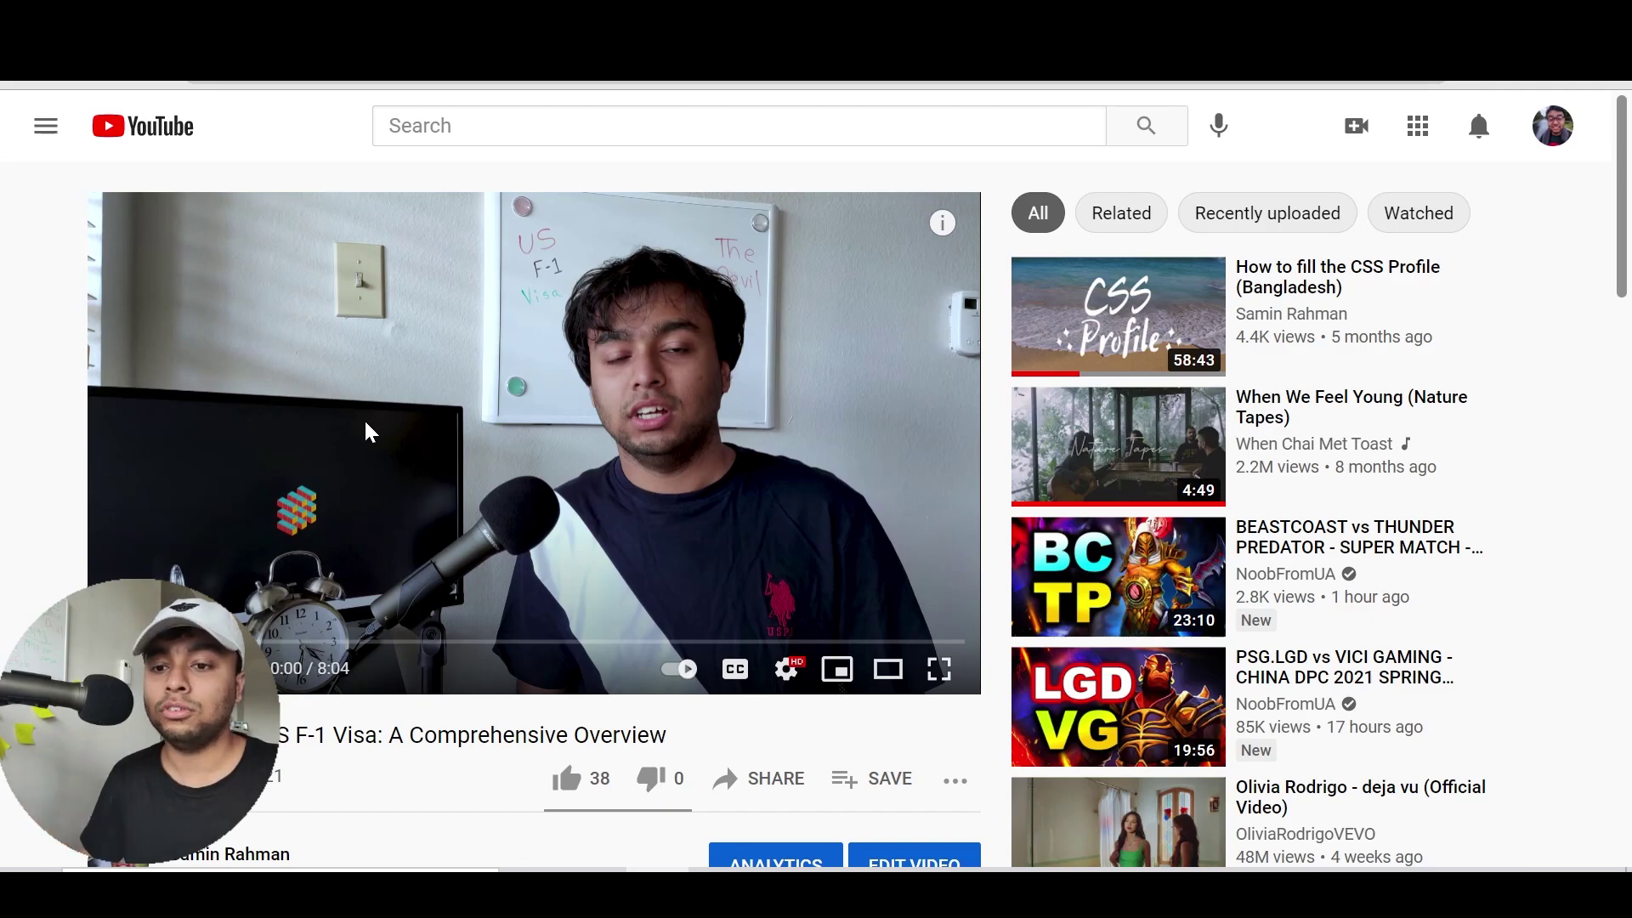
Switch from the YouTube F-1 visa video to the open I-20 certificate PDF
key(ctrl+Tab)
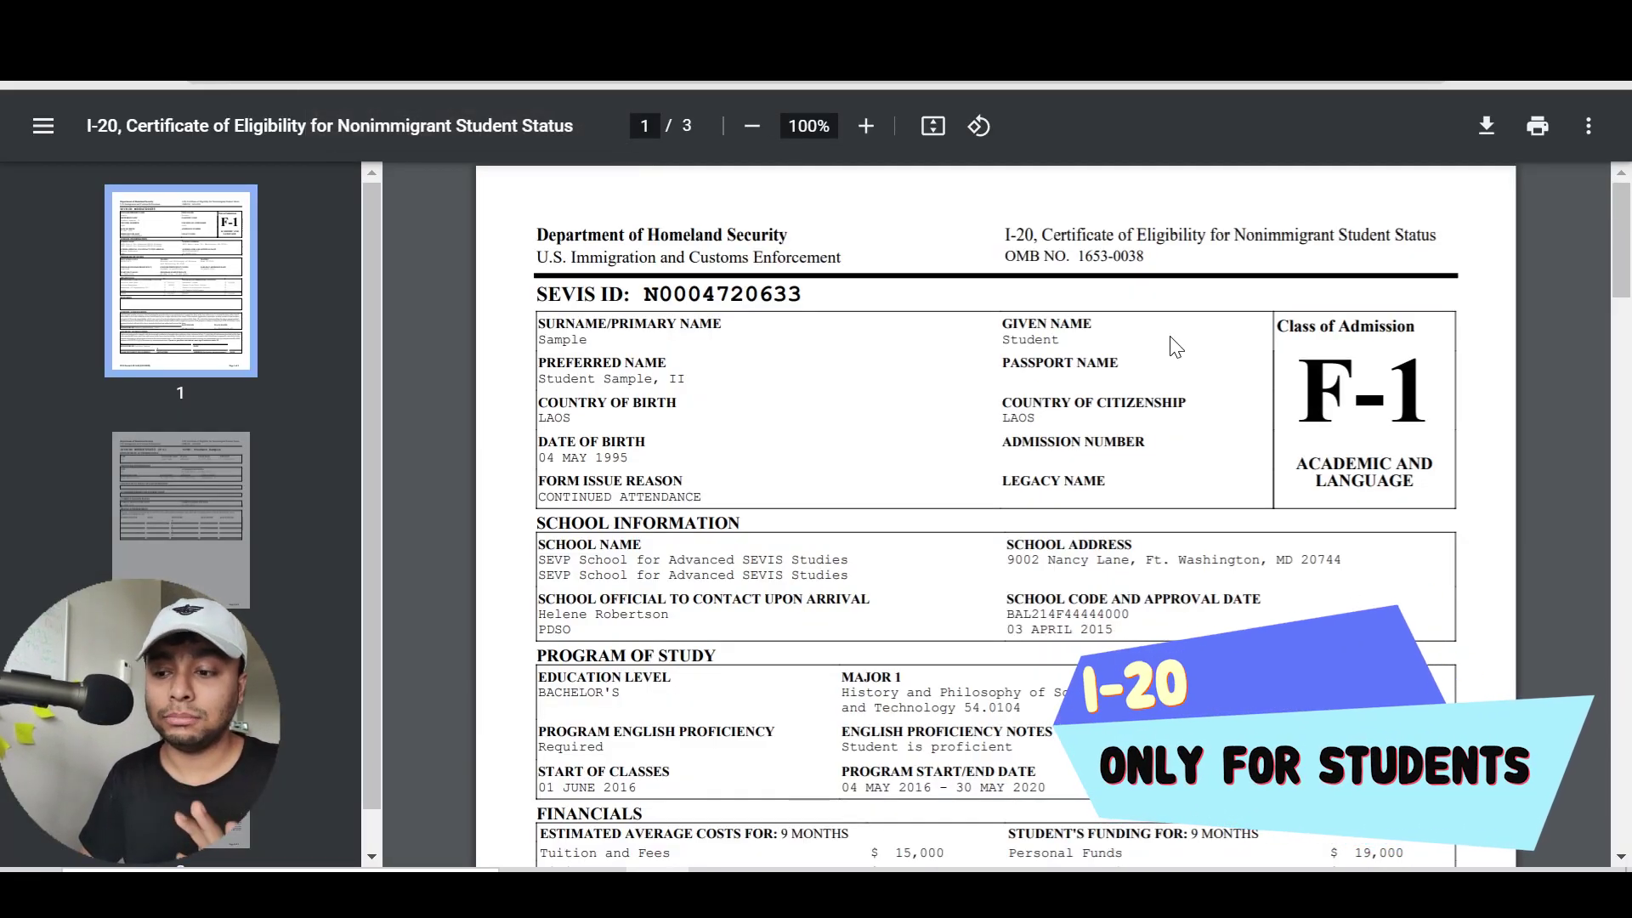
mouse_move(1628, 238)
mouse_down()
mouse_move(1627, 340)
mouse_move(1617, 242)
mouse_up()
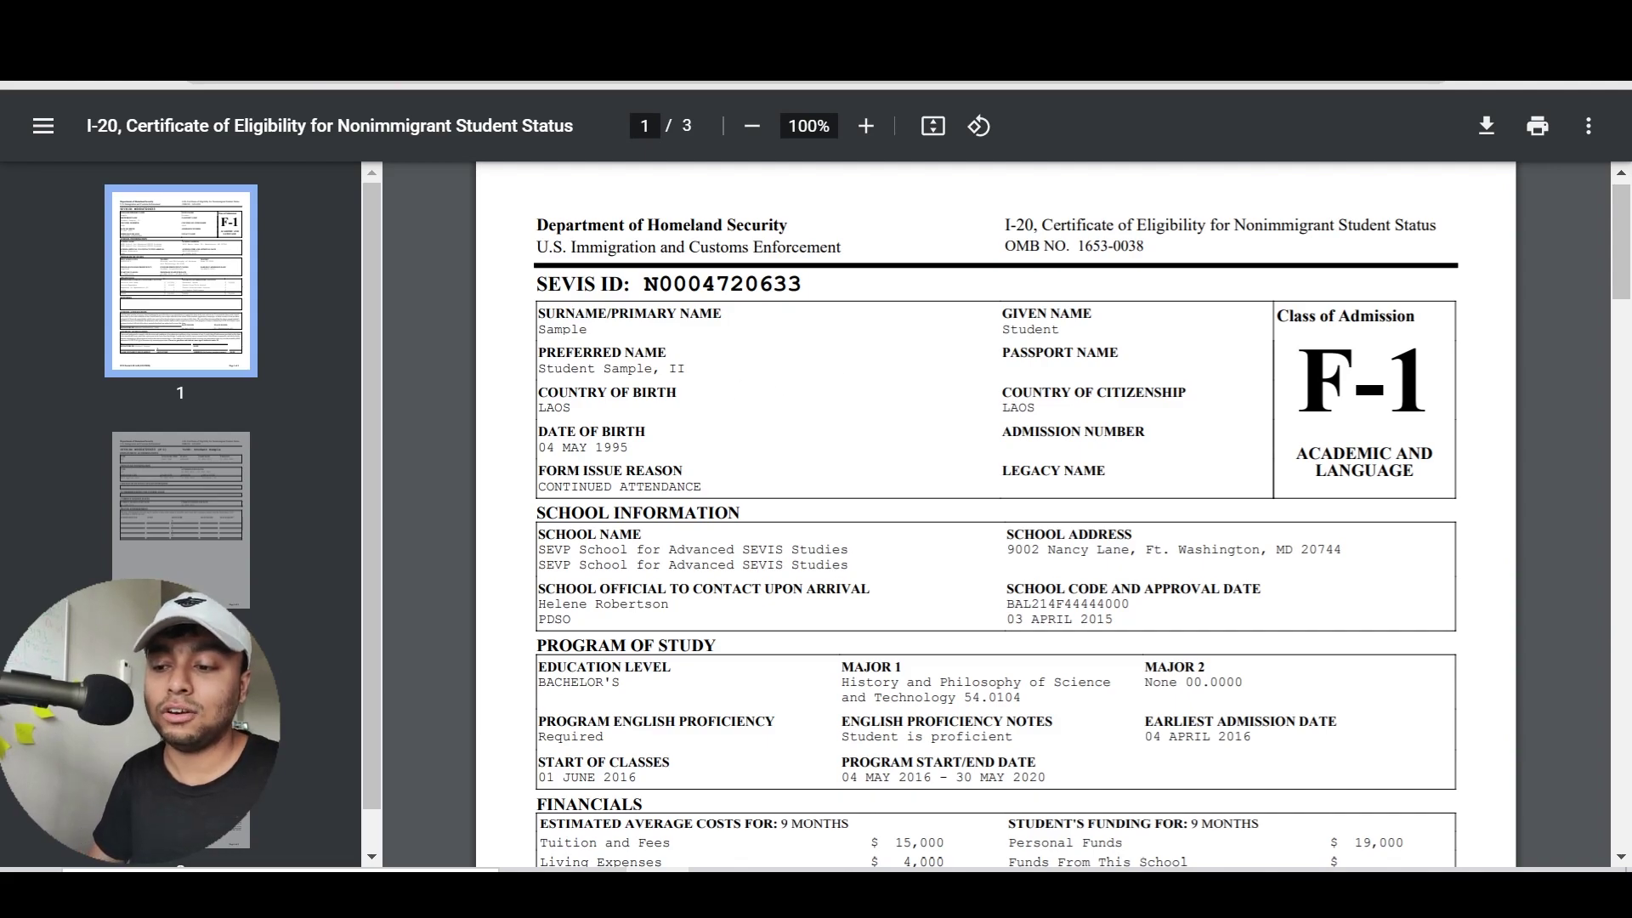
scroll(1627, 236, down, 1)
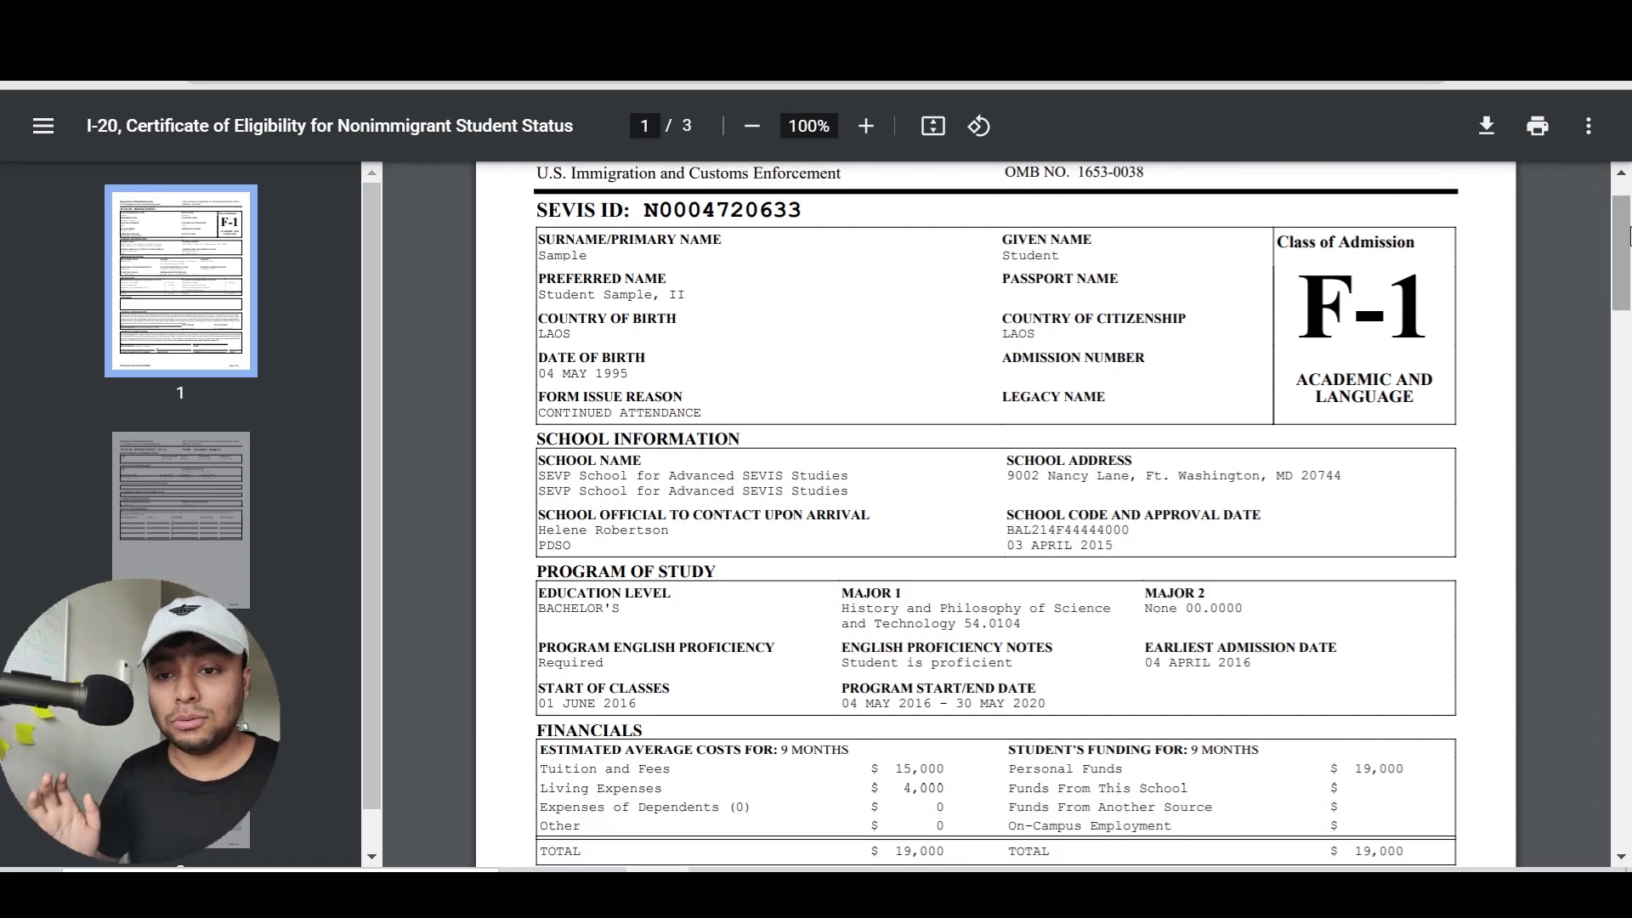
Open a new browser tab and go to google.com
key(ctrl+t)
text(ds)
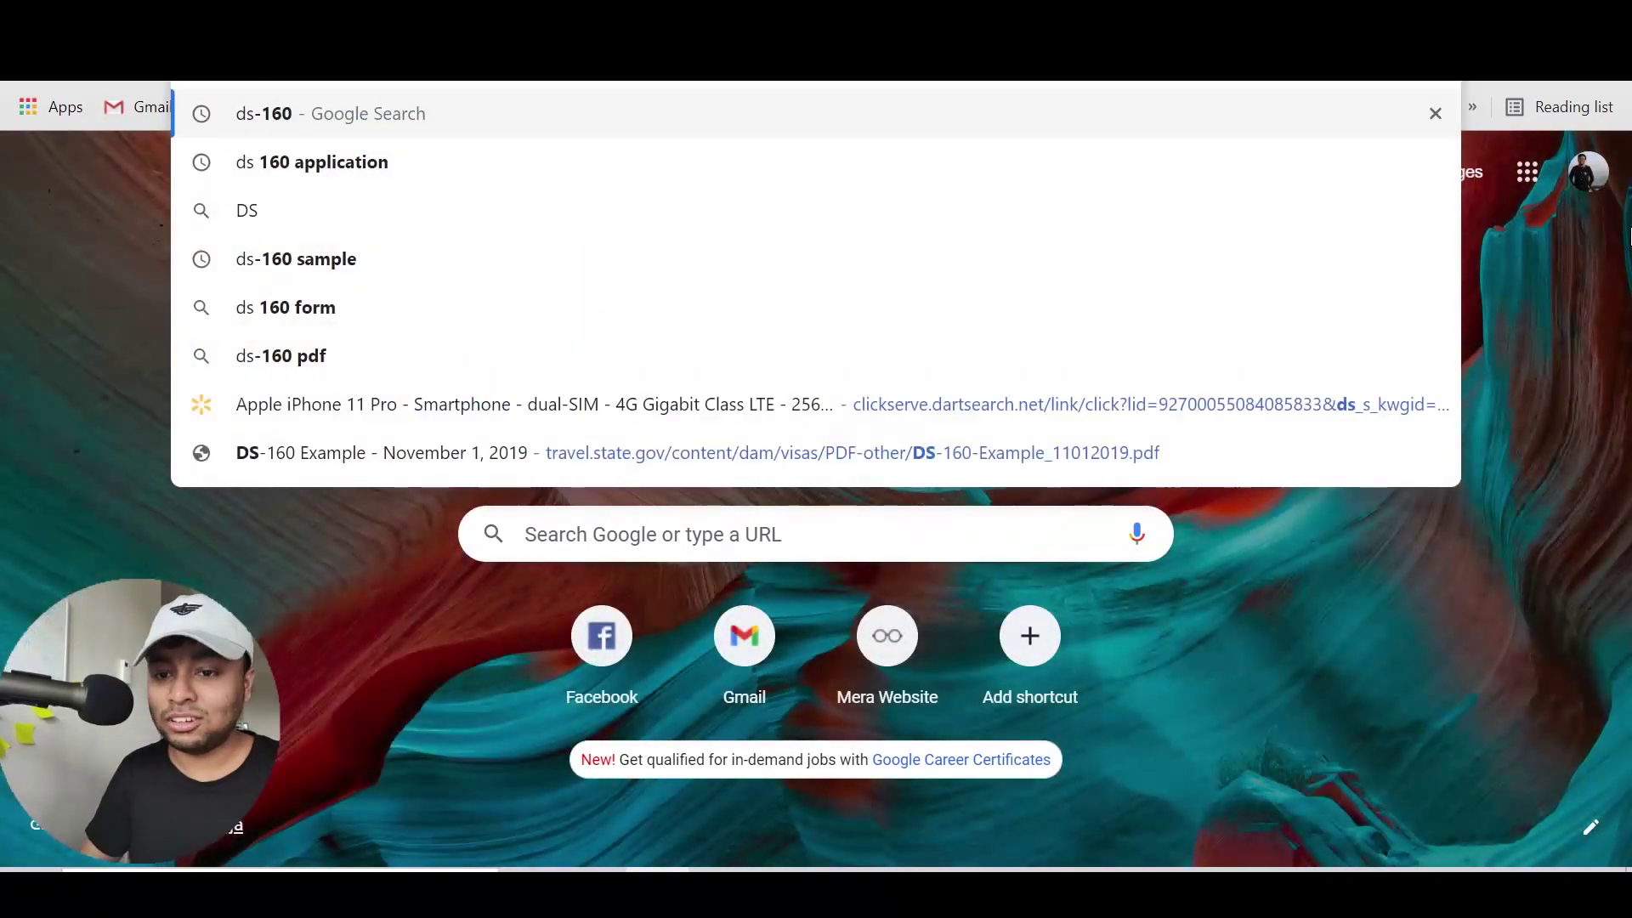
key(BackSpace)
key(BackSpace)
text(google.co)
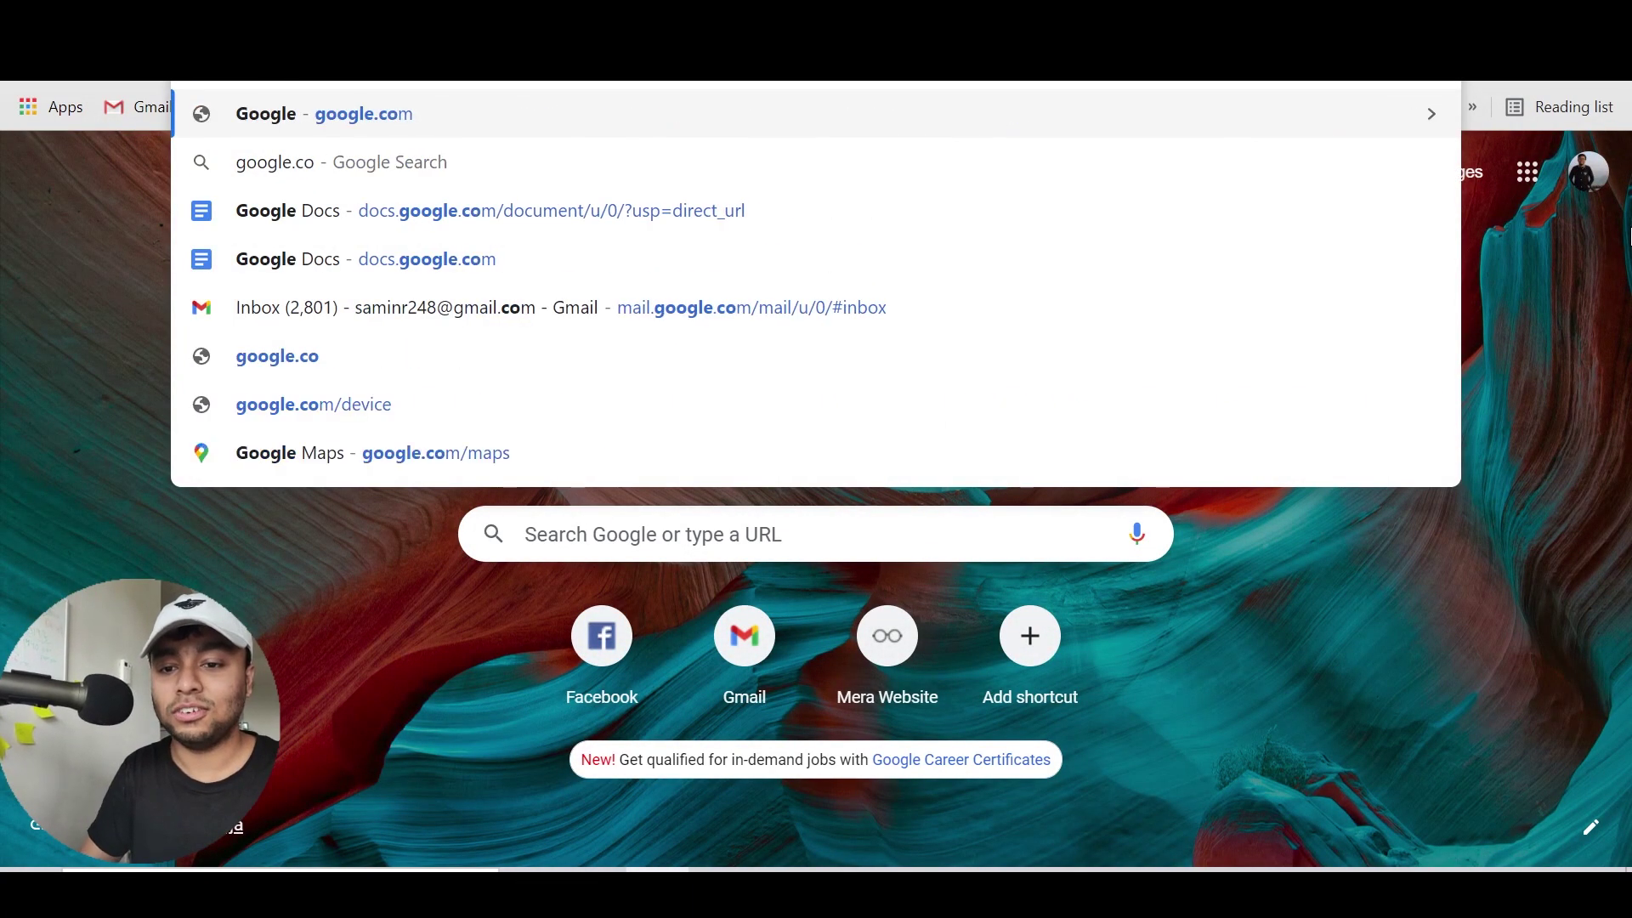
key(Return)
Search 'DS-160 Application' and open the official ceac.state.gov result
text(DS-16)
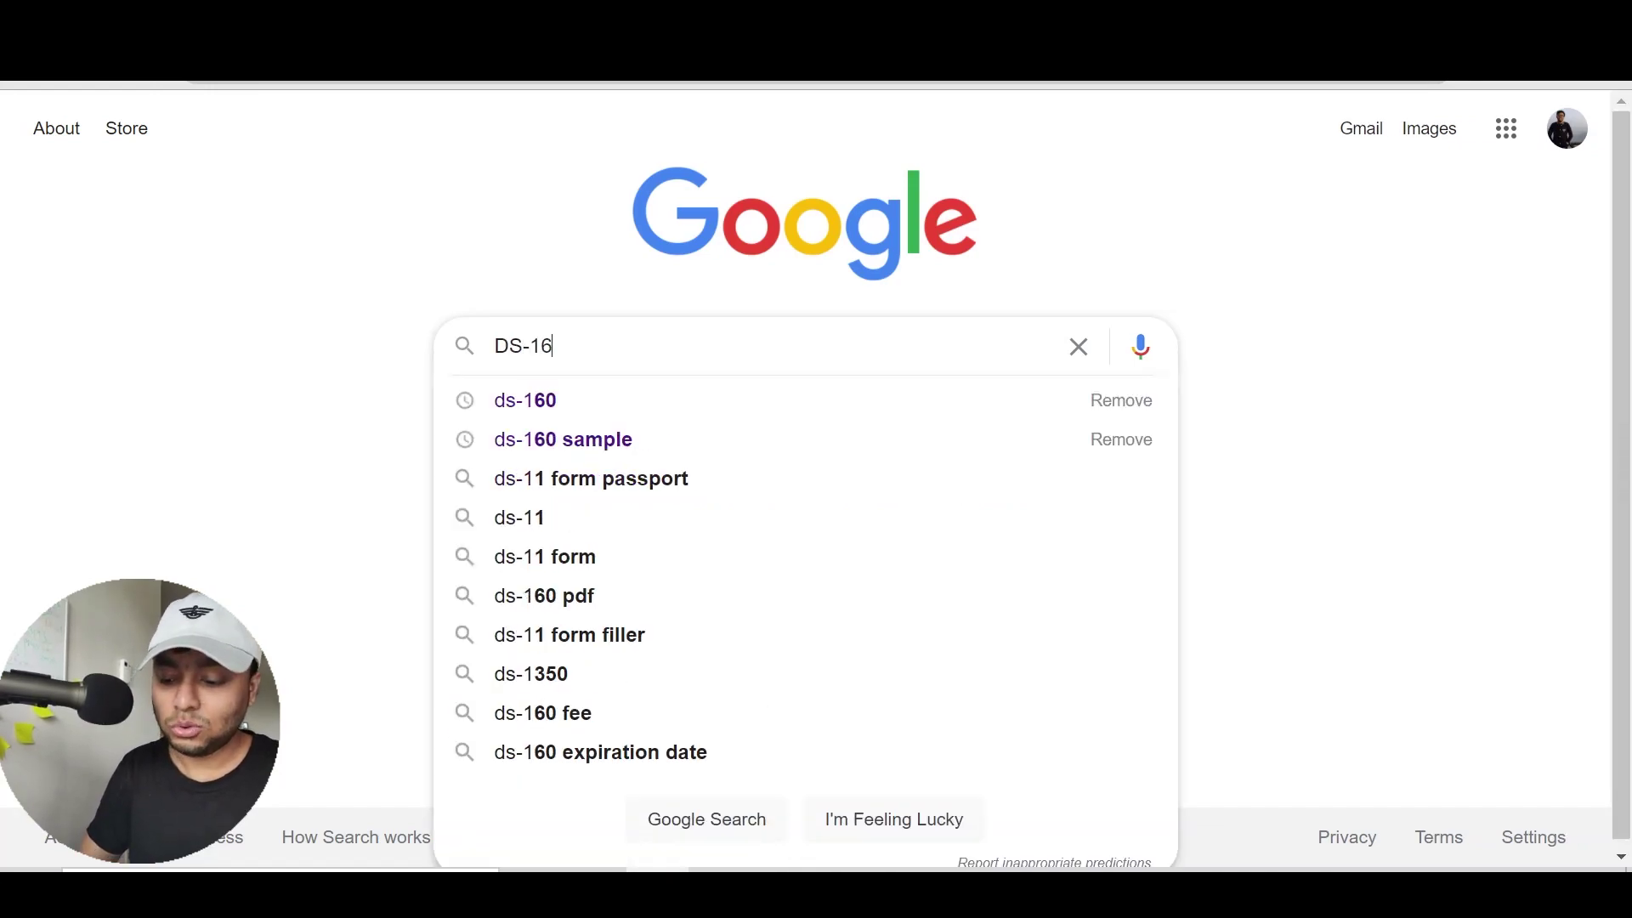
text(0 Application)
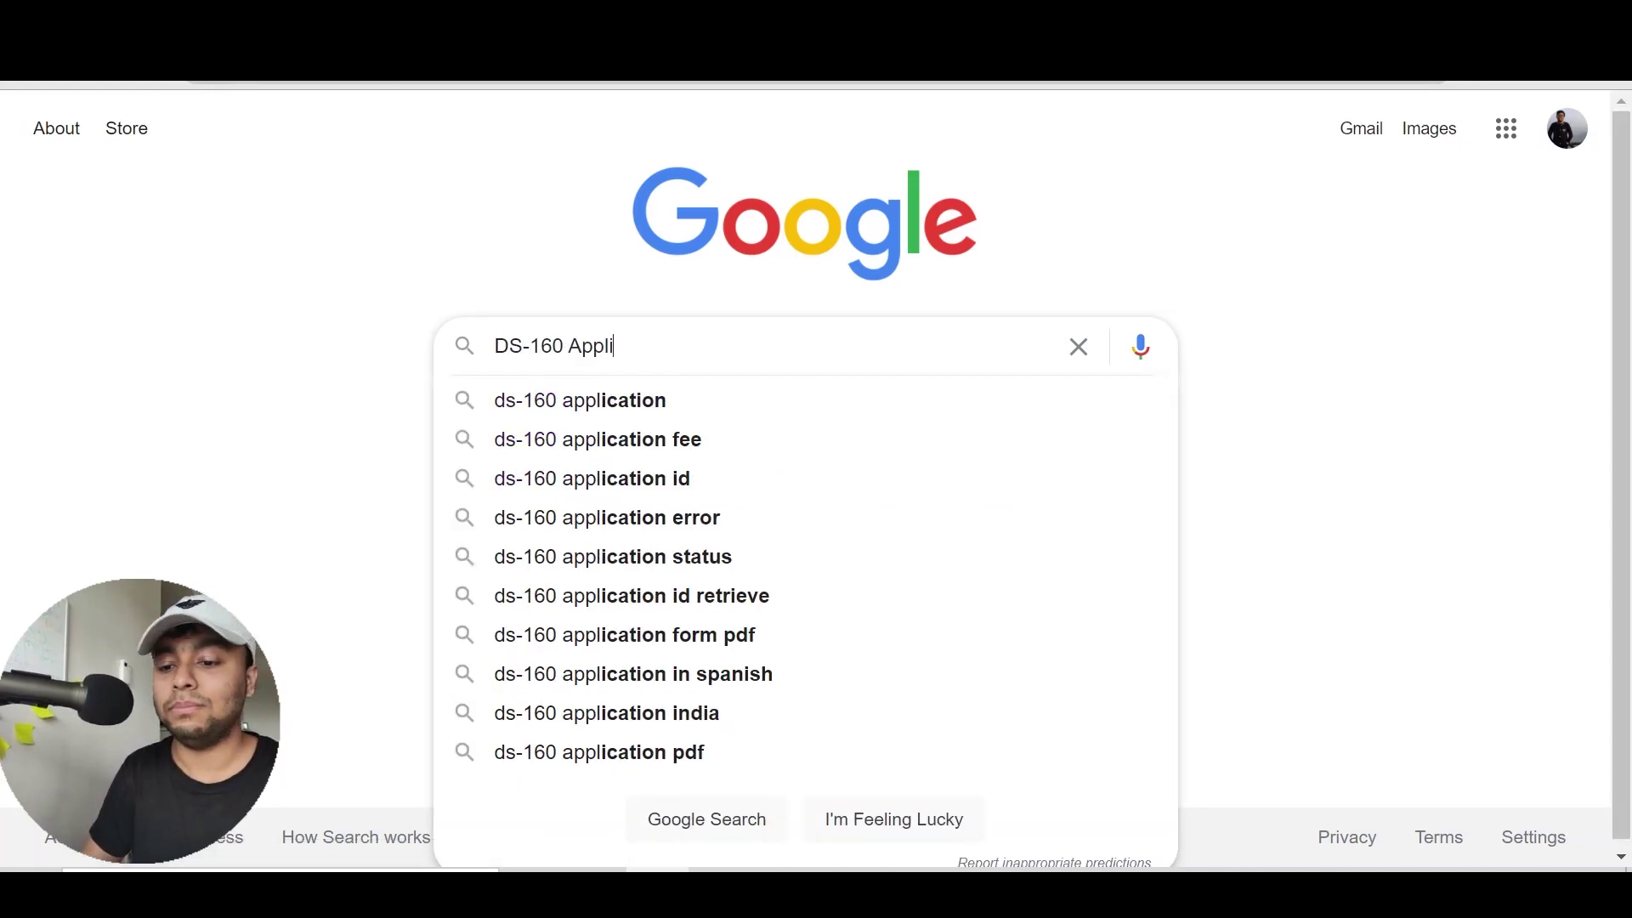
key(Return)
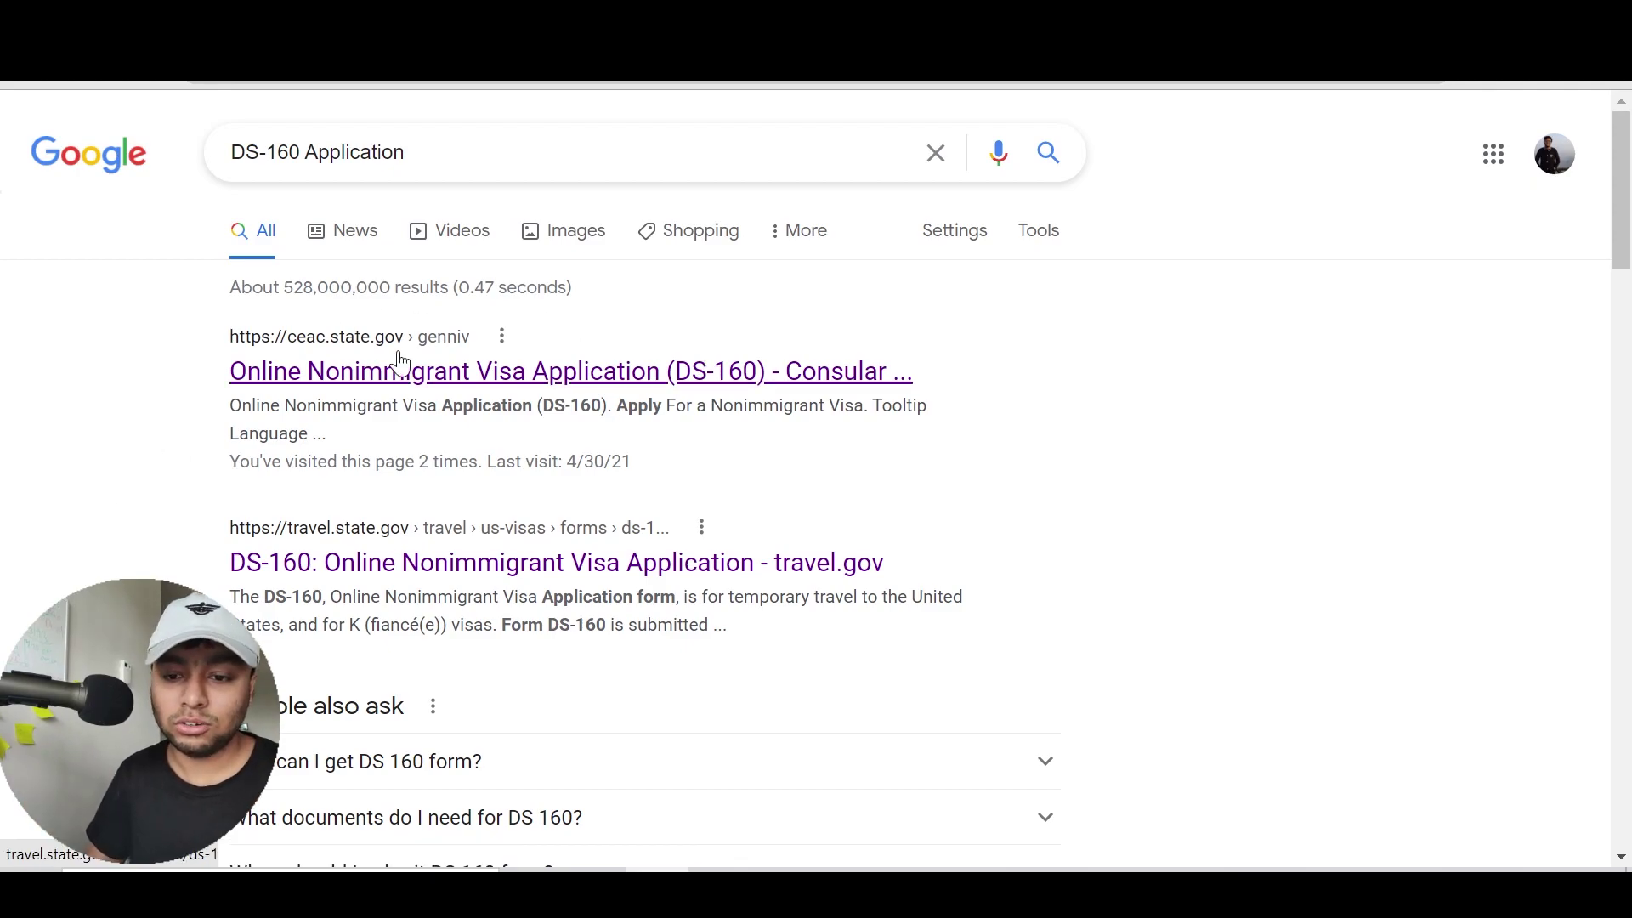
click(562, 372)
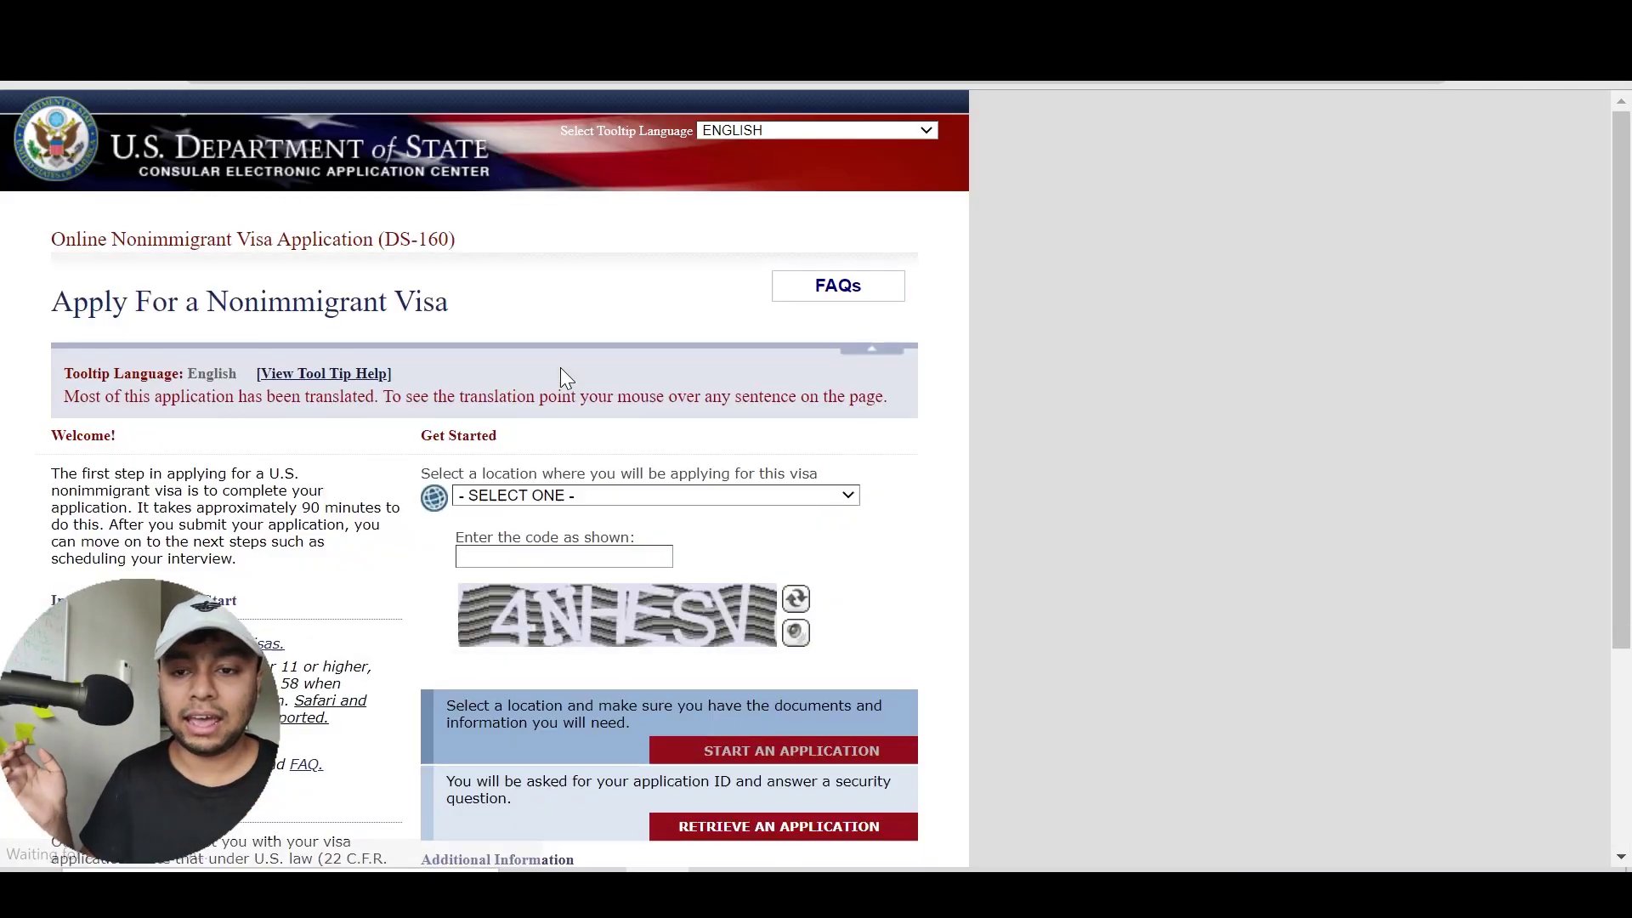
scroll(560, 378, down, 3)
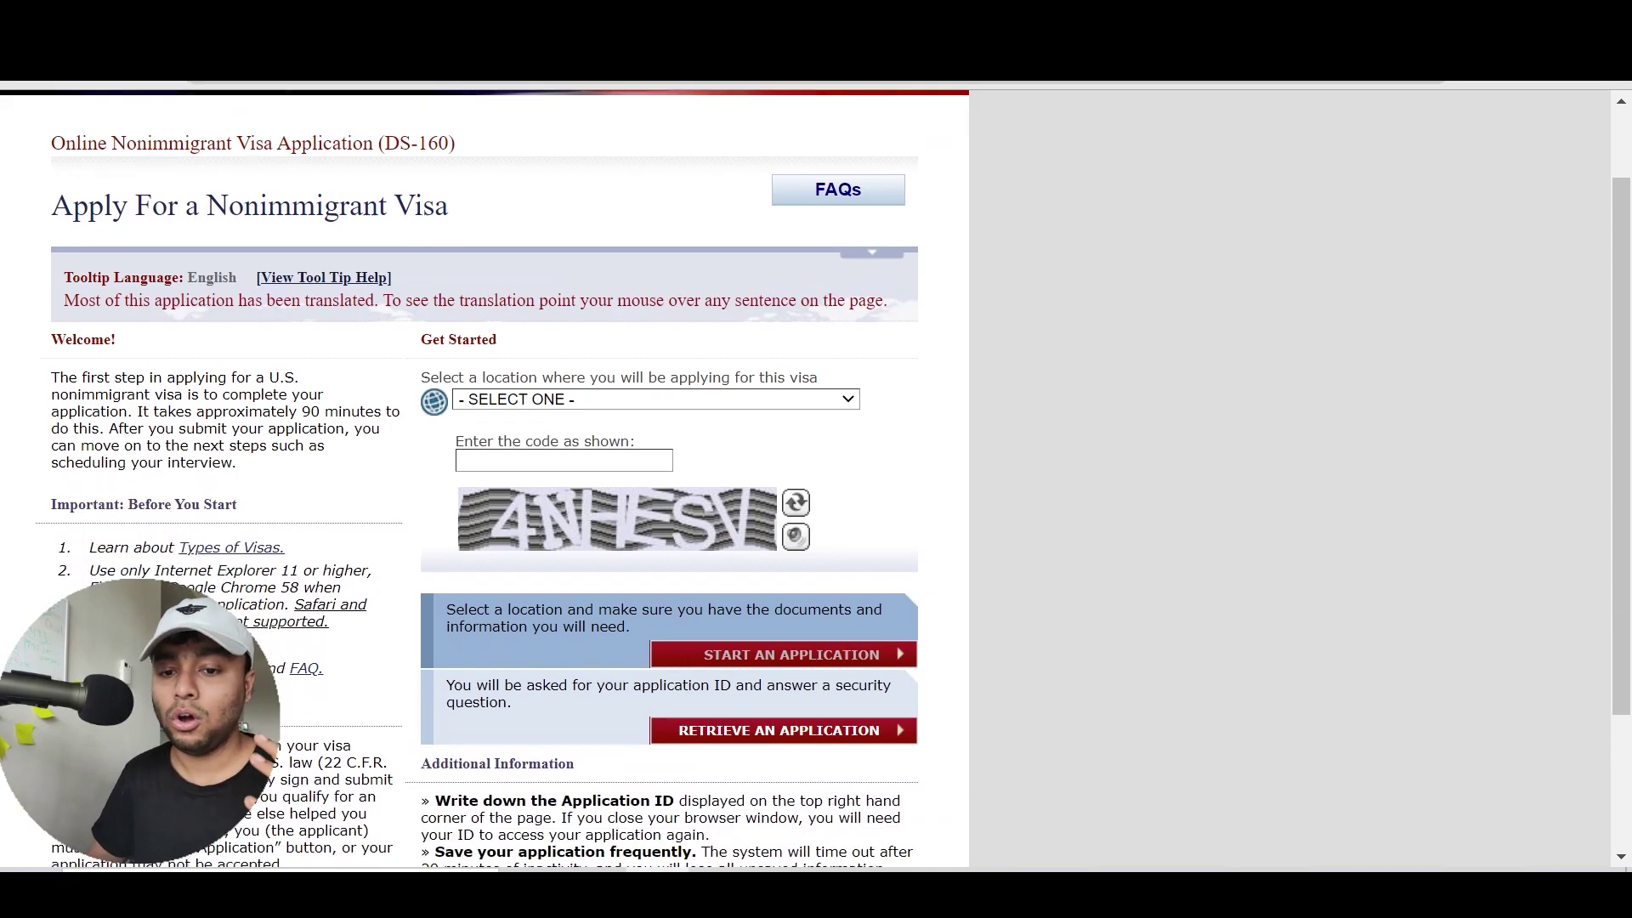
scroll(559, 378, up, 1)
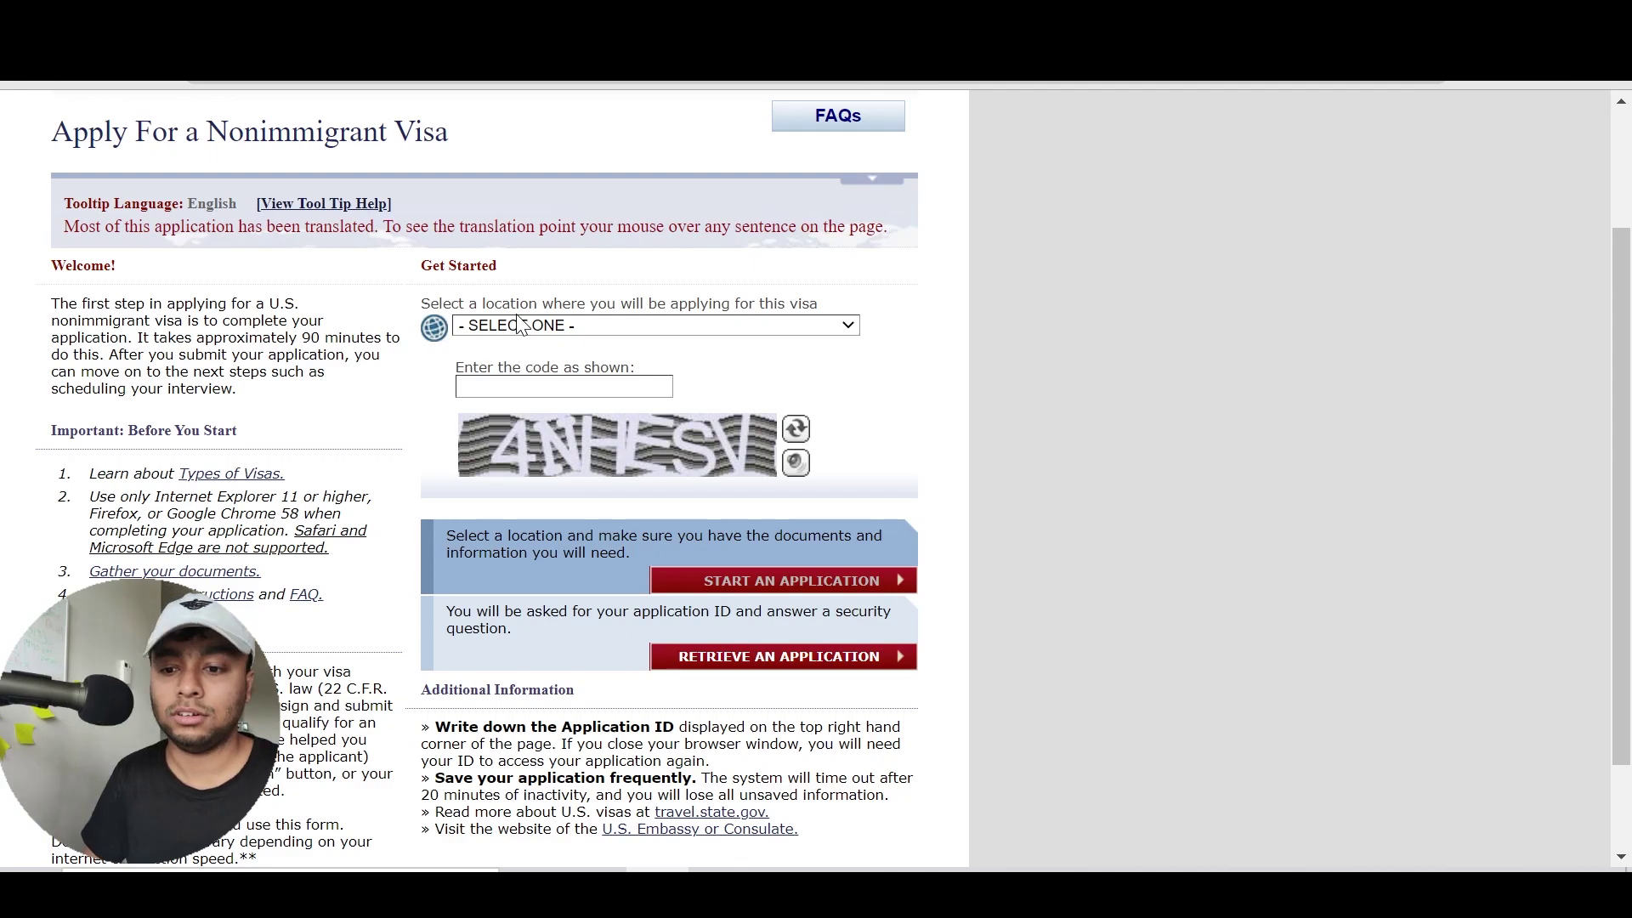
Choose BANGLADESH, DHAKA as the application location
click(520, 325)
click(548, 326)
text(ban)
key(Return)
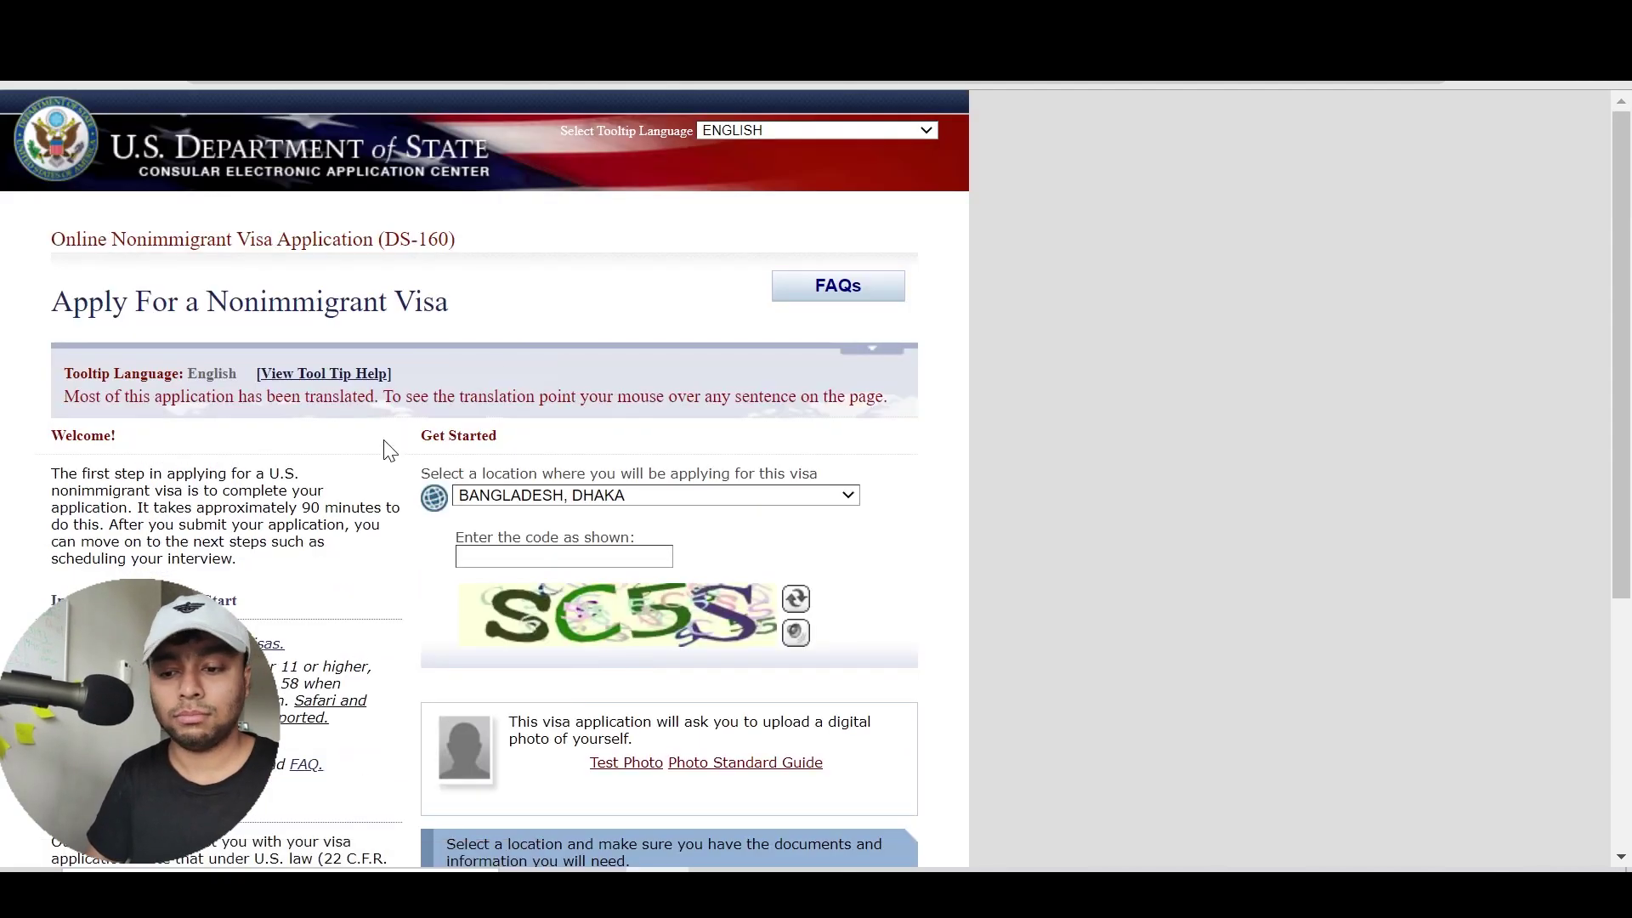
Enter the displayed verification code in 'Enter the code as shown'
scroll(378, 480, down, 2)
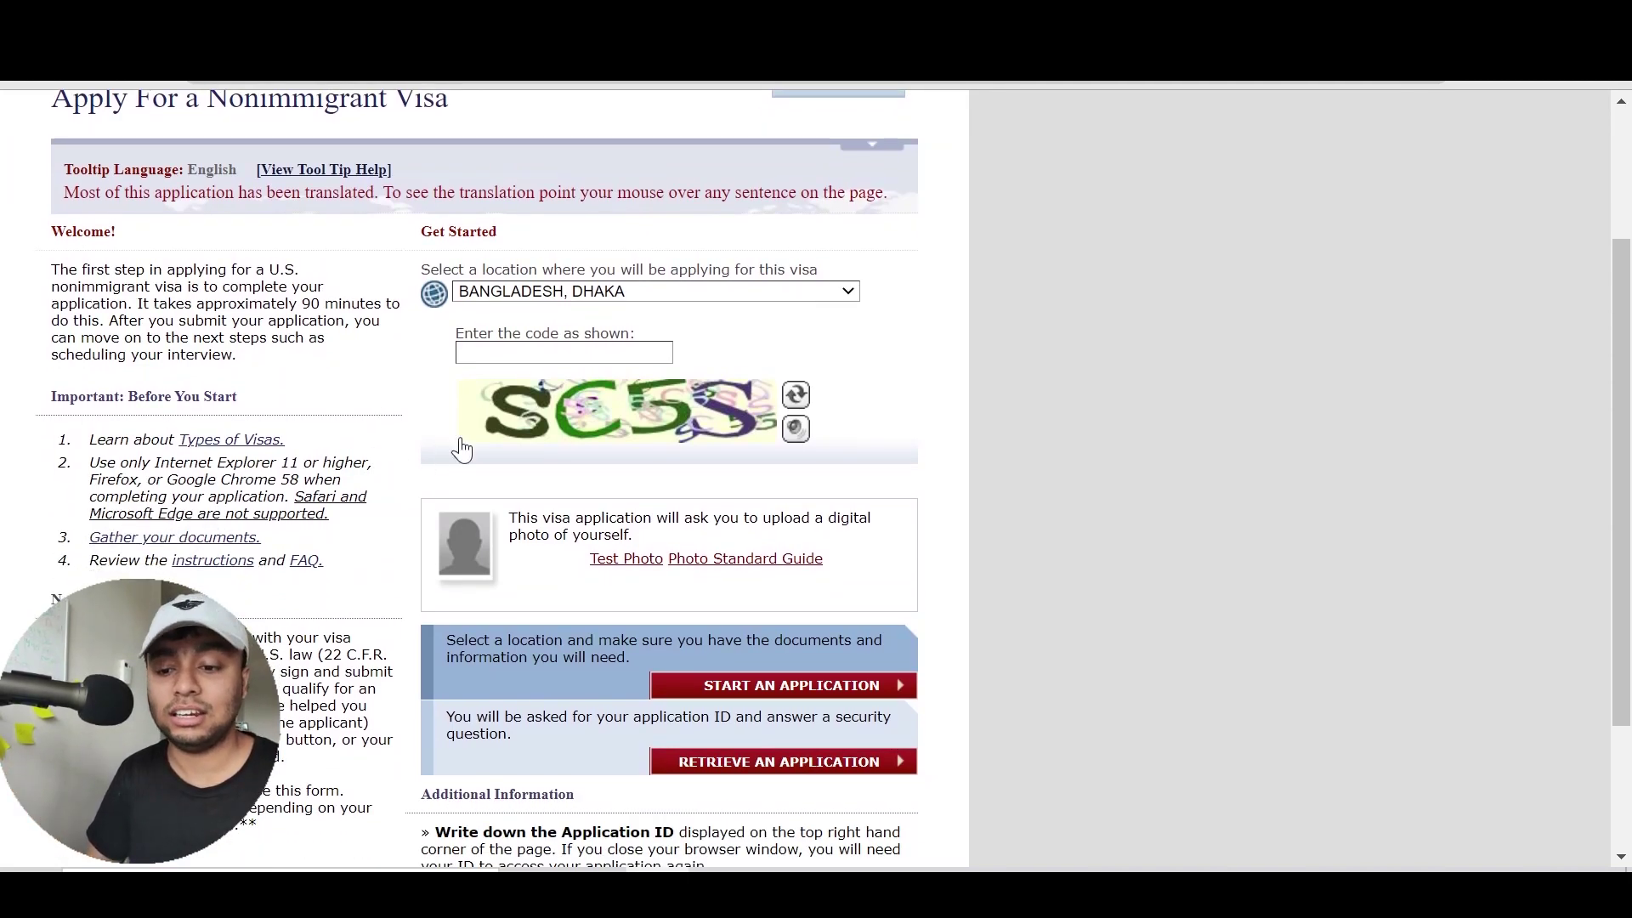
text(SC5S)
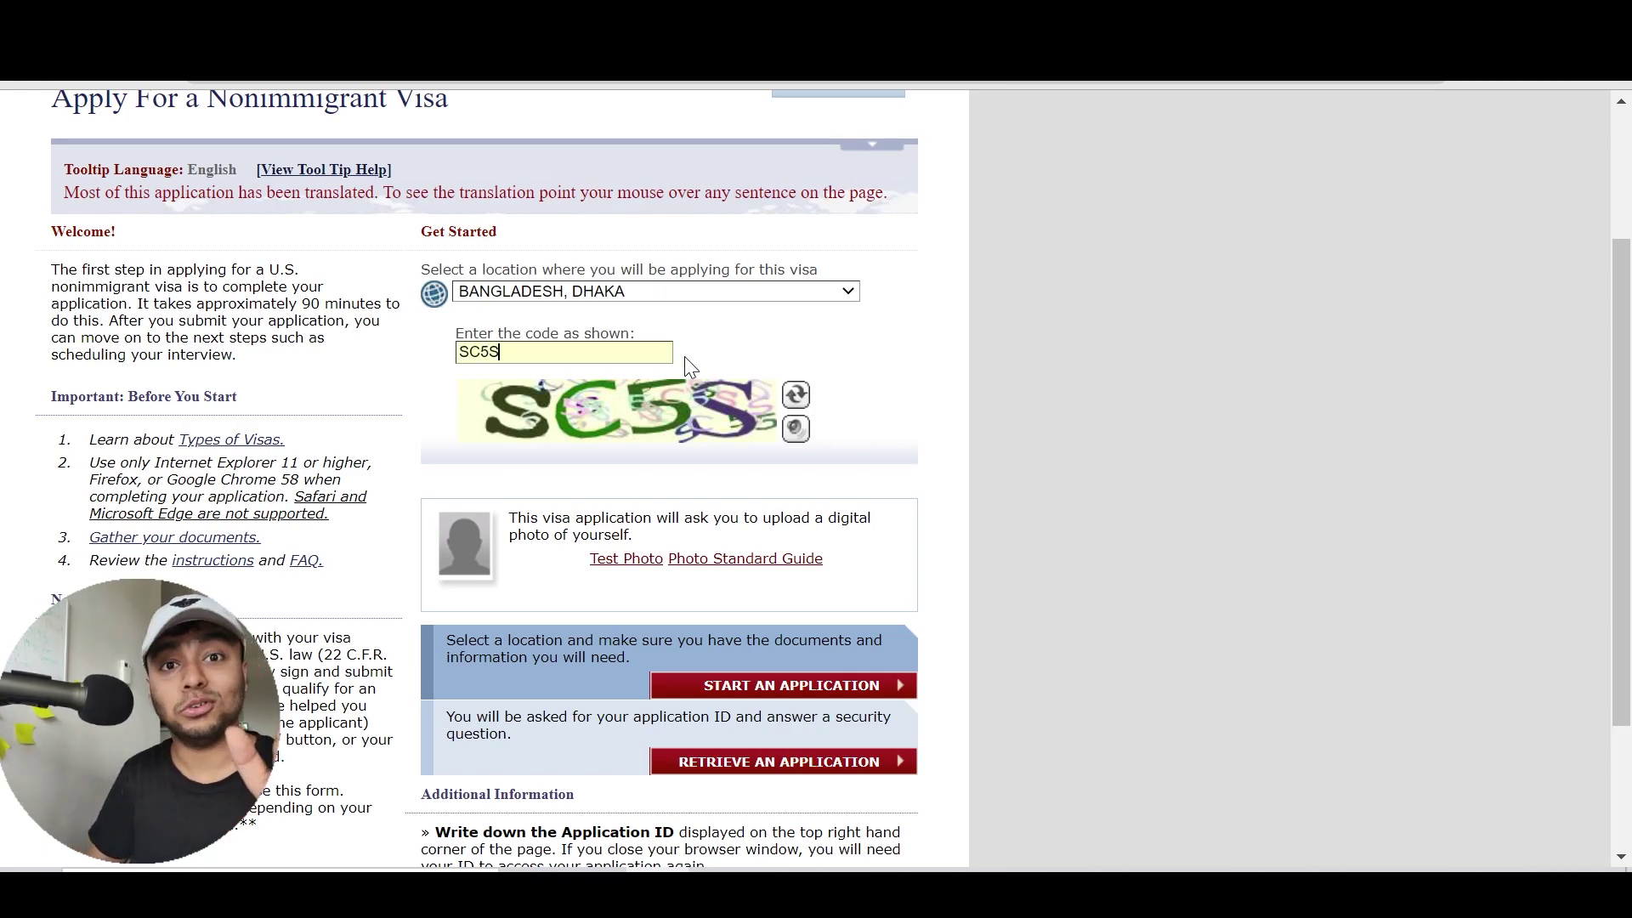
click(801, 348)
scroll(802, 349, down, 2)
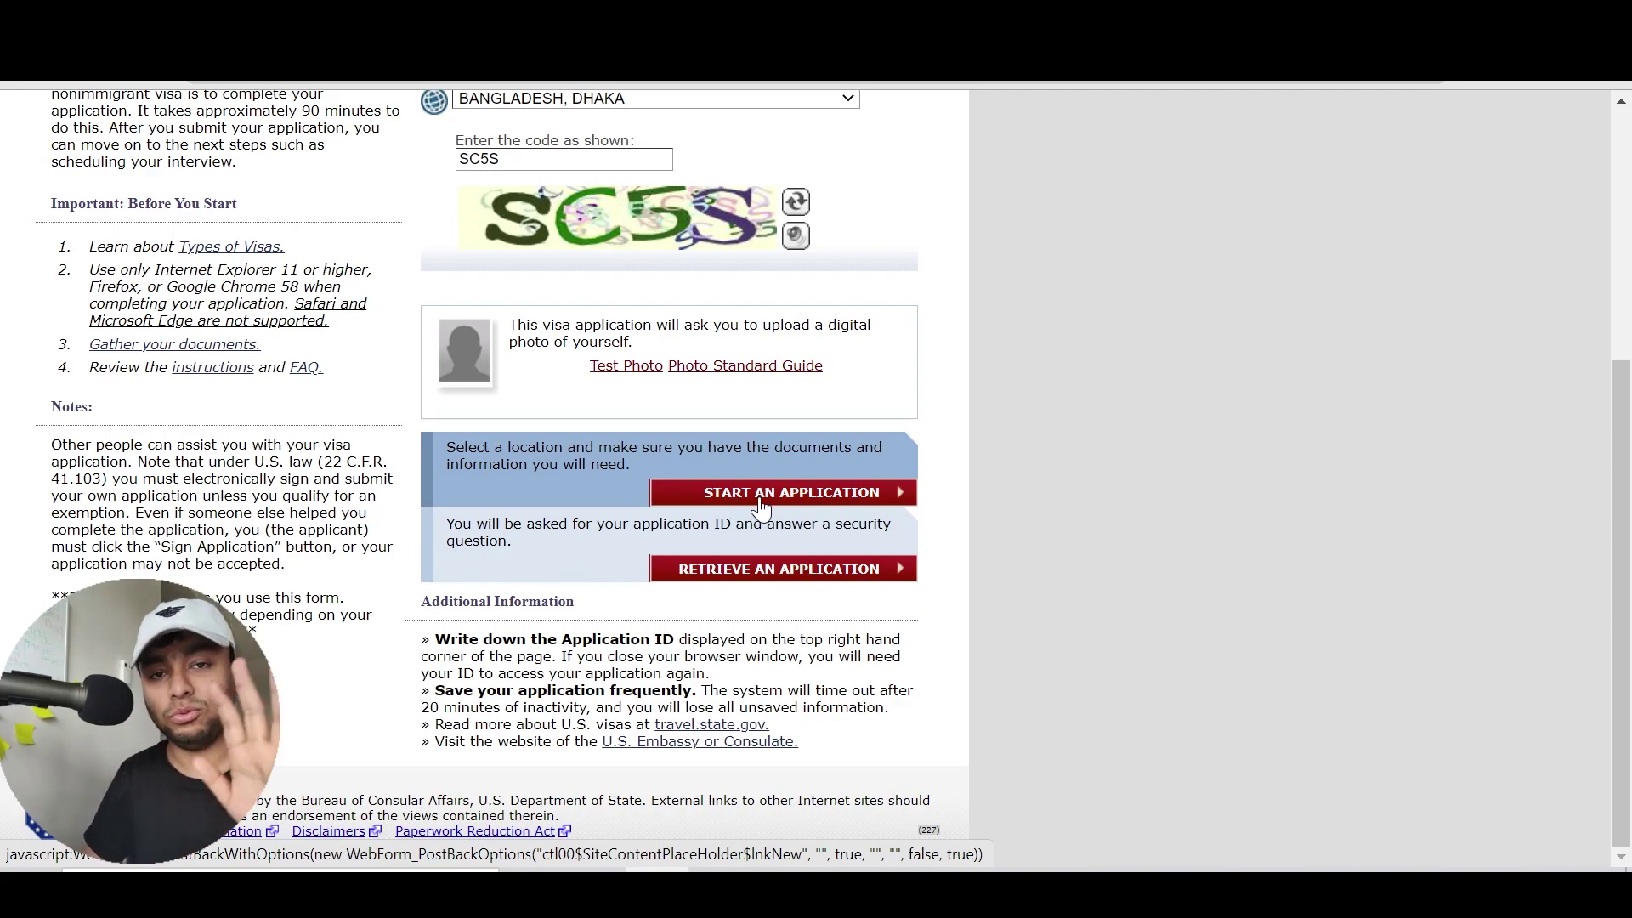
Start a new application and read the notices down to the Application ID and security question
click(760, 502)
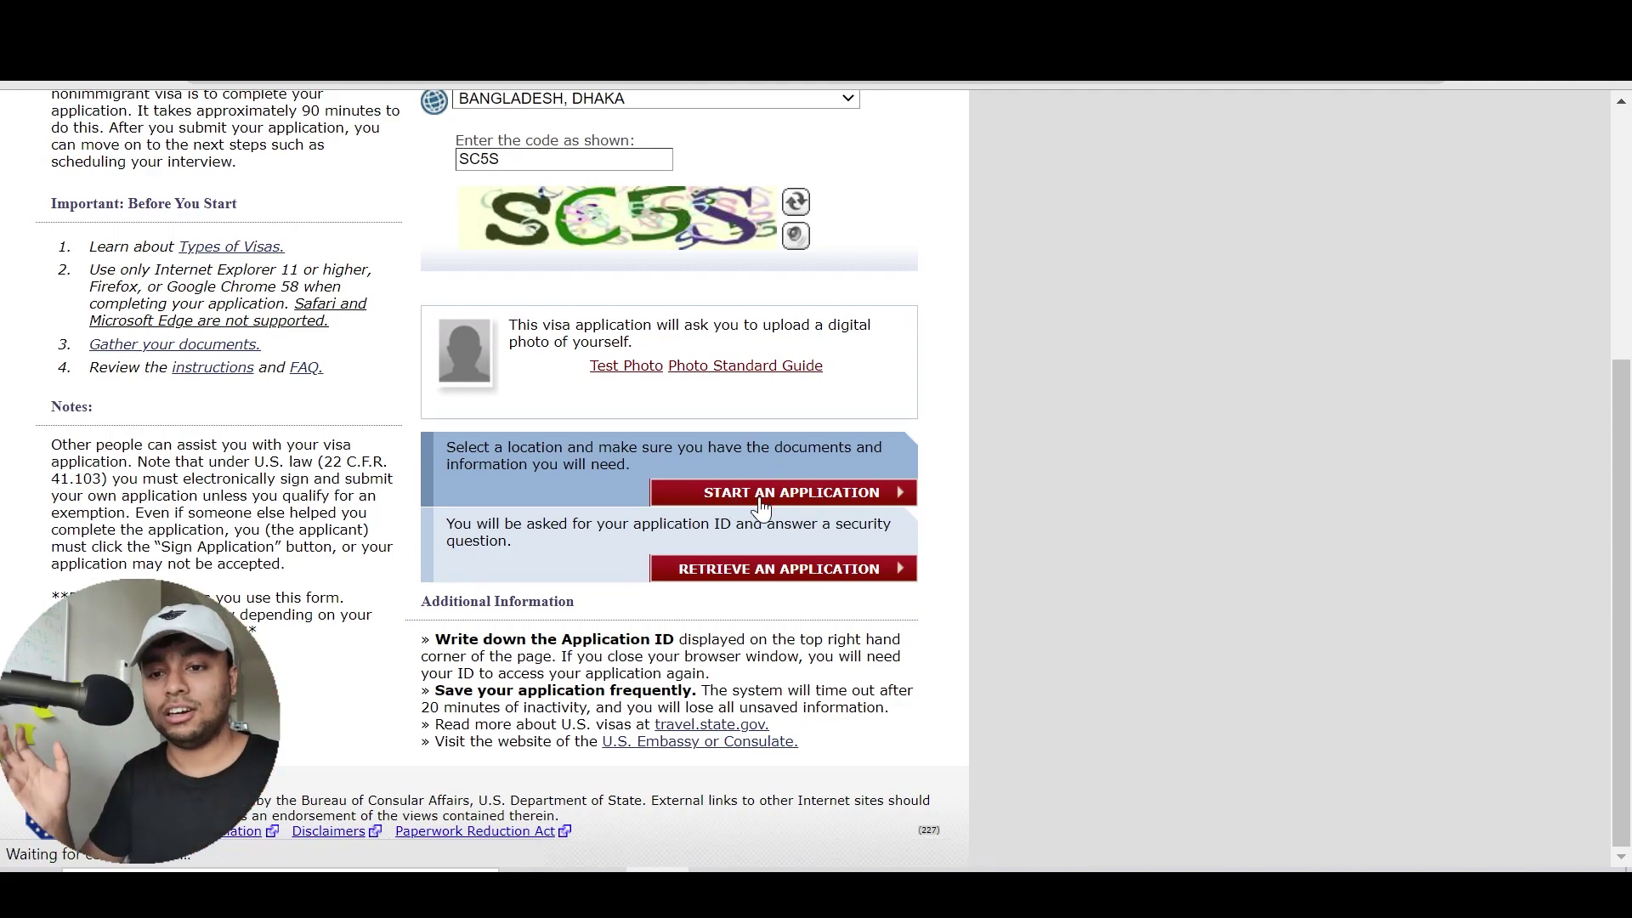
scroll(510, 476, down, 3)
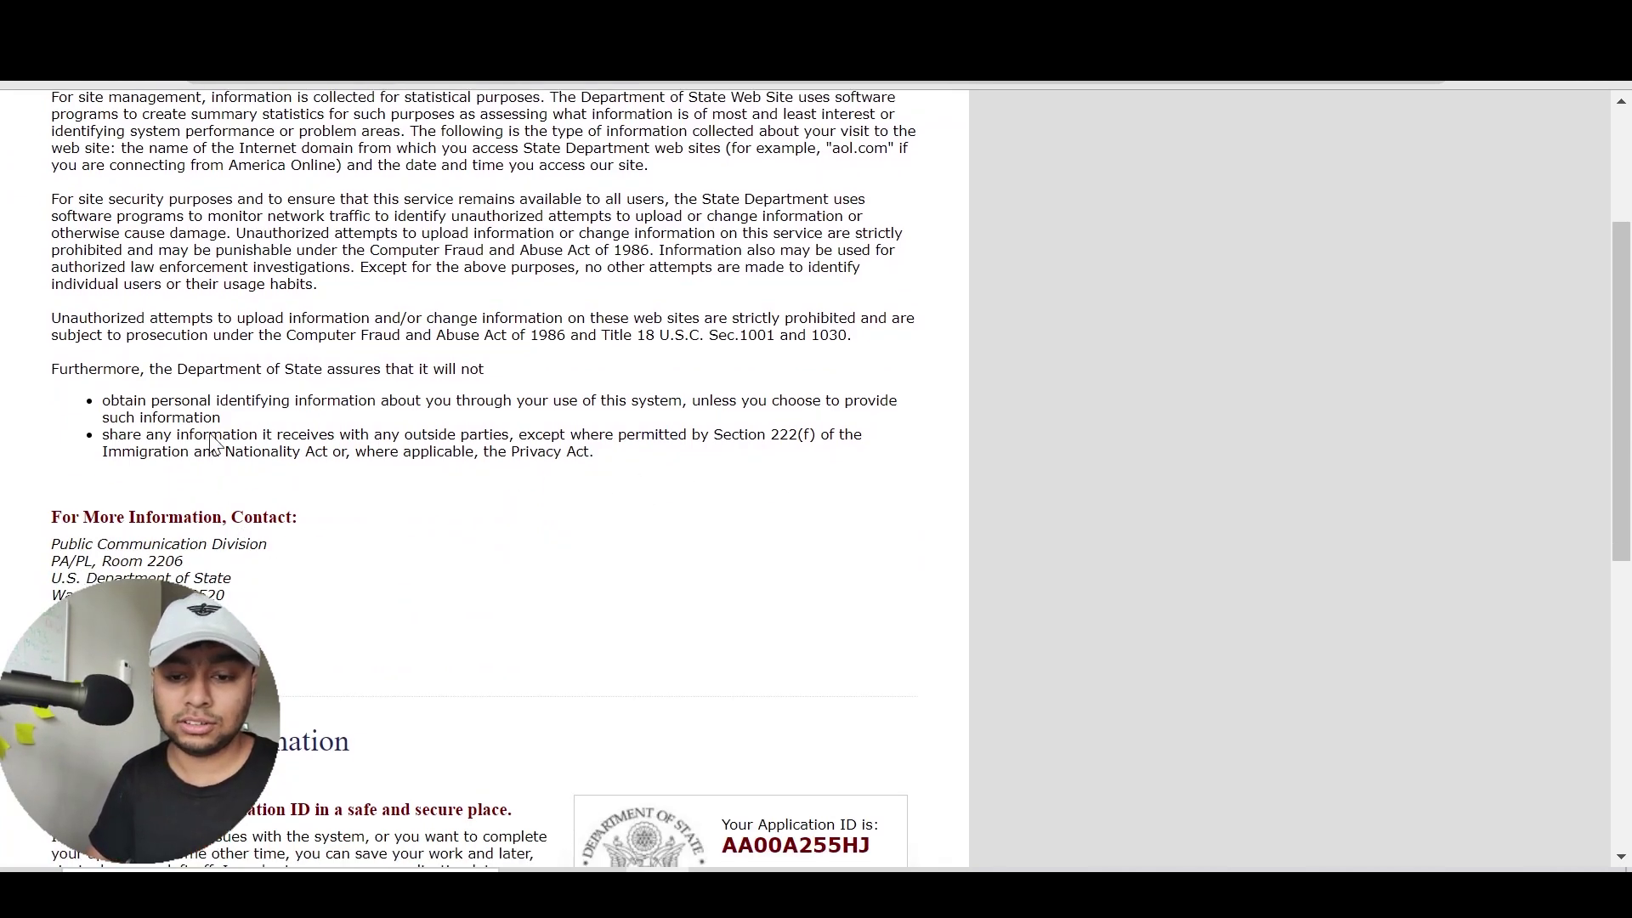
scroll(484, 476, up, 3)
drag(53, 301, 671, 639)
click(671, 638)
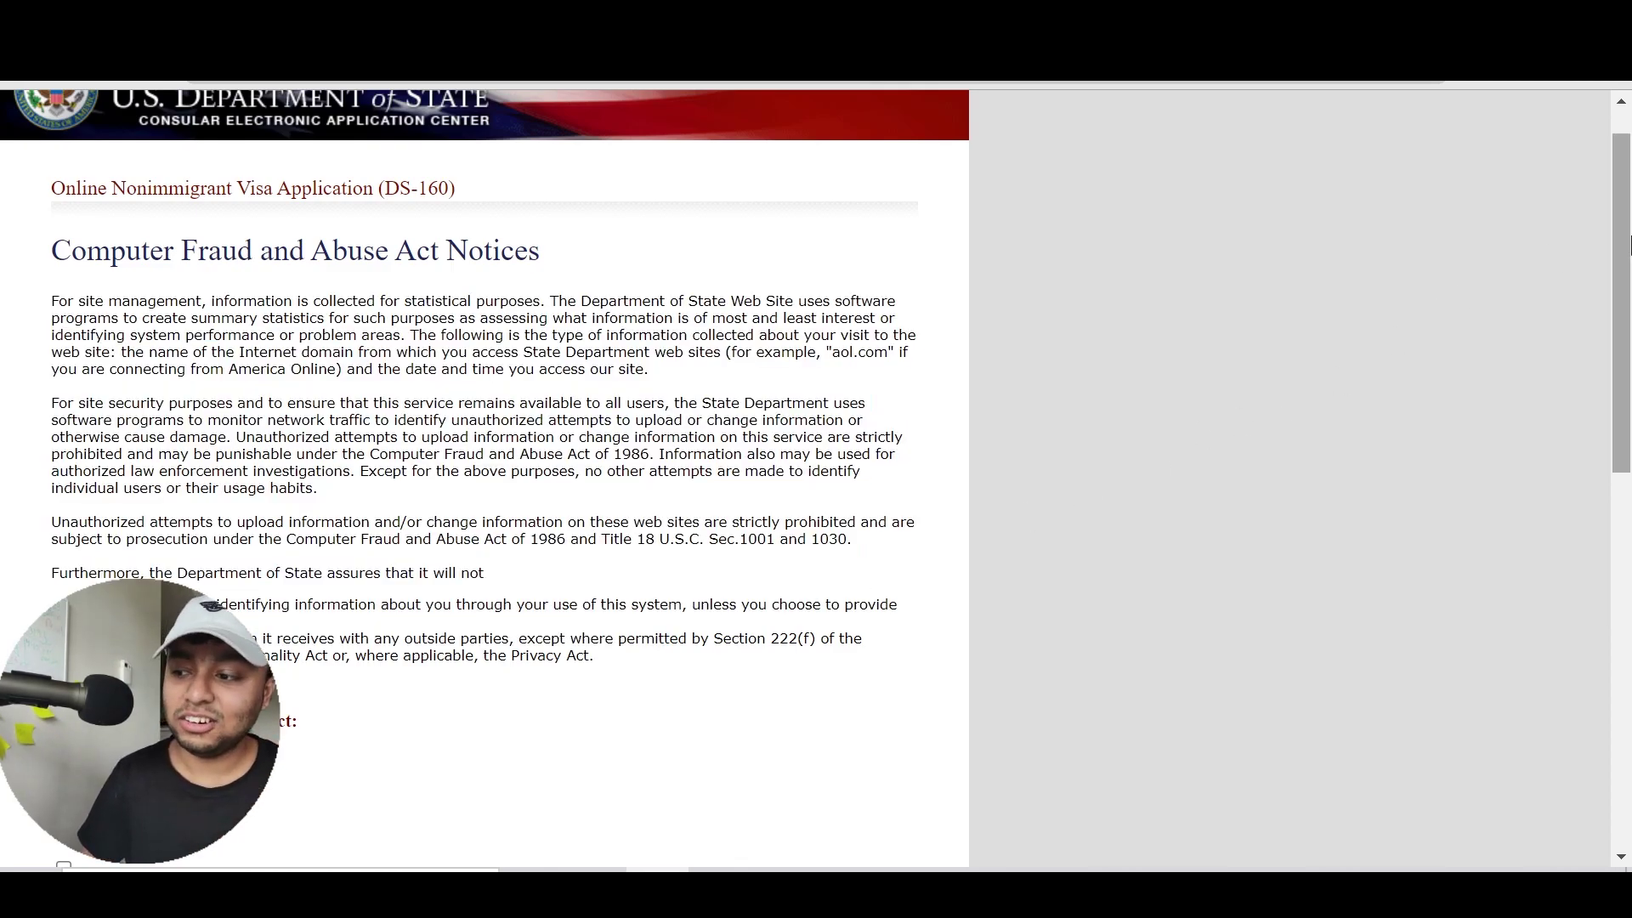
scroll(1274, 404, down, 3)
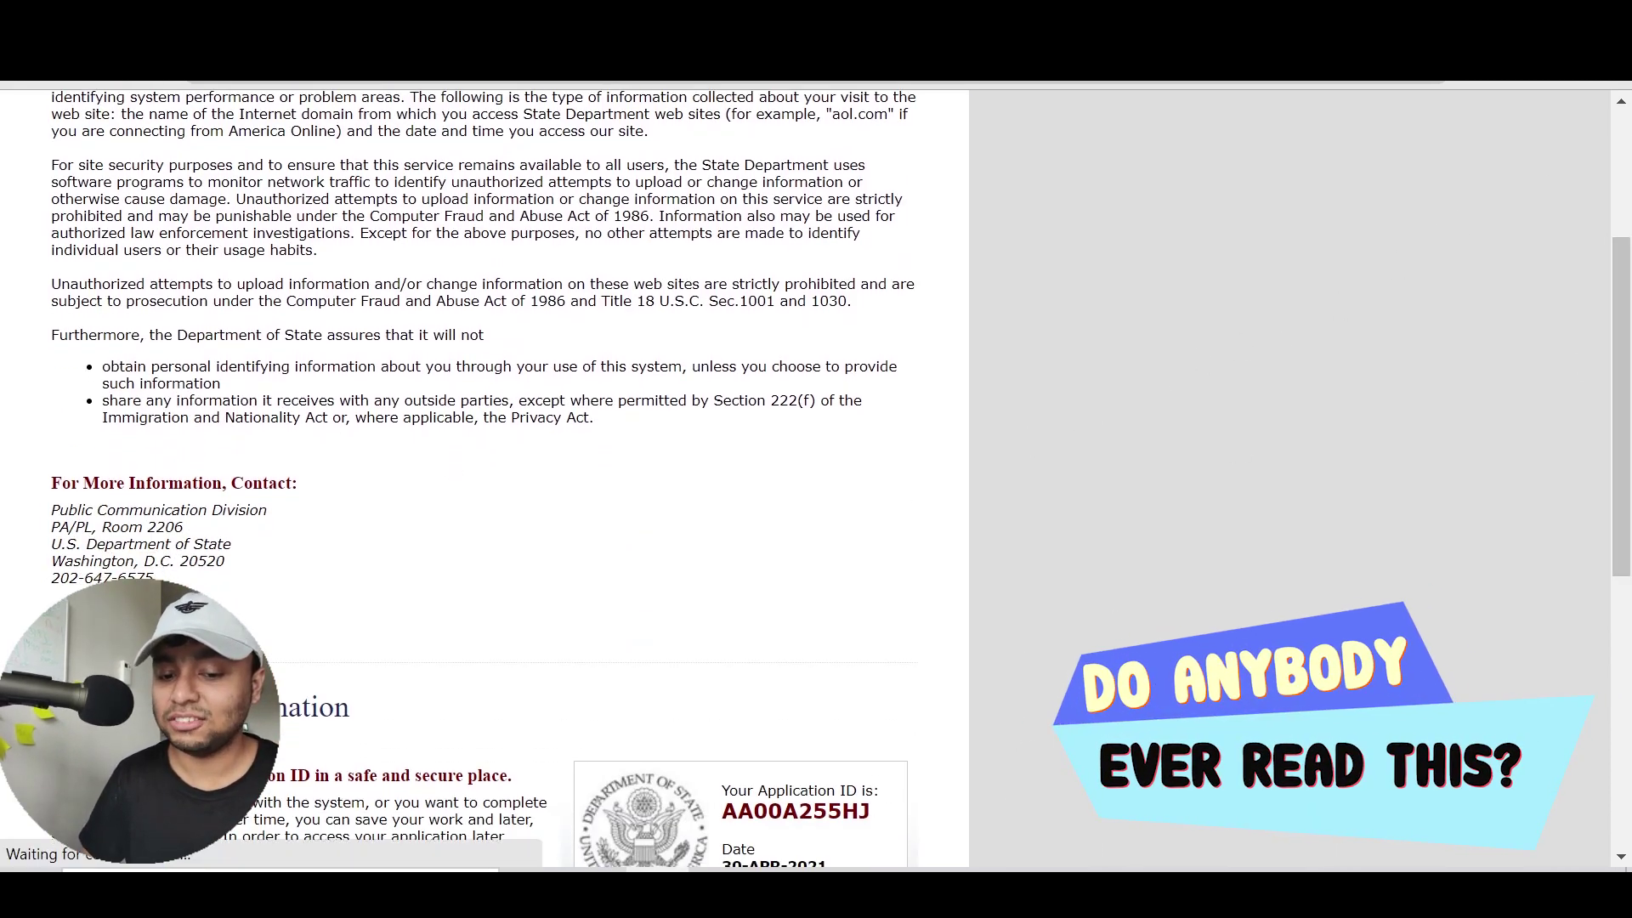
scroll(485, 476, up, 3)
scroll(361, 615, down, 10)
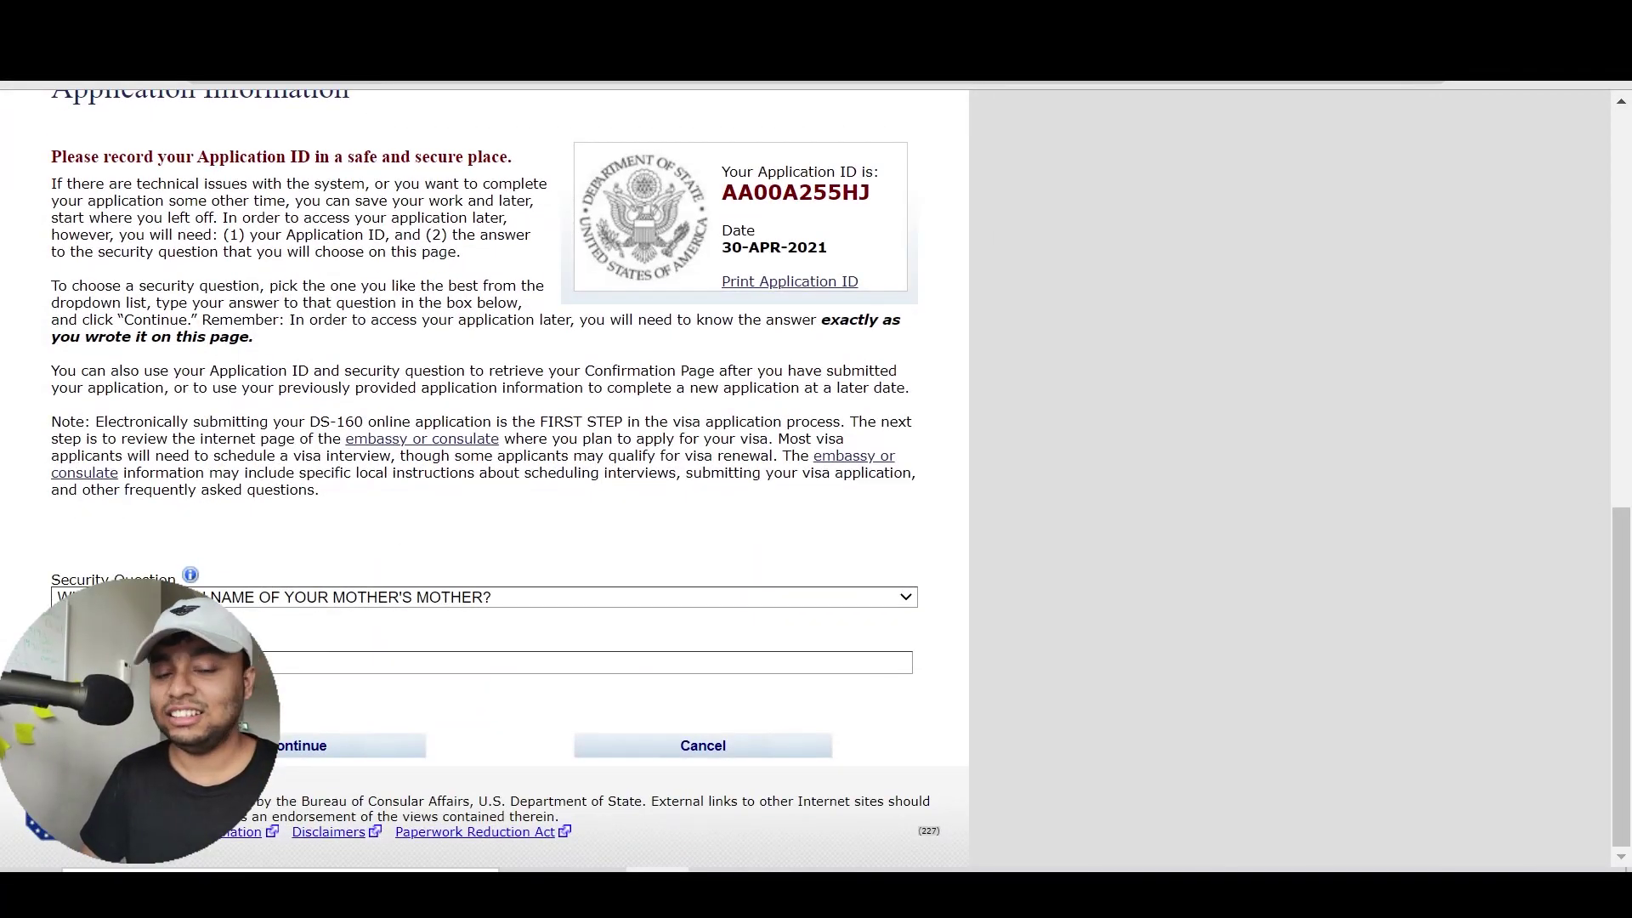
drag(315, 472, 75, 251)
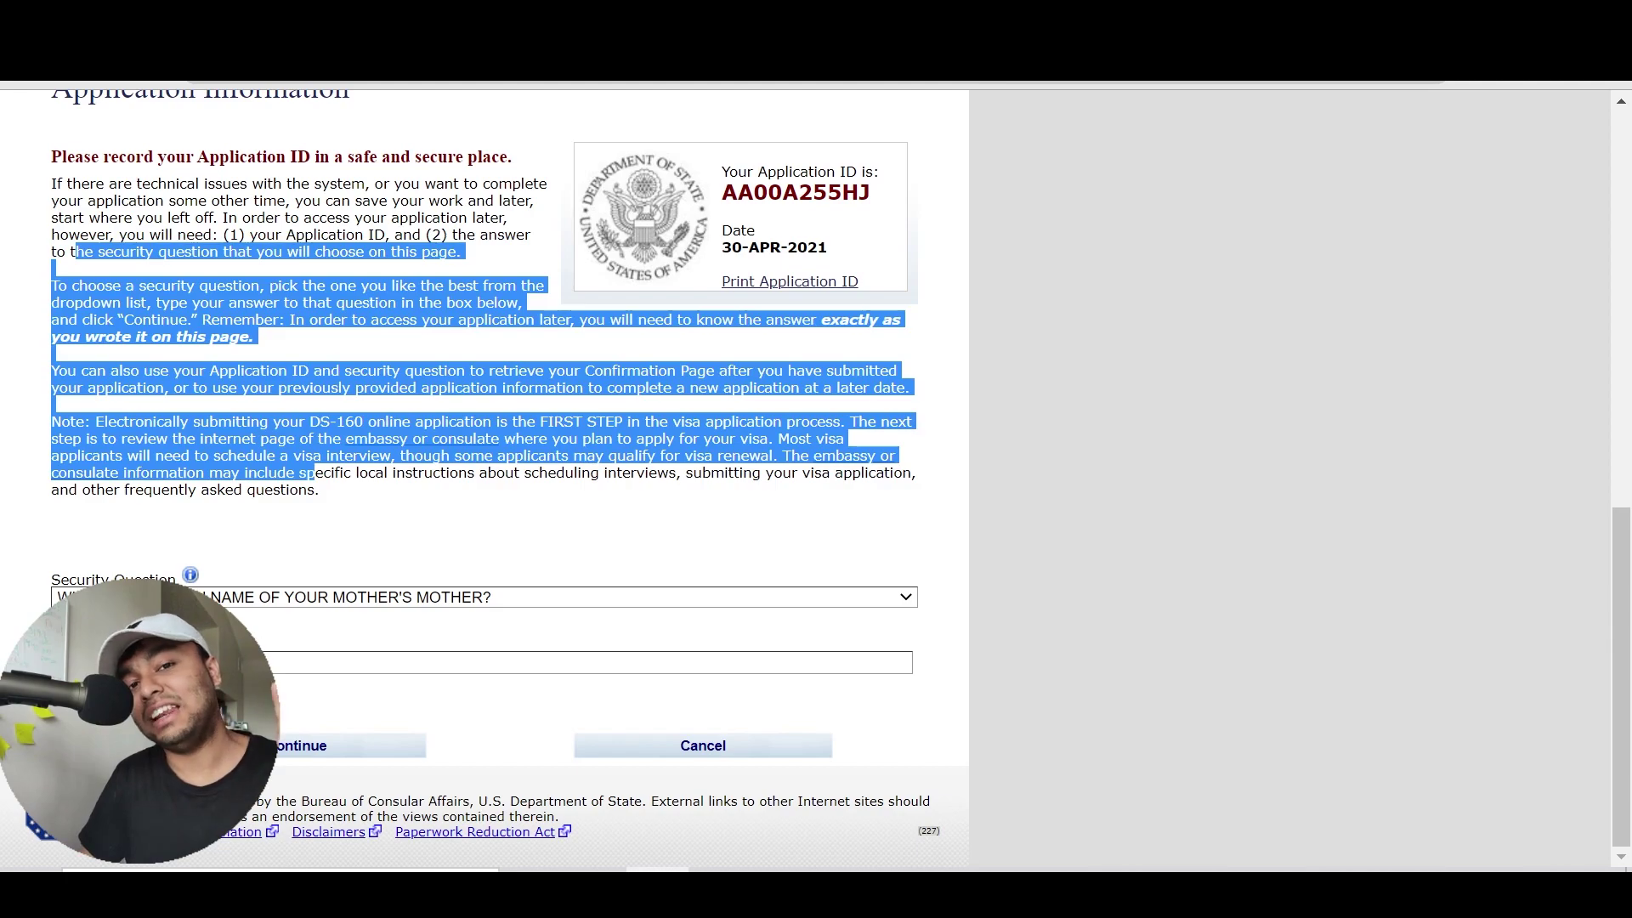
click(252, 510)
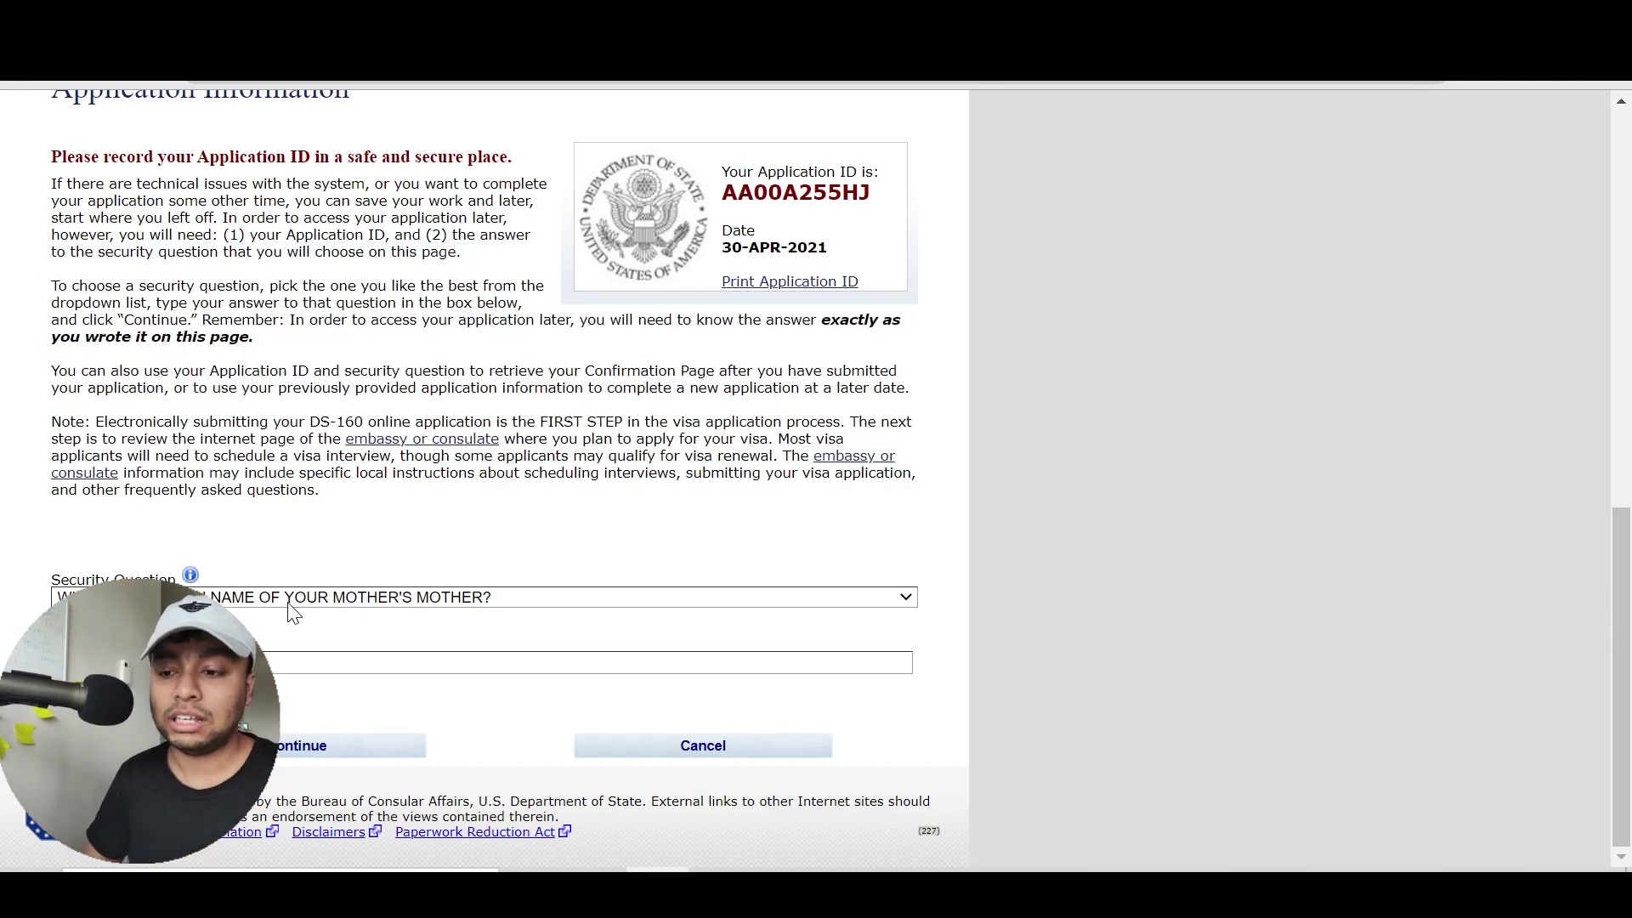
Pick 'IN WHAT CITY DID YOU MEET YOUR SPOUSE/SIGNIFICANT OTHER?' and continue to Personal Information 1
click(293, 599)
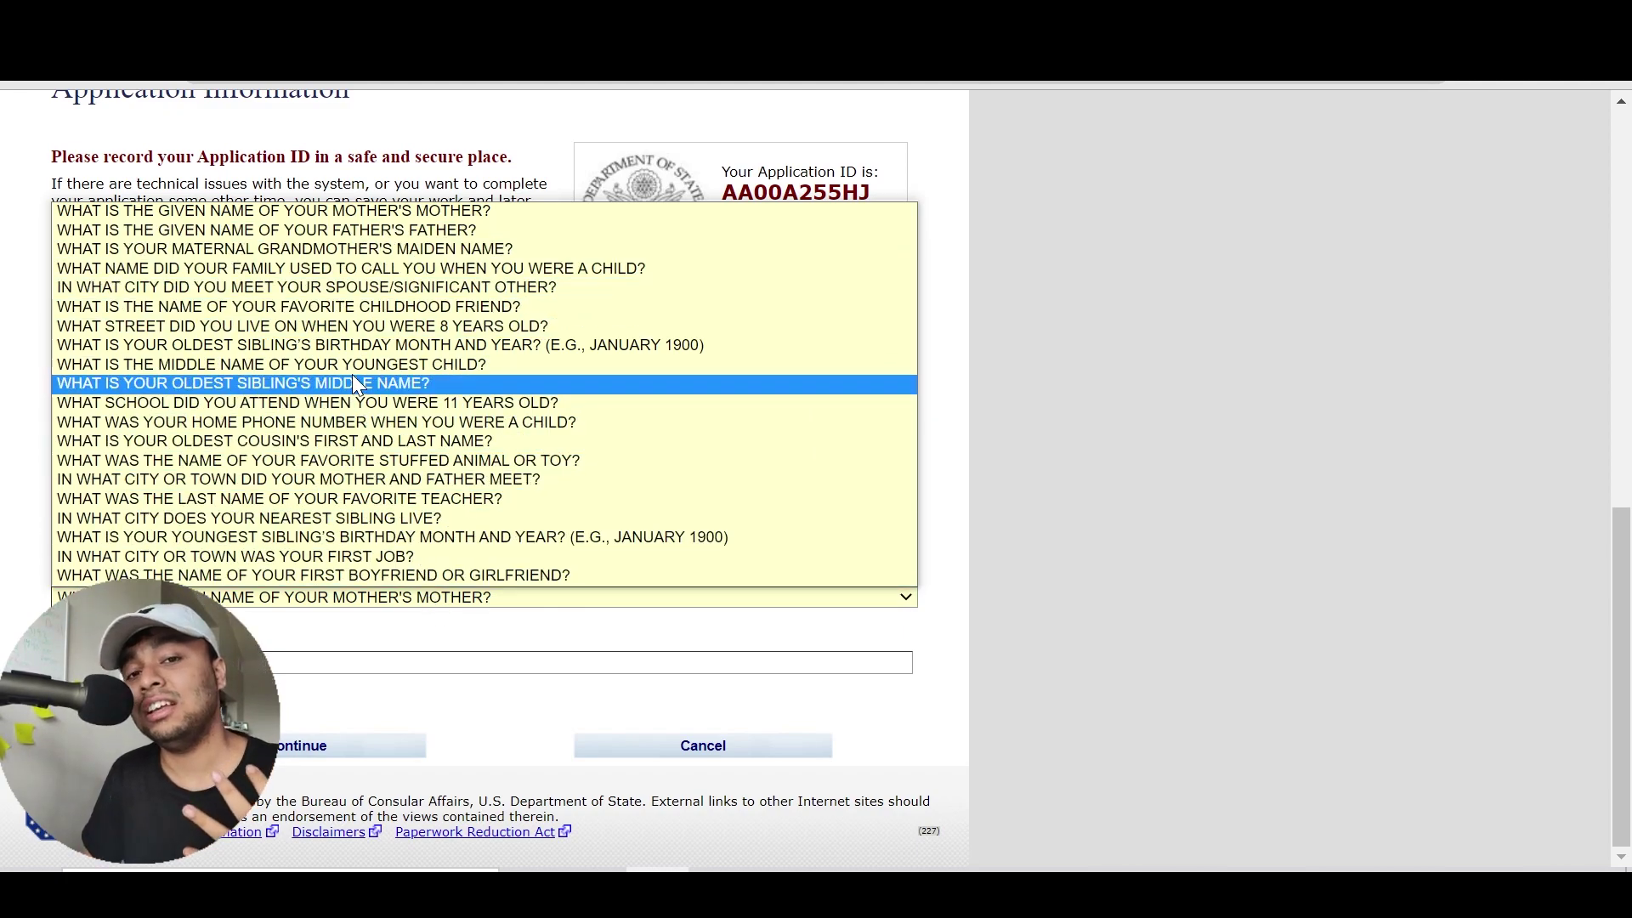
click(423, 287)
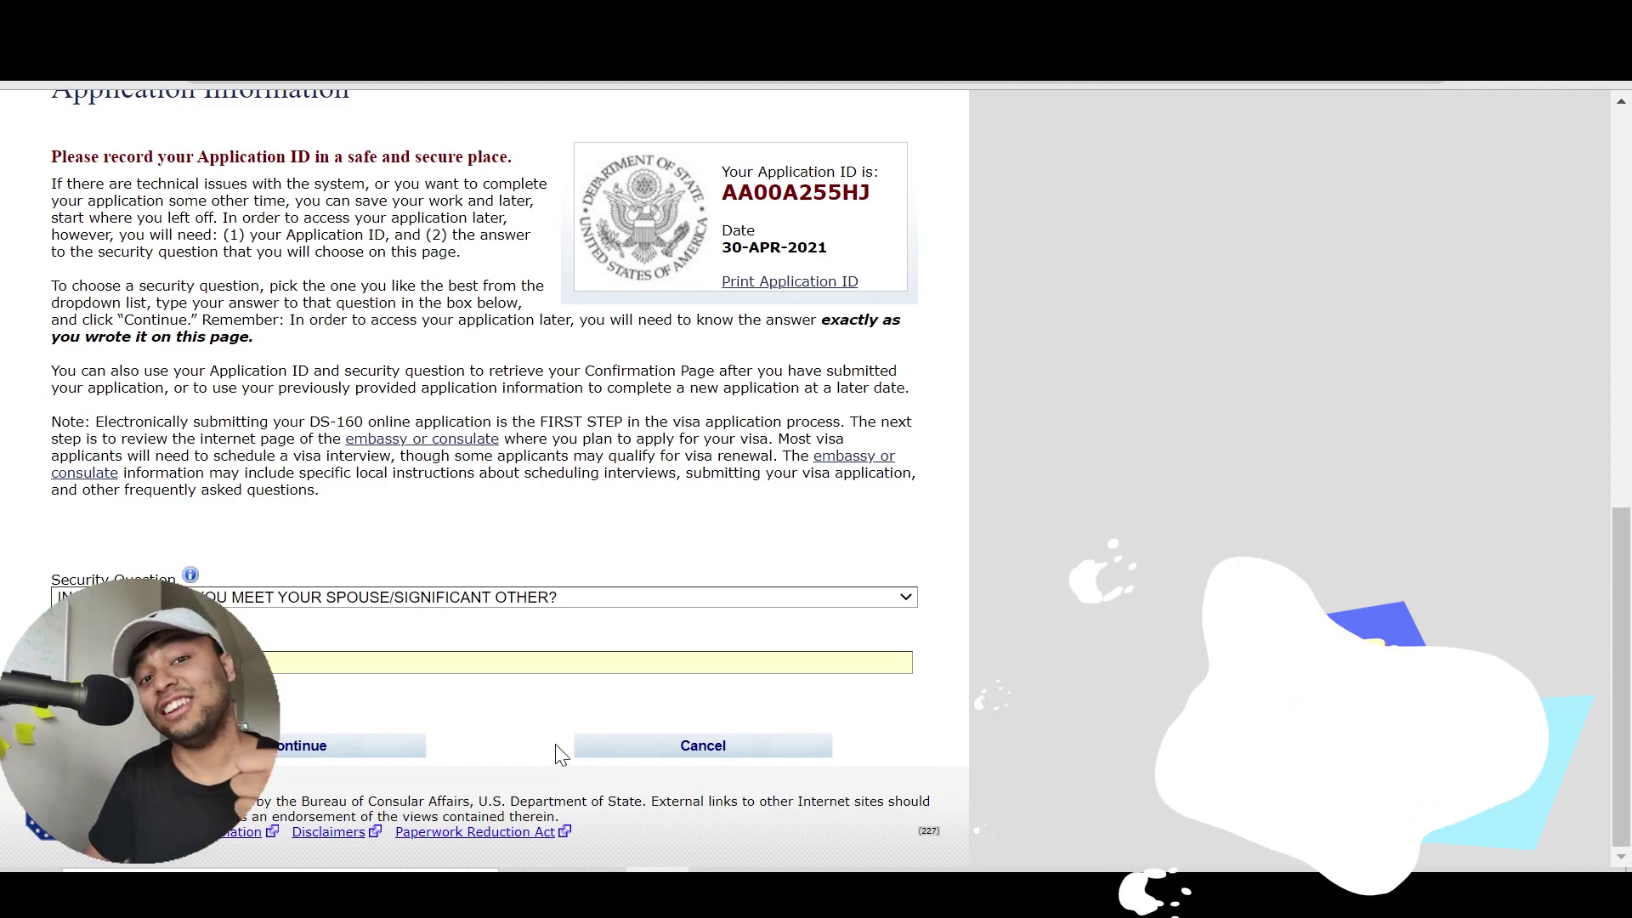
click(309, 762)
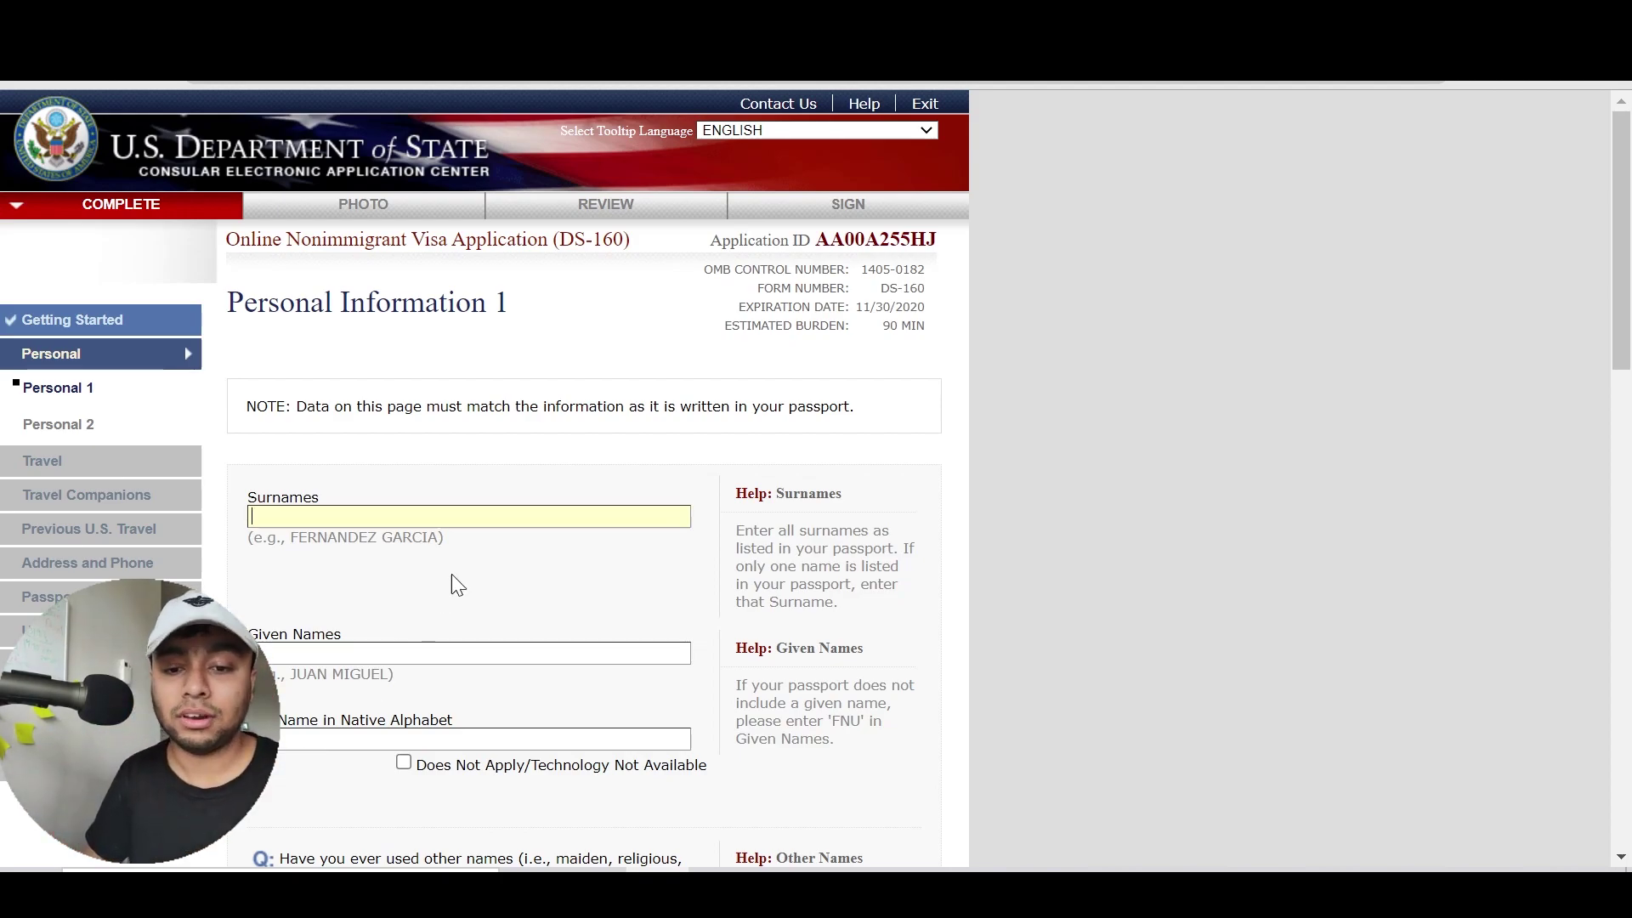
Review the empty Surnames field and its help text on Personal Information 1
click(578, 455)
scroll(578, 456, down, 1)
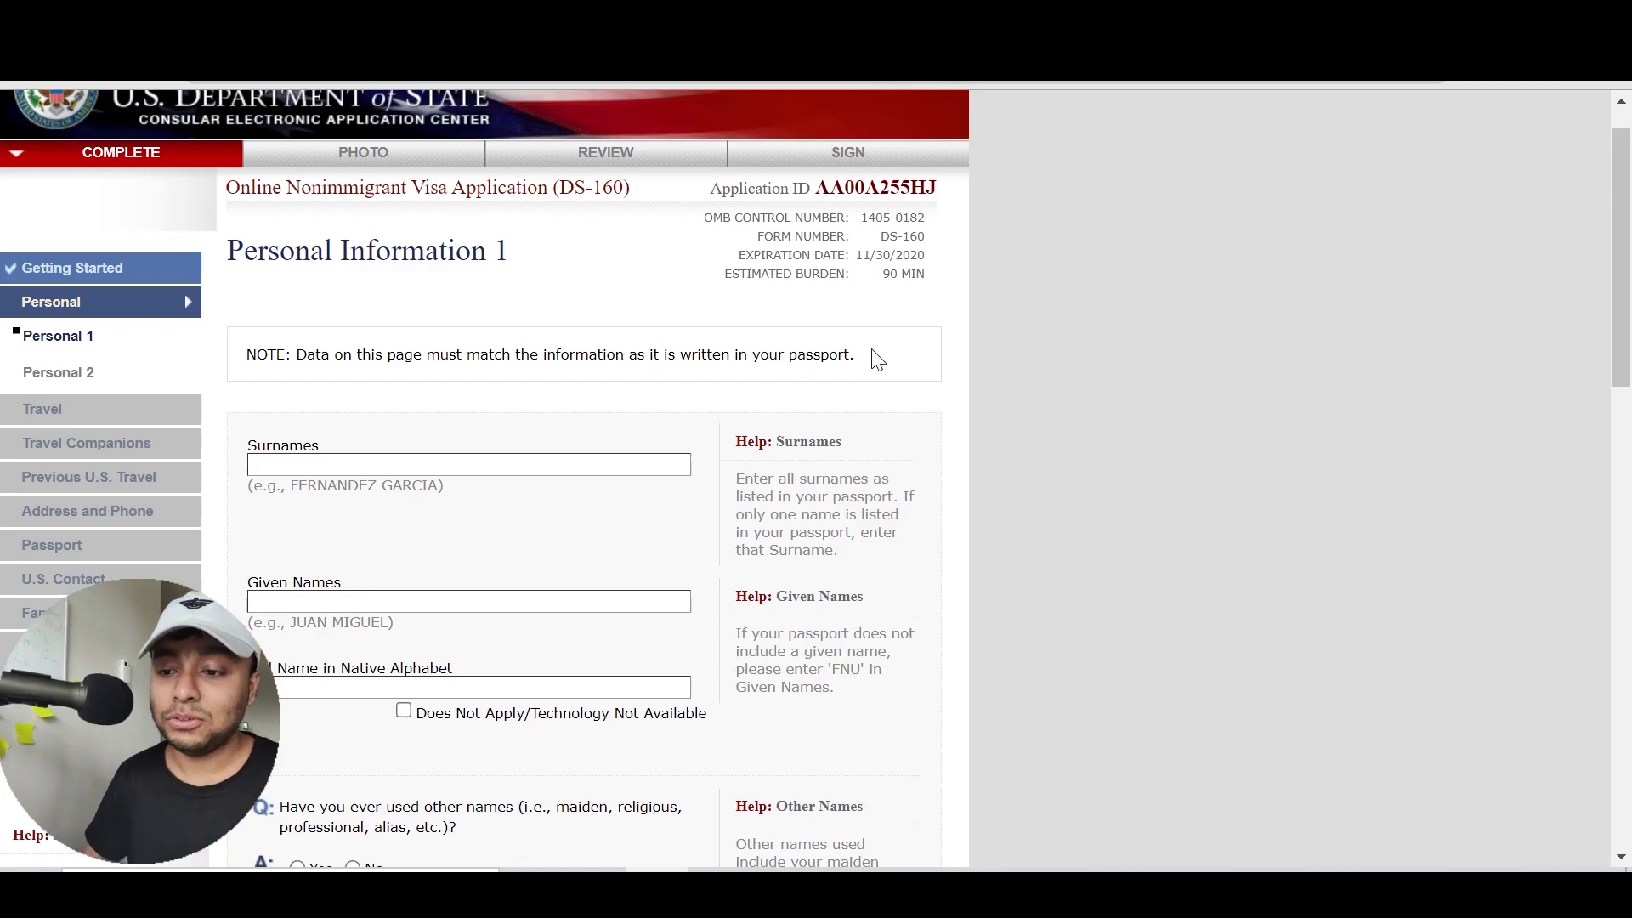
scroll(875, 361, down, 2)
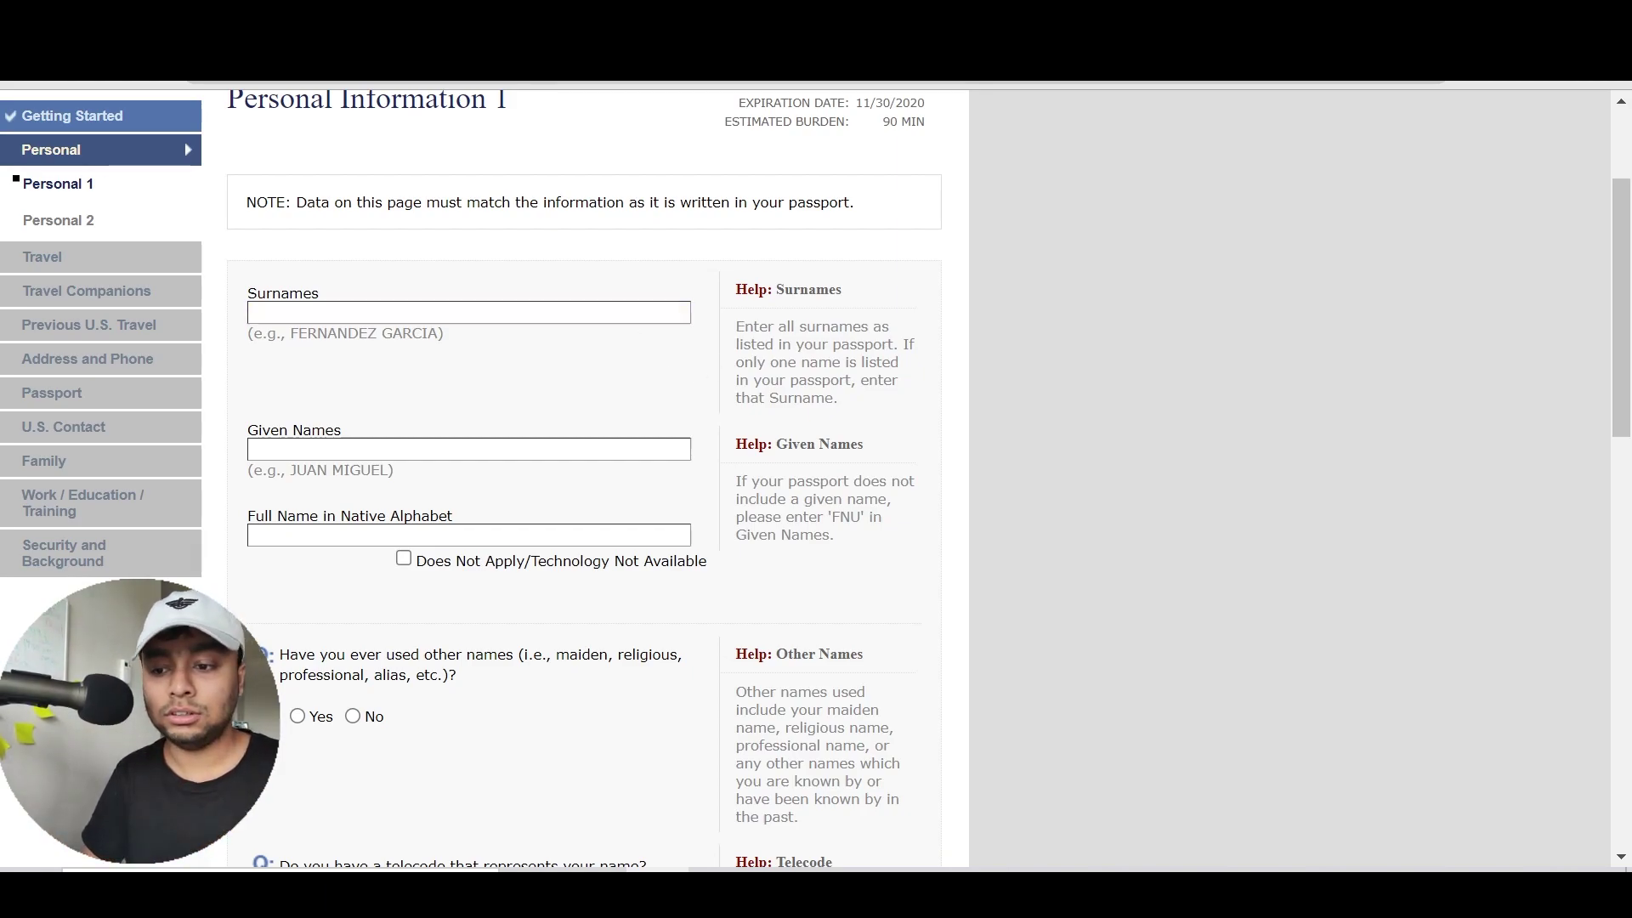
click(469, 312)
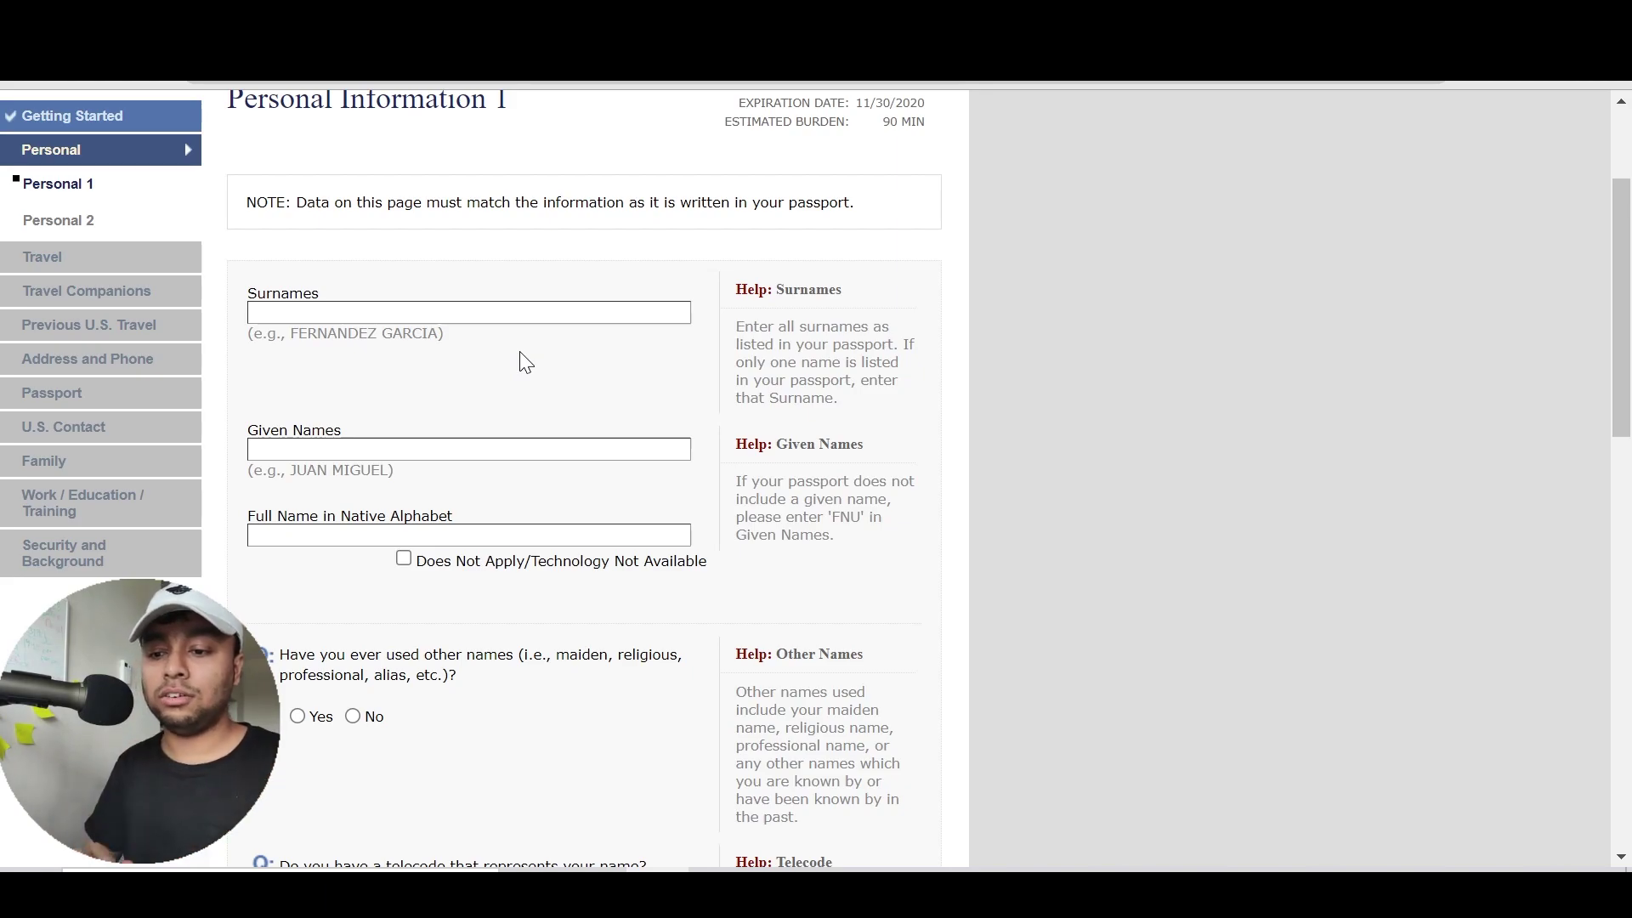
drag(864, 408, 745, 311)
click(745, 311)
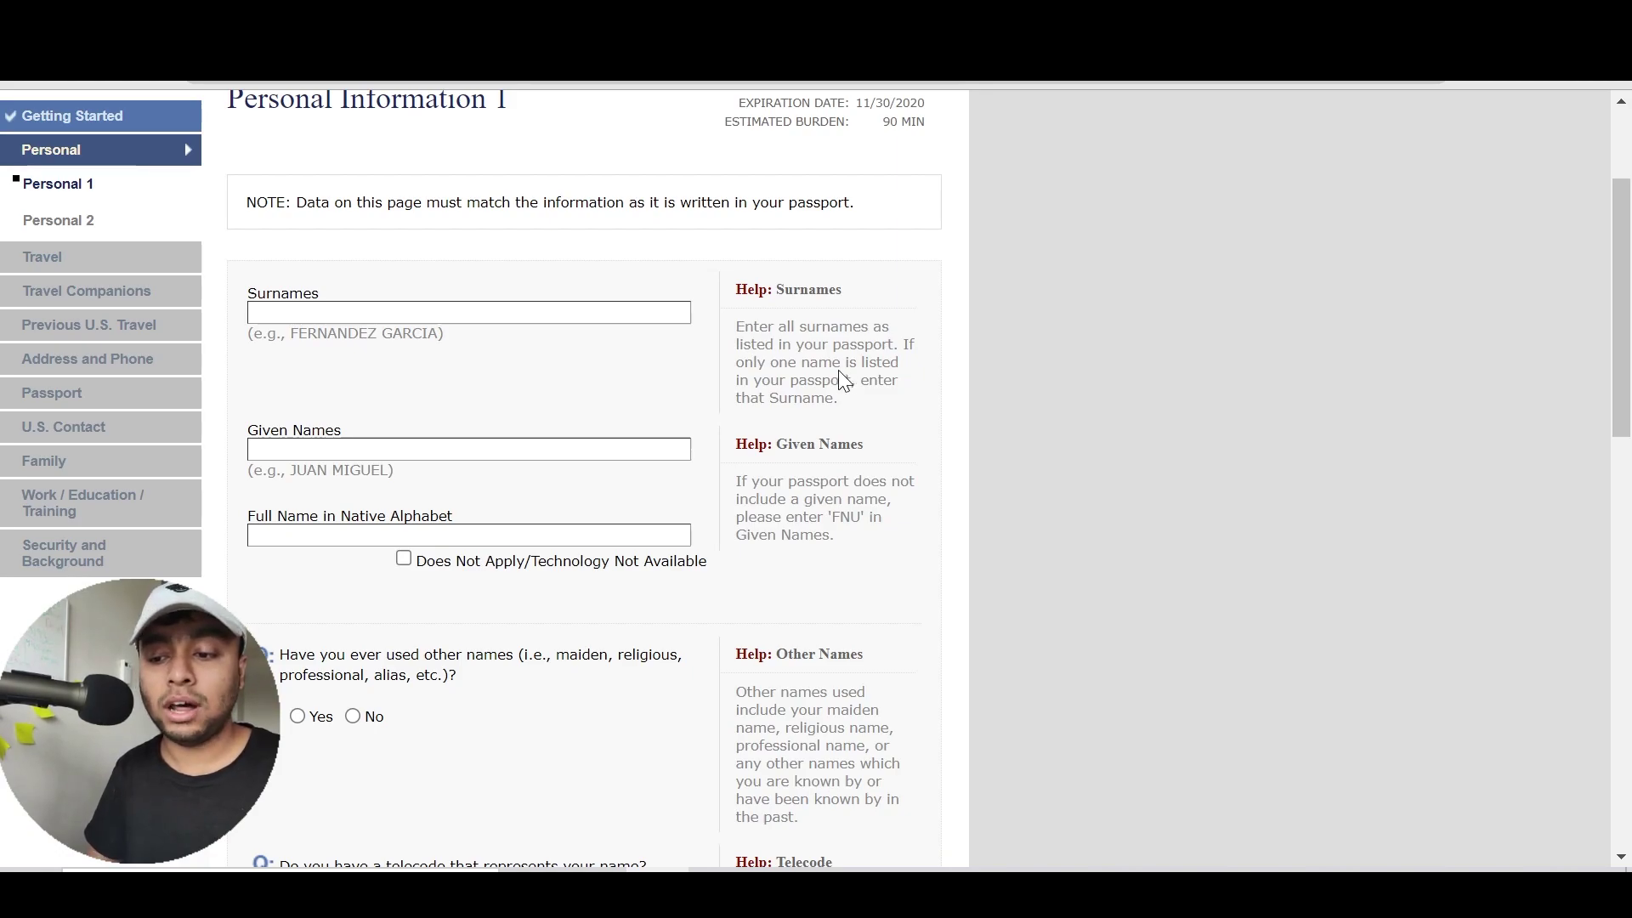
drag(845, 402, 746, 364)
click(746, 364)
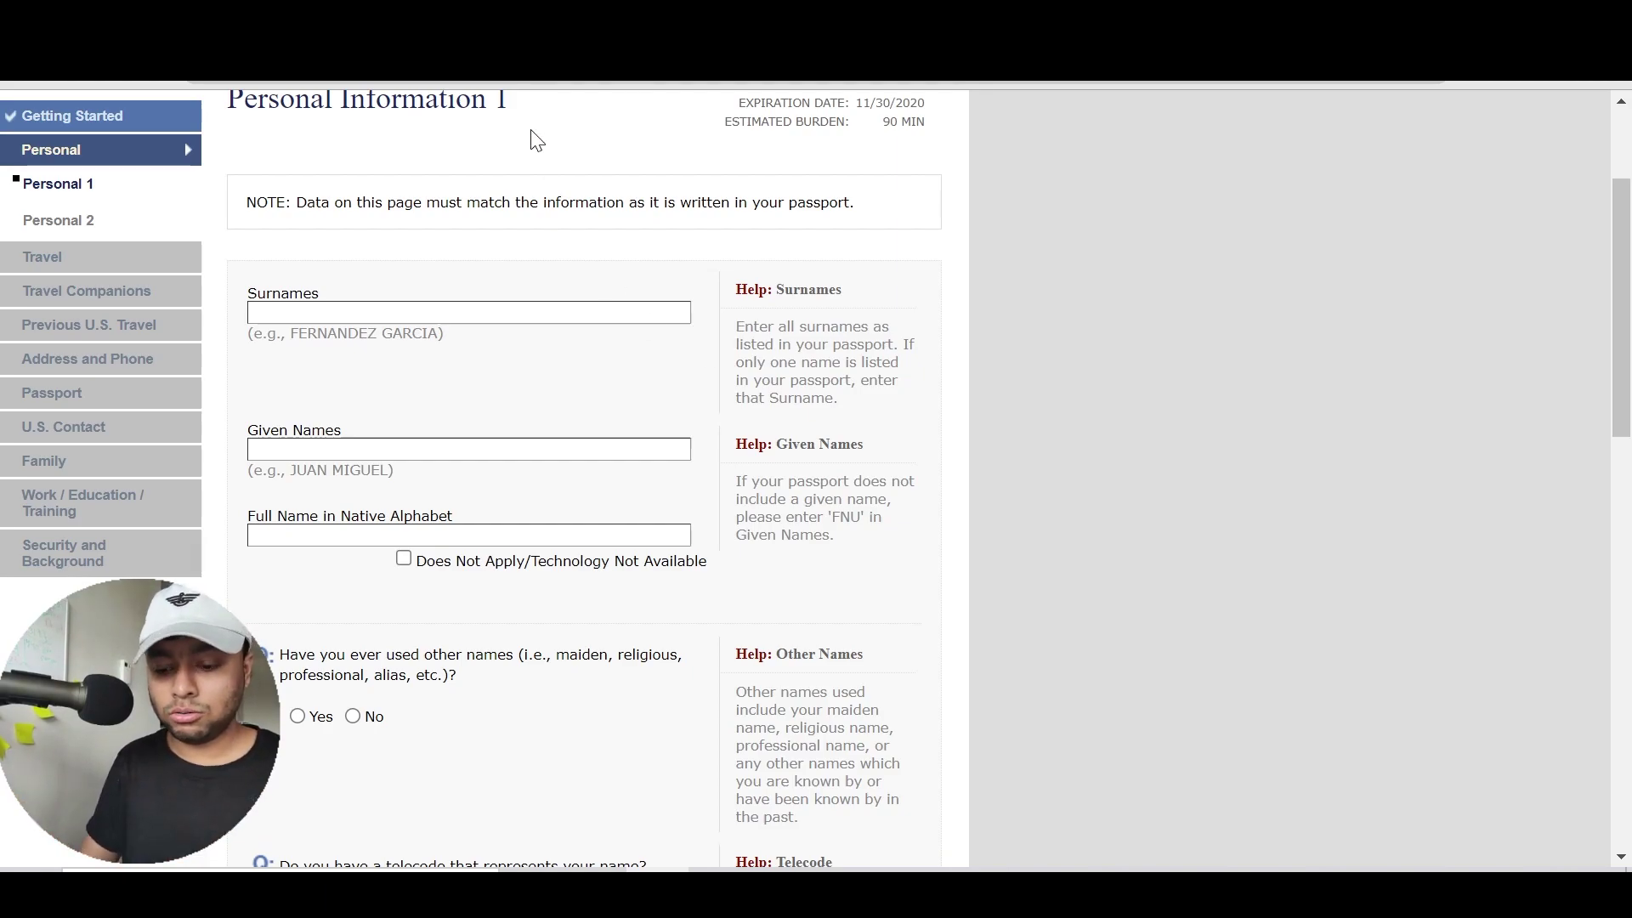
key(ctrl+t)
Find a Wikipedia sample image via 'random passport of bangladesh' image search, then return to the form
text(random passport)
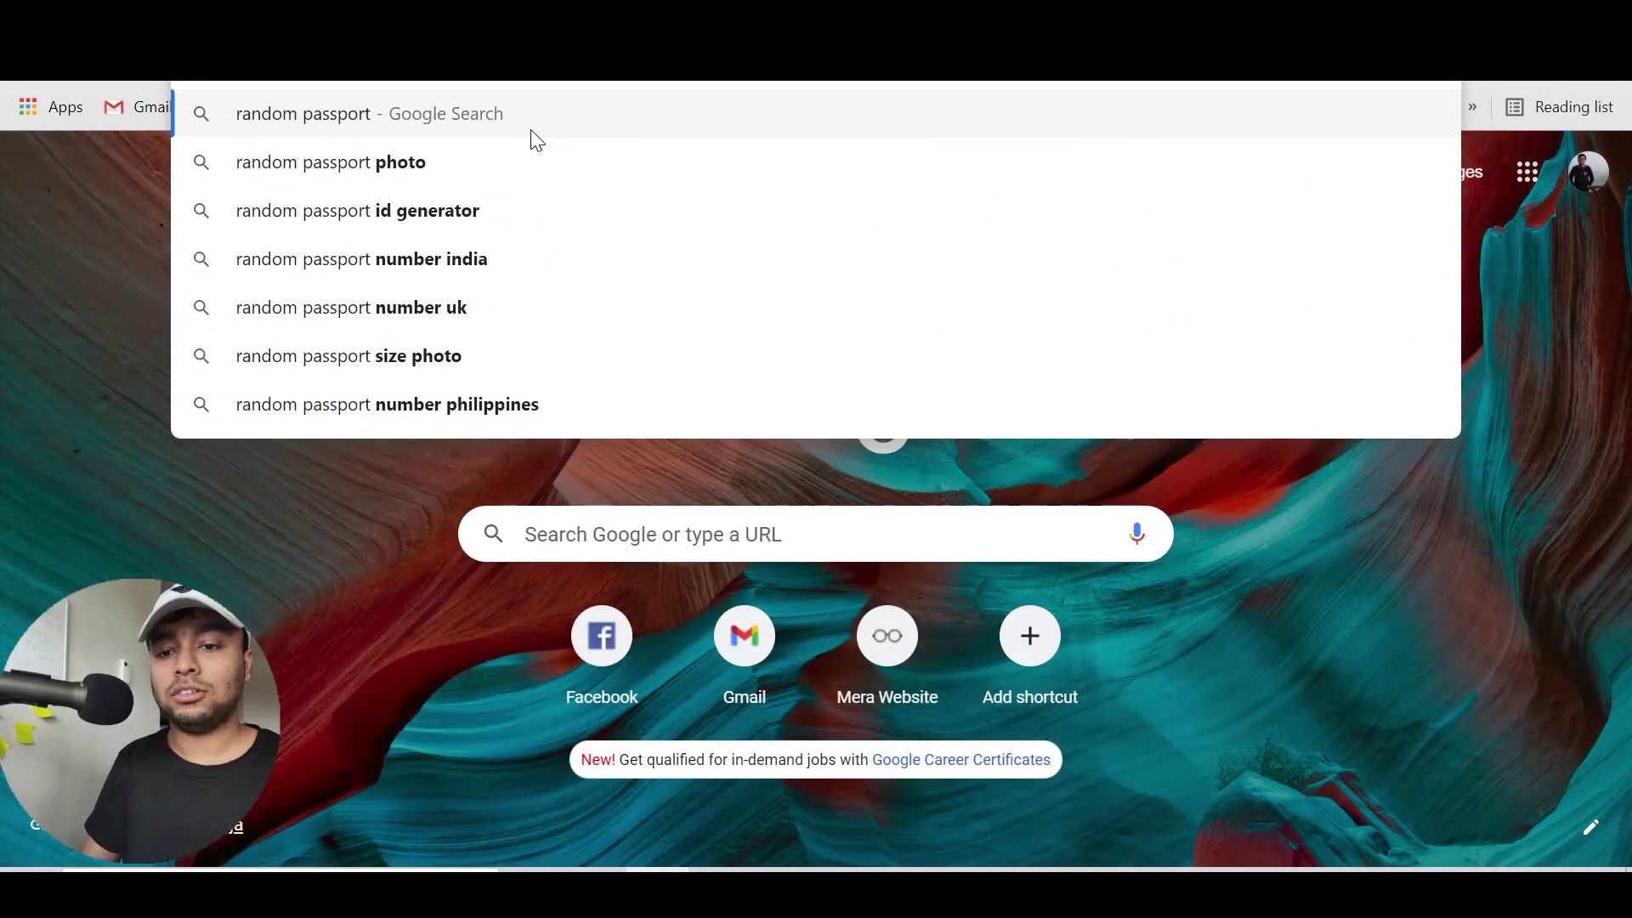
text( of bangladesh)
key(Return)
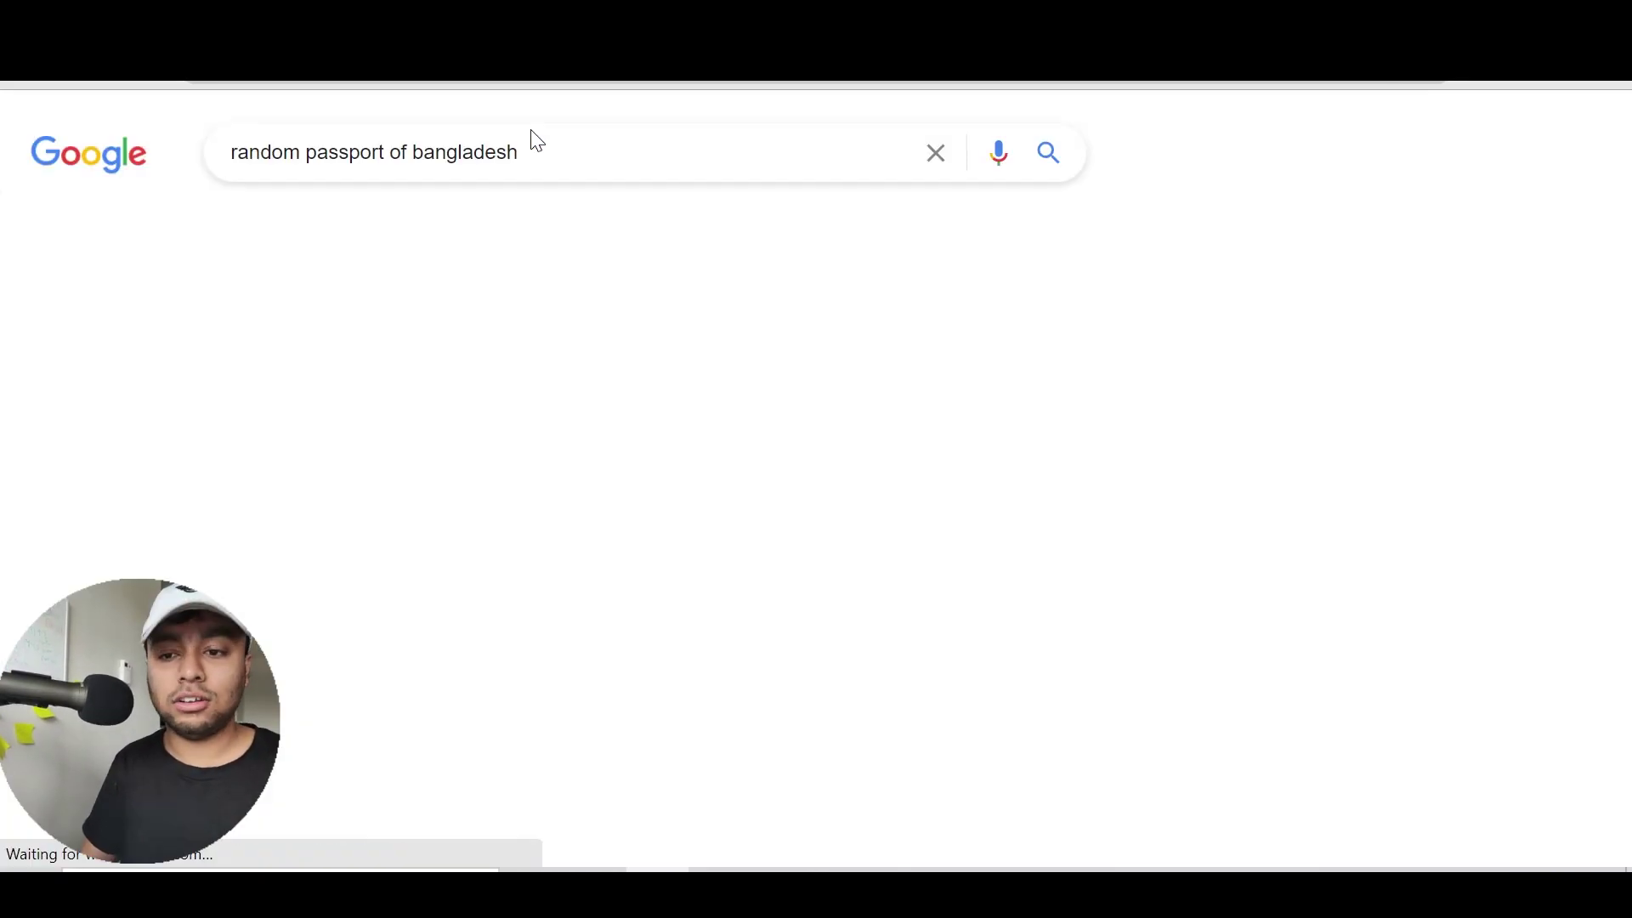
click(432, 249)
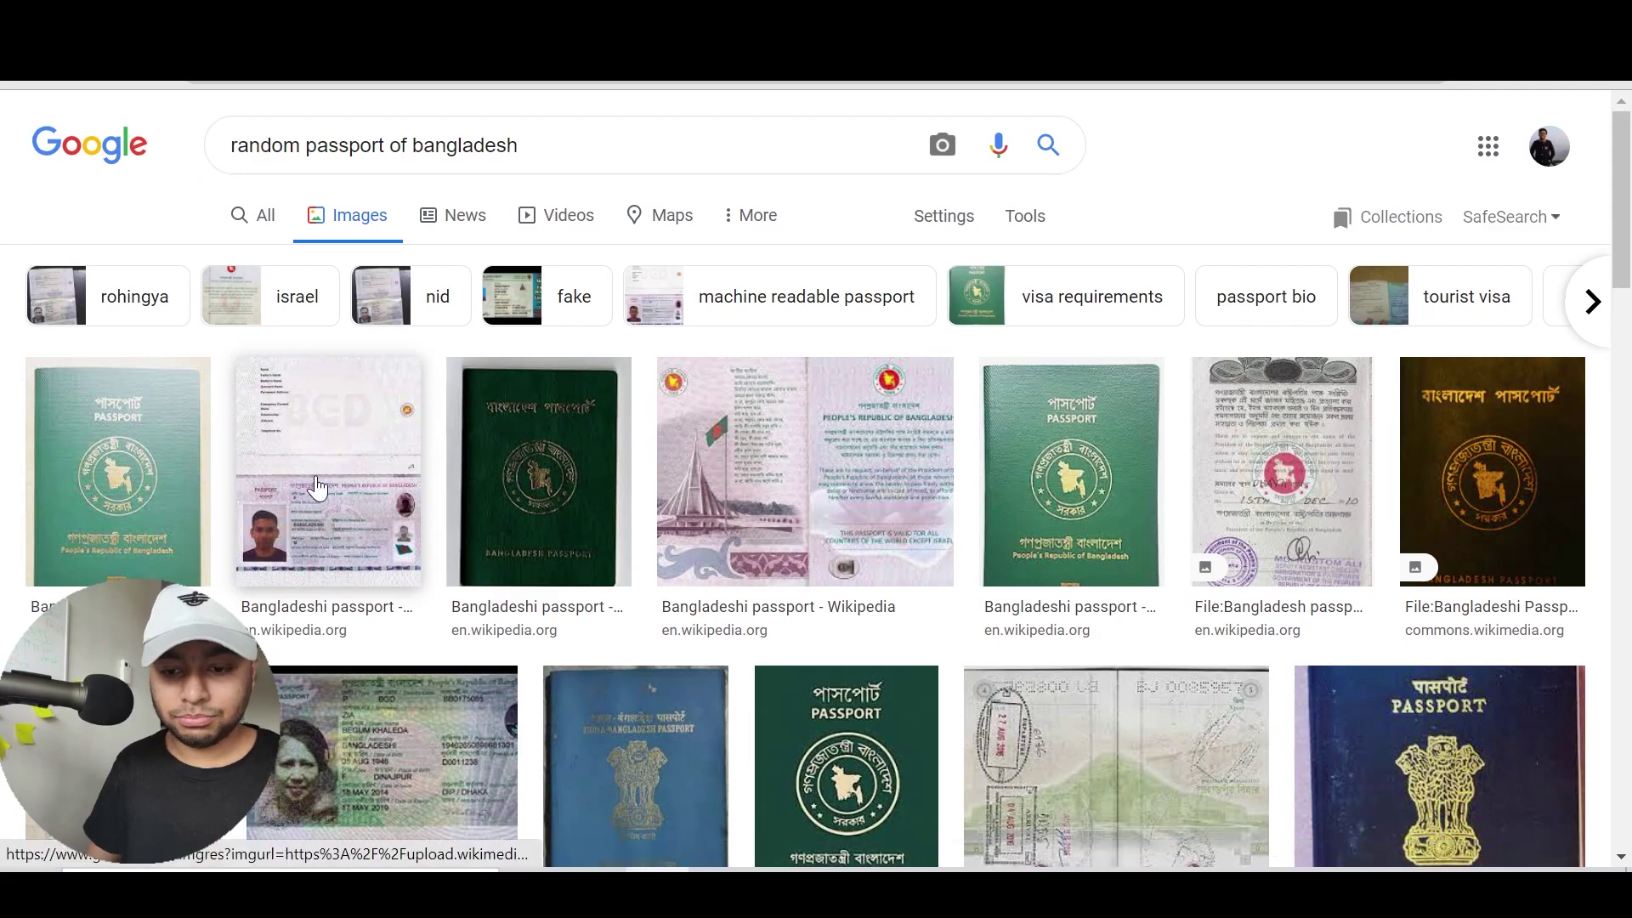
click(328, 472)
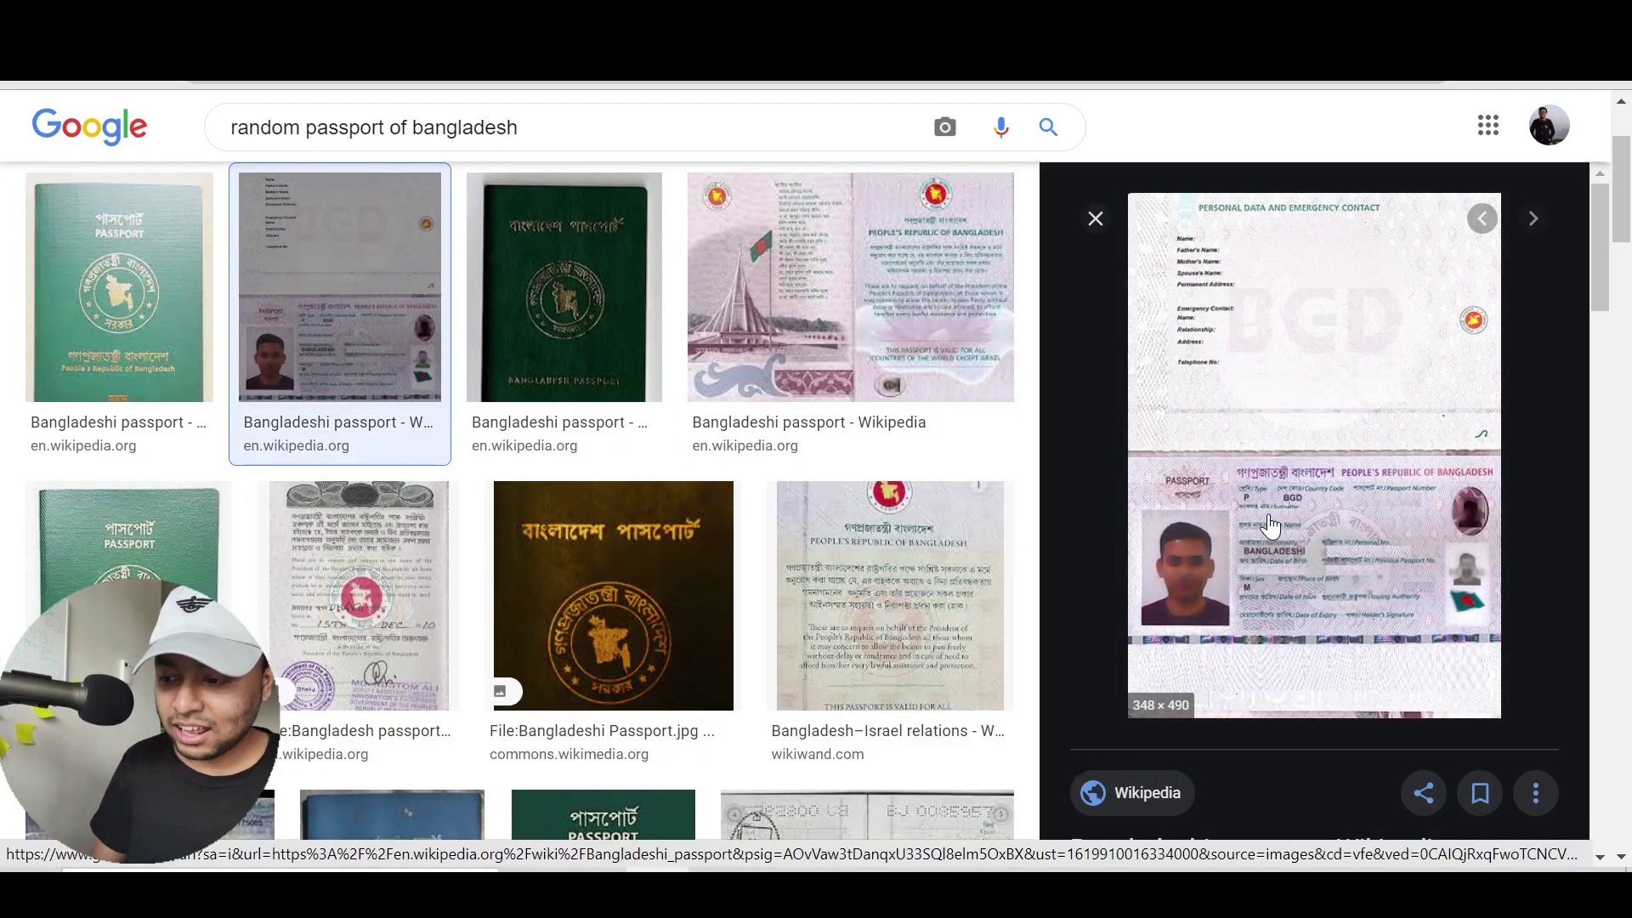
click(1269, 525)
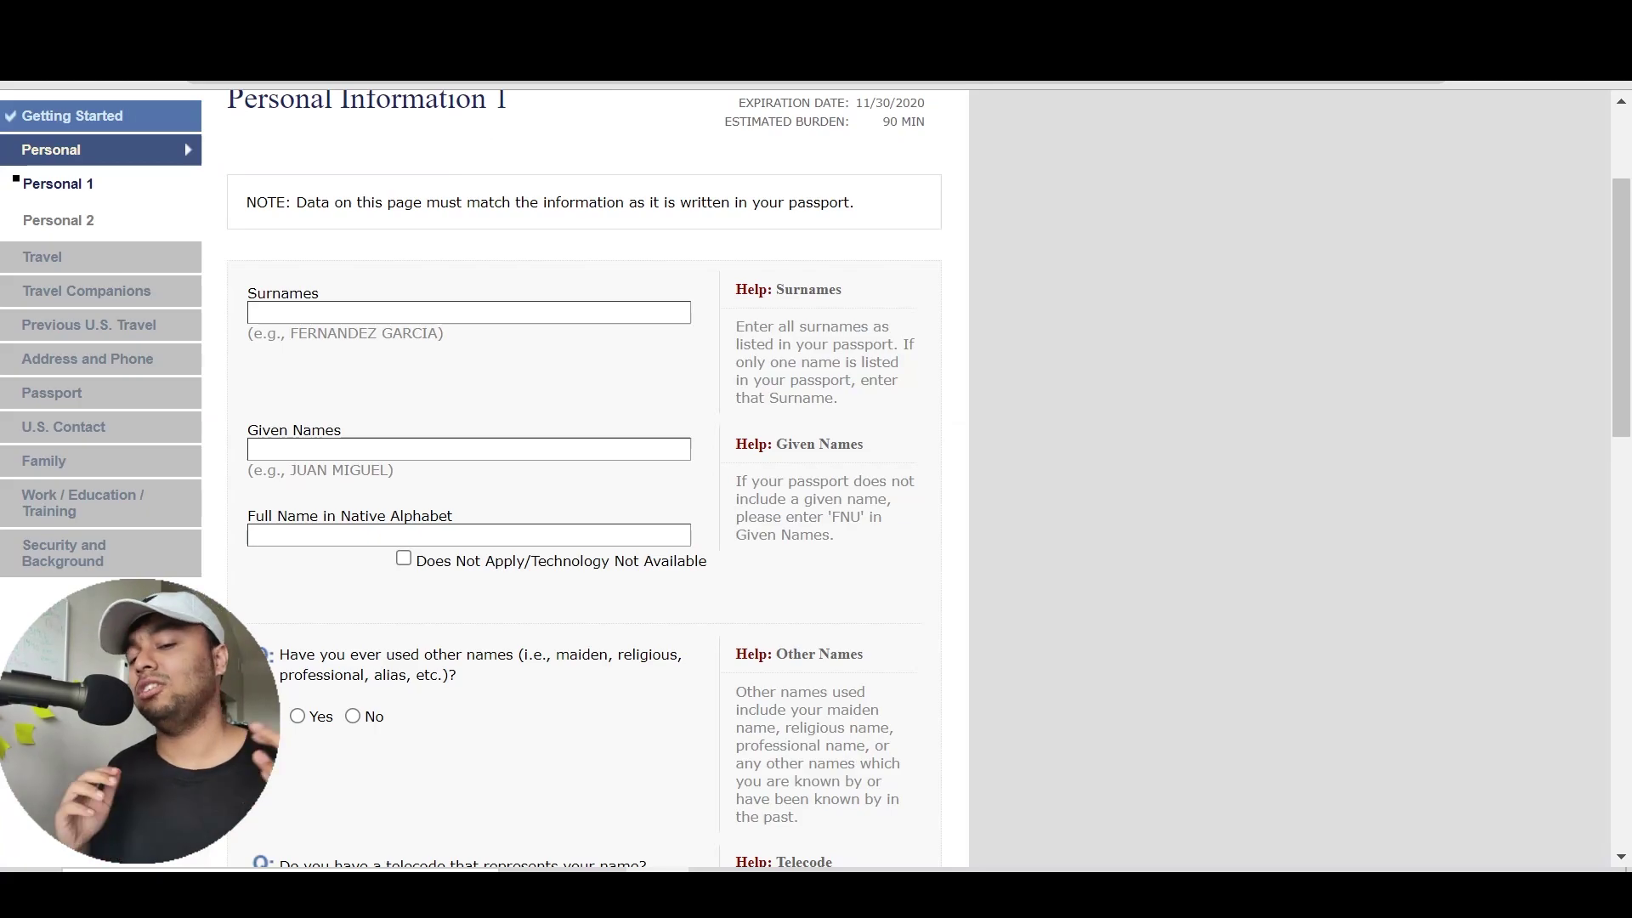
Enter the sample passport's surname and given name in the Surnames and Given Names fields
click(285, 312)
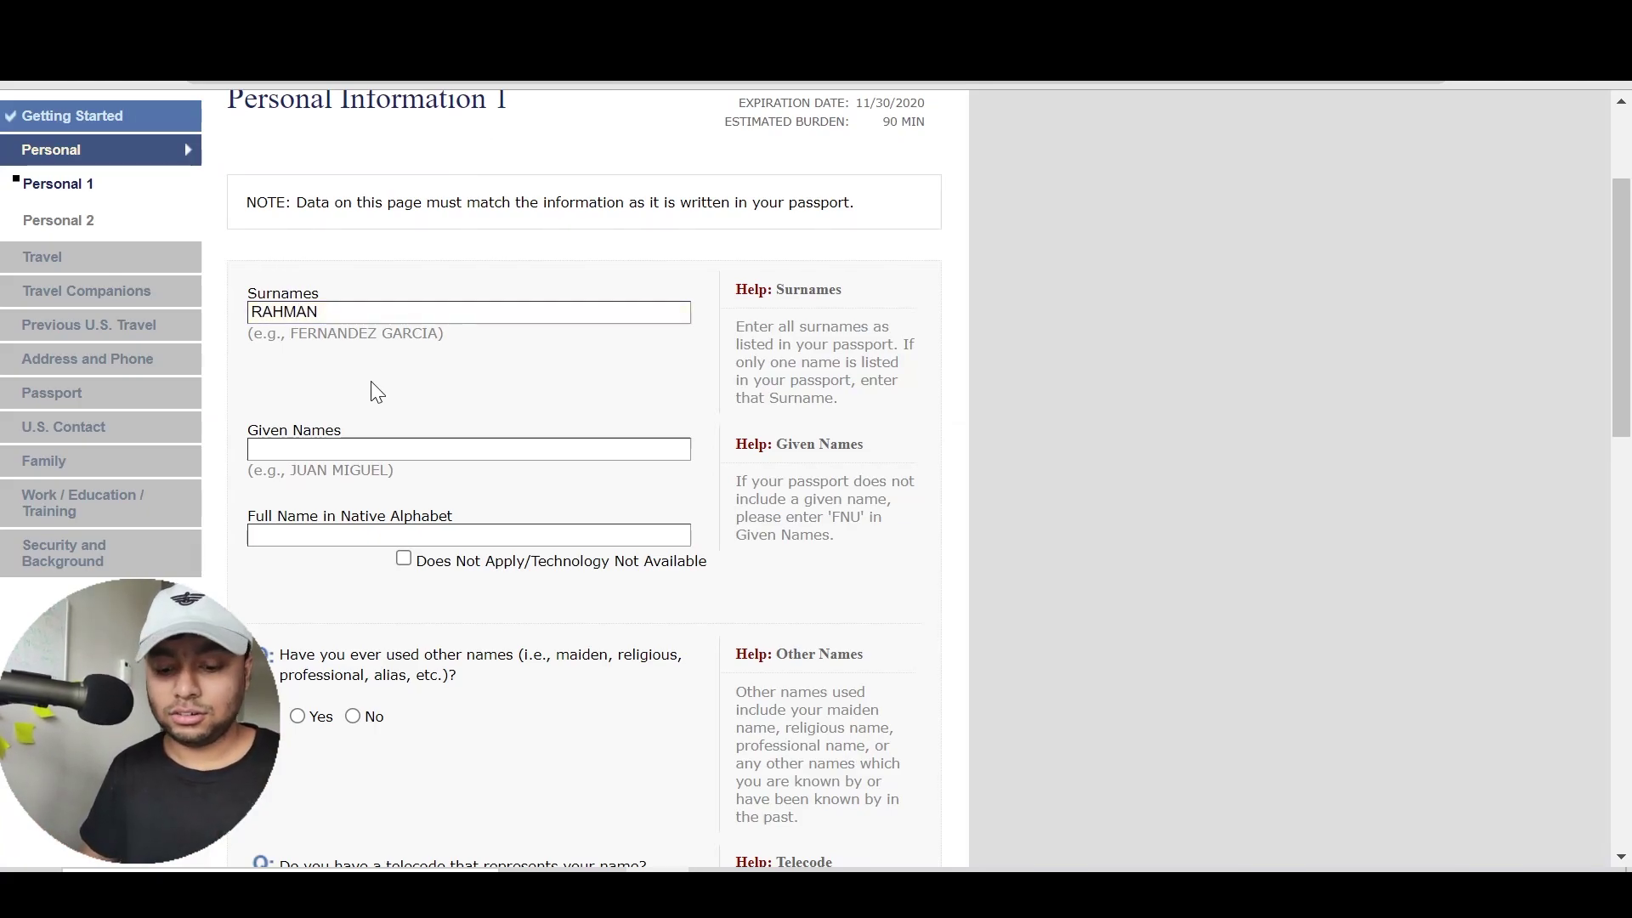
click(406, 448)
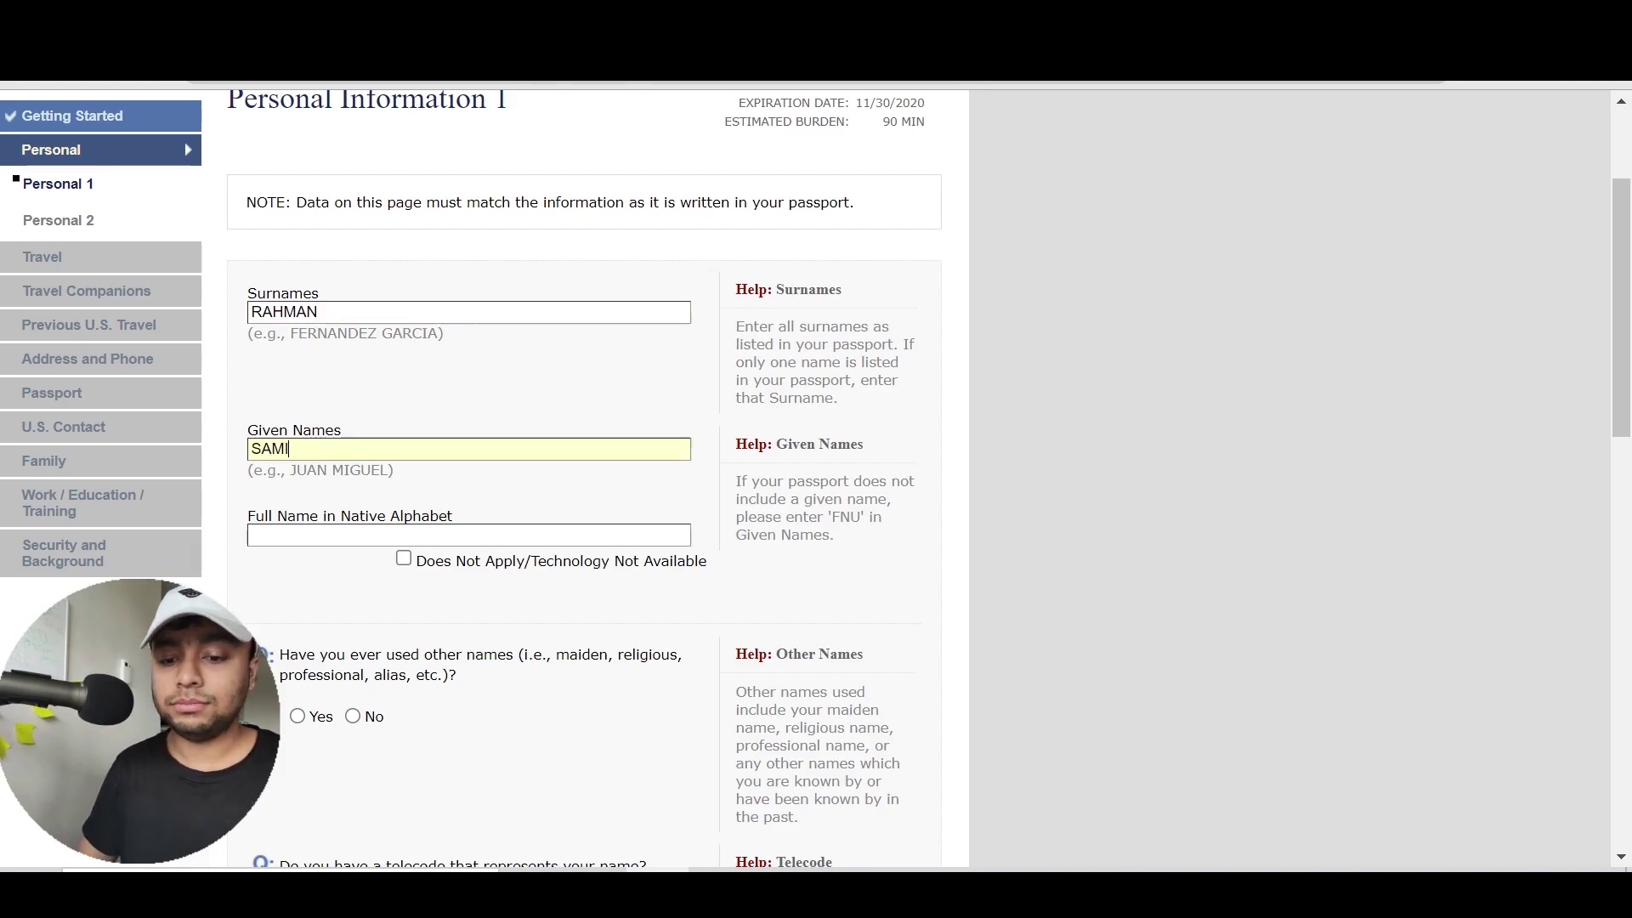
click(356, 325)
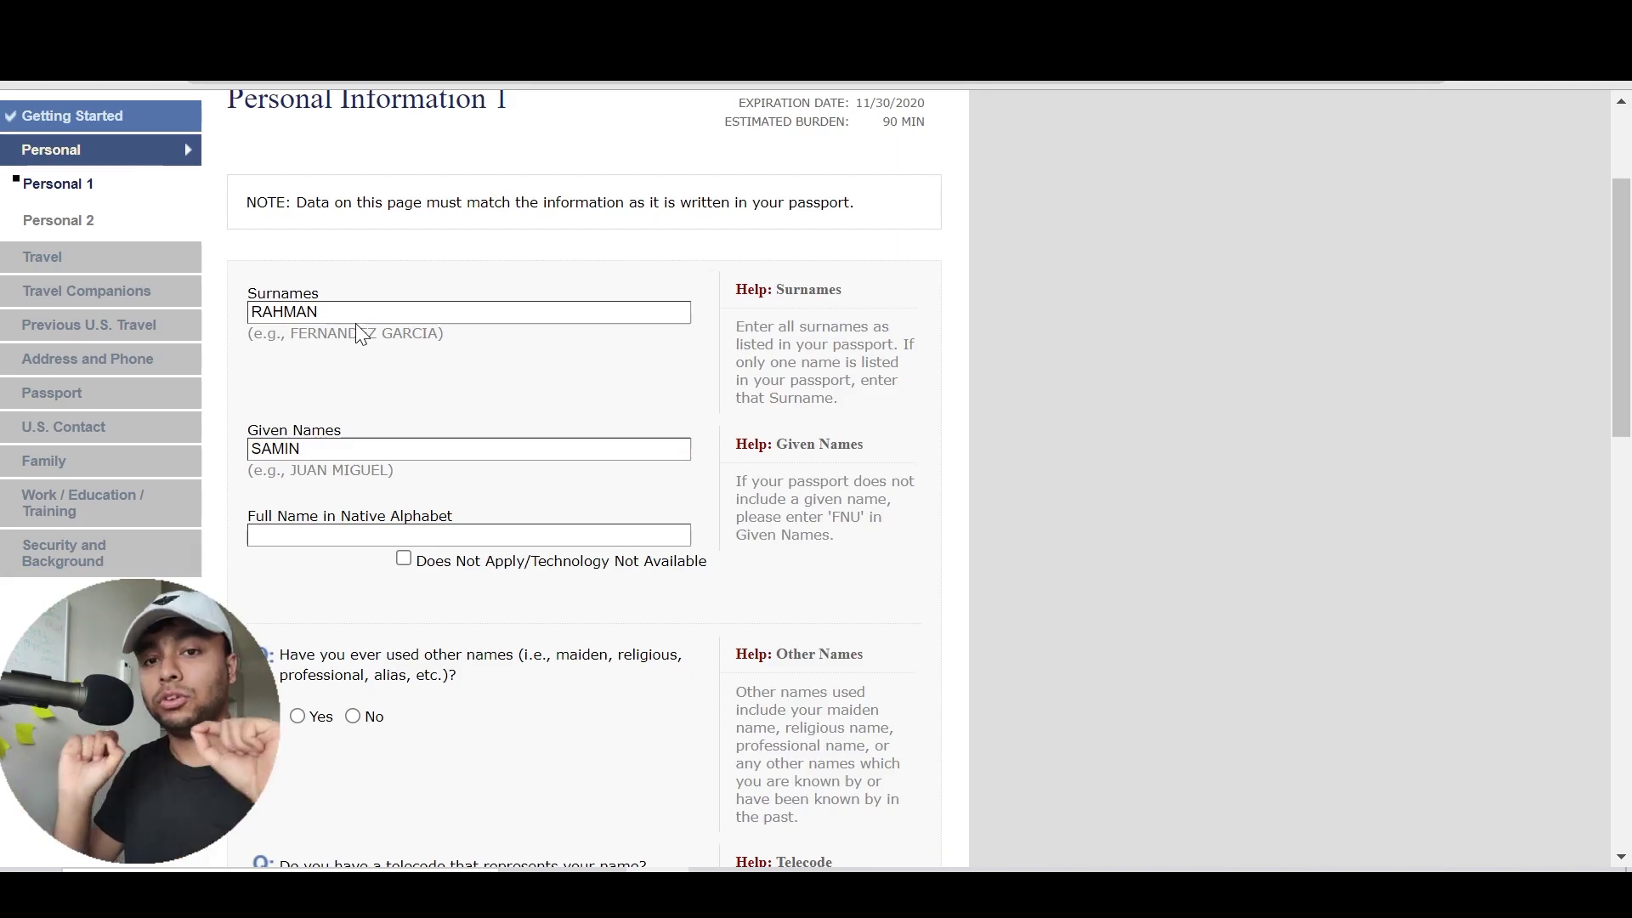
scroll(355, 323, down, 1)
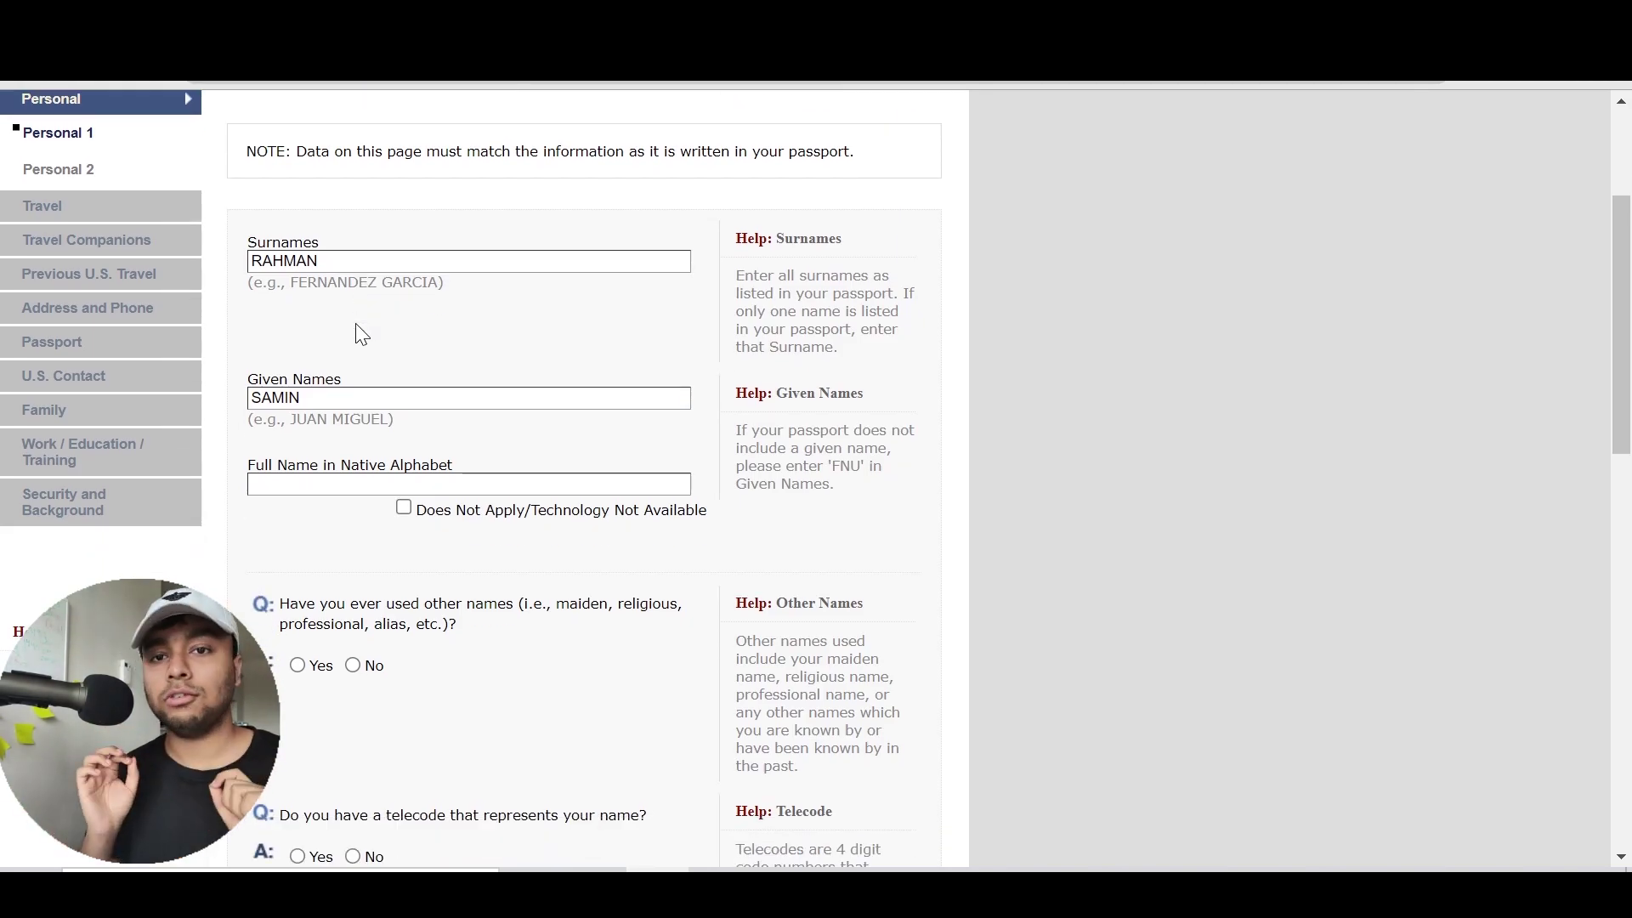
scroll(358, 332, down, 1)
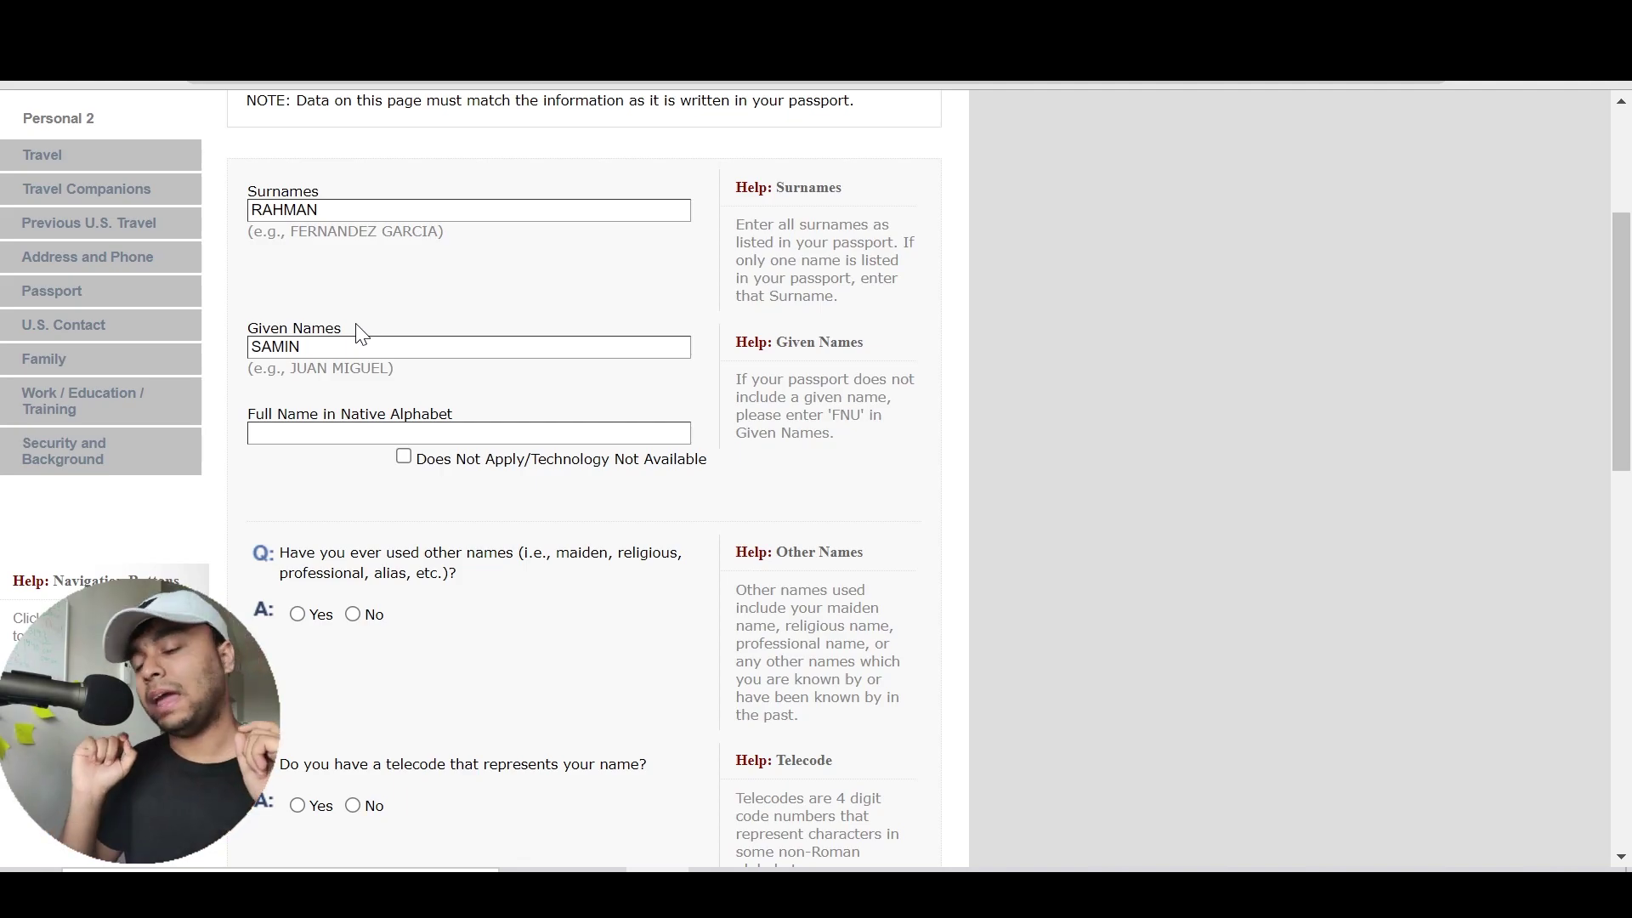
scroll(357, 332, down, 1)
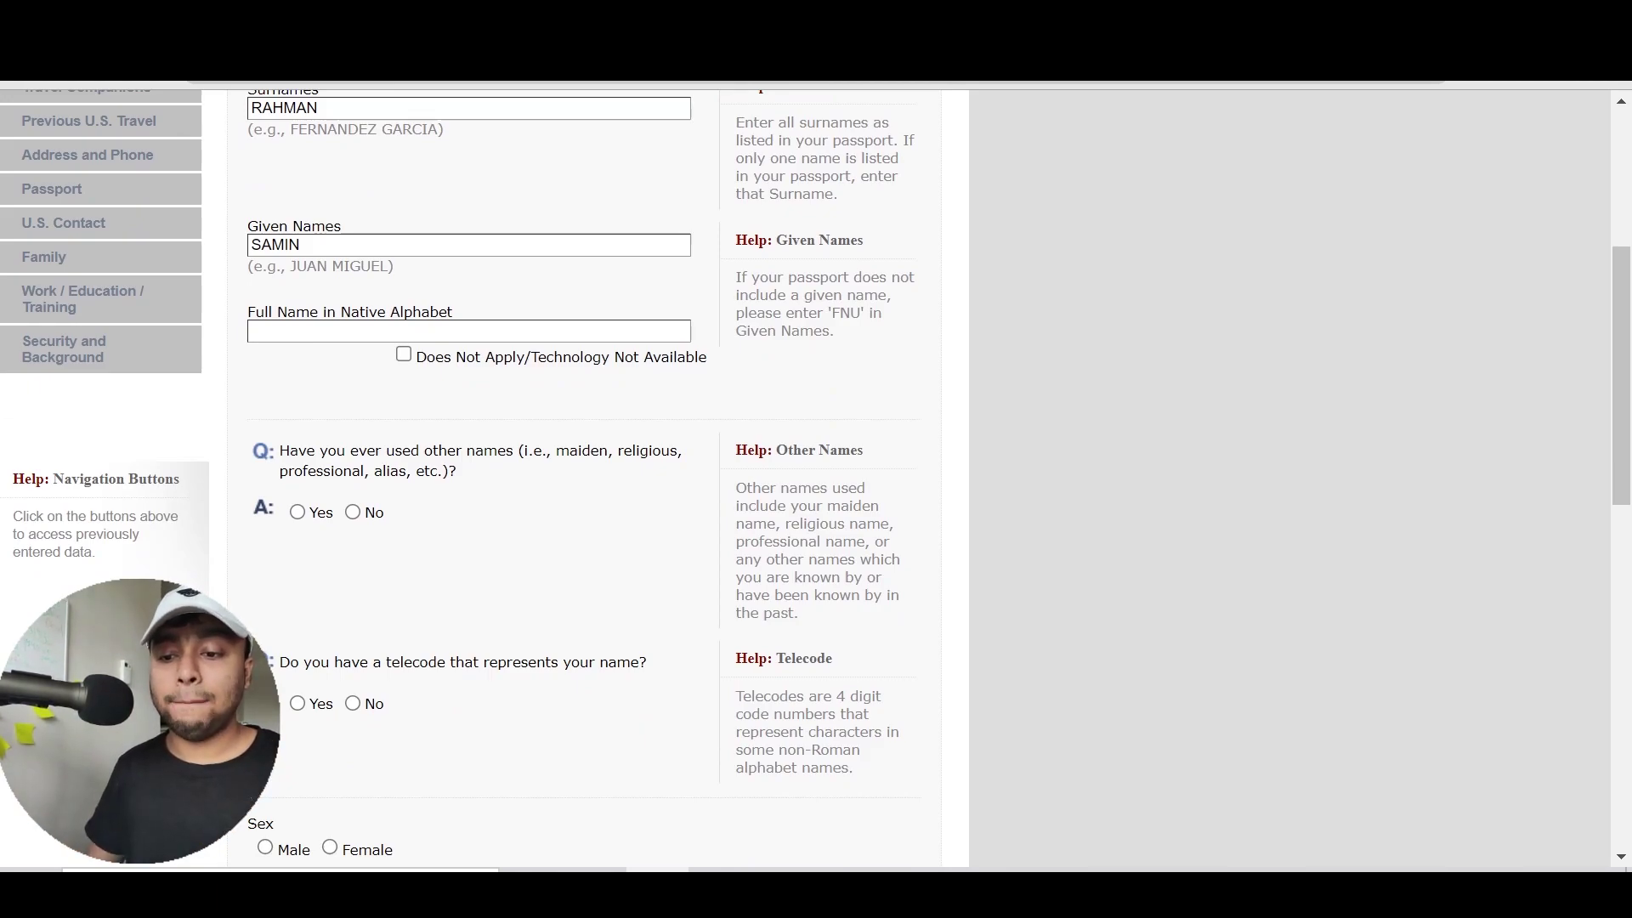
Launch Avro Keyboard from the system launcher for Bengali typing
key(super)
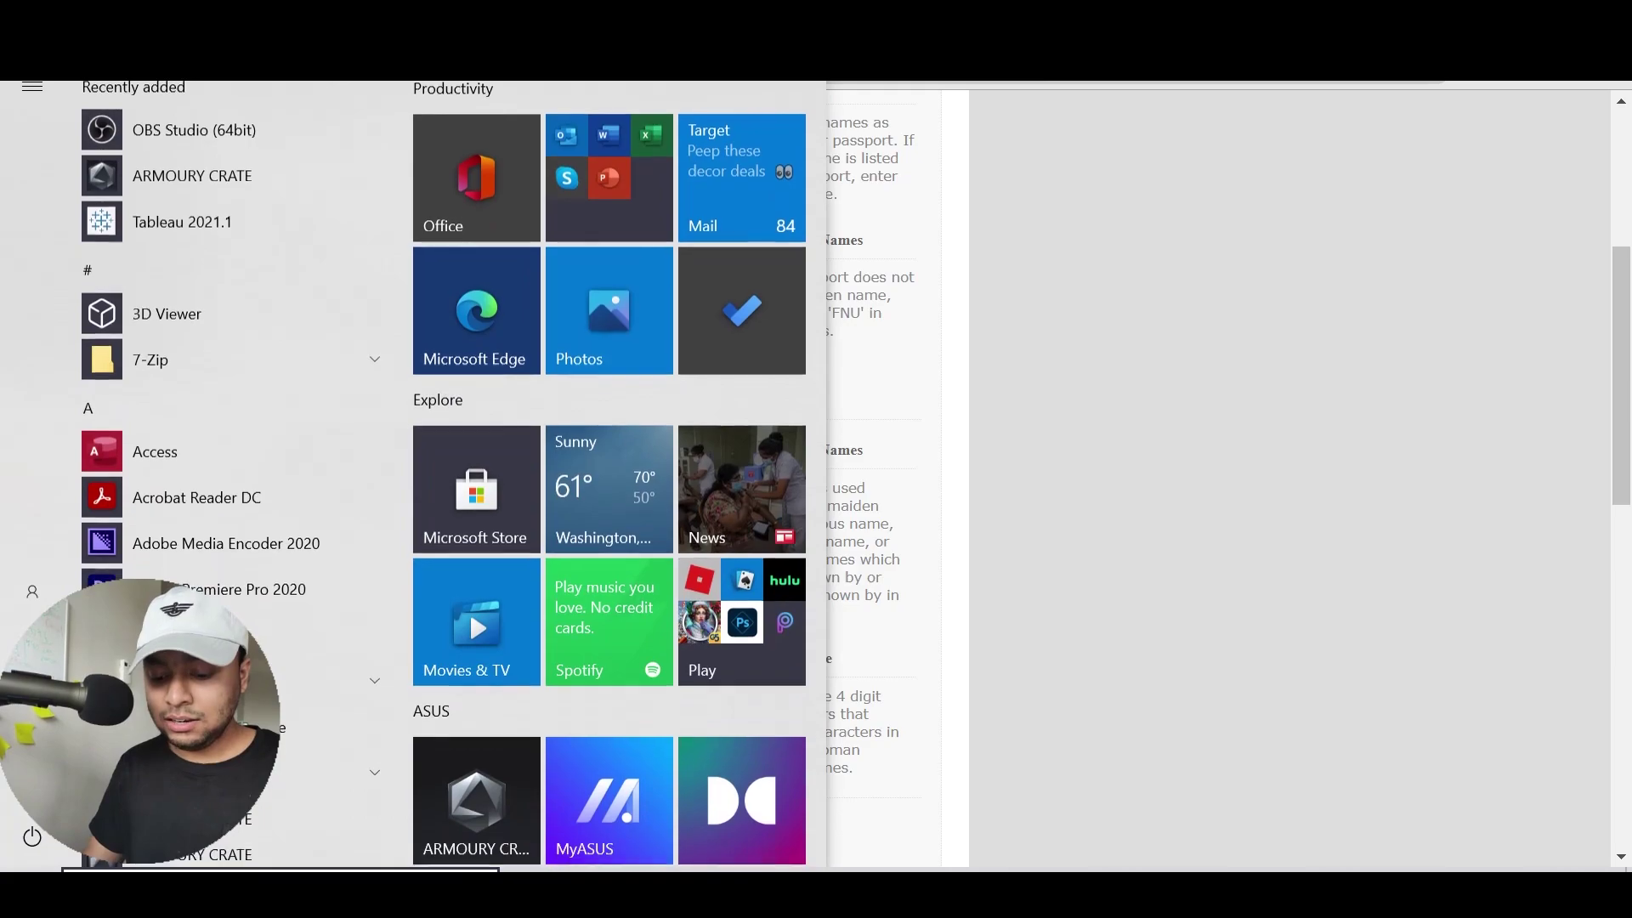
key(super)
key(super)
text(avro)
key(Return)
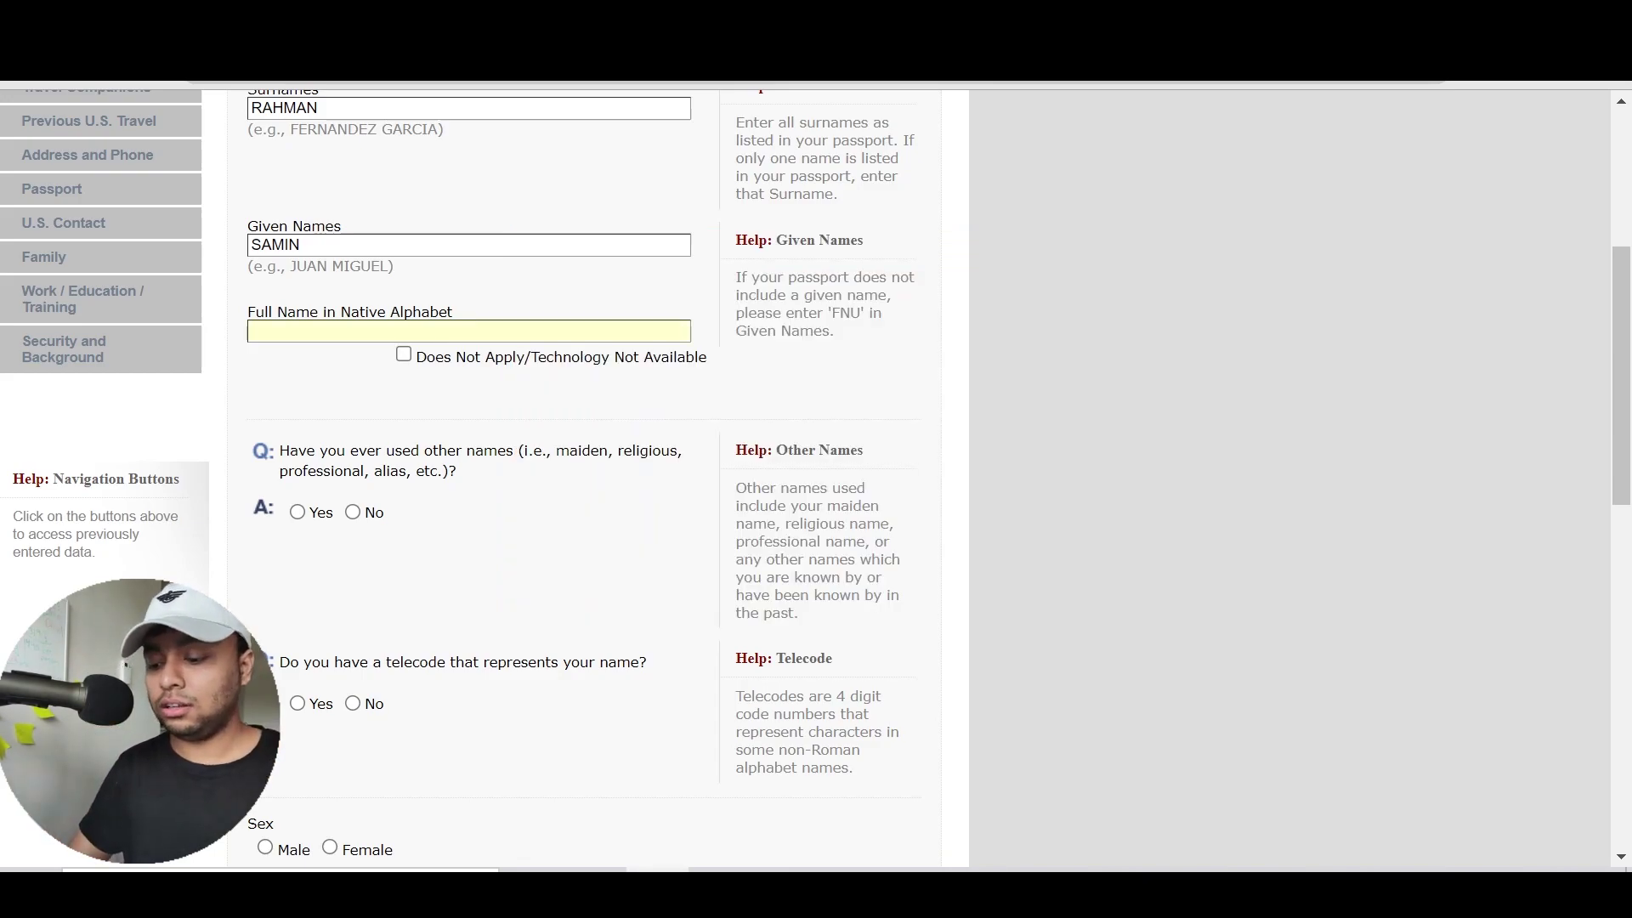
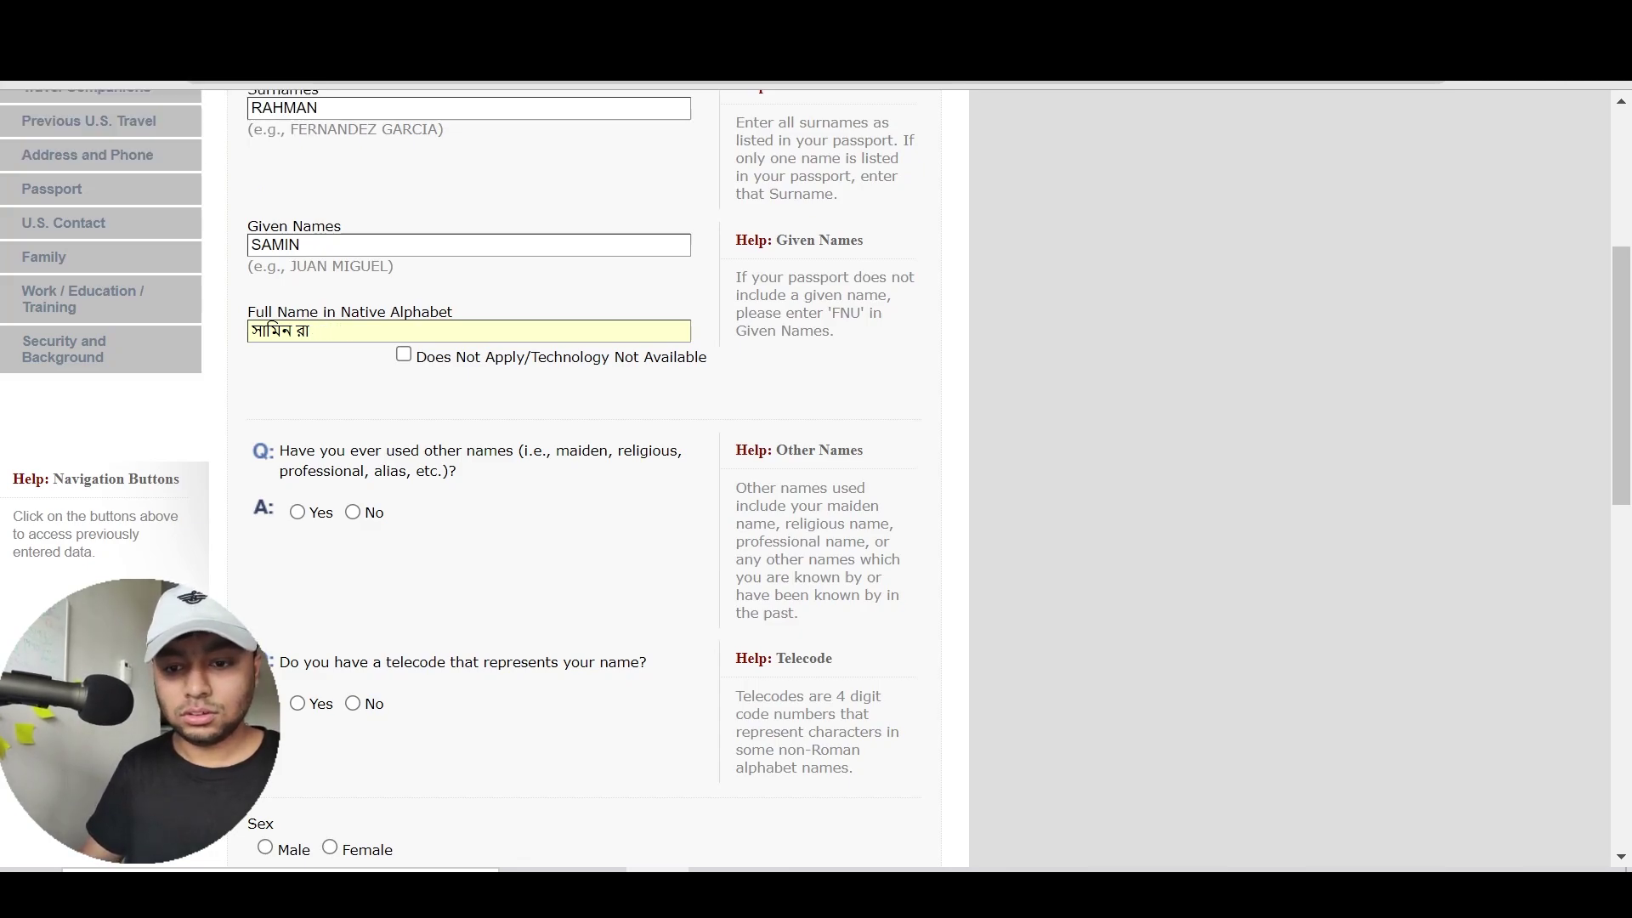
Type the applicant's full name in Bengali script into Full Name in Native Alphabet
text(rhman)
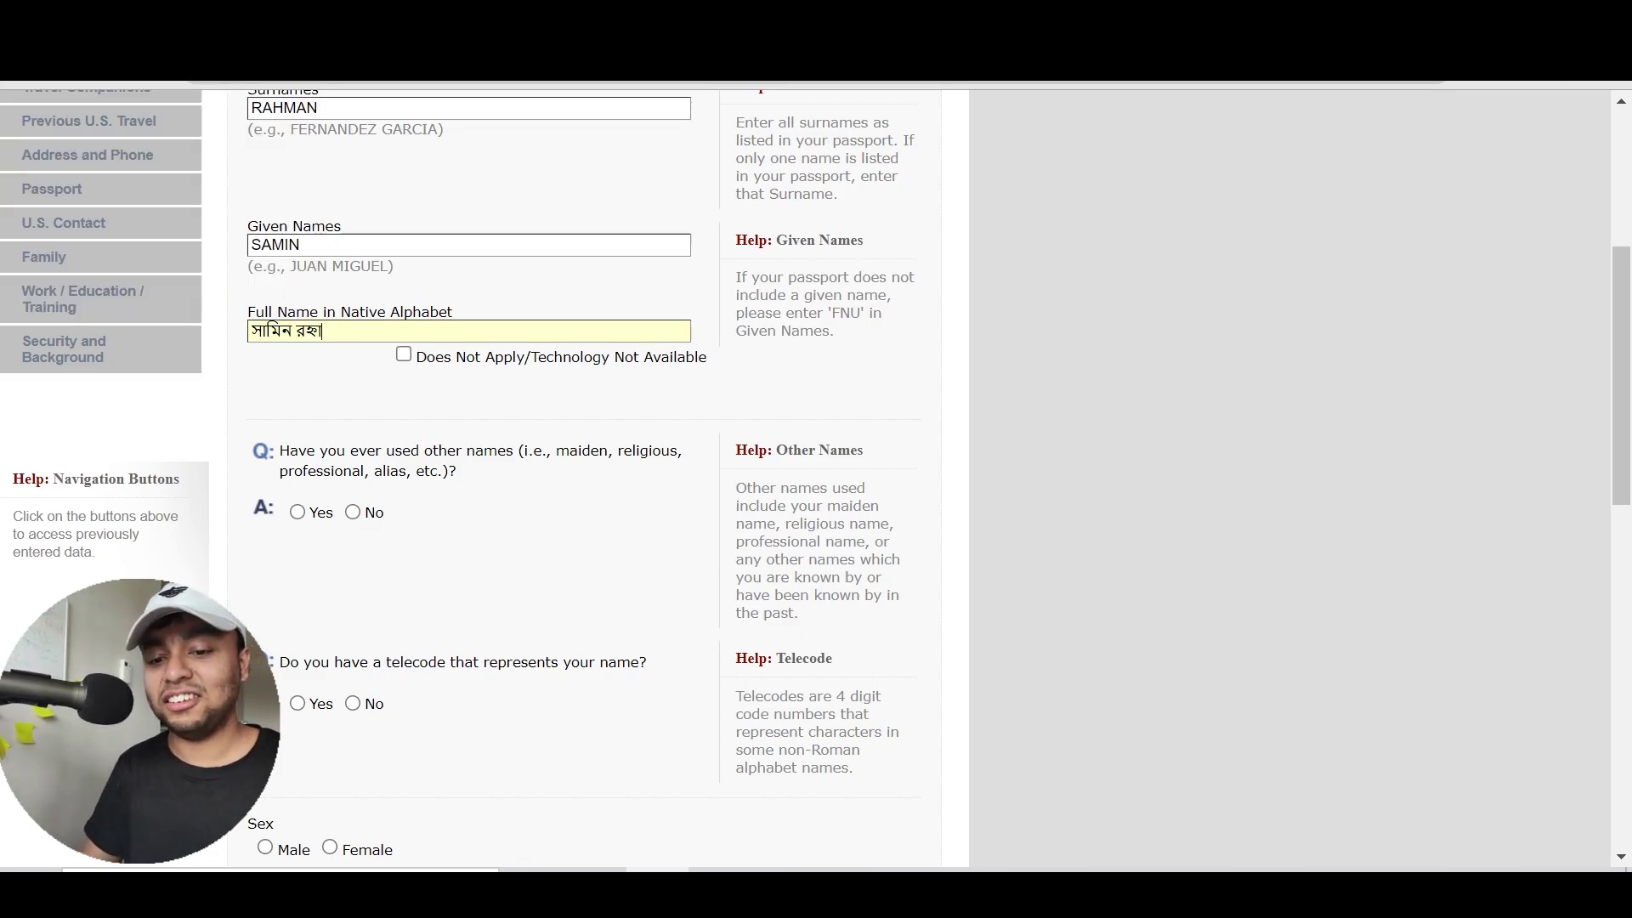
key(Return)
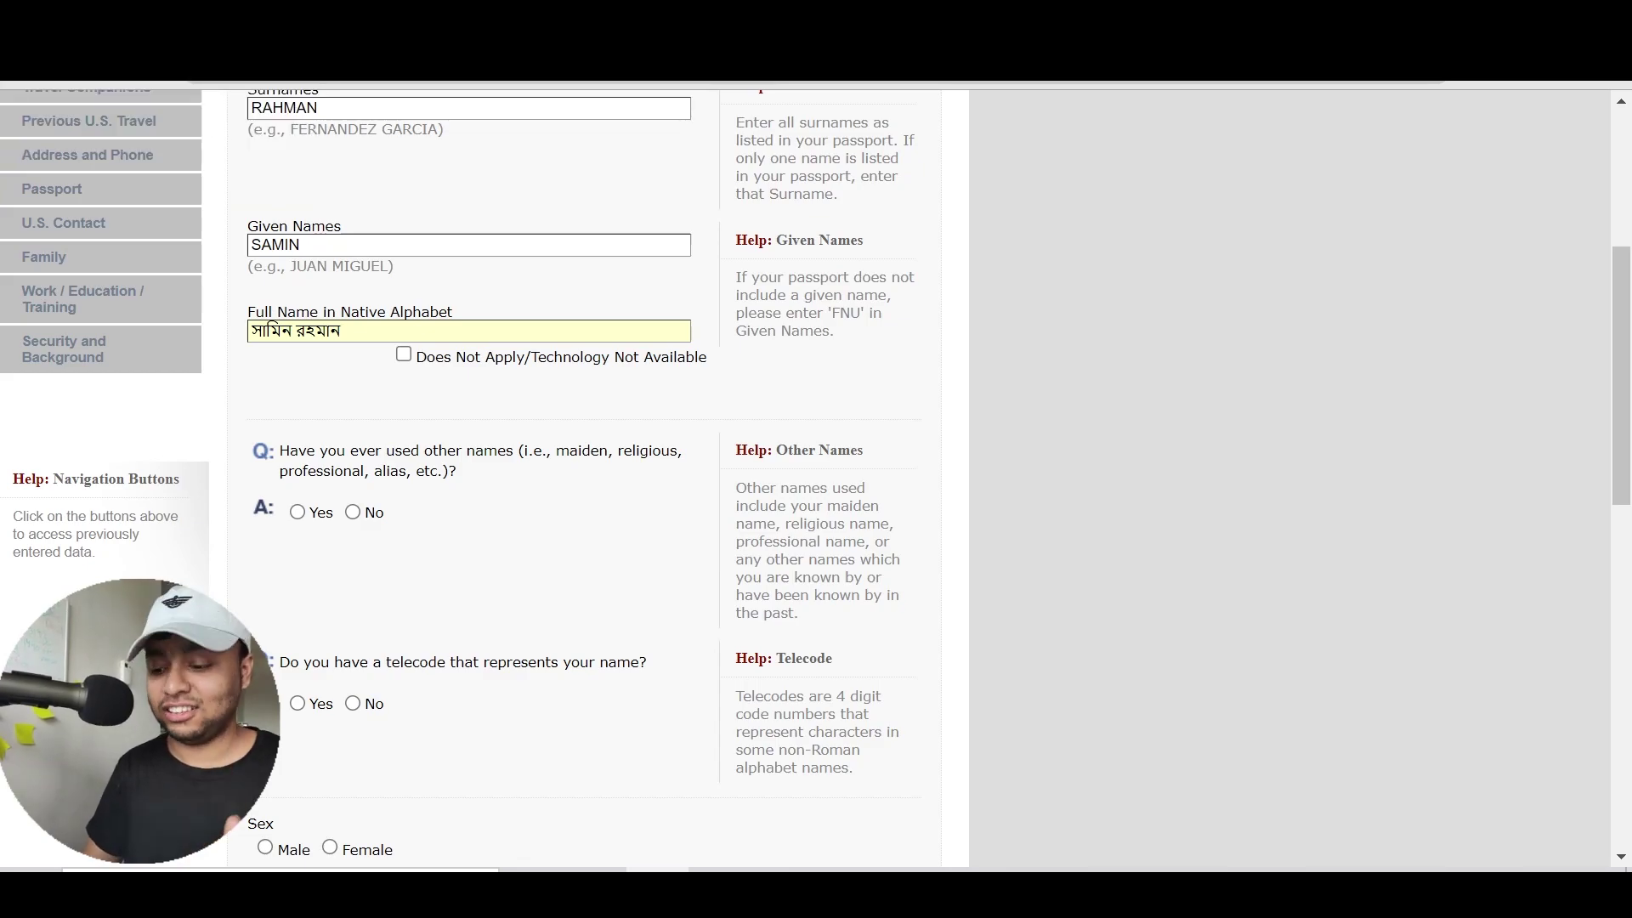
click(356, 368)
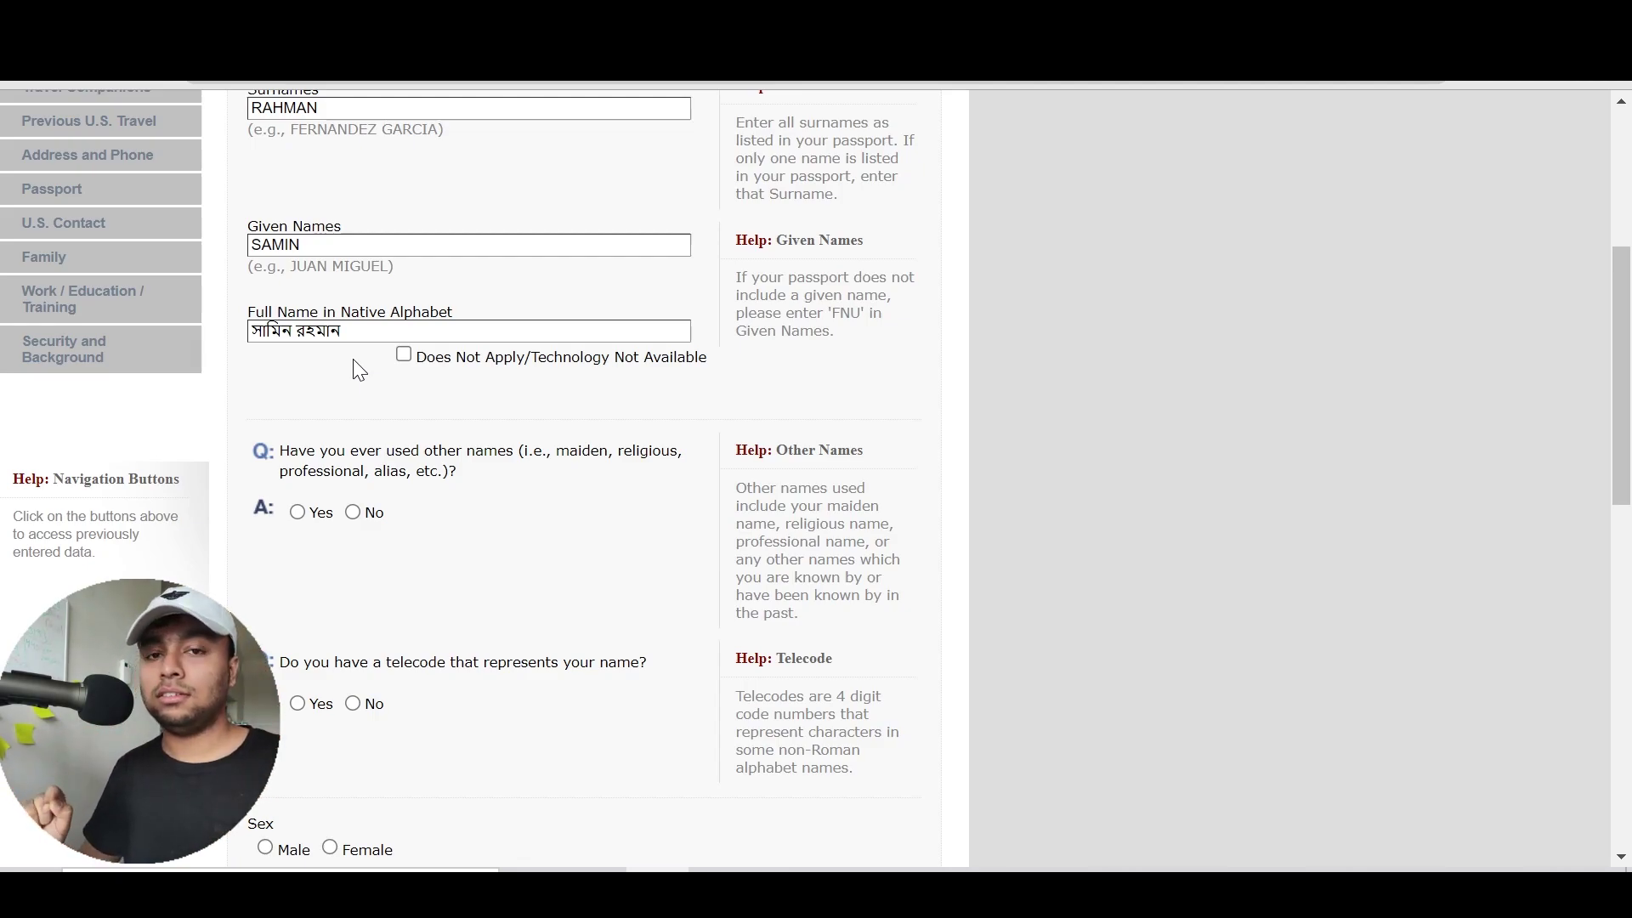
click(433, 364)
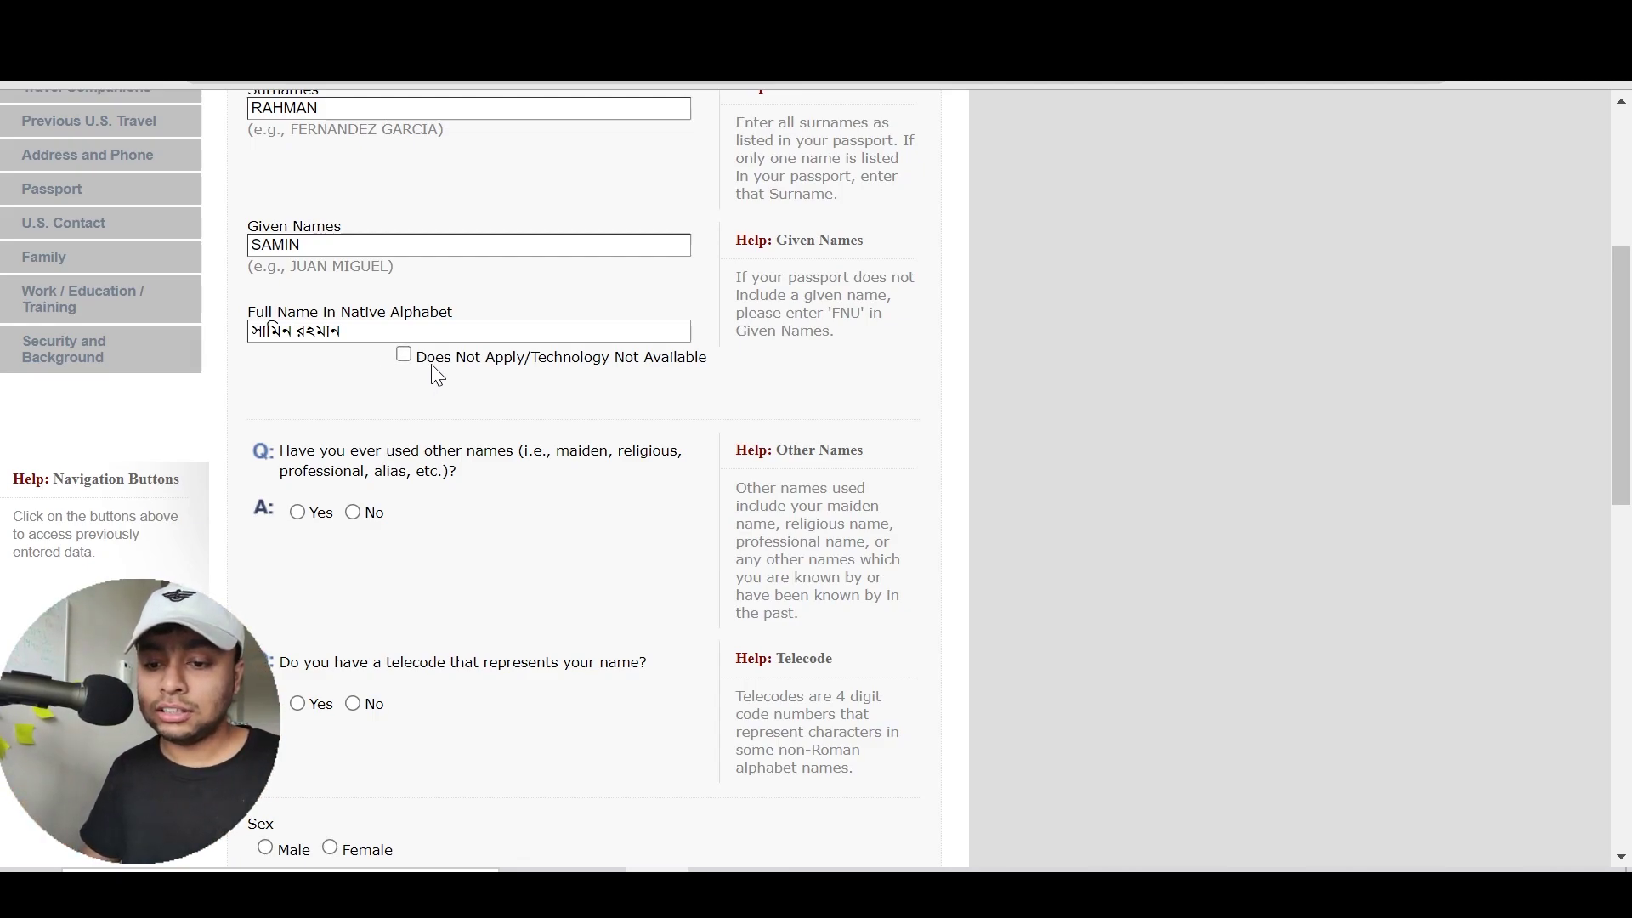
click(433, 367)
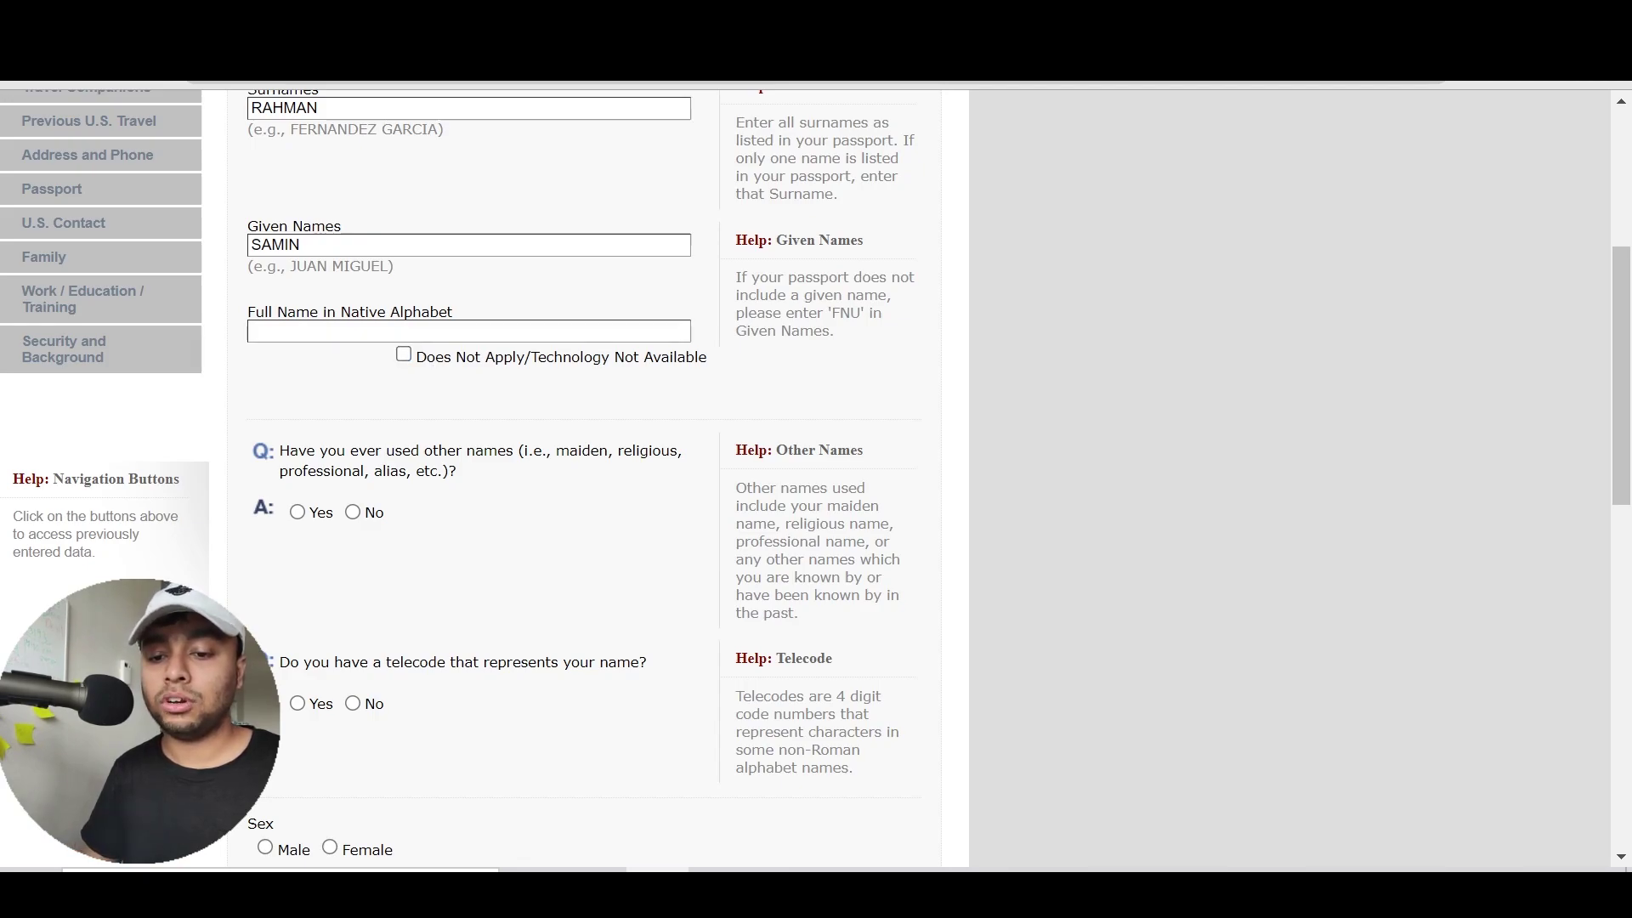
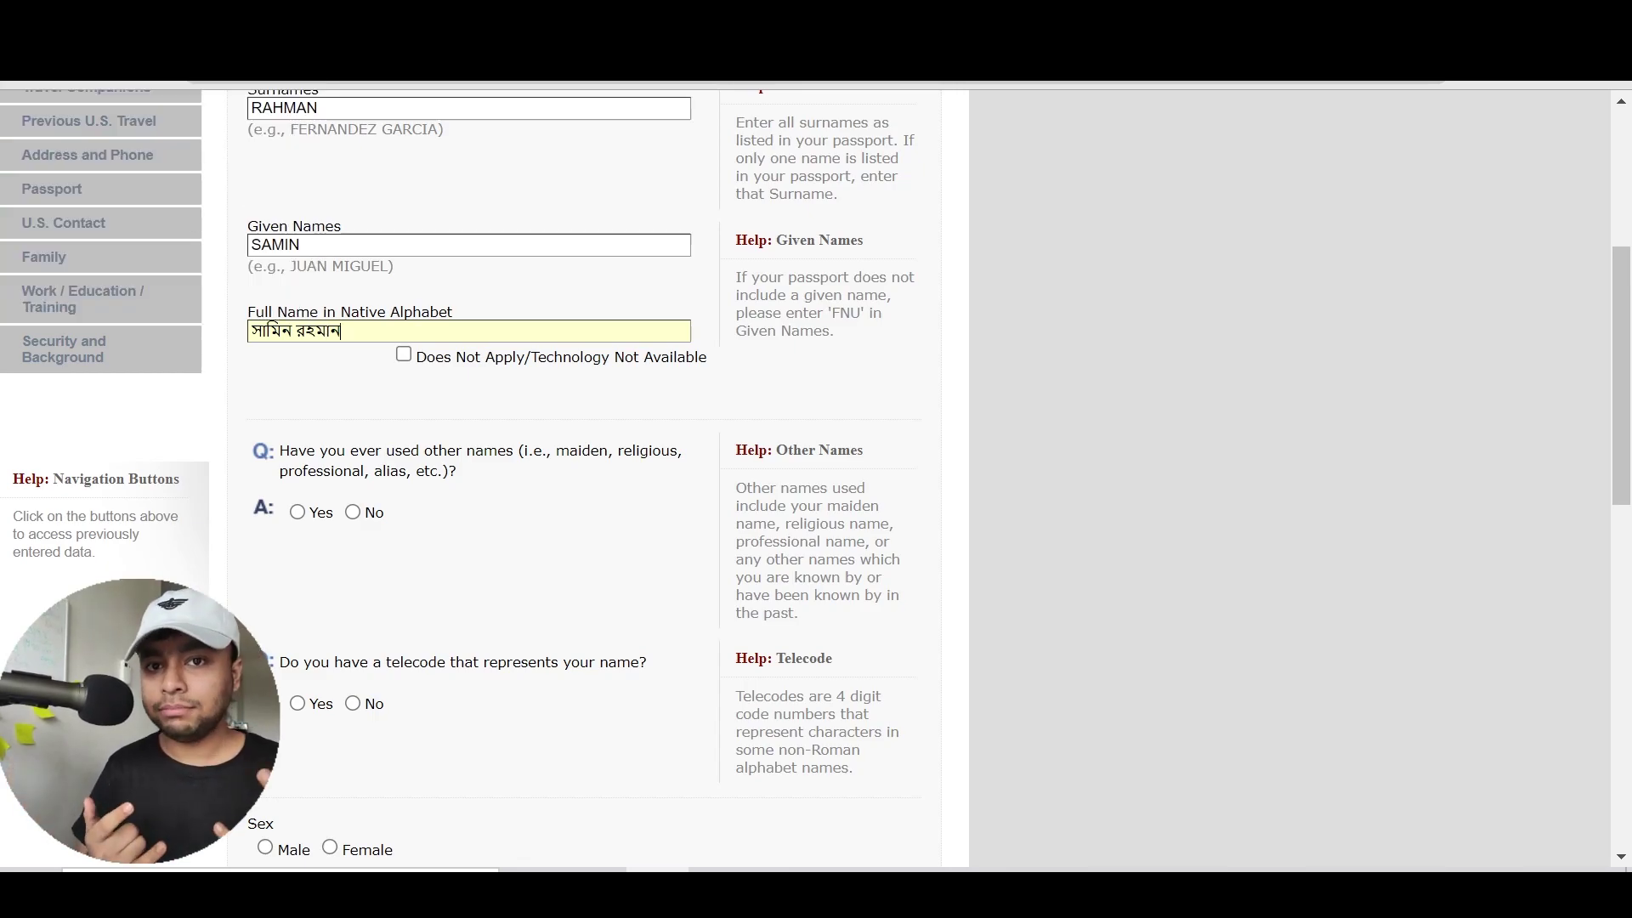
Answer No to 'Have you ever used other names?' after previewing the Yes fields
scroll(428, 412, down, 2)
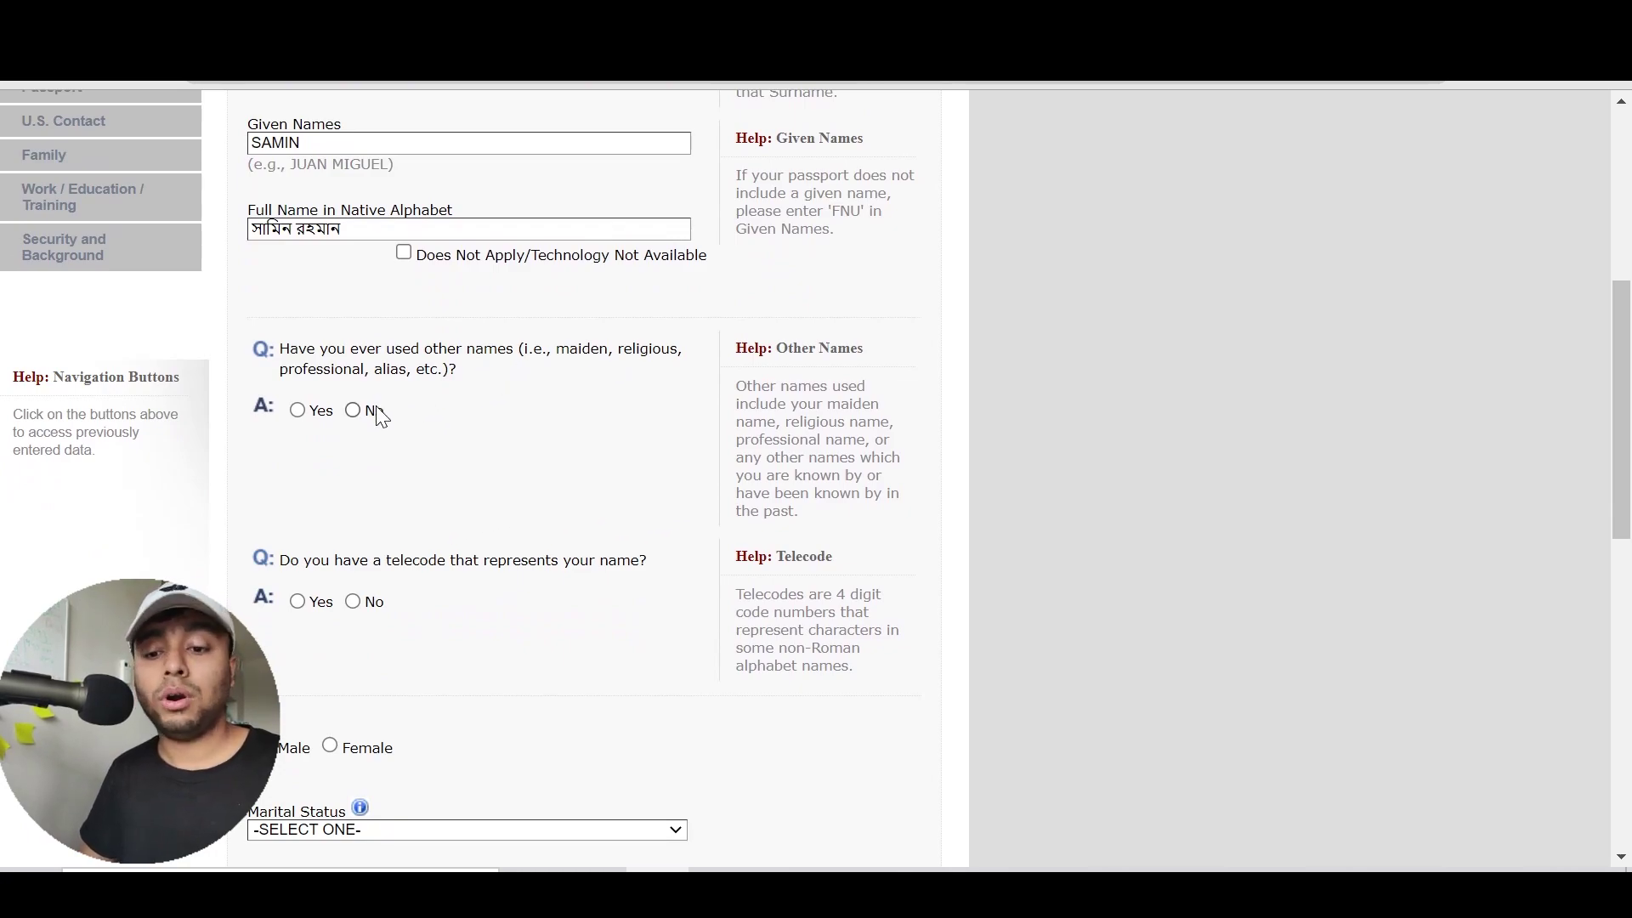
click(298, 411)
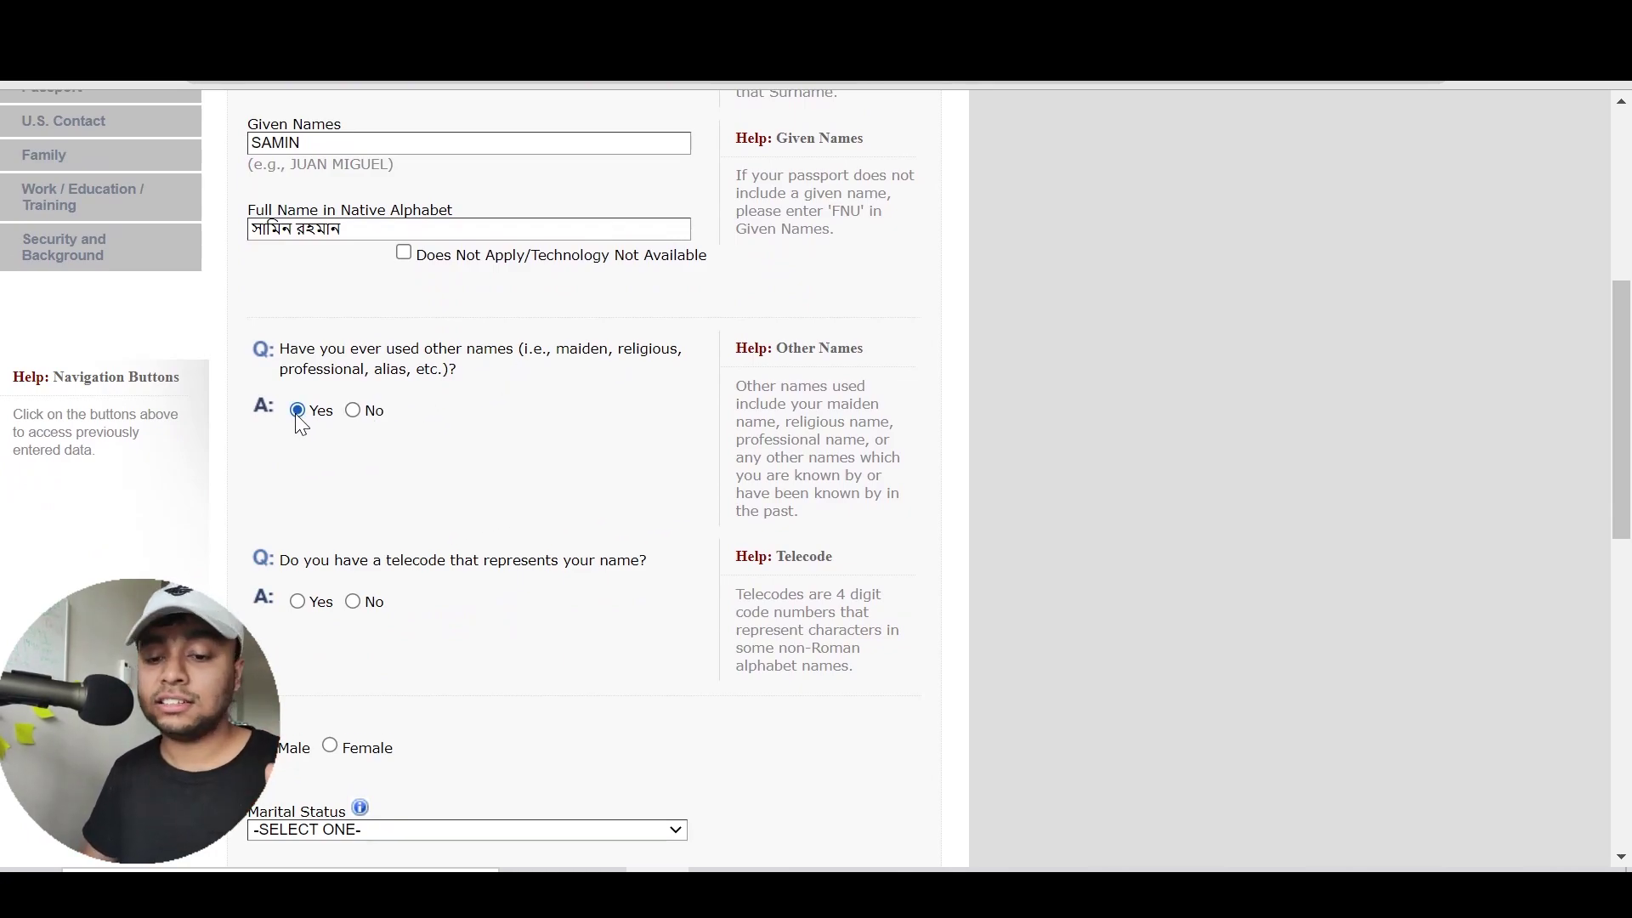
scroll(382, 425, up, 9)
scroll(492, 573, down, 10)
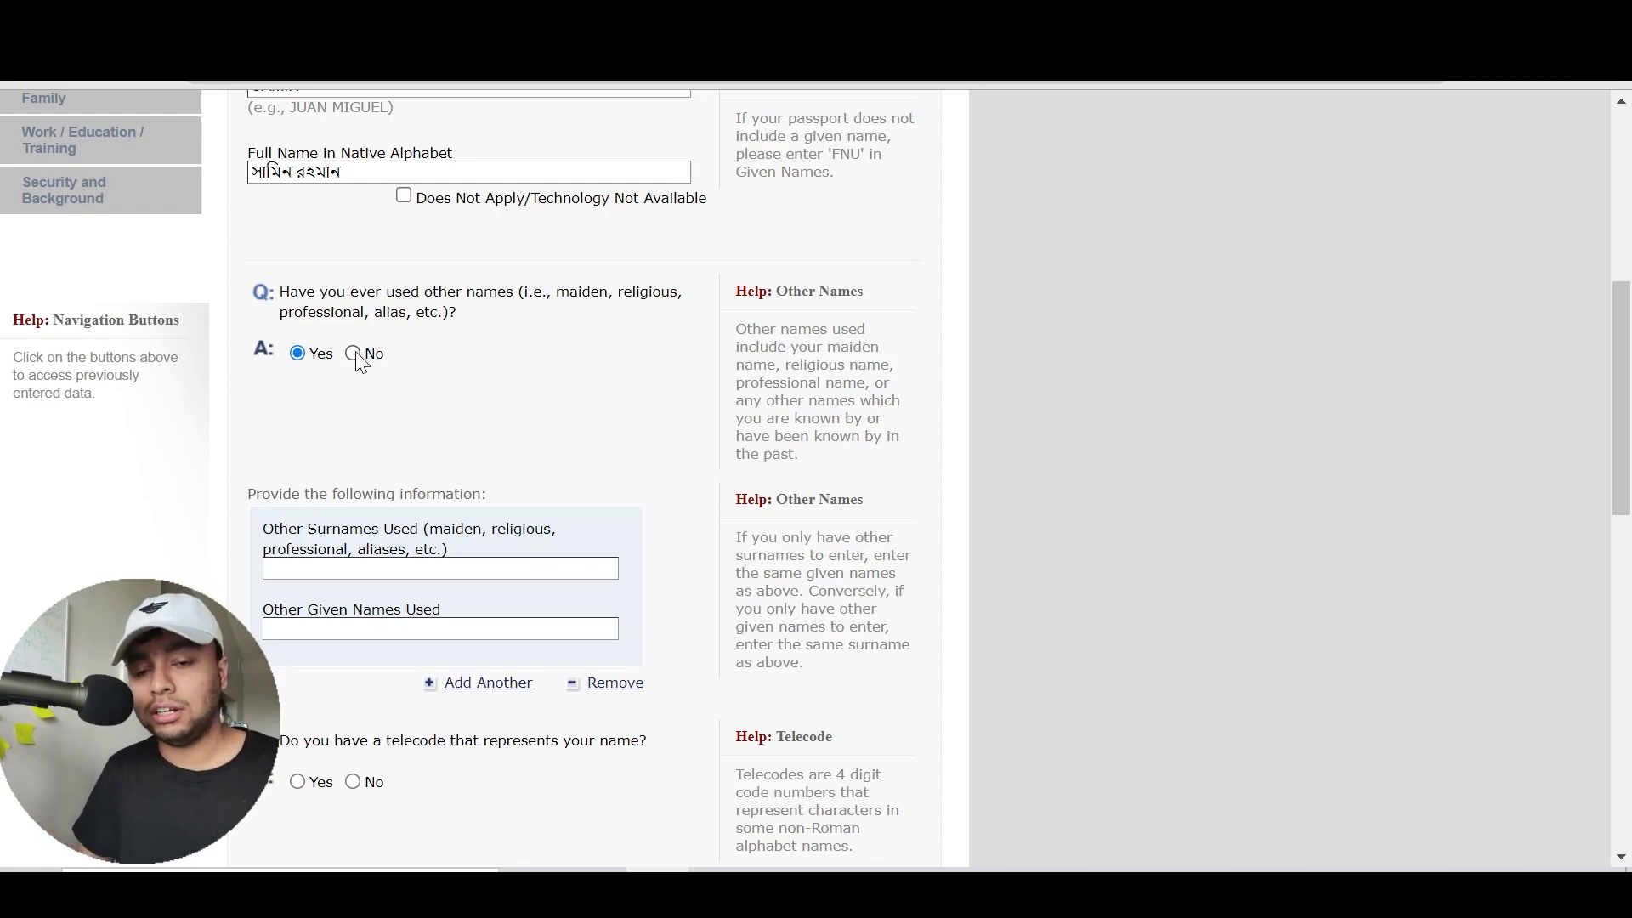
click(353, 352)
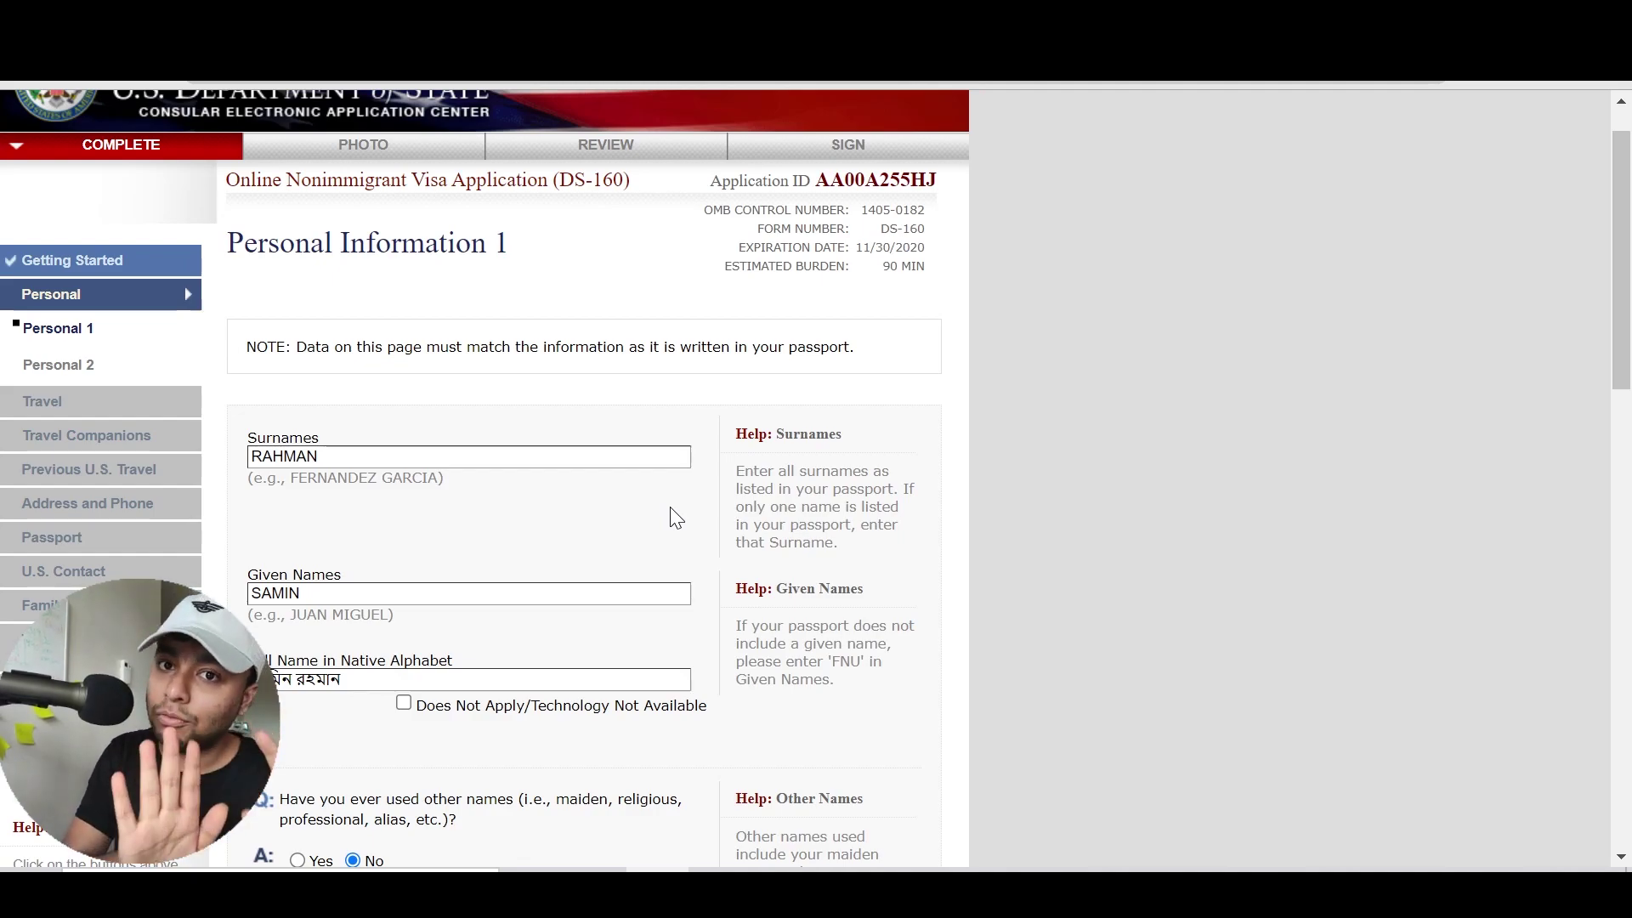
scroll(676, 517, down, 6)
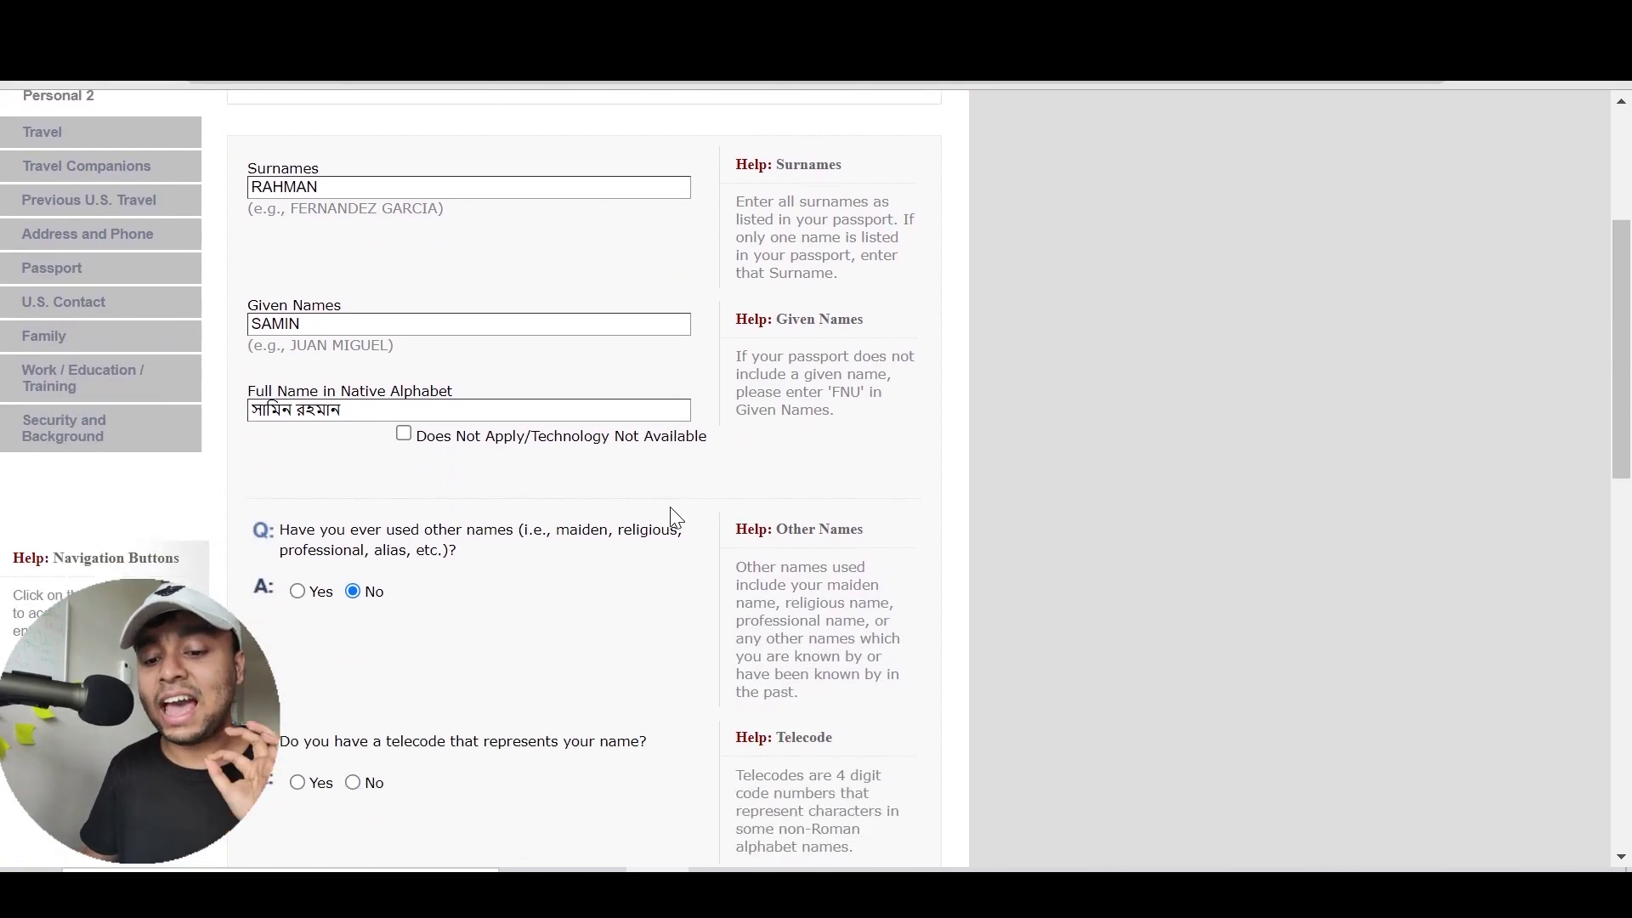
scroll(676, 516, down, 1)
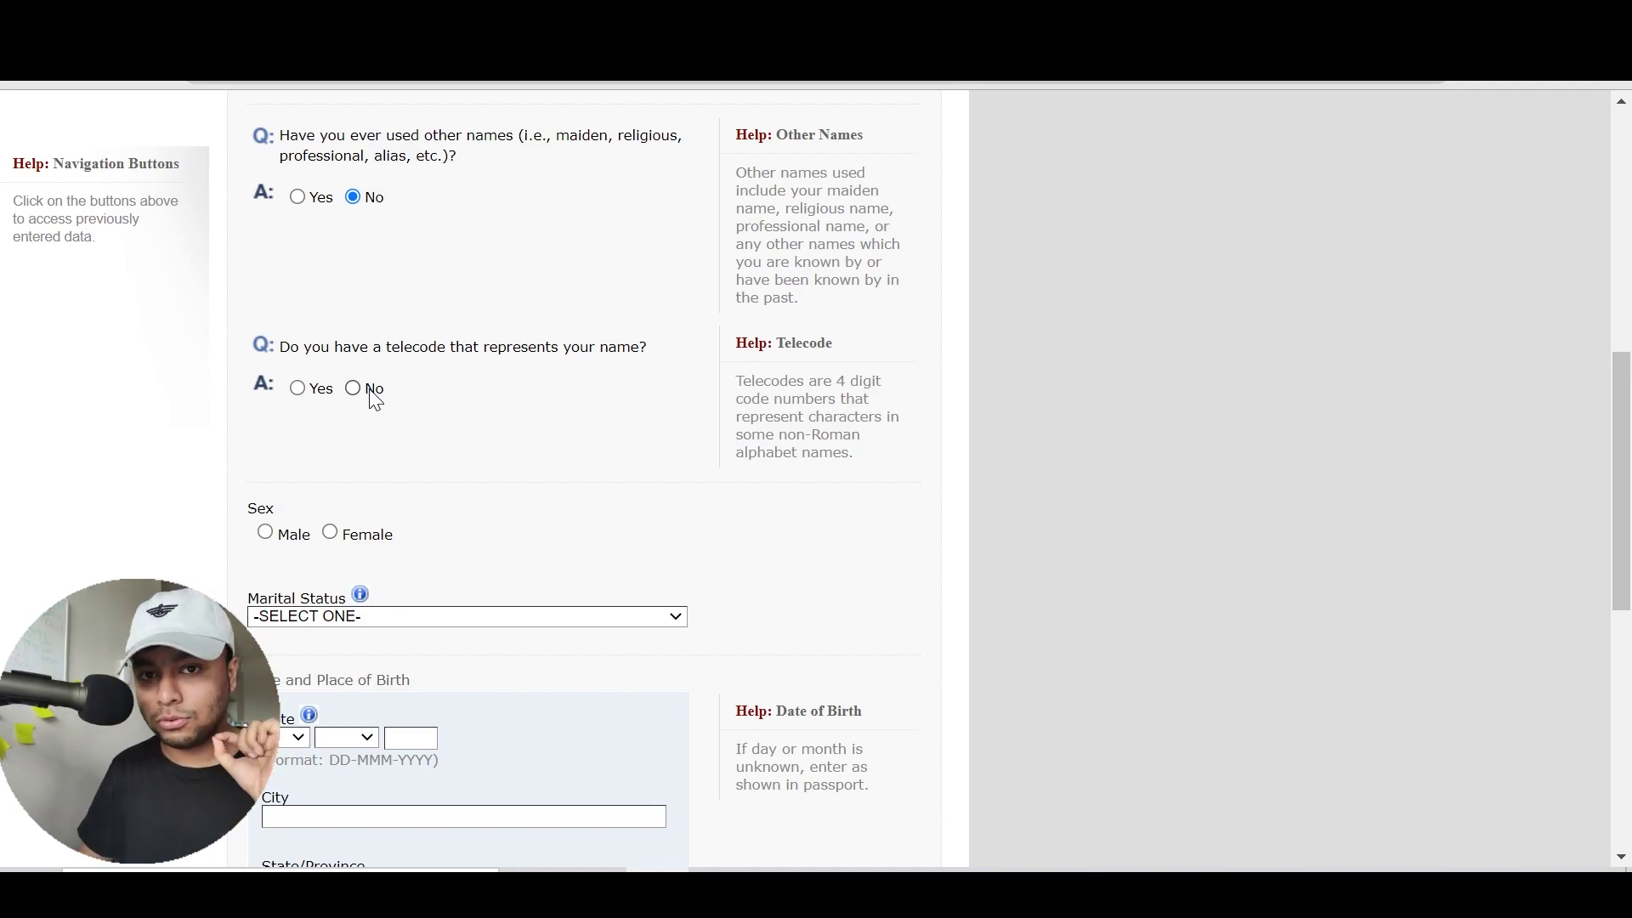
Answer No to the telecode question and set the applicant's sex to Male
click(352, 388)
scroll(370, 398, up, 5)
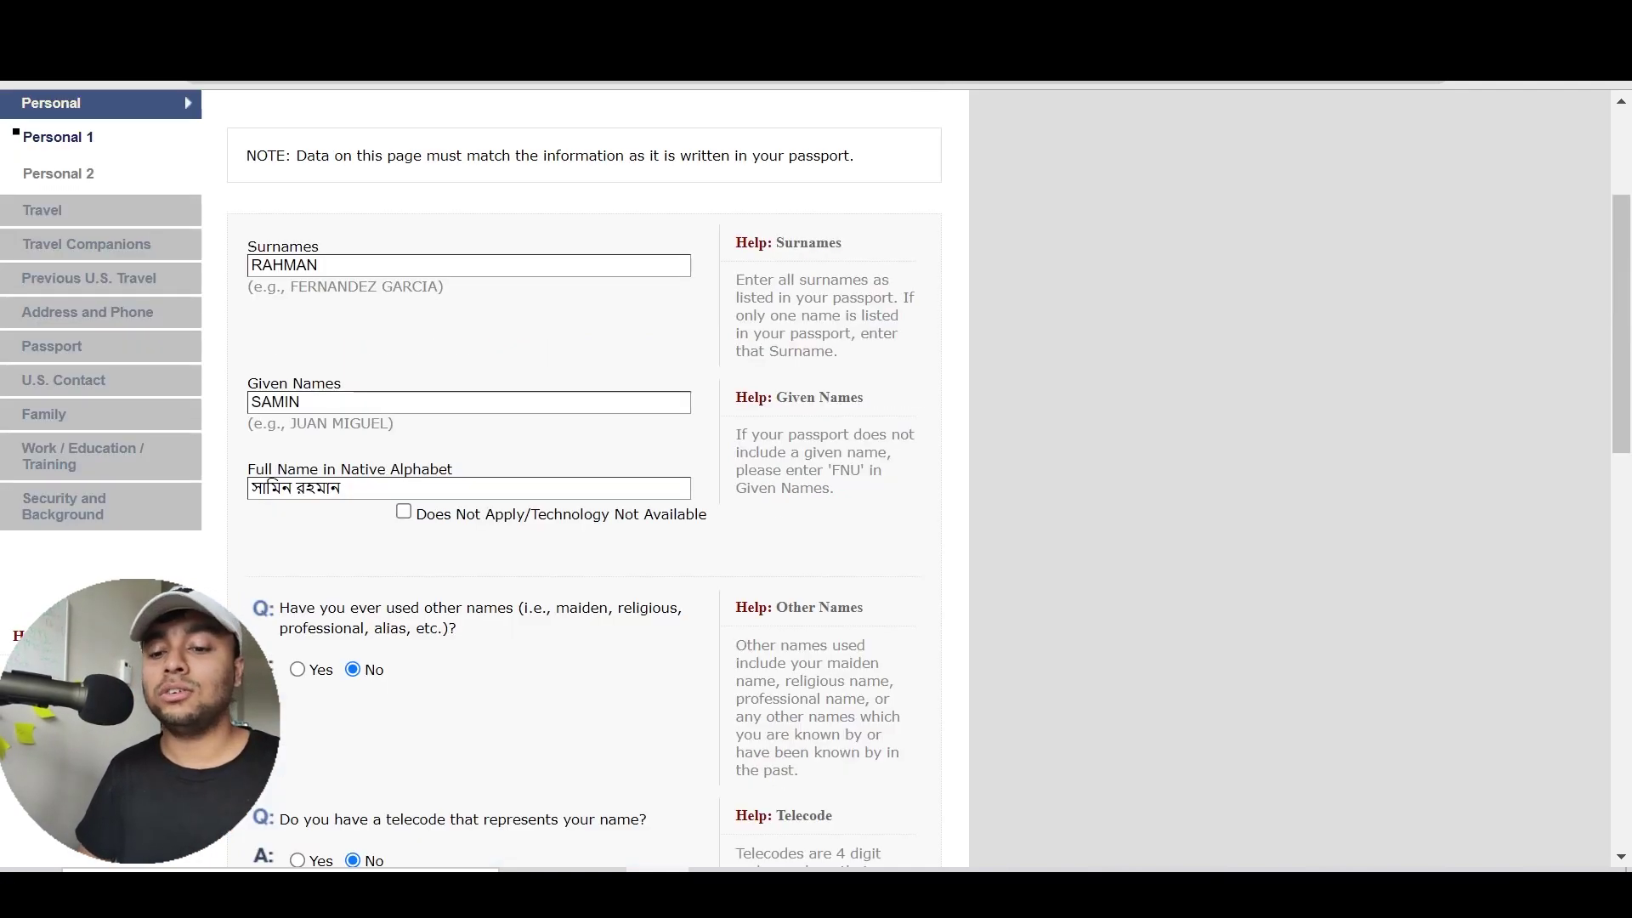
scroll(1101, 503, down, 8)
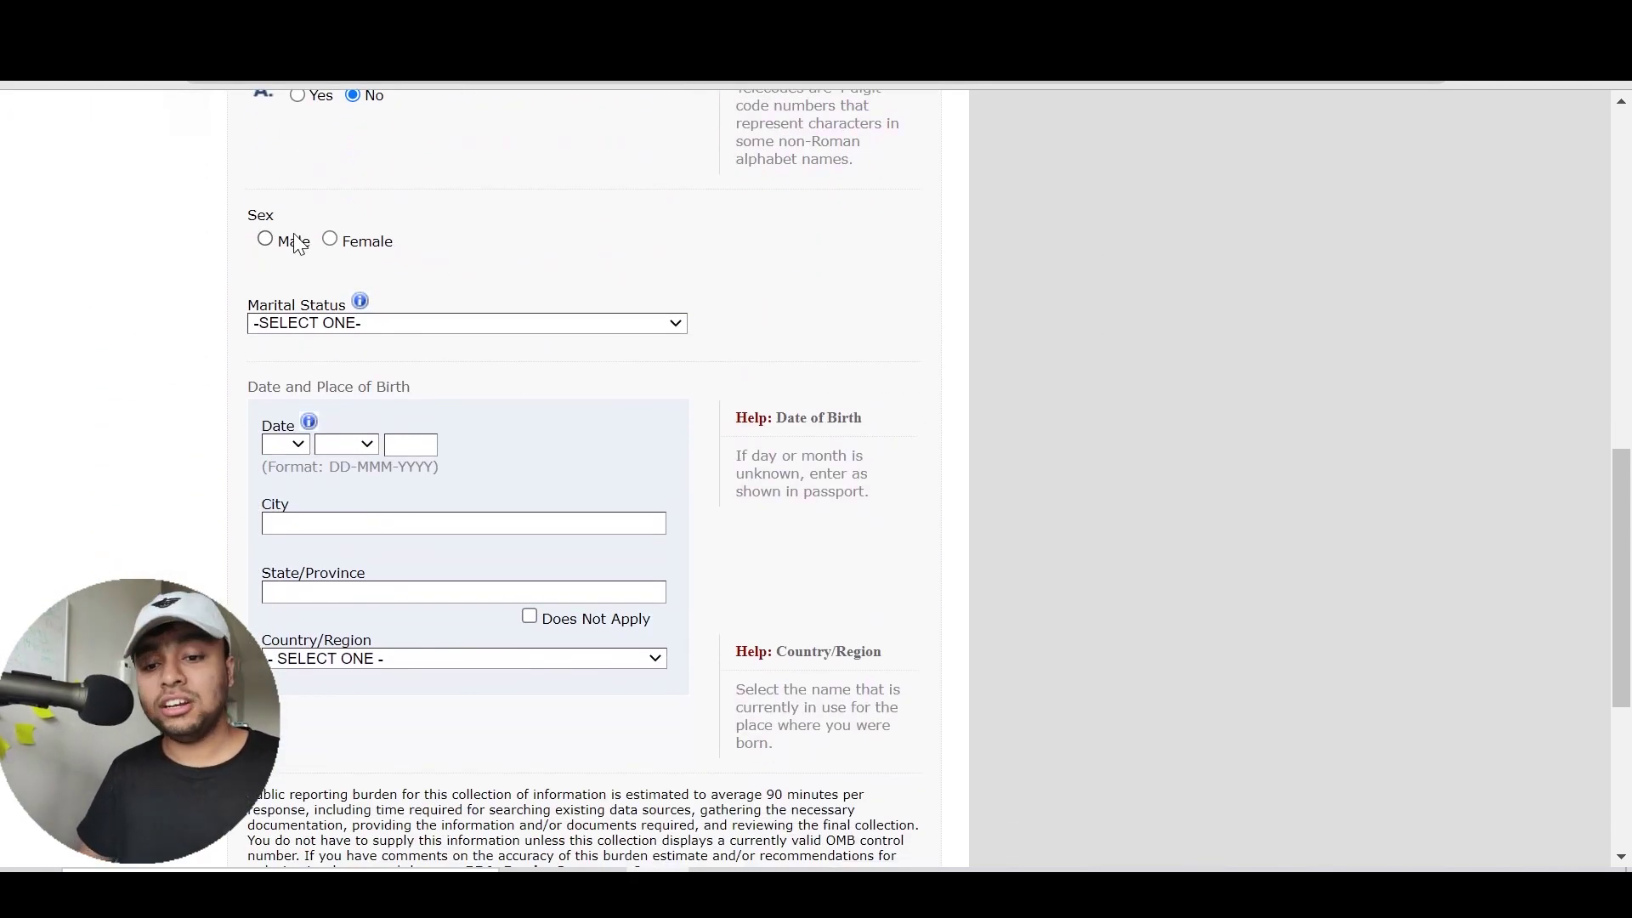
click(293, 242)
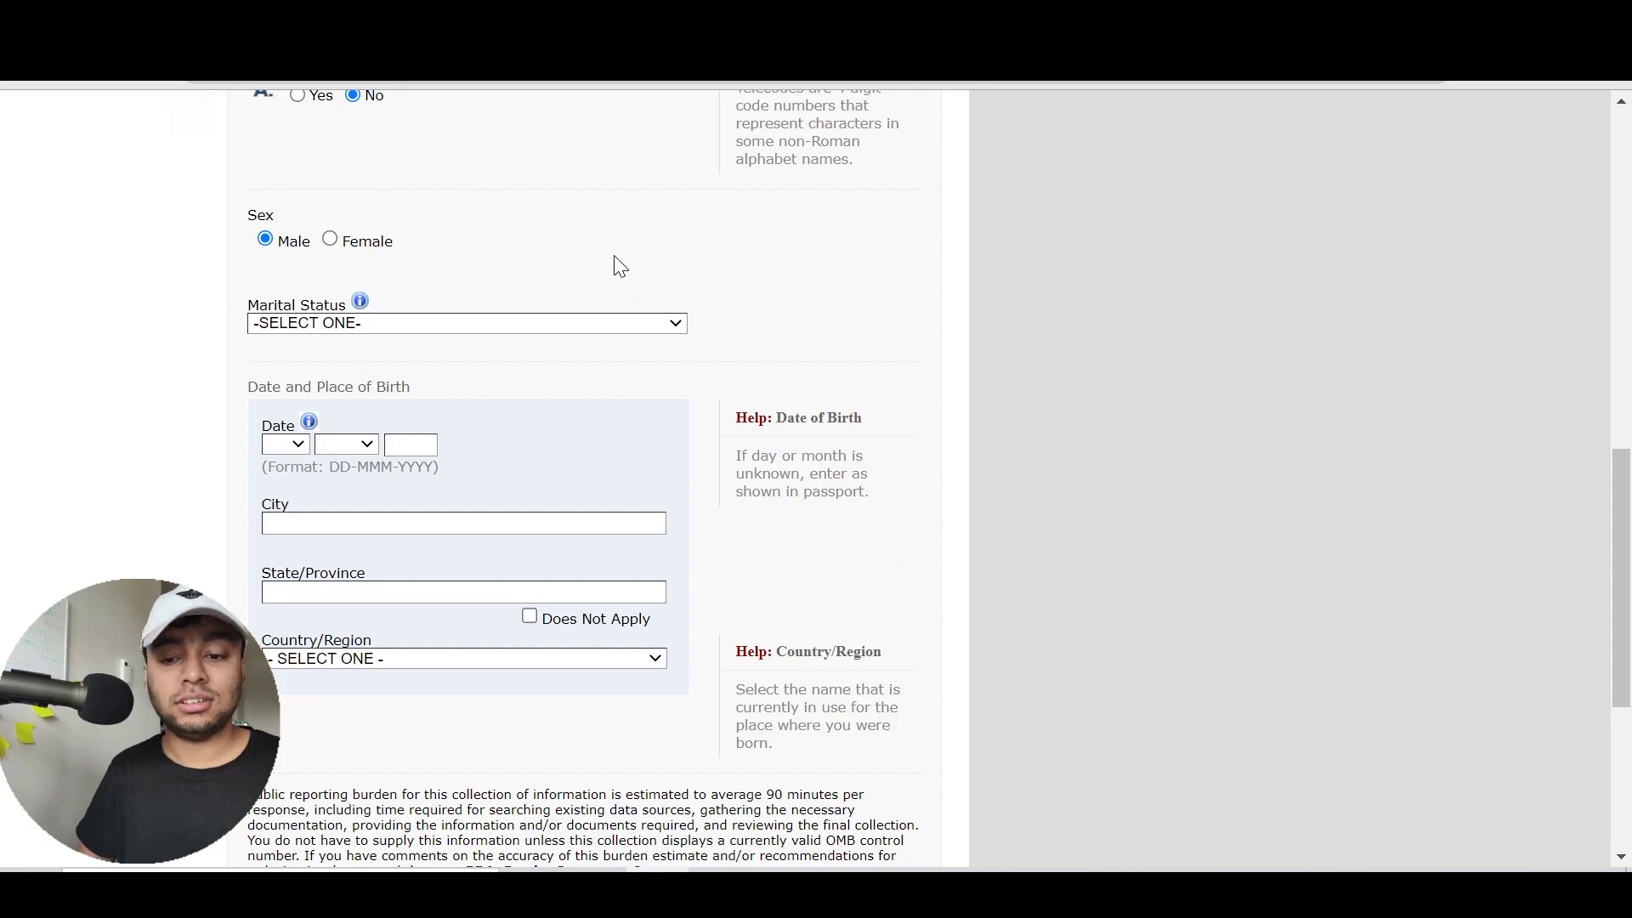
scroll(618, 267, down, 1)
Choose SINGLE in the Marital Status dropdown after briefly trying MARRIED
click(629, 274)
key(Down)
key(Down)
key(Down)
key(Down)
key(Up)
key(Up)
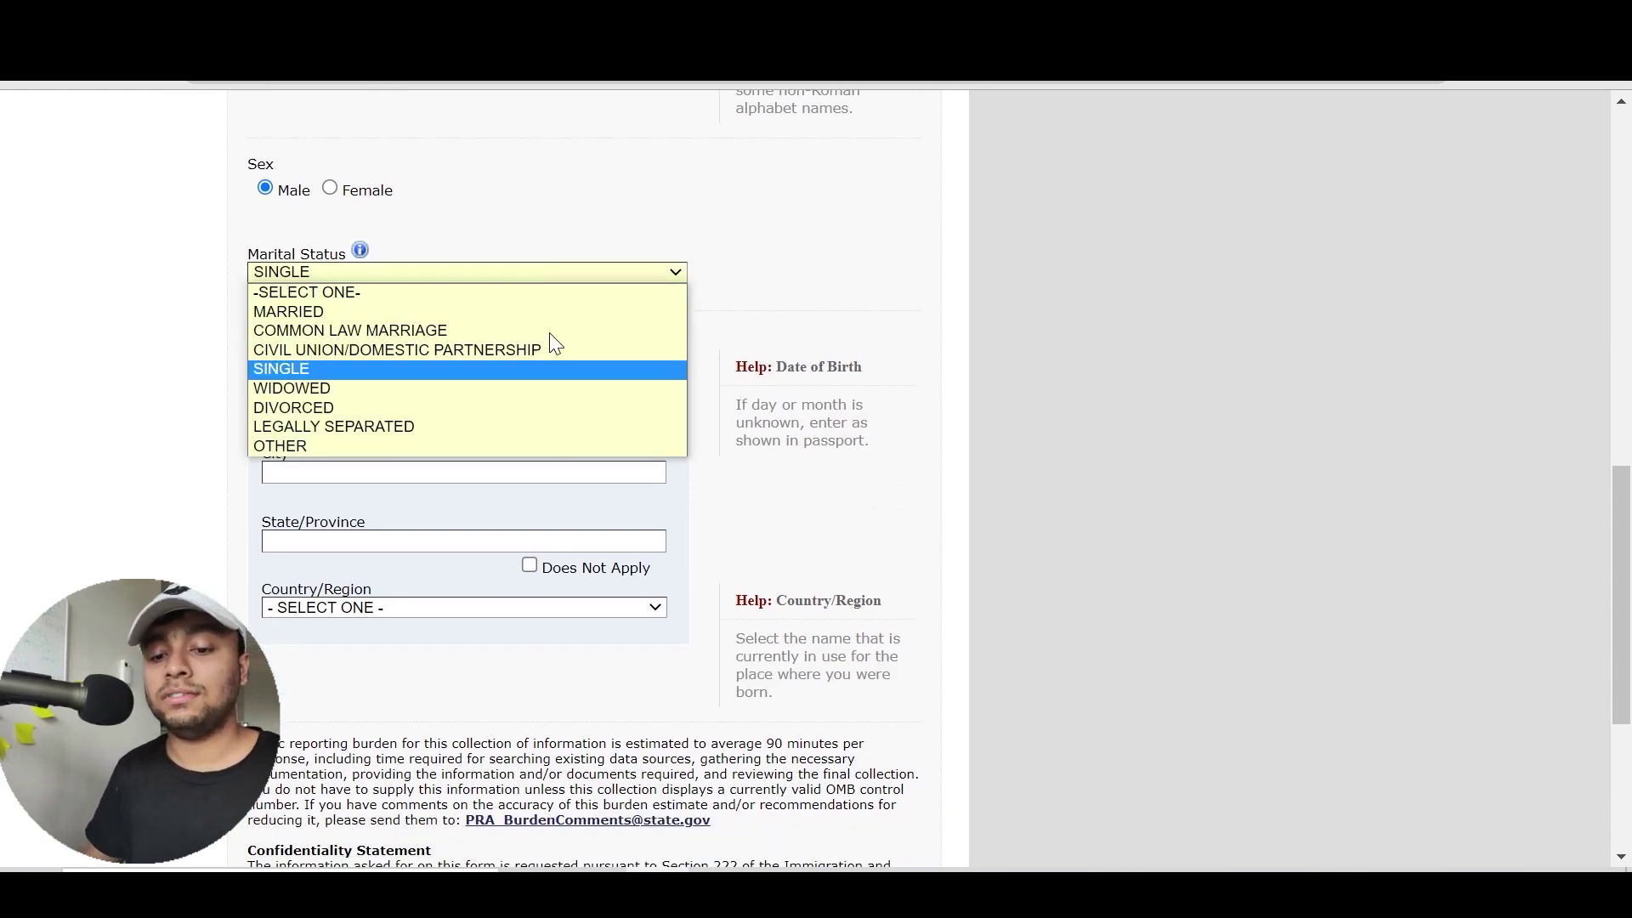
key(Return)
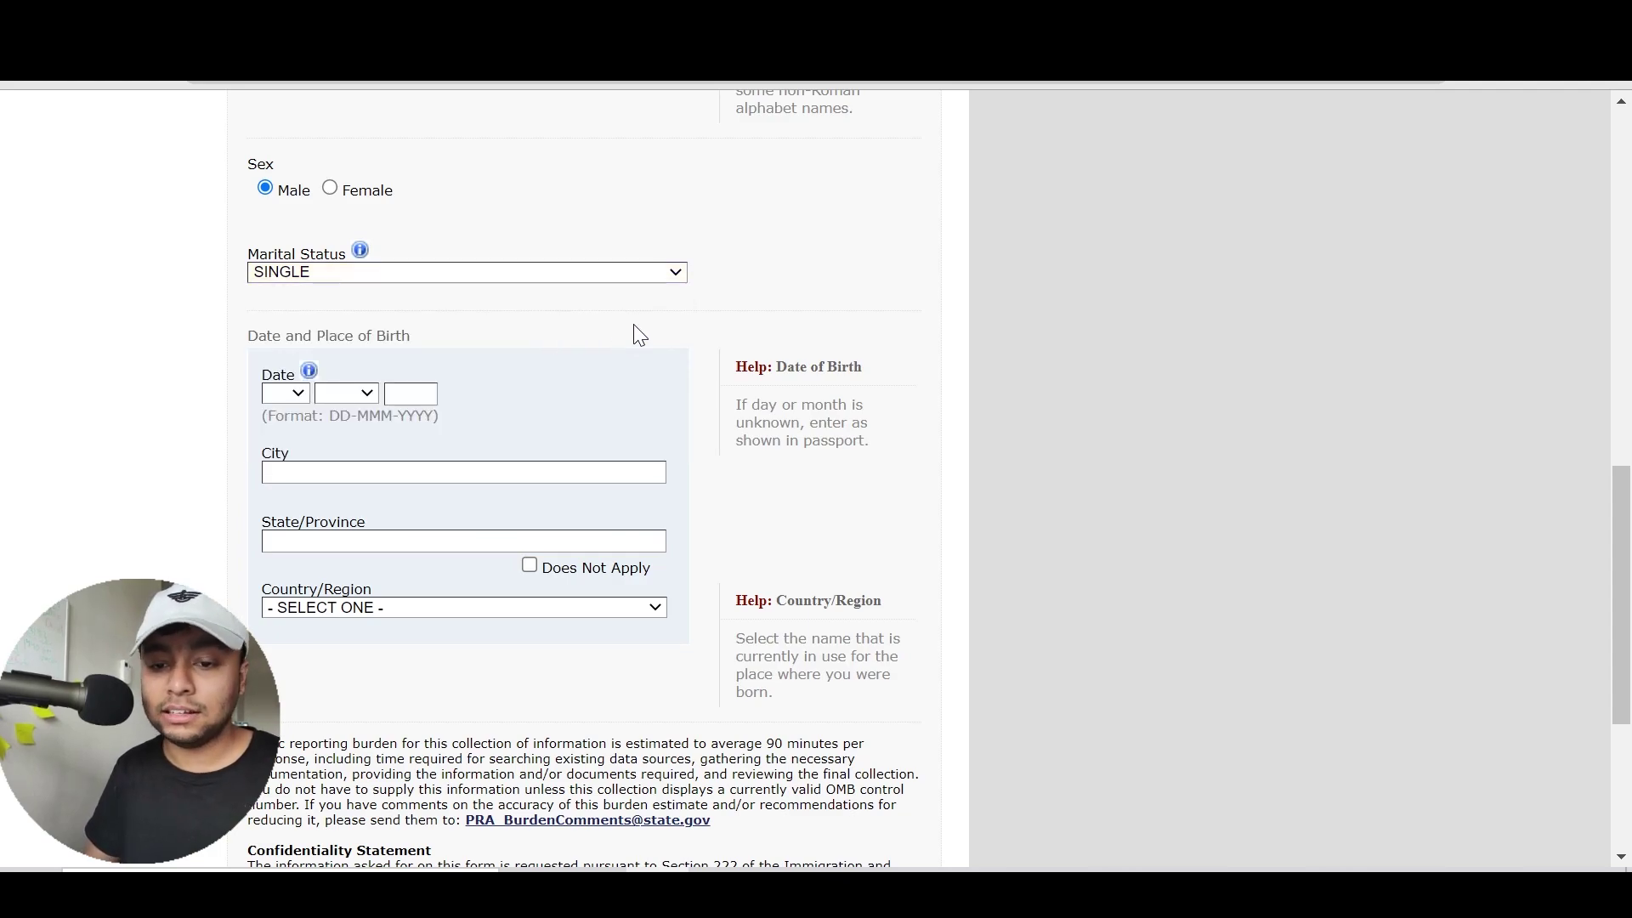
click(567, 277)
key(Down)
key(Down)
key(Up)
key(Up)
key(Up)
key(Up)
key(Up)
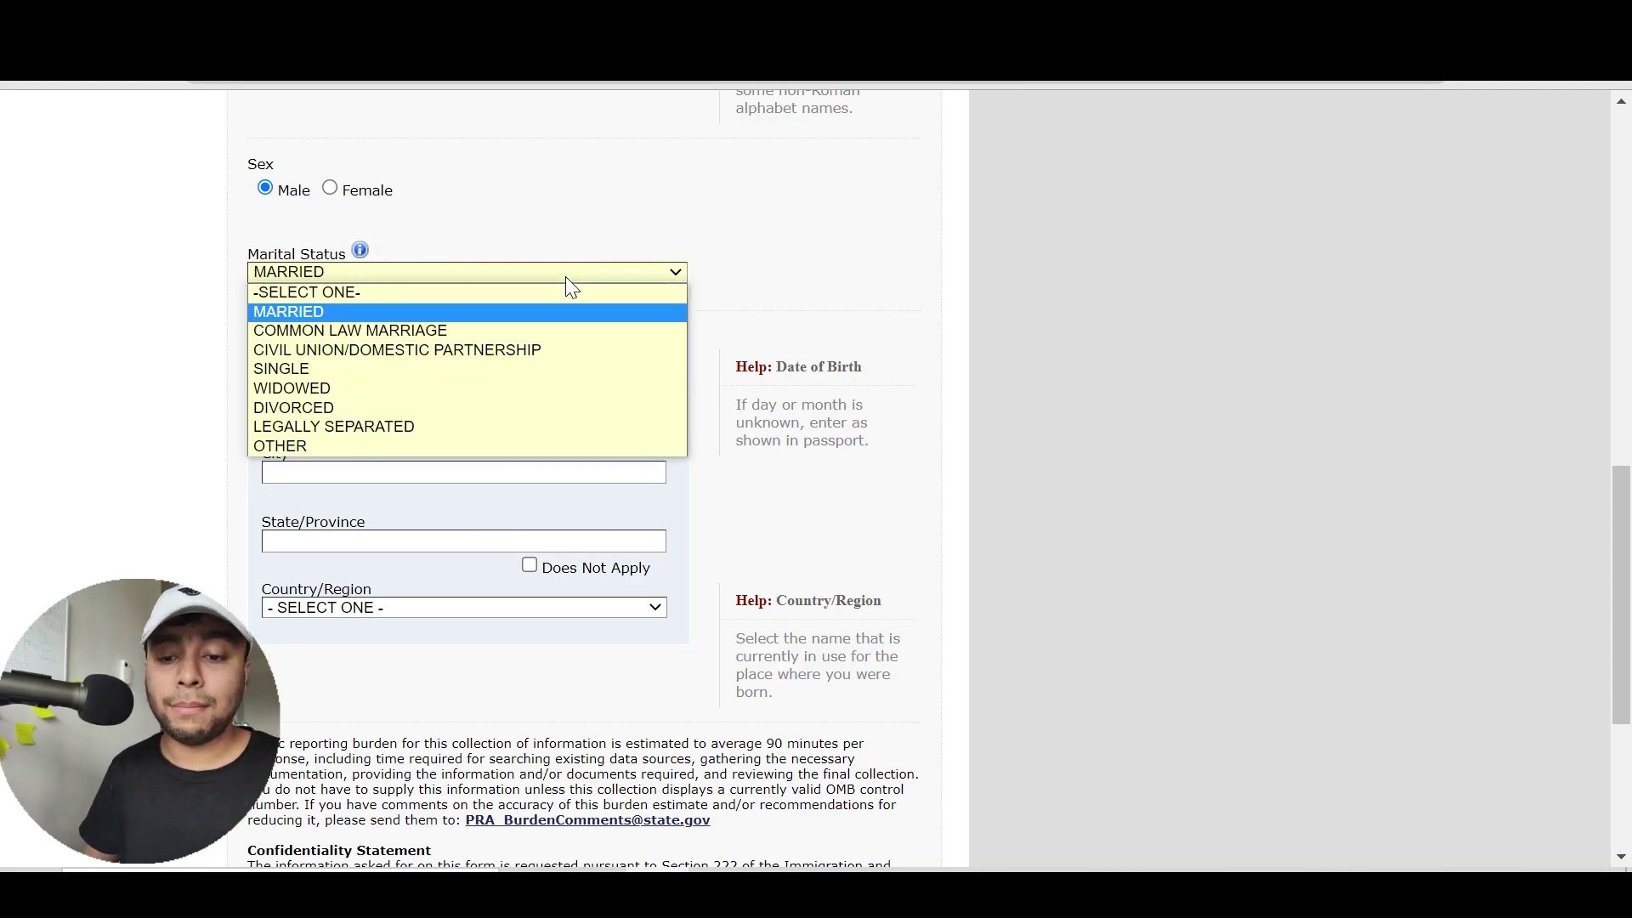
key(Return)
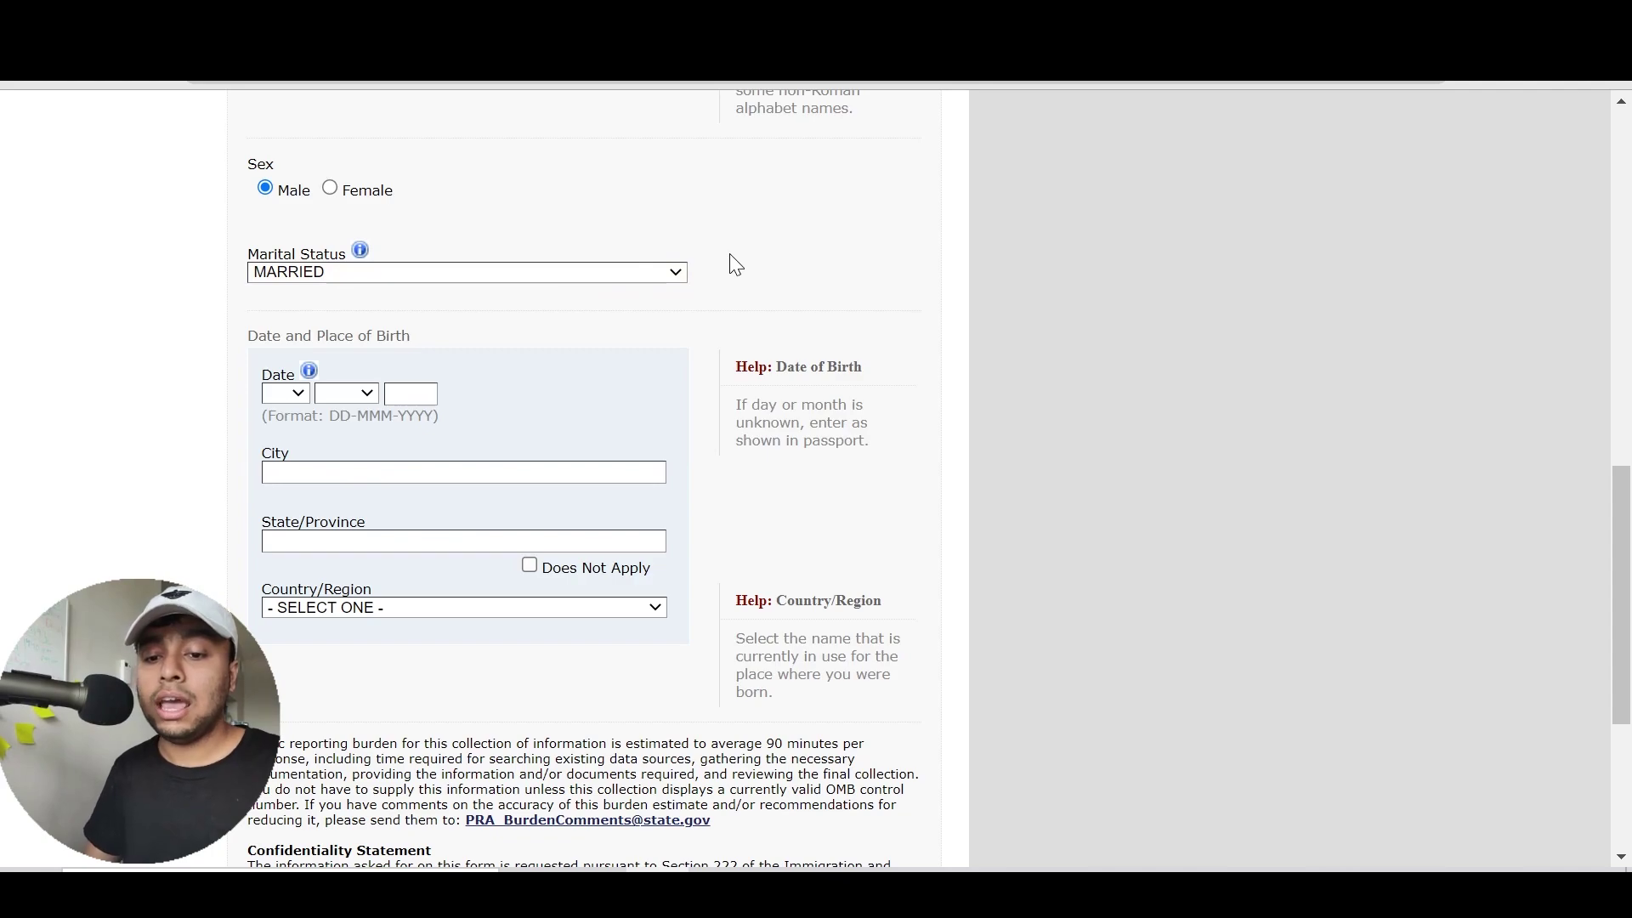
drag(1623, 577, 1617, 315)
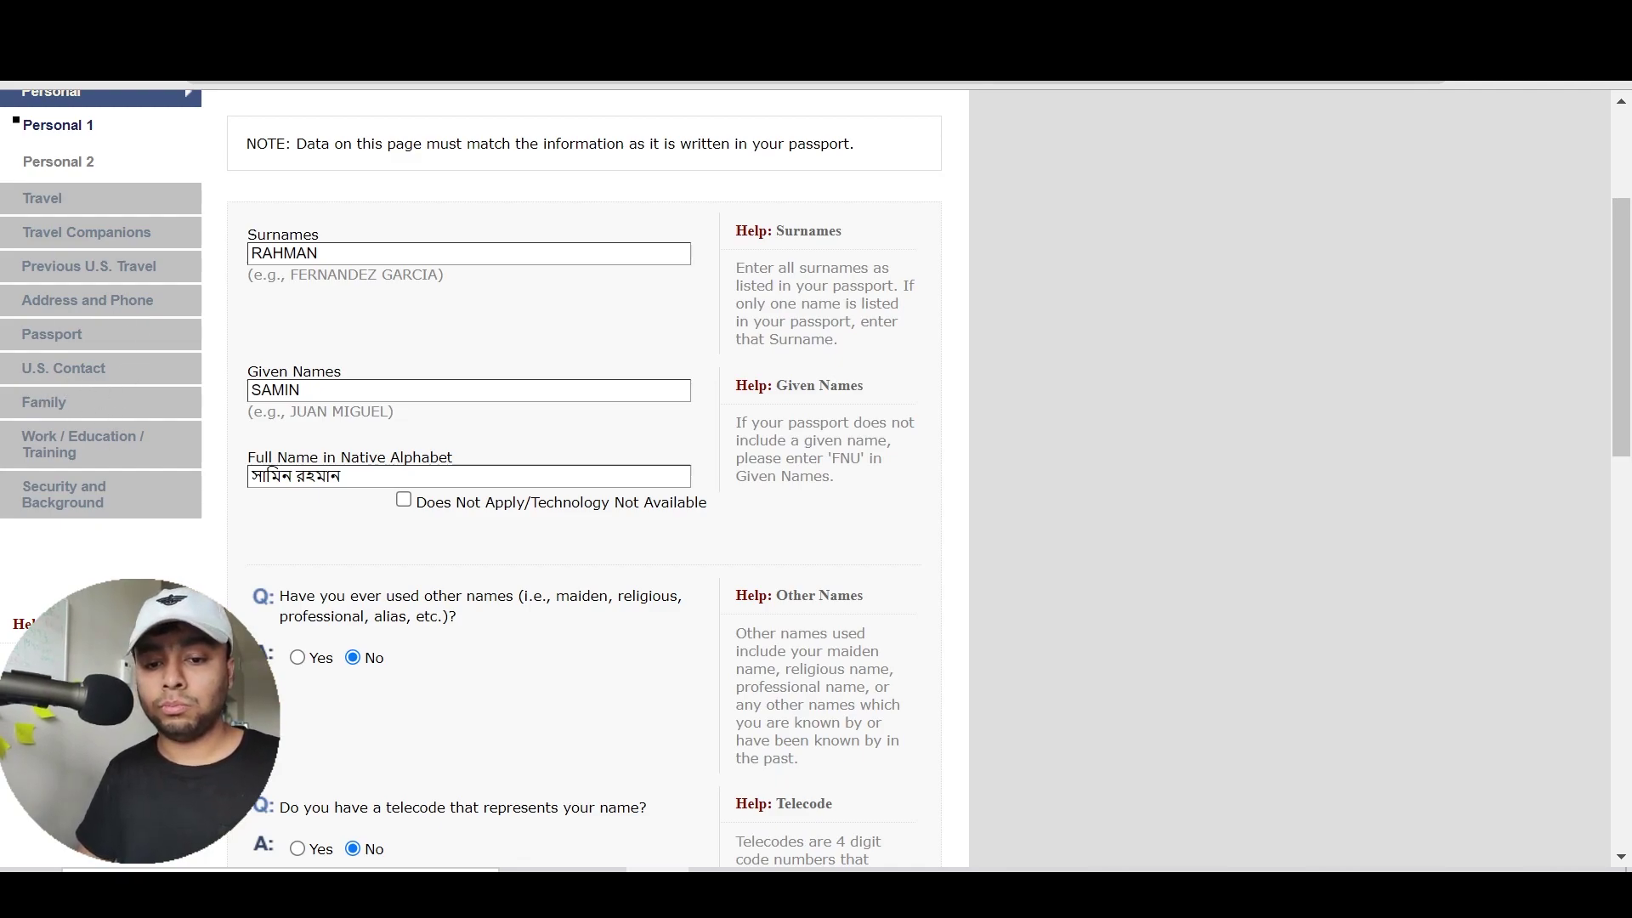
scroll(1227, 539, down, 6)
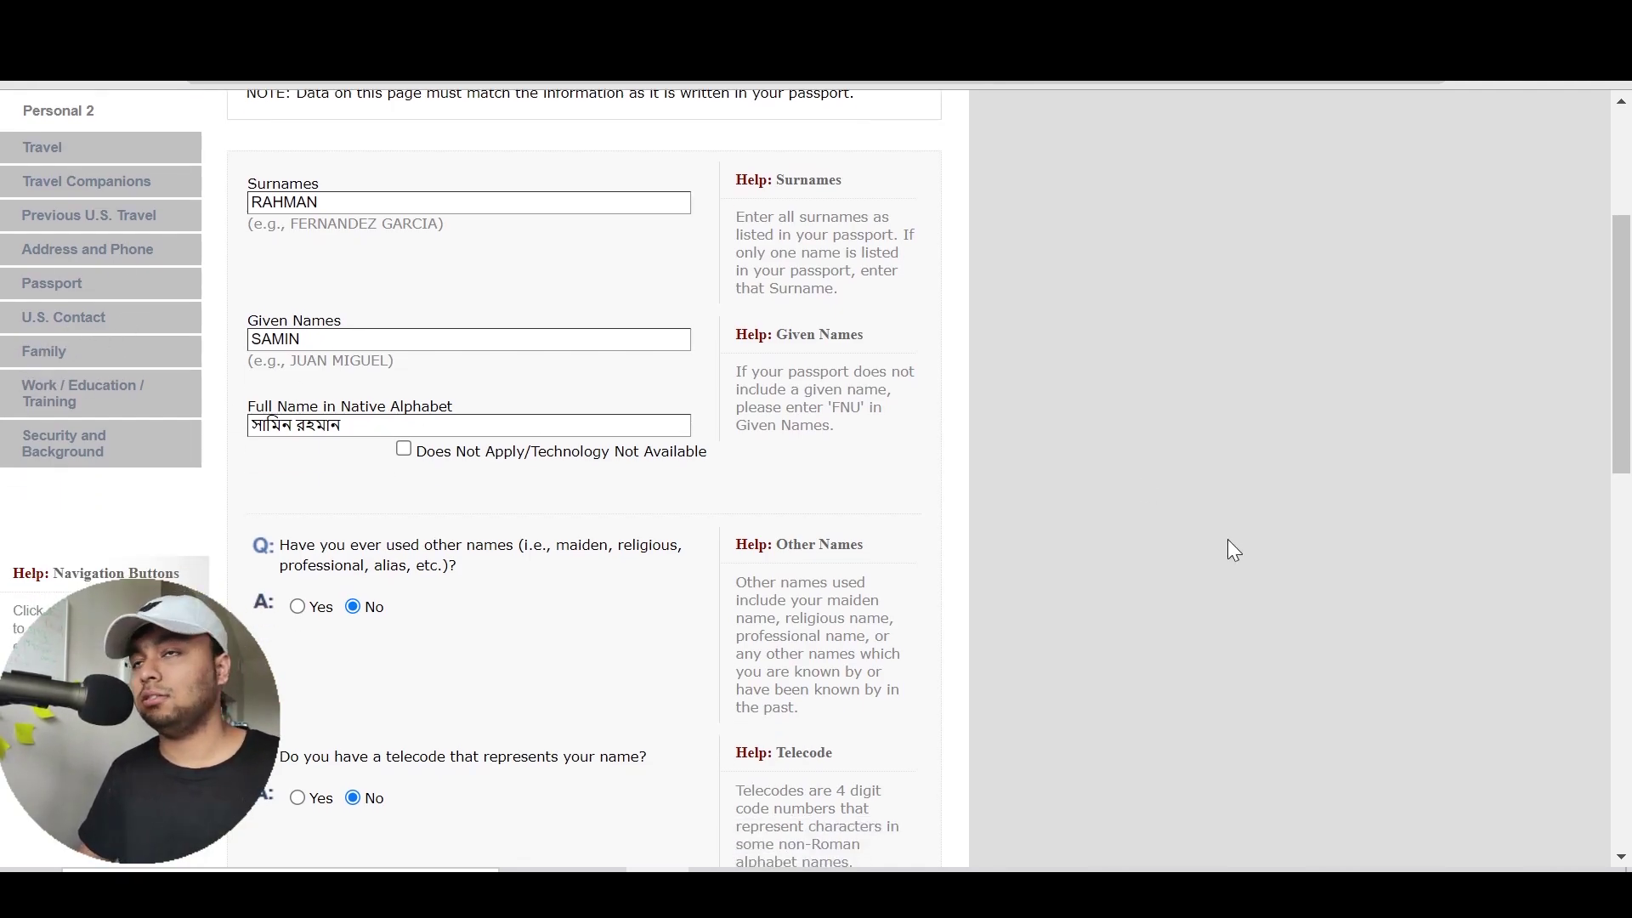
scroll(1227, 539, down, 2)
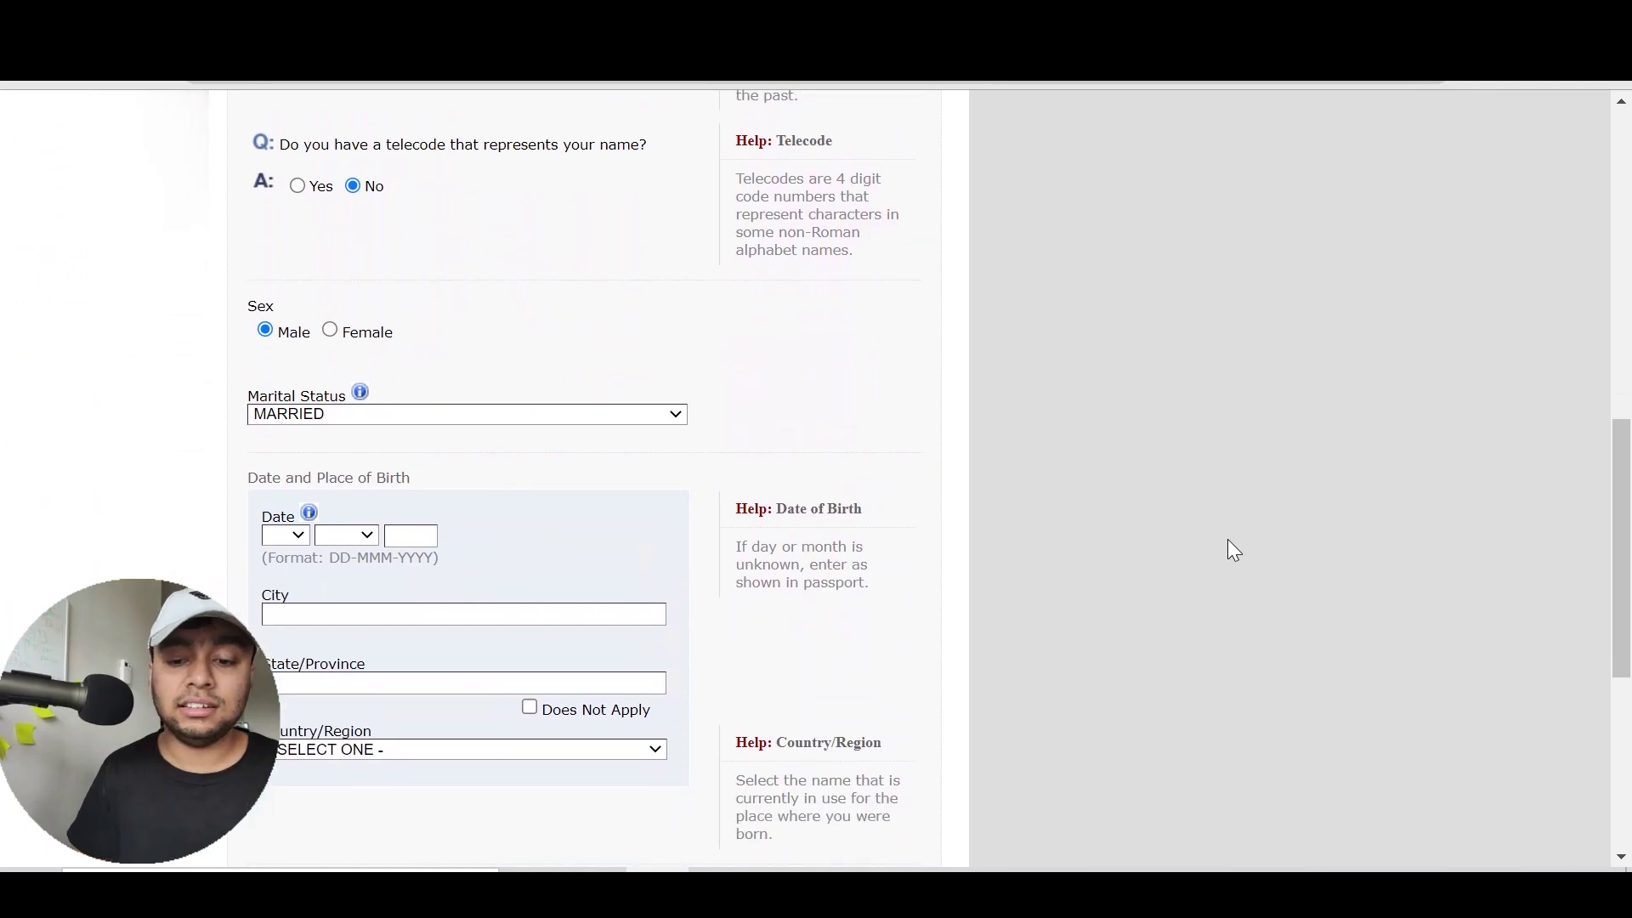
click(540, 416)
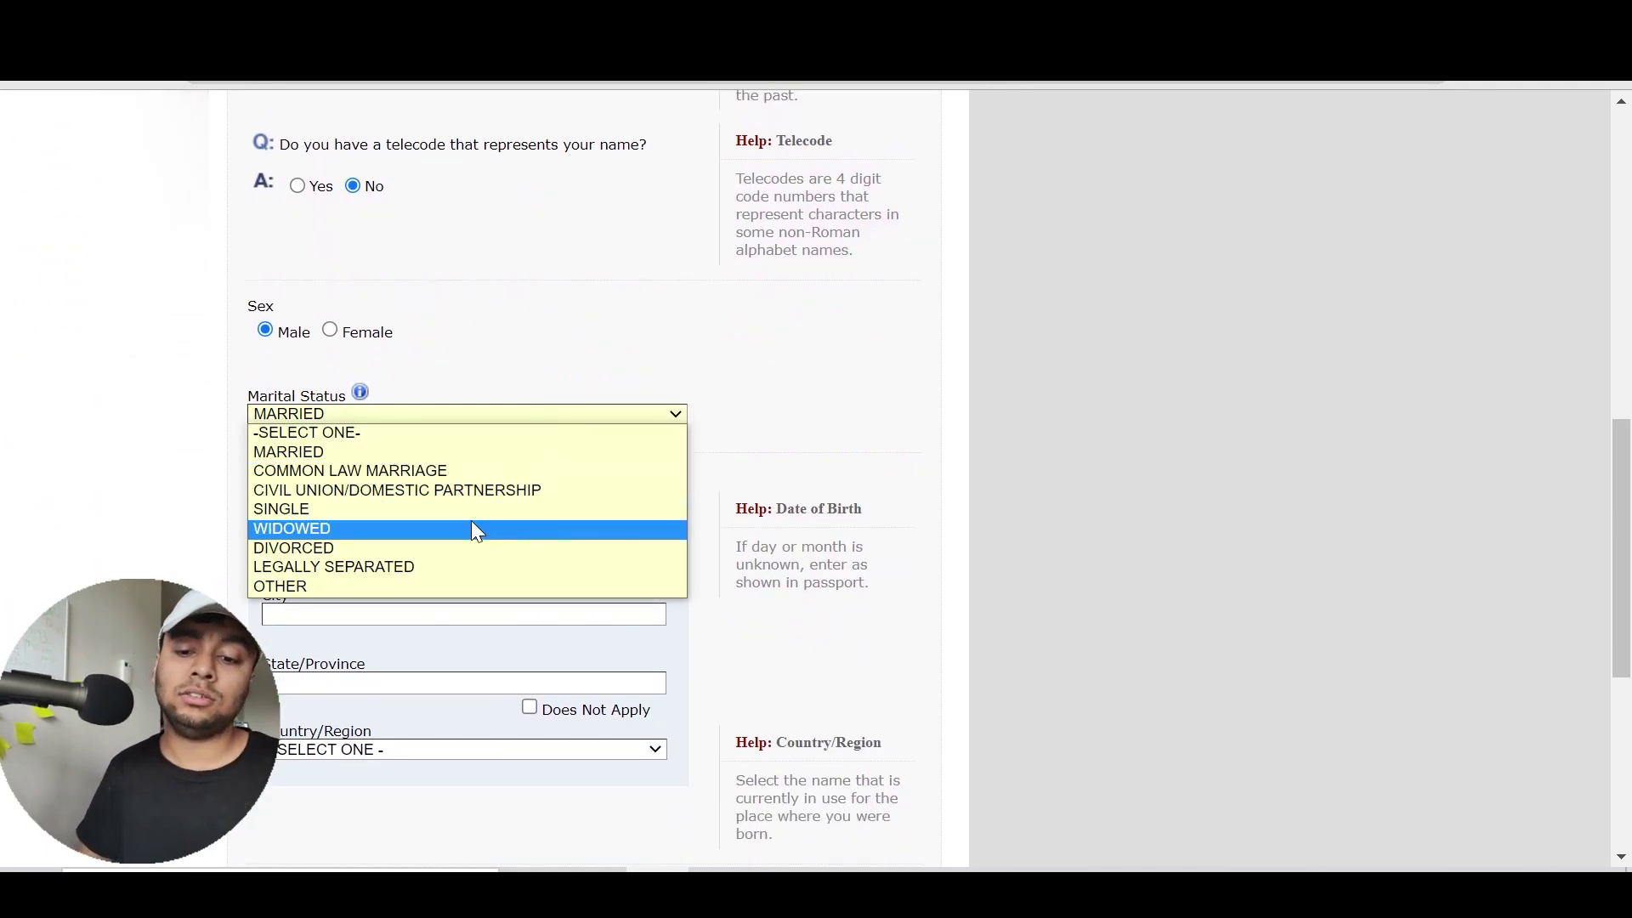
click(417, 510)
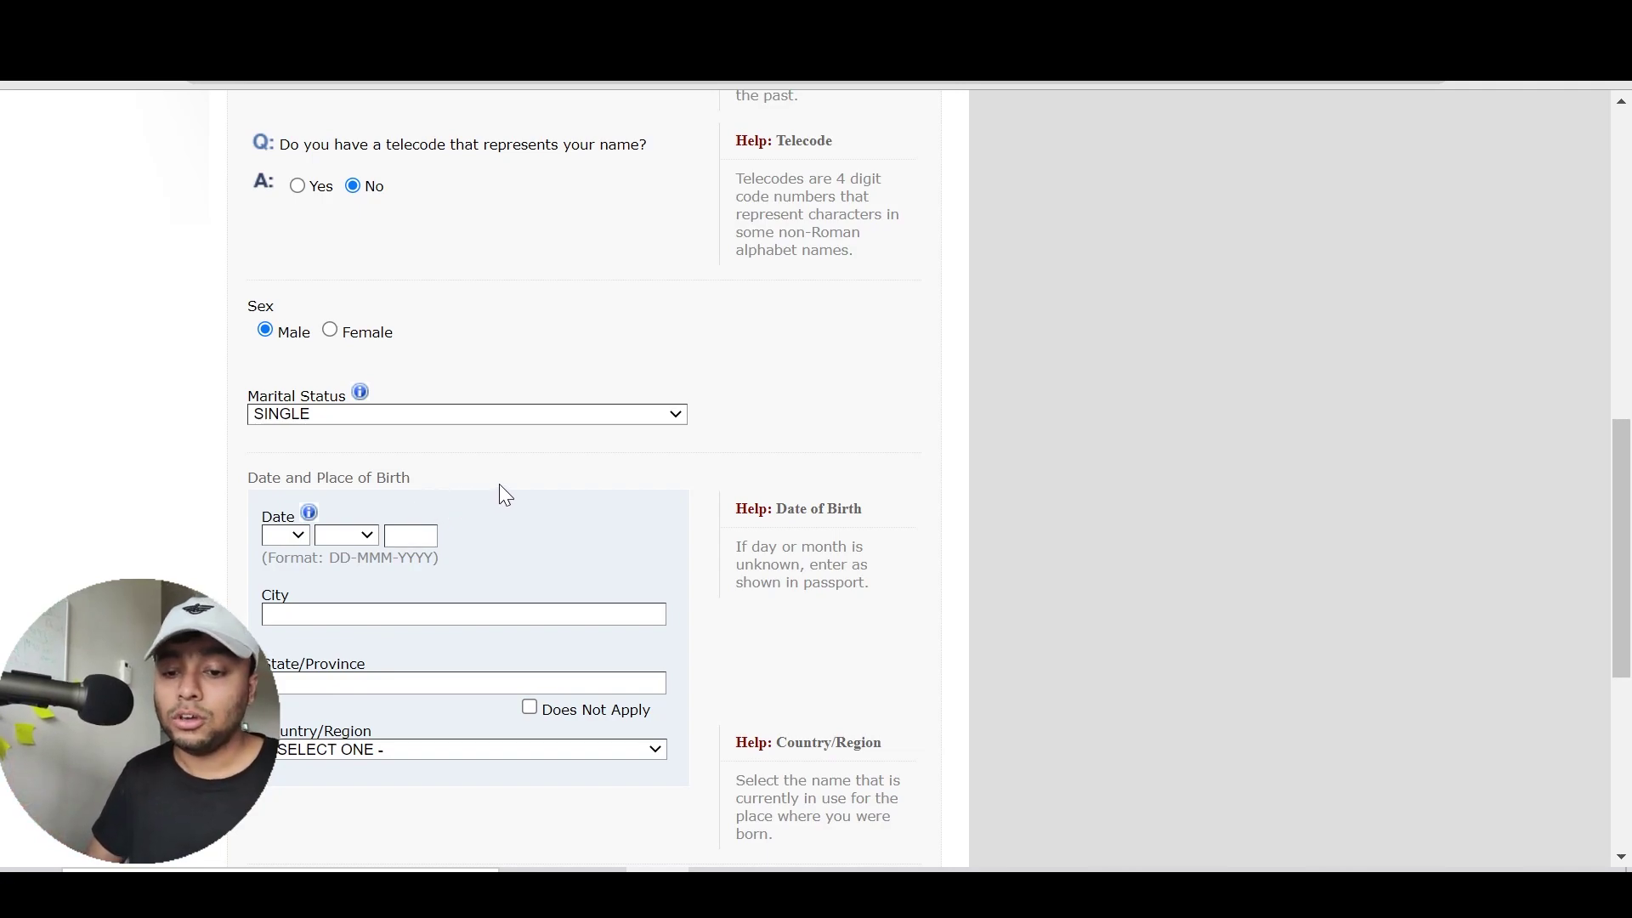
scroll(498, 485, down, 3)
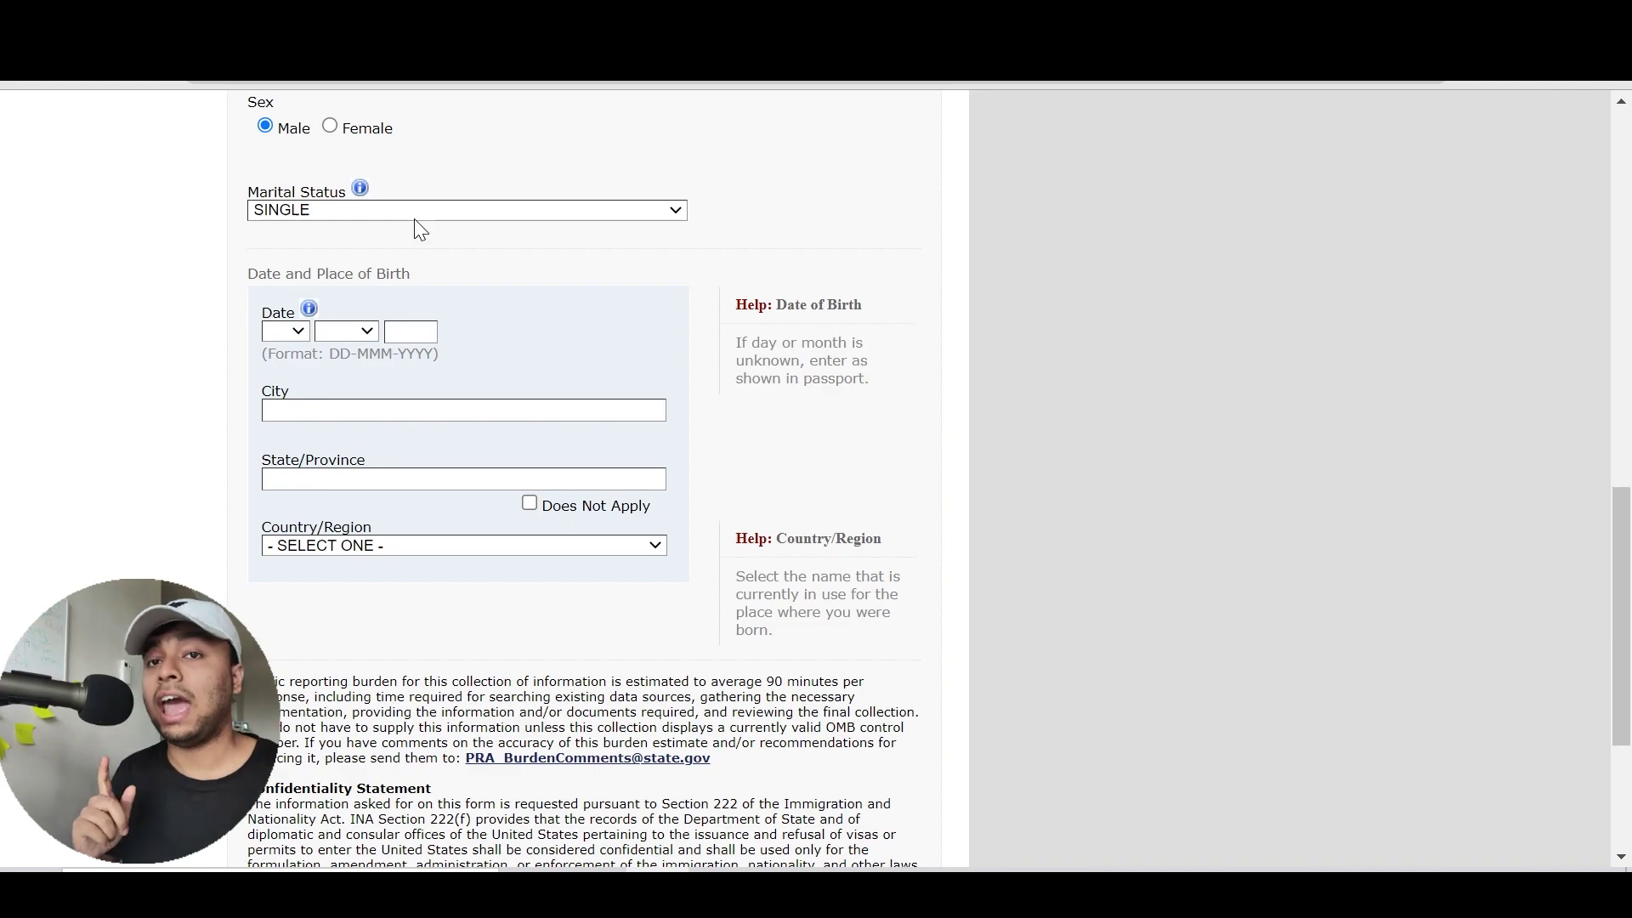
click(273, 333)
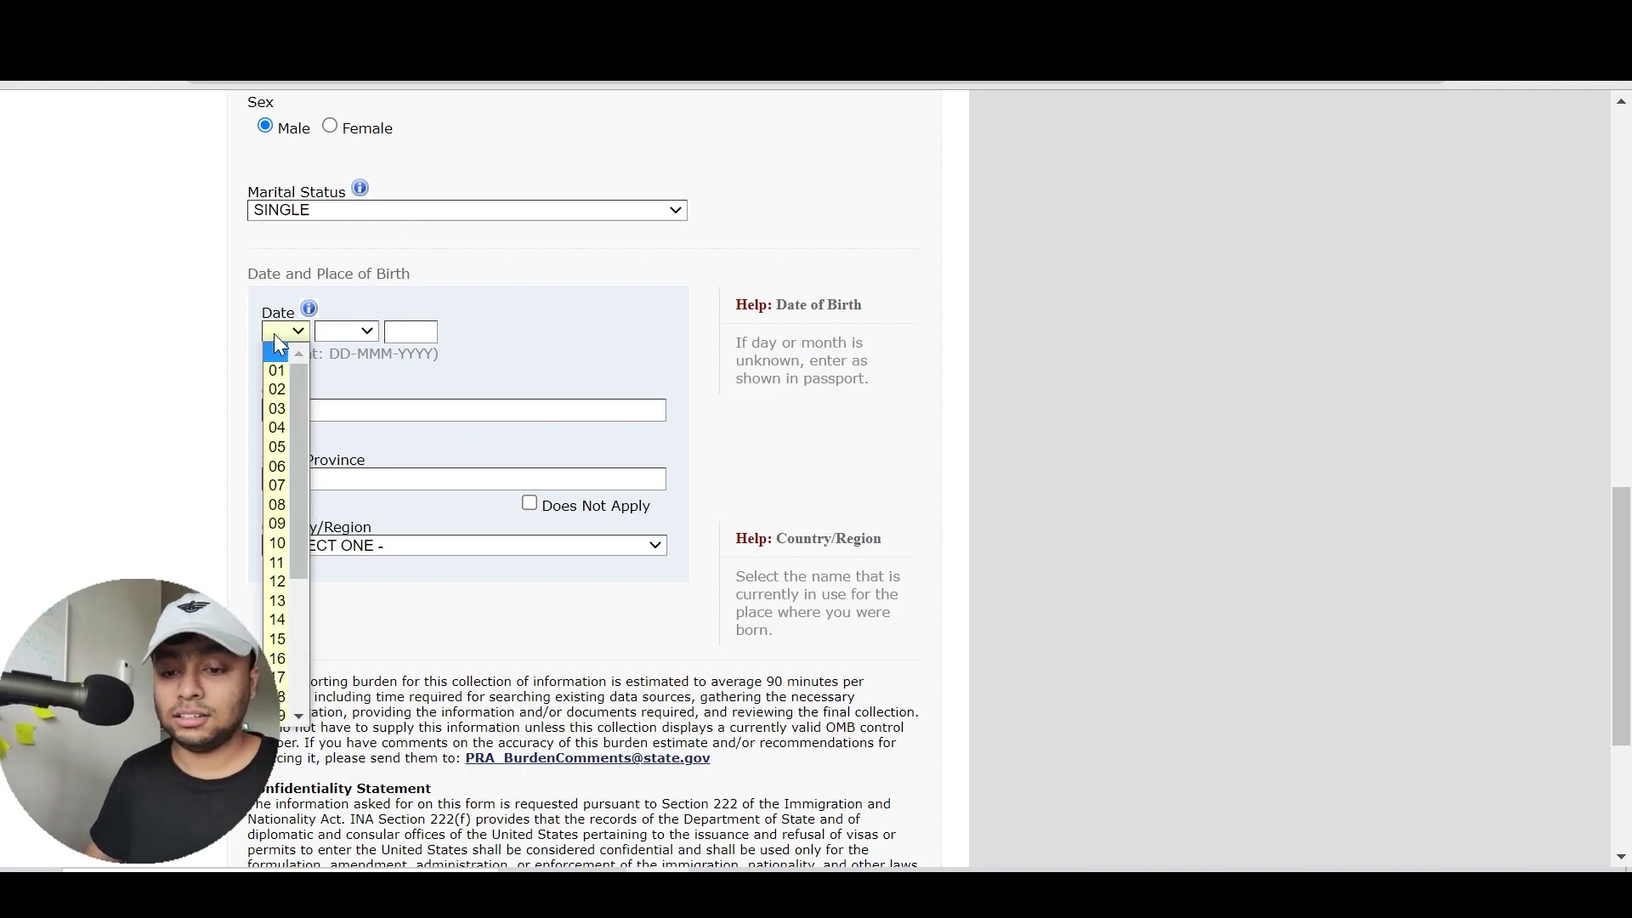
text(21)
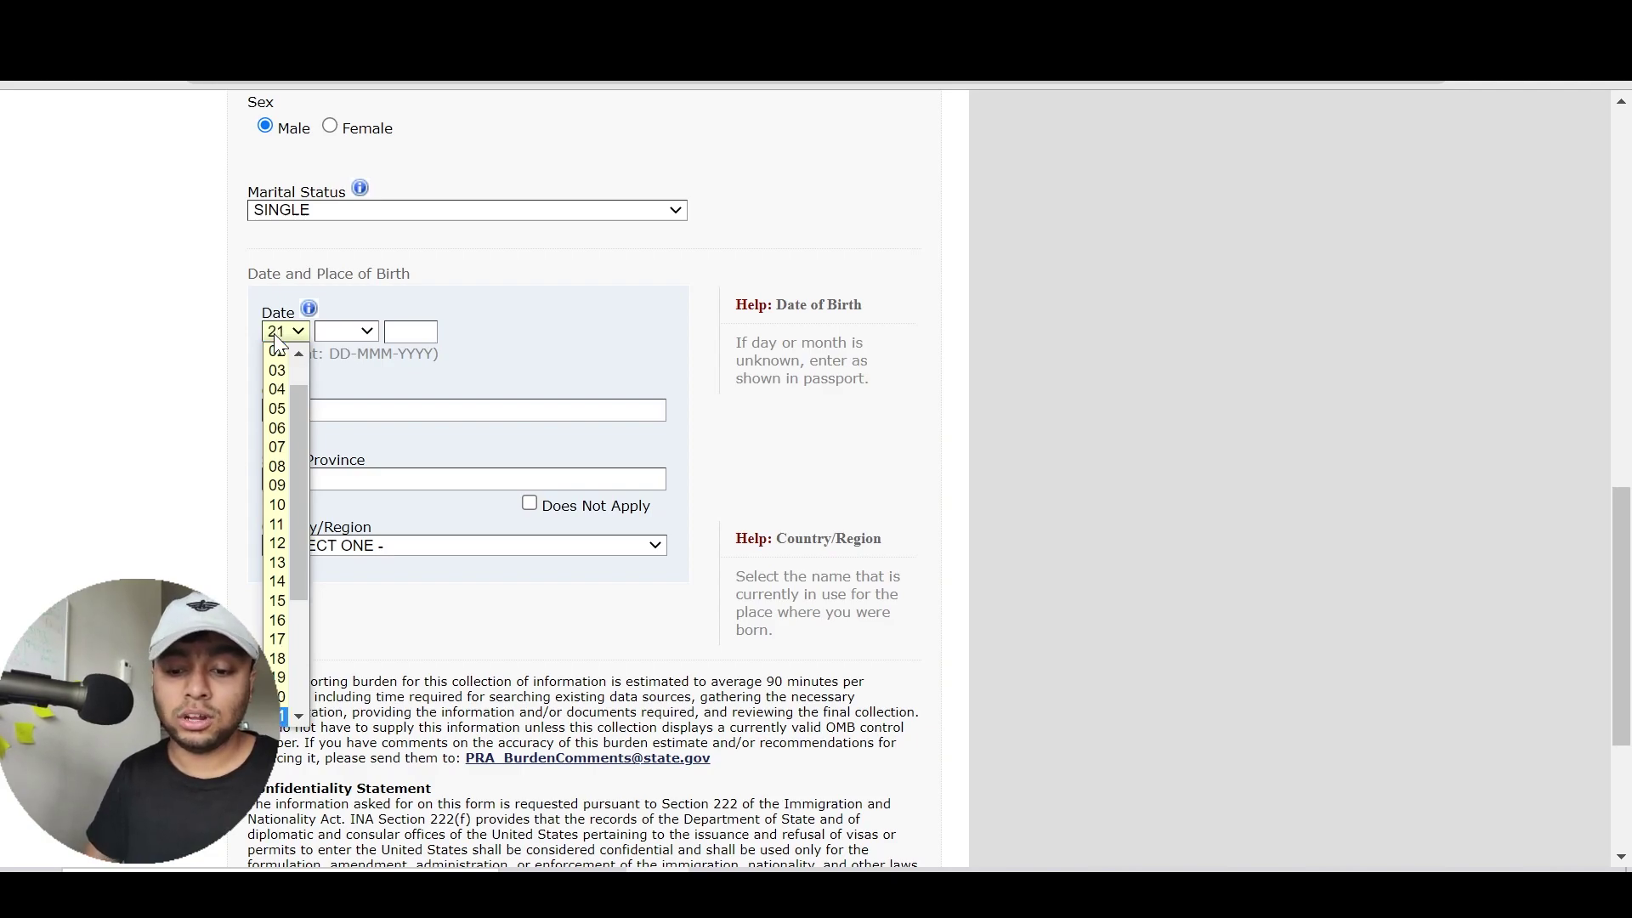
key(Down)
key(Return)
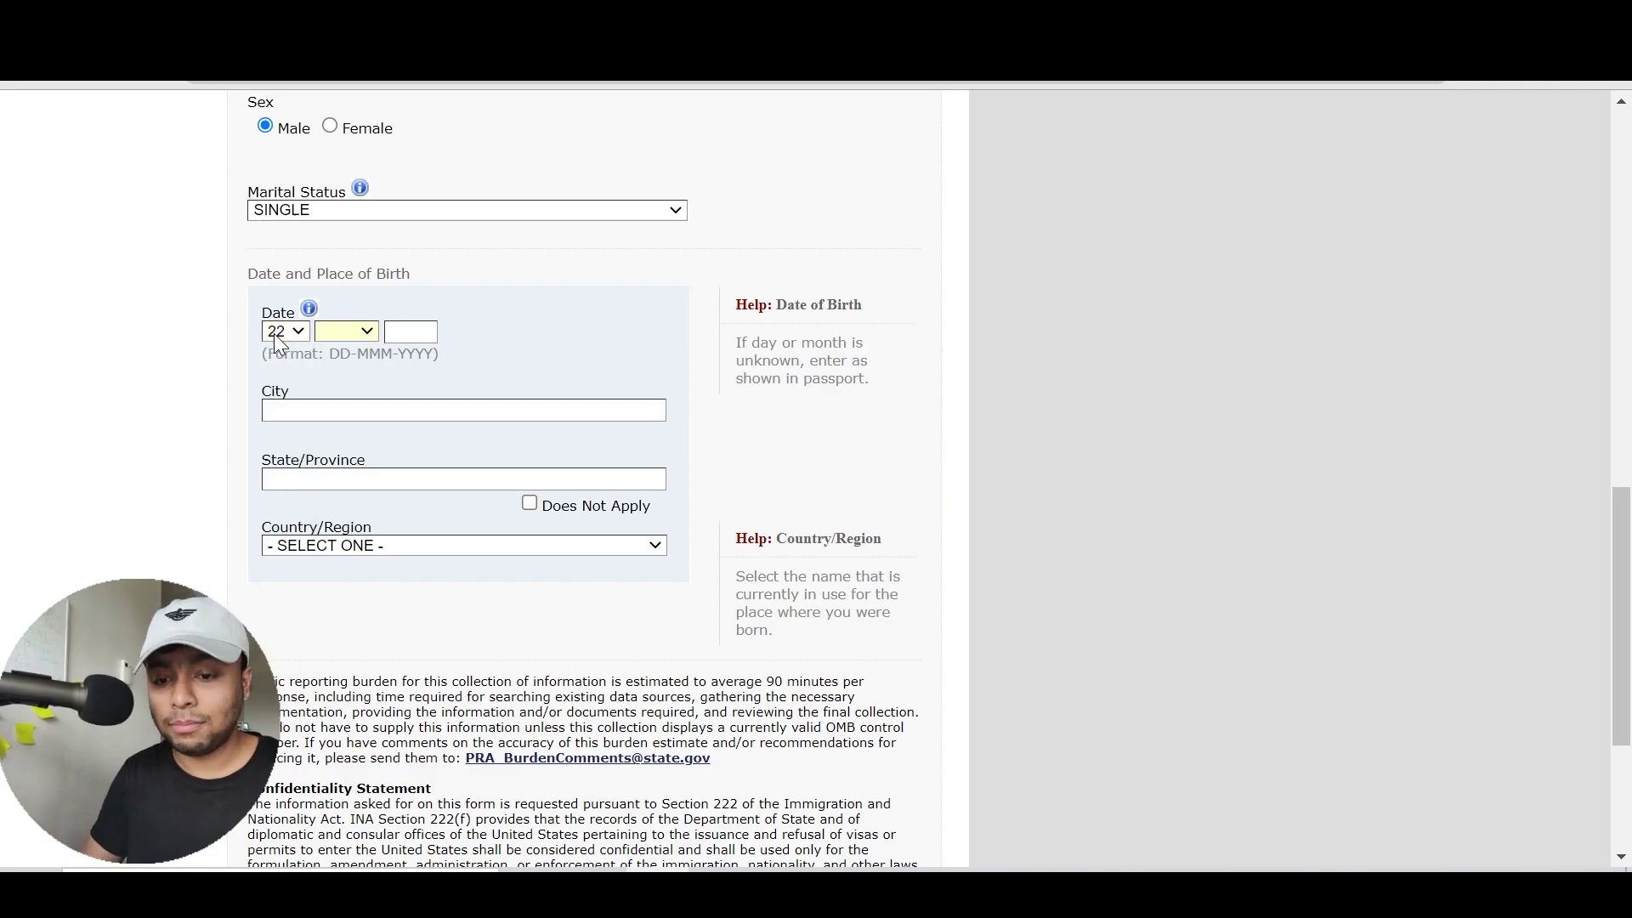
click(338, 328)
text(mar)
key(Return)
key(Tab)
text(2001)
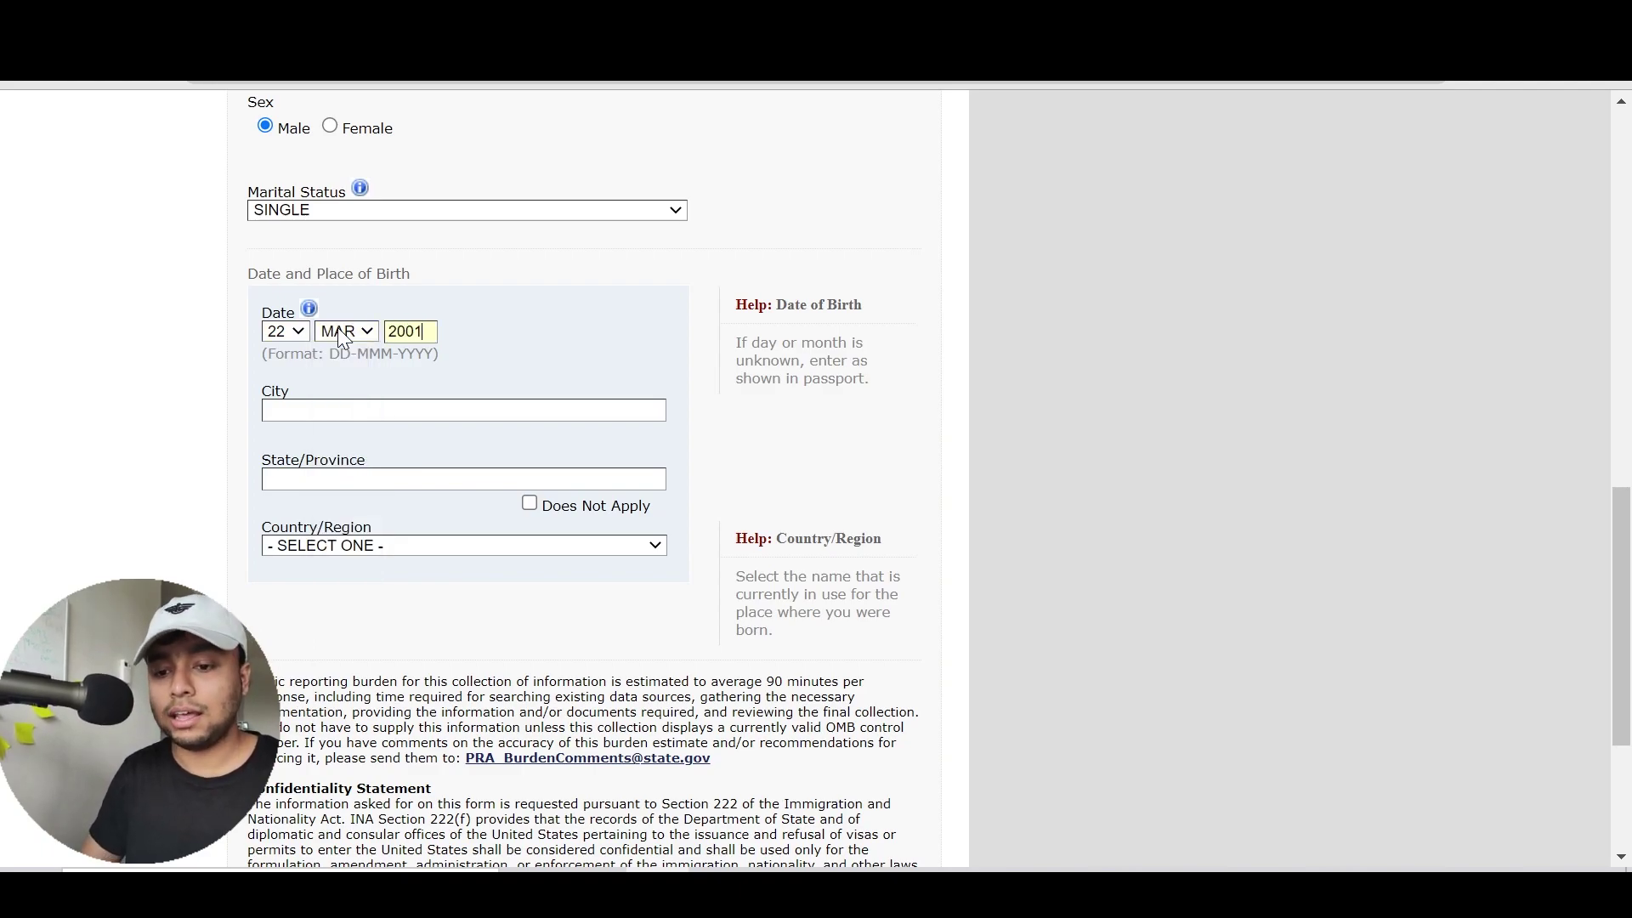
scroll(513, 339, down, 1)
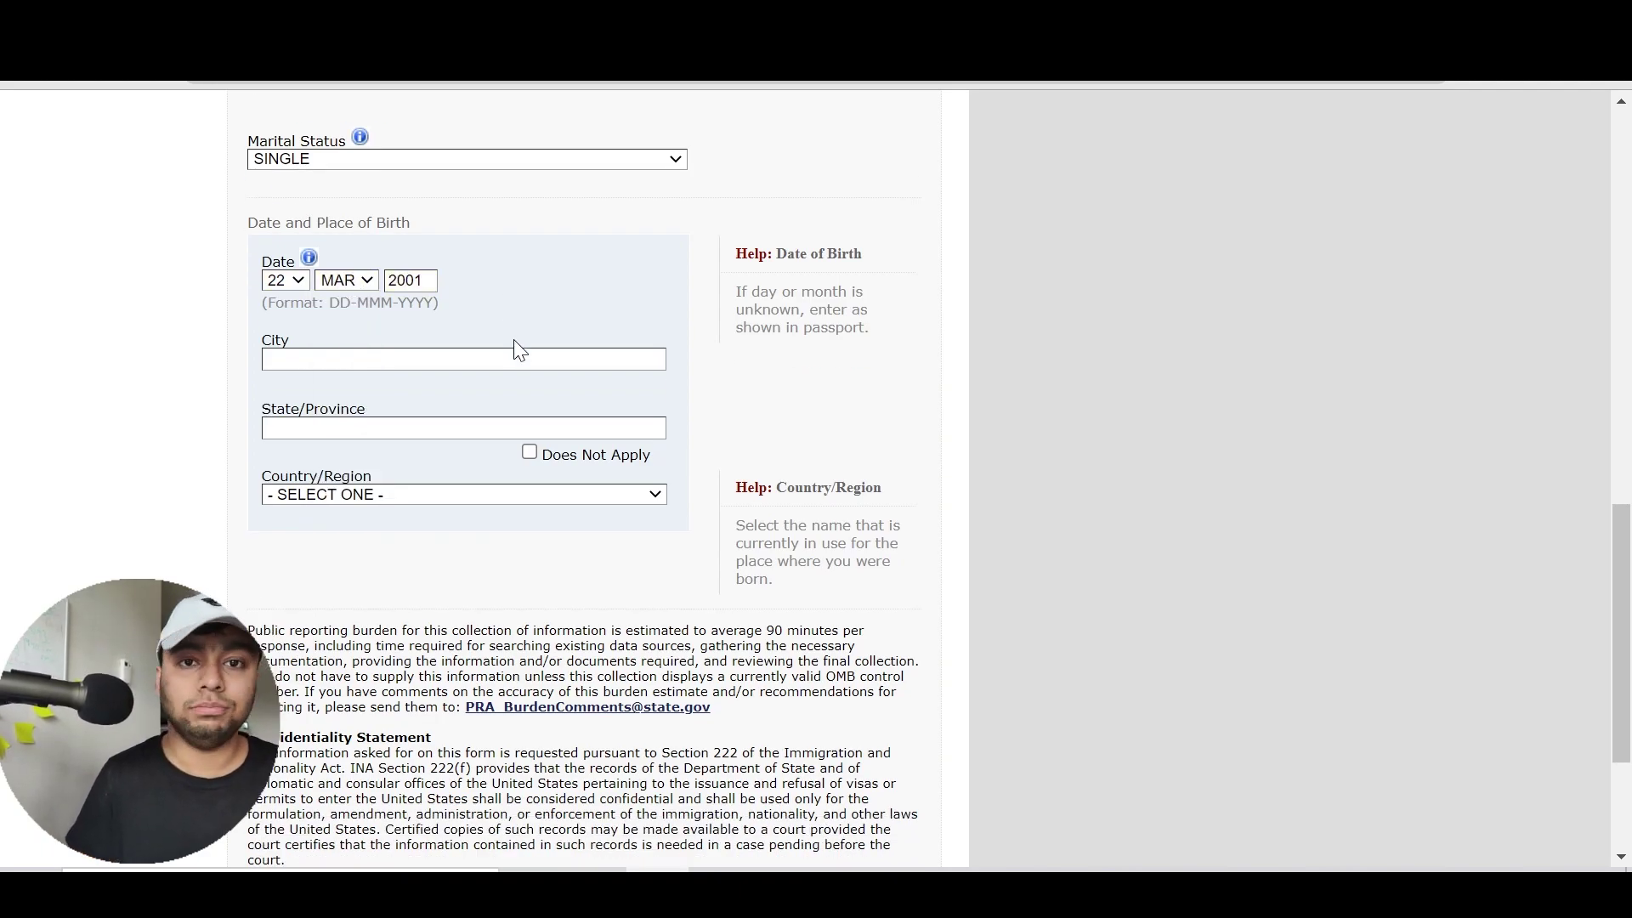
Enter birth city DHAKA, mark State/Province Does Not Apply, and set the country to BANGLADESH
key(Tab)
text(DHAKA)
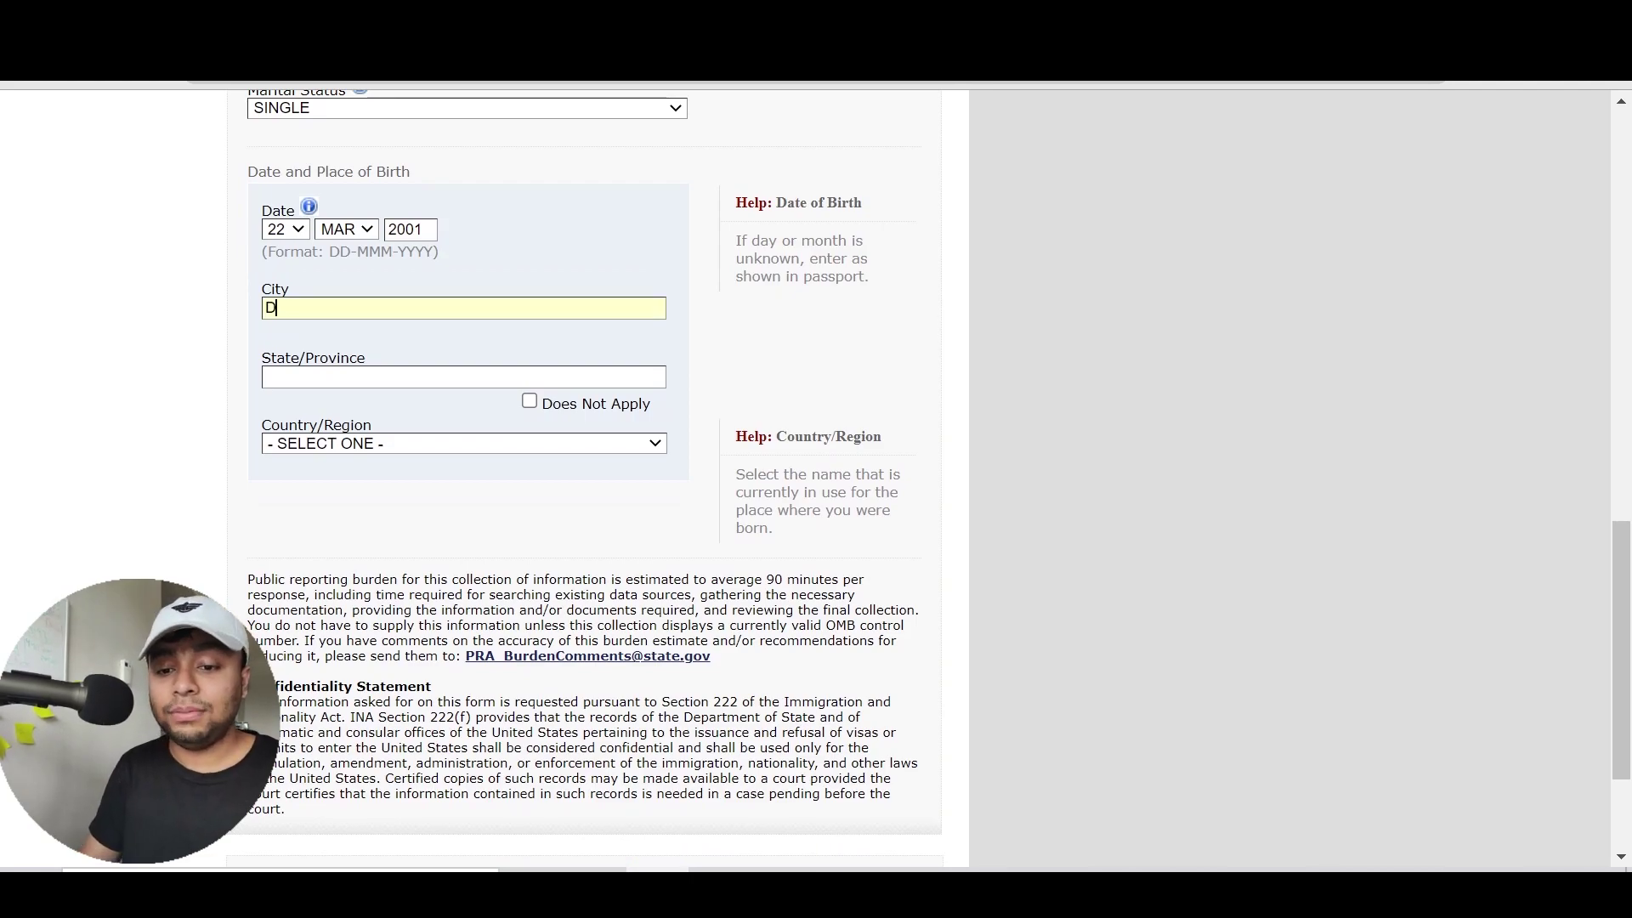
key(Tab)
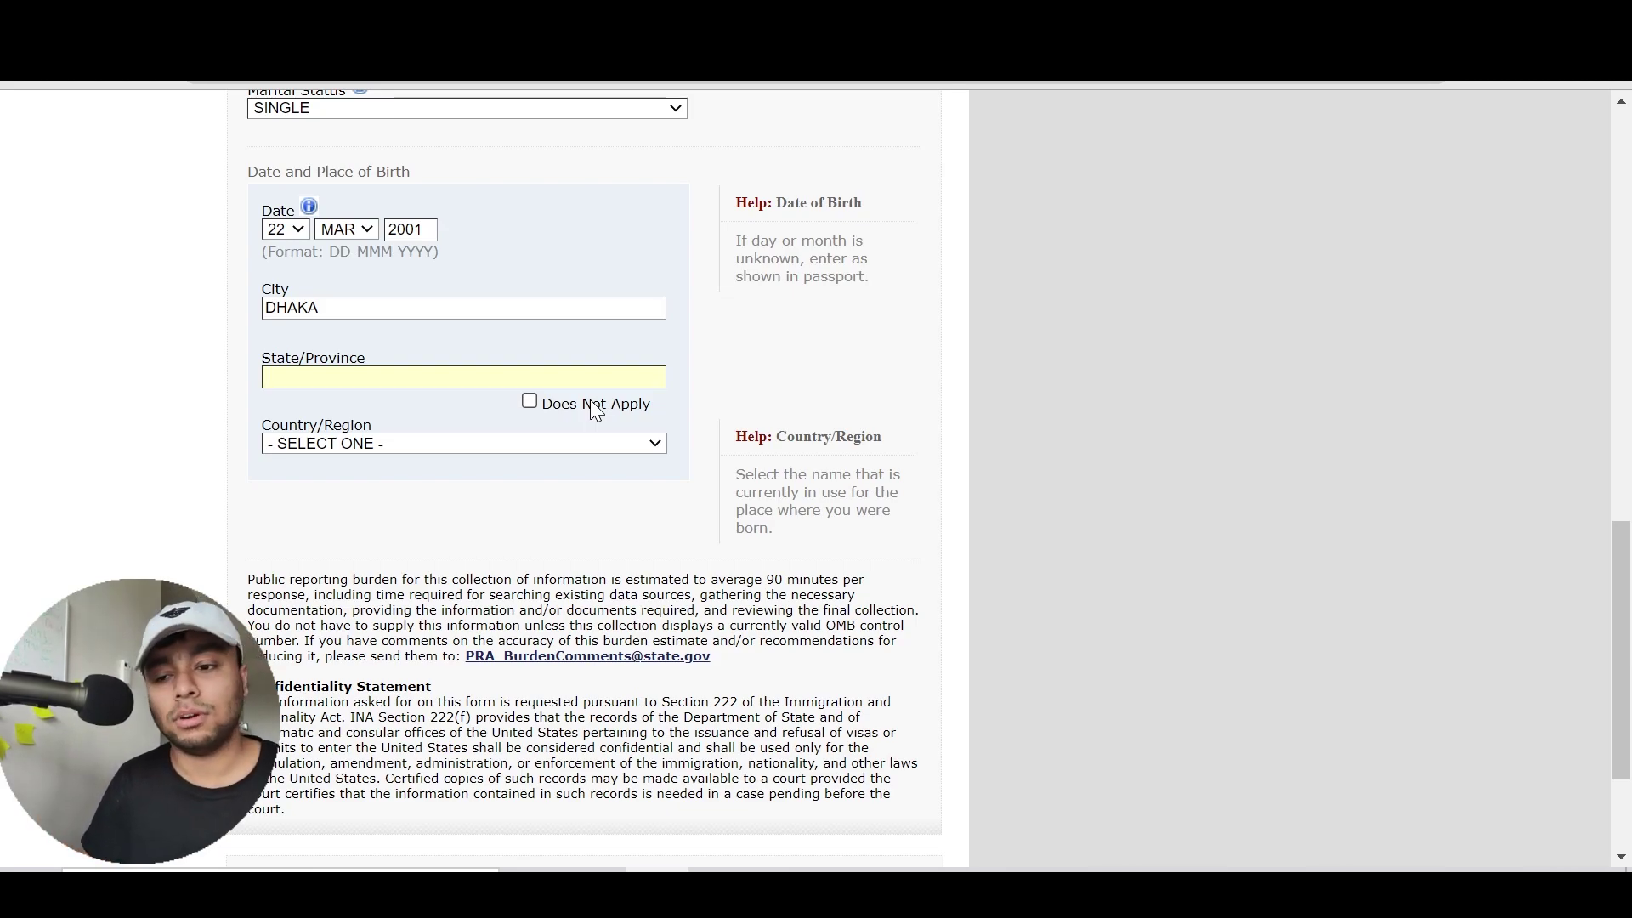
click(591, 403)
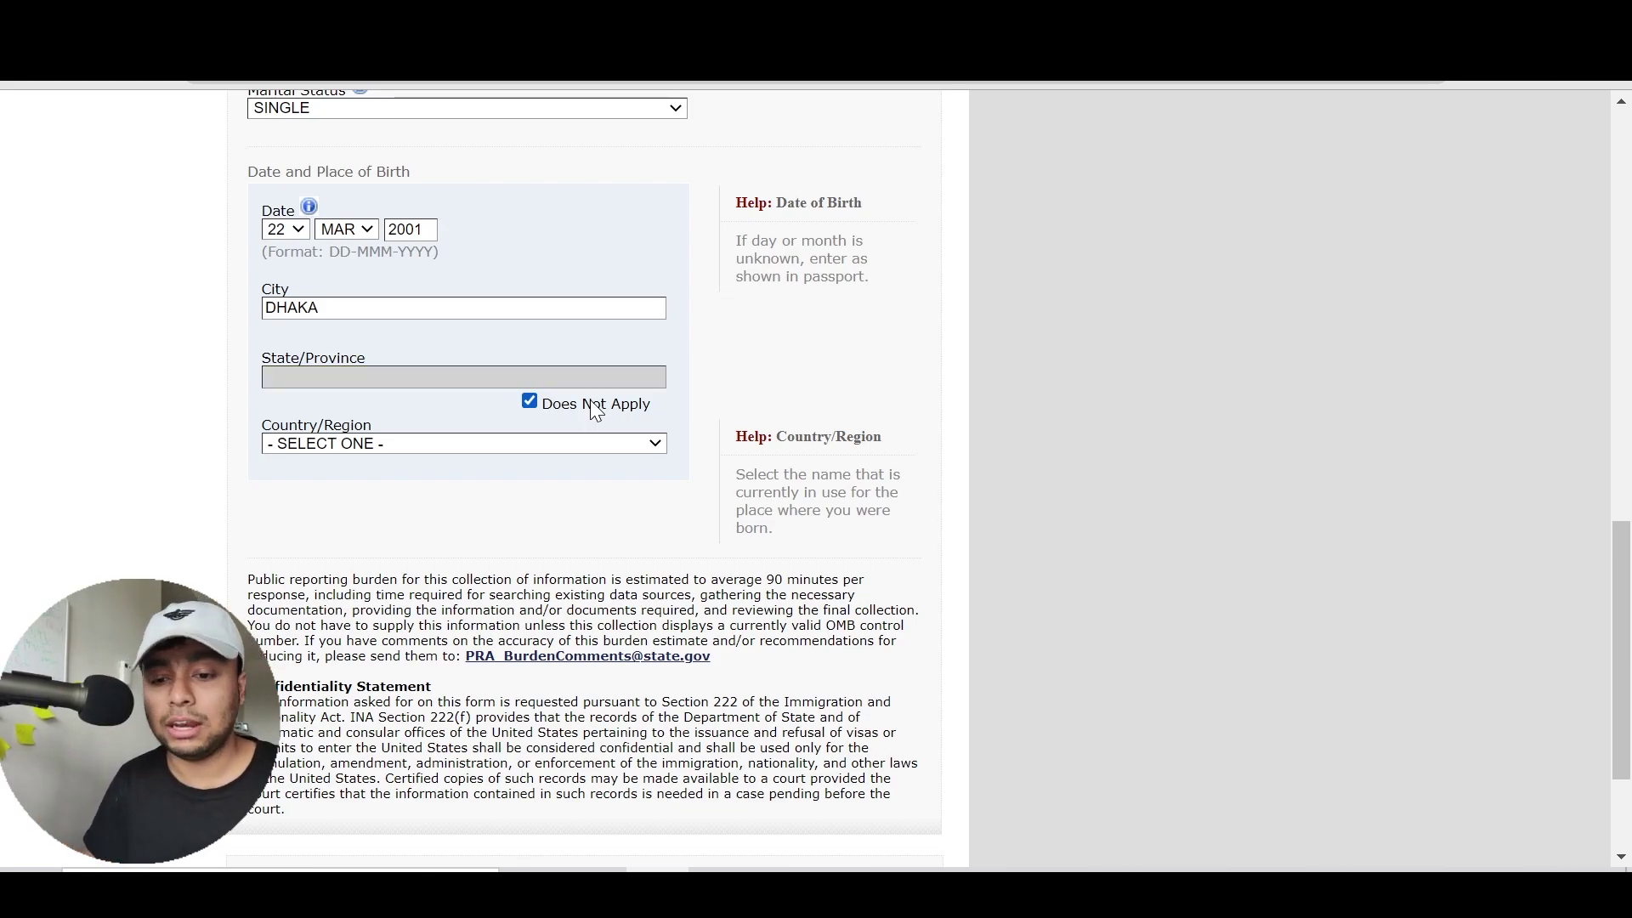
click(405, 446)
text(bangladesh)
key(Return)
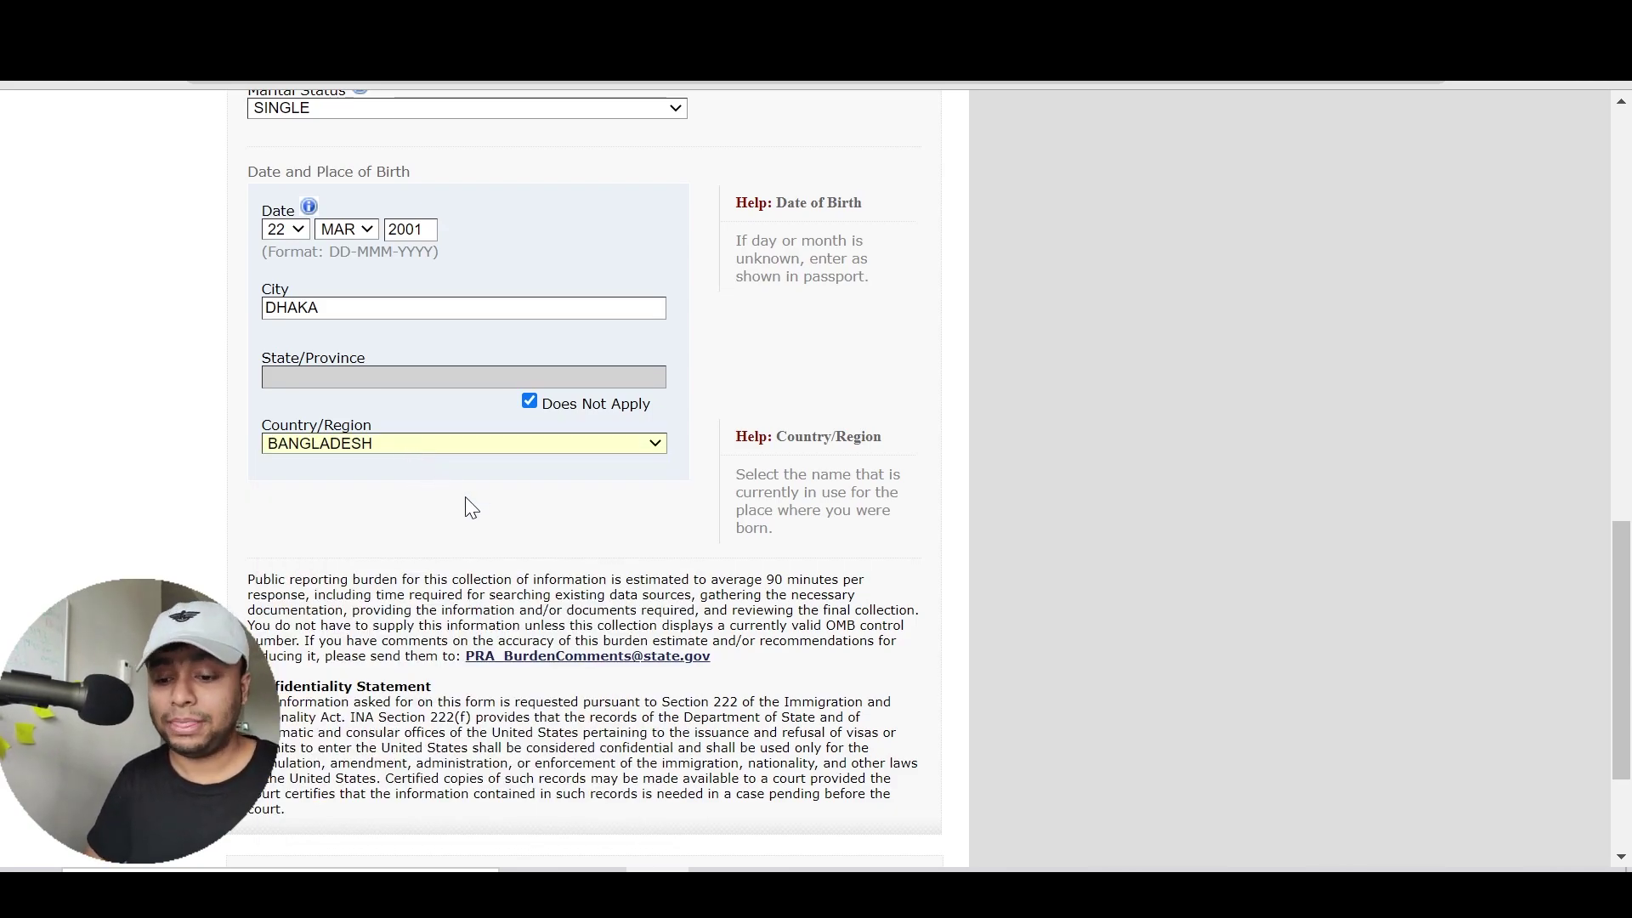
scroll(466, 497, down, 3)
Go to the Personal Information 2 page and set nationality to BANGLADESH
click(726, 685)
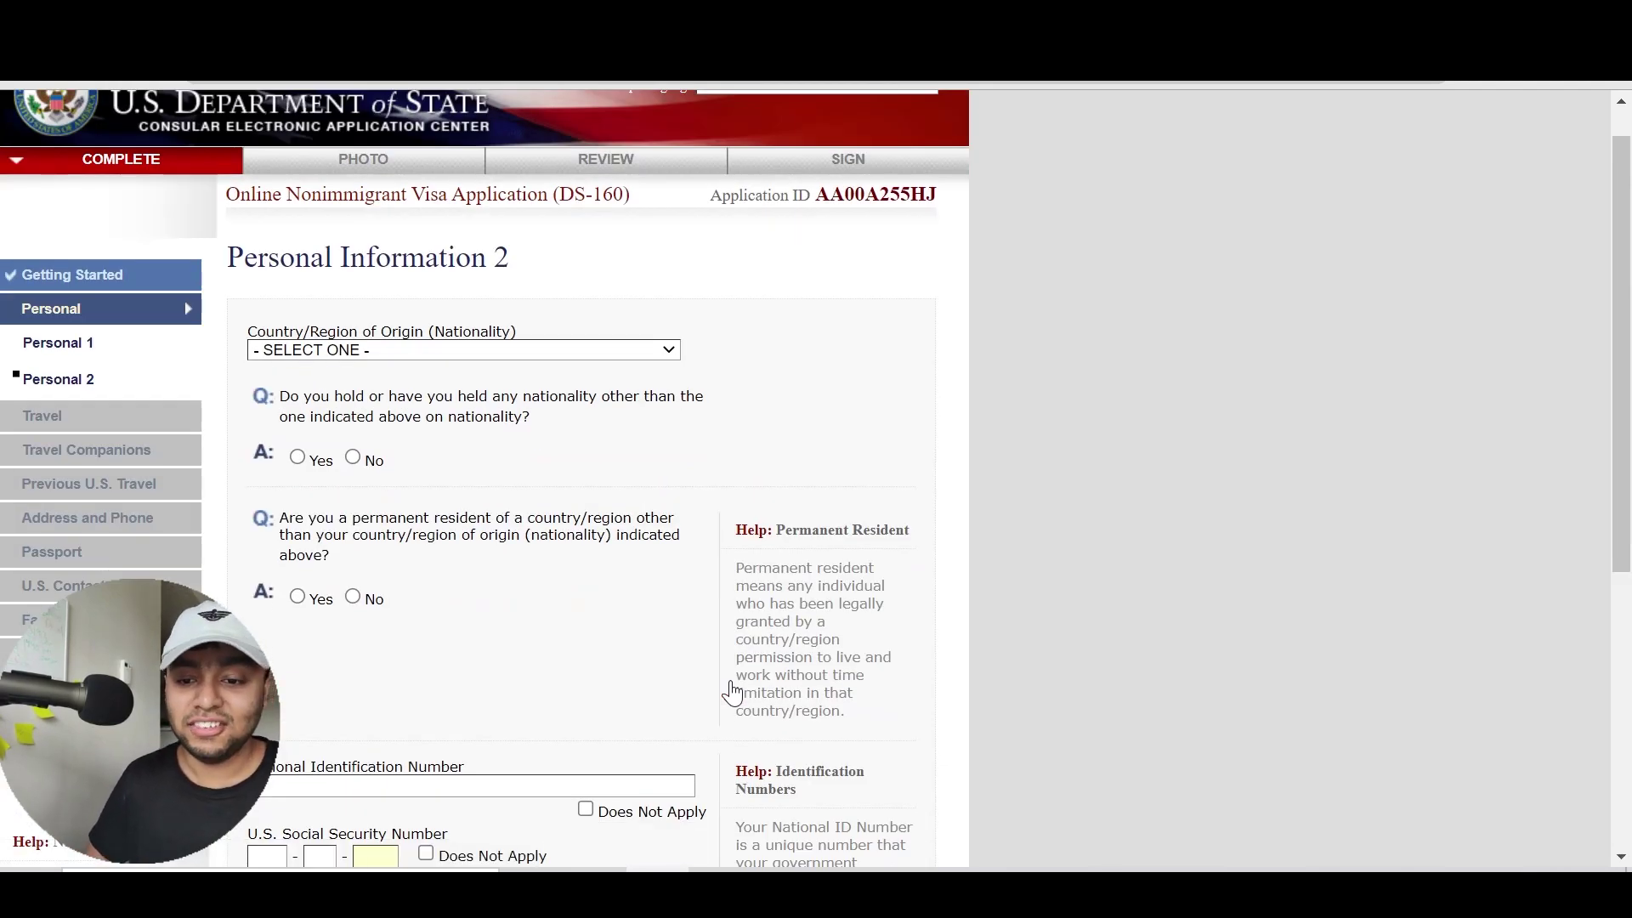
click(619, 355)
key(Down)
key(Down)
key(Down)
key(Down)
key(Down)
key(Down)
key(Down)
key(Down)
key(Down)
key(Down)
key(Down)
key(Down)
key(Down)
key(Down)
key(Down)
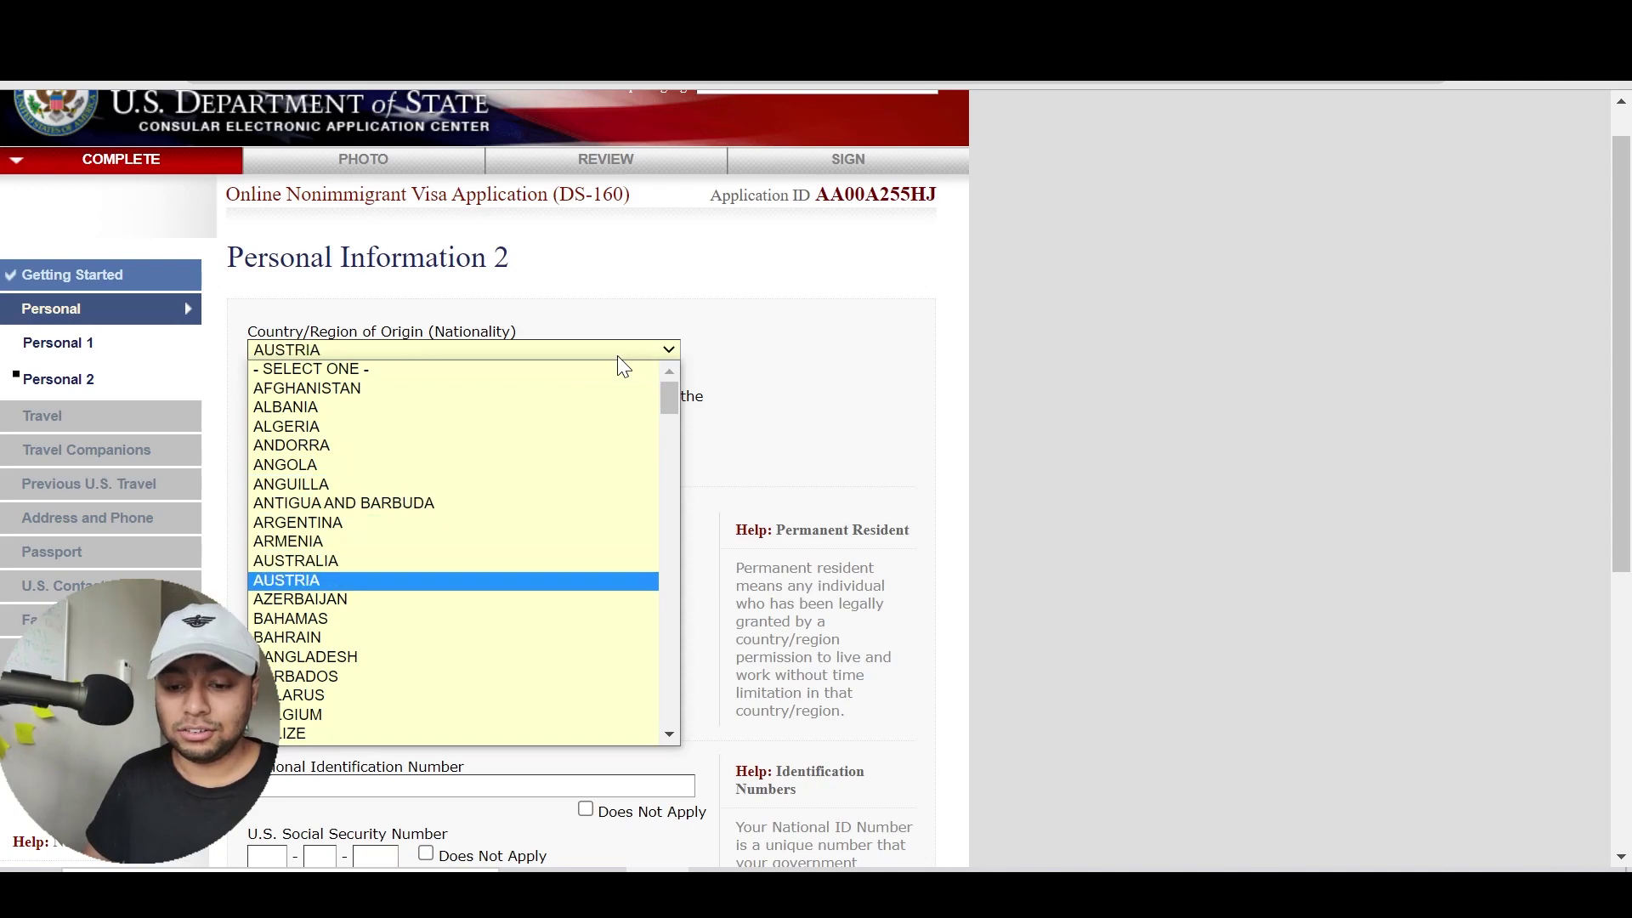
key(Return)
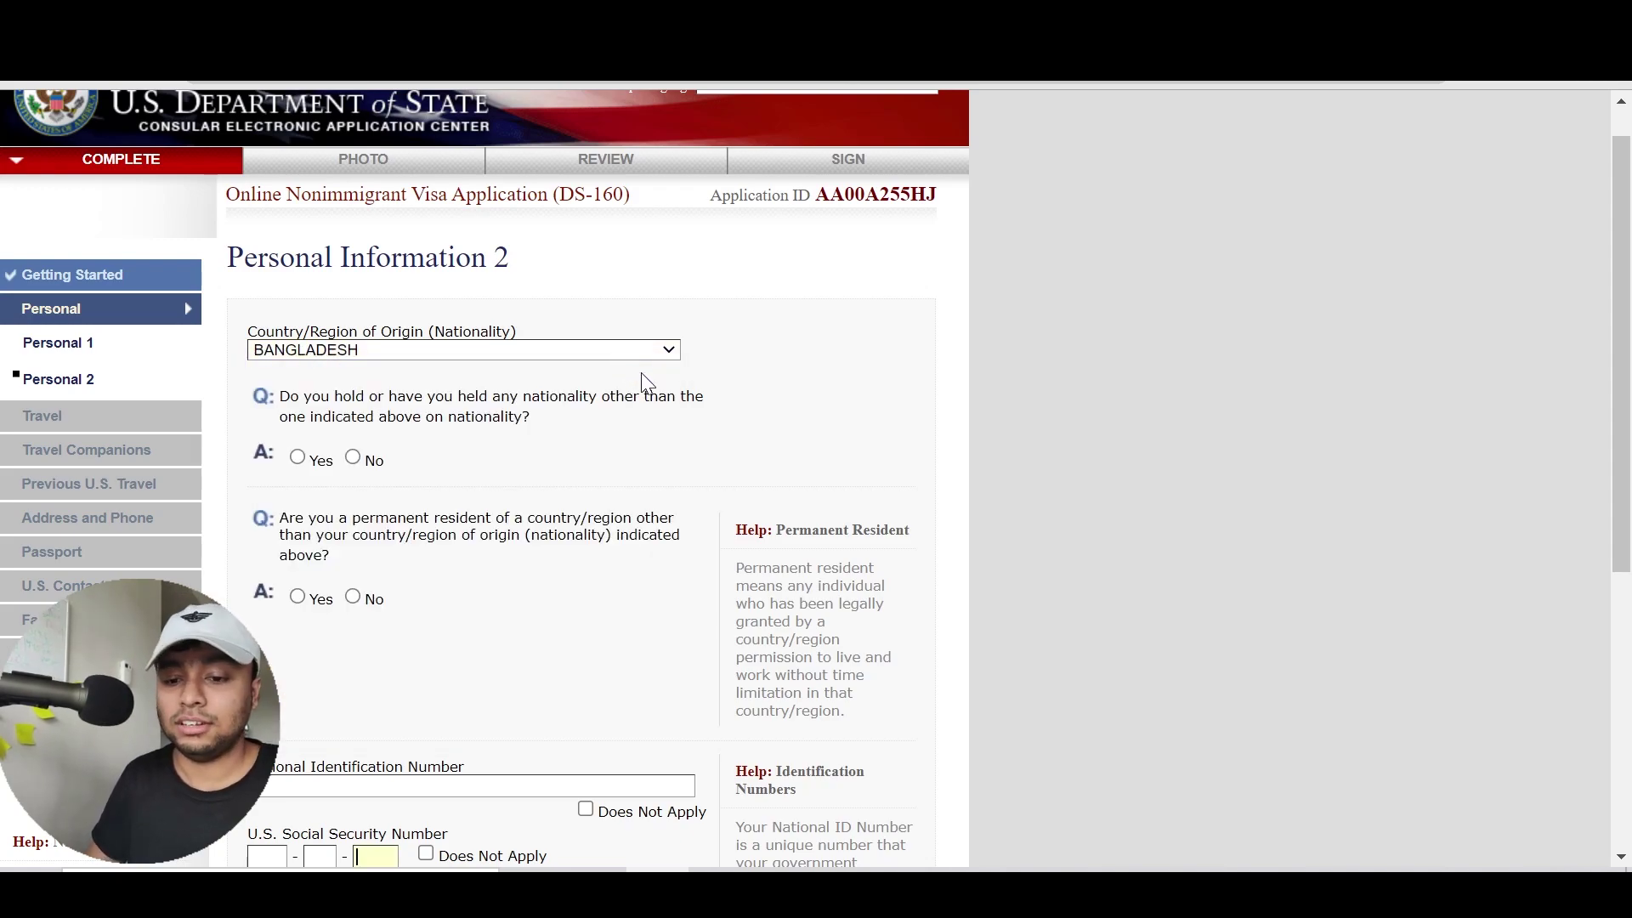
scroll(642, 383, down, 2)
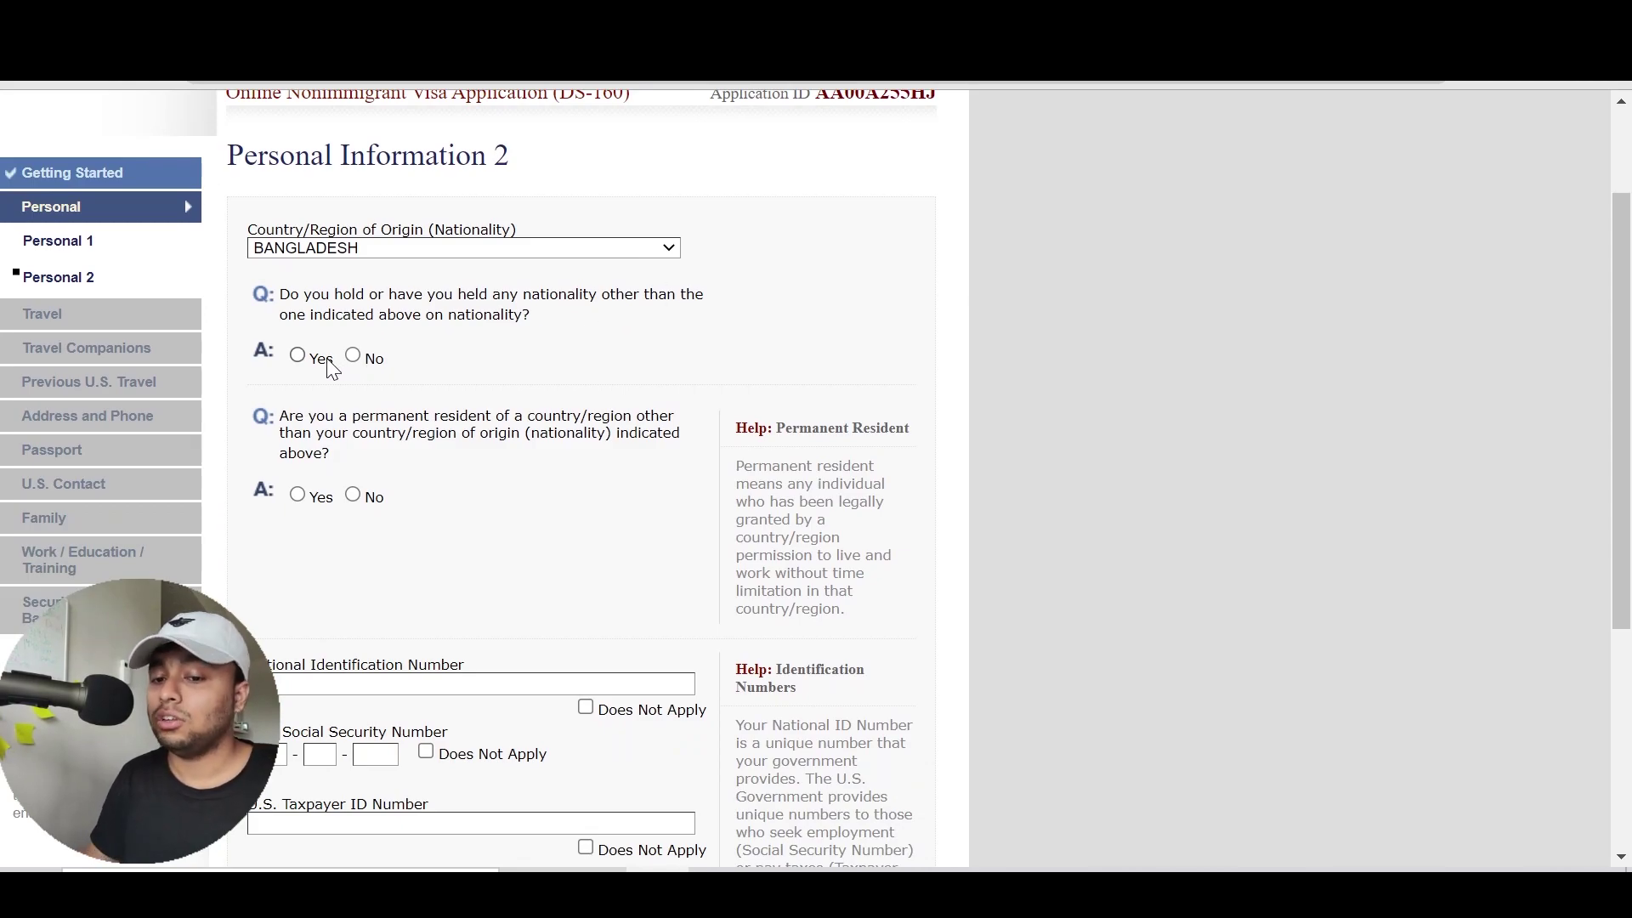
scroll(352, 370, up, 2)
Answer No to holding another nationality and to permanent residency elsewhere
click(298, 460)
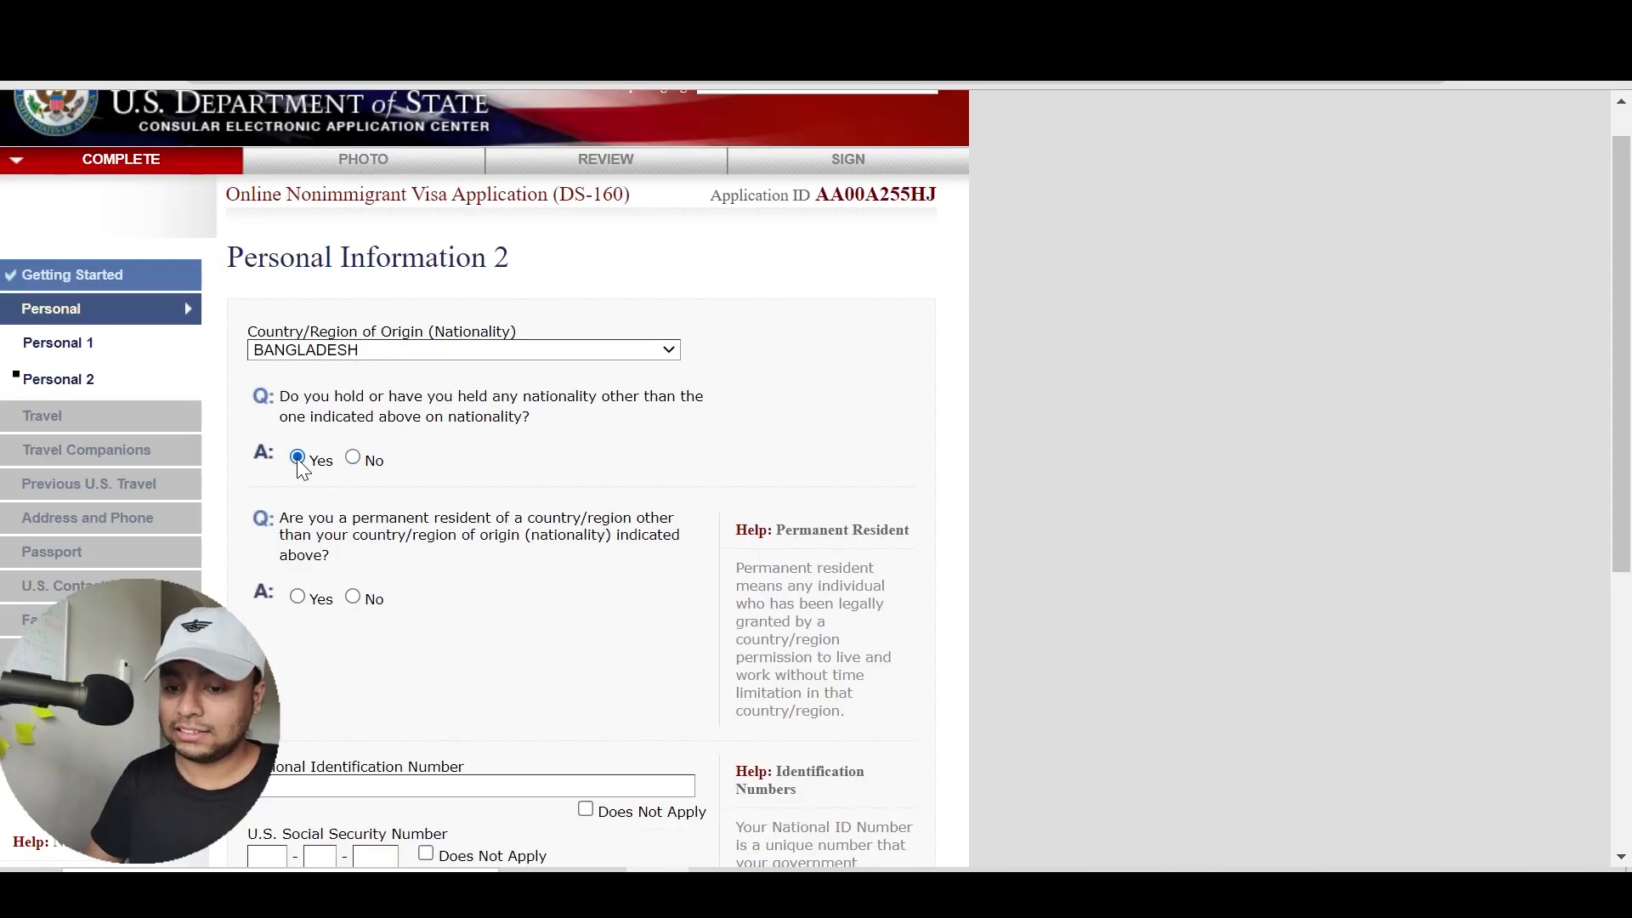
click(477, 450)
scroll(477, 450, down, 1)
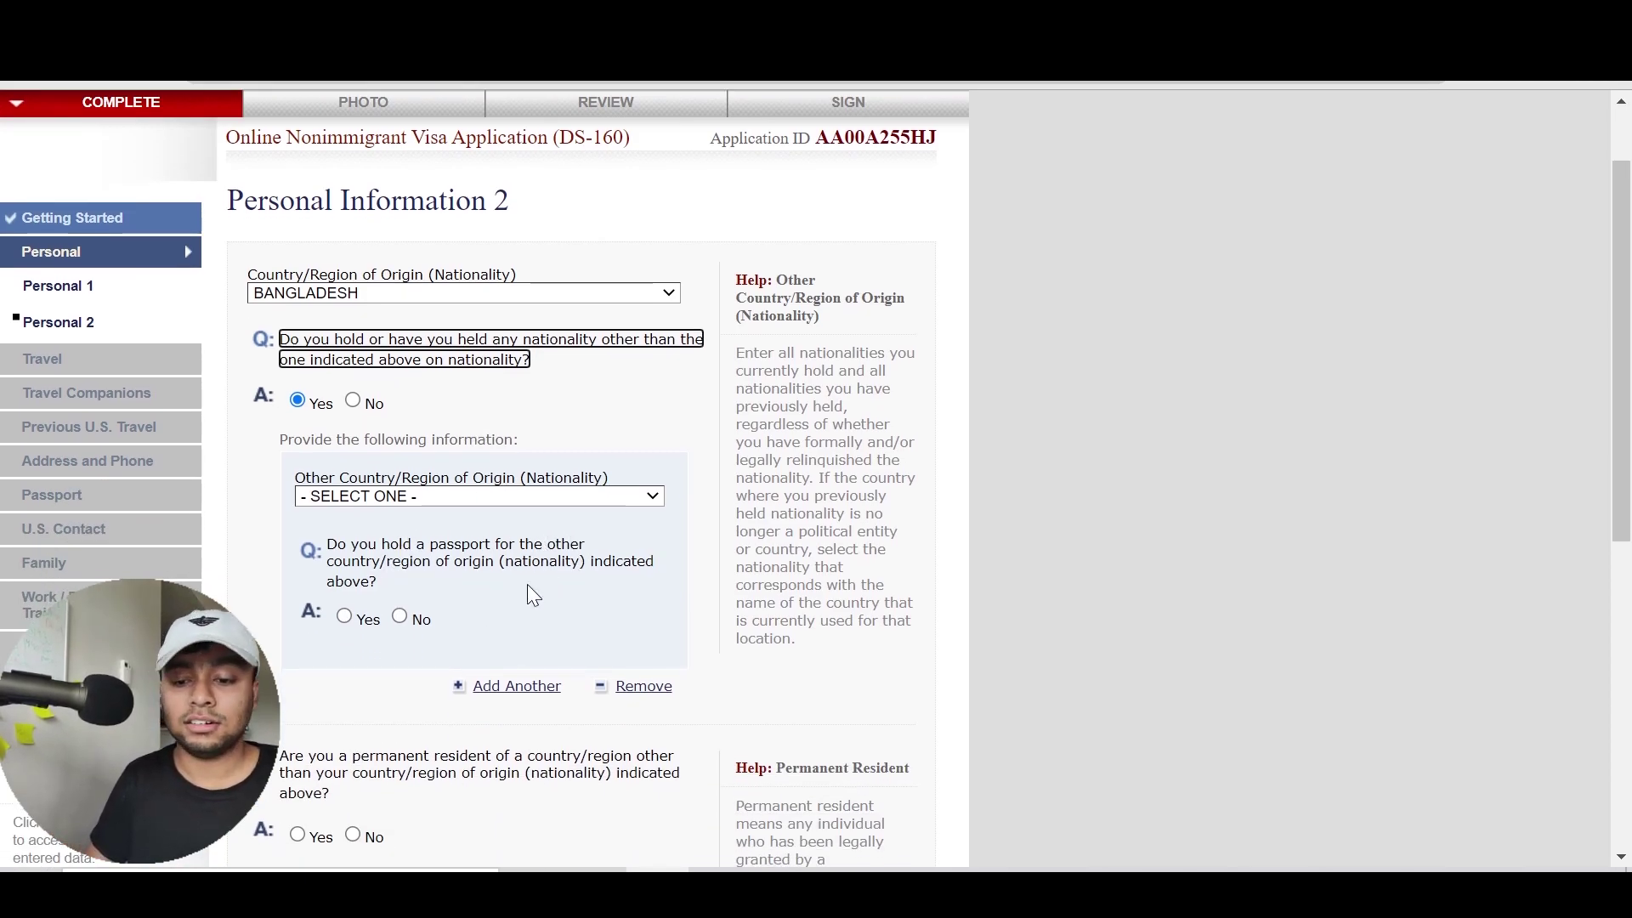
click(353, 402)
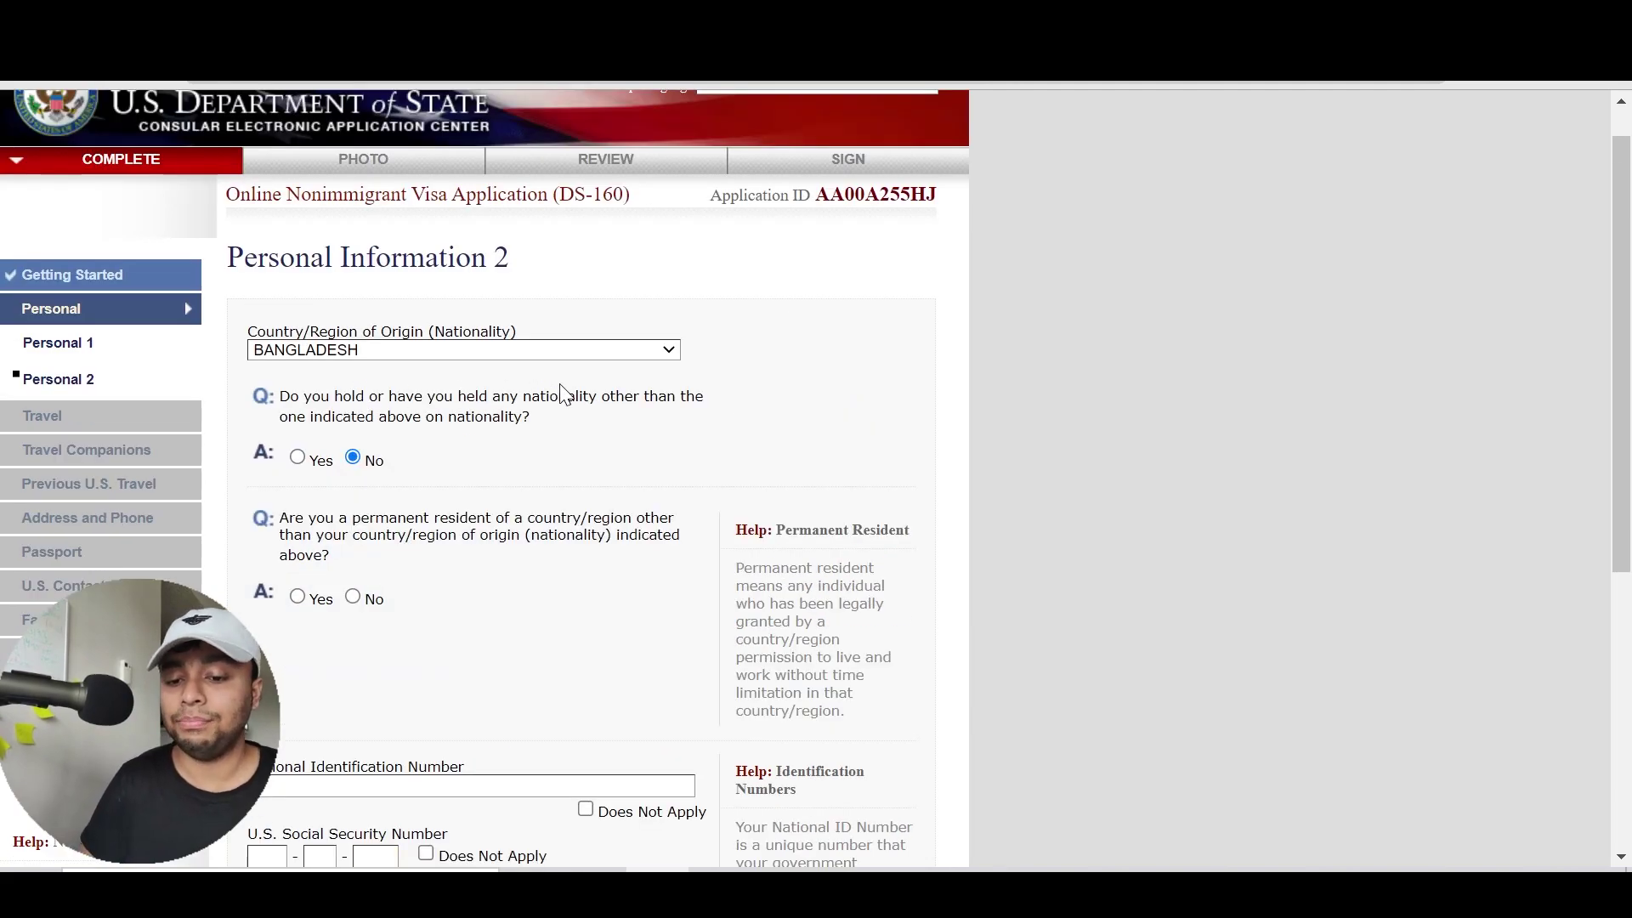
scroll(563, 393, down, 2)
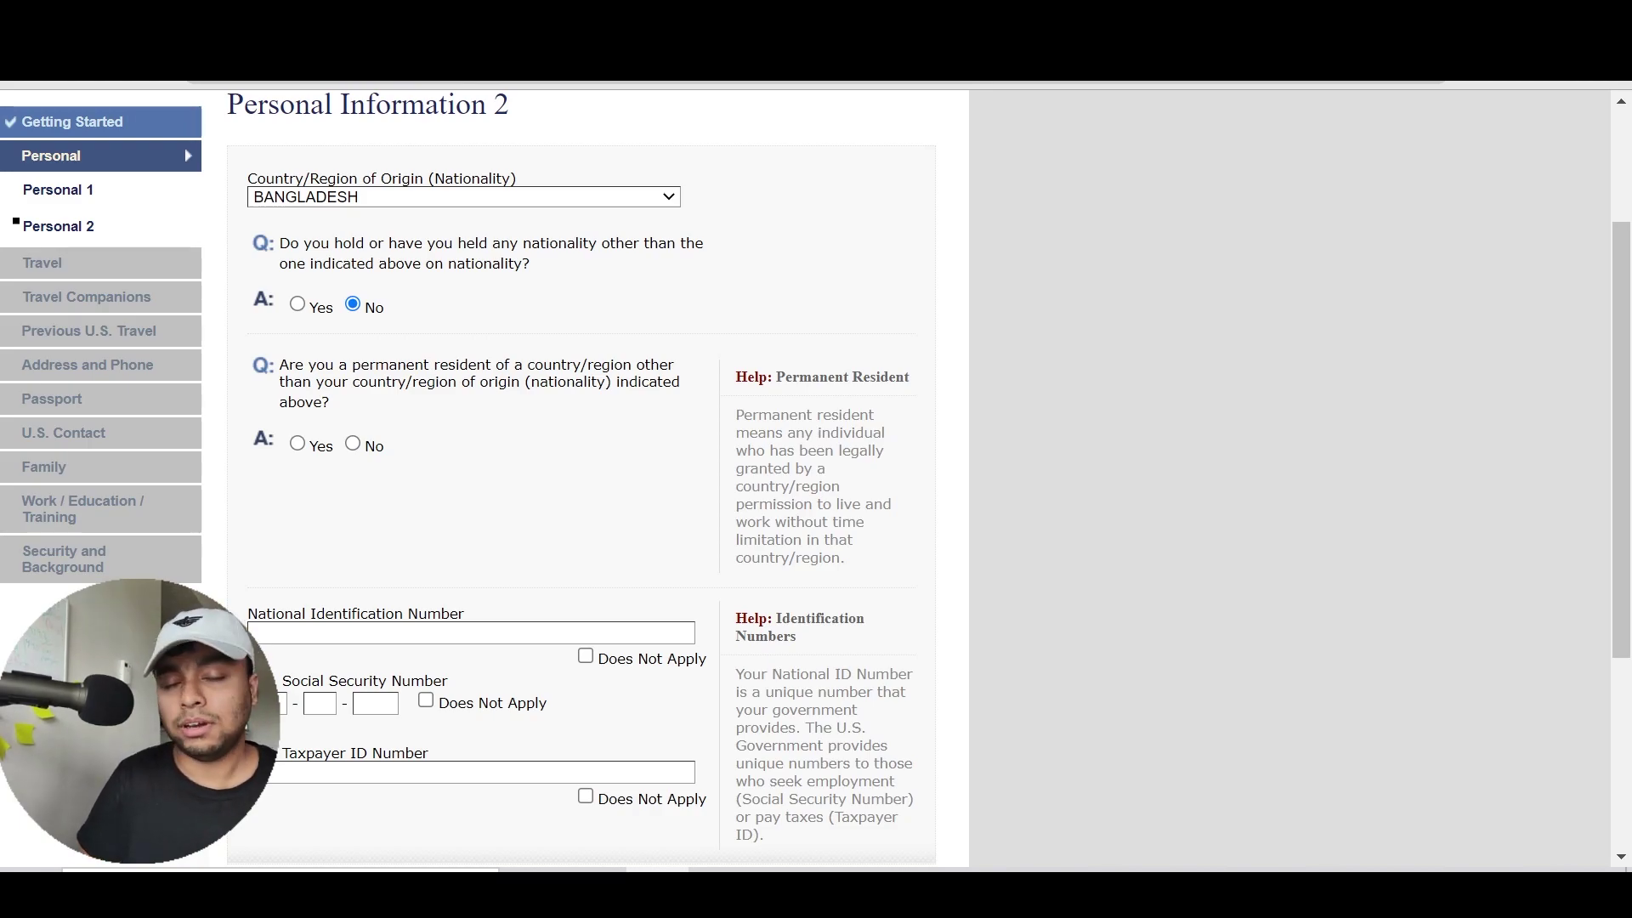
click(314, 448)
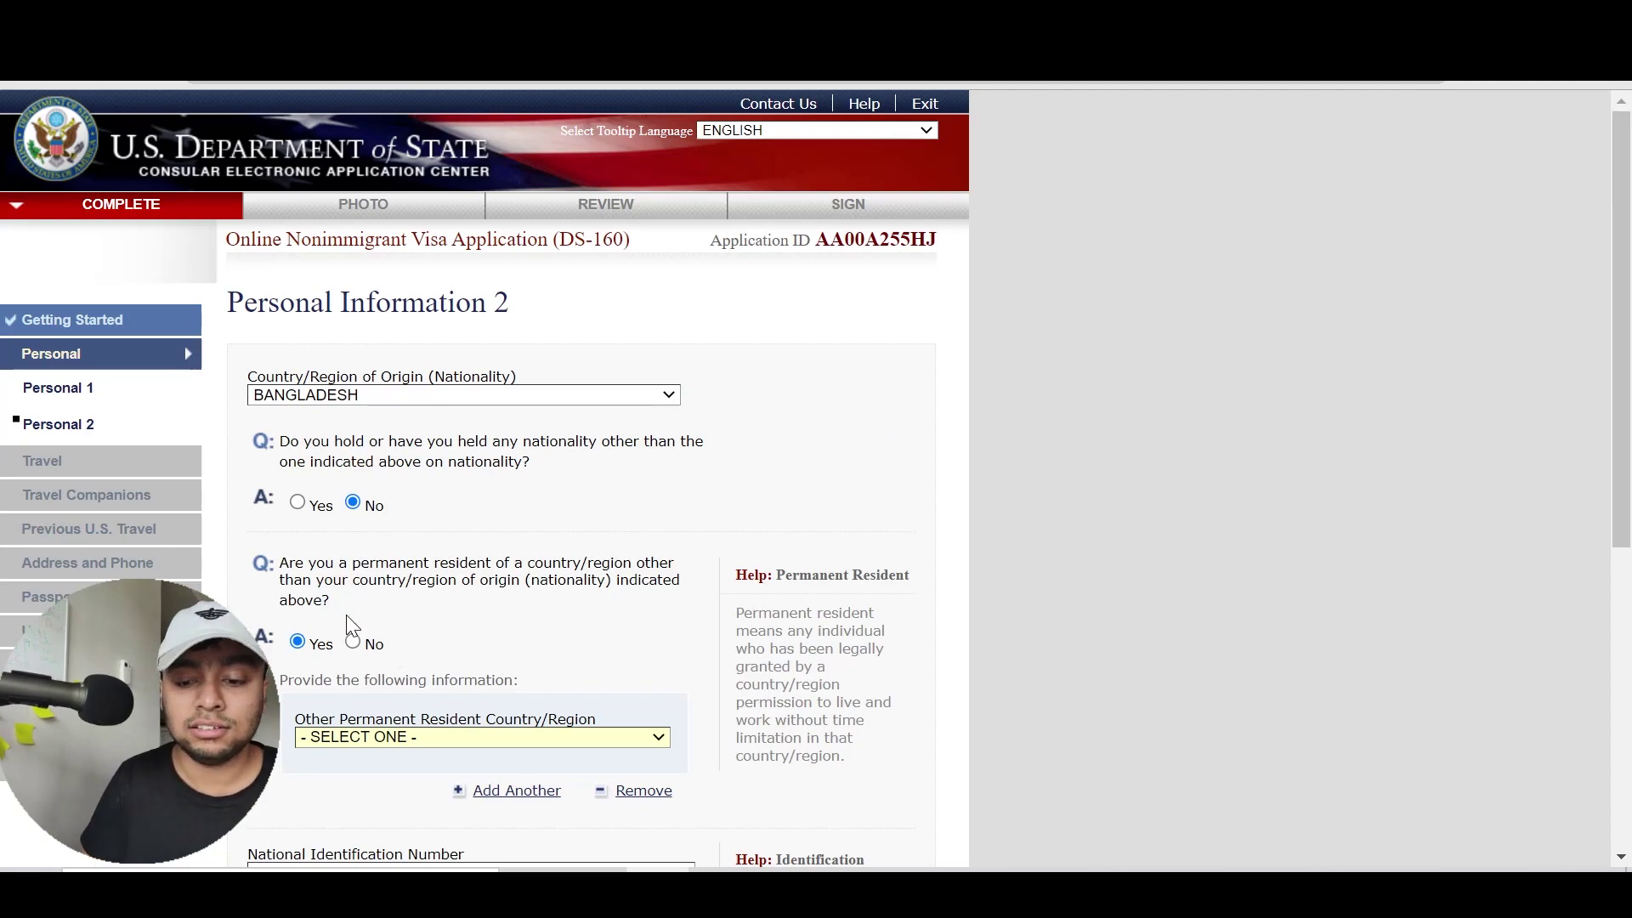
click(355, 642)
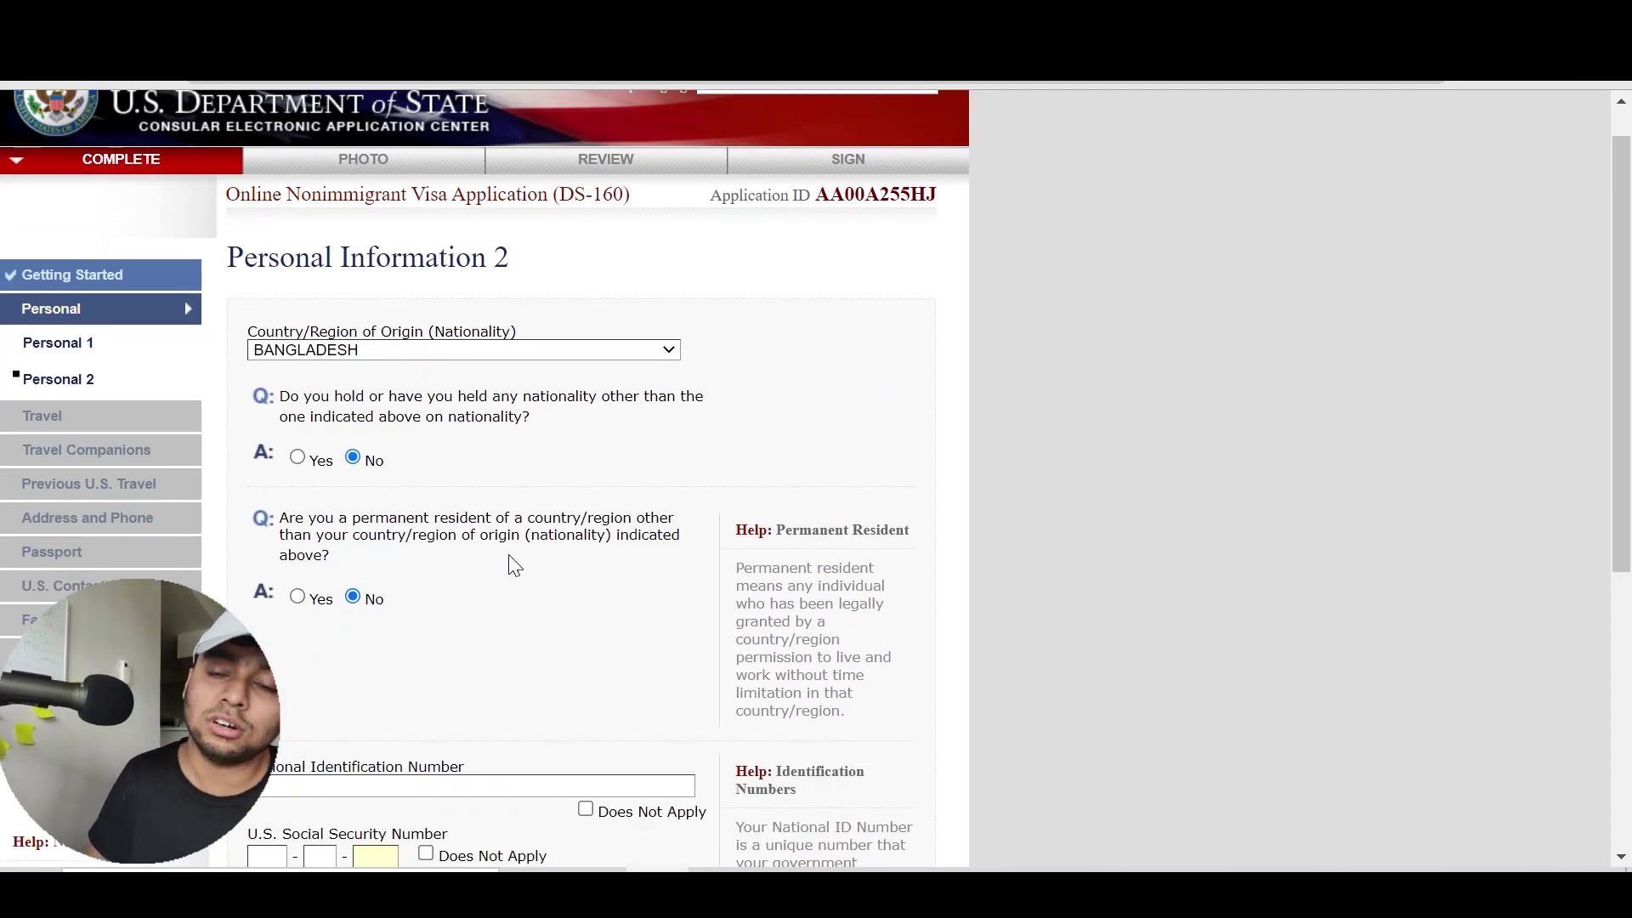
scroll(515, 565, down, 5)
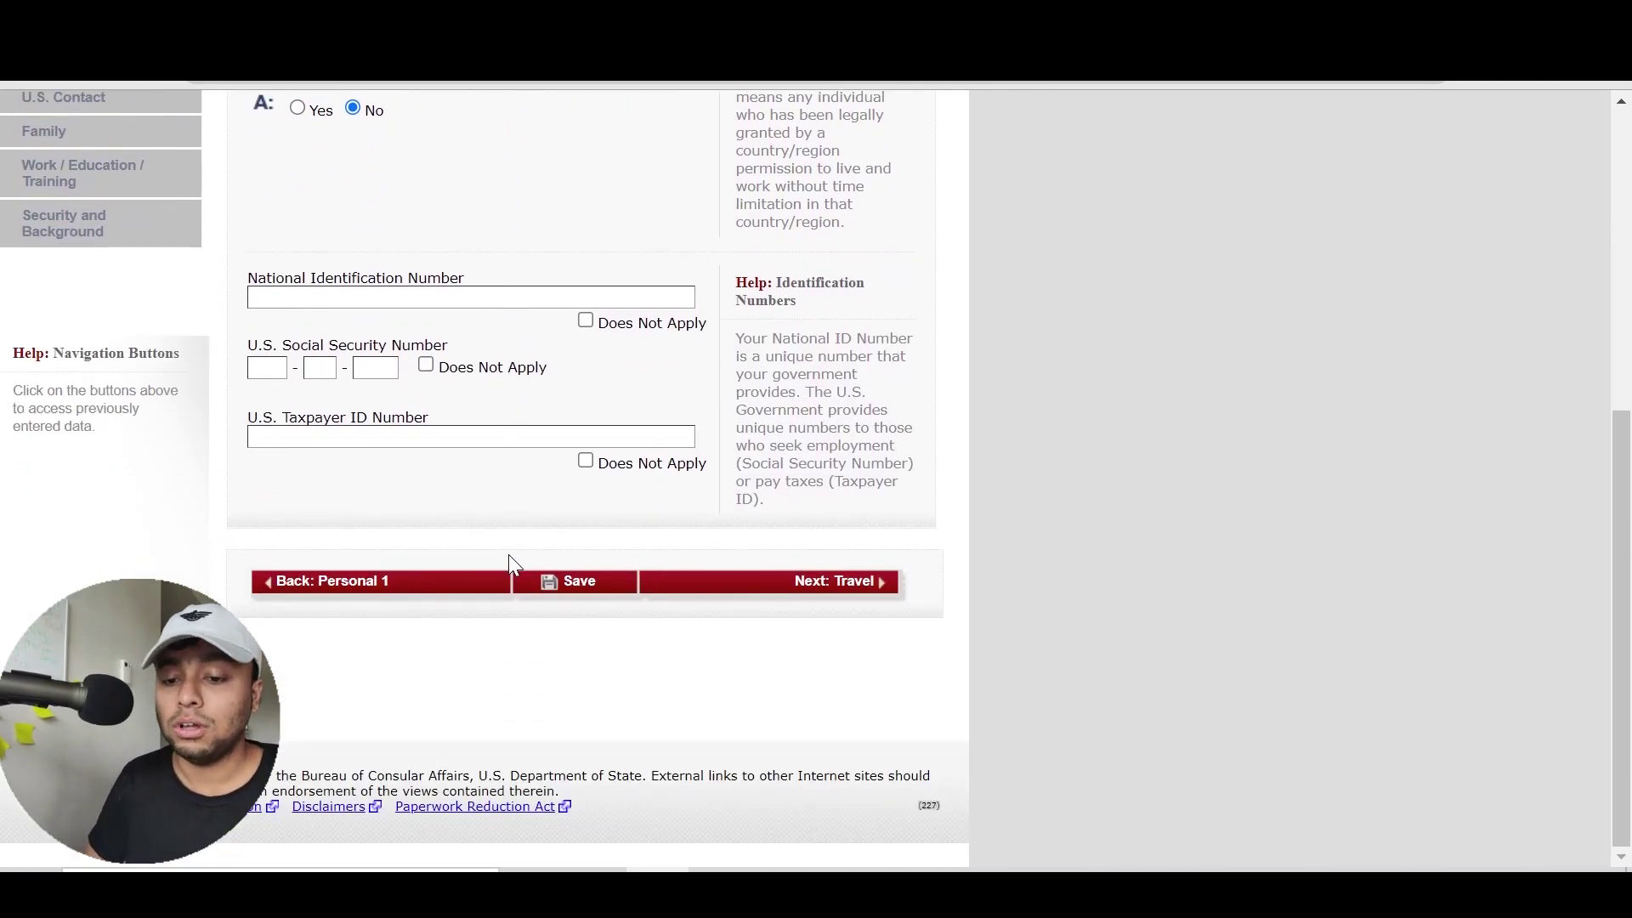
Mark National ID, U.S. Social Security and U.S. Taxpayer ID numbers as Does Not Apply
click(455, 298)
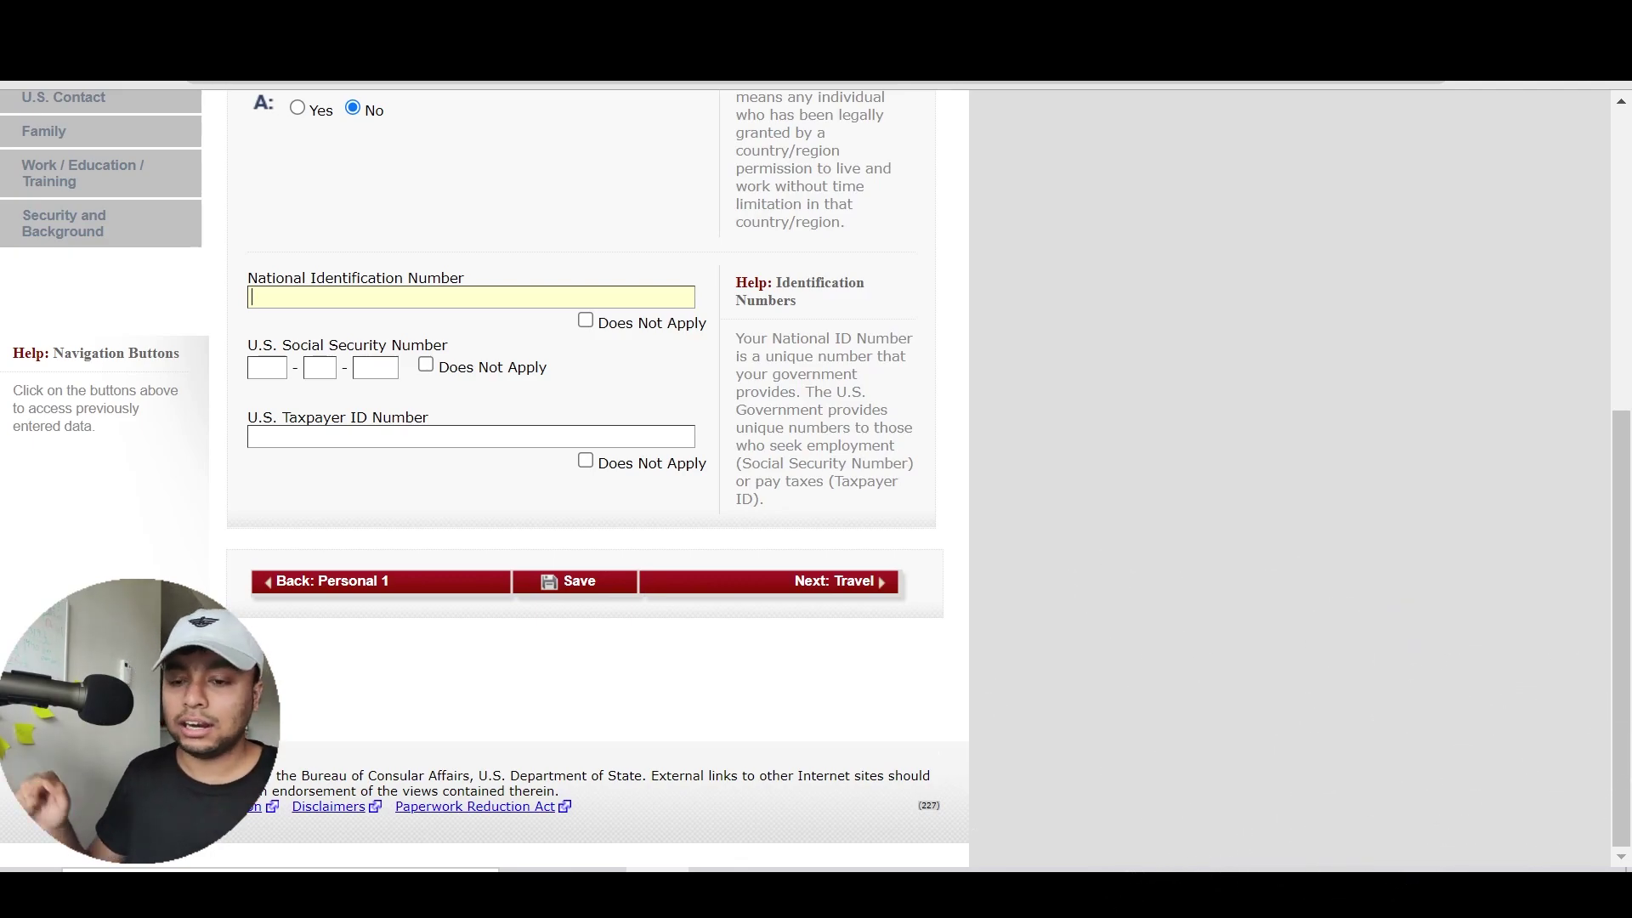
click(615, 323)
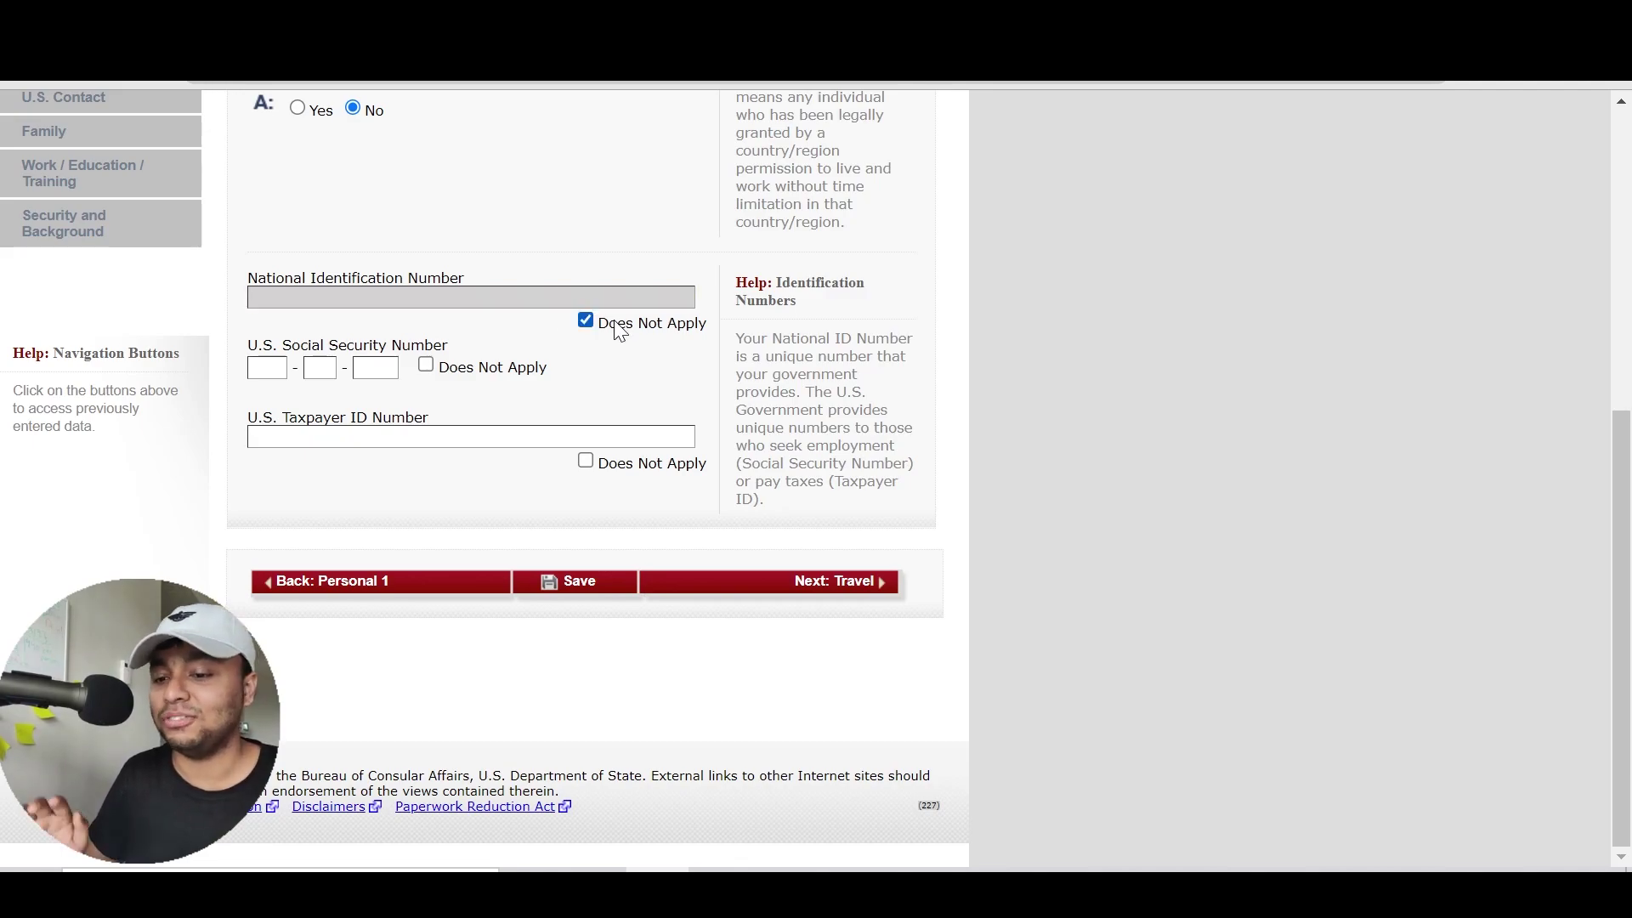
click(267, 368)
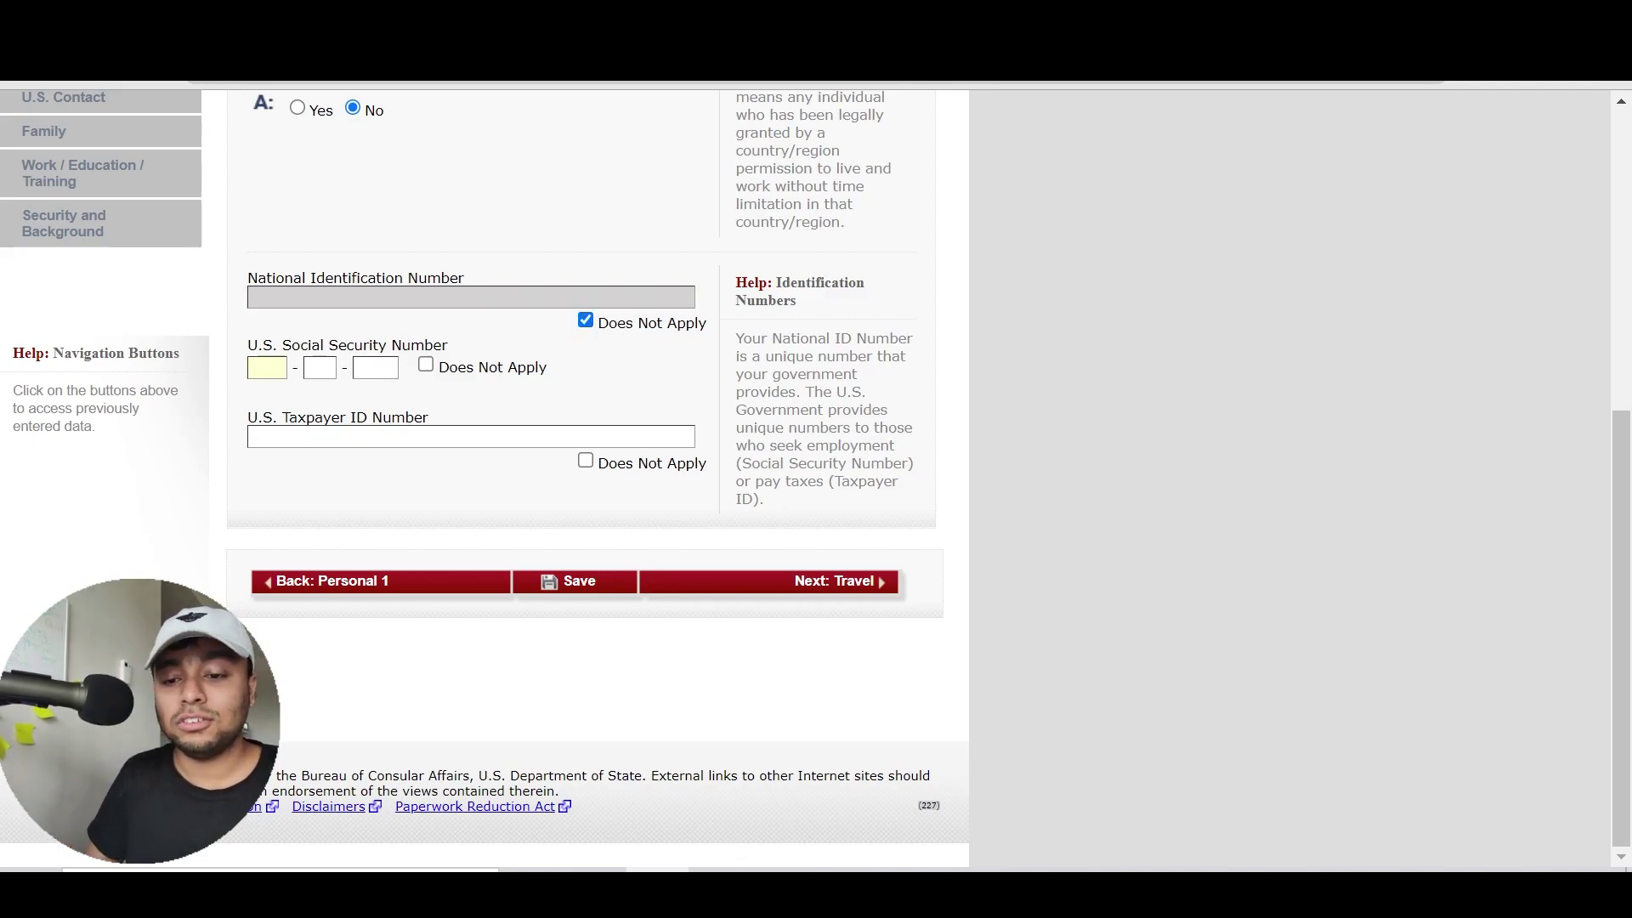
click(442, 373)
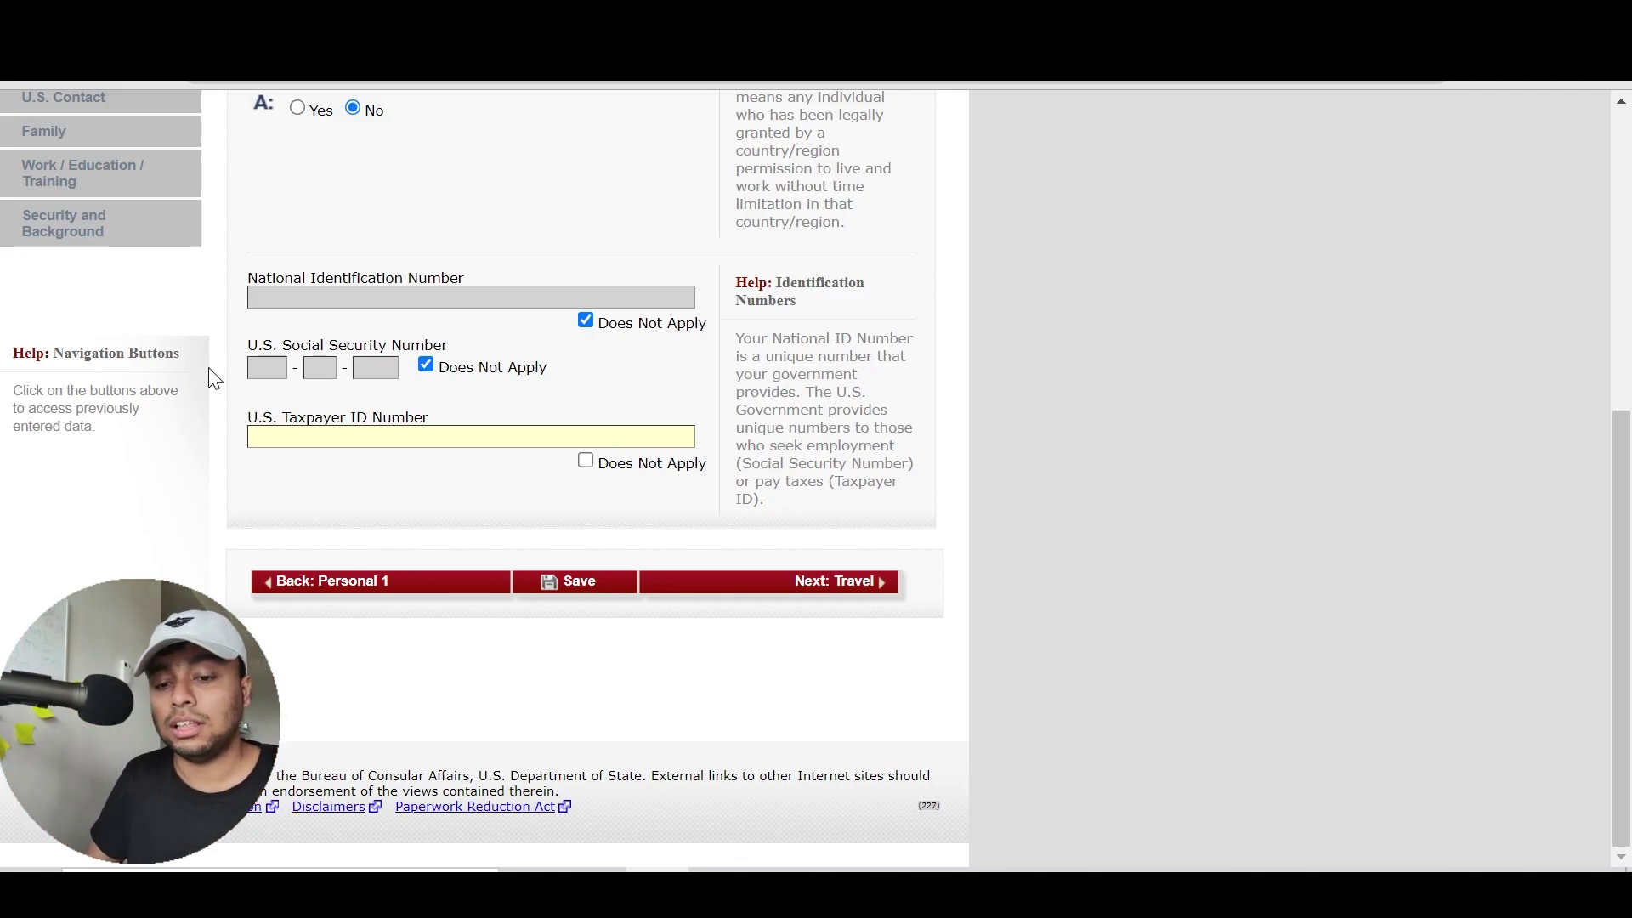
click(629, 466)
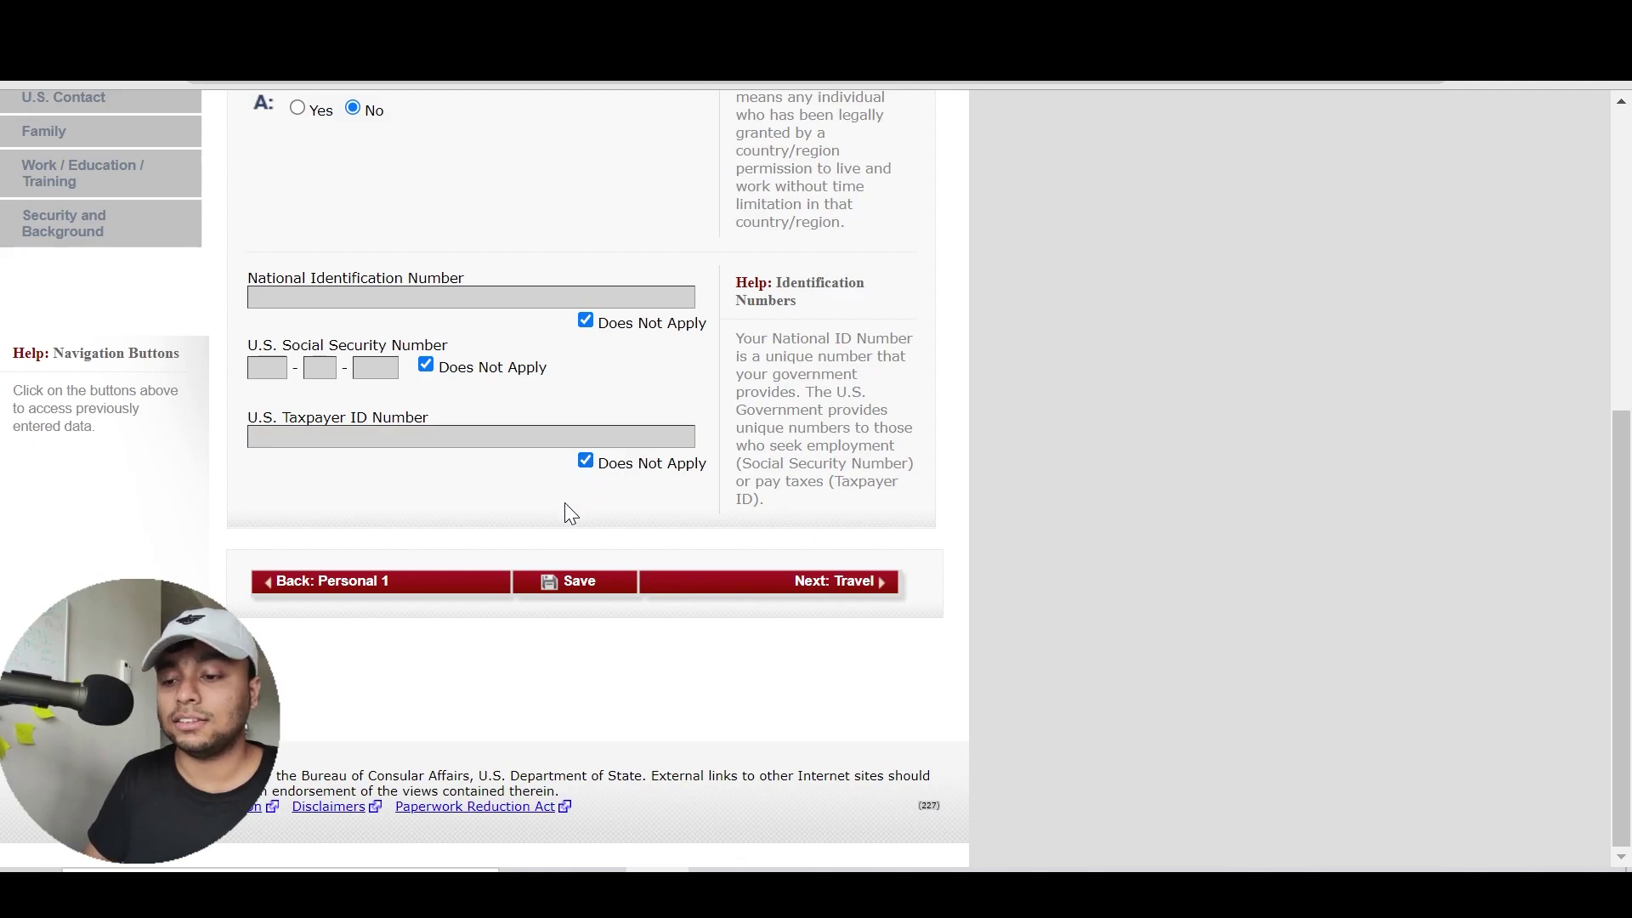
Continue to Travel Information and highlight ACADEMIC OR LANGUAGE STUDENT (F) as Purpose of Trip
click(788, 586)
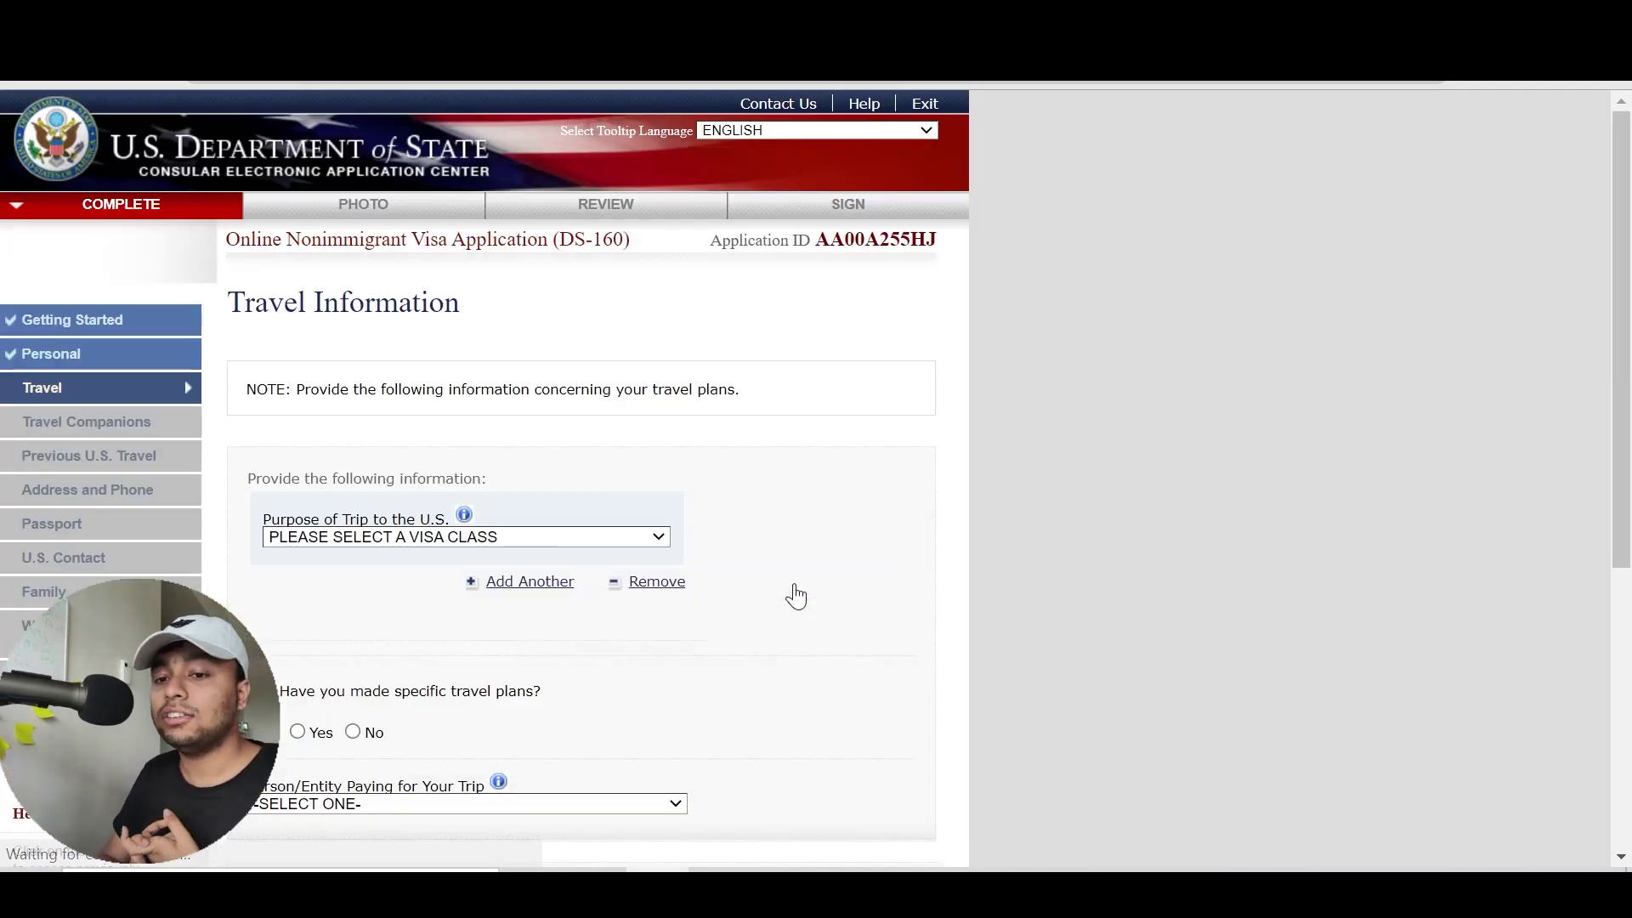
scroll(796, 595, down, 3)
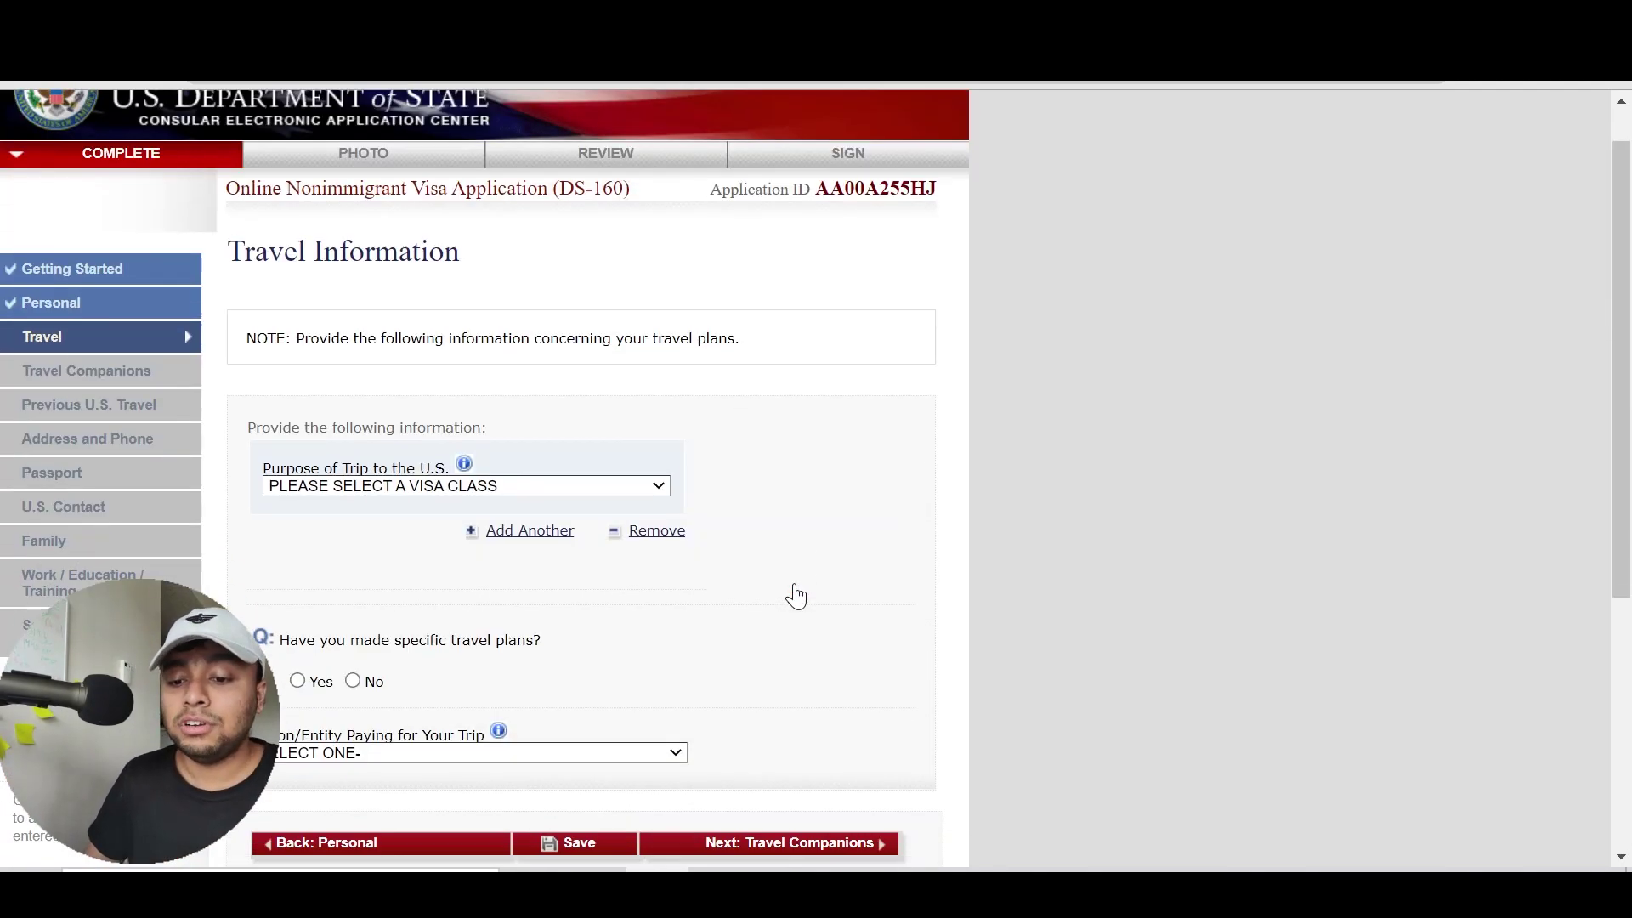
click(601, 385)
key(Down)
key(Down)
key(Down)
key(Down)
key(Down)
key(Down)
key(Down)
key(Down)
key(Down)
key(Down)
key(Down)
key(Down)
key(Down)
key(Down)
key(Down)
key(Down)
key(Down)
key(Down)
key(Down)
key(Down)
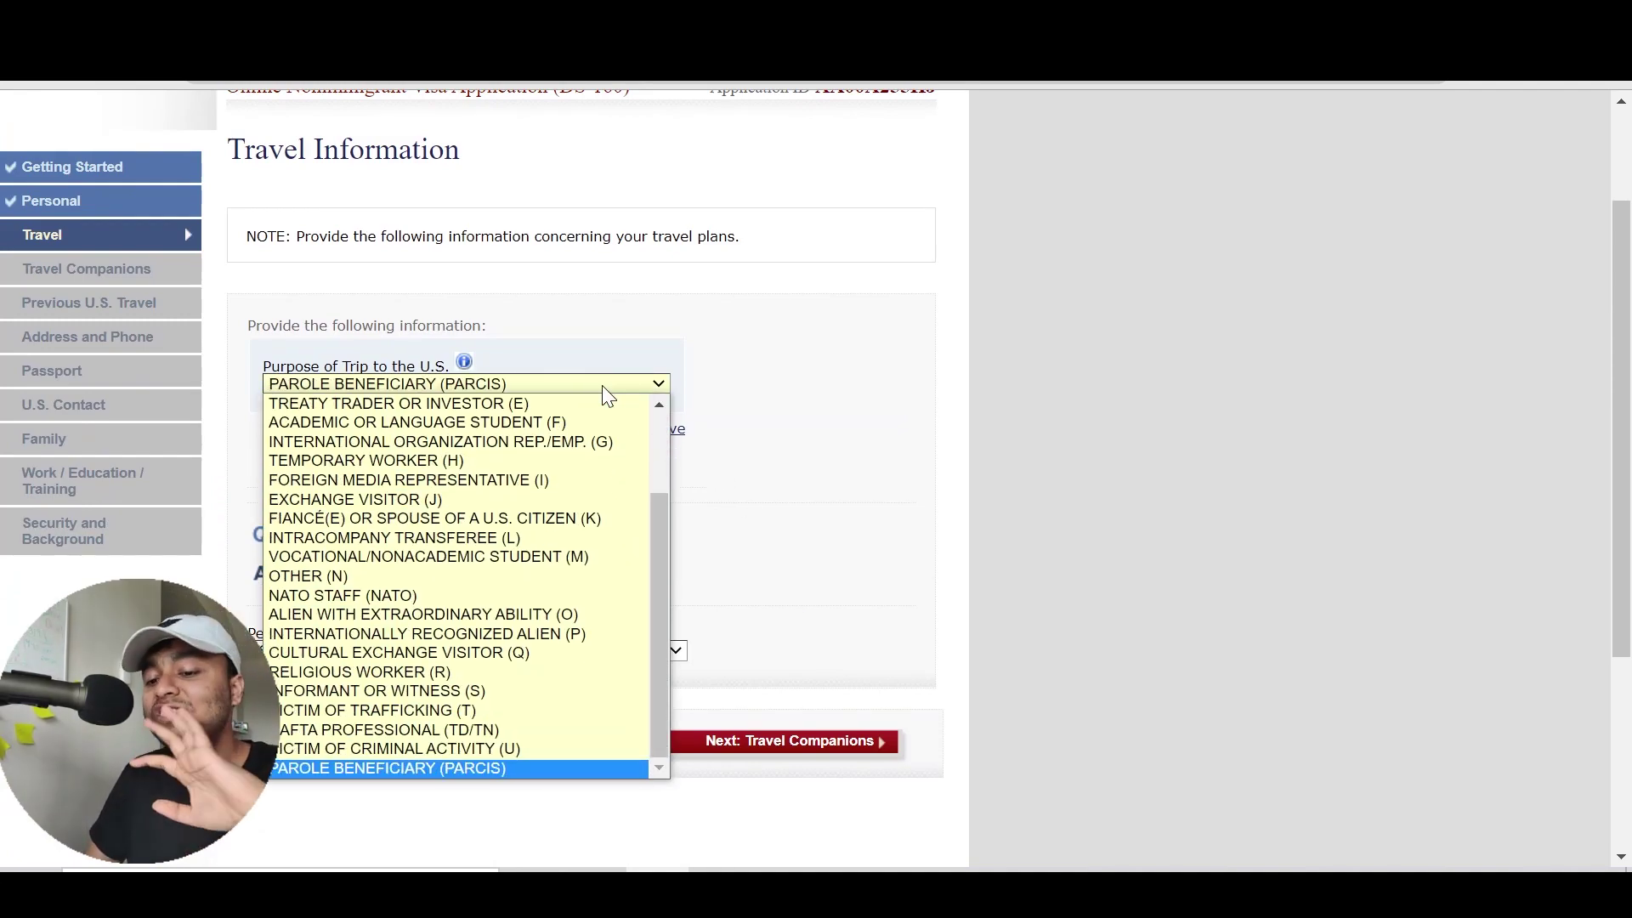
key(Up)
key(Up)
key(Up)
key(Up)
key(Up)
key(Up)
key(Up)
key(Up)
key(Up)
key(Up)
key(Up)
key(Up)
key(Up)
key(Up)
key(Up)
key(Up)
key(Up)
key(Up)
key(Up)
key(Up)
key(Down)
key(Down)
key(Down)
key(Down)
key(Down)
key(Down)
key(Down)
key(Down)
key(Down)
key(Down)
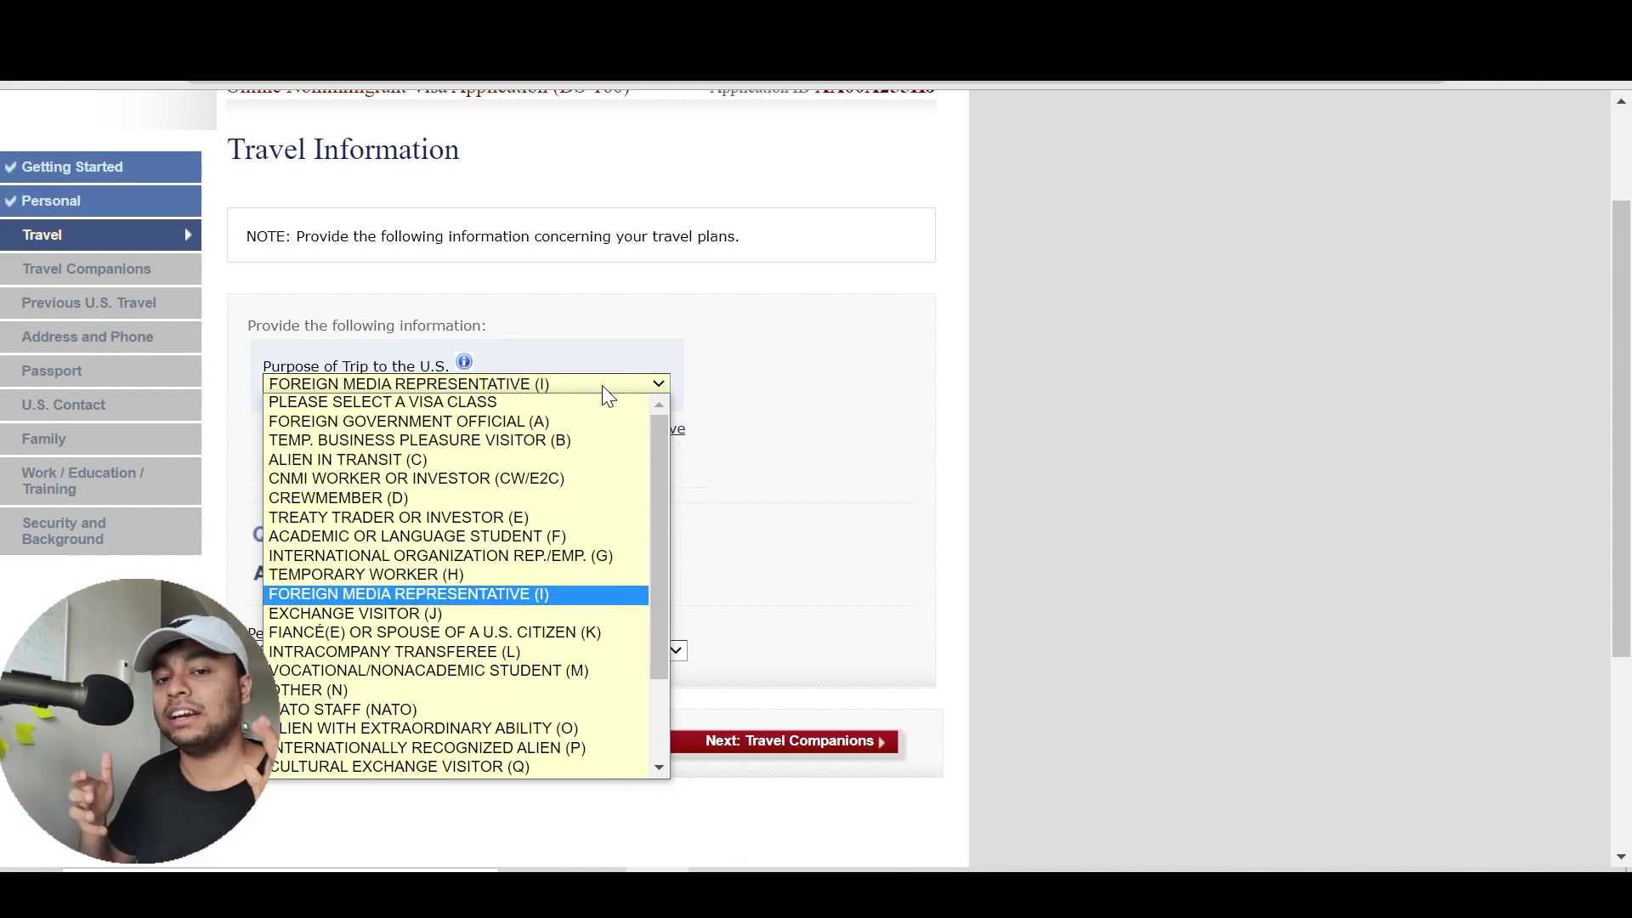
key(Down)
key(Down)
key(Down)
key(Down)
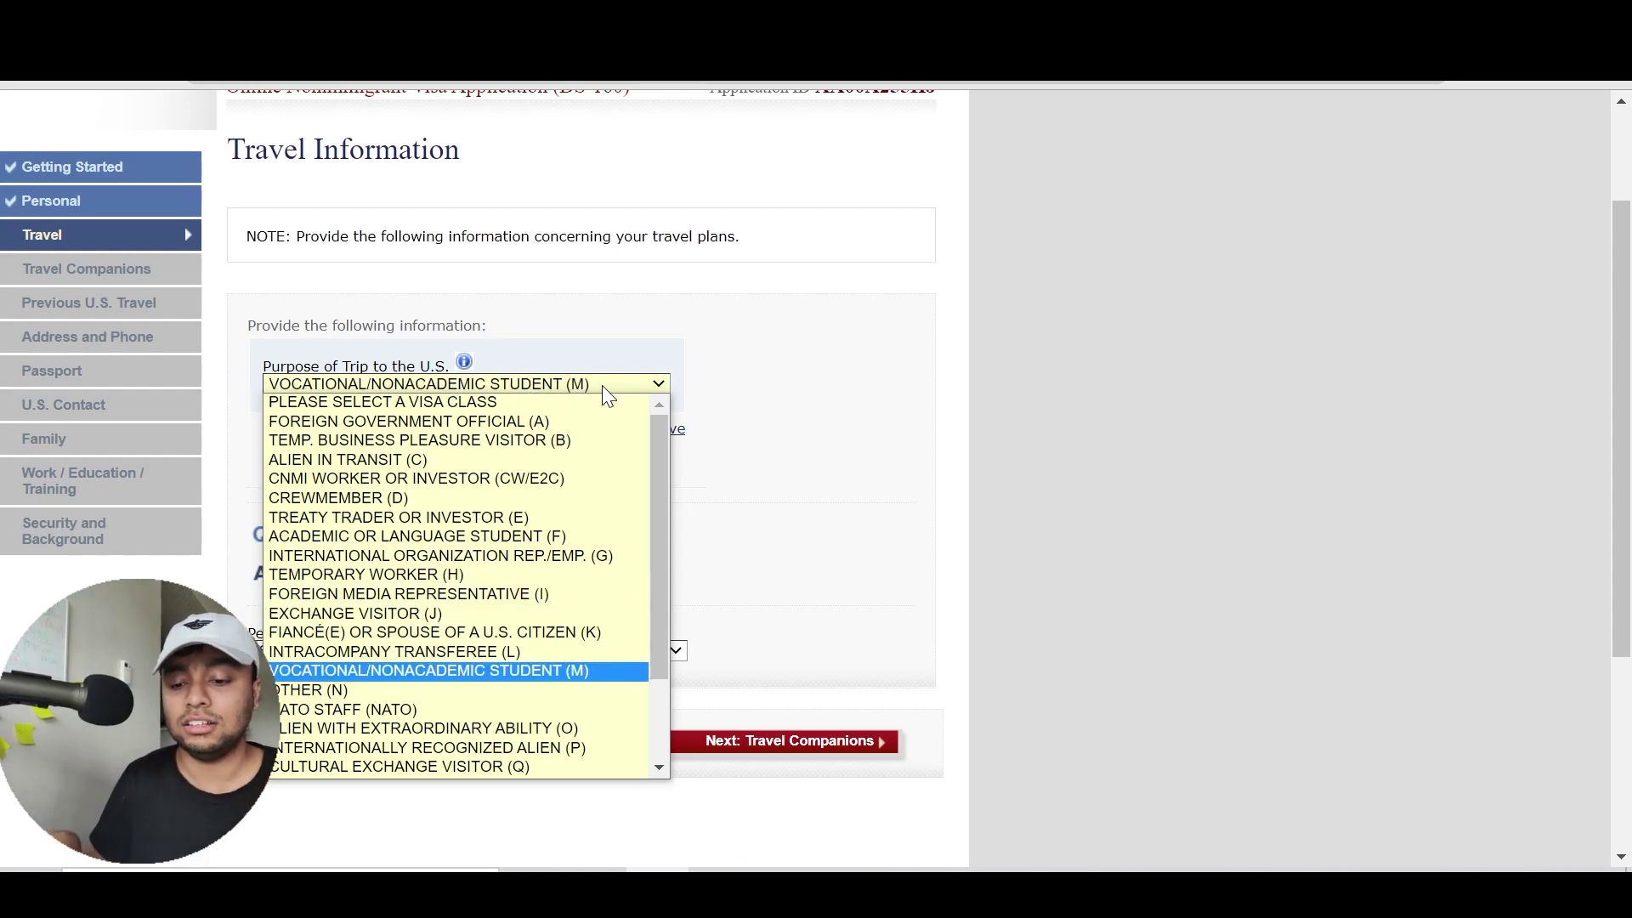
key(Up)
key(Up)
key(Up)
key(Up)
key(Up)
key(Up)
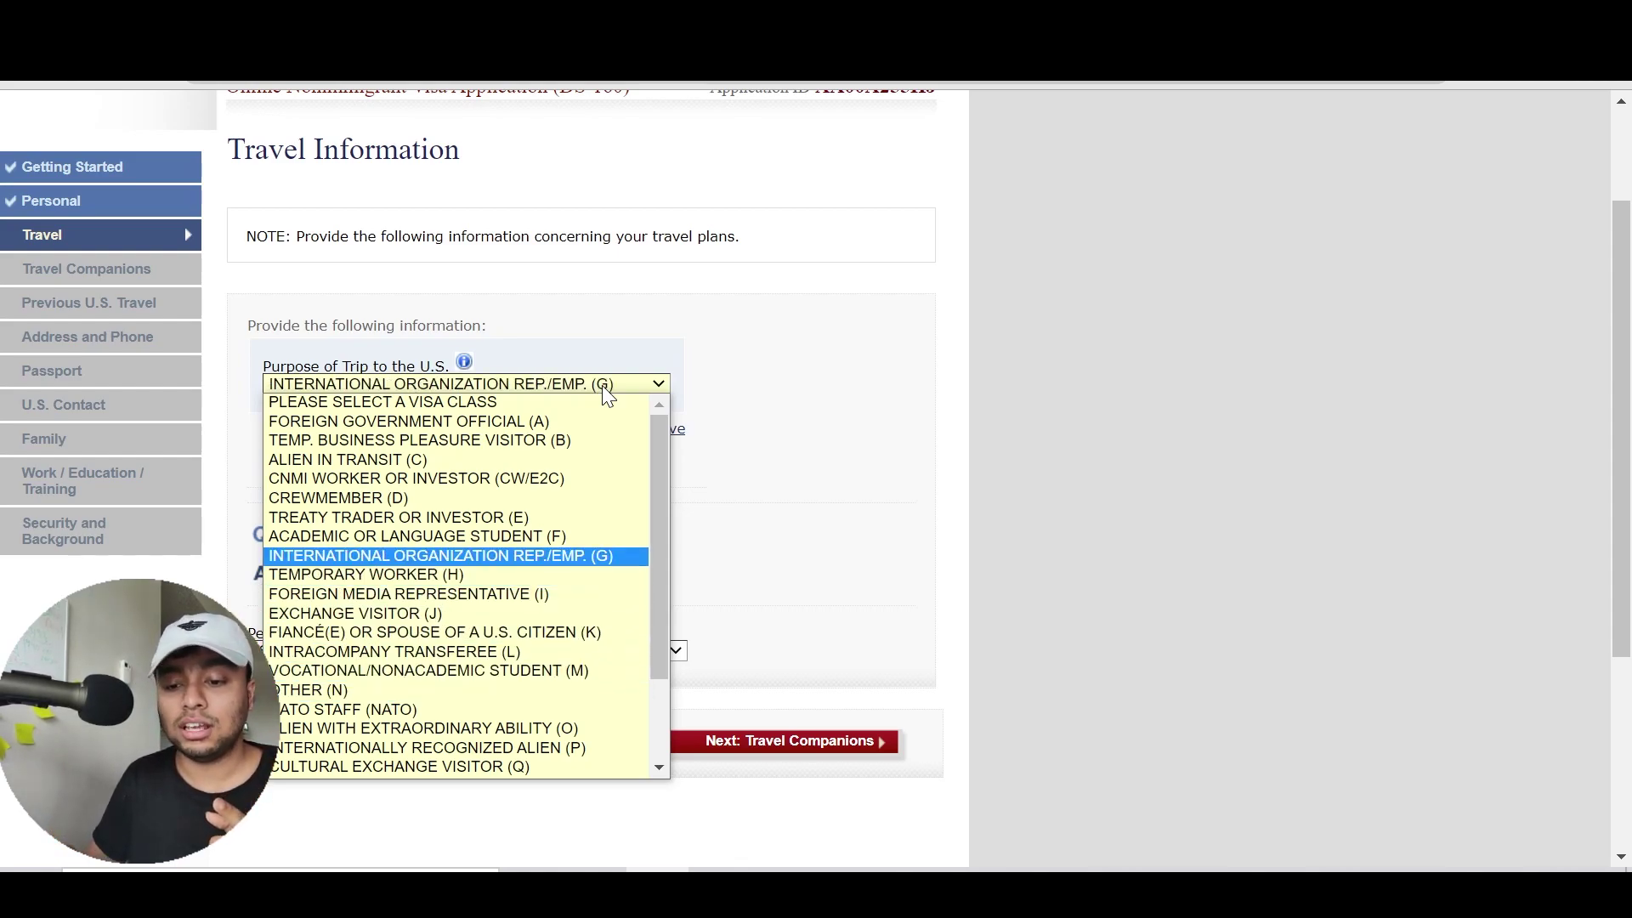
key(Down)
key(Down)
key(Down)
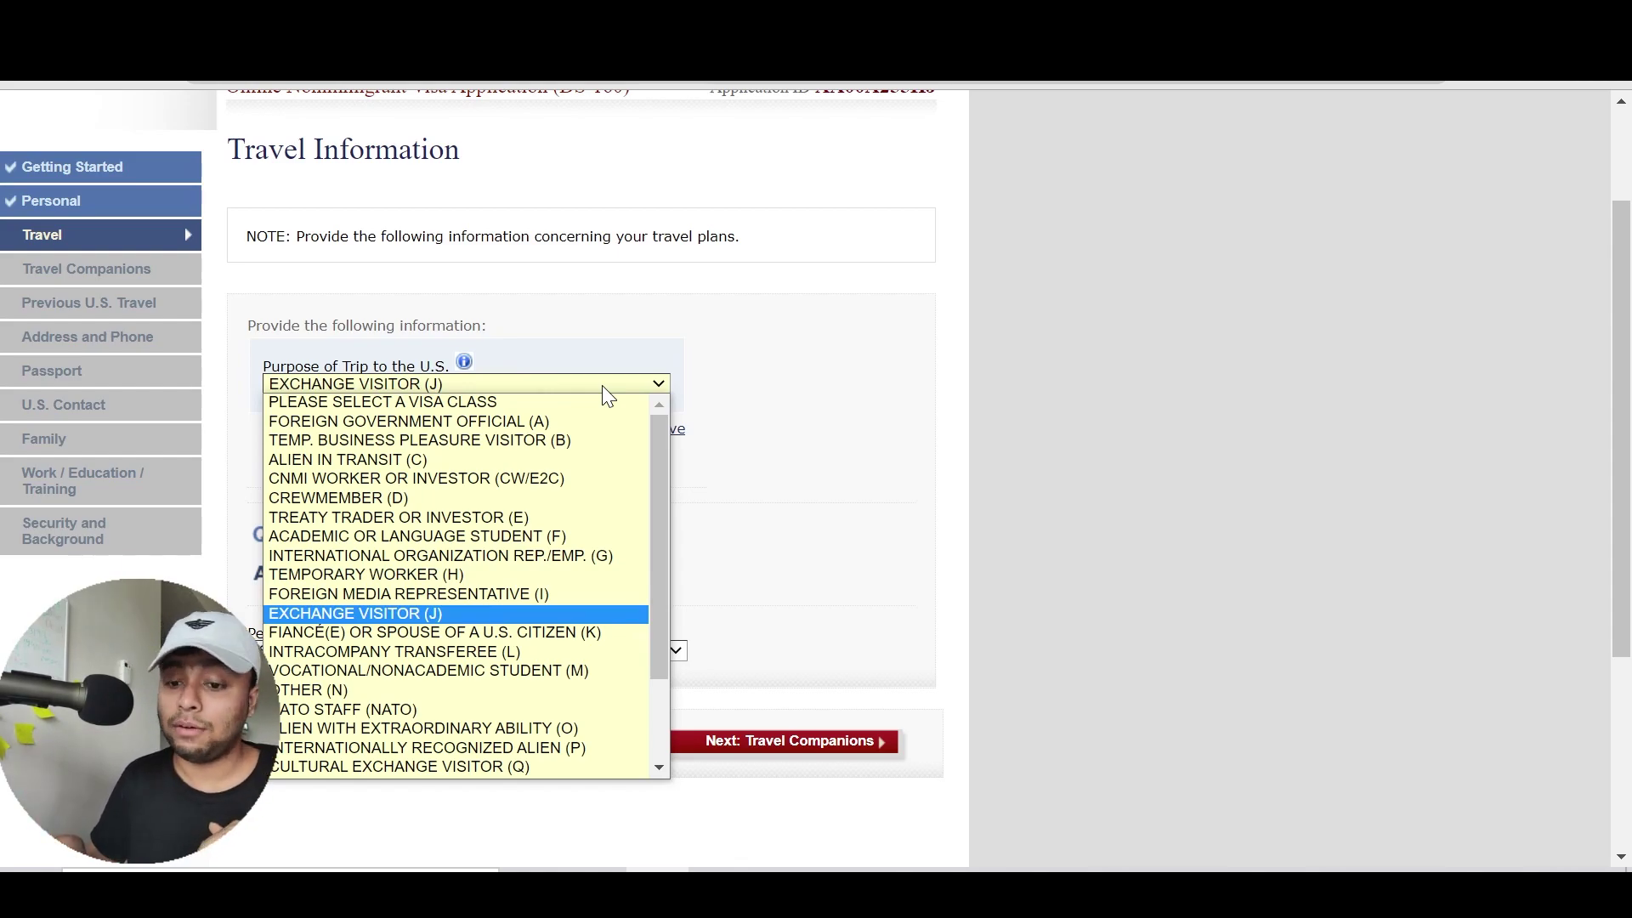
key(Down)
key(Down)
key(Down)
key(Down)
key(Down)
key(Down)
key(Down)
key(Down)
key(Down)
key(Down)
key(Down)
key(Down)
key(Down)
key(Down)
key(Up)
key(Up)
key(Up)
key(Up)
key(Up)
key(Up)
key(Up)
key(Up)
key(Up)
key(Up)
key(Up)
key(Up)
key(Up)
key(Up)
key(Up)
key(Up)
key(Up)
key(Up)
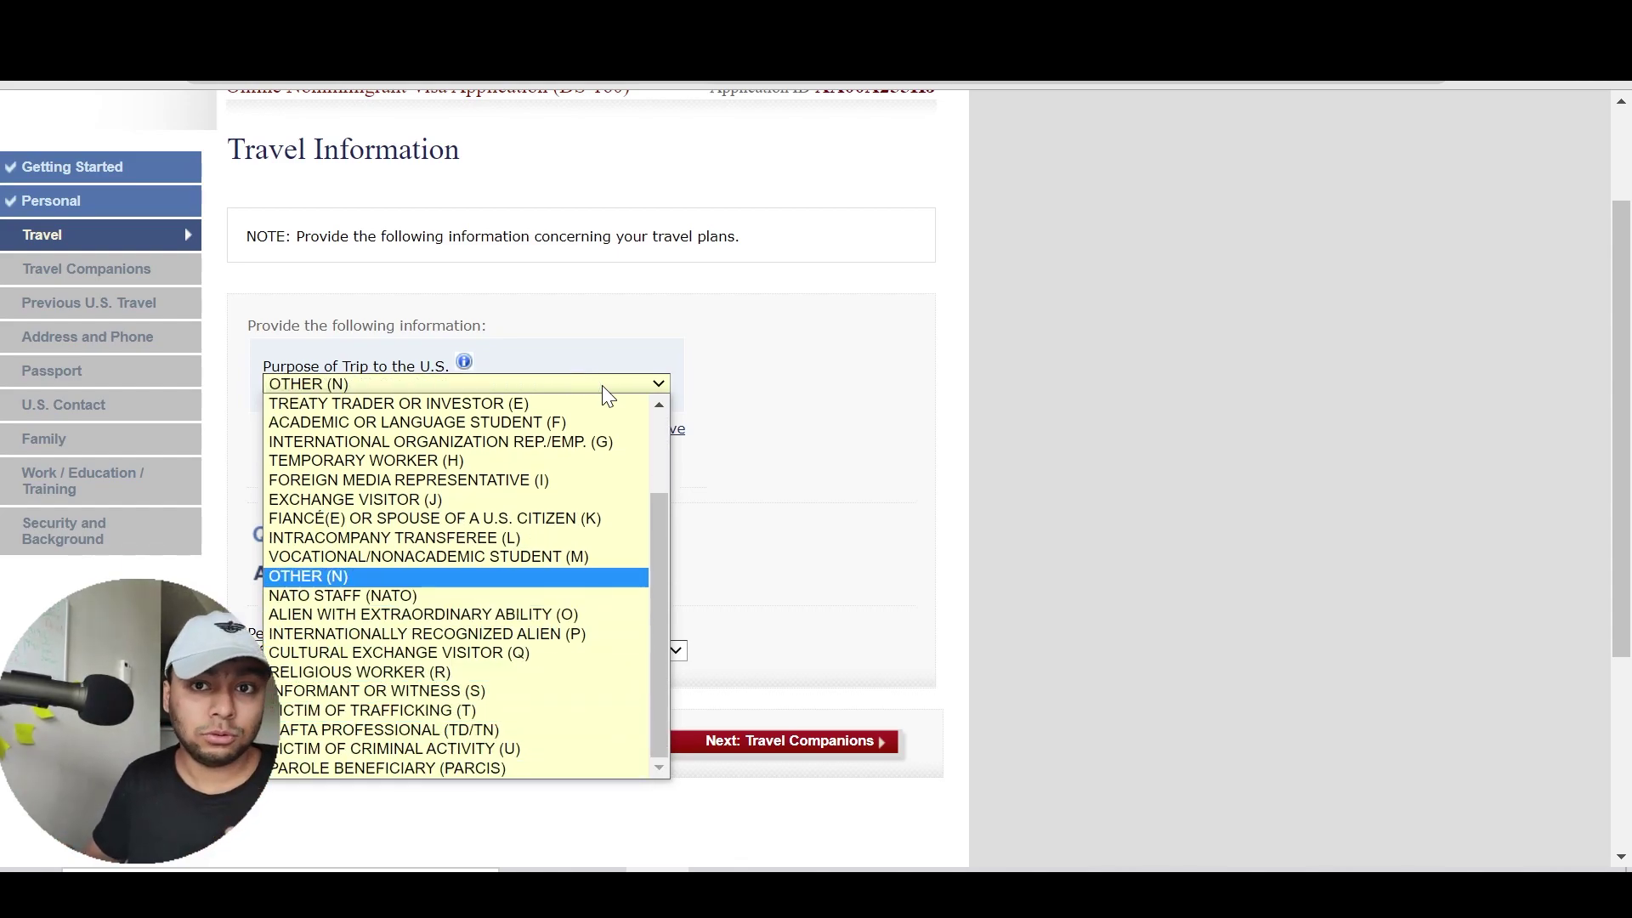
key(Up)
key(Up)
key(Up)
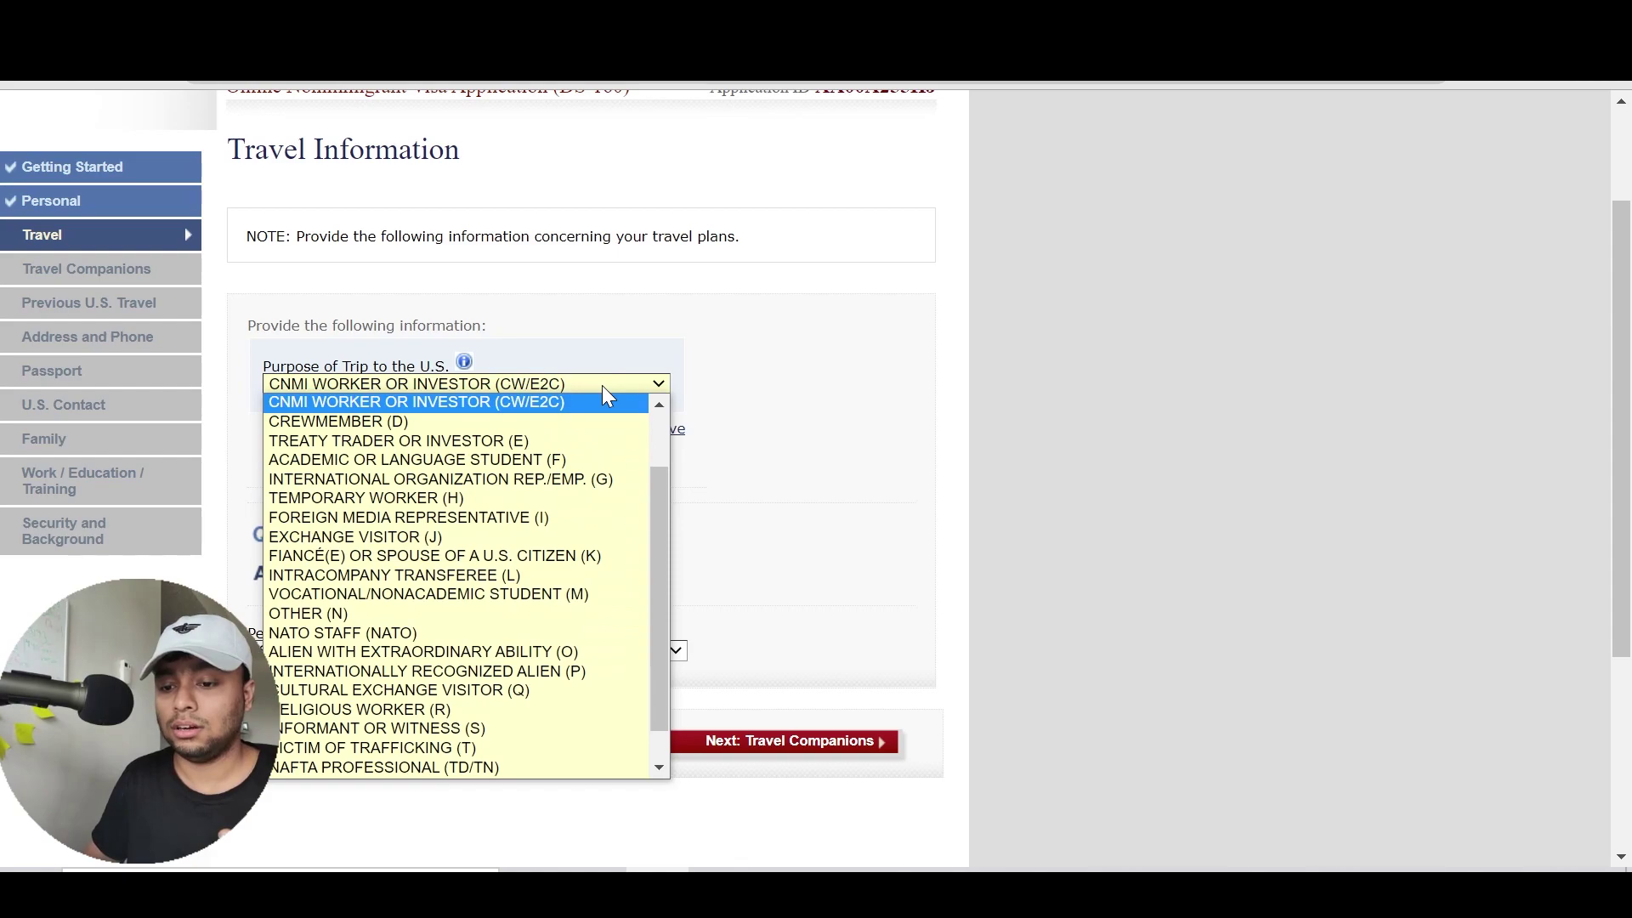
key(Down)
key(Down)
key(Down)
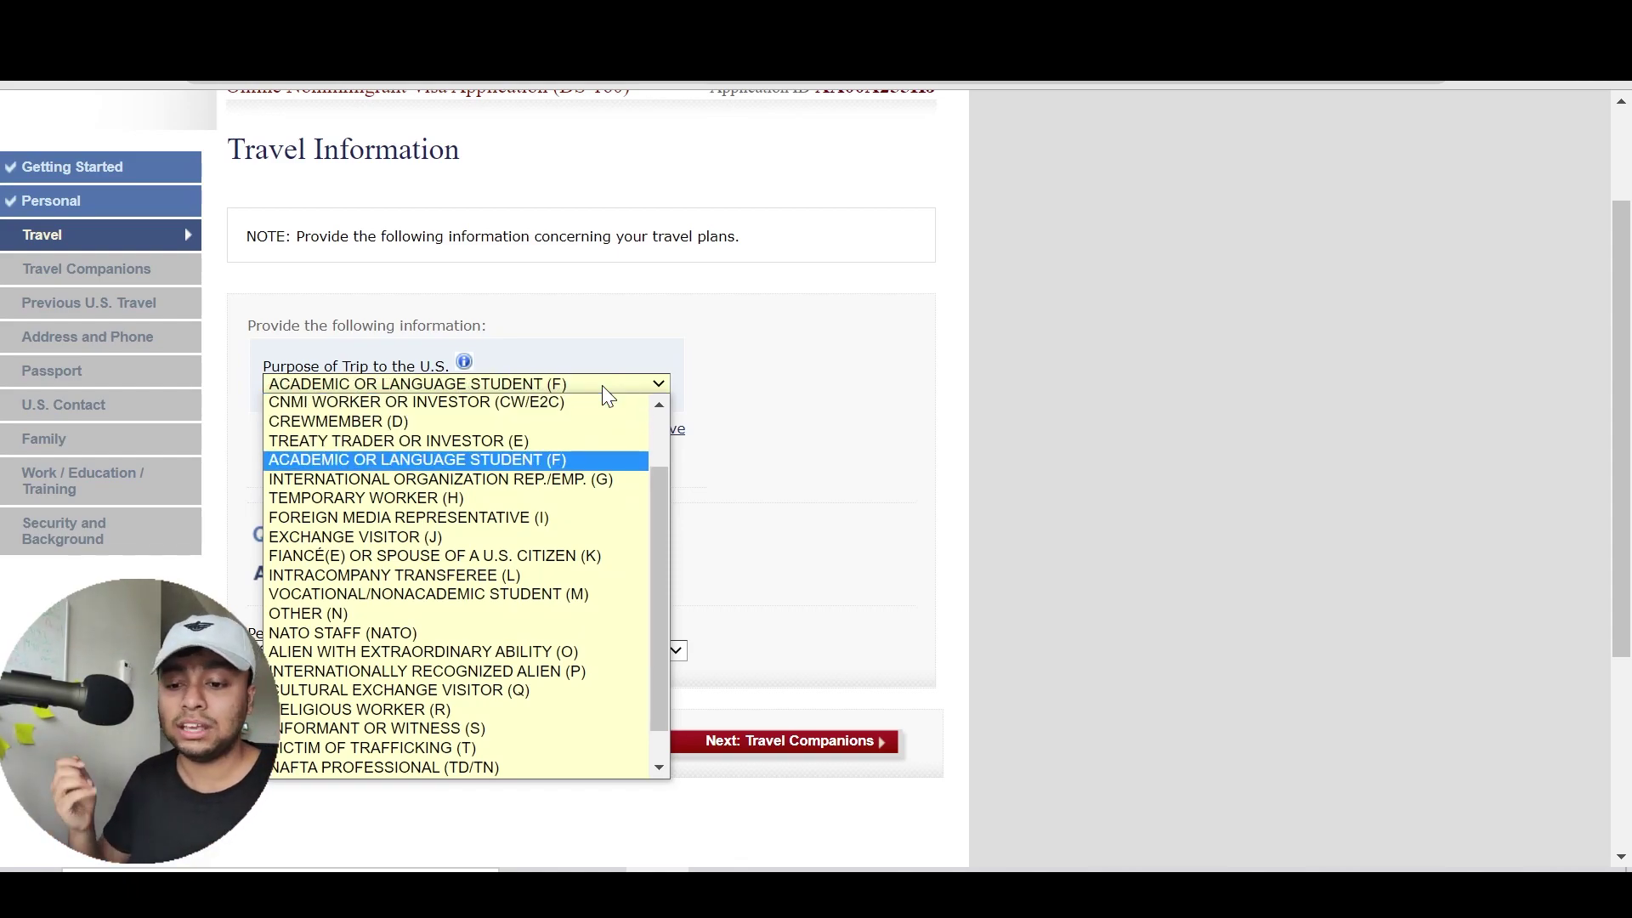
Confirm ACADEMIC OR LANGUAGE STUDENT (F) as purpose and choose STUDENT (F1) under Specify
click(530, 462)
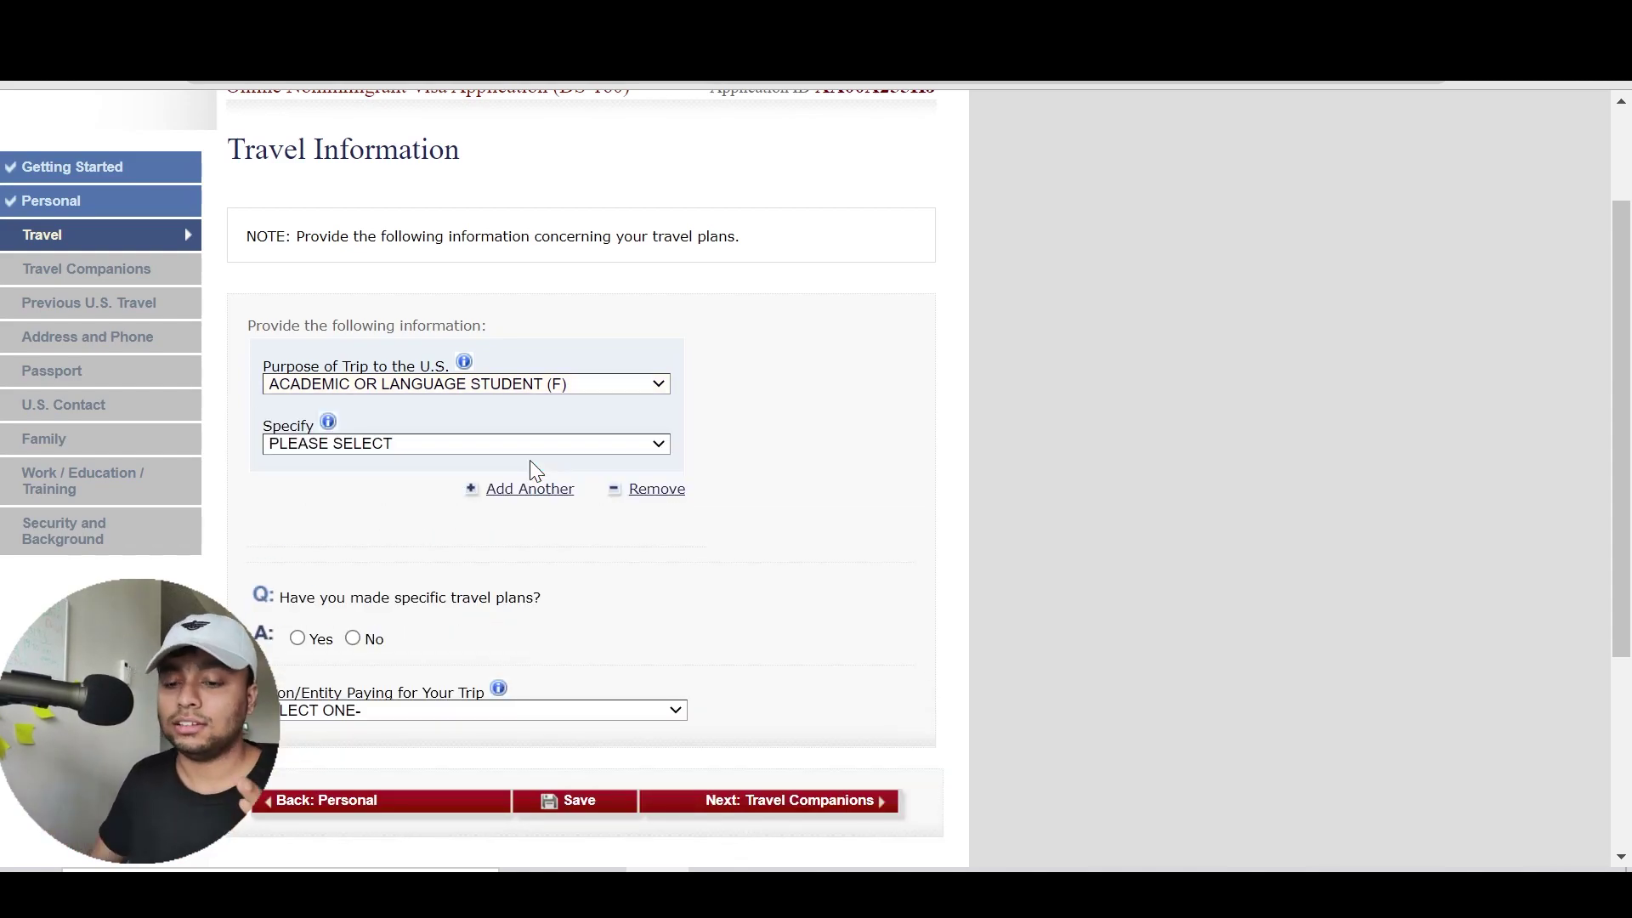
click(446, 440)
key(Down)
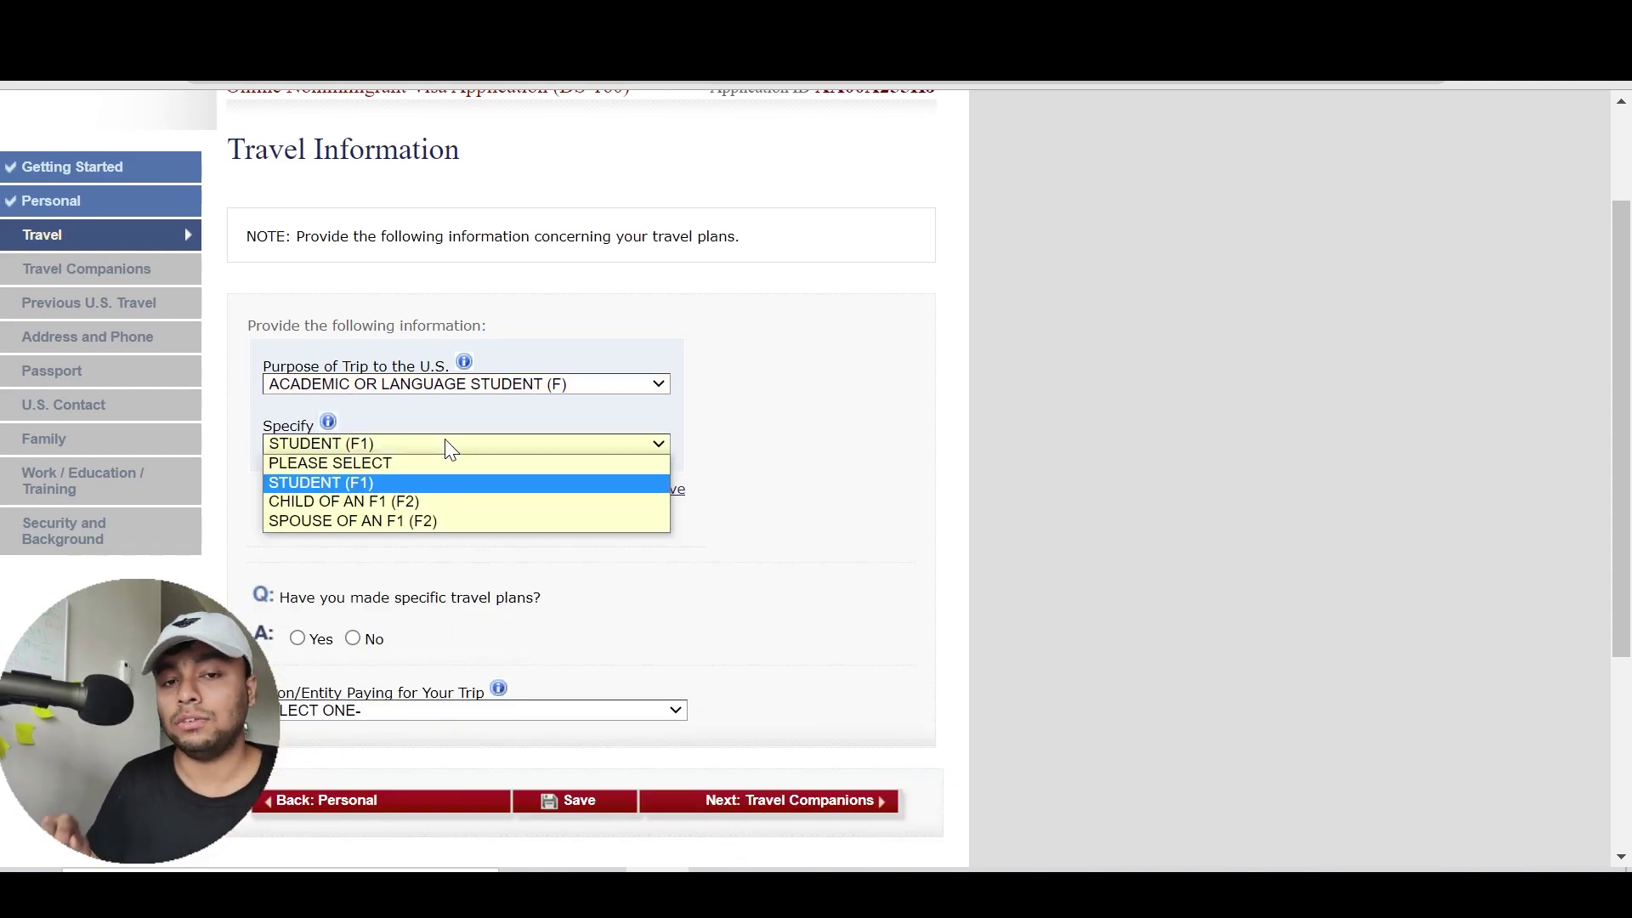
key(Down)
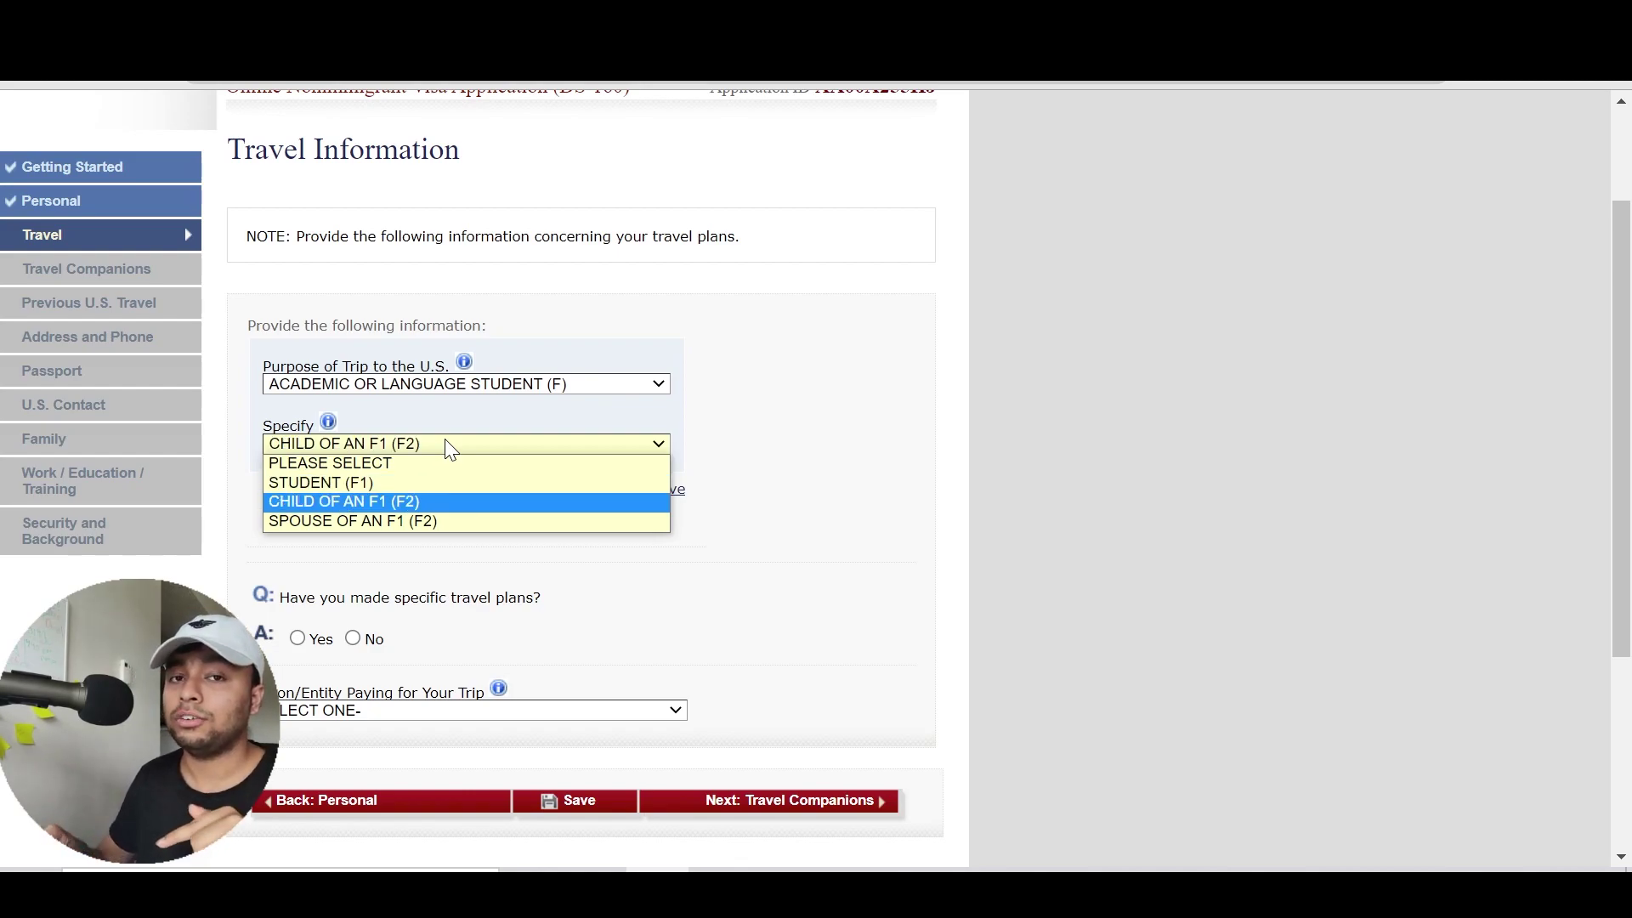
key(Down)
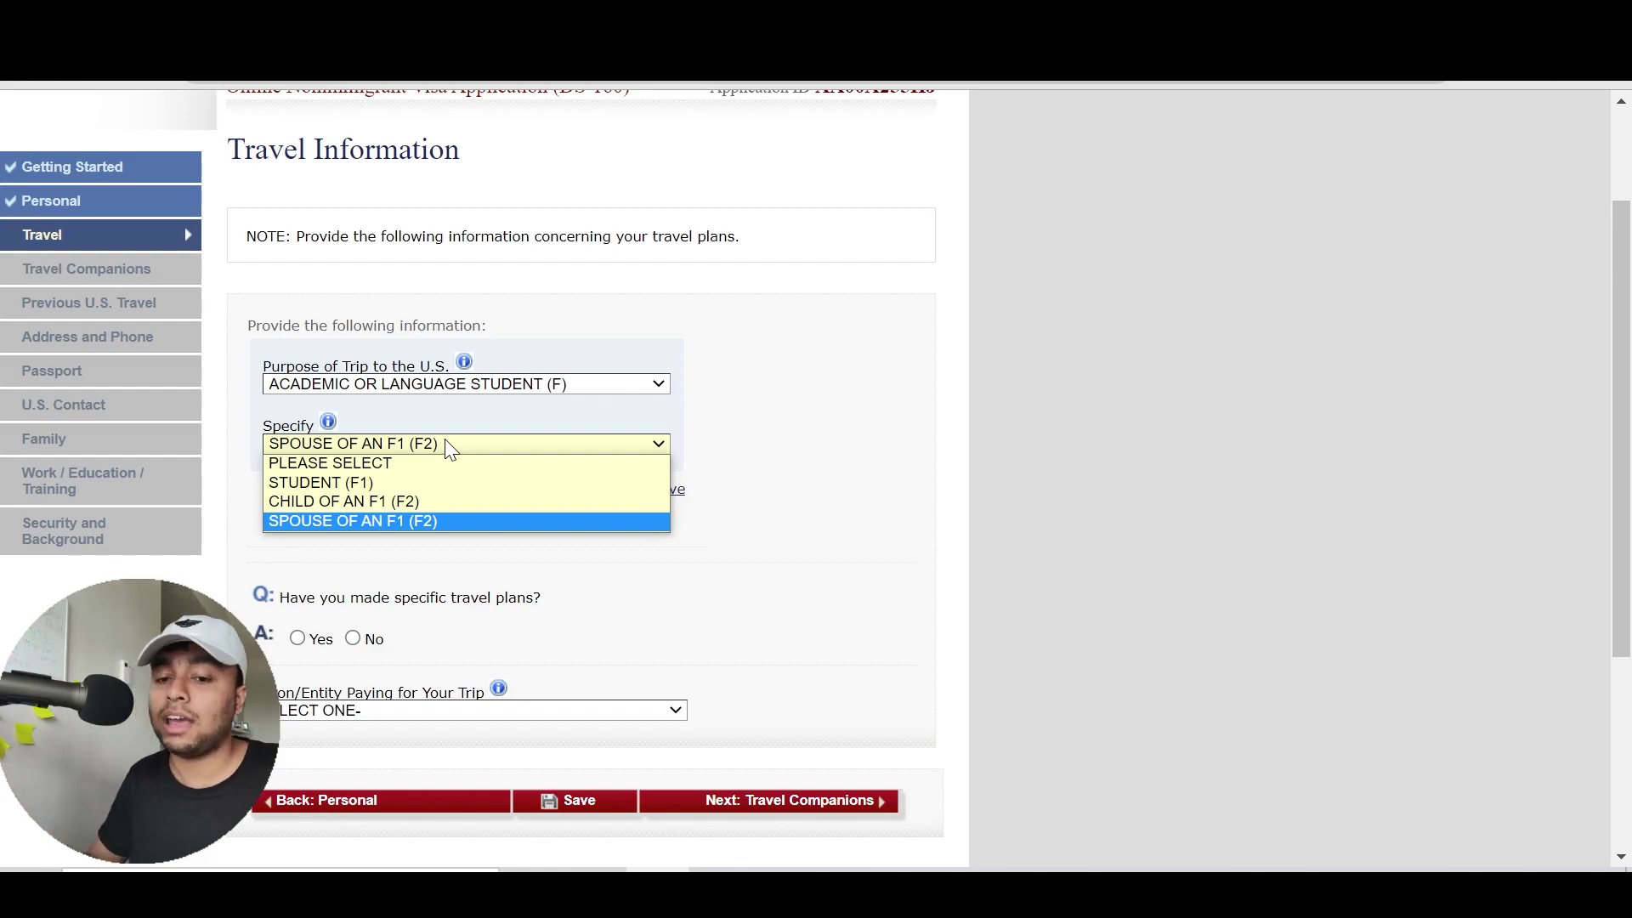
key(Up)
key(Up)
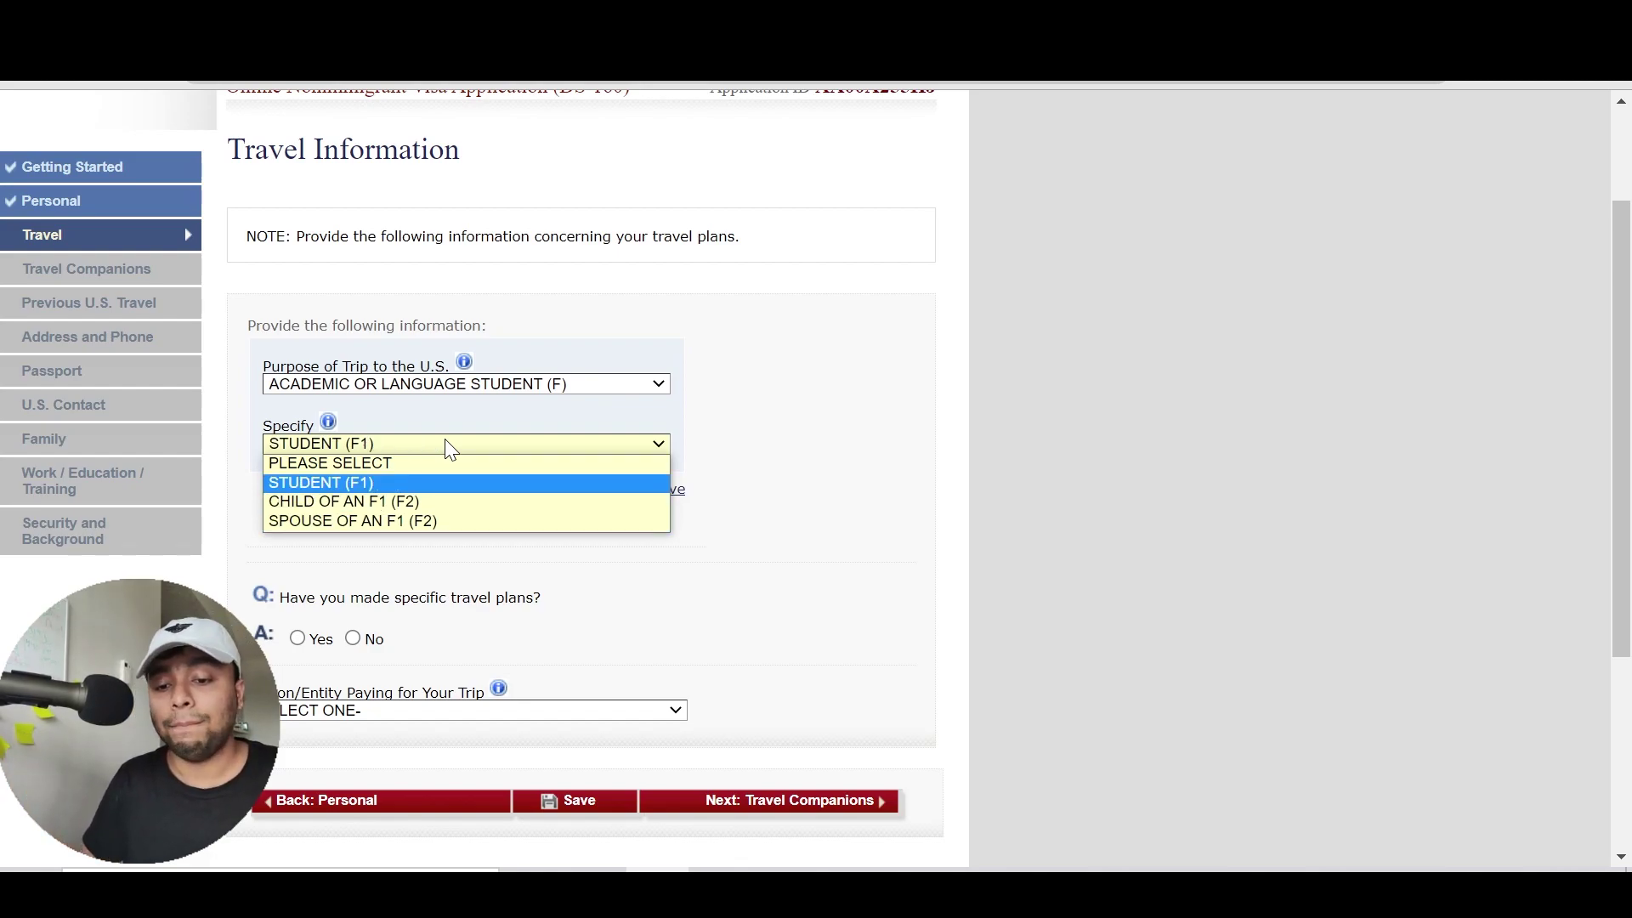
click(447, 445)
click(423, 380)
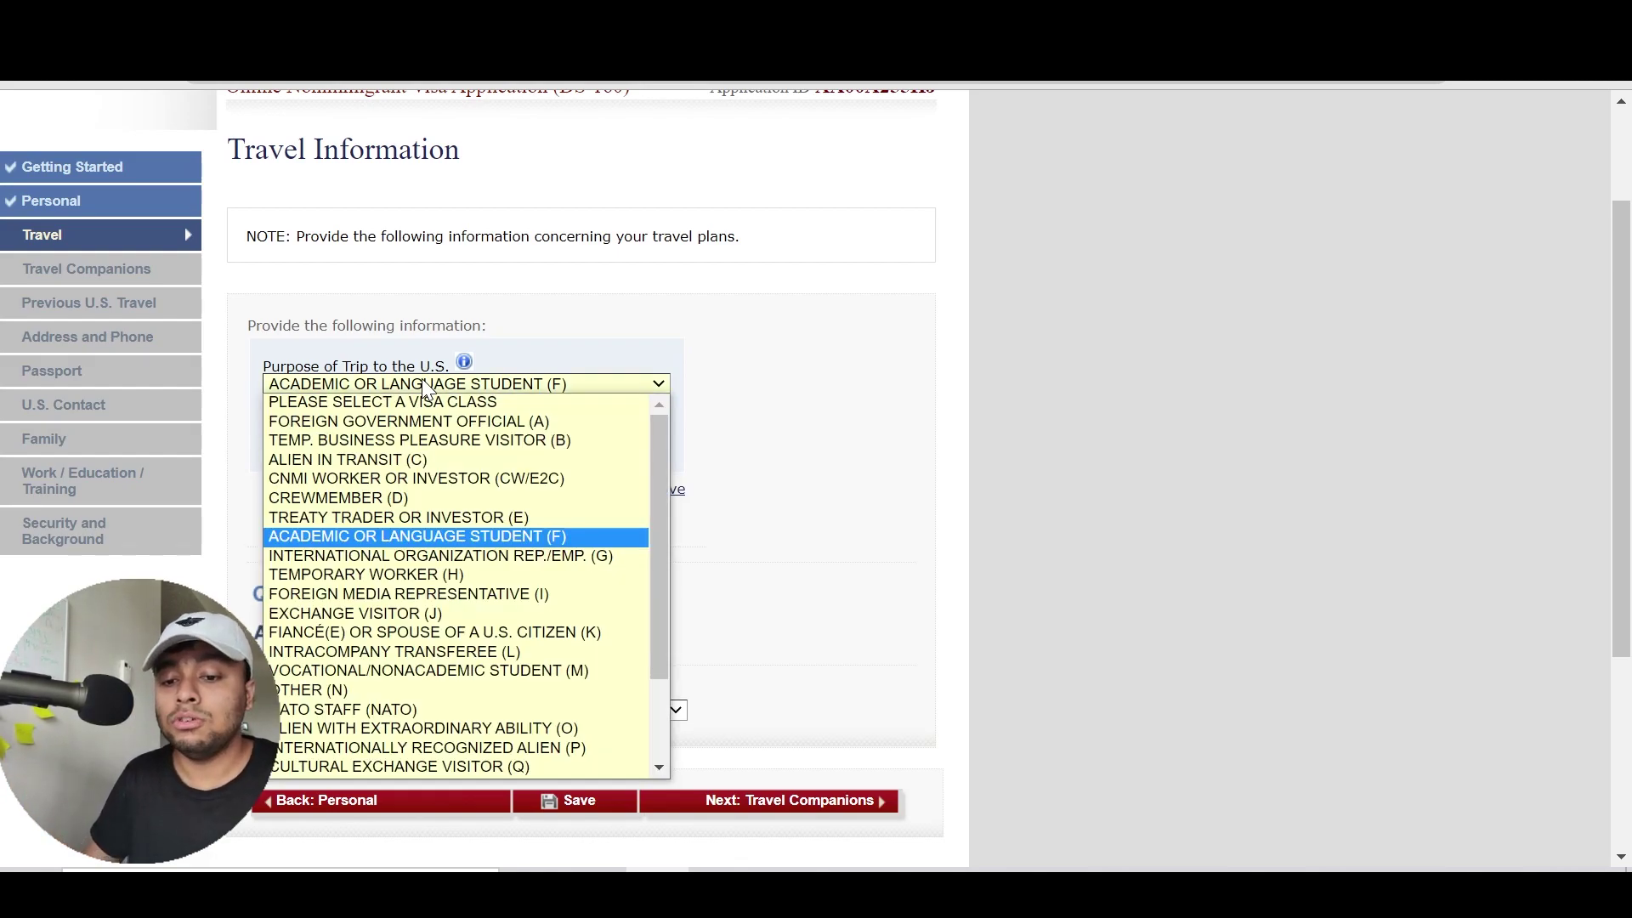
drag(664, 612, 678, 658)
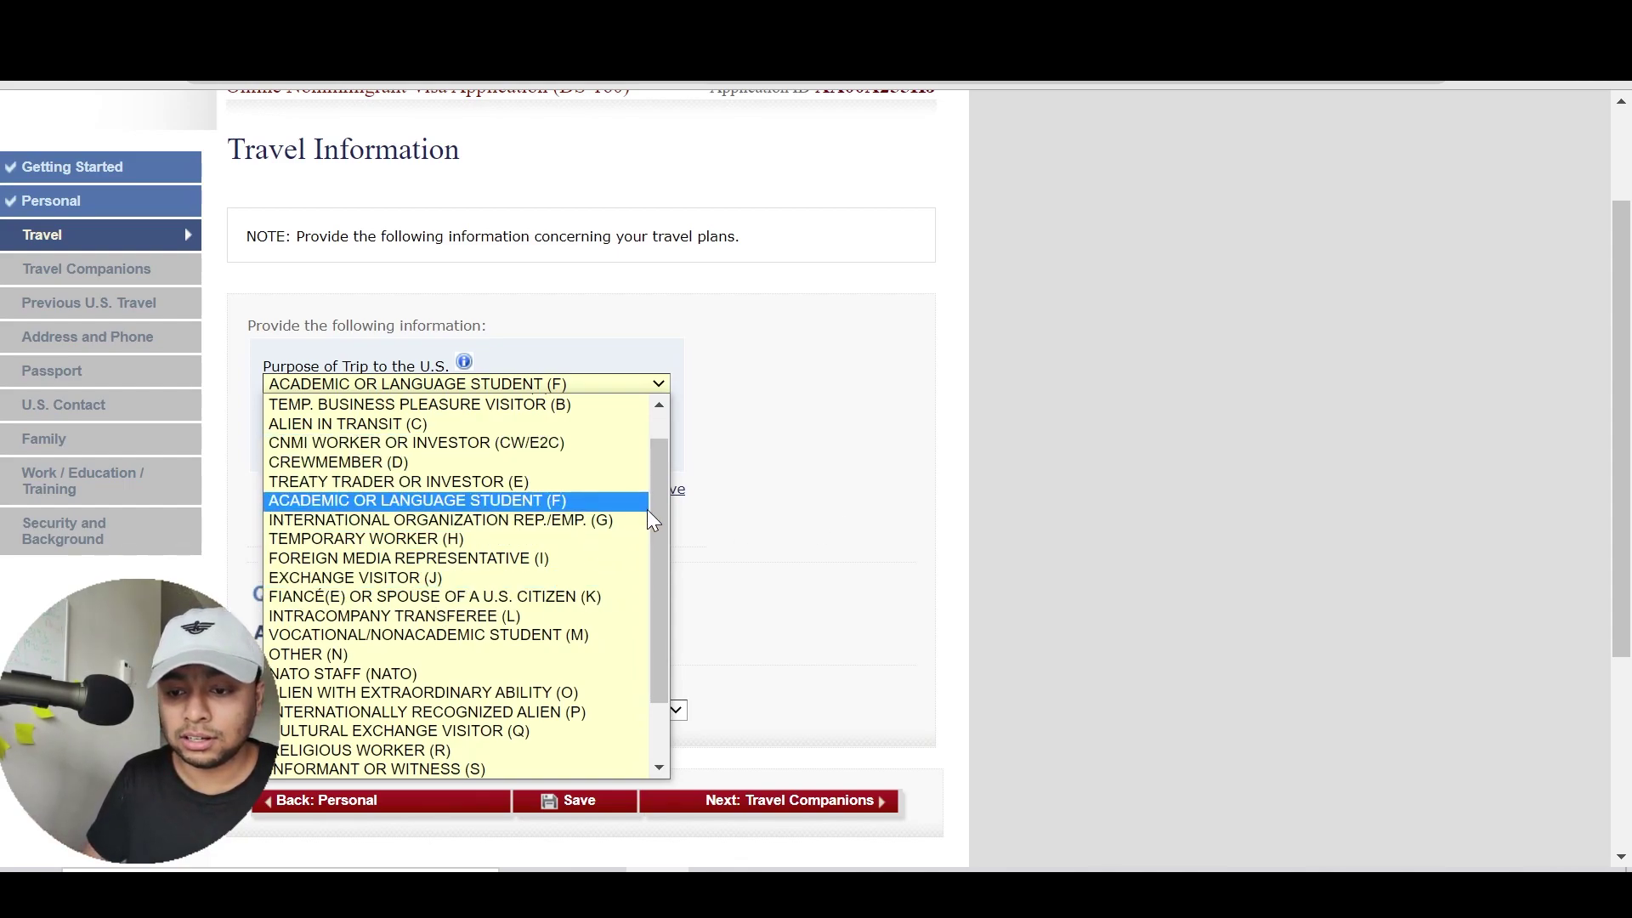
drag(659, 528, 672, 487)
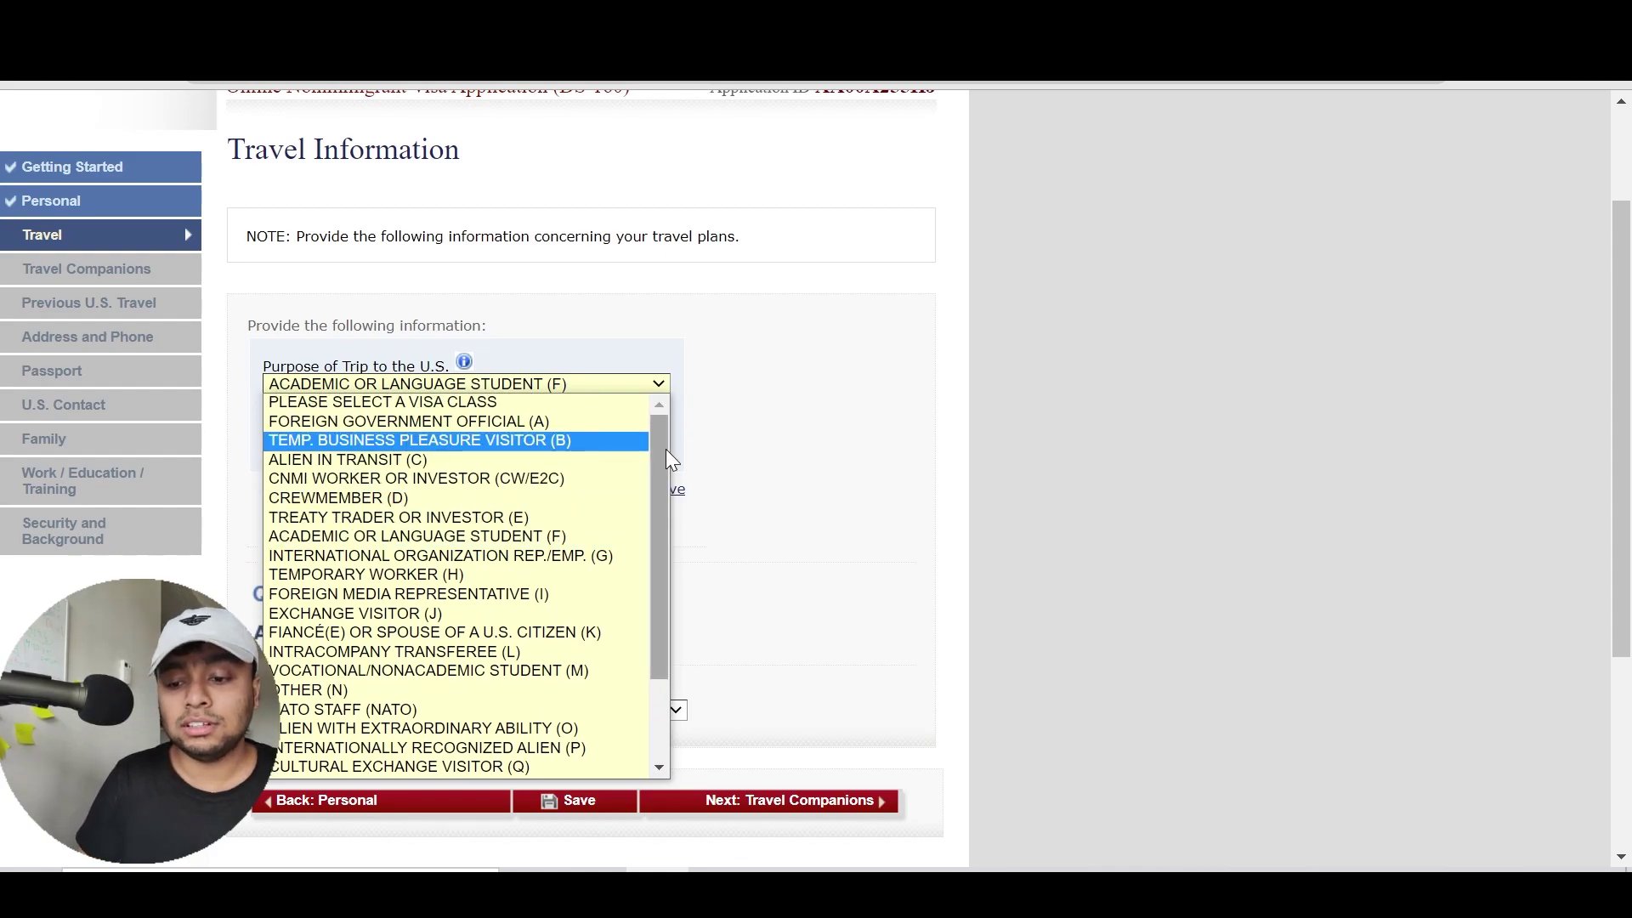
click(899, 406)
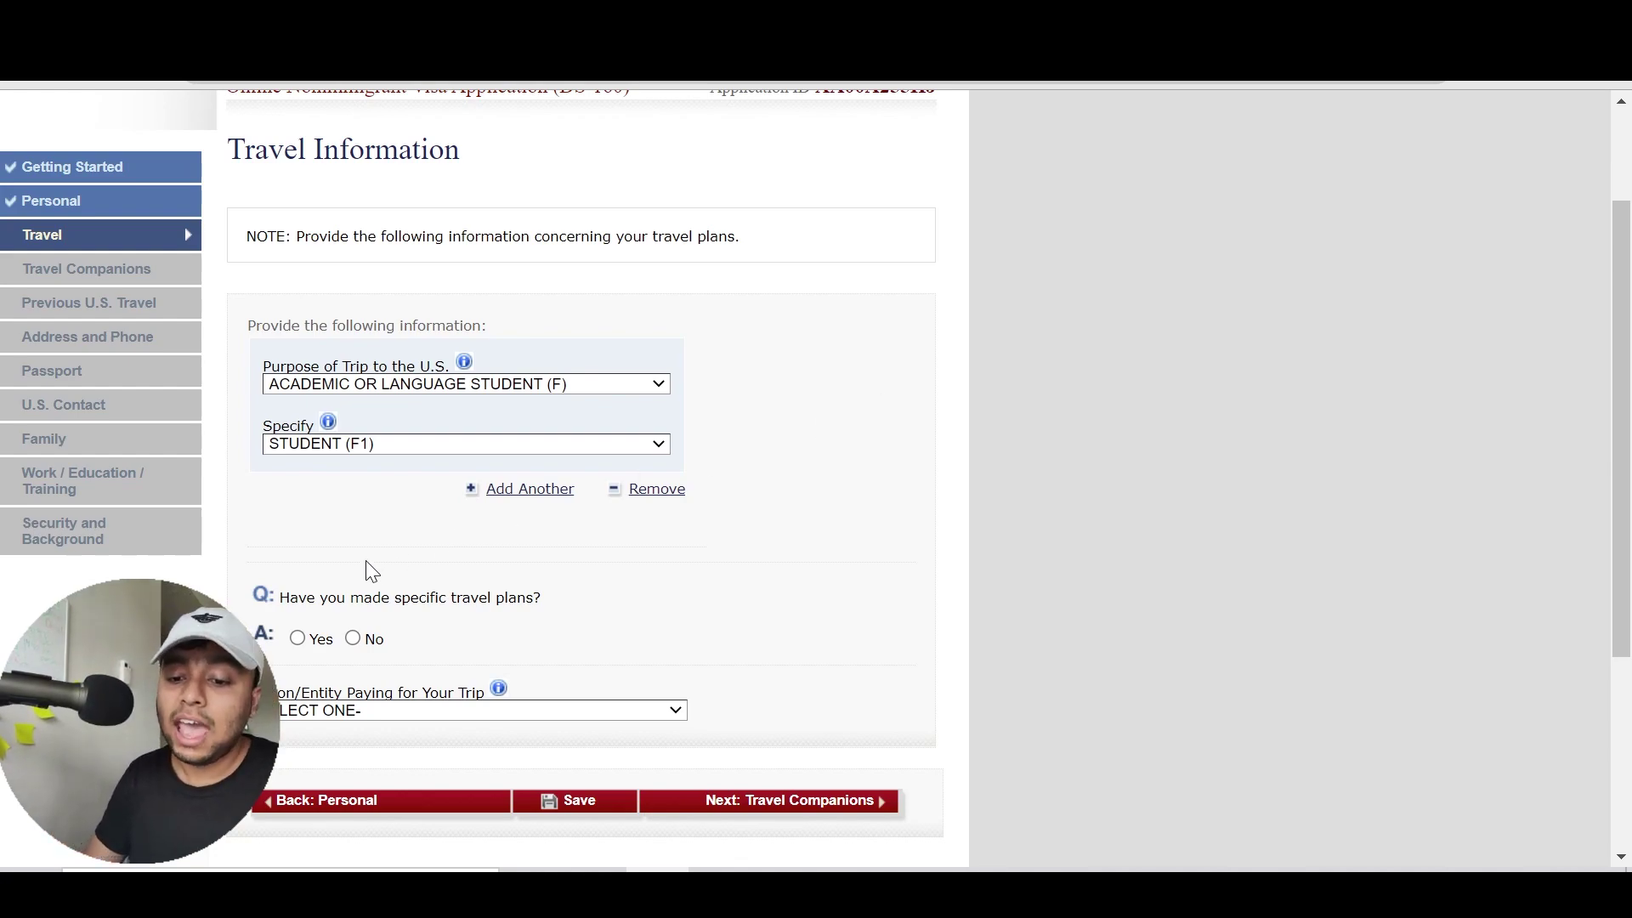
Answer No to 'Have you made specific travel plans?' after briefly trying Yes
click(353, 638)
scroll(687, 584, down, 3)
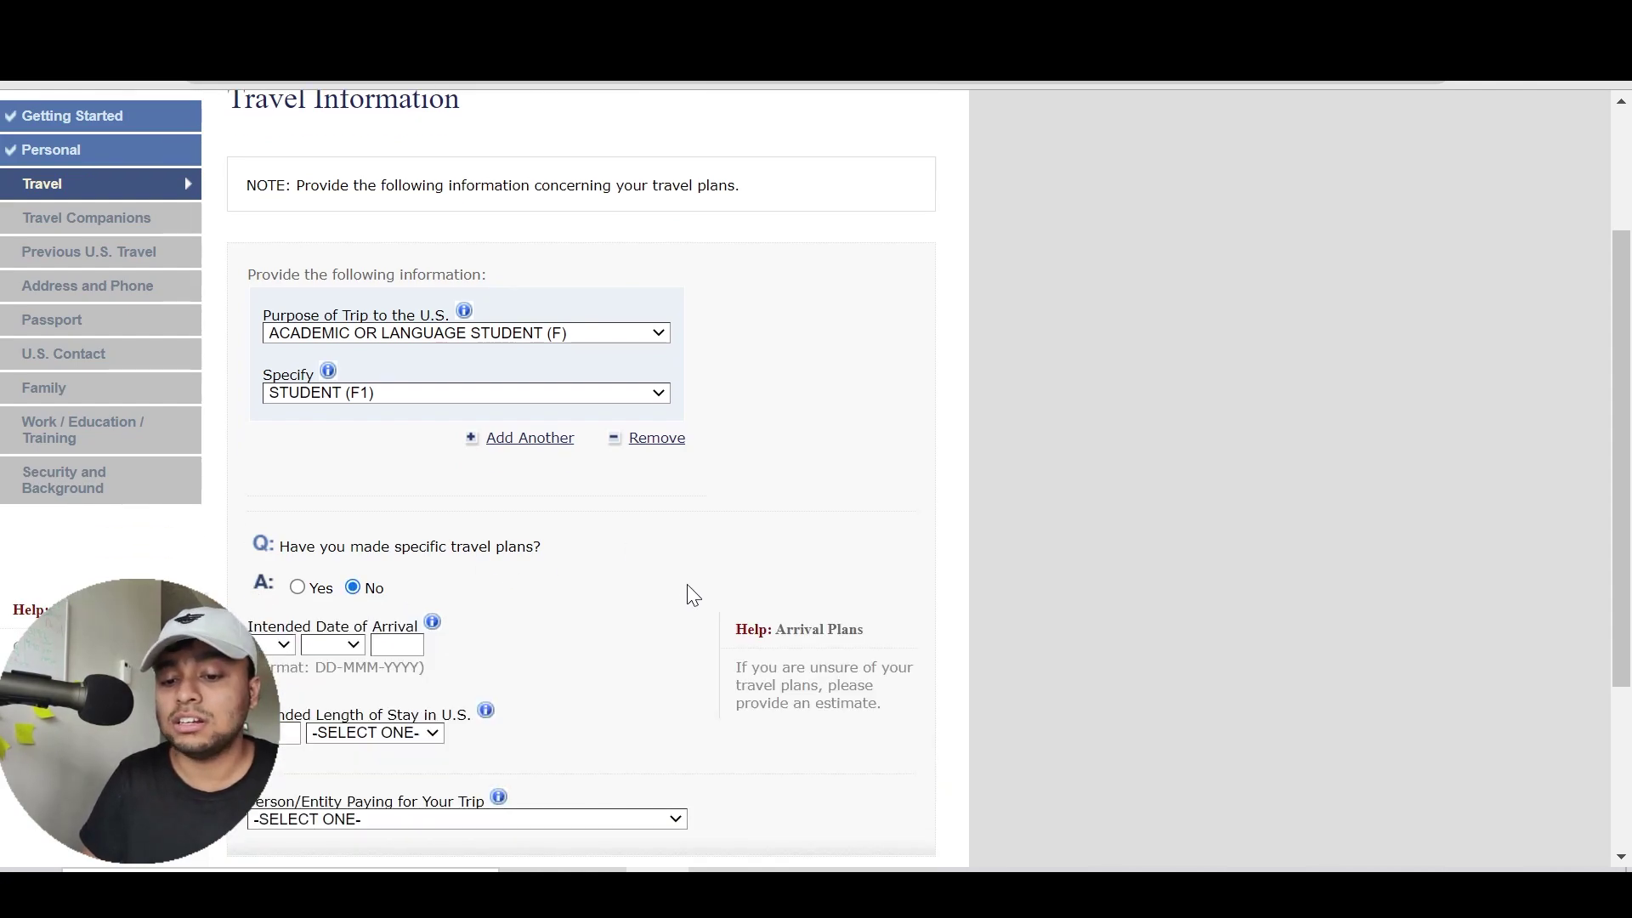
click(299, 332)
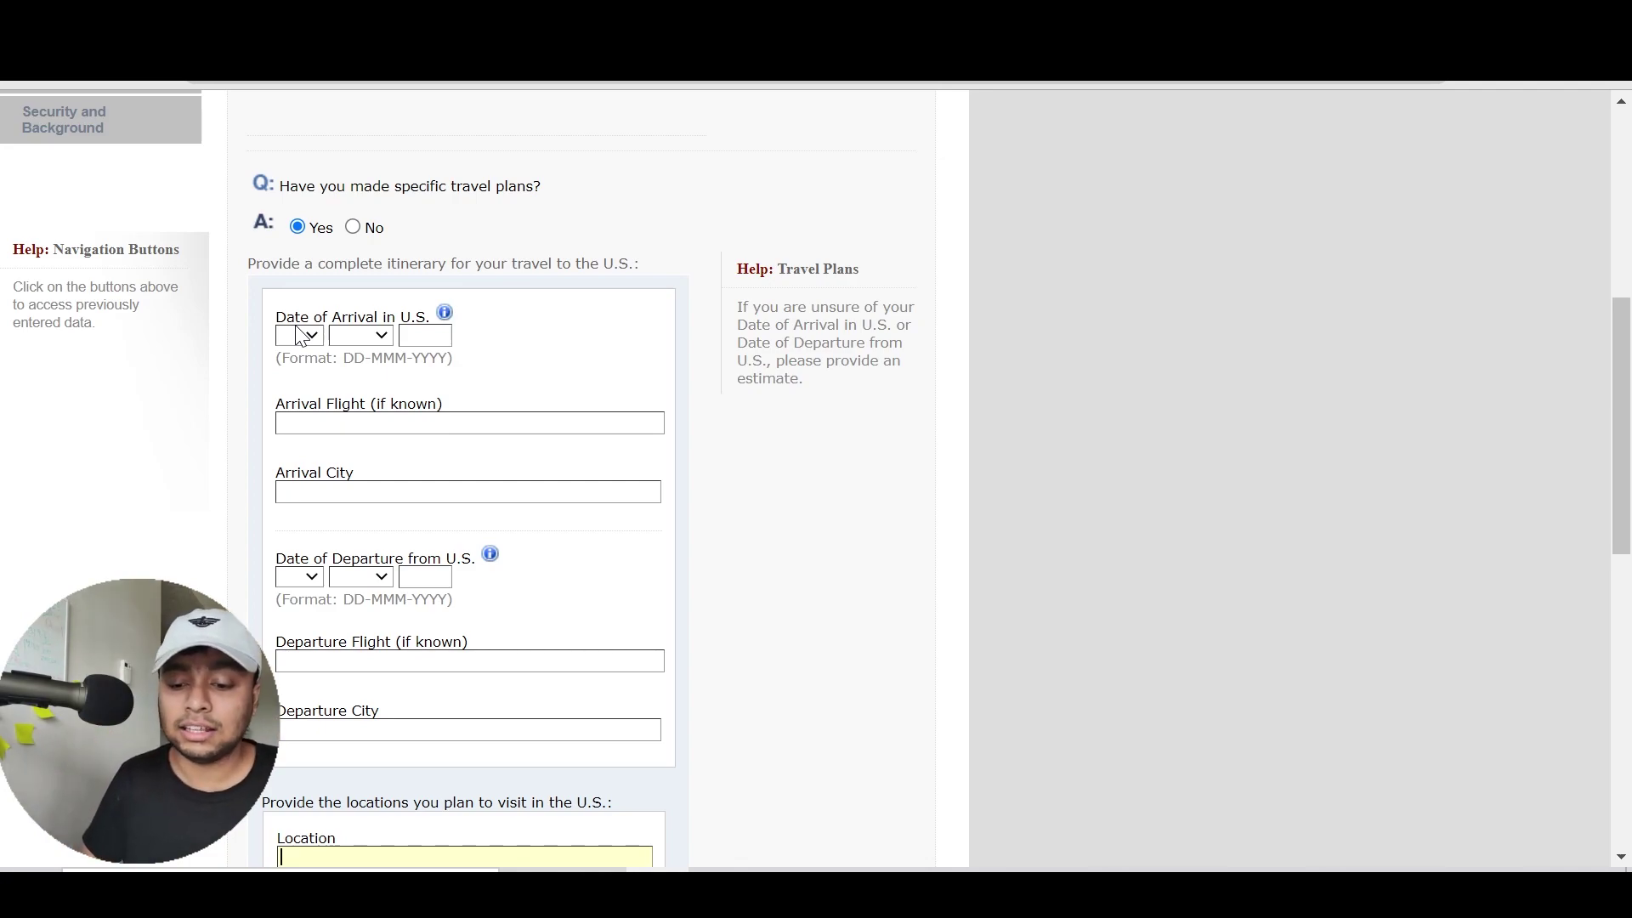
click(352, 226)
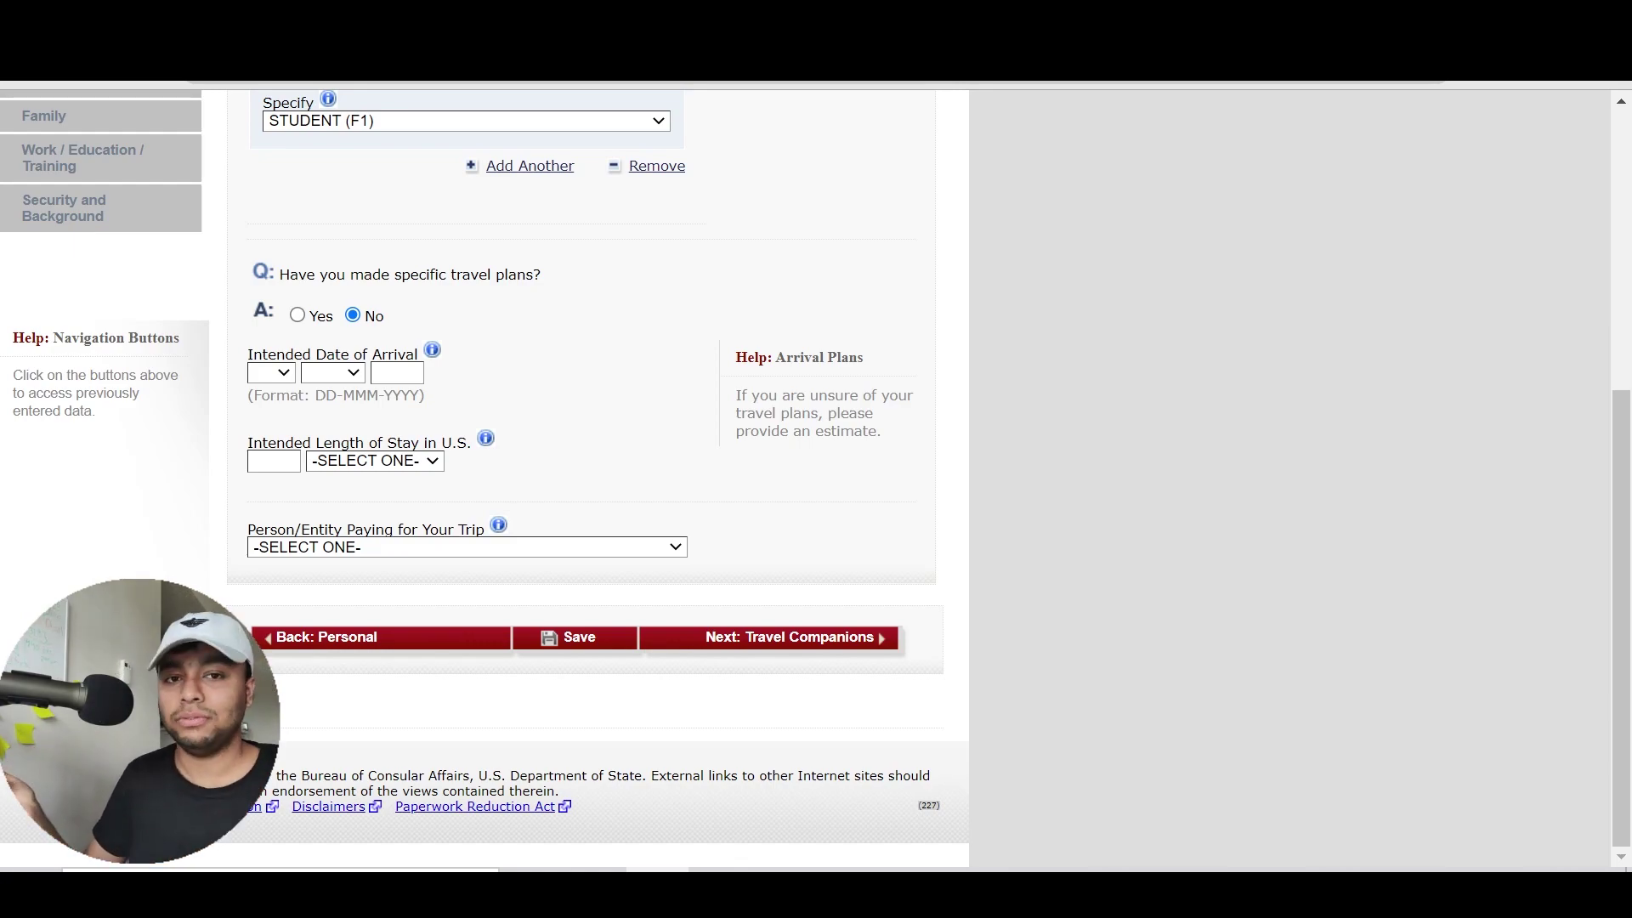
Set the intended arrival date to 14 AUG 2021
click(294, 374)
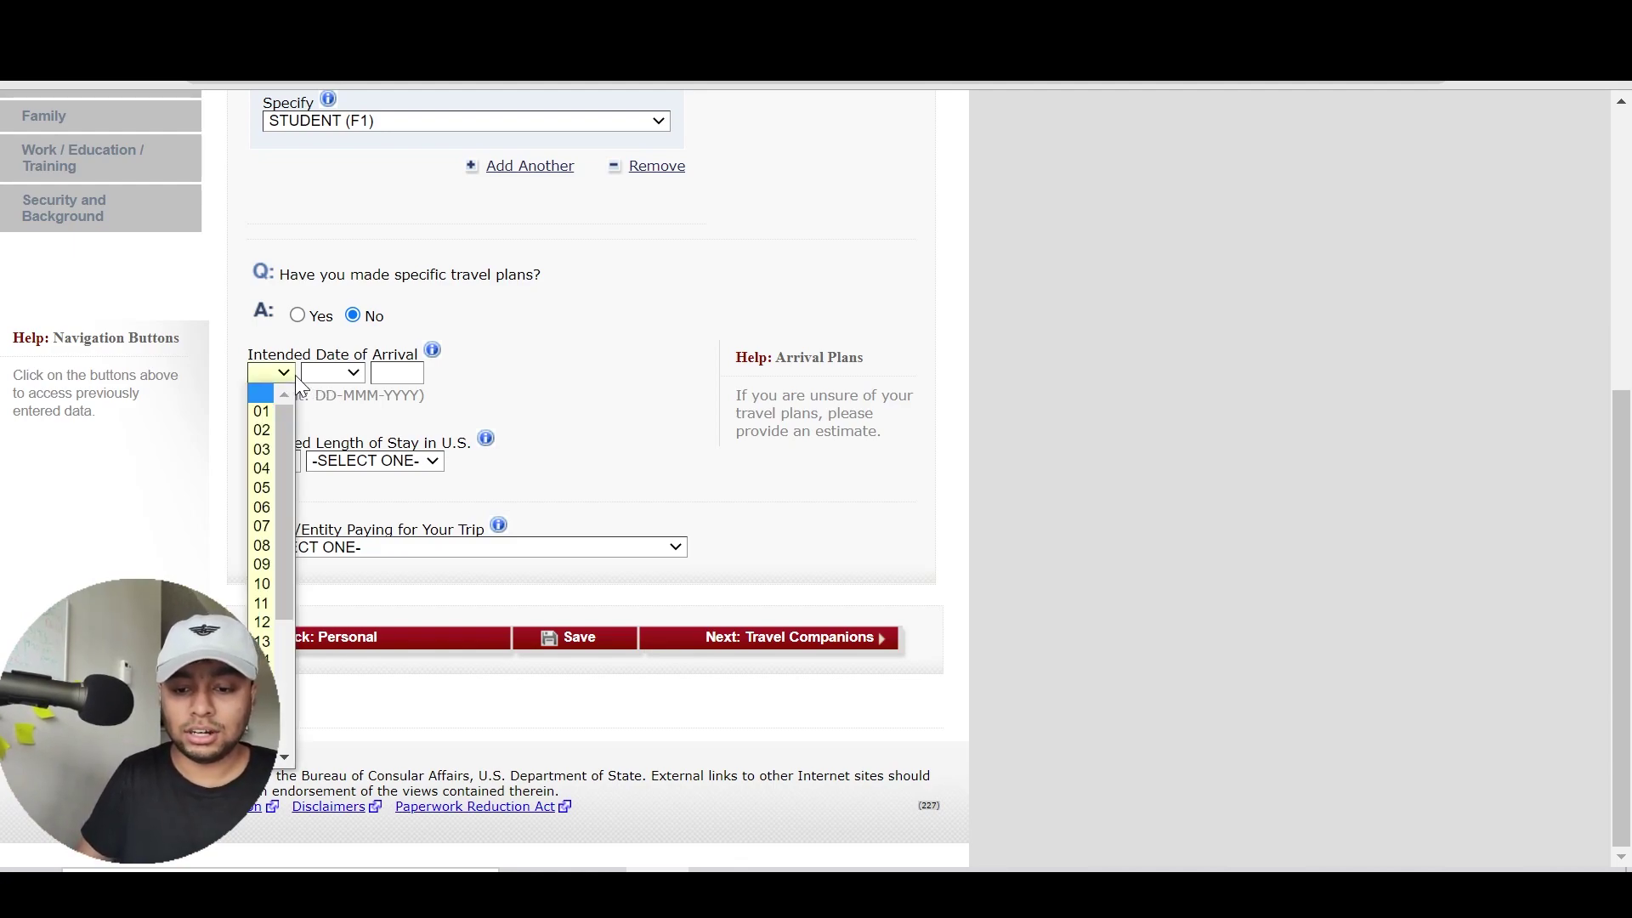
click(266, 661)
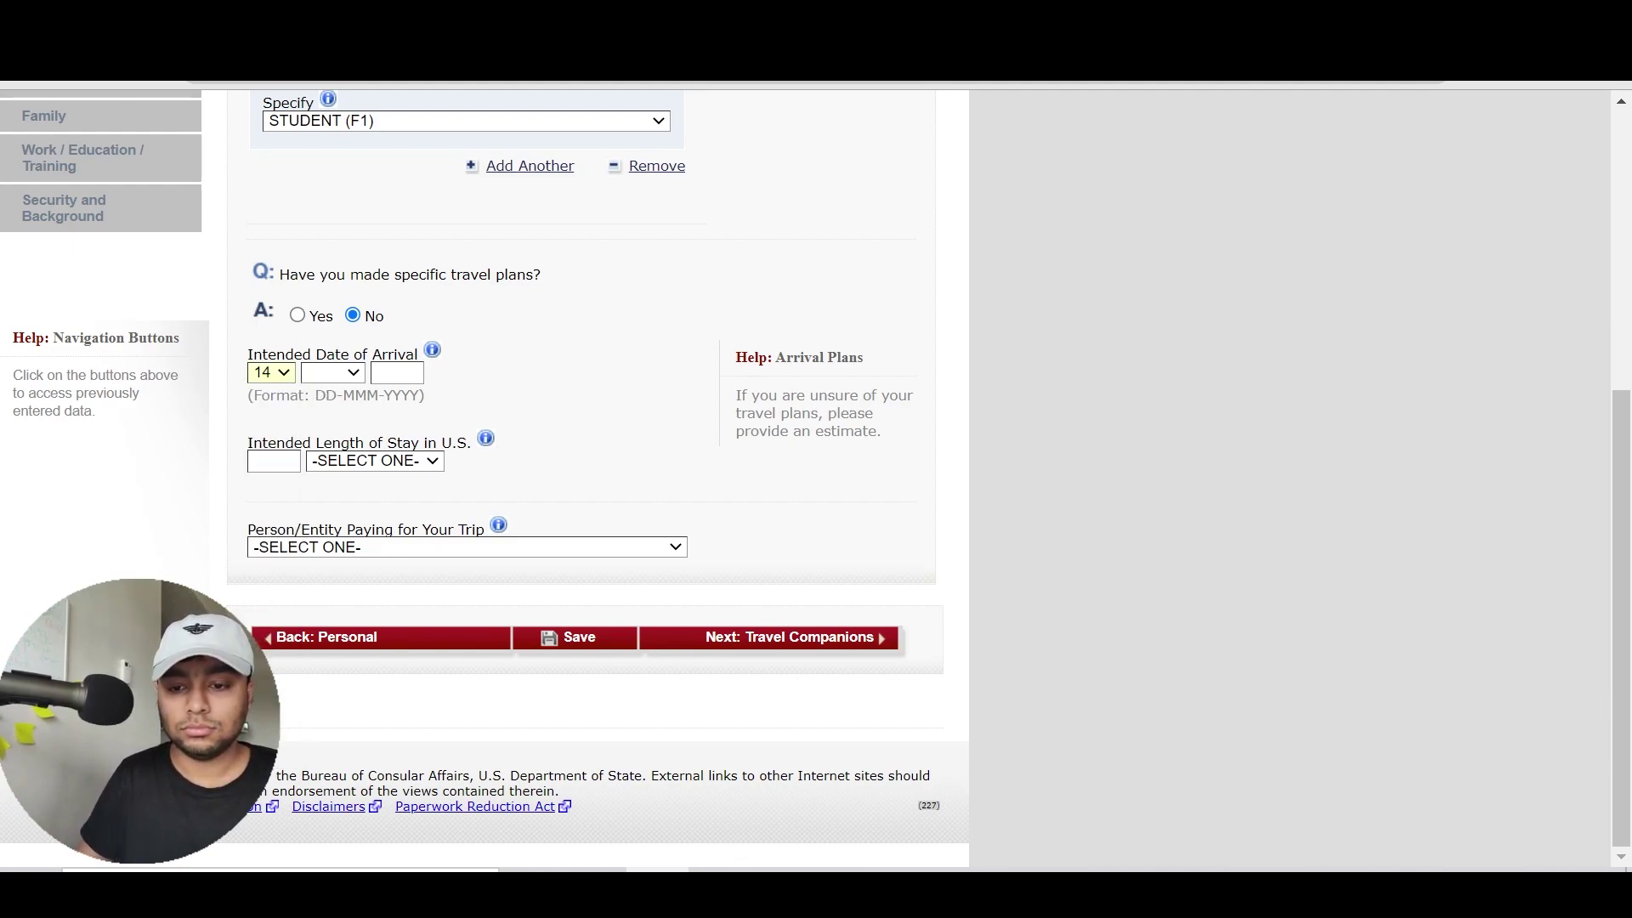
click(358, 374)
key(a)
key(Down)
key(Down)
key(Down)
key(Down)
key(Tab)
text(2021)
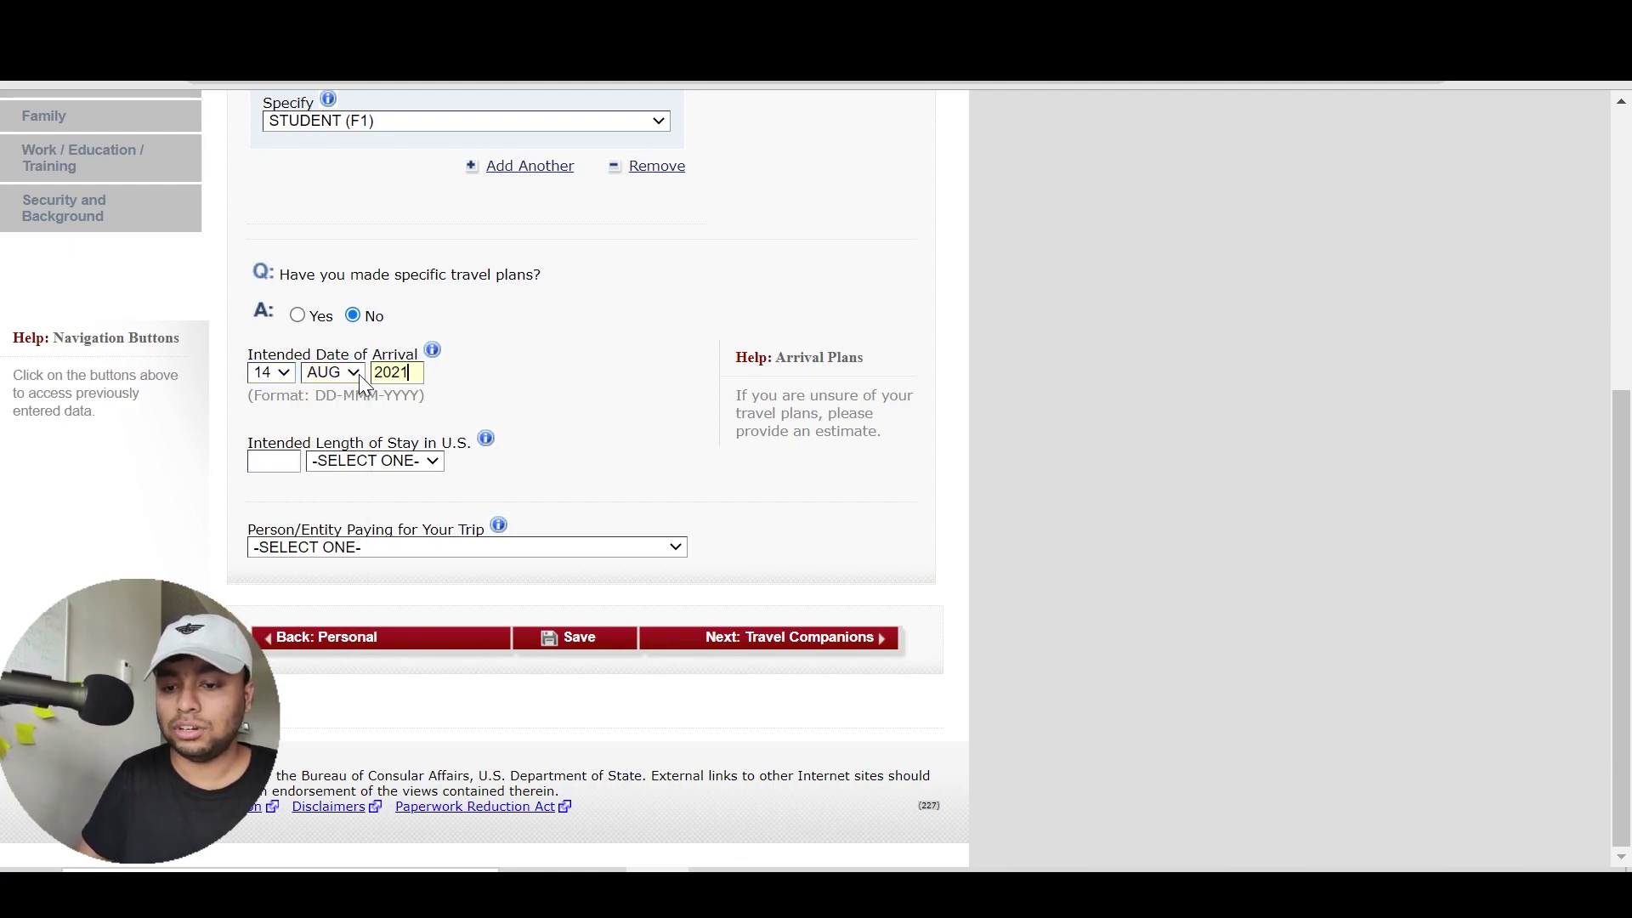
click(471, 384)
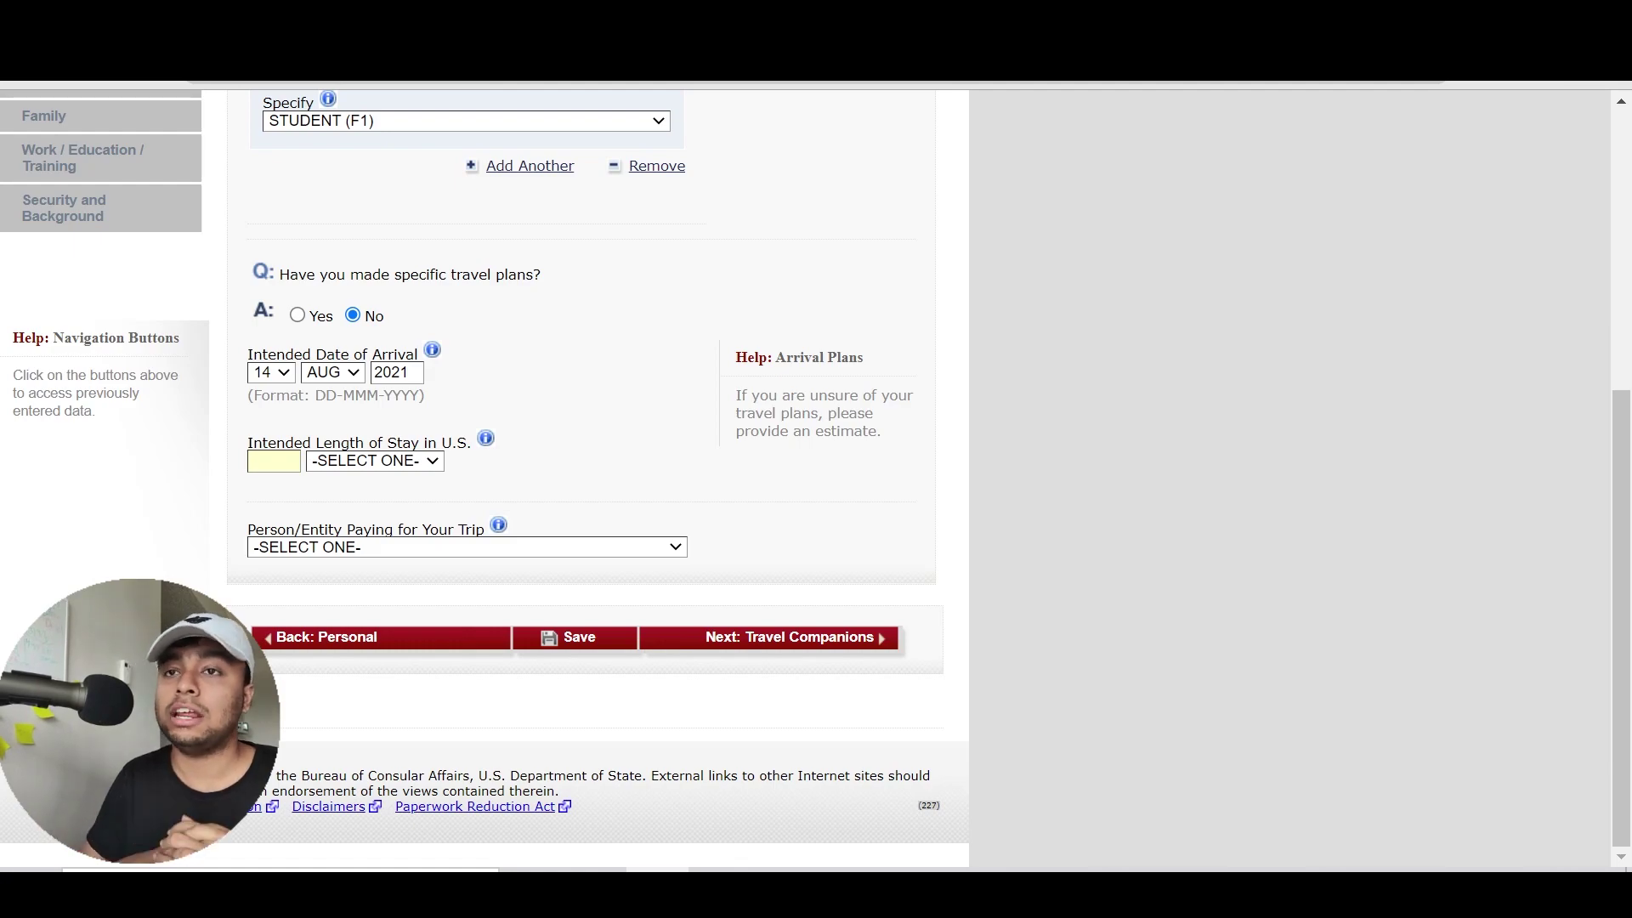
Enter an intended length of stay of 4 YEAR(S)
text(4)
key(BackSpace)
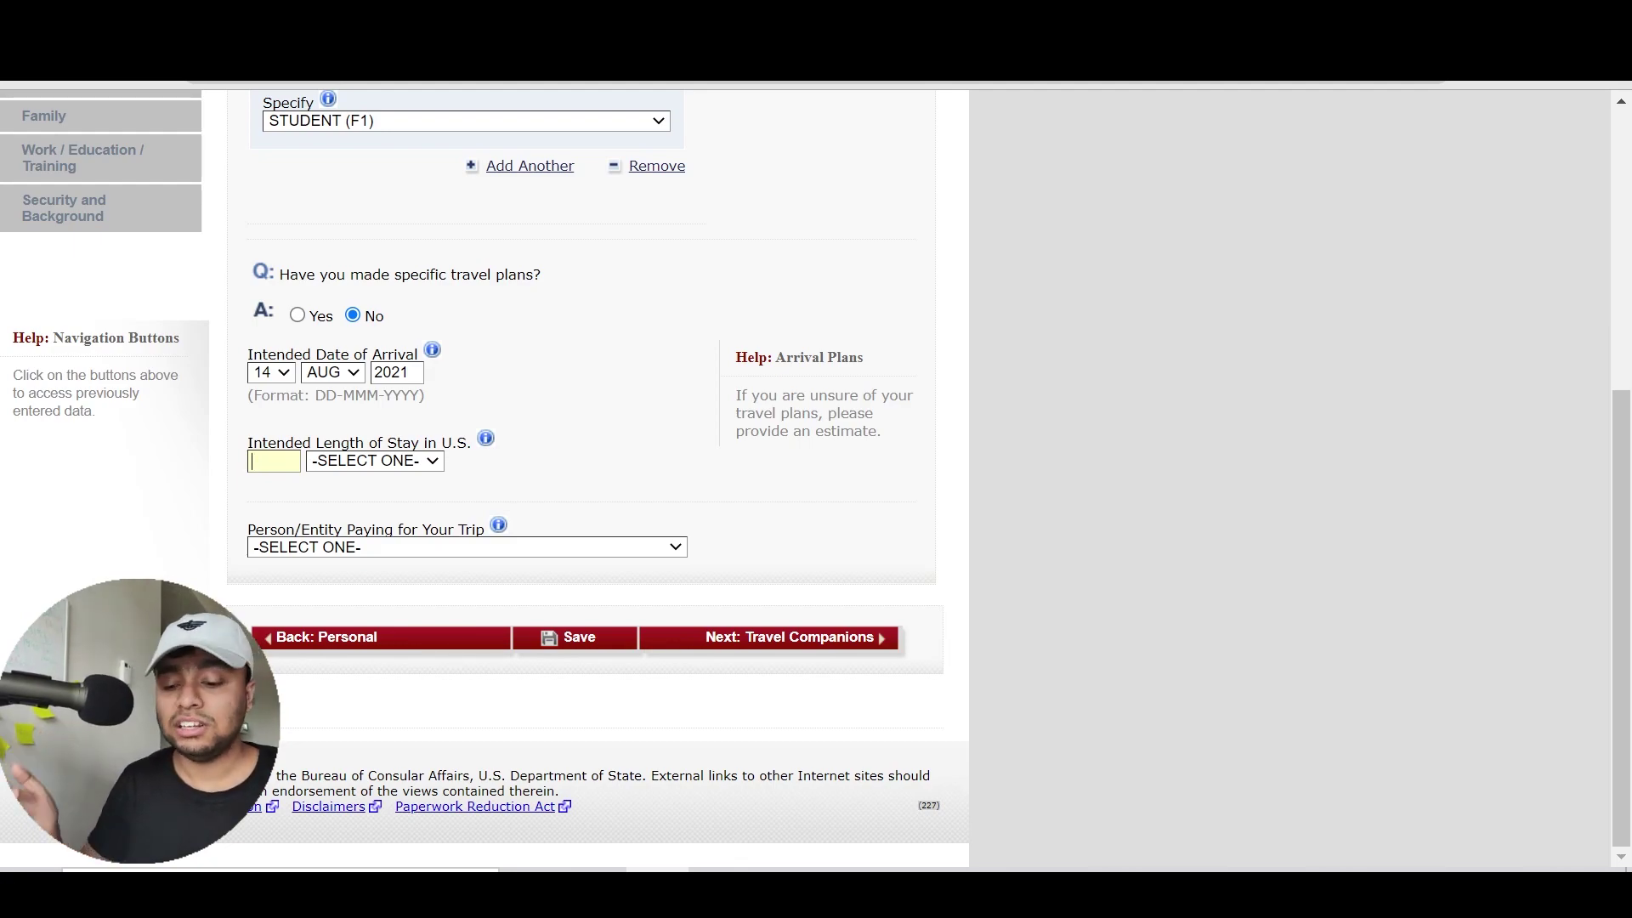
text(6)
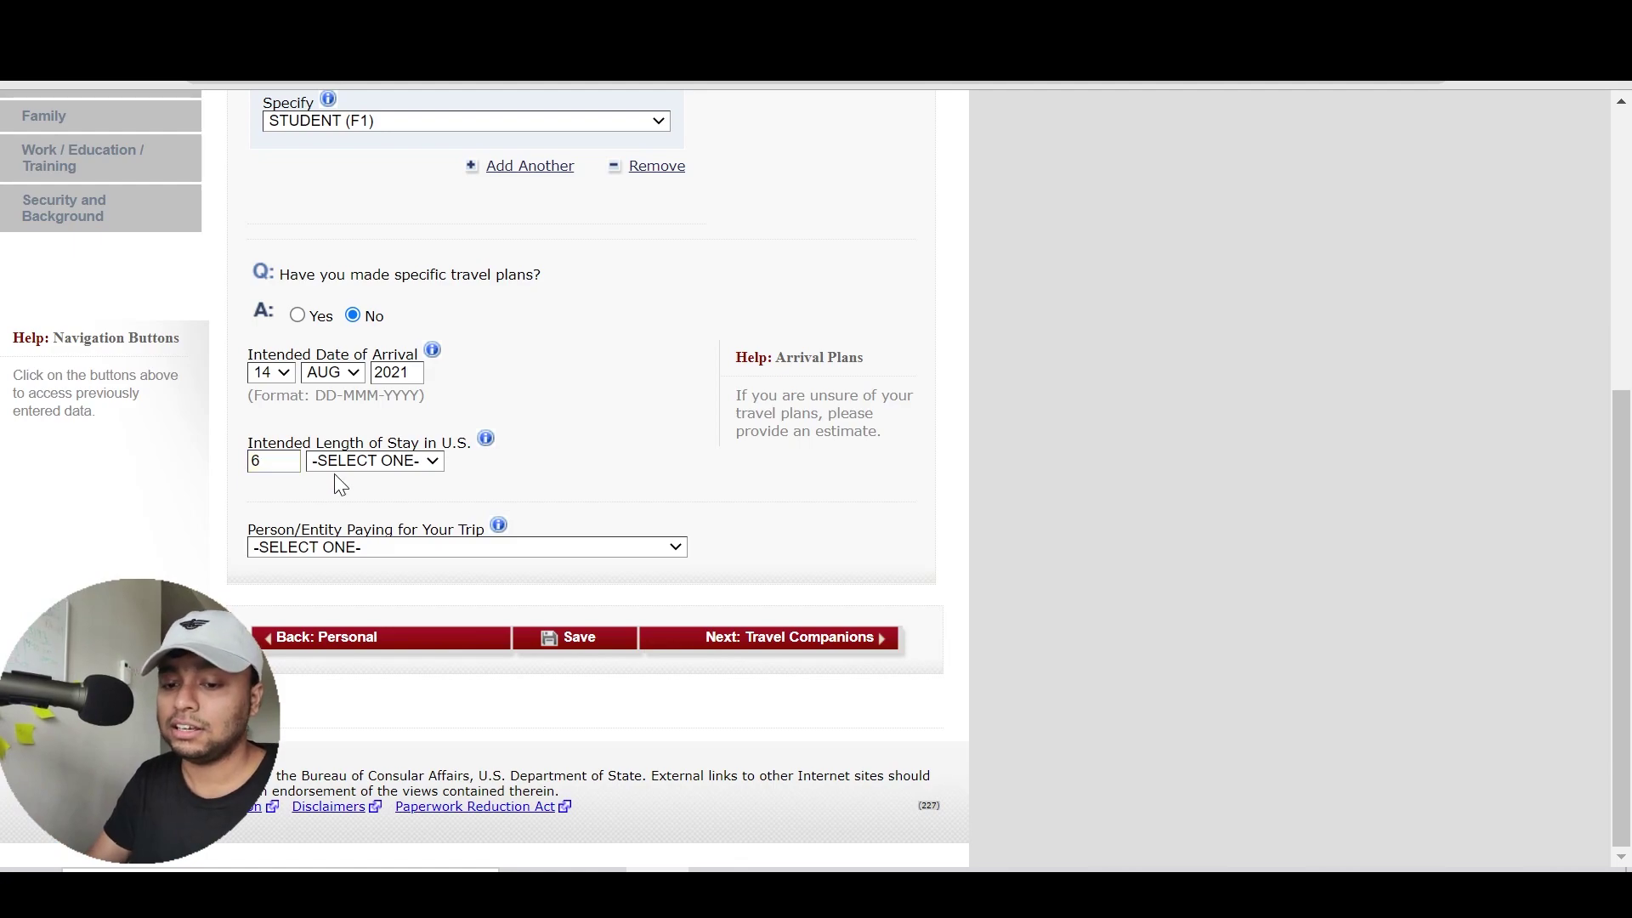
key(BackSpace)
text(4)
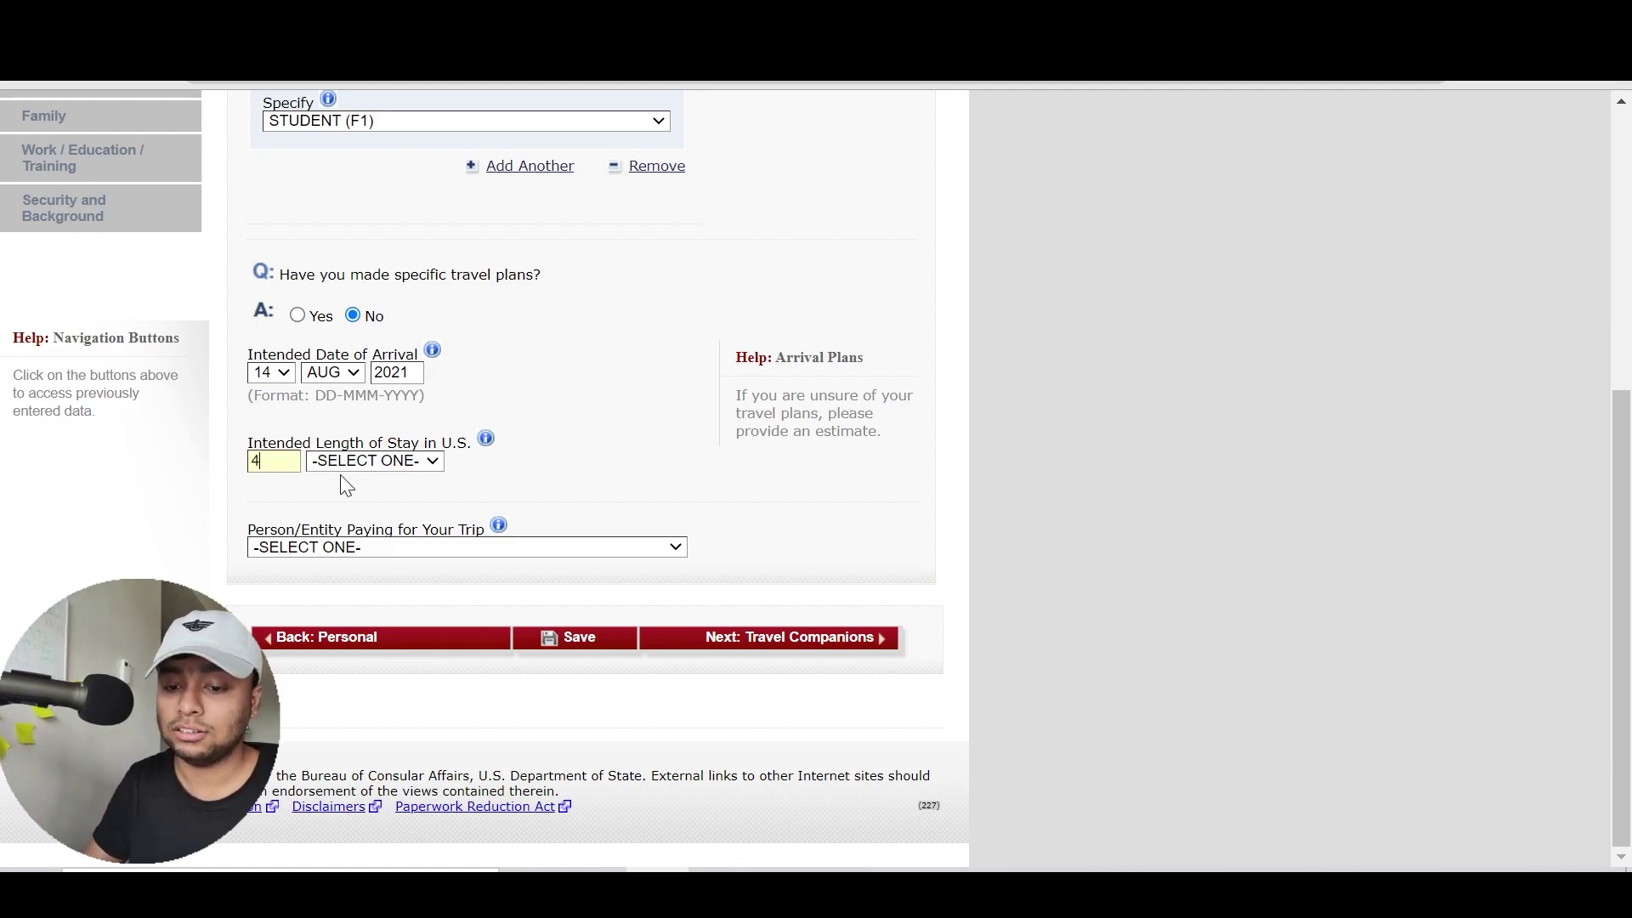
click(368, 463)
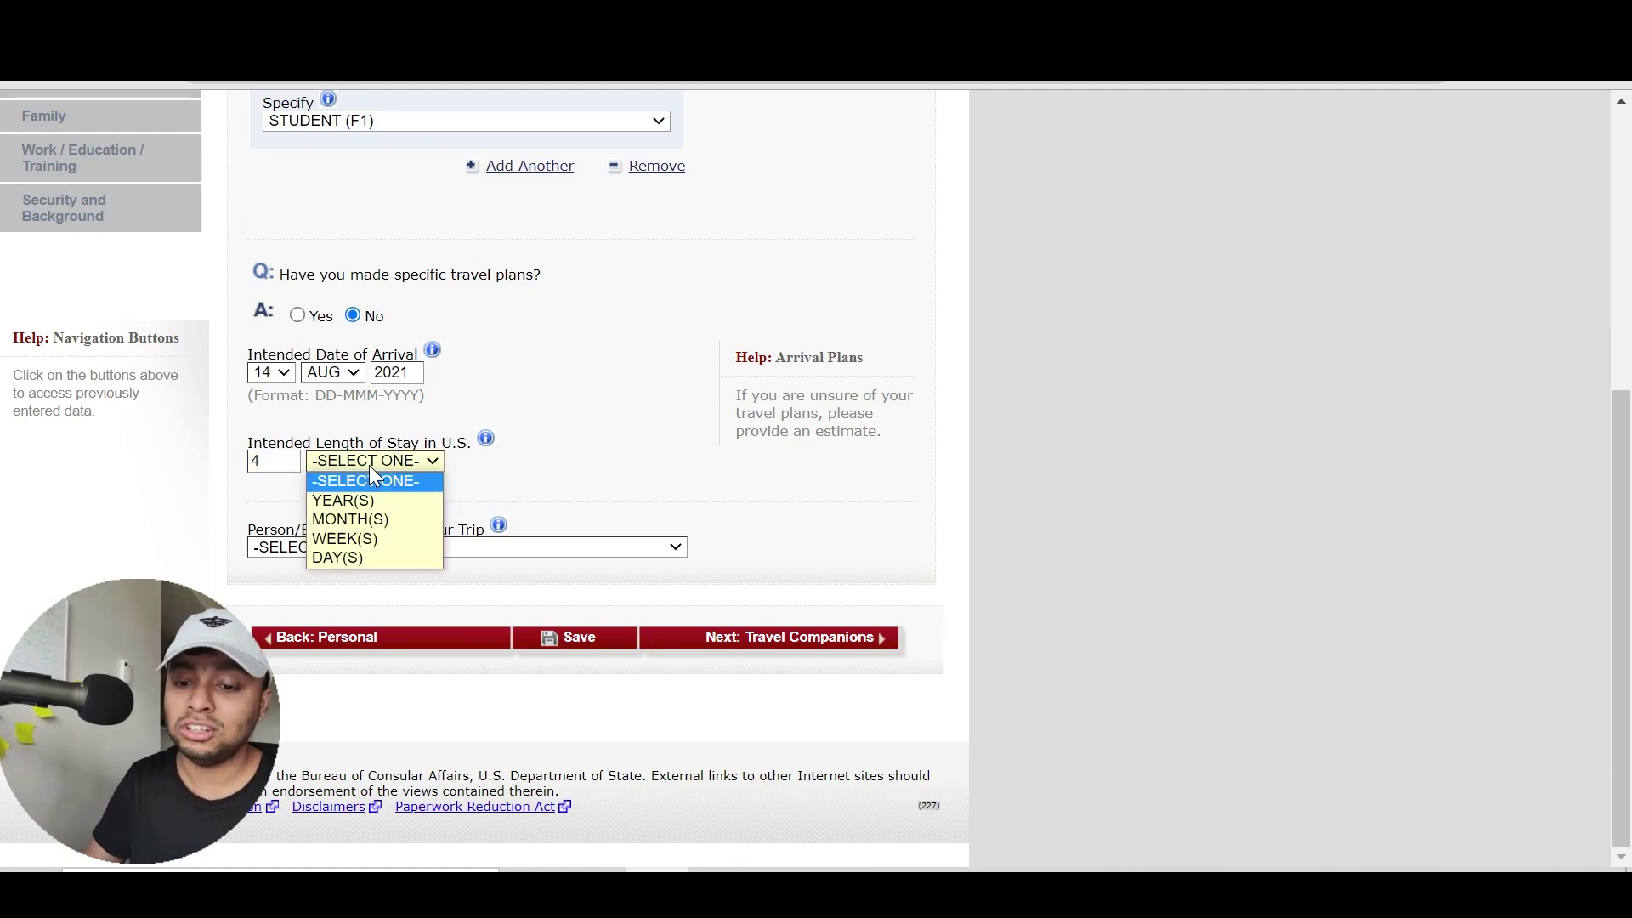
click(407, 501)
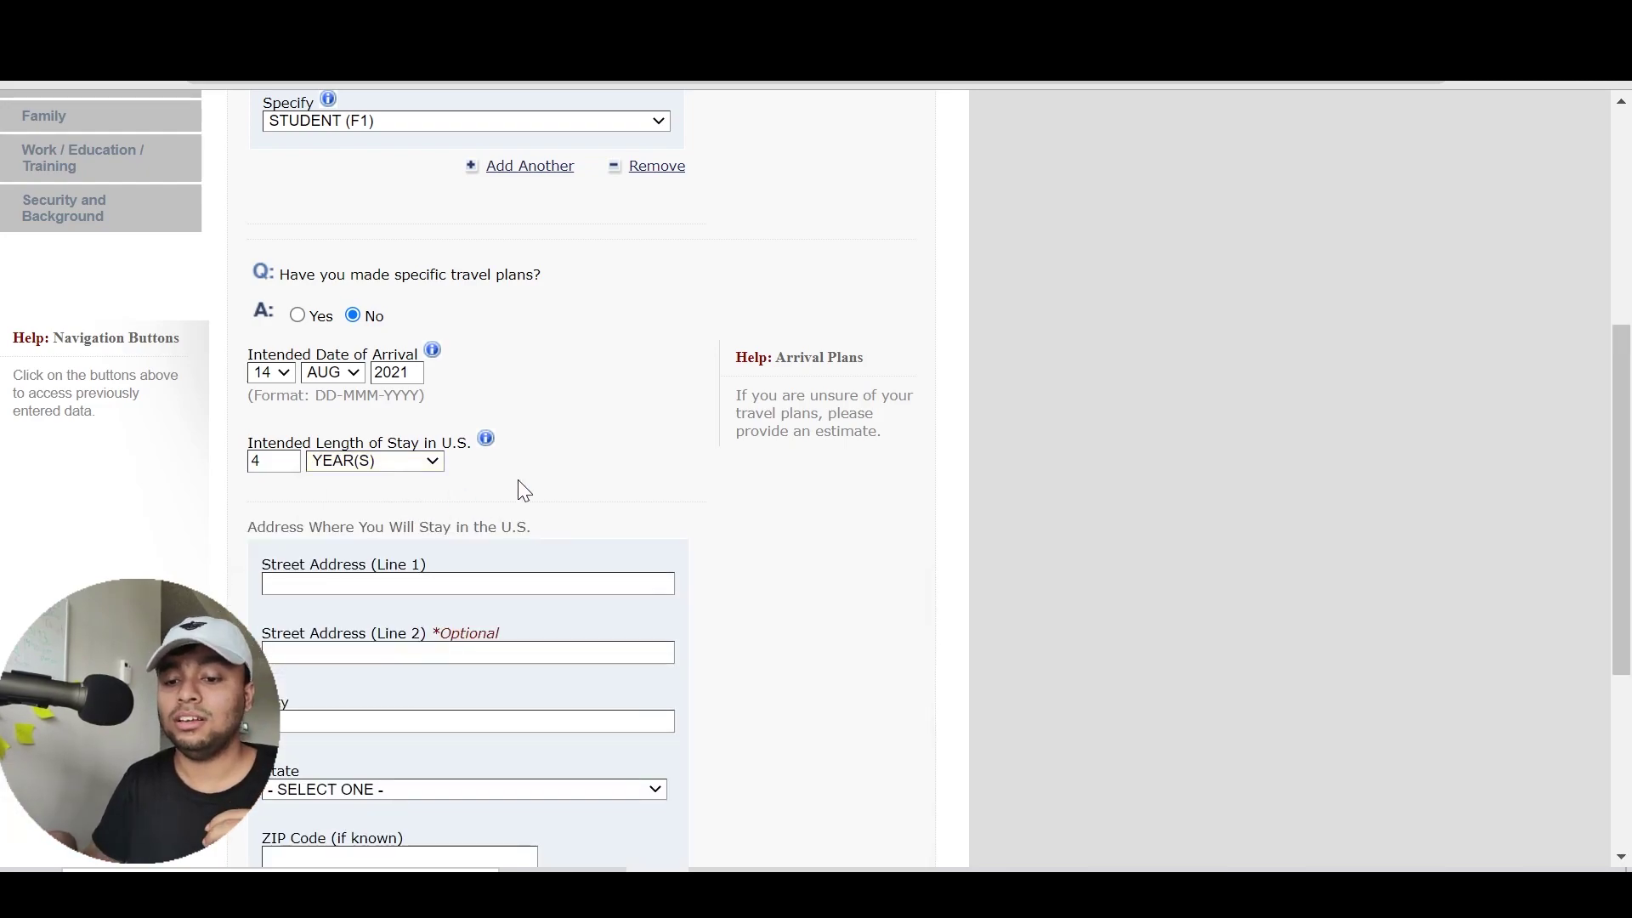
scroll(525, 491, down, 1)
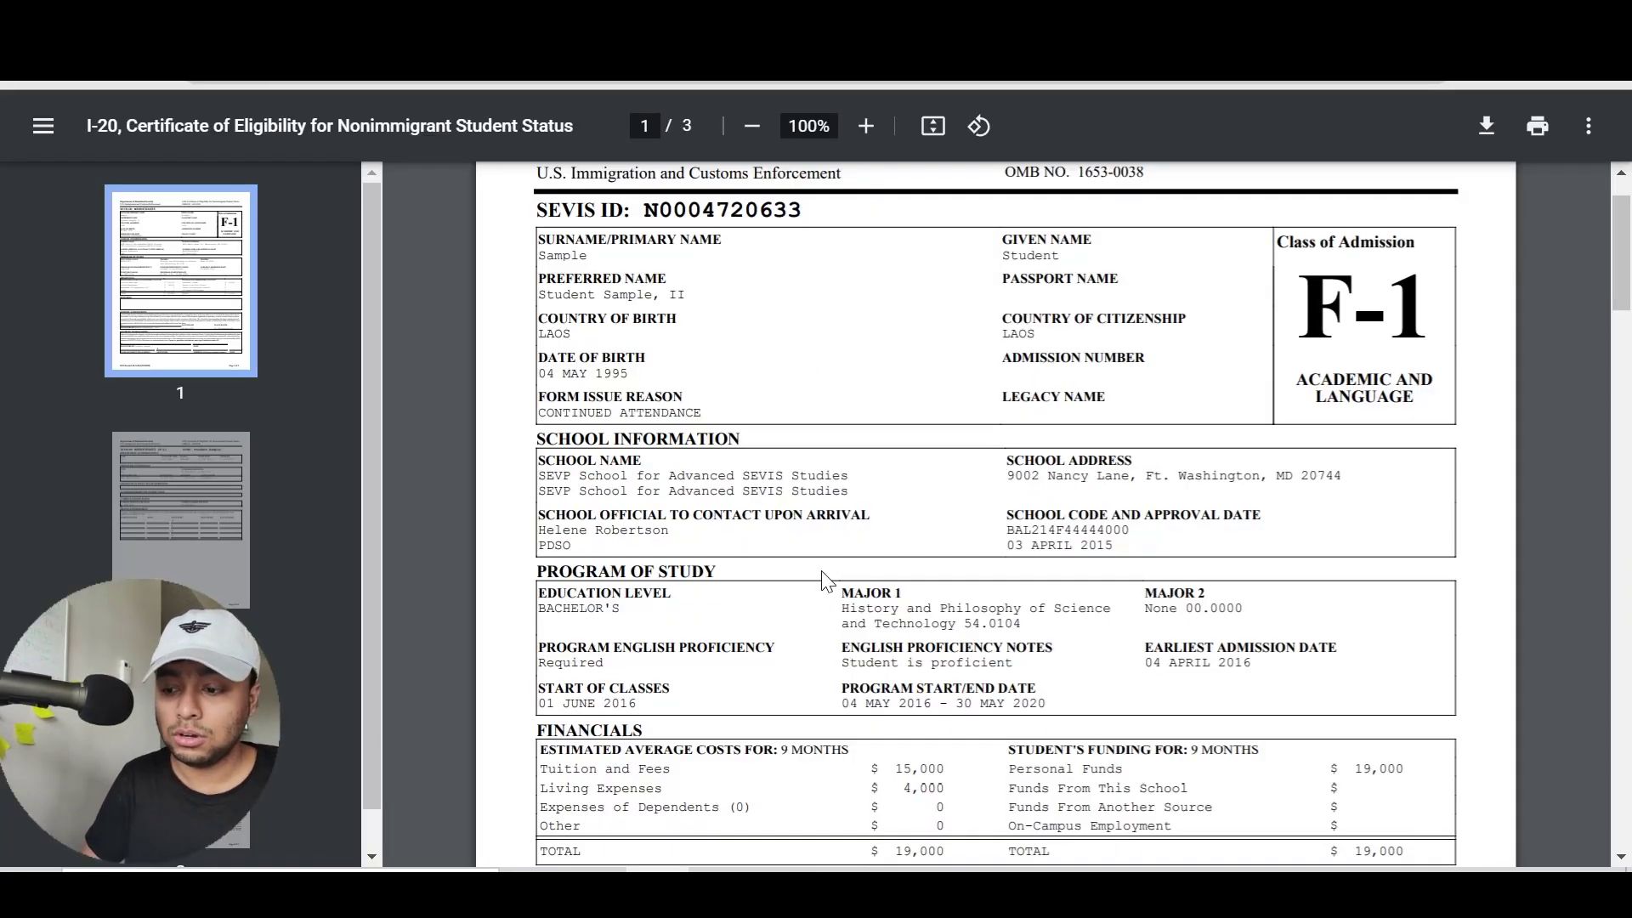
Highlight the Start of Classes and Program Start/End dates in the I-20 PDF
scroll(823, 581, down, 3)
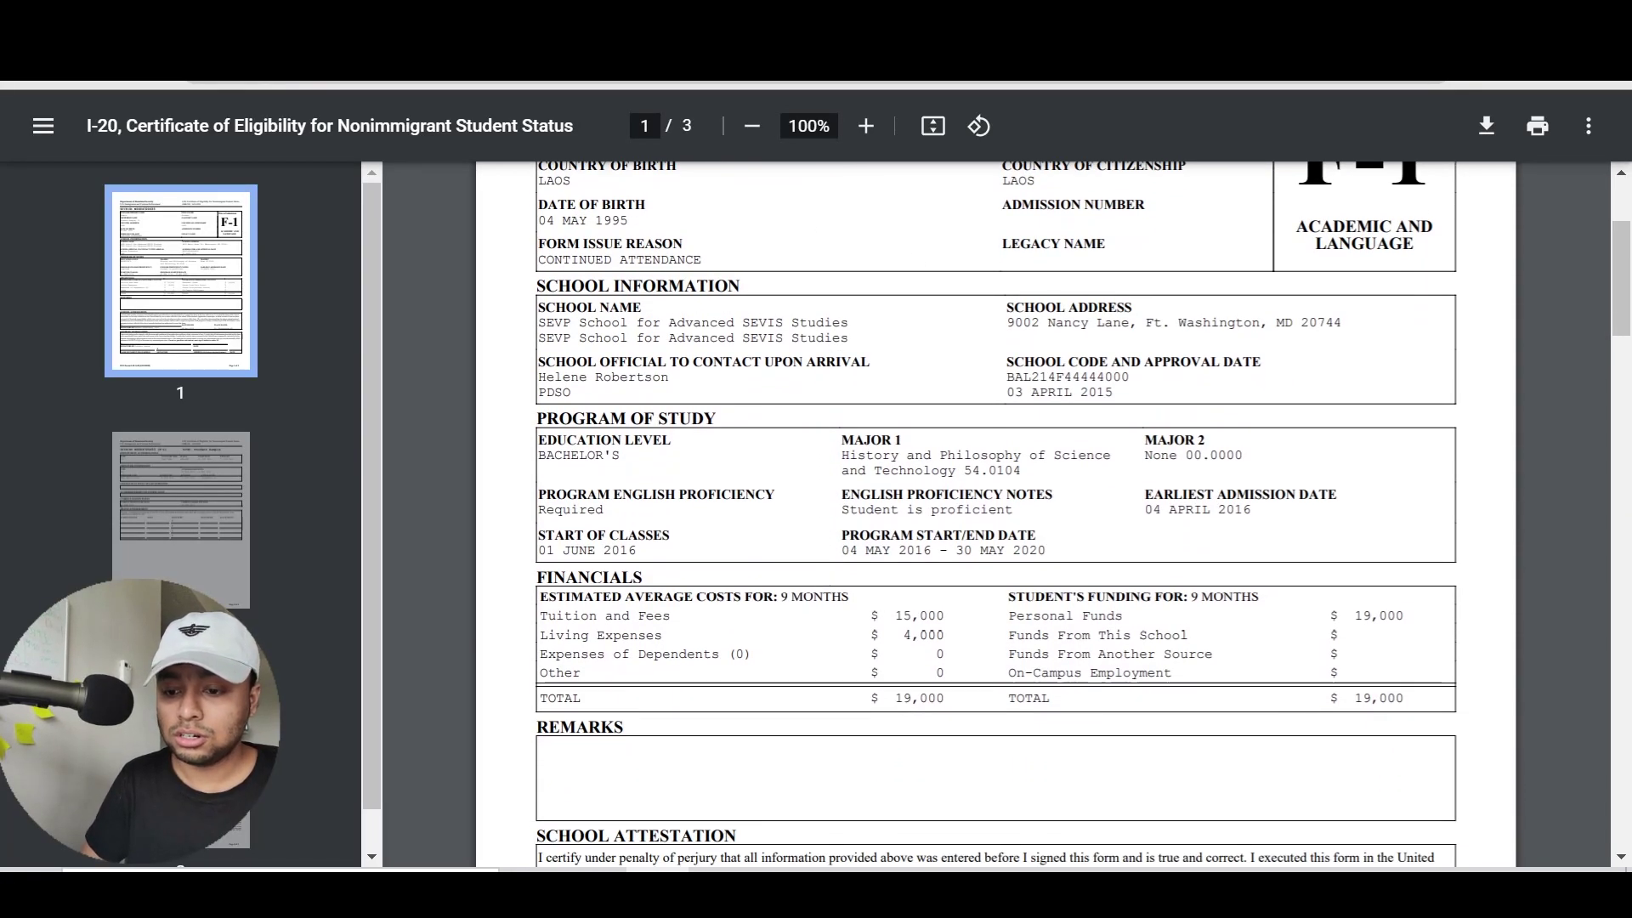
drag(609, 535, 638, 551)
click(753, 556)
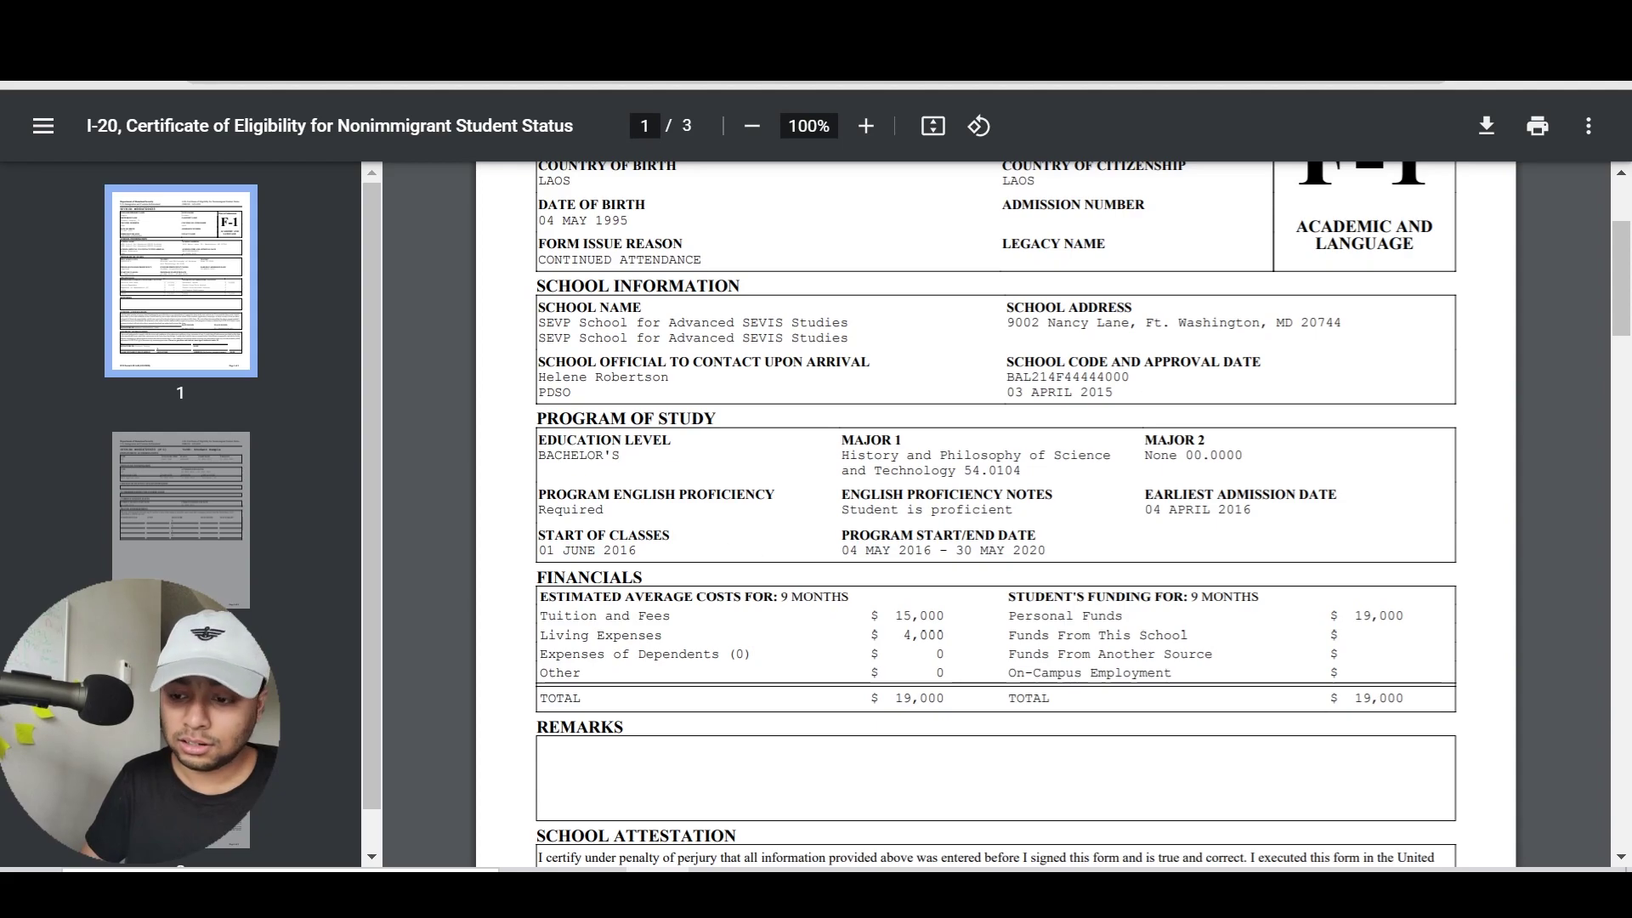
drag(841, 534, 1045, 551)
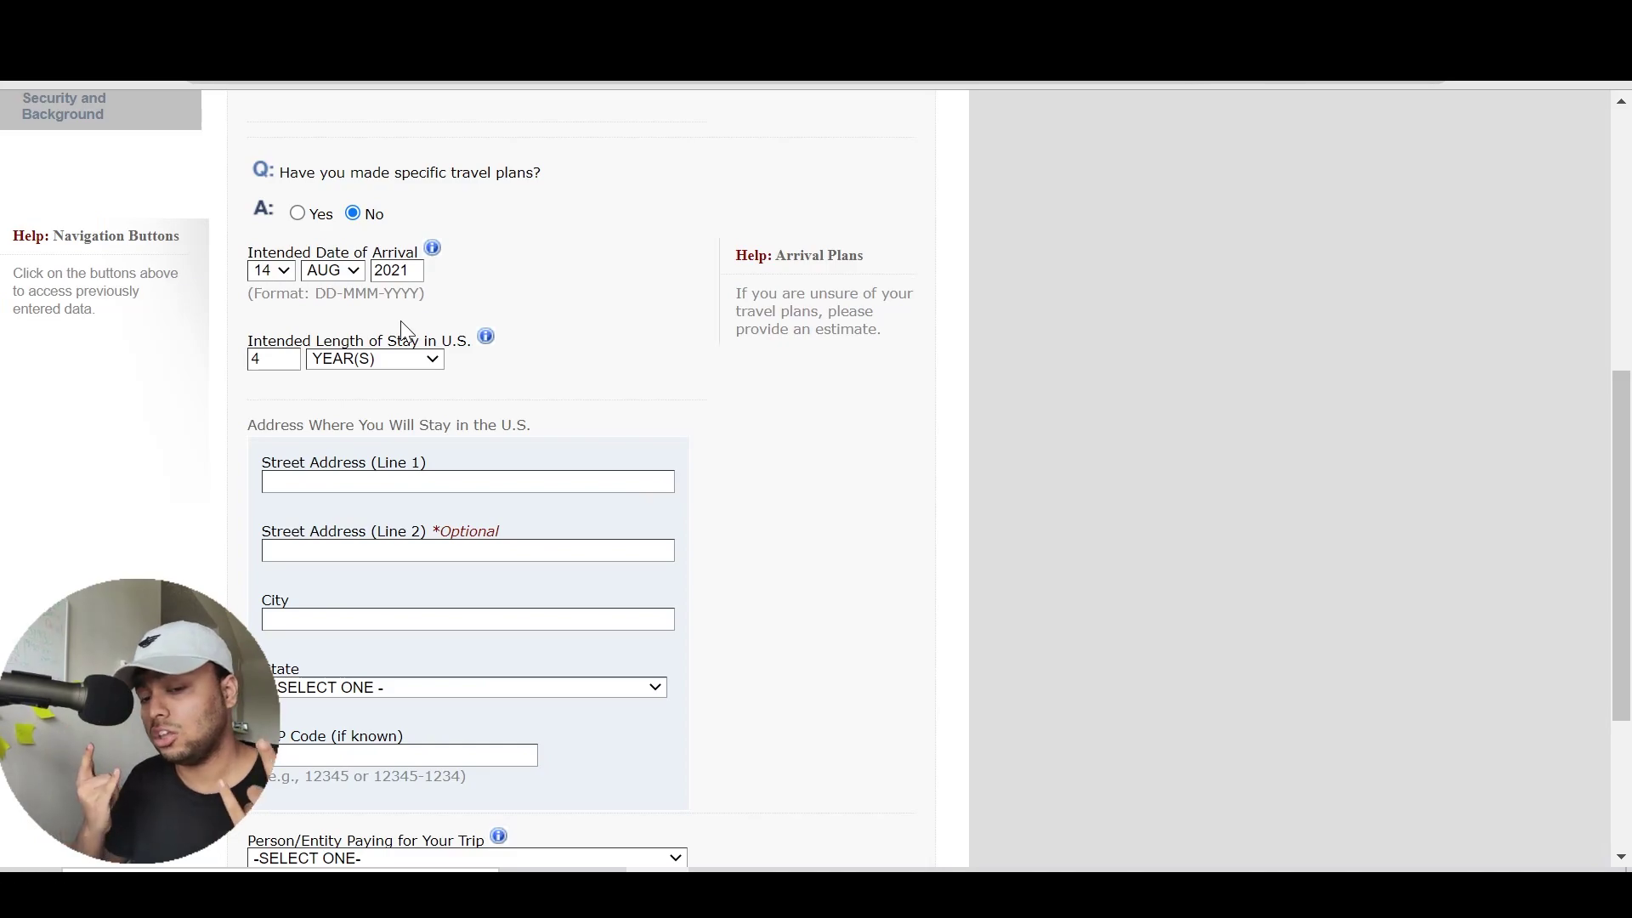
Put the cursor in the U.S. stay address Street Address (Line 1) field
scroll(640, 384, down, 2)
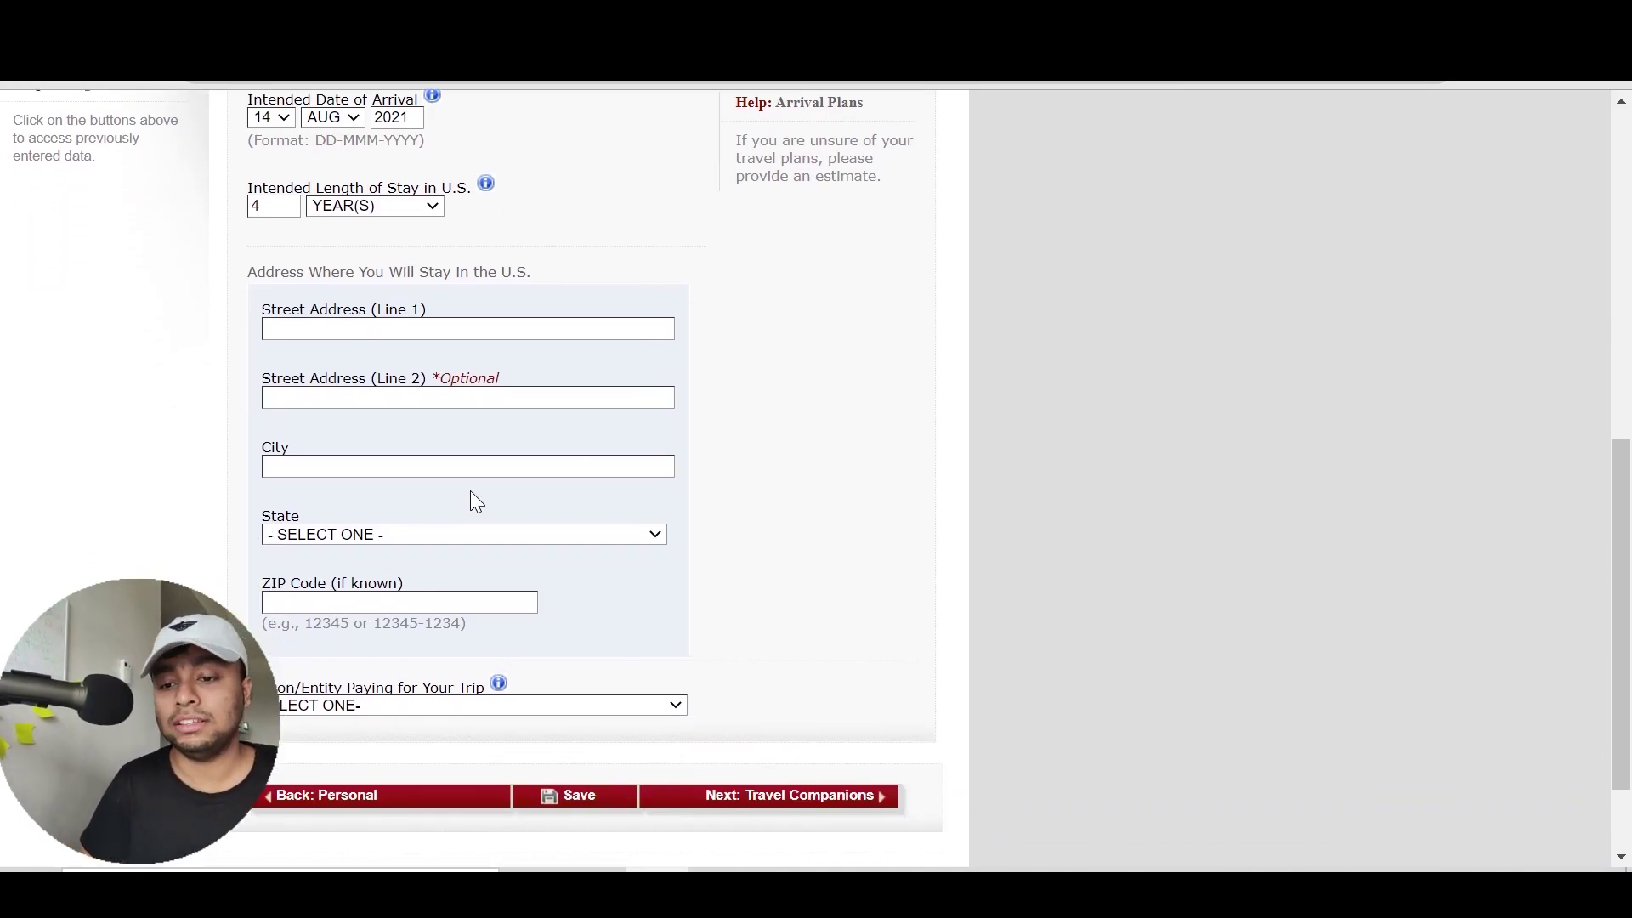
click(467, 329)
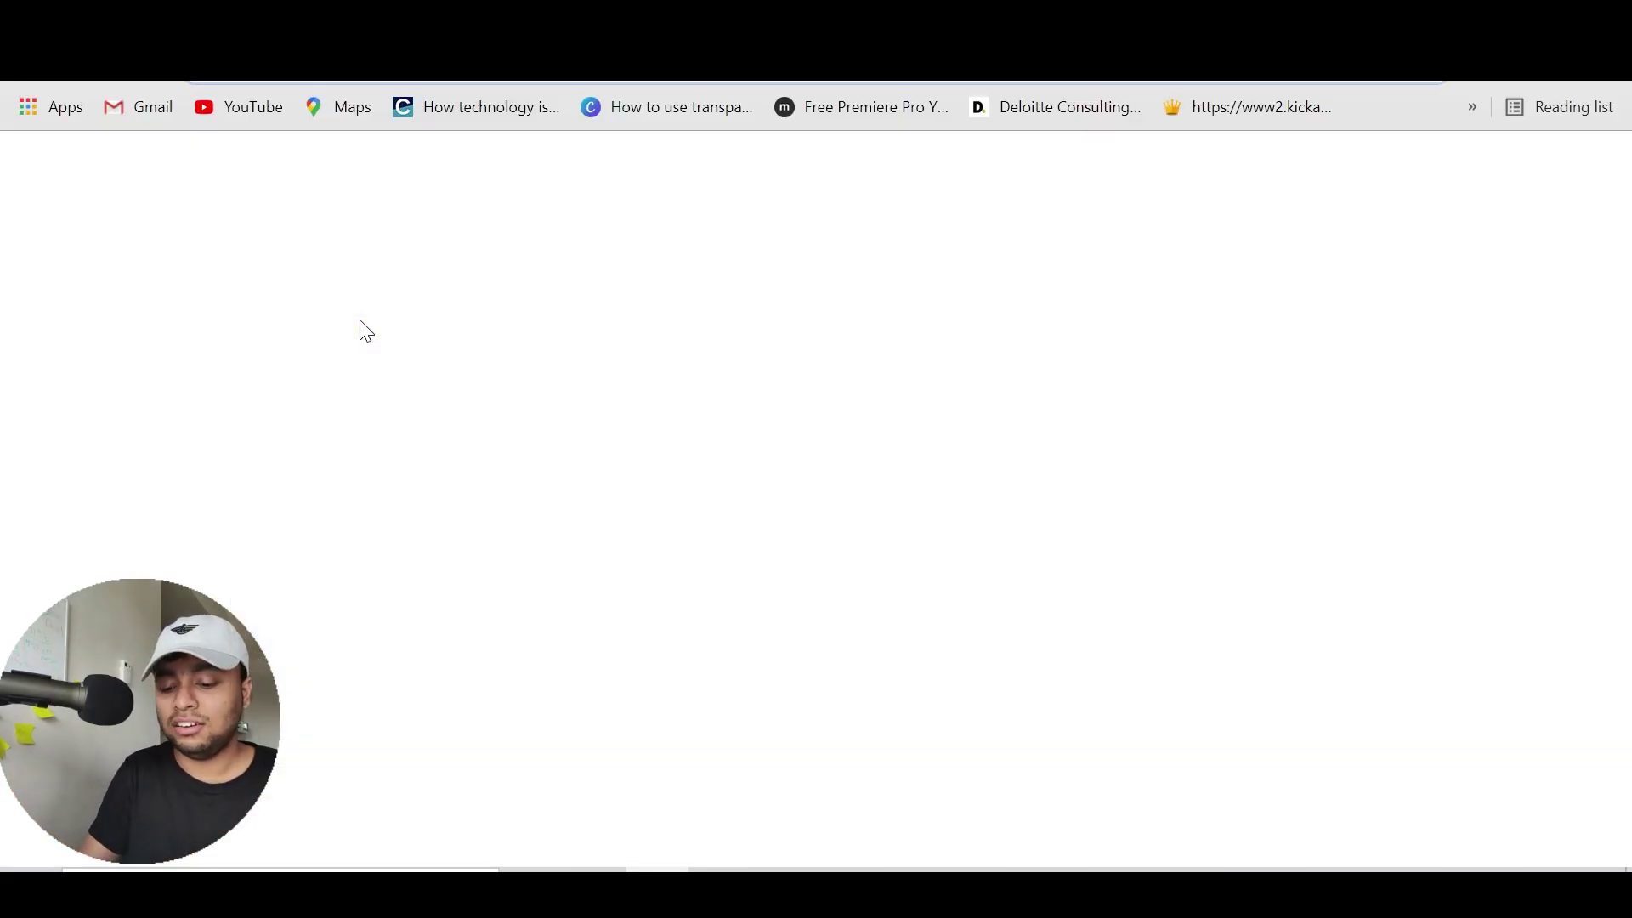
Search Google for 'utd canyon creek address' and select the housing address in the results
text(utd)
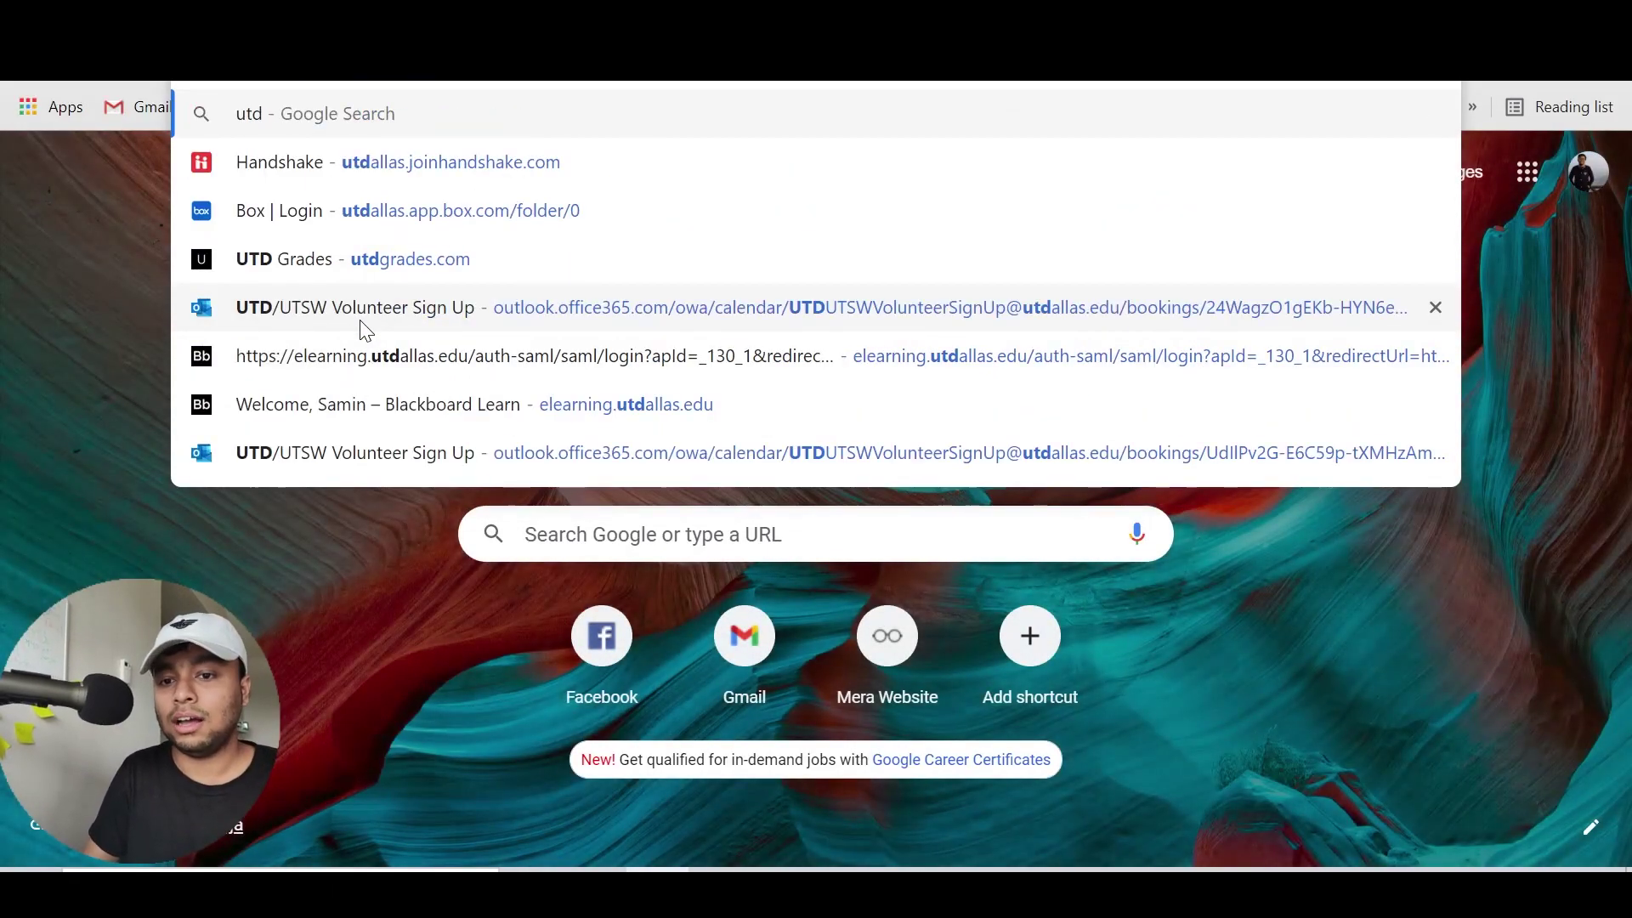
text(canyon creek)
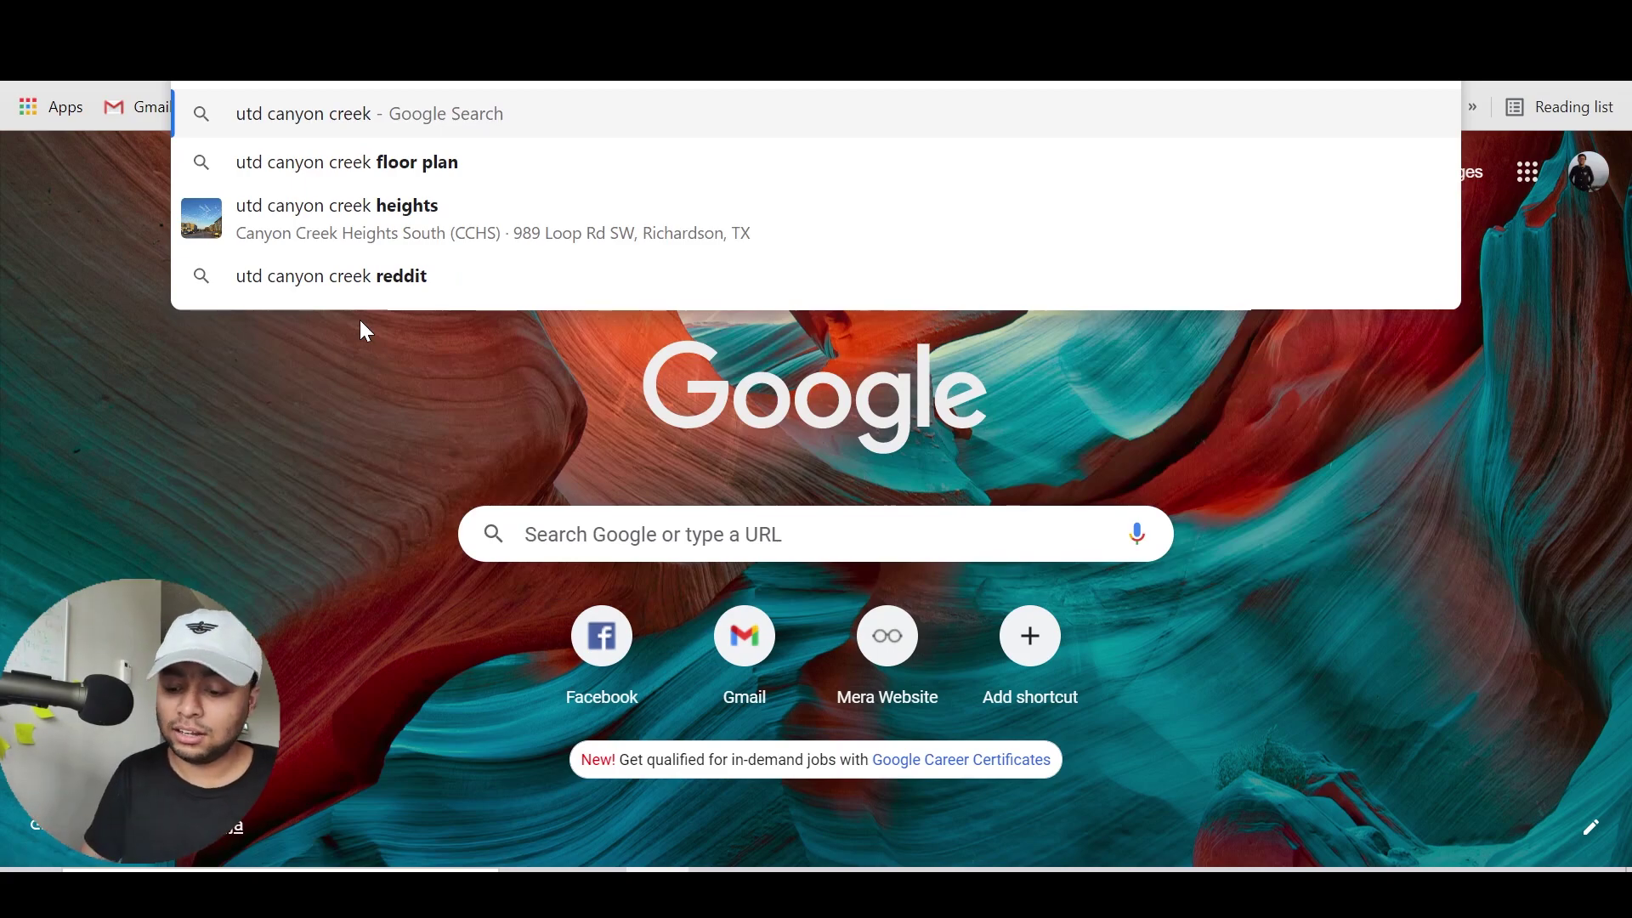
text( address)
key(Return)
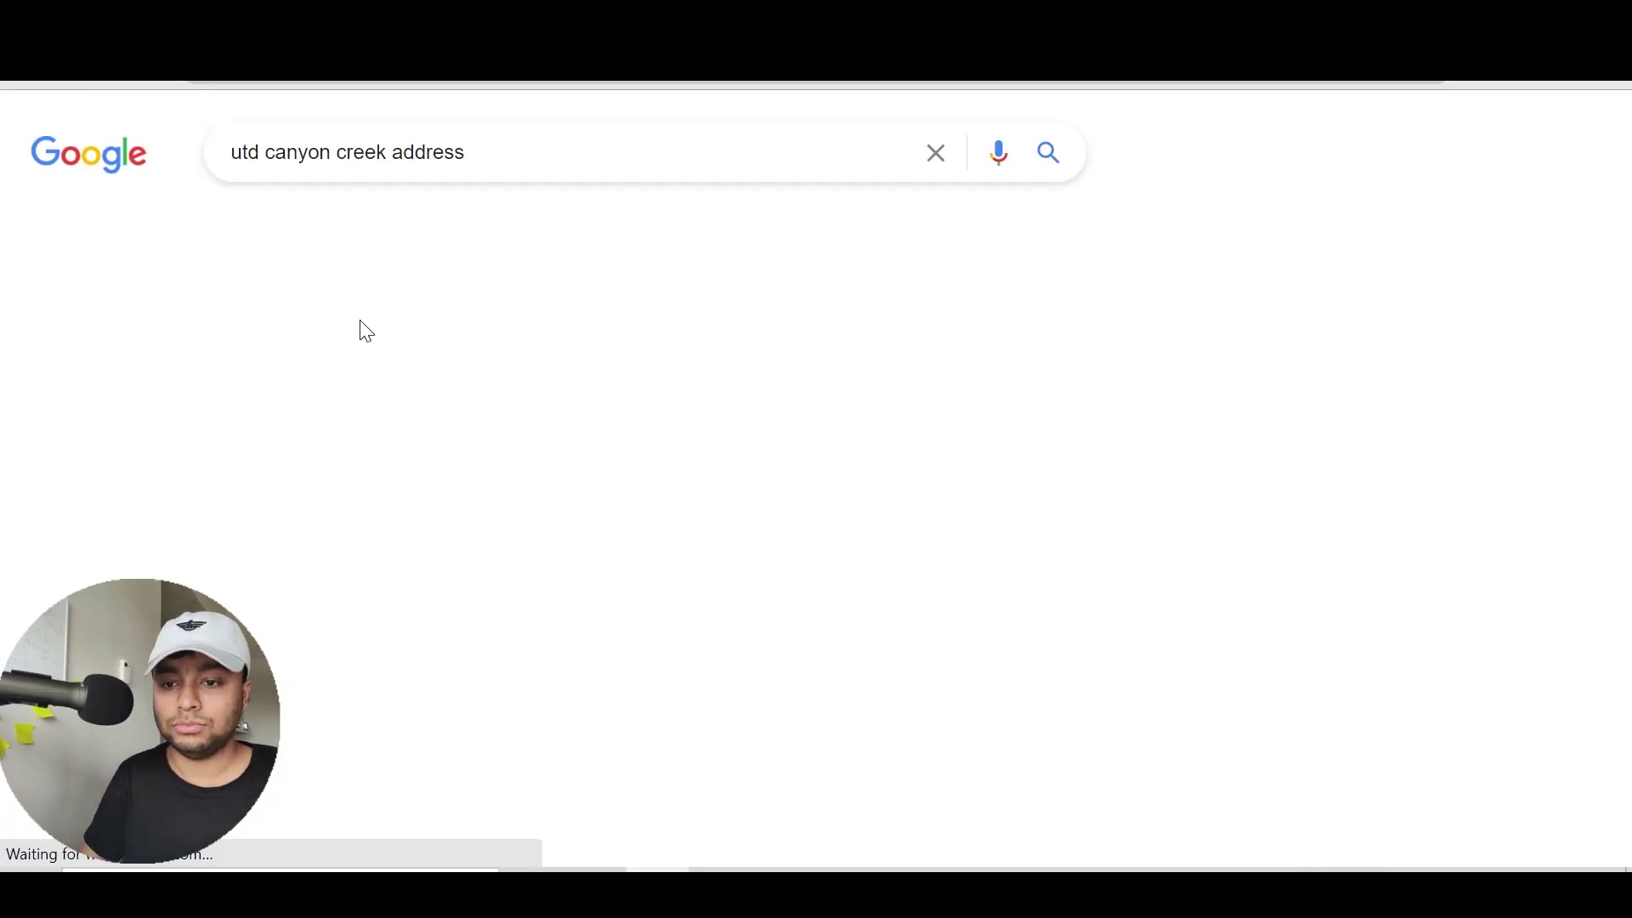
drag(273, 380, 778, 380)
click(778, 380)
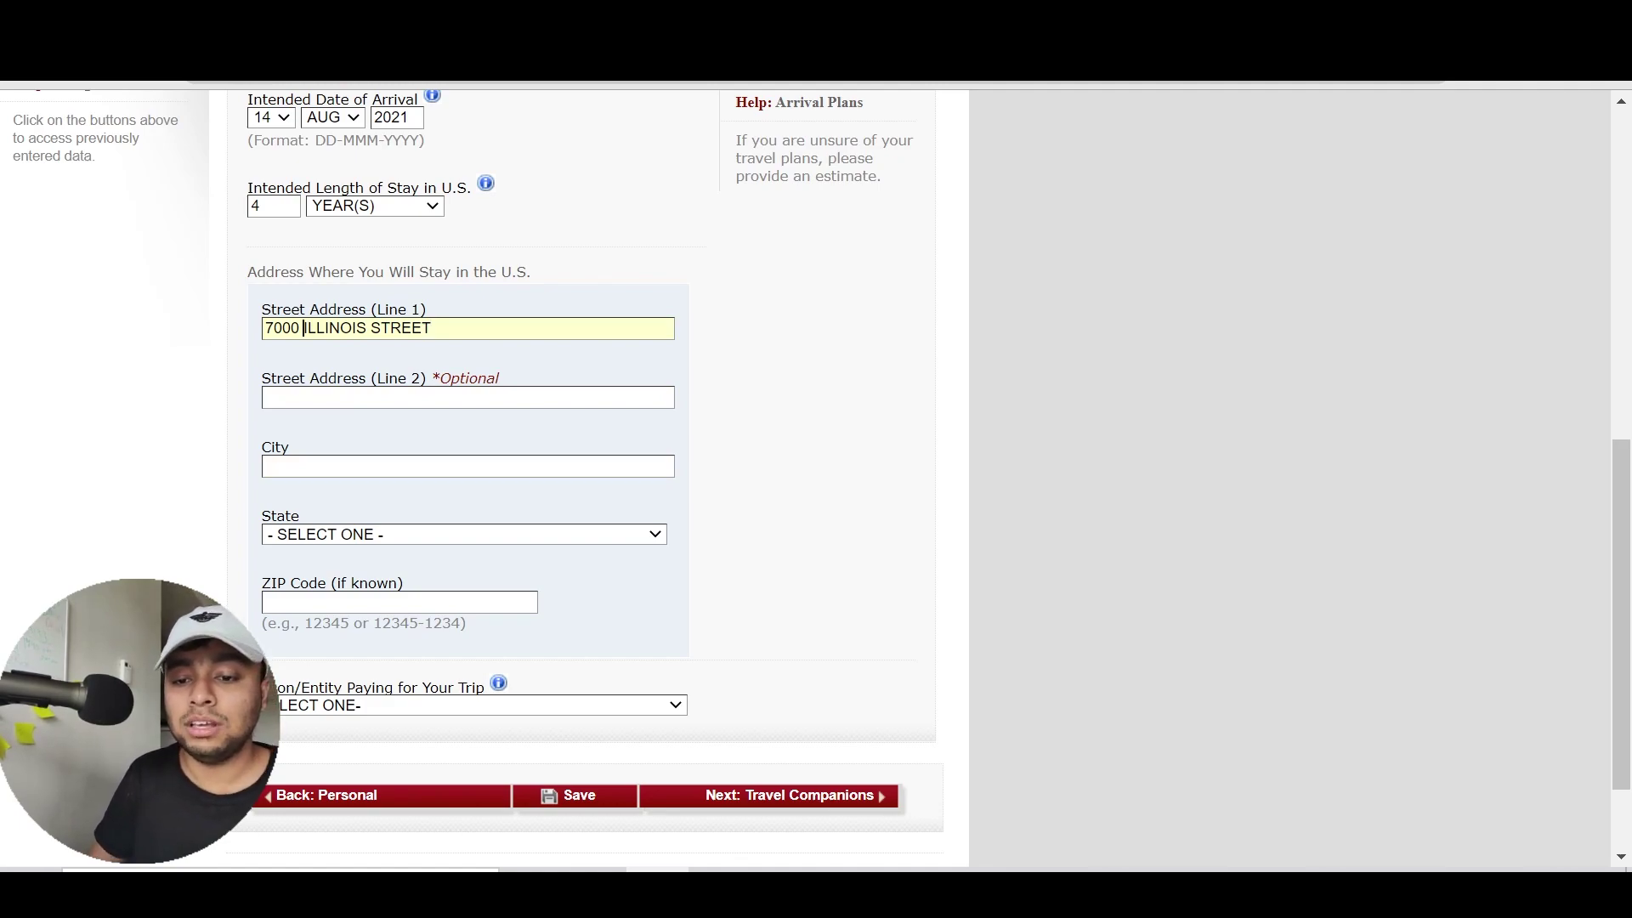
Choose TEXAS as the state of the U.S. stay address
drag(434, 329, 231, 328)
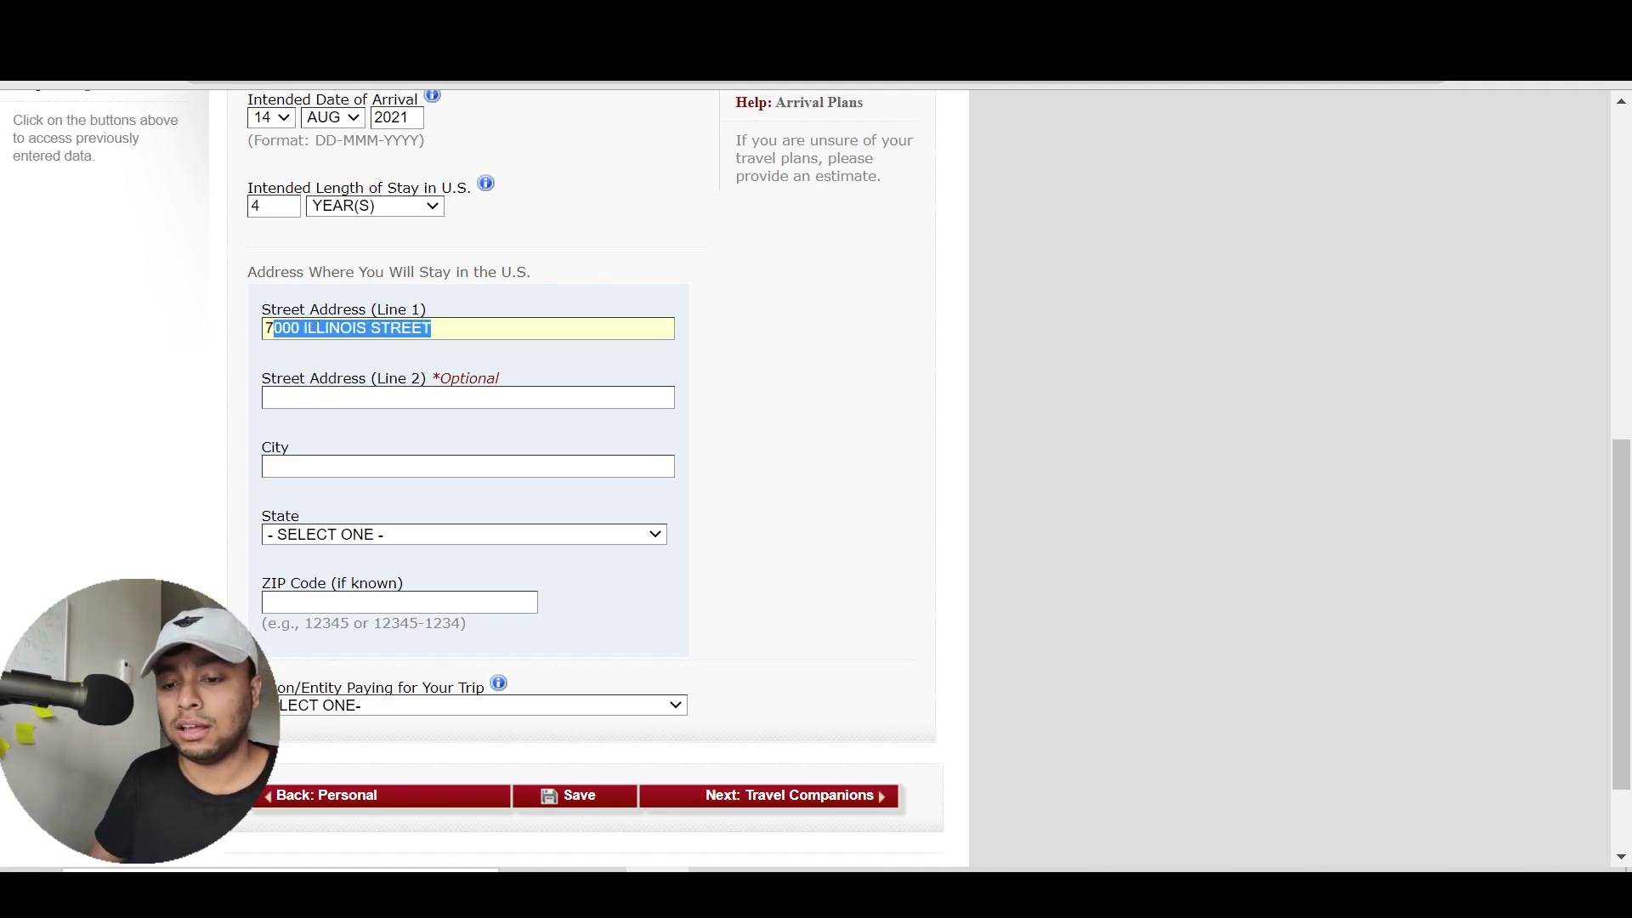
click(482, 415)
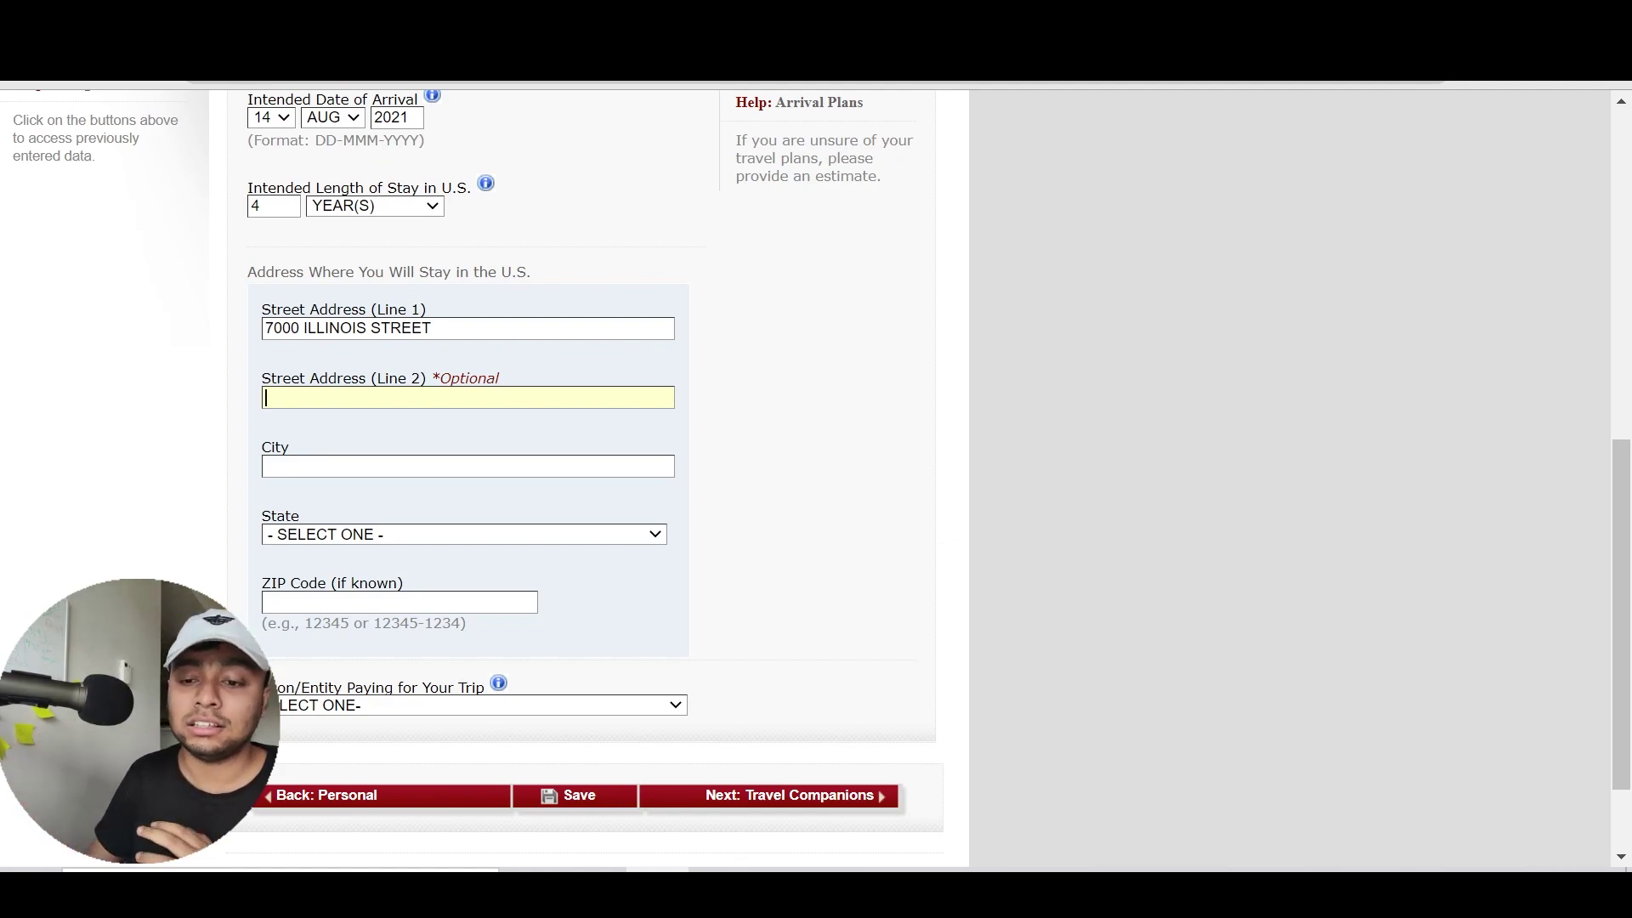
click(435, 329)
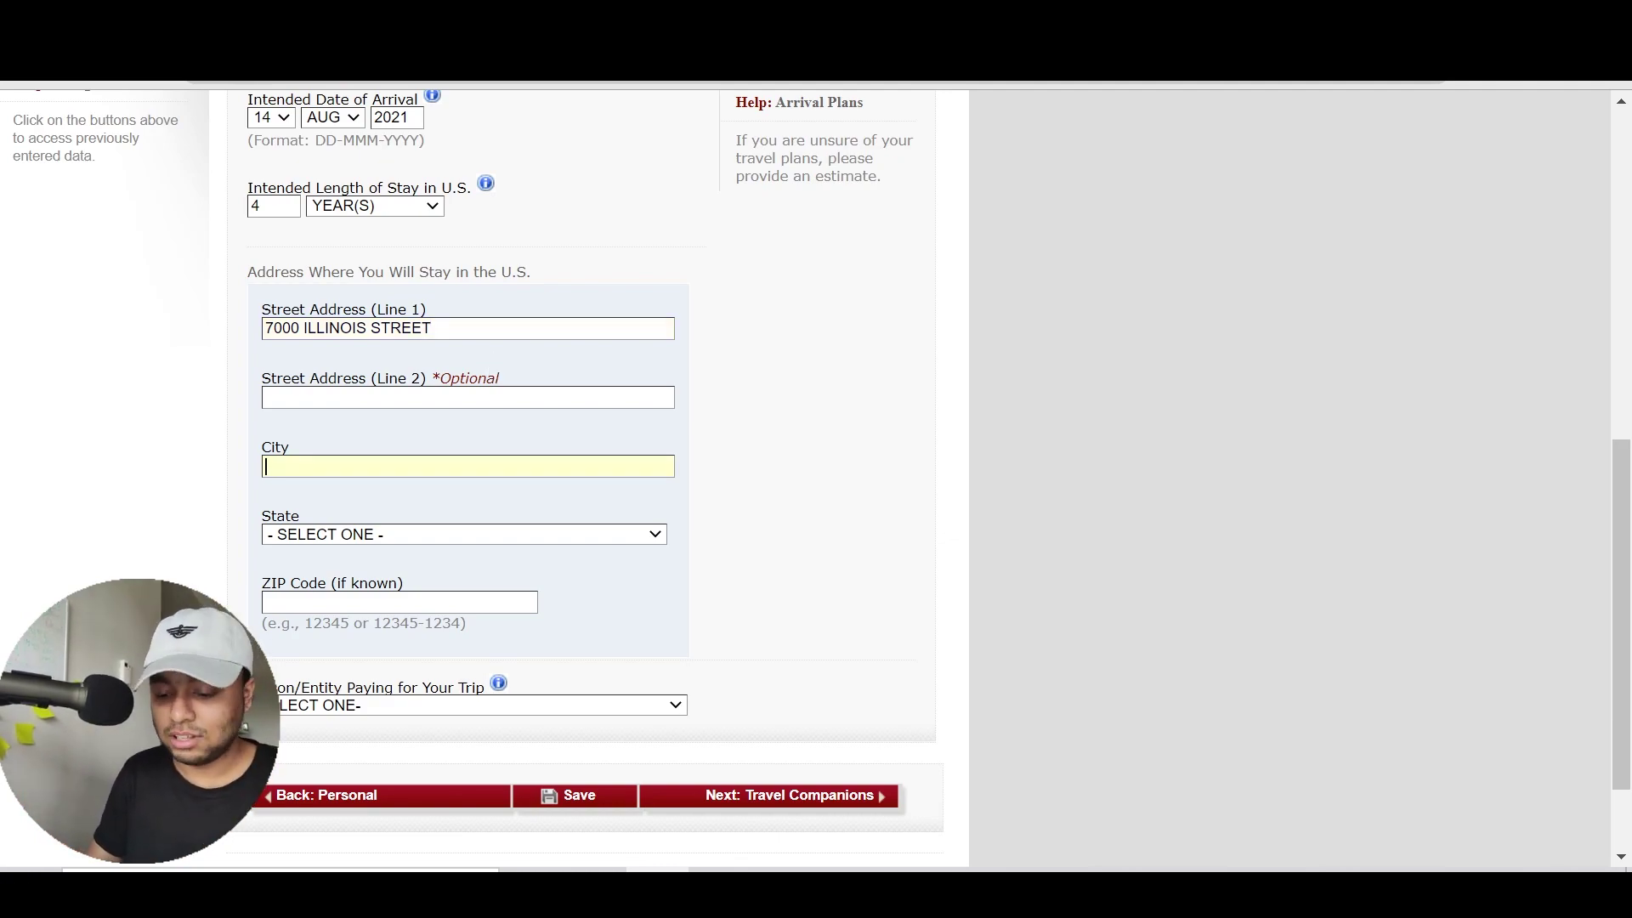
text(TEXAS)
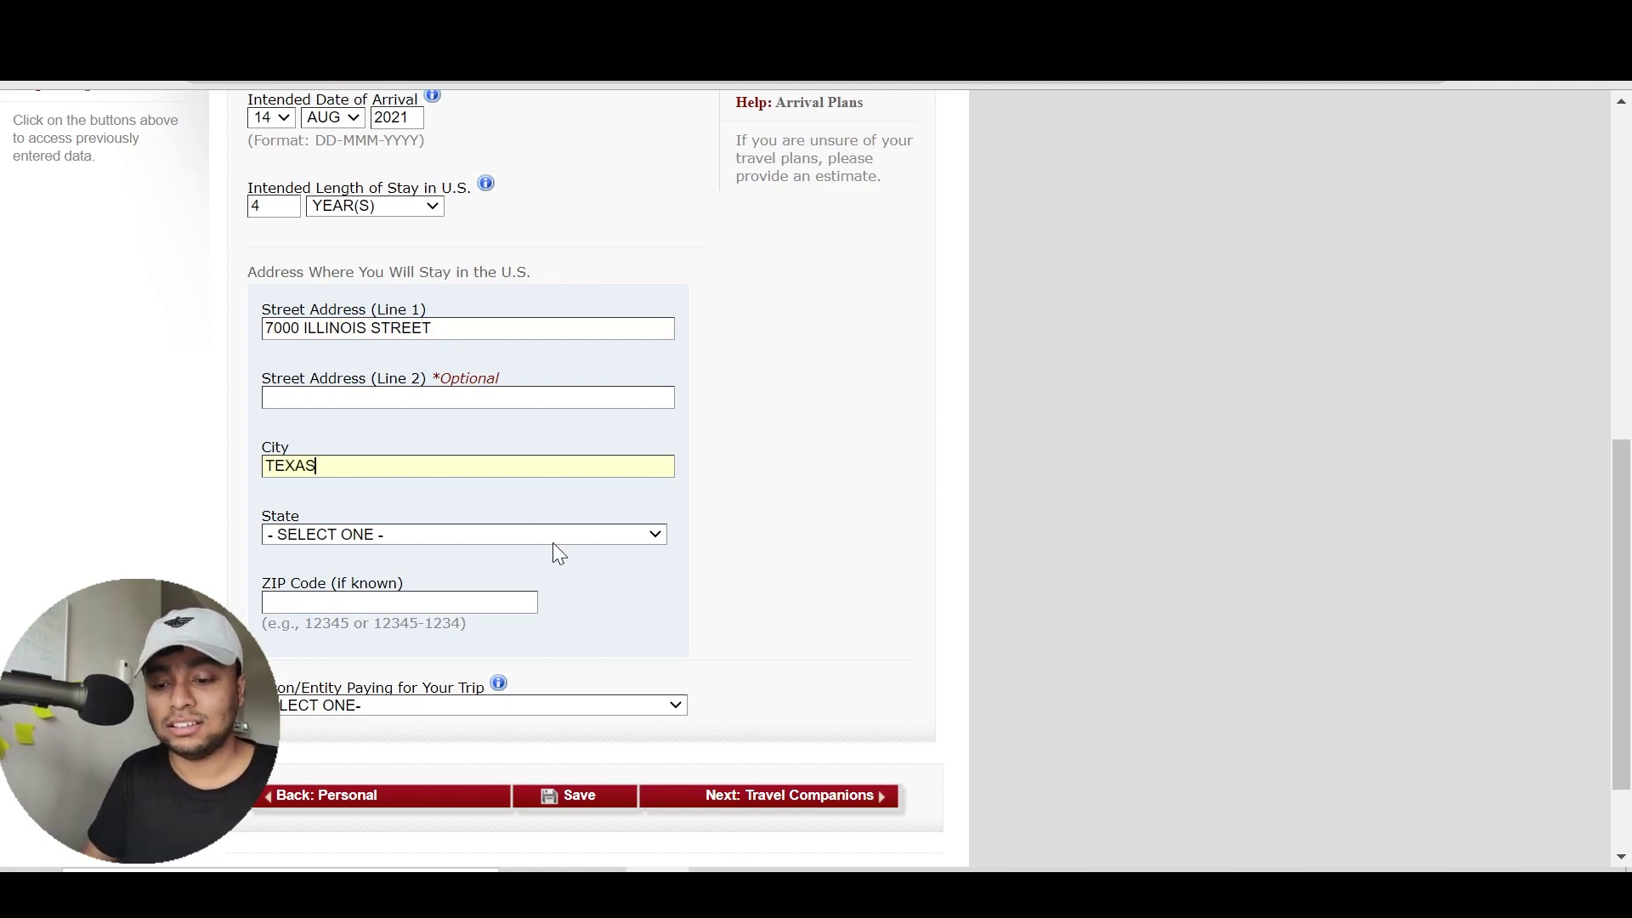
click(553, 542)
key(Down)
key(Down)
key(Down)
key(Down)
key(Down)
key(Down)
key(Down)
key(Down)
key(Down)
key(Down)
key(Down)
key(Down)
key(Down)
key(Down)
key(Down)
key(Down)
key(Down)
key(Down)
key(Down)
key(Down)
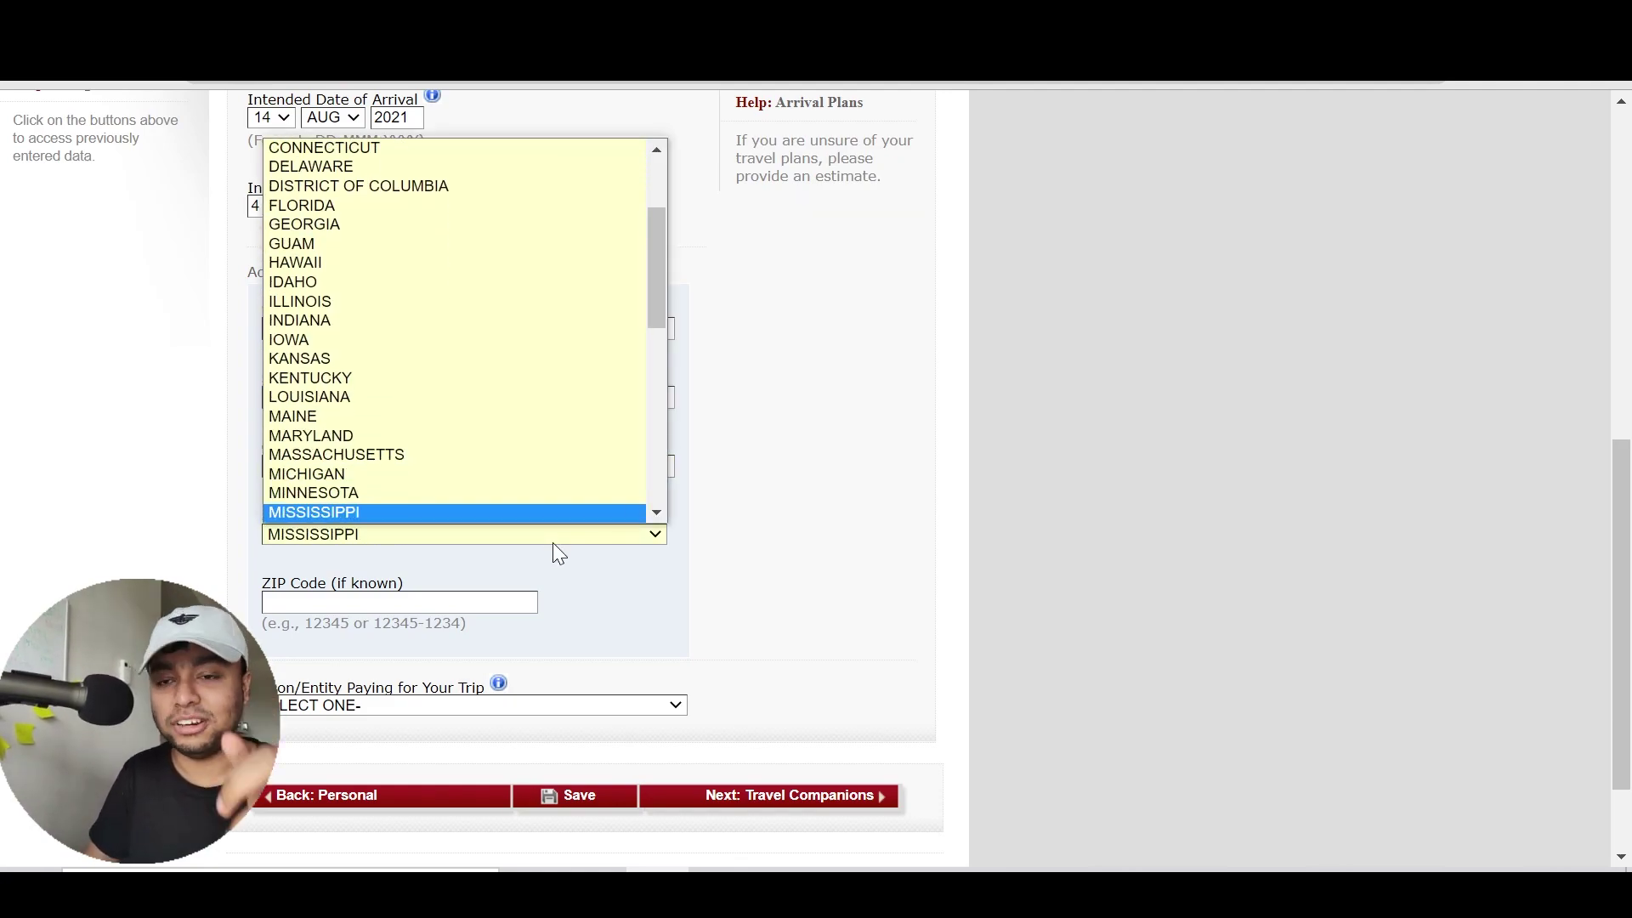
key(Down)
key(Down)
key(Down)
key(Down)
key(Down)
key(Down)
key(Down)
key(Down)
key(Down)
key(Down)
key(Down)
key(Down)
key(Down)
key(Down)
key(Down)
key(Down)
key(Down)
key(Down)
key(Down)
key(Down)
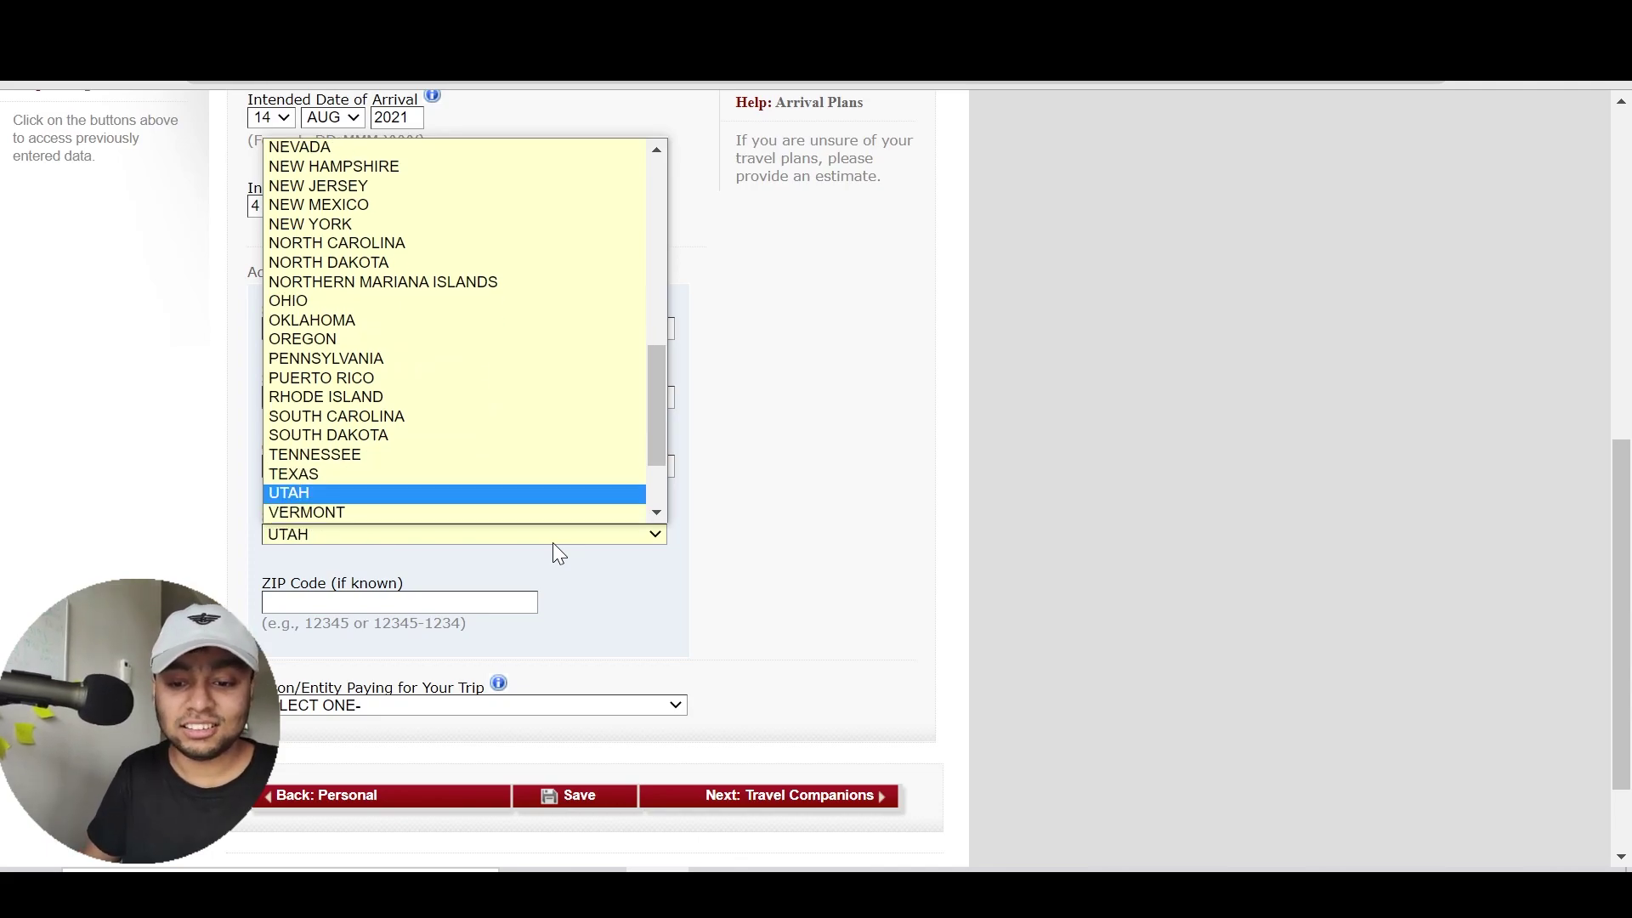
key(Up)
key(Return)
Enter RICHARDSON as the city and ZIP code 75252
key(shift+Tab)
text(RICHARDSON)
key(Tab)
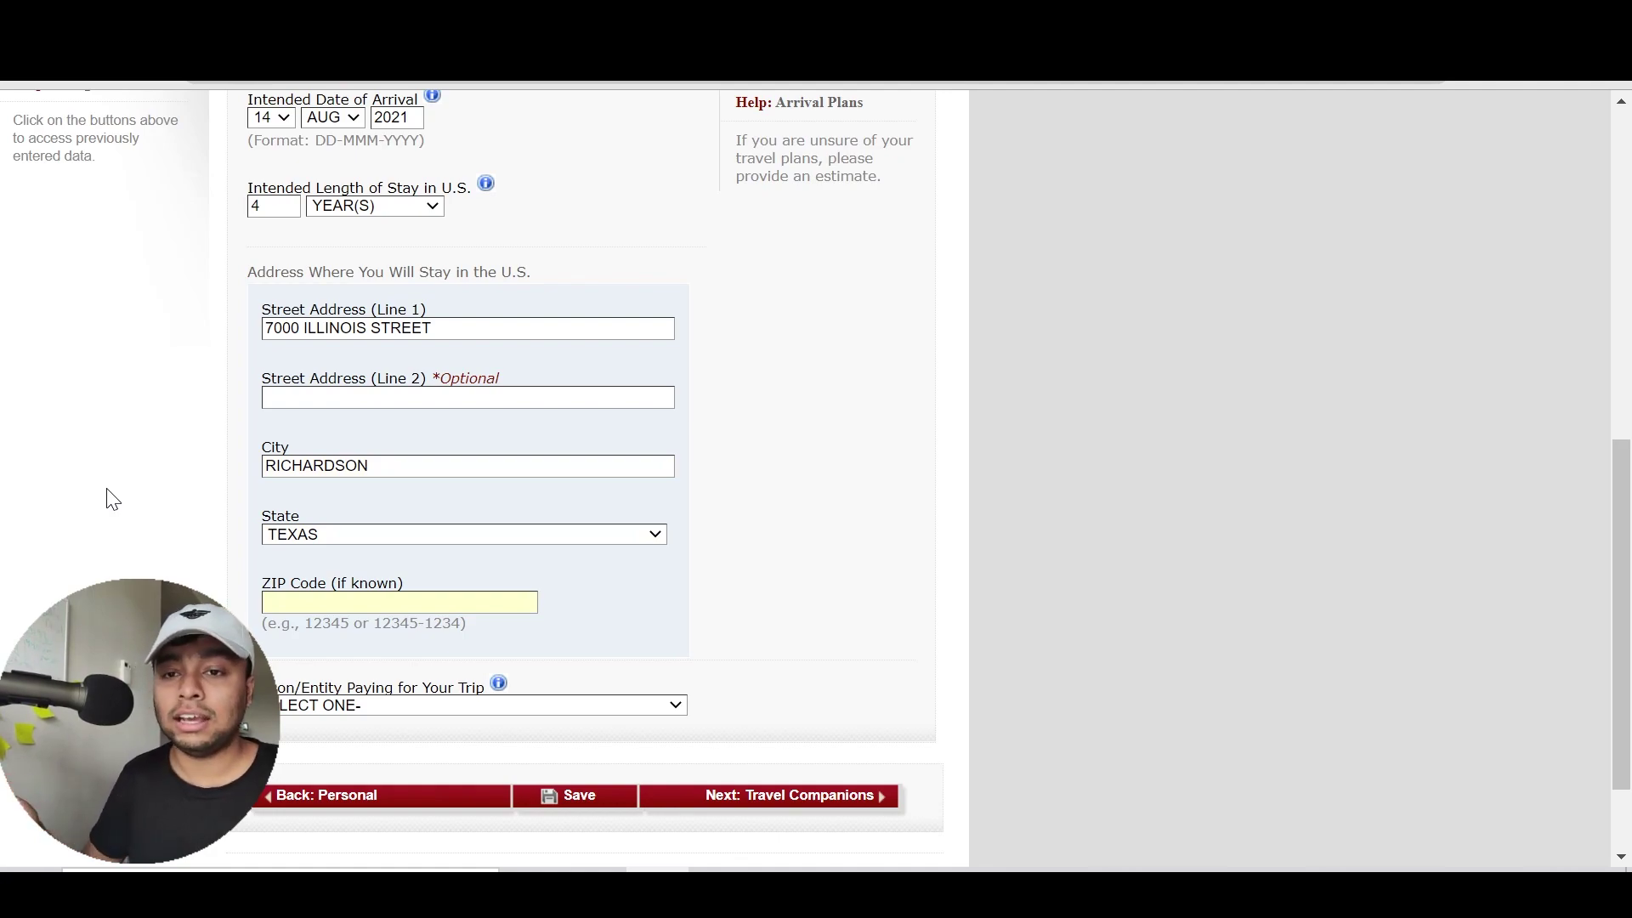
text(75252)
click(109, 531)
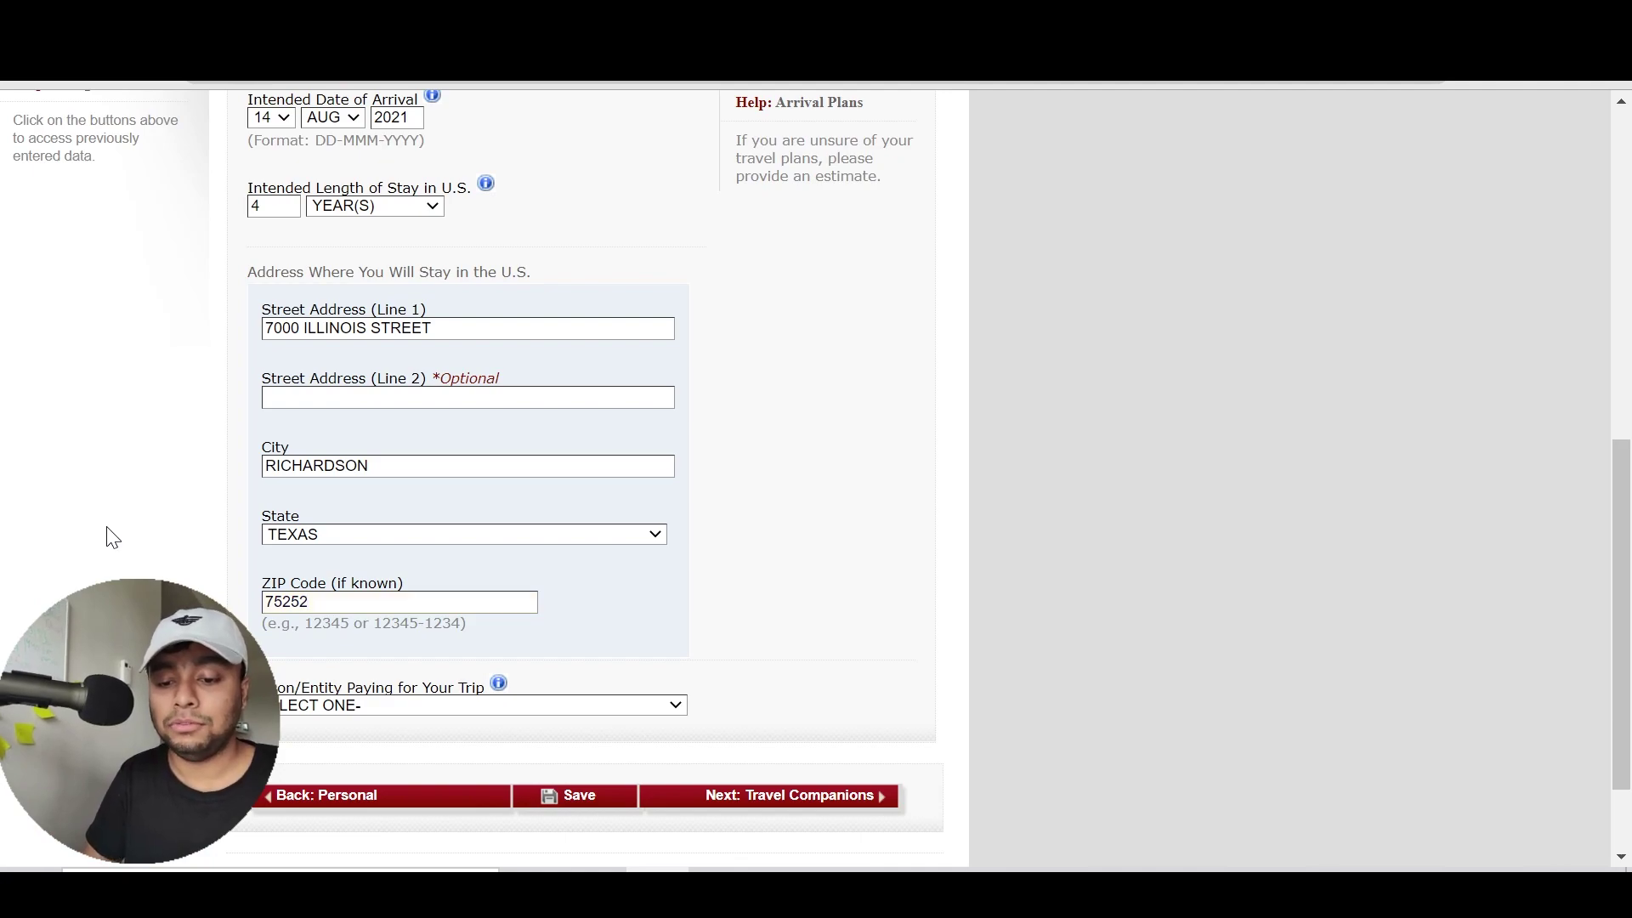
Set the person paying for the trip to OTHER PERSON
click(385, 711)
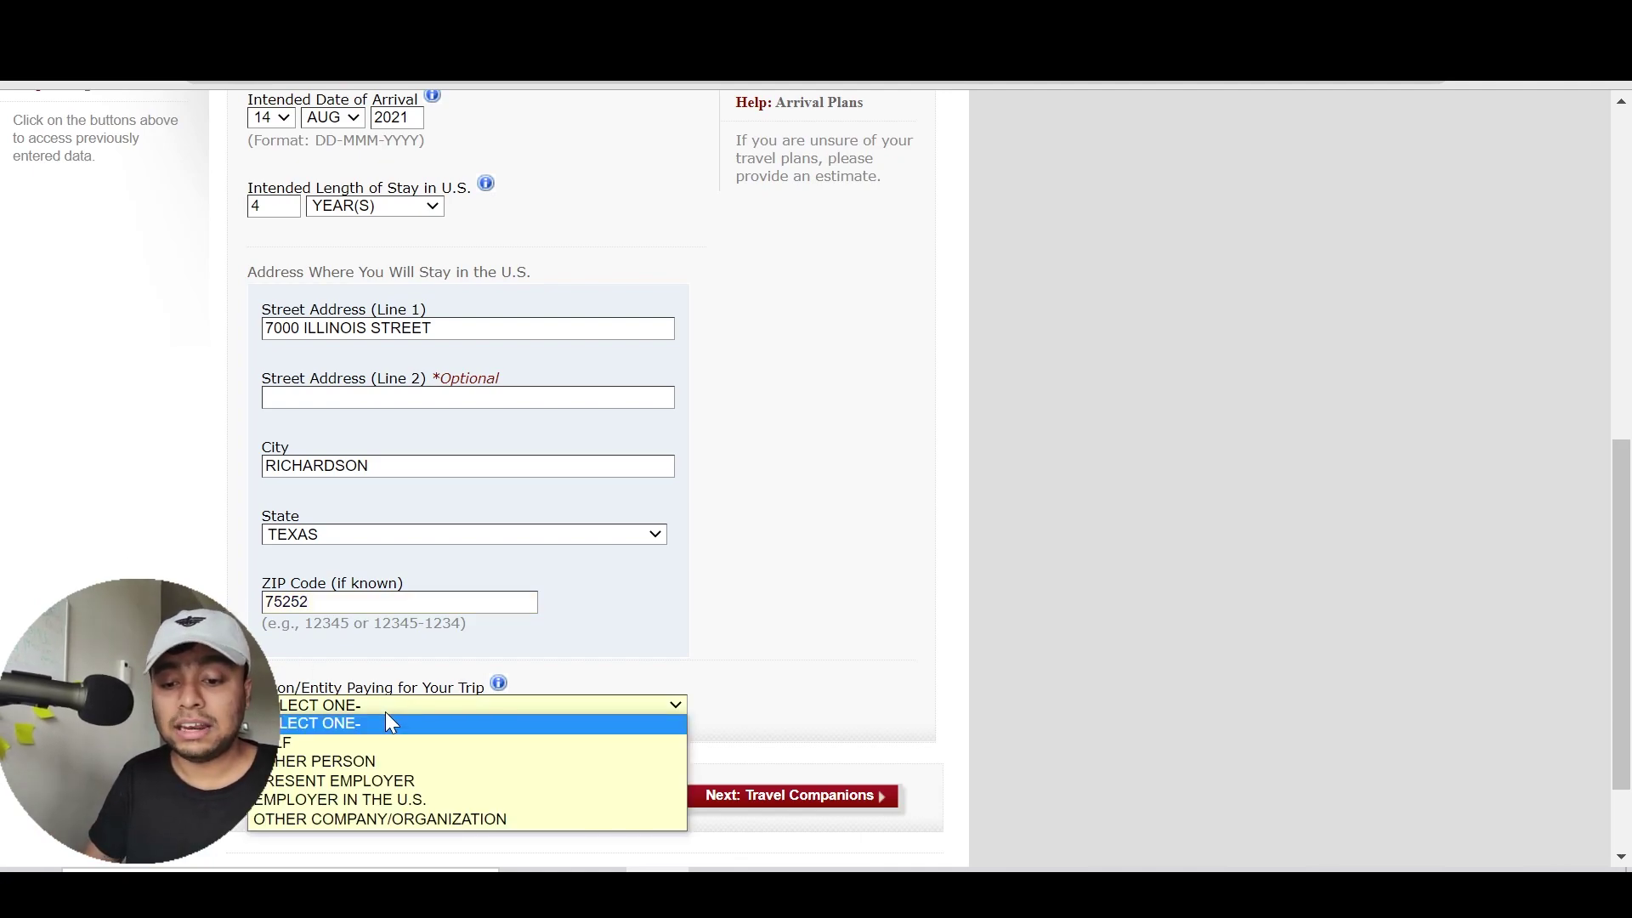
key(Down)
key(Down)
key(Up)
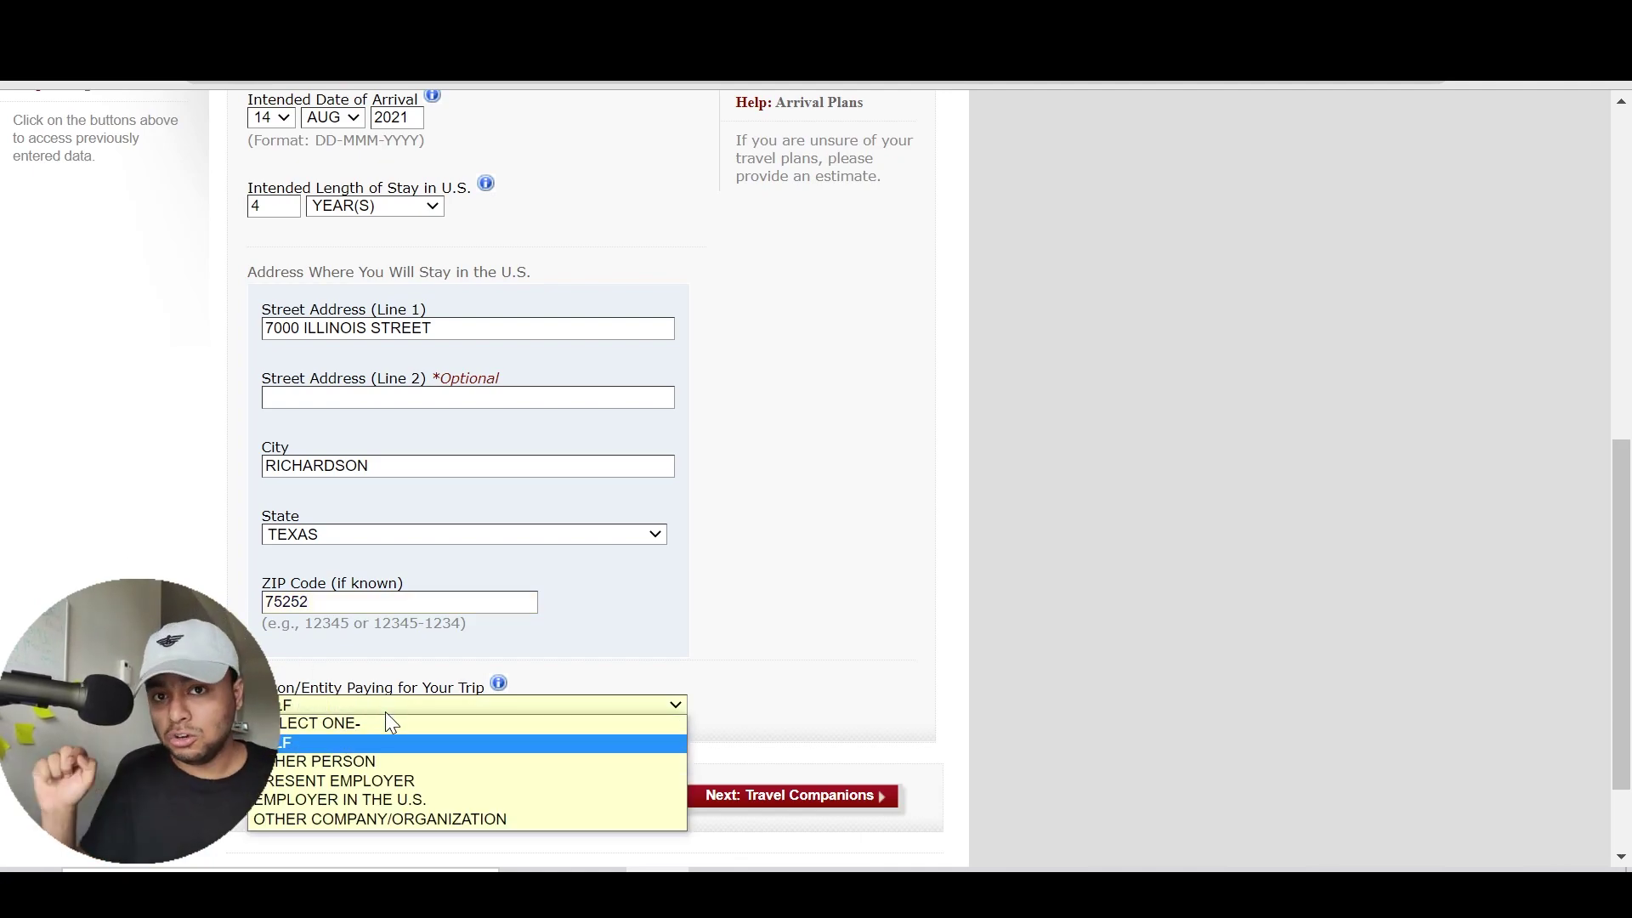
click(385, 712)
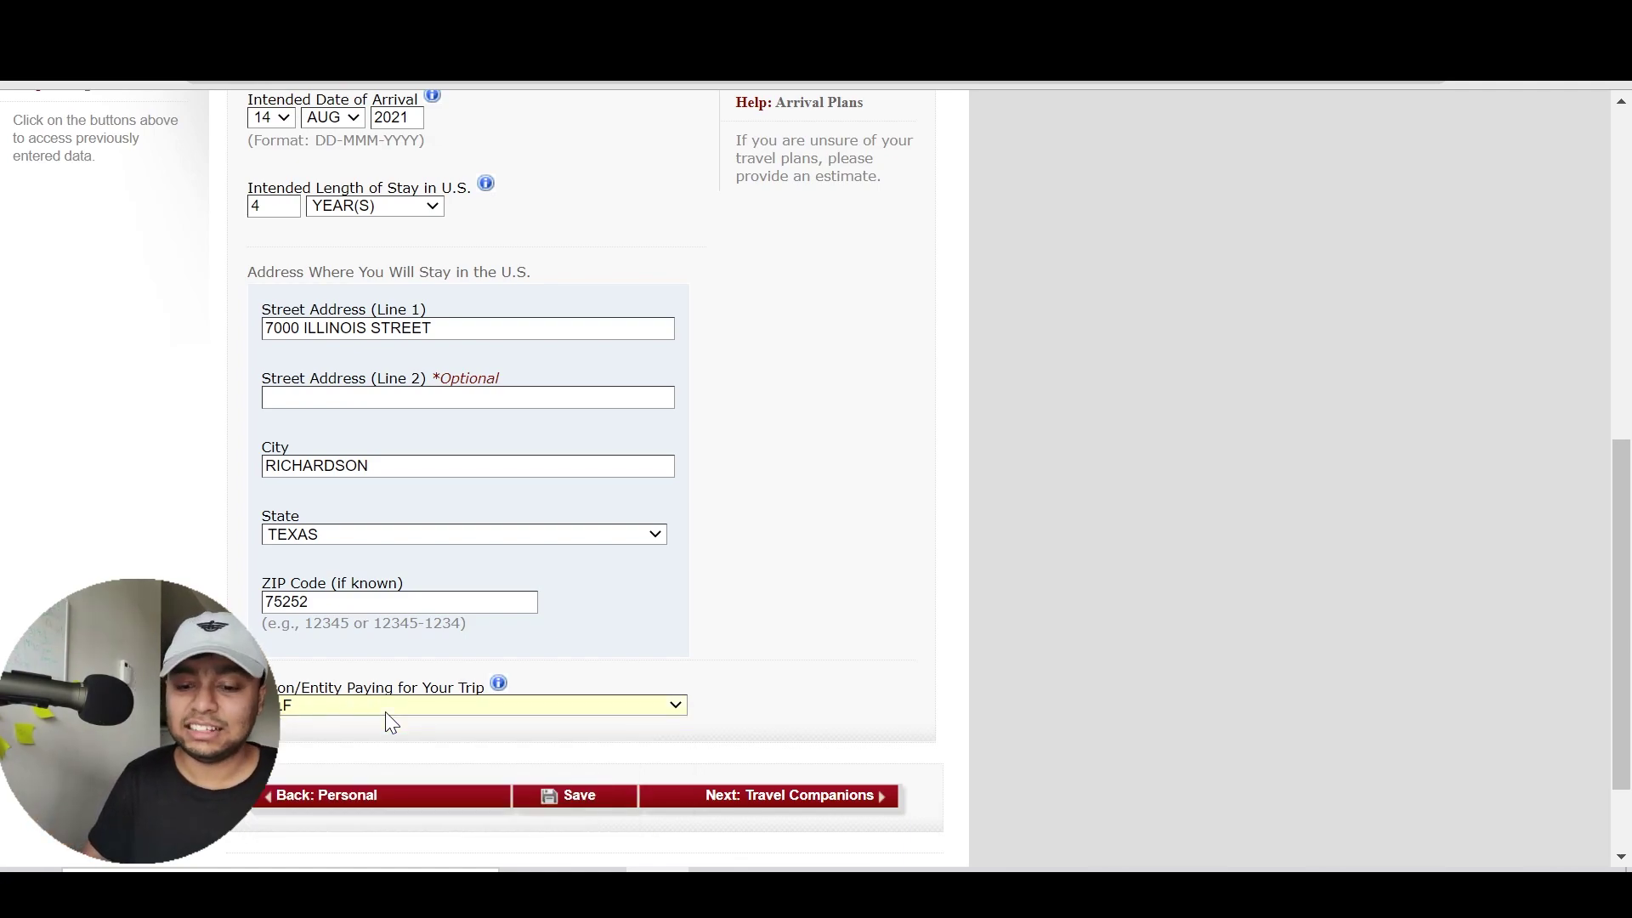
click(416, 708)
key(Down)
key(Down)
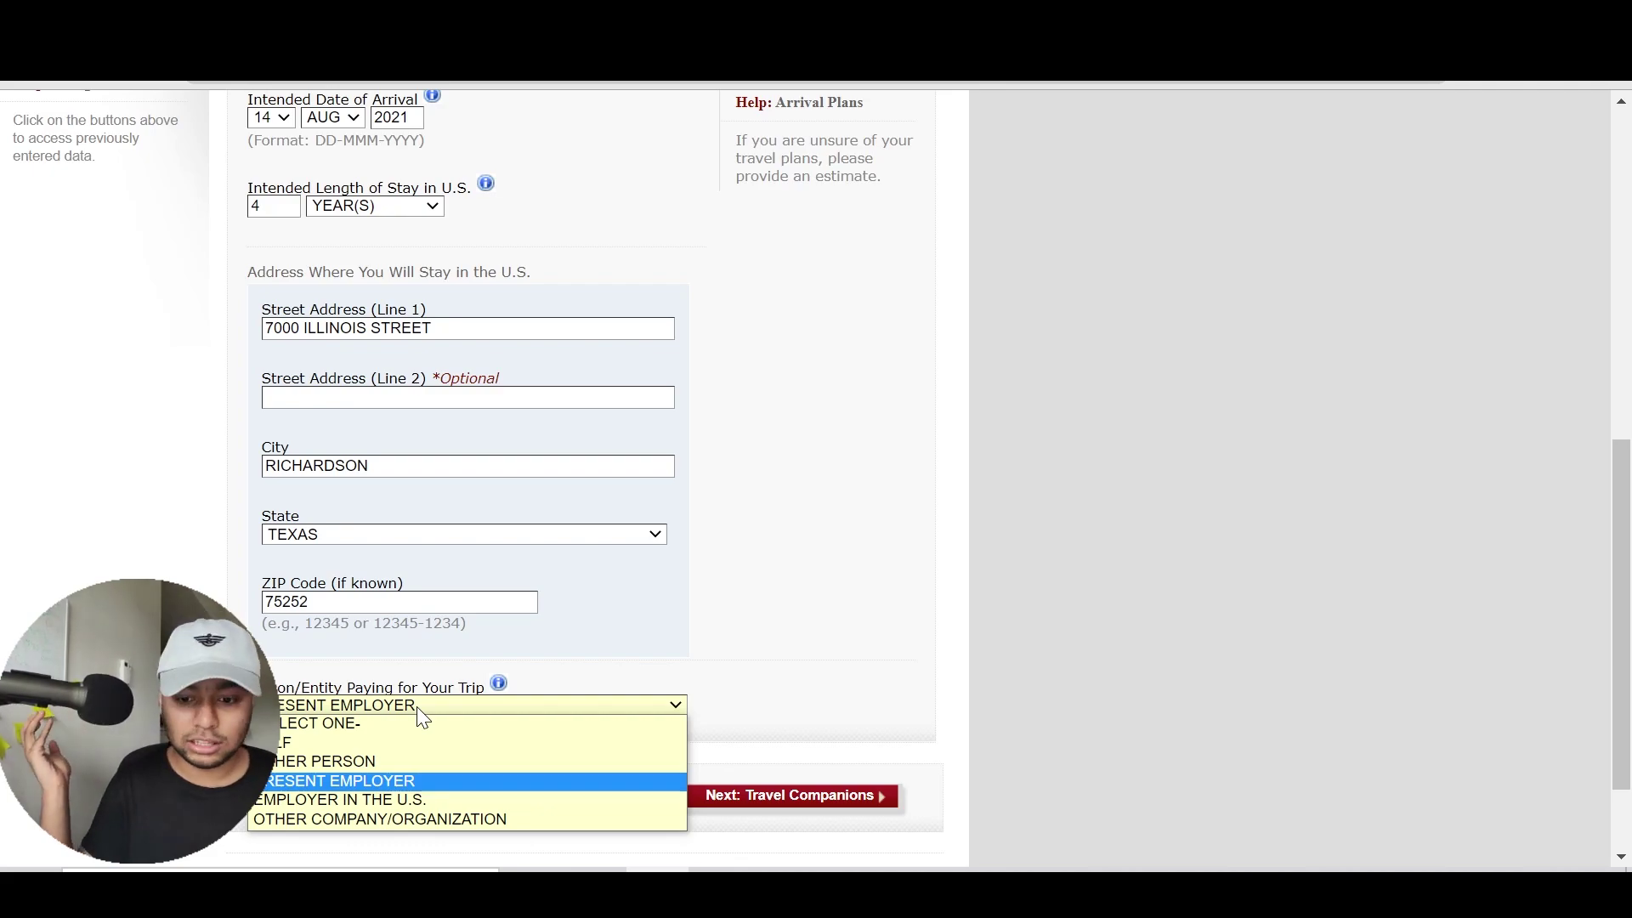
key(Up)
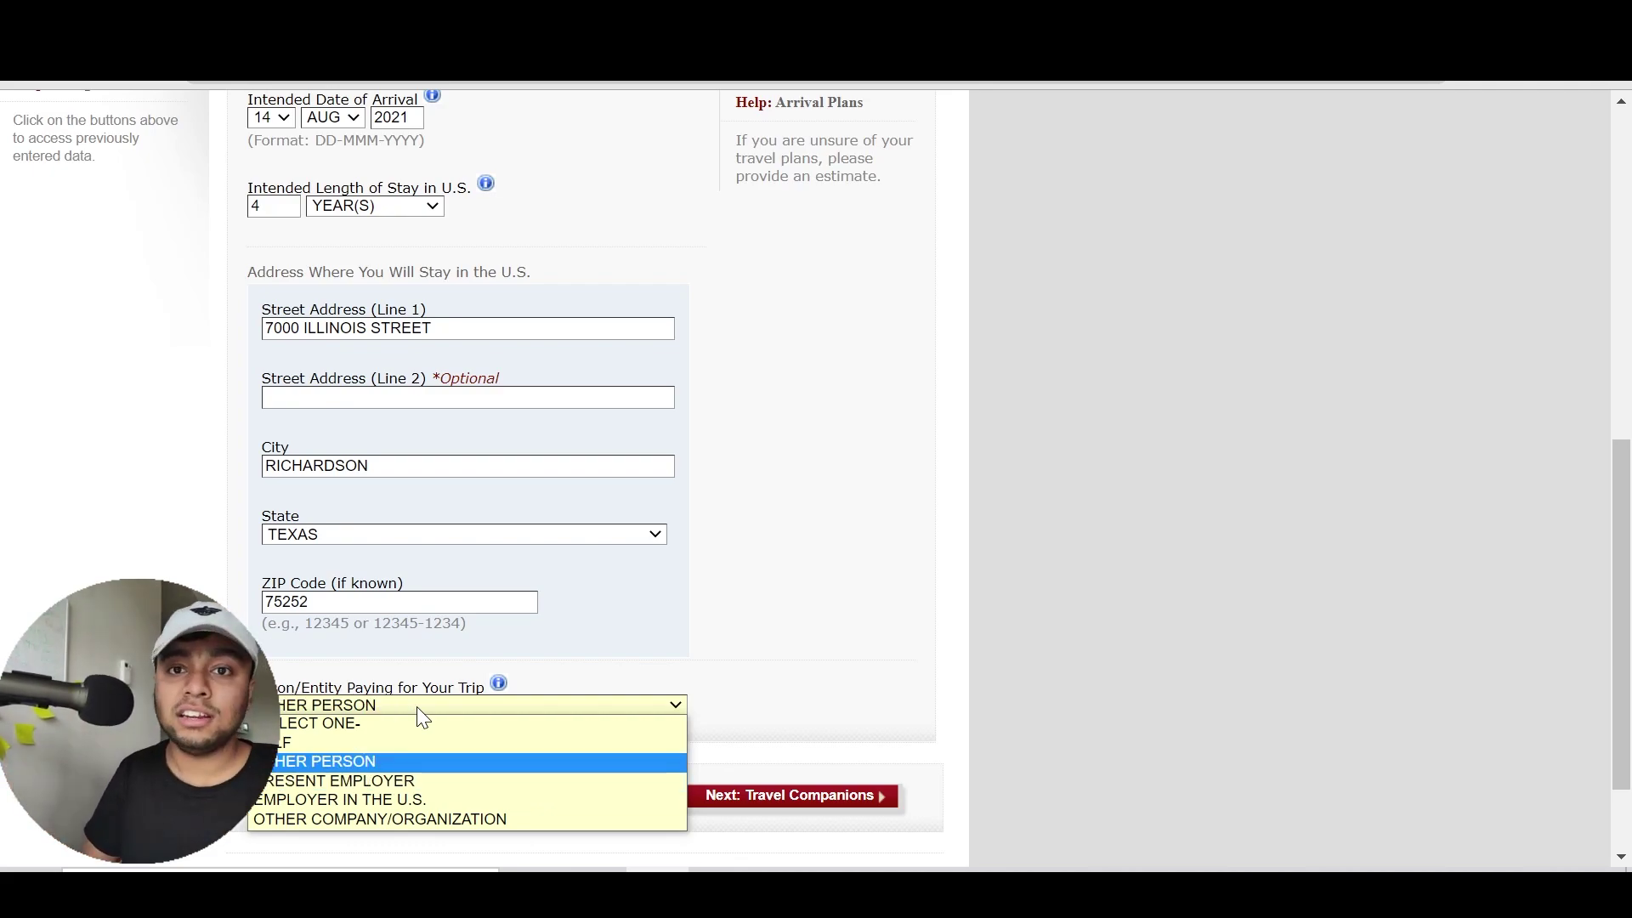
key(Return)
scroll(442, 393, down, 5)
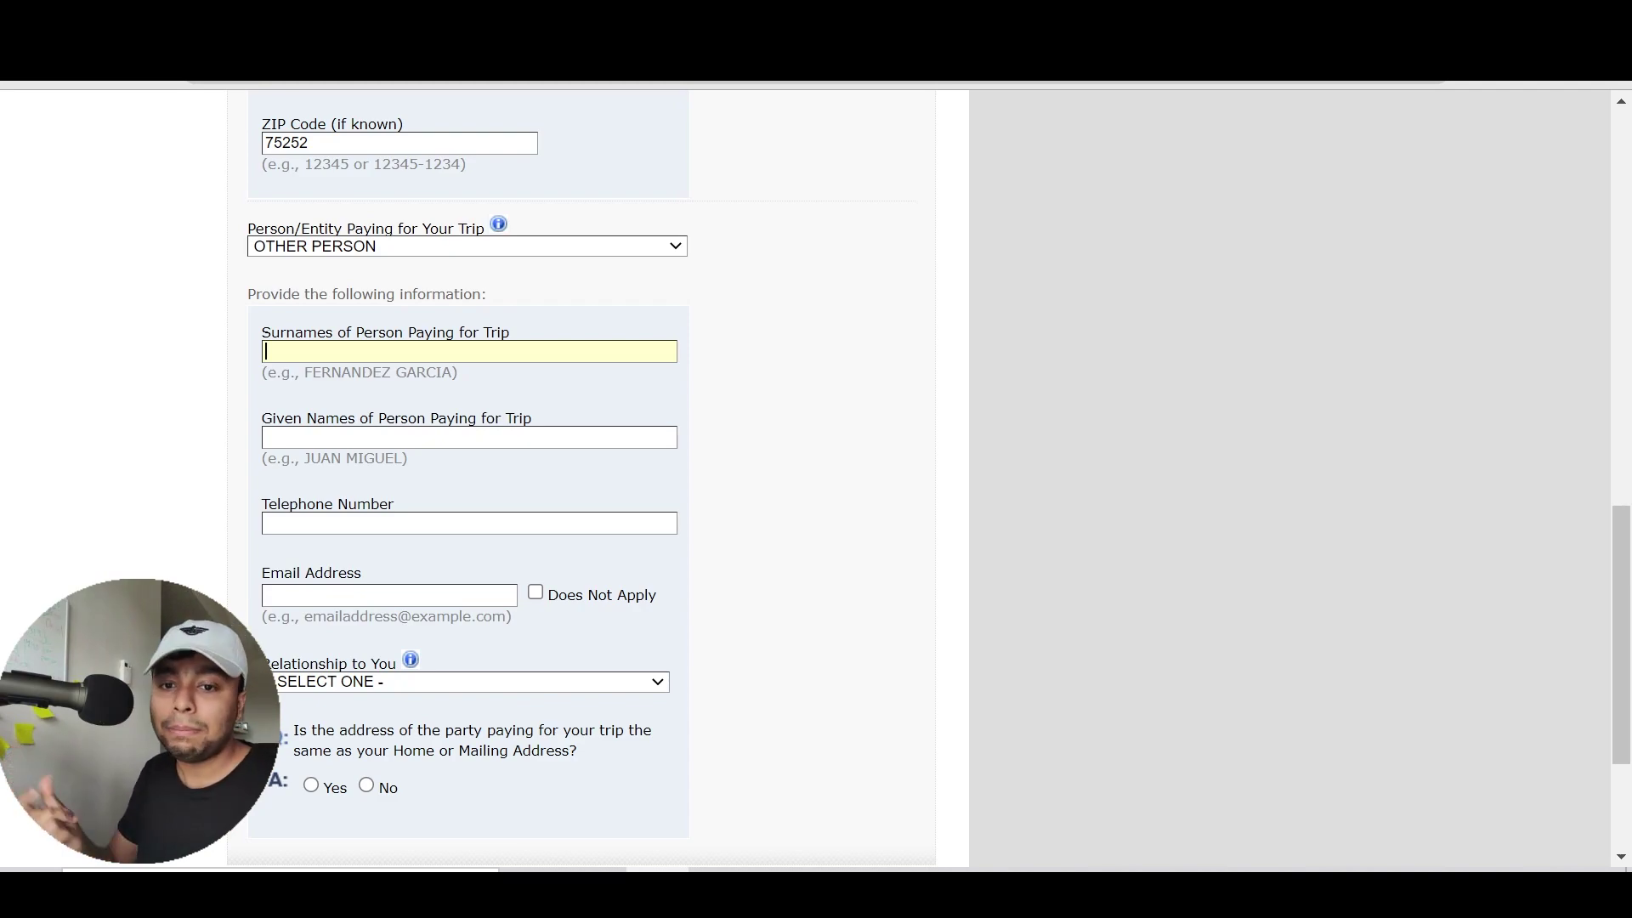
Enter the payer's names and telephone number
key(Tab)
click(227, 520)
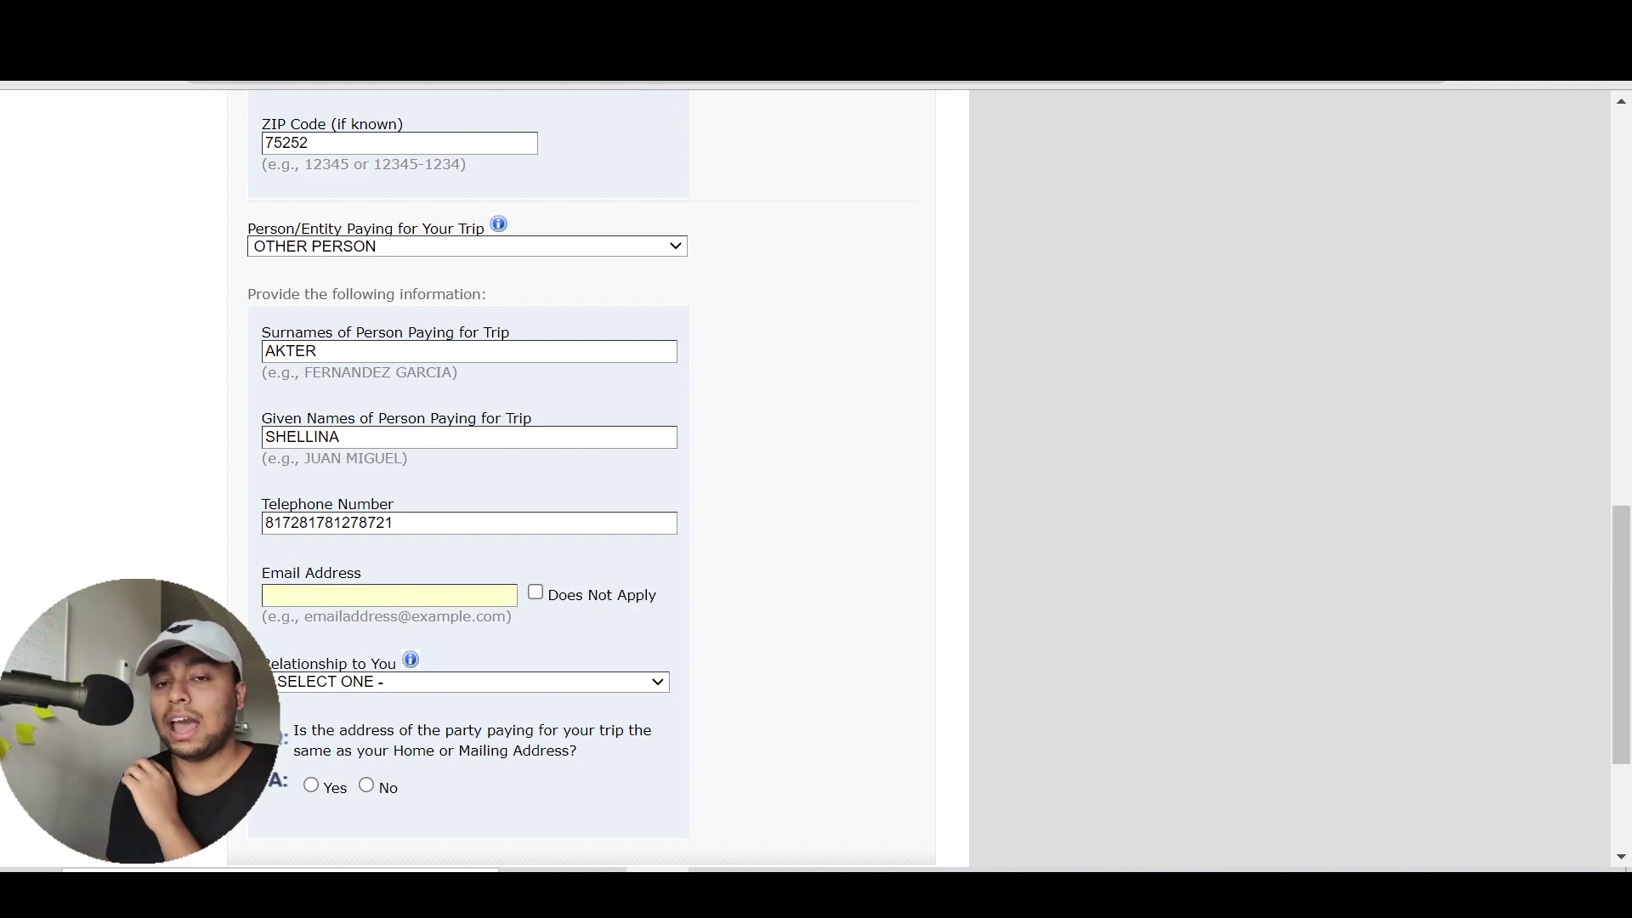
Mark the payer's email as Does Not Apply and set the relationship to PARENT
click(564, 597)
scroll(713, 573, down, 2)
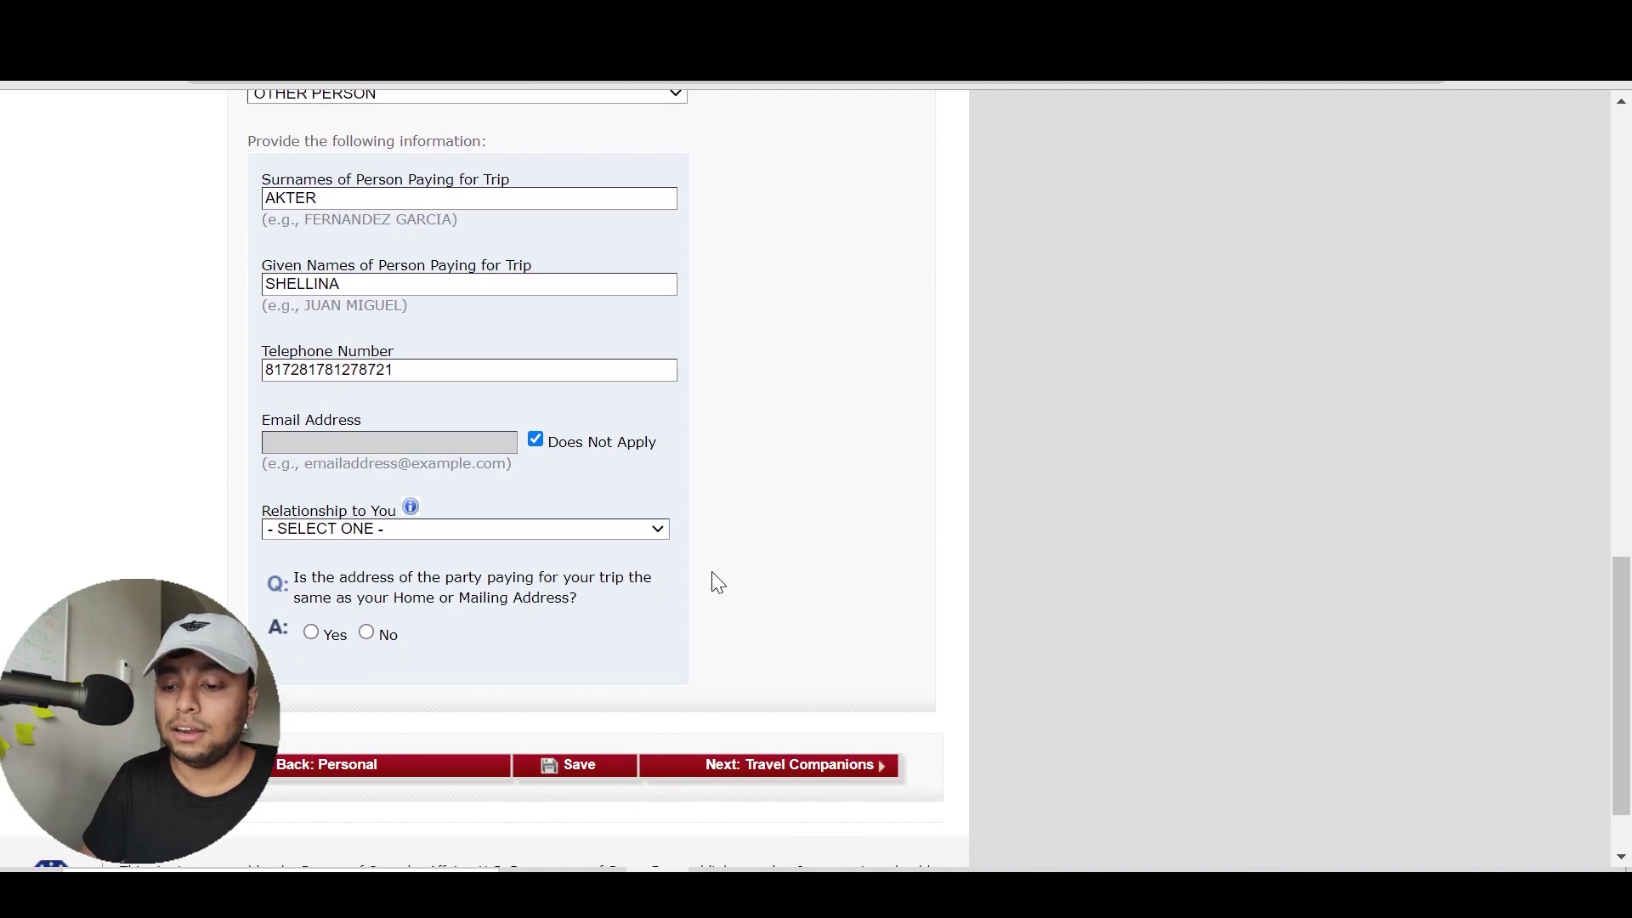
click(642, 528)
key(Down)
key(Down)
key(Down)
key(Down)
key(Down)
key(Down)
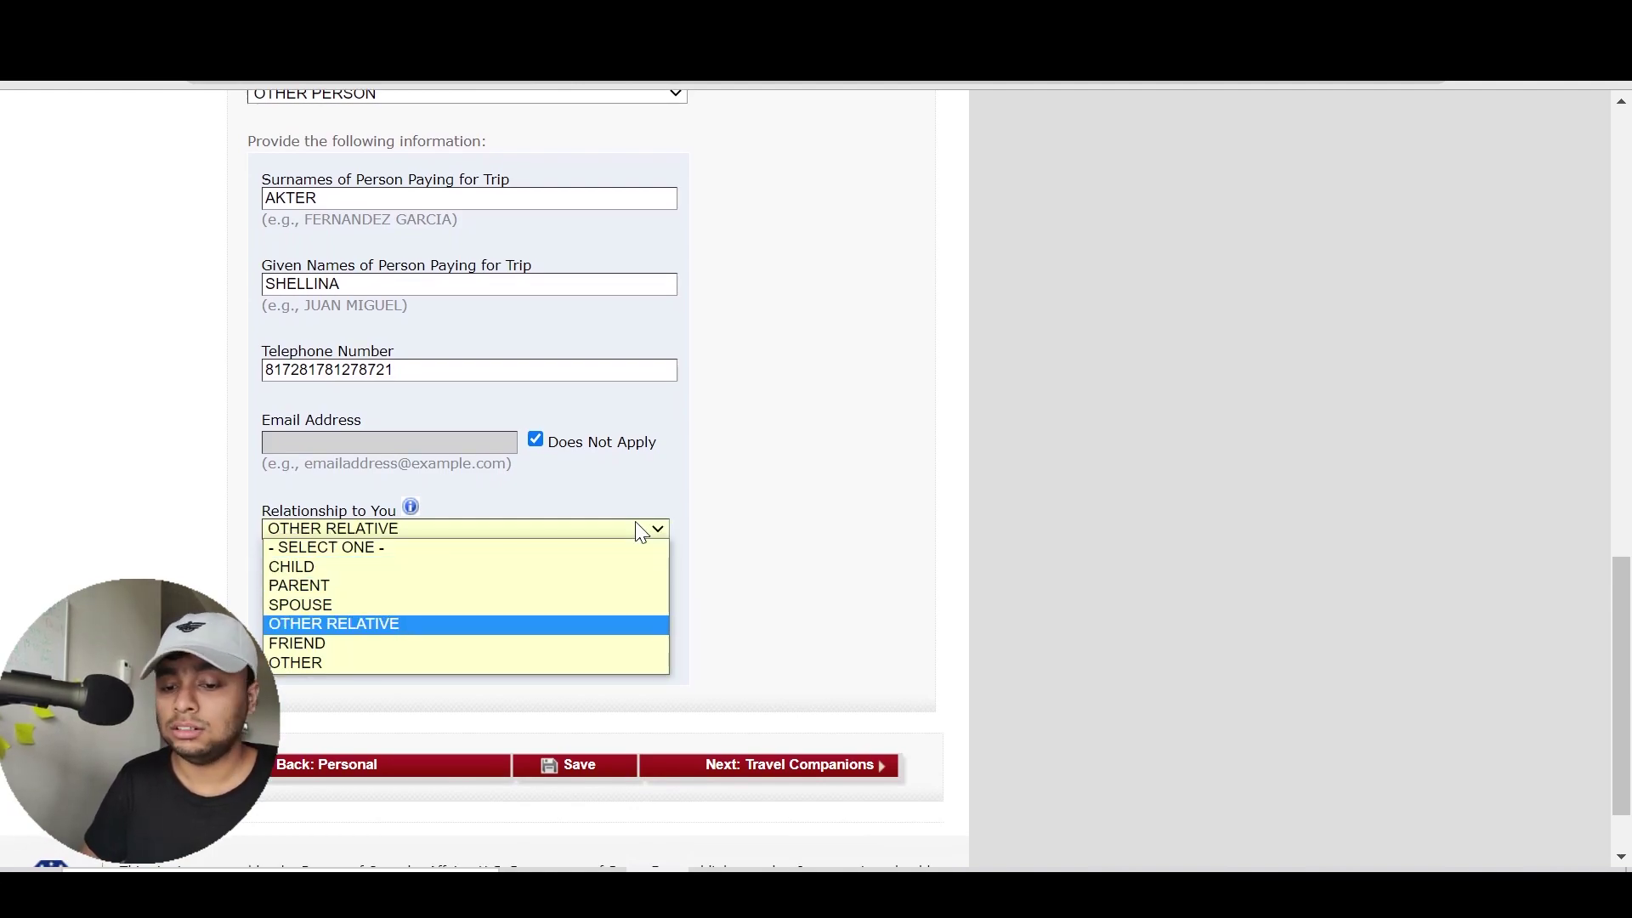
key(Return)
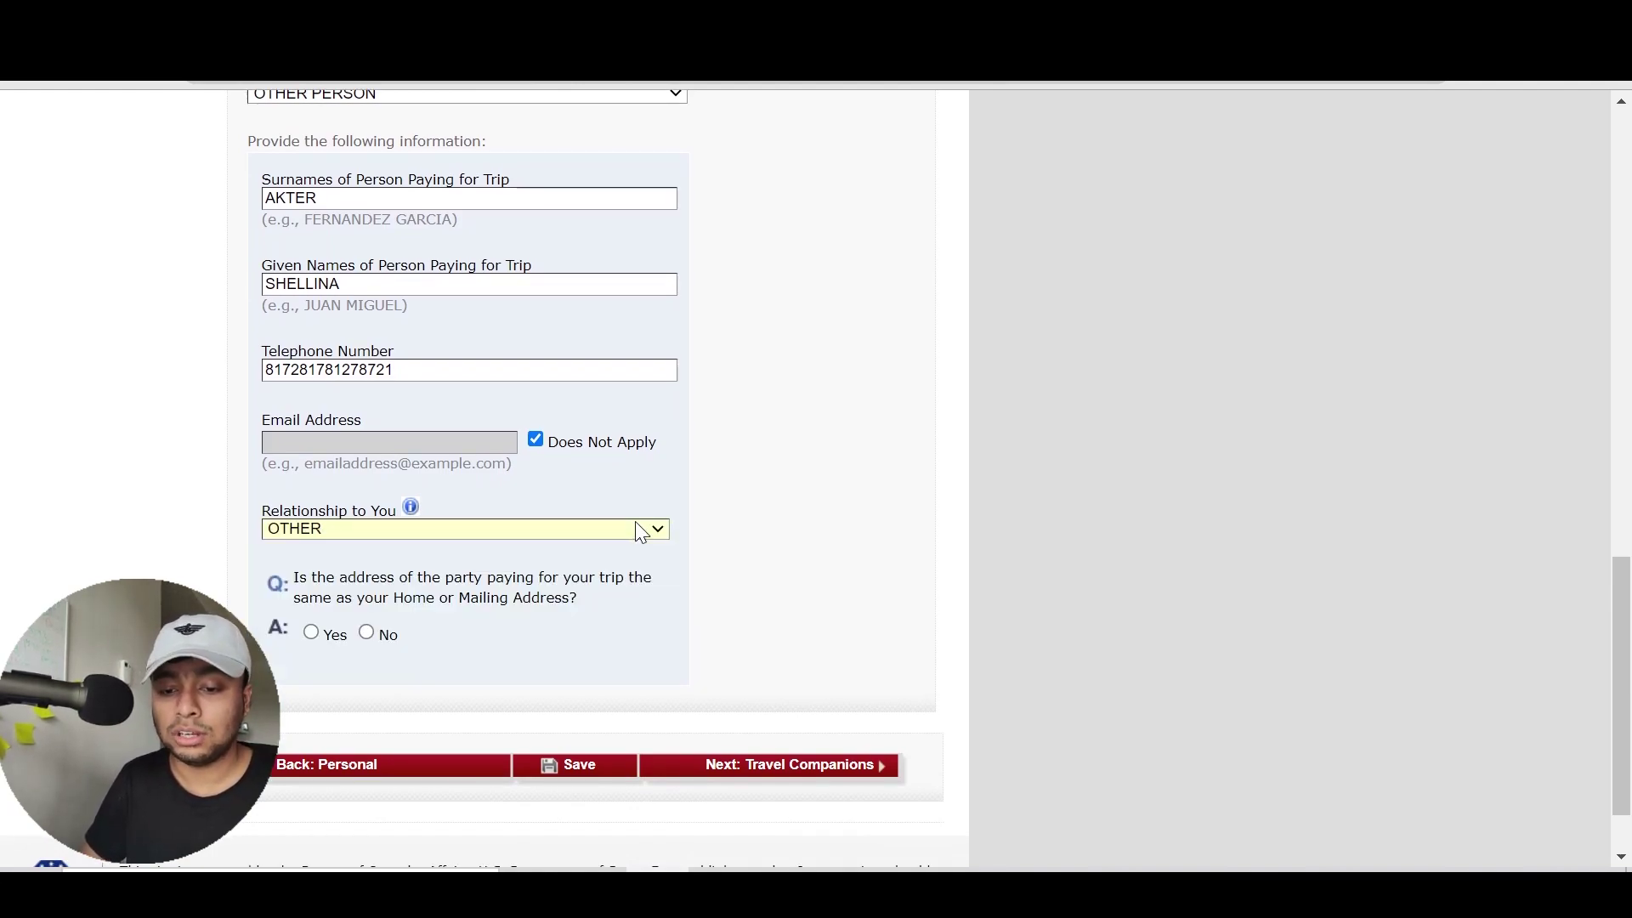
click(356, 532)
key(Up)
key(Up)
key(Up)
key(Up)
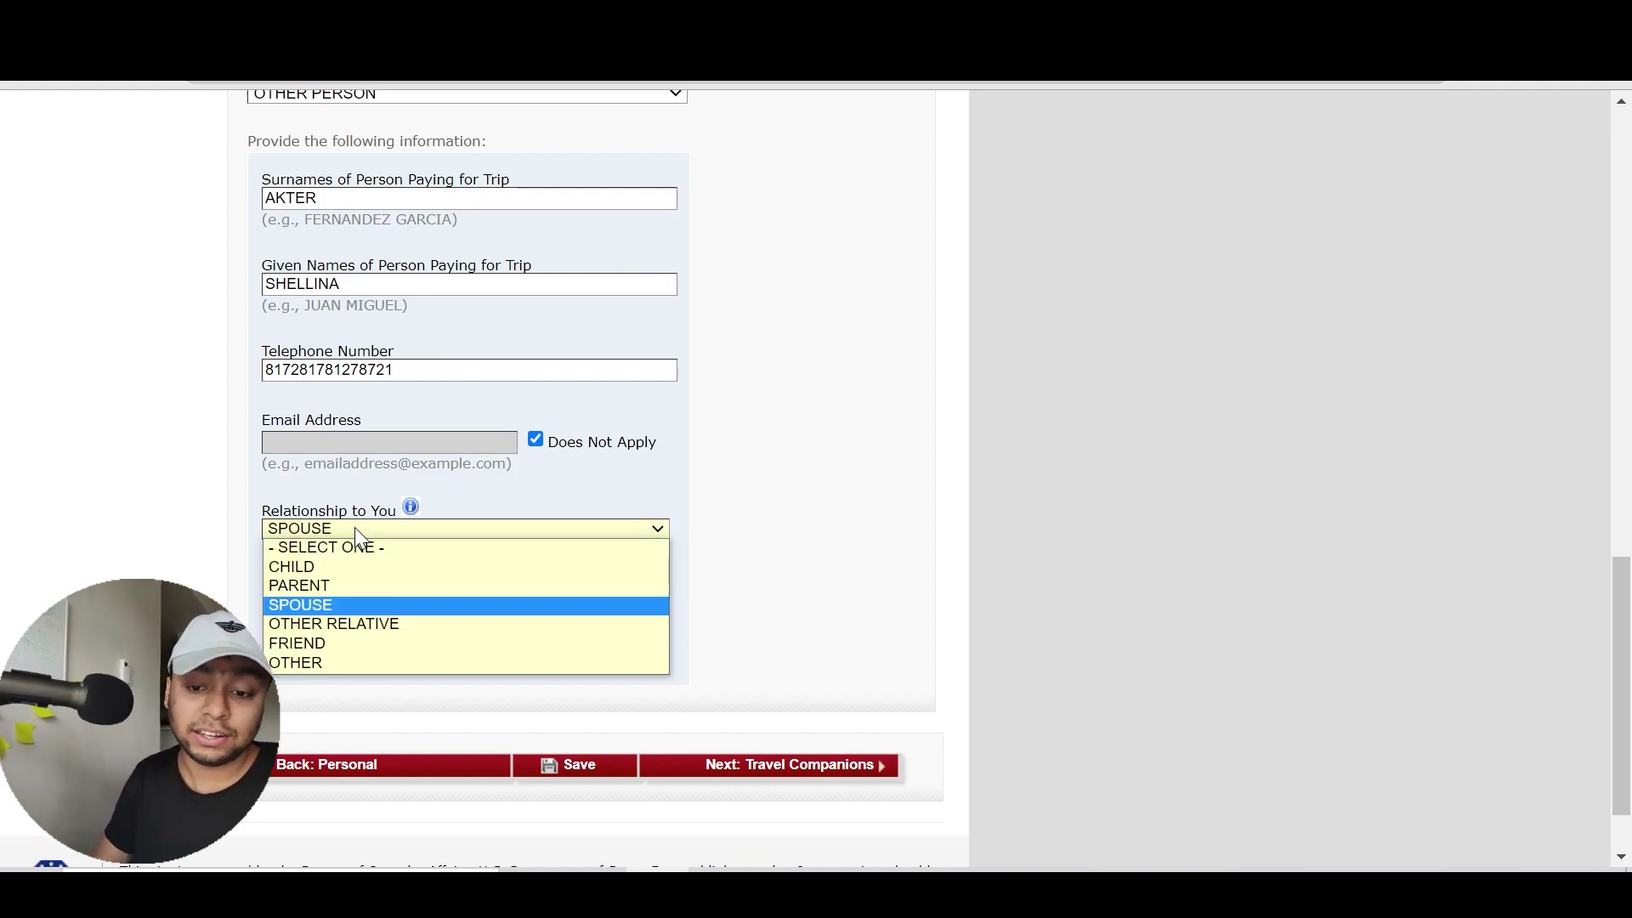
key(Return)
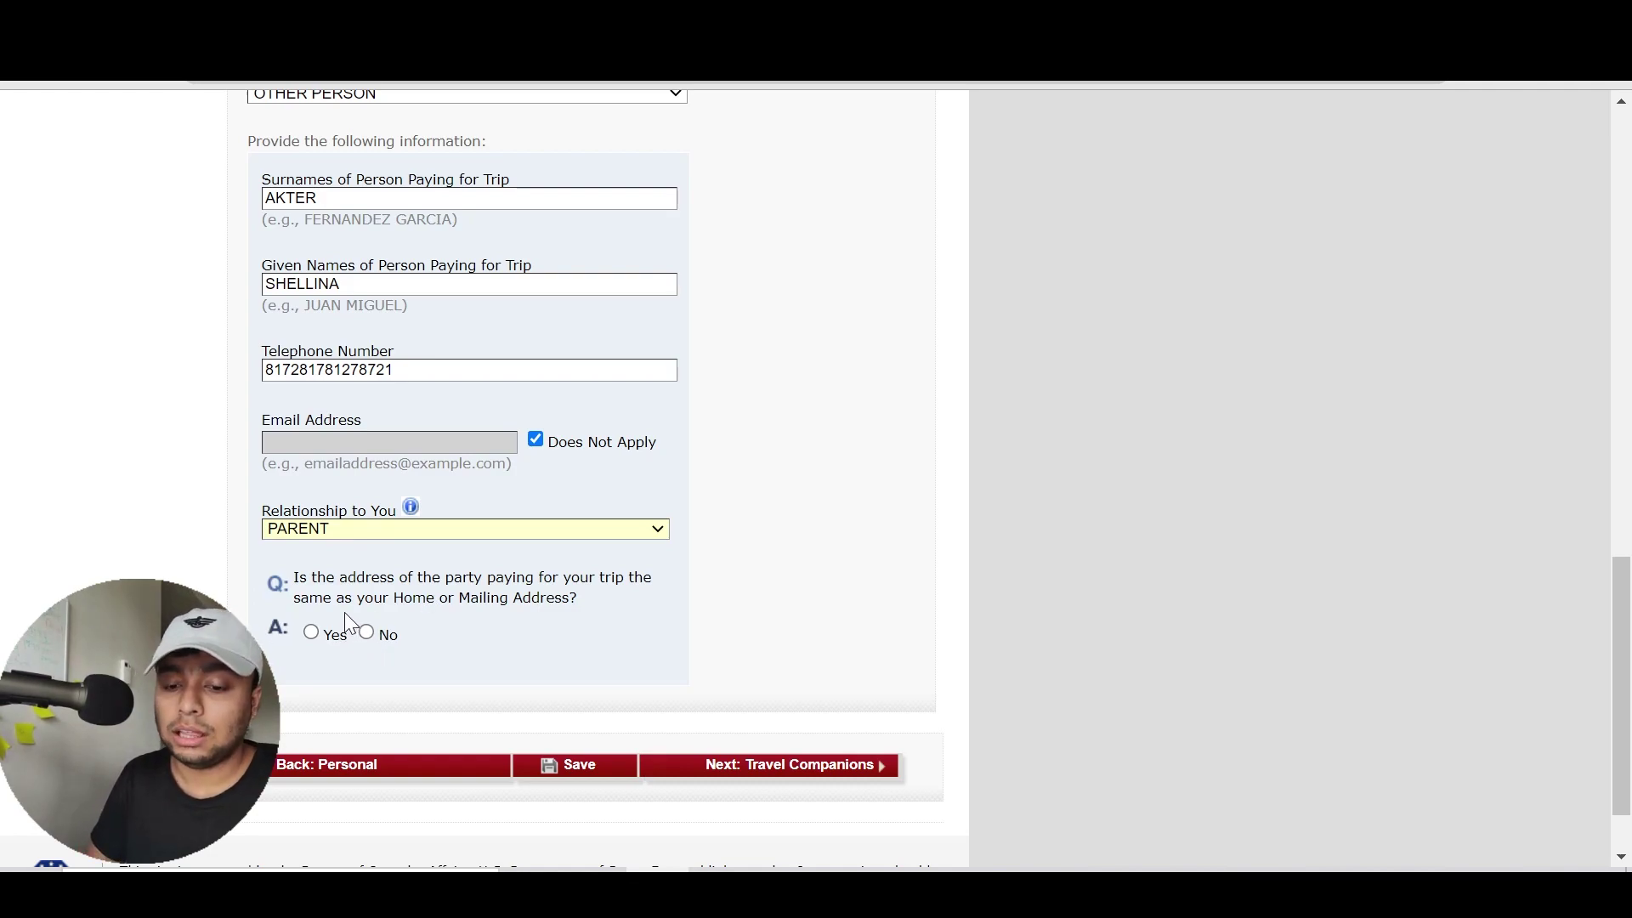
Answer Yes that the payer's address is the same as yours
click(312, 632)
scroll(360, 654, up, 3)
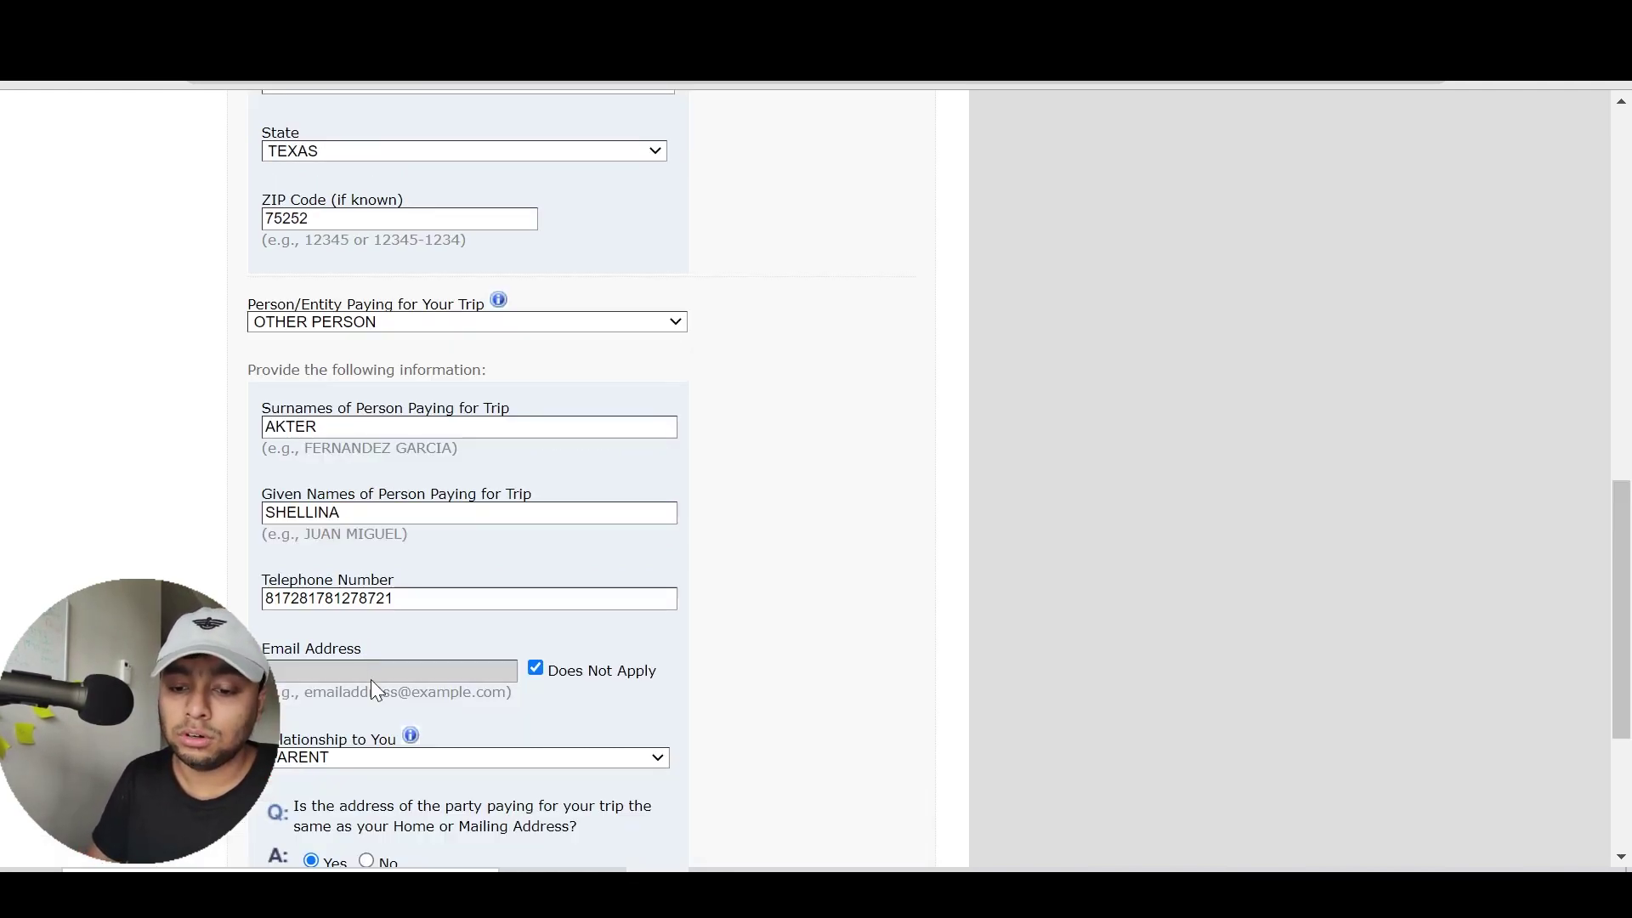
scroll(769, 656, down, 4)
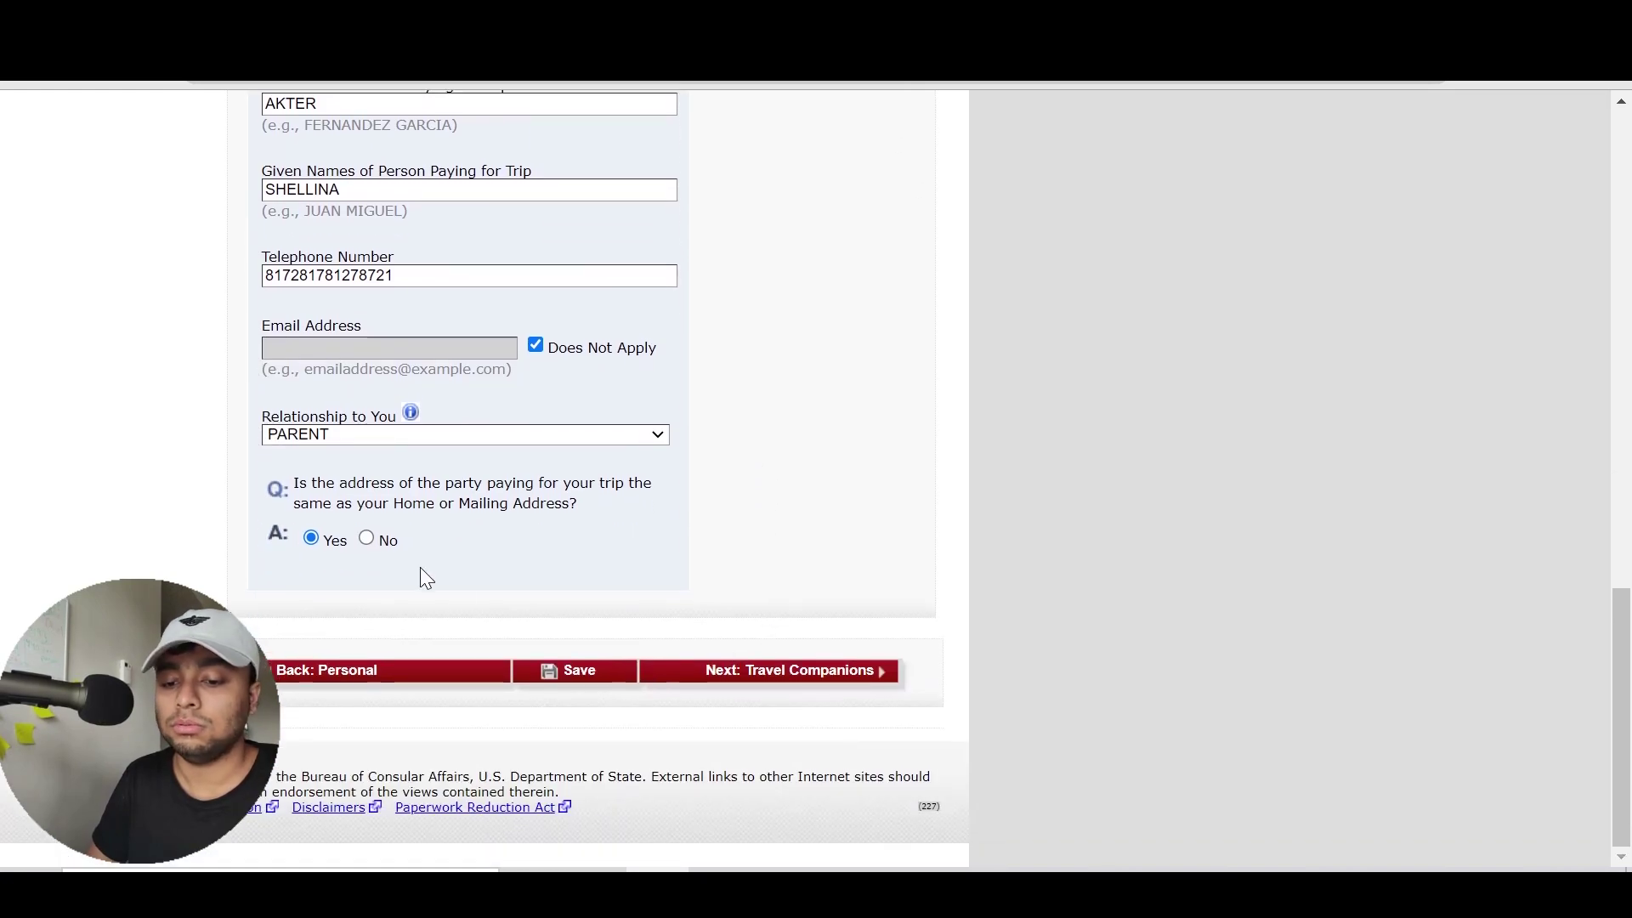
click(367, 539)
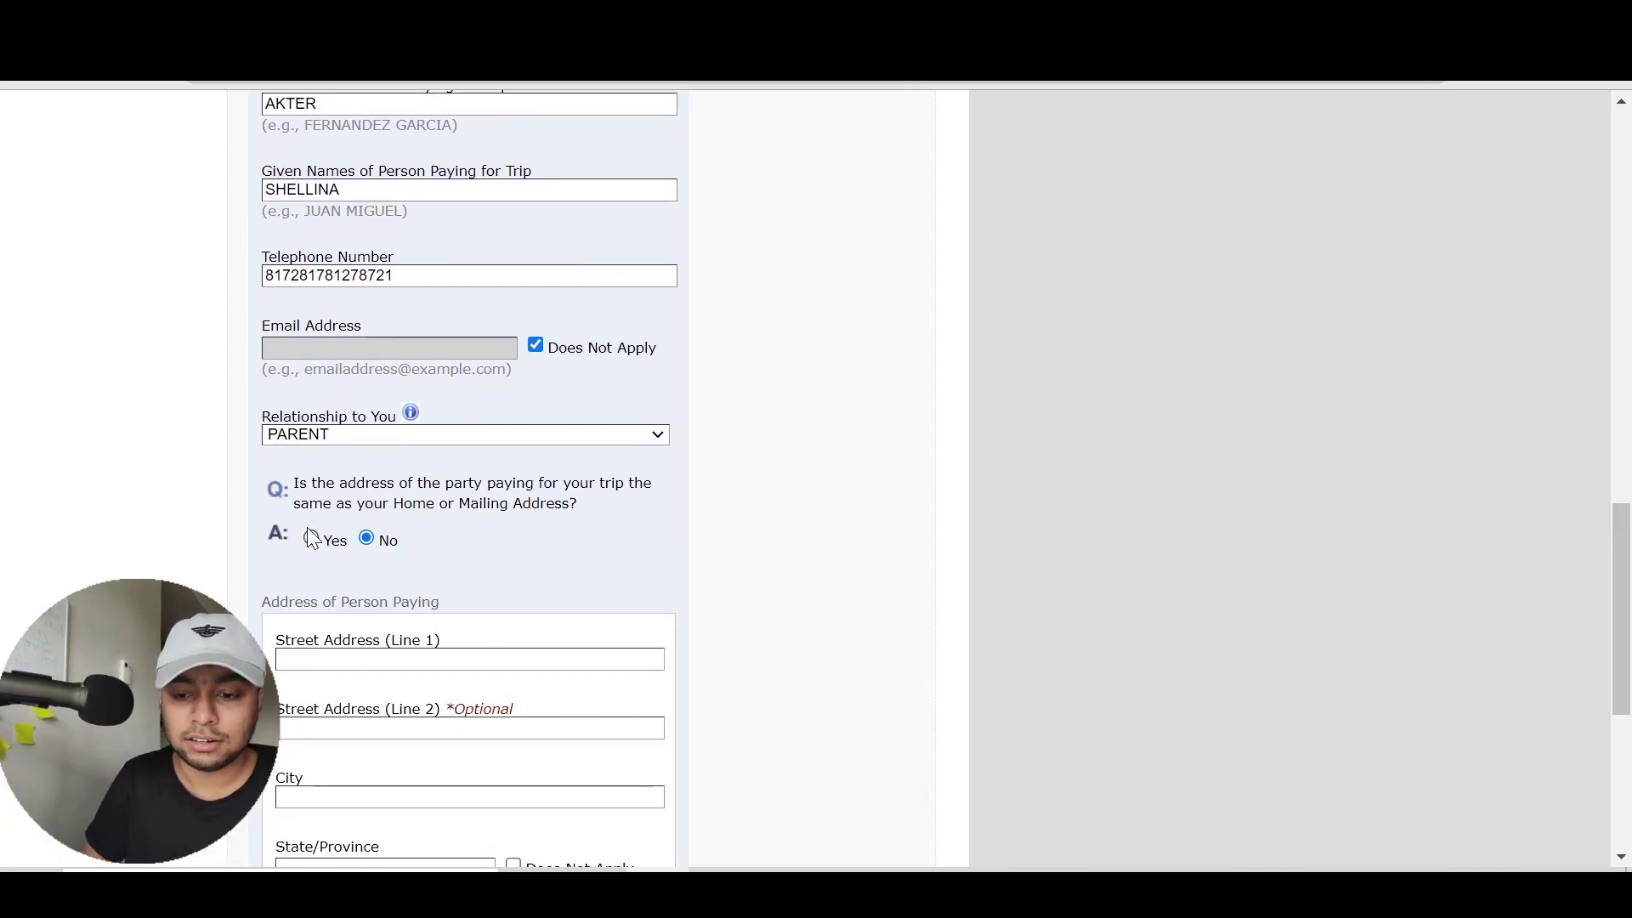
click(330, 547)
scroll(745, 532, up, 3)
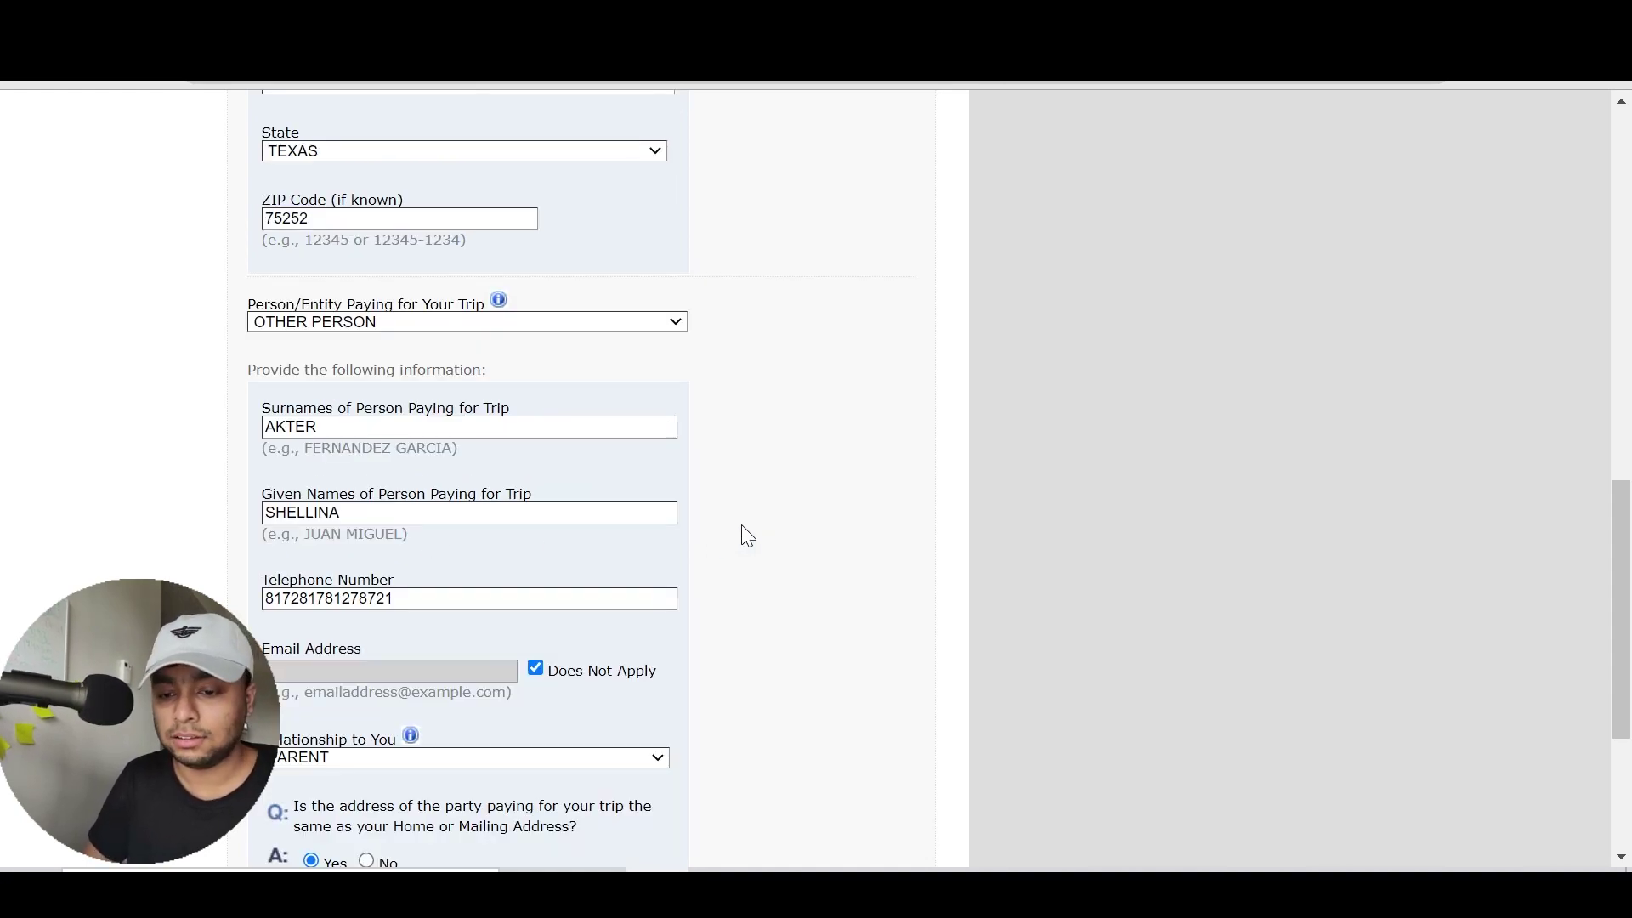
scroll(743, 529, down, 3)
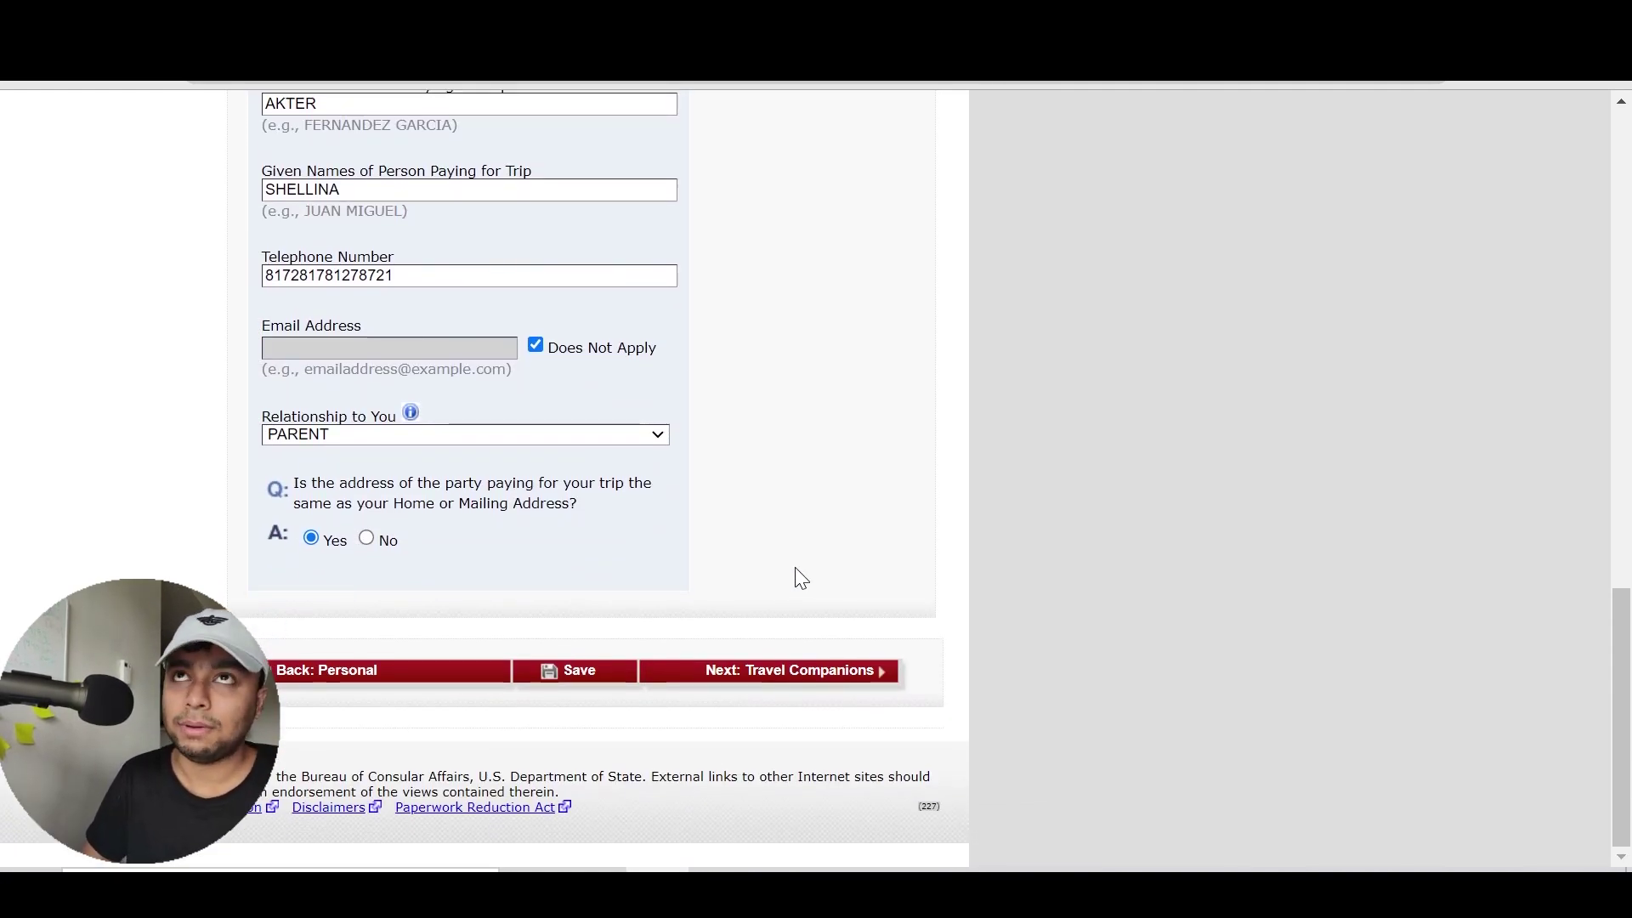
Advance to the Travel Companions Information page
click(802, 680)
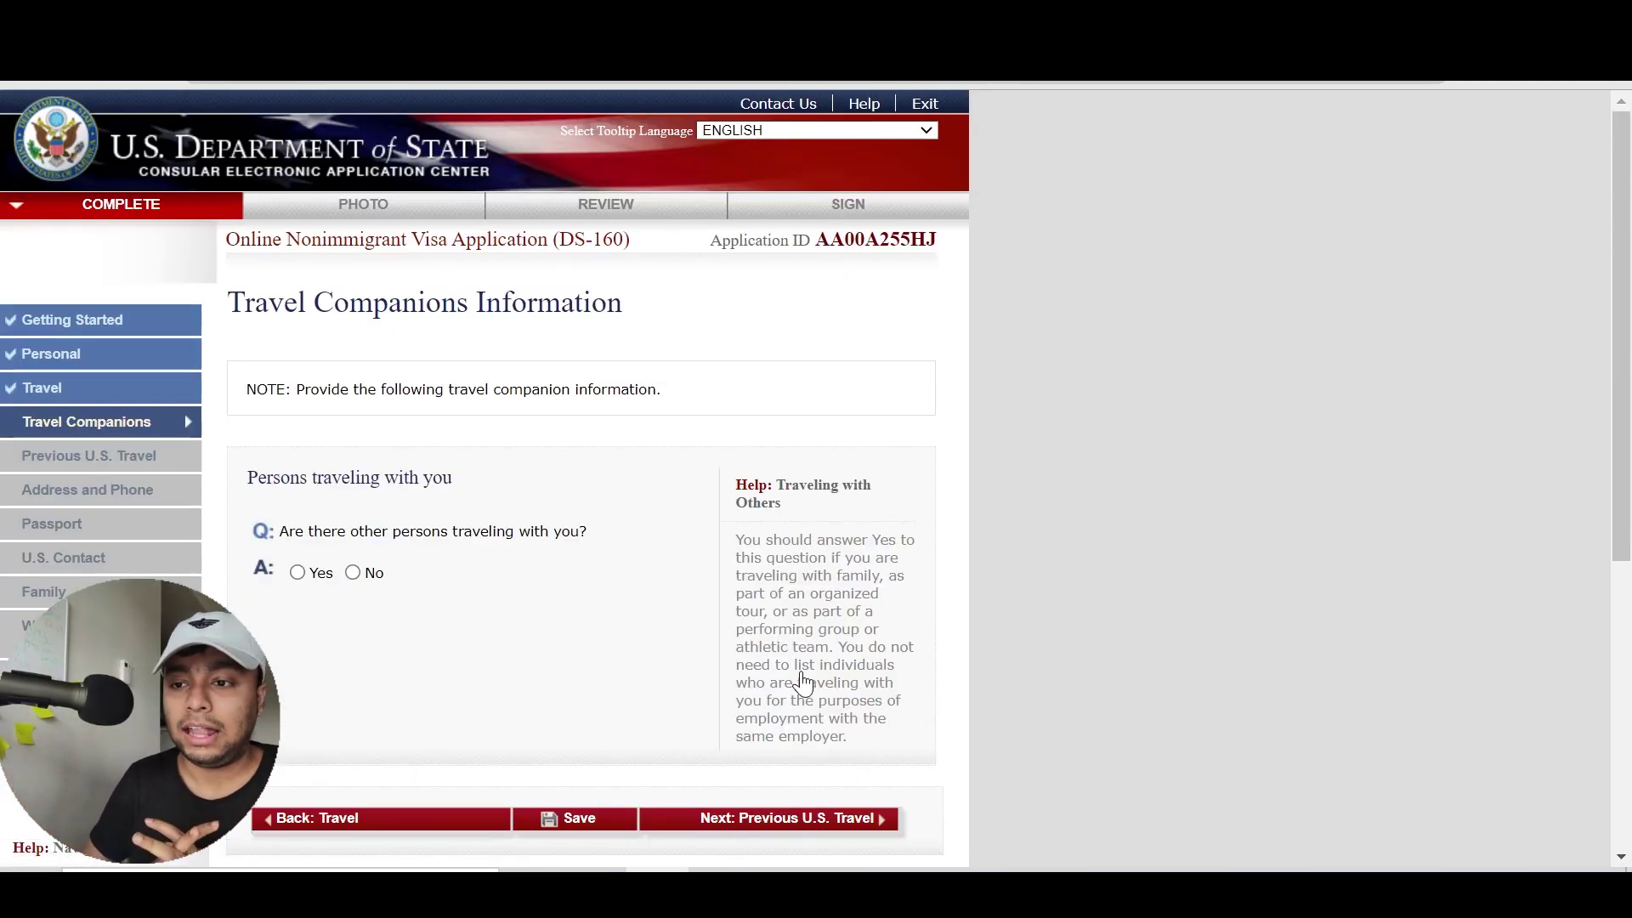
scroll(802, 680, down, 1)
scroll(802, 680, down, 1)
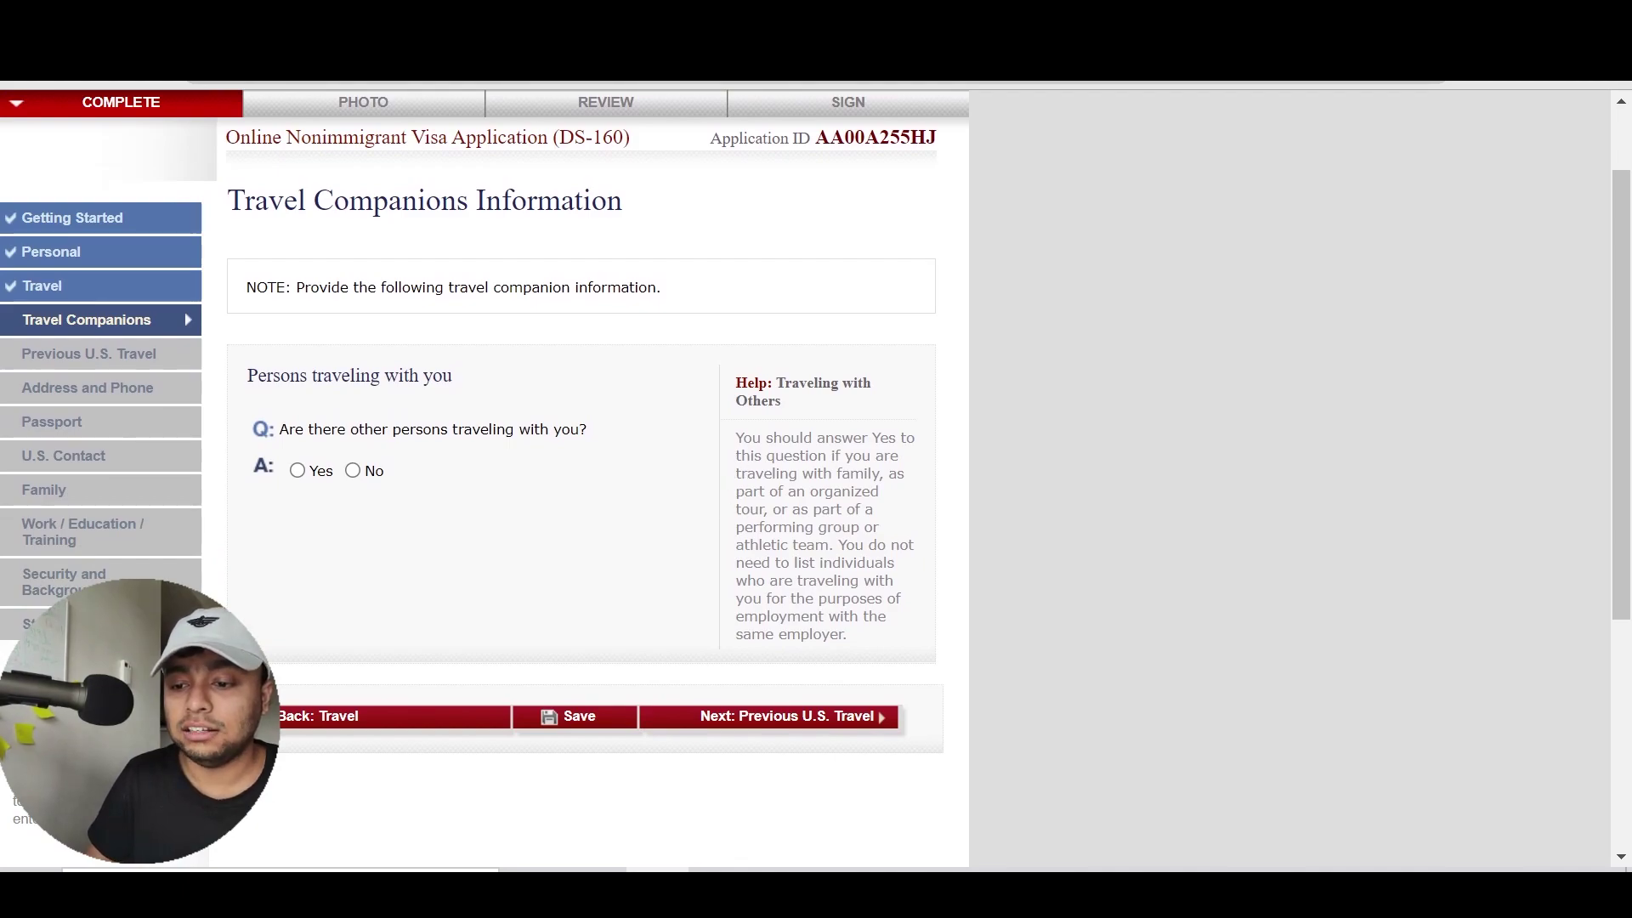
Highlight the help text about organized tours and performing groups or athletic teams
drag(736, 438, 846, 634)
click(846, 634)
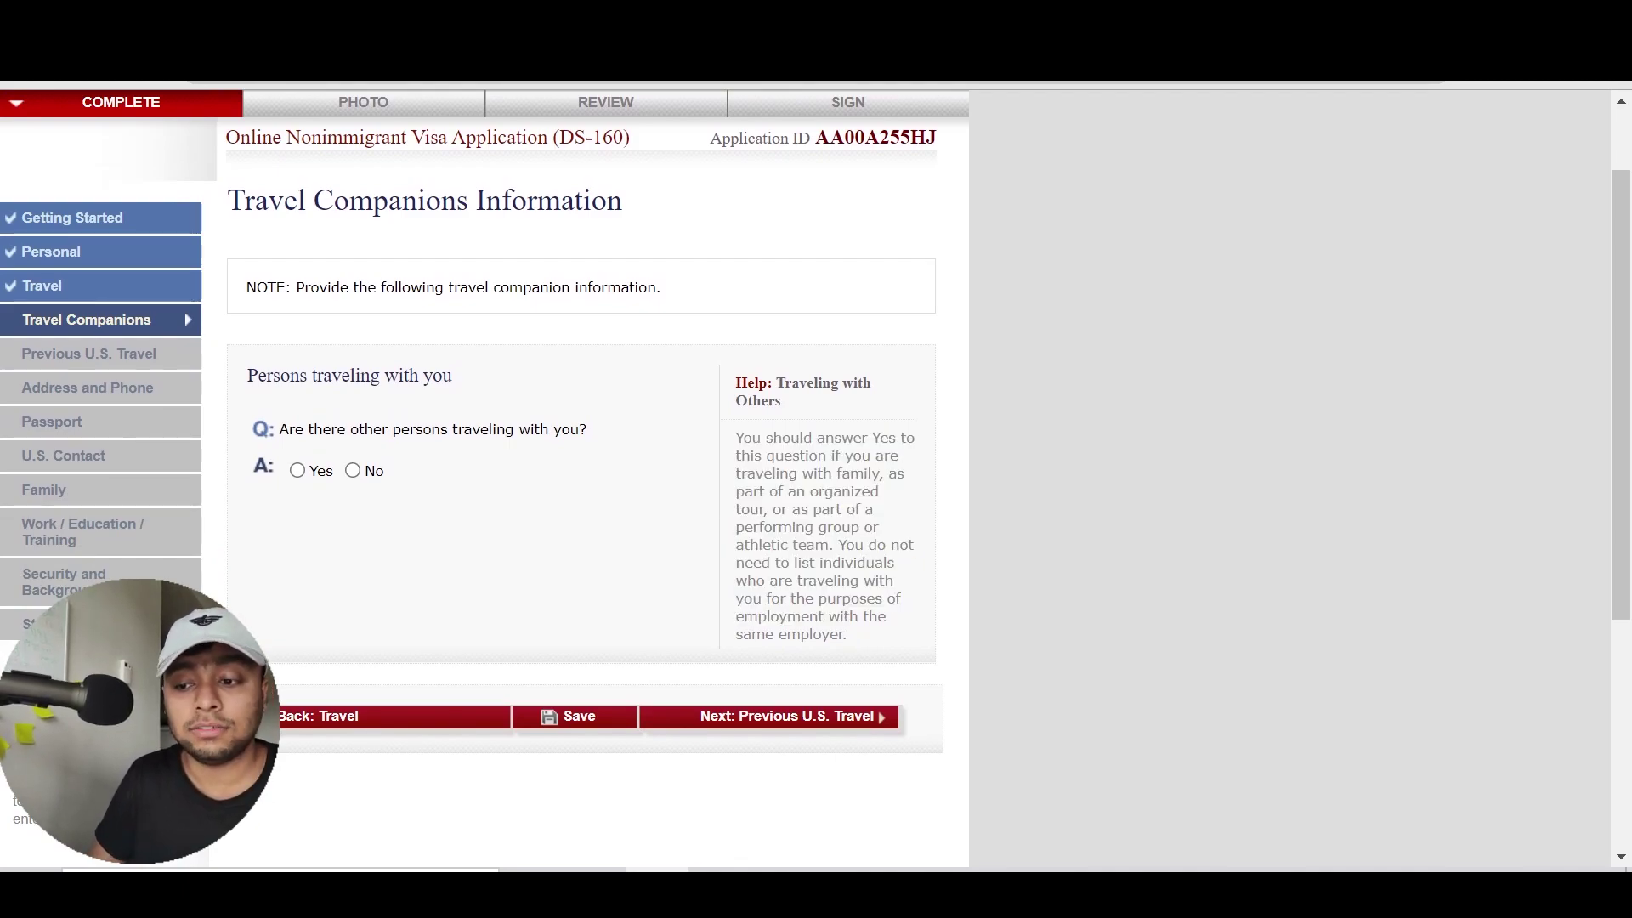
drag(803, 491, 829, 545)
click(762, 509)
click(828, 545)
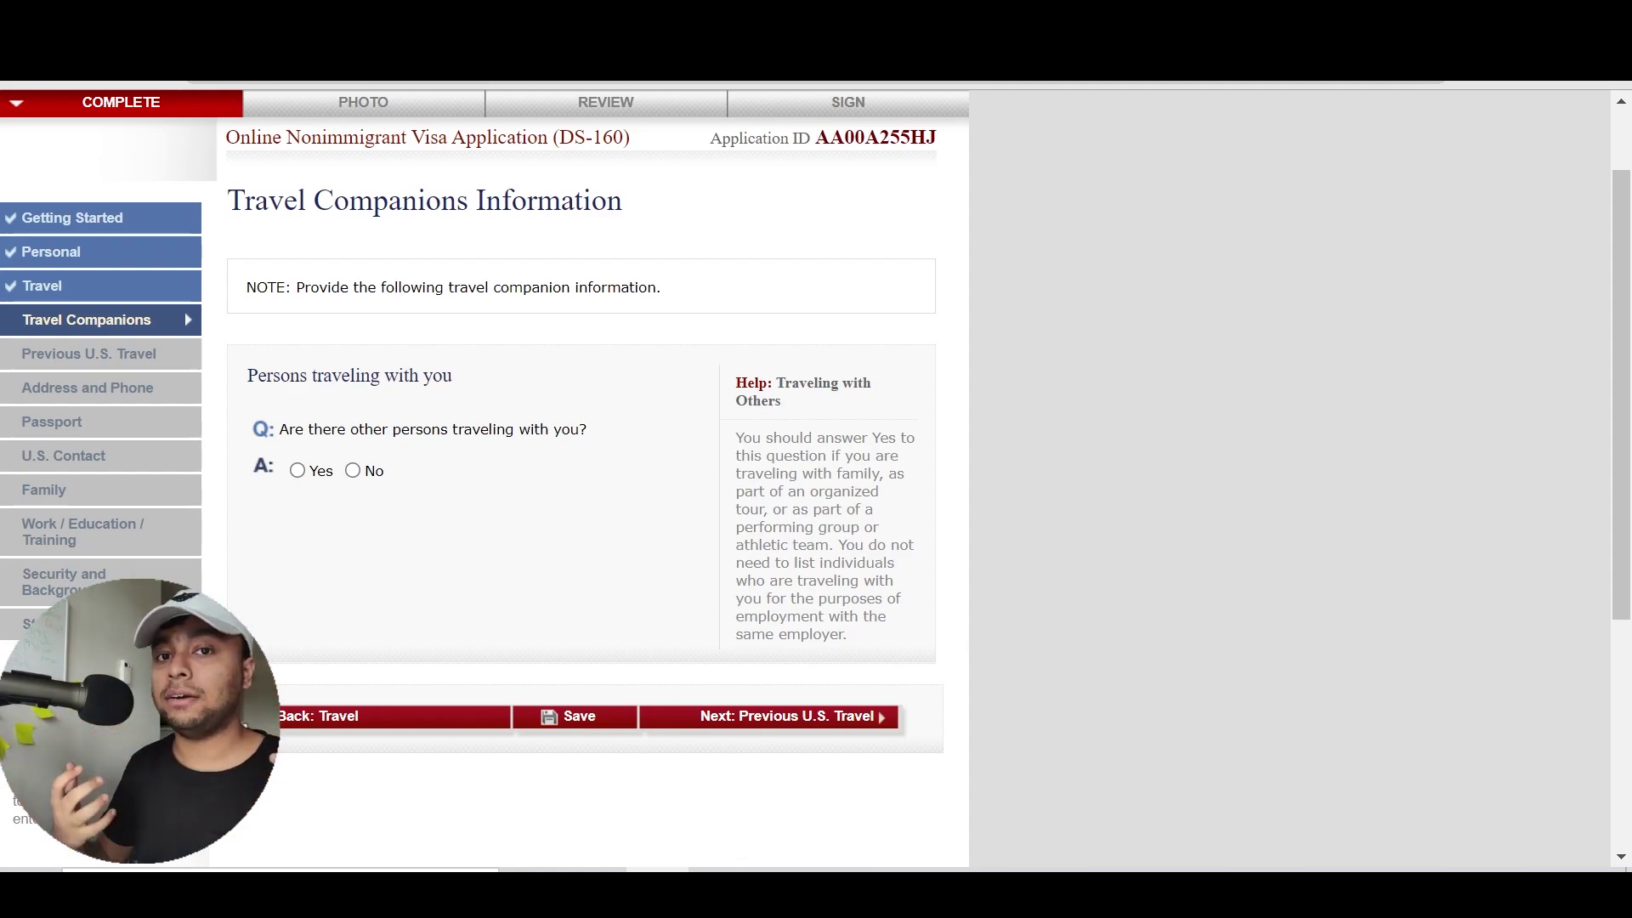
Answer No to other persons traveling with you and continue to Previous U.S. Travel
click(354, 472)
scroll(480, 480, up, 1)
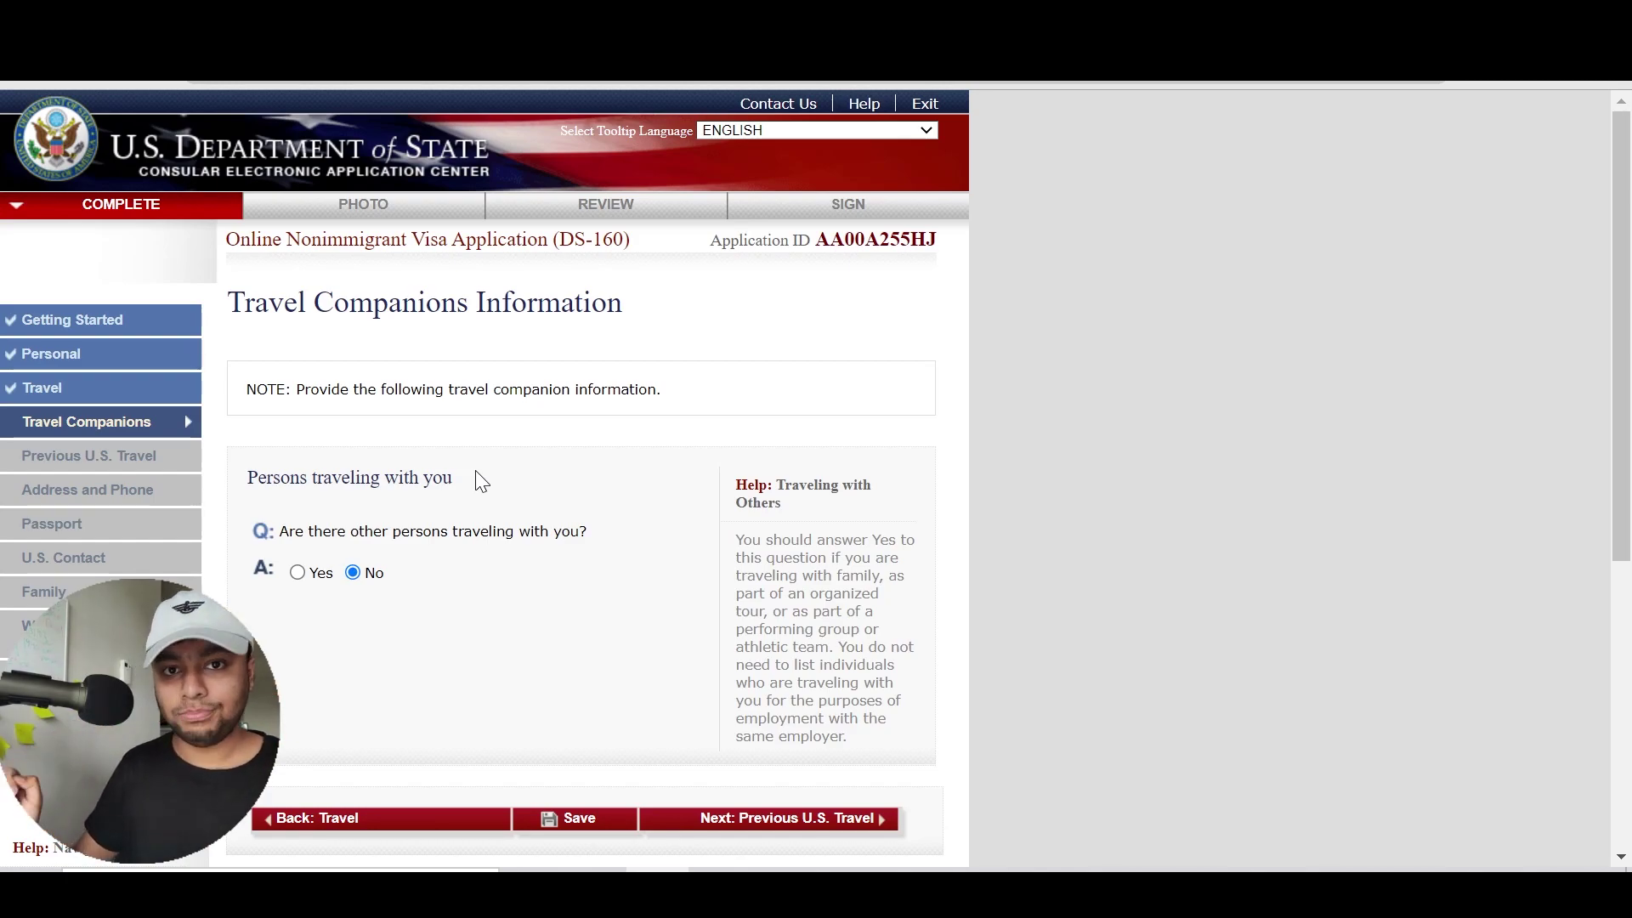
scroll(476, 481, down, 2)
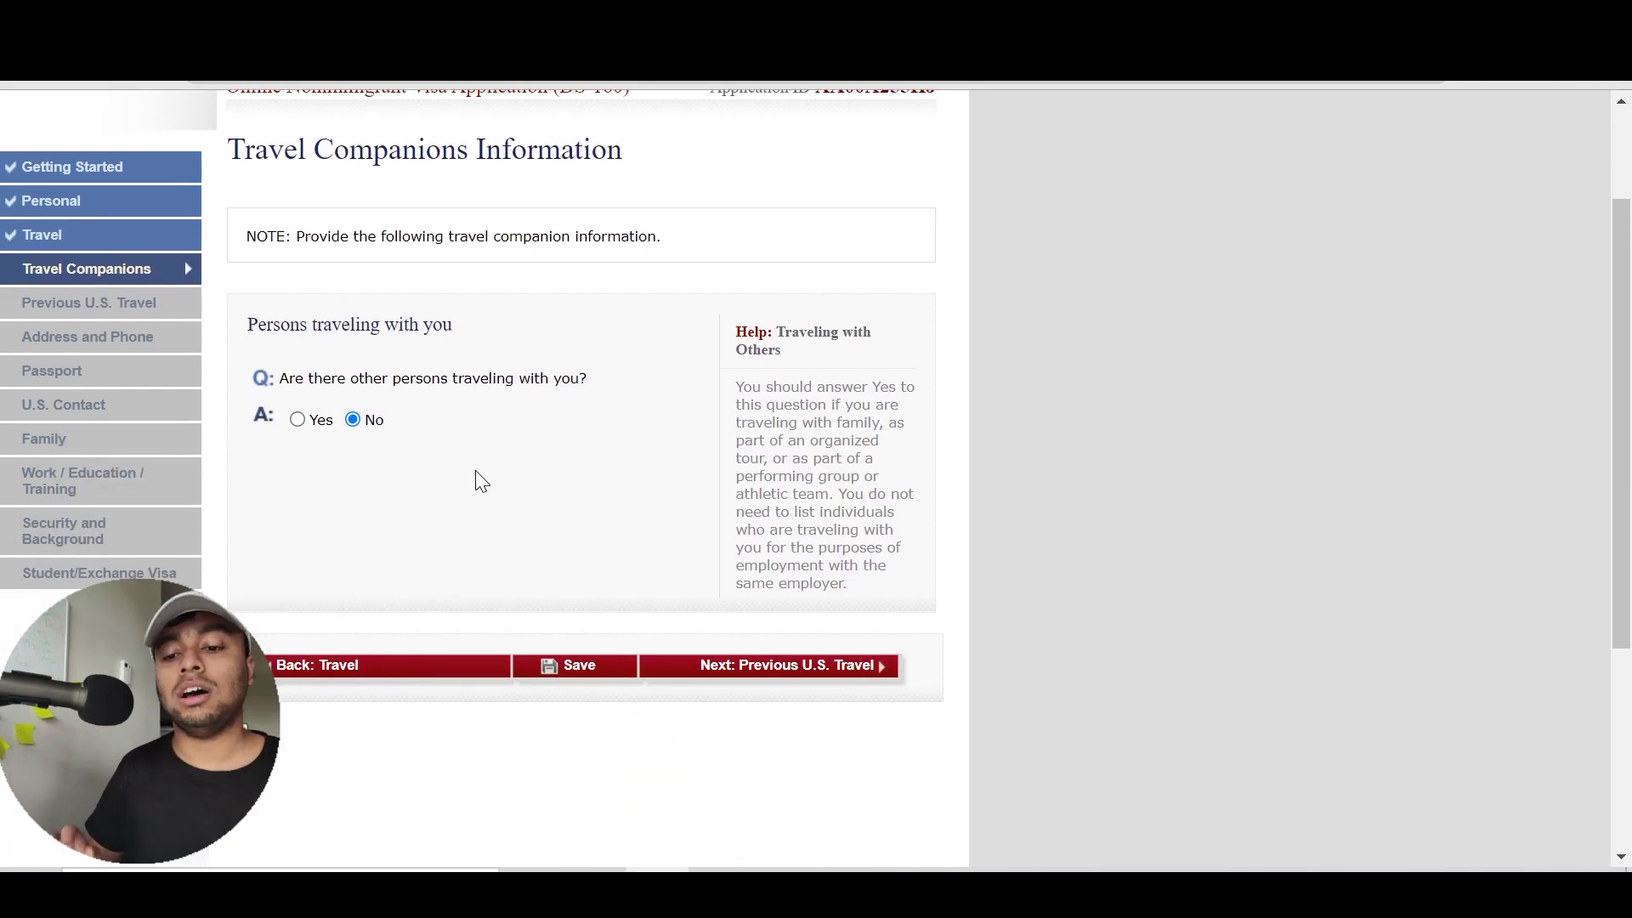
click(786, 676)
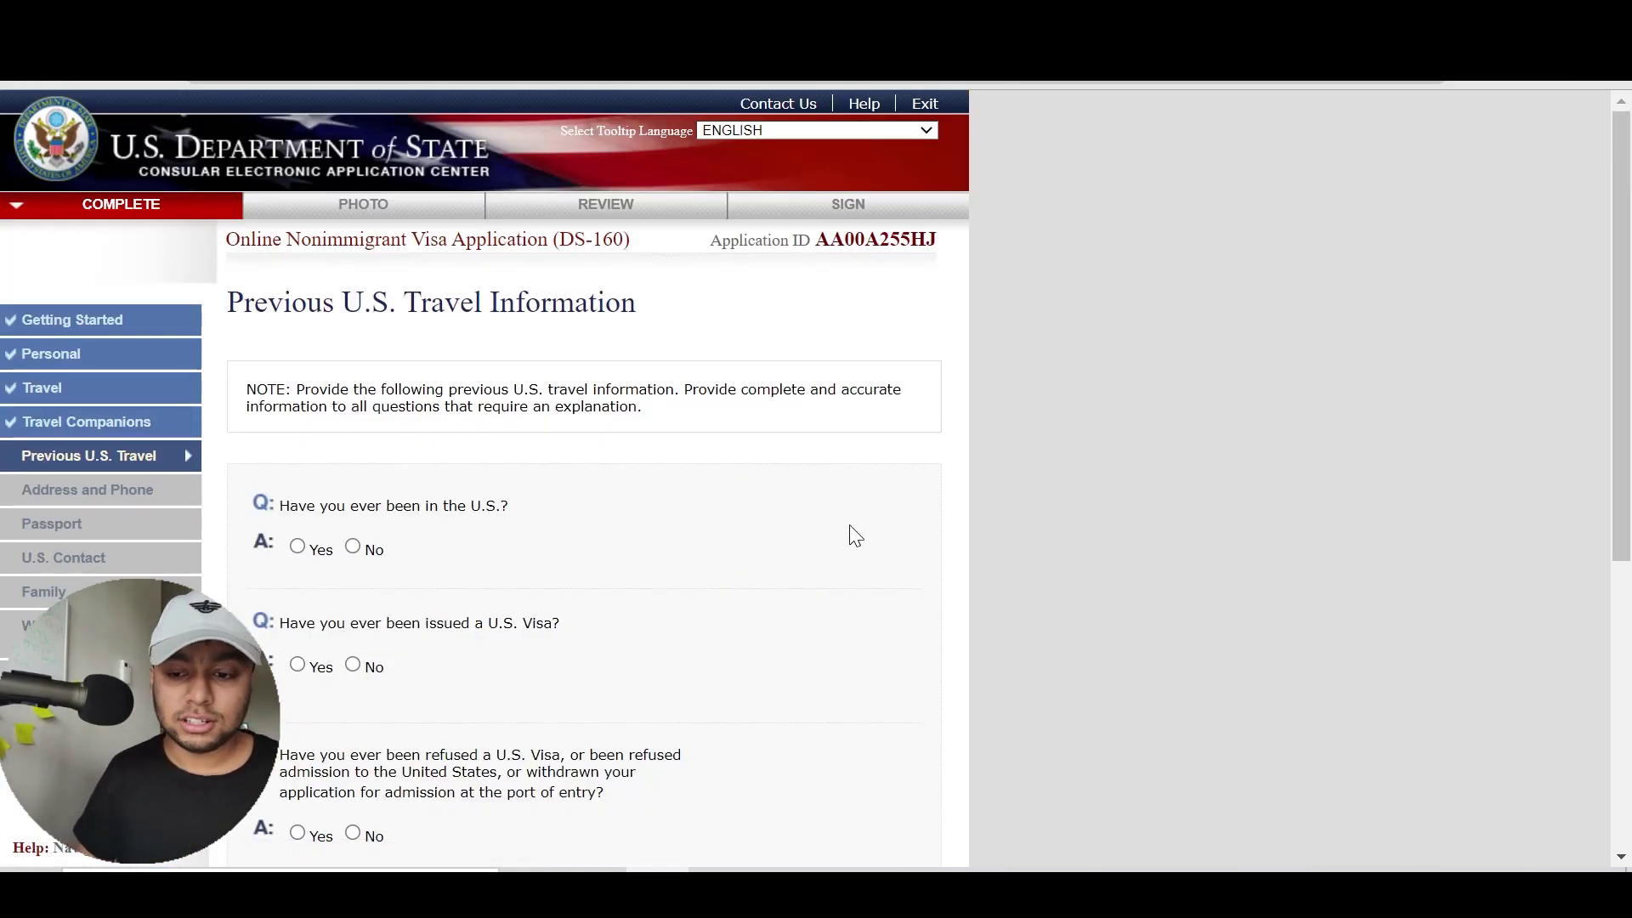
Answer Yes to having been in the U.S., set arrival day 01, and add a second visit
scroll(853, 534, down, 2)
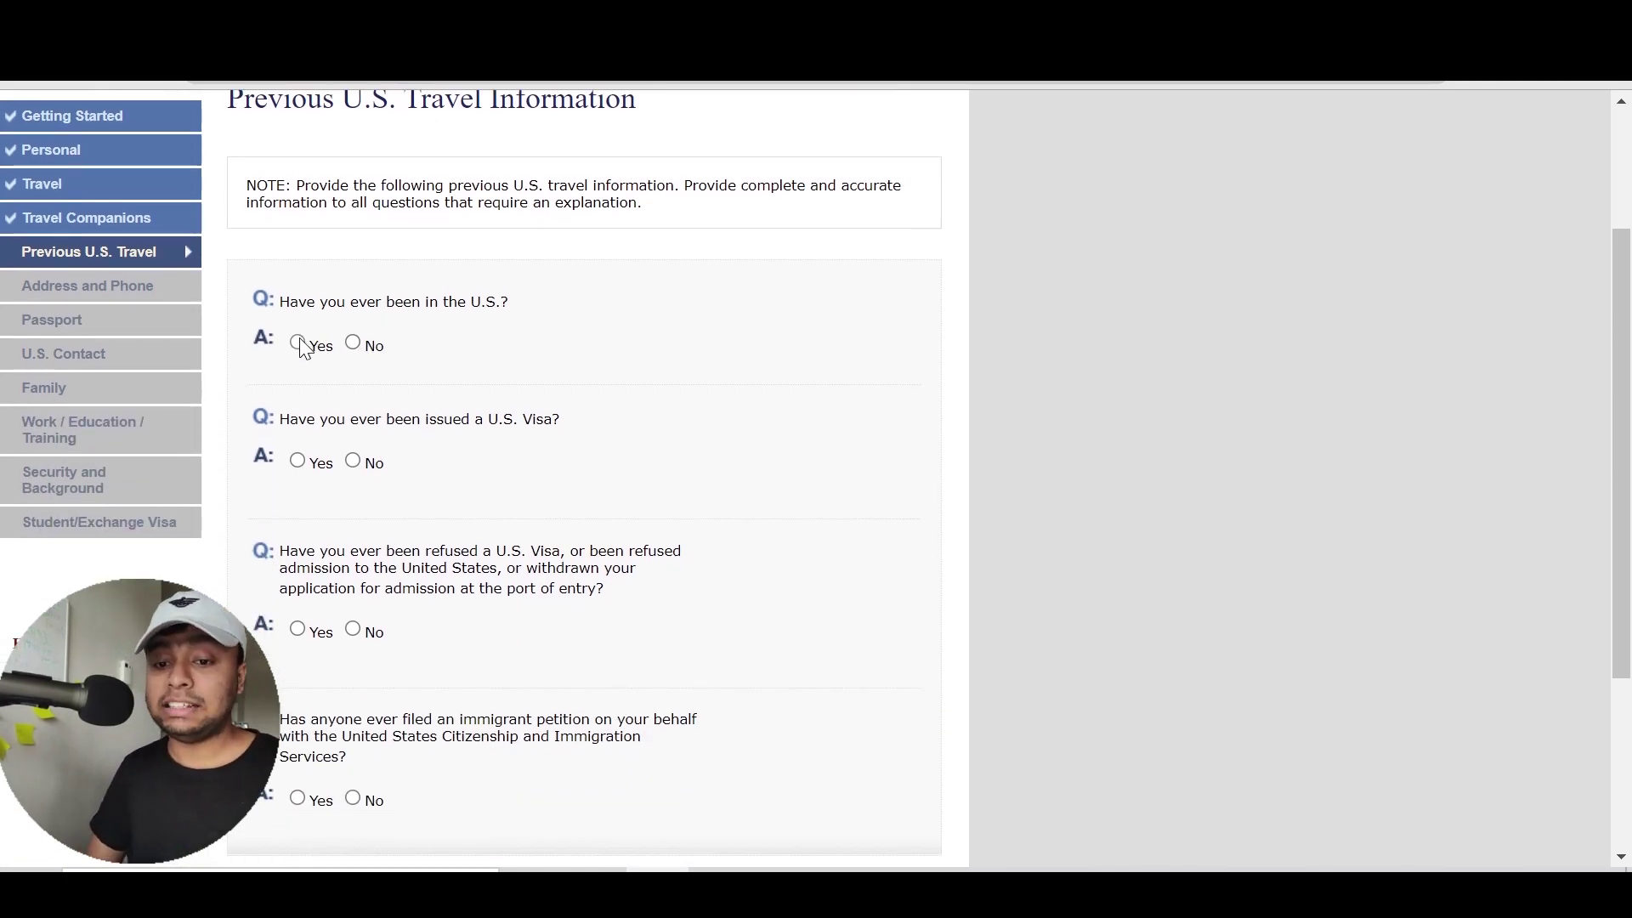
click(298, 343)
scroll(636, 300, down, 3)
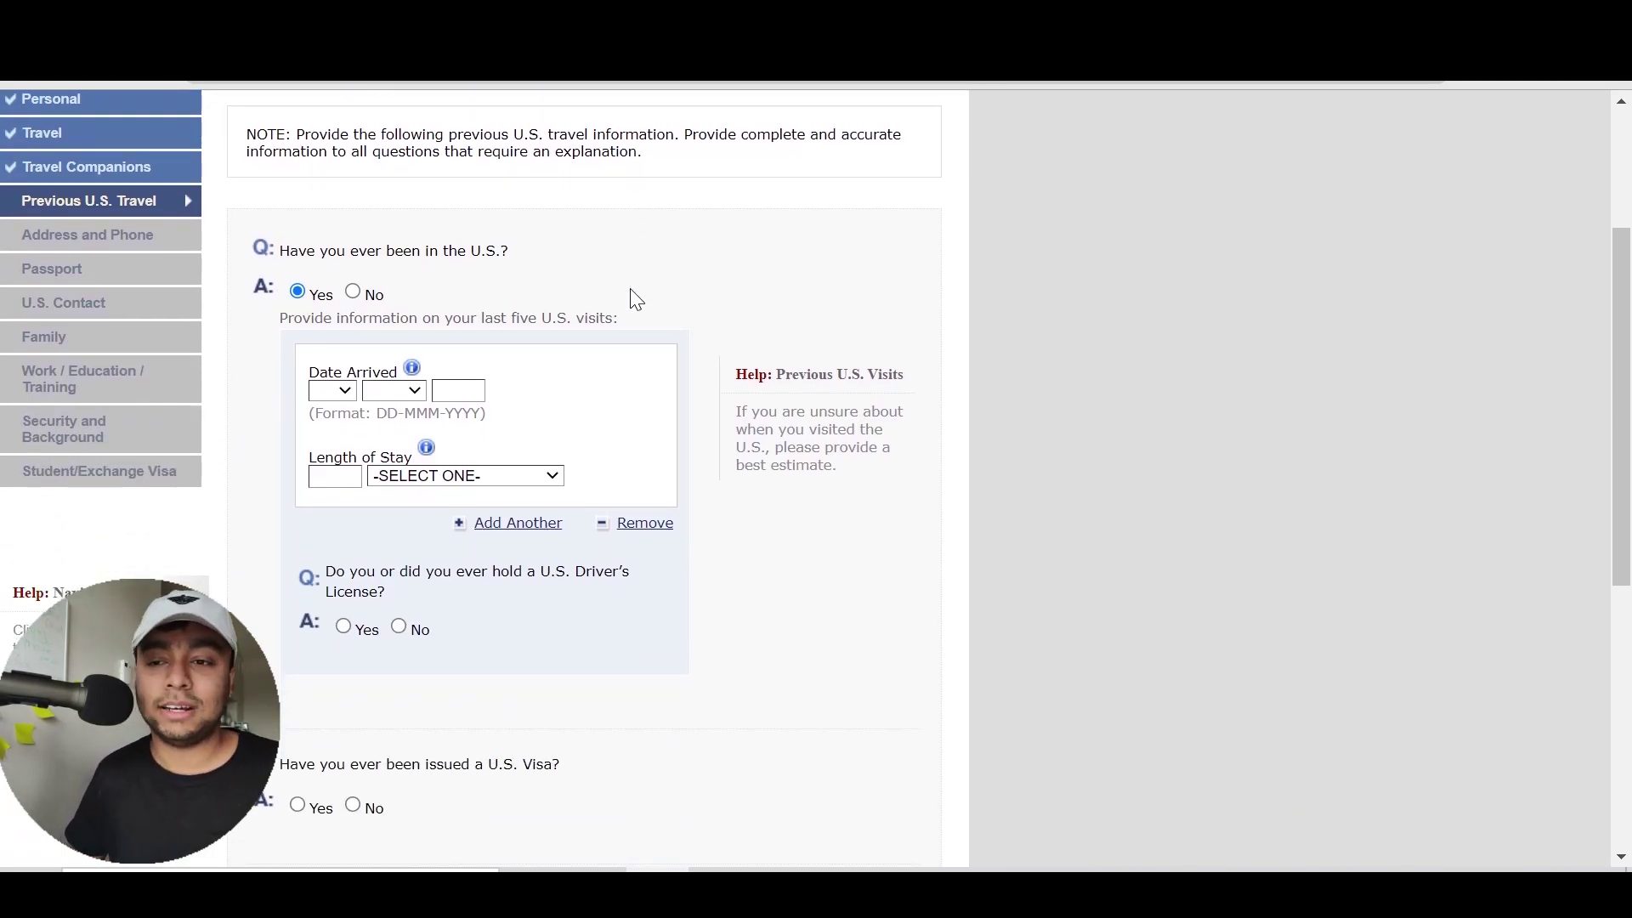
scroll(636, 299, down, 1)
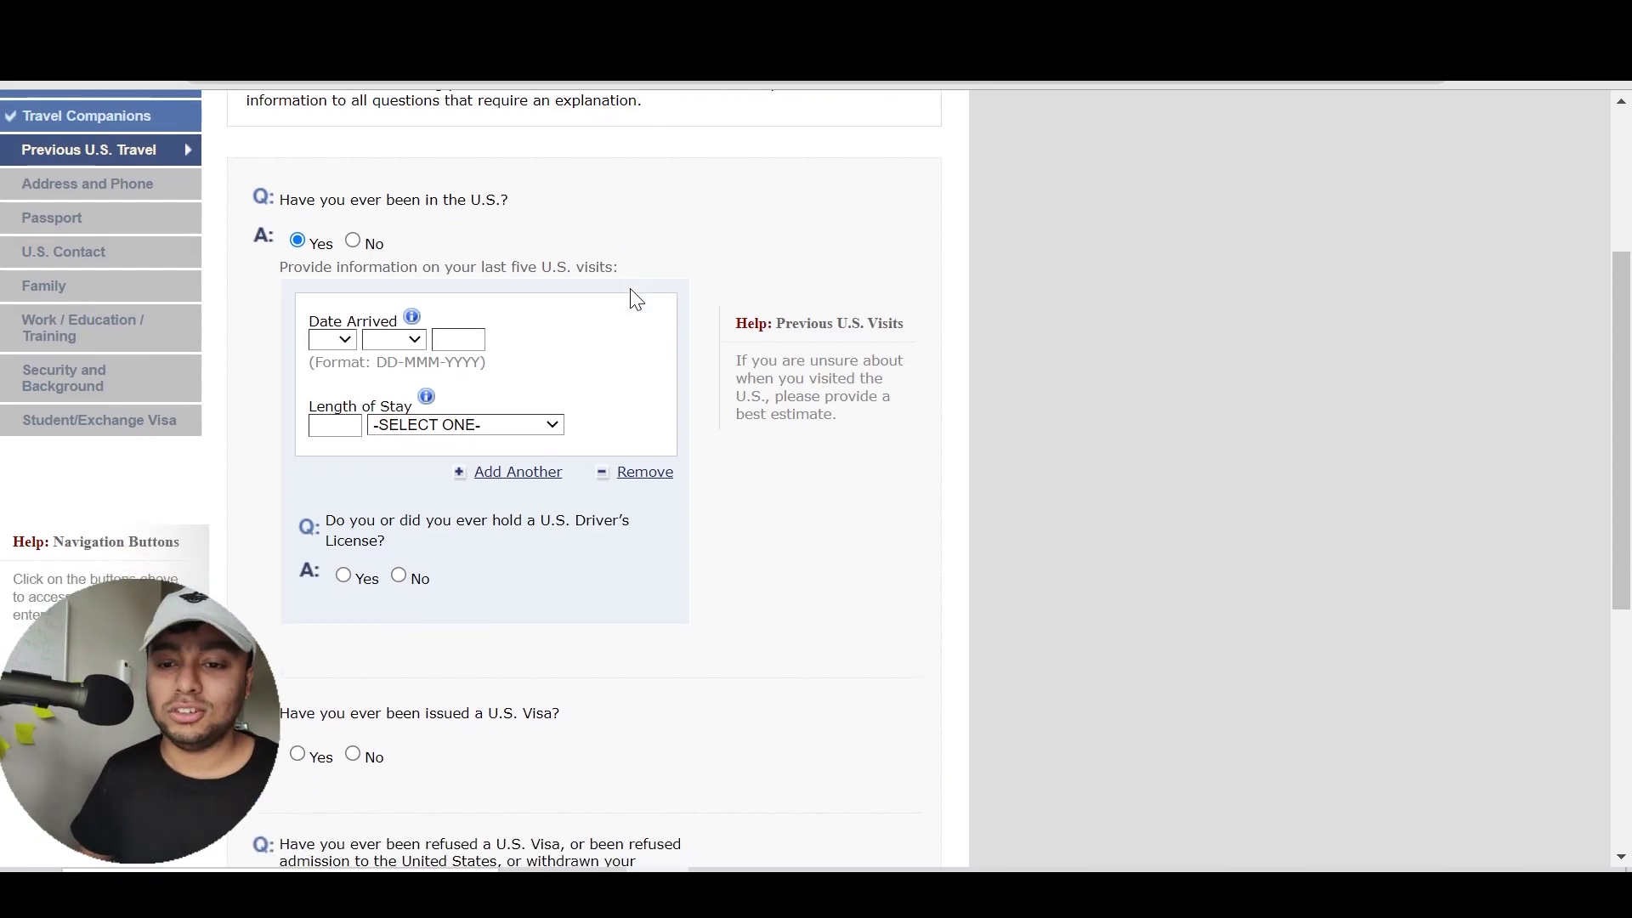
scroll(633, 299, down, 1)
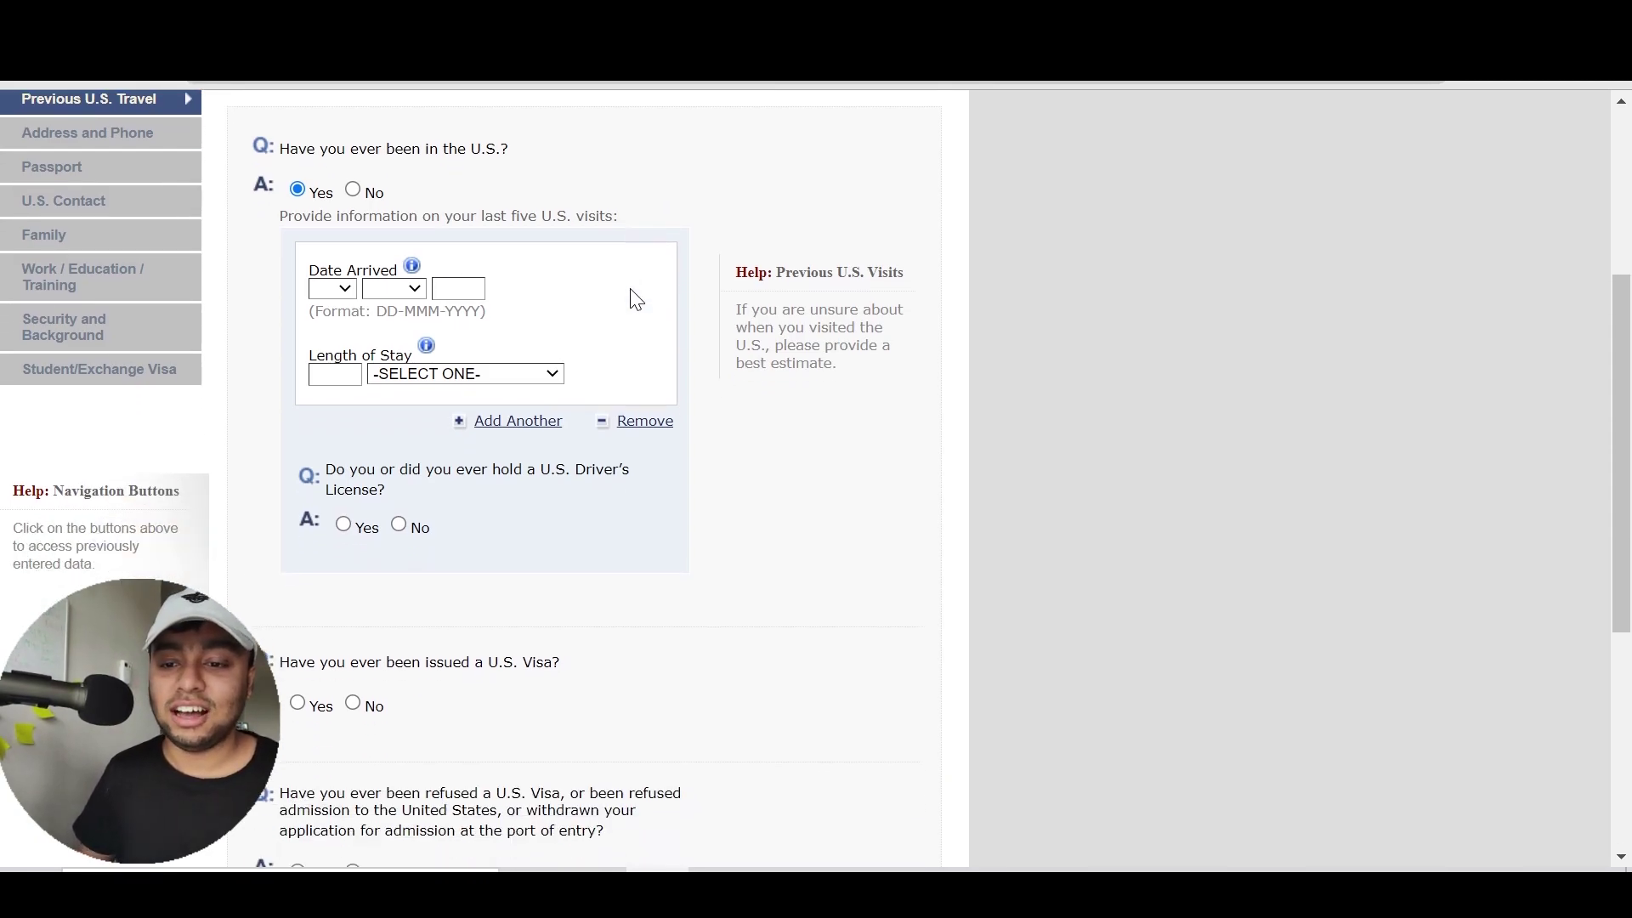
click(343, 306)
key(Down)
key(Return)
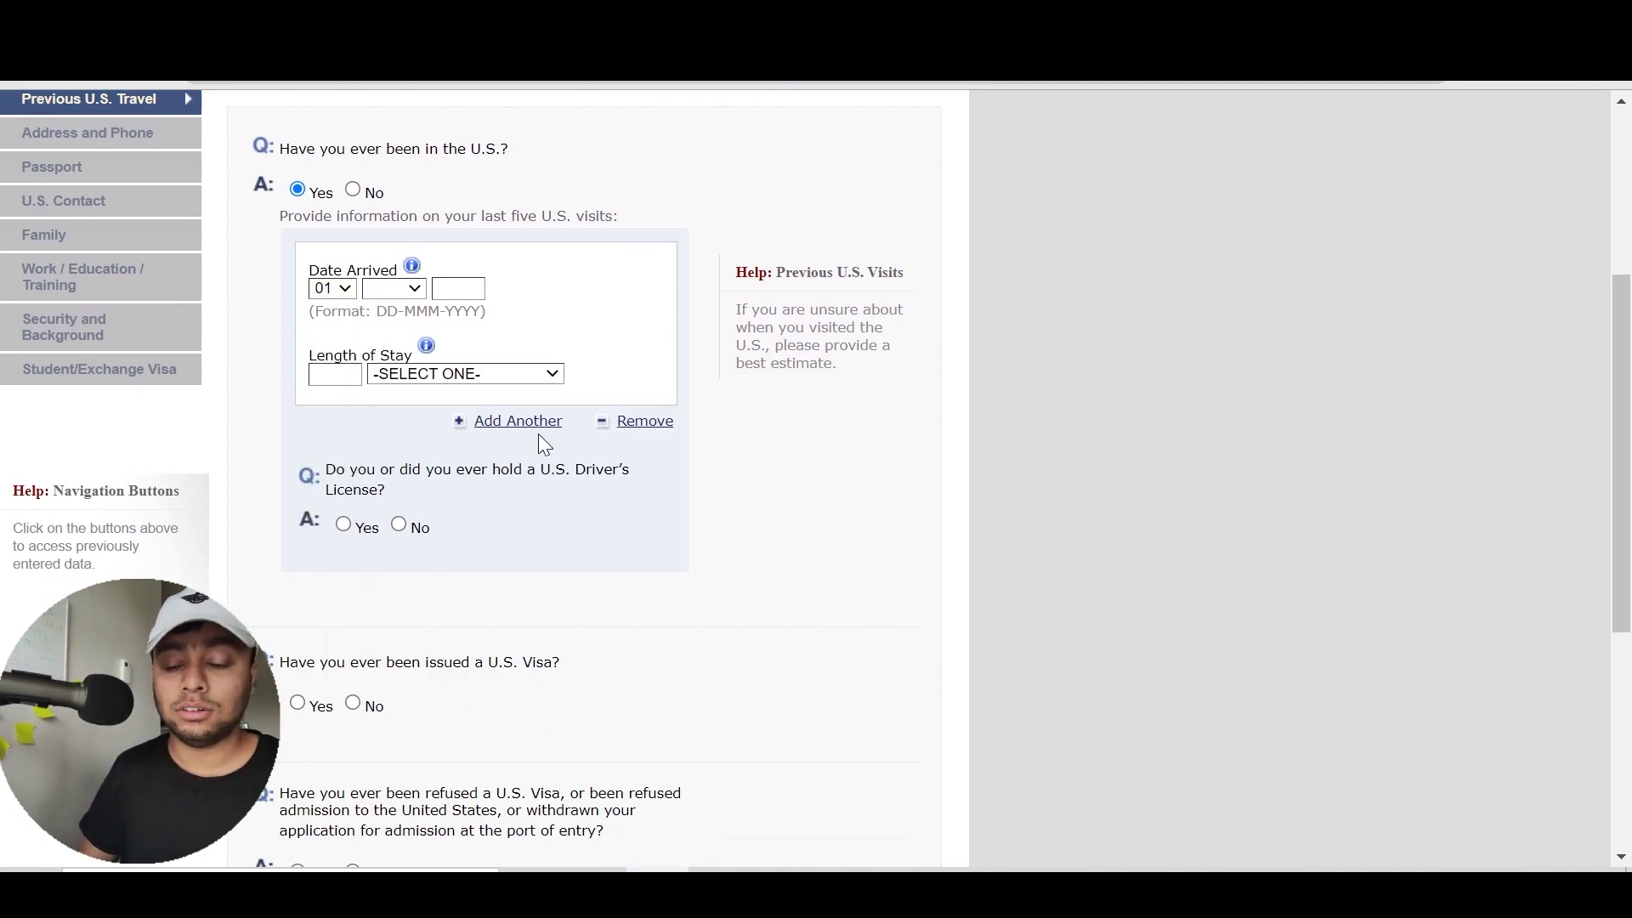
click(514, 425)
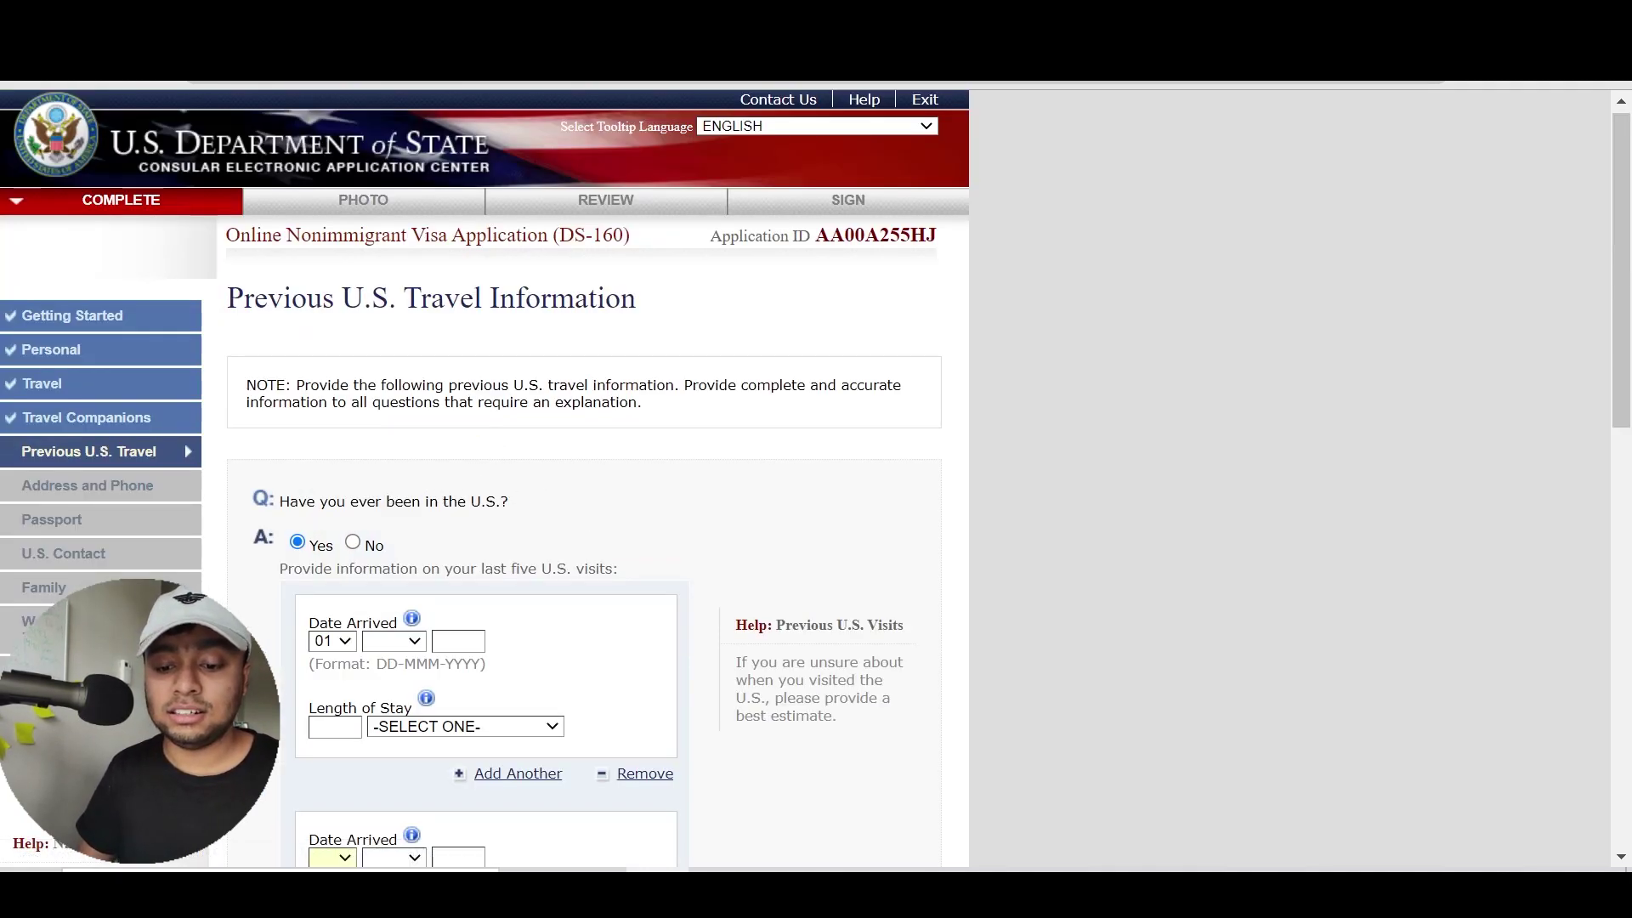
scroll(681, 584, down, 3)
Enter a length of stay of 26 DAY(S) for the first visit
click(323, 470)
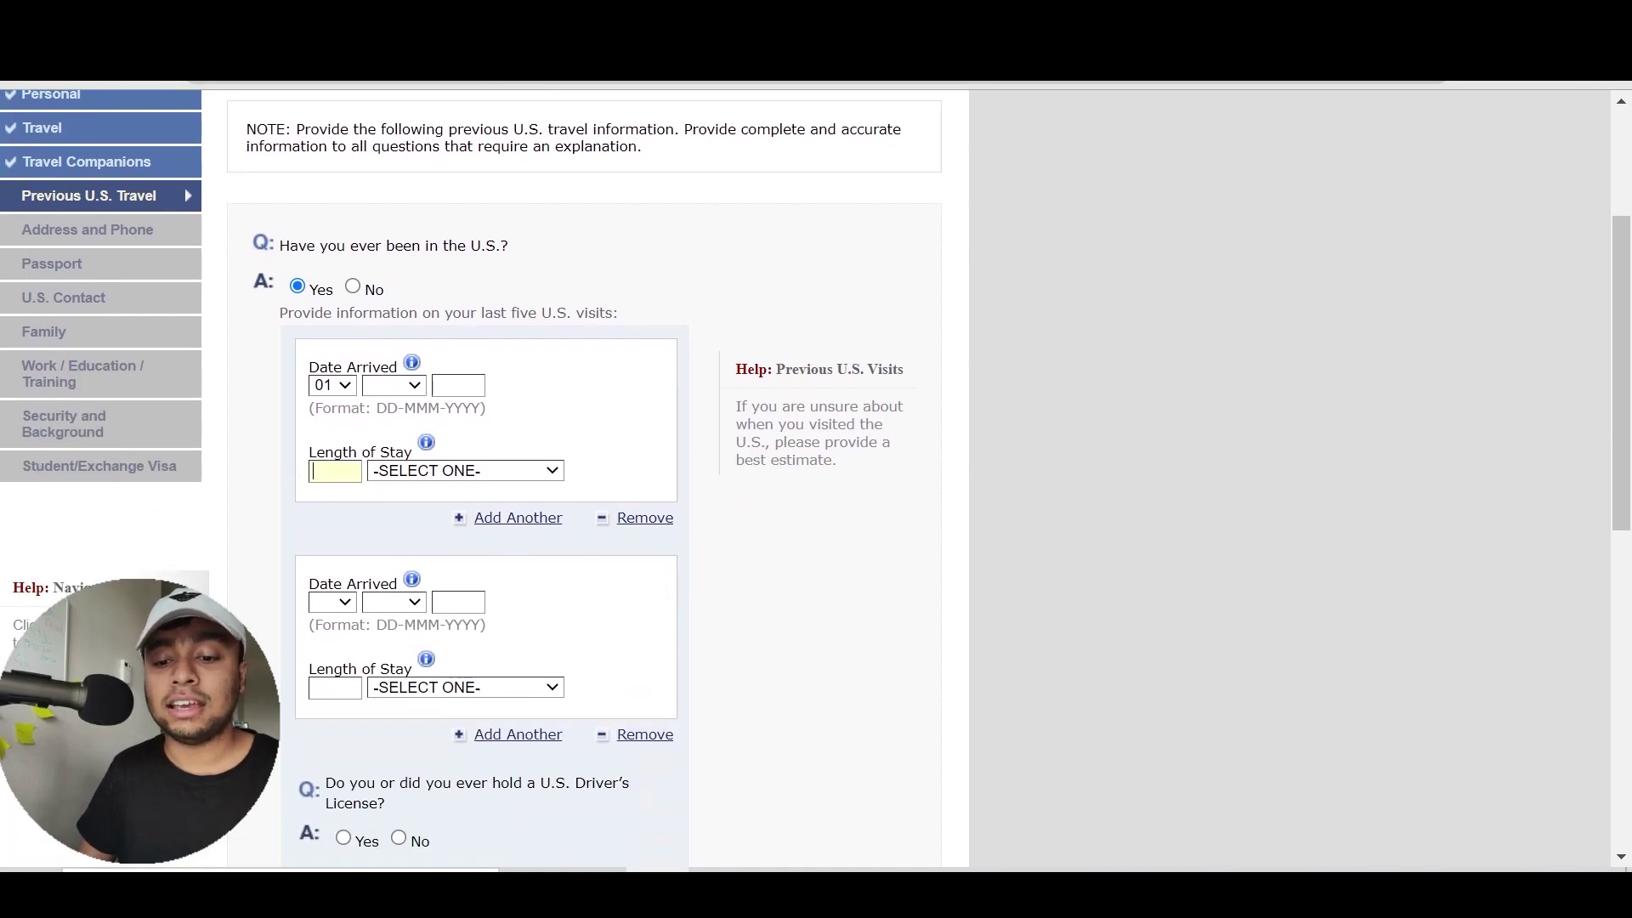
text(26)
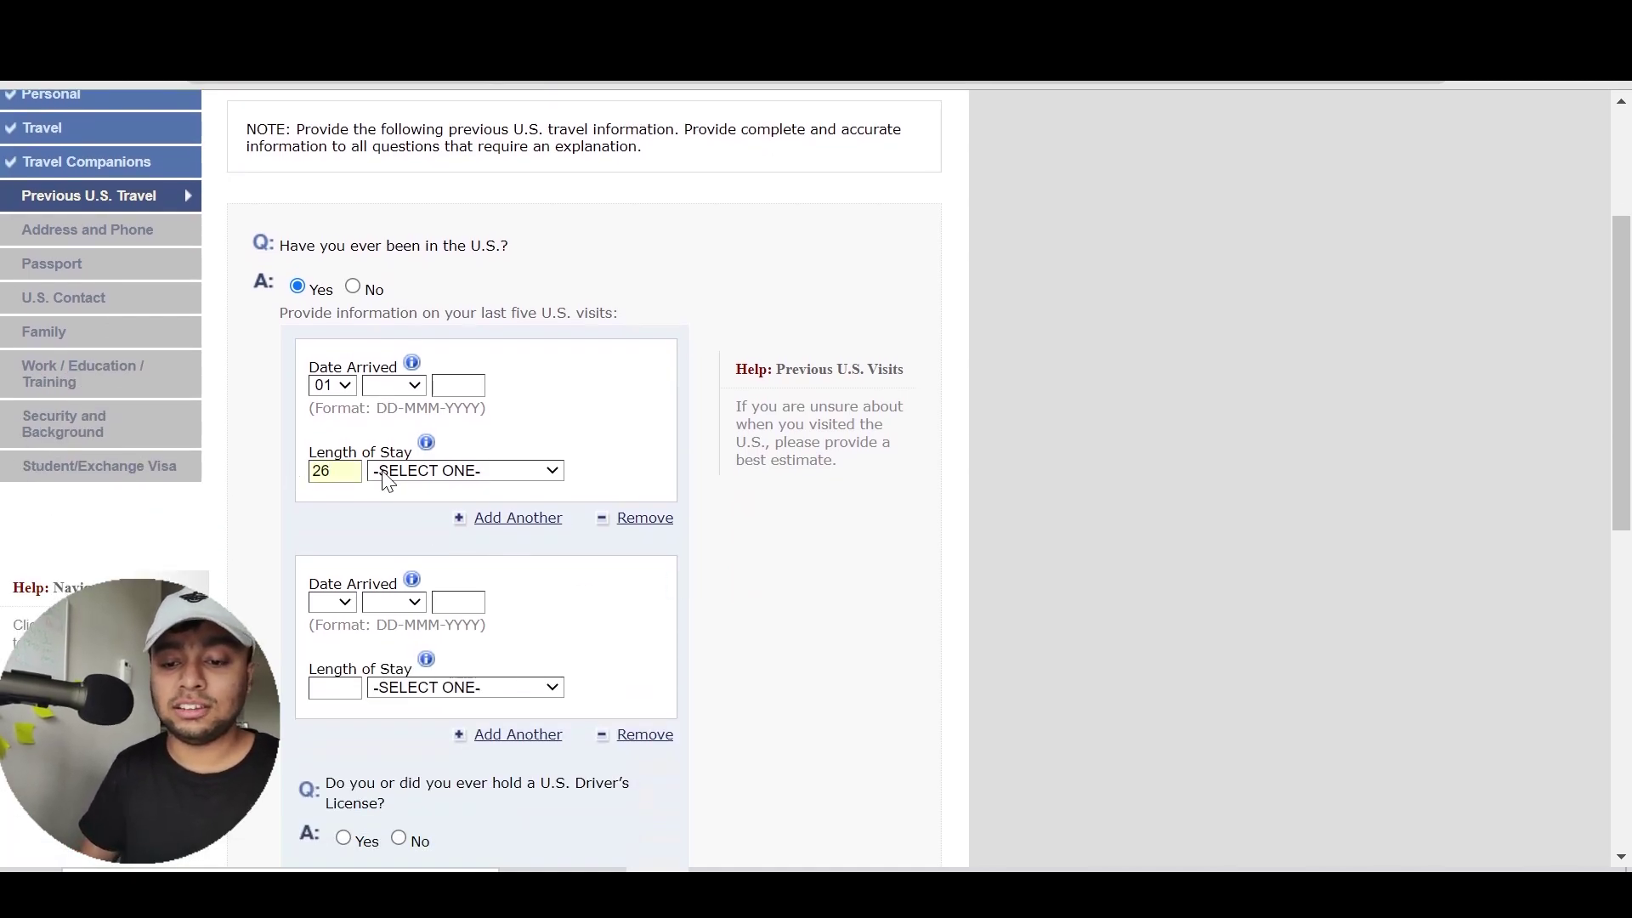
click(387, 472)
click(399, 564)
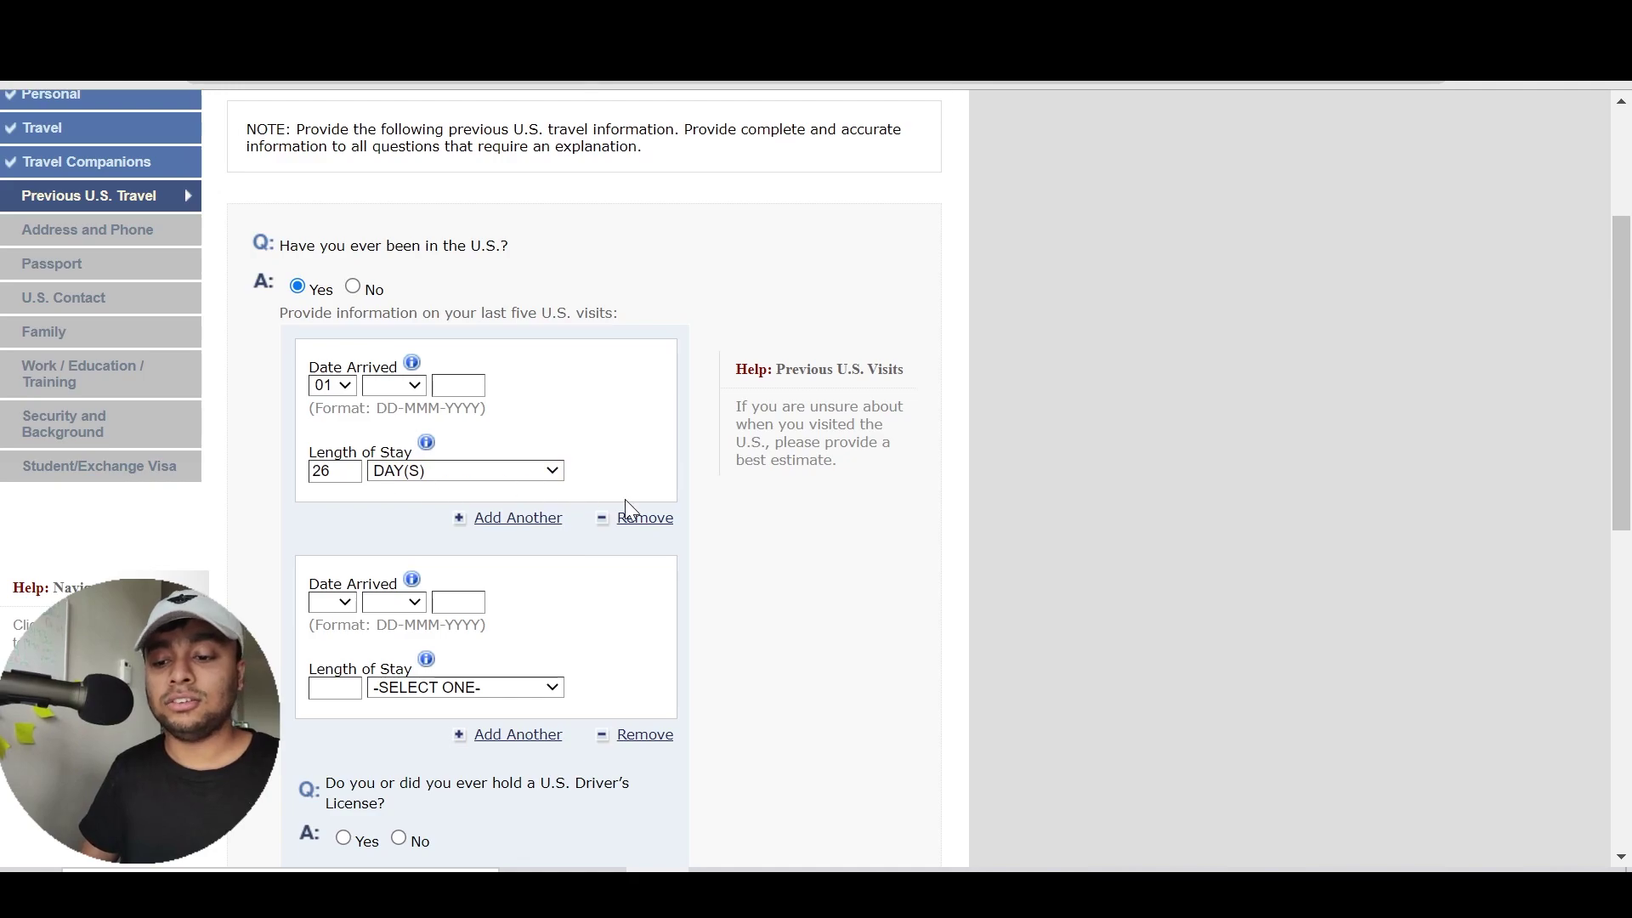
scroll(625, 501, down, 2)
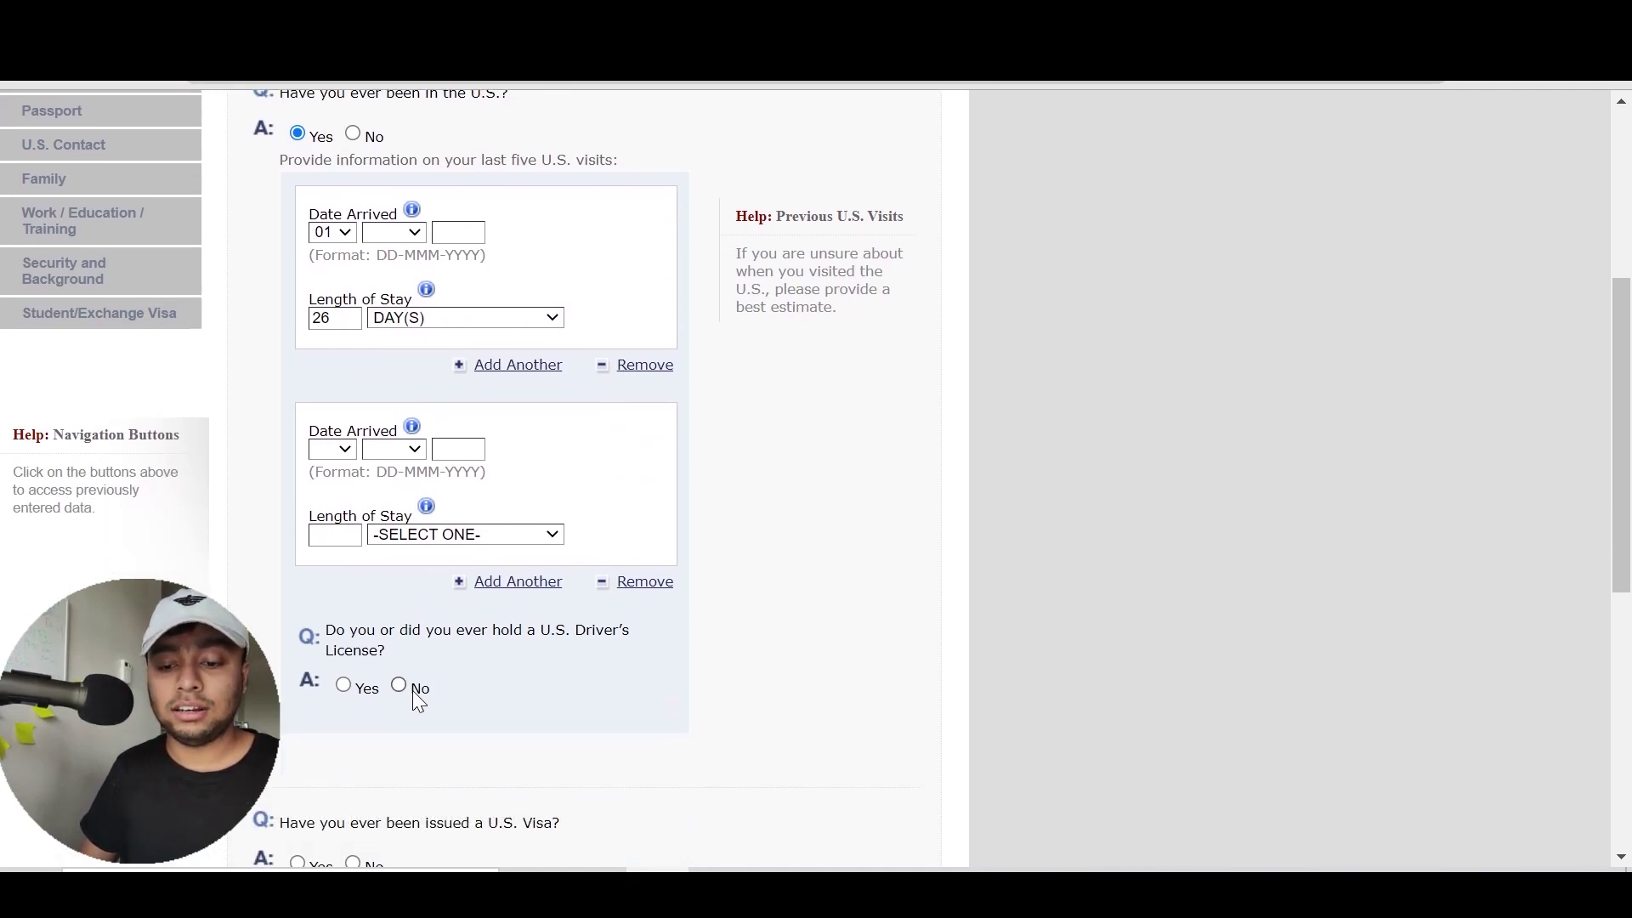
Toggle the U.S. driver's license answer to Yes and back to No
click(397, 686)
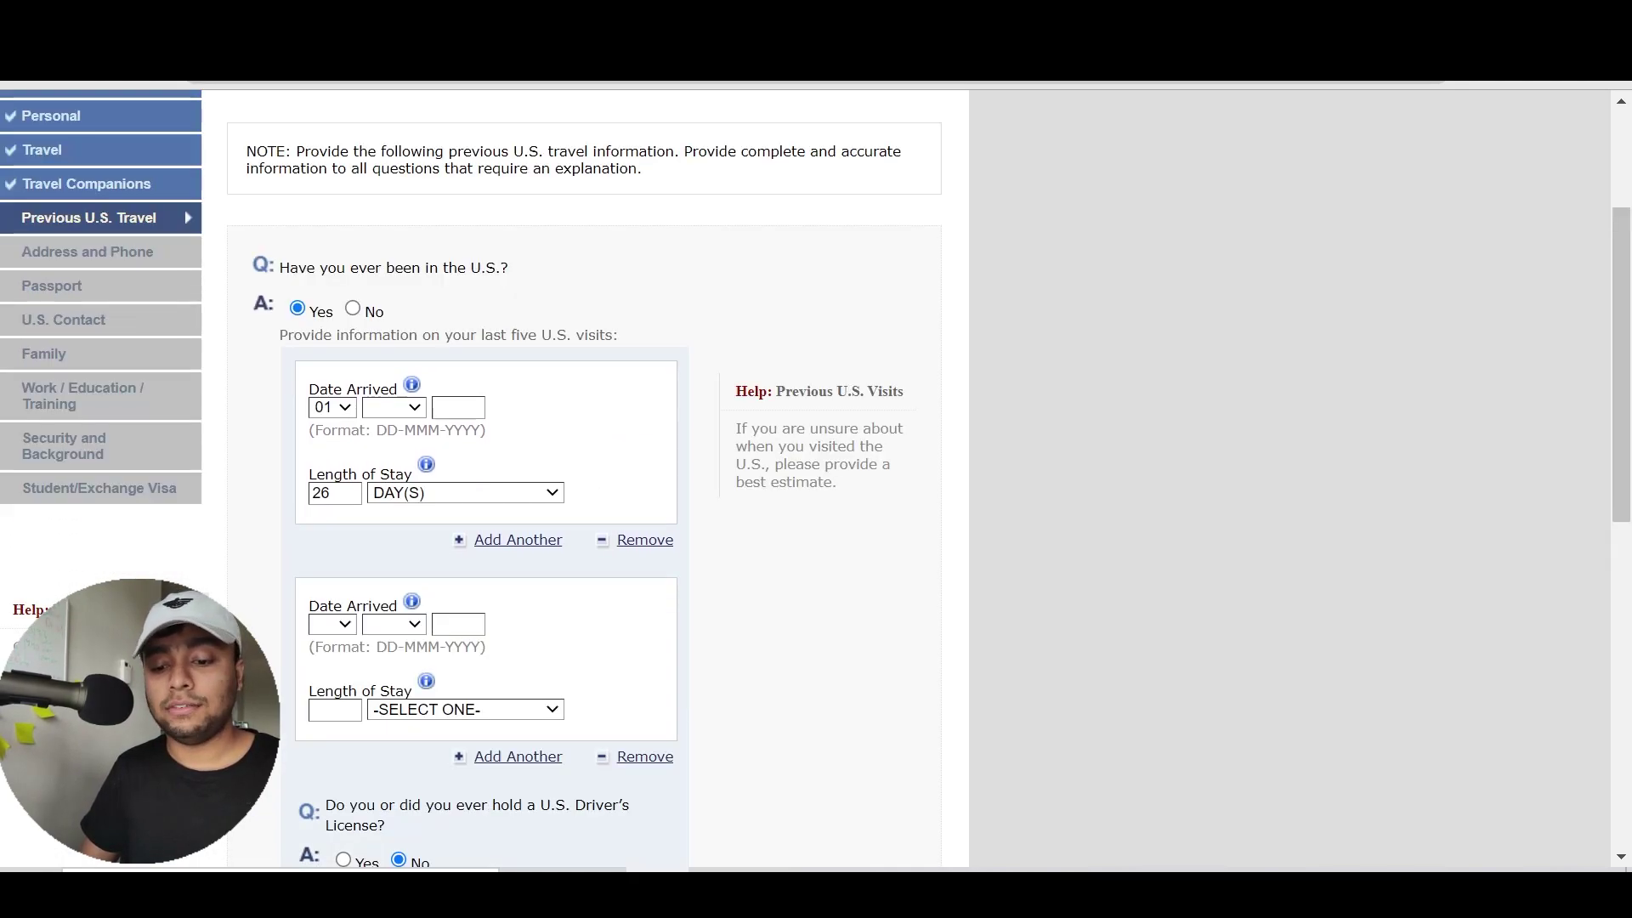
scroll(835, 688, down, 1)
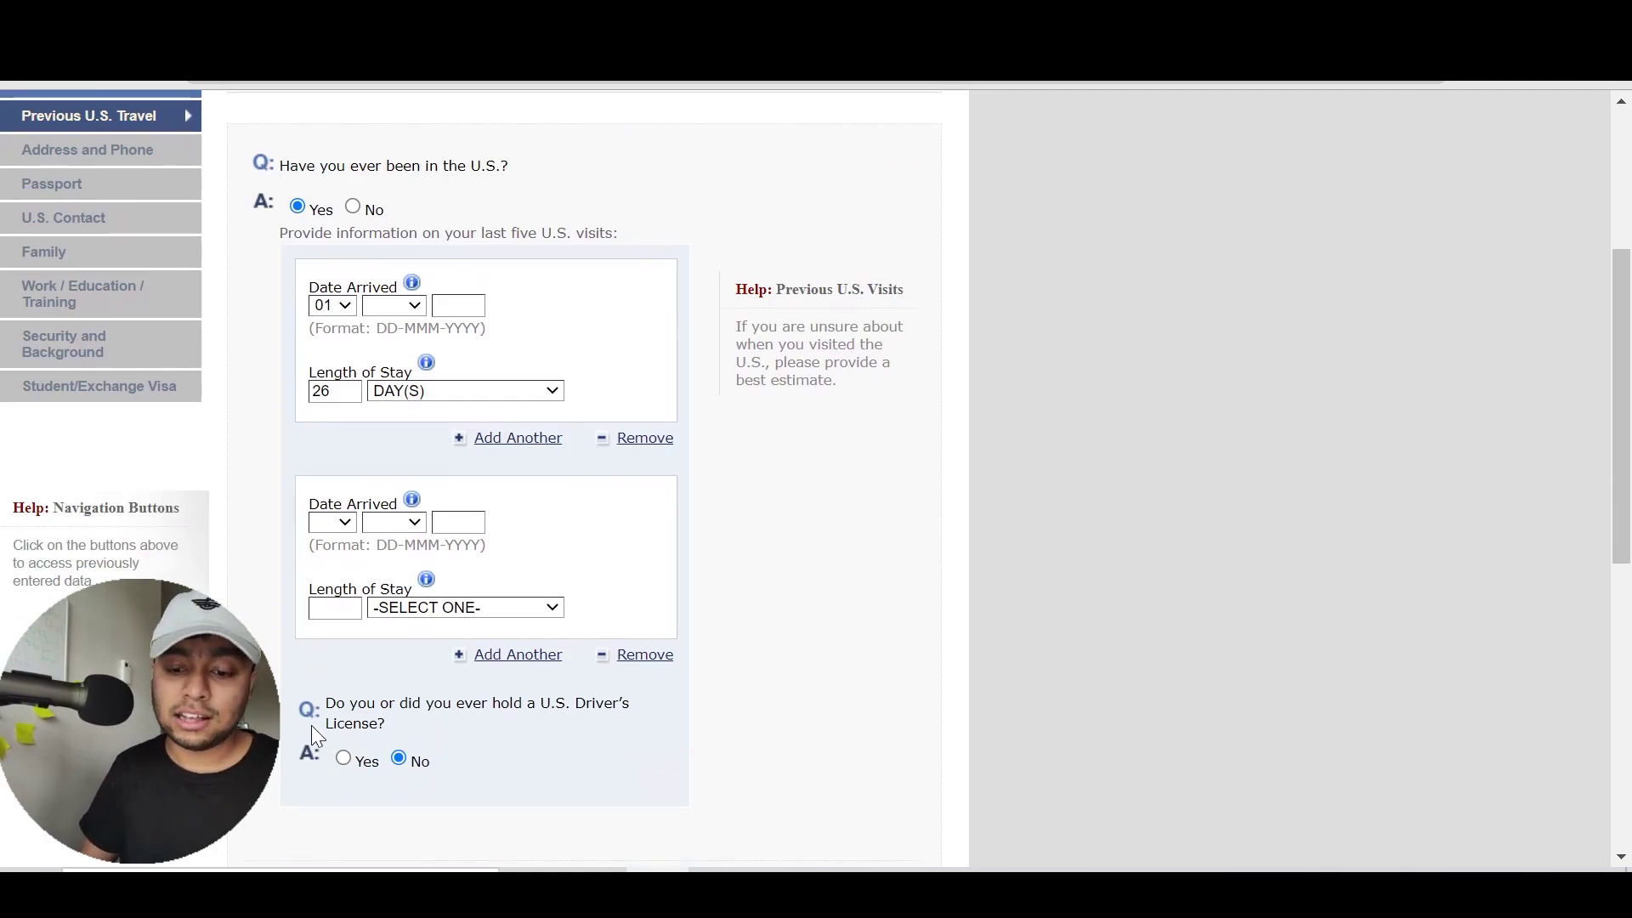
click(344, 758)
scroll(895, 677, down, 1)
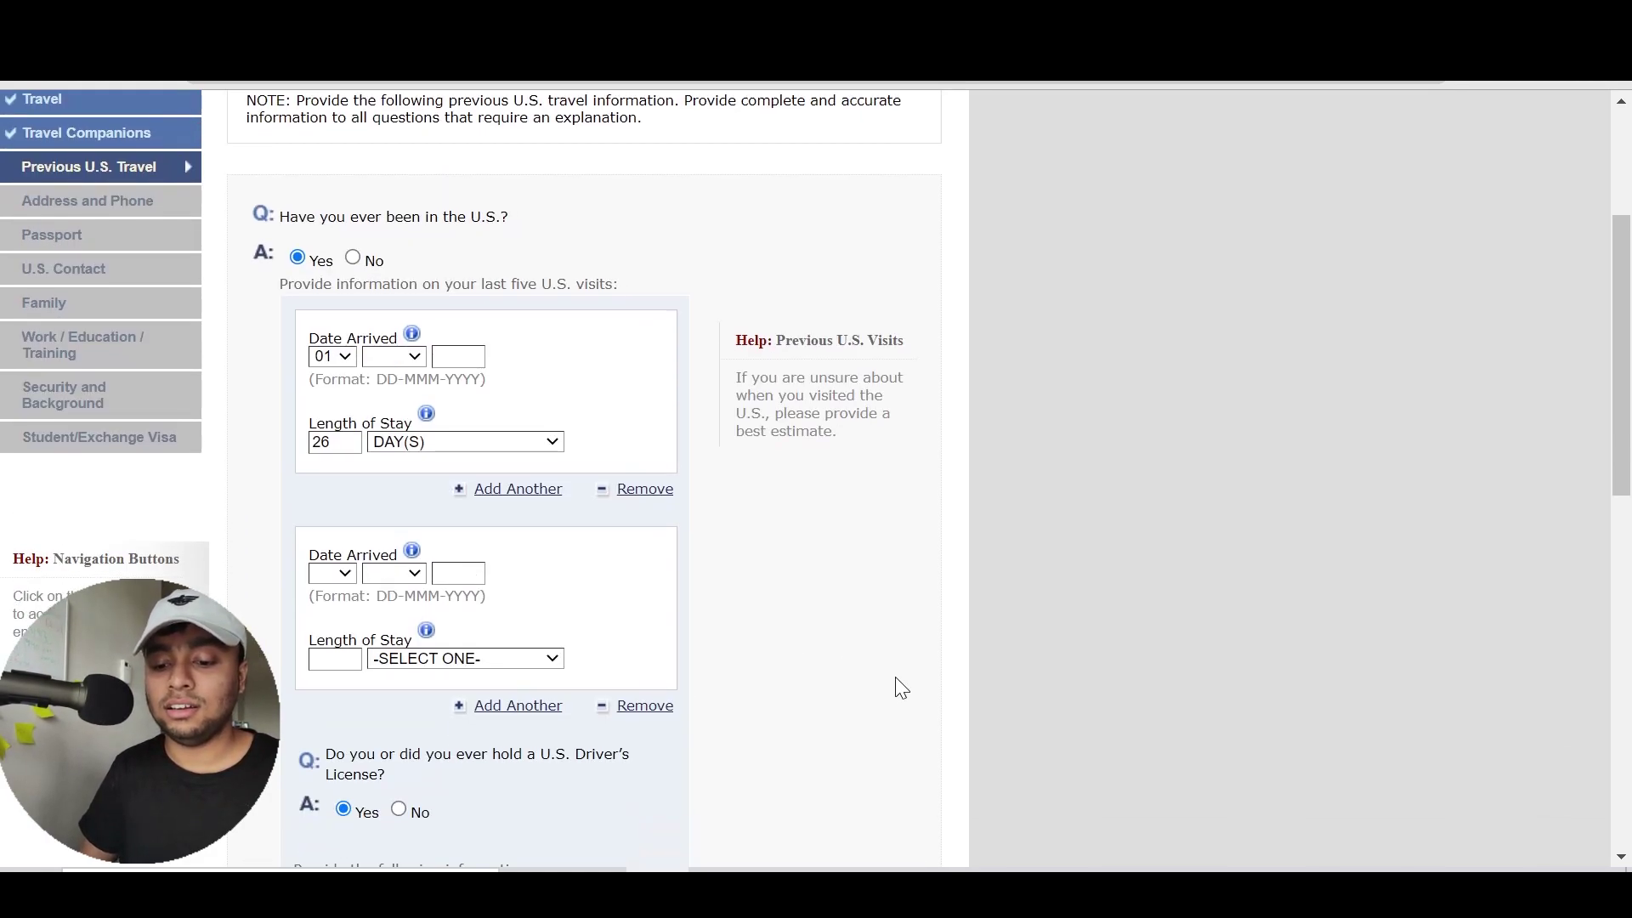
scroll(895, 677, down, 2)
scroll(502, 656, up, 1)
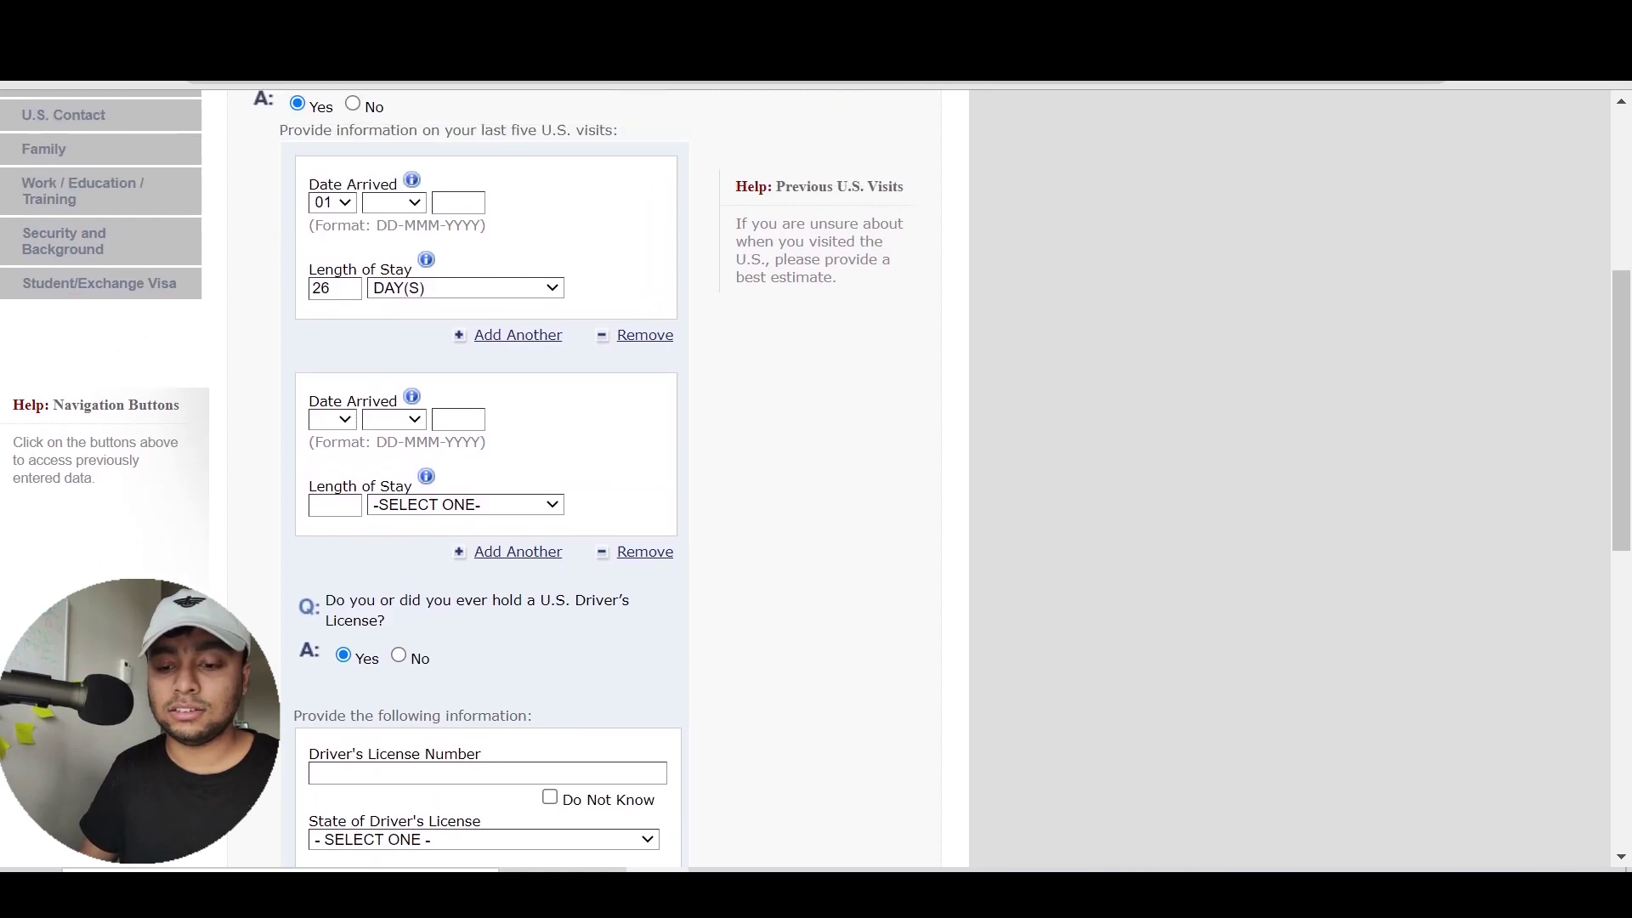
click(399, 658)
Change 'Have you ever been in the U.S.?' to No
scroll(951, 492, down, 1)
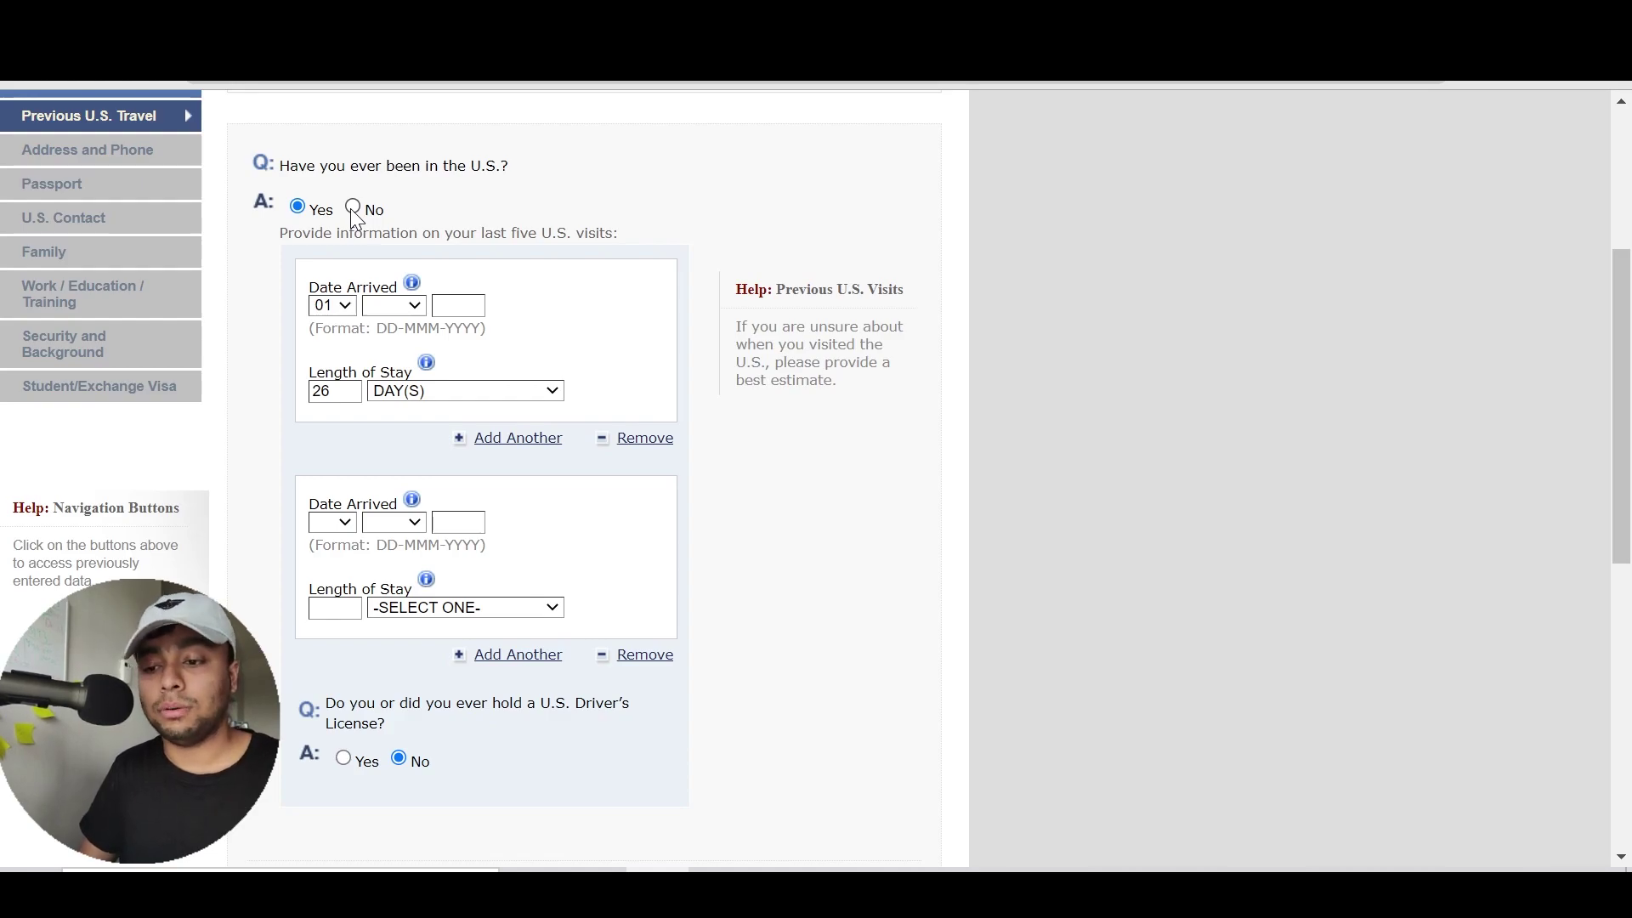
scroll(789, 399, down, 6)
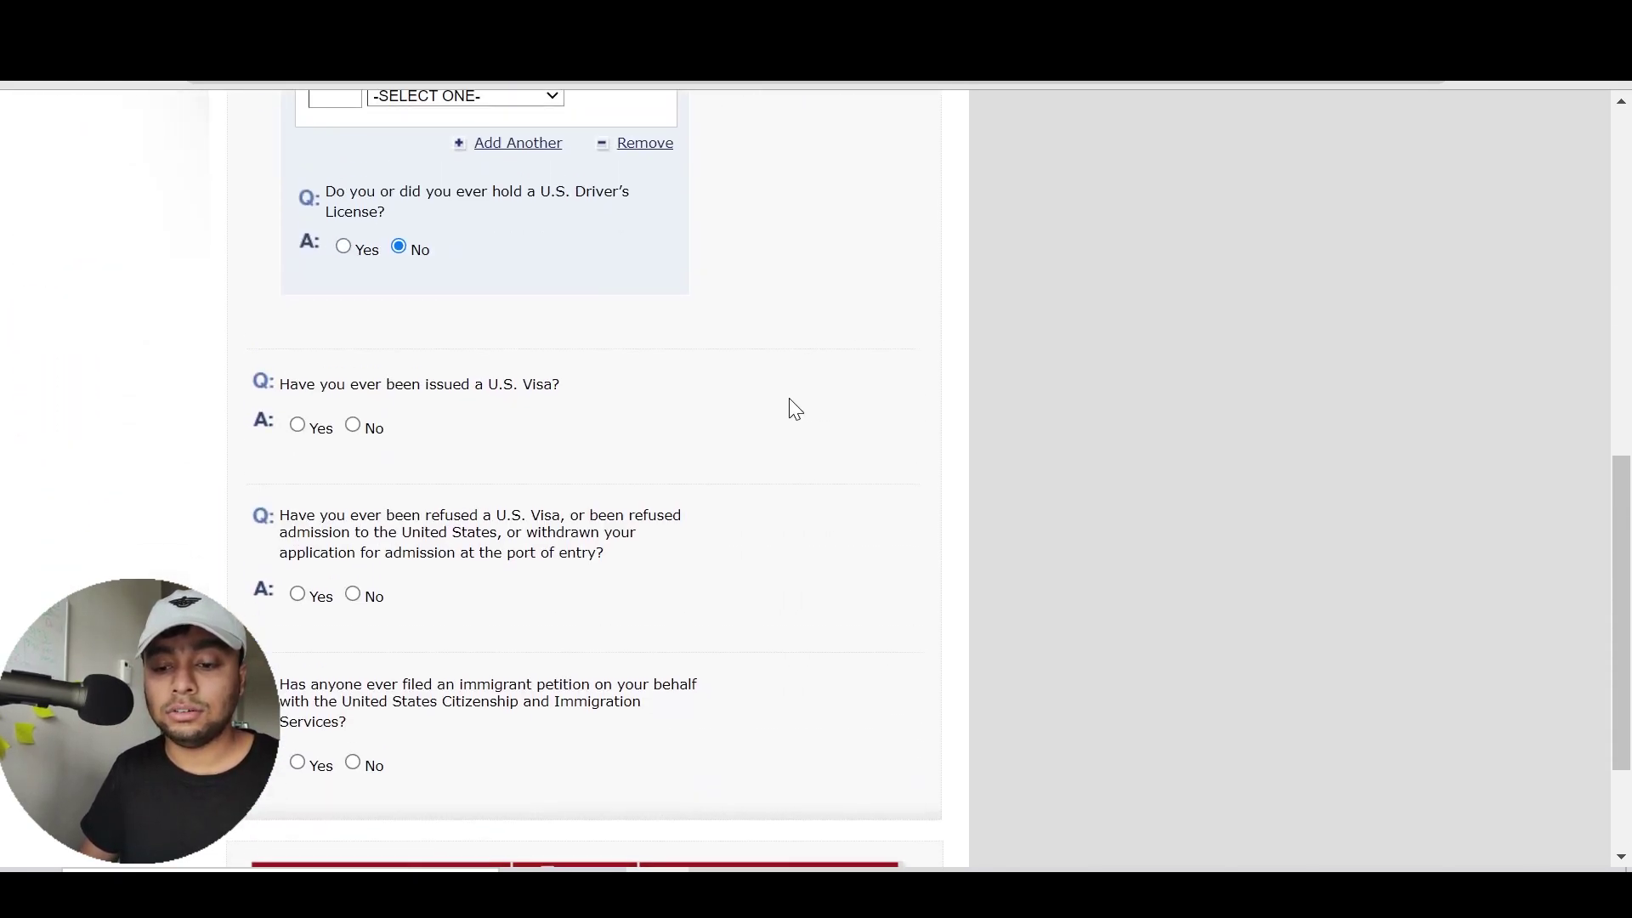
scroll(789, 398, up, 5)
click(353, 104)
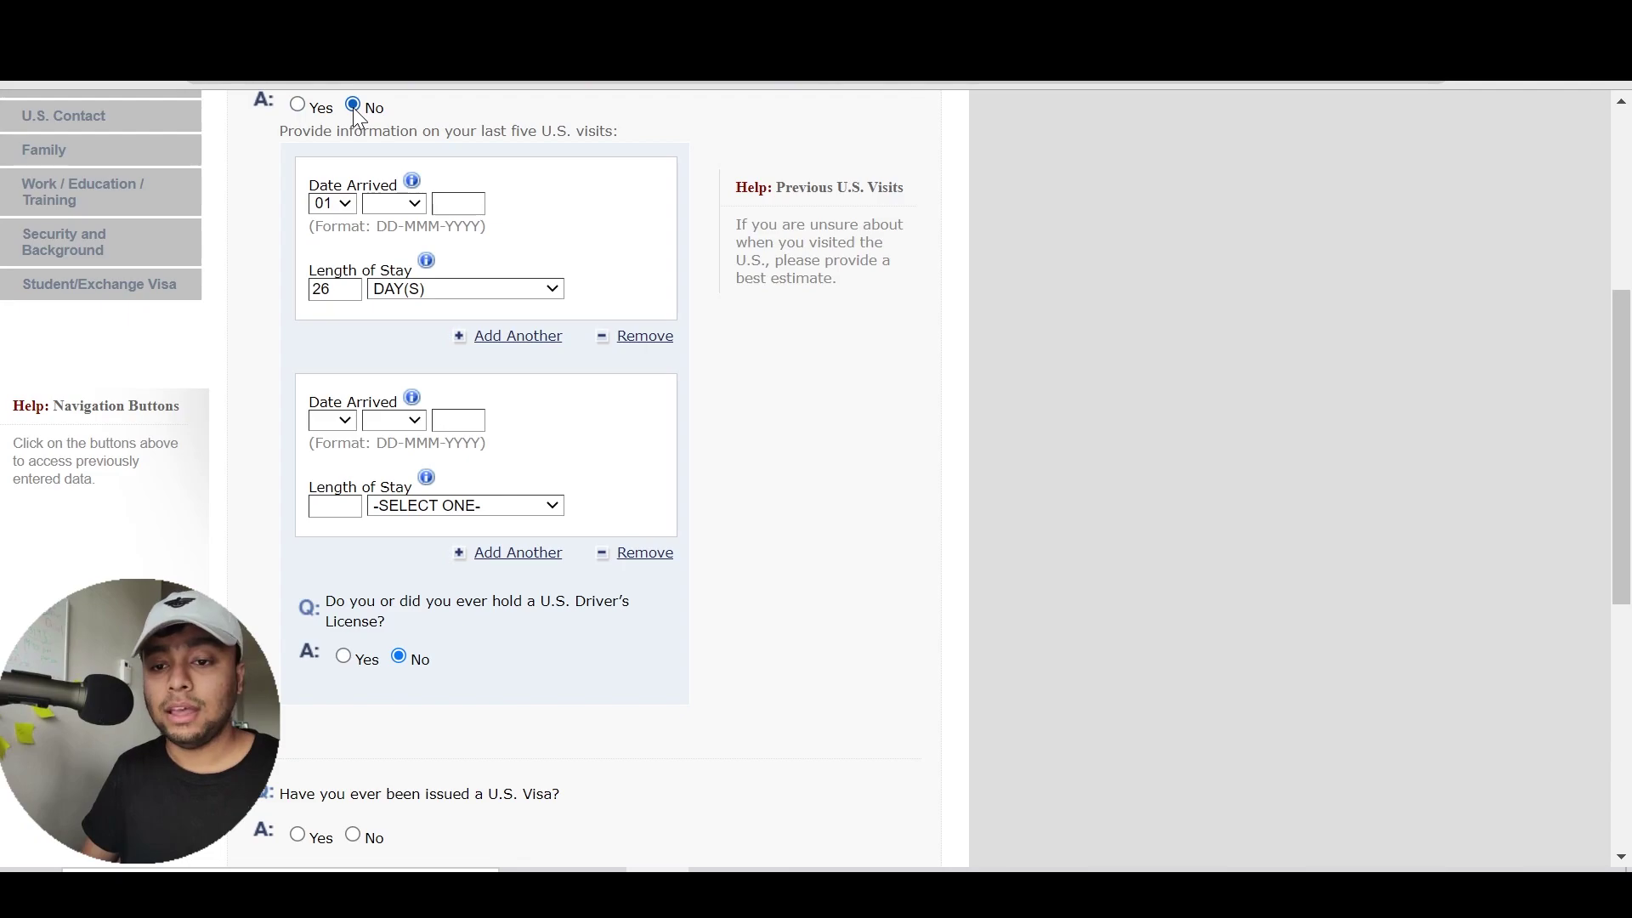
scroll(892, 514, down, 4)
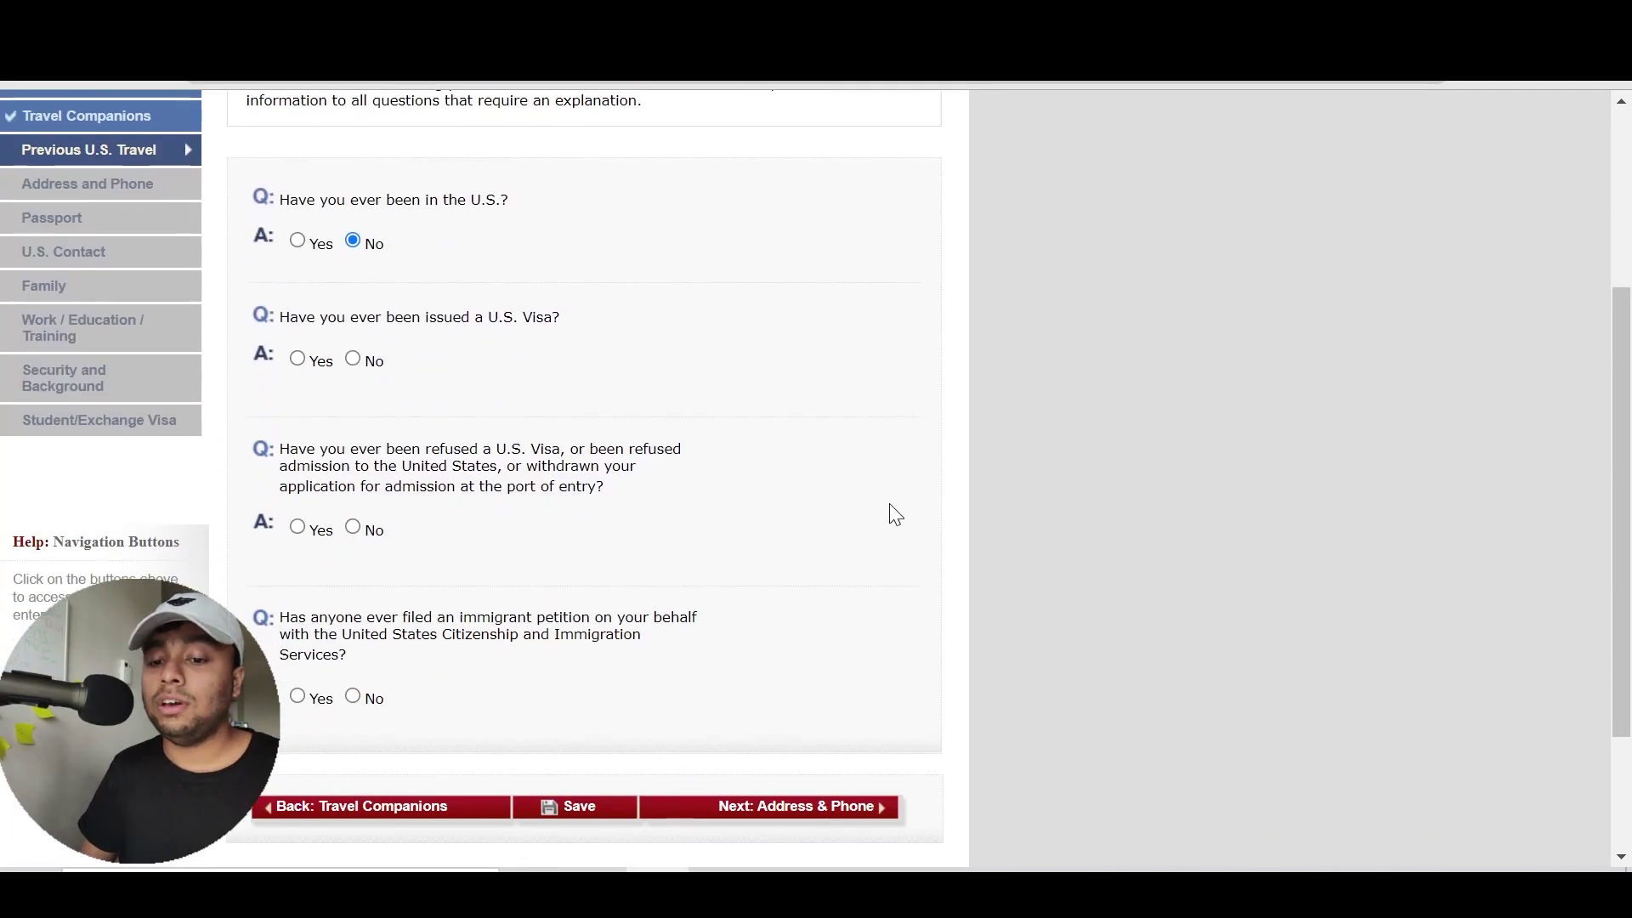
Preview the visa-issued fields with Yes, then answer No to ever being issued a U.S. visa
click(324, 370)
scroll(564, 486, down, 1)
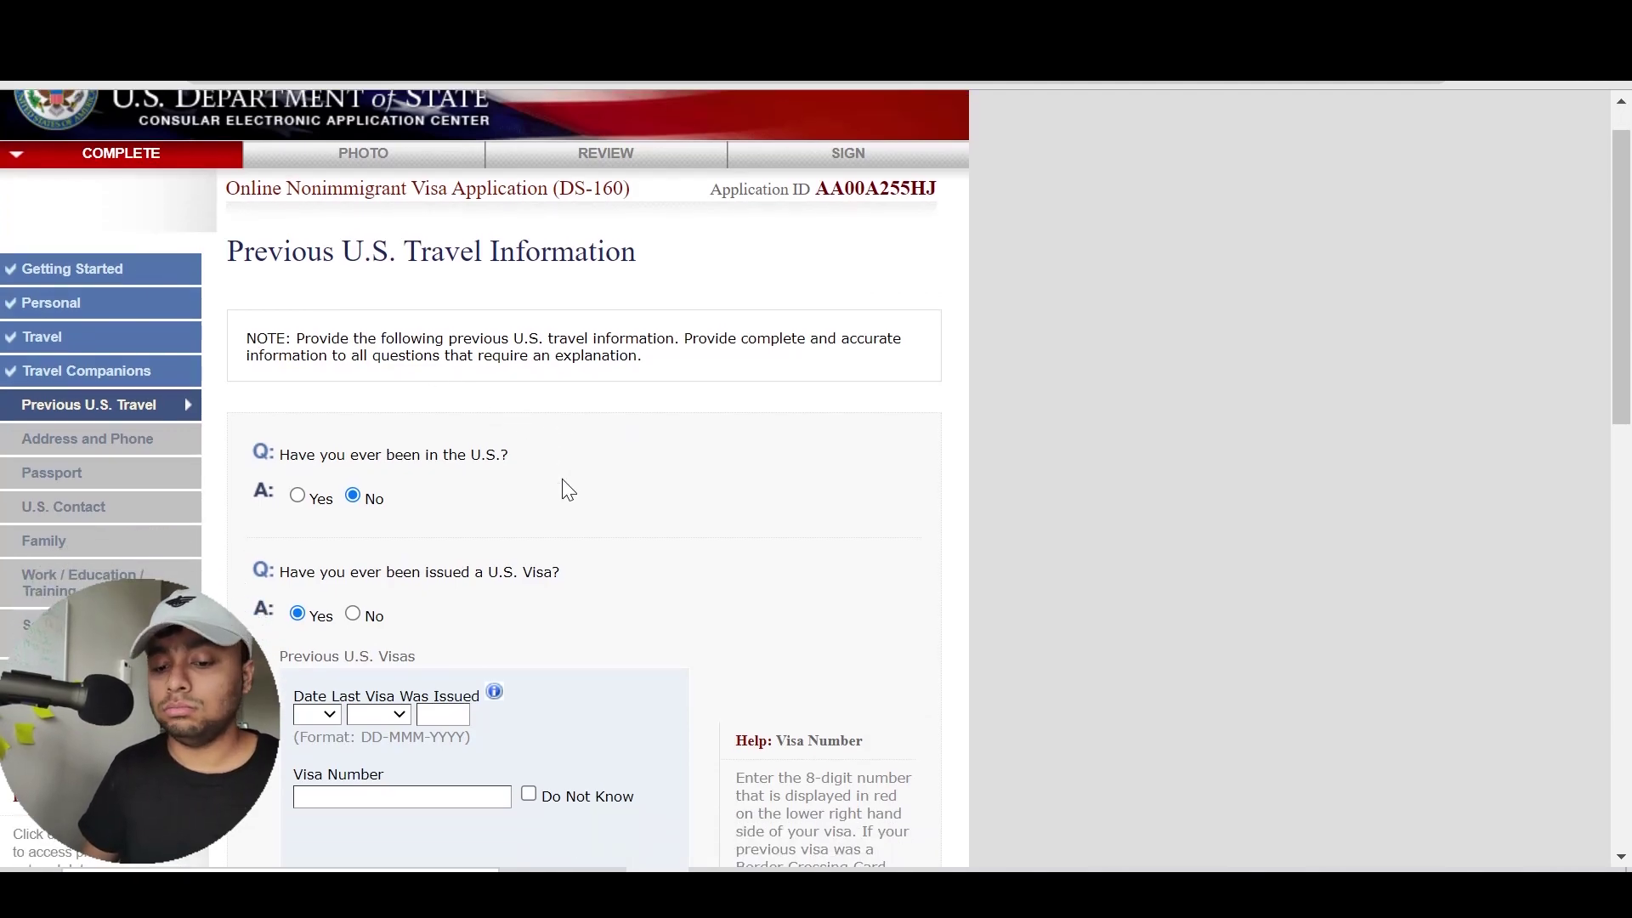
scroll(566, 487, down, 3)
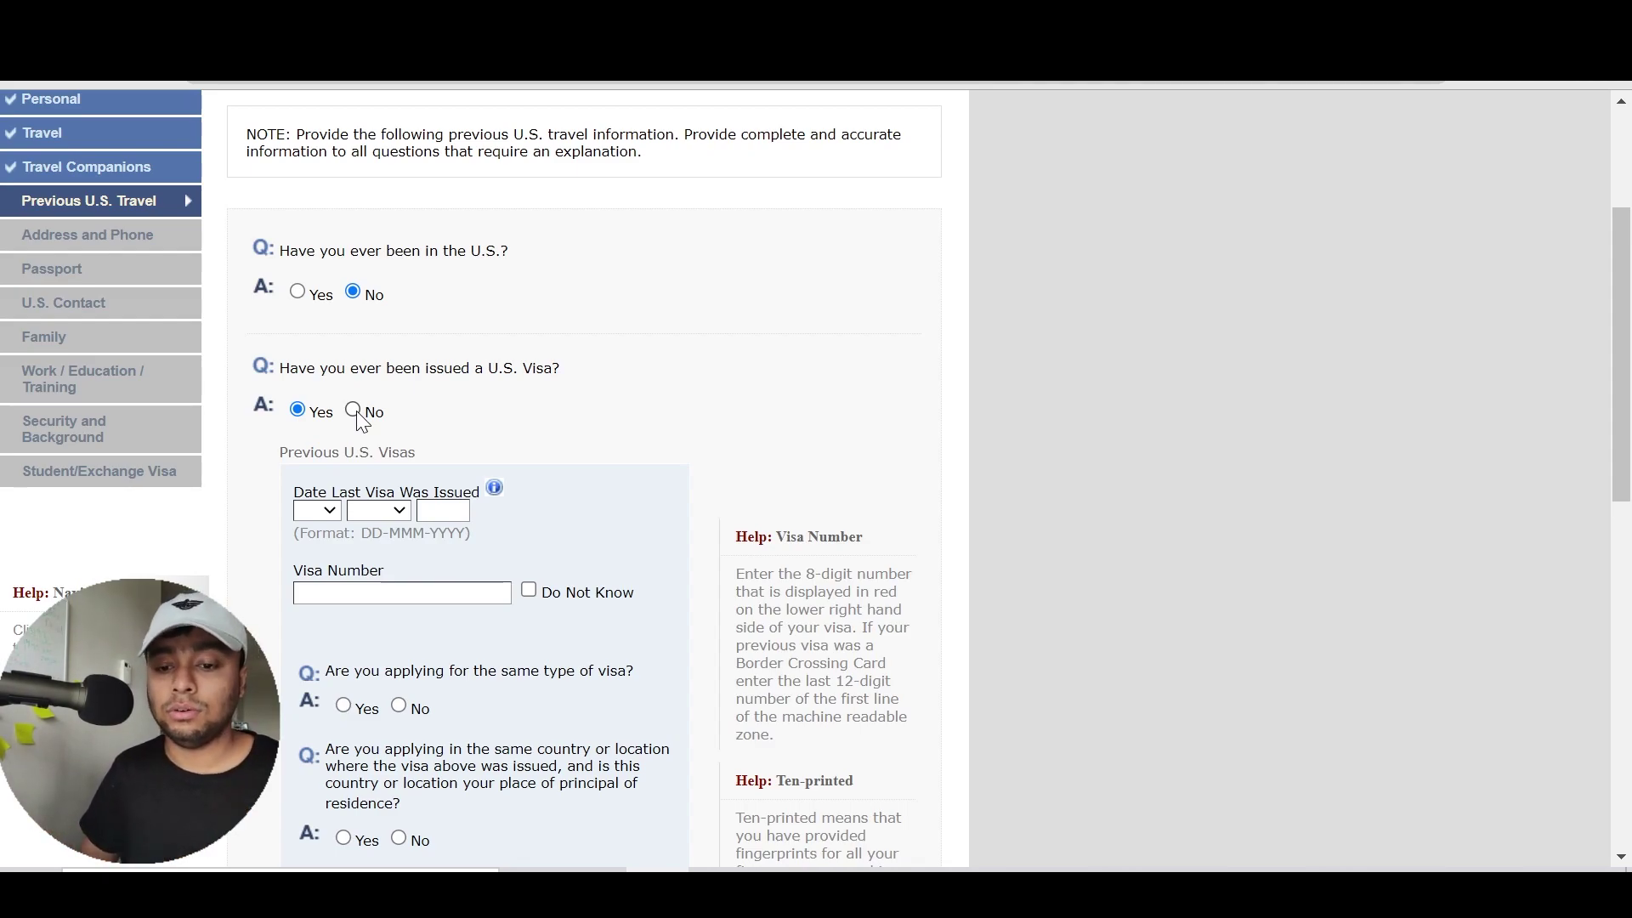
click(354, 410)
scroll(633, 427, down, 5)
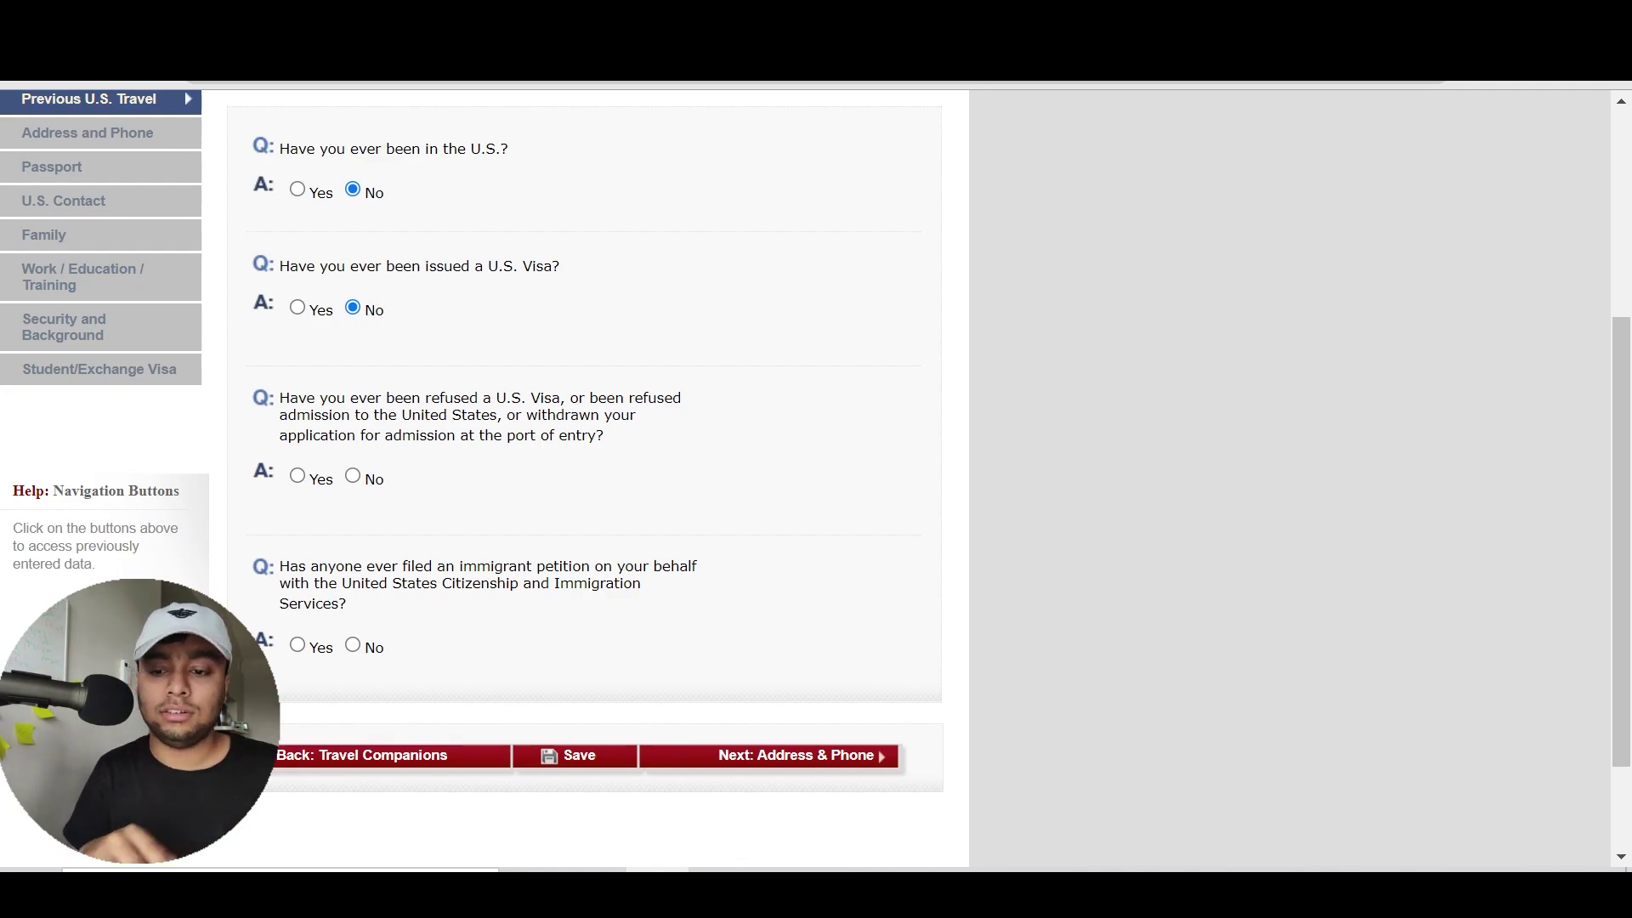
Select Yes on the visa refusal question and highlight its wording up to entry
click(298, 477)
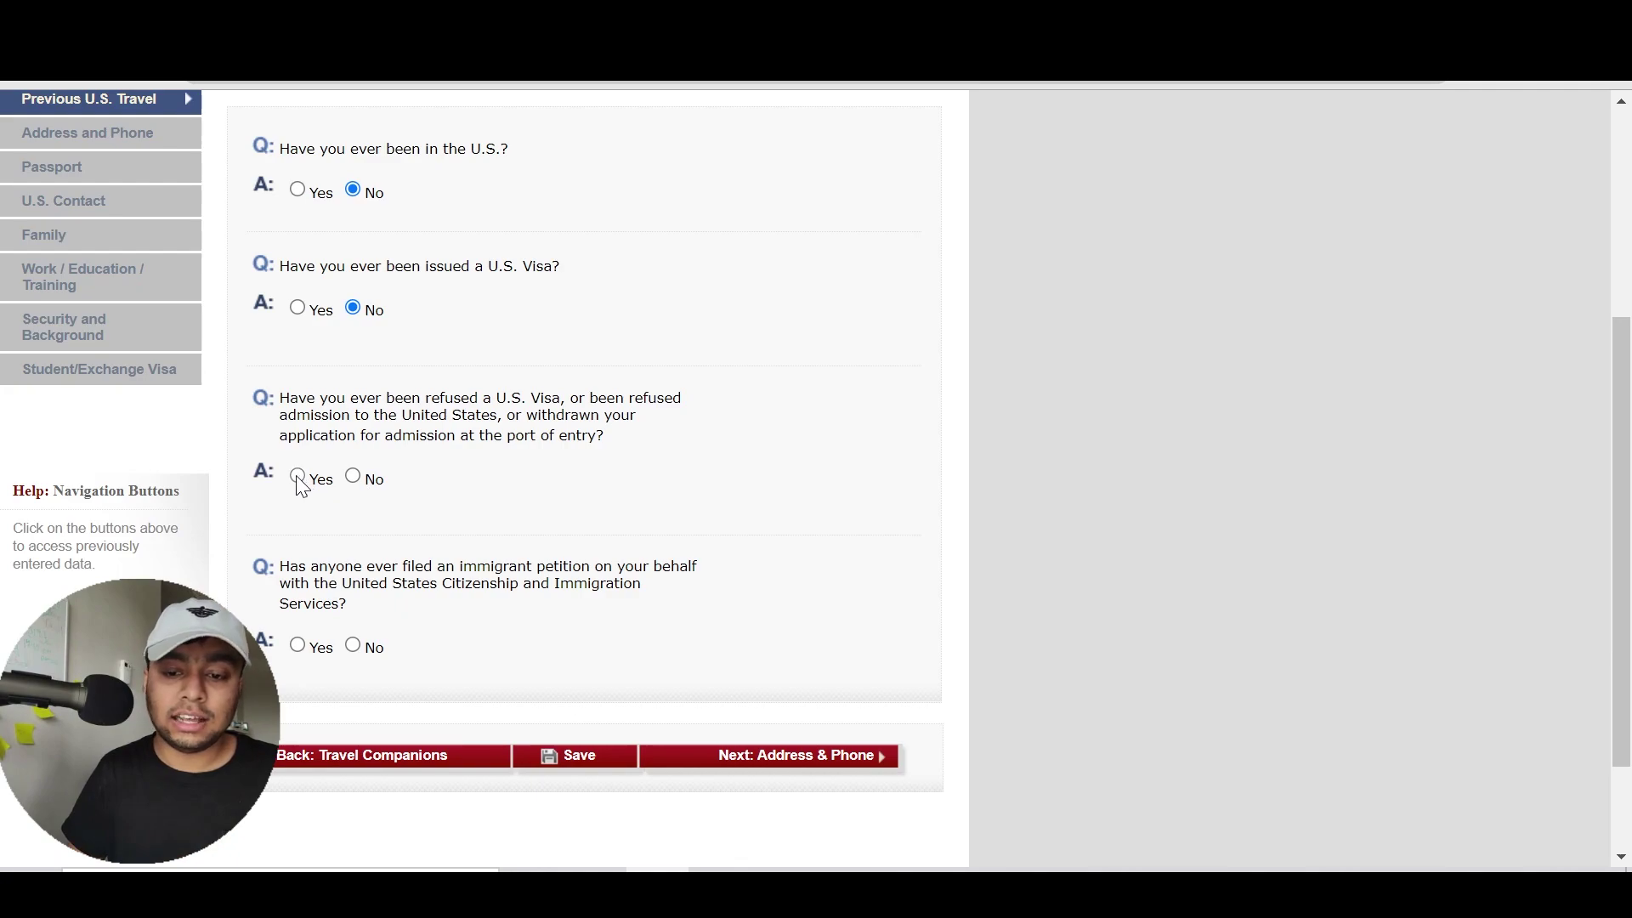
scroll(549, 492, down, 1)
scroll(548, 493, down, 6)
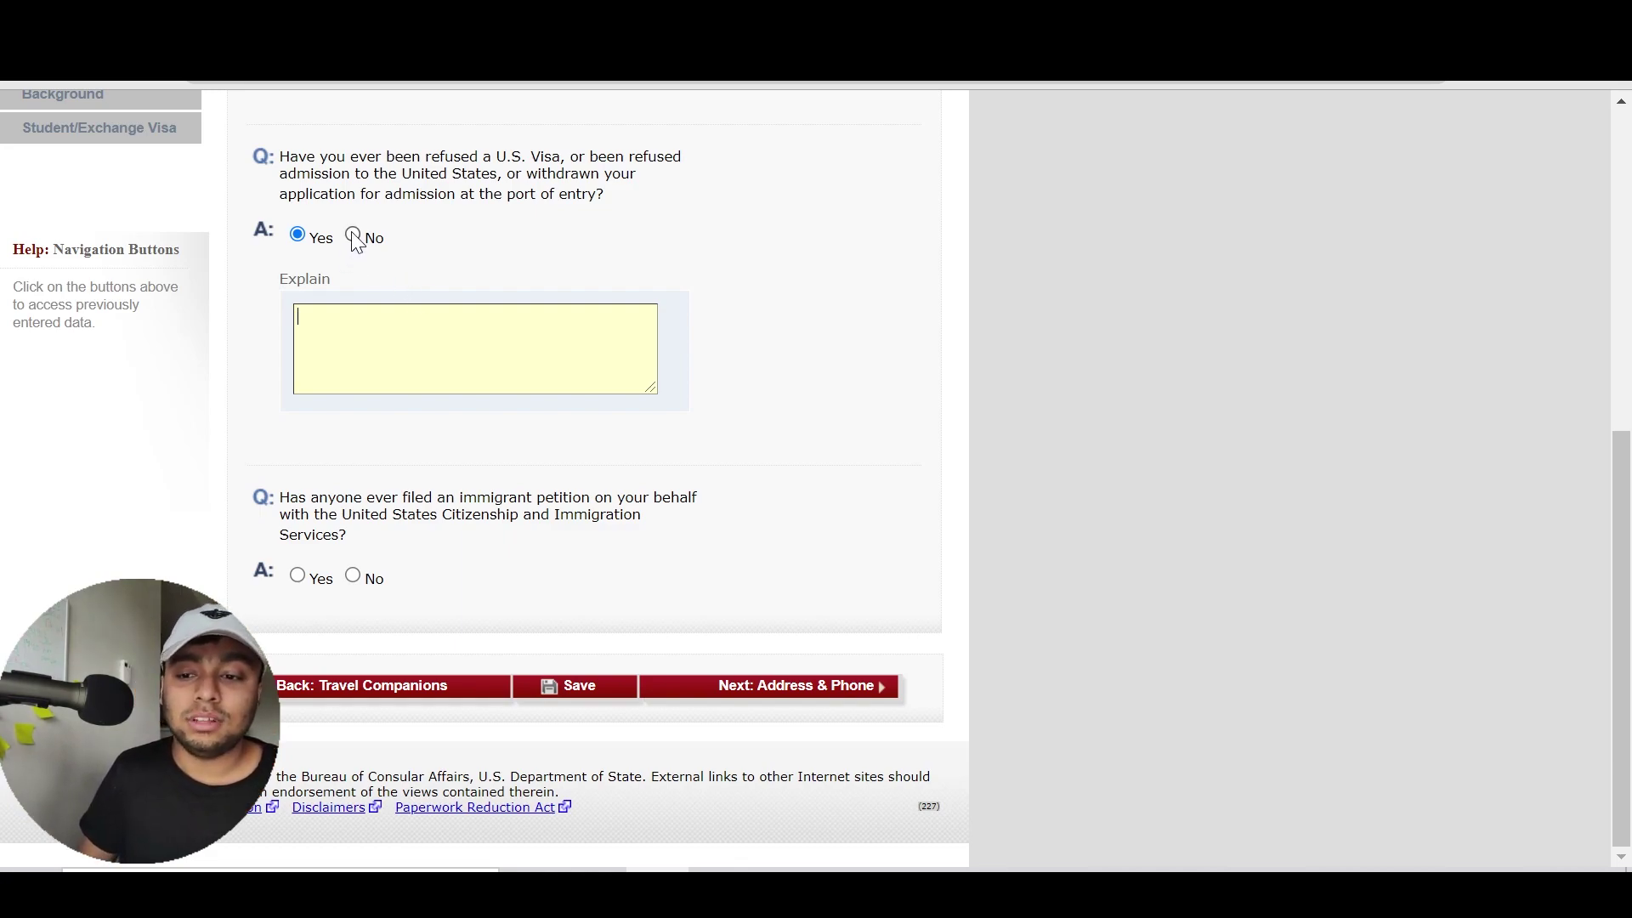
drag(533, 157, 586, 208)
double_click(546, 156)
click(587, 209)
drag(497, 157, 600, 196)
click(600, 196)
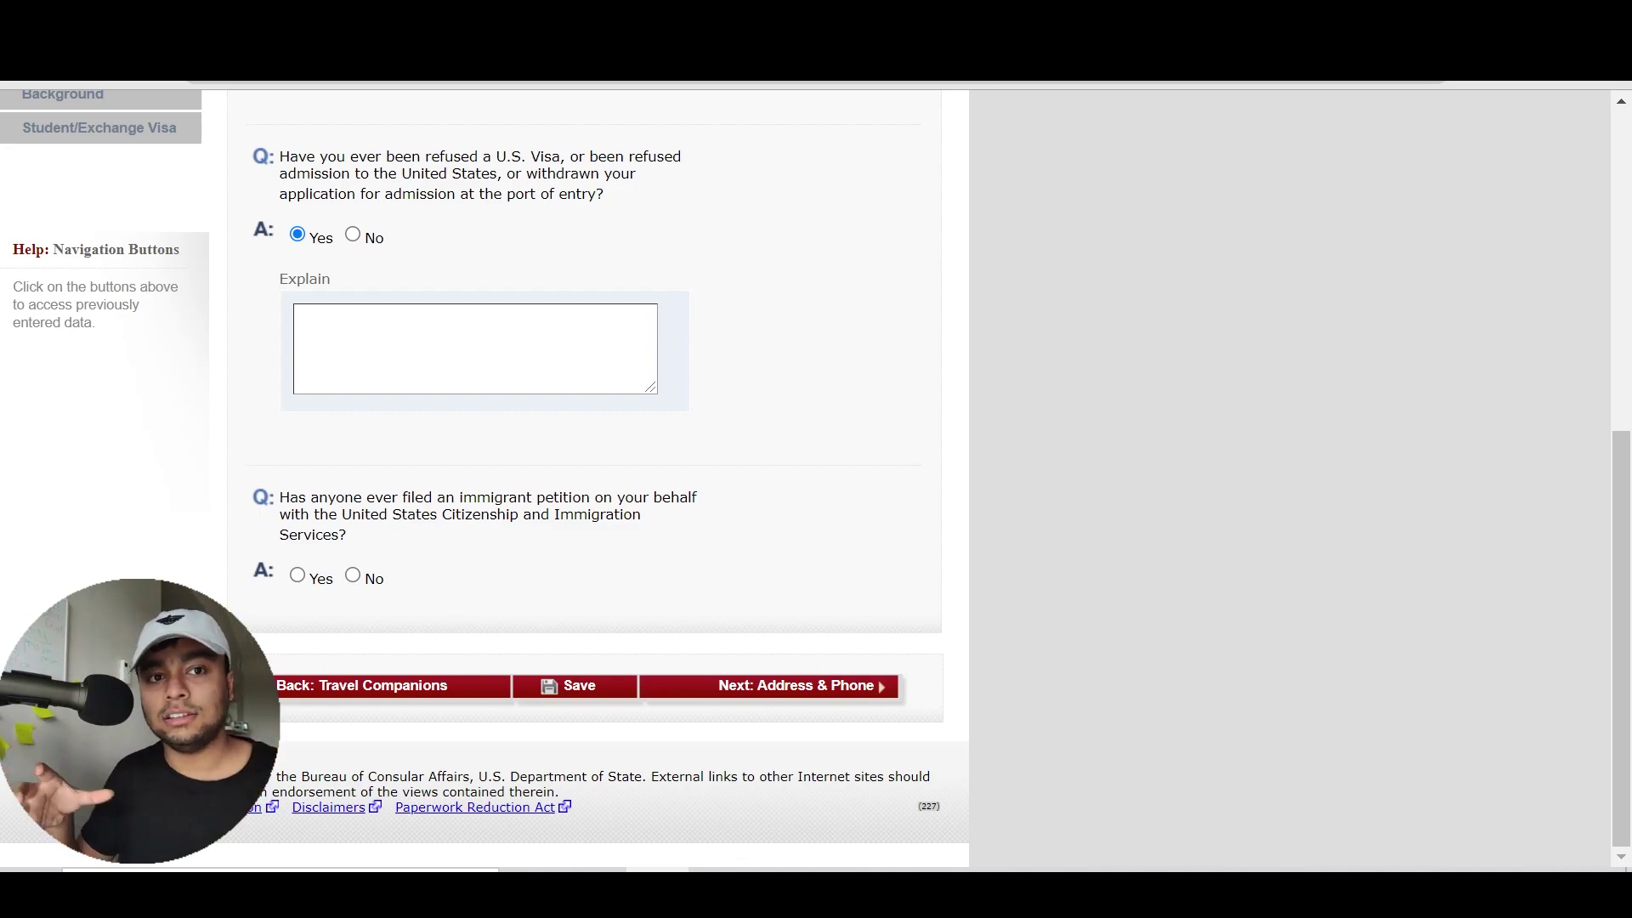
Highlight the port-of-entry and withdrawn-application wording, then change the answer to No
drag(612, 194, 527, 175)
click(527, 174)
click(577, 213)
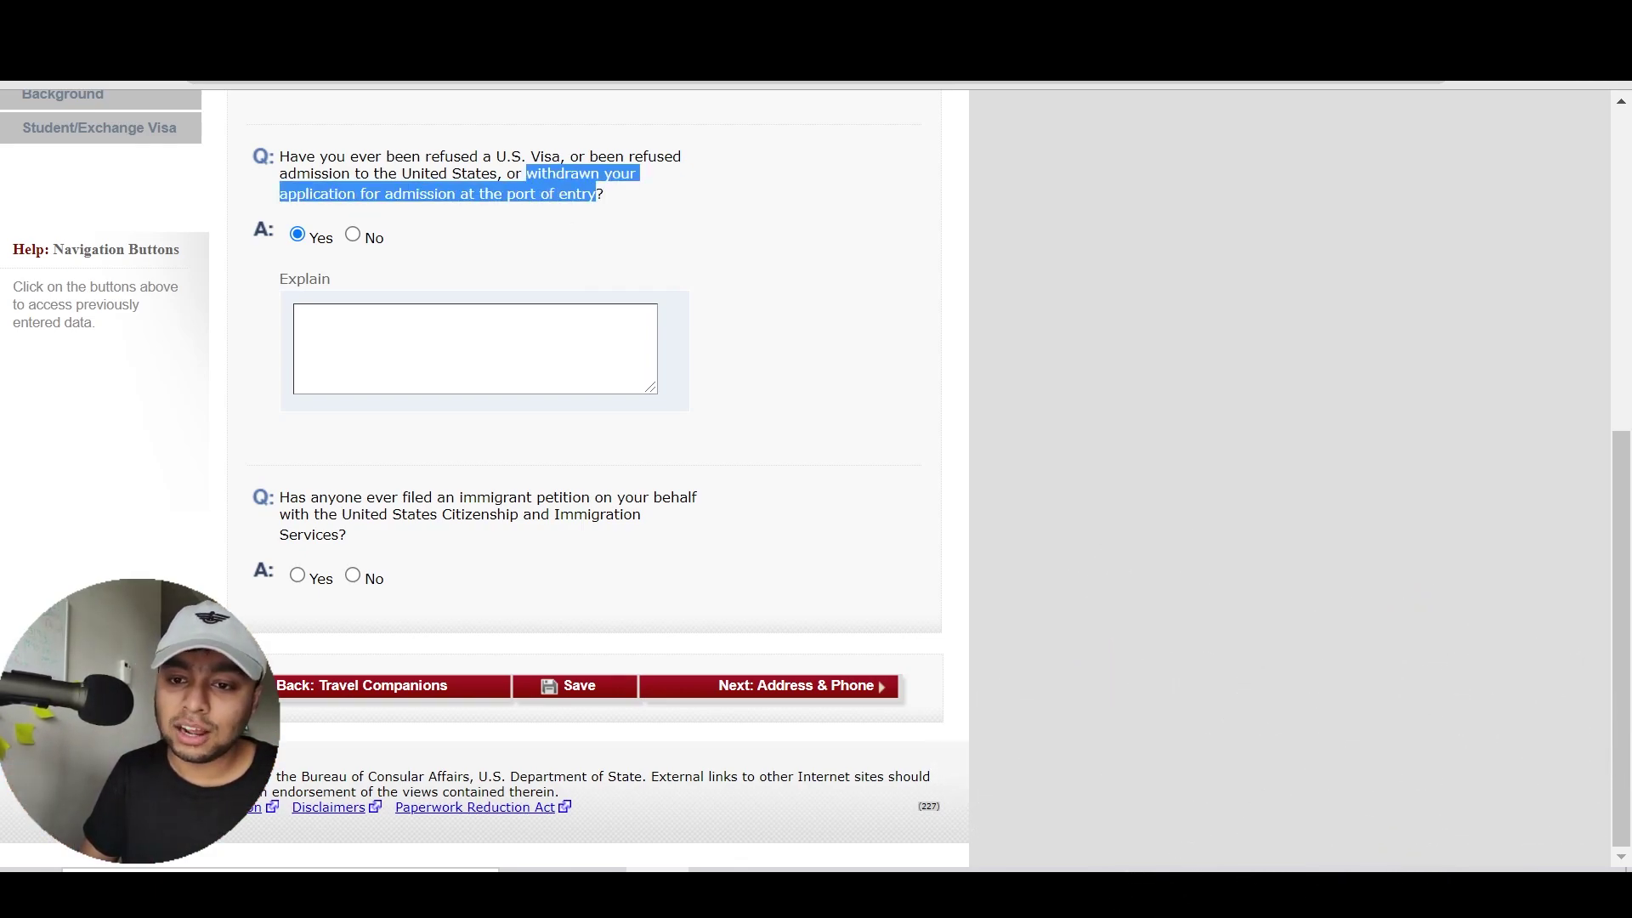
click(553, 195)
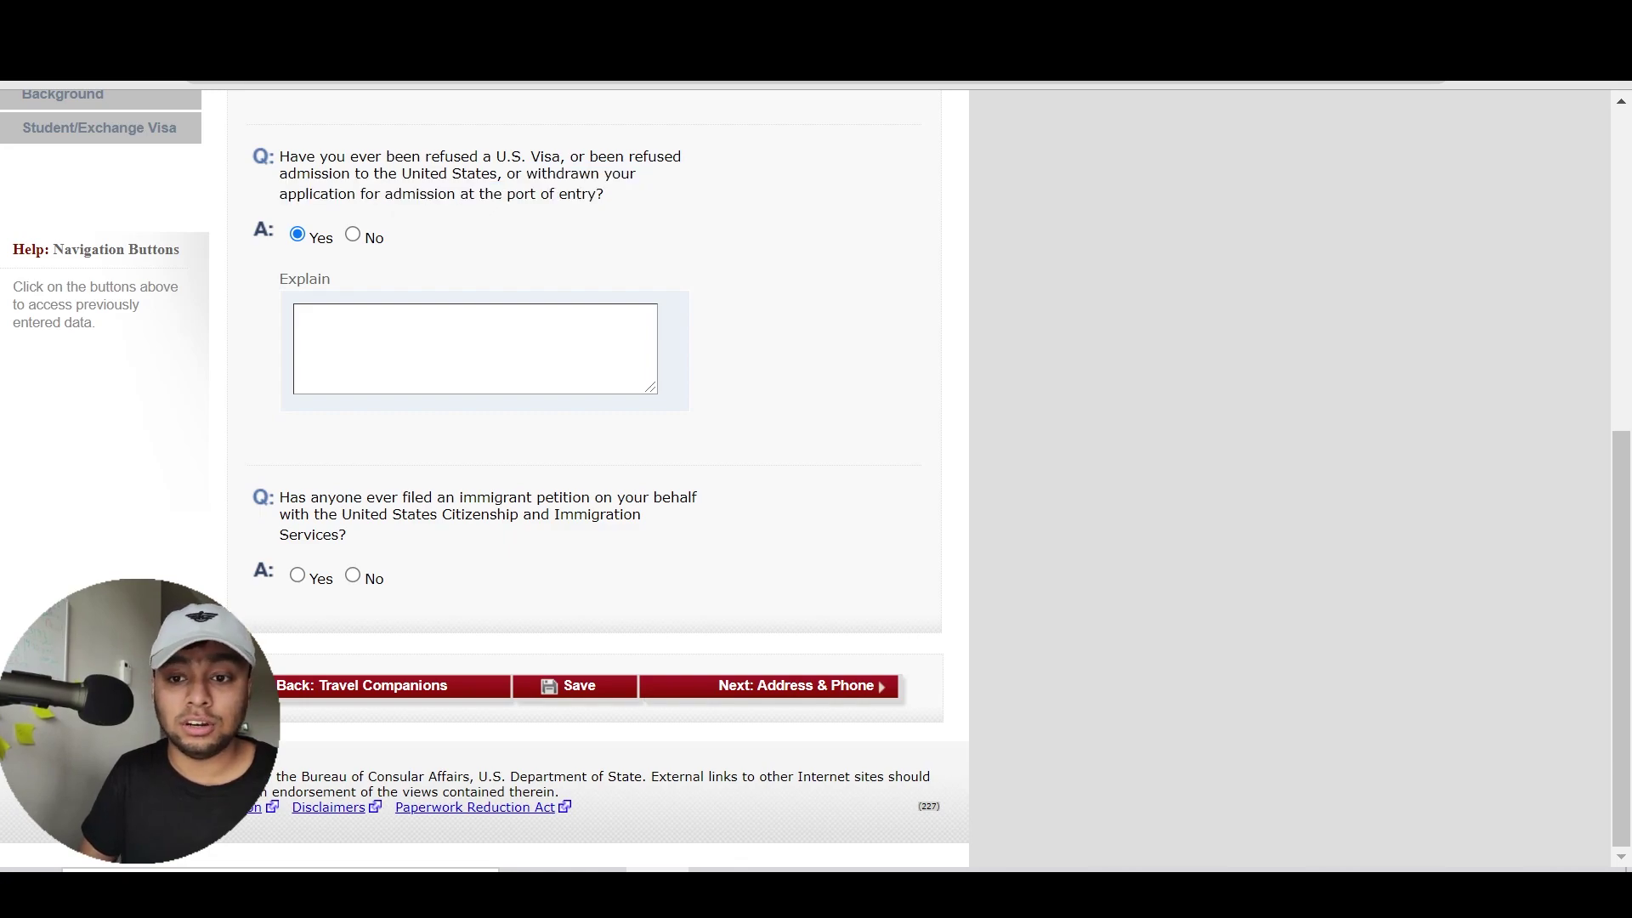
drag(457, 194, 395, 174)
click(395, 174)
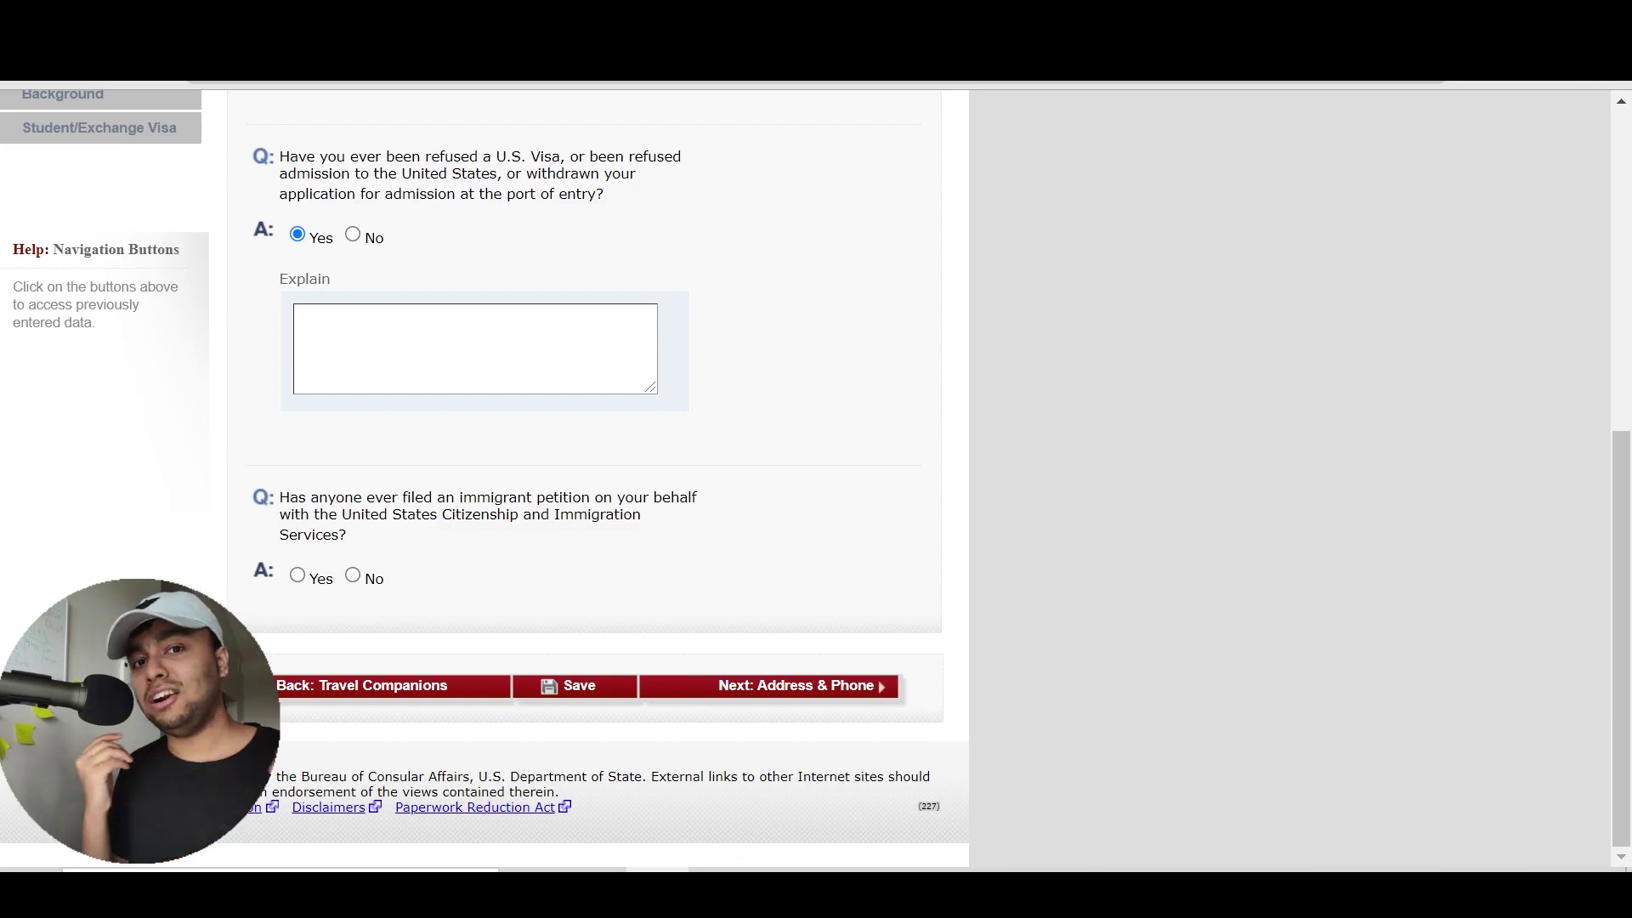
click(353, 236)
scroll(789, 274, down, 5)
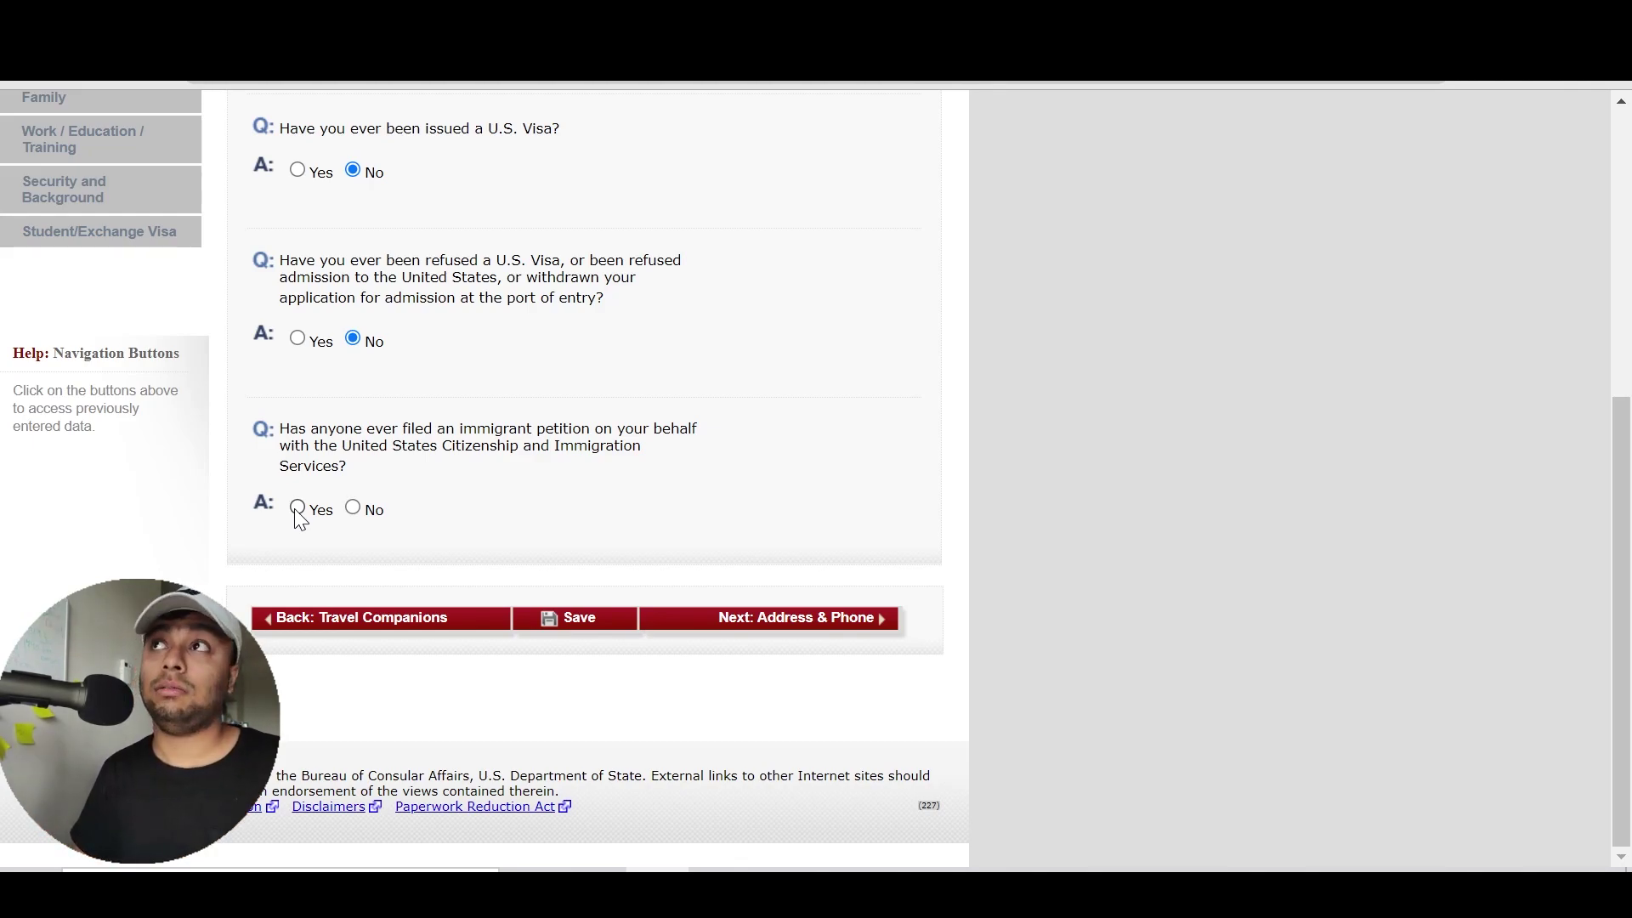
Select Yes on the petition question, type 'MY UNCLE APPLIED FOR ME', then switch to No
click(297, 508)
scroll(383, 477, up, 4)
scroll(387, 482, down, 1)
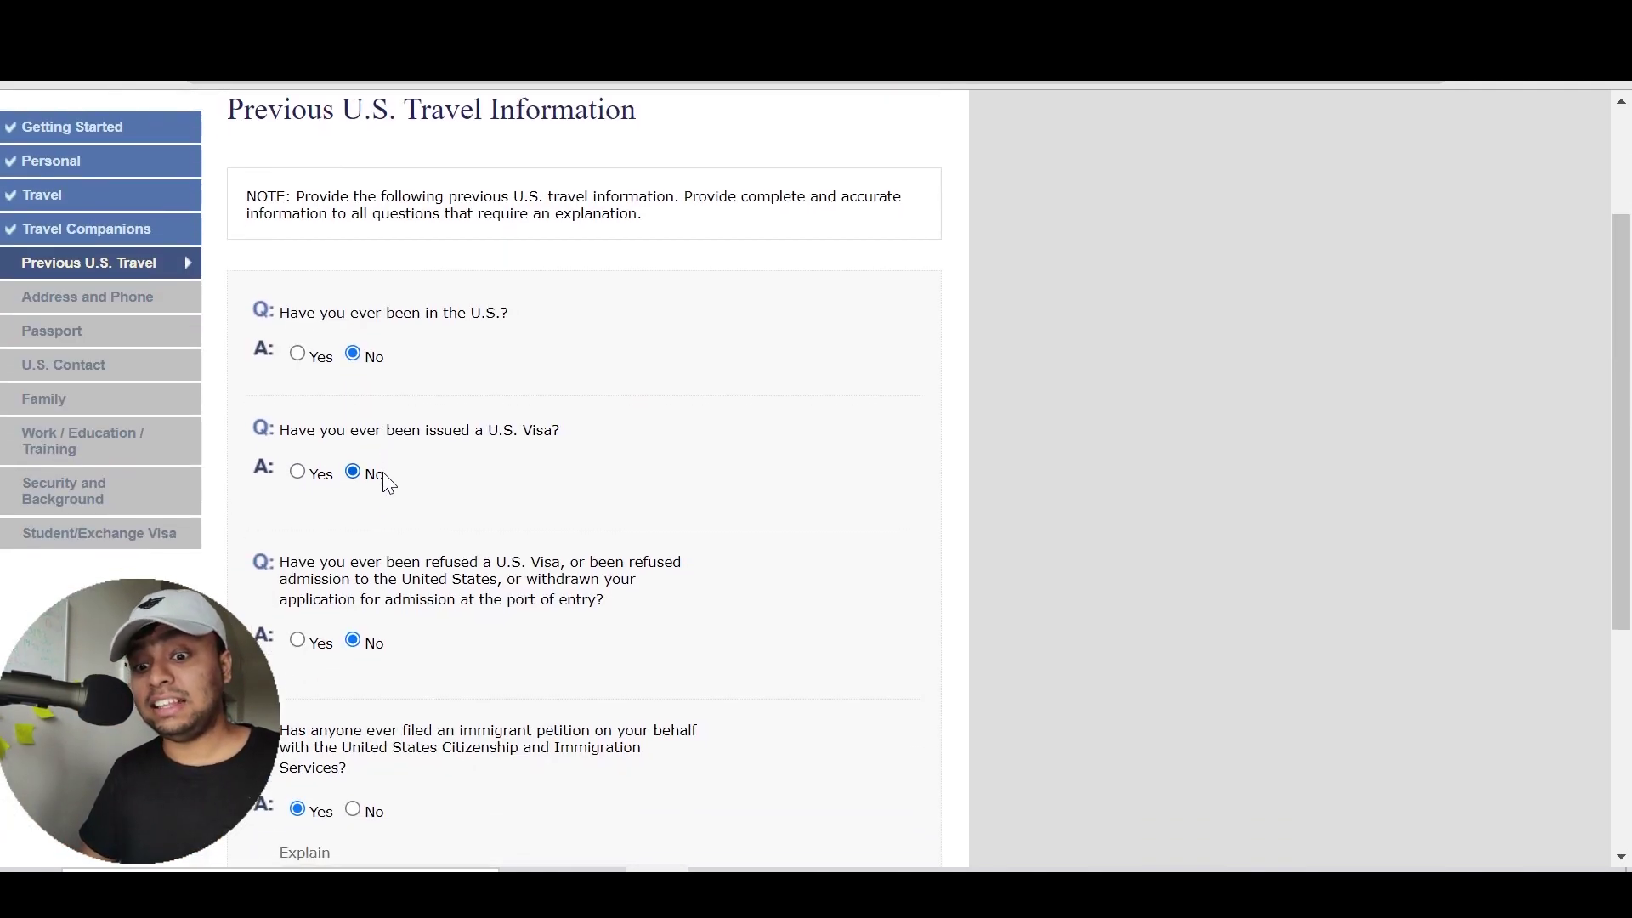
scroll(387, 481, down, 5)
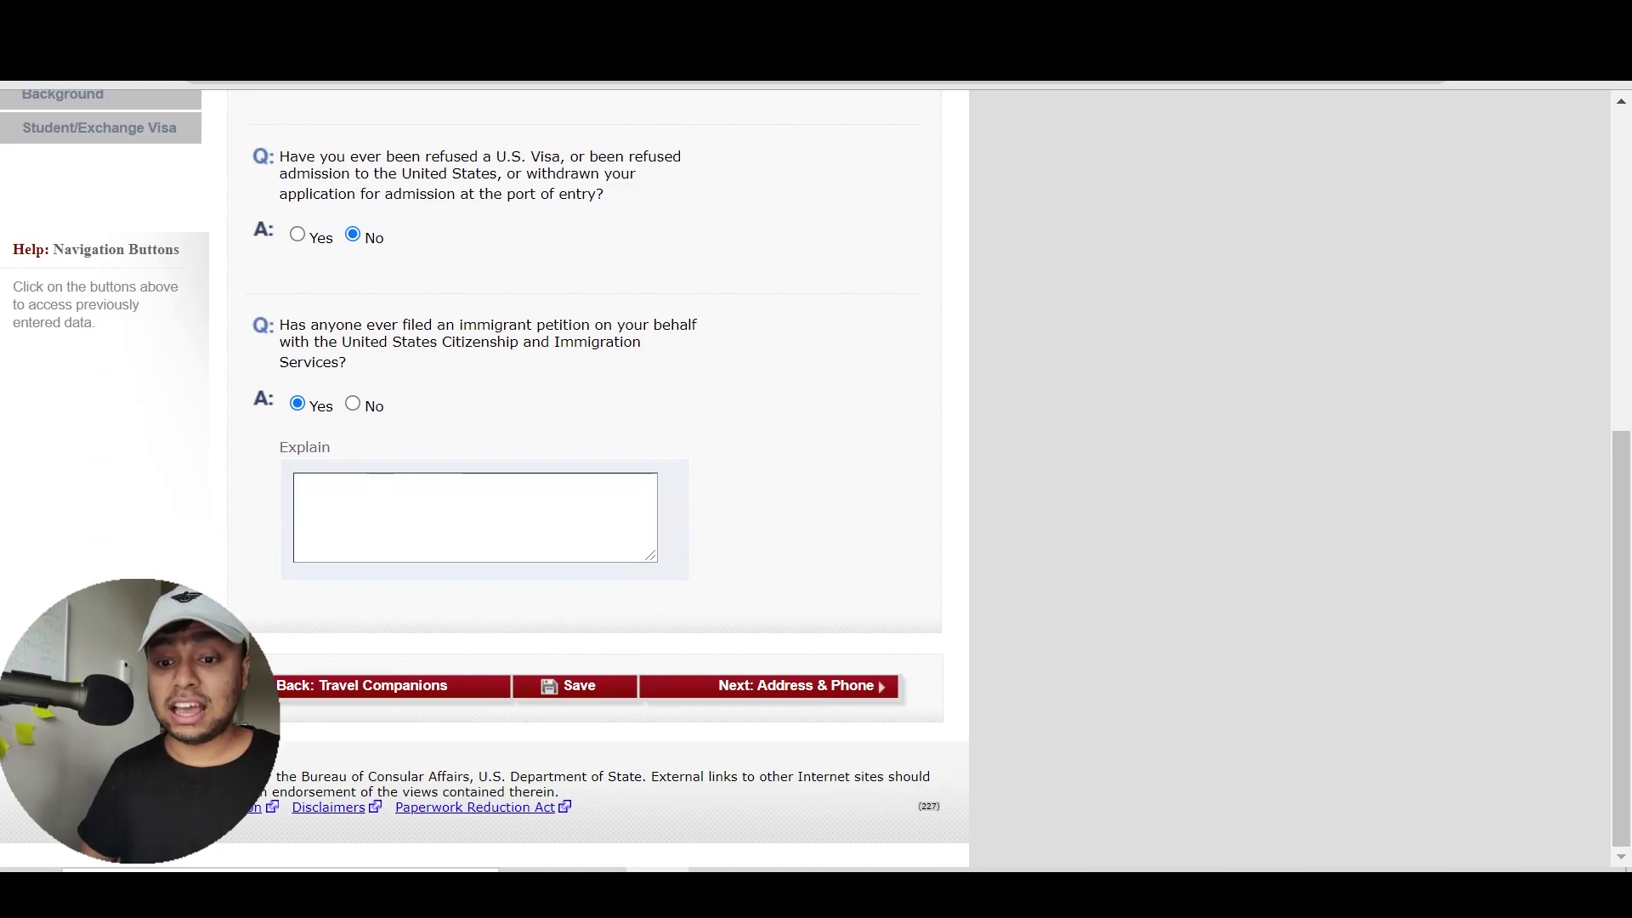
click(406, 481)
text(MY UNCLE APPLIED FOR ME)
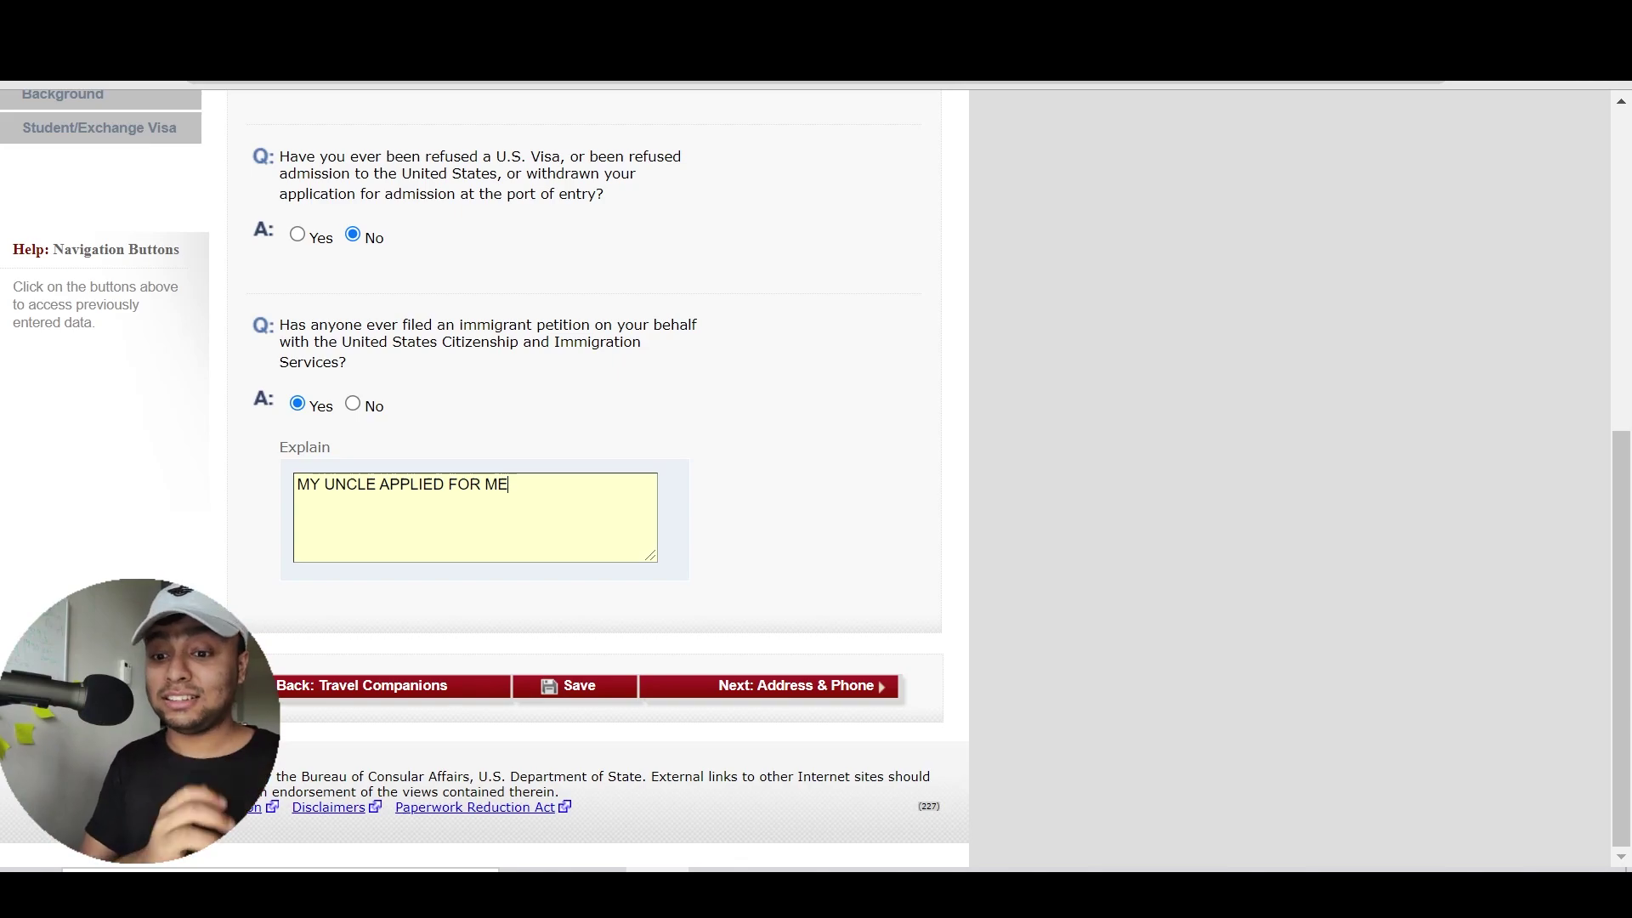
click(353, 404)
scroll(532, 417, down, 5)
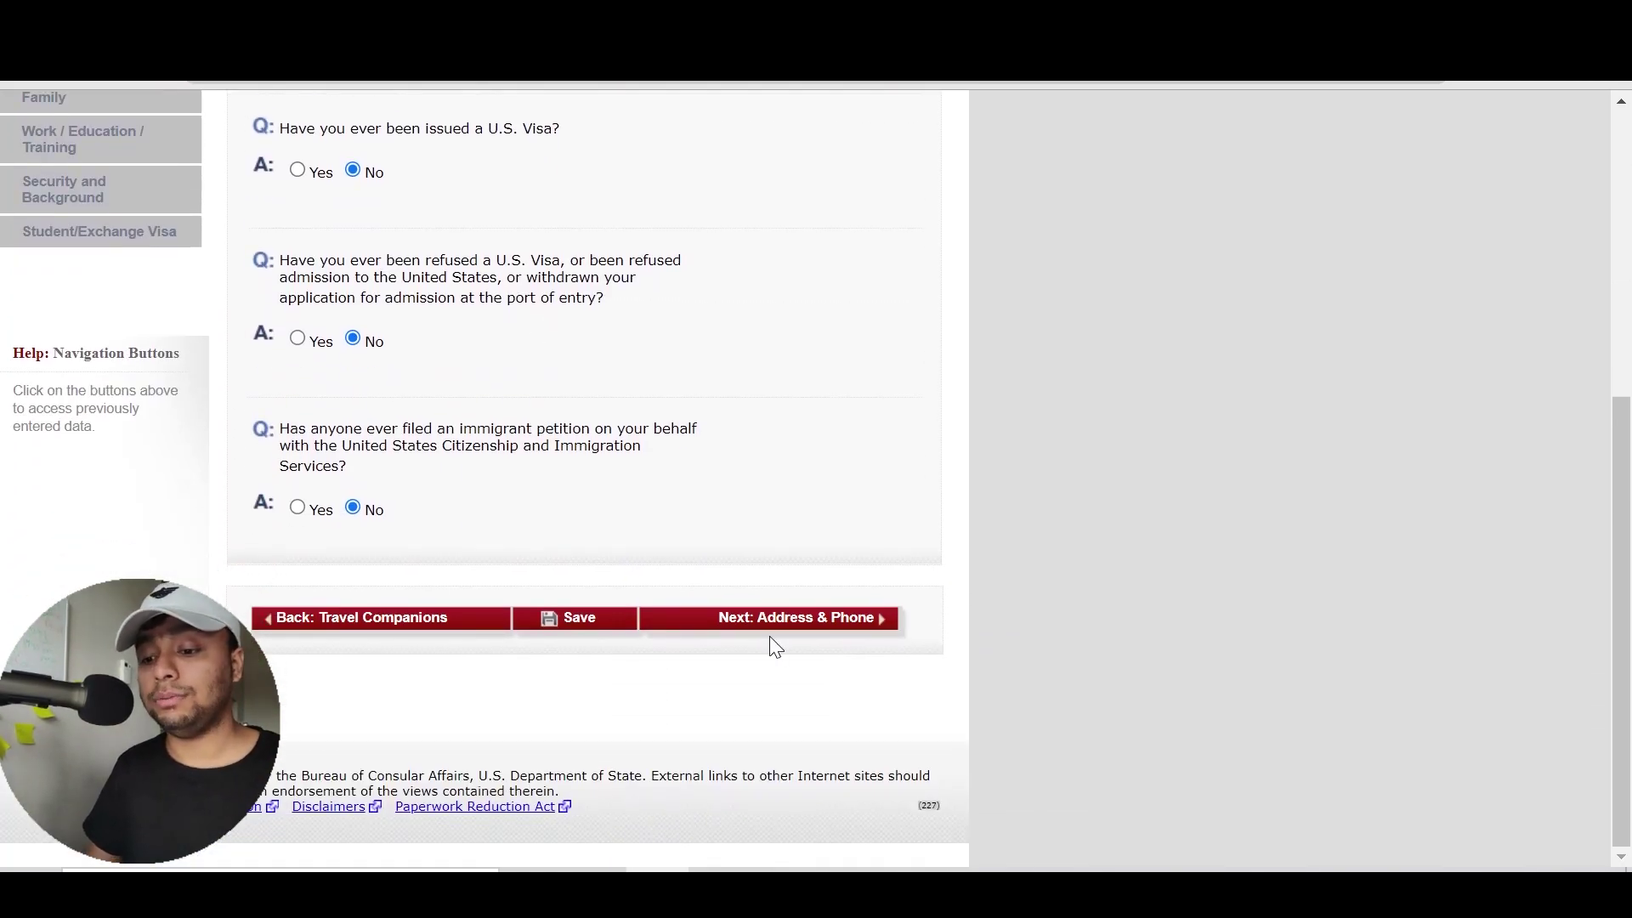
Advance to the Address and Phone page and enter the home street address
click(815, 622)
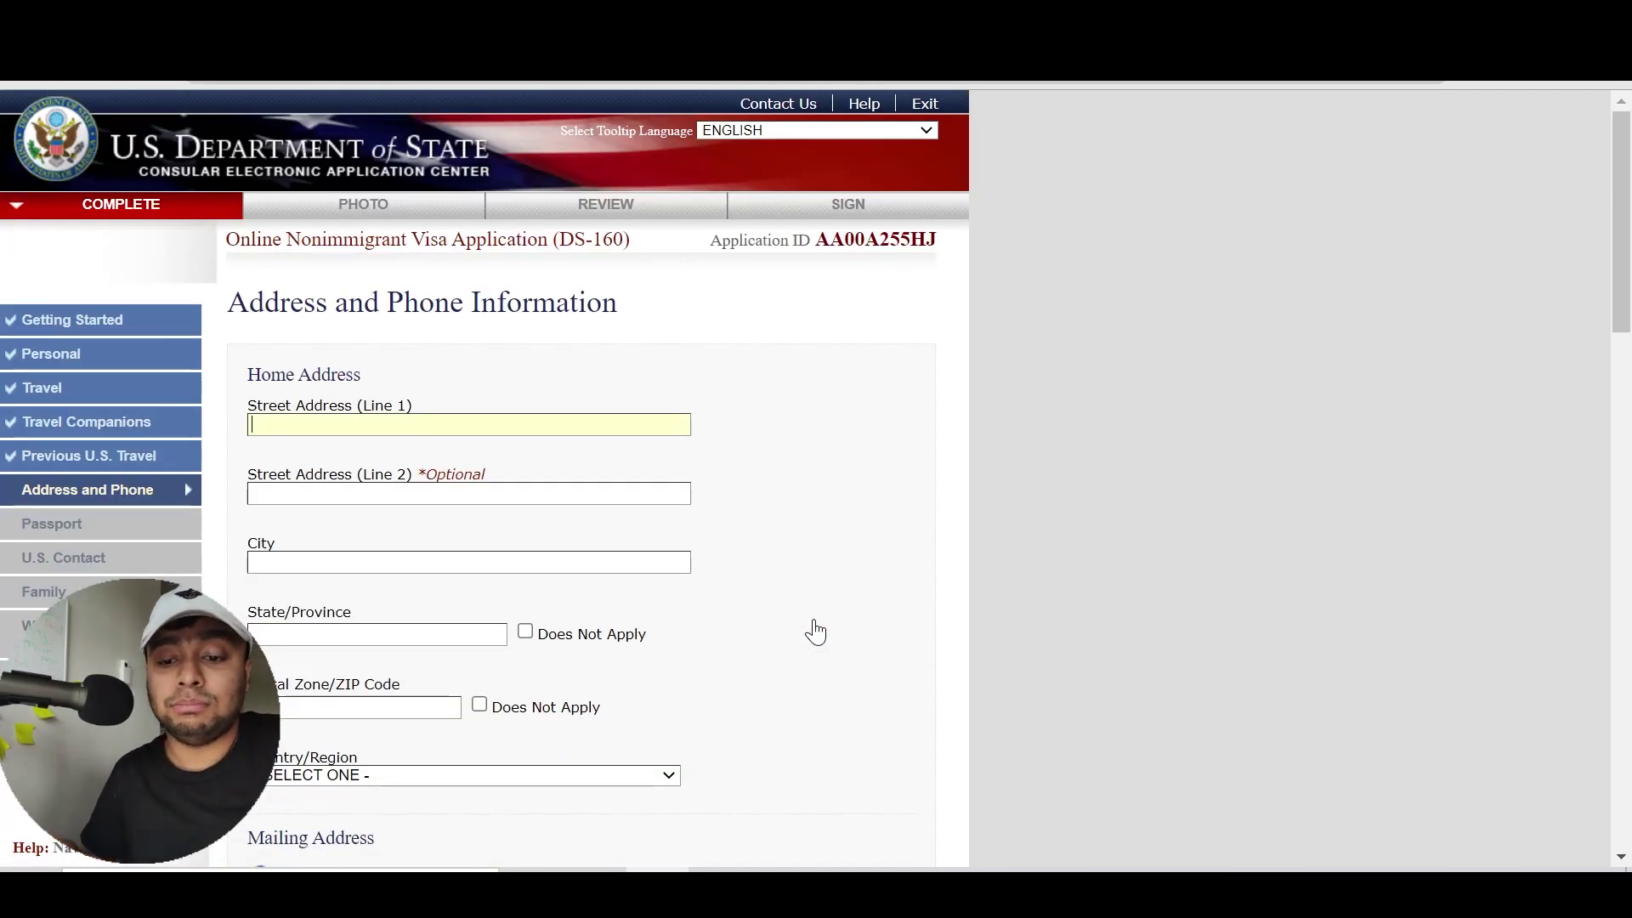
scroll(816, 631, down, 2)
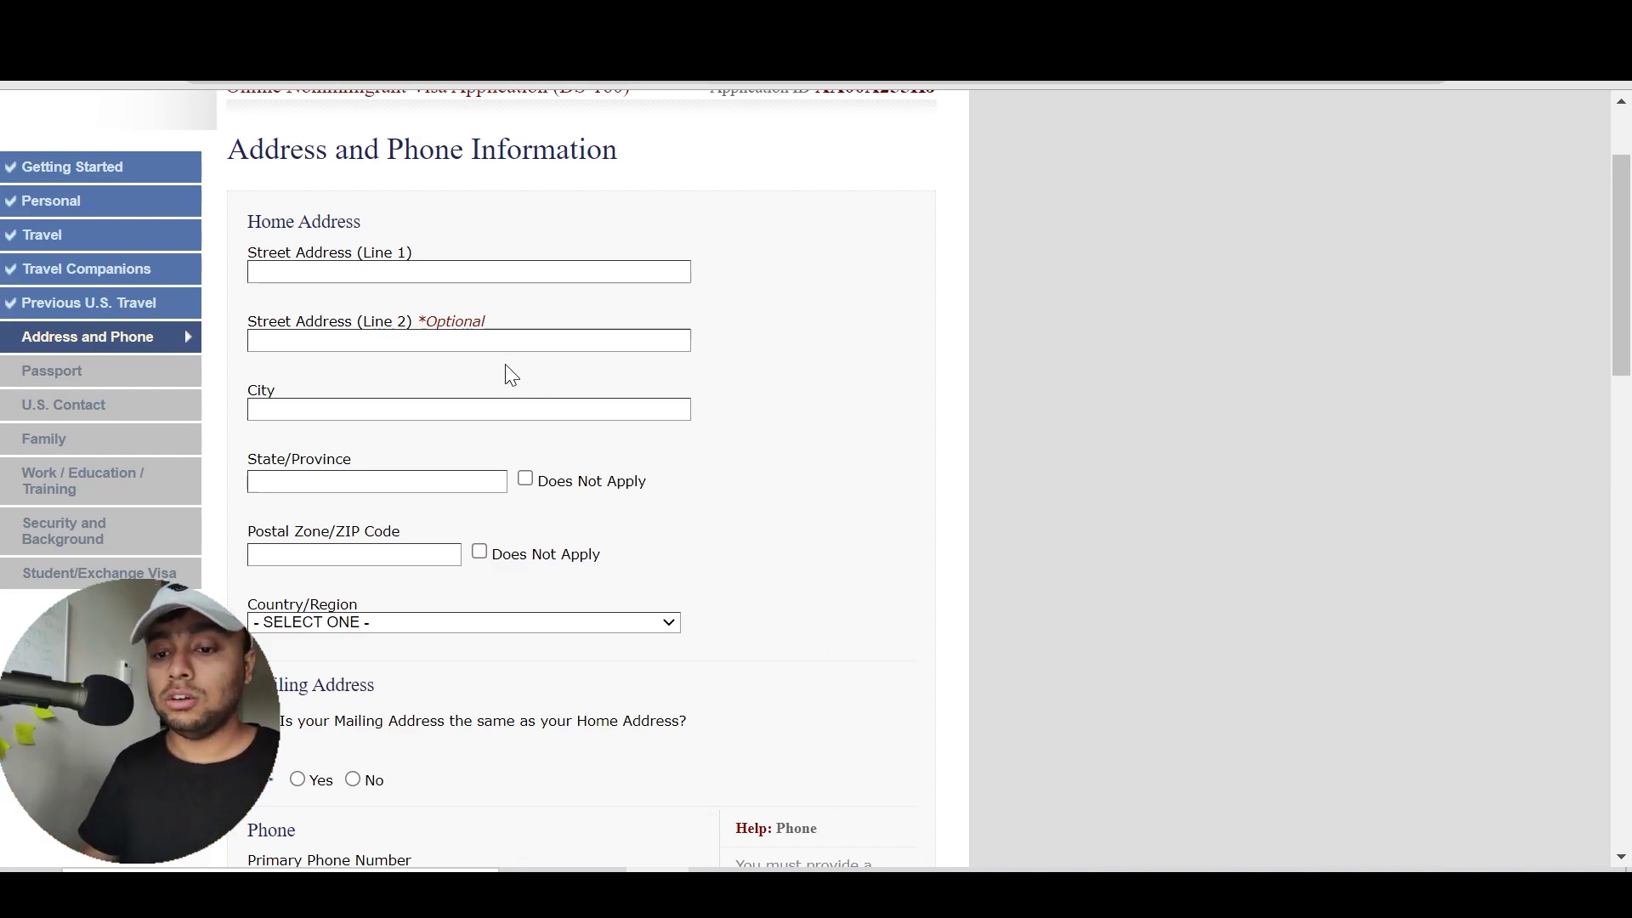
click(427, 272)
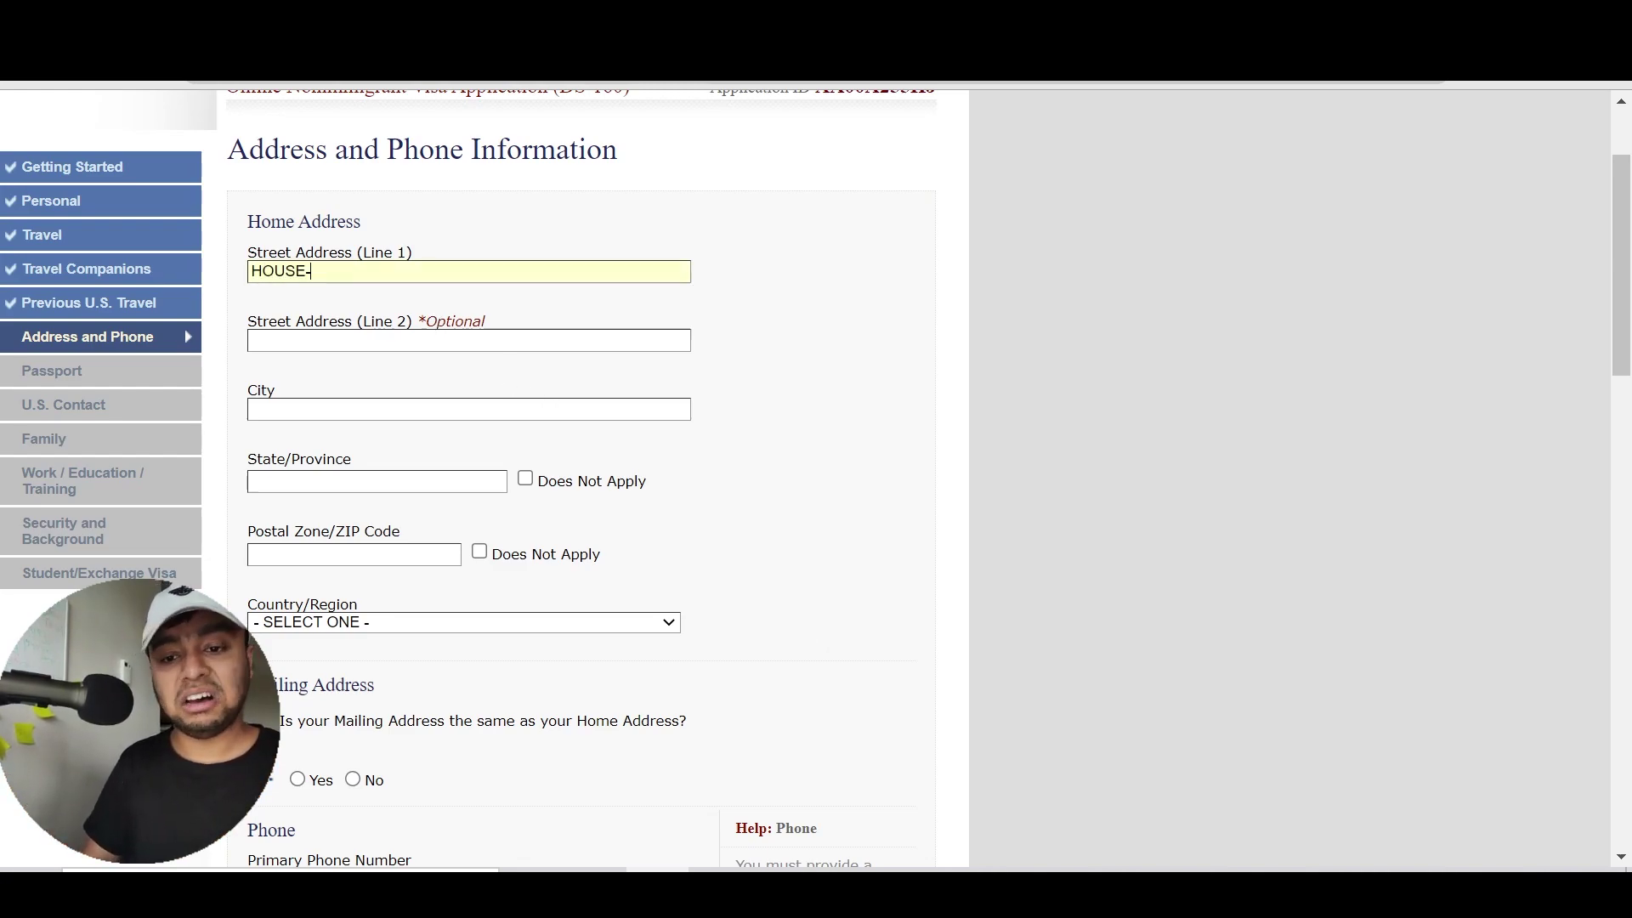
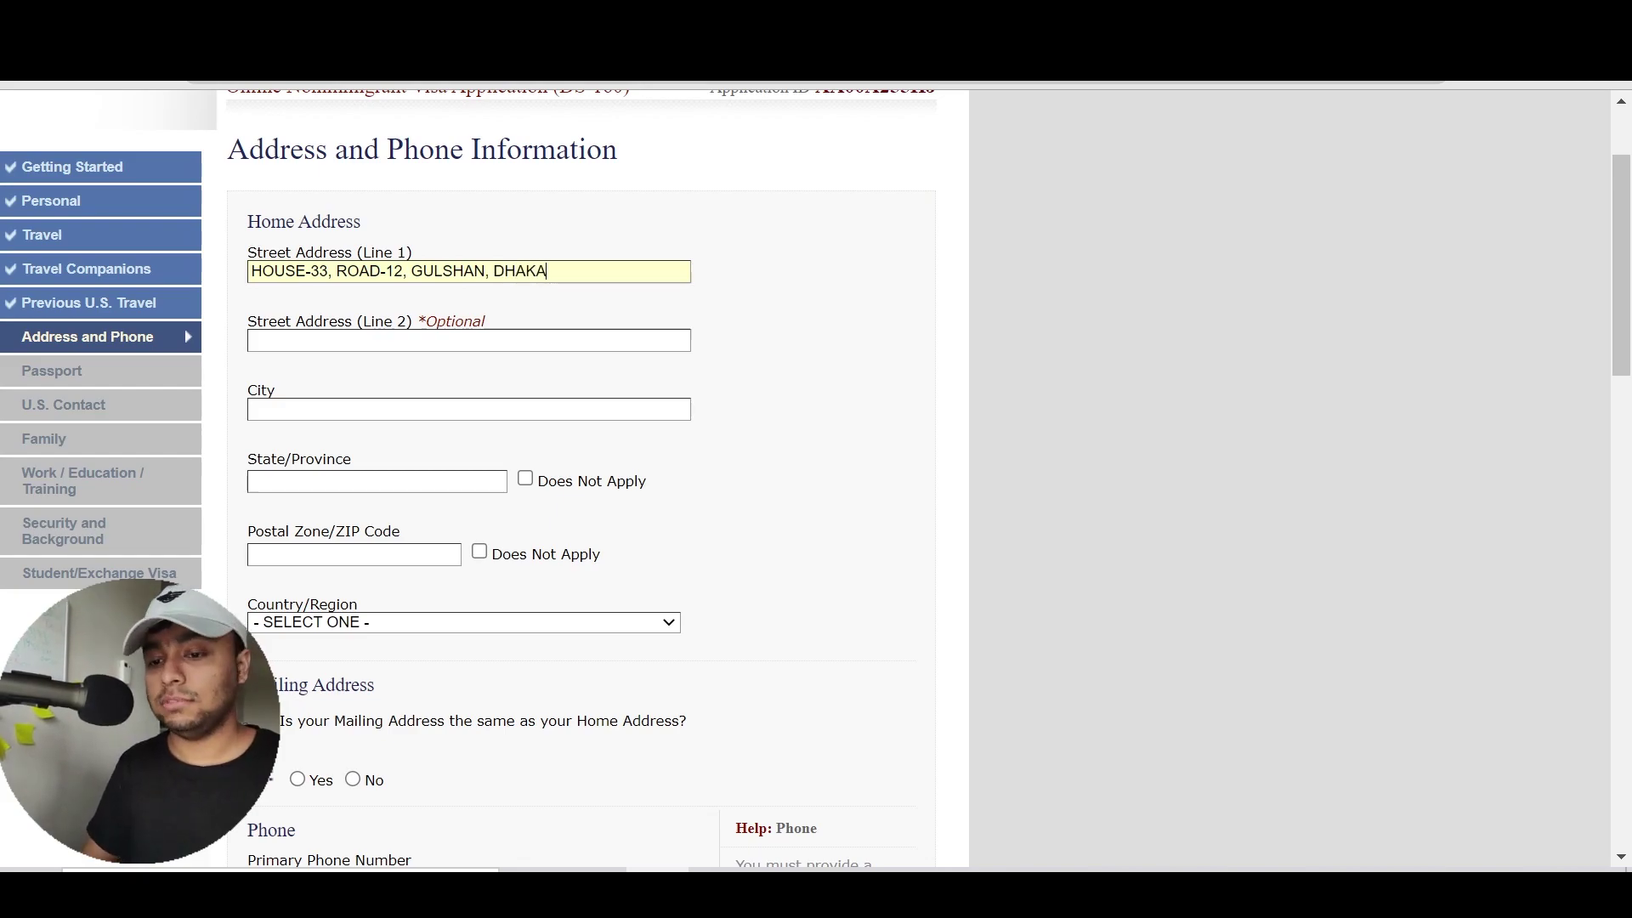
scroll(725, 338, down, 2)
click(731, 340)
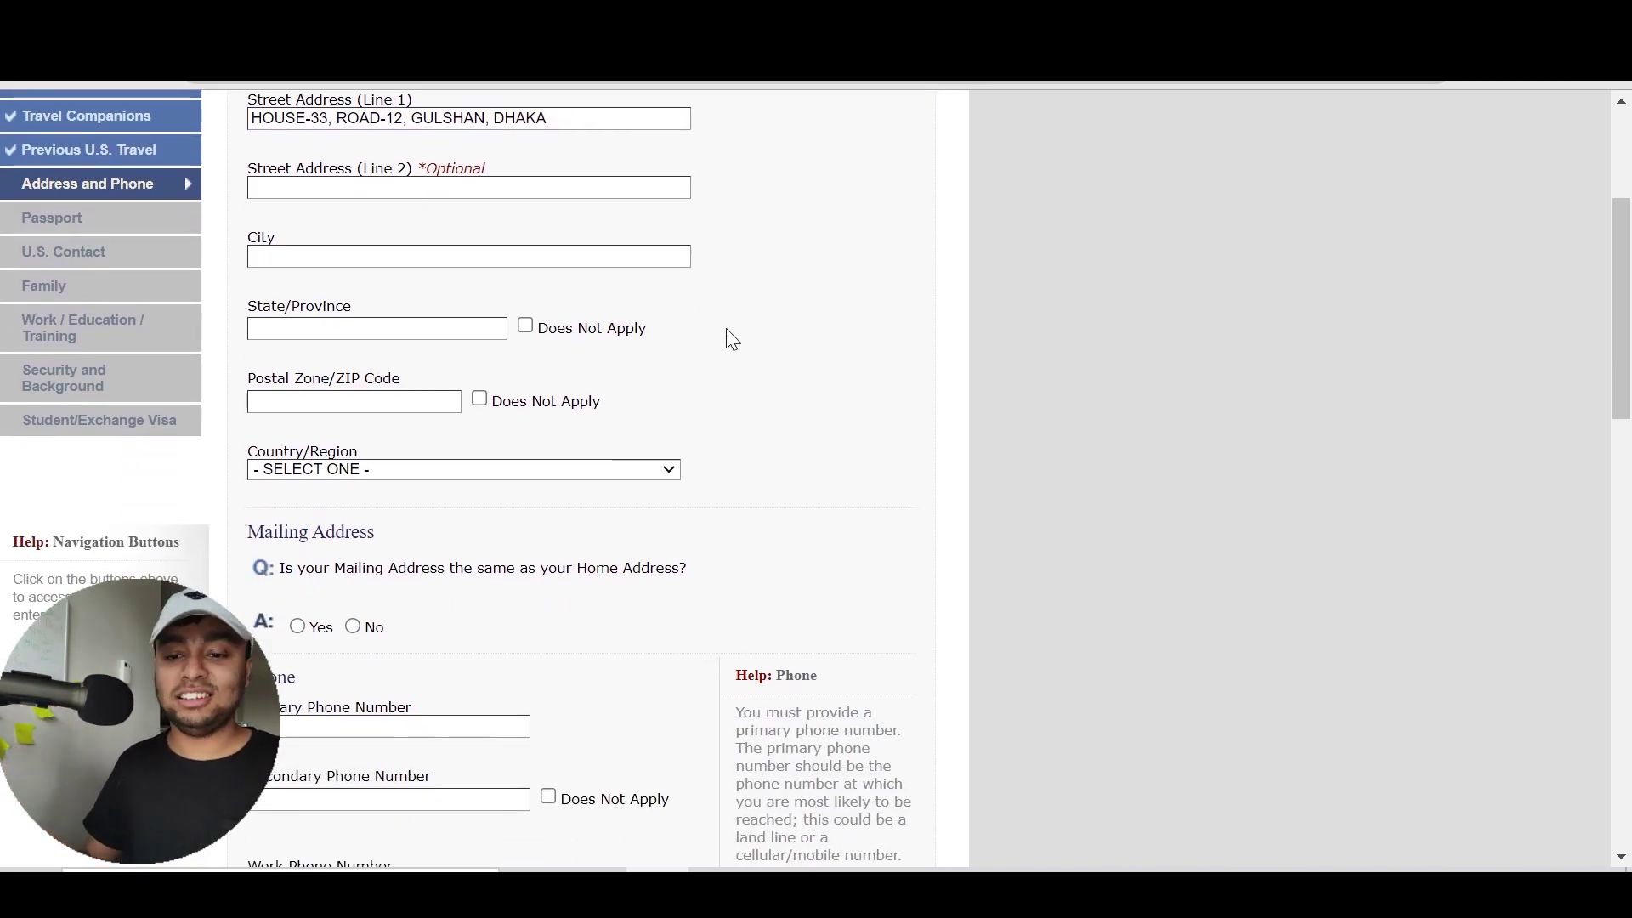
Set home city DHAKA, state/province Does Not Apply, and postal code 1212
click(614, 256)
text(DHAKA)
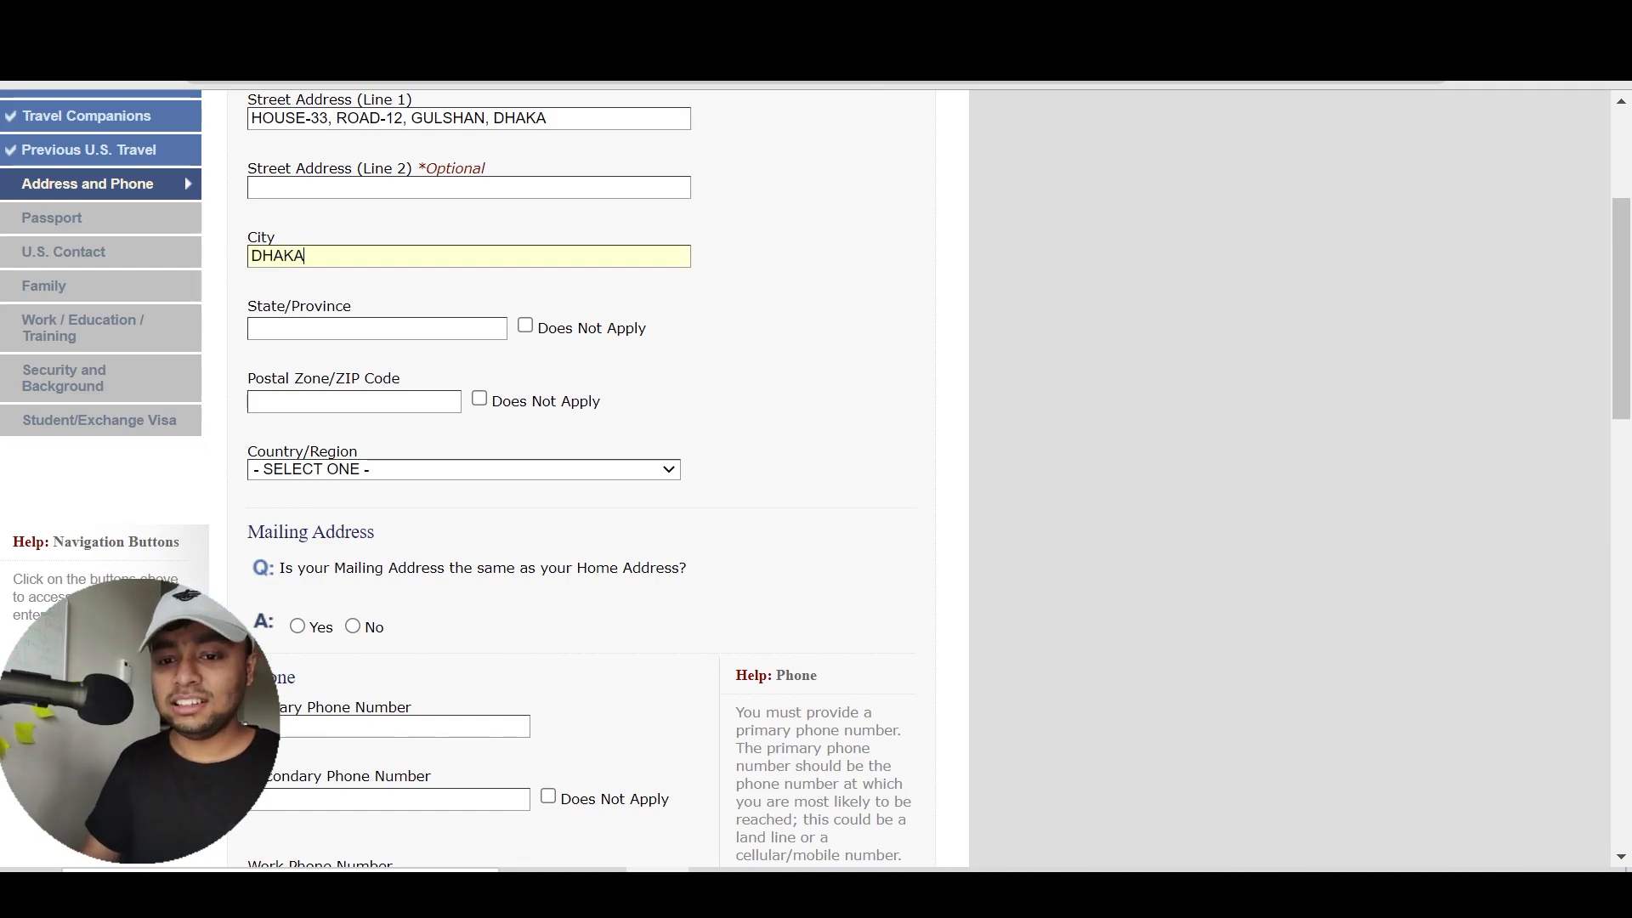
click(586, 119)
key(BackSpace)
key(BackSpace)
key(BackSpace)
key(BackSpace)
key(BackSpace)
key(BackSpace)
key(BackSpace)
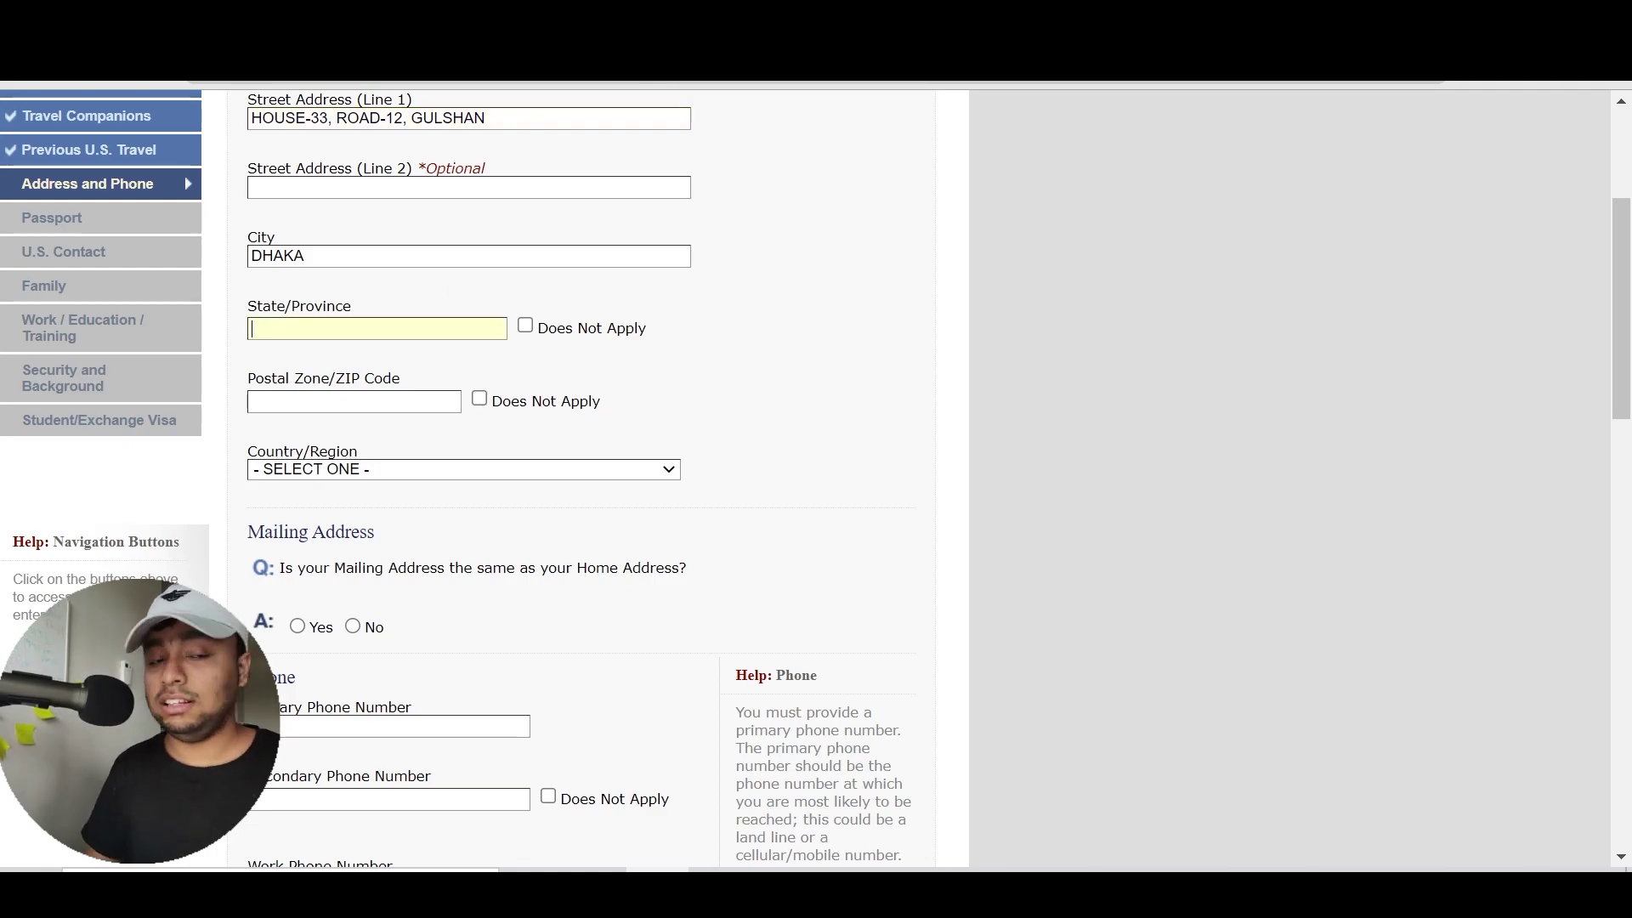
click(522, 328)
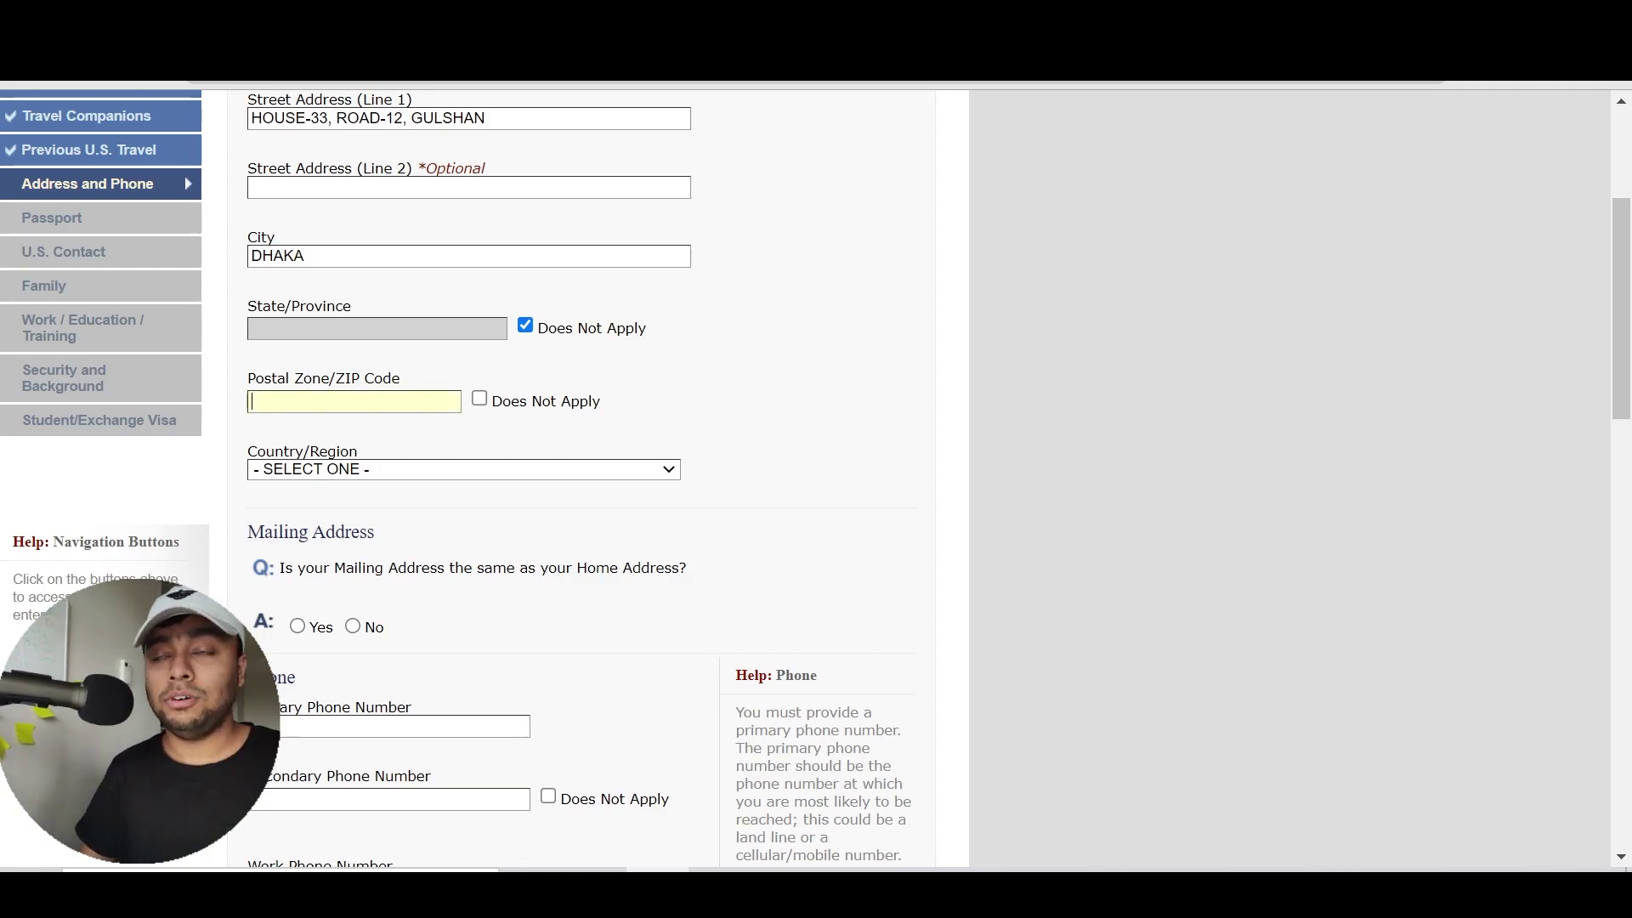
text(1212)
click(777, 340)
Choose BANGLADESH as the home address country
scroll(783, 343, down, 1)
scroll(777, 331, down, 2)
drag(578, 298, 544, 306)
click(542, 307)
key(Down)
key(Down)
text(ban)
key(Return)
click(613, 364)
scroll(613, 364, down, 3)
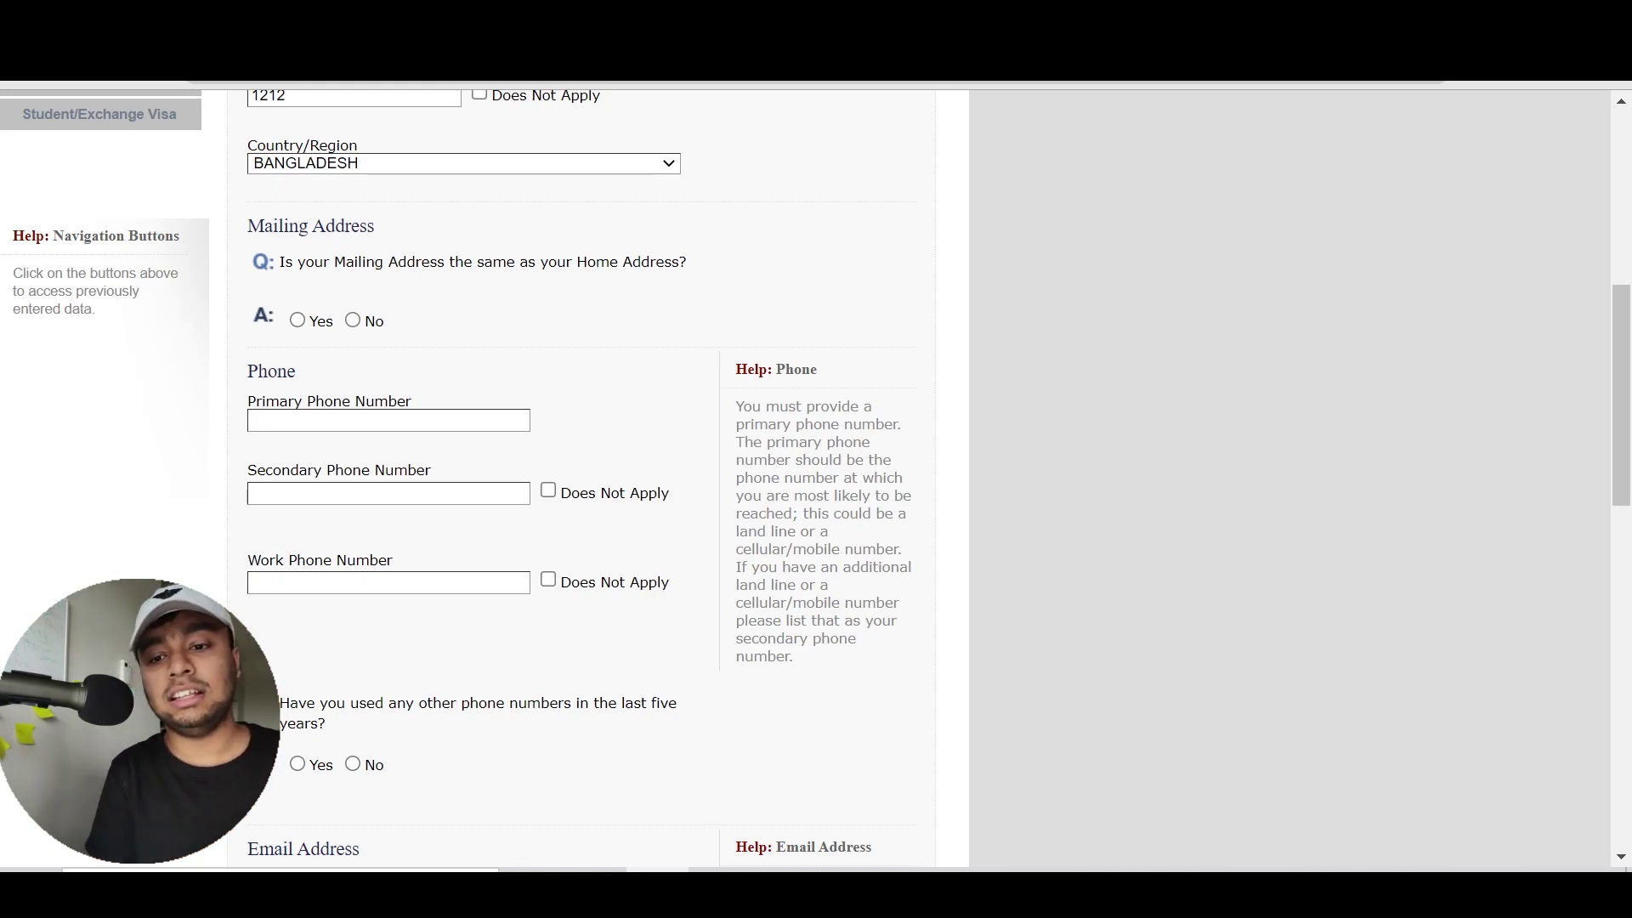
scroll(907, 252, up, 4)
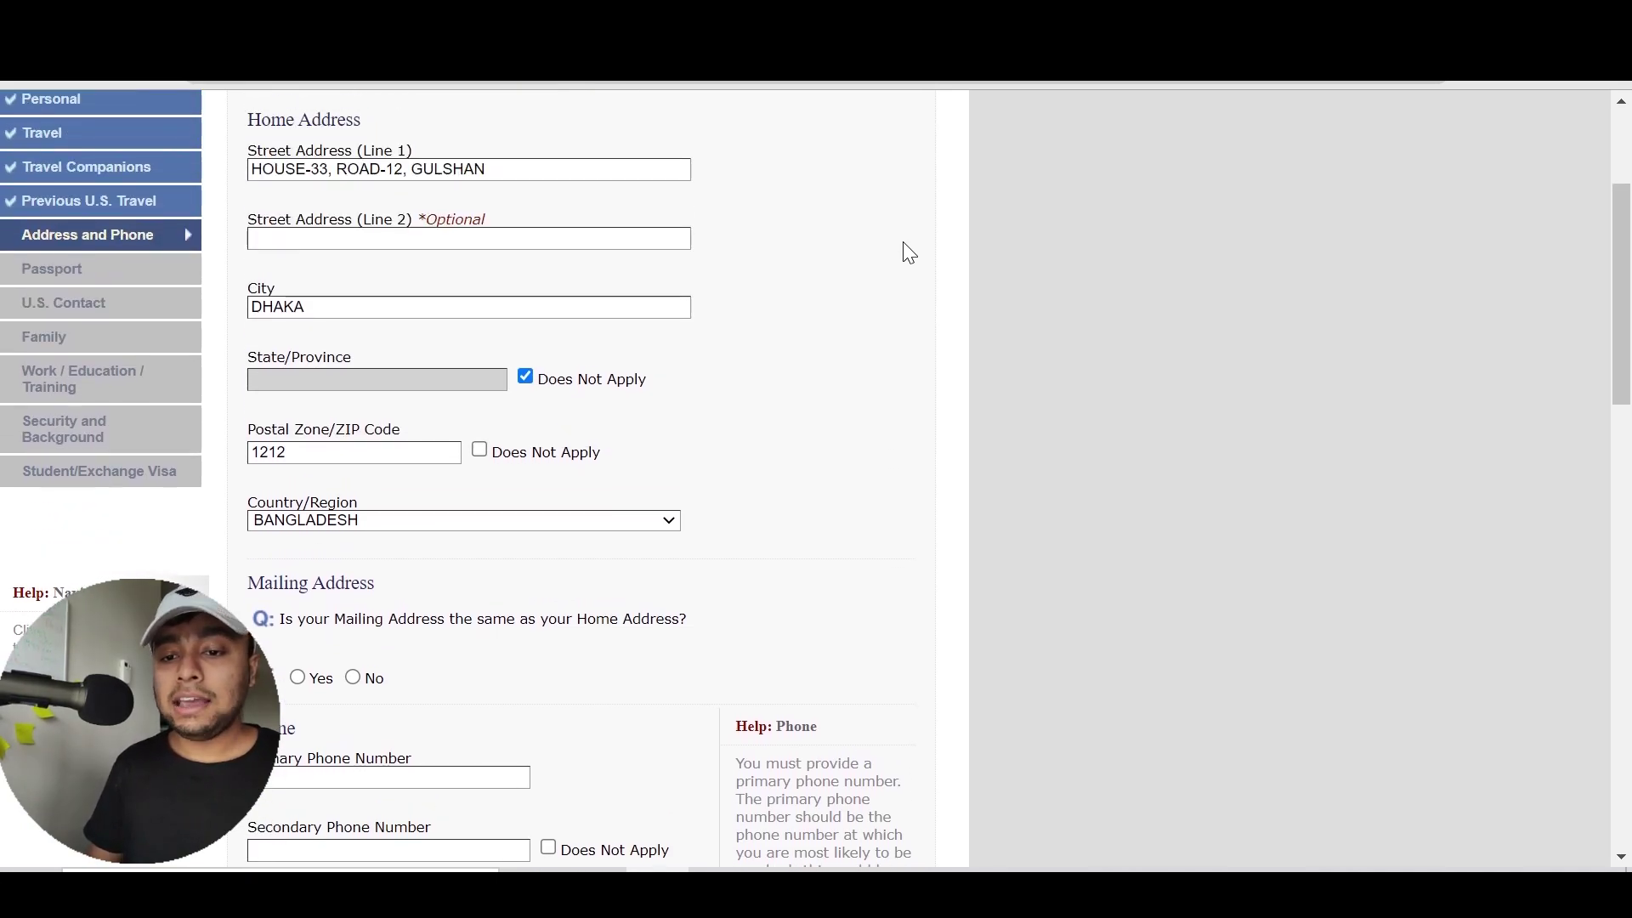
scroll(907, 252, up, 1)
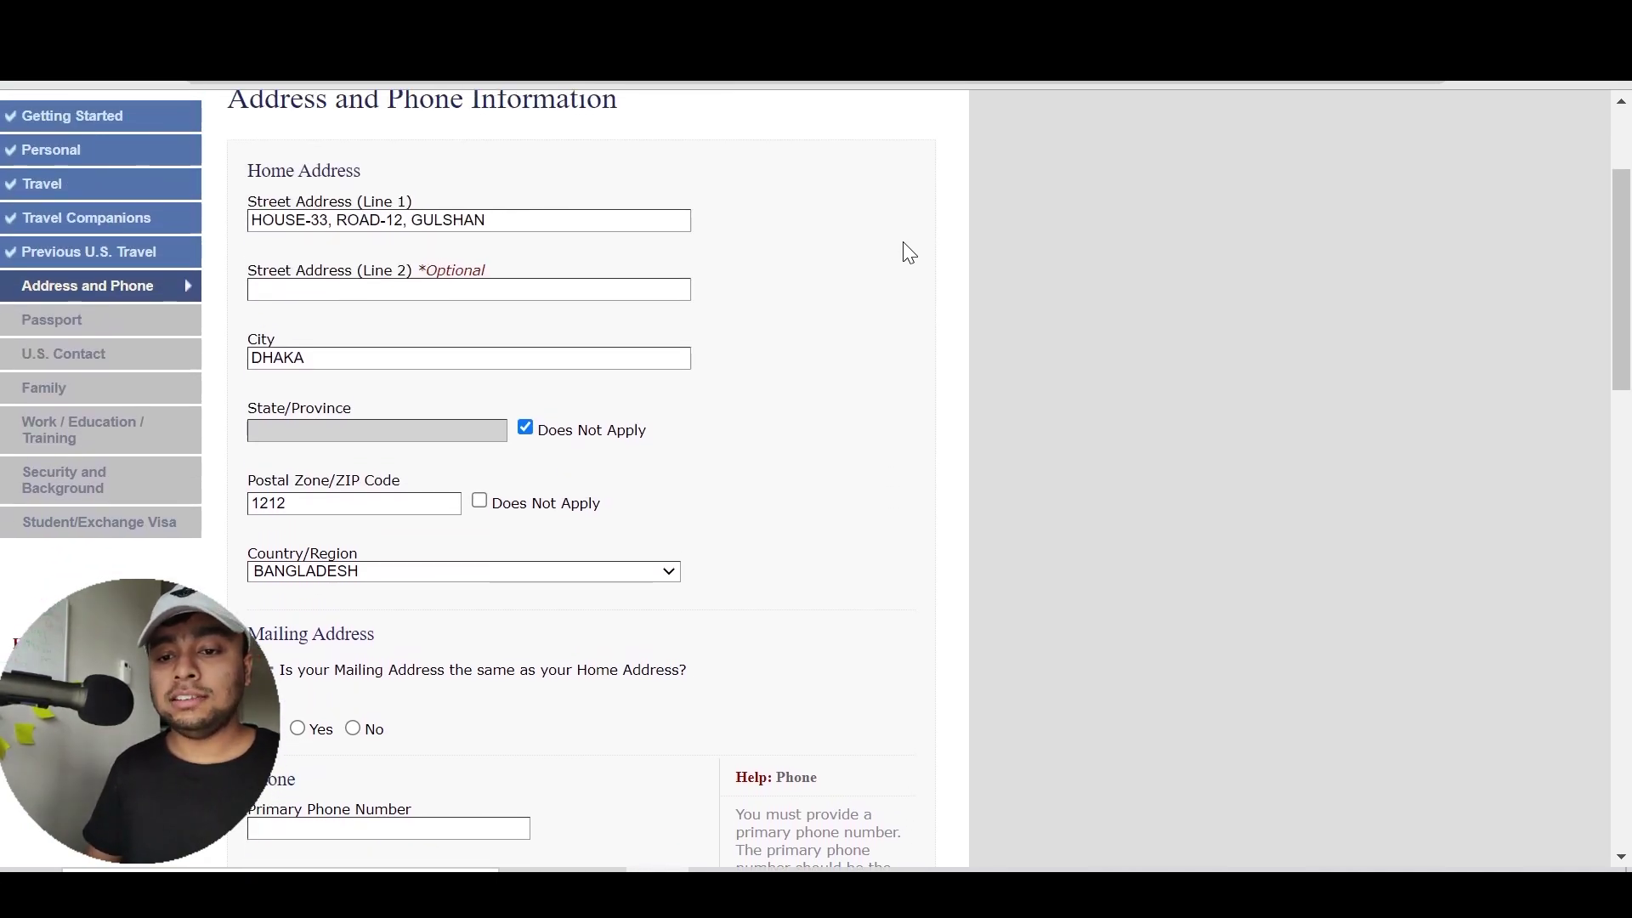
double_click(250, 163)
click(252, 167)
drag(362, 171, 232, 163)
click(231, 163)
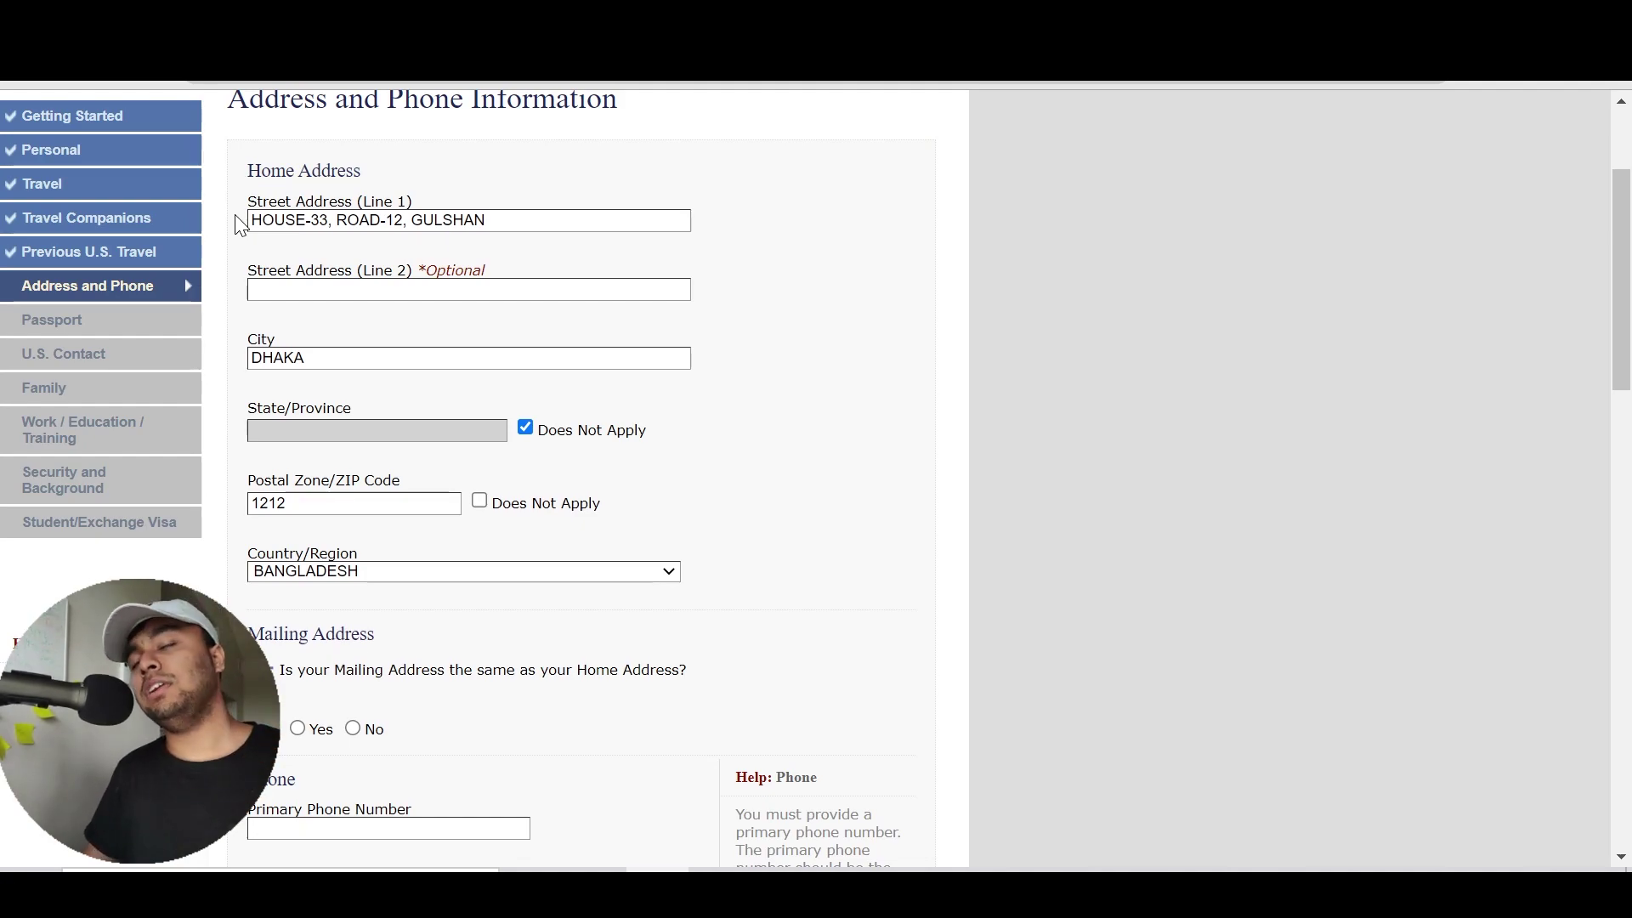
scroll(238, 223, down, 1)
scroll(240, 225, down, 5)
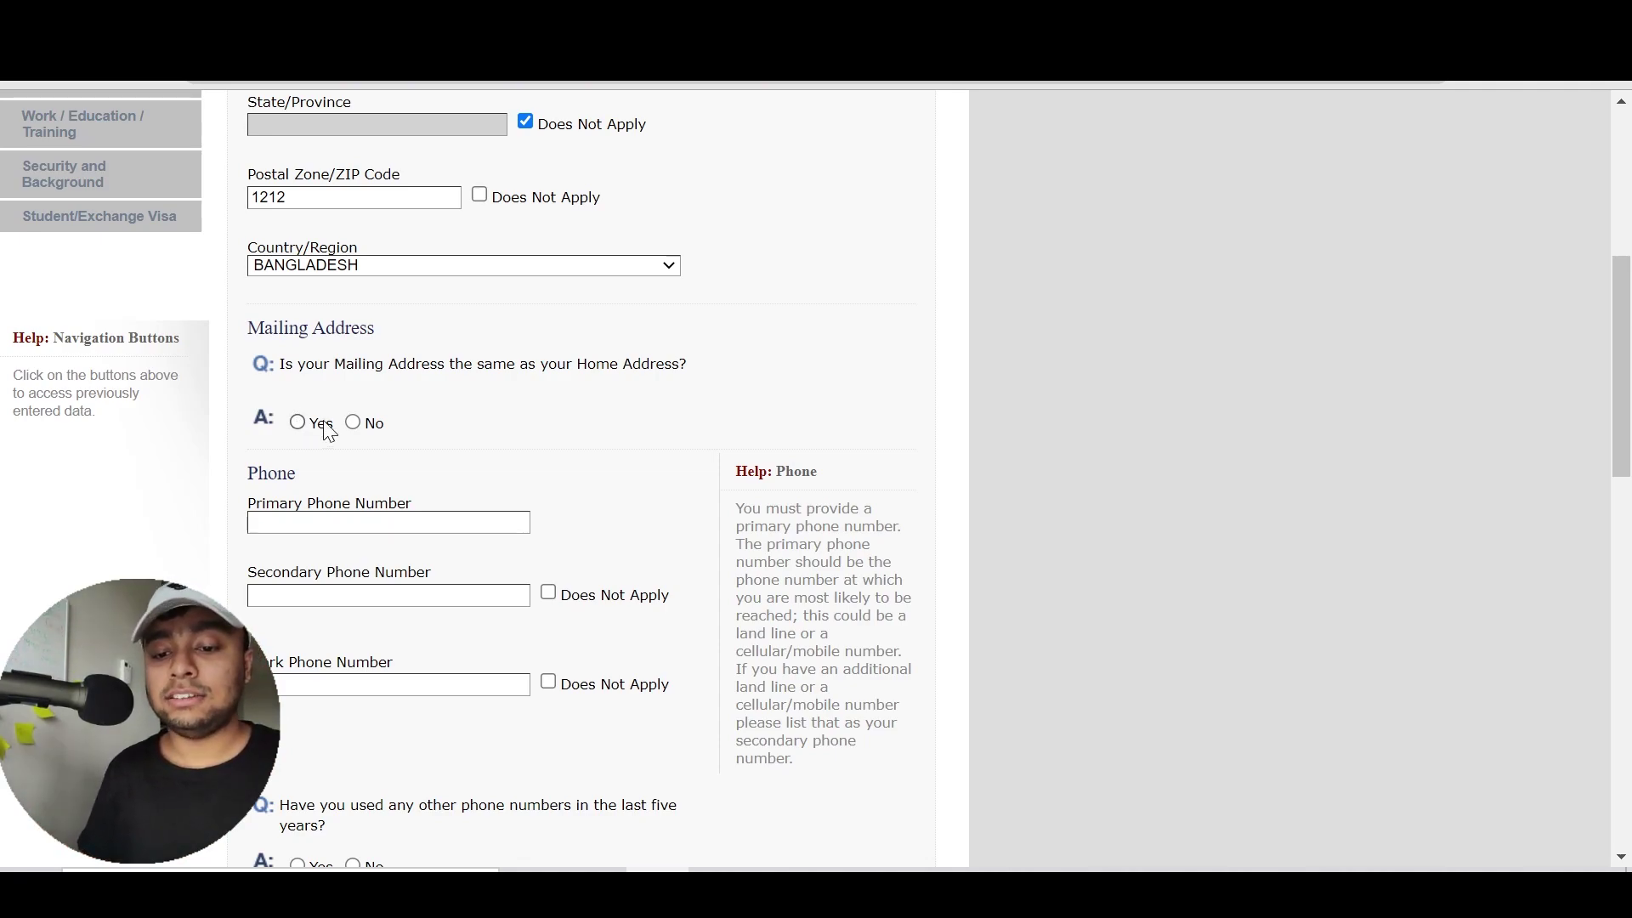
Answer Yes: the mailing address matches the DHAKA, BANGLADESH home address
click(353, 423)
scroll(447, 396, down, 2)
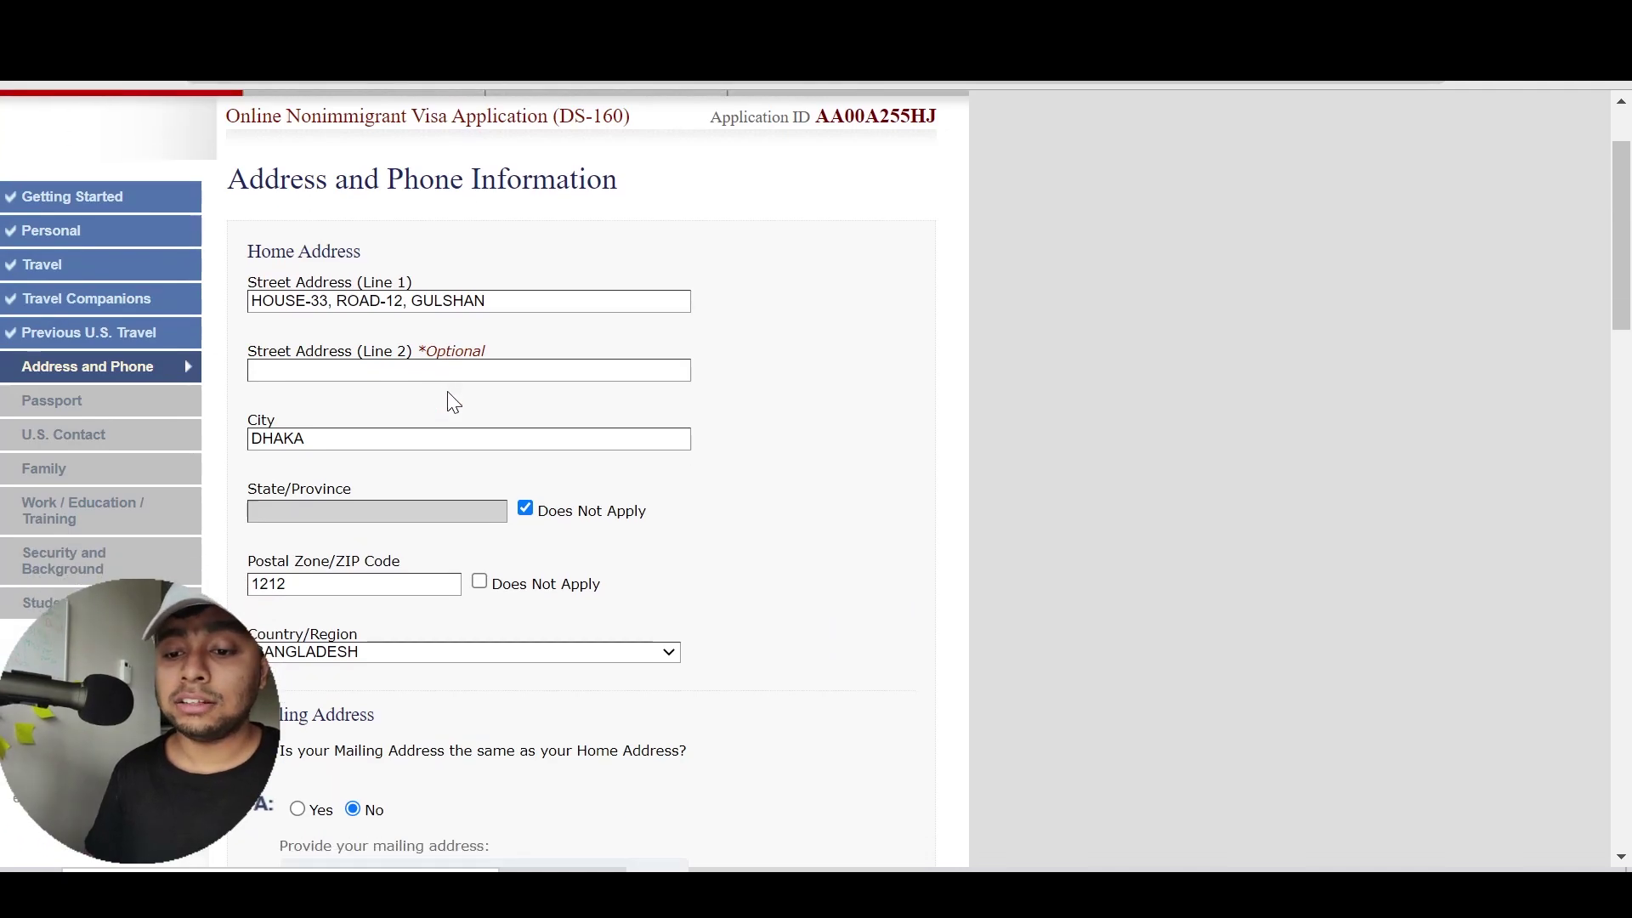
scroll(449, 397, down, 4)
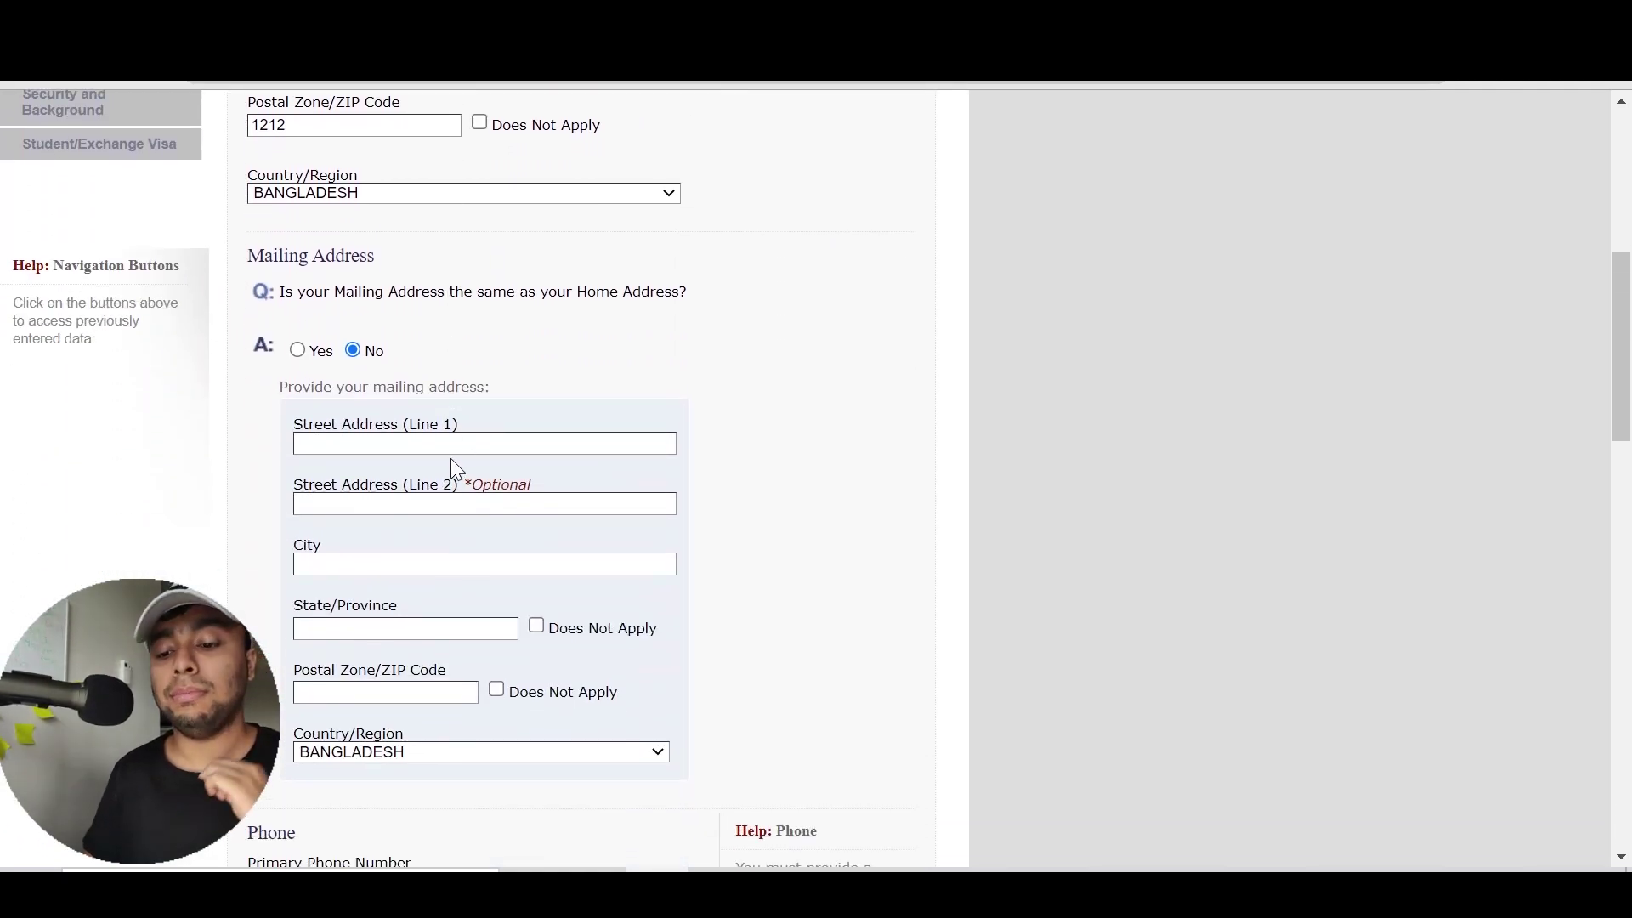
click(319, 356)
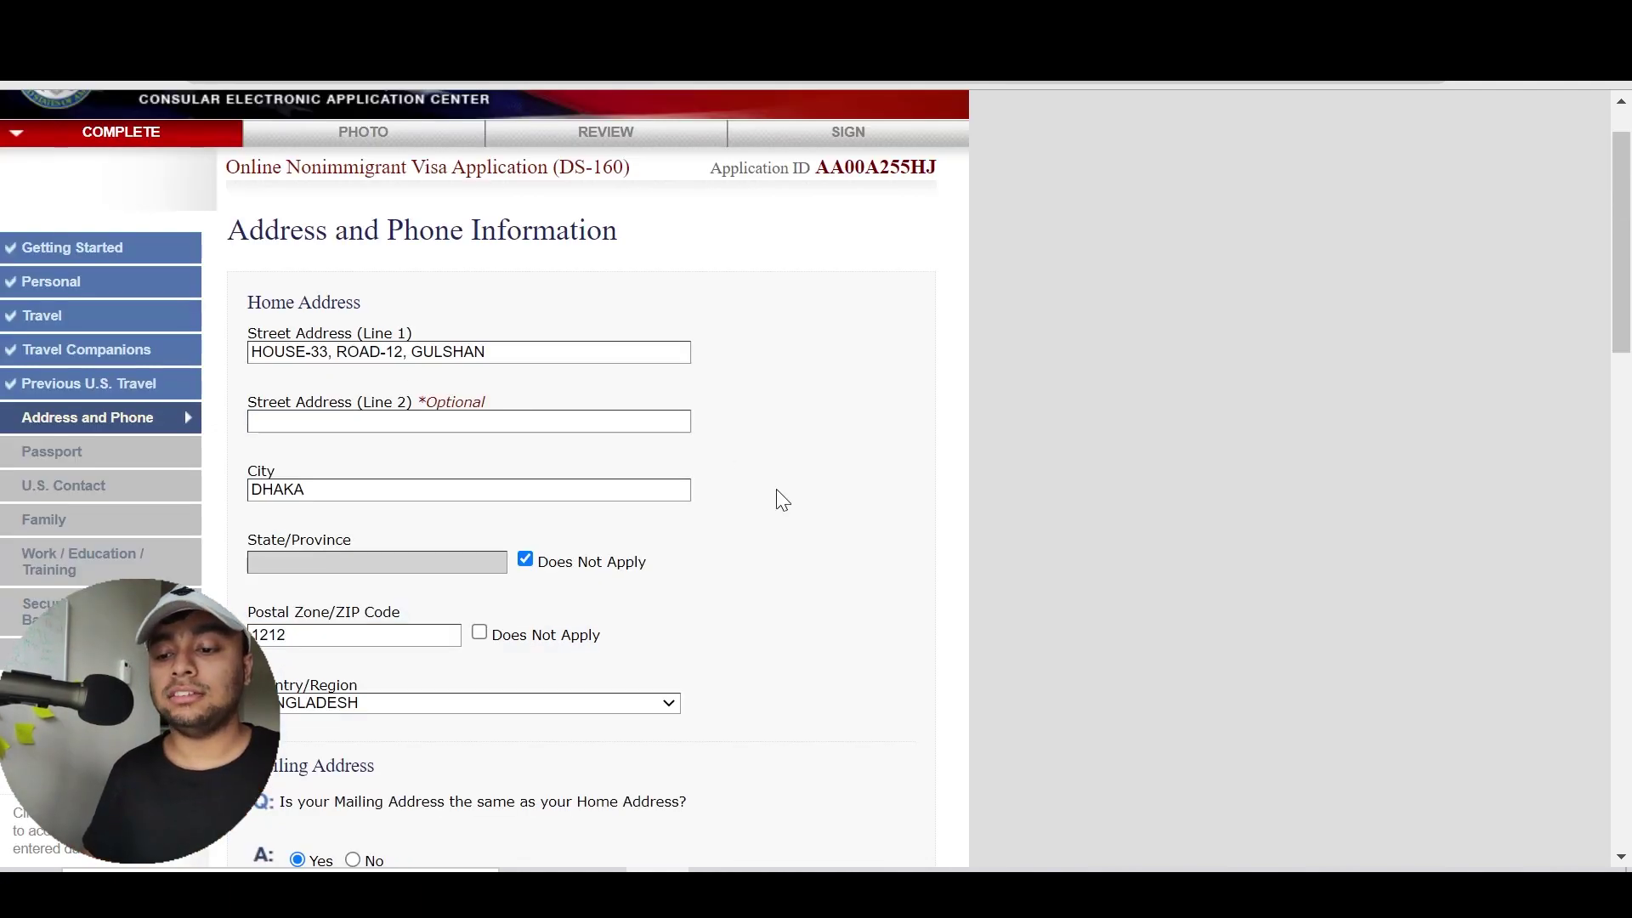
scroll(783, 501, down, 3)
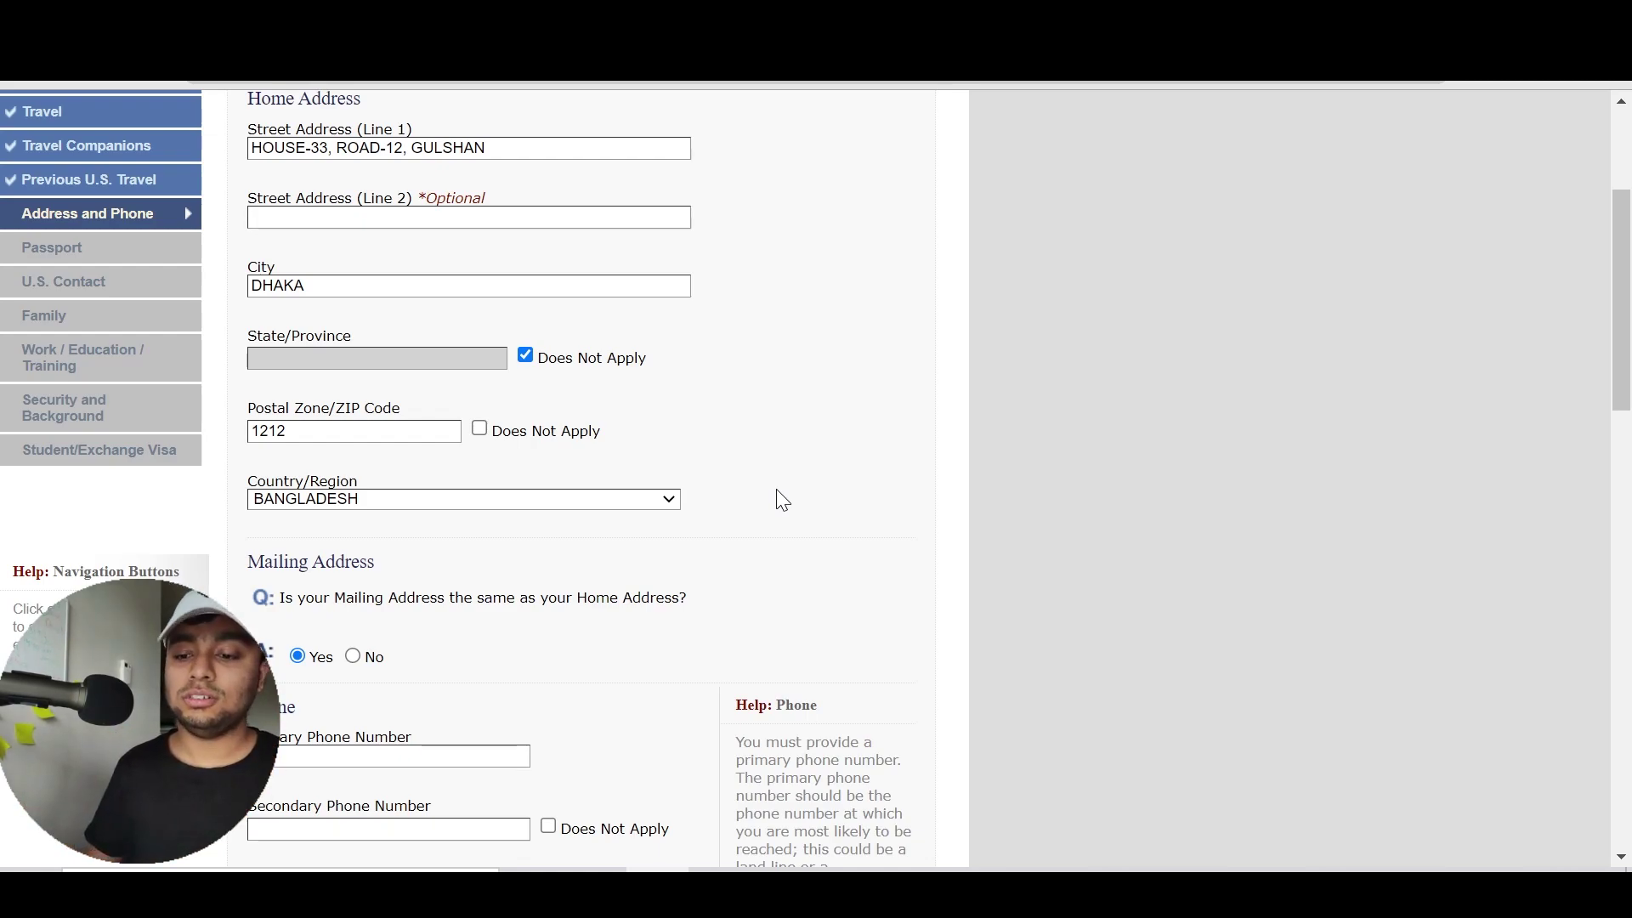
scroll(782, 500, down, 3)
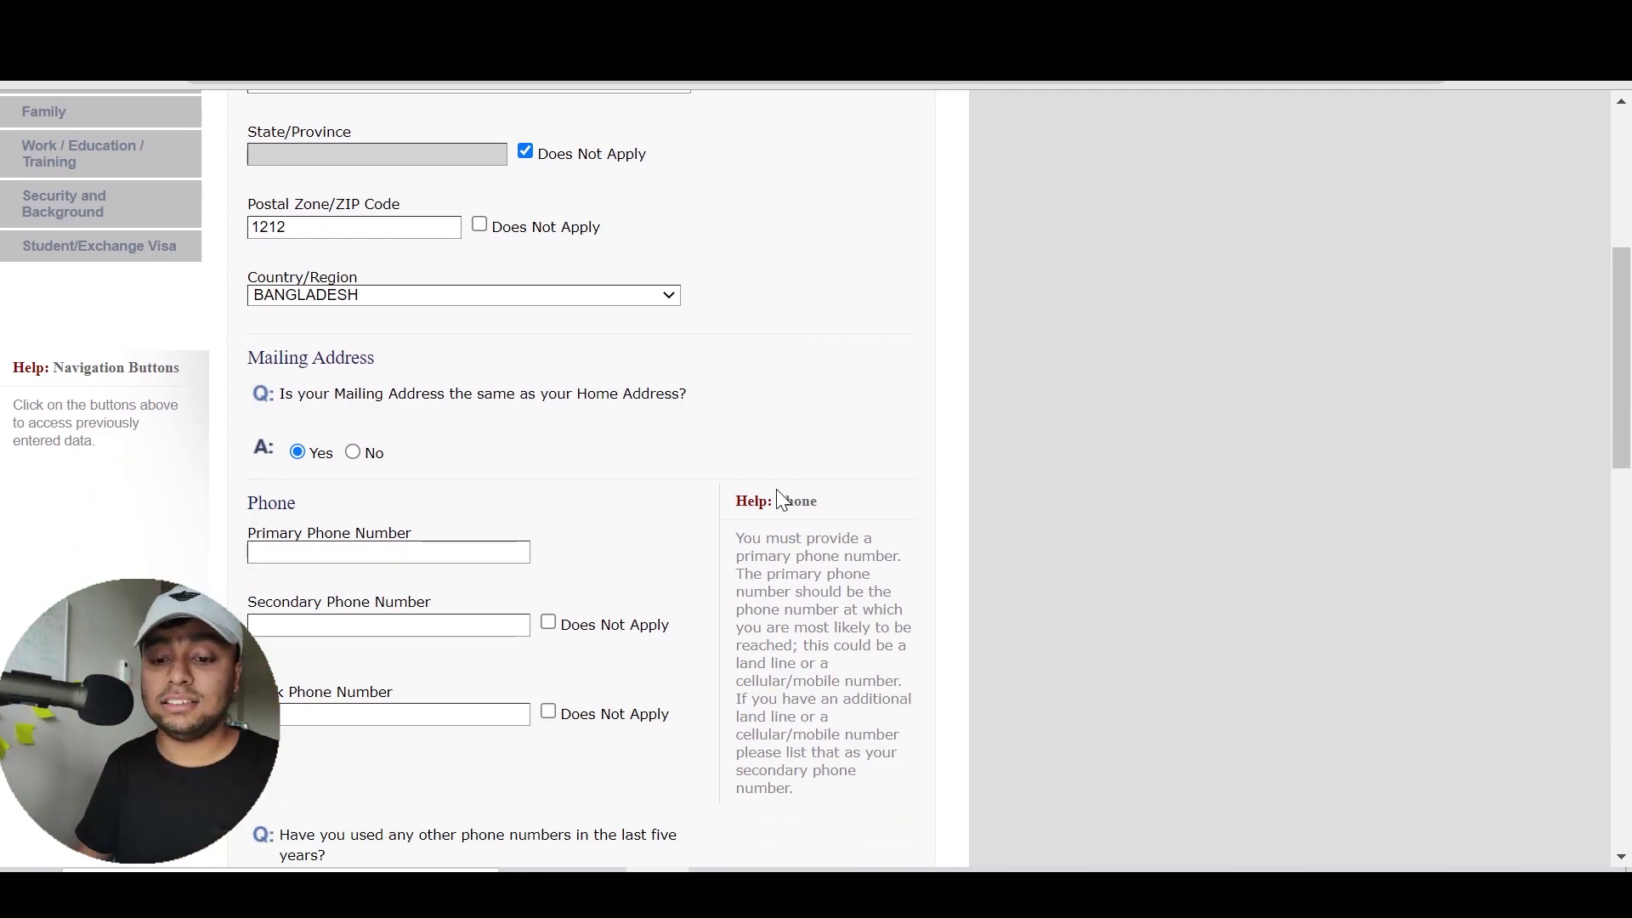
scroll(780, 498, down, 3)
Enter the primary phone number and mark Secondary and Work Phone as Does Not Apply
click(389, 348)
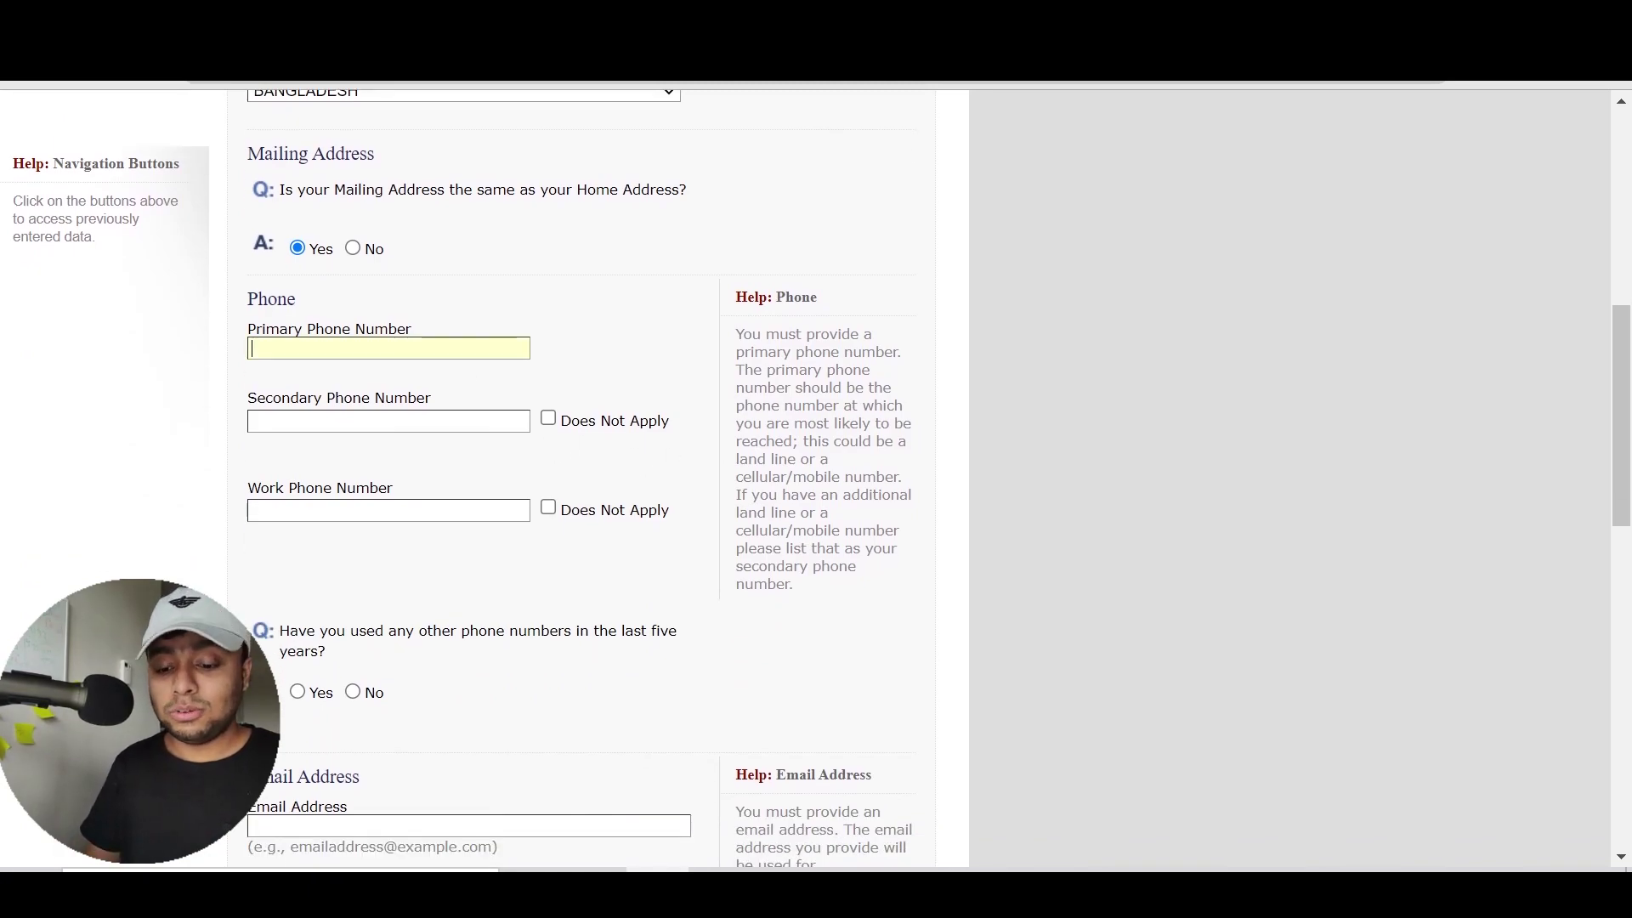
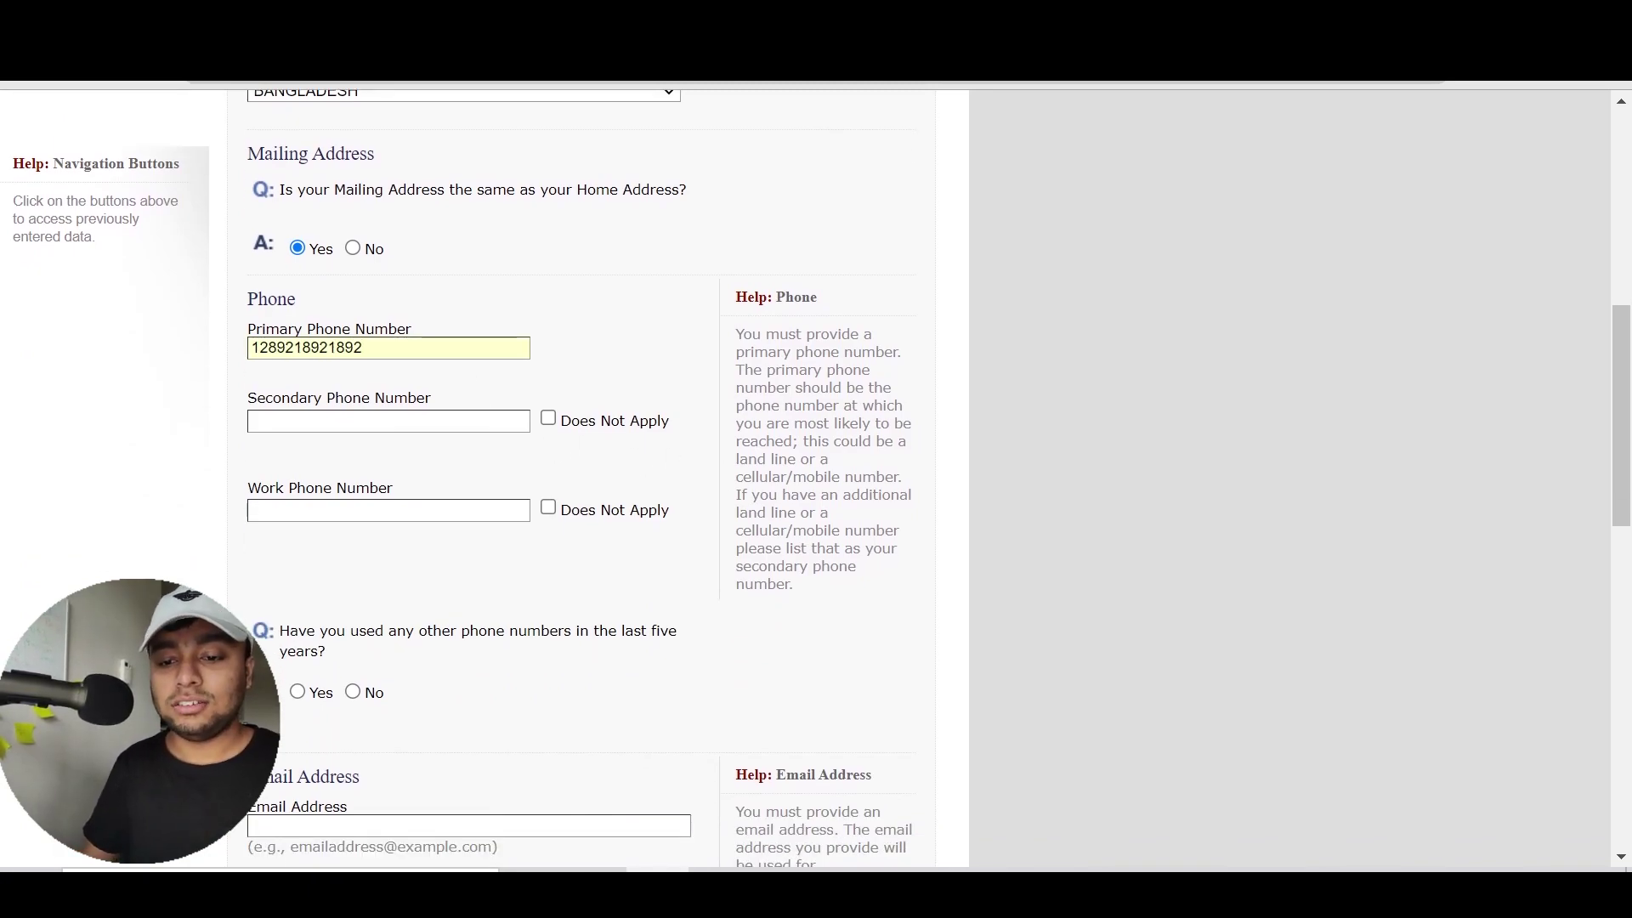
click(572, 428)
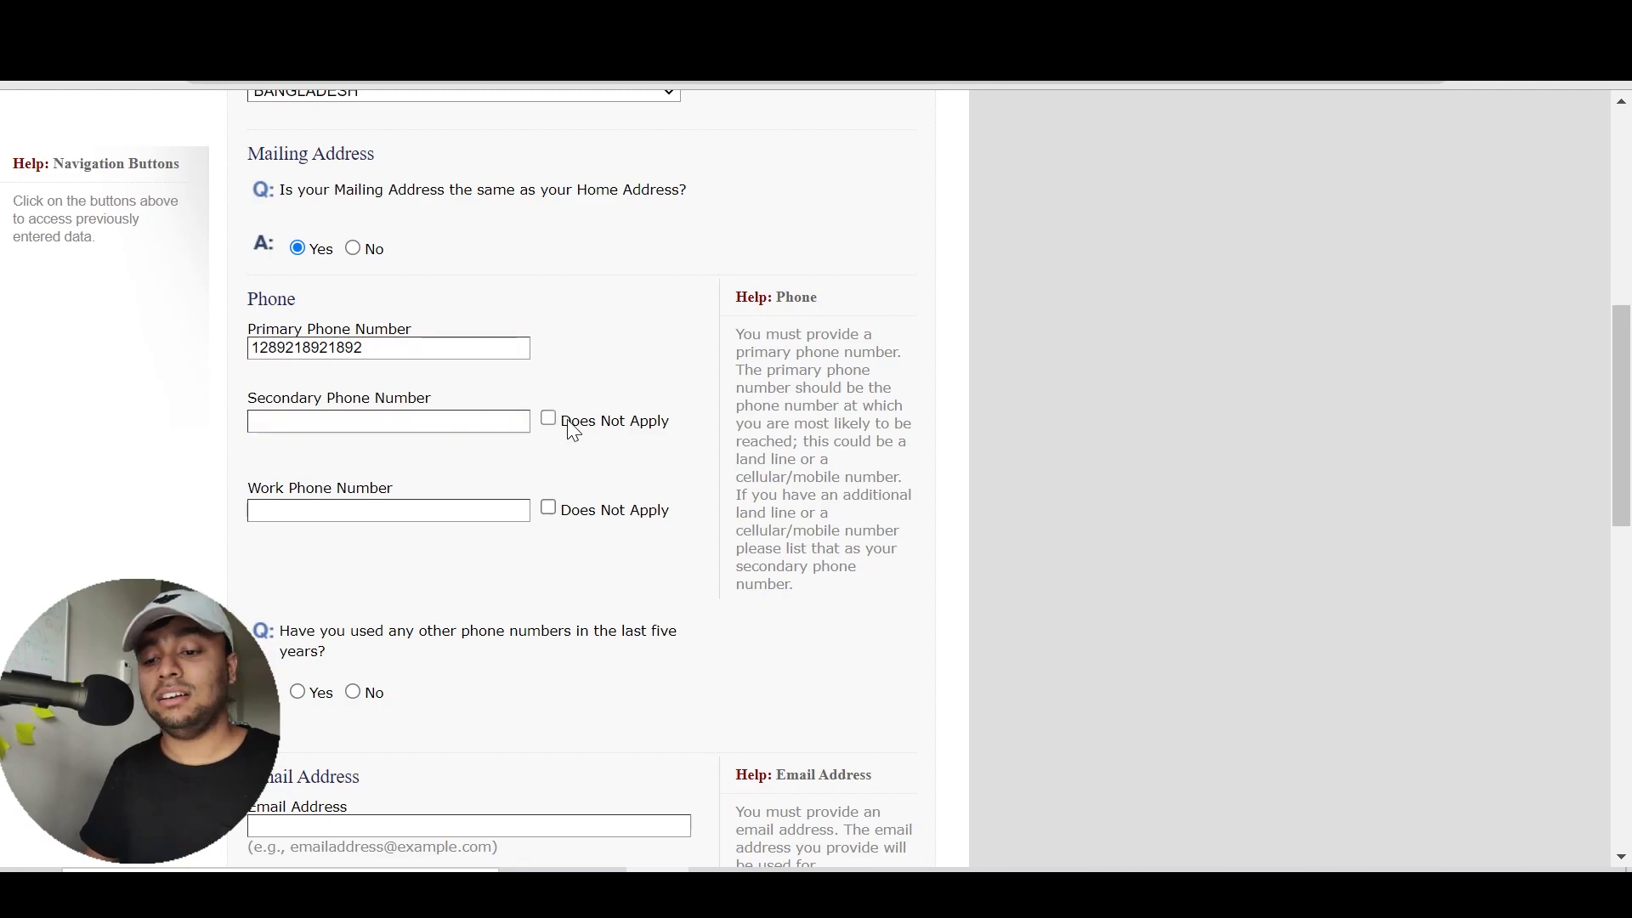
click(618, 513)
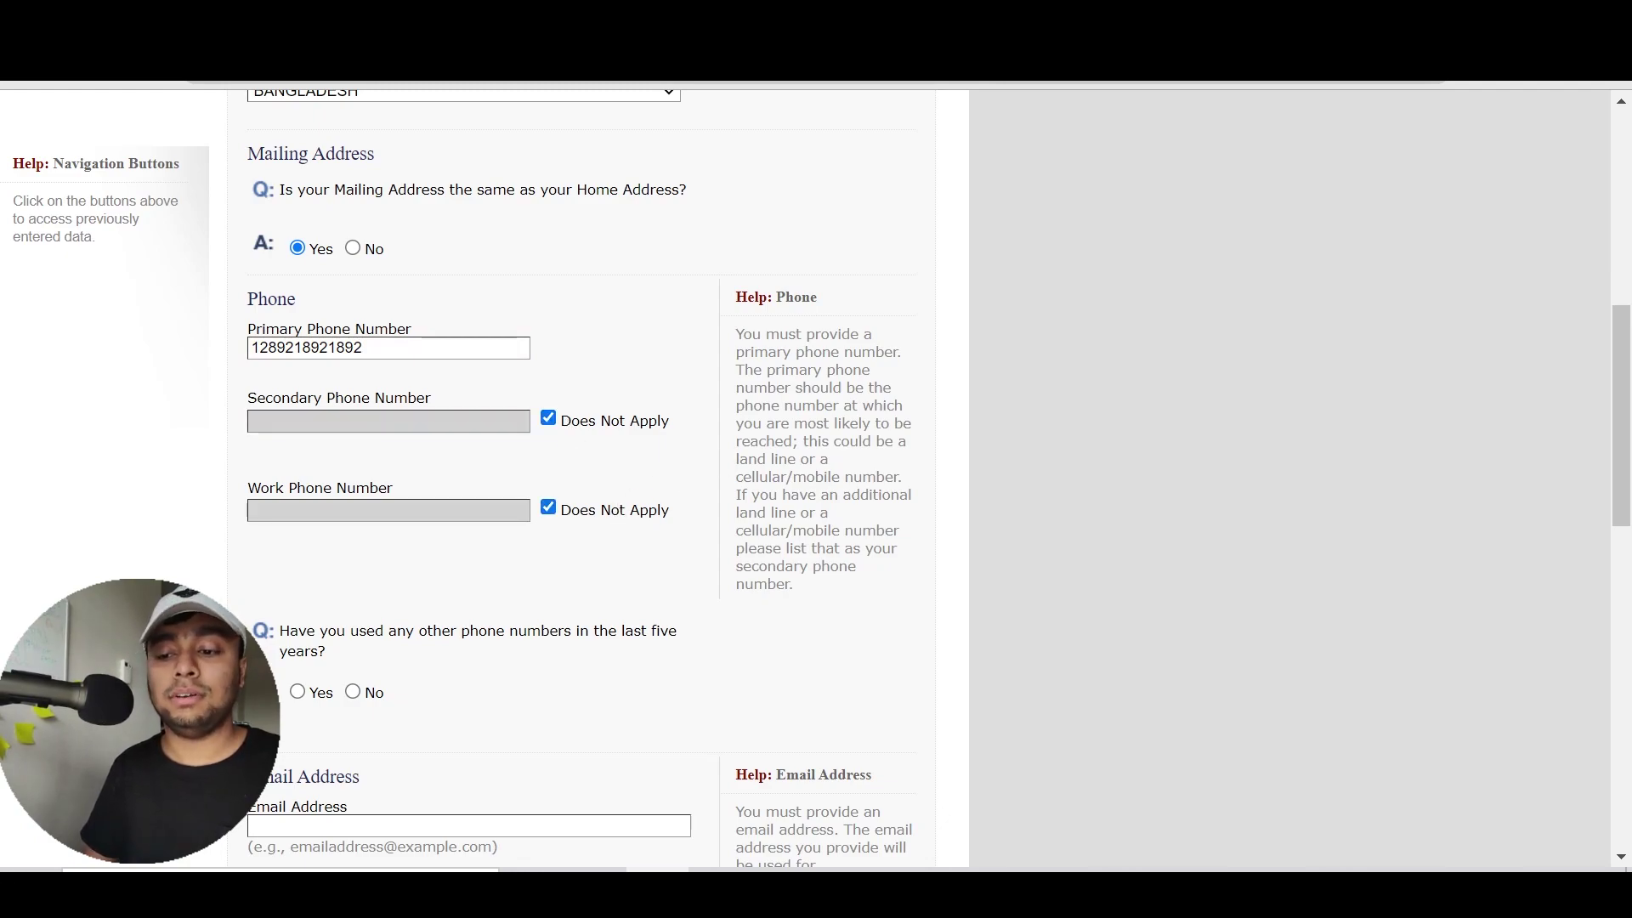
drag(736, 333, 778, 593)
click(862, 563)
Answer No to the question about having used other phone numbers
scroll(862, 562, down, 1)
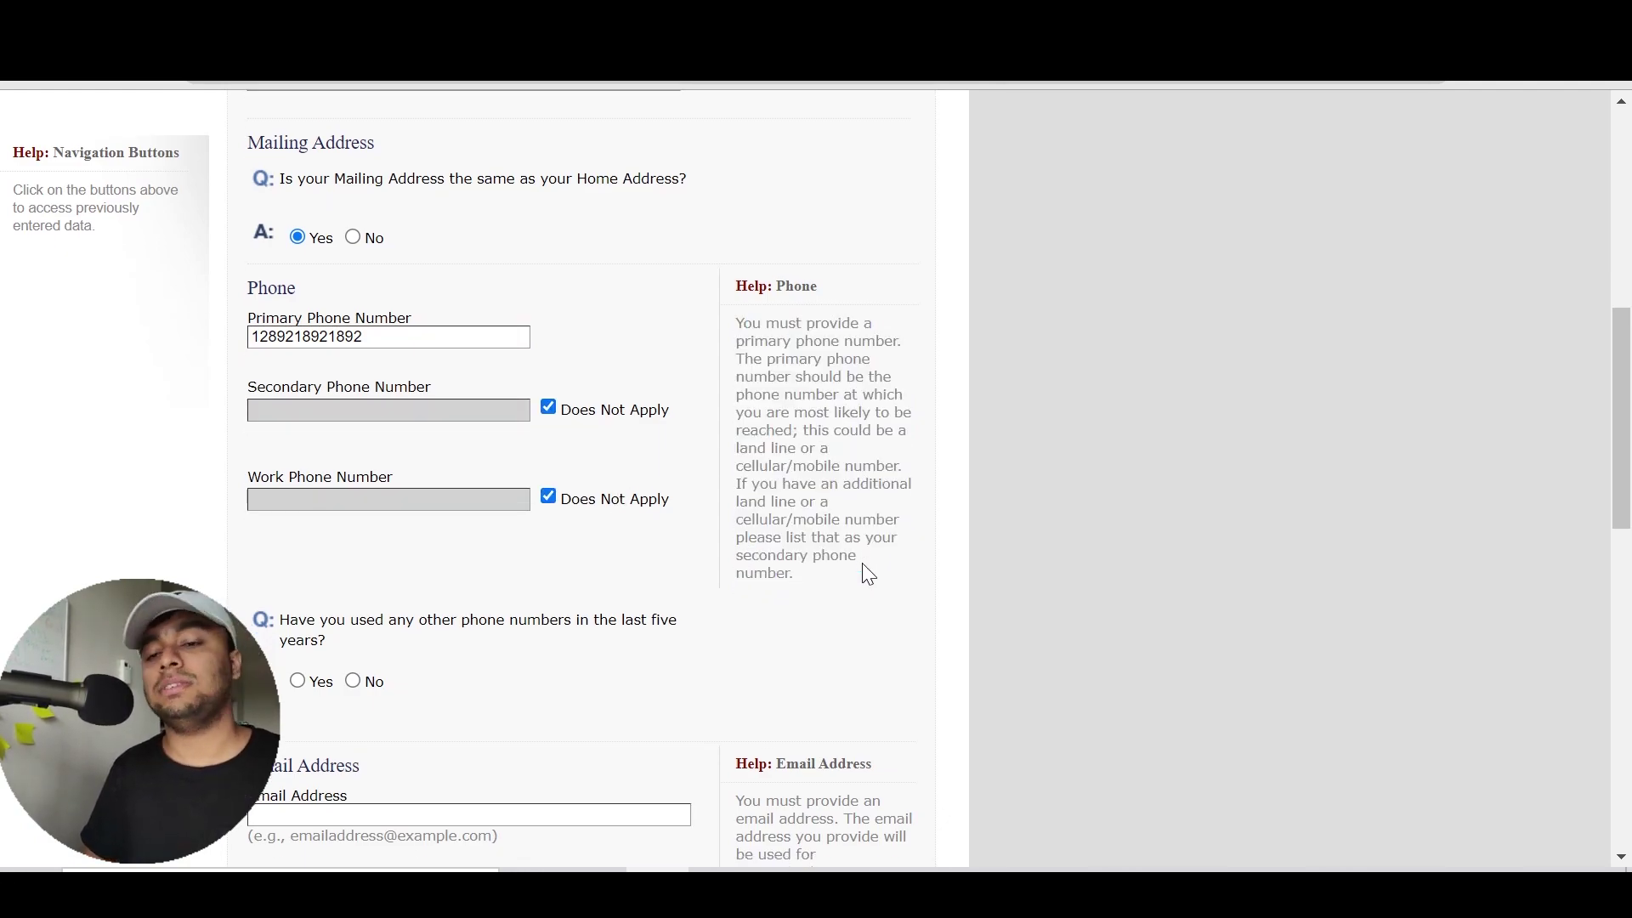
scroll(861, 563, down, 3)
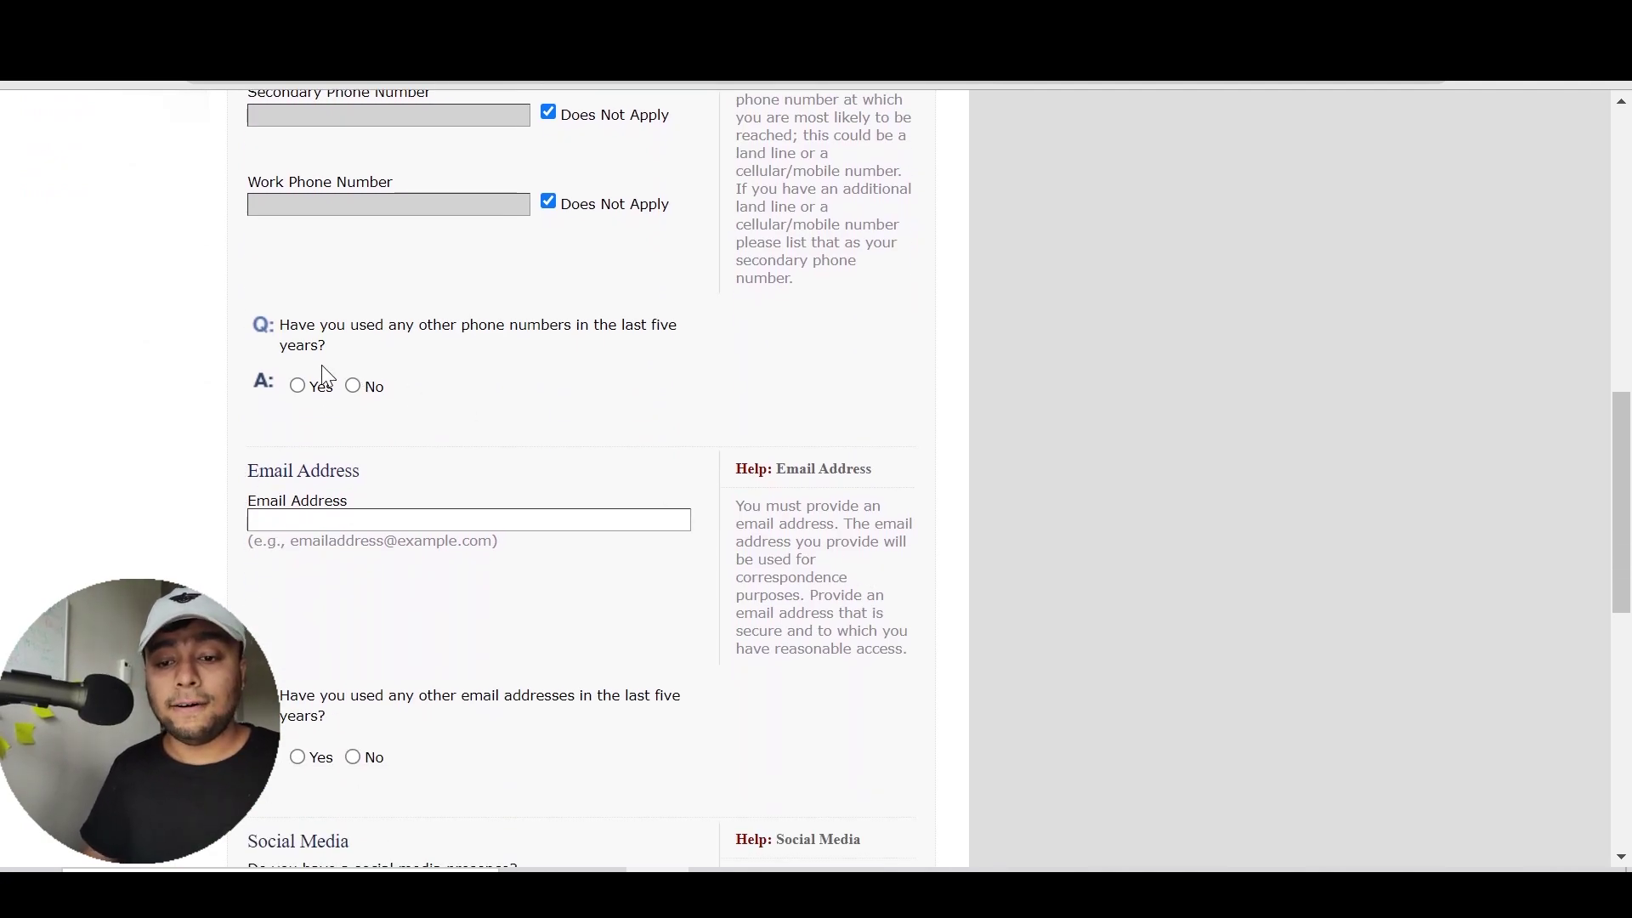
drag(346, 351, 283, 328)
click(289, 332)
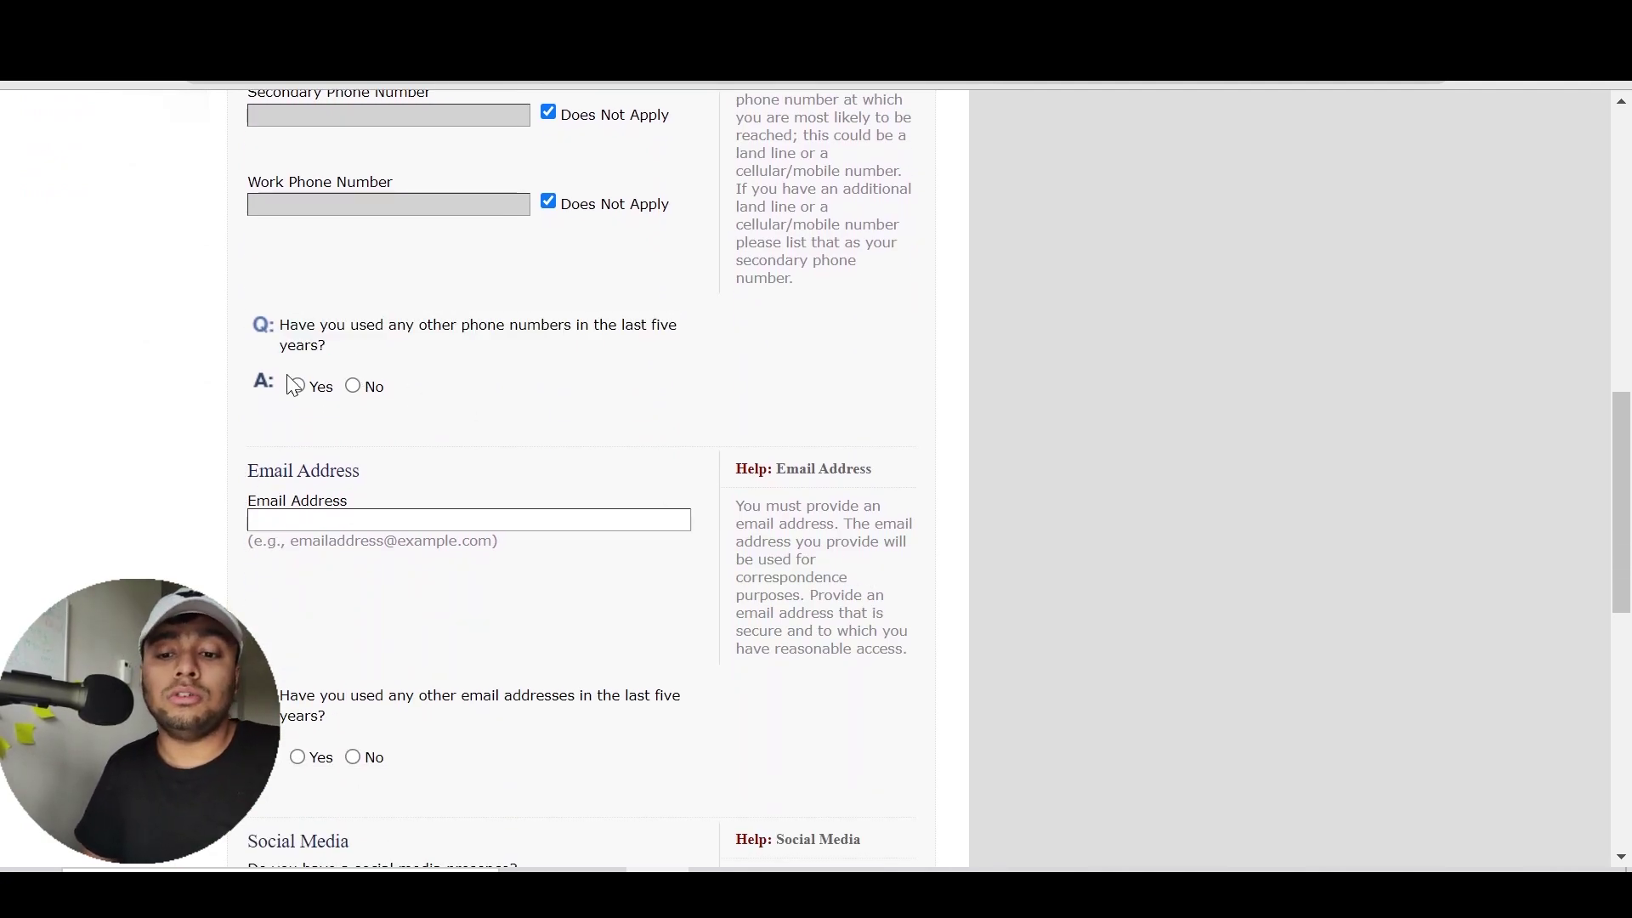
click(294, 384)
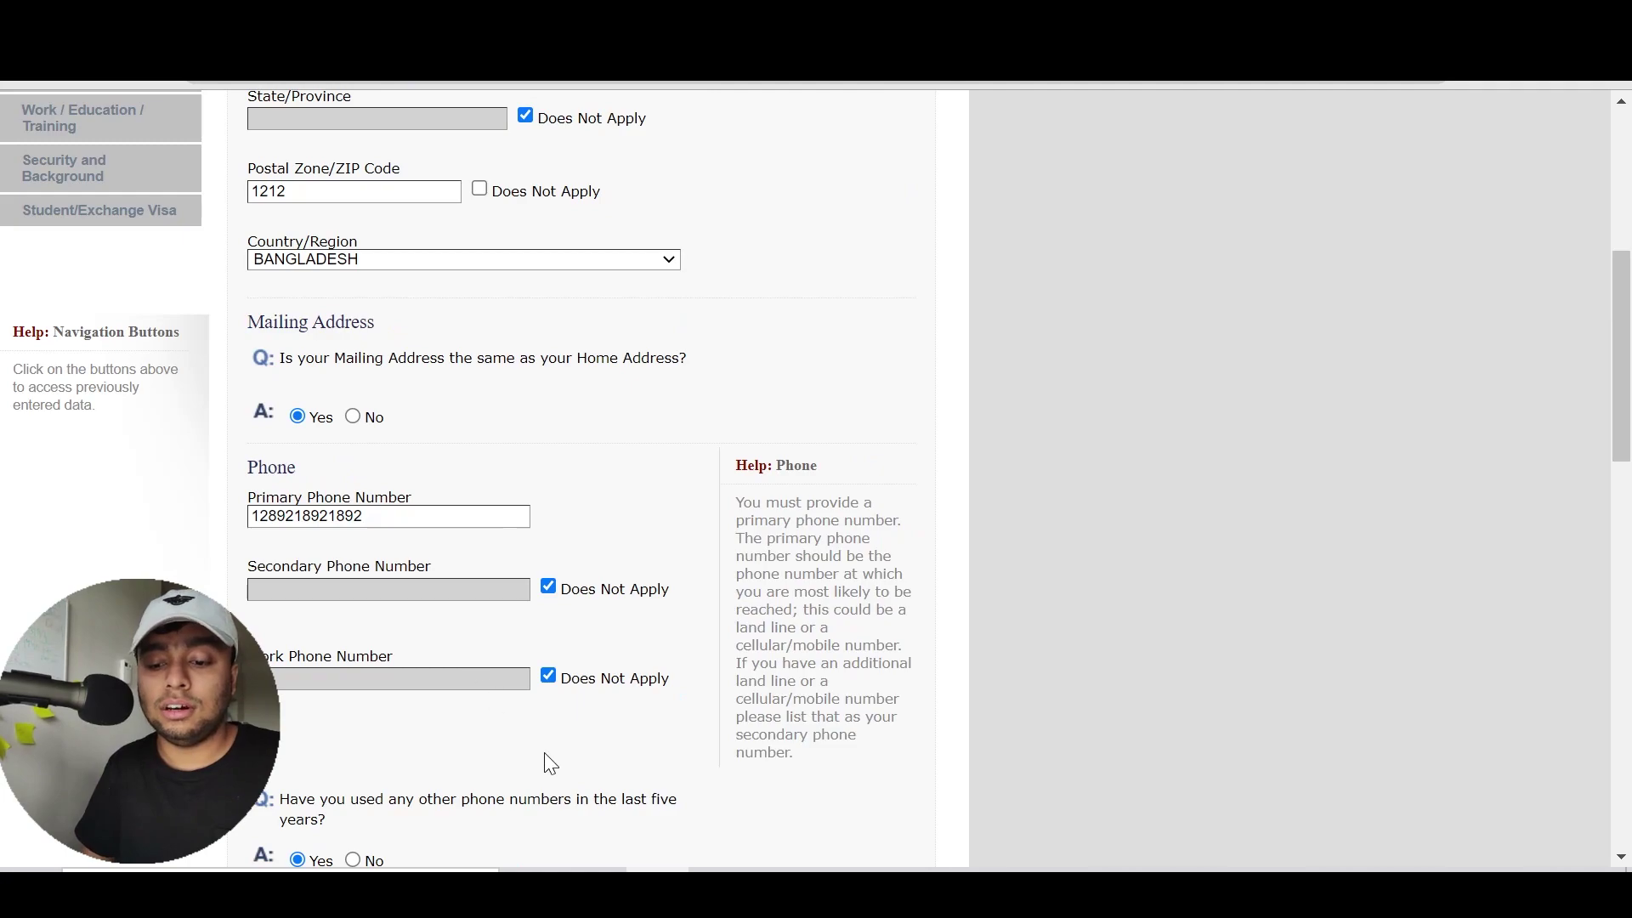
scroll(331, 396, down, 6)
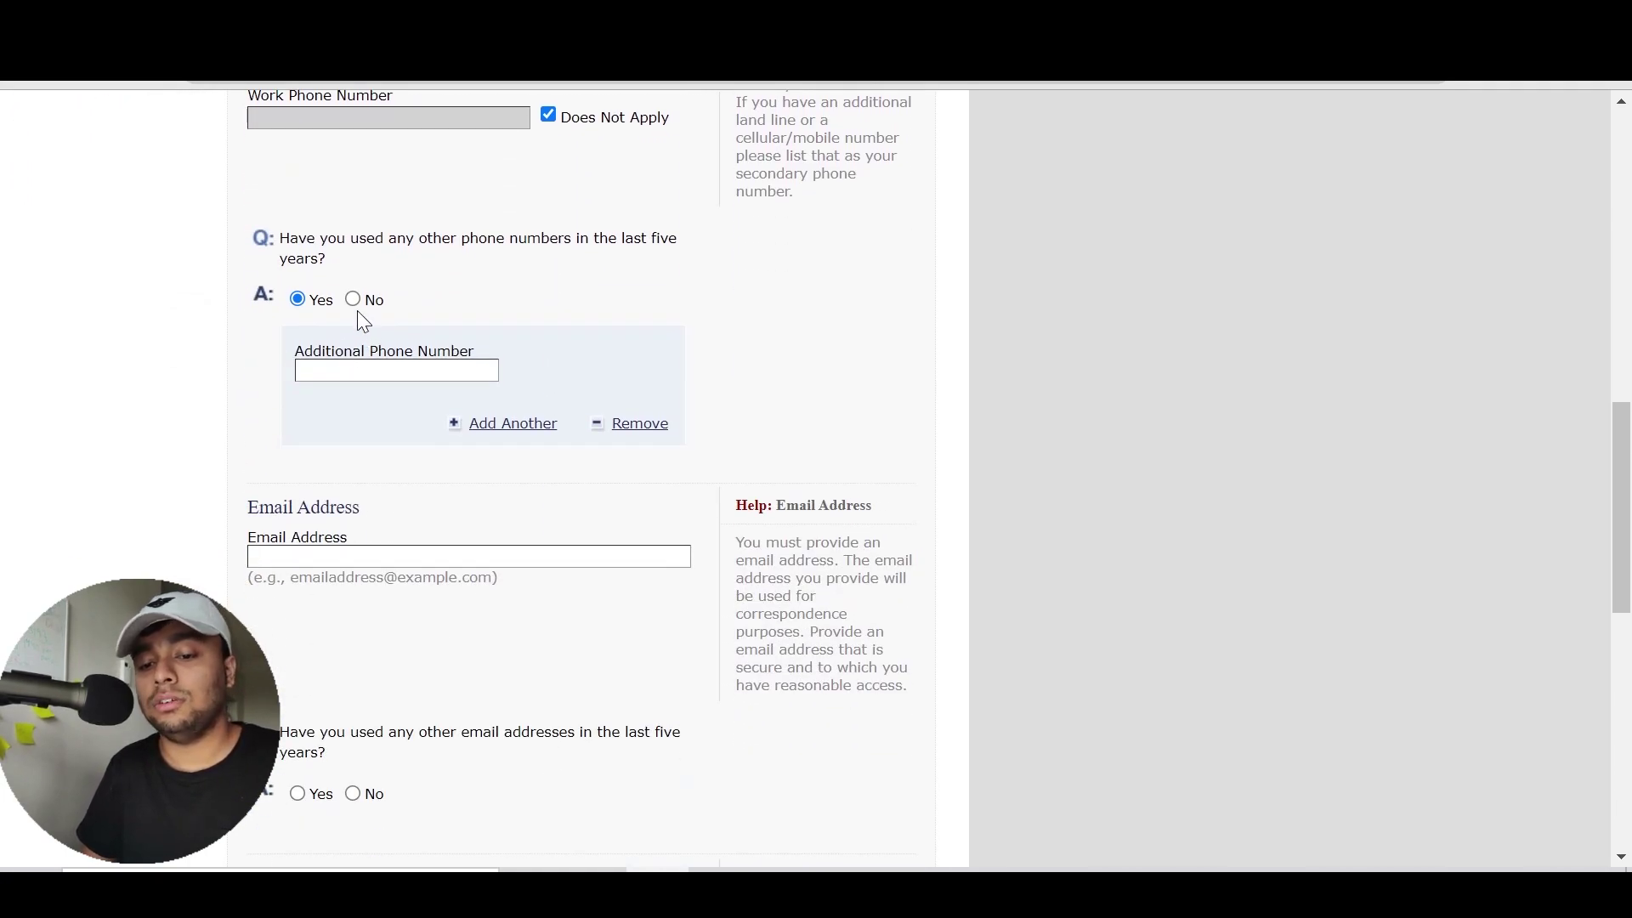
click(352, 300)
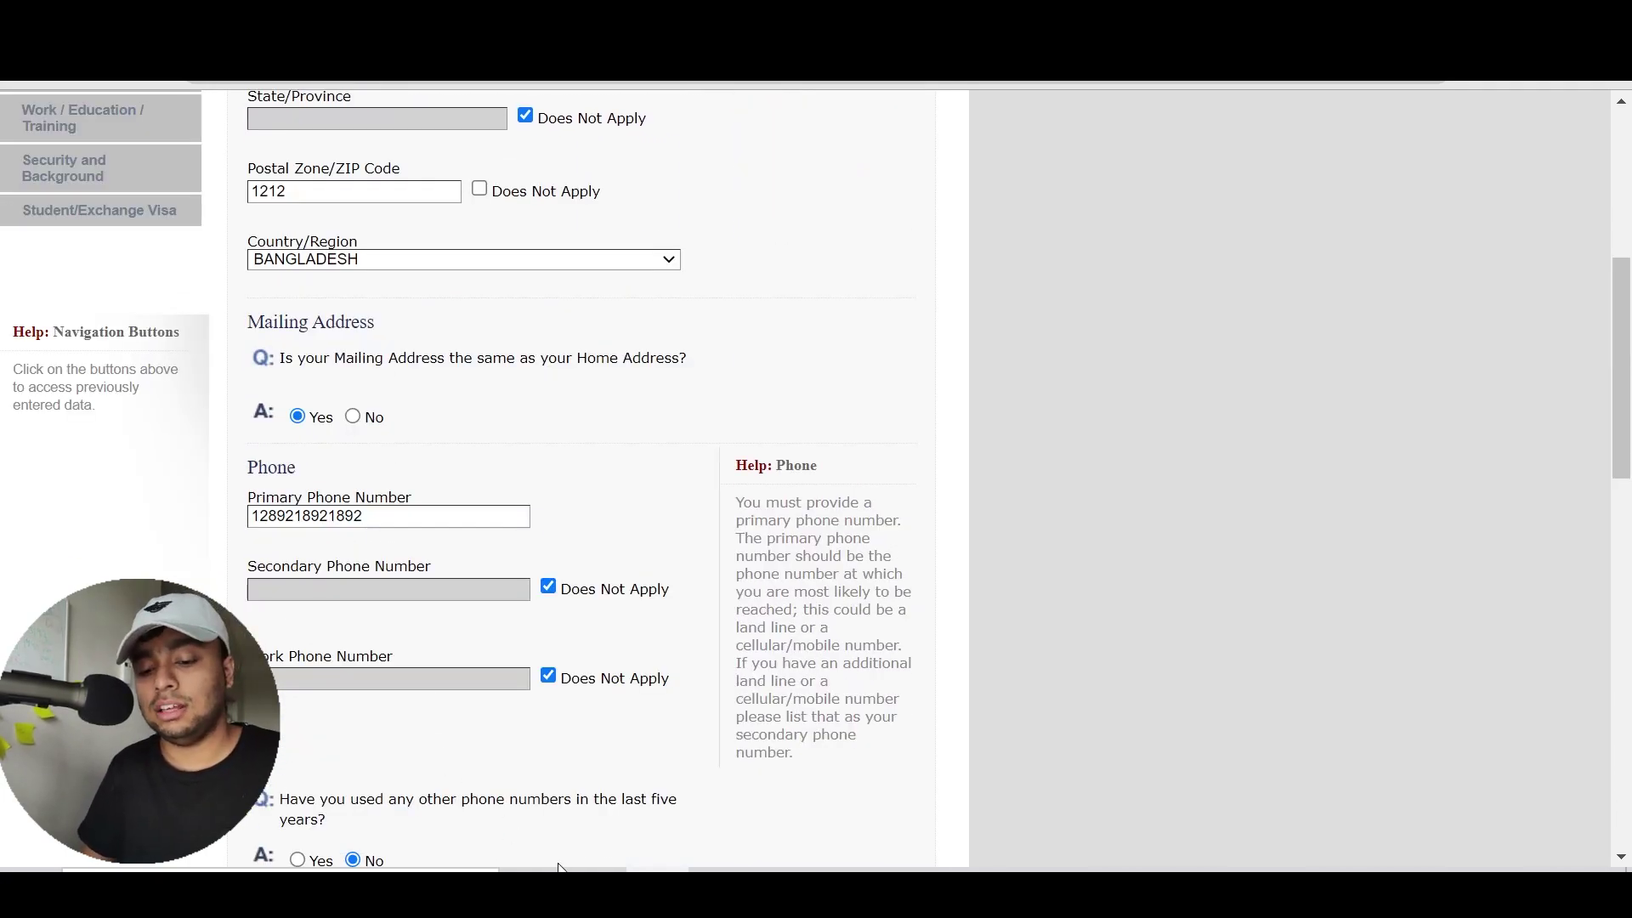
scroll(559, 863, down, 1)
scroll(559, 862, down, 6)
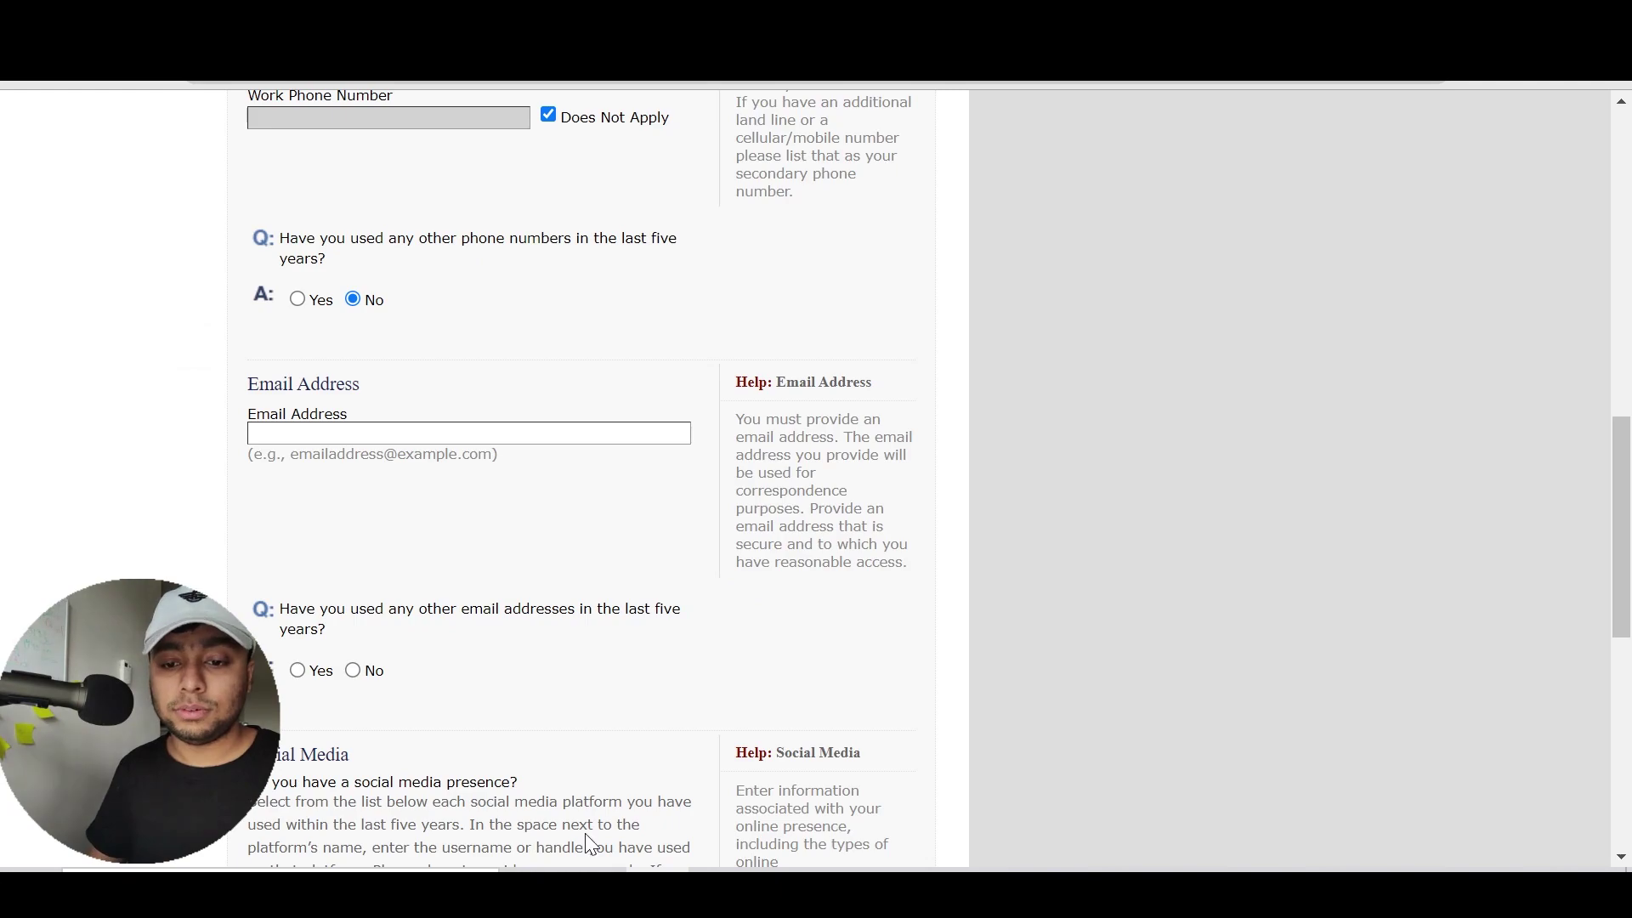
Enter the applicant's e-mail address, correcting a typo along the way
click(536, 433)
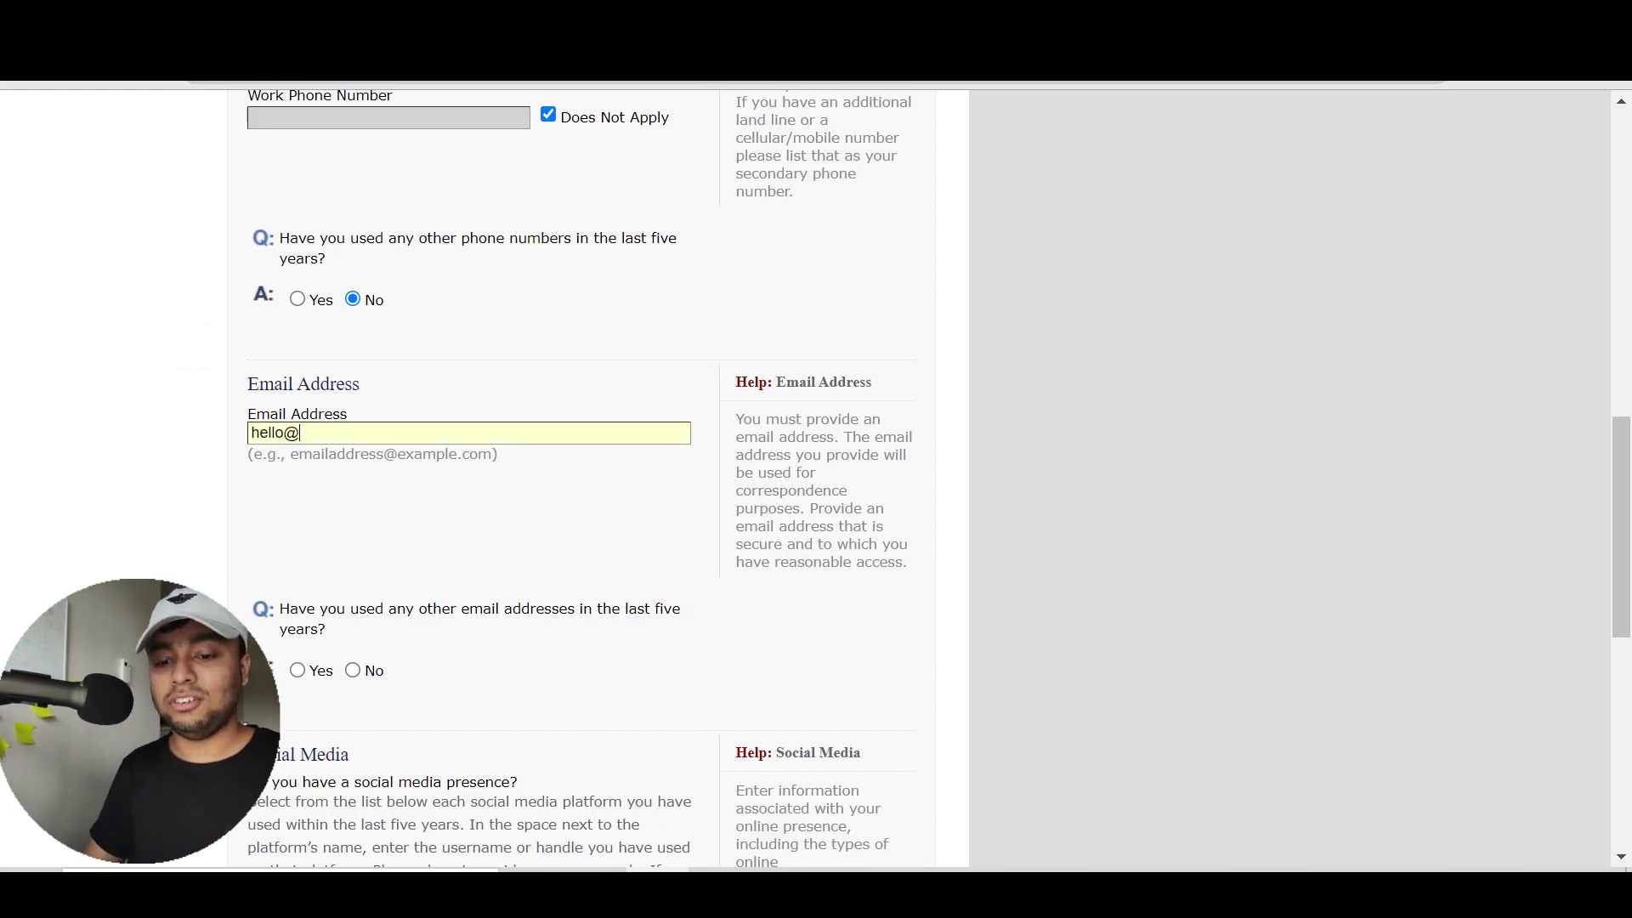
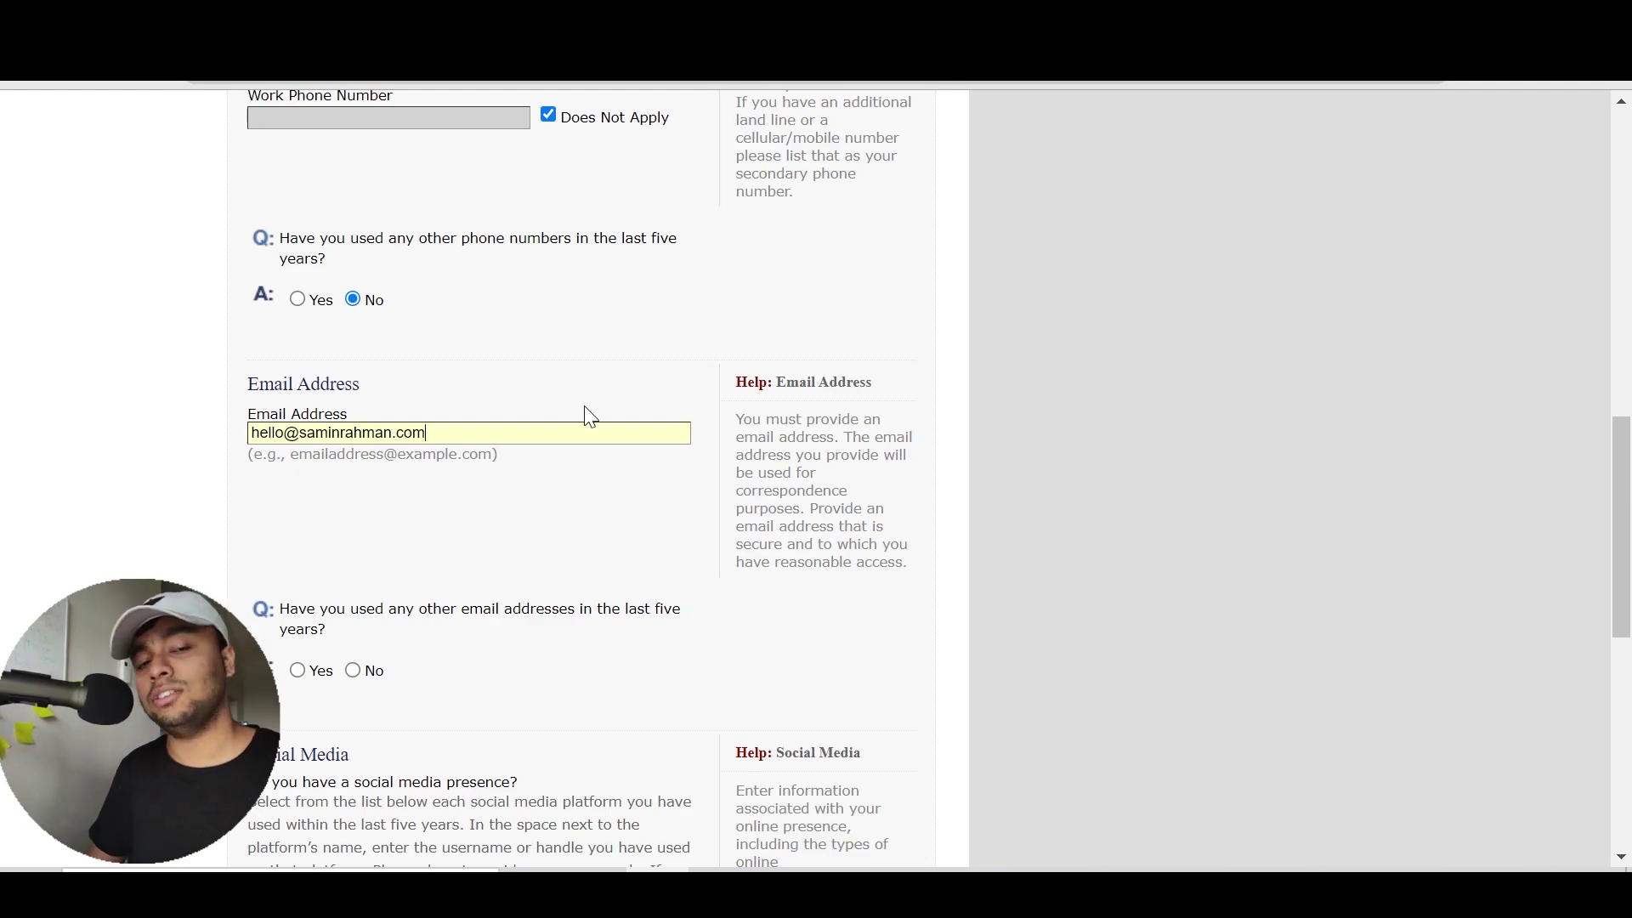
click(594, 510)
scroll(599, 513, down, 1)
scroll(594, 510, down, 5)
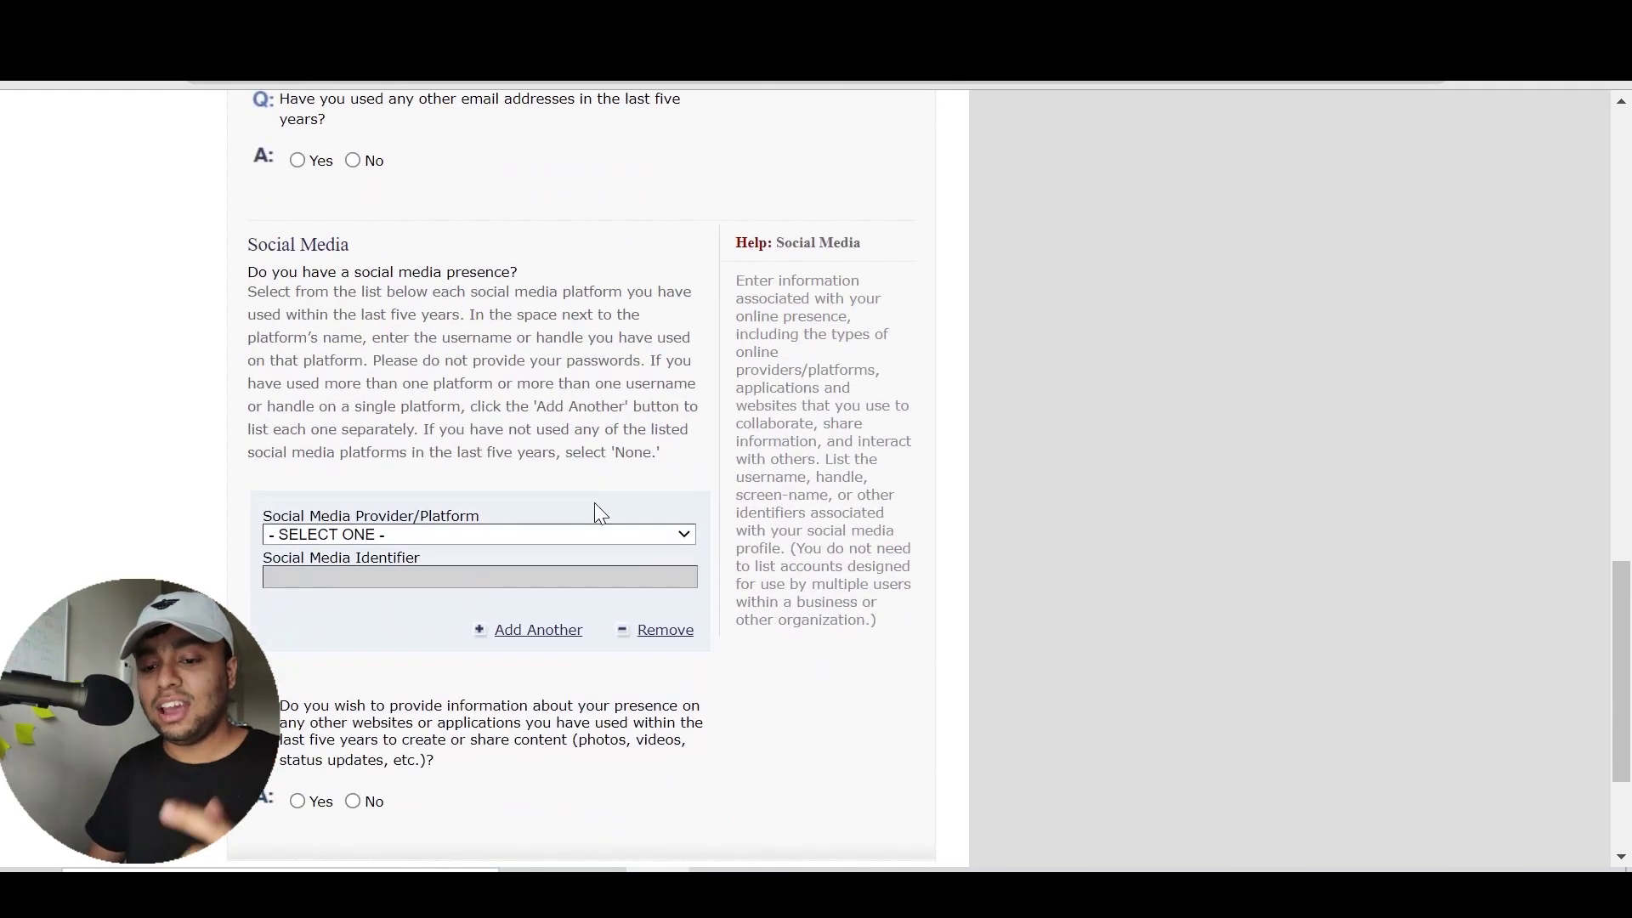
scroll(594, 510, up, 2)
Answer No to having used other e-mail addresses
drag(338, 277, 285, 252)
click(285, 252)
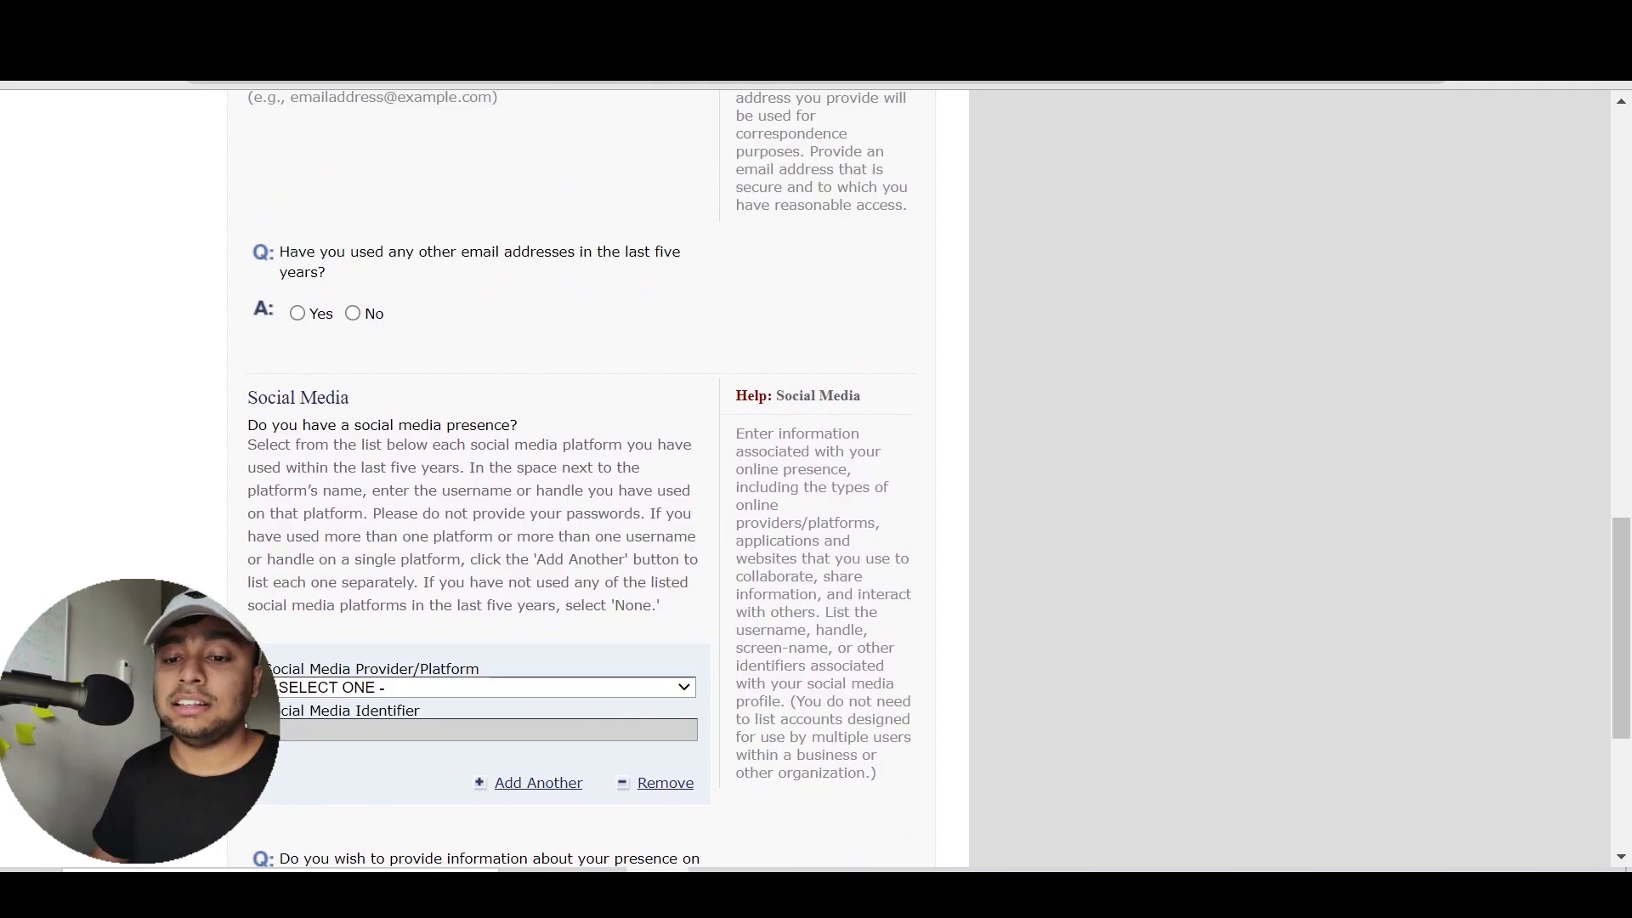
click(298, 314)
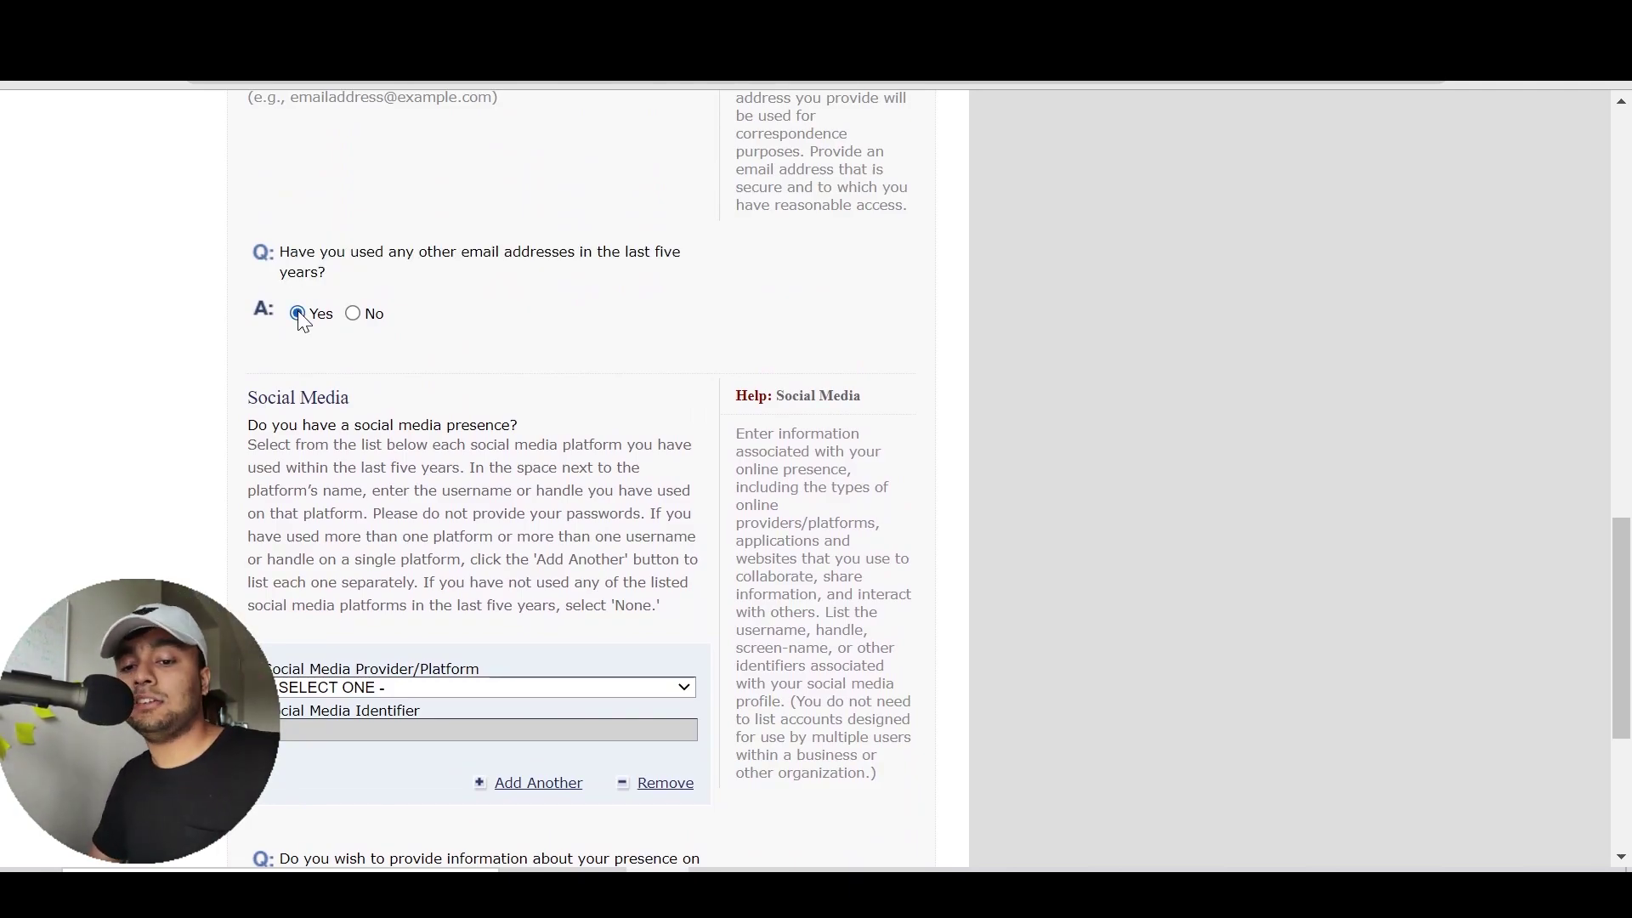
scroll(339, 313, up, 6)
scroll(377, 700, down, 5)
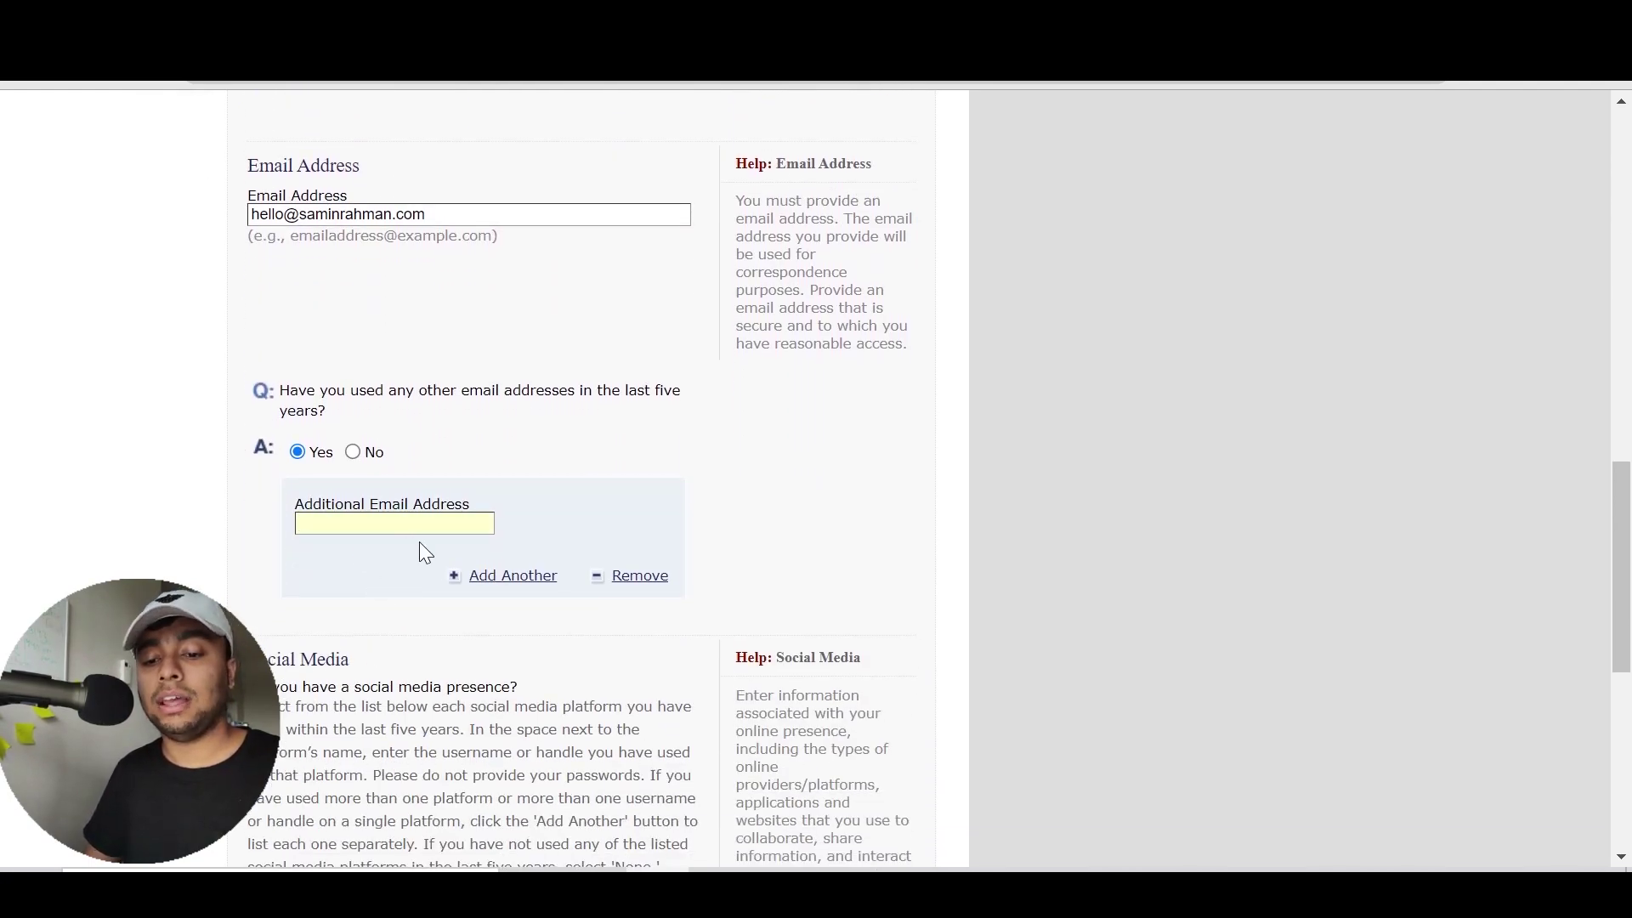
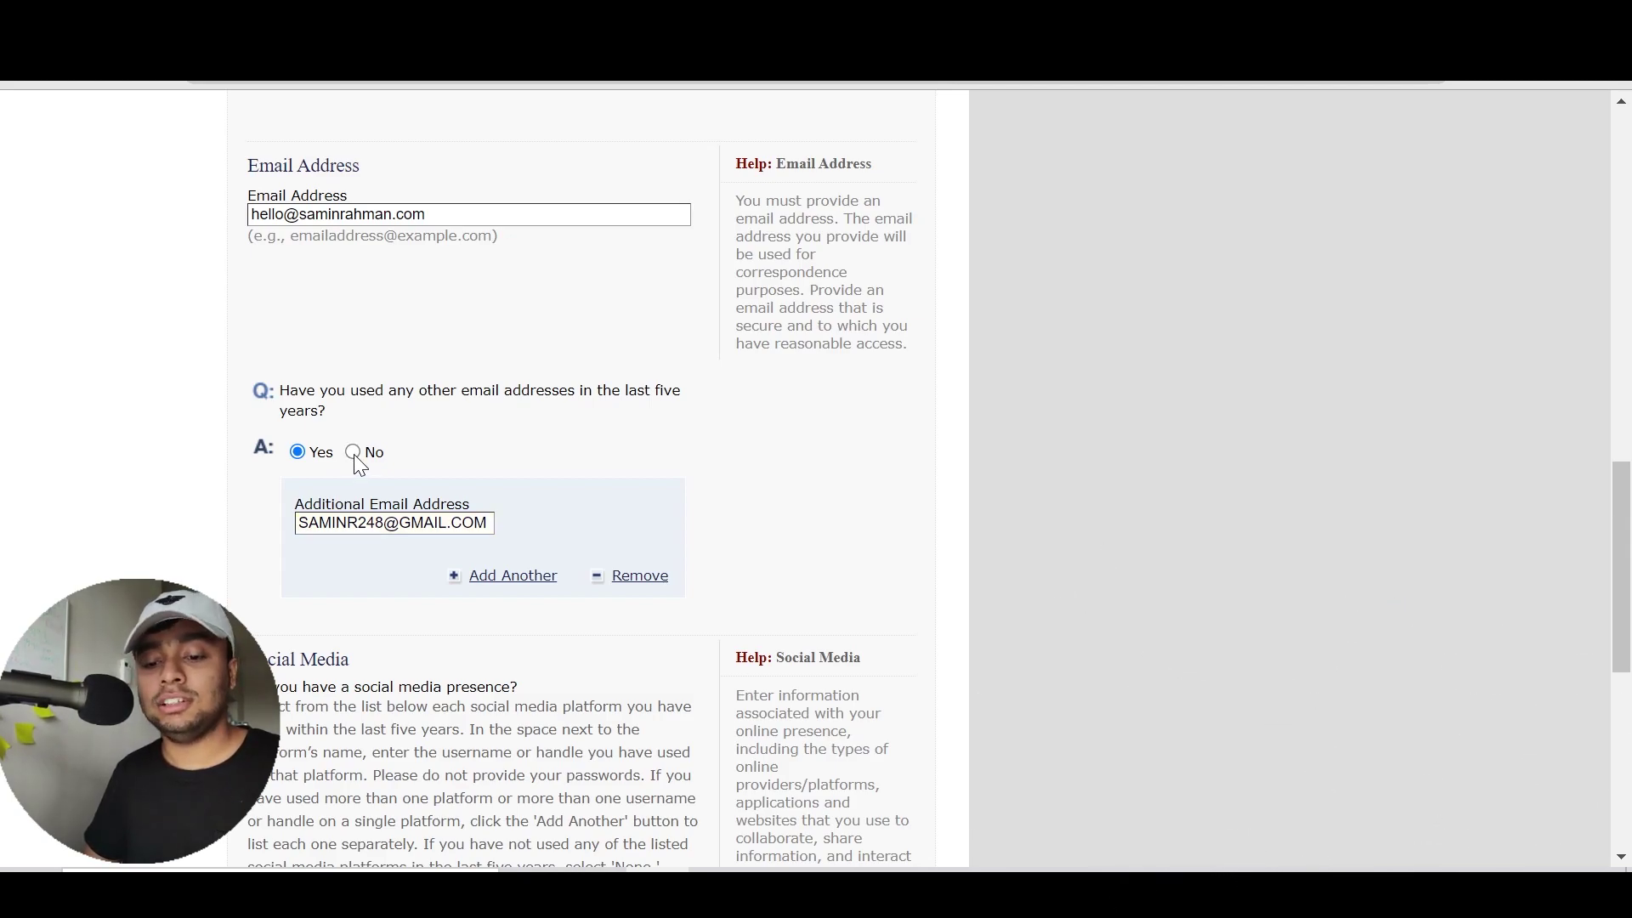
click(352, 453)
scroll(584, 517, down, 5)
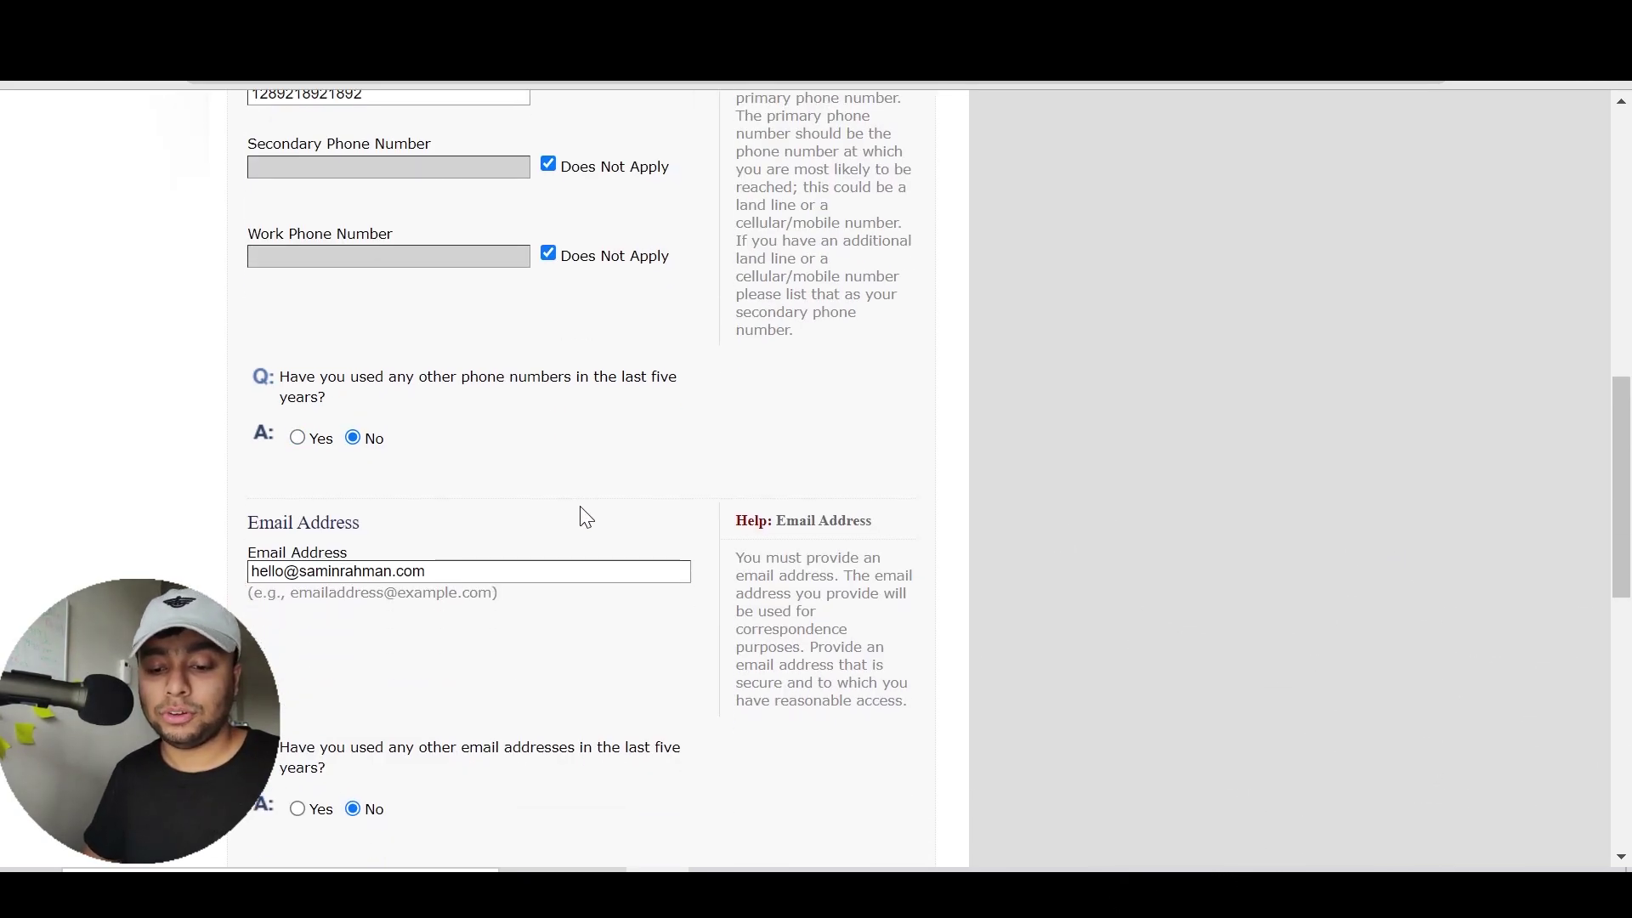
scroll(580, 508, down, 4)
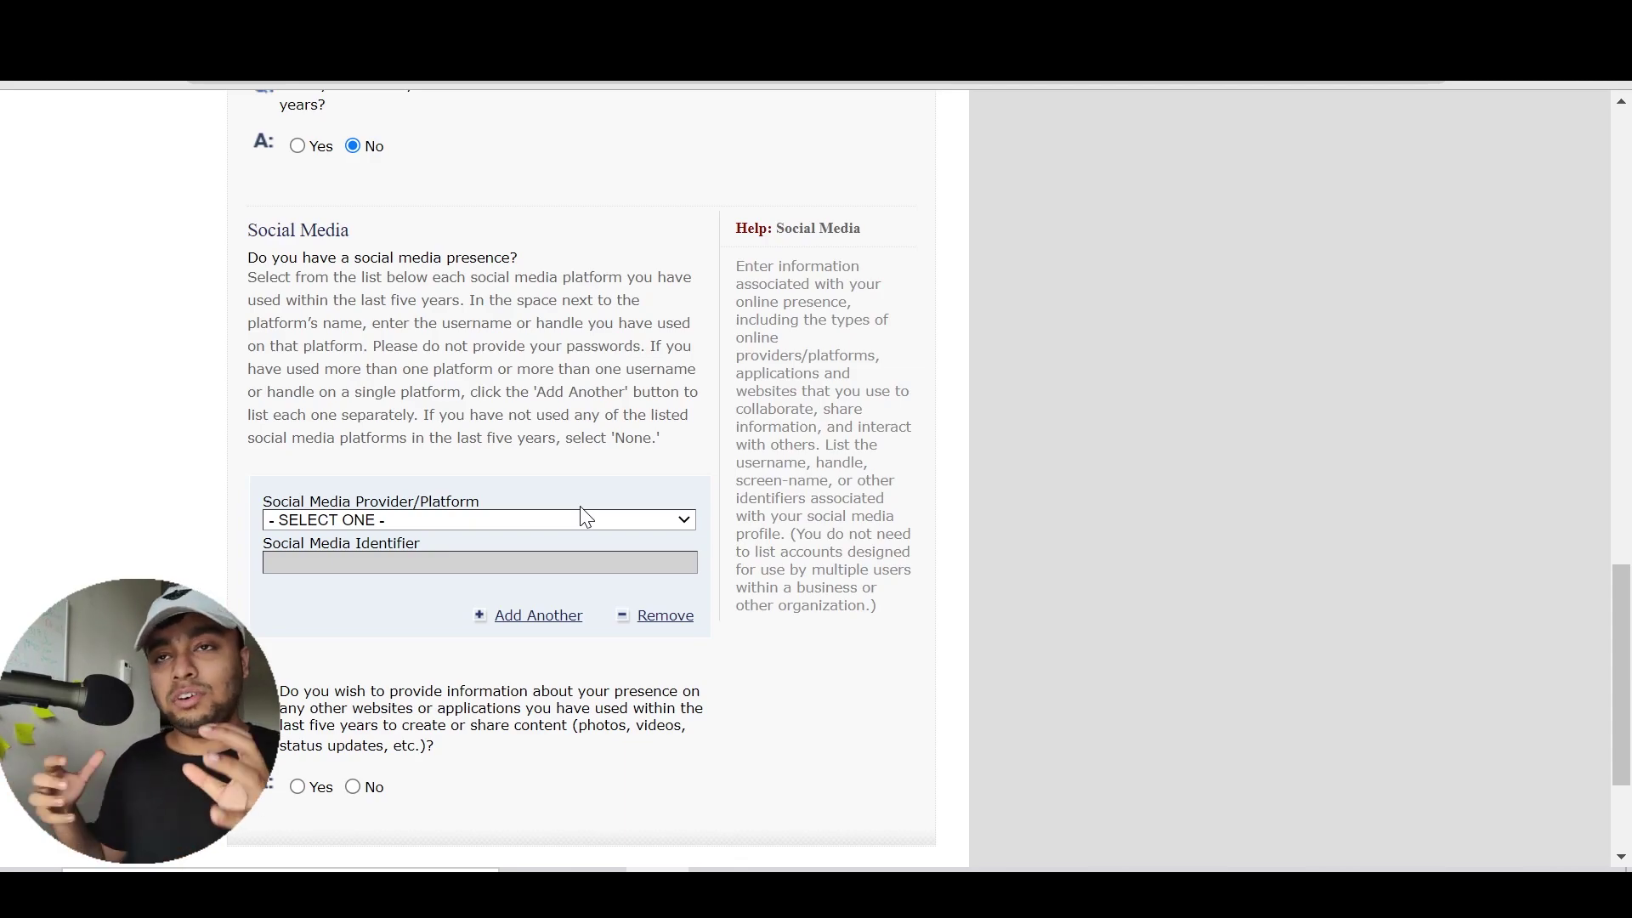
drag(547, 392, 431, 347)
click(431, 346)
scroll(431, 347, down, 1)
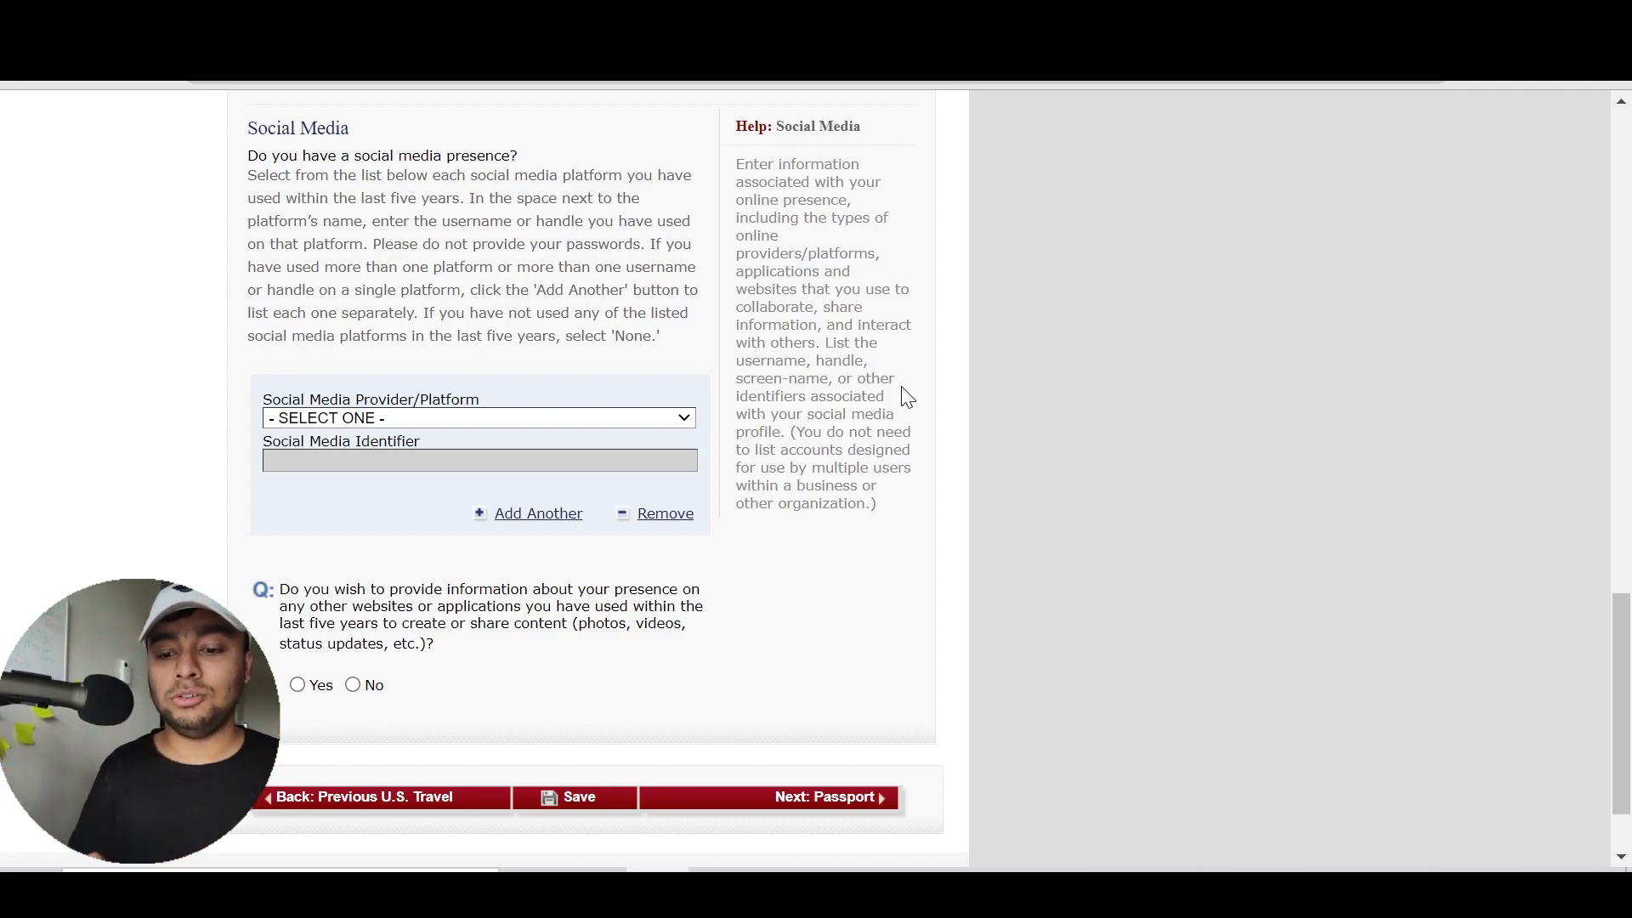
Select FACEBOOK as the first social media platform
click(417, 418)
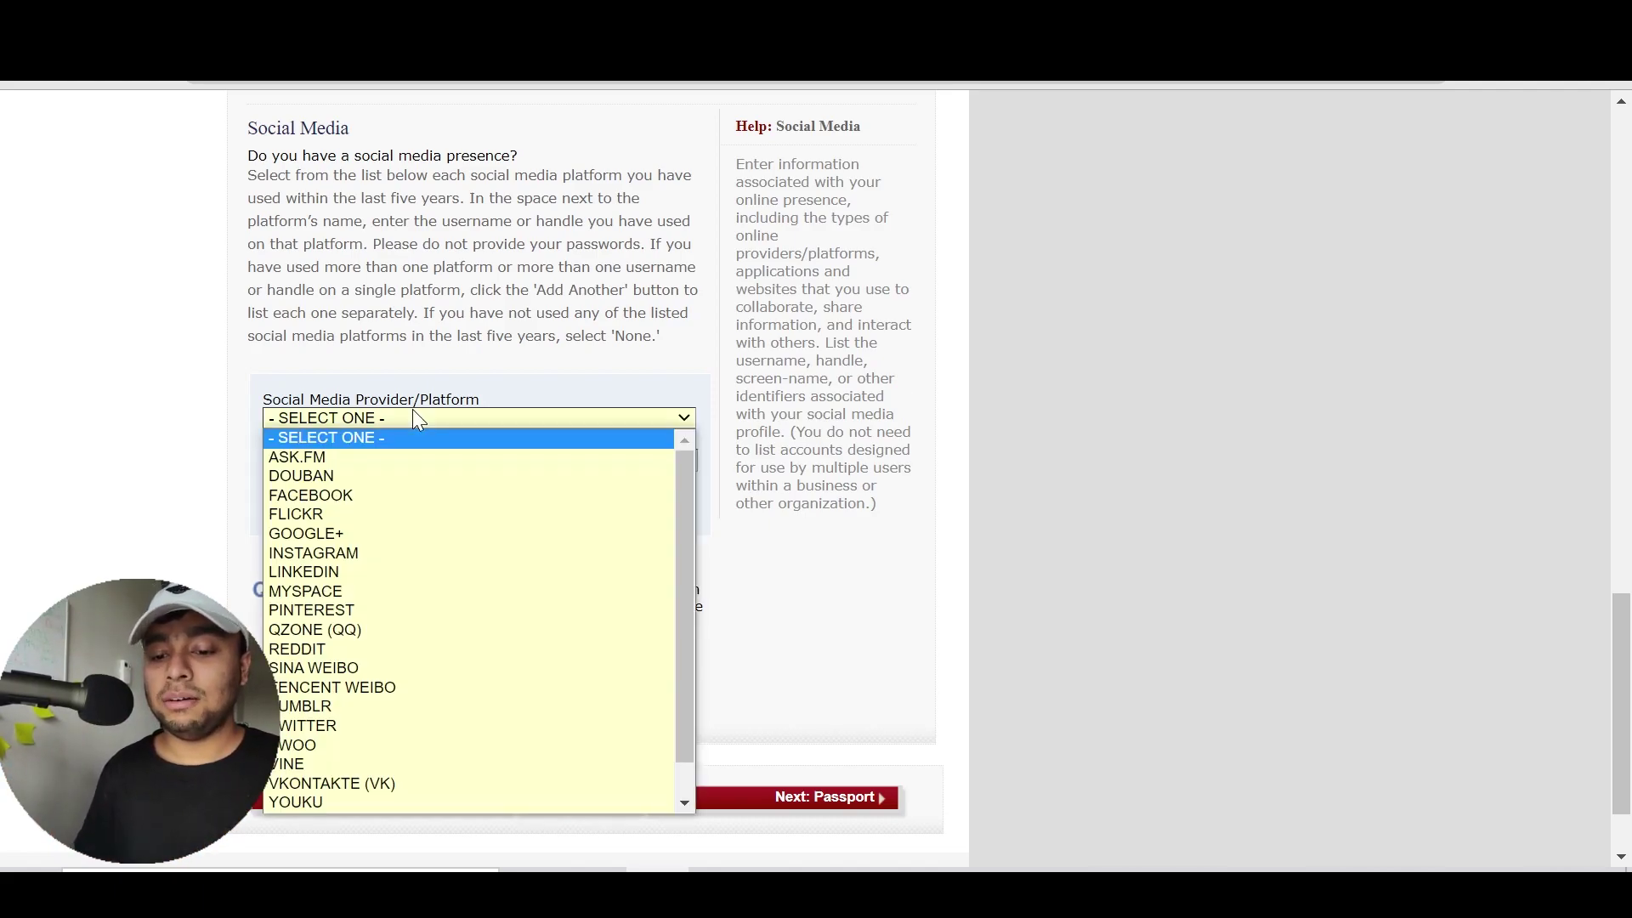
scroll(417, 418, down, 4)
scroll(416, 418, down, 10)
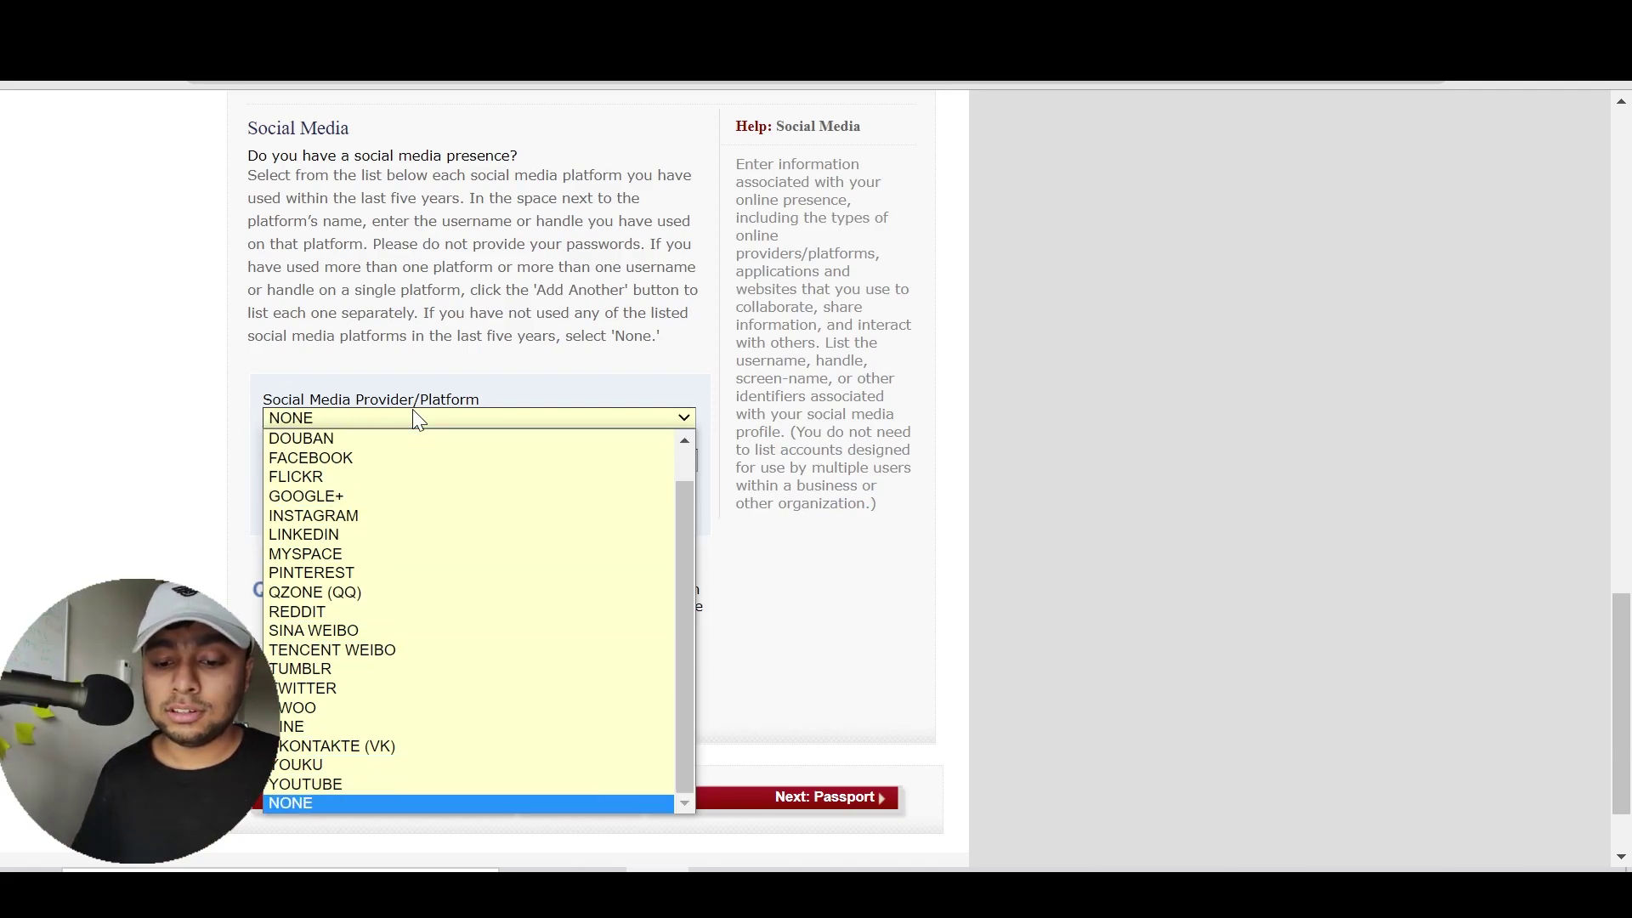
scroll(417, 418, up, 20)
scroll(417, 418, down, 20)
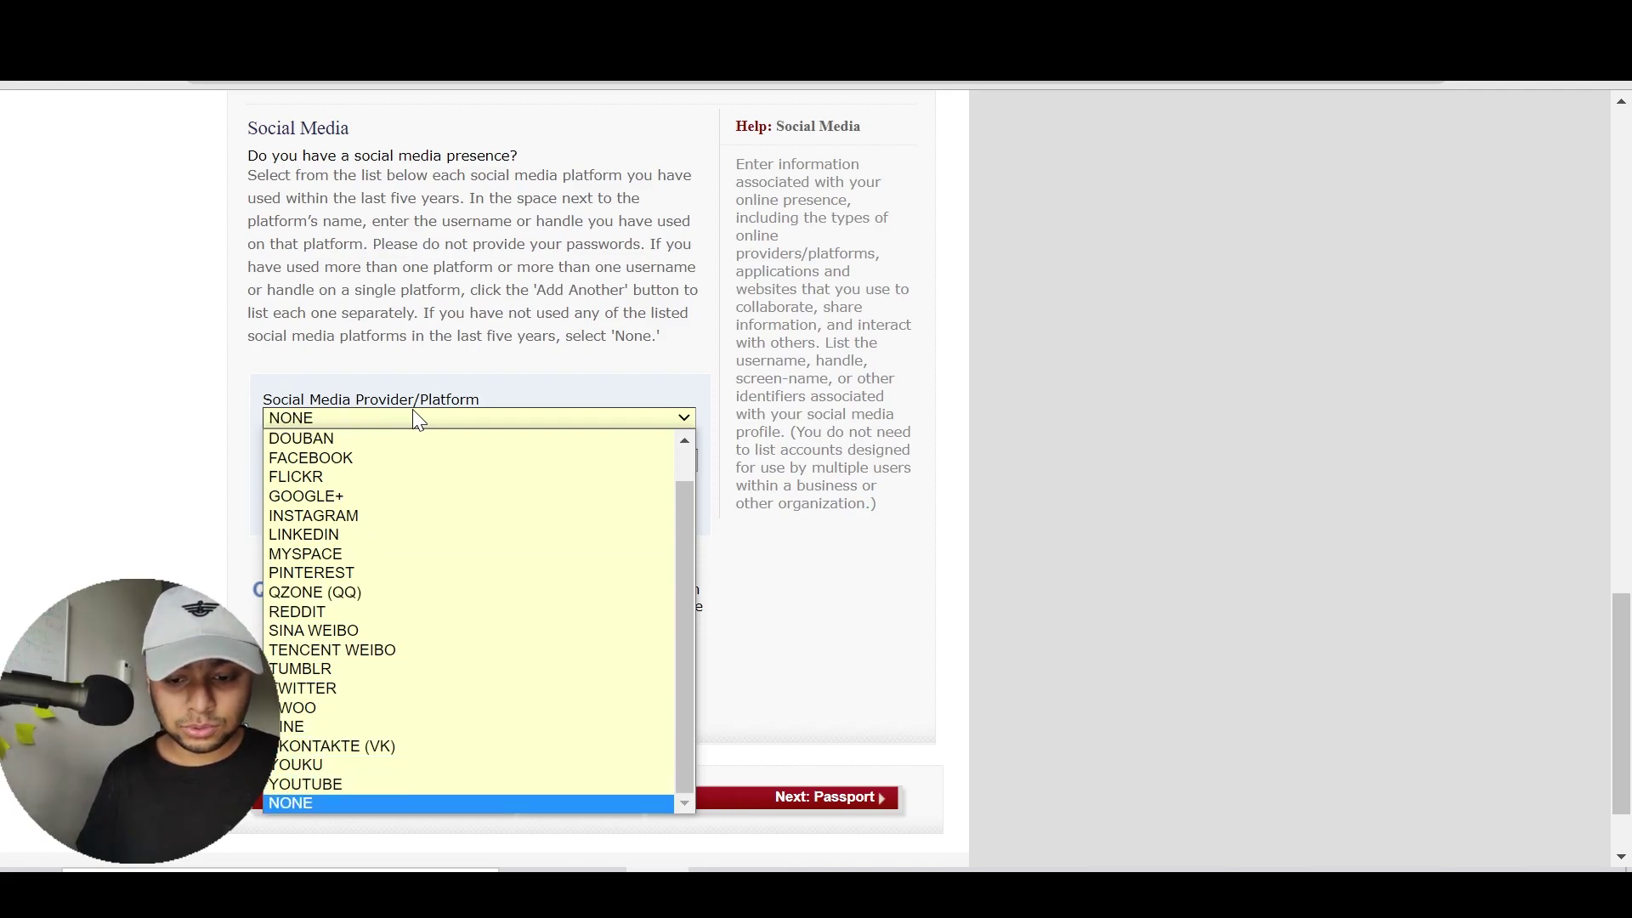
scroll(417, 418, up, 11)
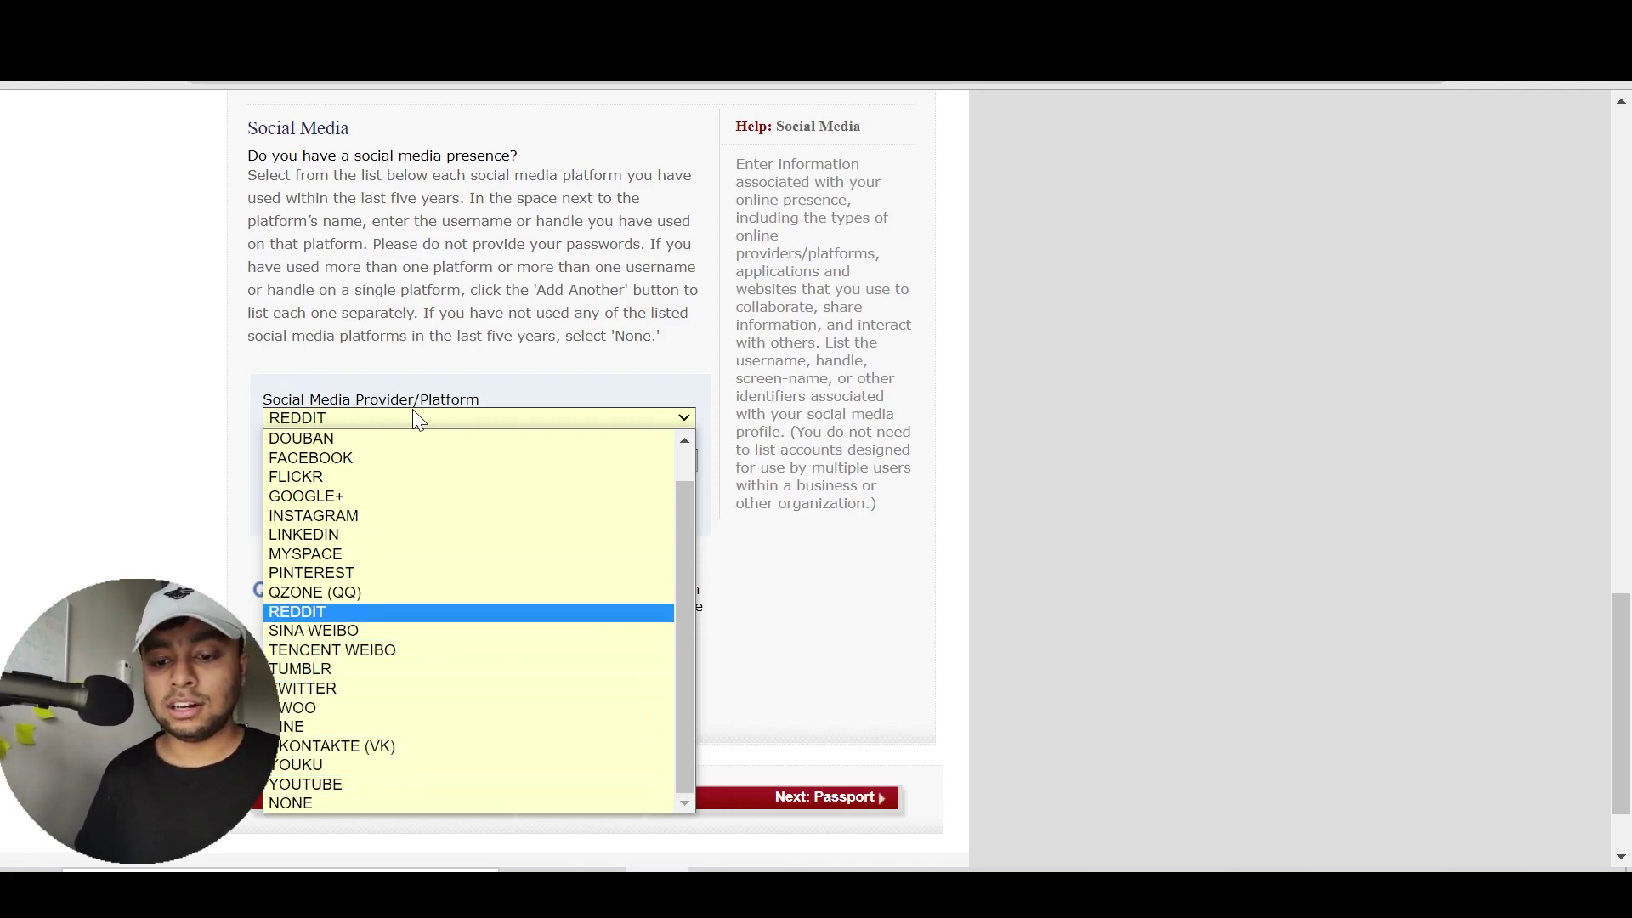
scroll(417, 418, up, 10)
scroll(417, 418, down, 3)
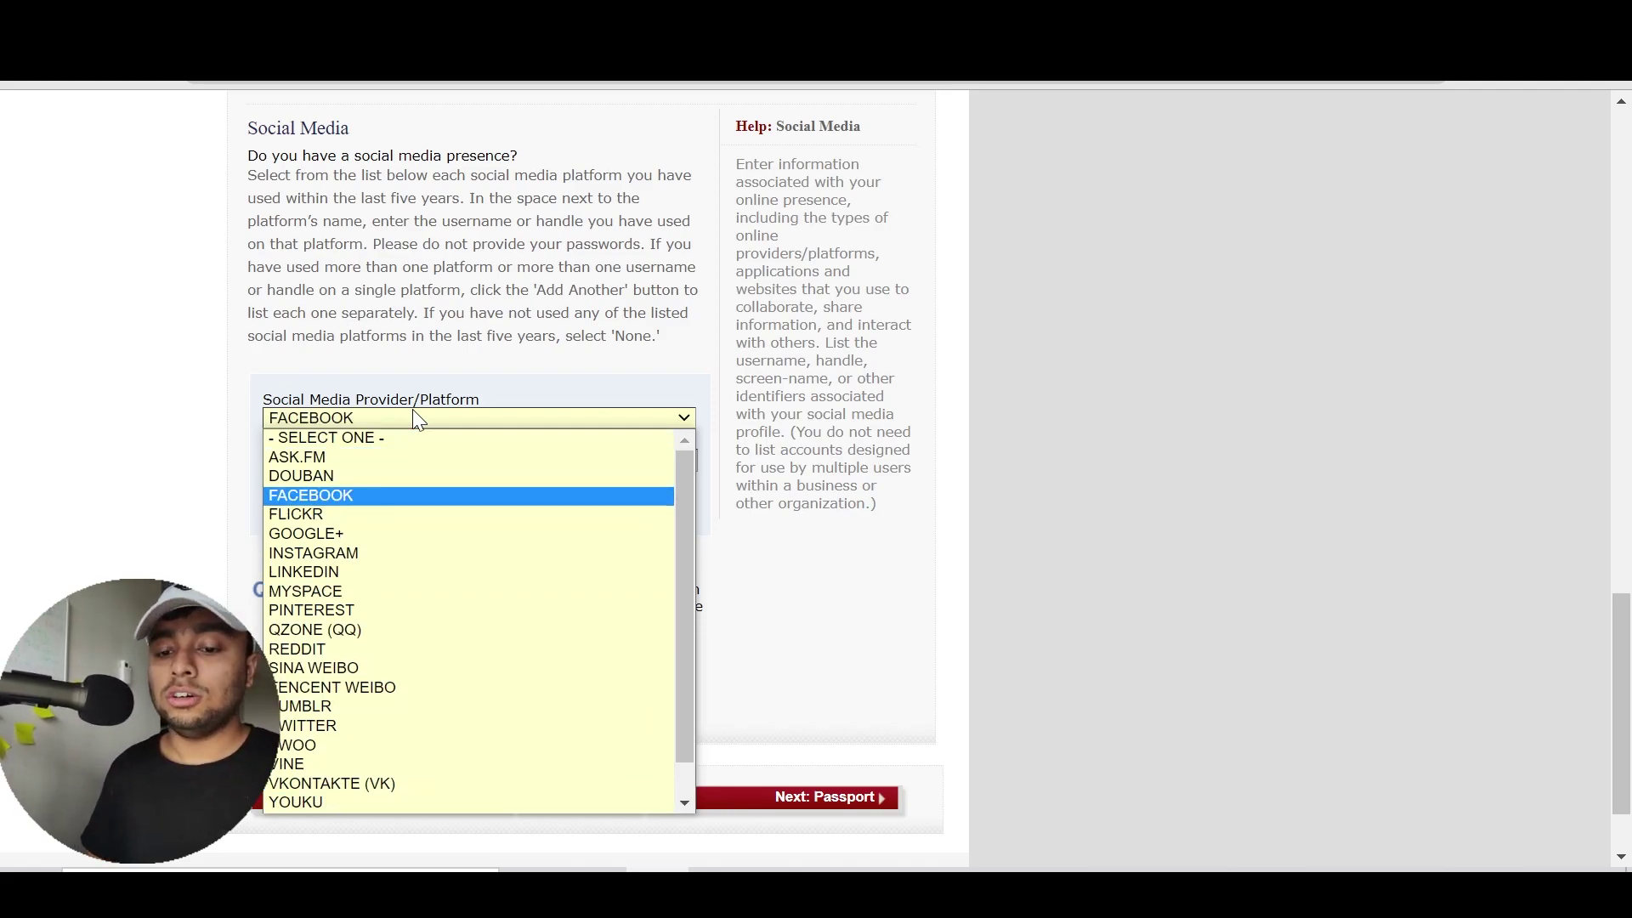
click(477, 495)
scroll(412, 510, up, 5)
scroll(601, 547, down, 5)
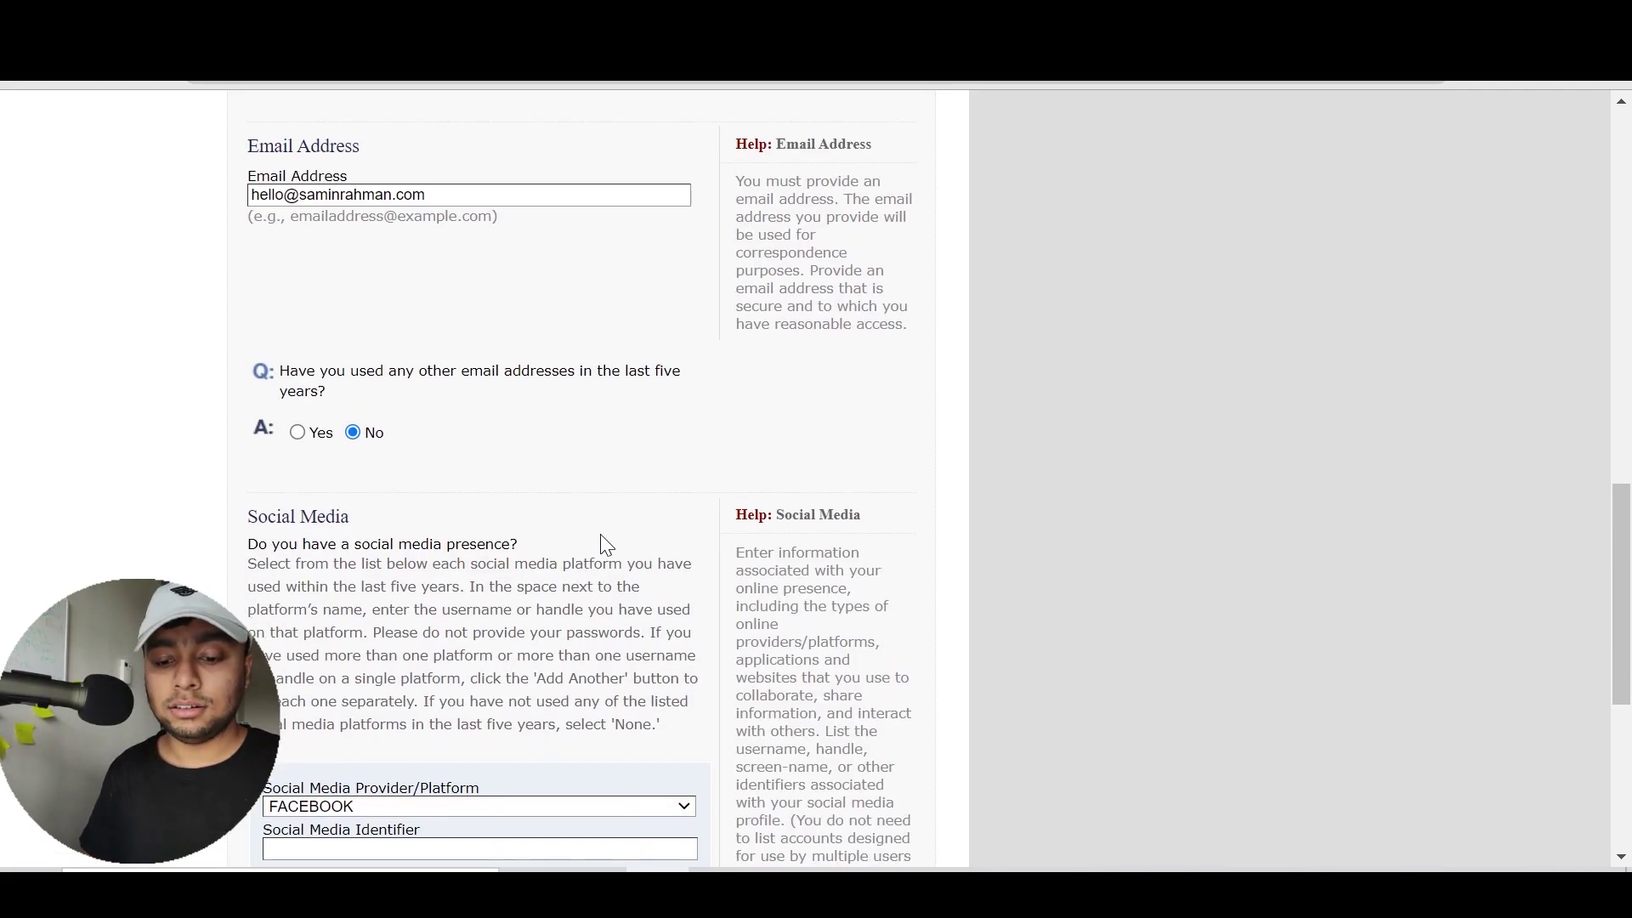
Enter the applicant's Facebook profile URL as the social media identifier
click(371, 446)
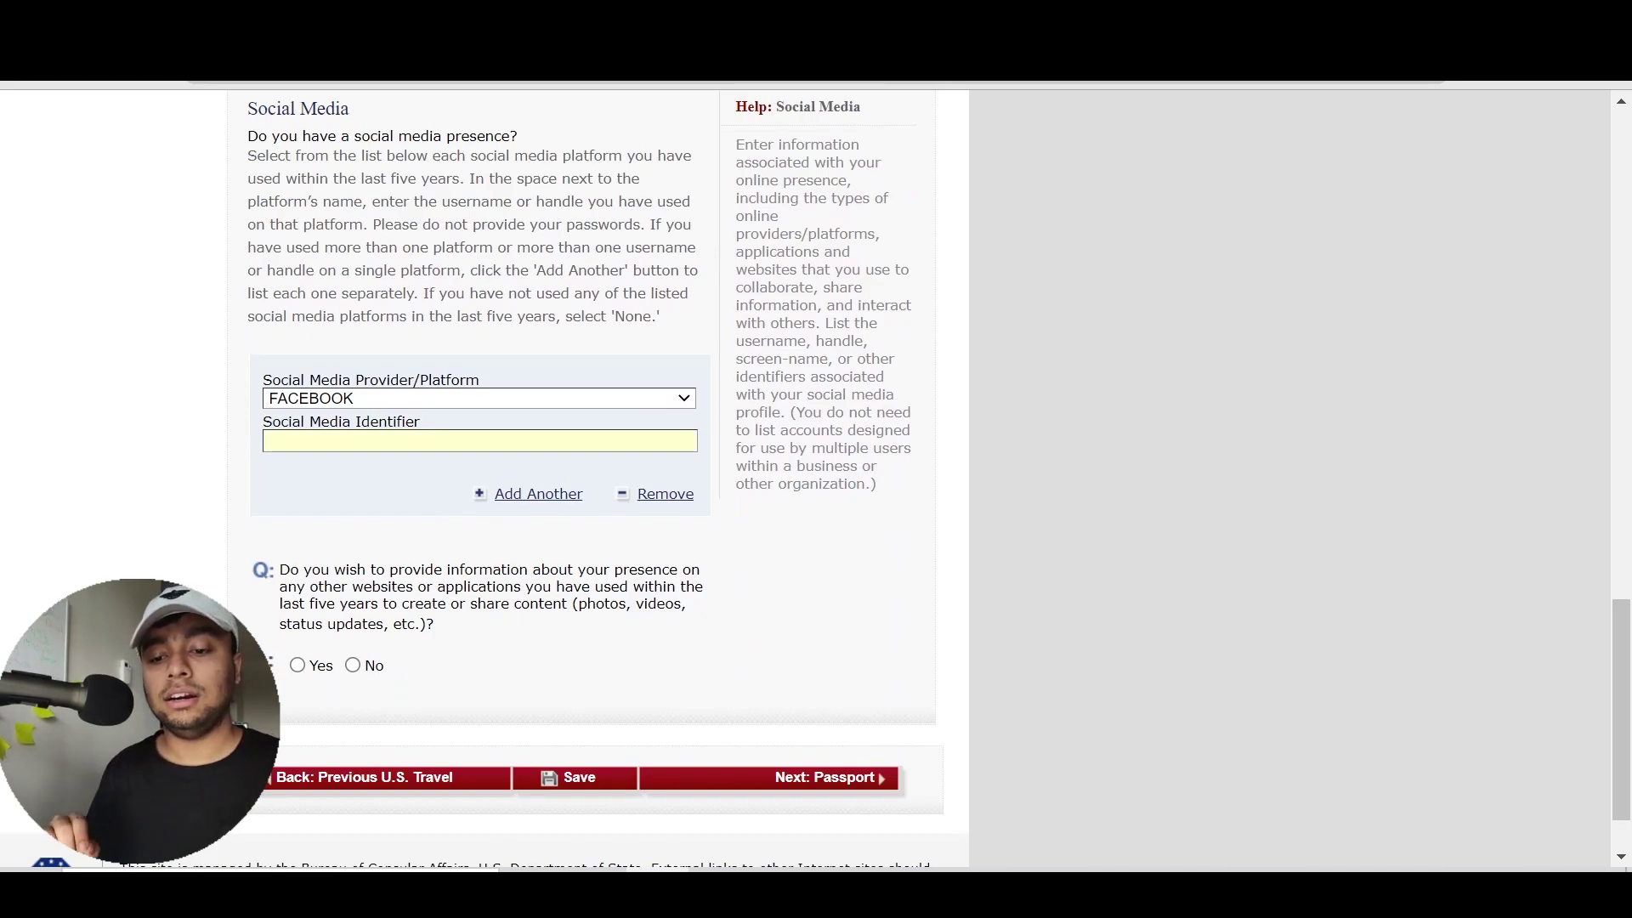
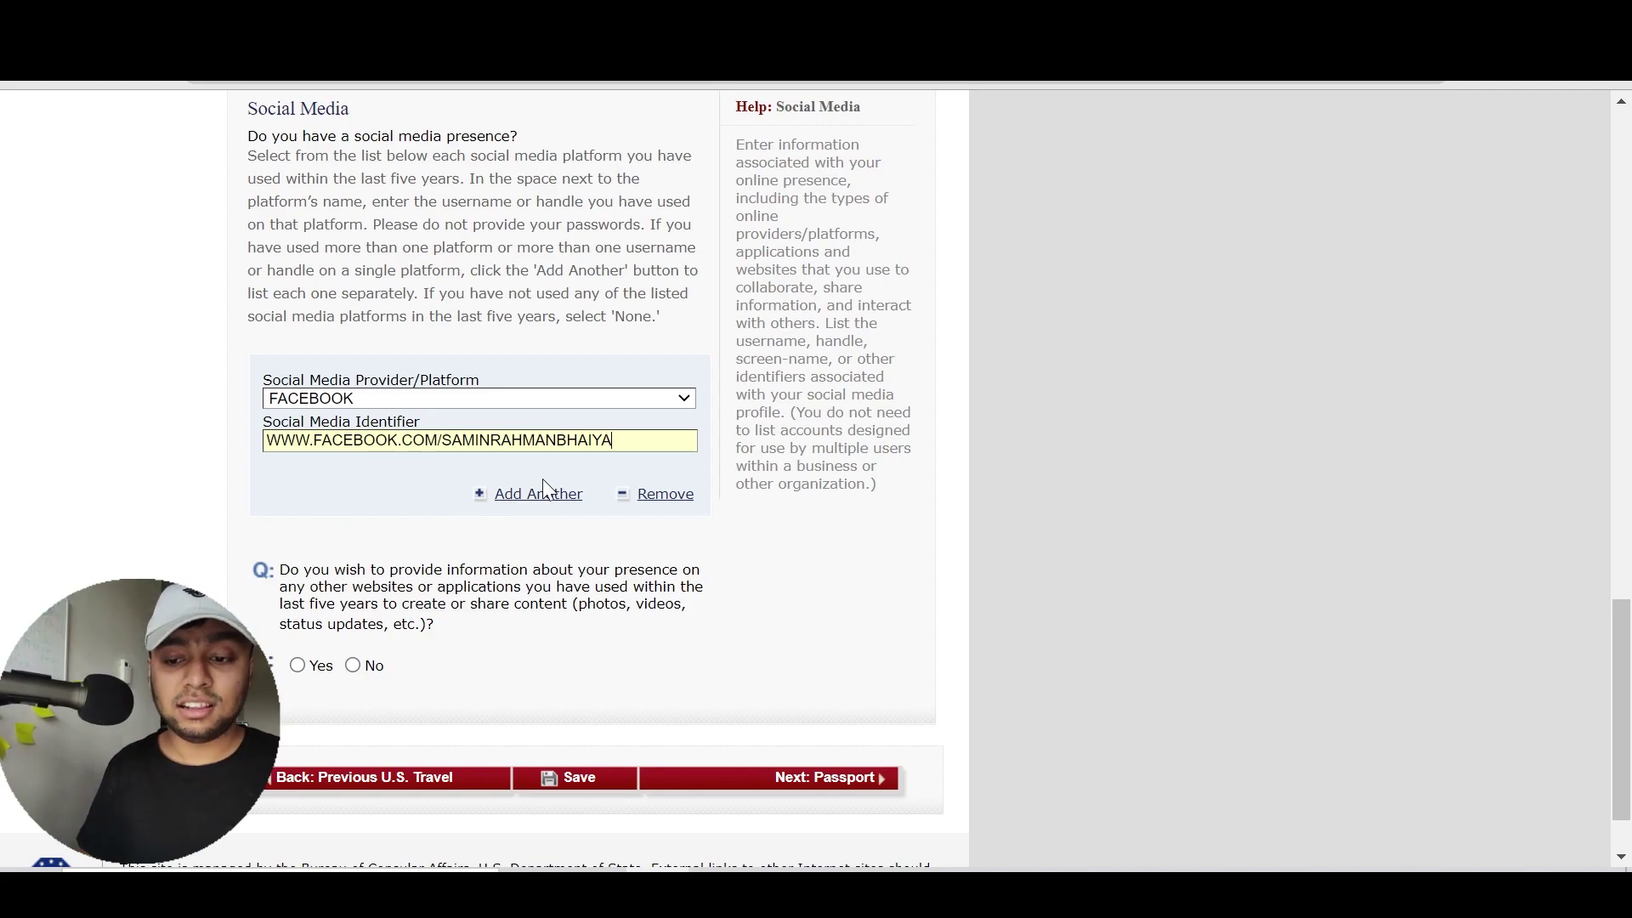
scroll(566, 499, up, 5)
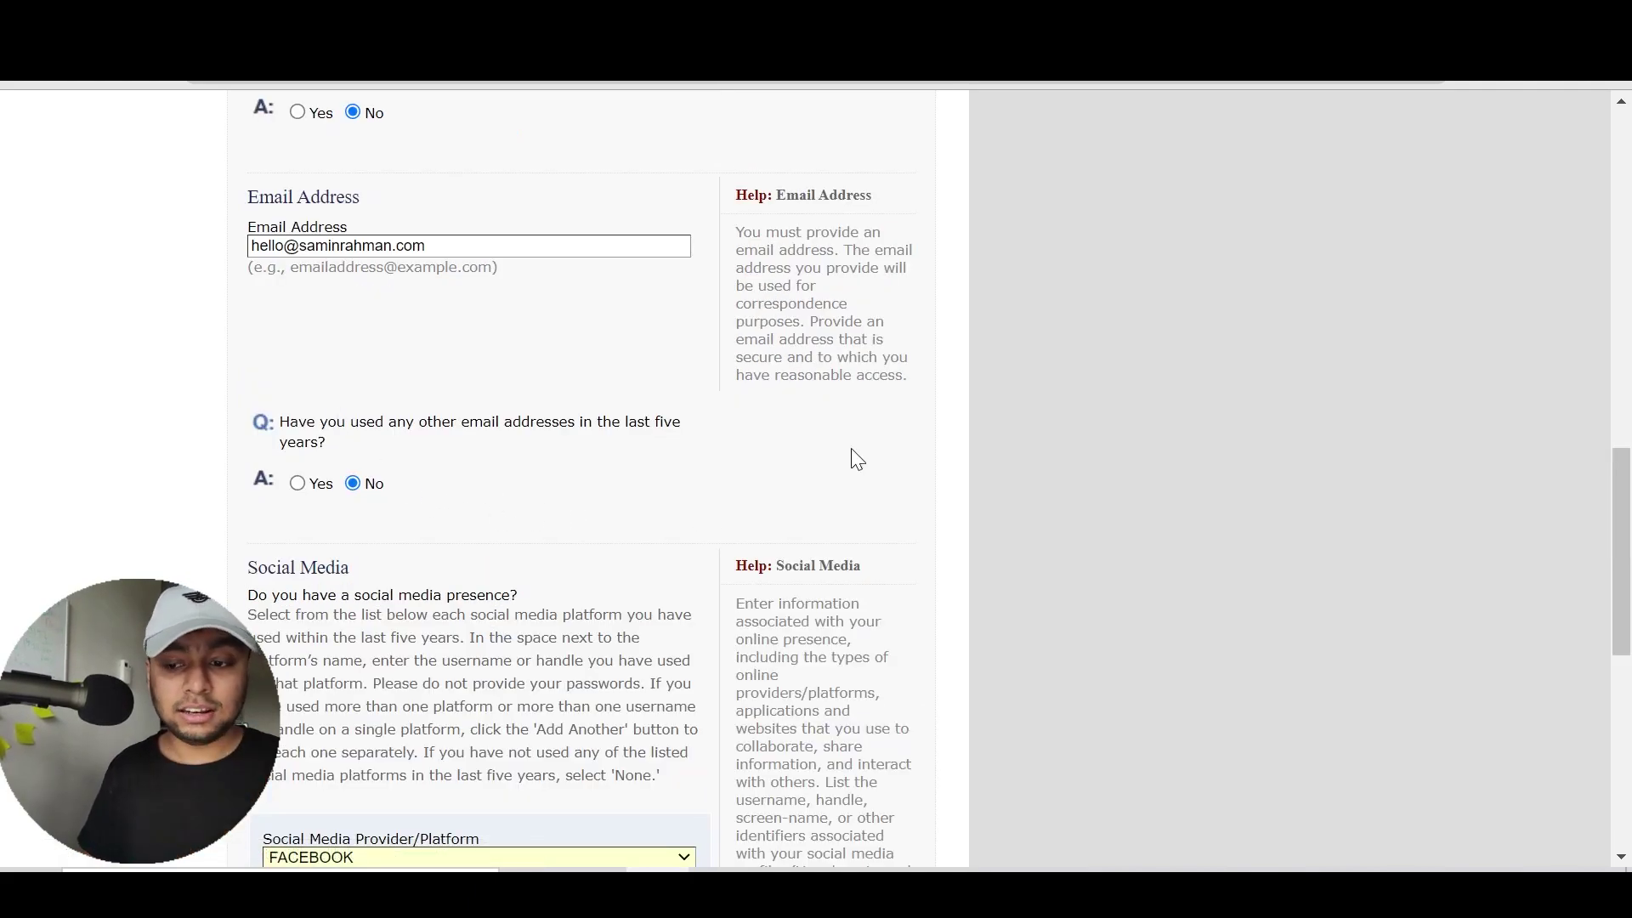
drag(1625, 534, 1625, 697)
Choose YOUTUBE as the platform for the second social media entry
click(578, 417)
key(f)
key(Down)
key(Down)
key(Down)
key(Down)
key(Down)
key(Down)
key(Down)
key(Down)
key(Down)
key(Down)
key(Down)
key(Down)
key(Down)
key(Down)
key(Down)
key(Down)
key(Down)
key(Down)
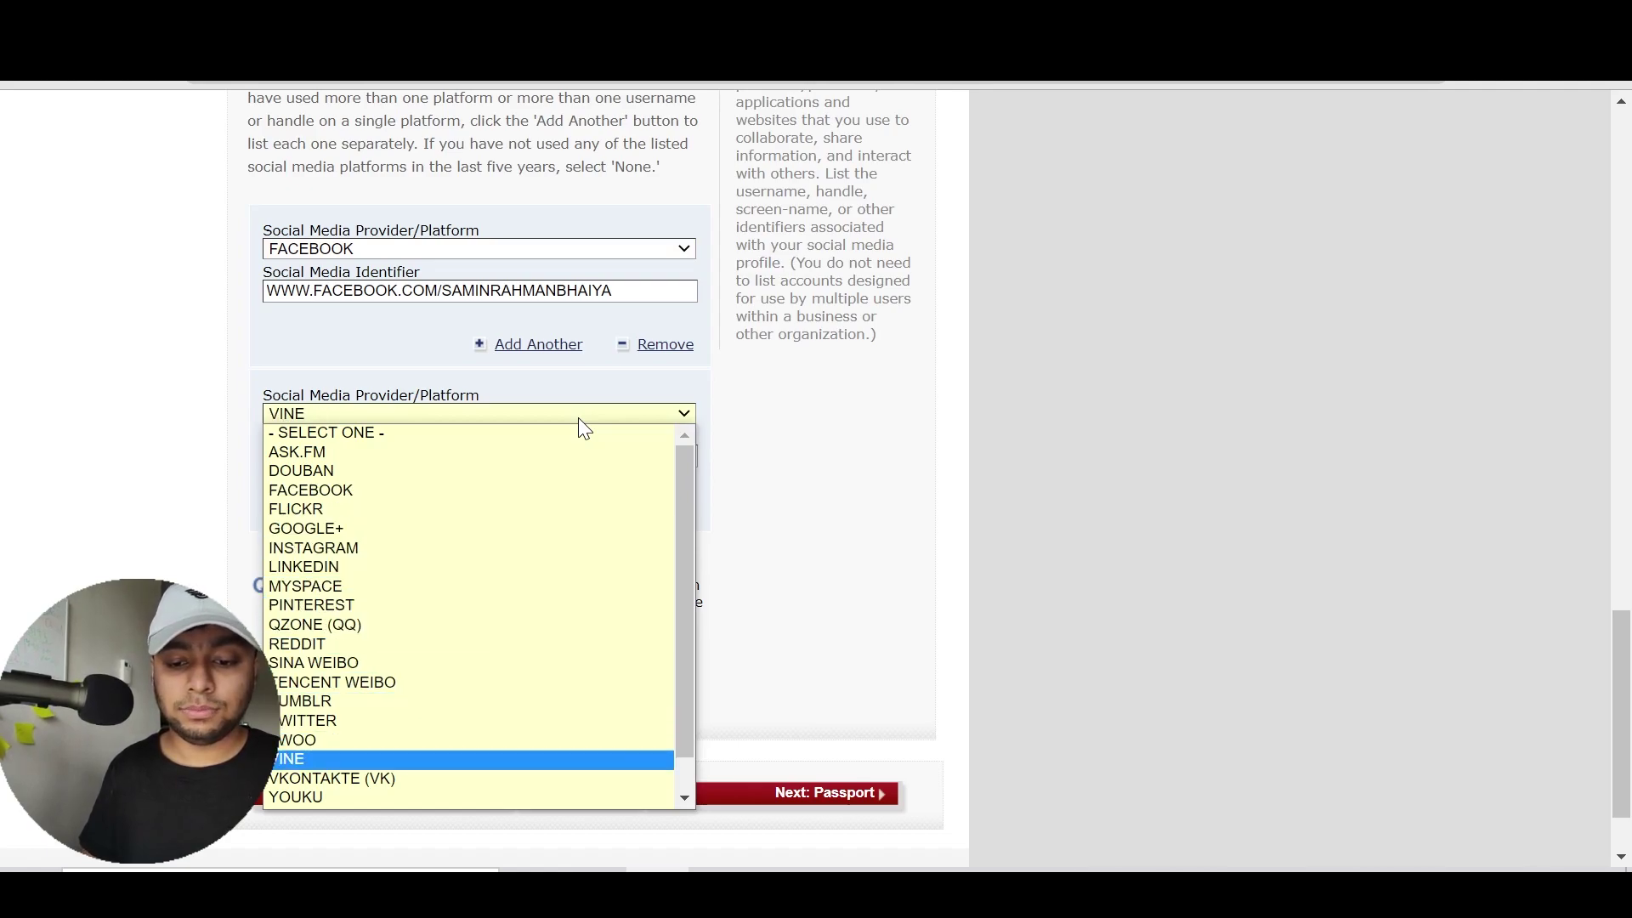
key(Up)
key(Return)
scroll(568, 426, up, 5)
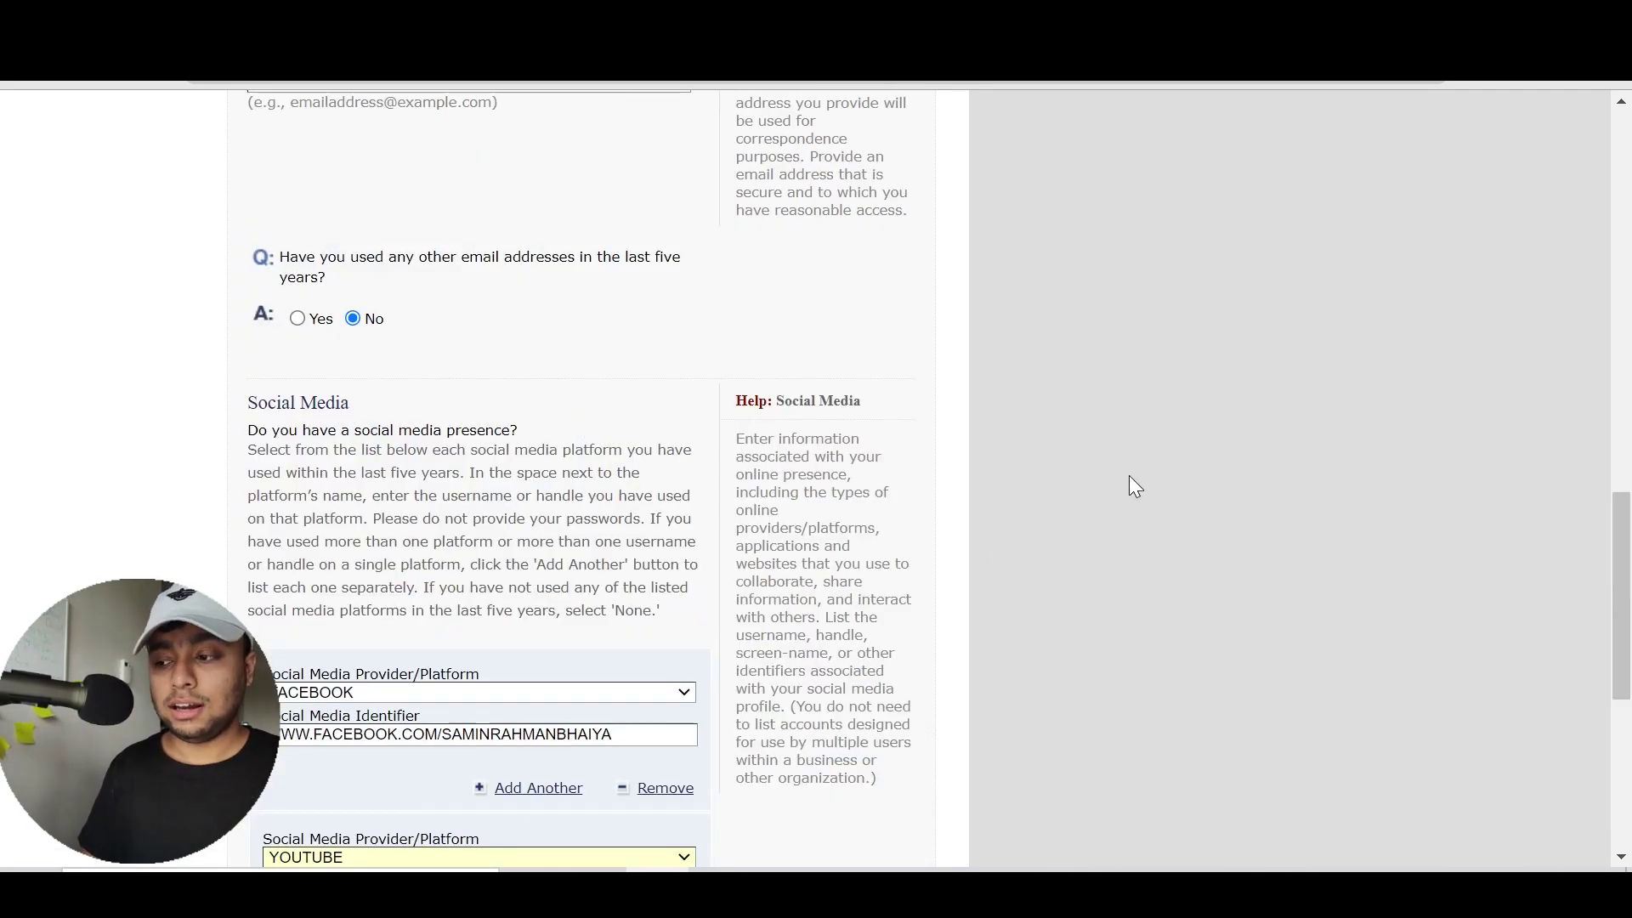
drag(1630, 626, 1629, 772)
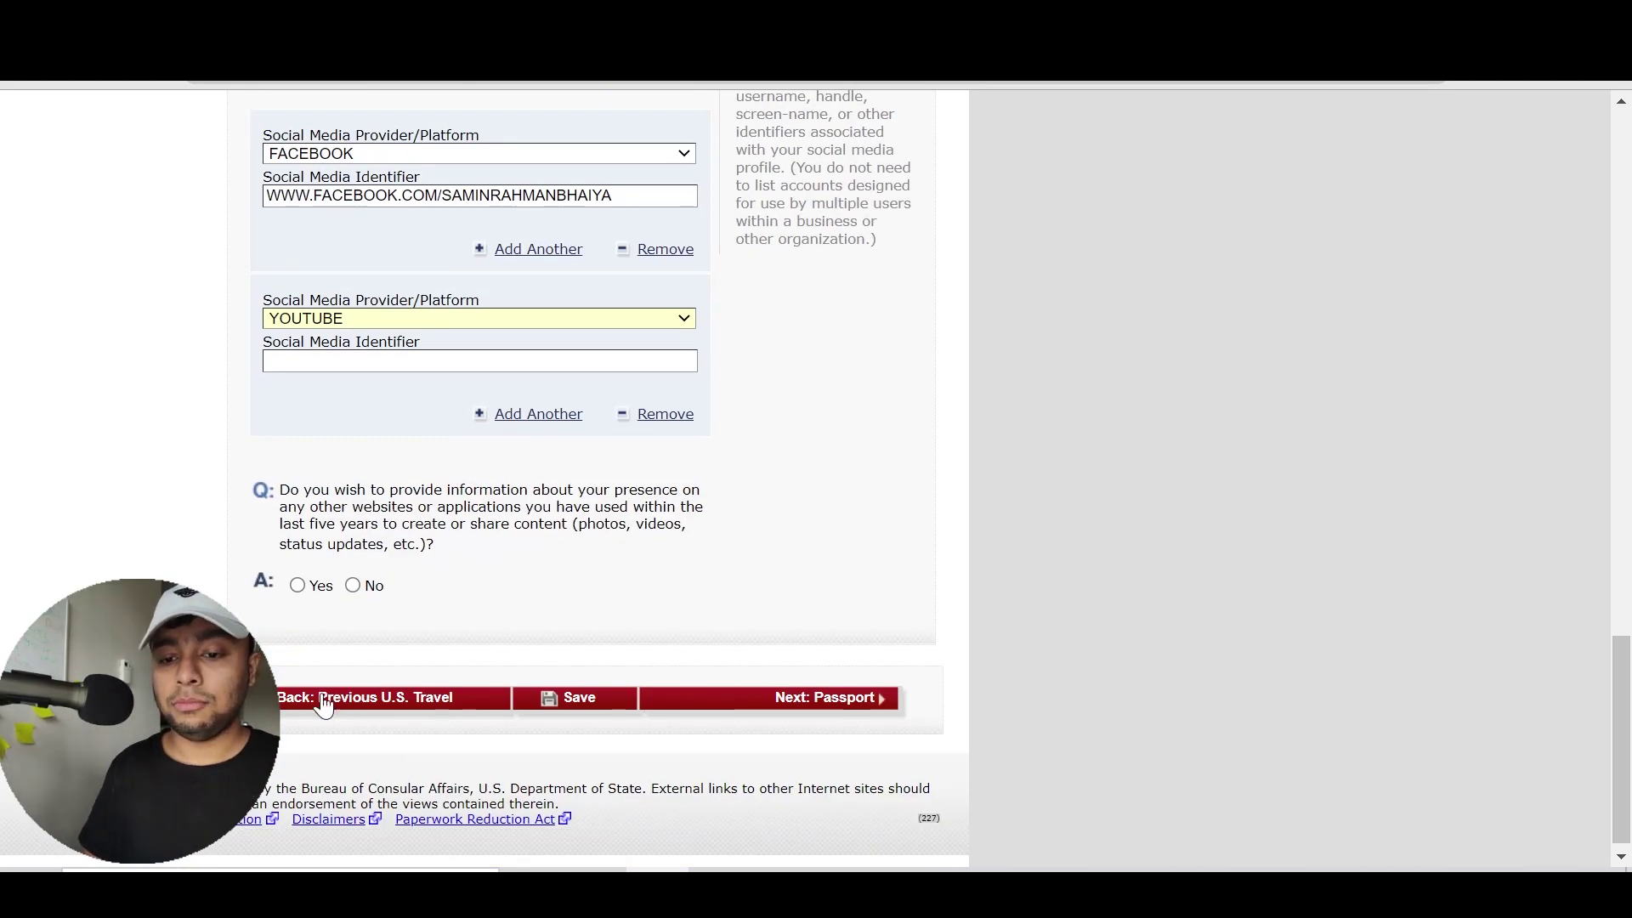
Enter the applicant's YouTube channel URL as the second entry's identifier
click(321, 363)
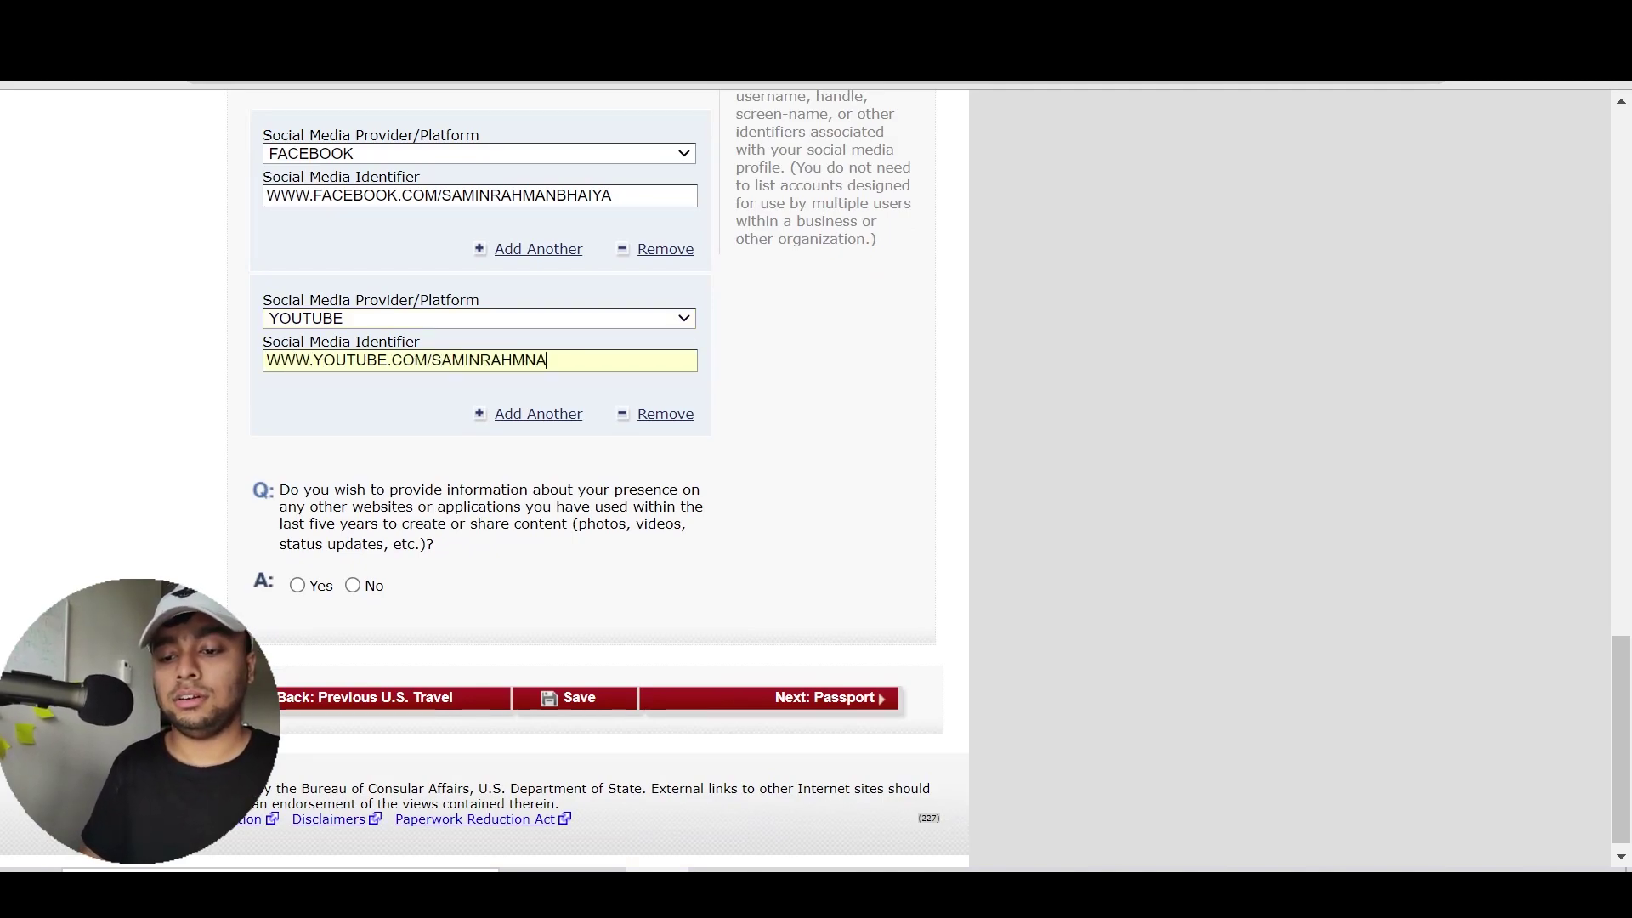
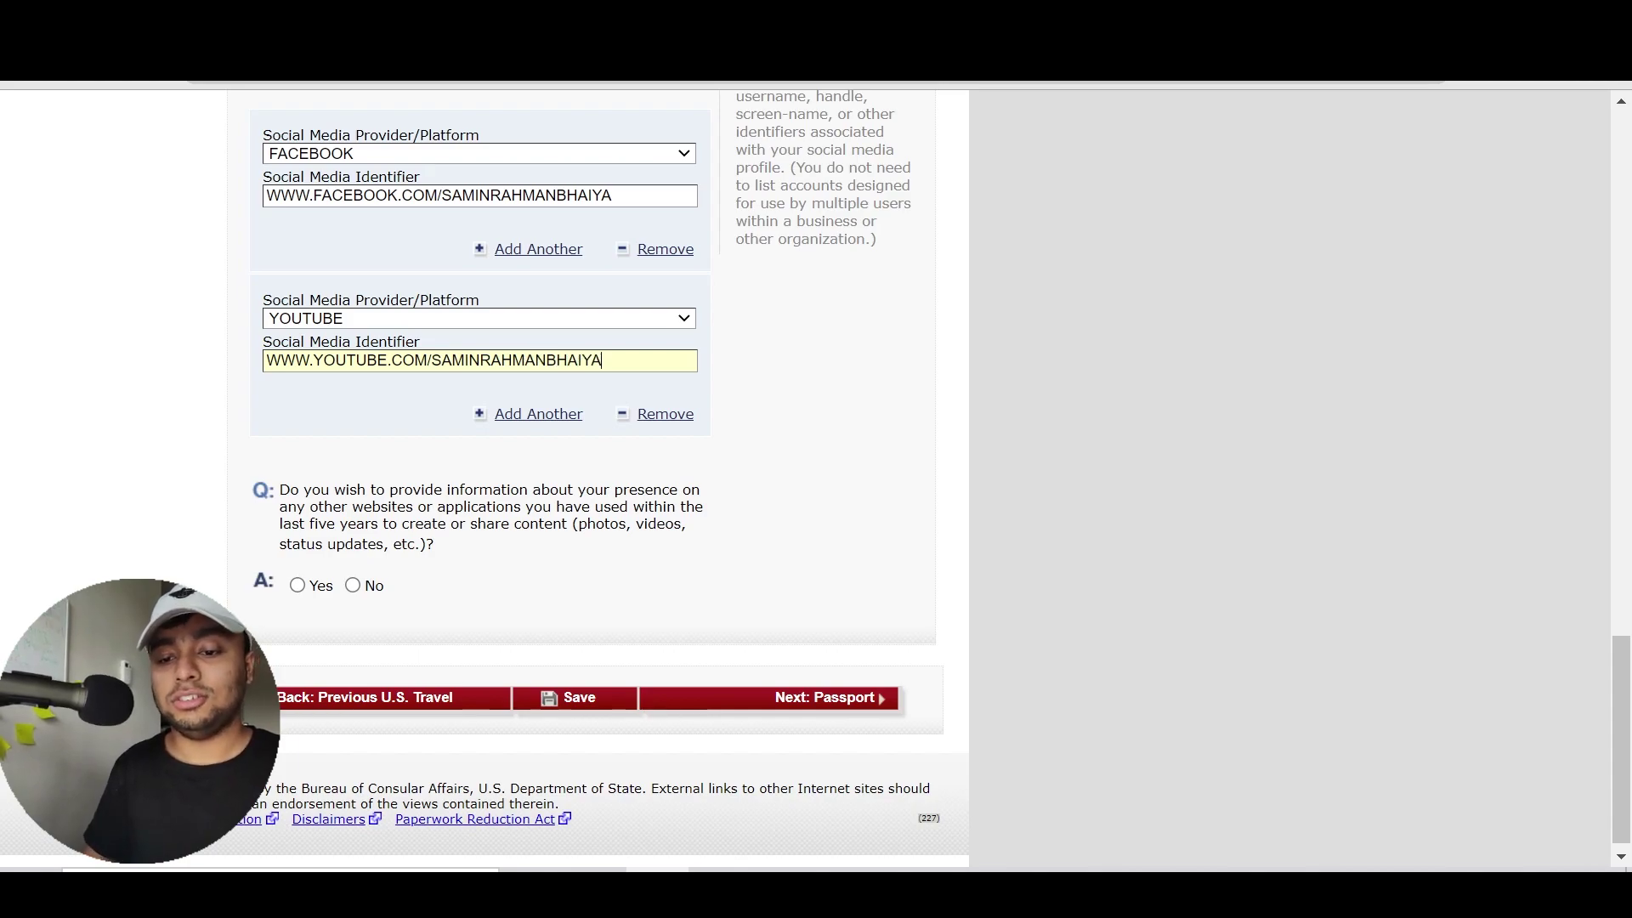
click(218, 434)
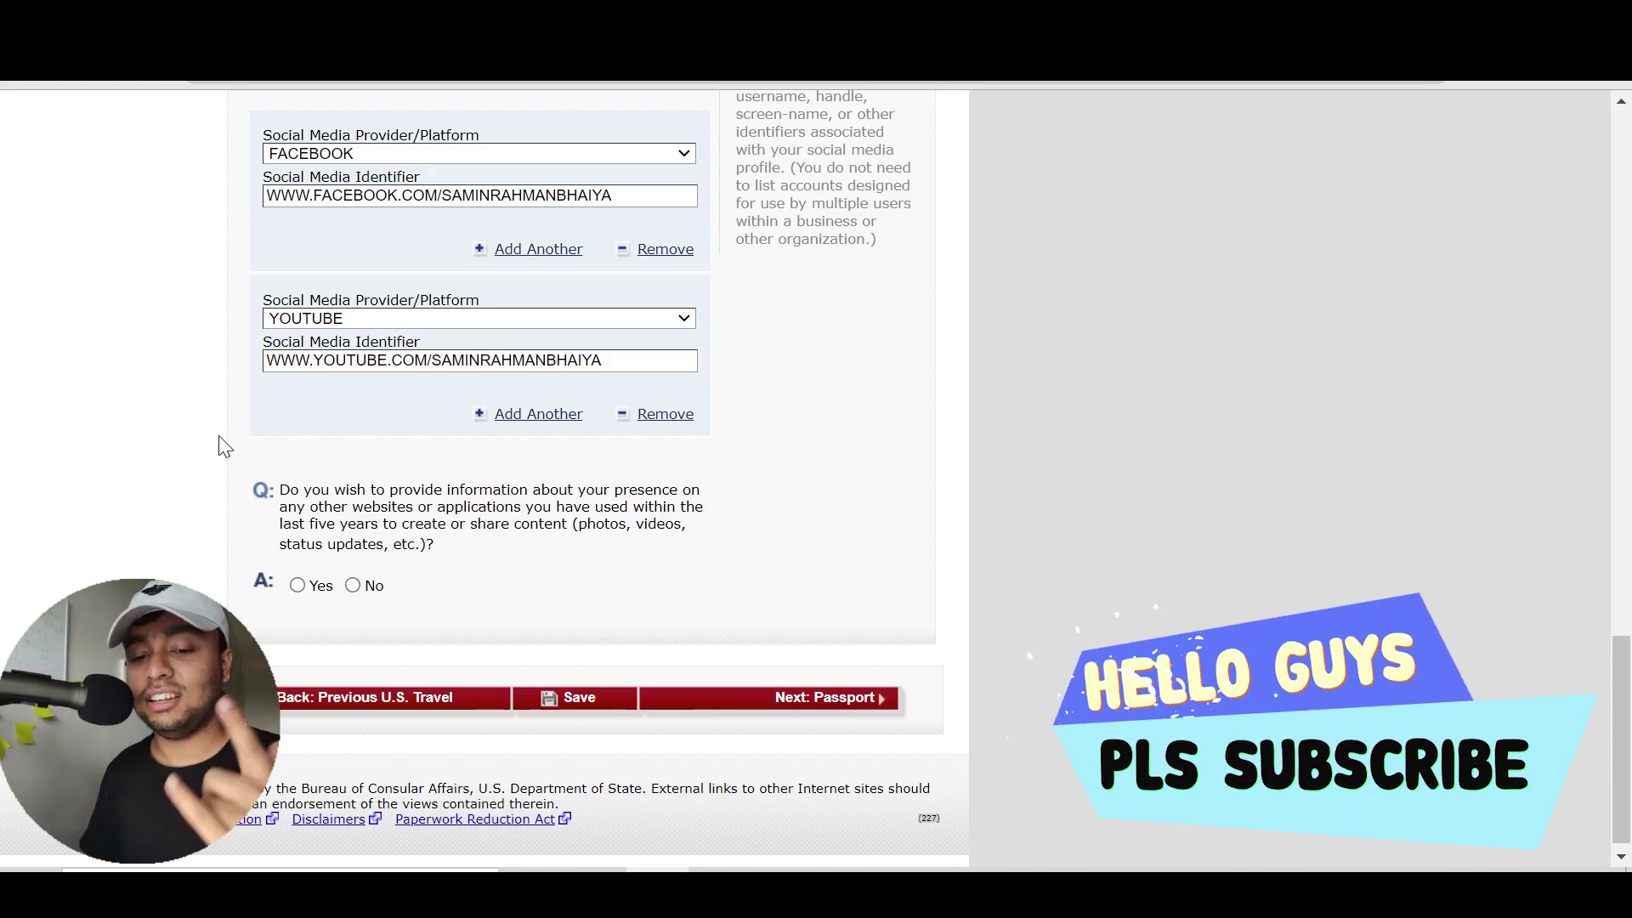
scroll(110, 504, down, 1)
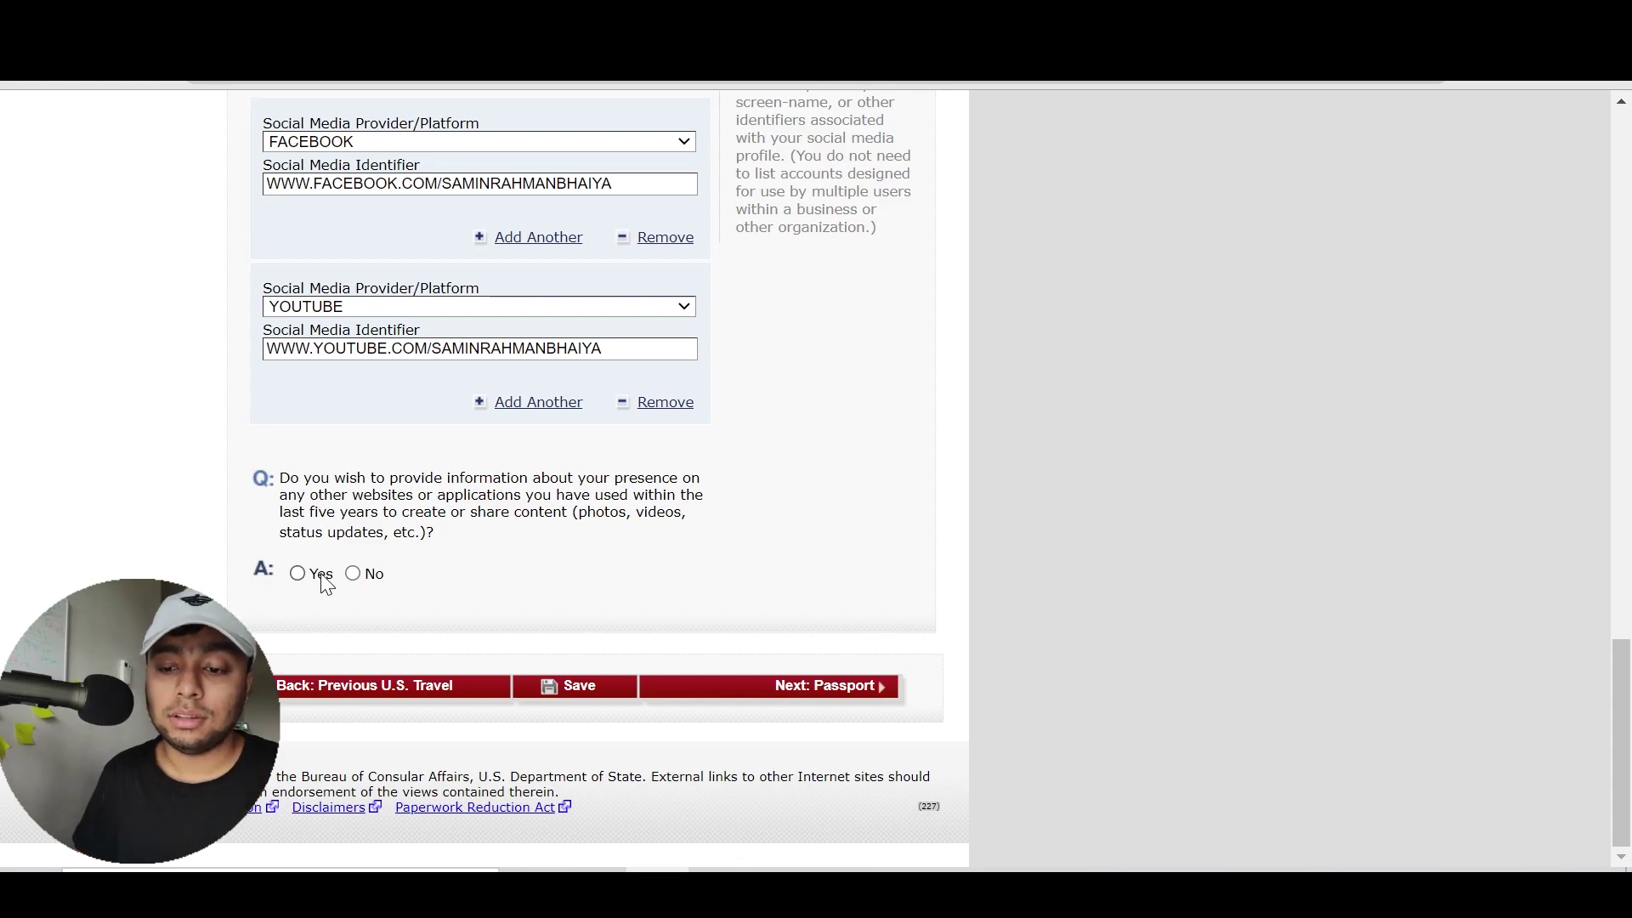
Answer Yes to other websites and start an additional platform entry, keeping the second entry as YOUTUBE
click(298, 573)
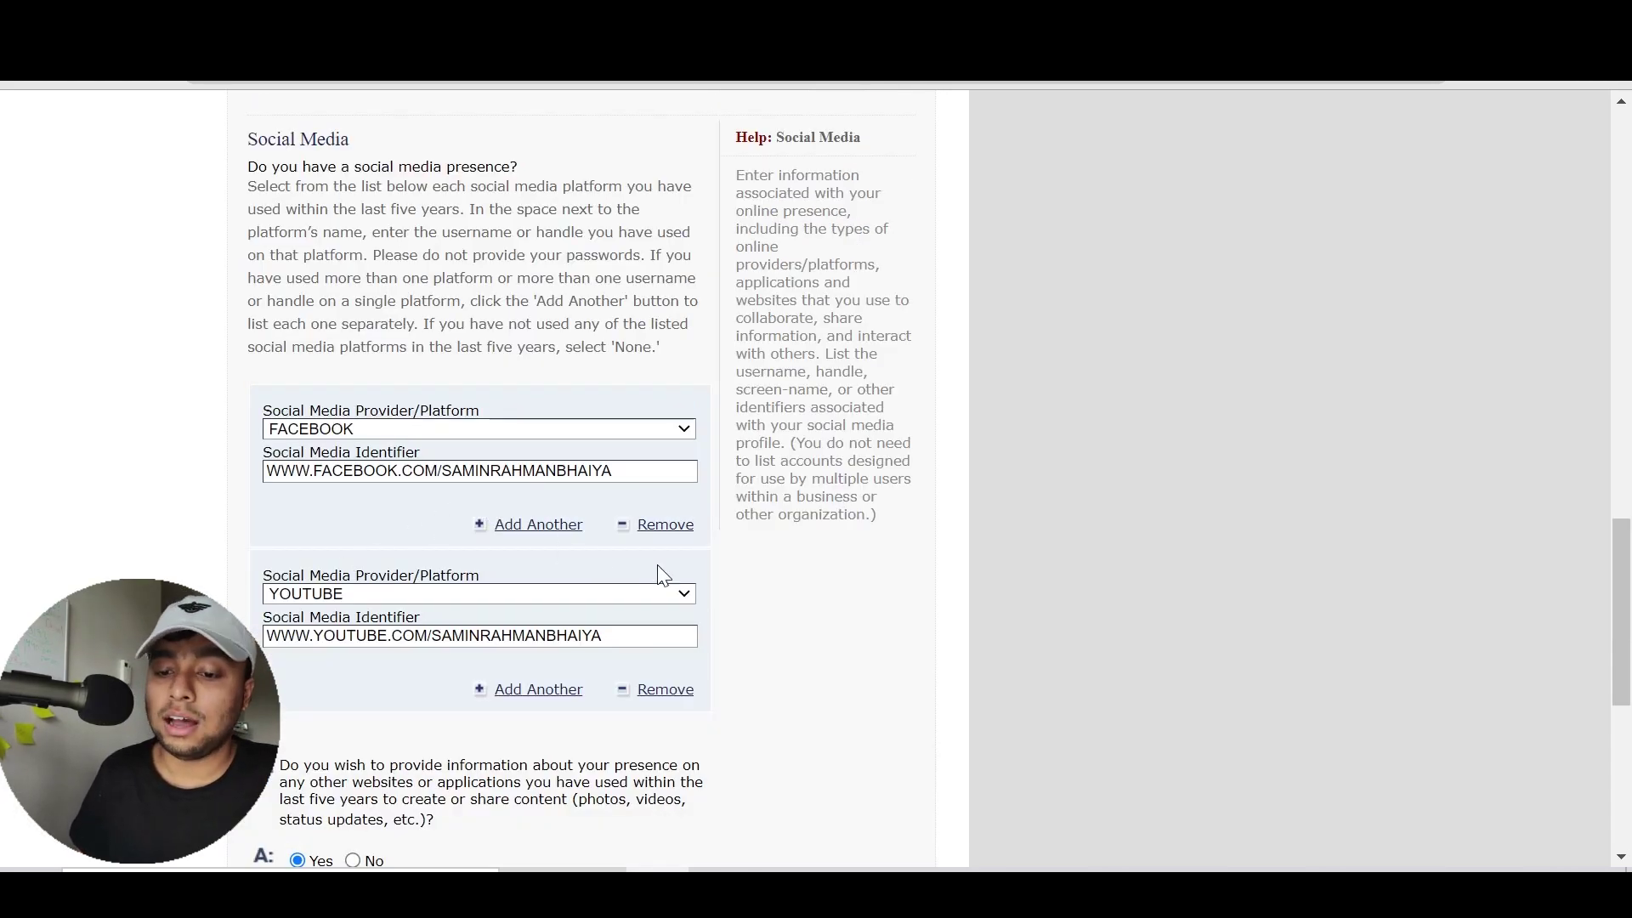
scroll(979, 580, down, 7)
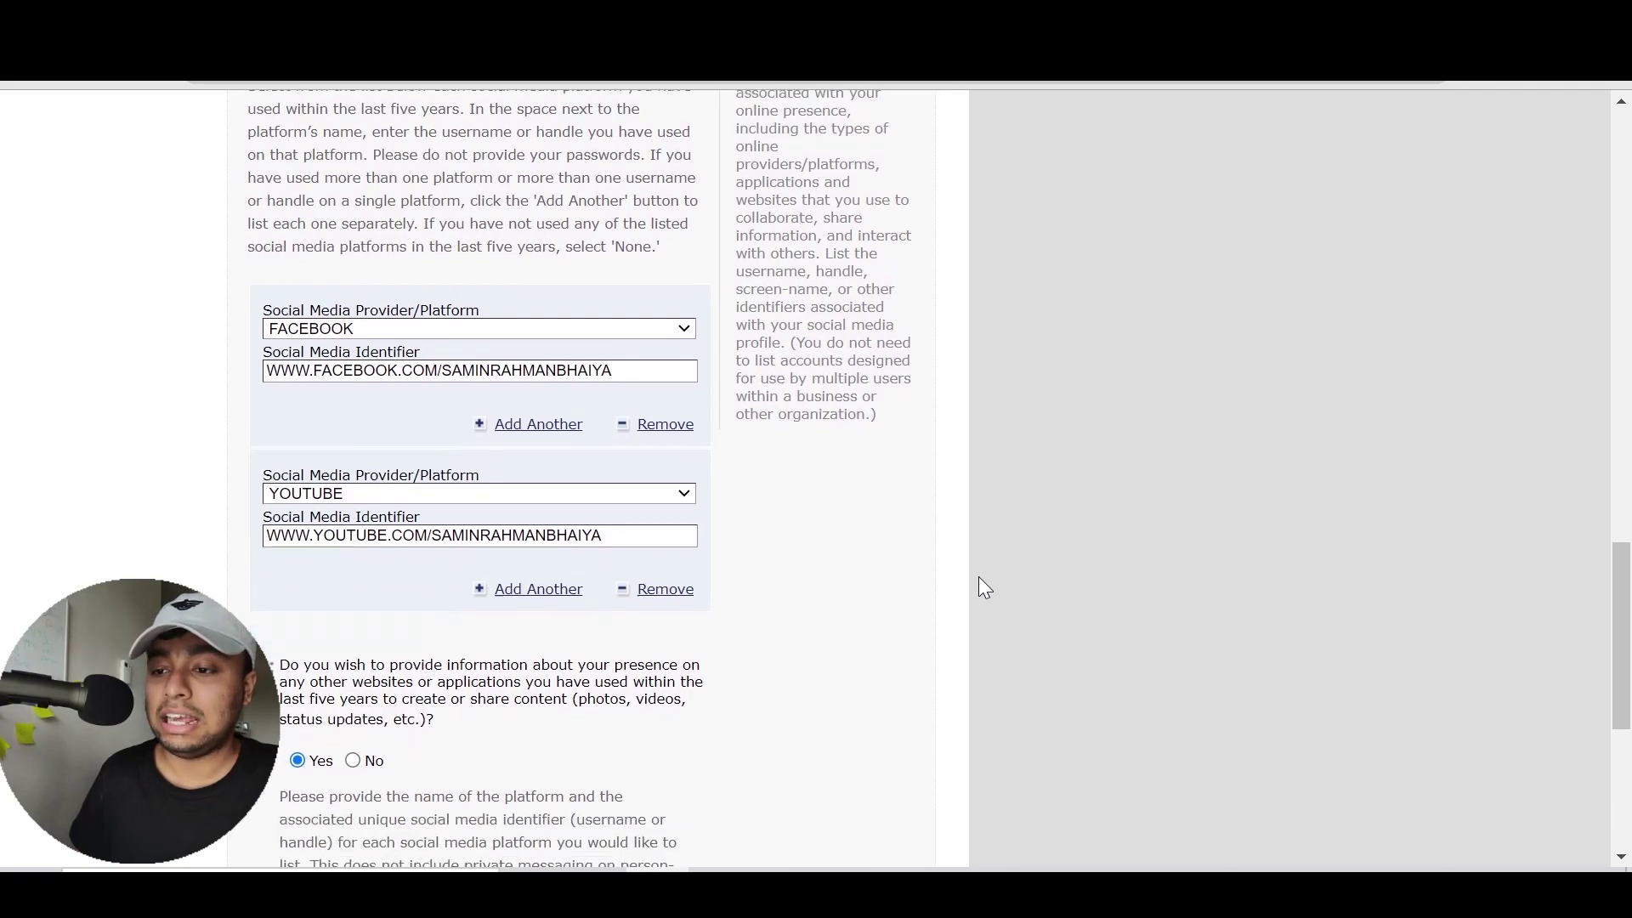
click(533, 460)
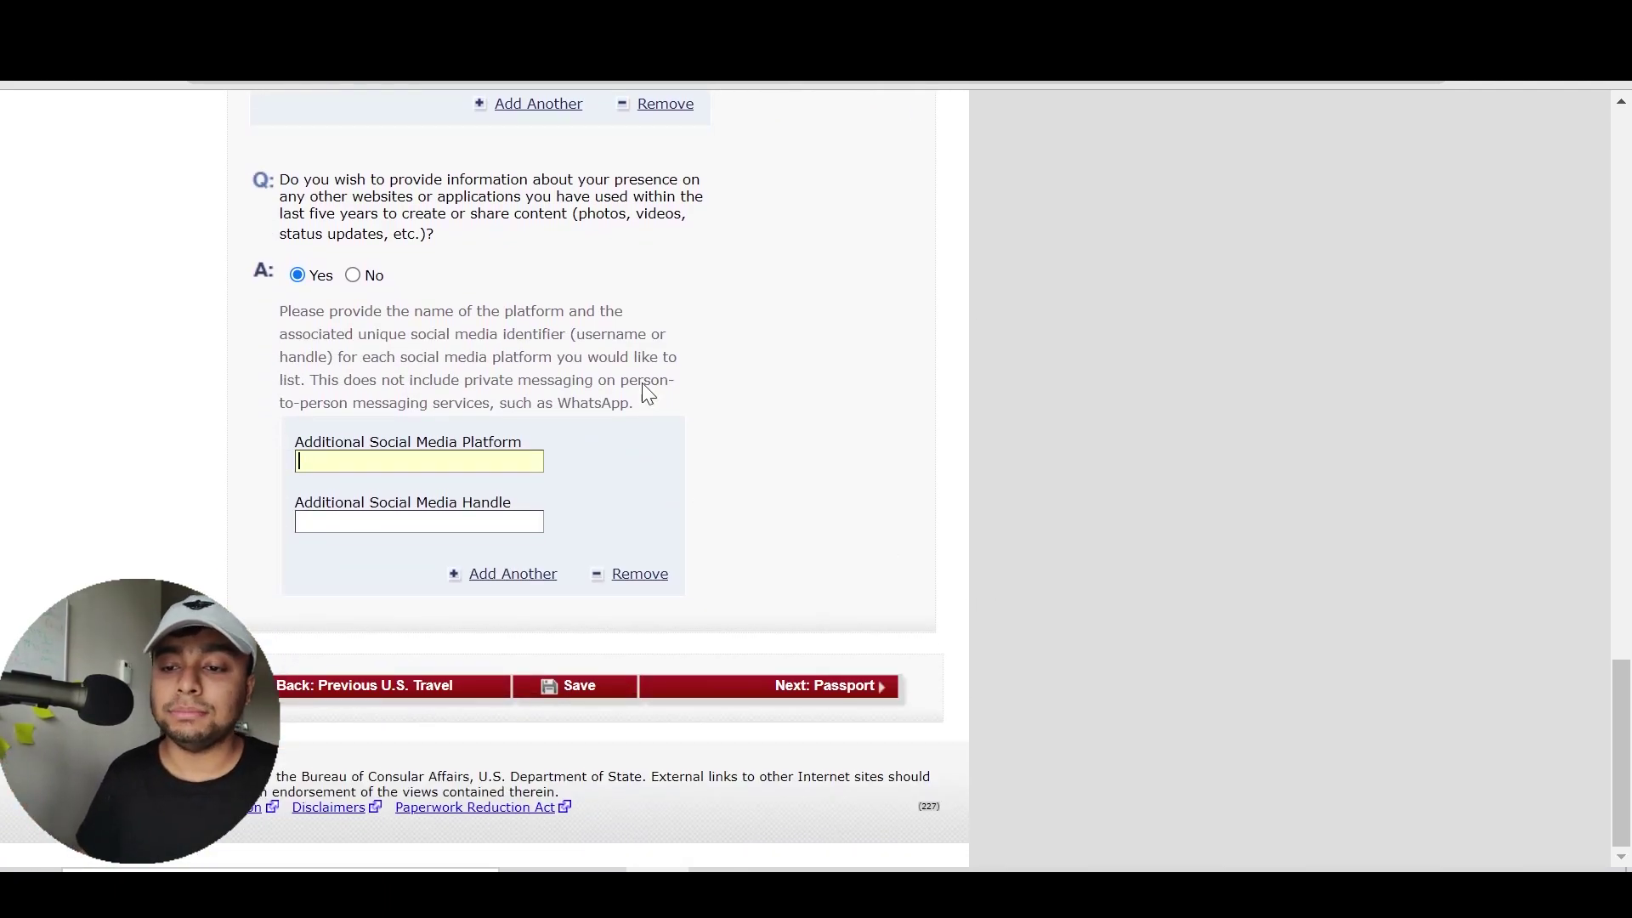
click(688, 372)
scroll(689, 372, up, 2)
click(619, 211)
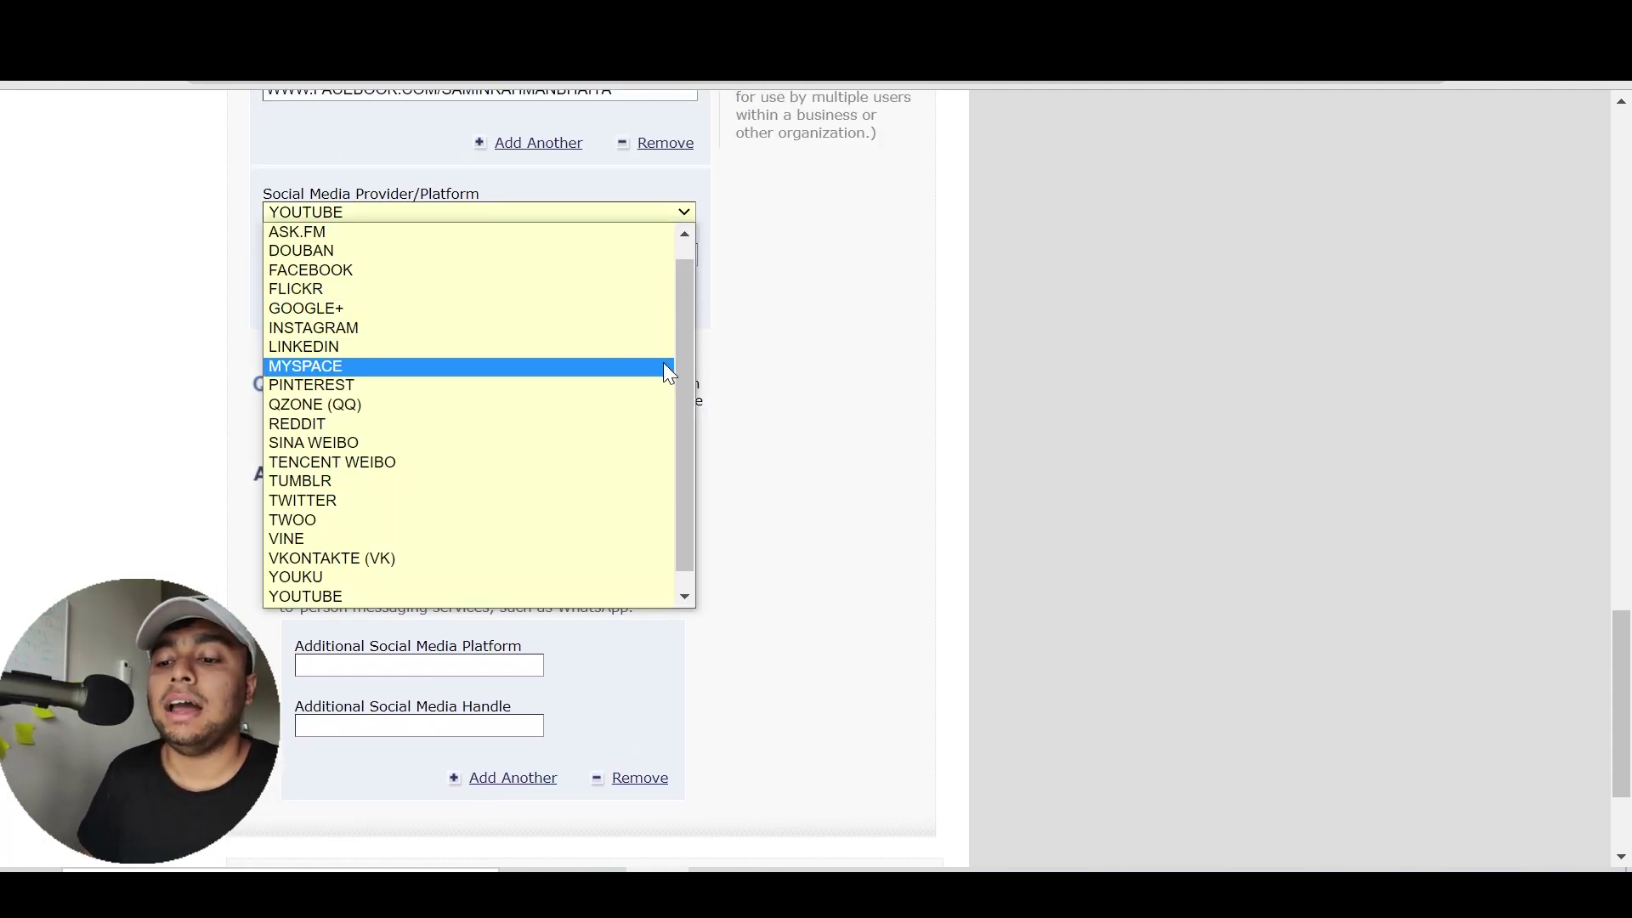
drag(685, 369, 670, 483)
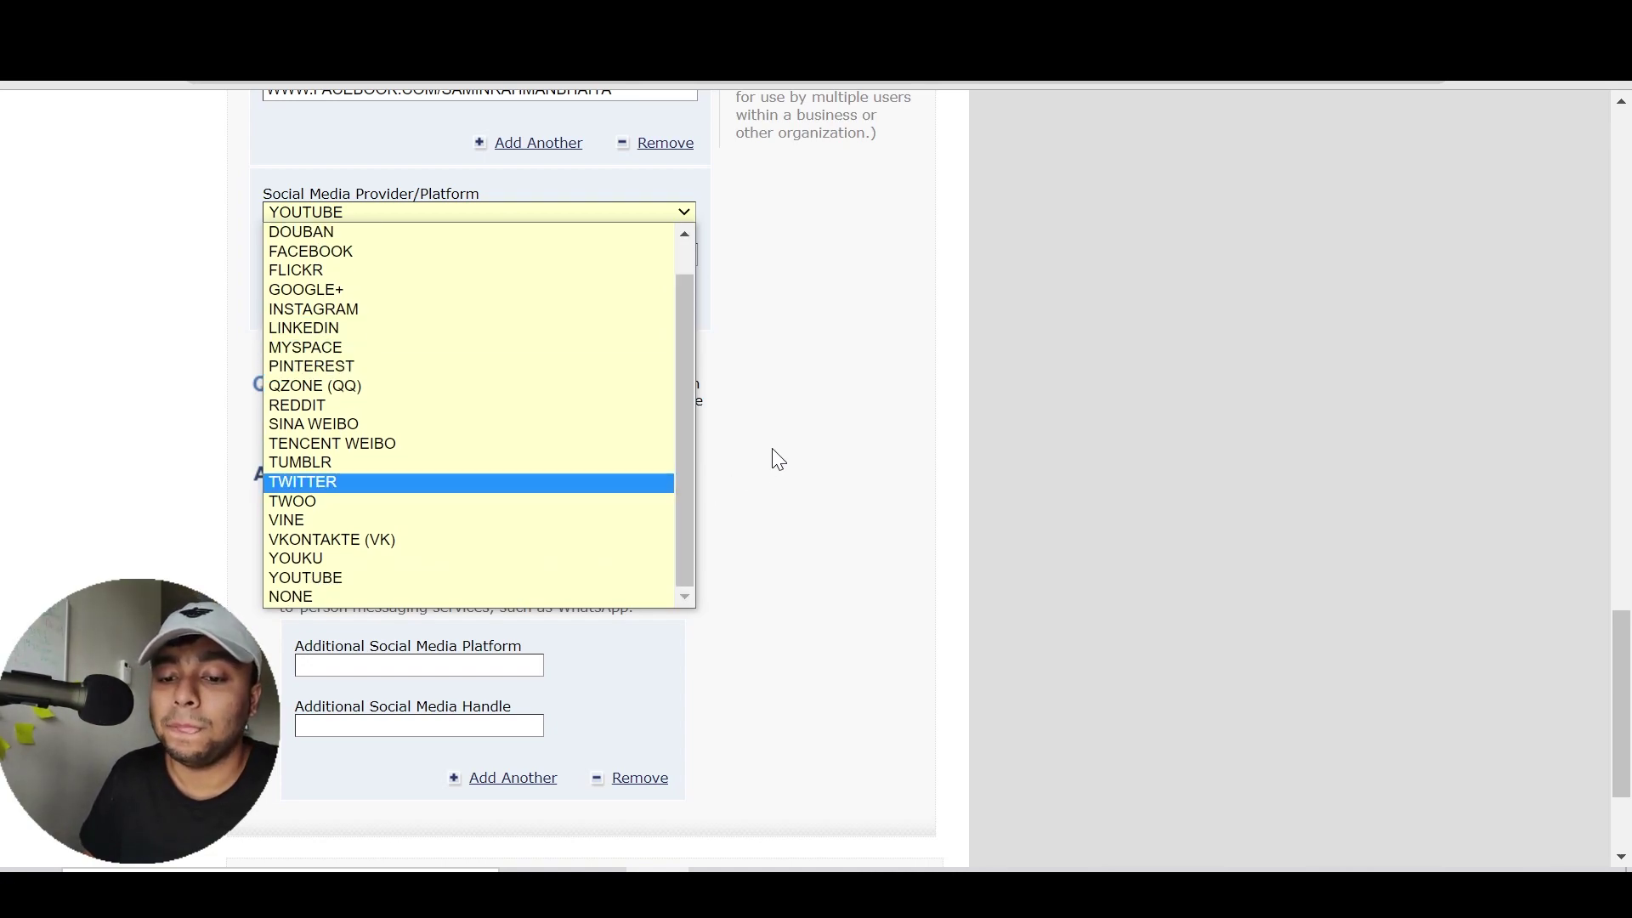
drag(685, 502, 692, 453)
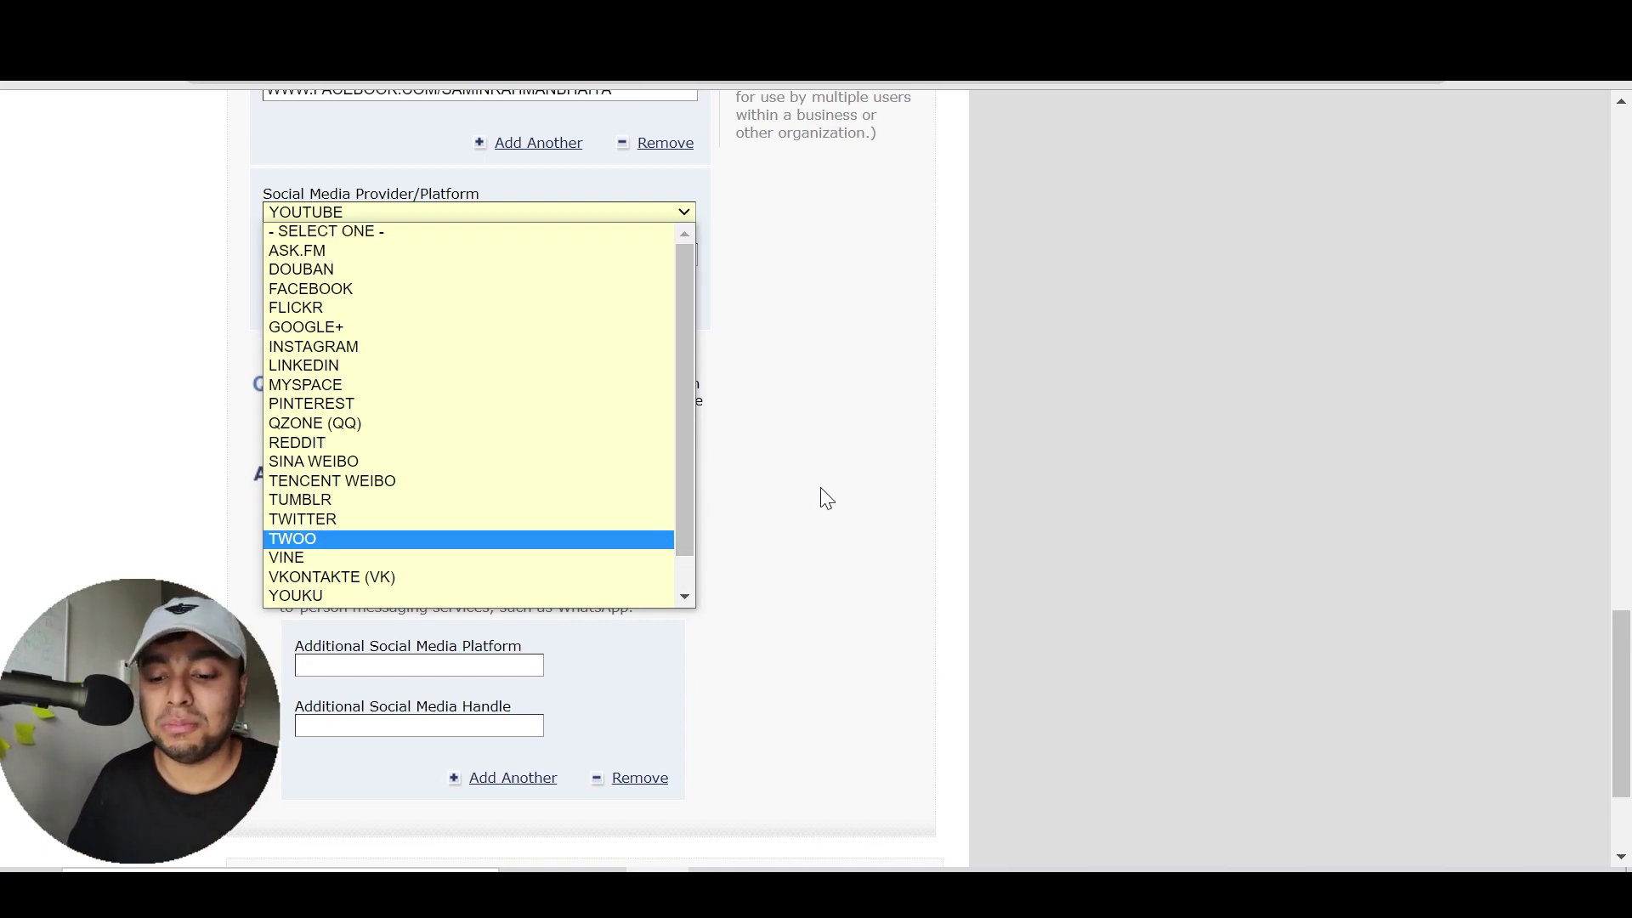
click(419, 665)
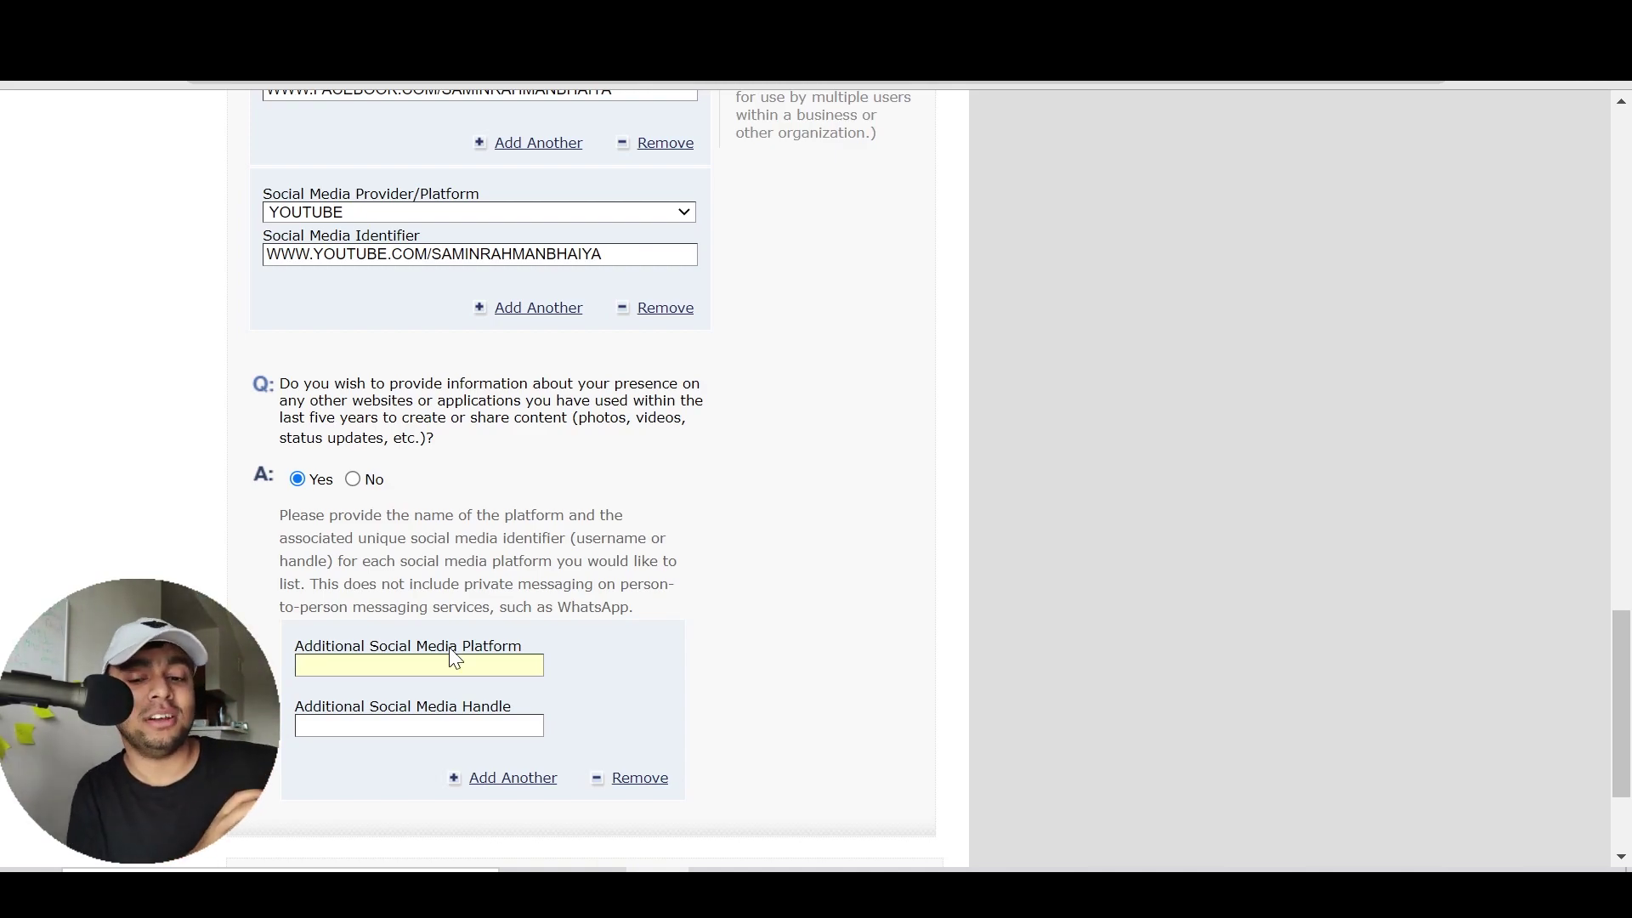
drag(547, 602, 393, 530)
click(462, 571)
click(391, 529)
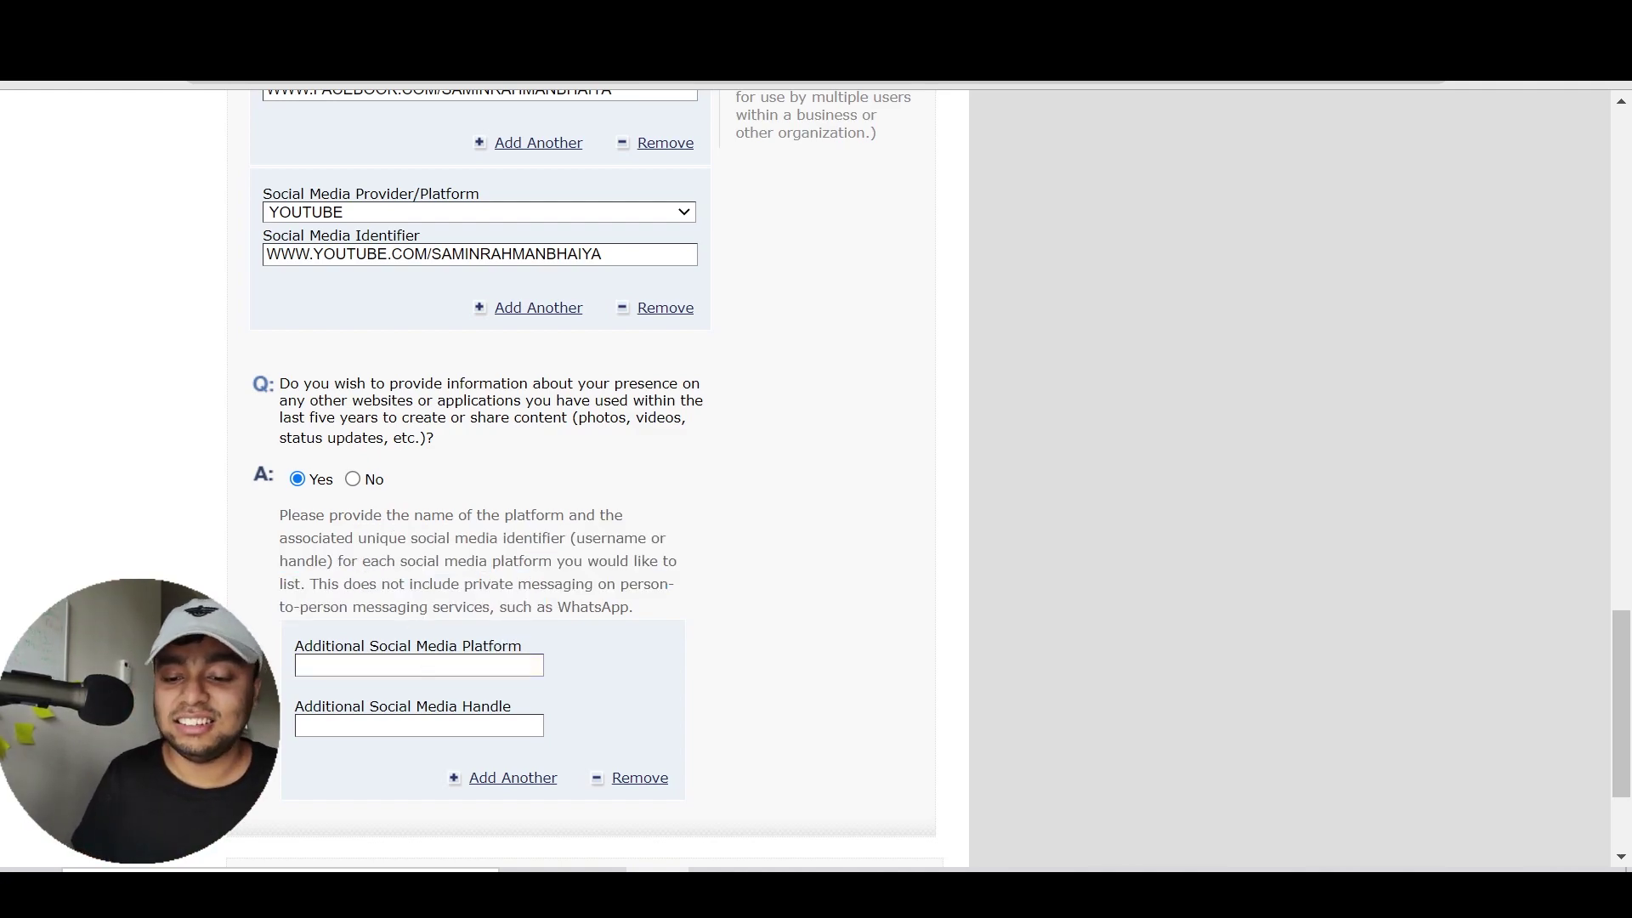
Discard the TINDER entry, remove the additional platform rows, and answer No to other websites
text(TINDER)
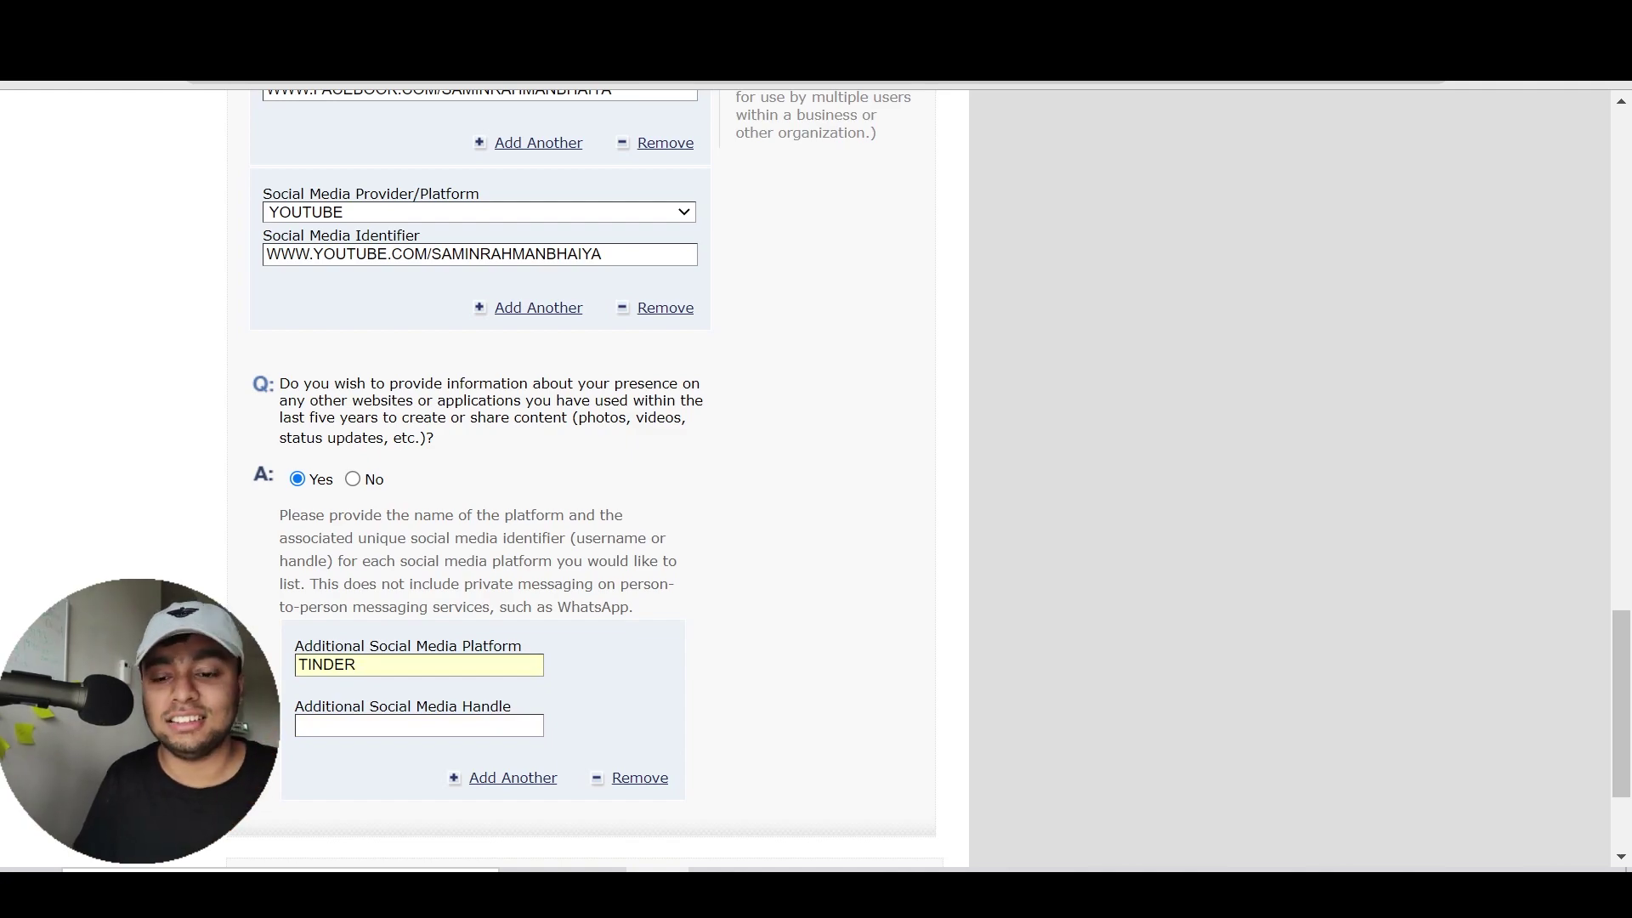
key(BackSpace)
key(BackSpace)
key(BackSpace)
key(BackSpace)
key(BackSpace)
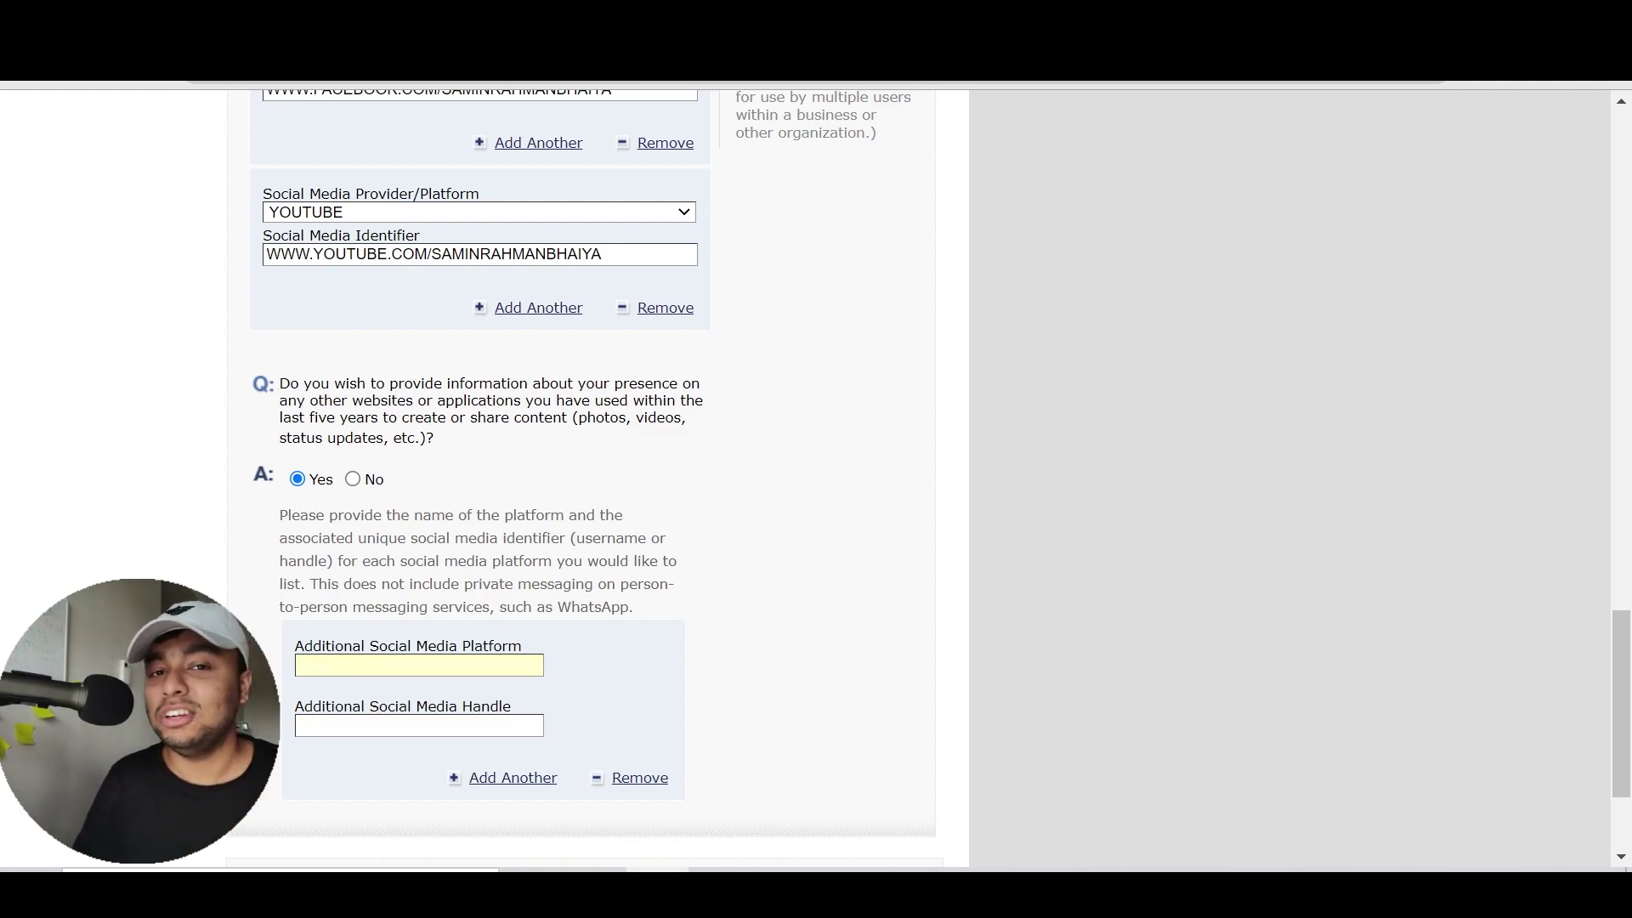
click(646, 784)
scroll(808, 710, down, 3)
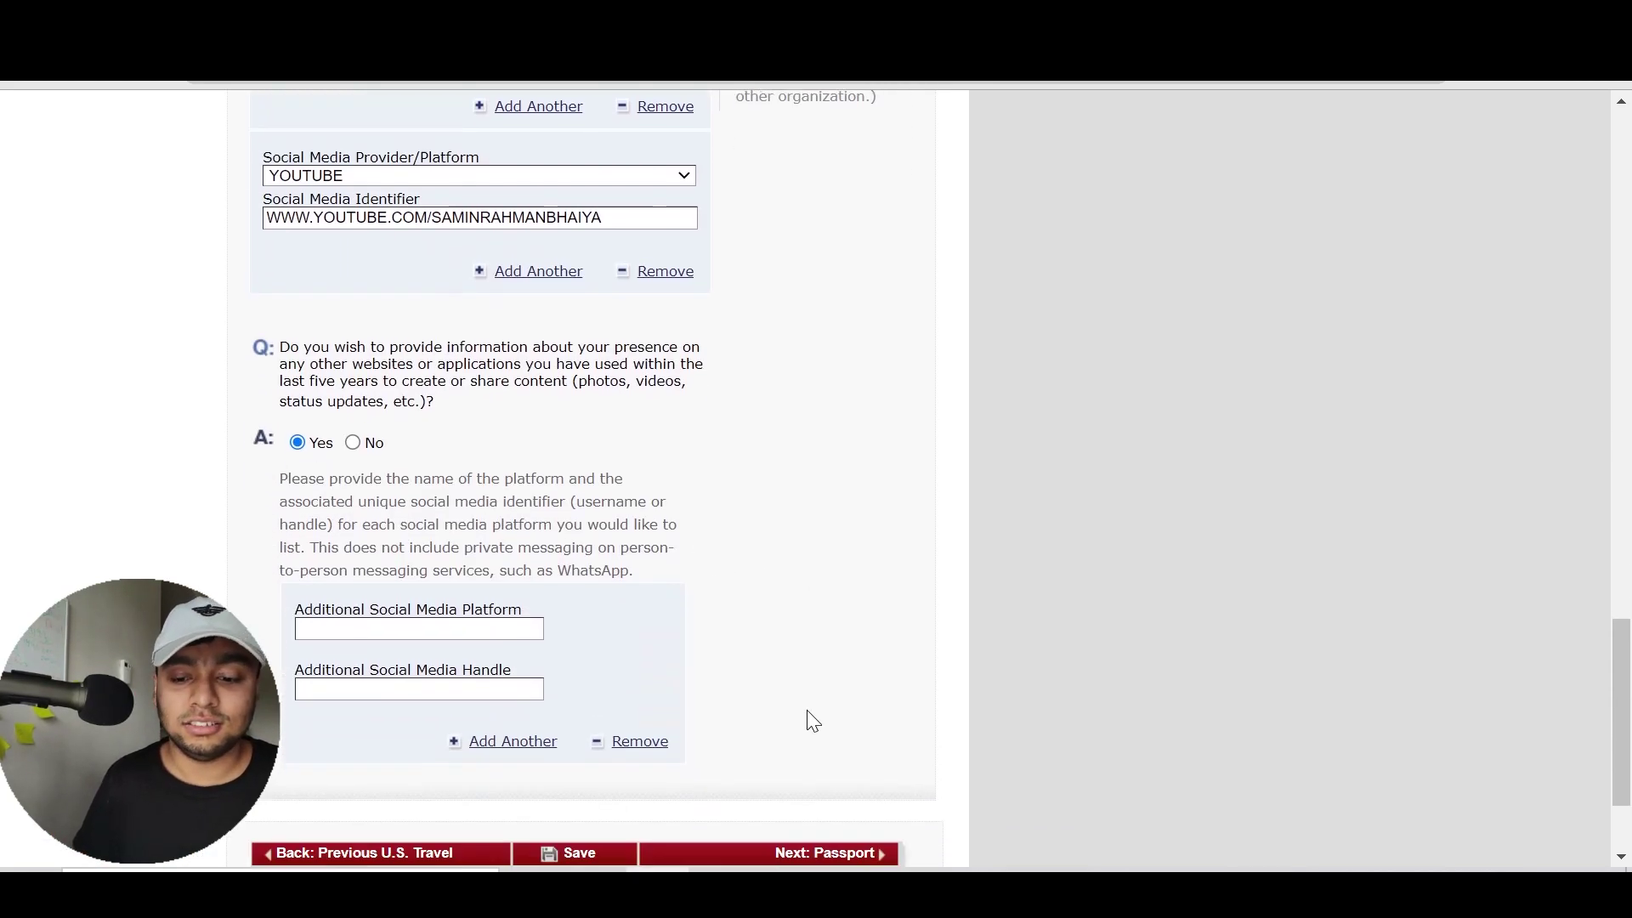
scroll(810, 714, down, 2)
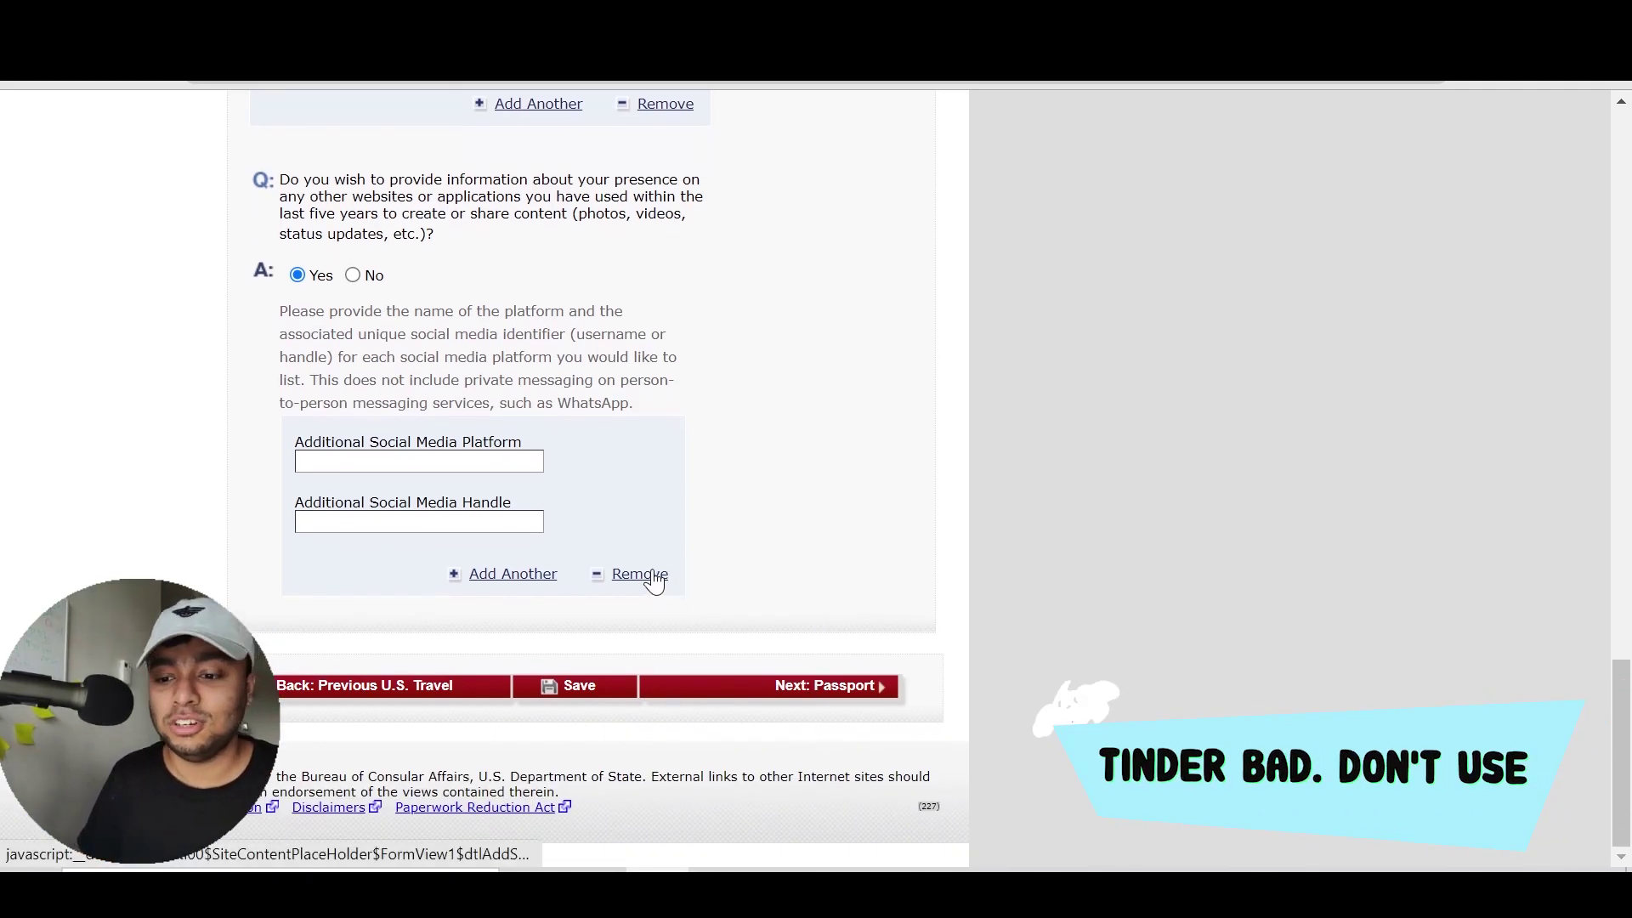
click(652, 575)
scroll(813, 536, down, 5)
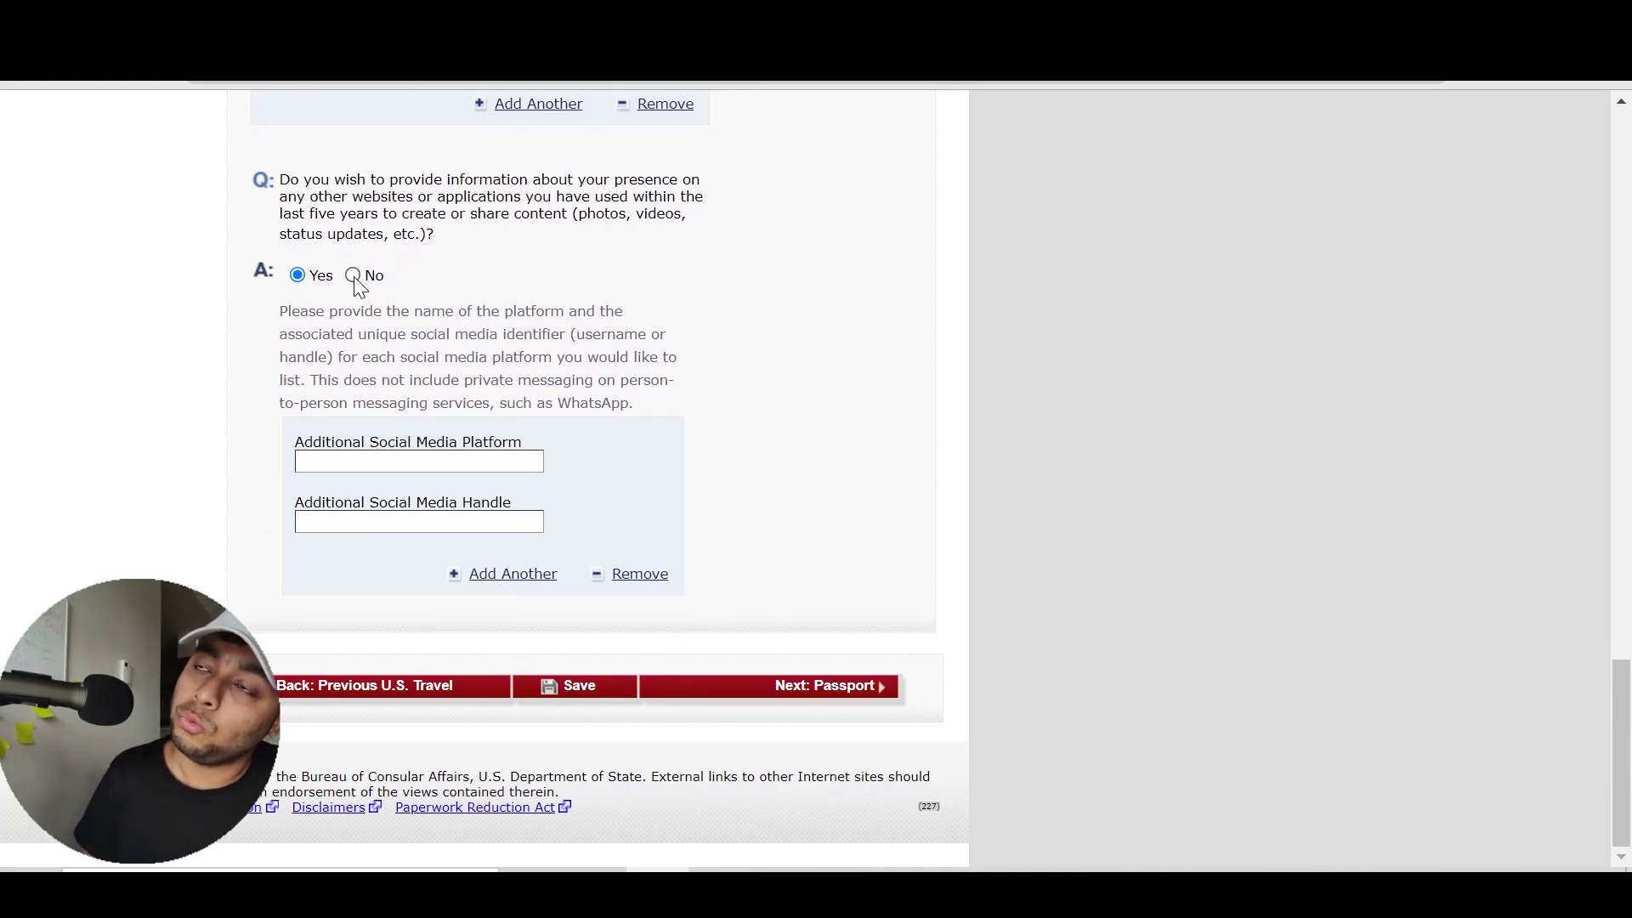
click(354, 277)
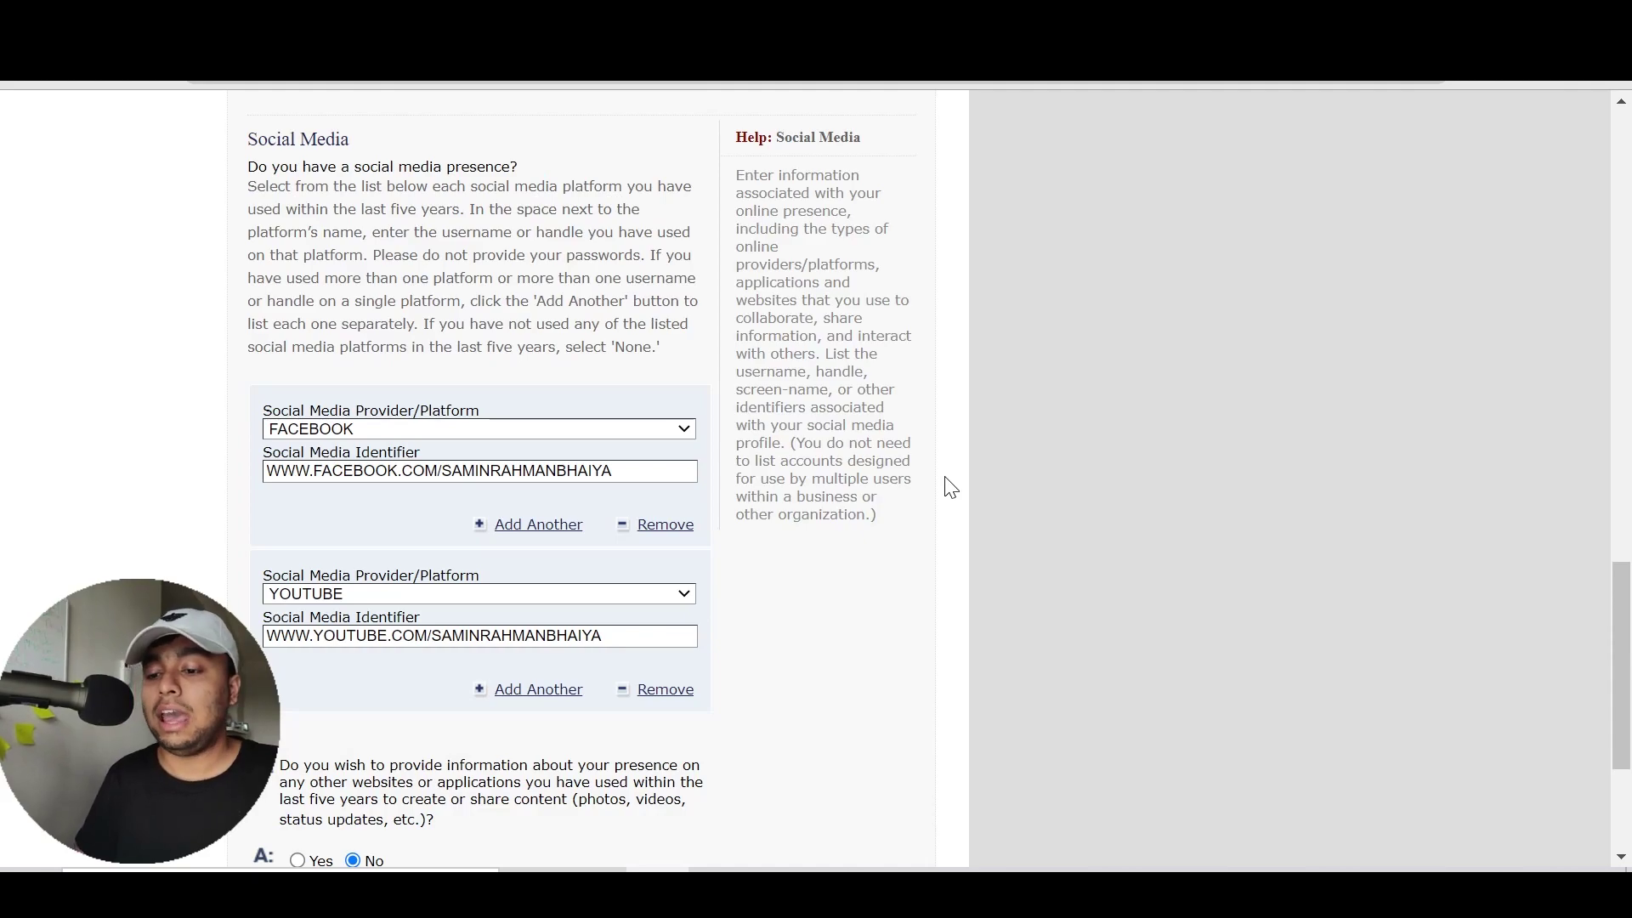
scroll(951, 487, down, 3)
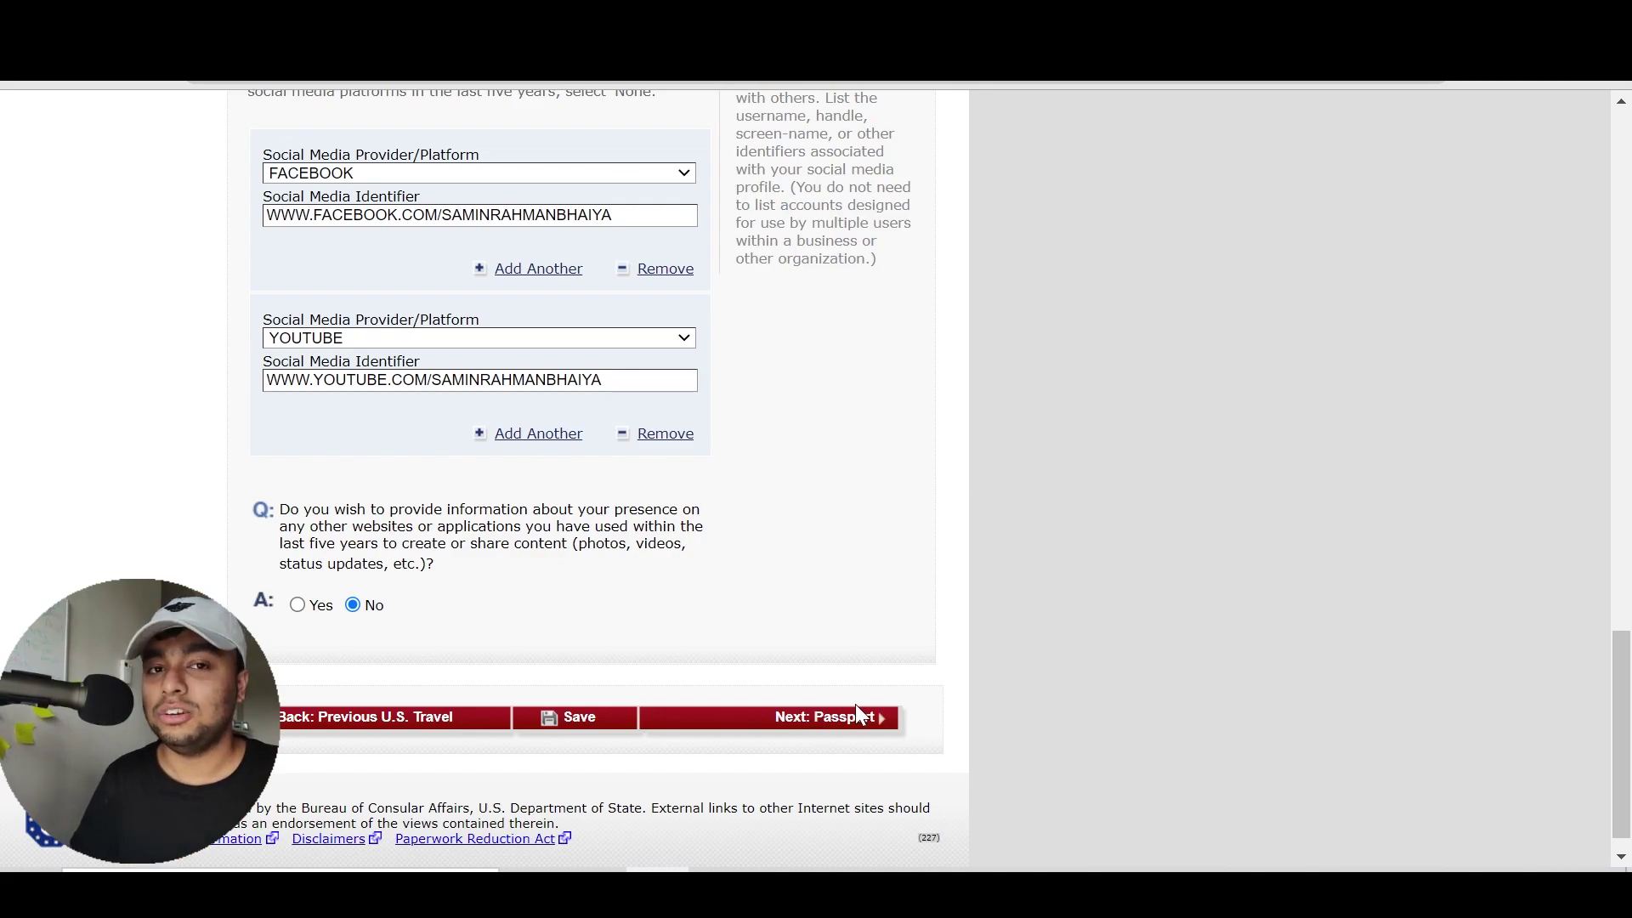
Continue to the Passport Information page
click(856, 727)
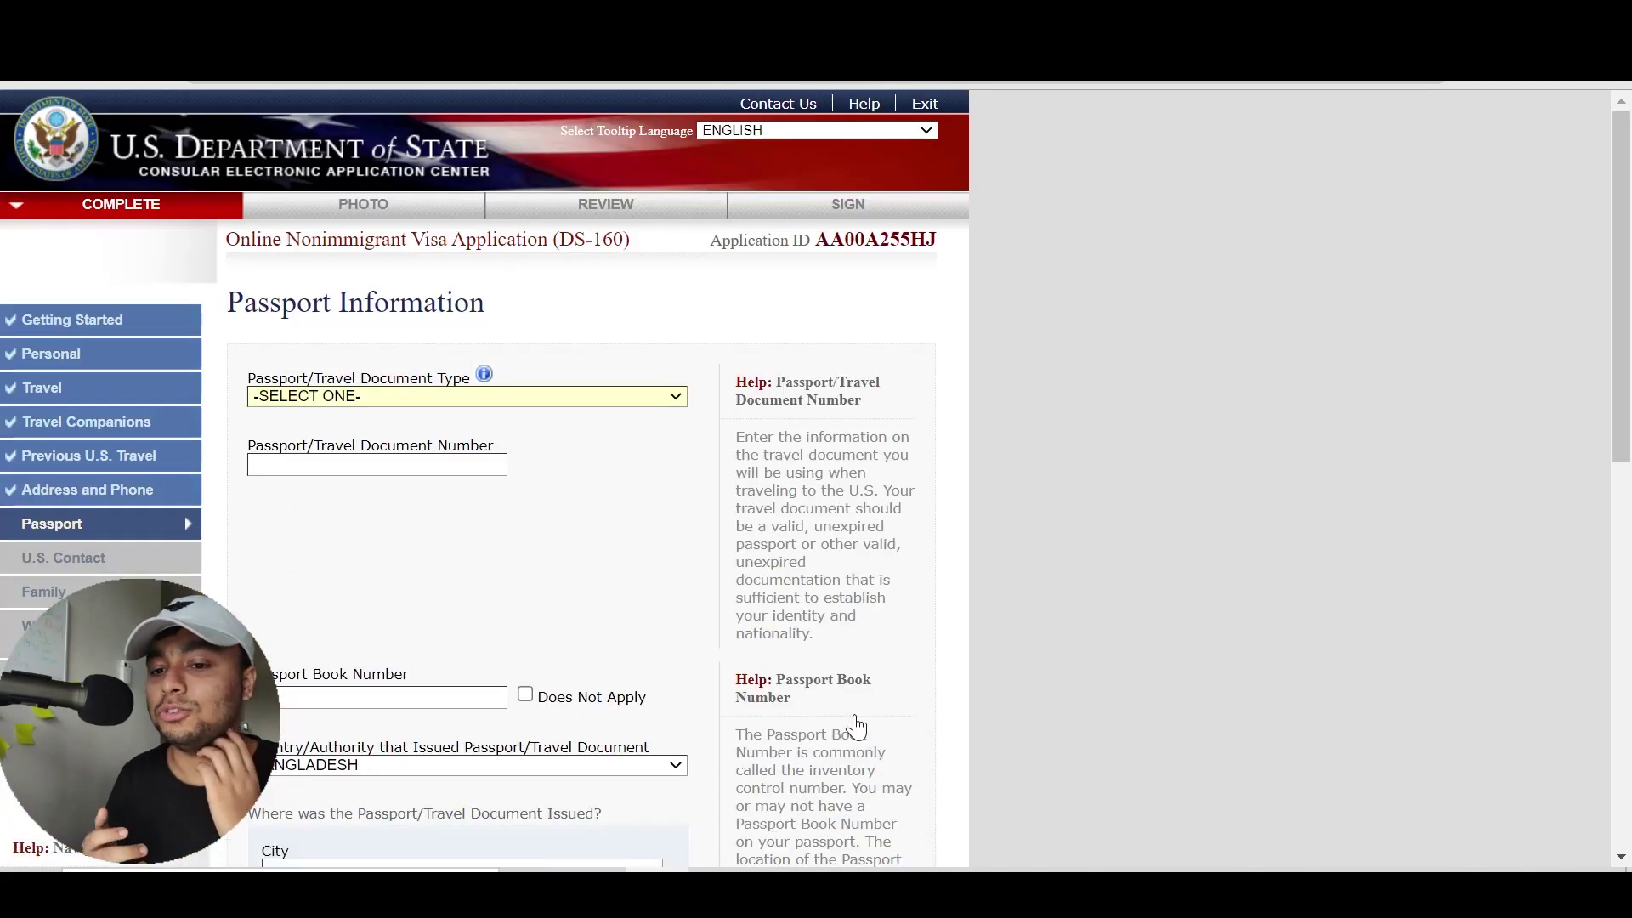
scroll(856, 728, down, 3)
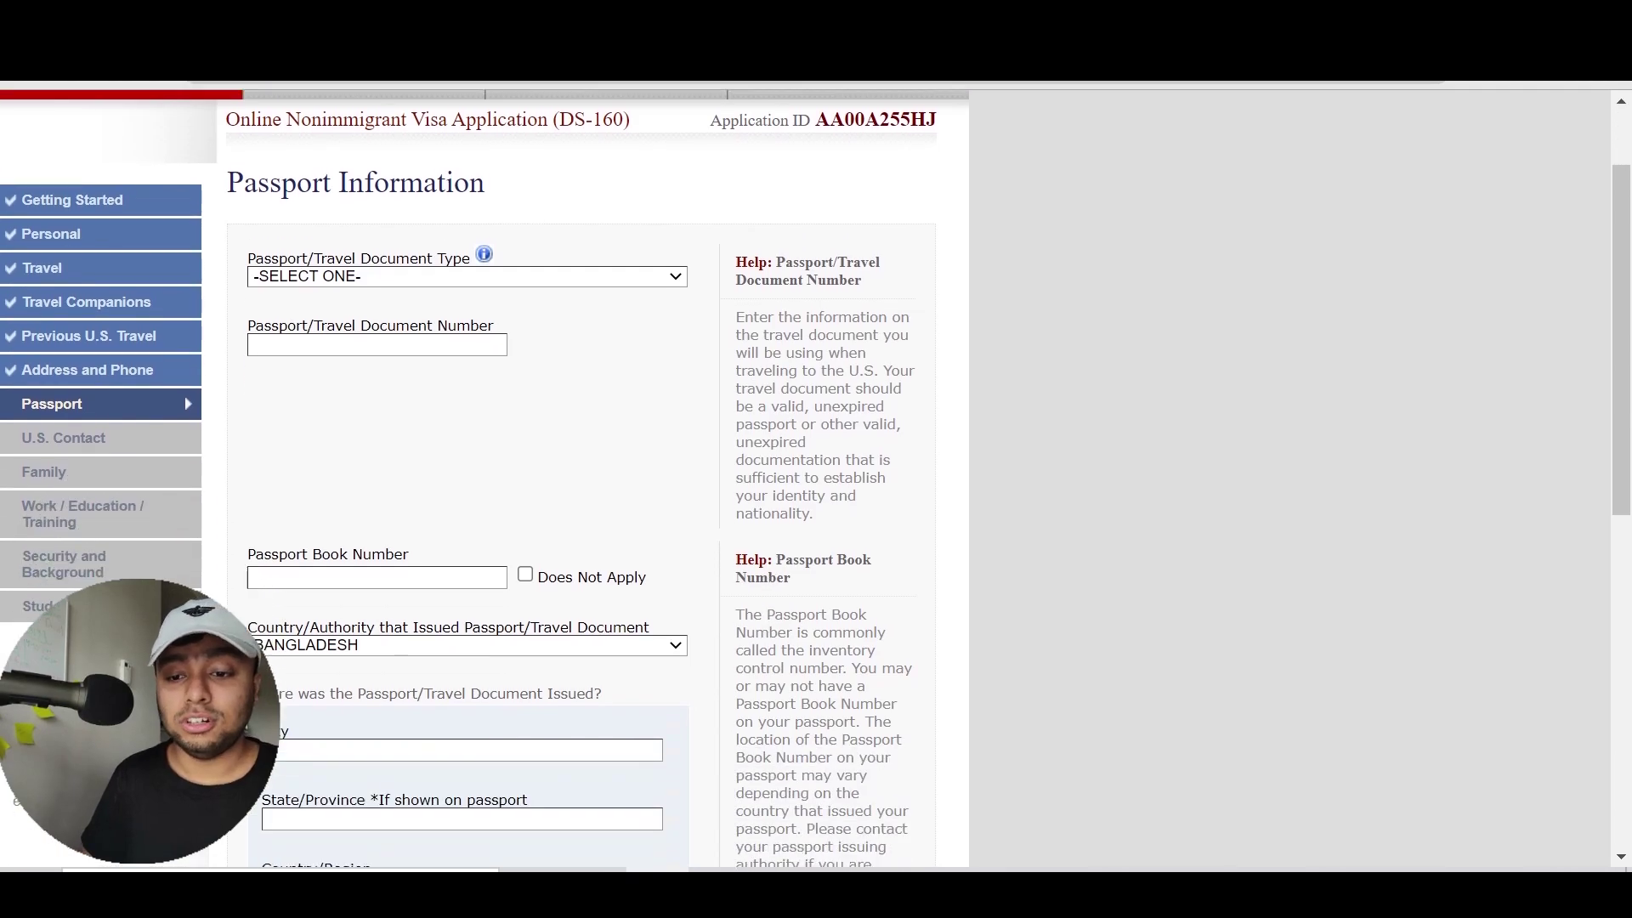
scroll(595, 476, up, 1)
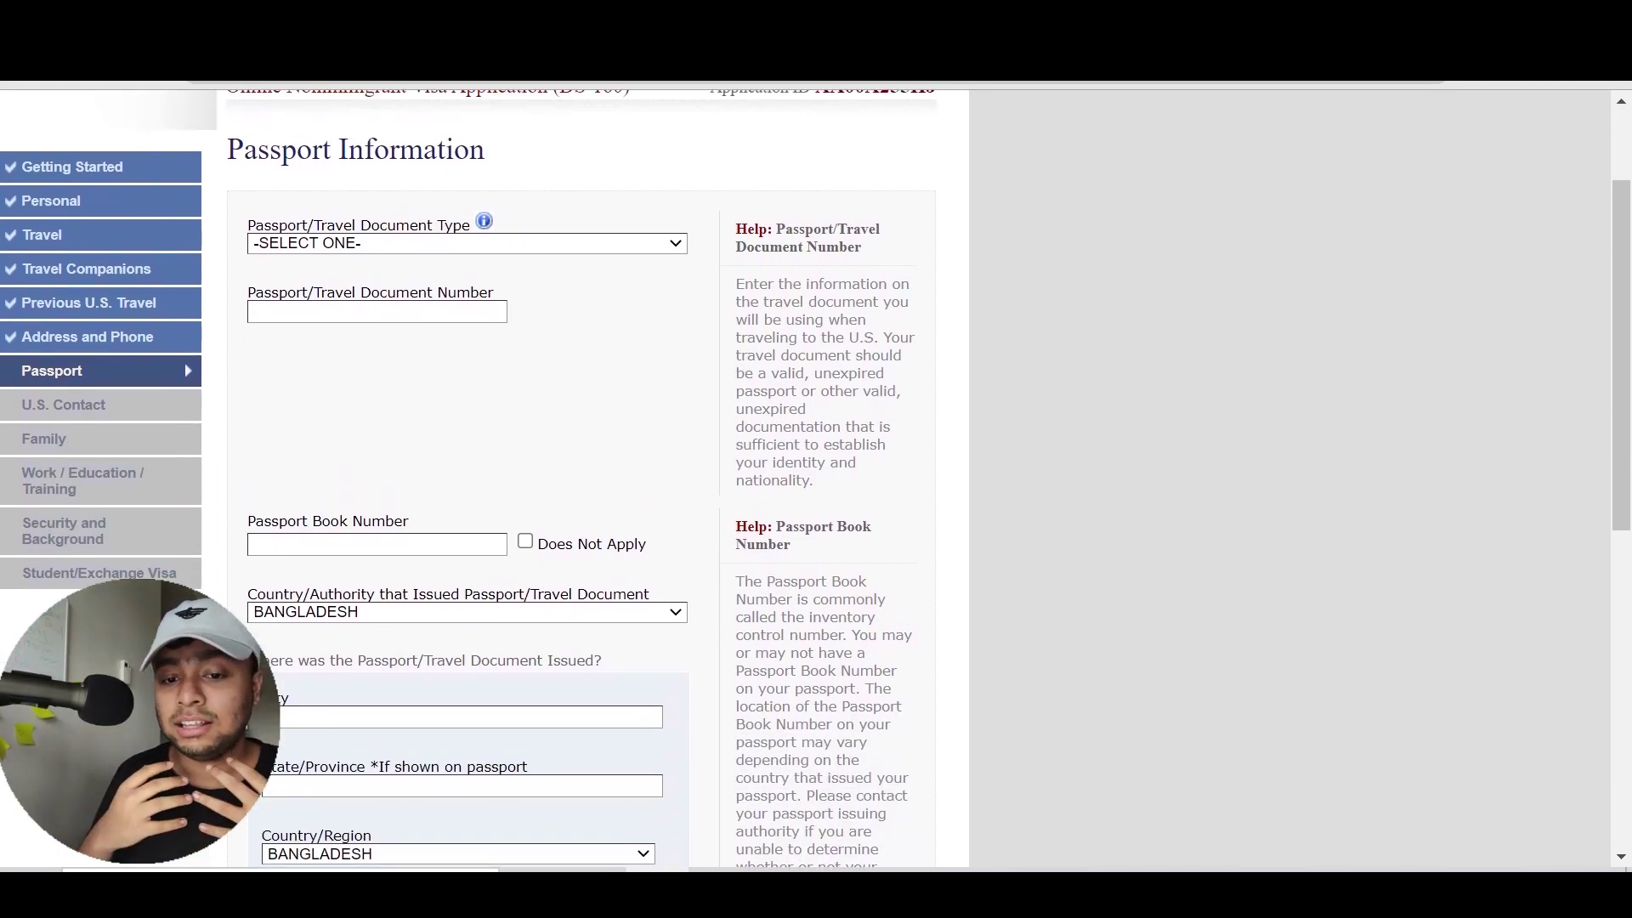
Set the Passport/Travel Document Type to REGULAR and enter the passport number
click(487, 245)
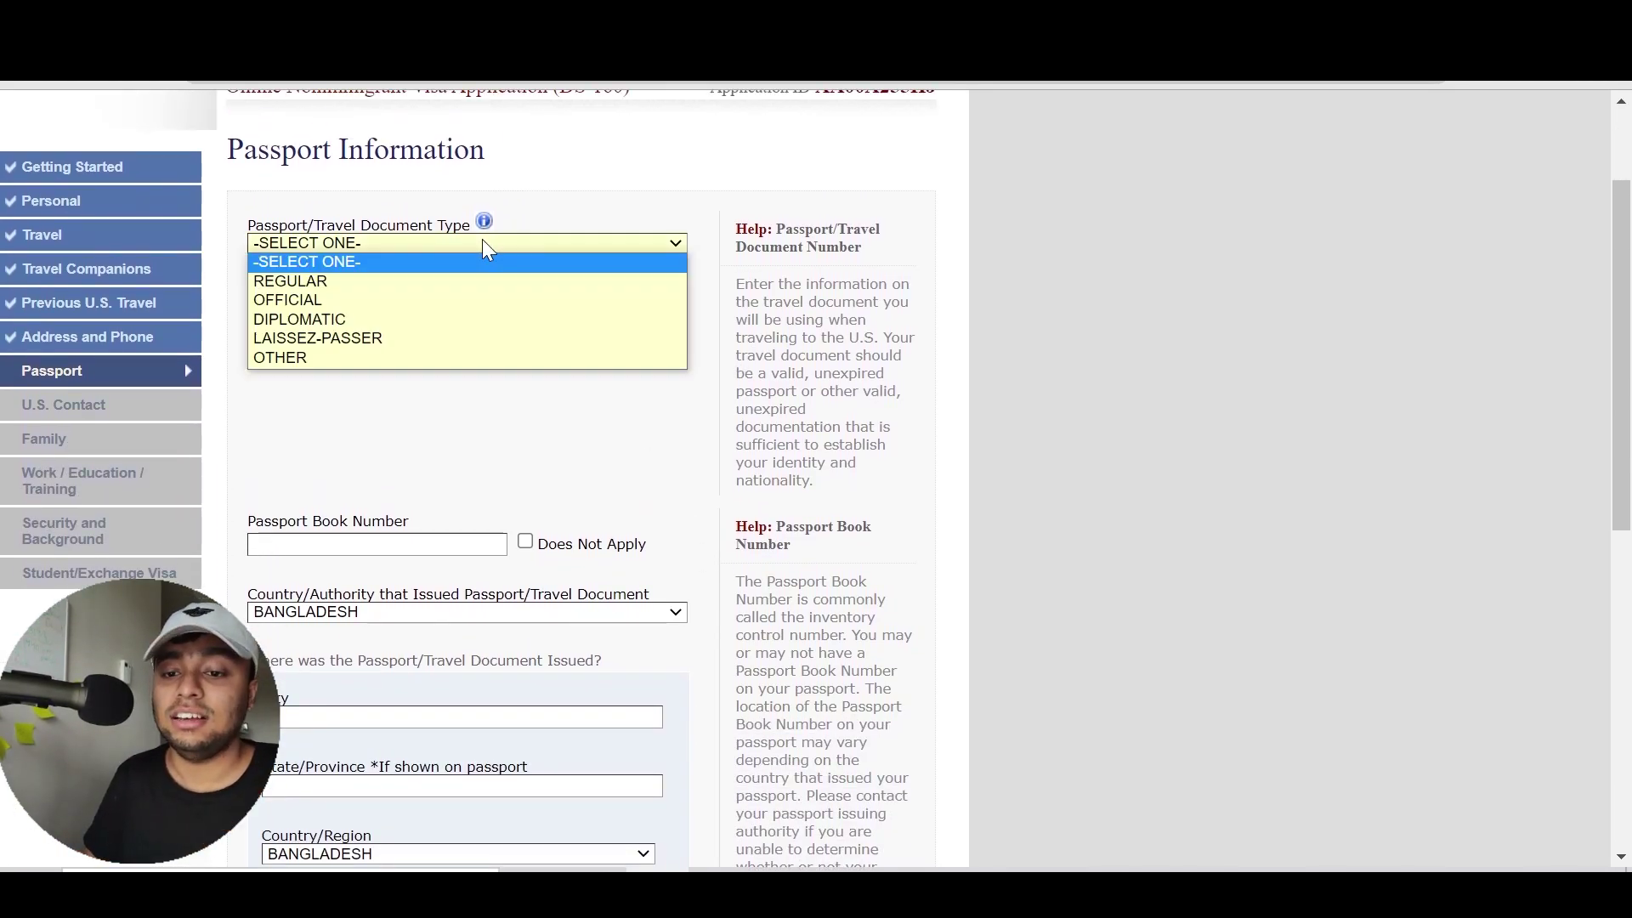
key(Down)
key(Down)
key(Down)
key(Down)
key(Down)
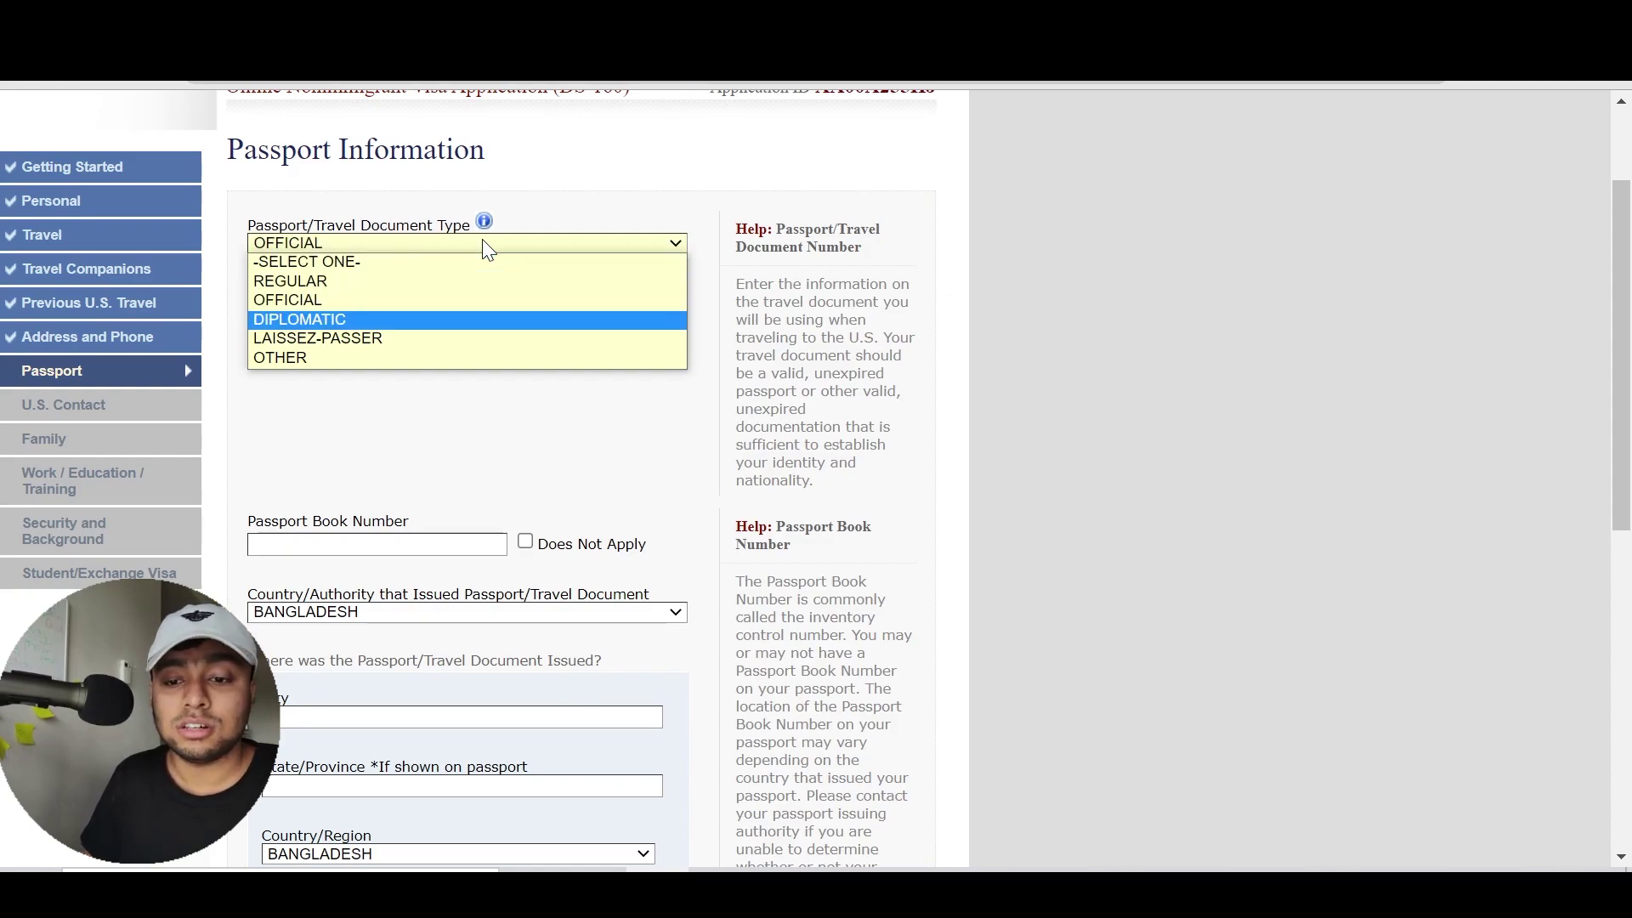
key(Up)
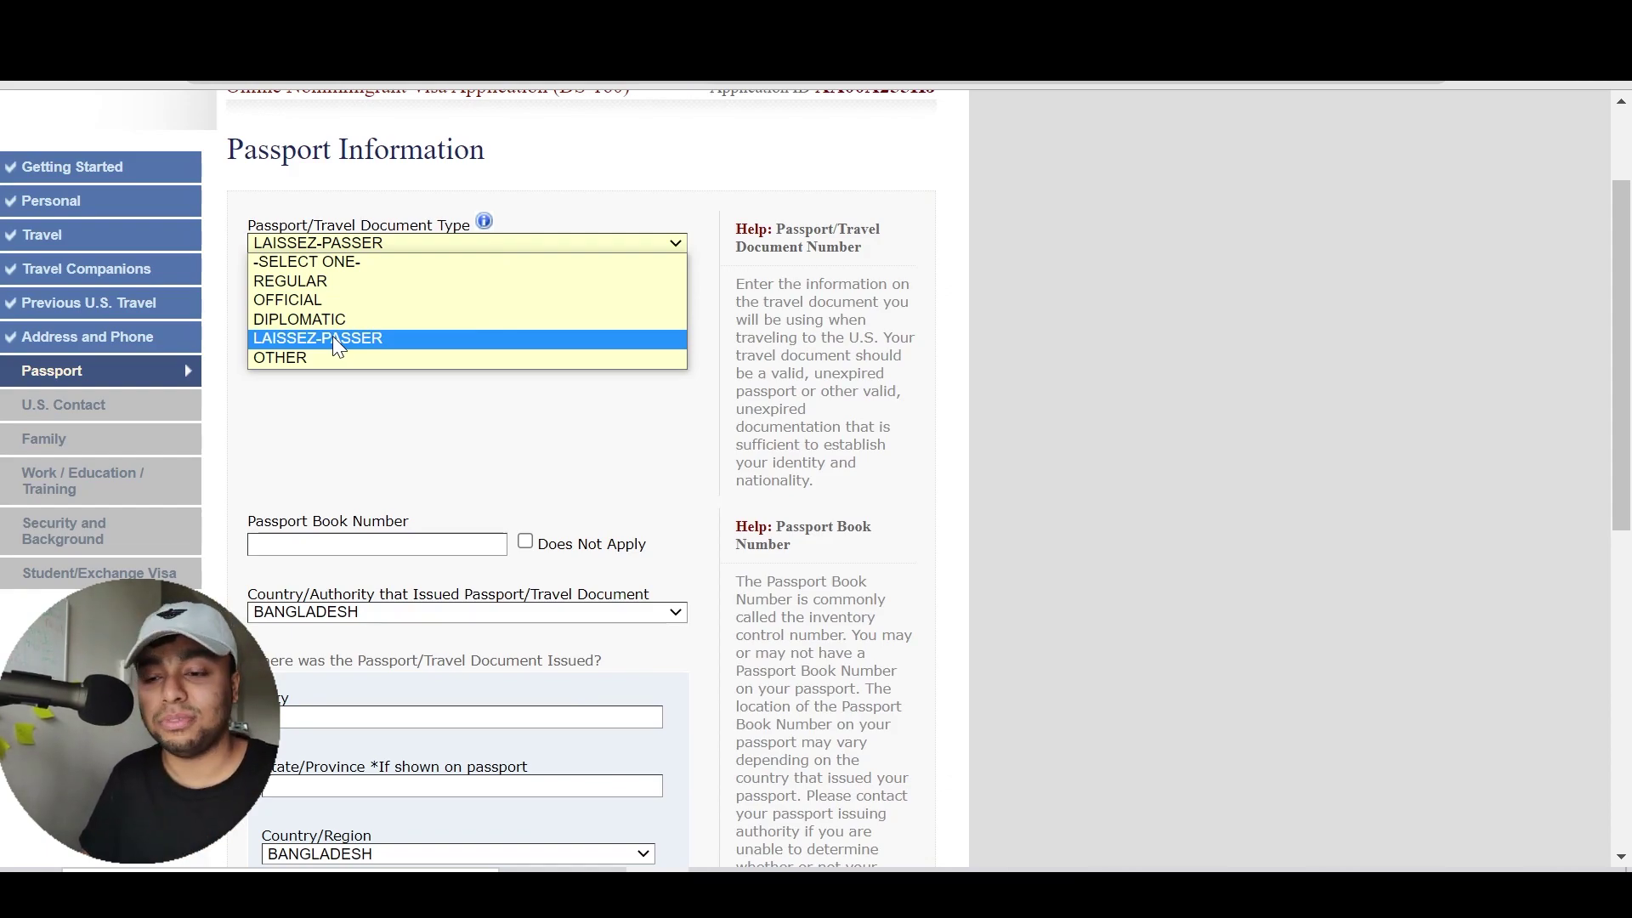
click(368, 287)
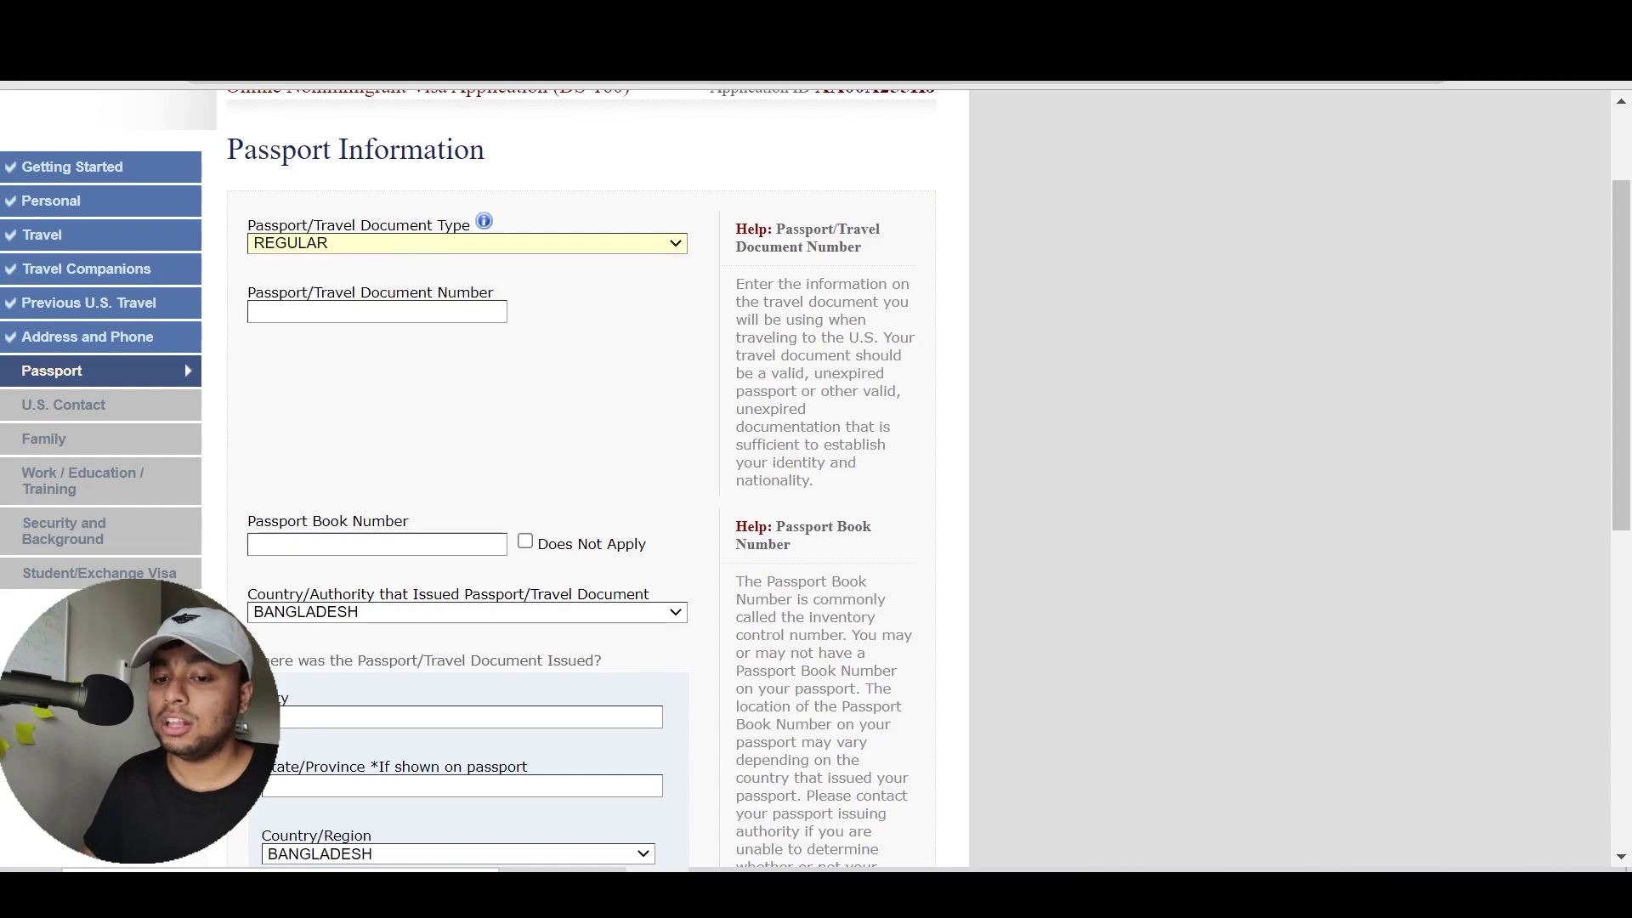
scroll(503, 405, up, 2)
click(504, 398)
click(507, 404)
key(Tab)
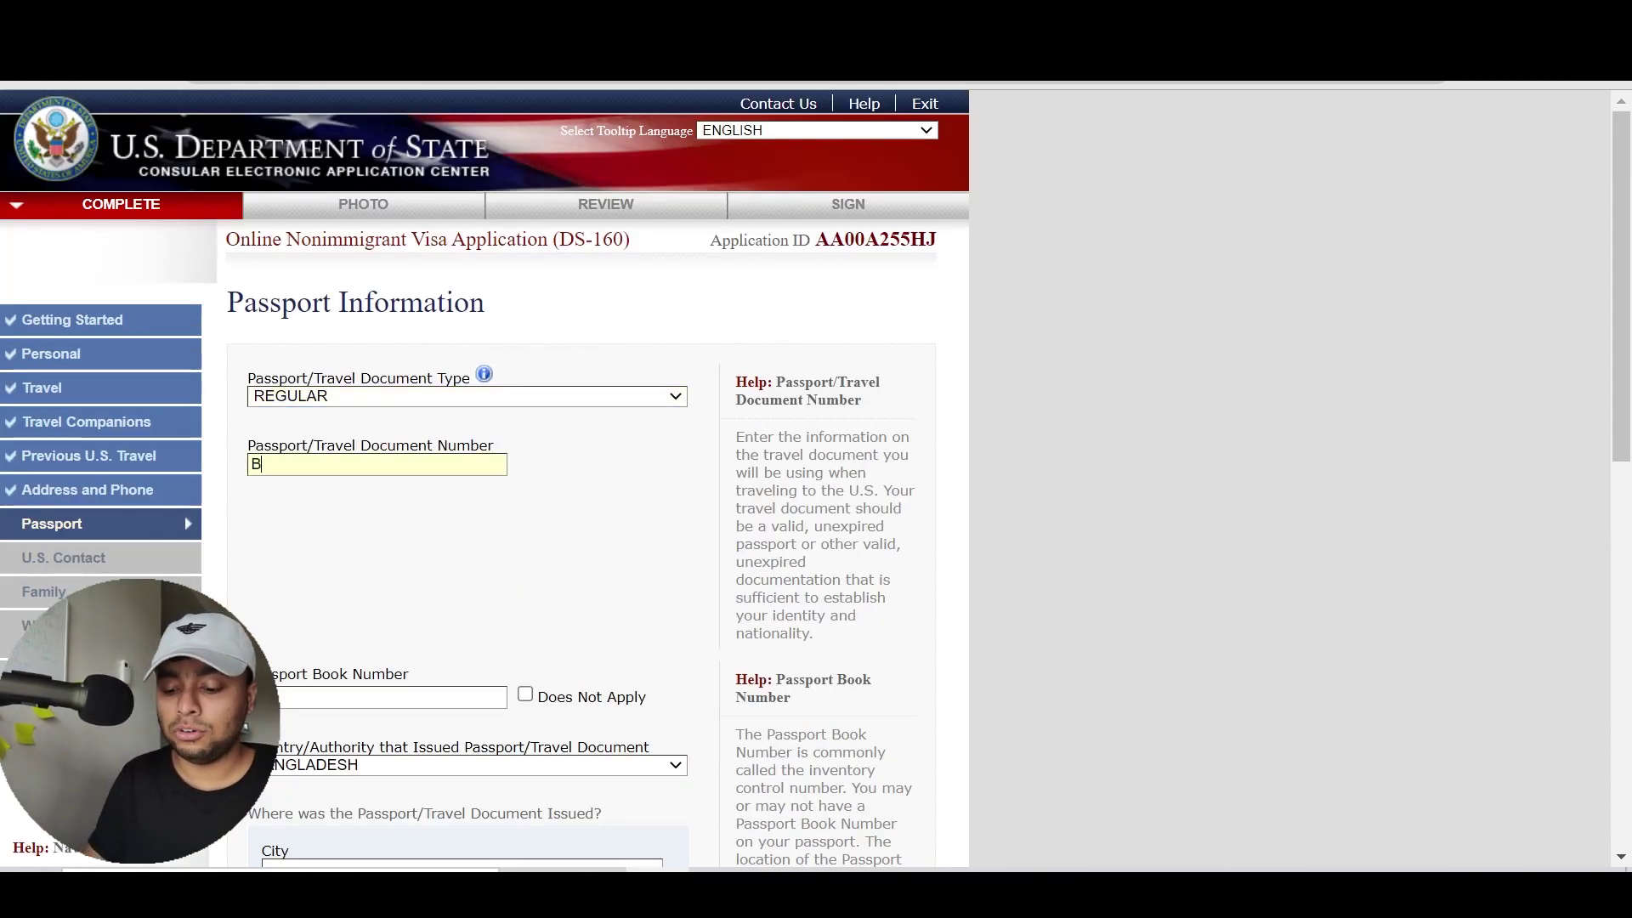
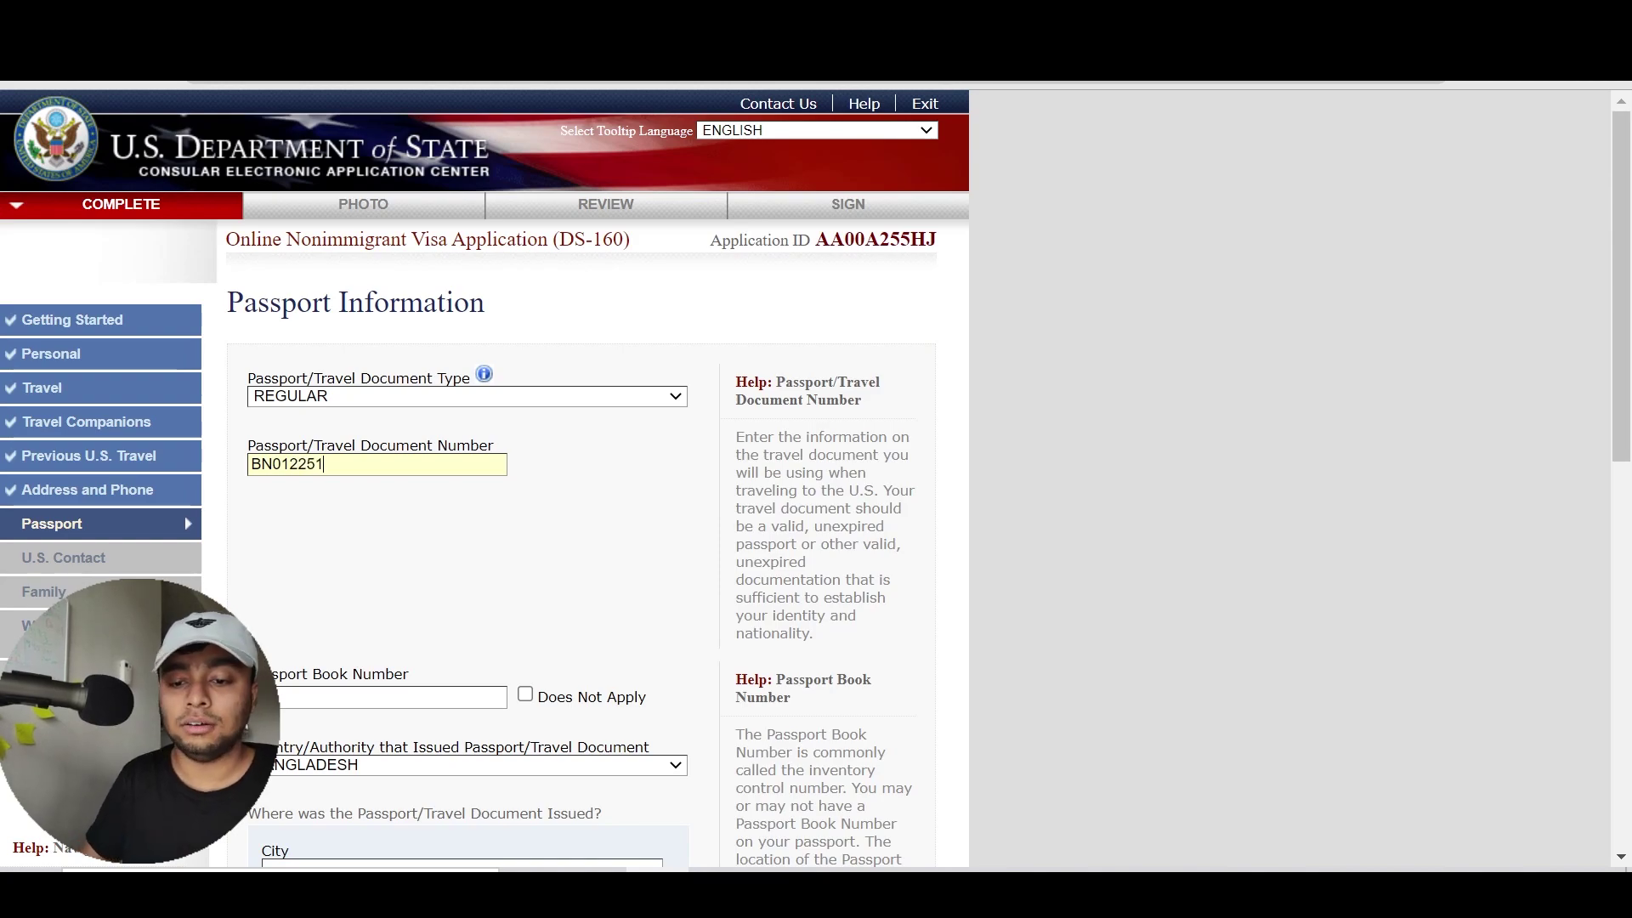
Mark Passport Book Number as Does Not Apply, keeping the entered passport number
click(459, 539)
scroll(459, 538, down, 2)
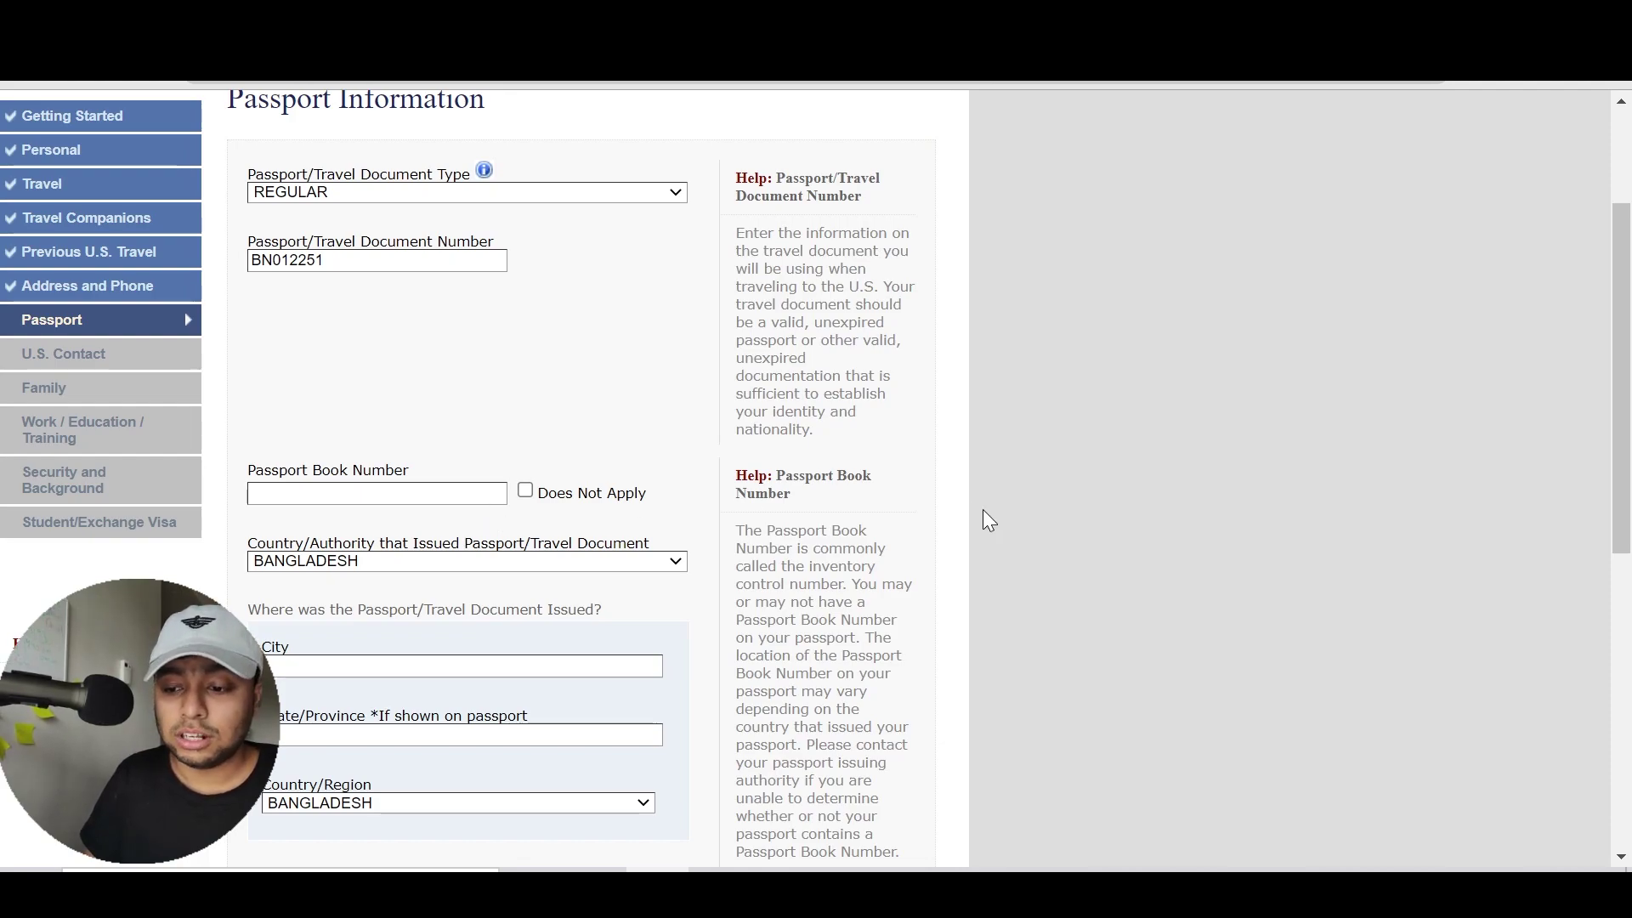
scroll(989, 520, down, 2)
drag(892, 684, 740, 398)
click(740, 398)
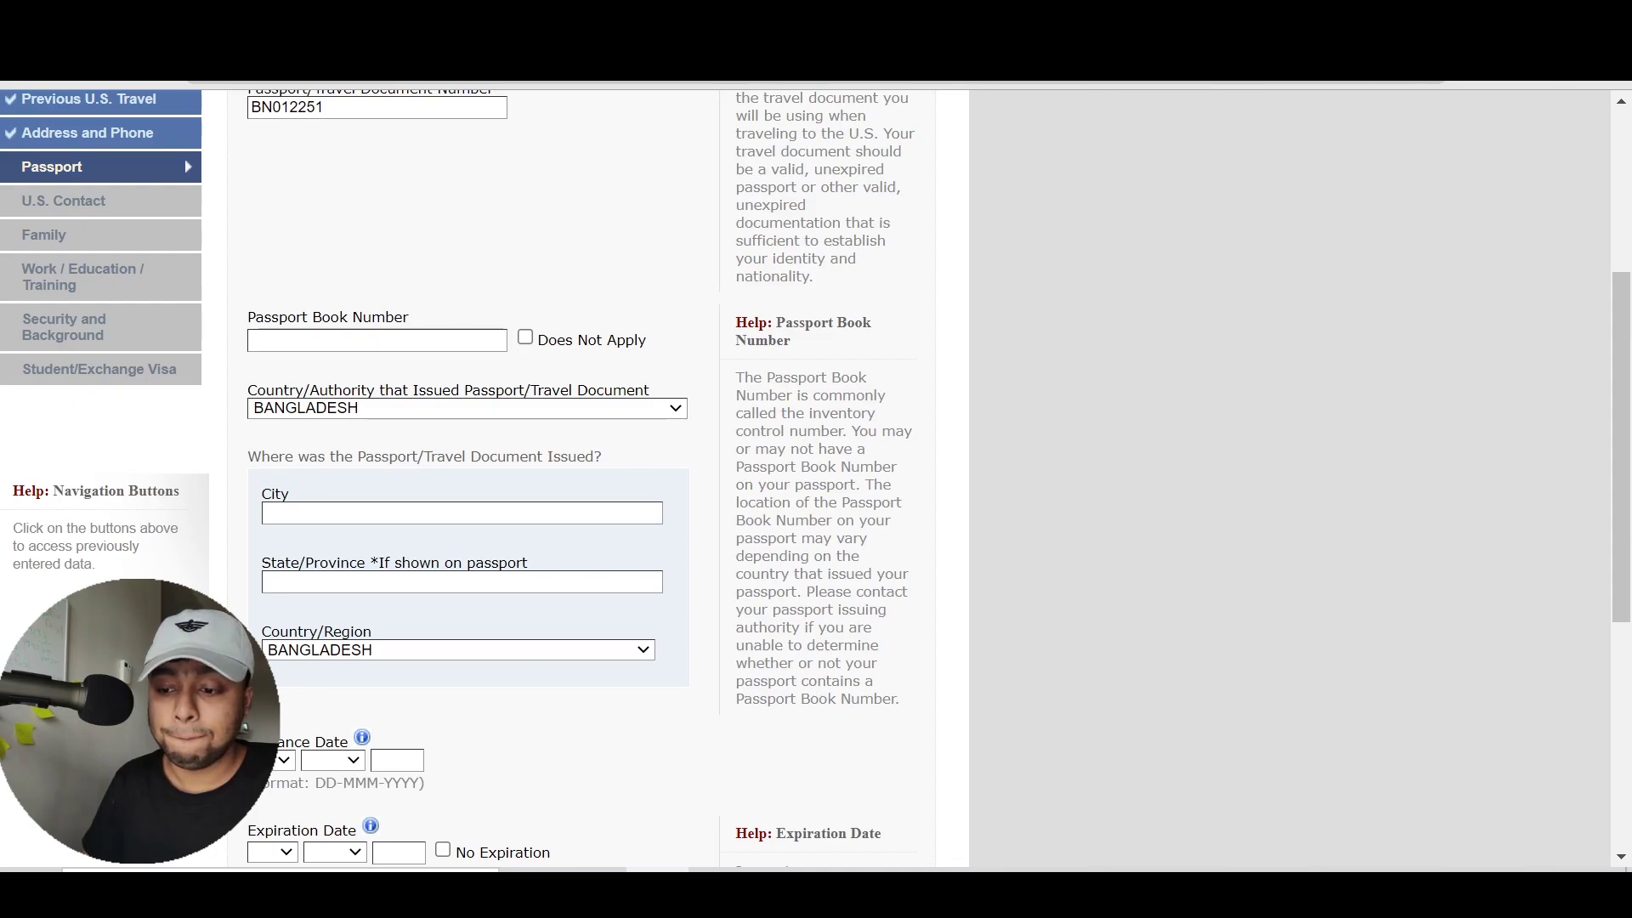
drag(895, 700, 755, 449)
click(720, 447)
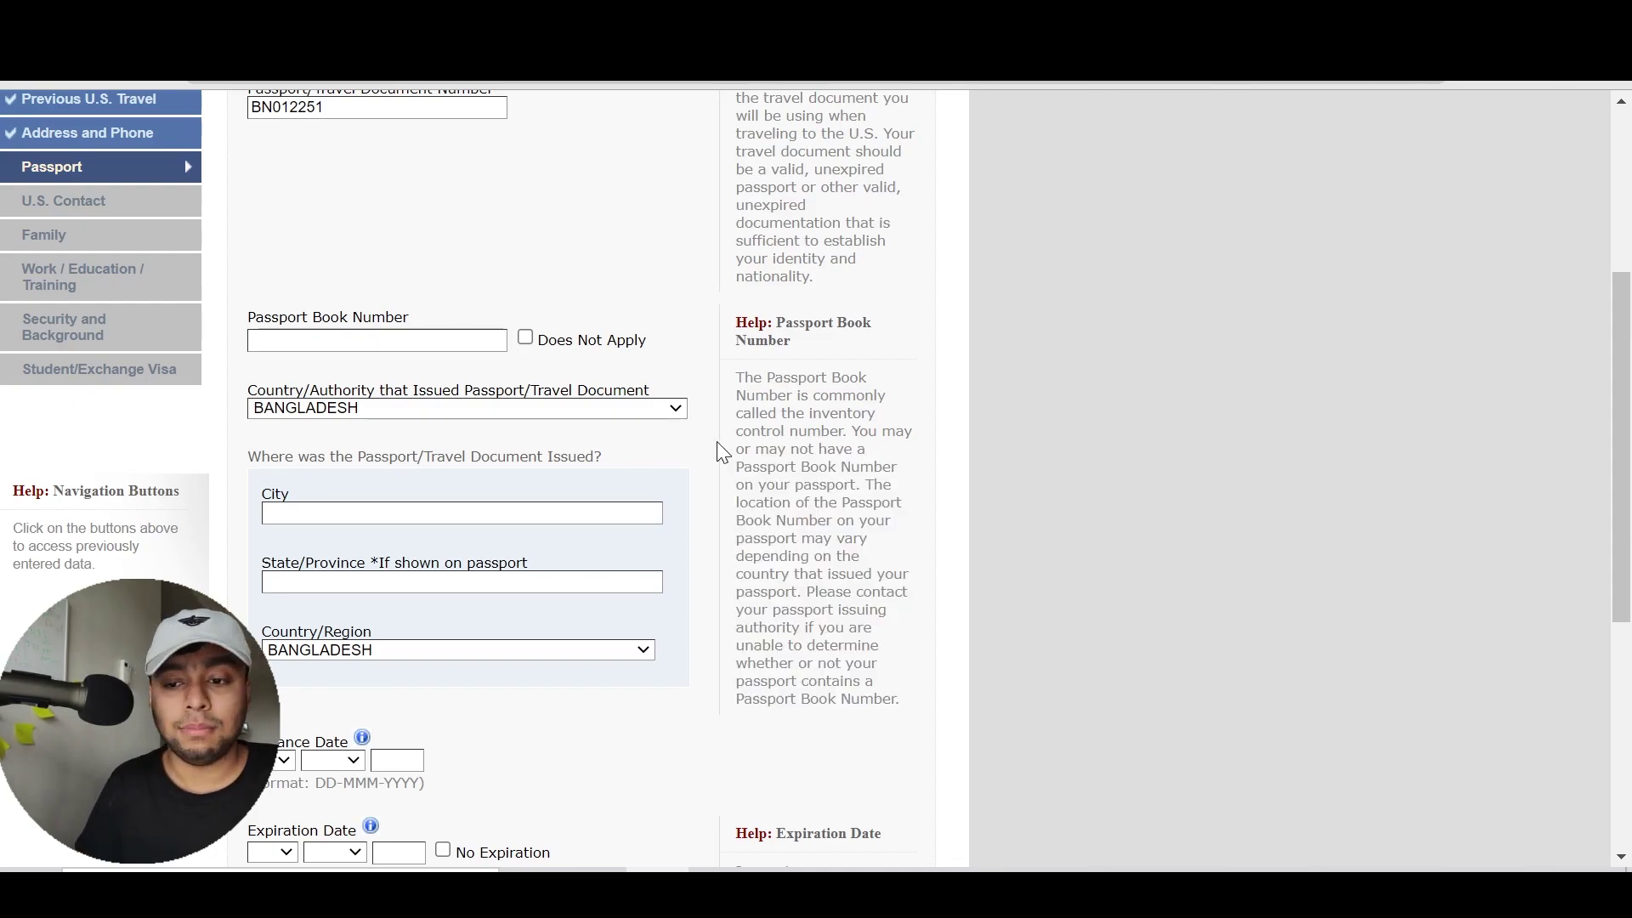
click(599, 342)
double_click(824, 573)
double_click(765, 395)
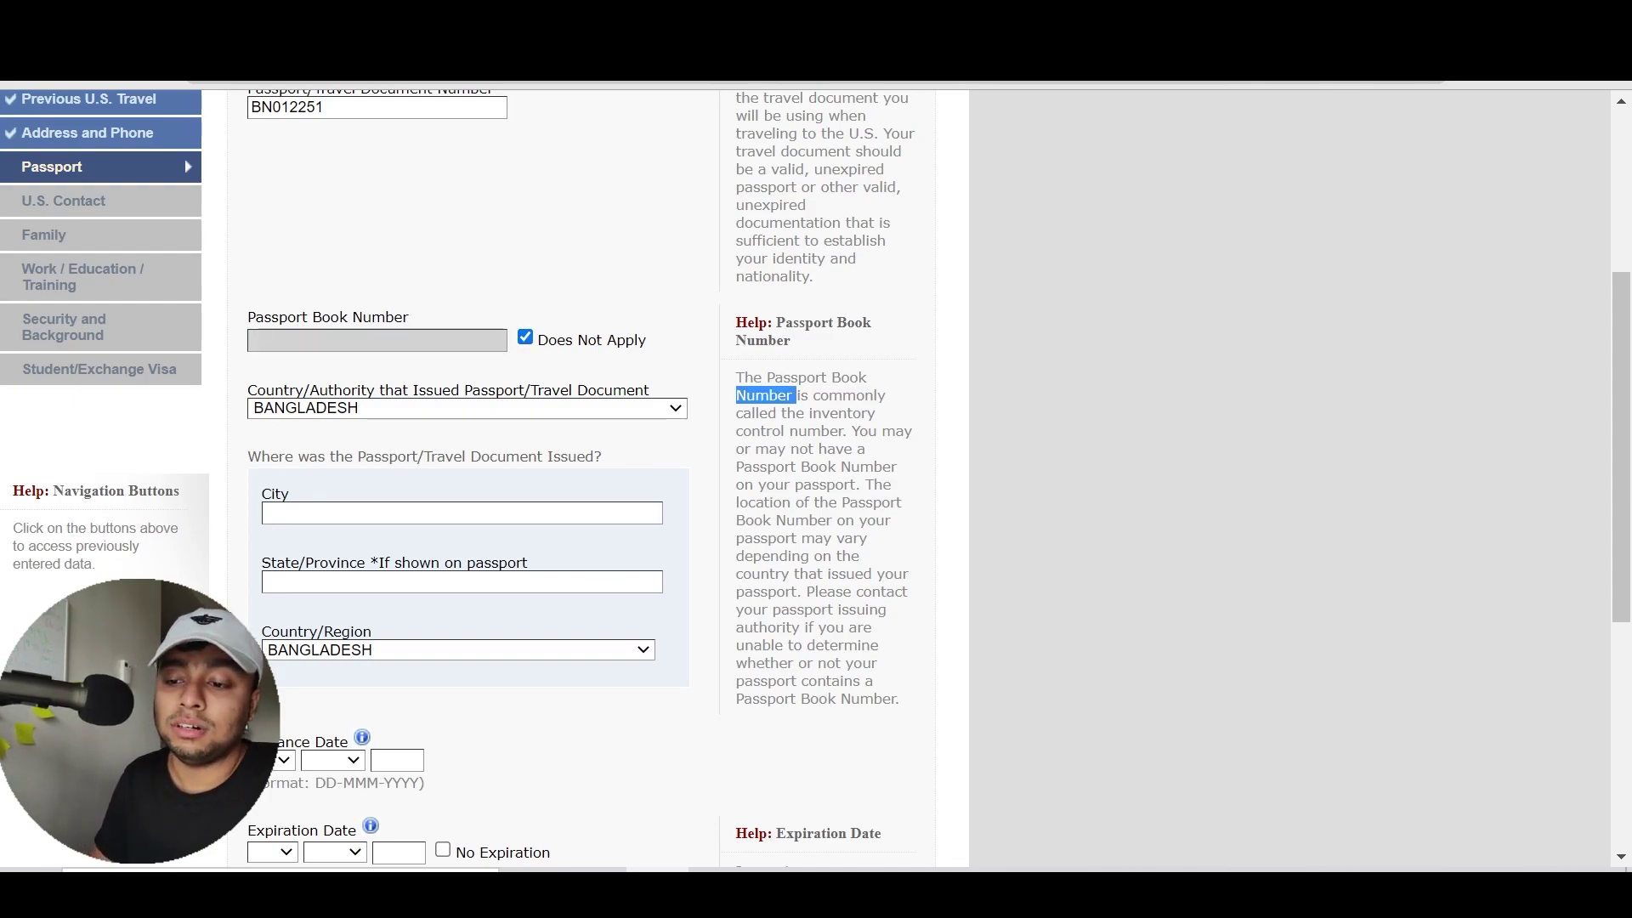
click(765, 396)
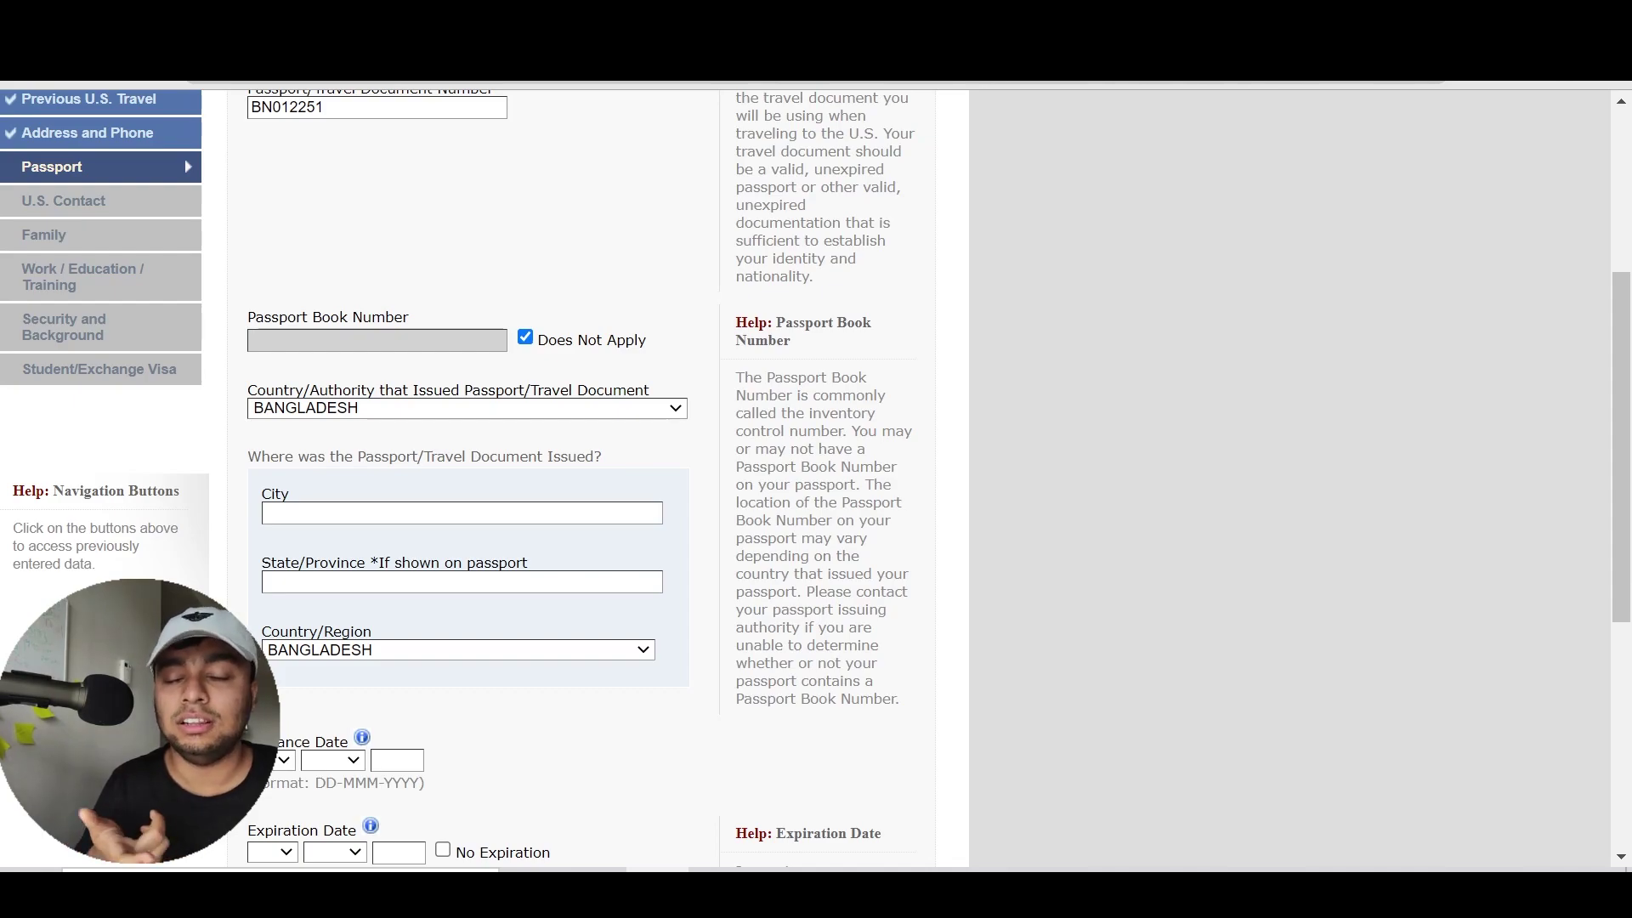
scroll(786, 613, down, 2)
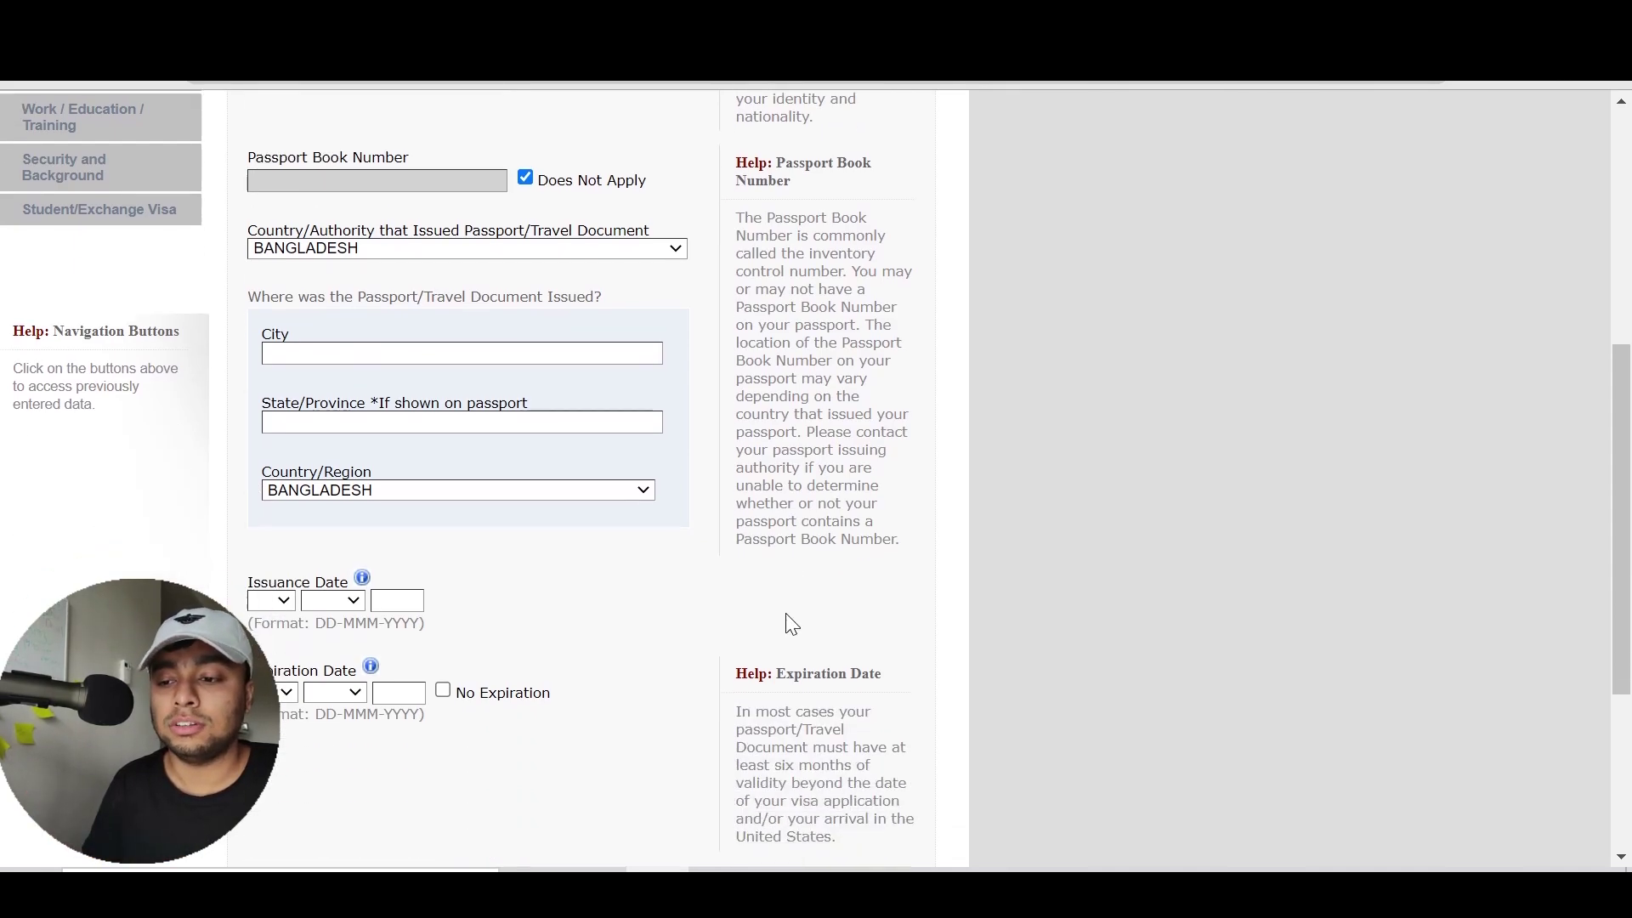
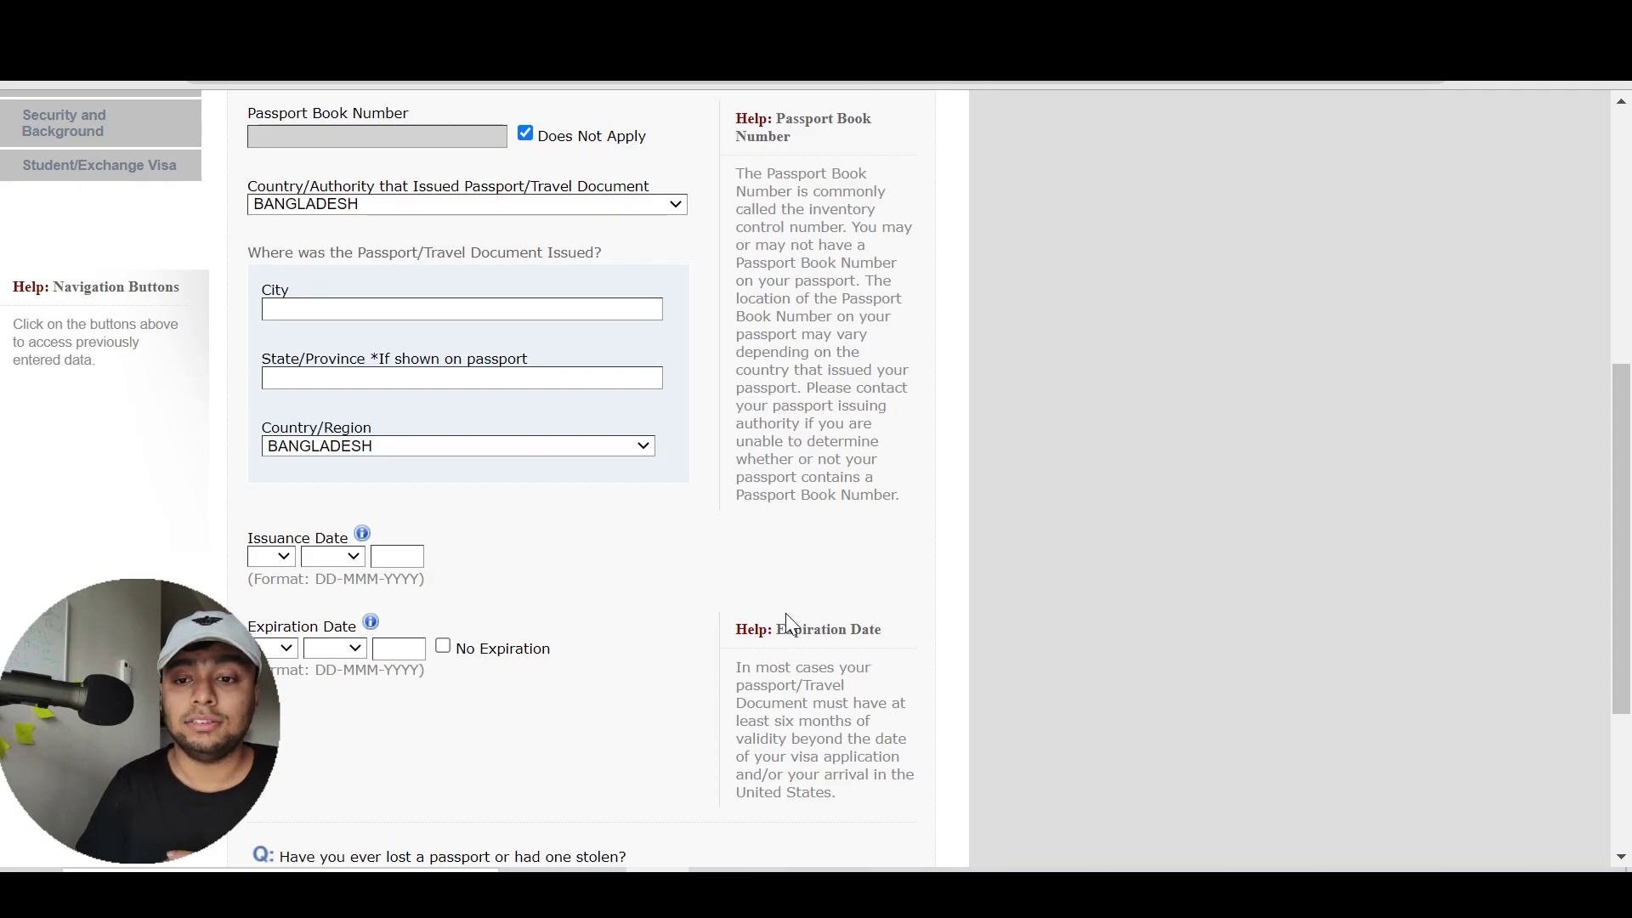
Set the passport's place of issue to DHAKA, BANGLADESH, leaving State/Province blank
click(429, 206)
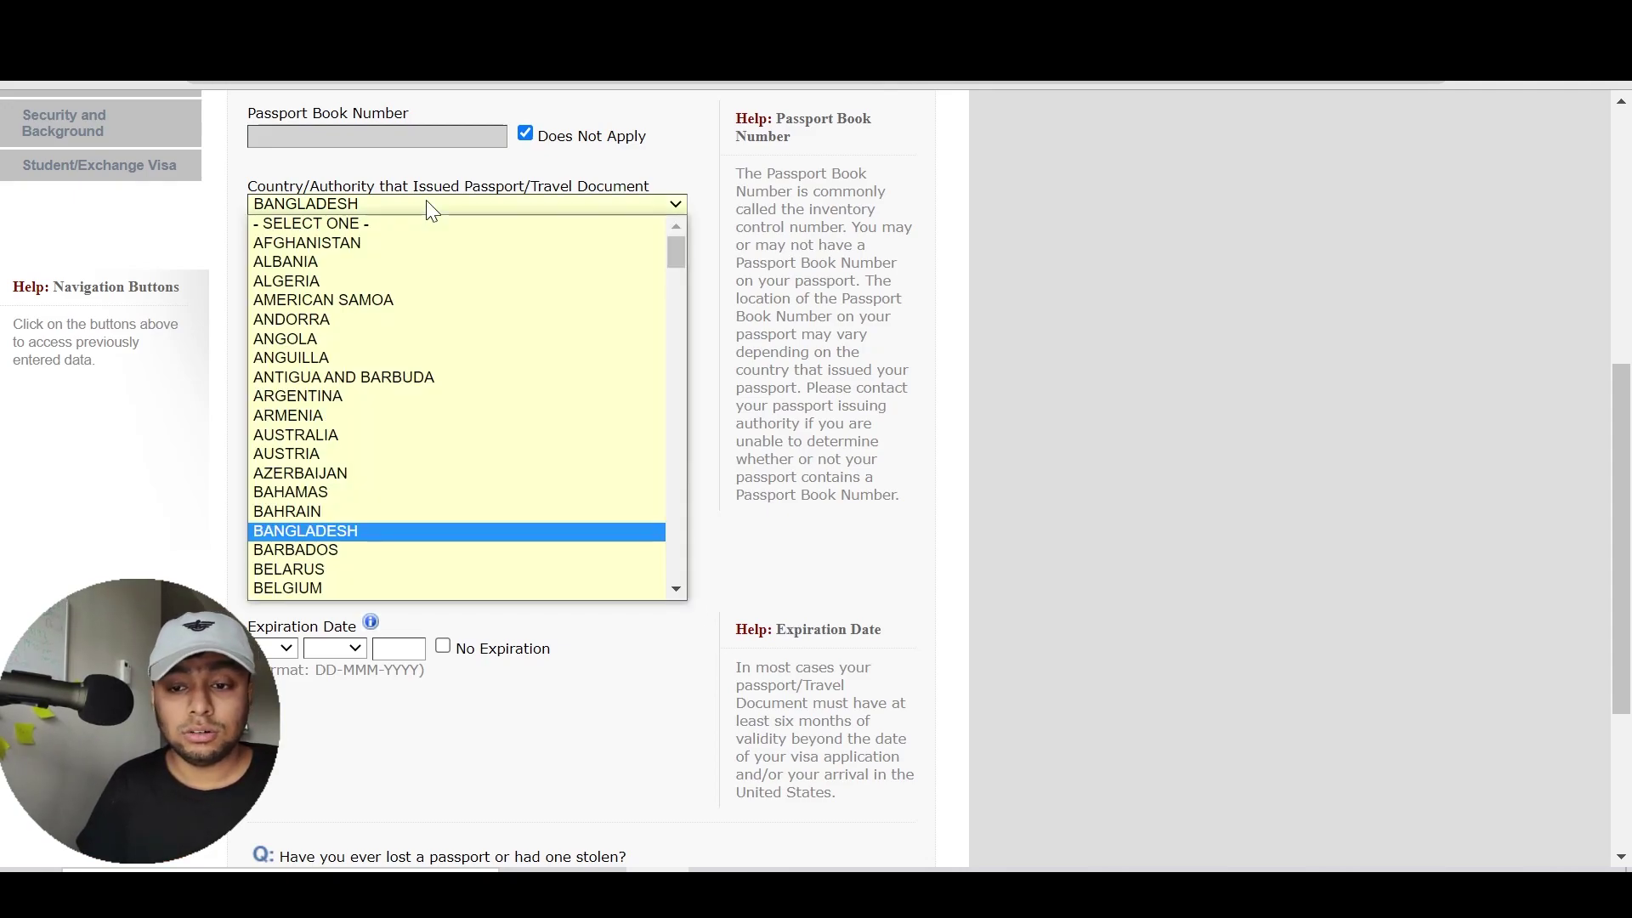
click(392, 534)
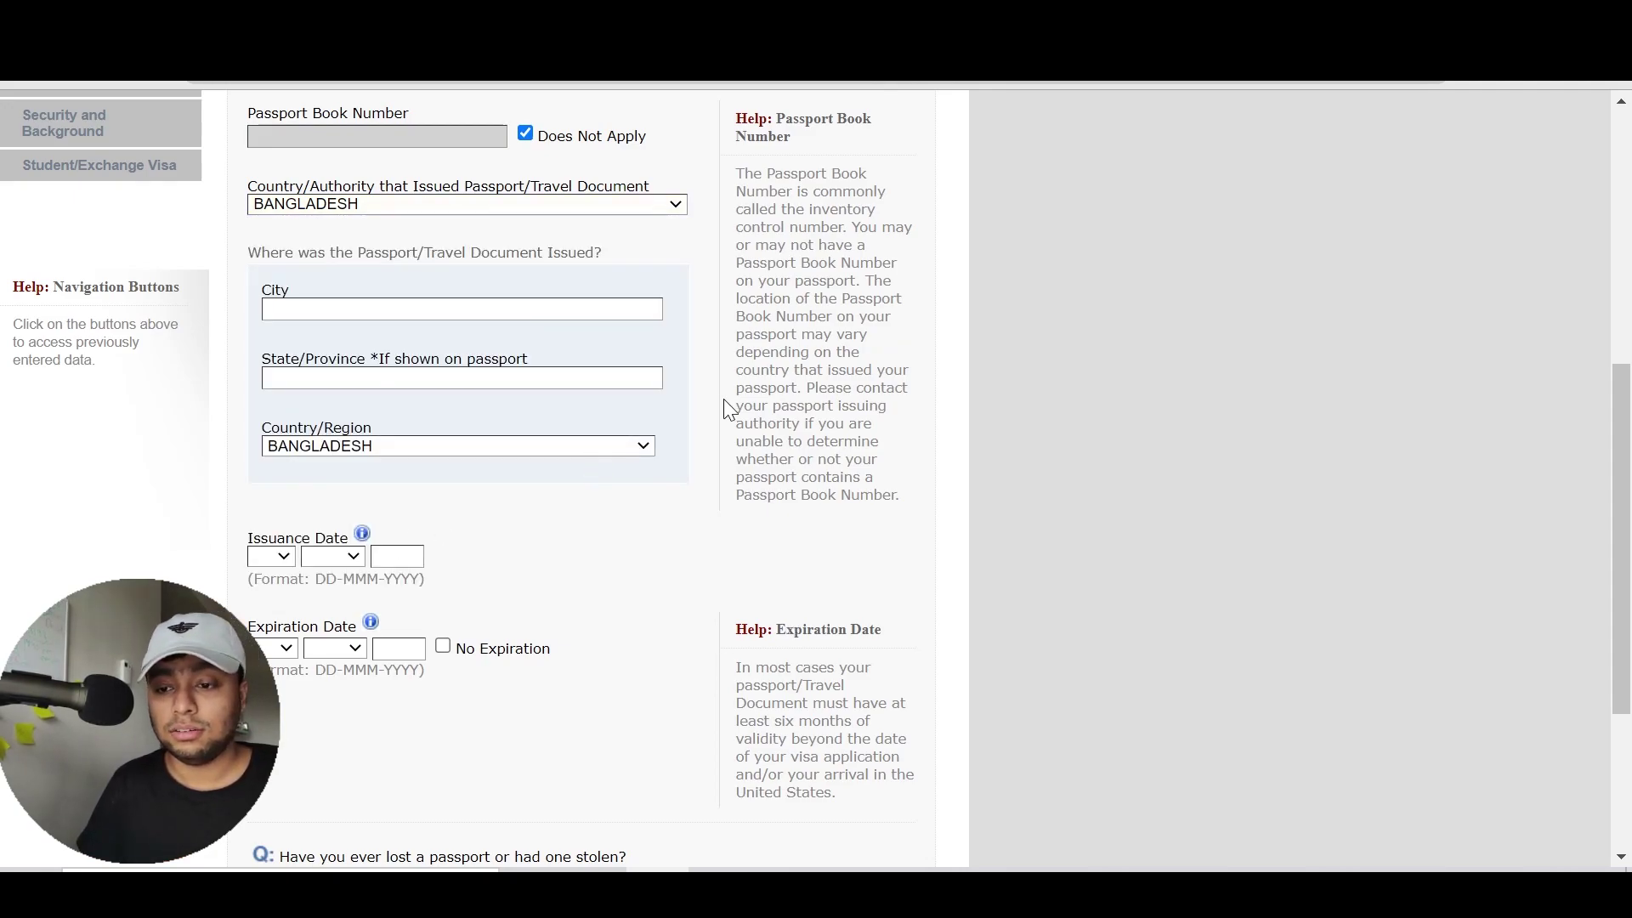
click(467, 310)
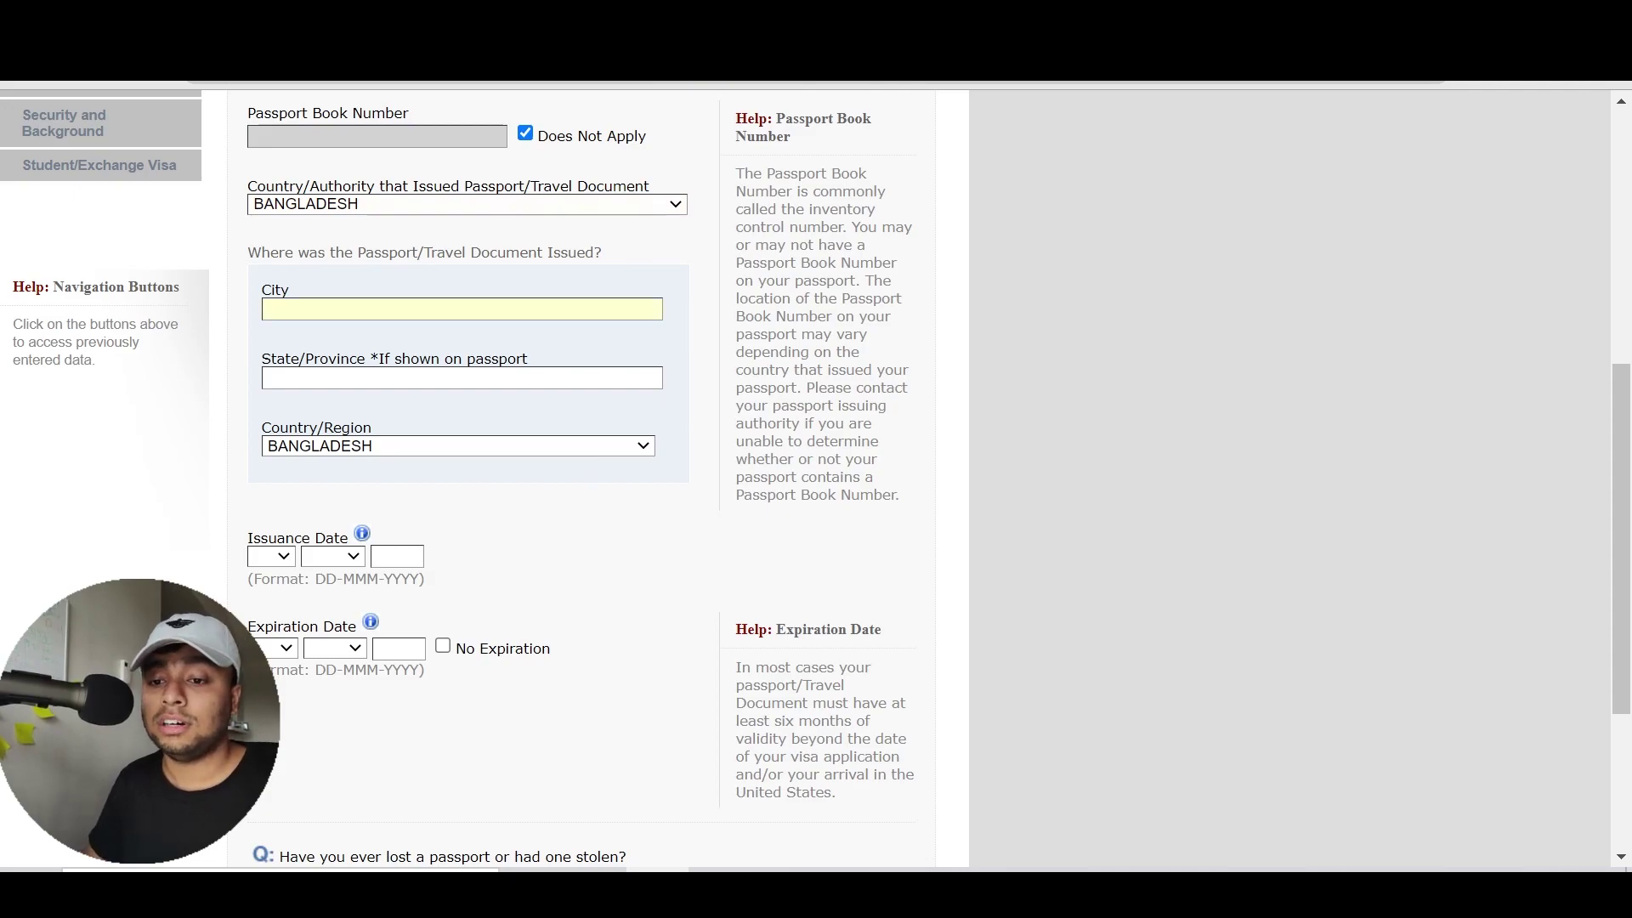
text(DHAKA)
key(Tab)
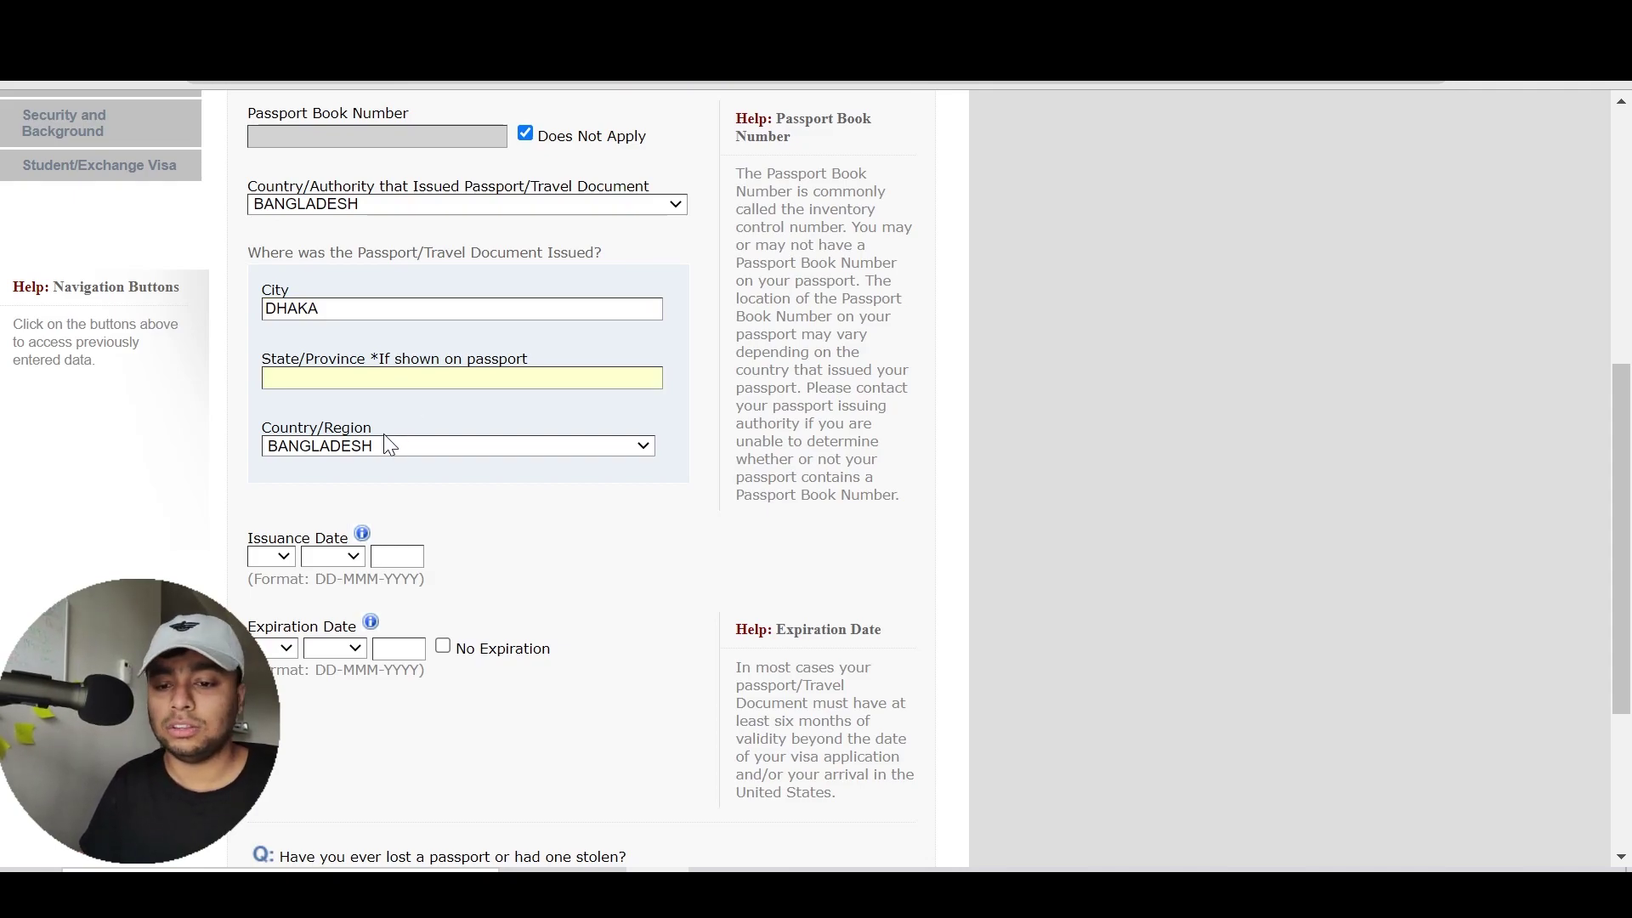
click(425, 503)
scroll(425, 496, down, 2)
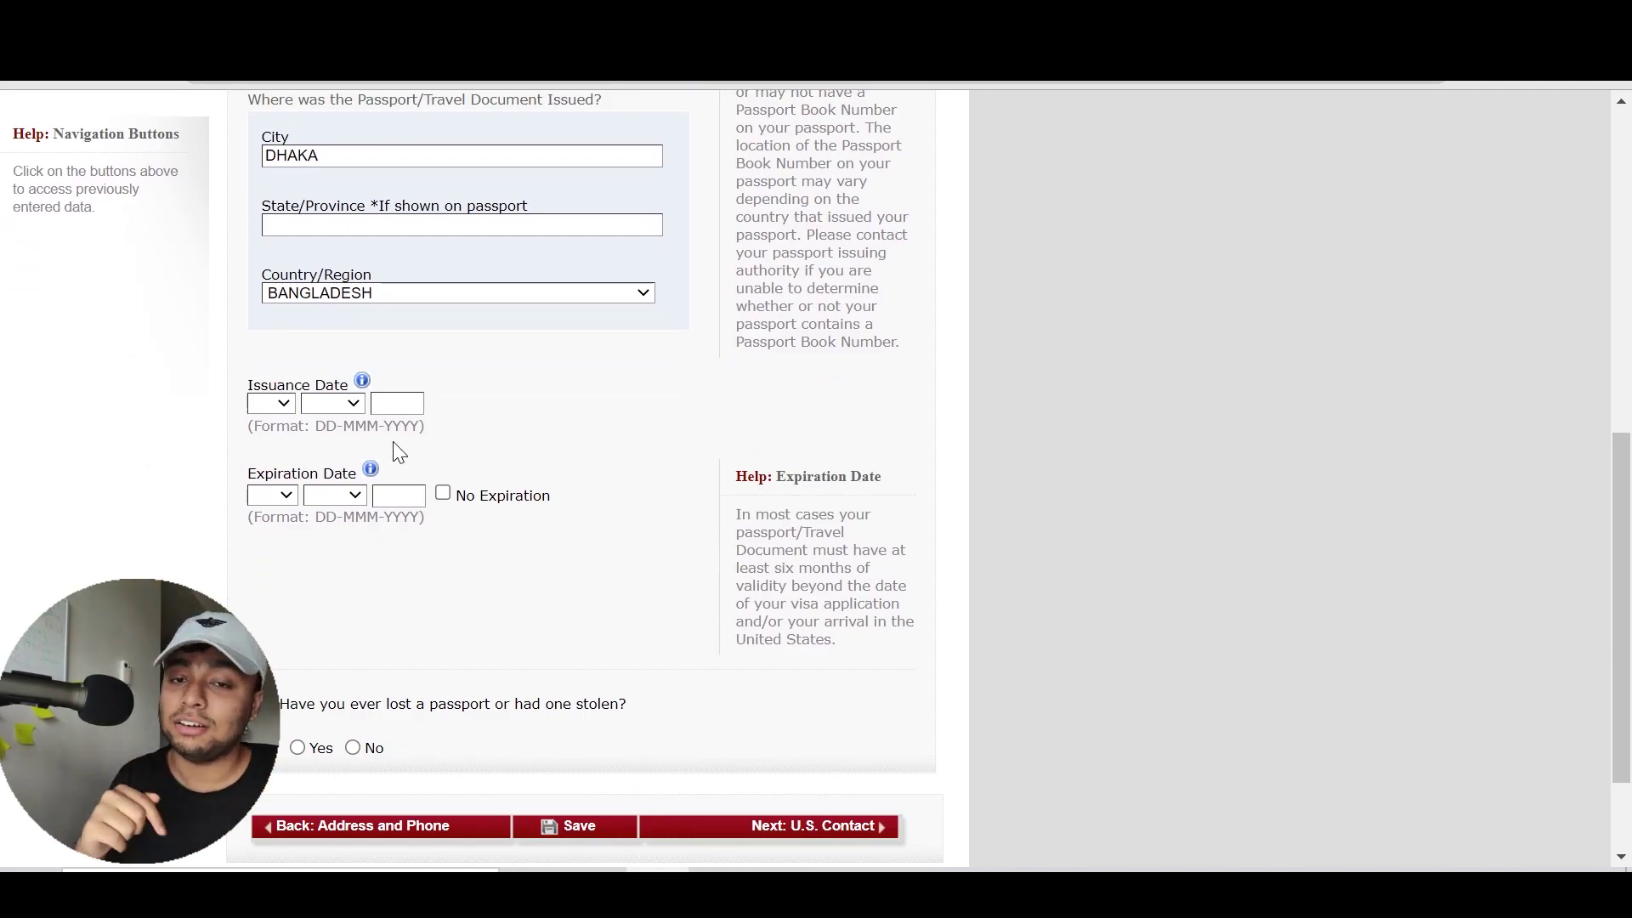
Set the passport issuance date to 17 APR 2018
click(269, 405)
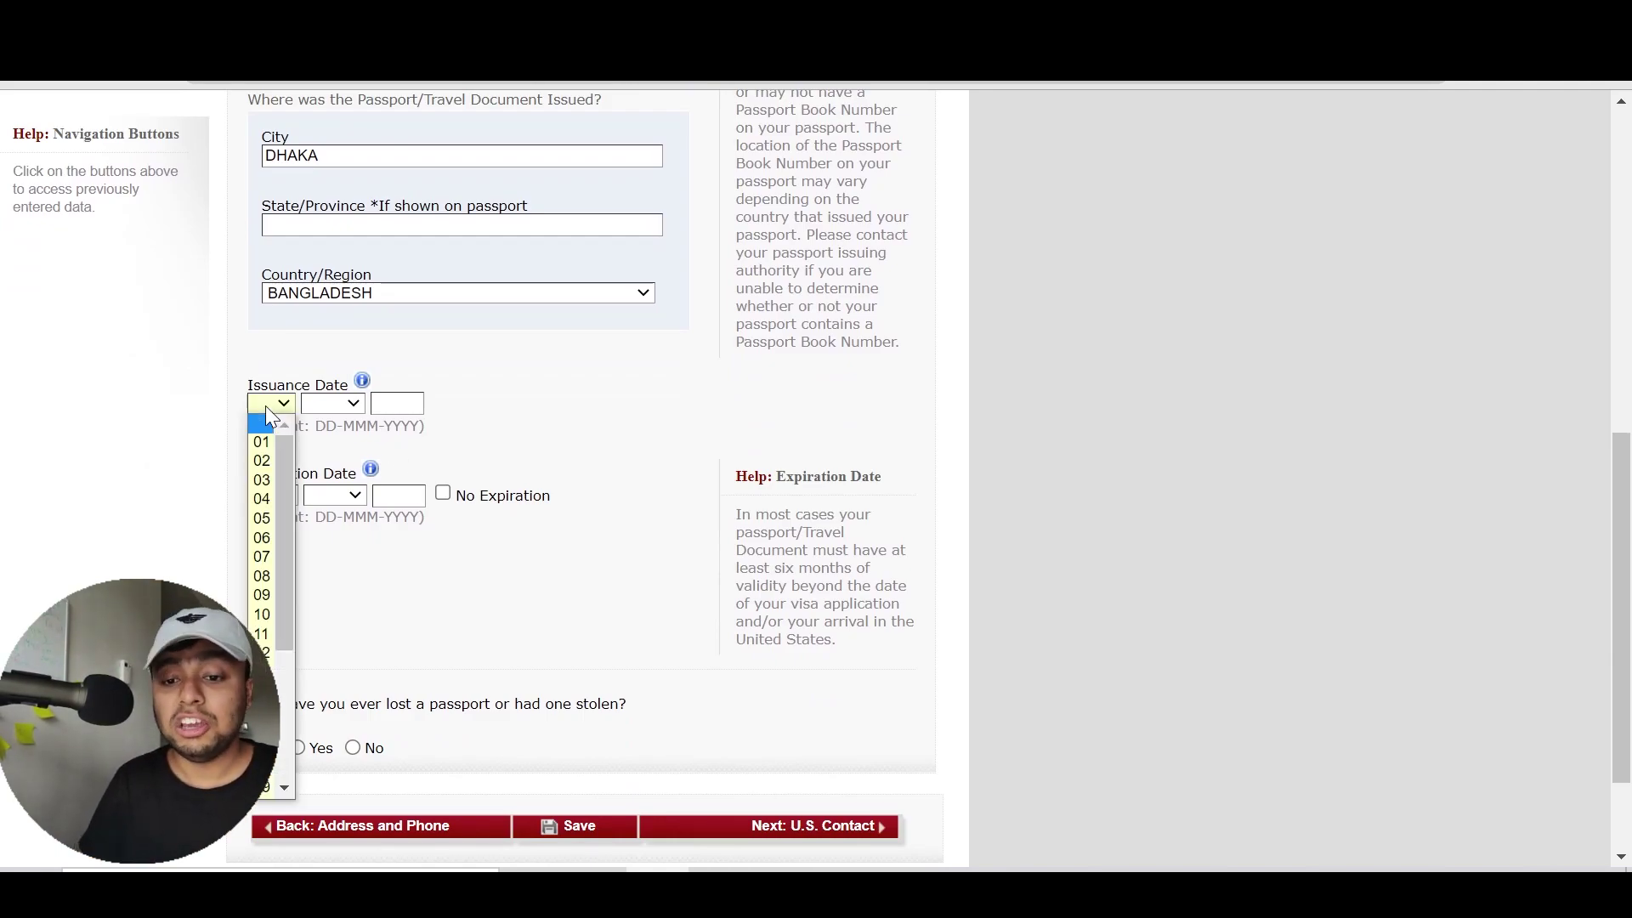
key(Down)
key(Down)
key(Down)
key(Down)
key(Down)
key(Down)
key(Down)
key(Down)
key(Down)
key(Down)
key(Down)
key(Down)
key(Down)
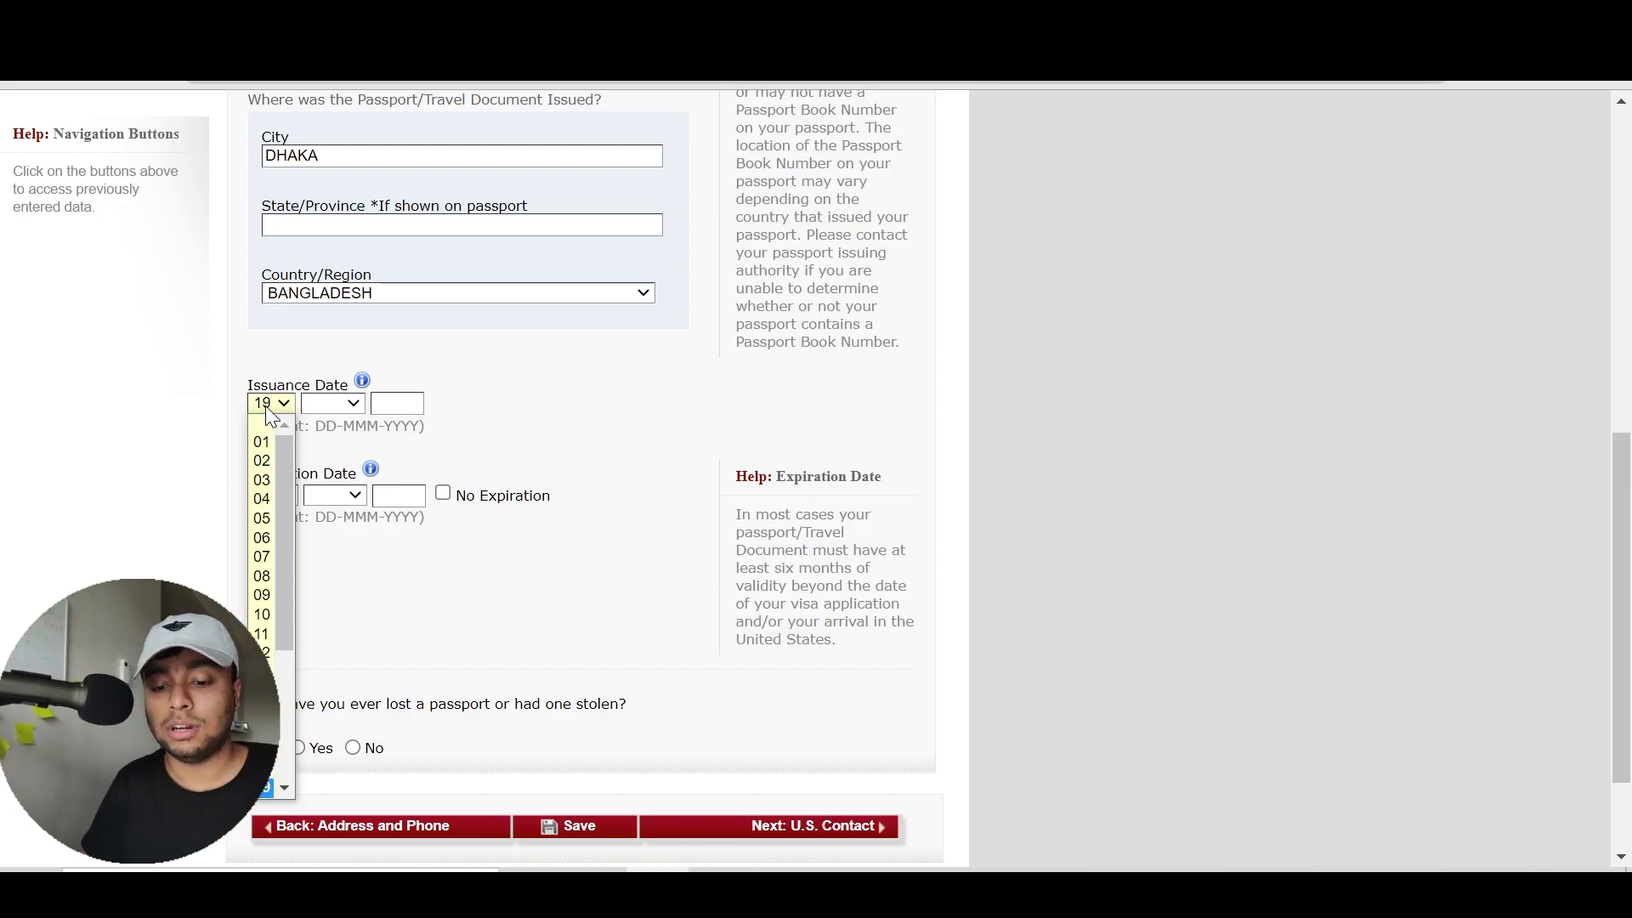
key(Up)
key(Up)
key(Return)
key(Tab)
key(a)
key(Tab)
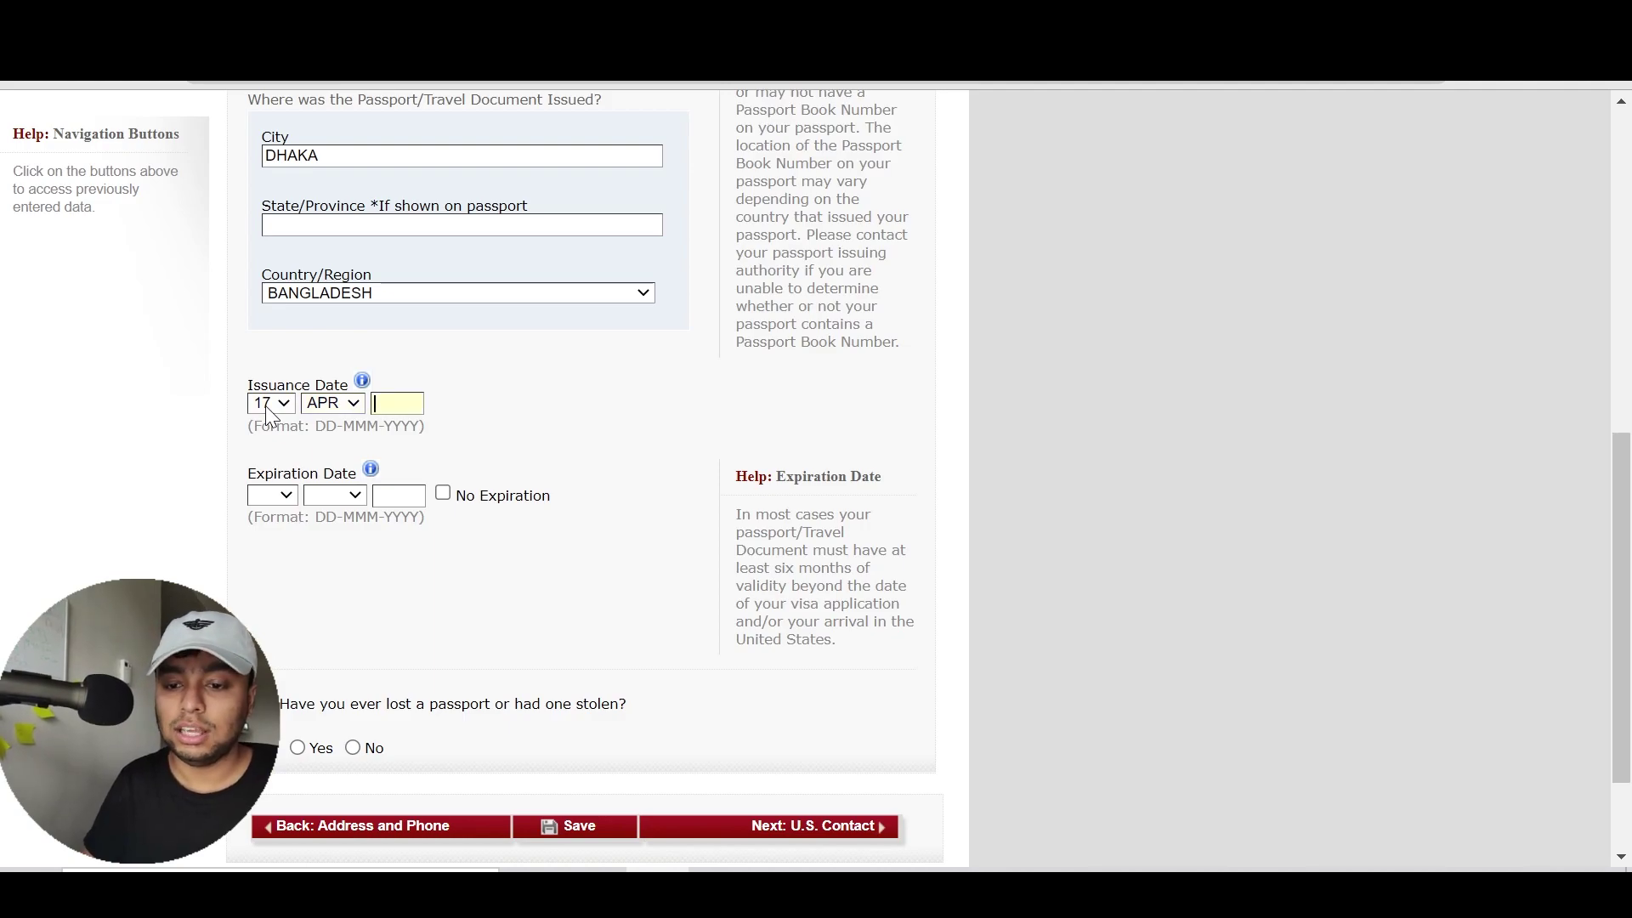
text(2018)
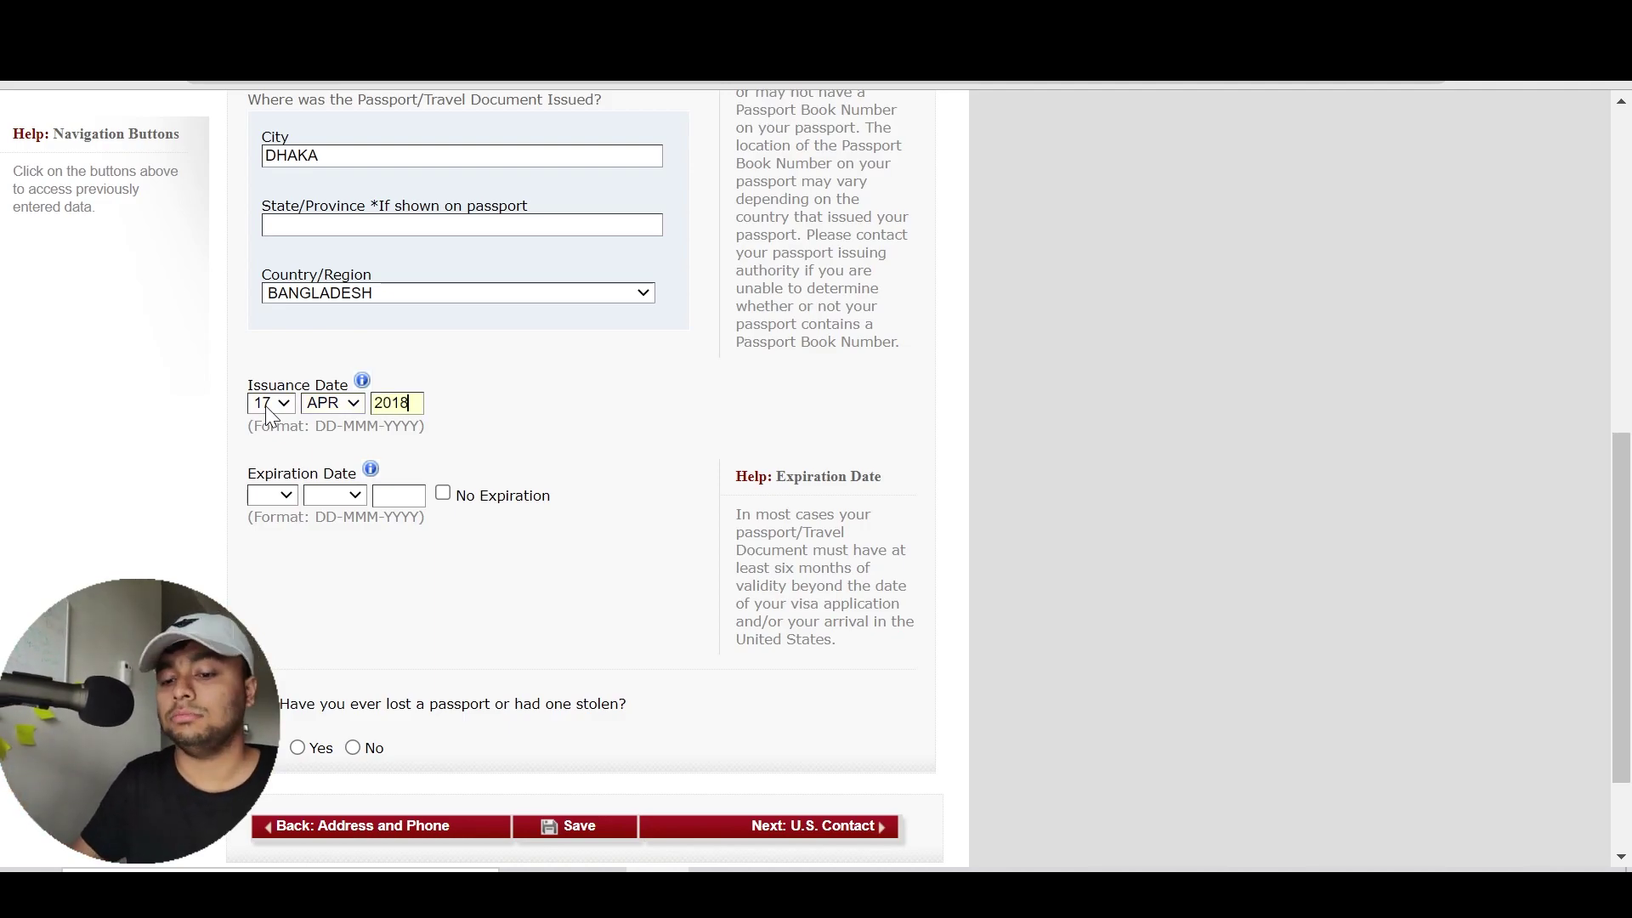
key(Tab)
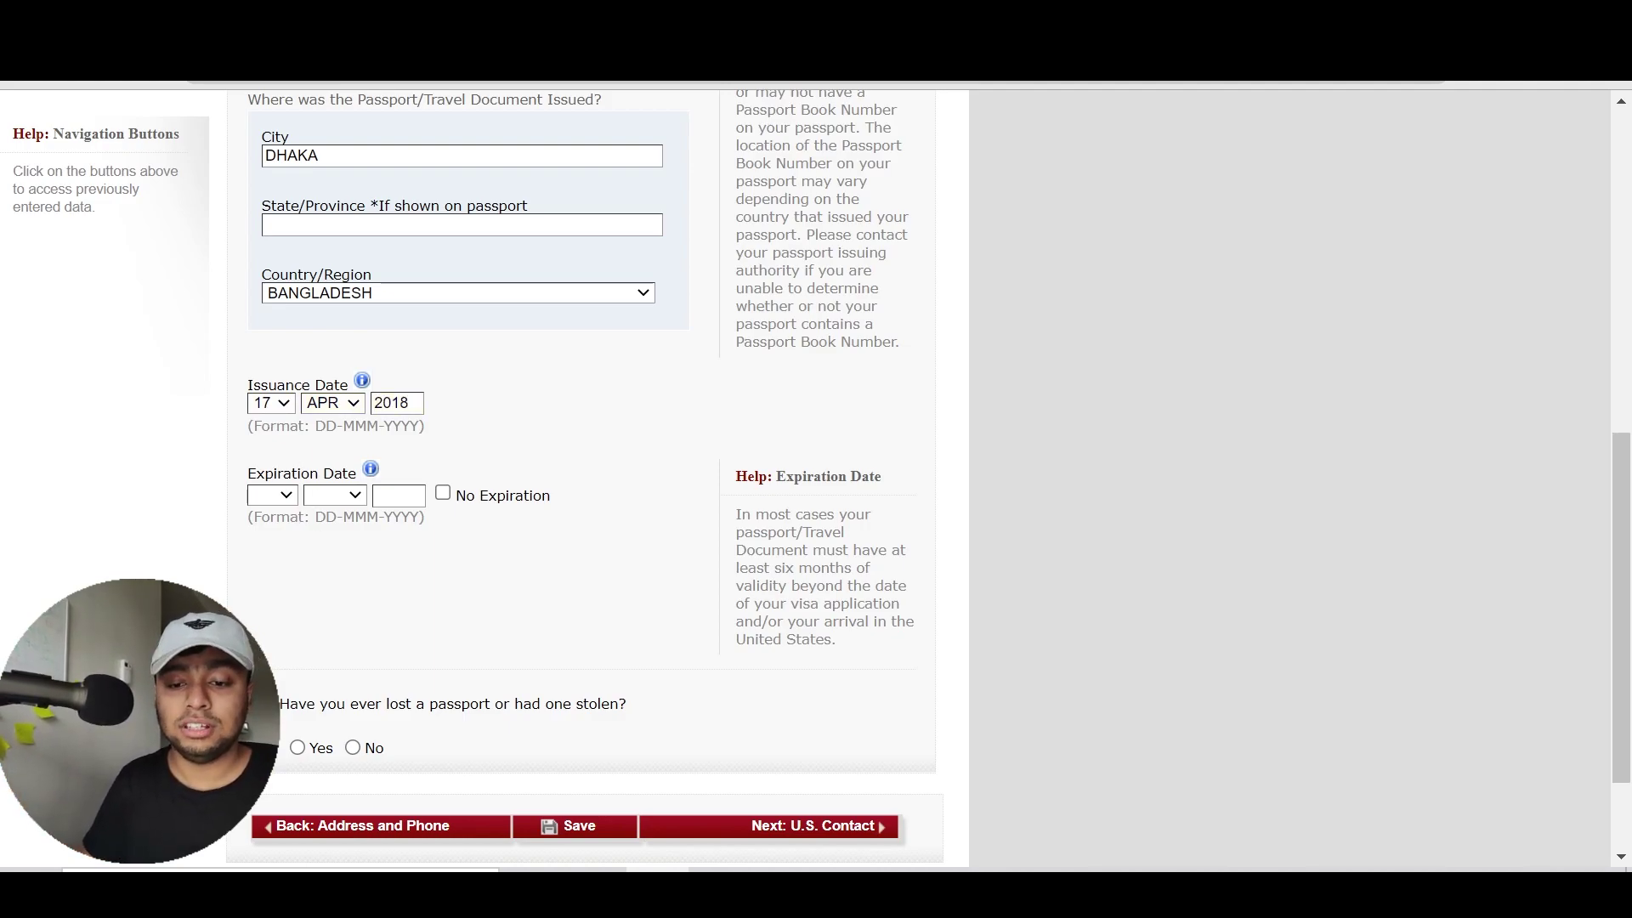
Set the passport expiration date to 16 APR 2022
click(269, 498)
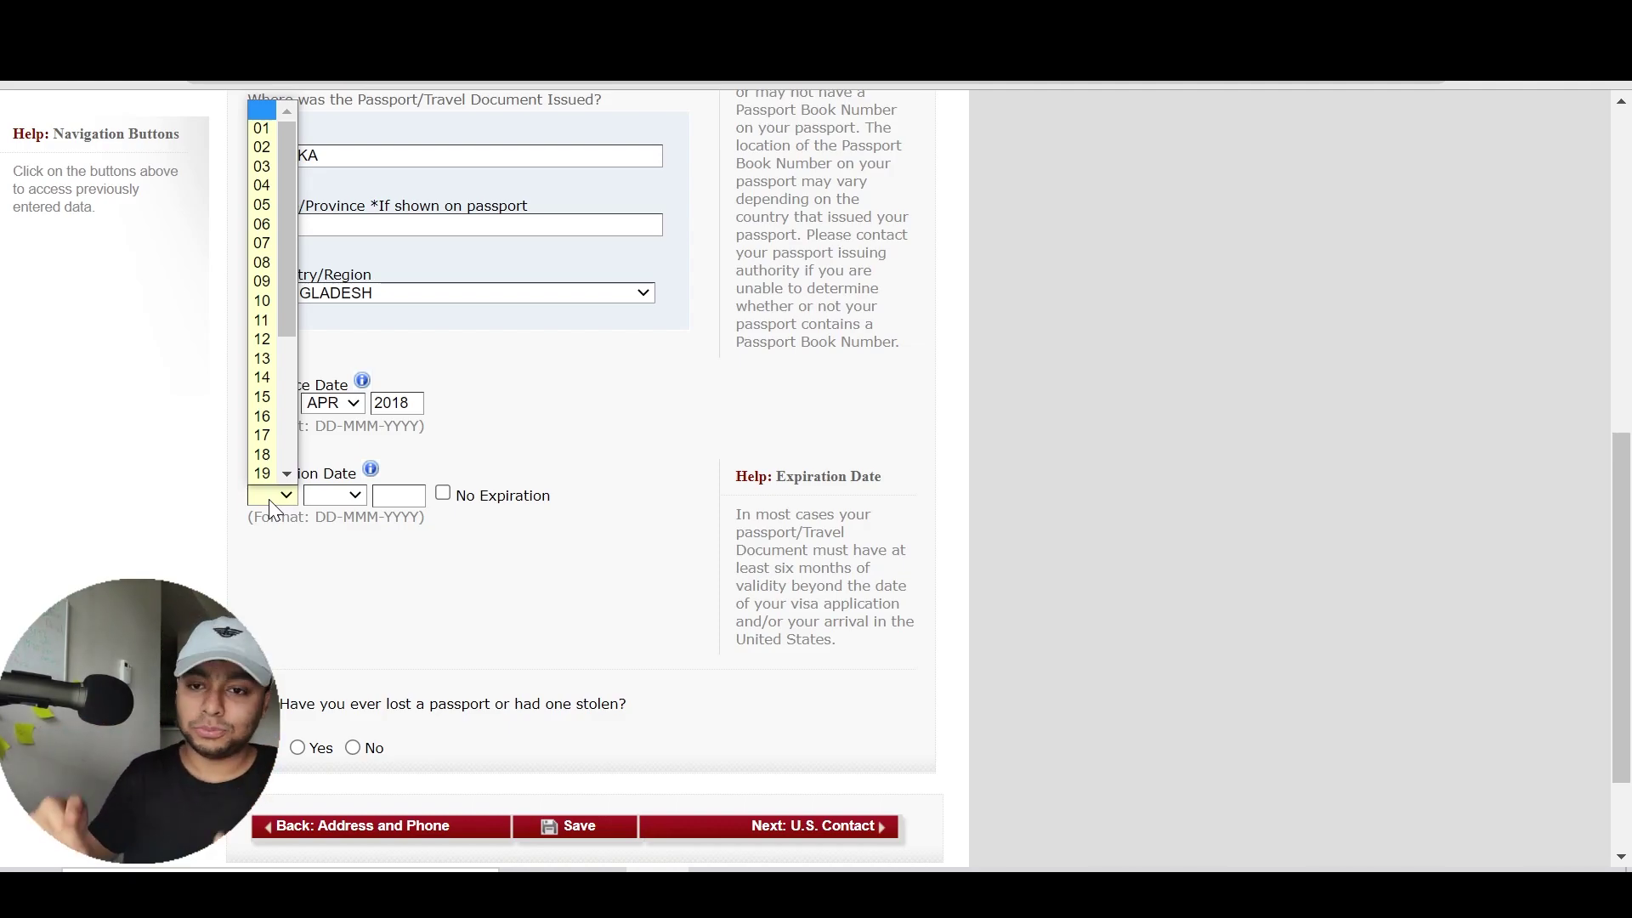
text(16)
key(Return)
key(Tab)
text(apr)
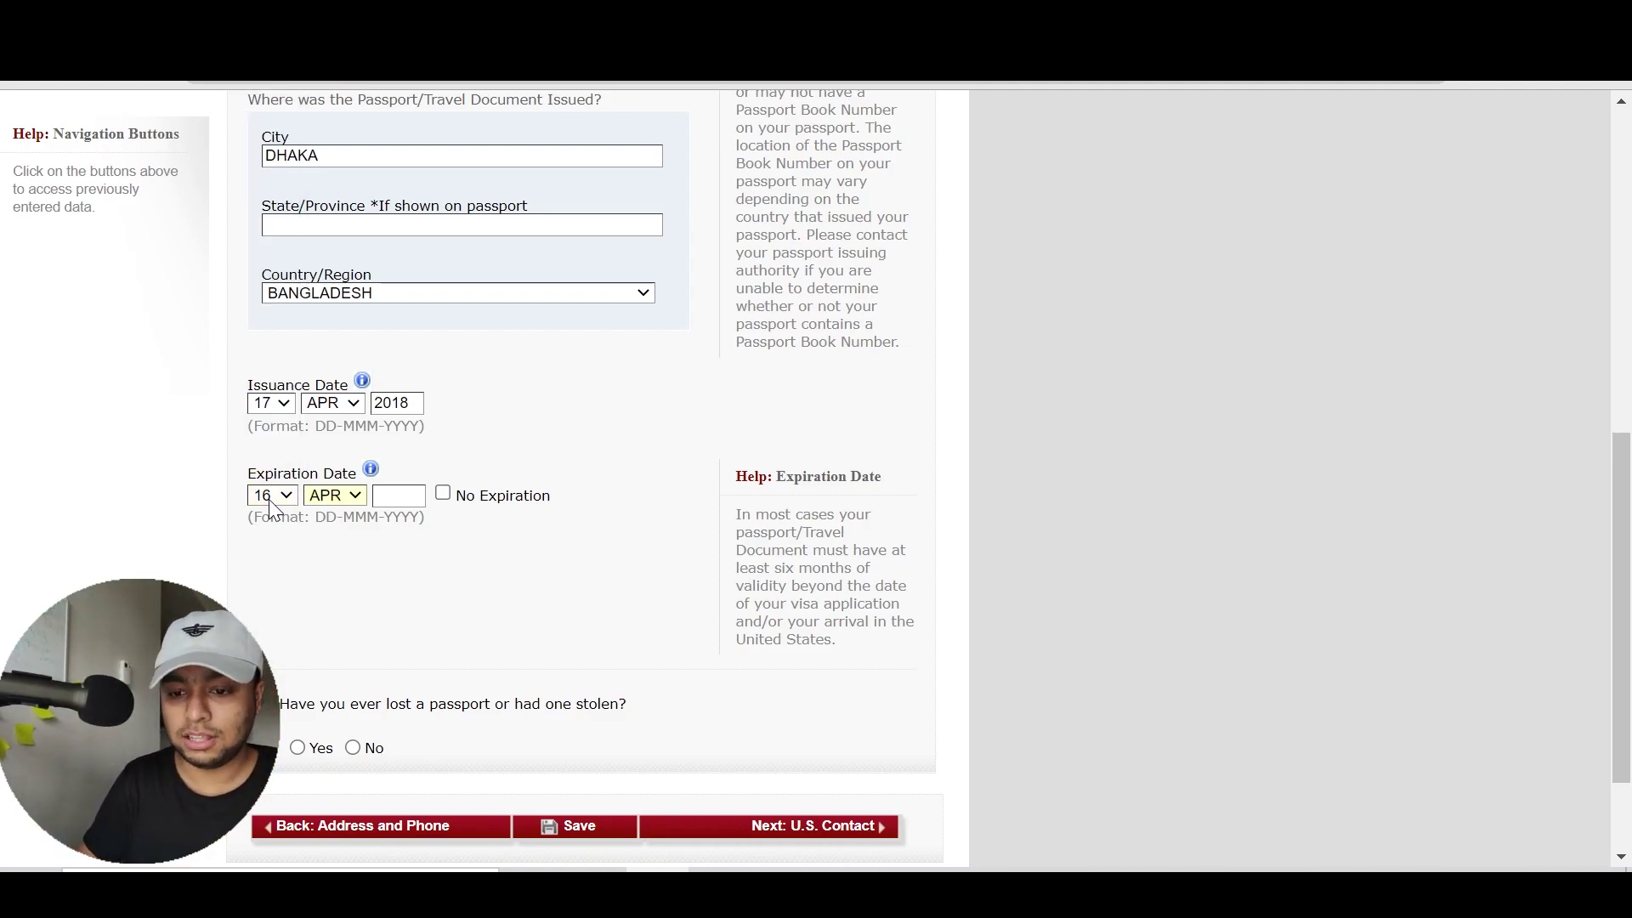
key(alt+Down)
key(Return)
key(Tab)
text(2022)
click(599, 437)
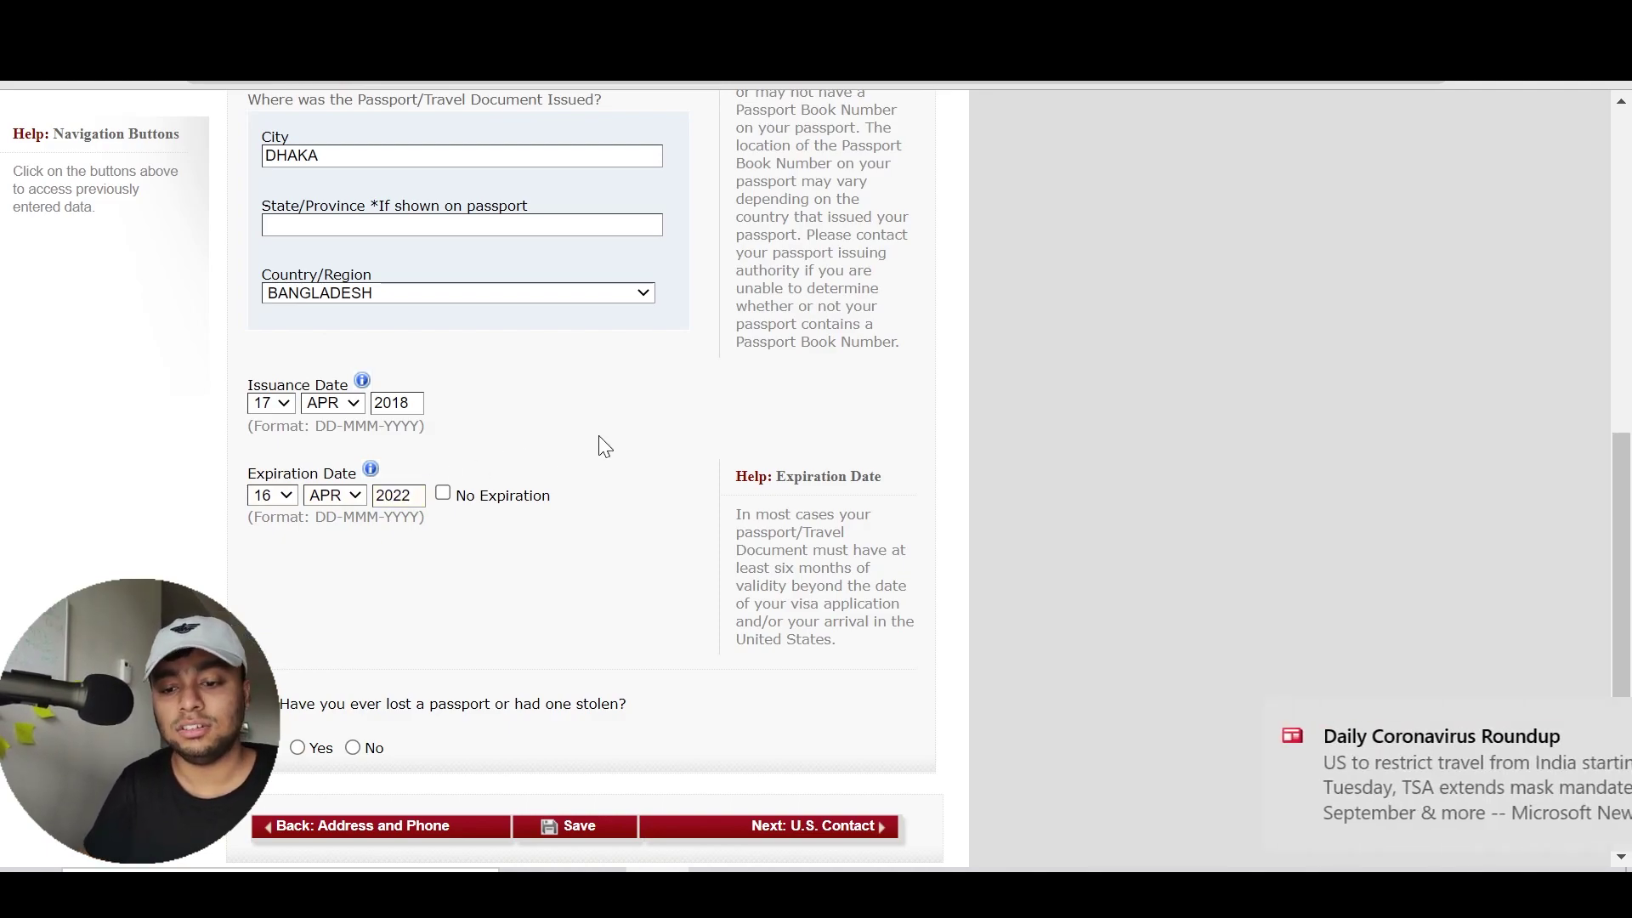
scroll(598, 437, down, 2)
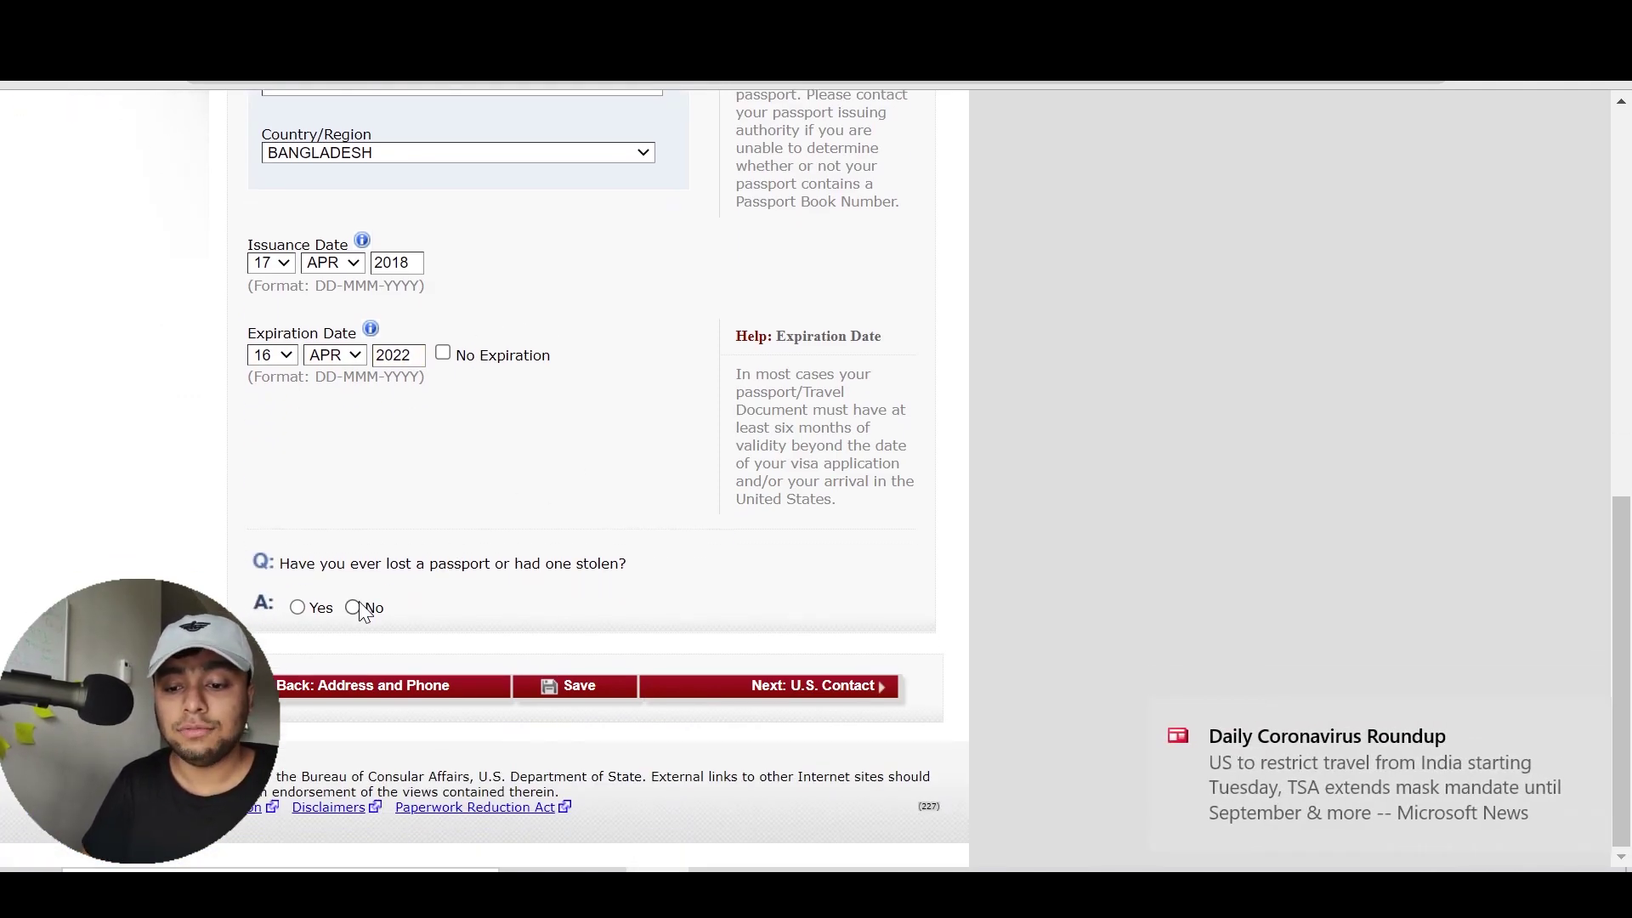
Dismiss the news notice, answer No on lost or stolen passport, and continue to U.S. Contact
mouse_move(1219, 823)
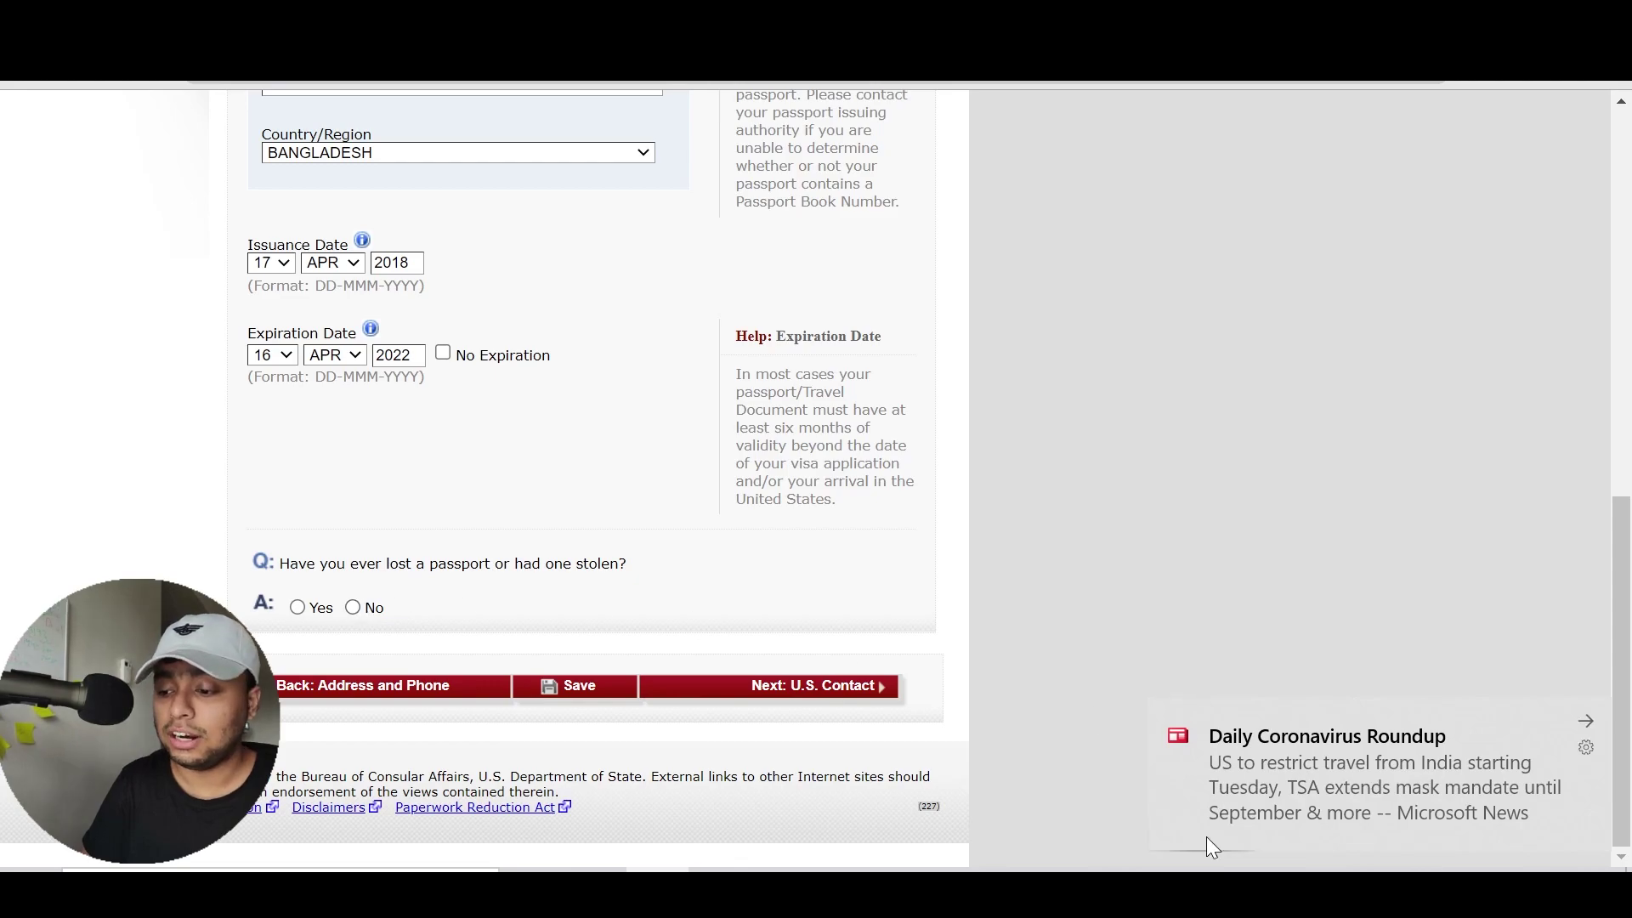
click(1585, 724)
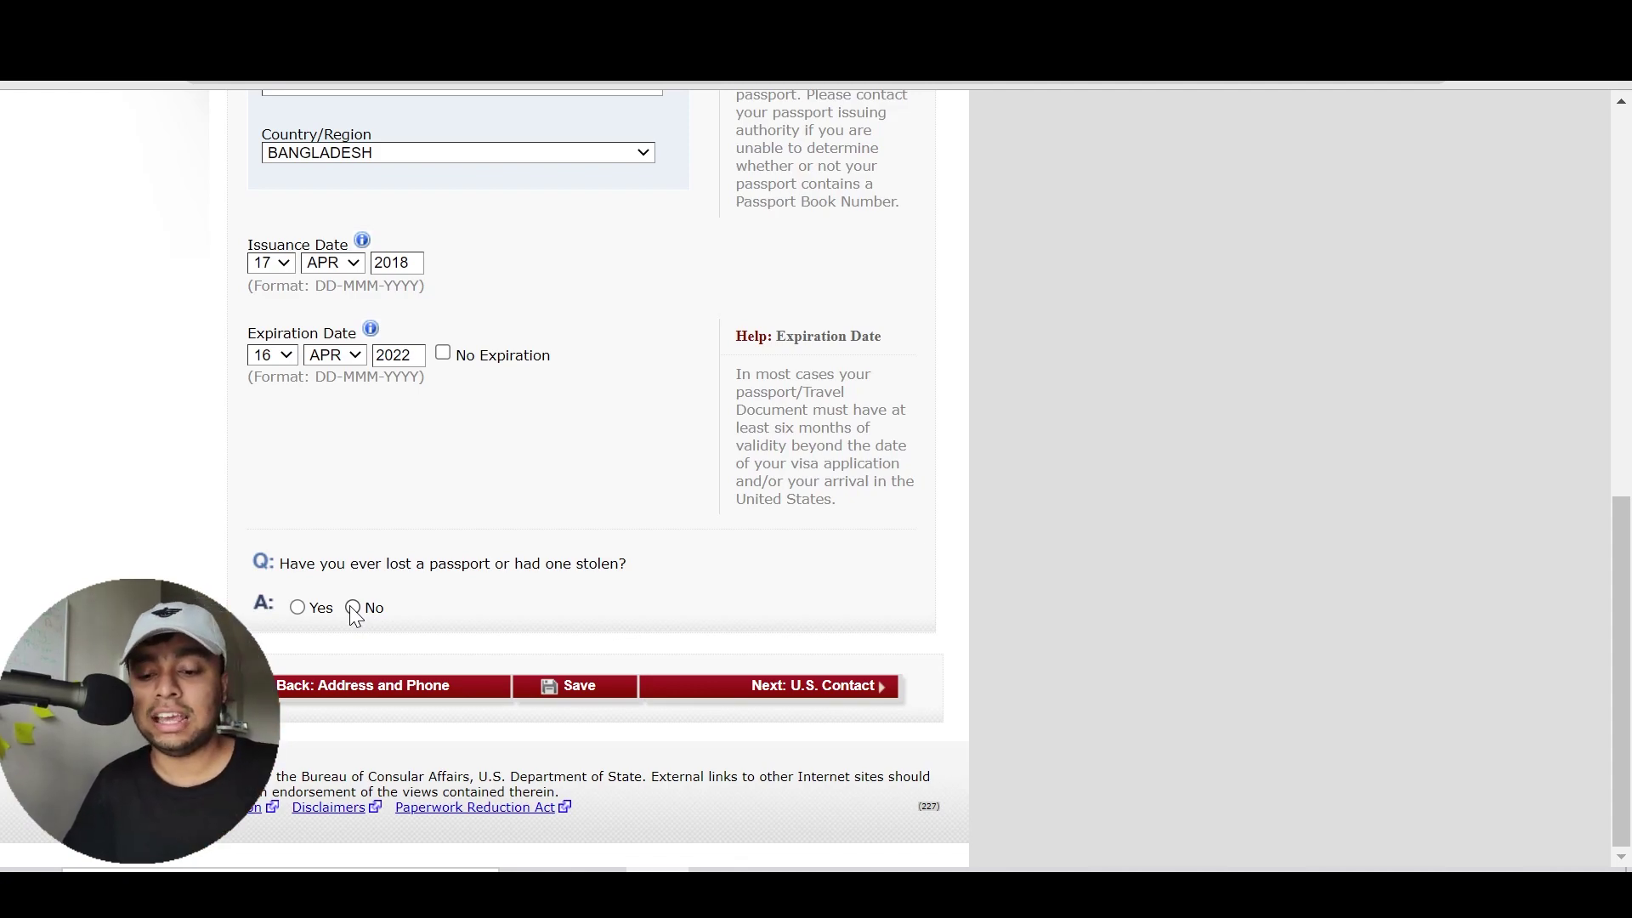
click(313, 609)
scroll(329, 531, up, 3)
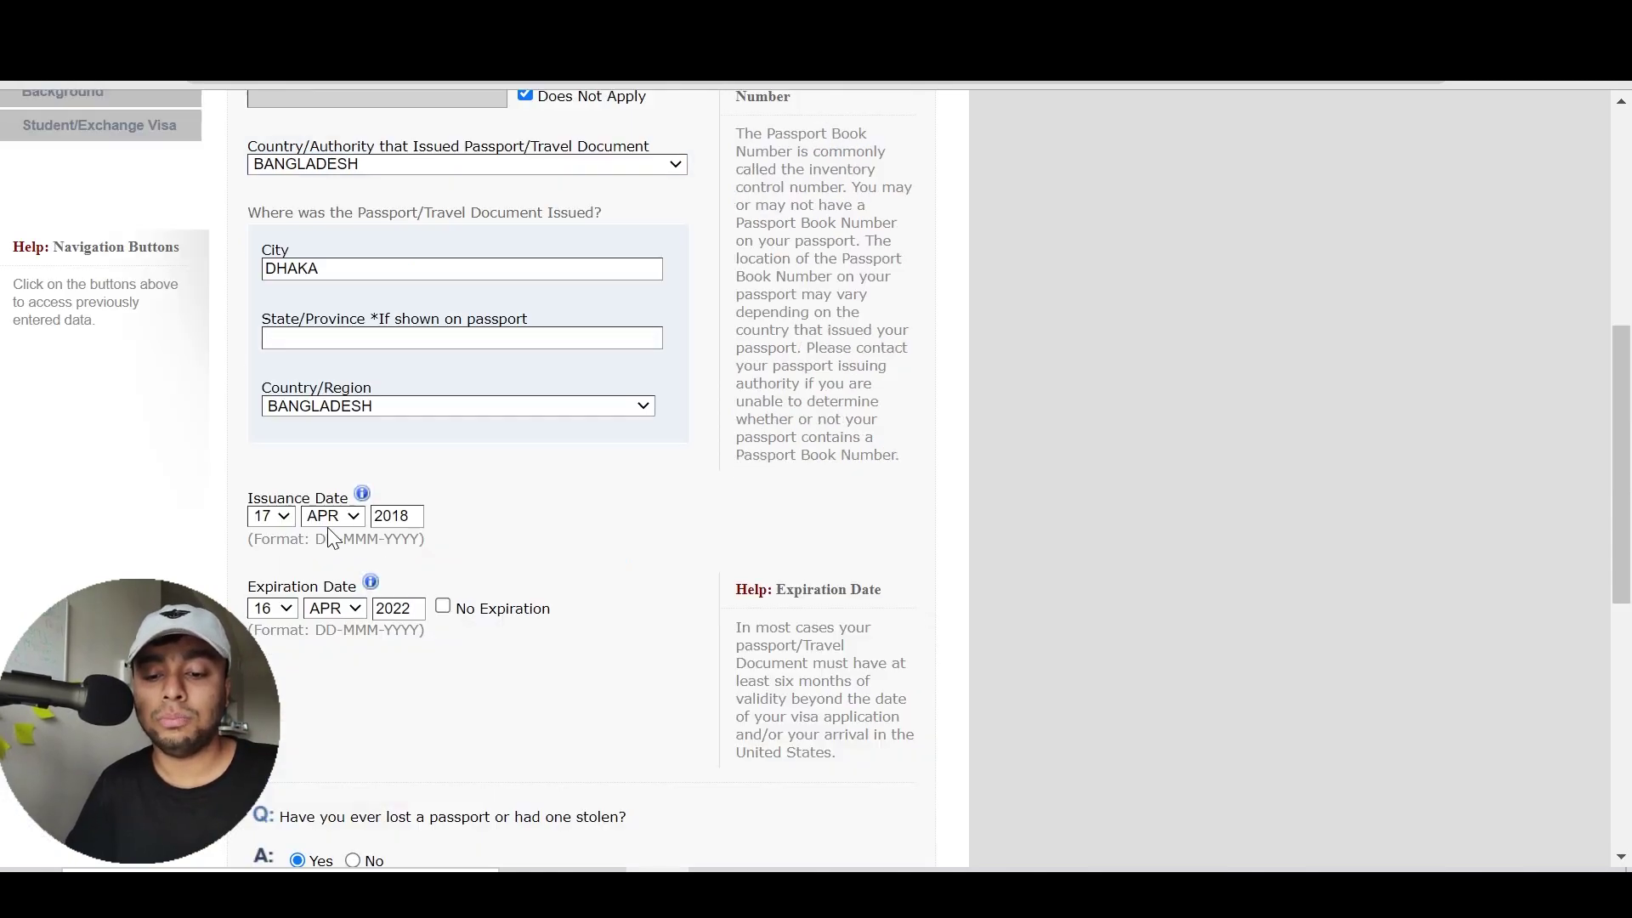
scroll(328, 527, down, 8)
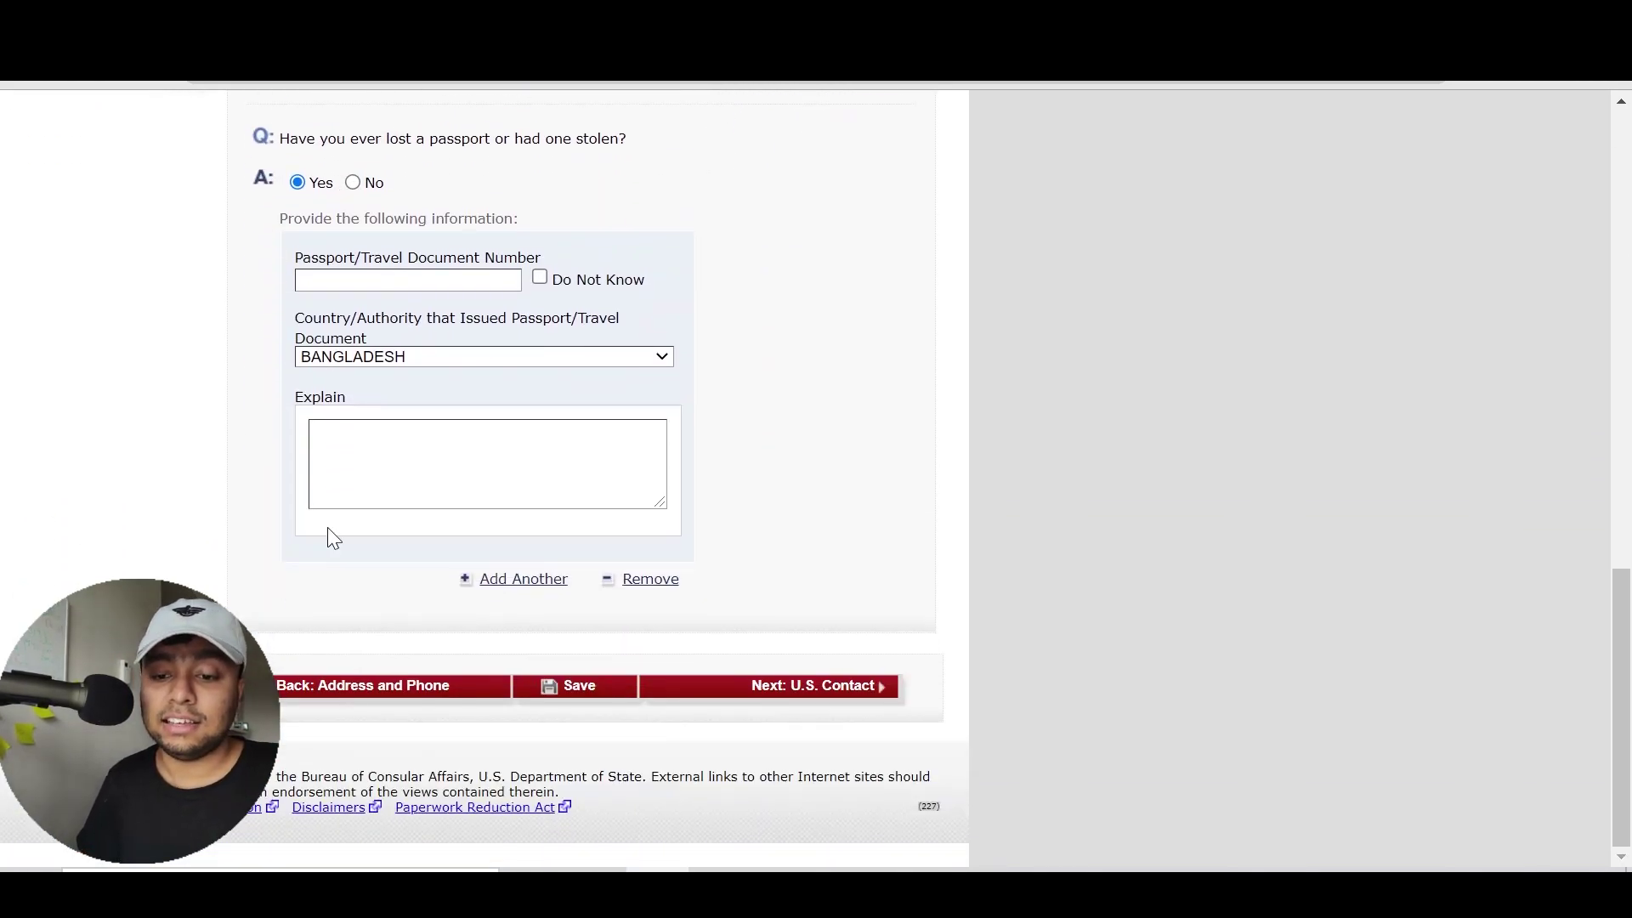
click(353, 183)
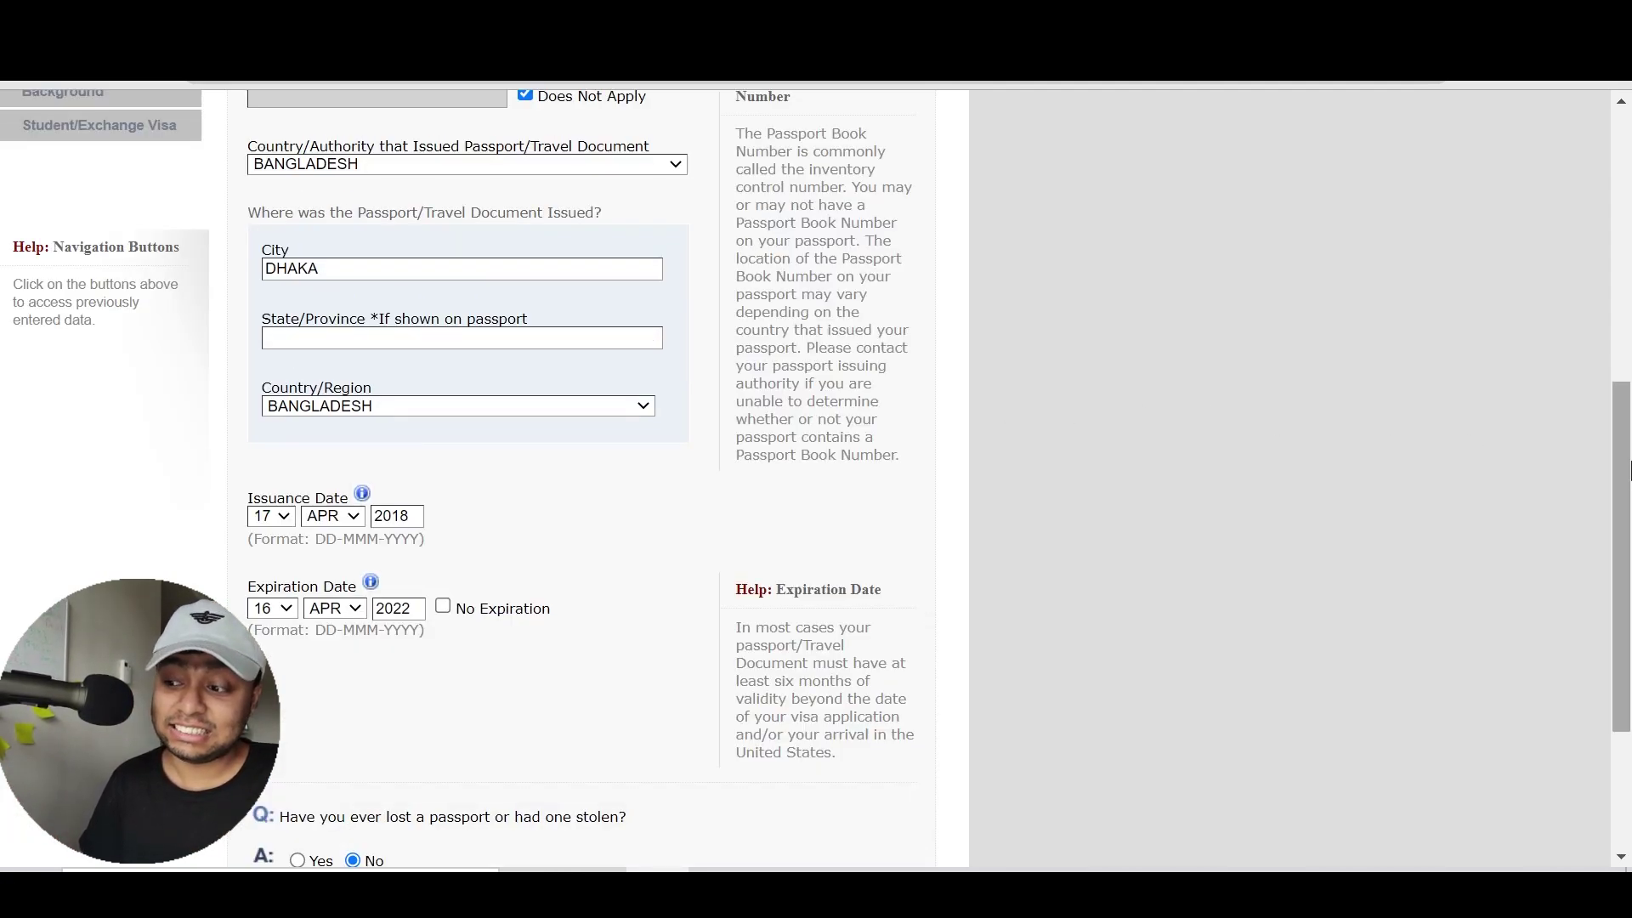
scroll(1628, 737, down, 3)
click(813, 685)
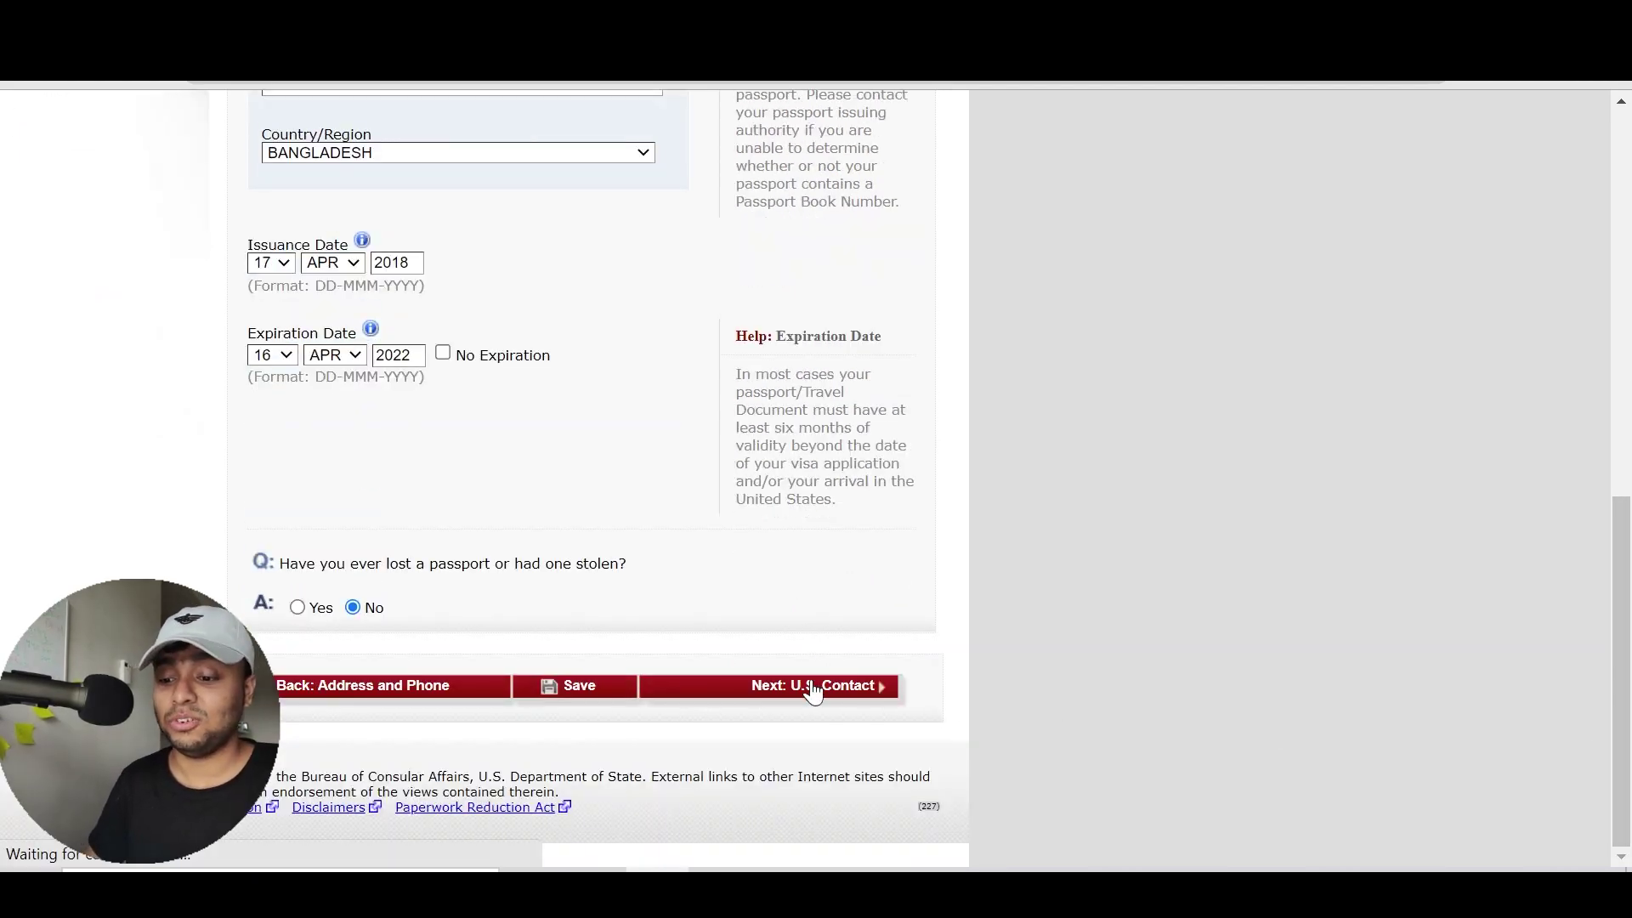
scroll(813, 693, down, 2)
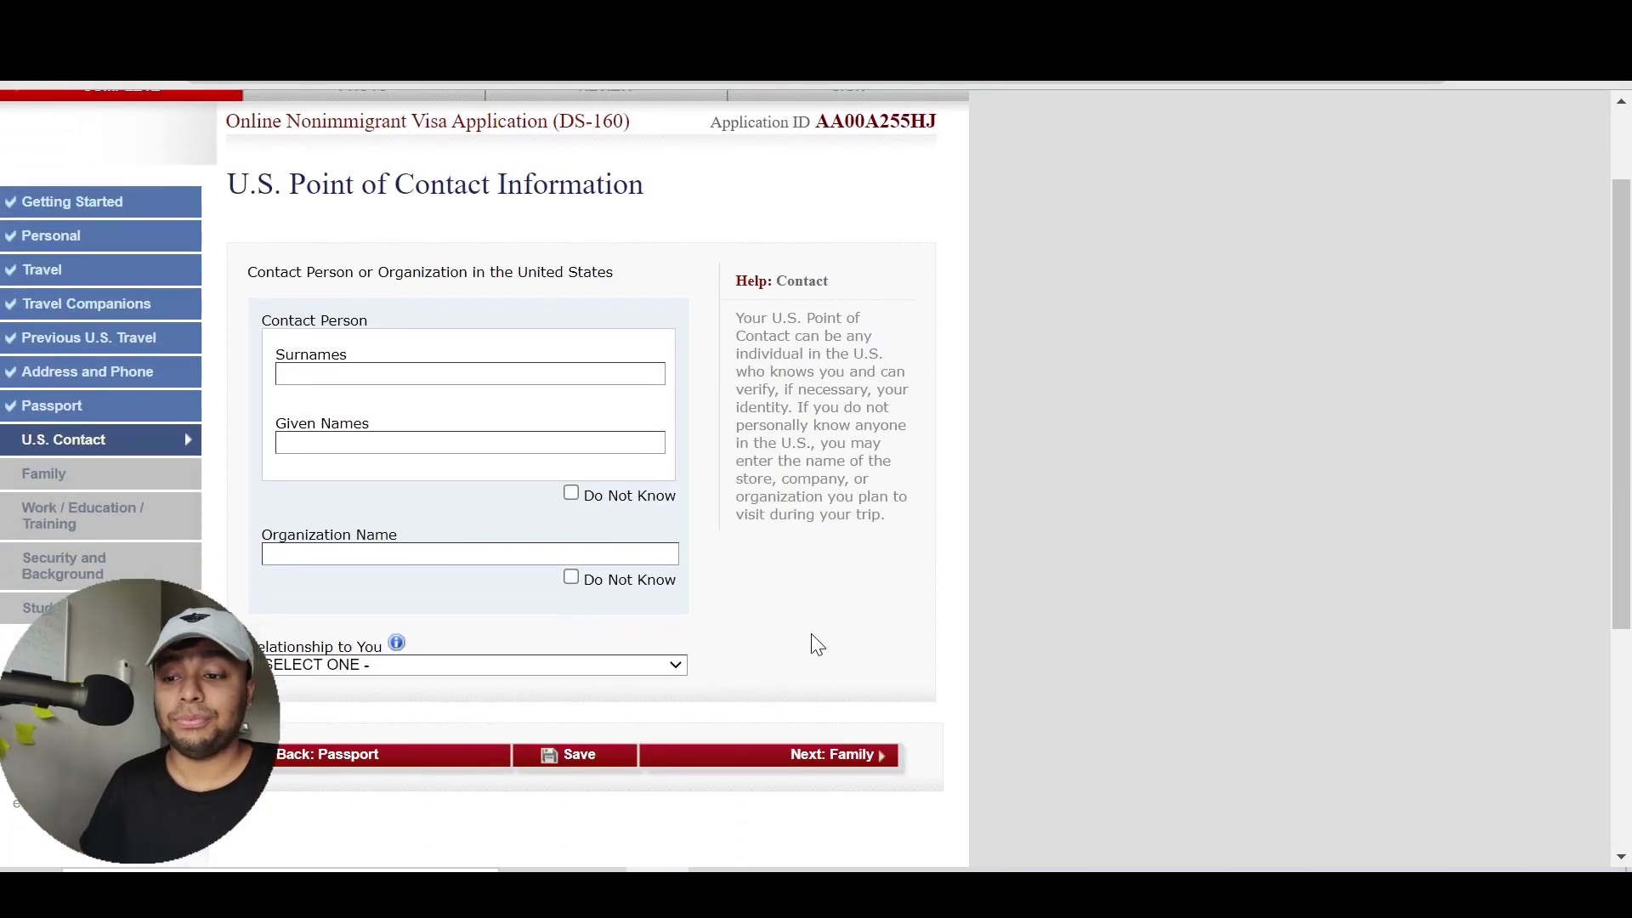
drag(736, 330, 910, 395)
click(738, 348)
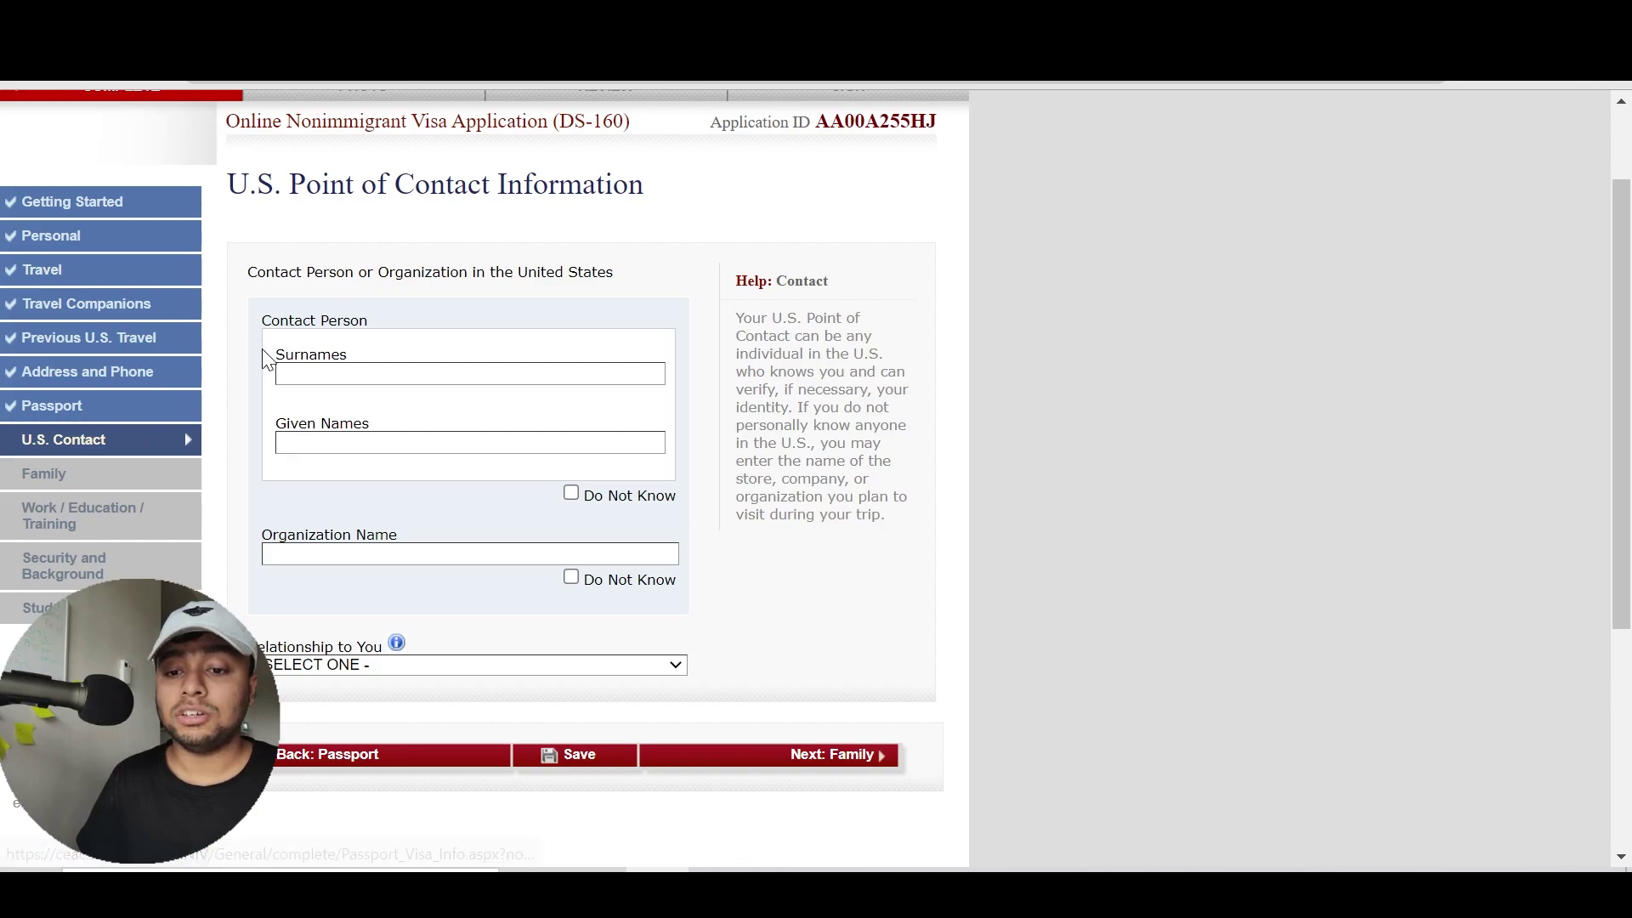
click(280, 374)
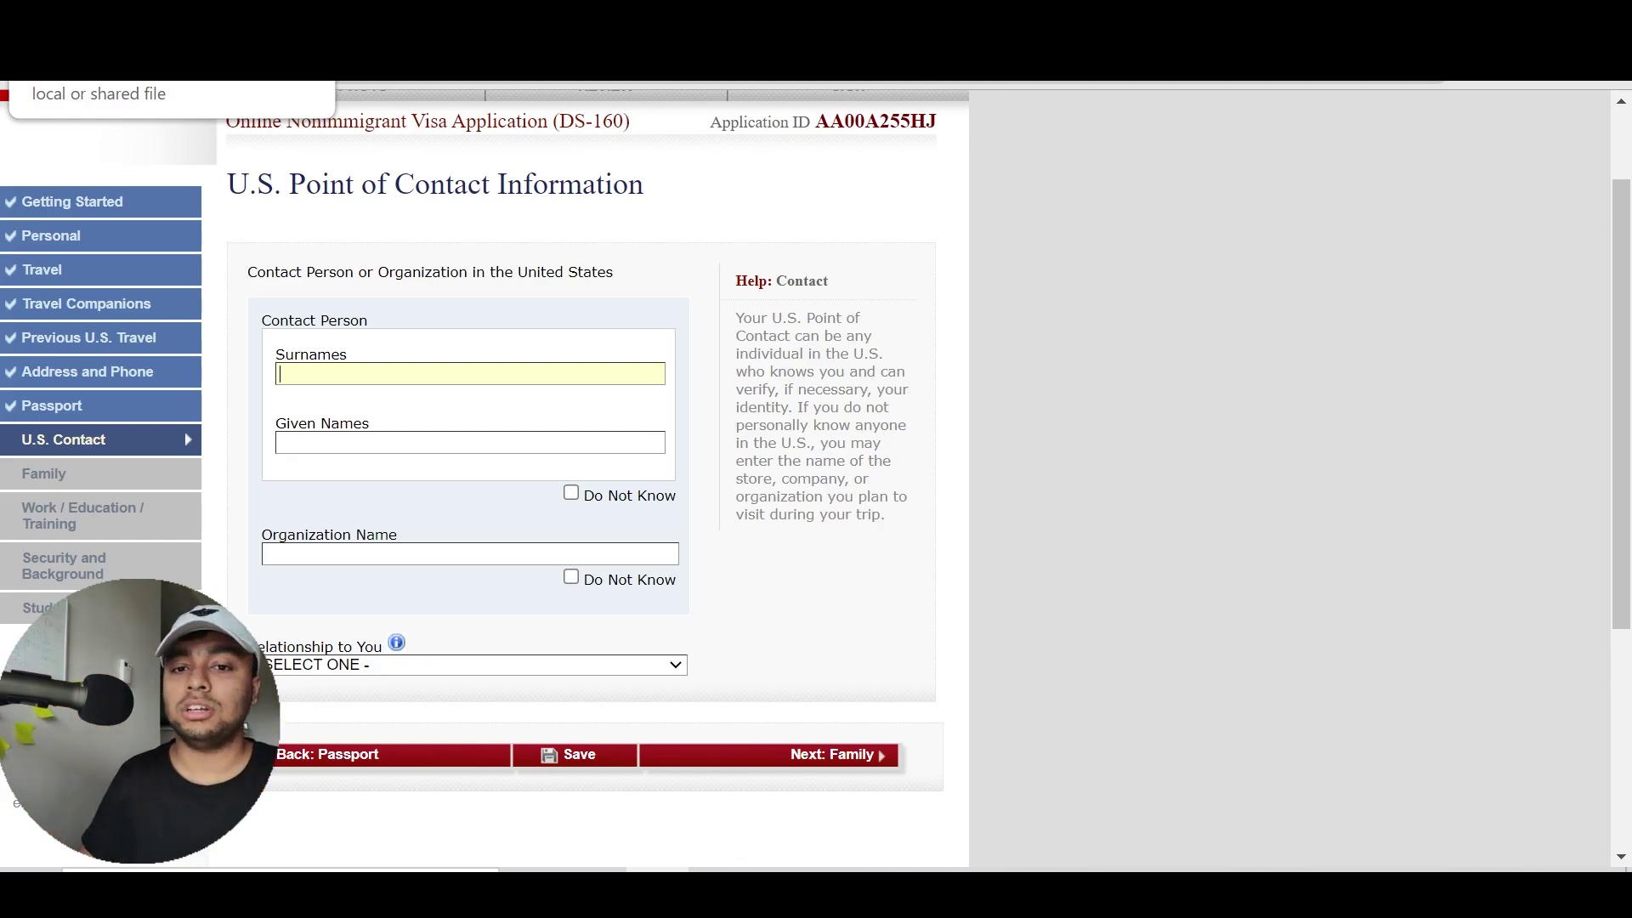
Find the school official's name on the I-20's signature line, switching between the I-20 and DS-160
click(111, 66)
scroll(1083, 514, down, 1)
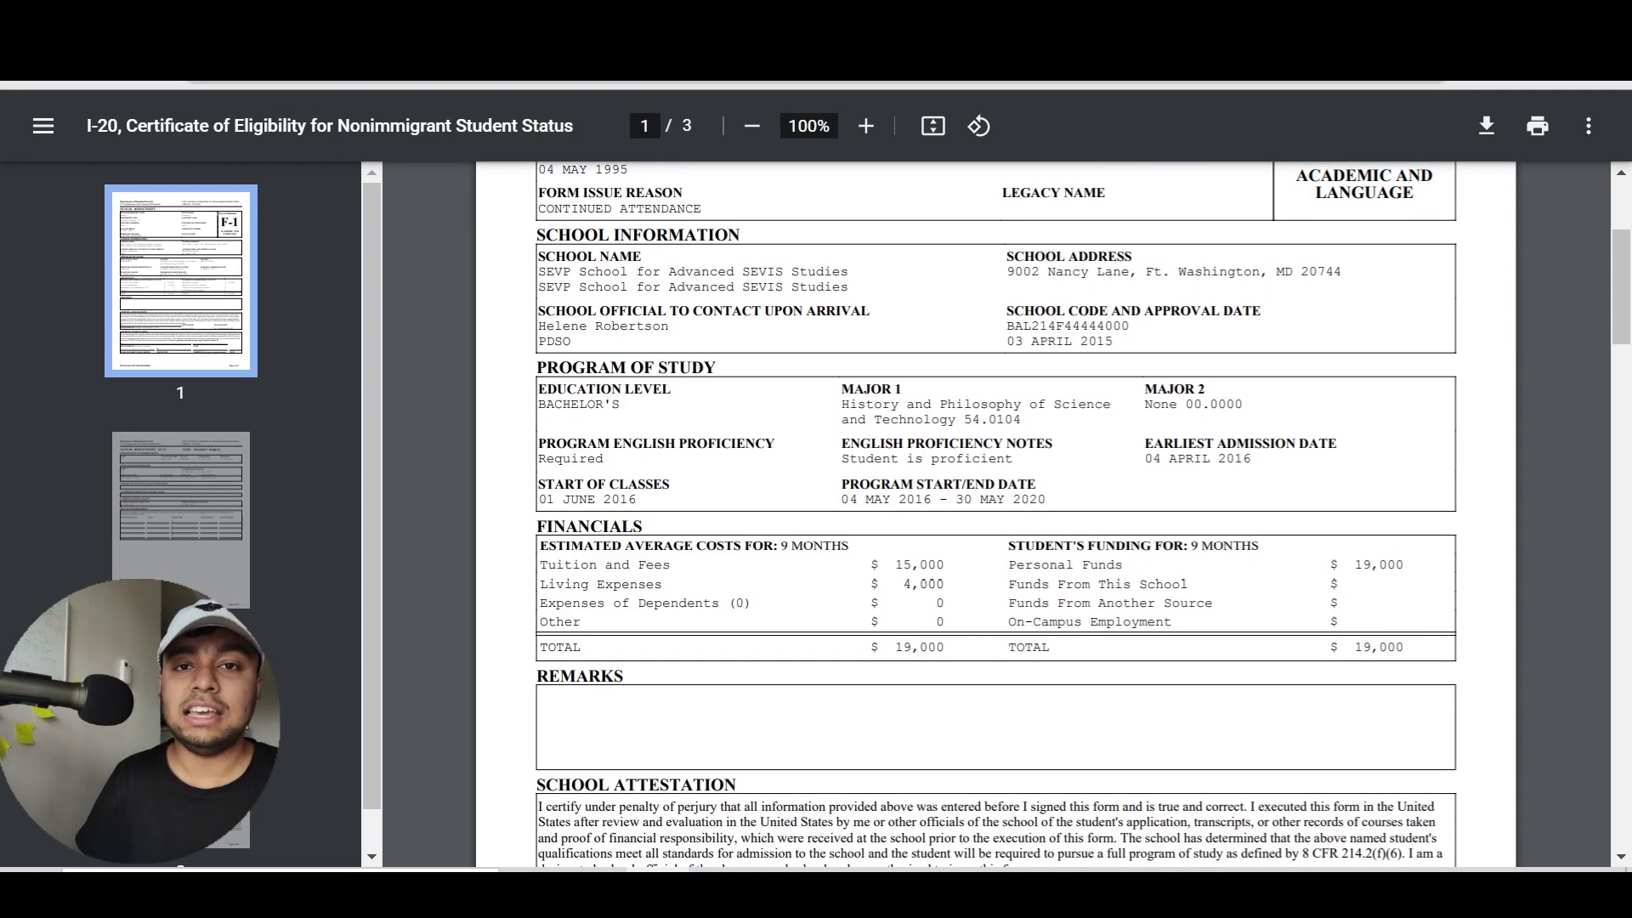
scroll(995, 514, down, 5)
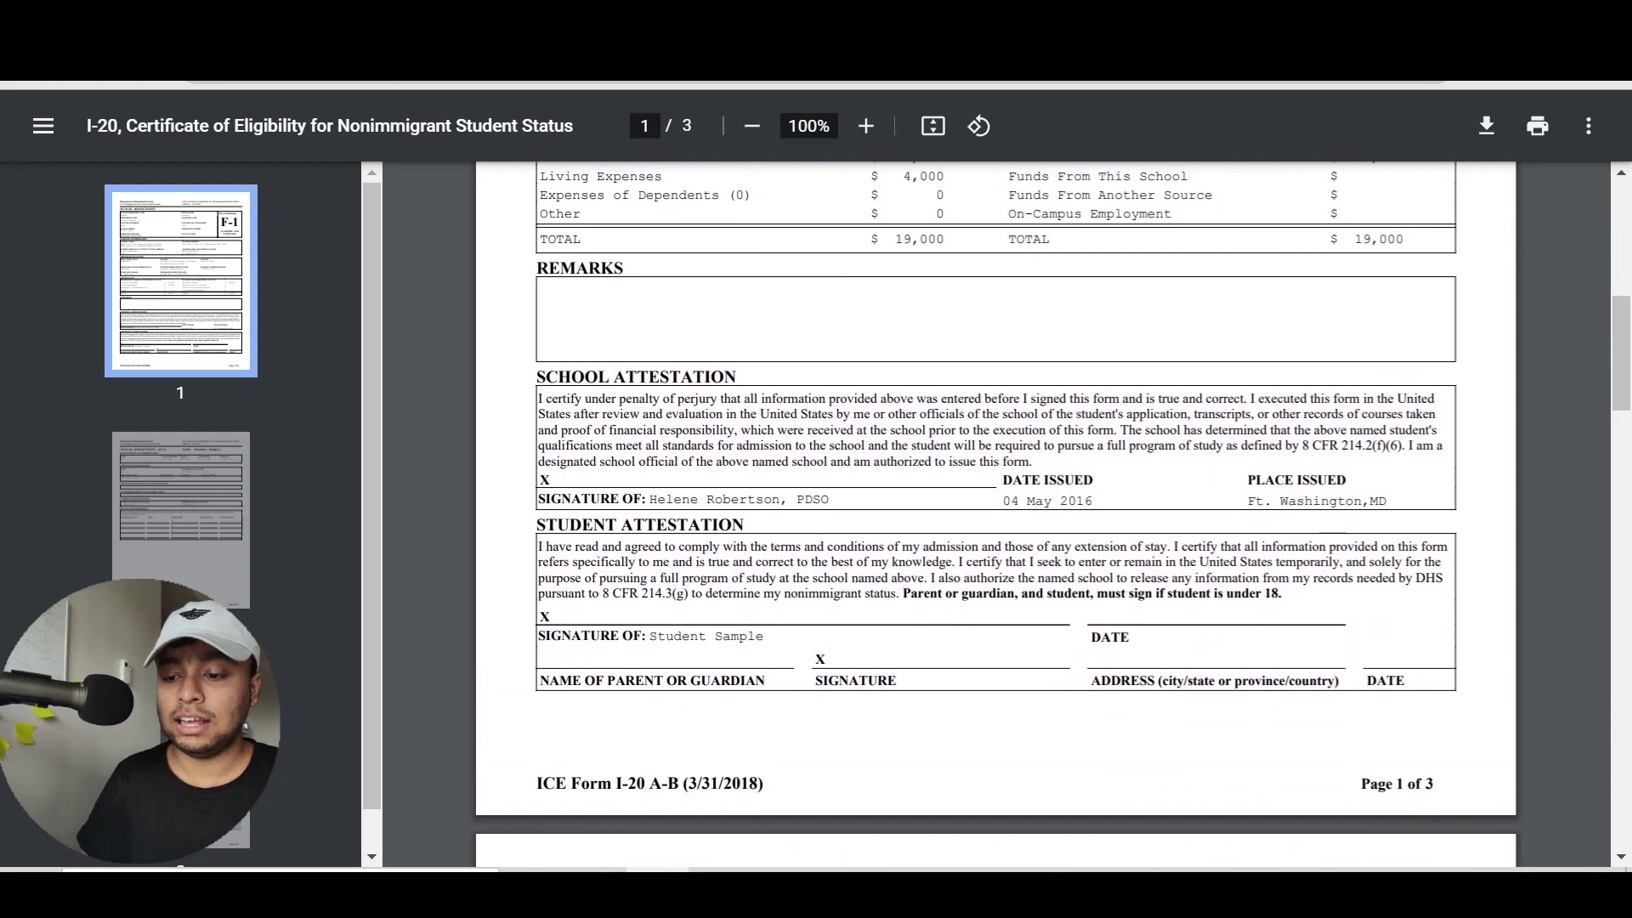
key(ctrl+shift+Tab)
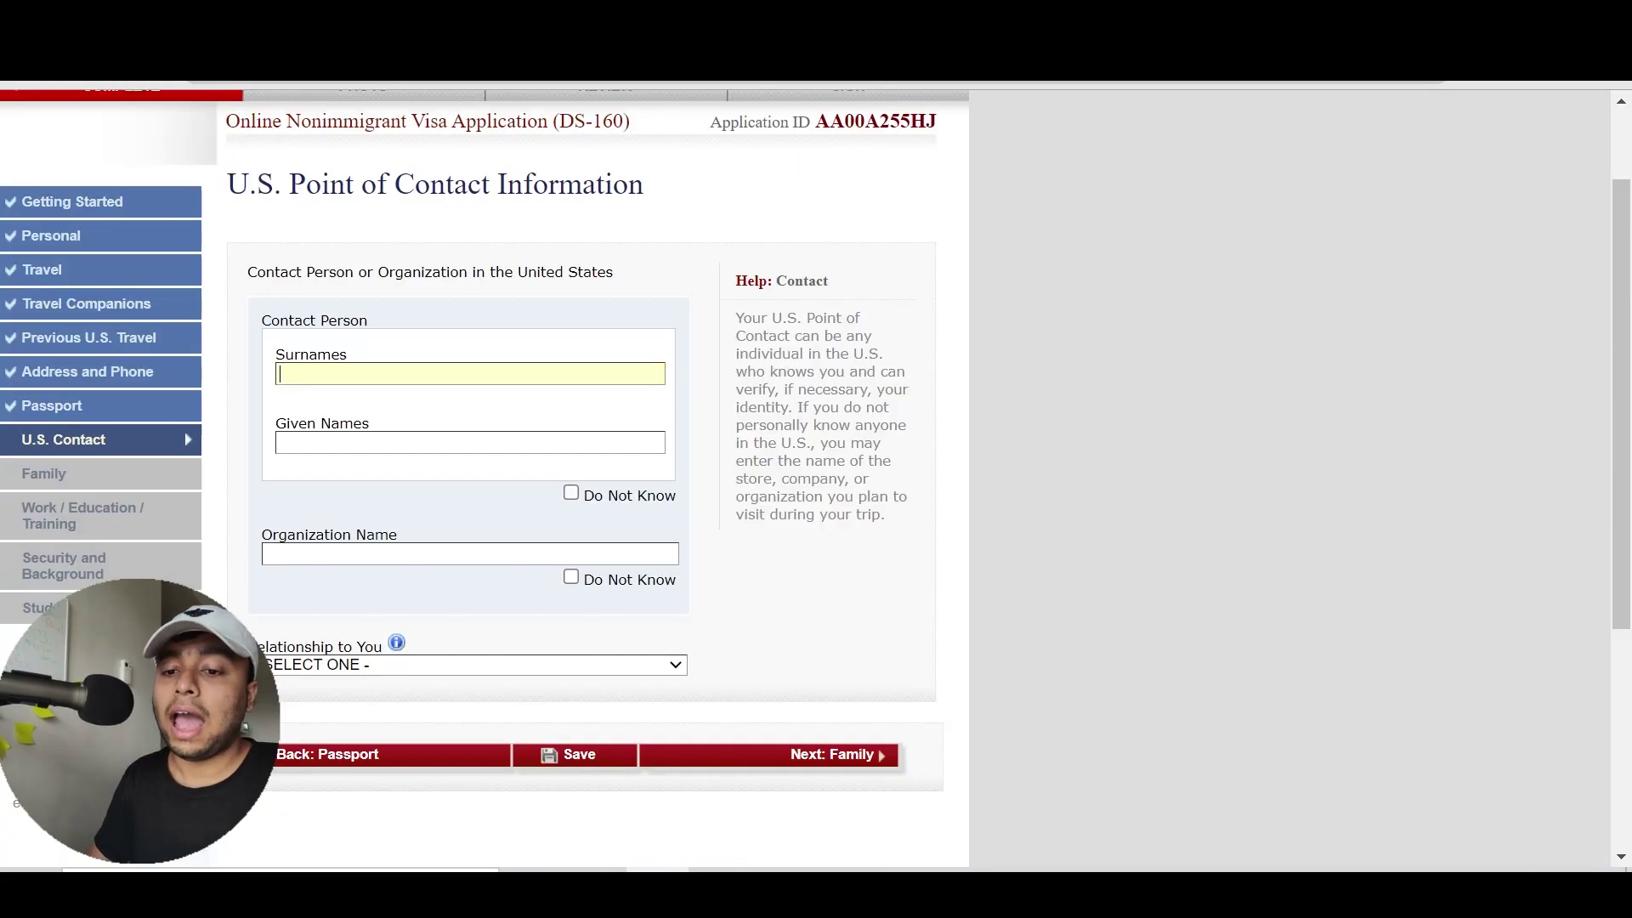
click(110, 66)
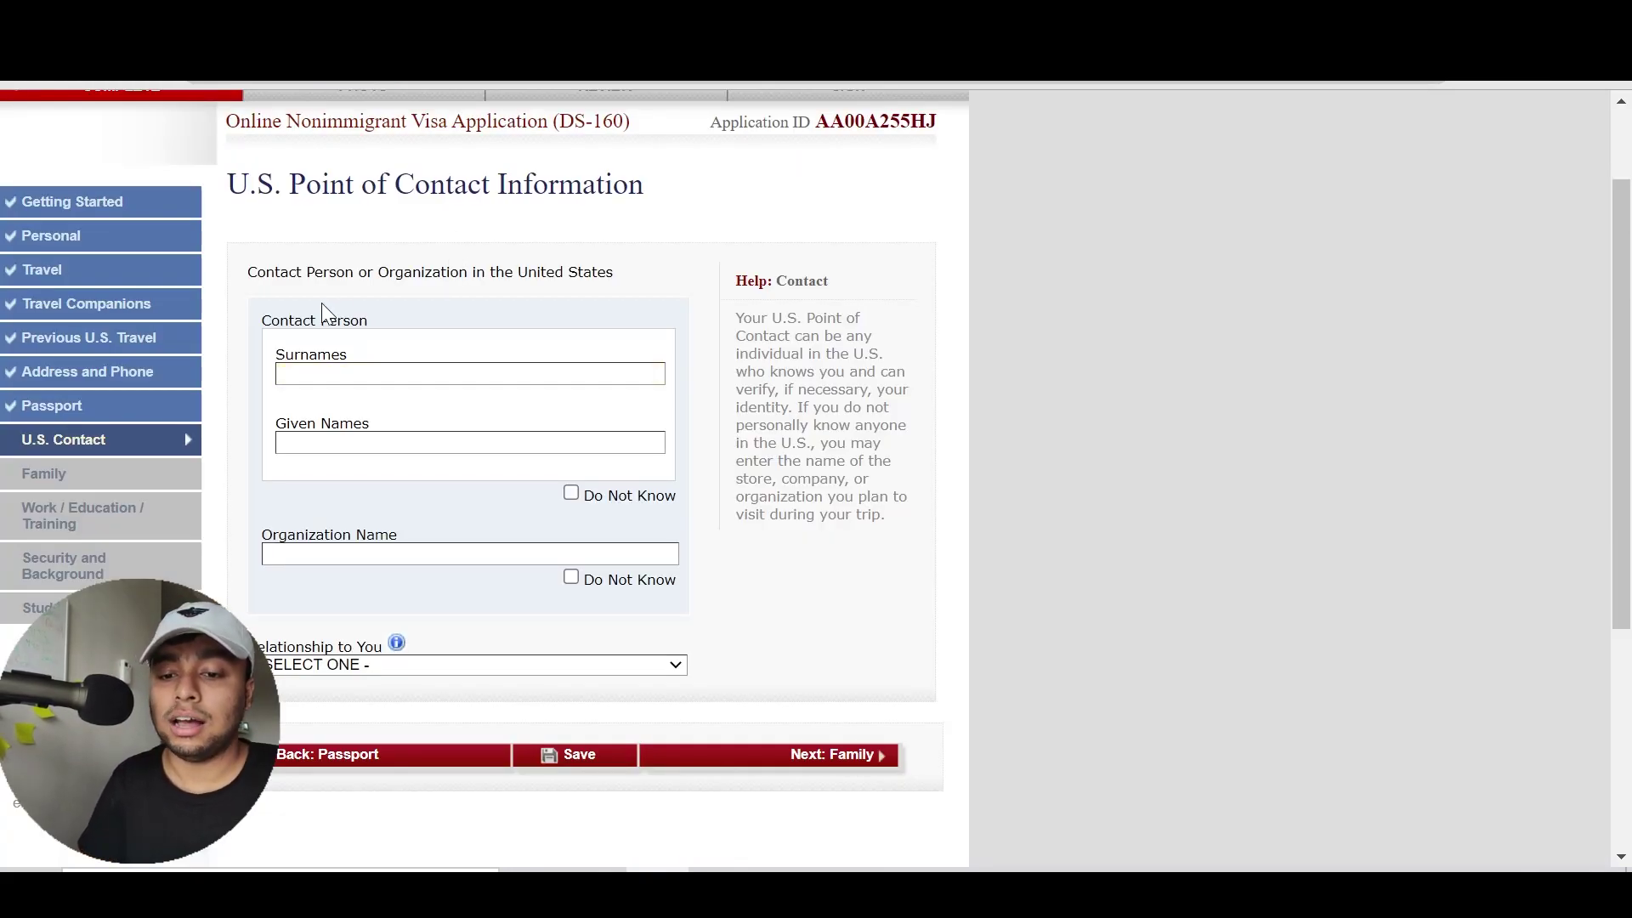
drag(309, 321, 371, 328)
click(372, 328)
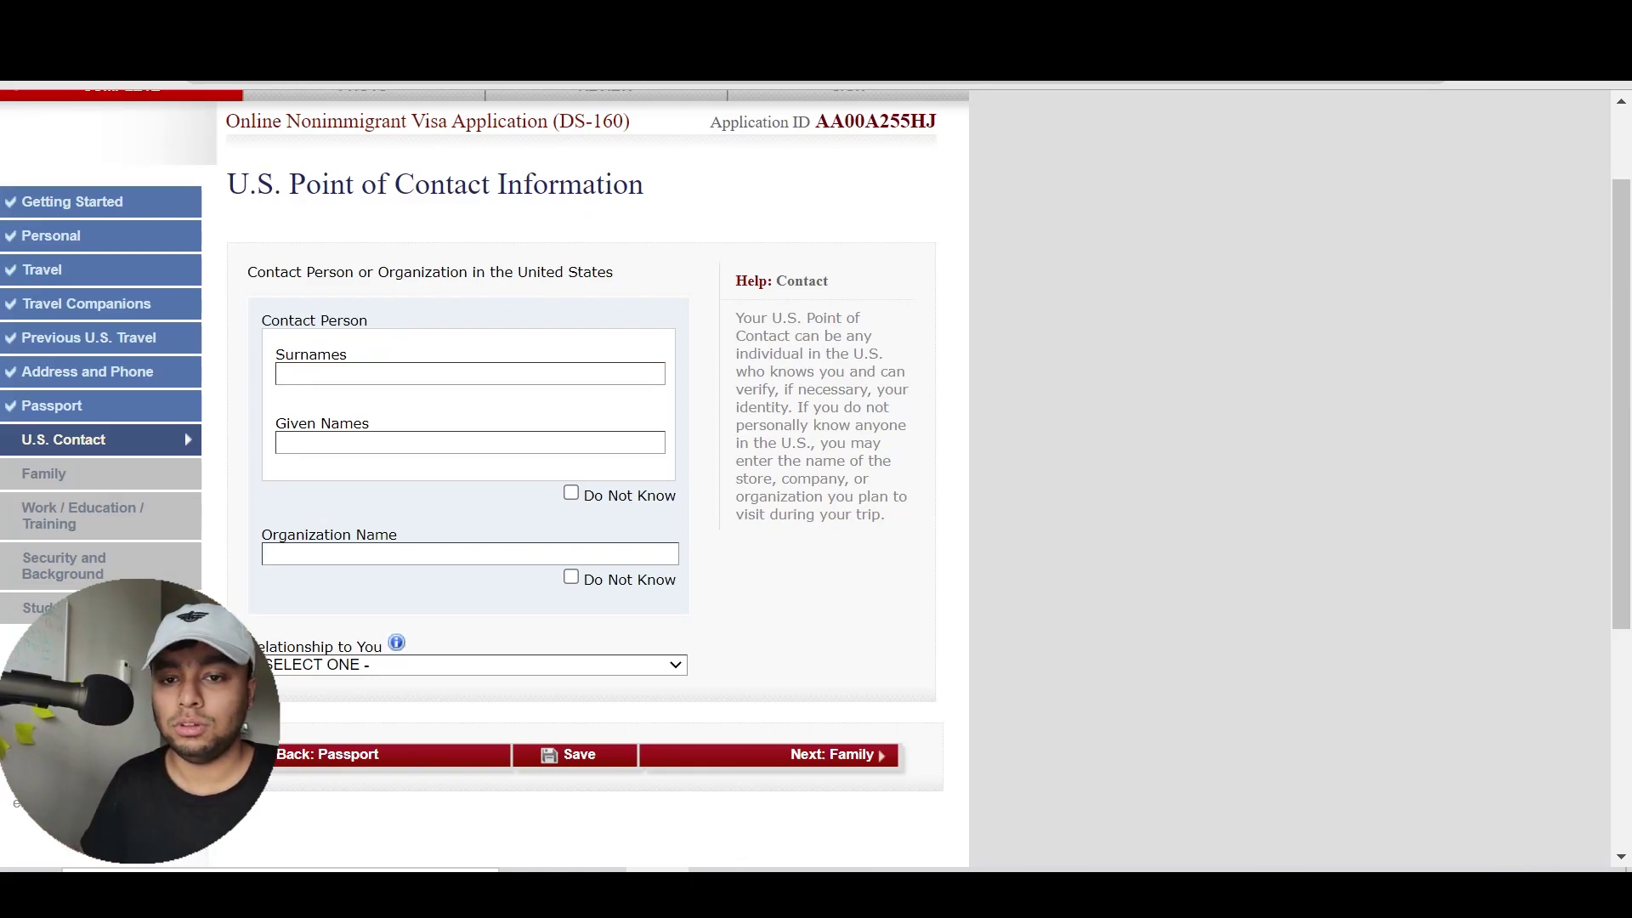
key(ctrl+Tab)
drag(649, 499, 829, 502)
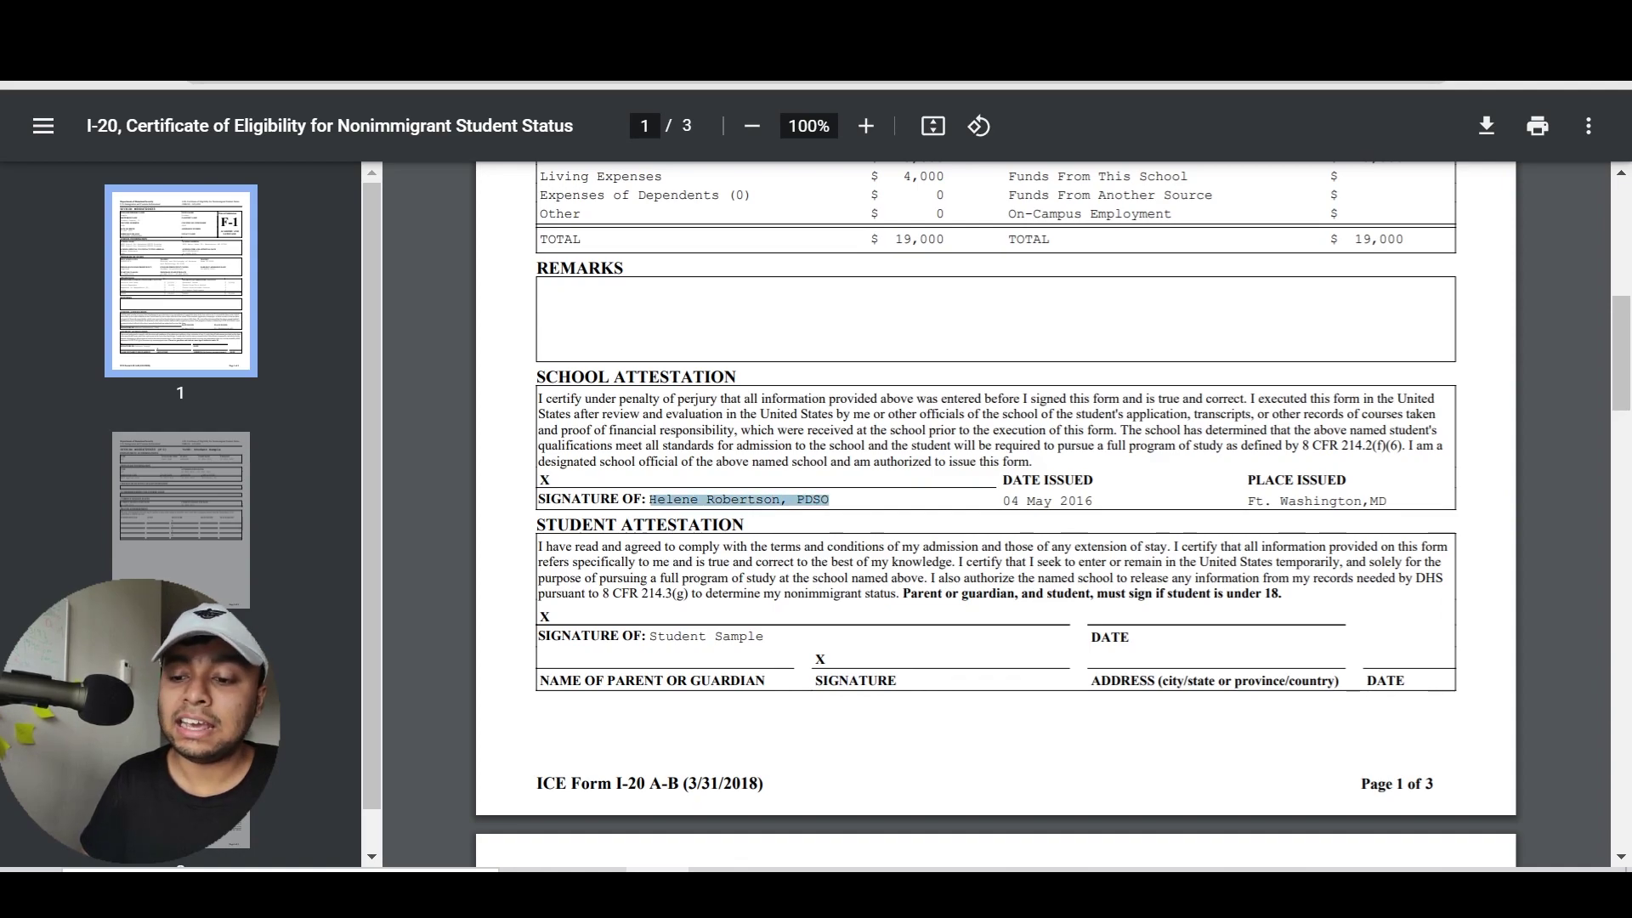
click(650, 283)
scroll(651, 283, down, 1)
scroll(650, 283, up, 1)
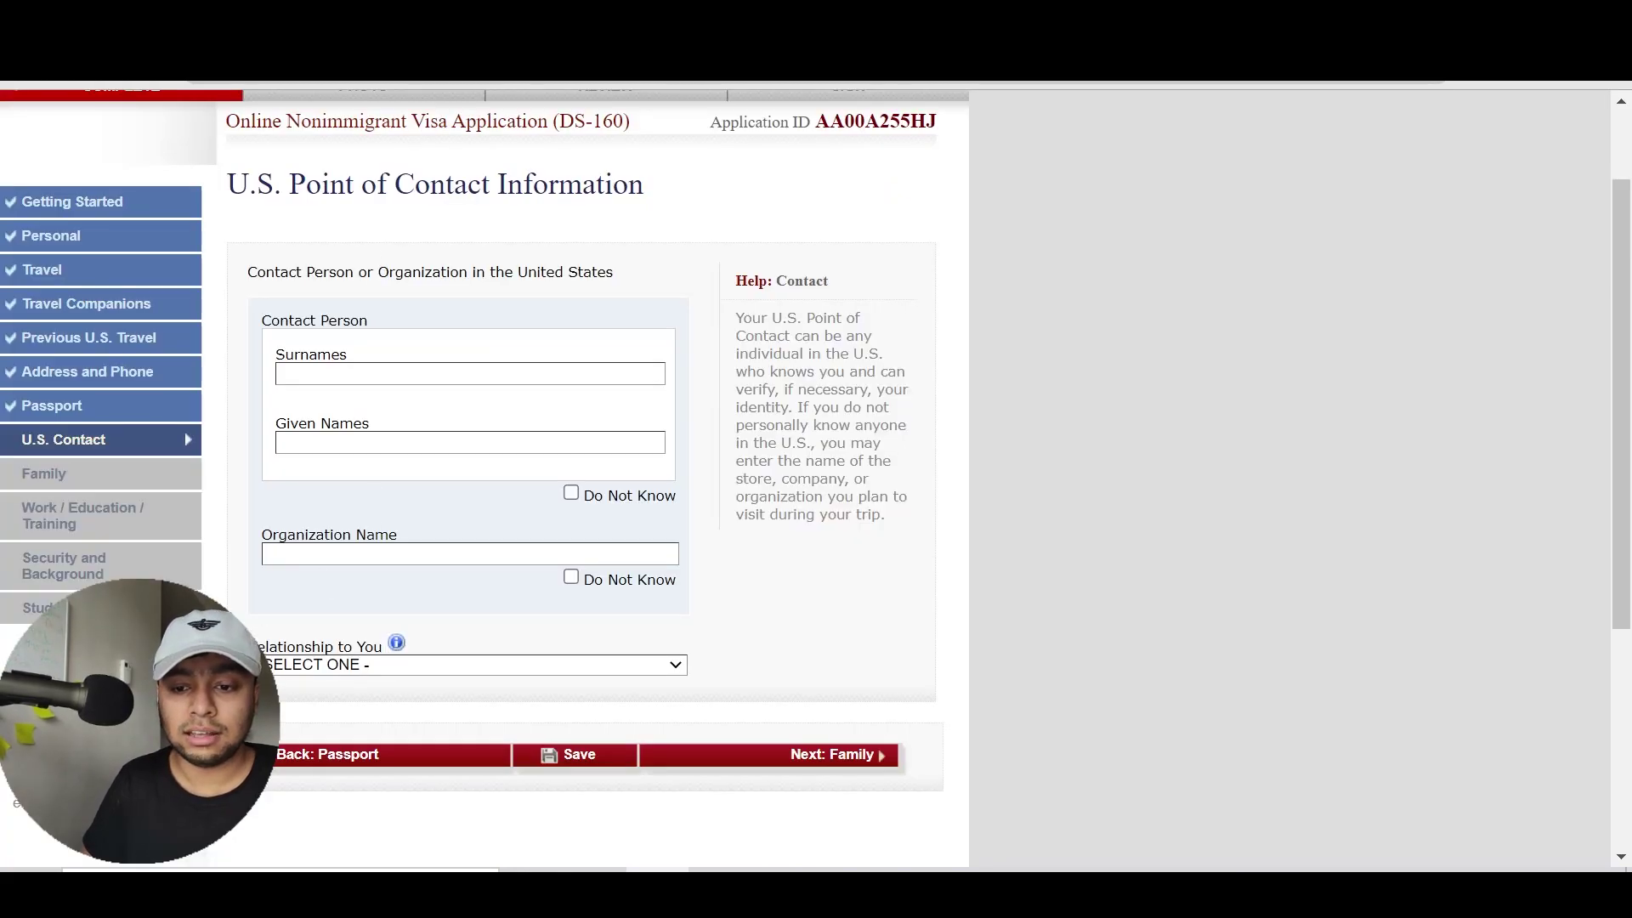
Enter the school official's surname and given names as the point of contact
click(352, 374)
key(Tab)
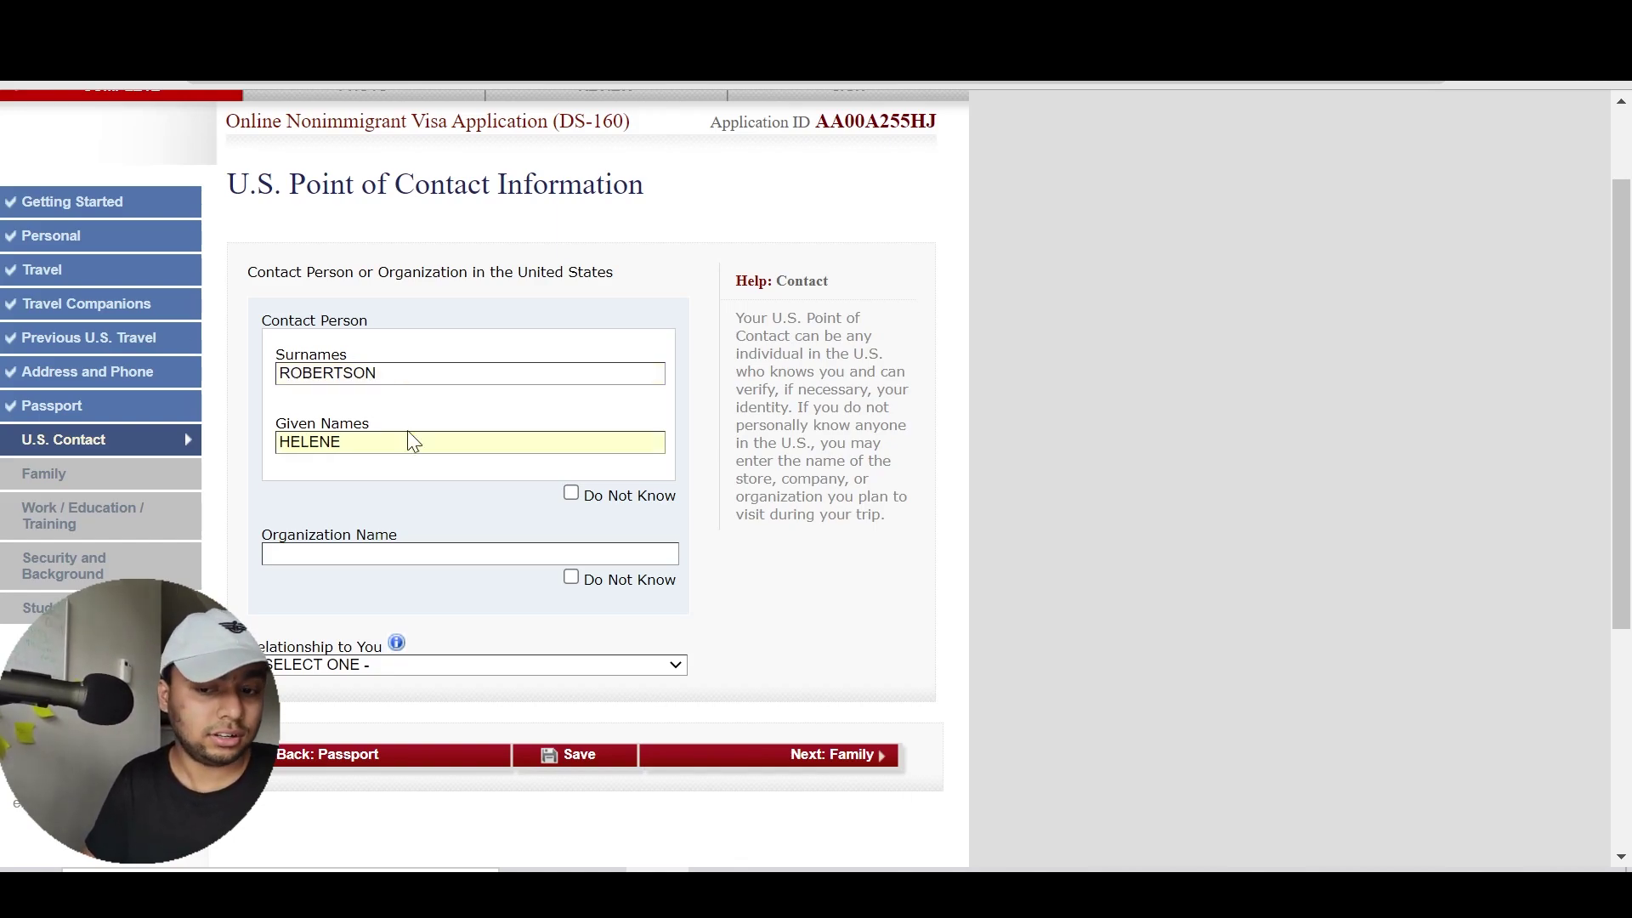
Set Organization Name to UT DALLAS and Relationship to You to SCHOOL OFFICIAL
click(434, 554)
text(UT DALLAS)
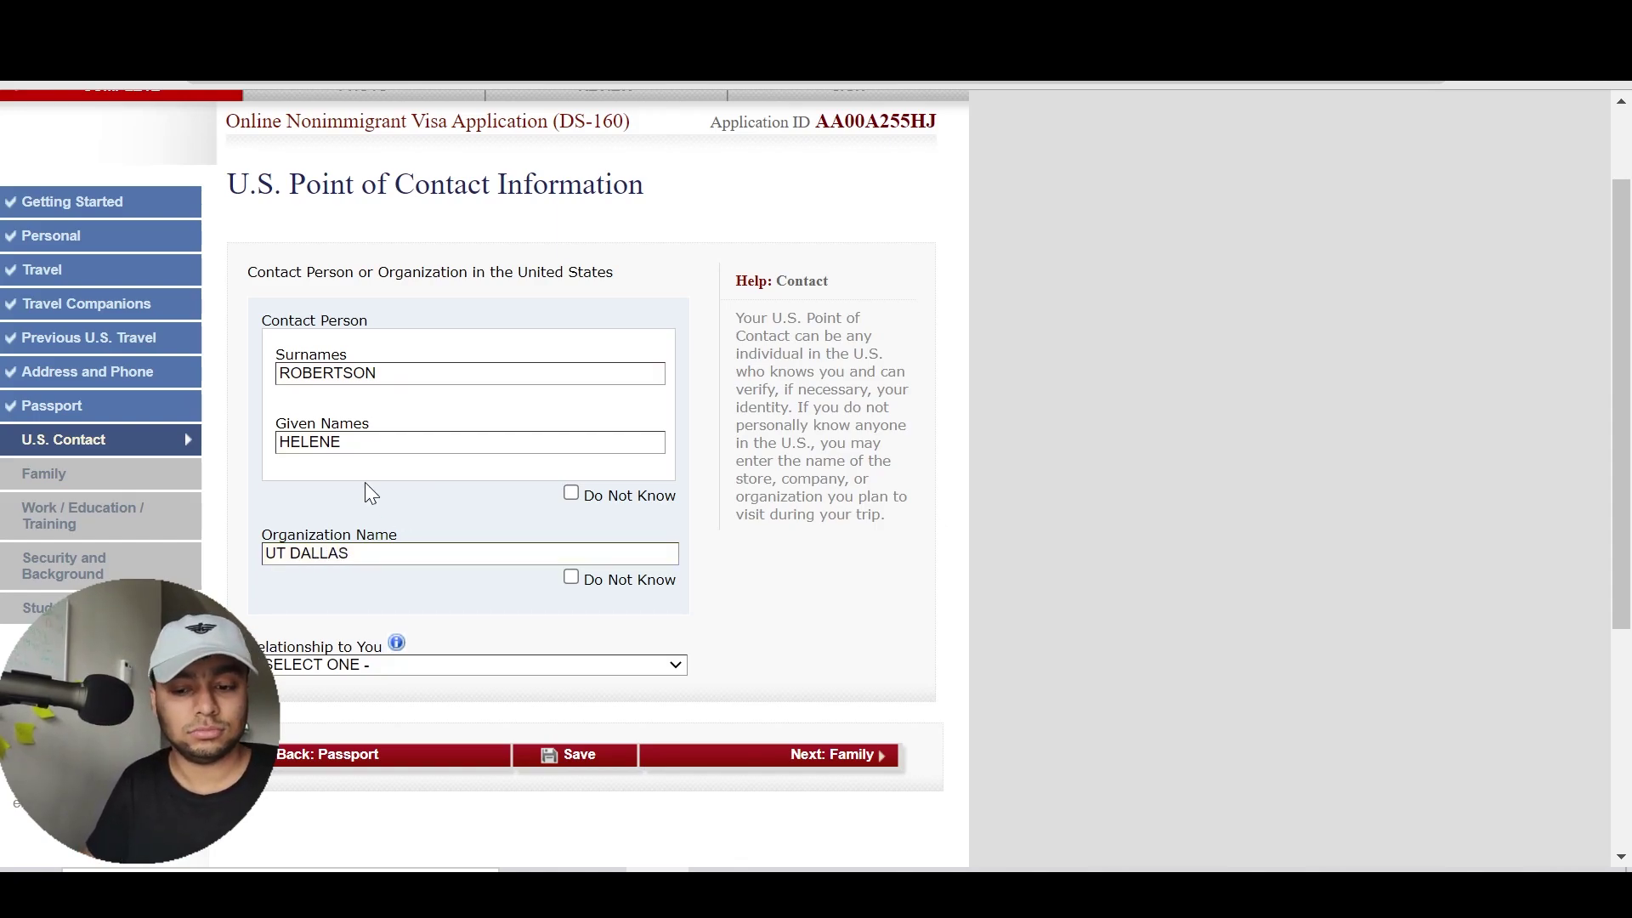
click(453, 665)
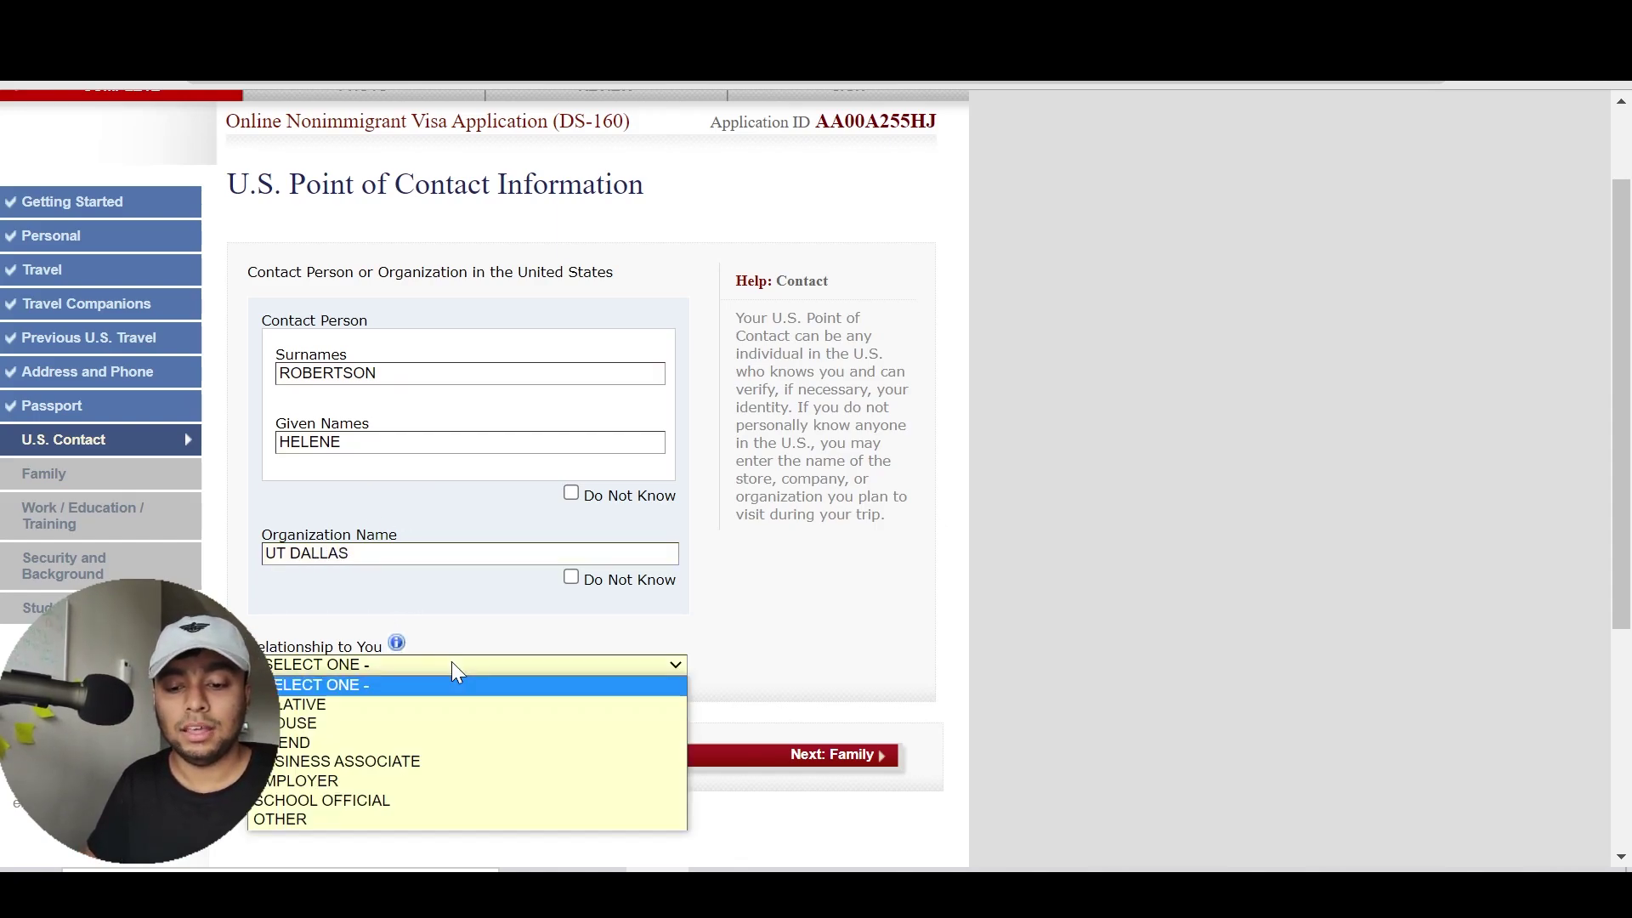
key(Down)
key(Down)
key(Down)
key(Down)
key(Down)
key(Down)
key(Return)
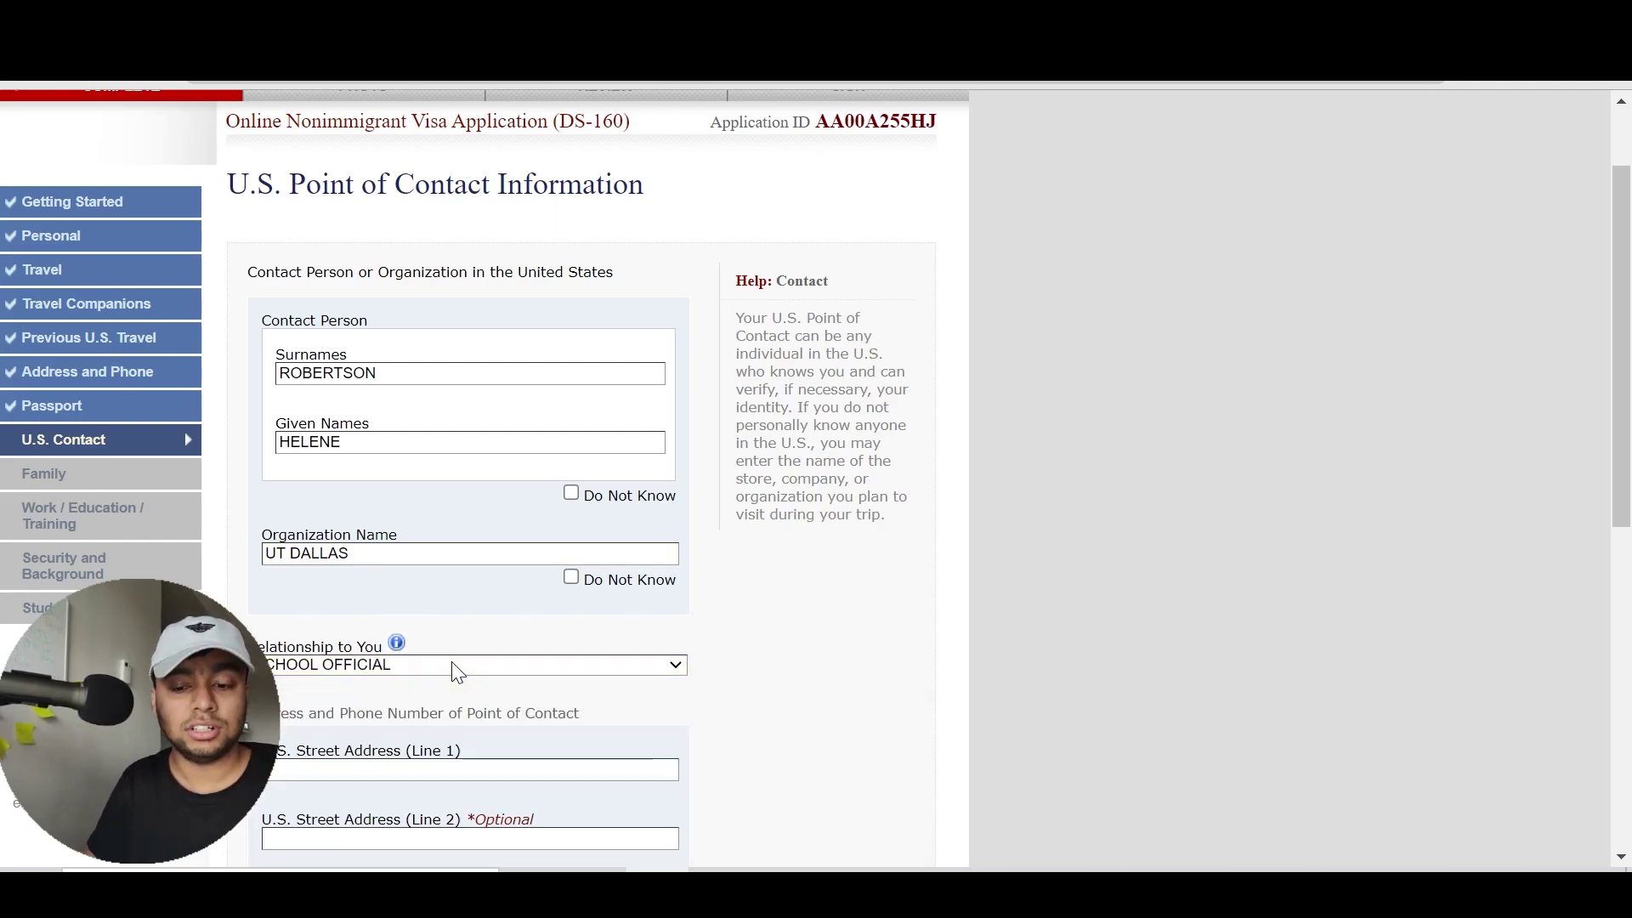
scroll(503, 595, down, 3)
scroll(503, 595, down, 3)
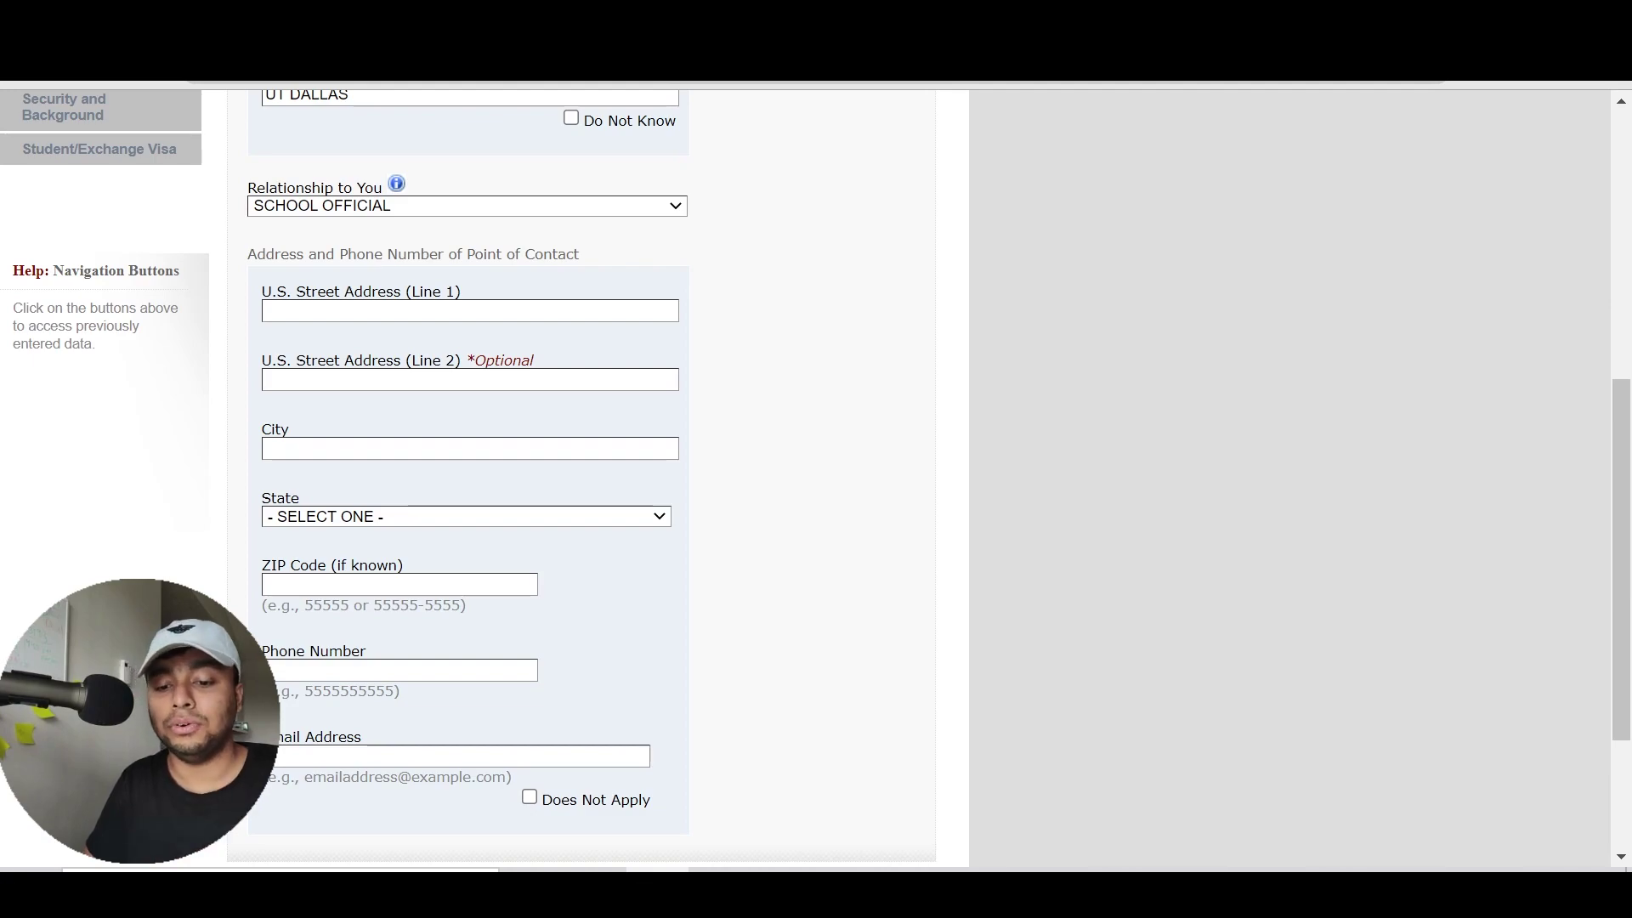
scroll(408, 320, down, 1)
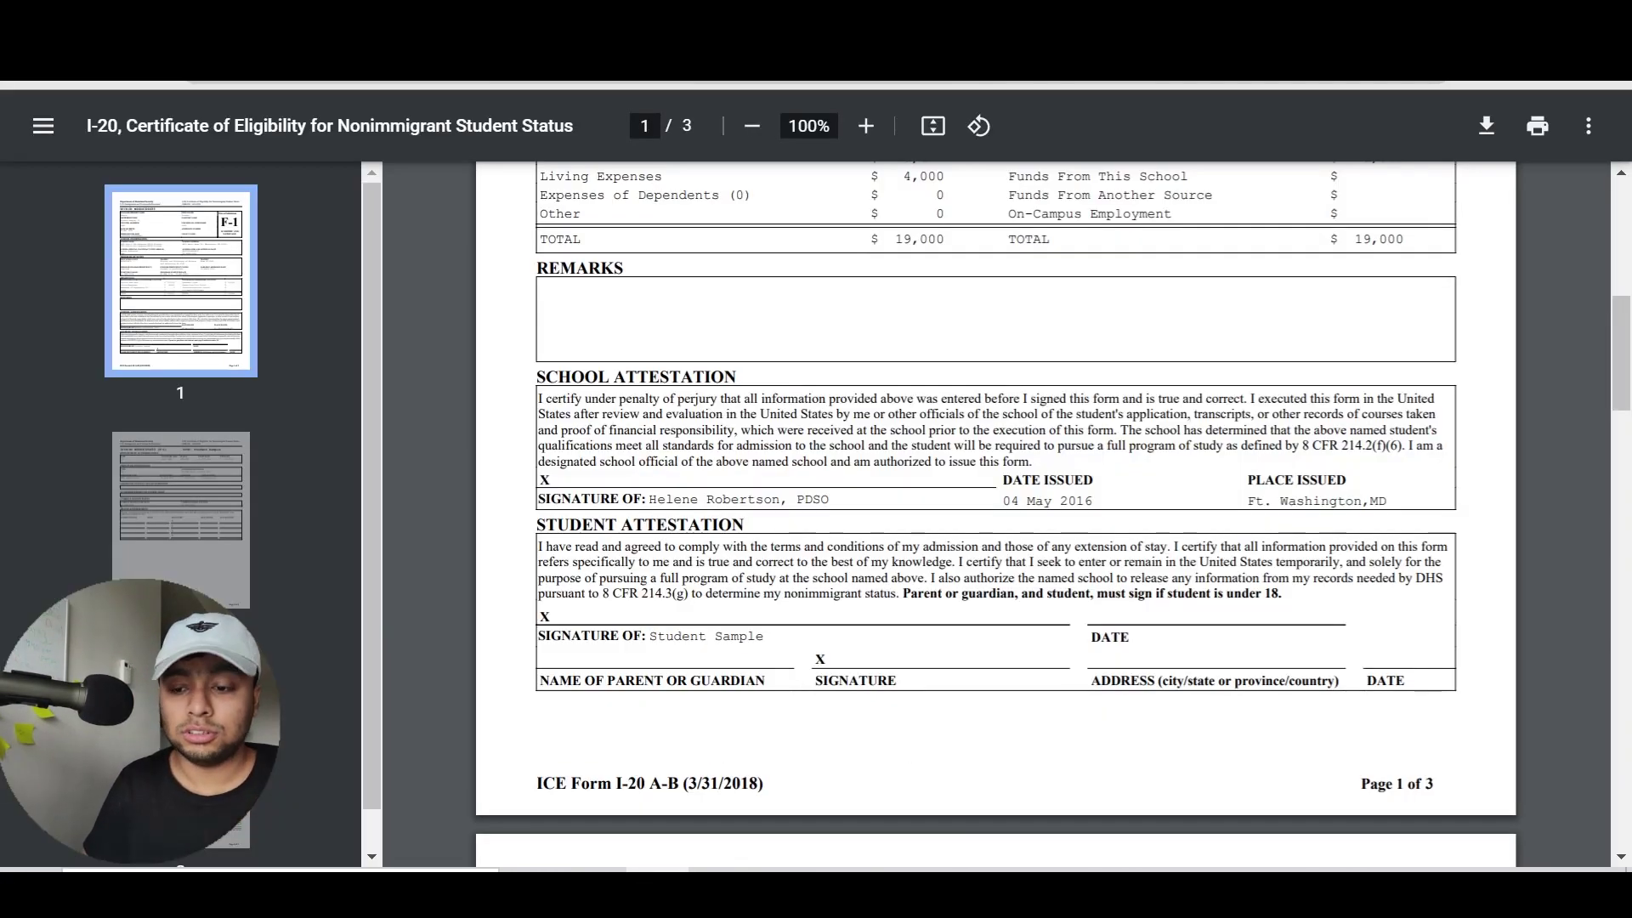
Google 'UT Dallas ISSSO ofice location' and select the office address in the first result
key(ctrl+t)
text(UT Dallas ISSS)
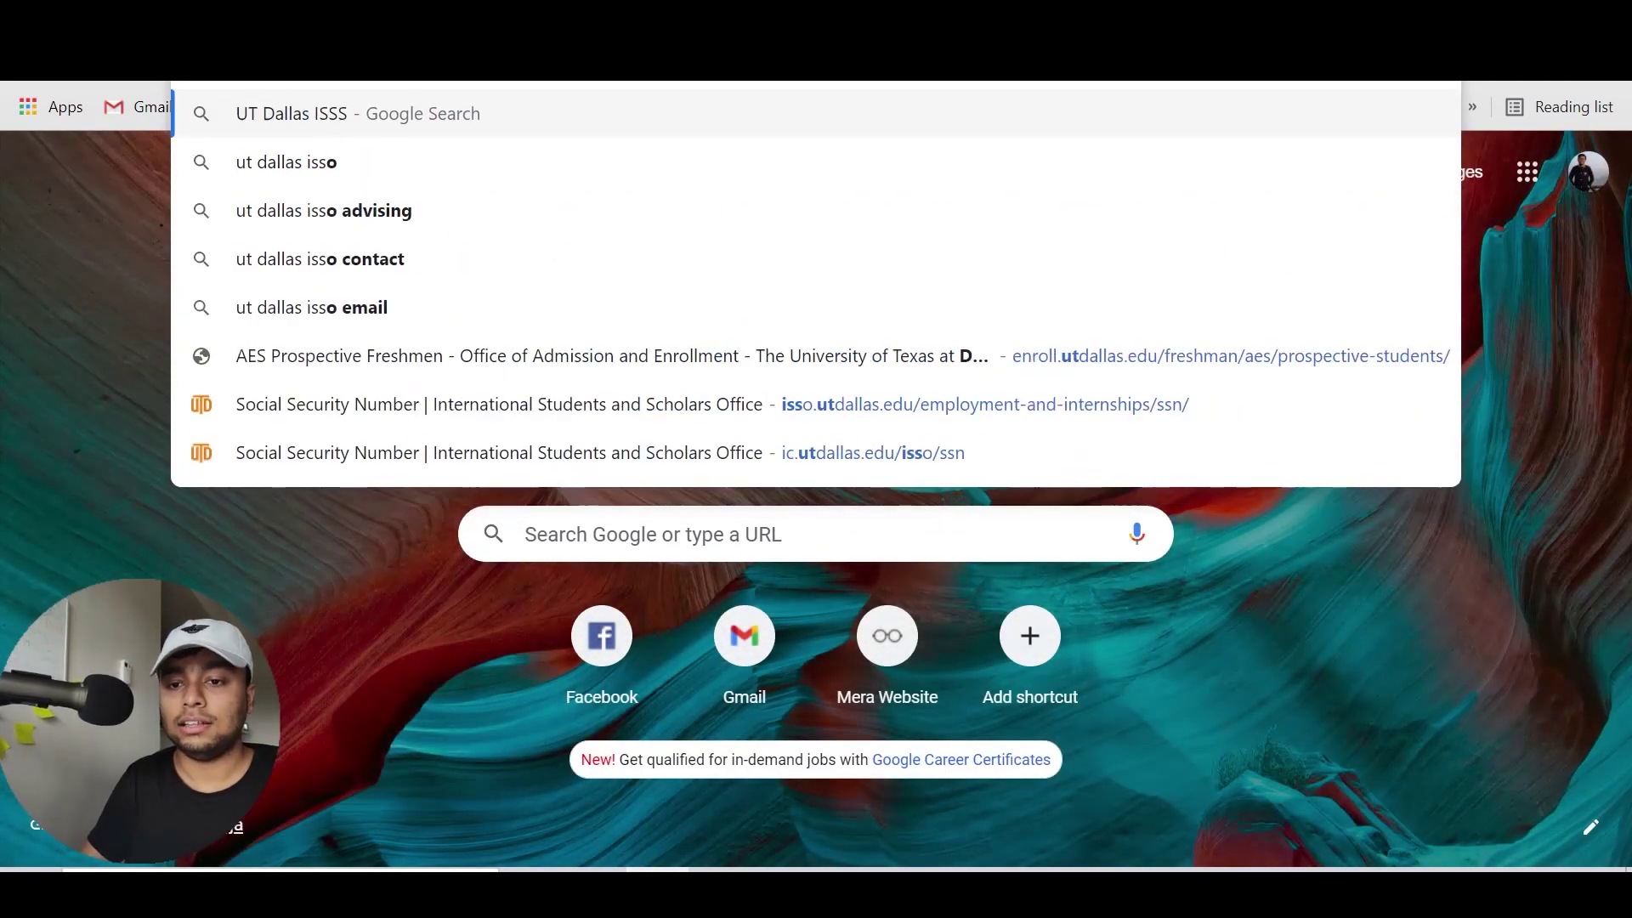
text(O ofice location)
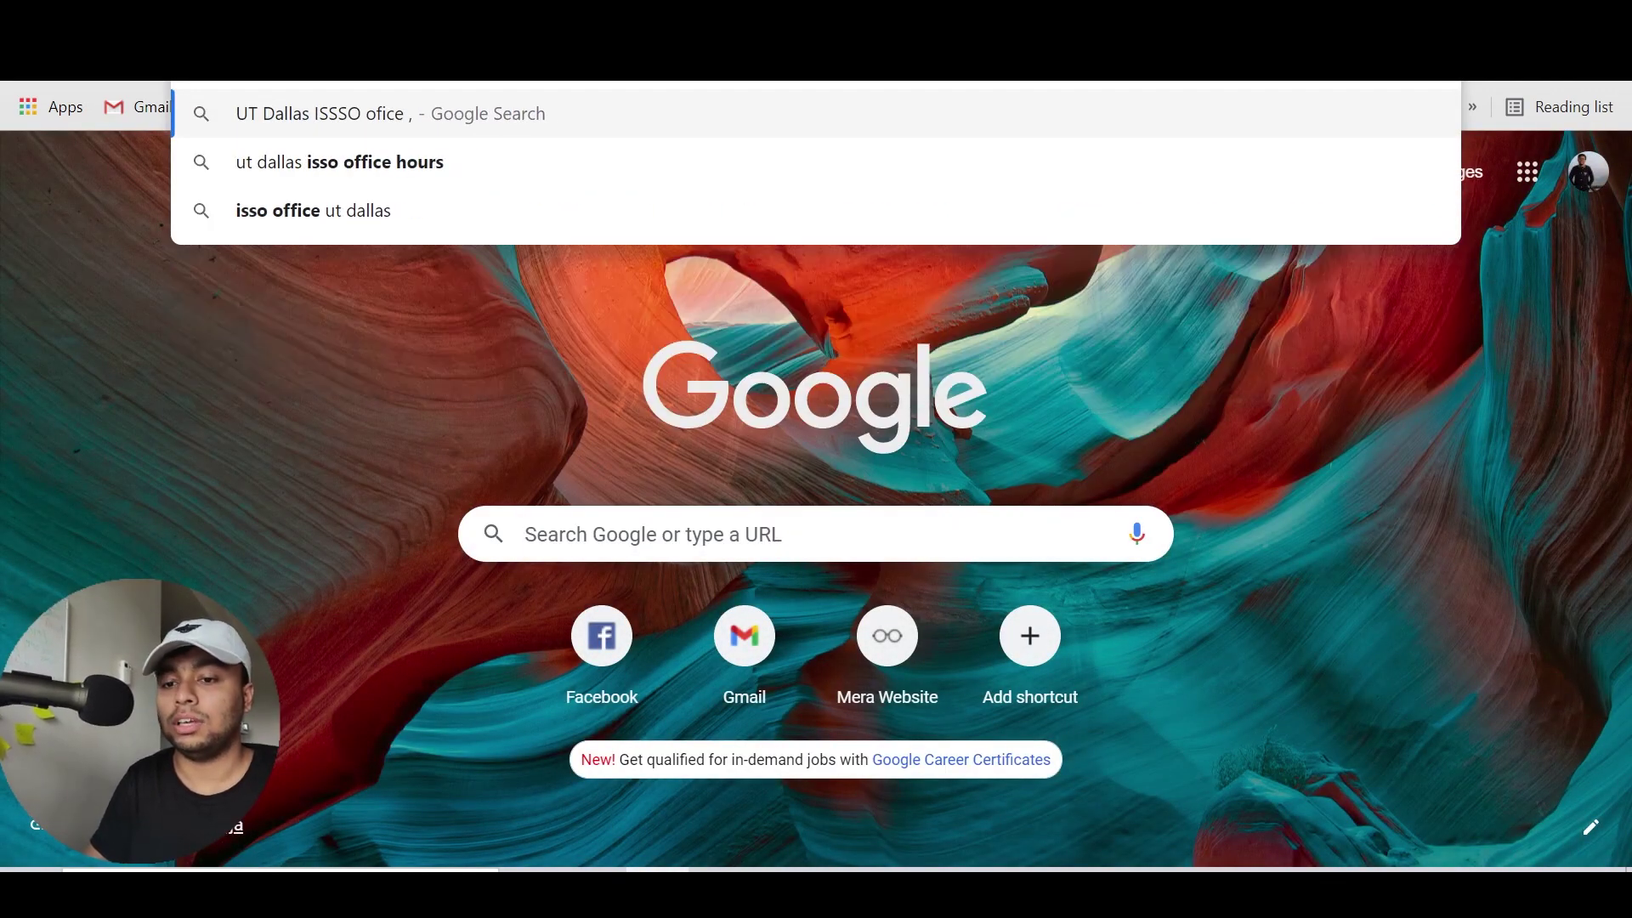
key(Return)
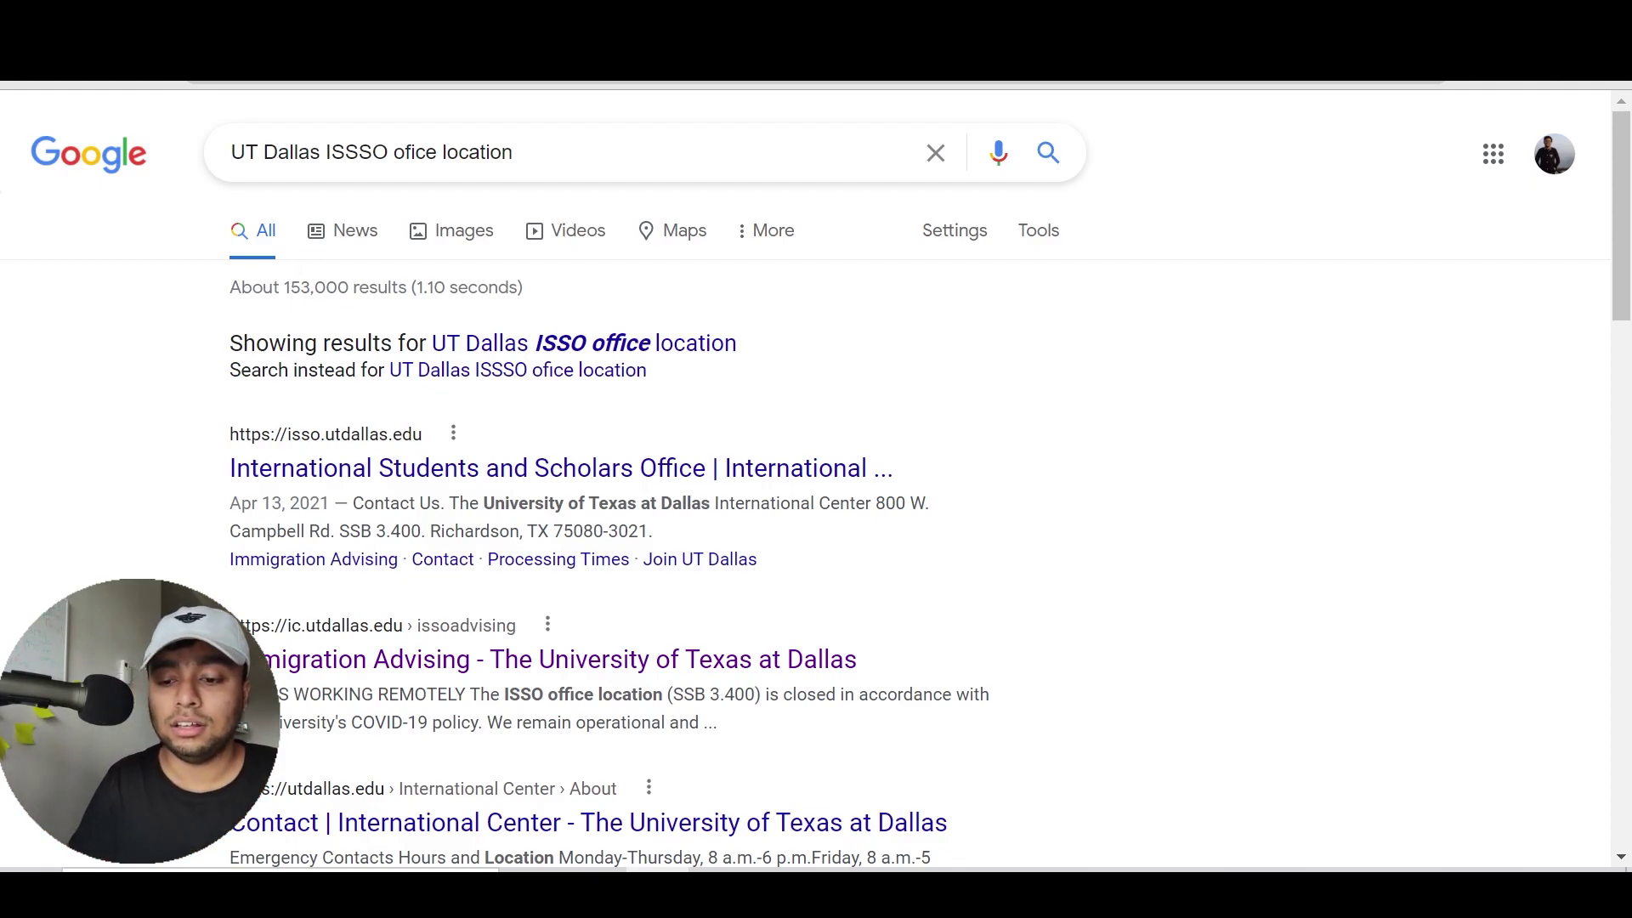
drag(554, 504, 630, 533)
click(630, 533)
drag(875, 503, 650, 532)
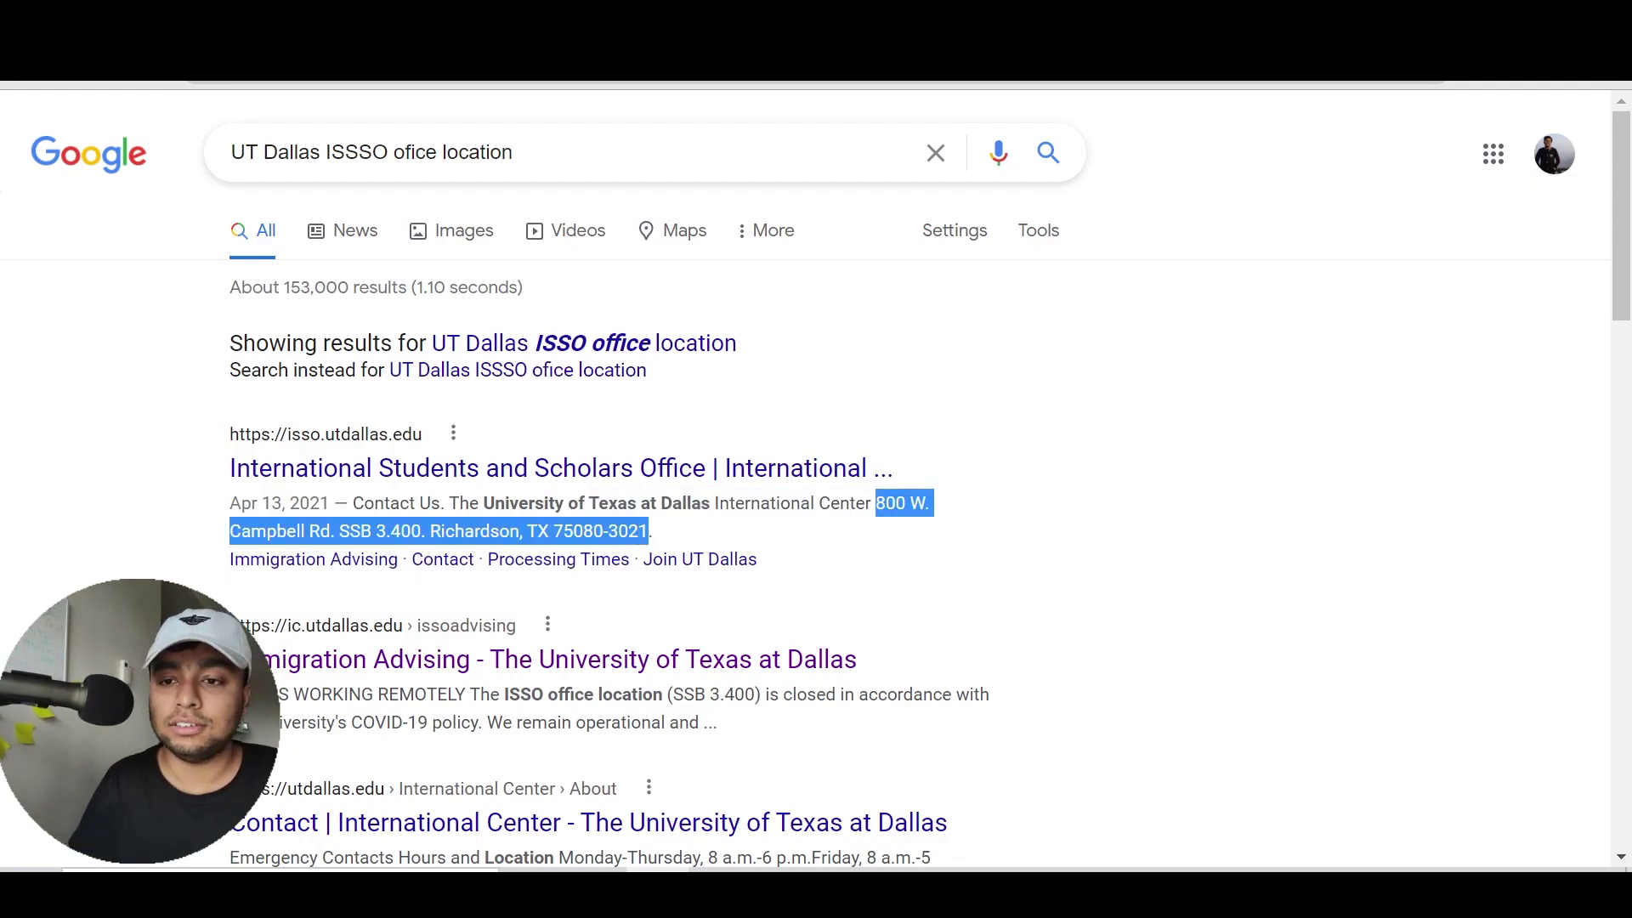
key(ctrl+Tab)
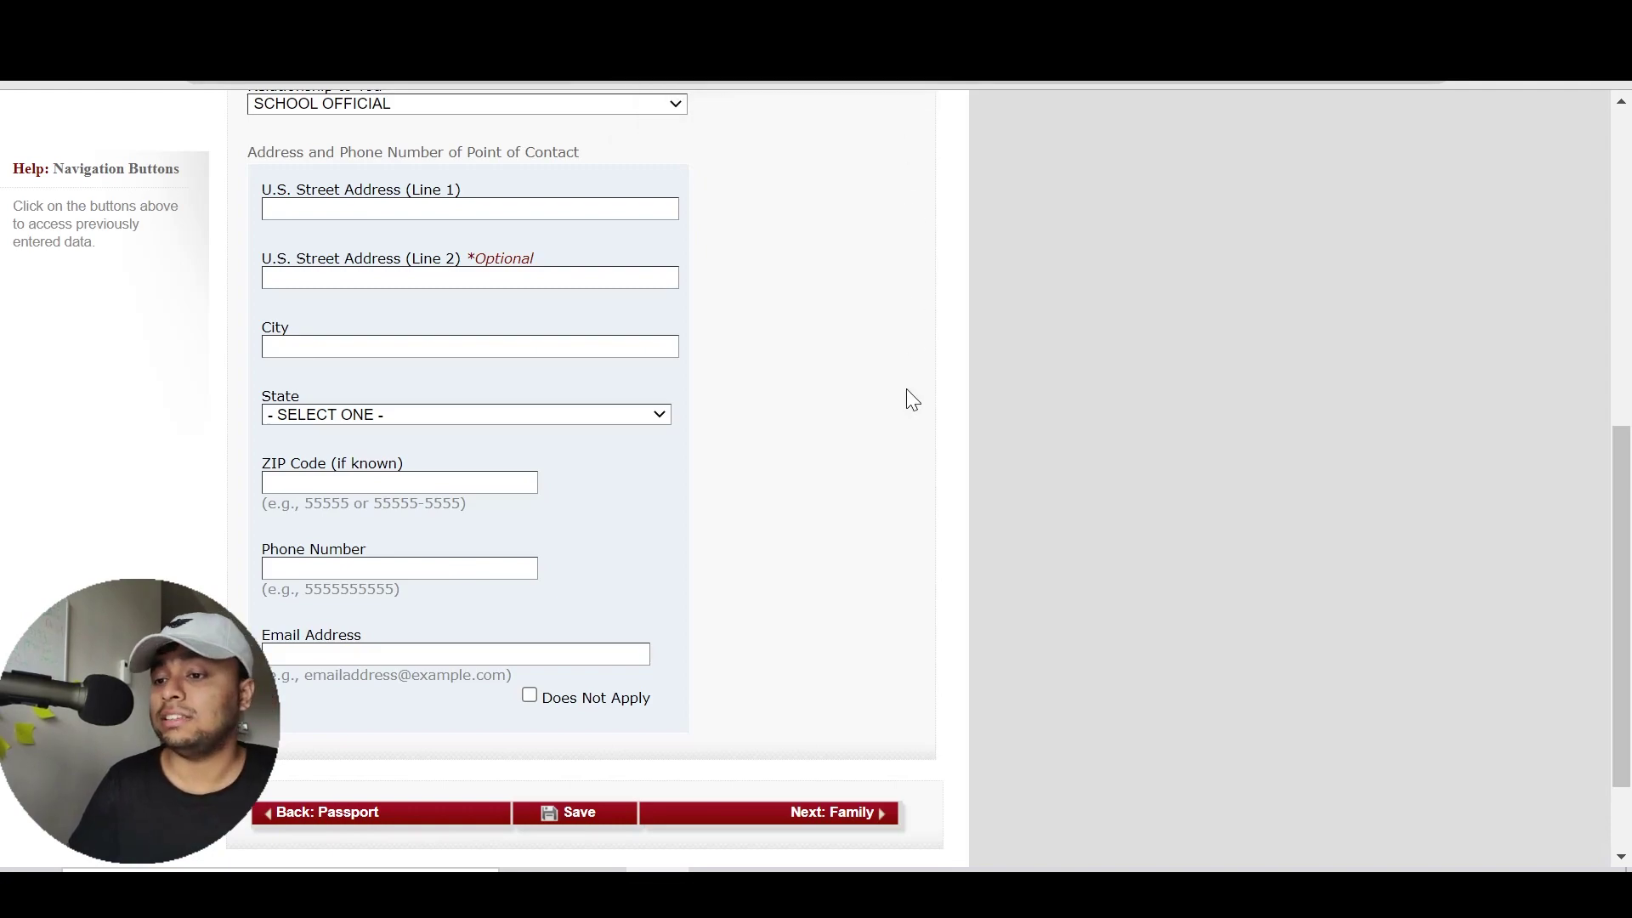
Enter the contact's street address and RICHARDSON as the city
scroll(906, 389, up, 1)
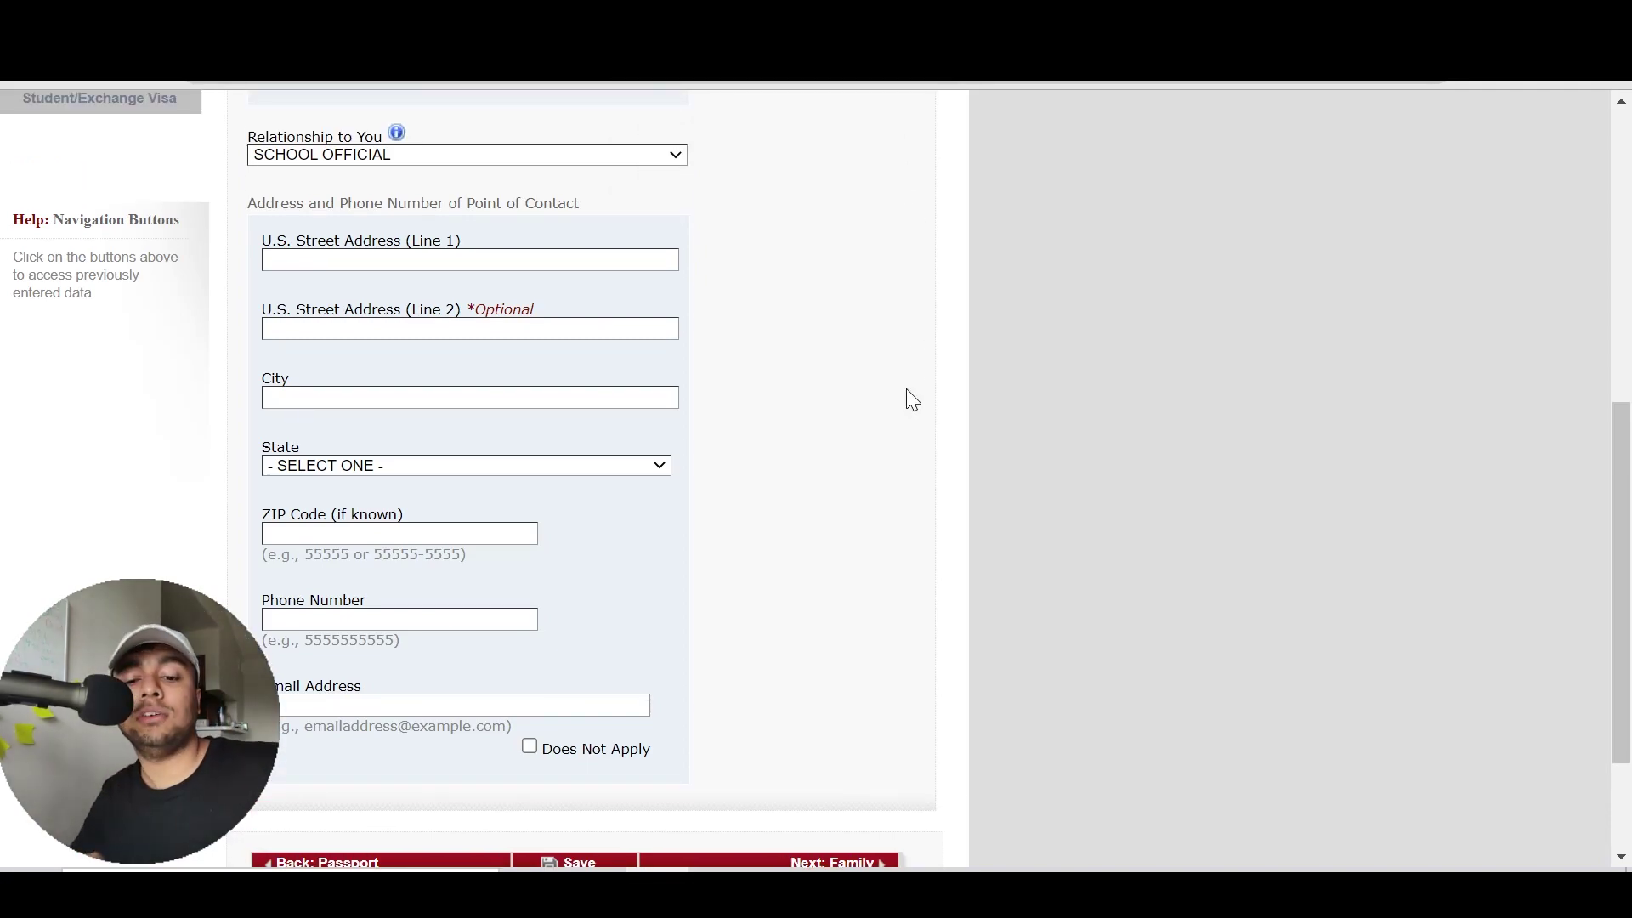
scroll(906, 389, up, 1)
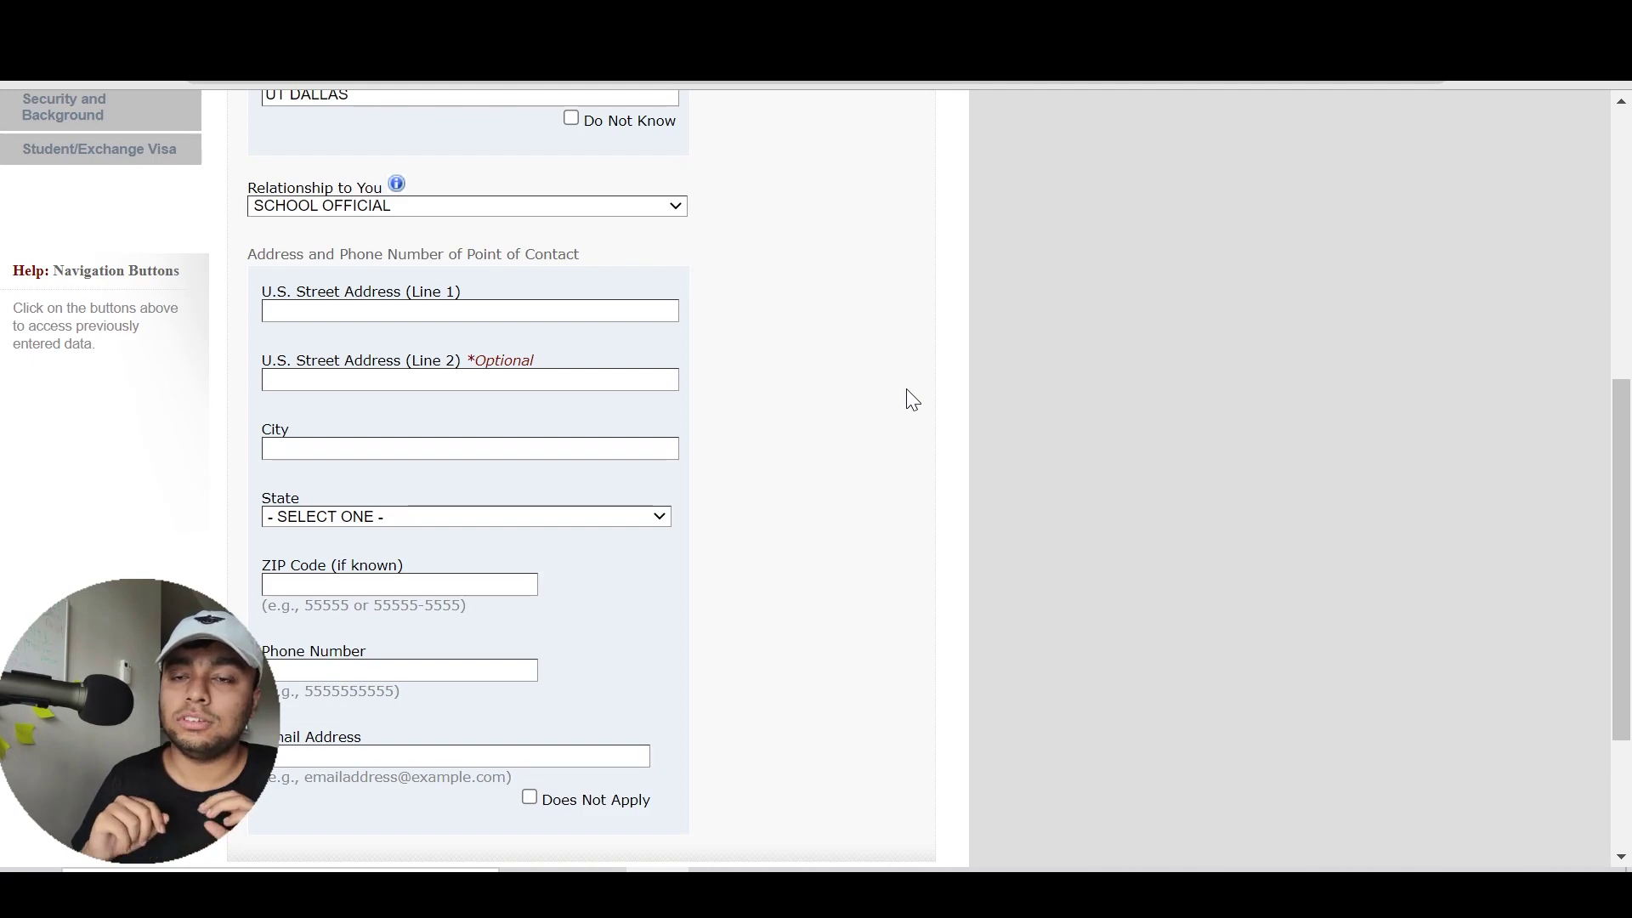
scroll(912, 400, down, 1)
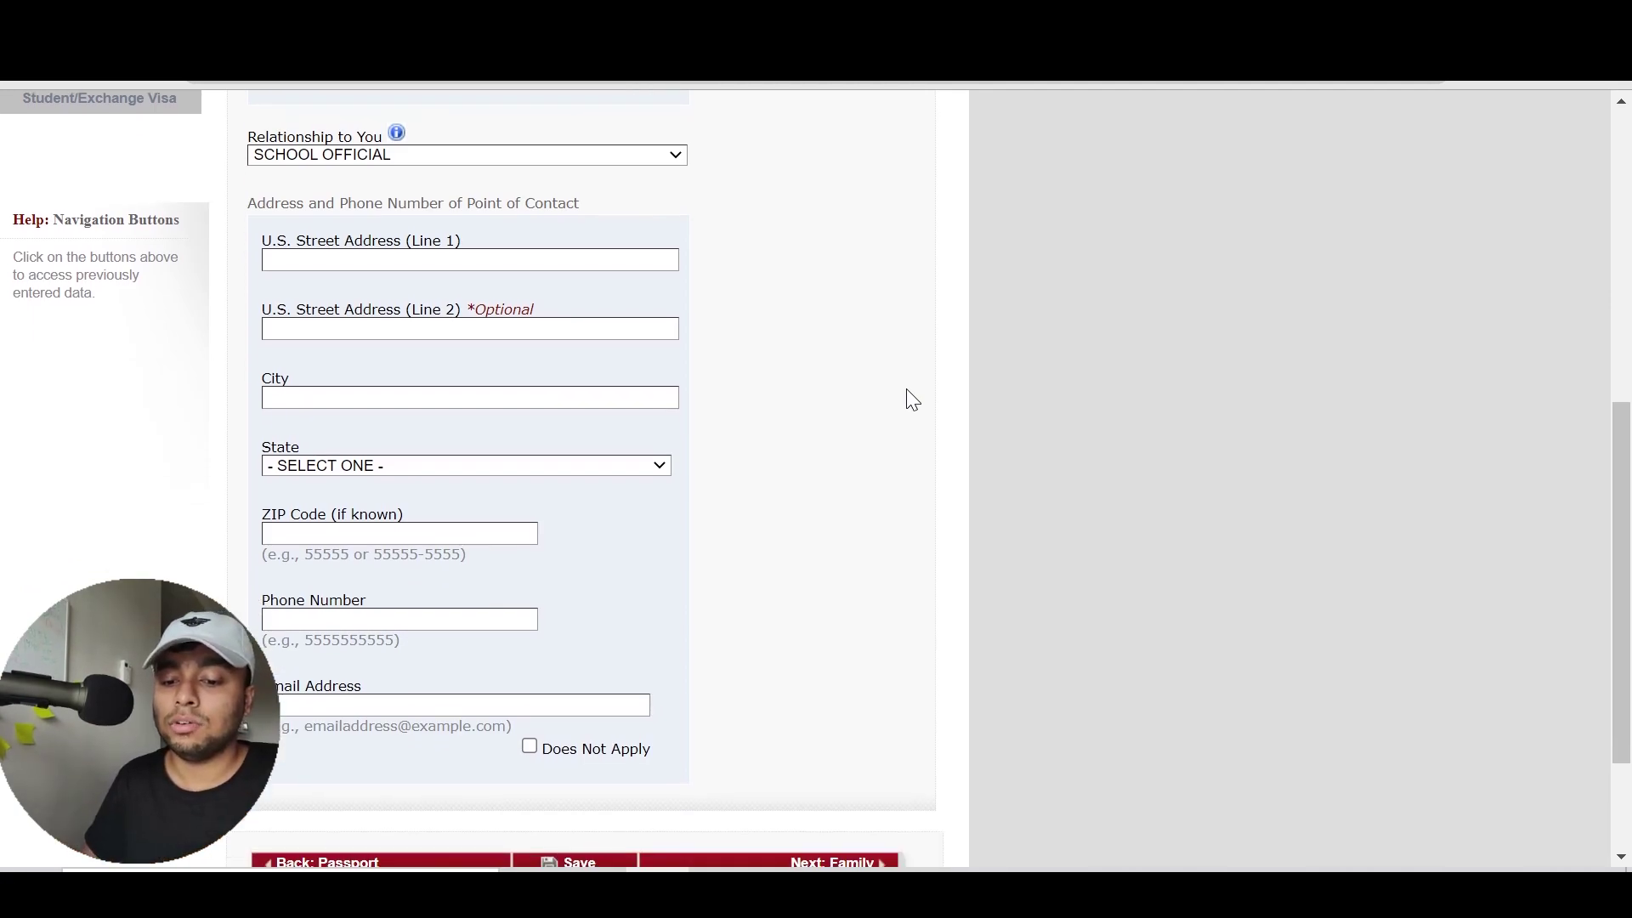
scroll(750, 517, up, 1)
scroll(750, 516, up, 1)
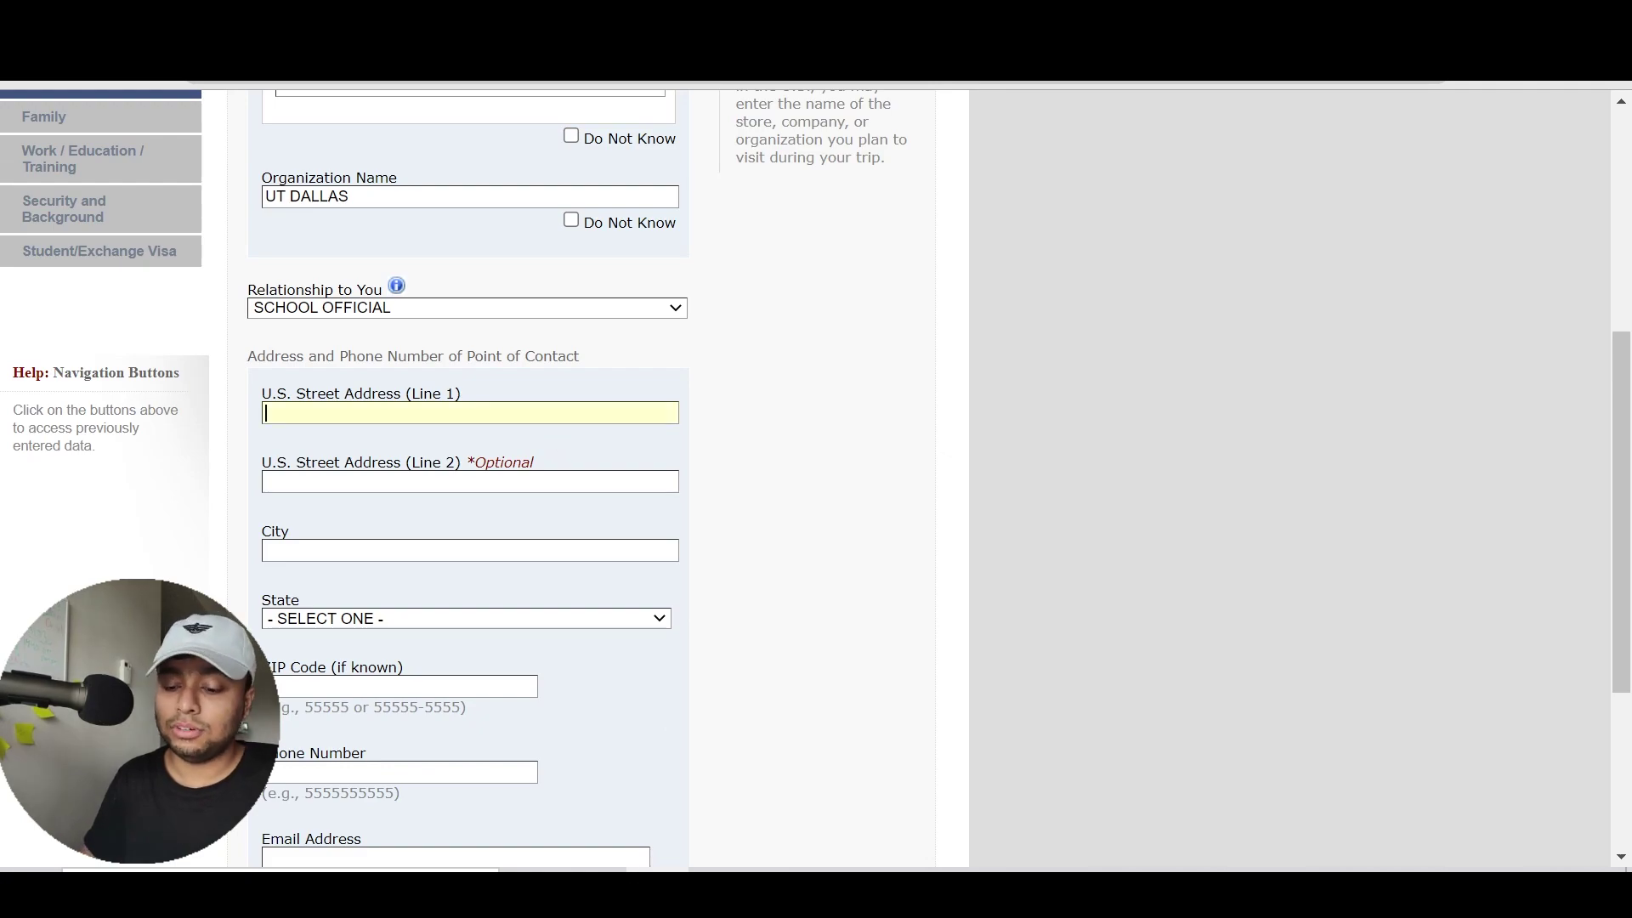
text(800 W CAMPBELL ROAD)
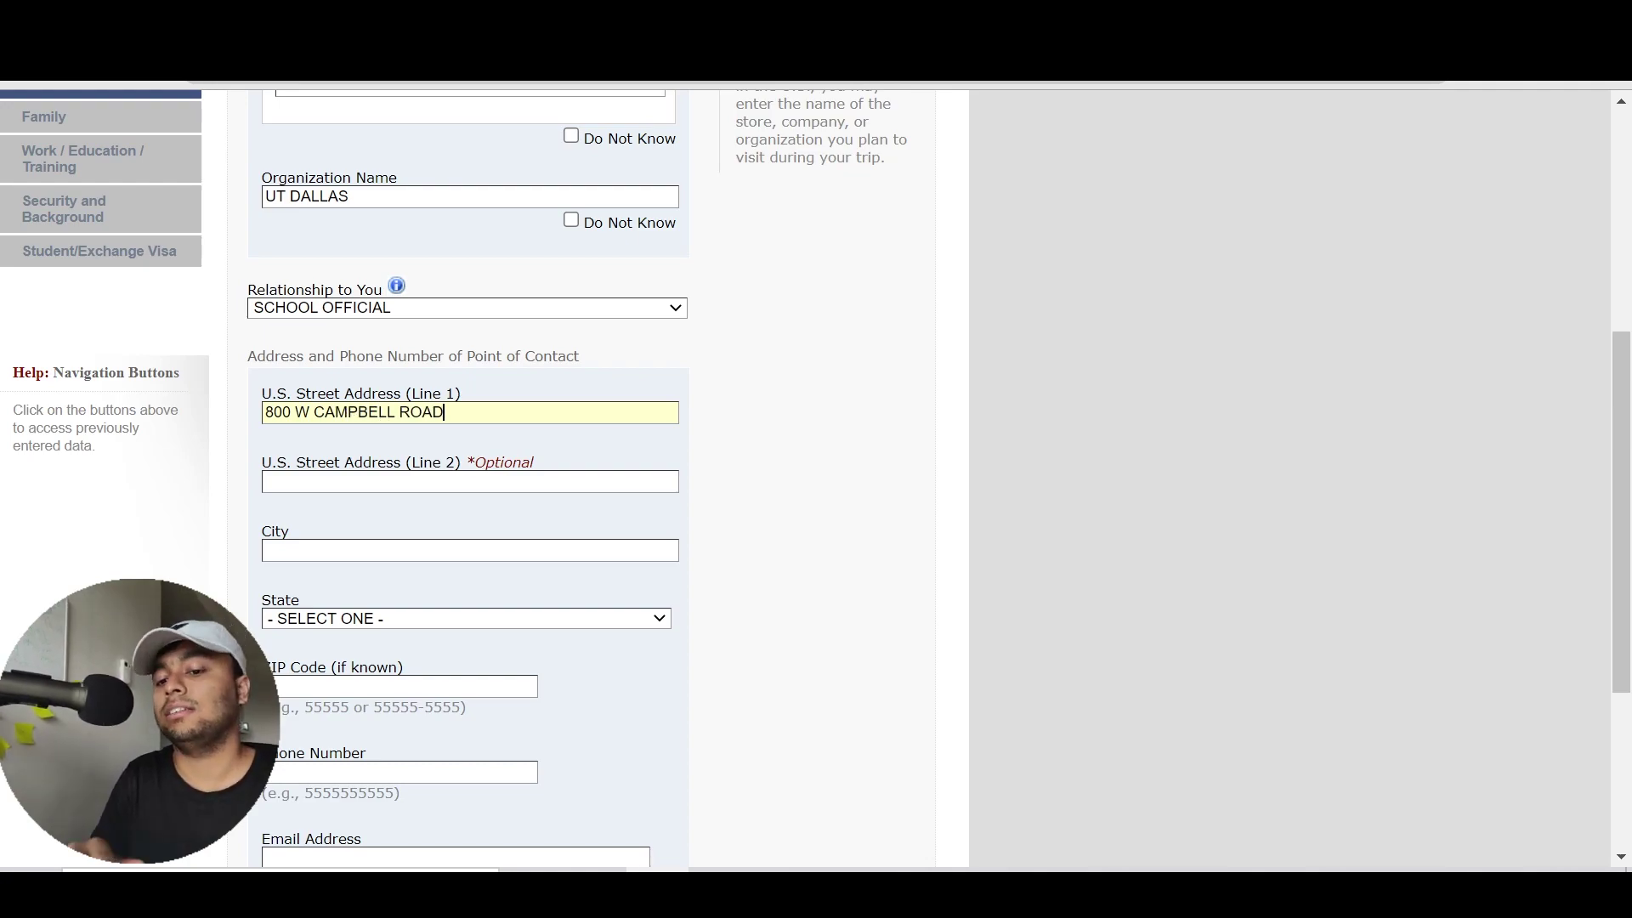
key(Tab)
key(Tab)
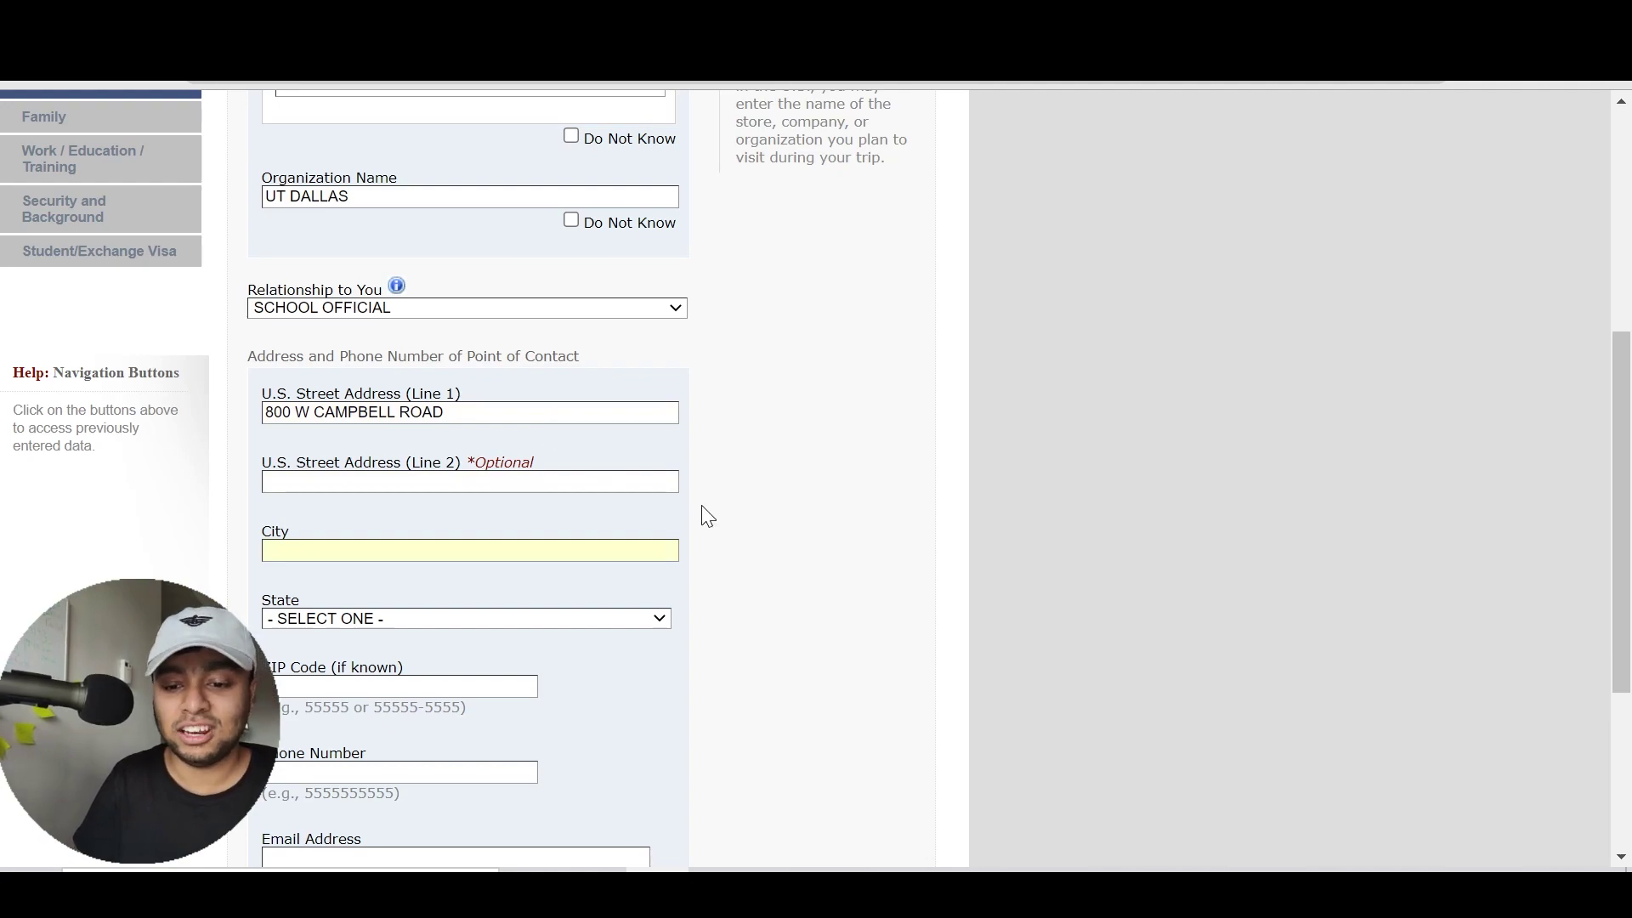
text(RICHARDSON)
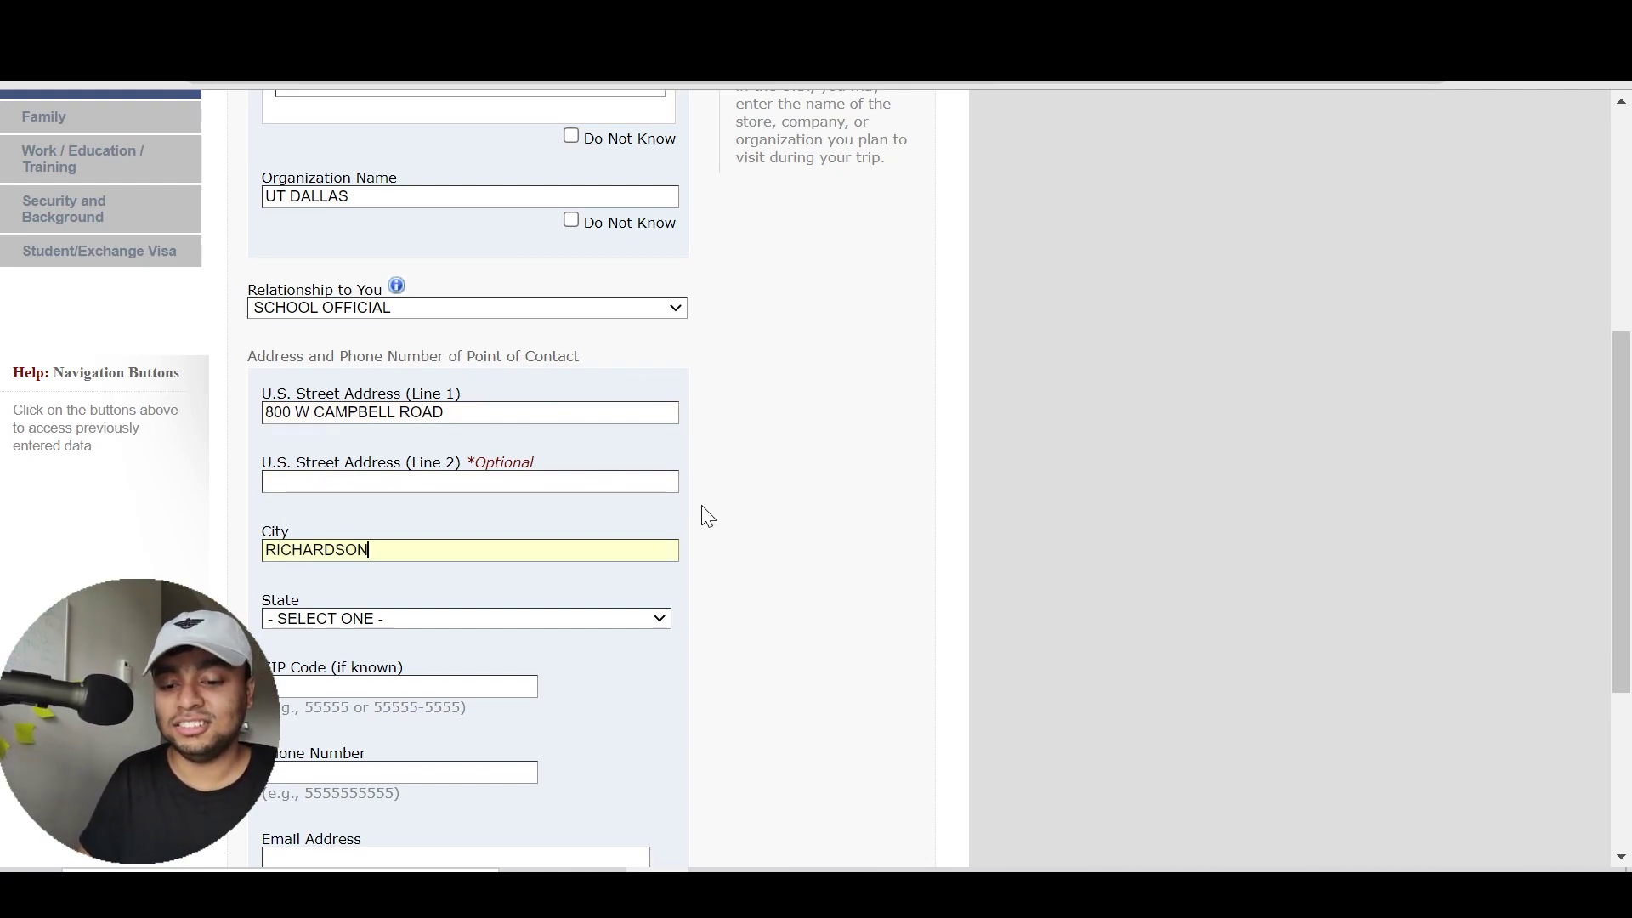
Choose TEXAS as the state, fill in the ZIP code and phone, and start the e-mail
click(606, 615)
text(tex)
key(Return)
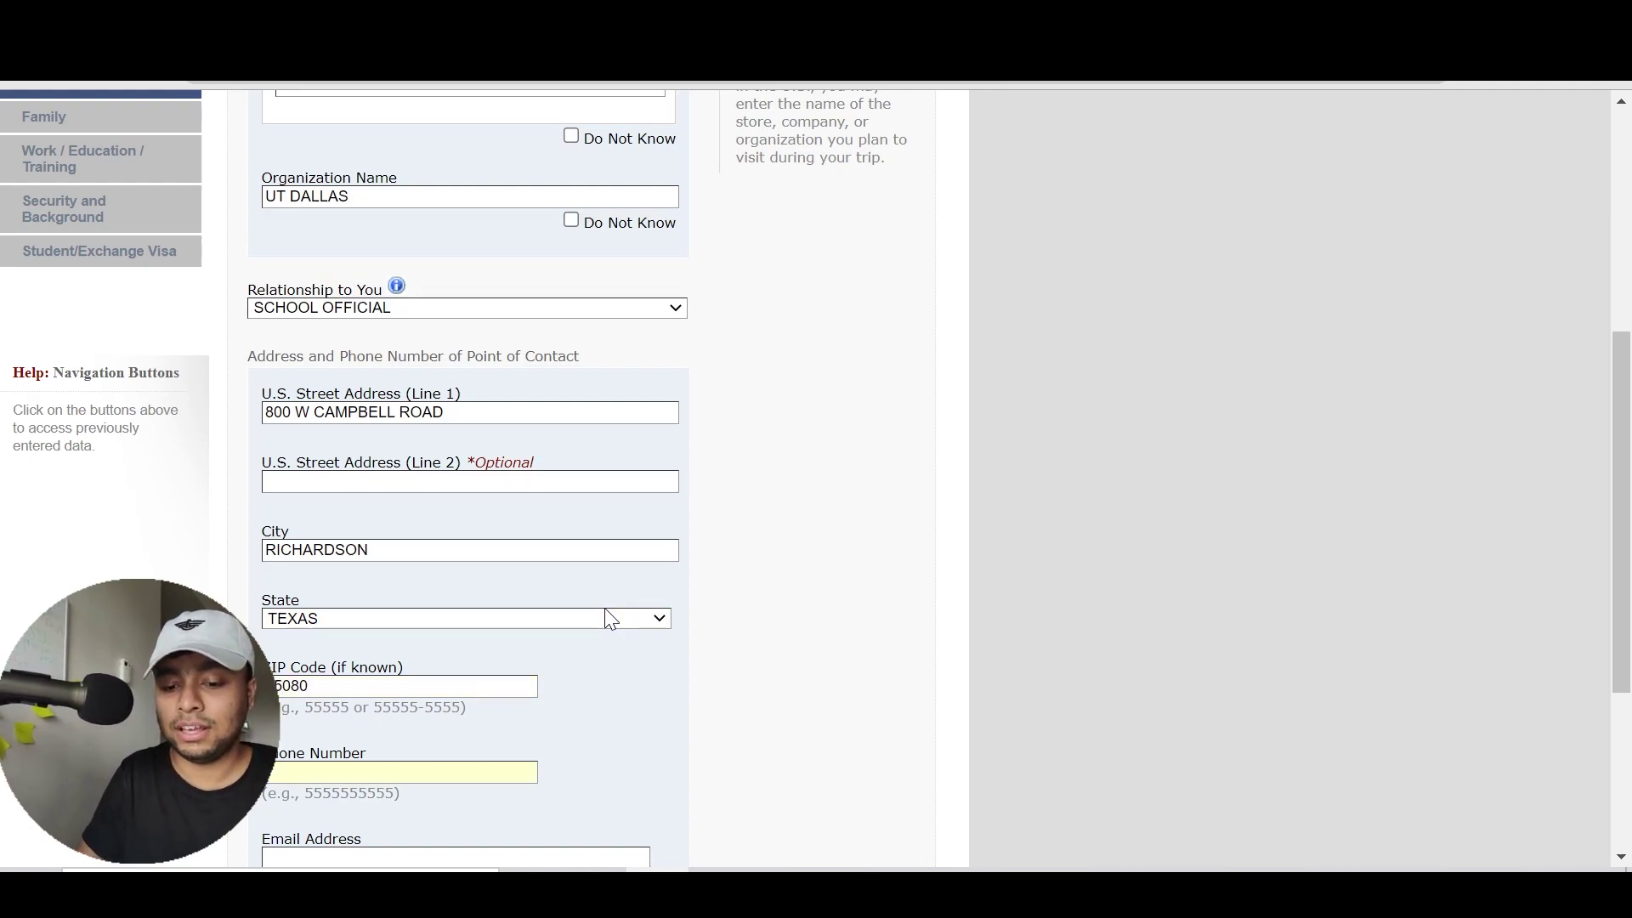
text(1829)
click(776, 661)
scroll(776, 661, down, 2)
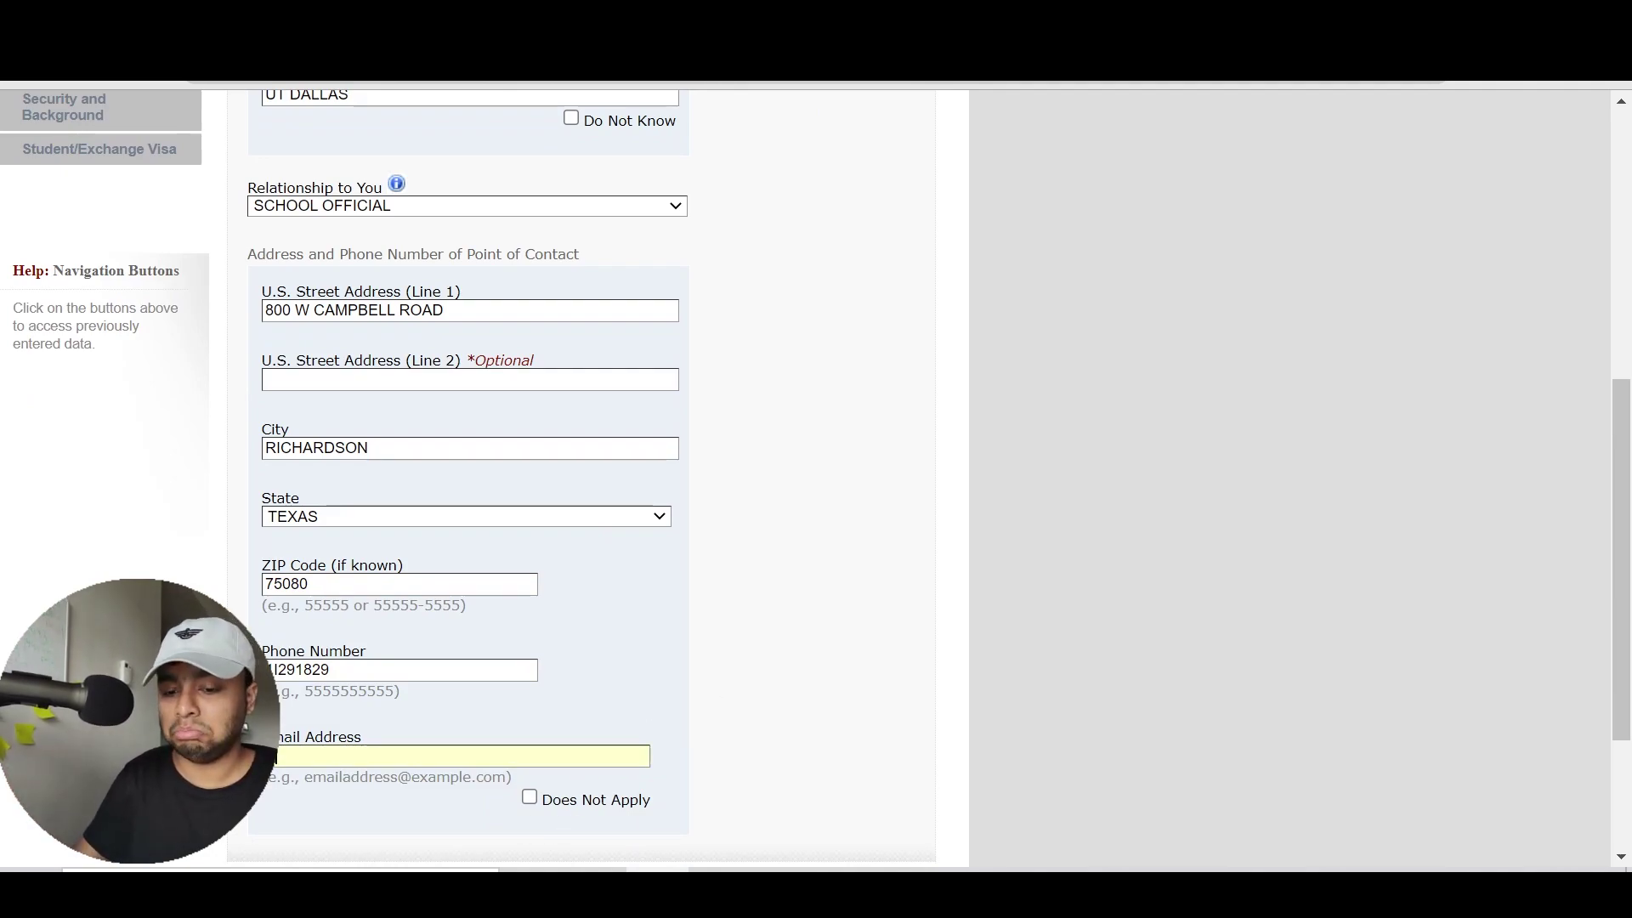
Finish the contact e-mail with the utdallas.edu domain and view the invalid phone number error
text(utdallas.edu)
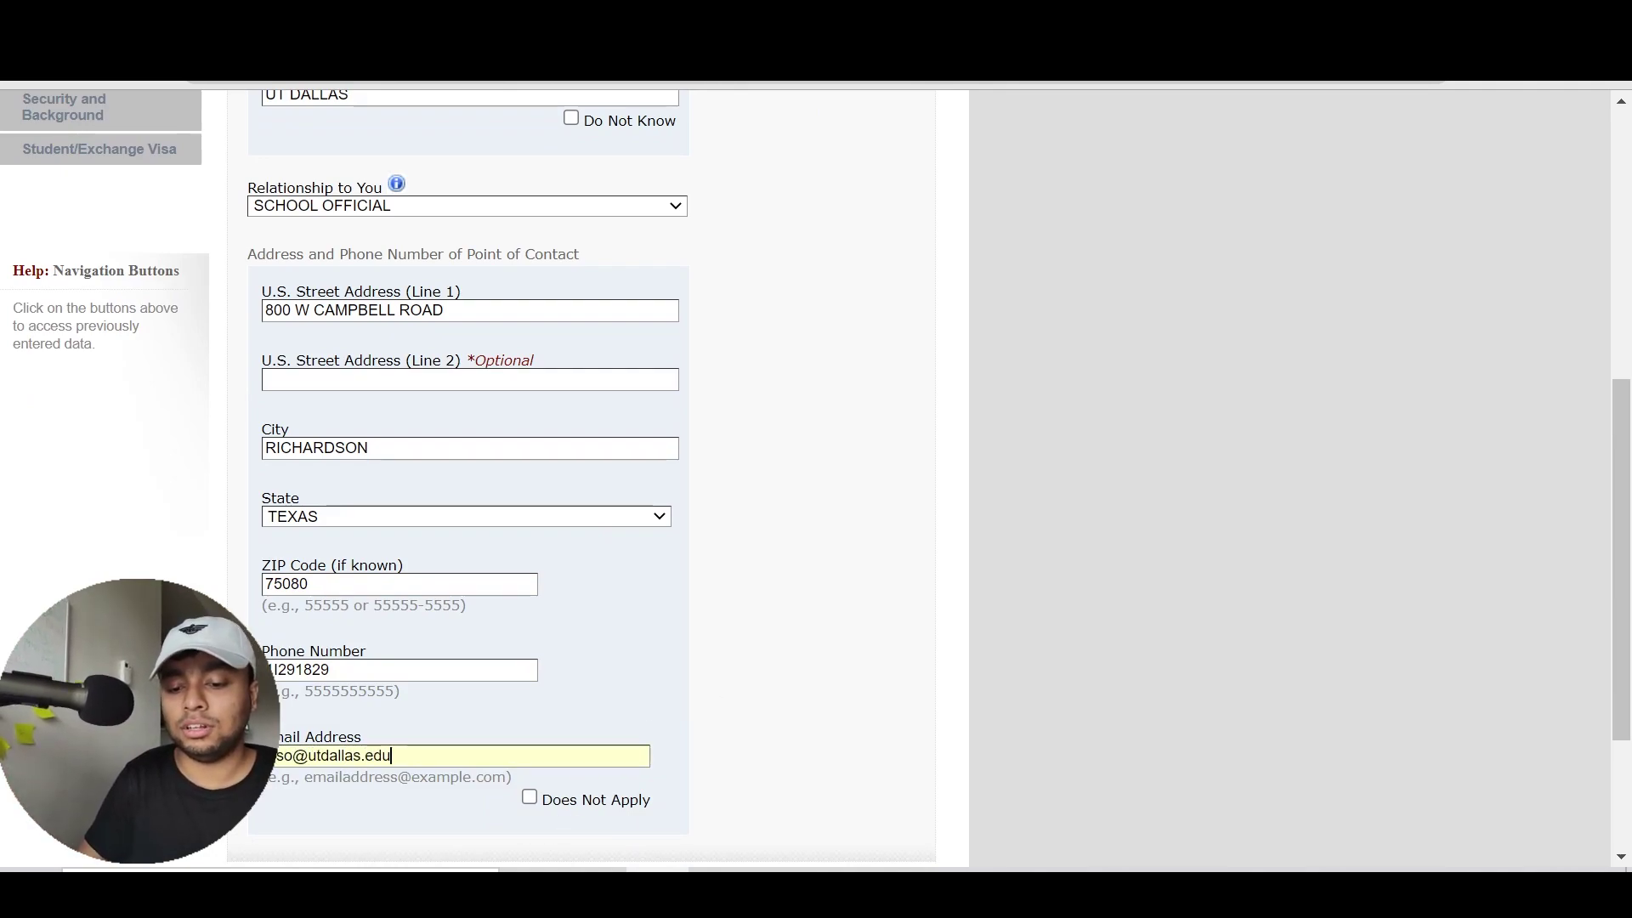
click(784, 736)
scroll(784, 736, down, 3)
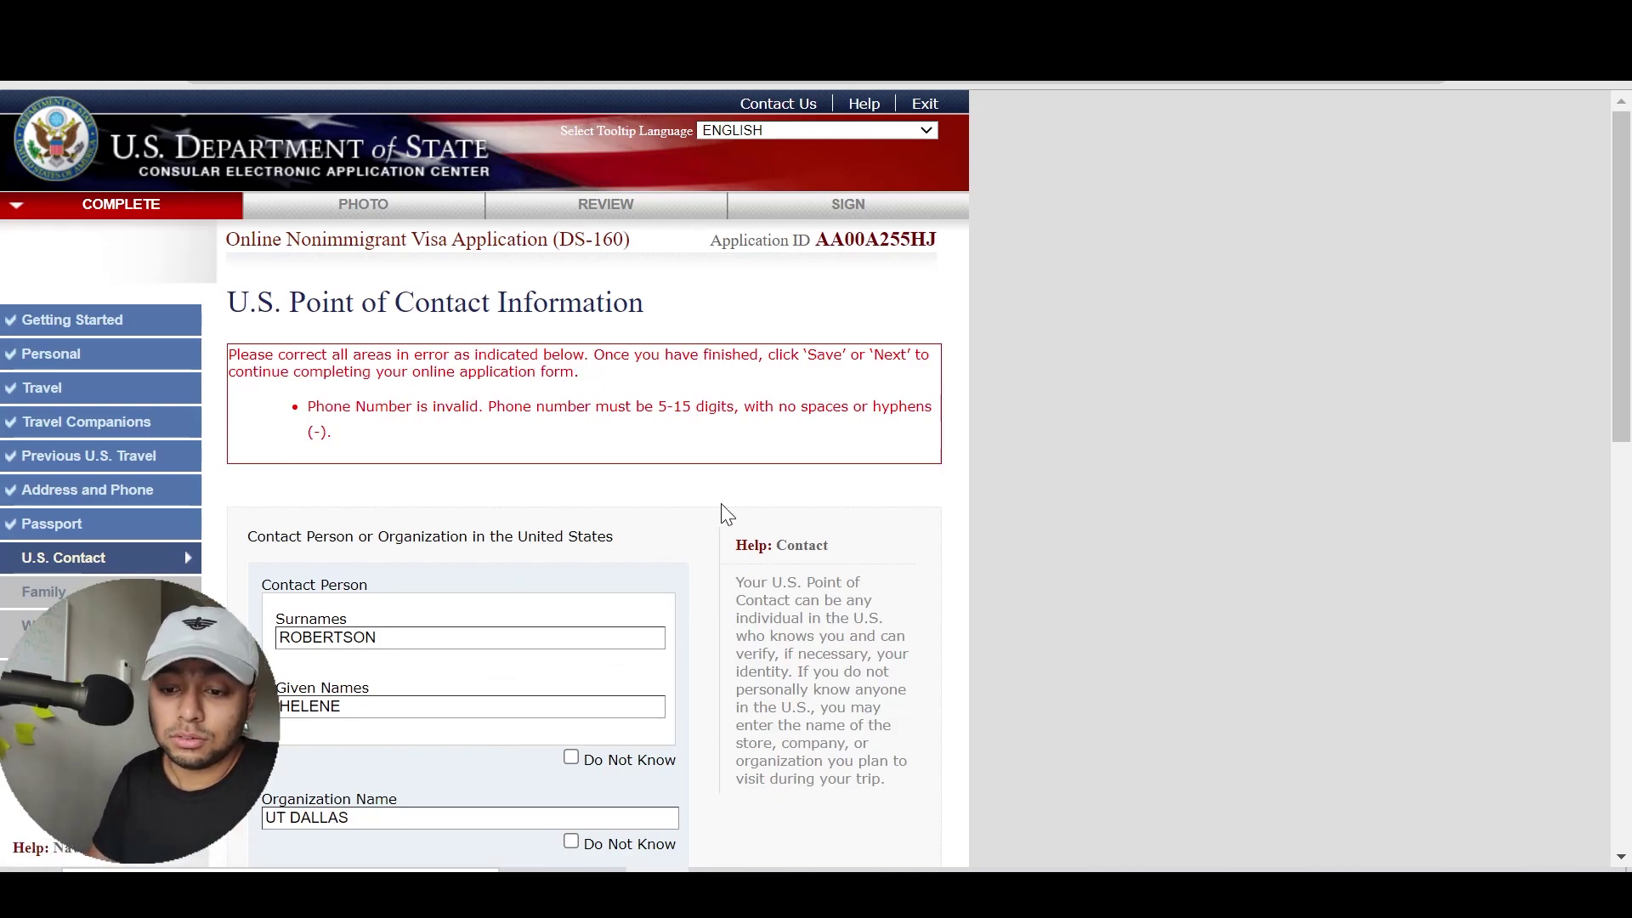
scroll(721, 503, down, 10)
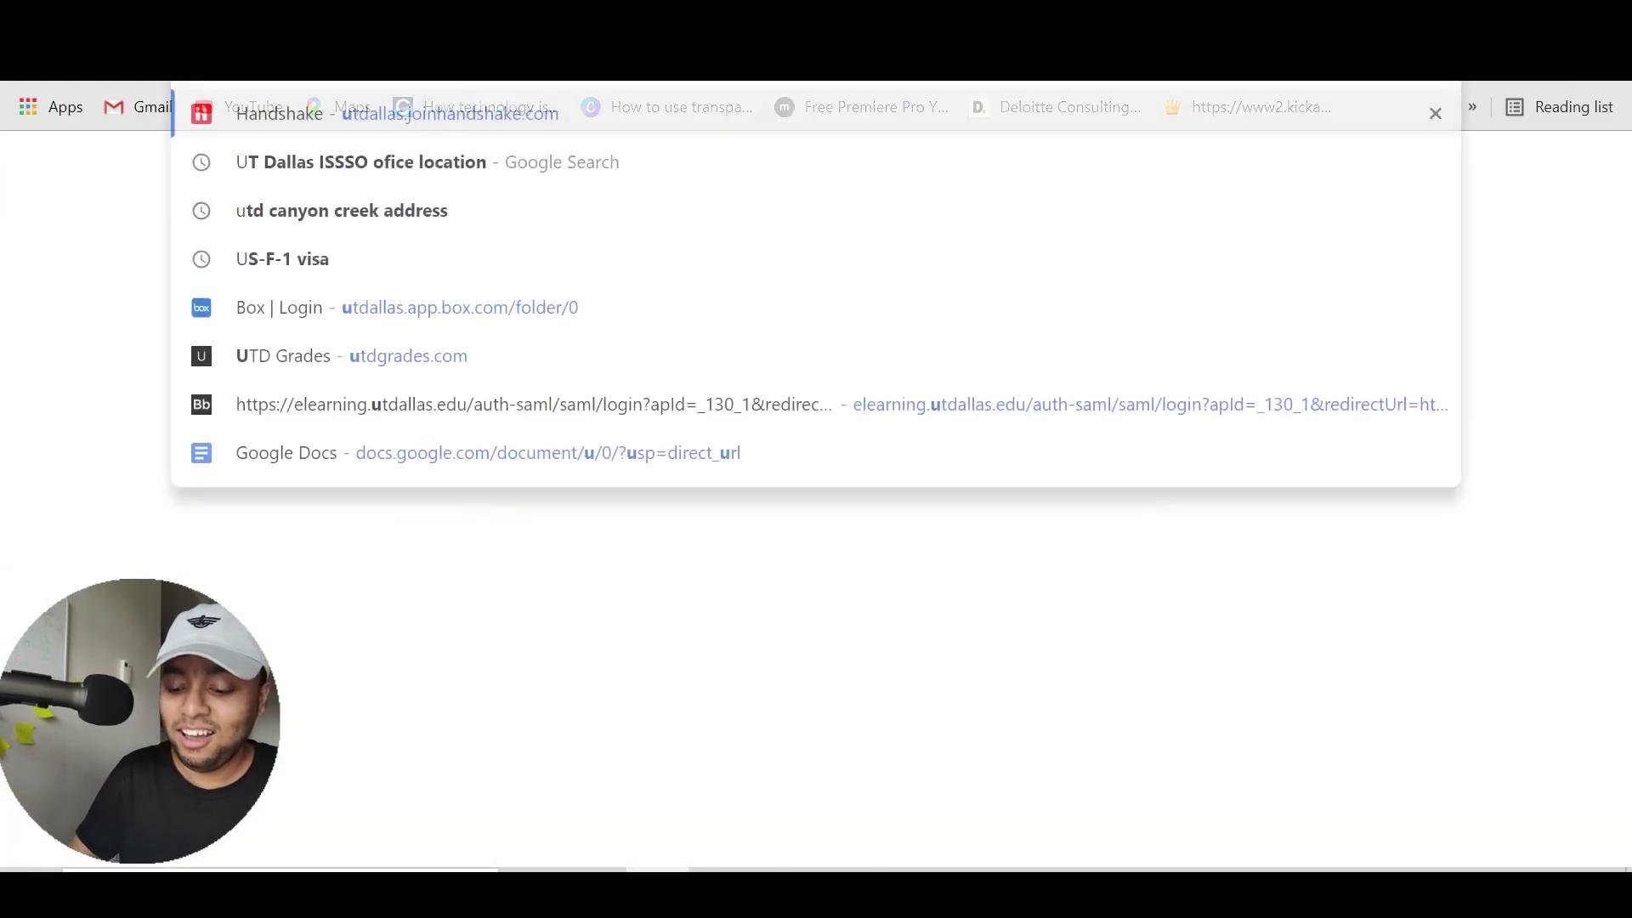
Google 'UT dallas police department phone number' and select the number in the answer box
text(UT dallas)
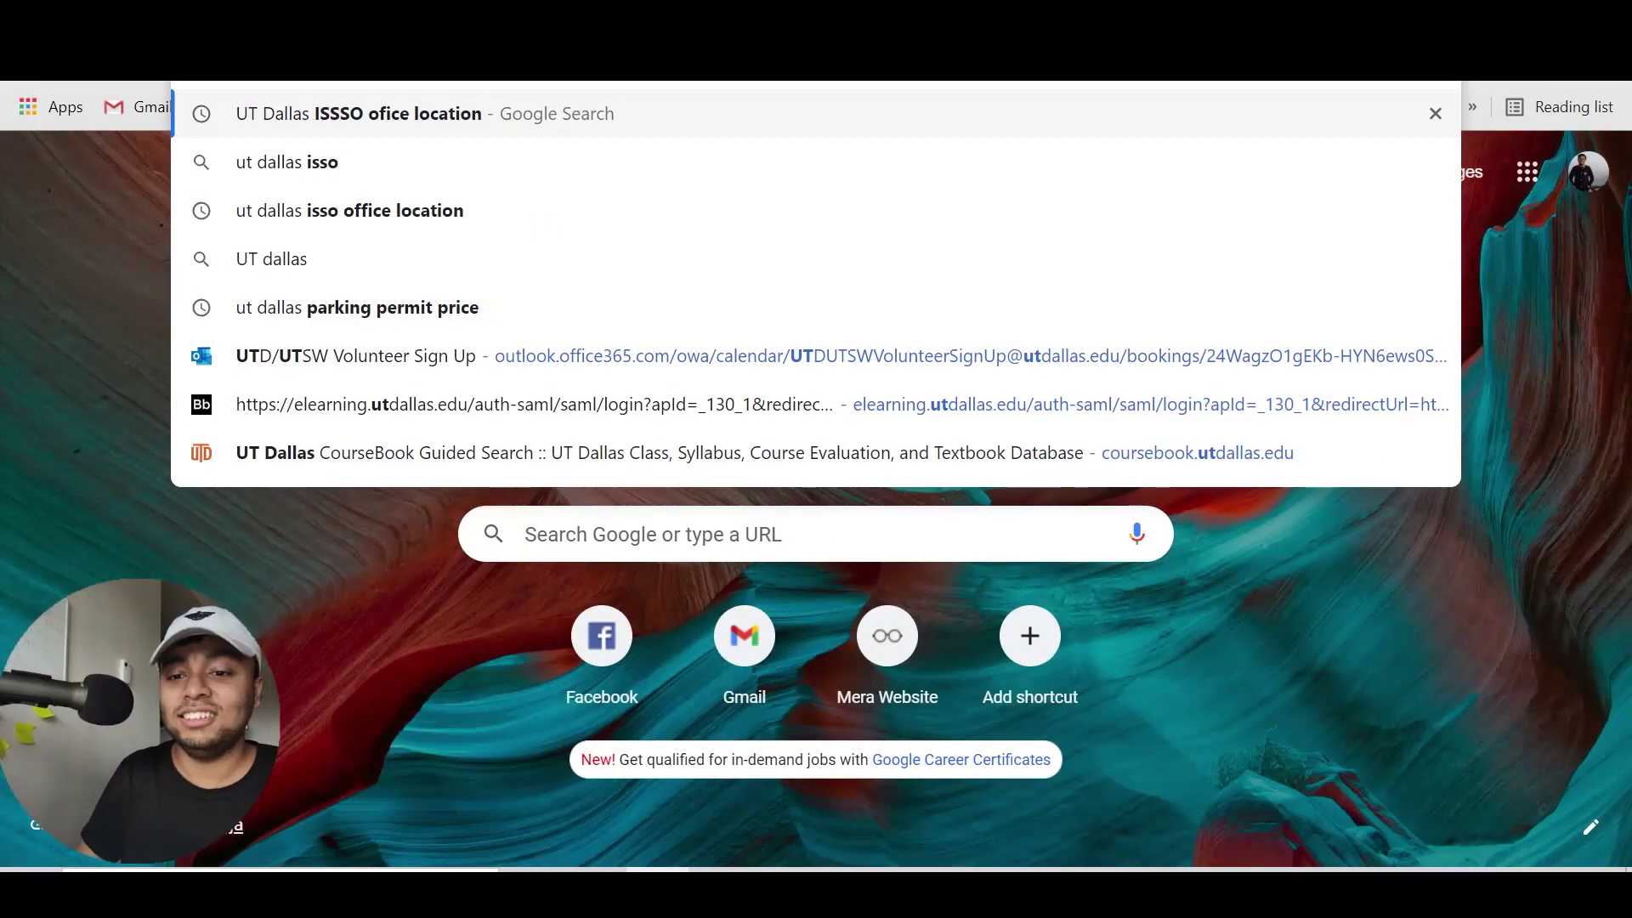
text( police department p)
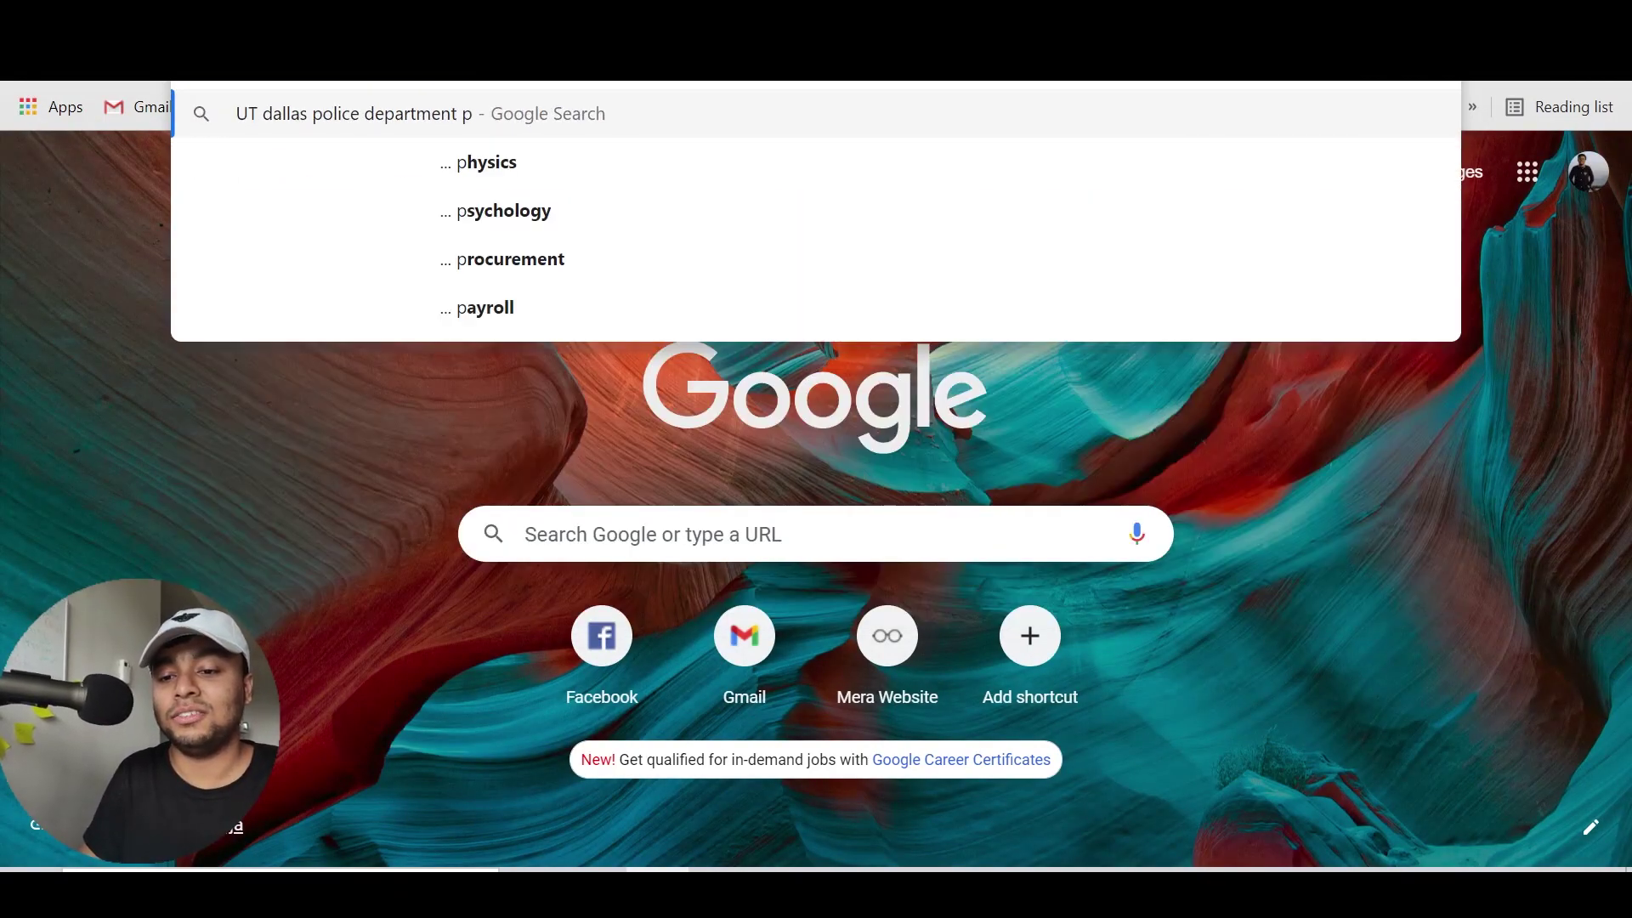
text(hone number)
key(Return)
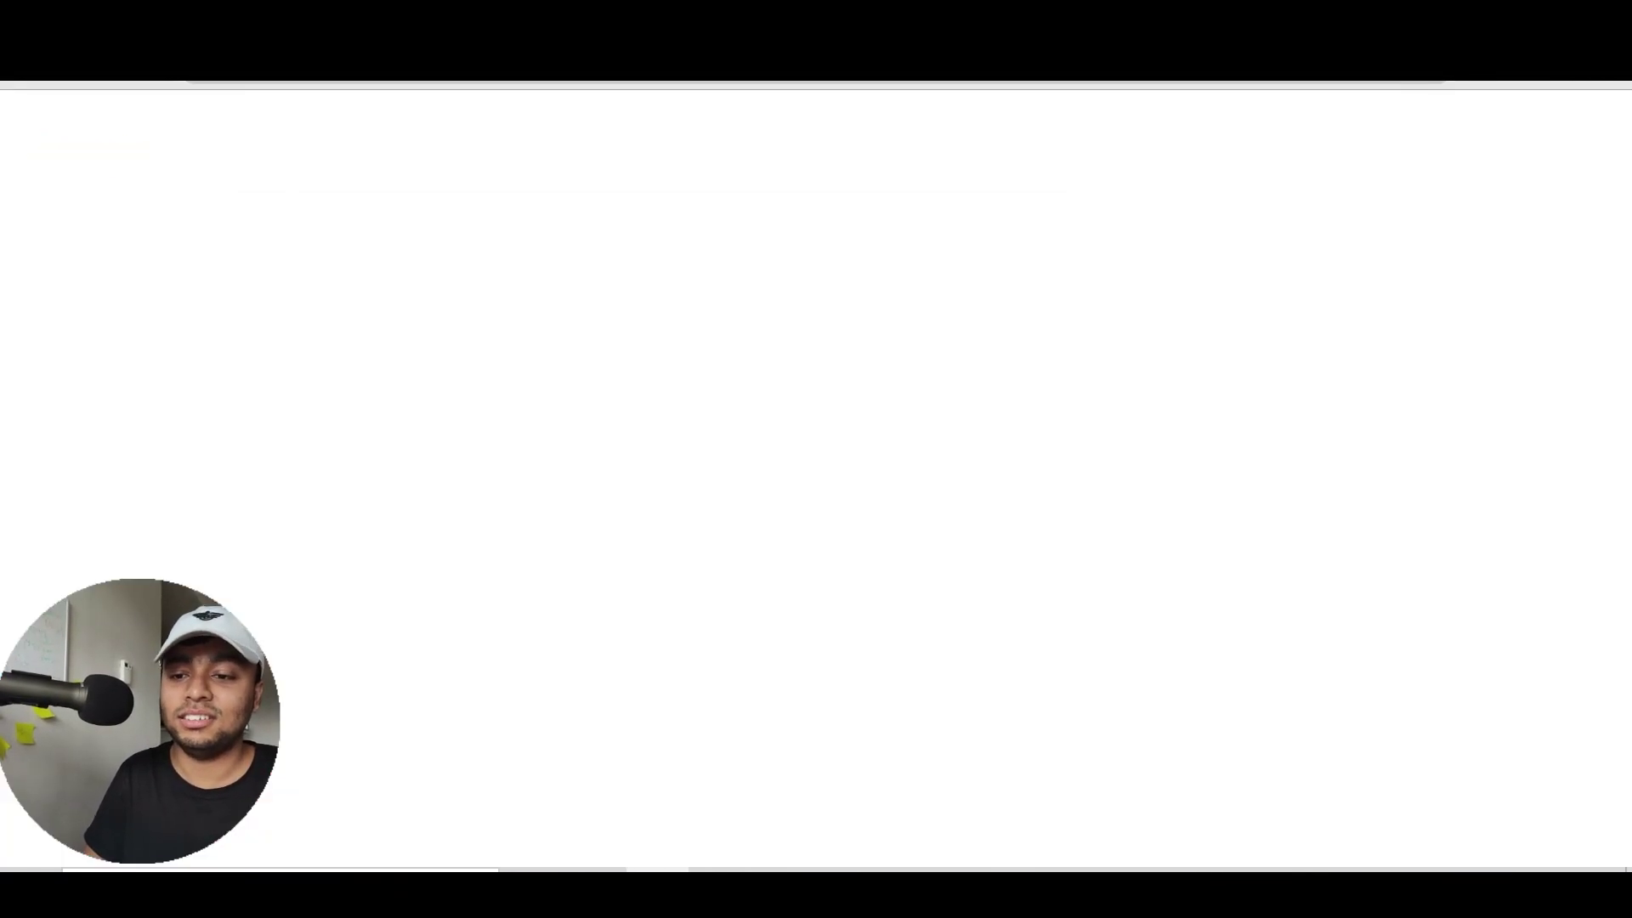
drag(536, 385, 255, 375)
key(ctrl+c)
Paste the police department's number into the contact phone field and save again
key(ctrl+Tab)
key(ctrl+a)
key(ctrl+v)
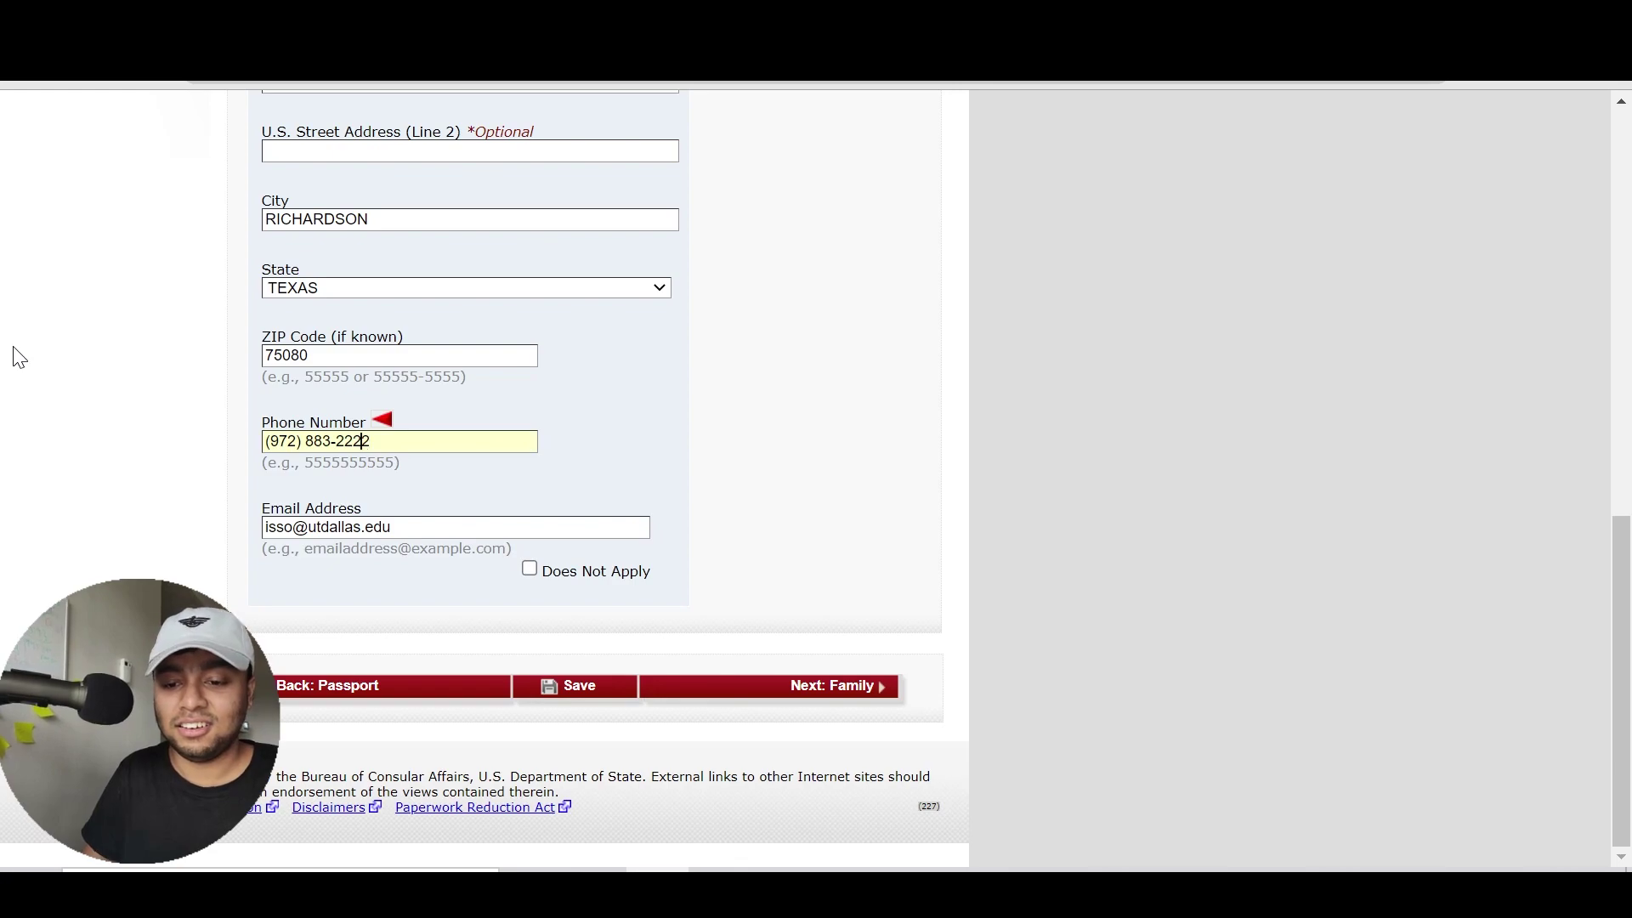
click(831, 689)
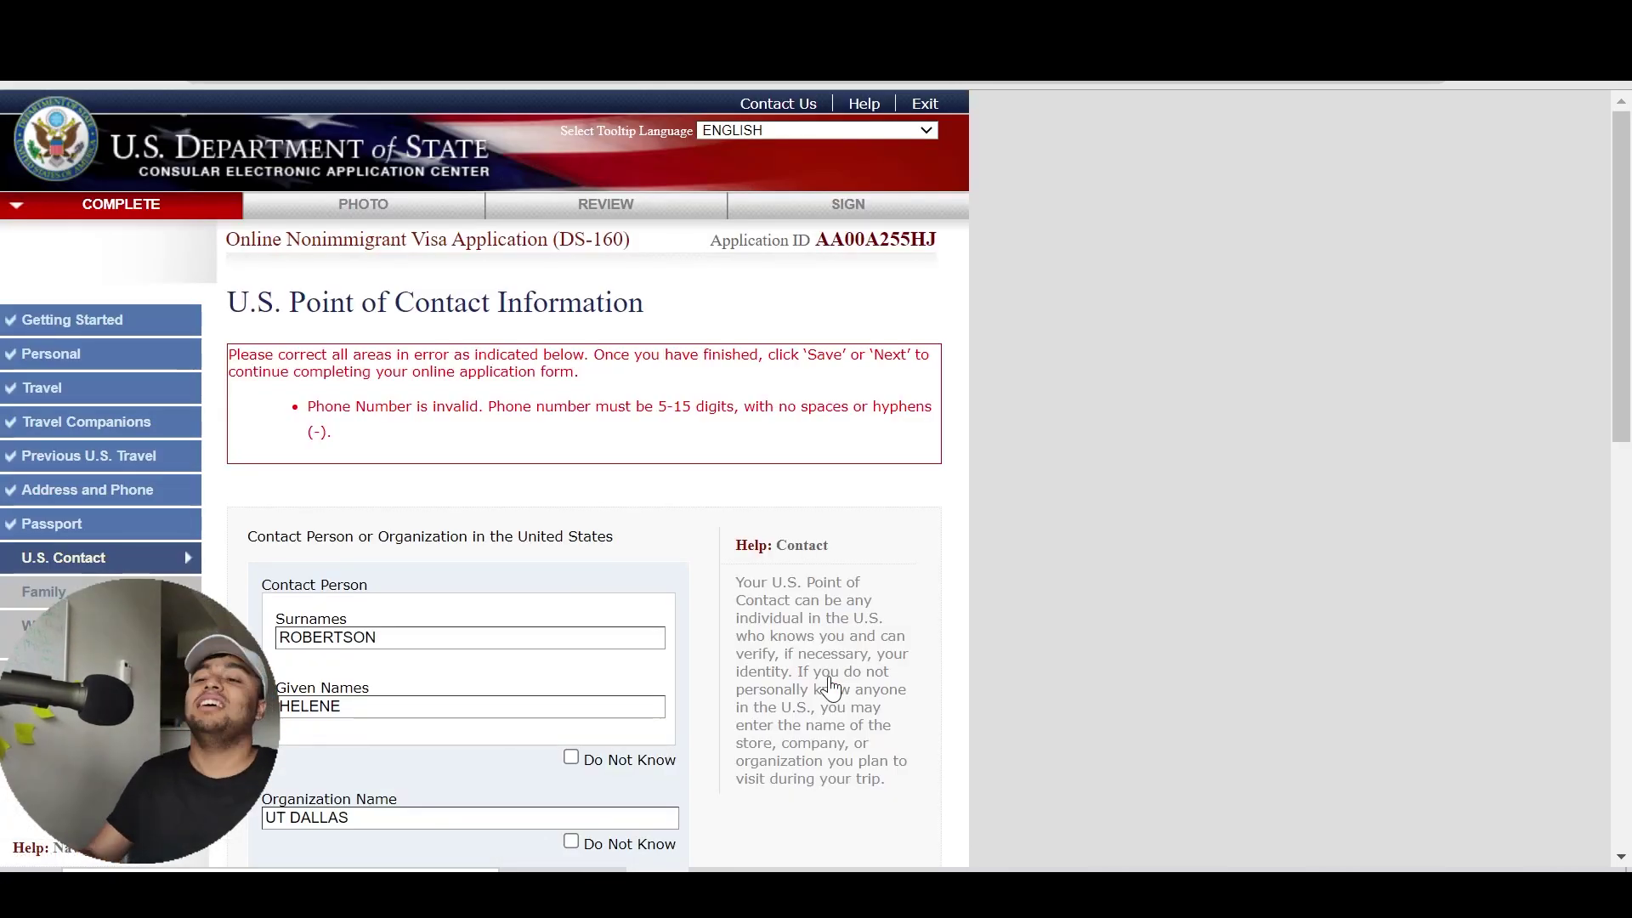
scroll(769, 561, down, 10)
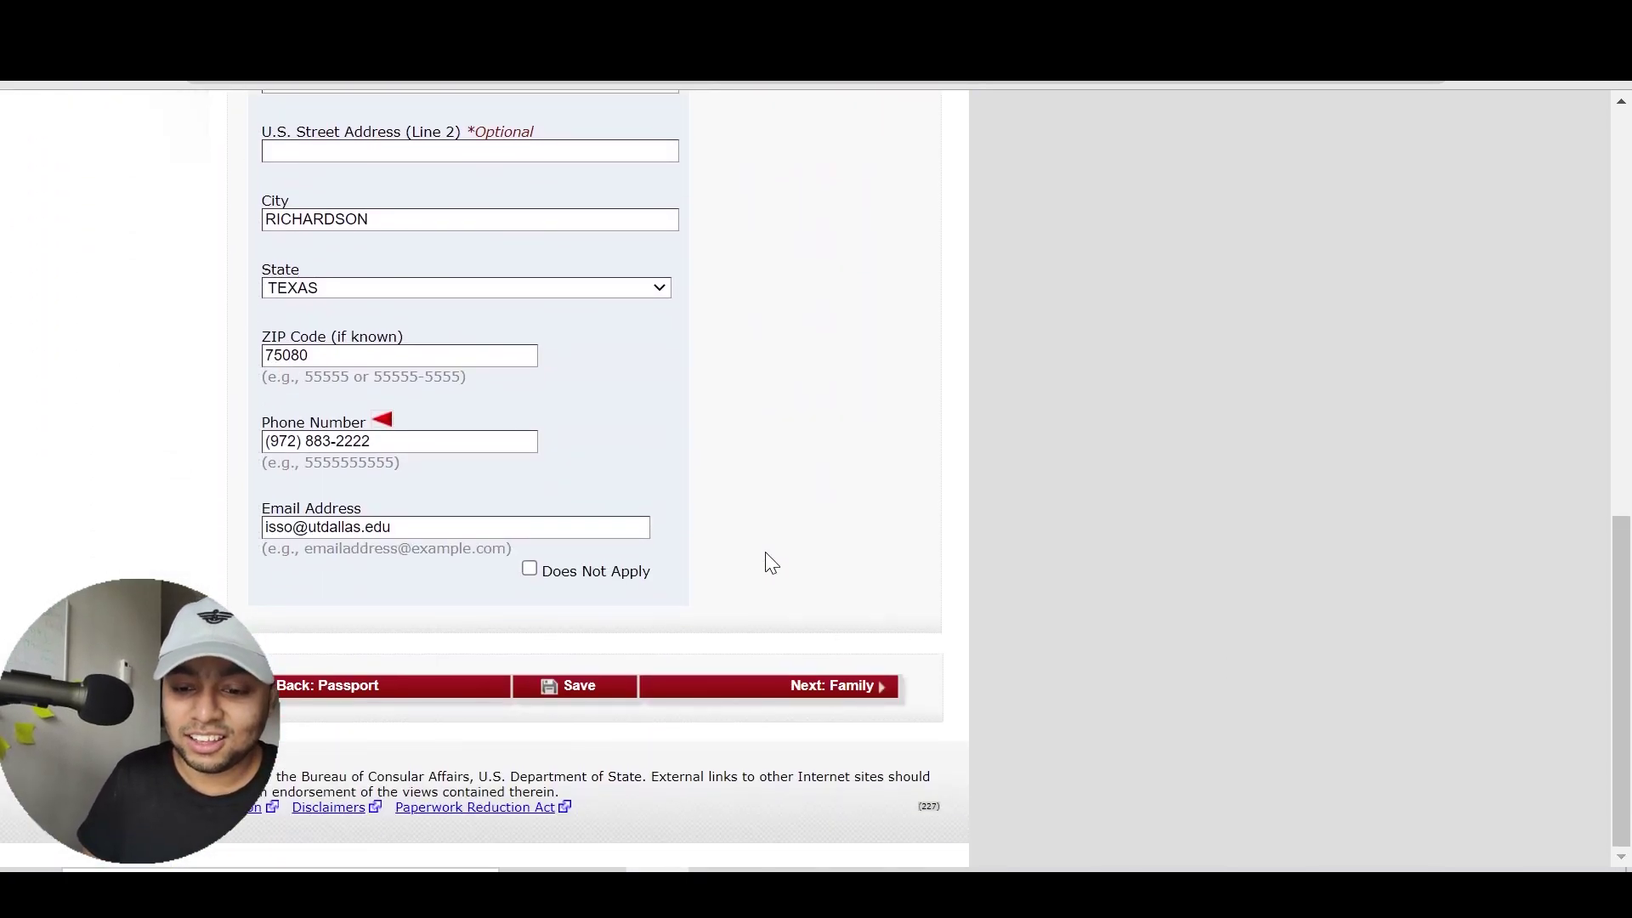
Strip the brackets, space and hyphen from the phone number, leaving digits only
click(301, 441)
key(BackSpace)
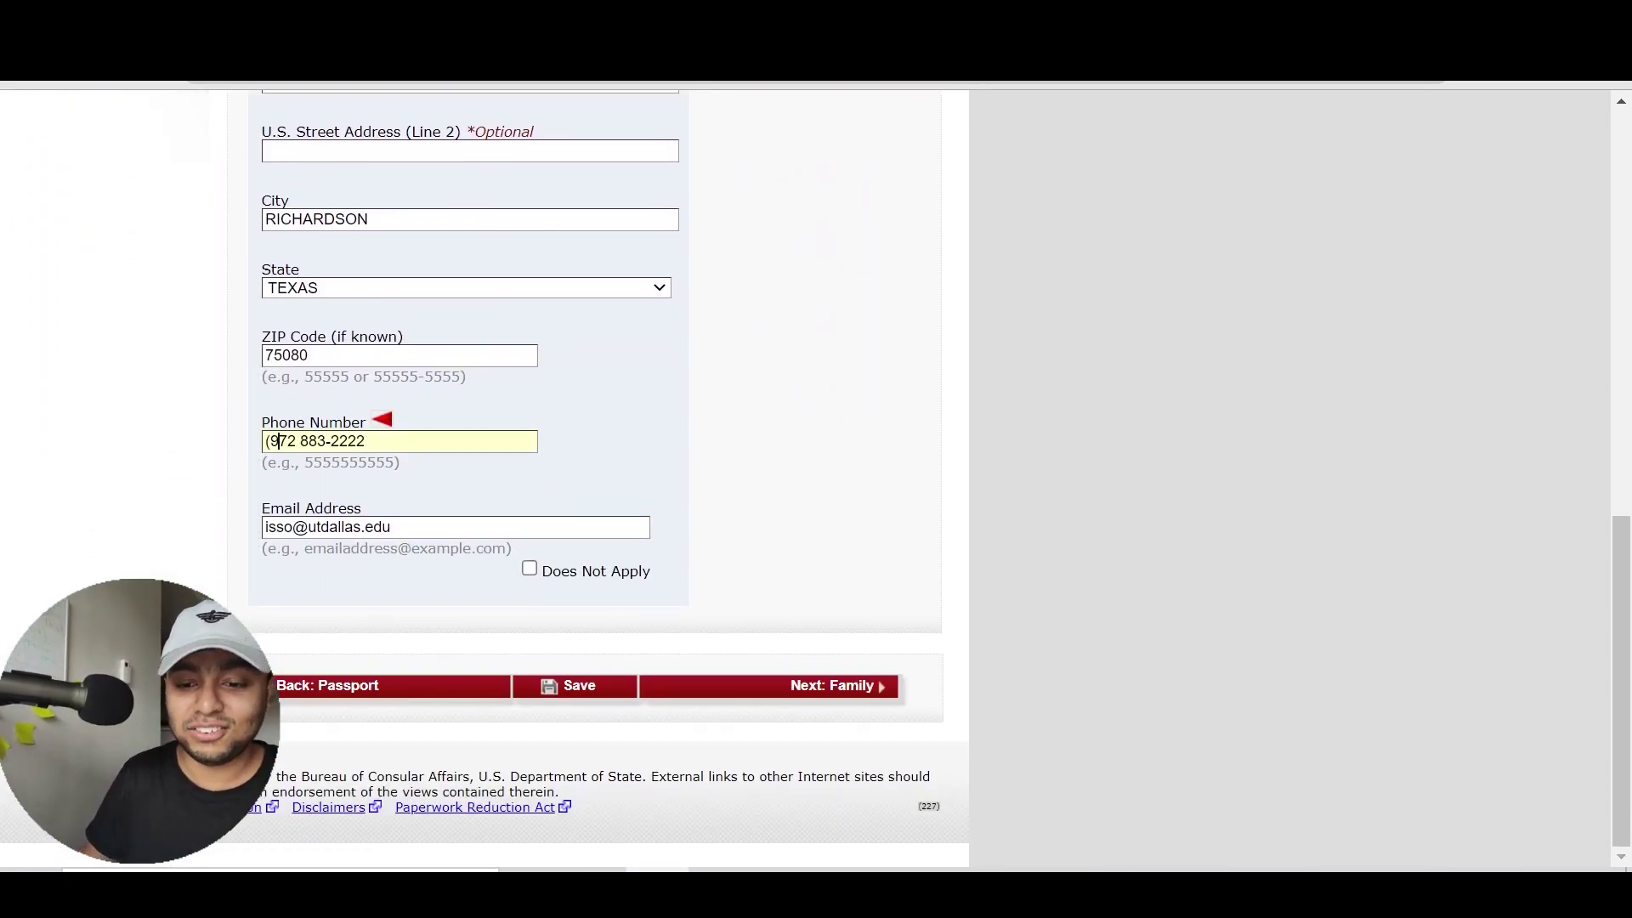
key(BackSpace)
key(BackSpace)
text(9)
key(Right)
key(Right)
key(Right)
key(BackSpace)
key(Right)
key(Right)
key(Right)
key(BackSpace)
Continue to the Family page and enter the father's surname and given names
click(819, 705)
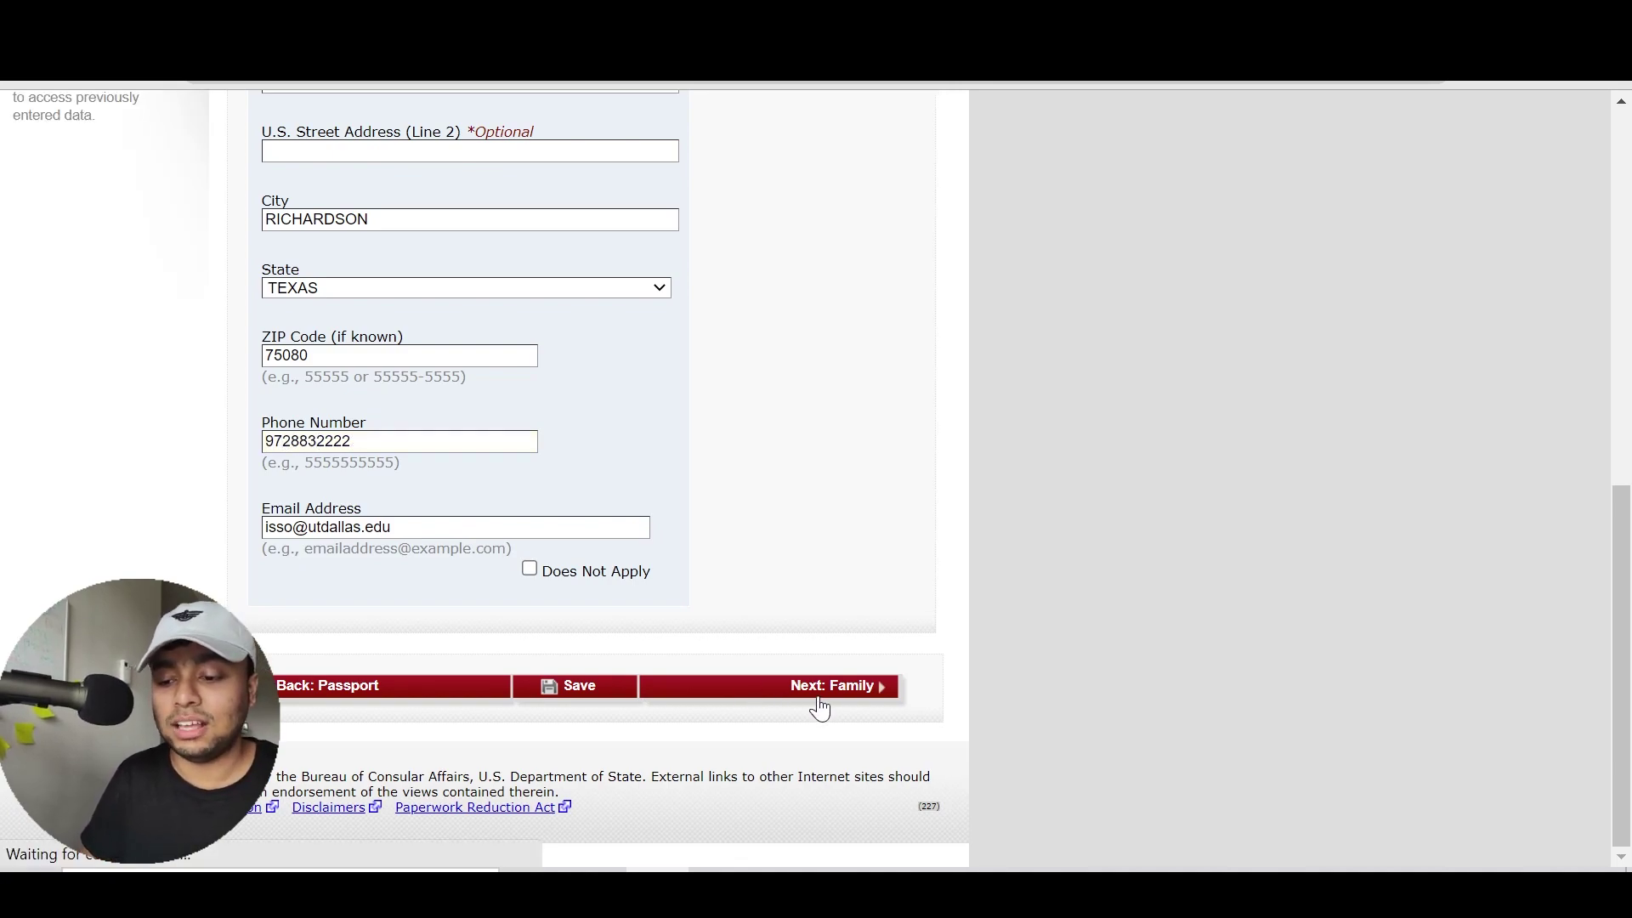
scroll(860, 554, down, 3)
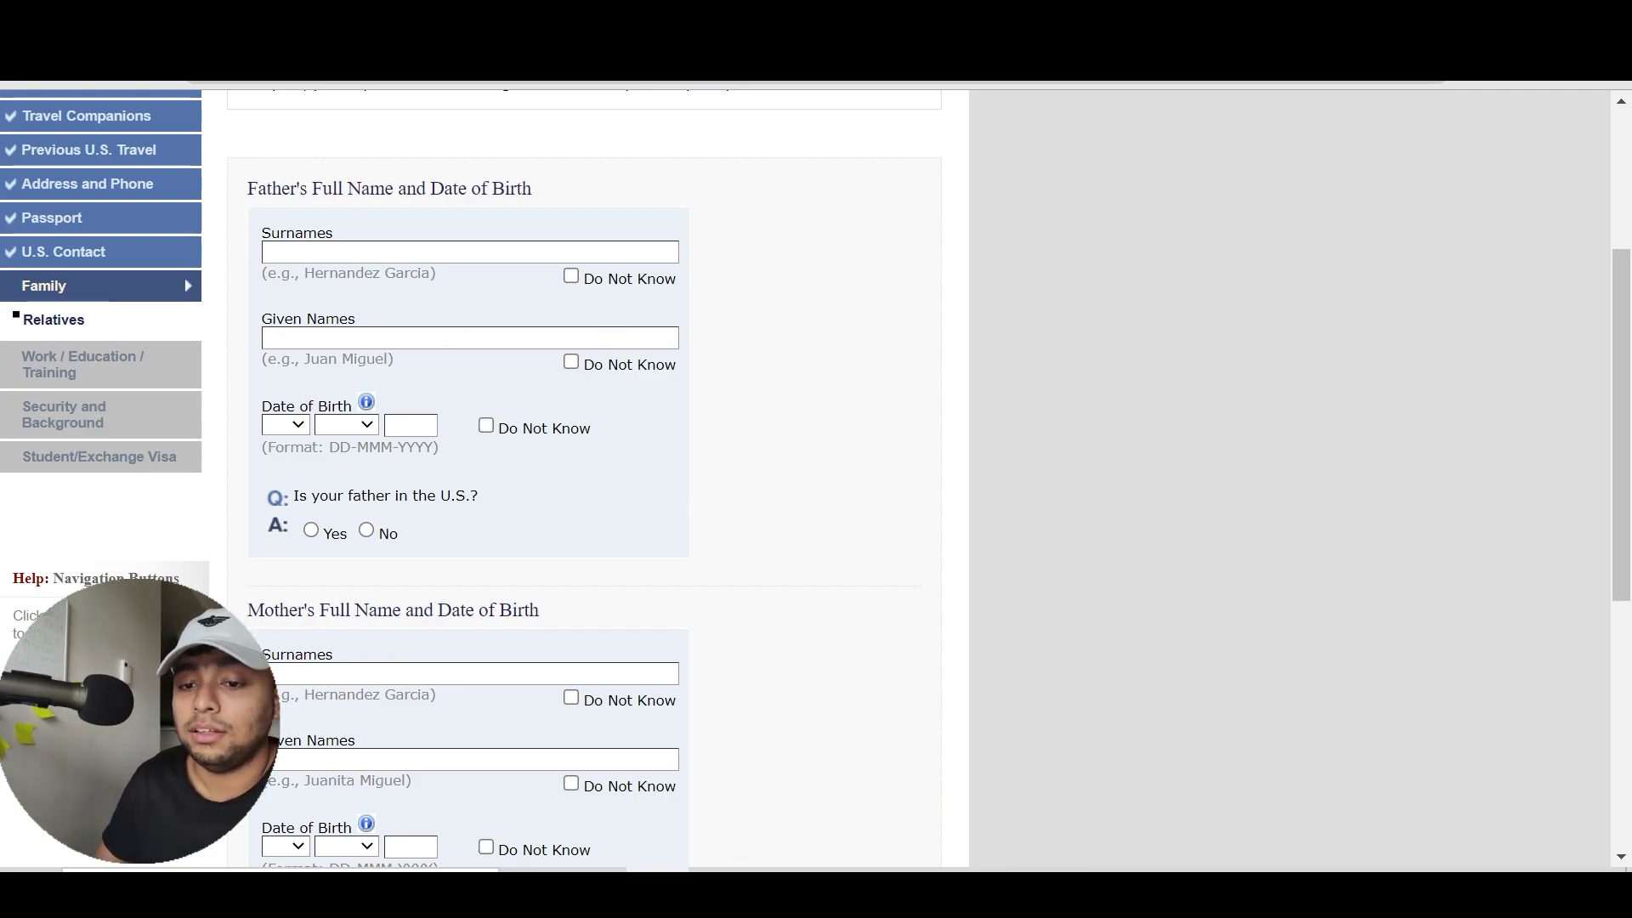
click(626, 282)
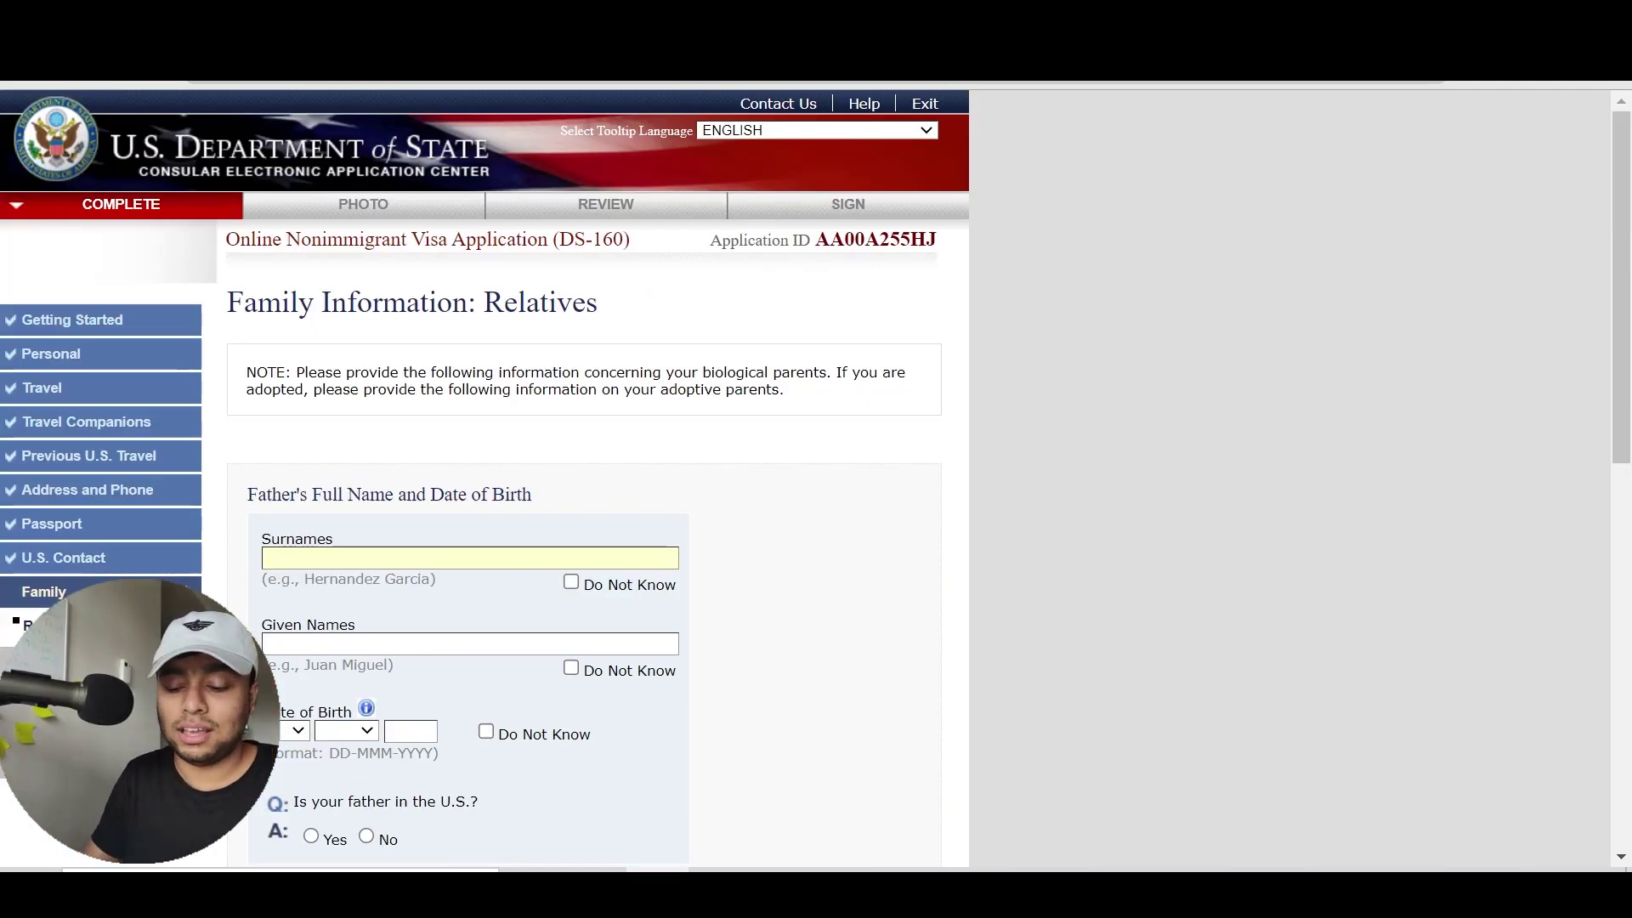
key(Tab)
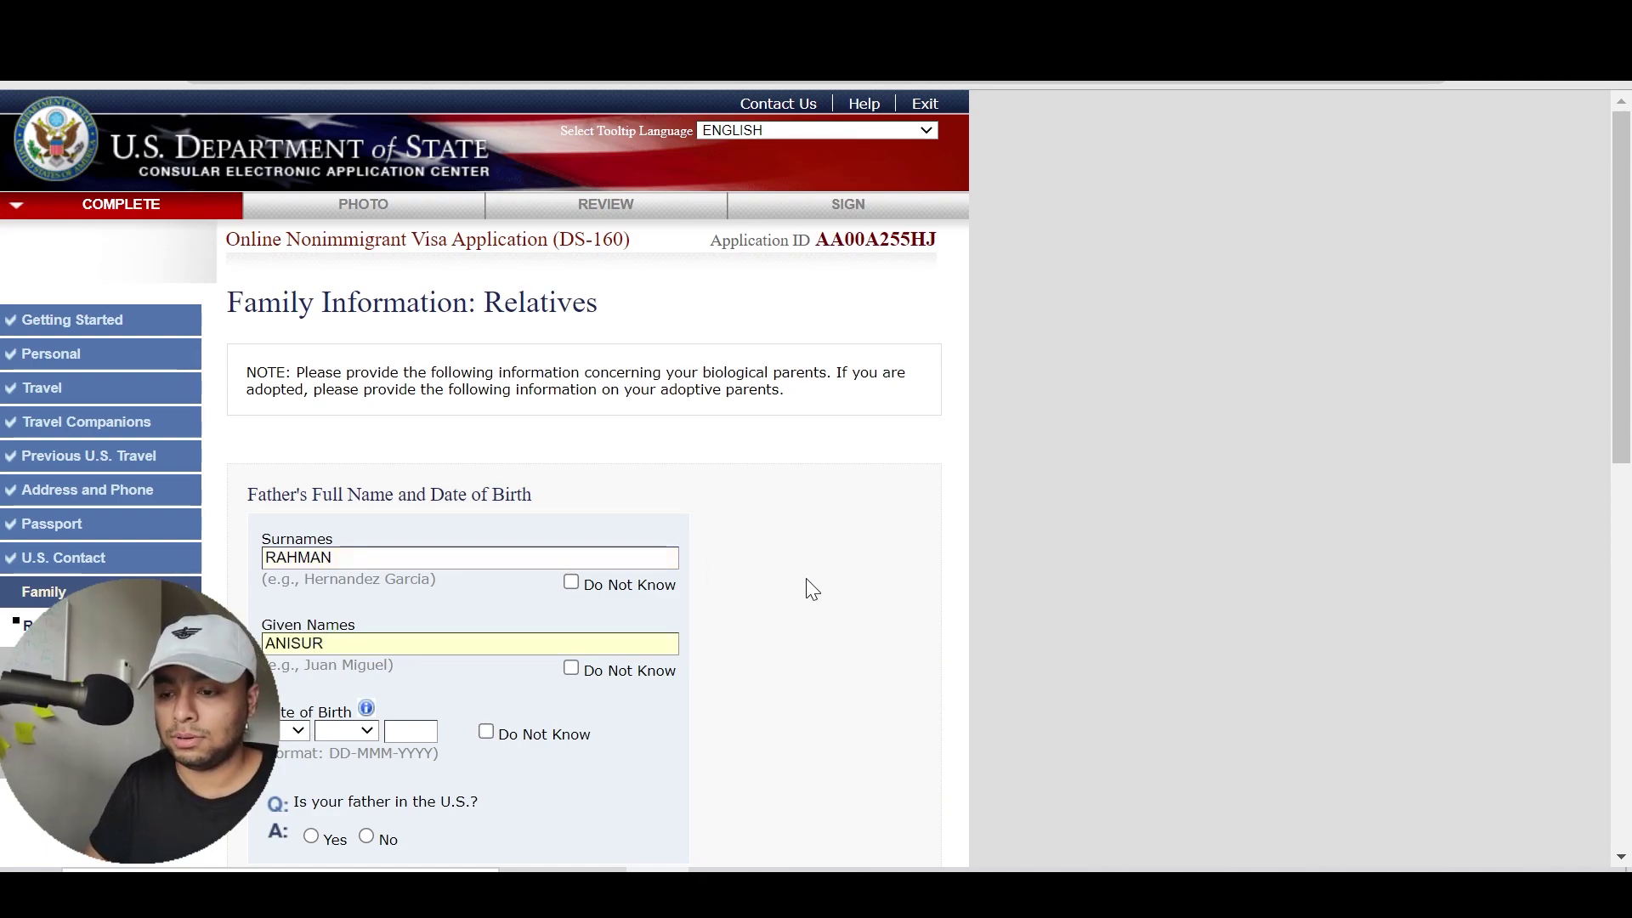
scroll(809, 586, down, 3)
click(285, 580)
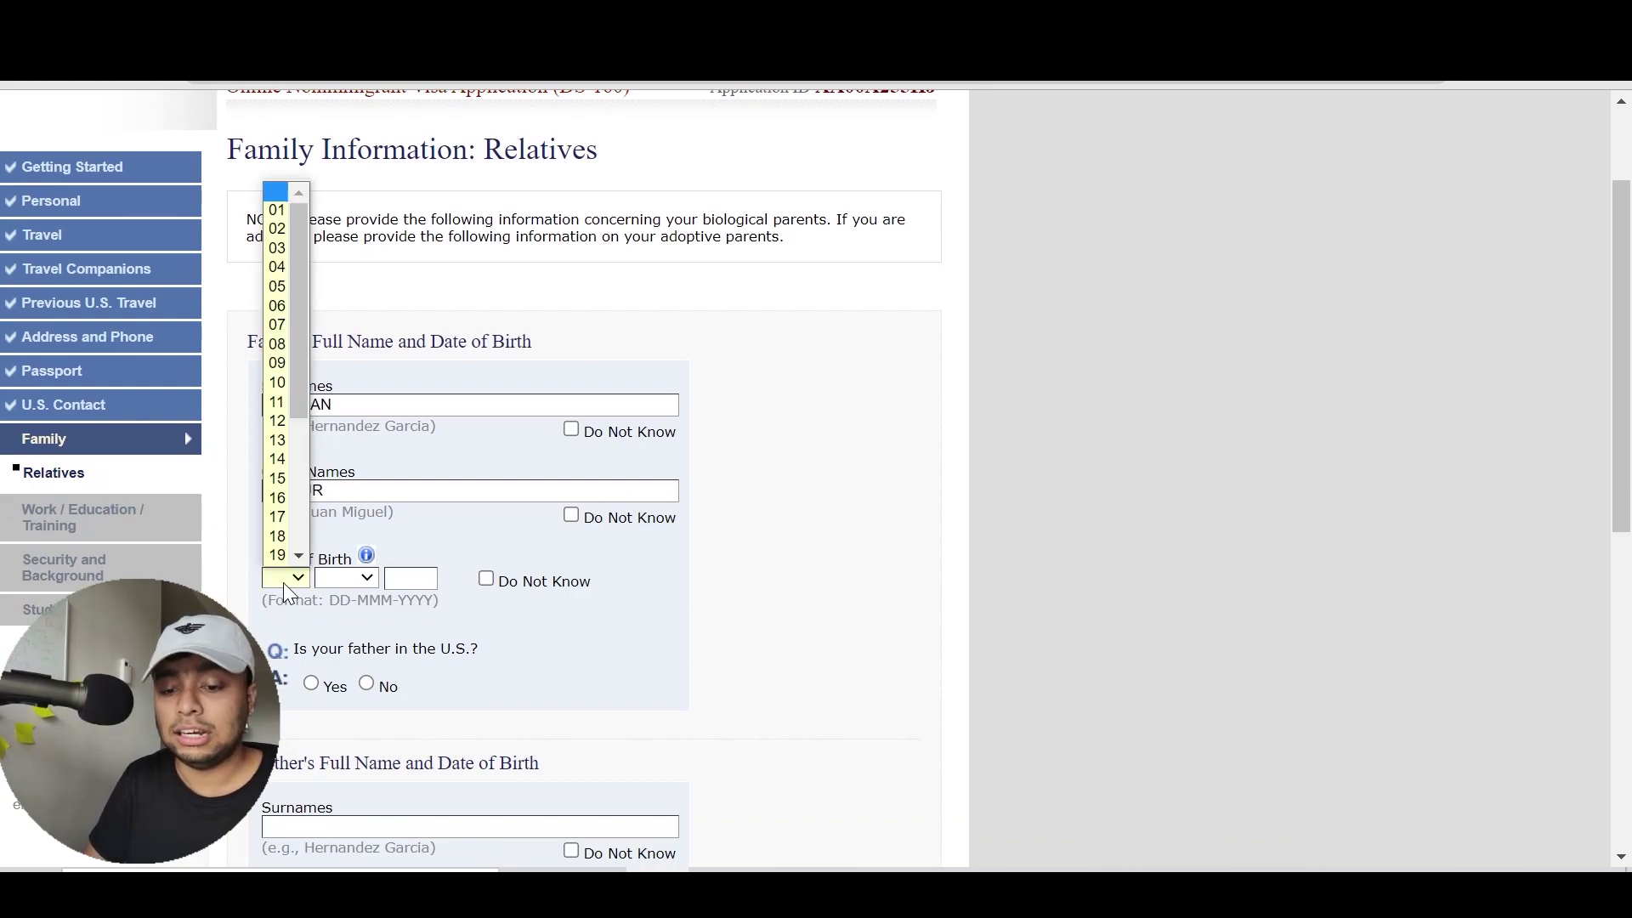
key(Down)
key(Down)
key(Down)
key(Down)
key(Down)
key(Down)
key(Down)
key(Down)
key(Down)
key(Down)
key(Tab)
key(Down)
key(Down)
key(Down)
key(Tab)
text(1970)
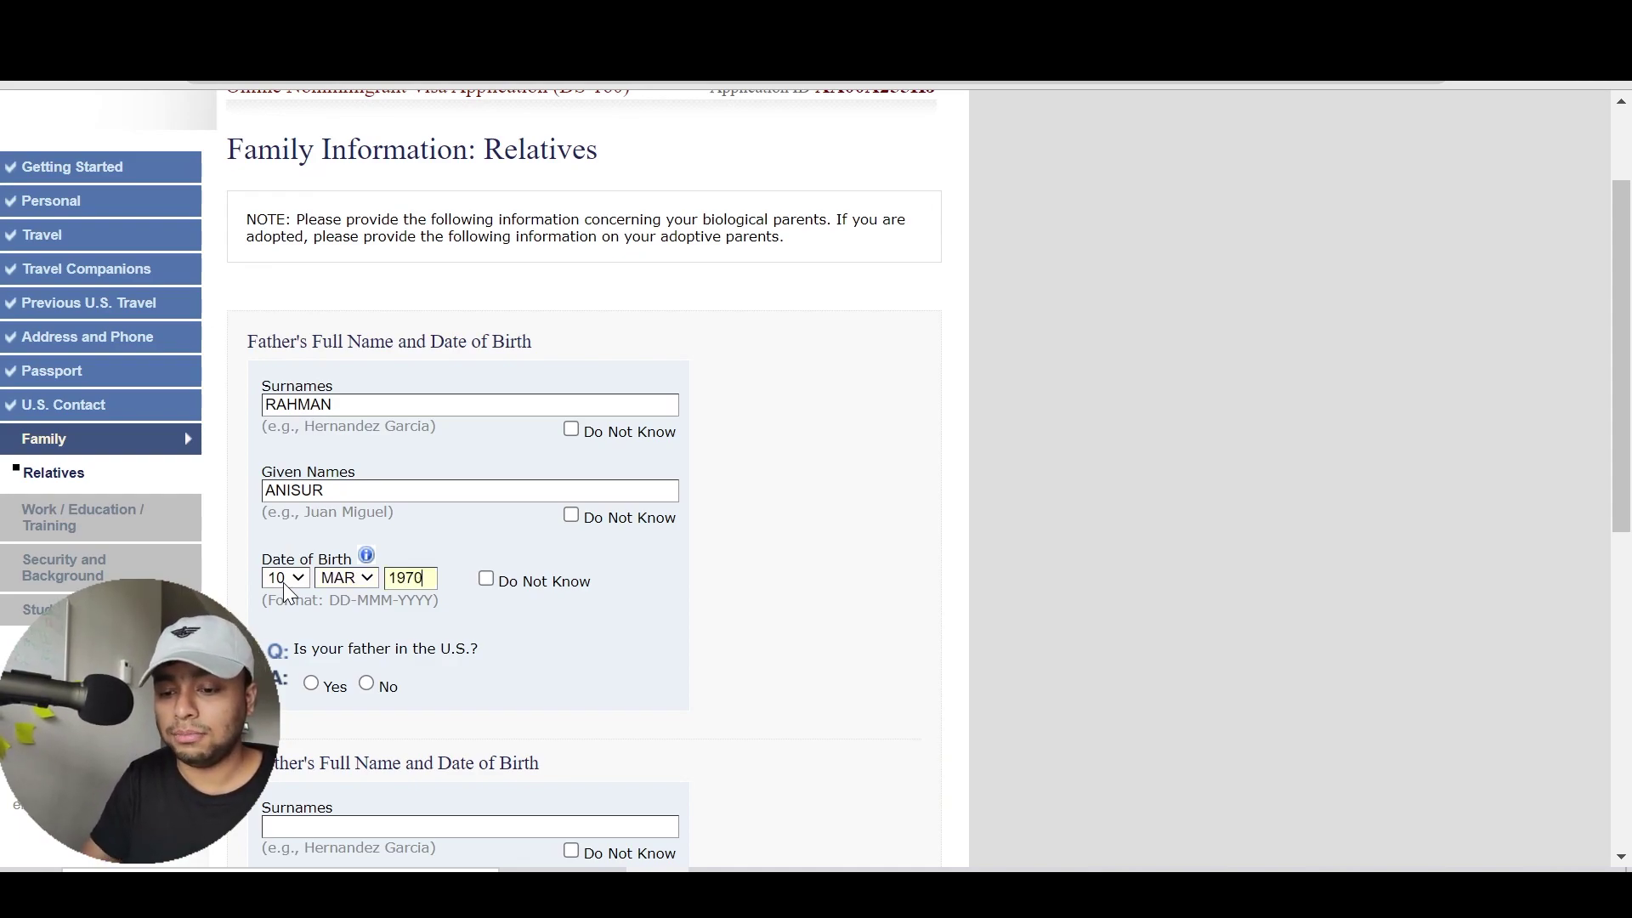
Answer No to whether the father is in the U.S
scroll(561, 665, down, 3)
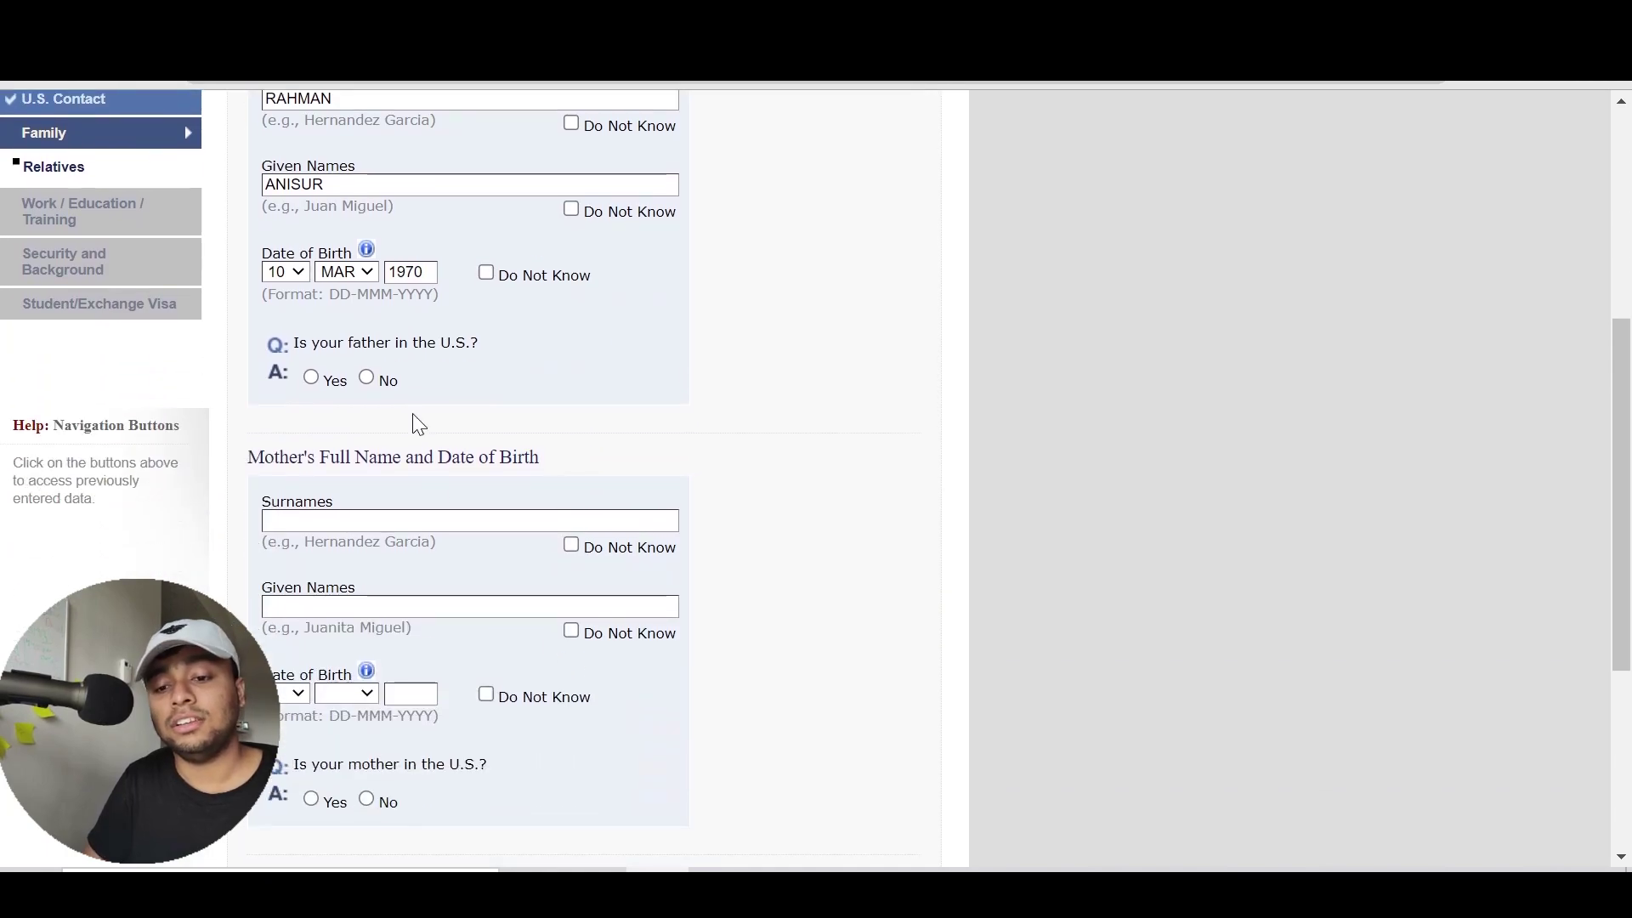
click(325, 378)
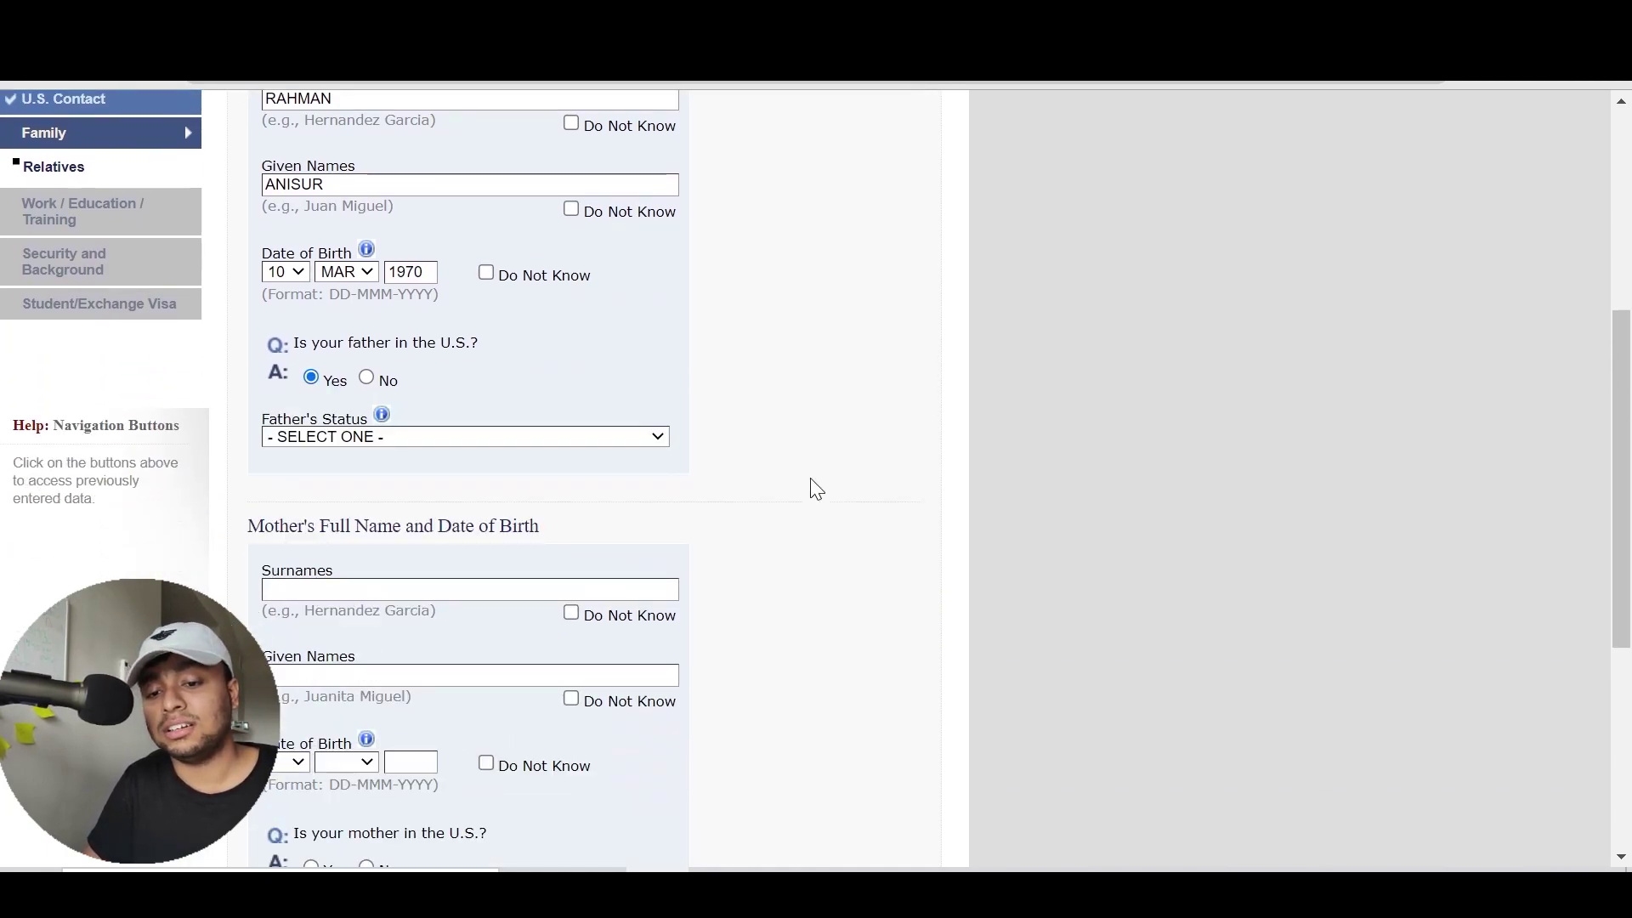
click(579, 440)
key(Down)
key(Down)
key(Down)
key(Down)
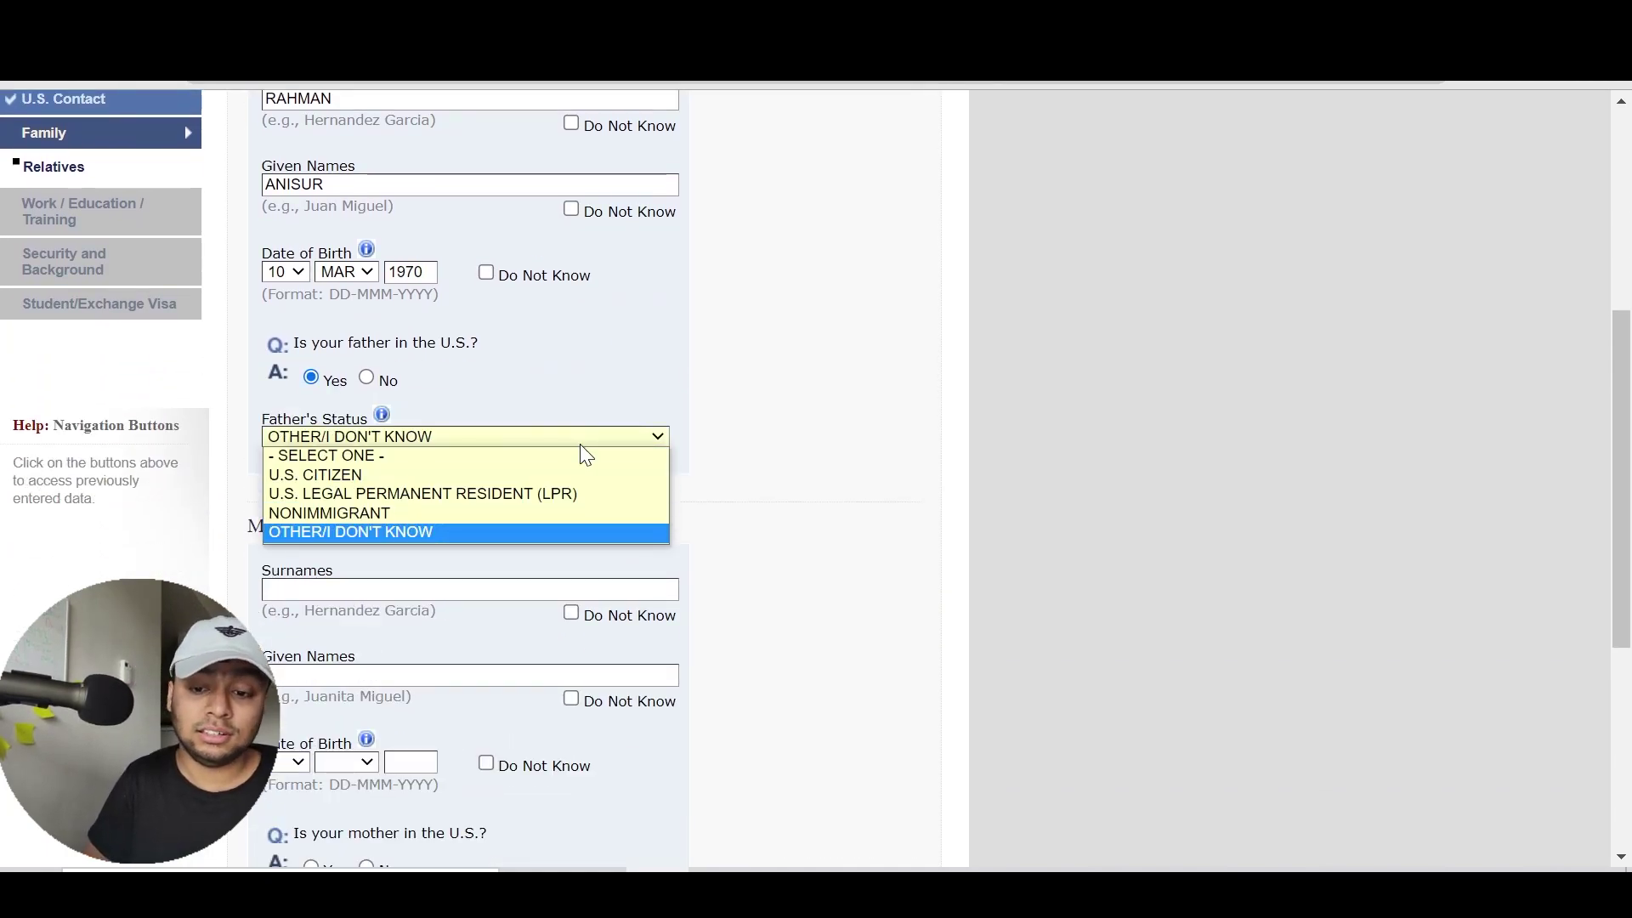
key(Up)
key(Up)
key(Up)
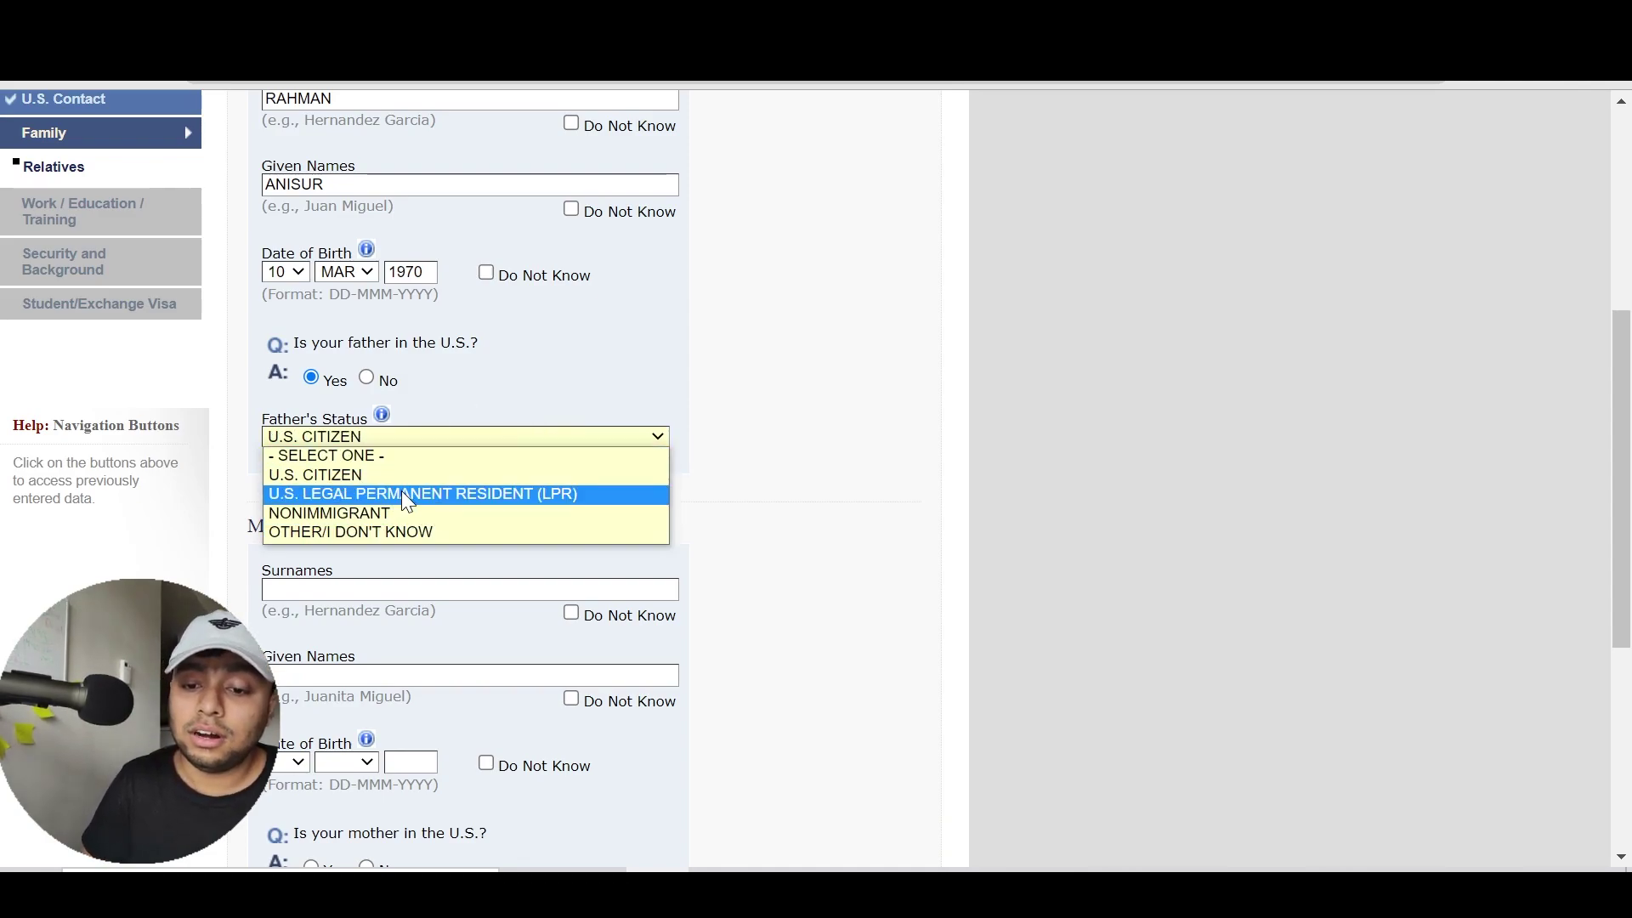
click(401, 470)
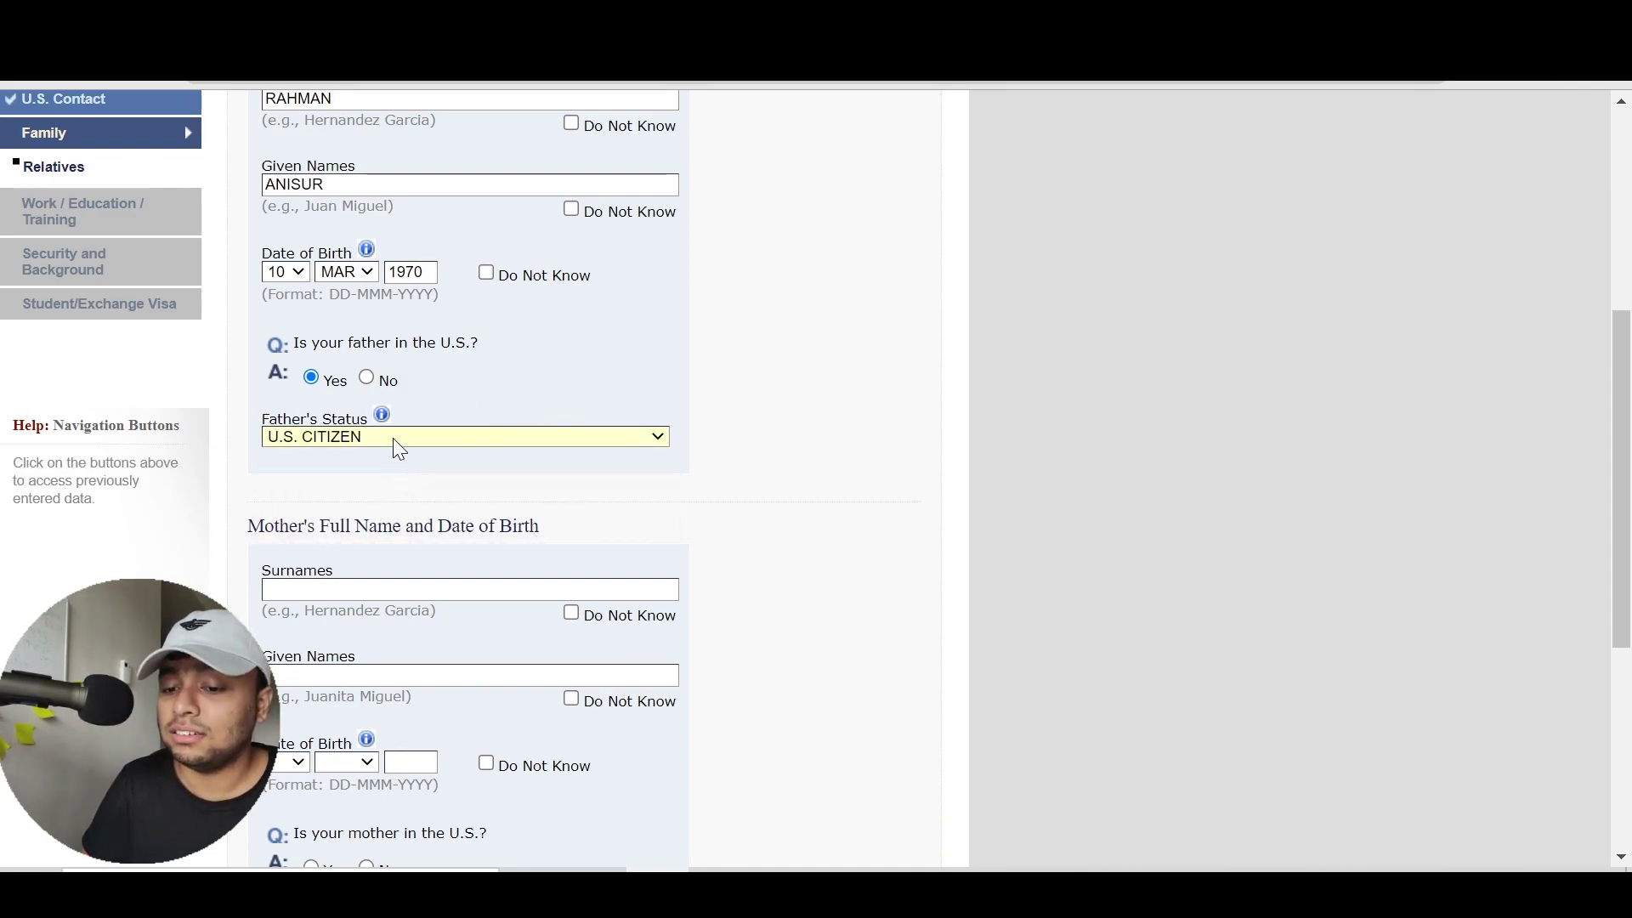
click(366, 378)
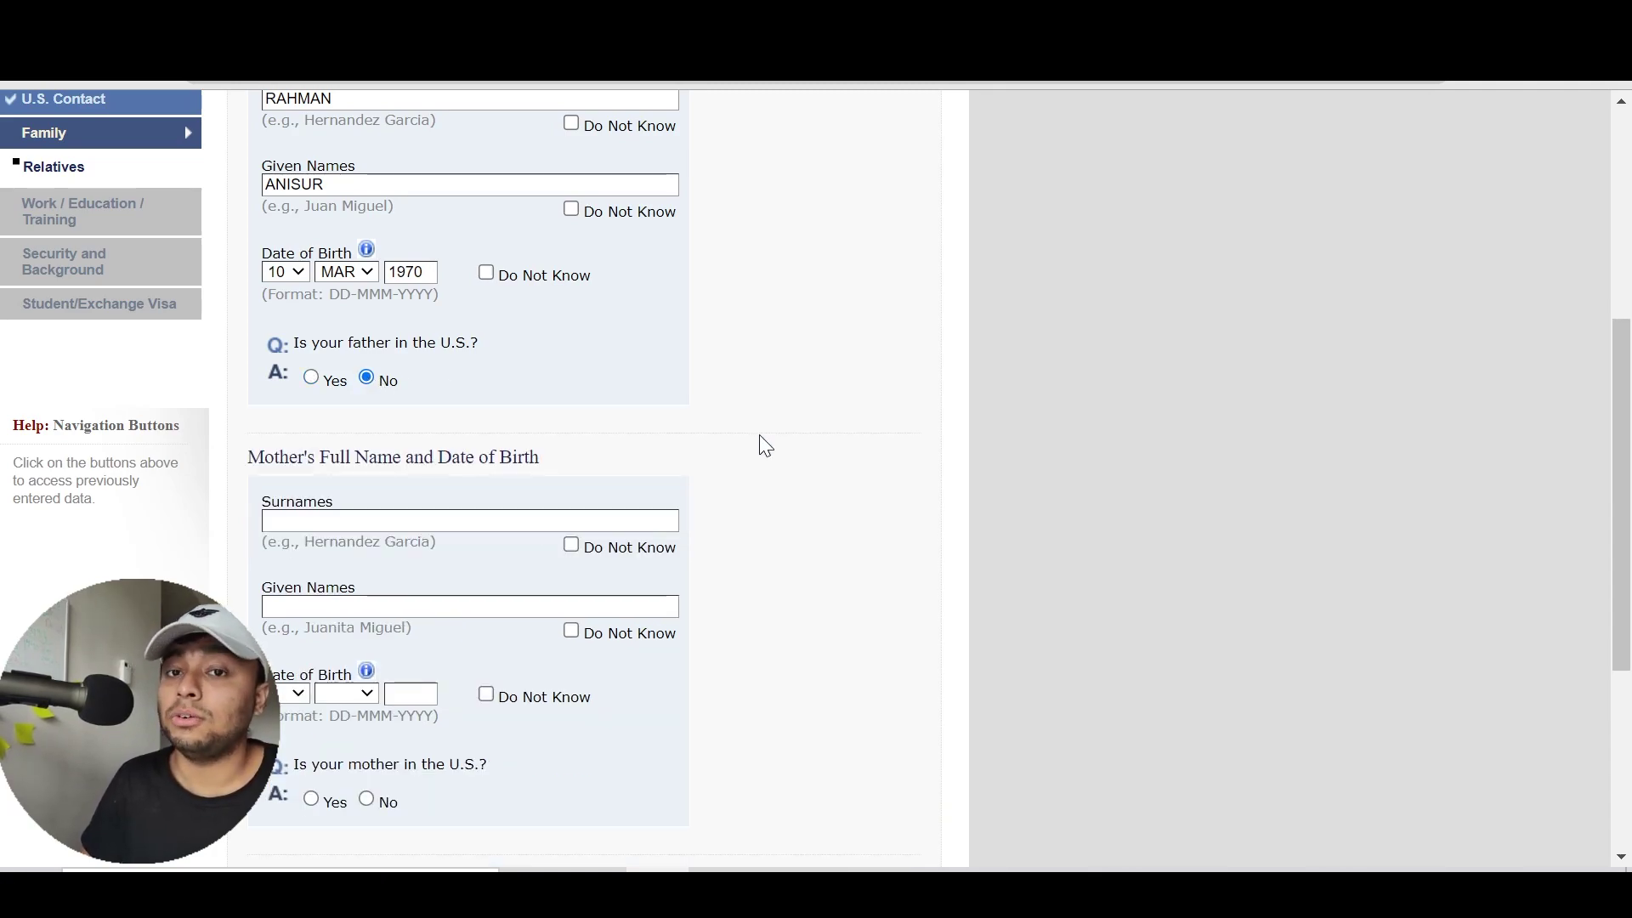
scroll(758, 435, down, 3)
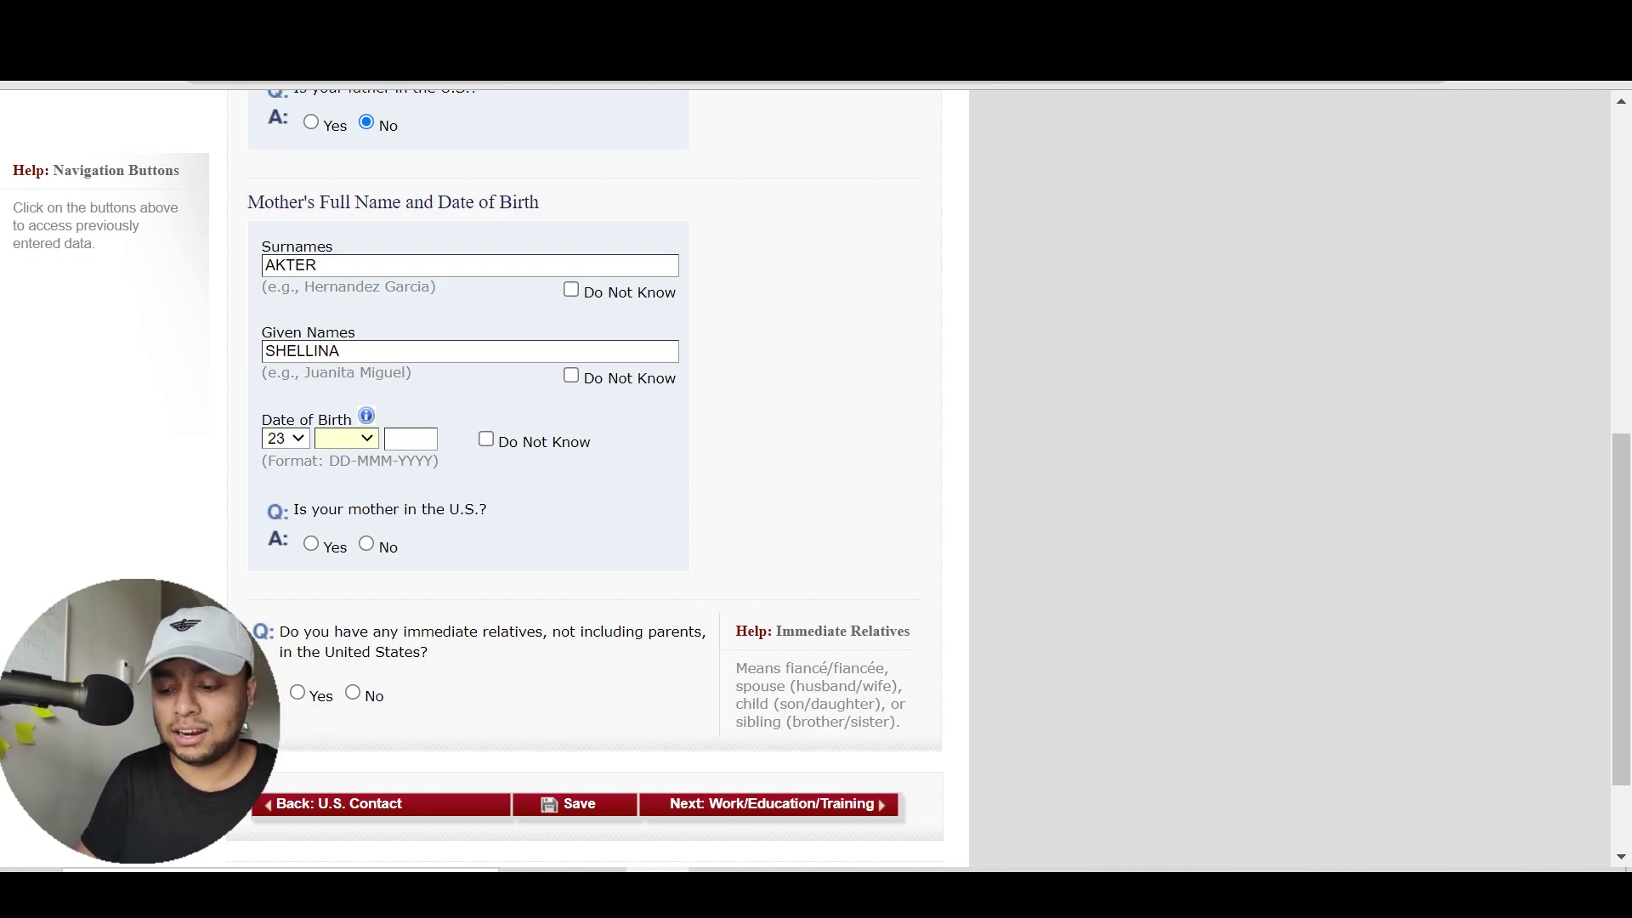
Enter the mother's name, finish her 1980 birth year, and mark her as not in the U.S
text(d)
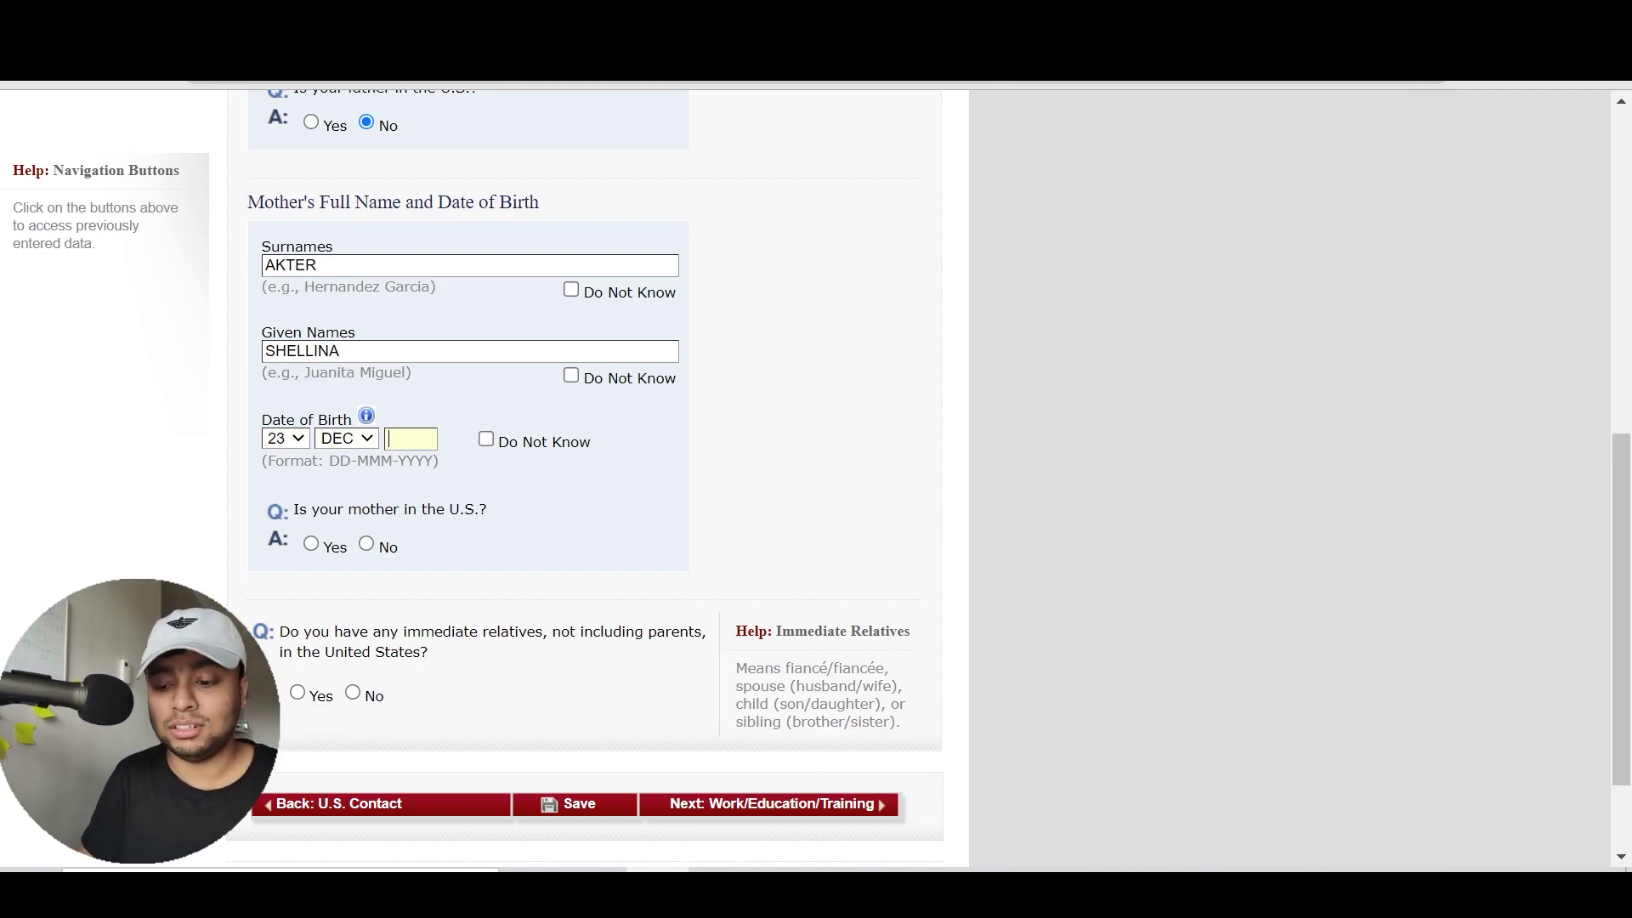
click(746, 371)
scroll(782, 387, down, 2)
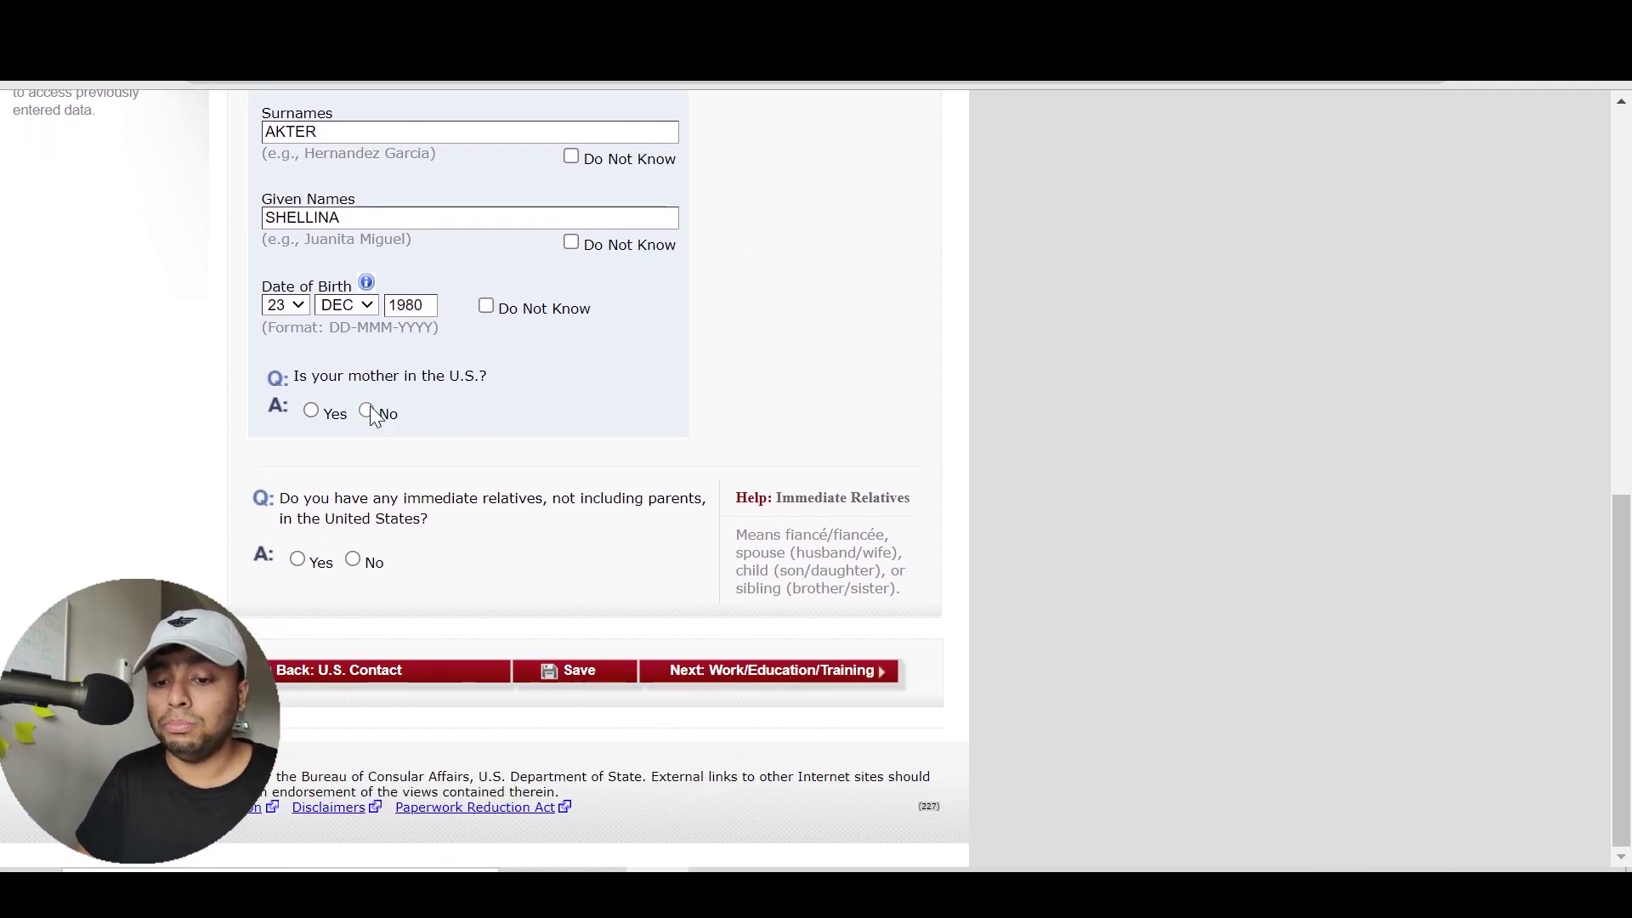
click(366, 411)
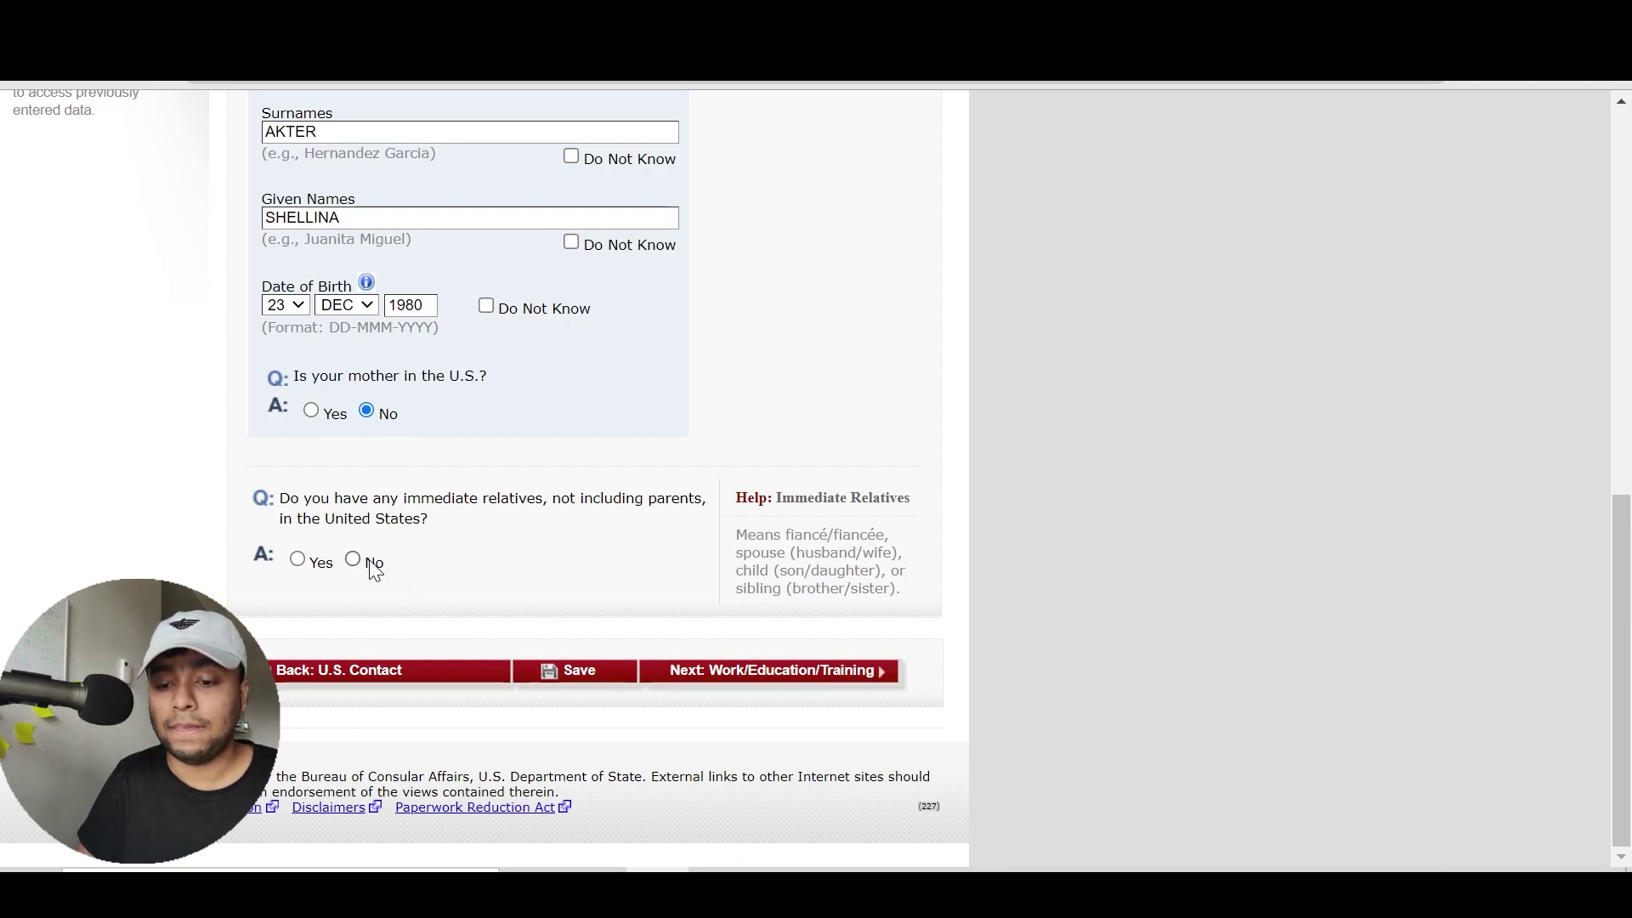
Highlight and clear the immediate relatives question and its definition text
drag(477, 513, 379, 475)
click(379, 475)
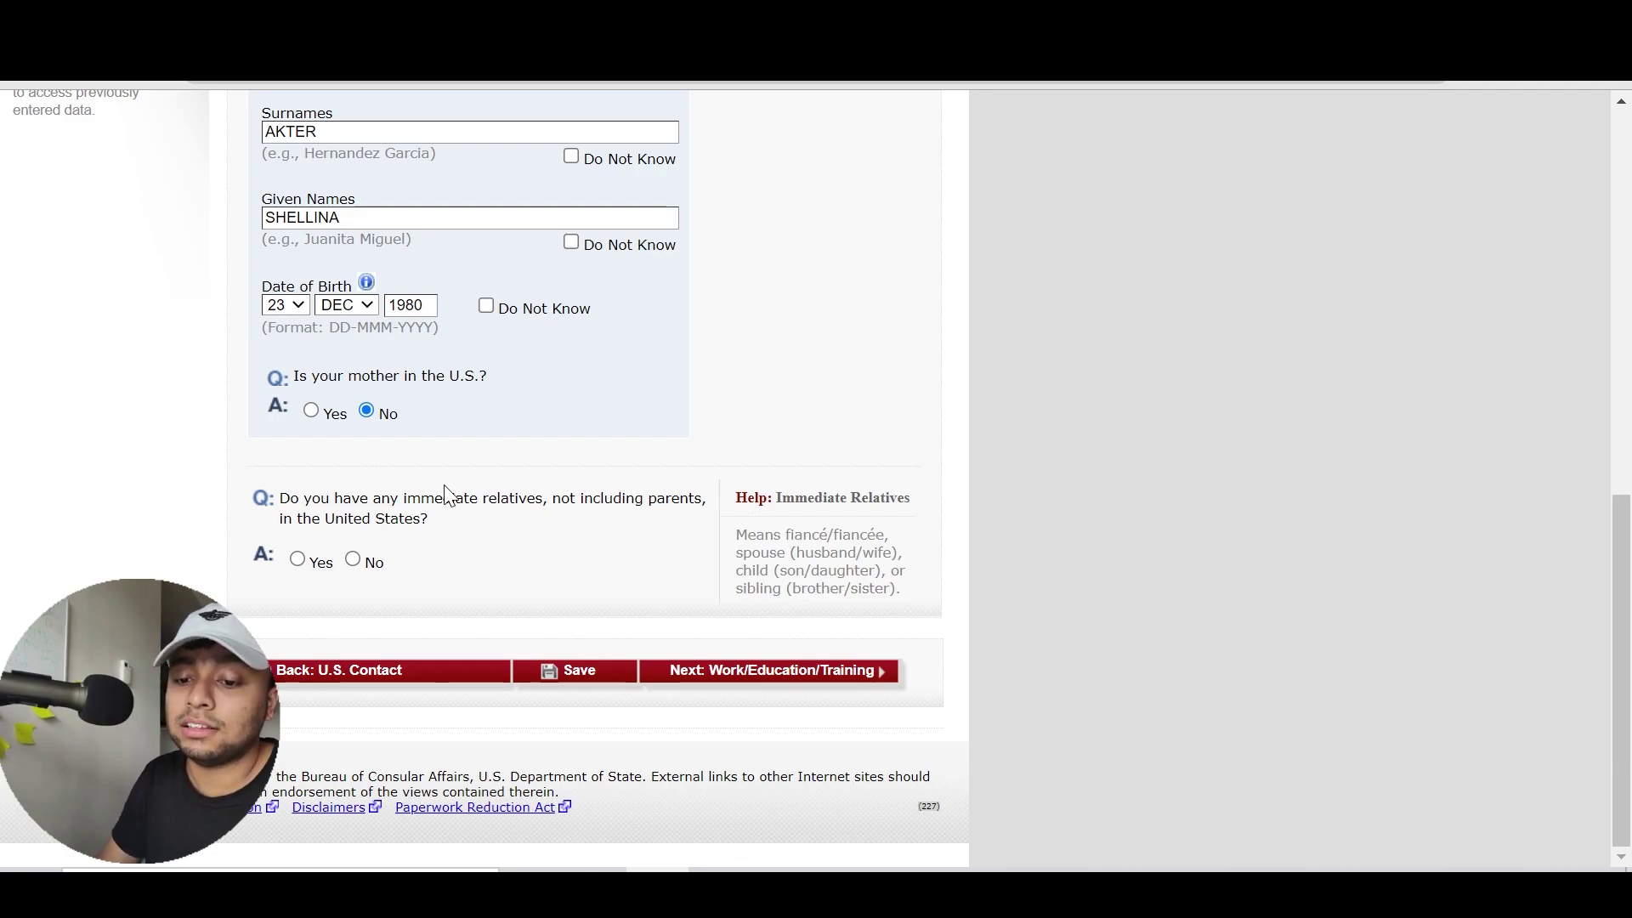
drag(734, 527, 844, 589)
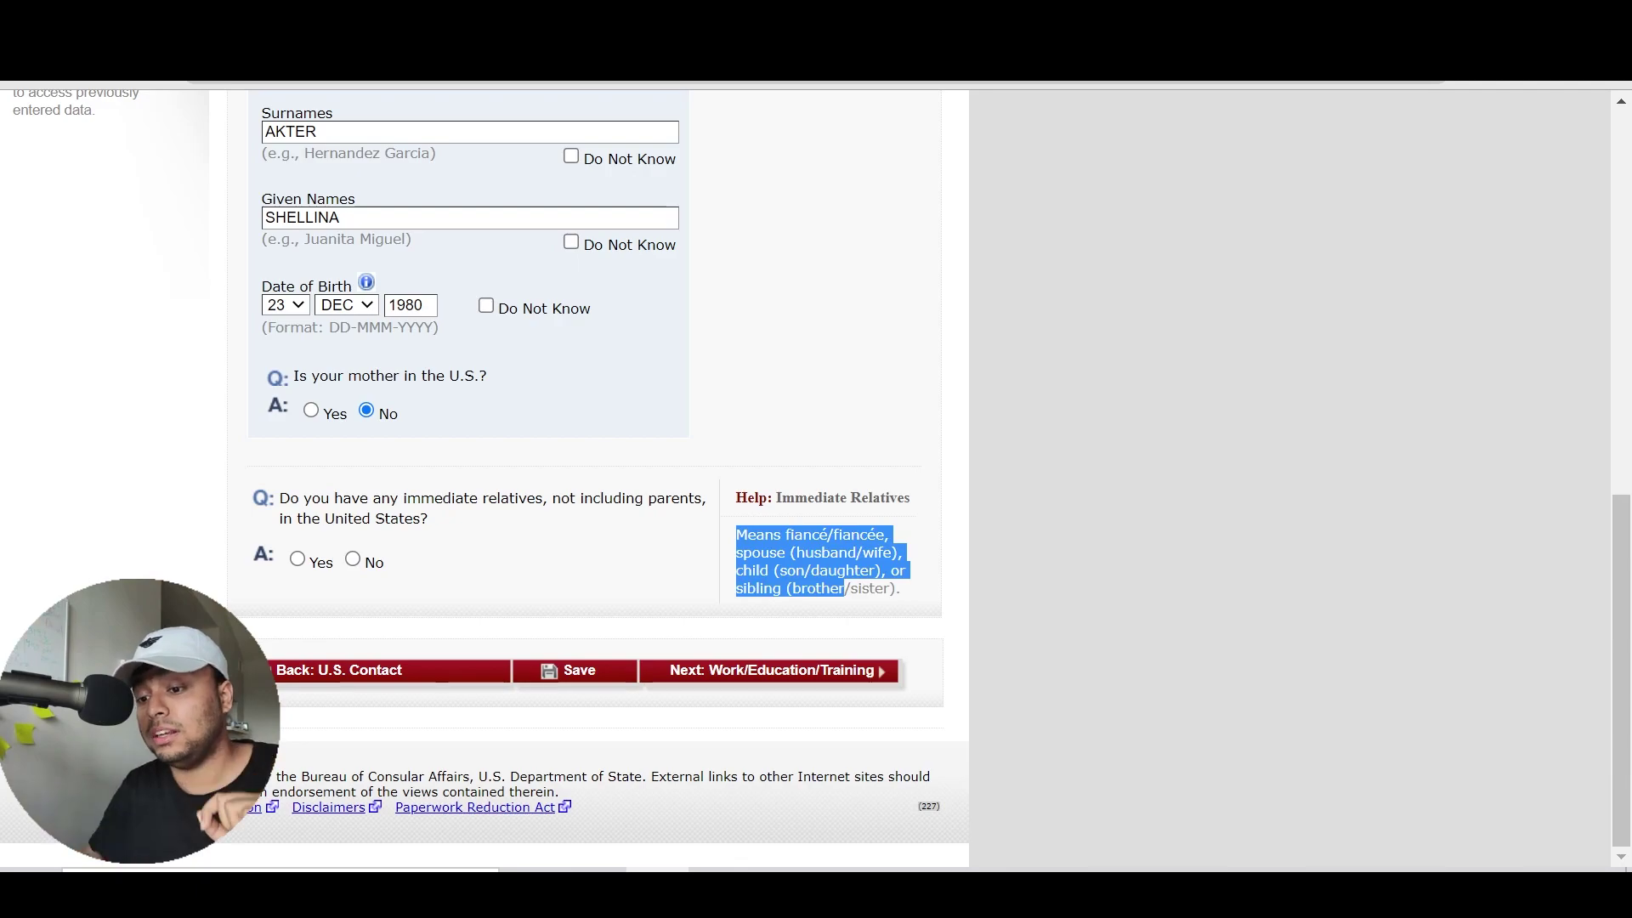
click(850, 571)
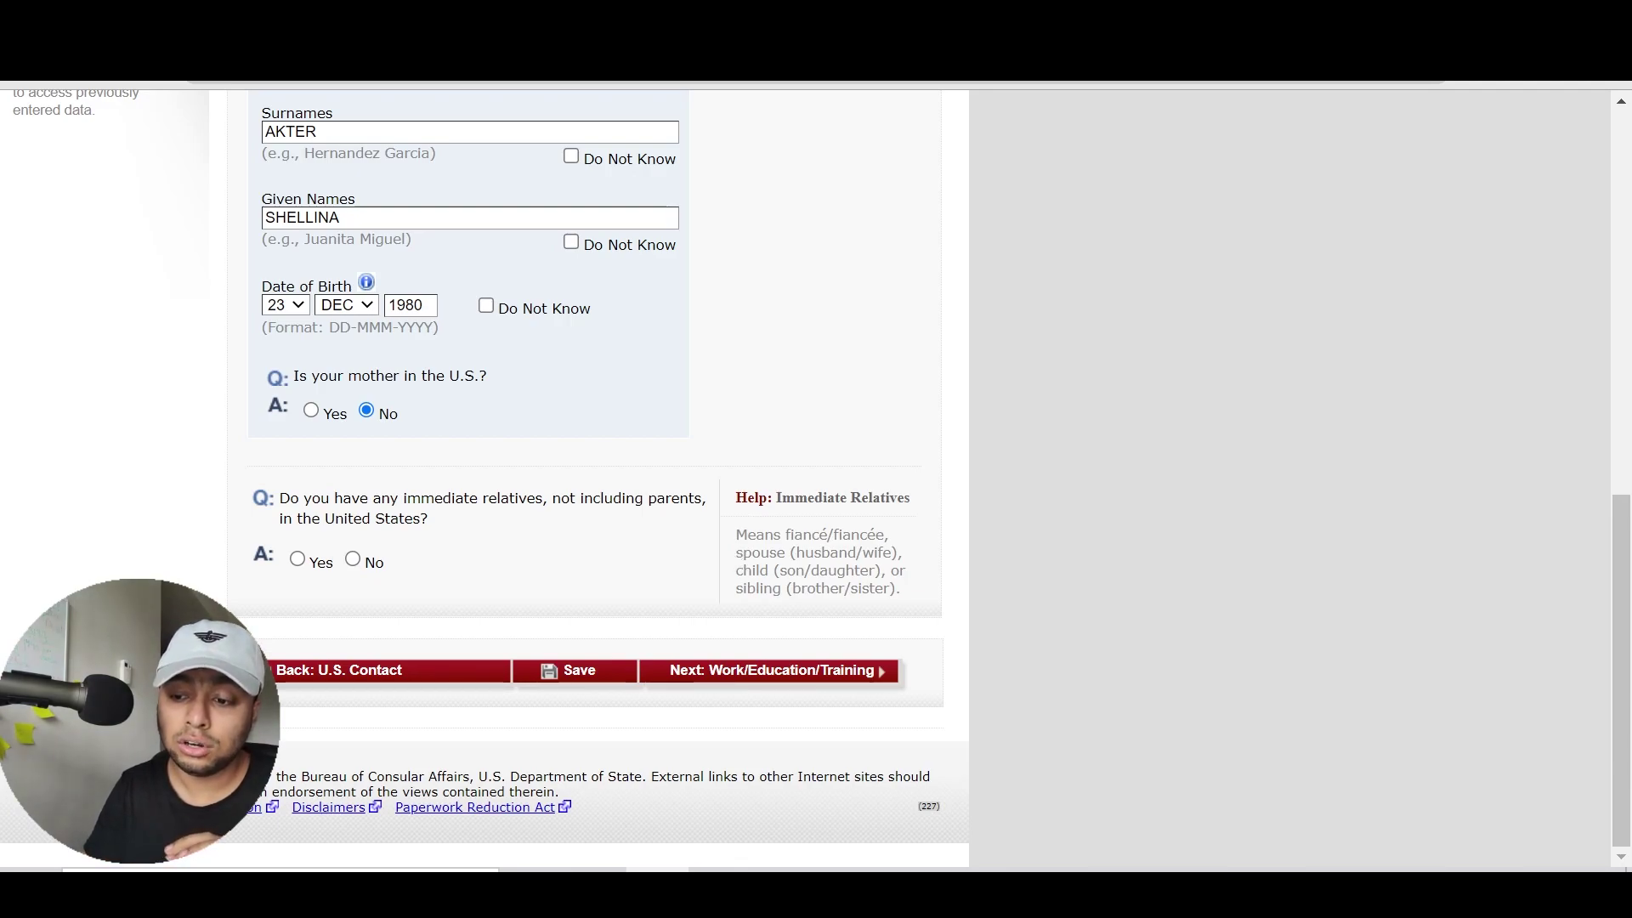
Answer No to having immediate relatives in the U.S
drag(736, 532, 903, 594)
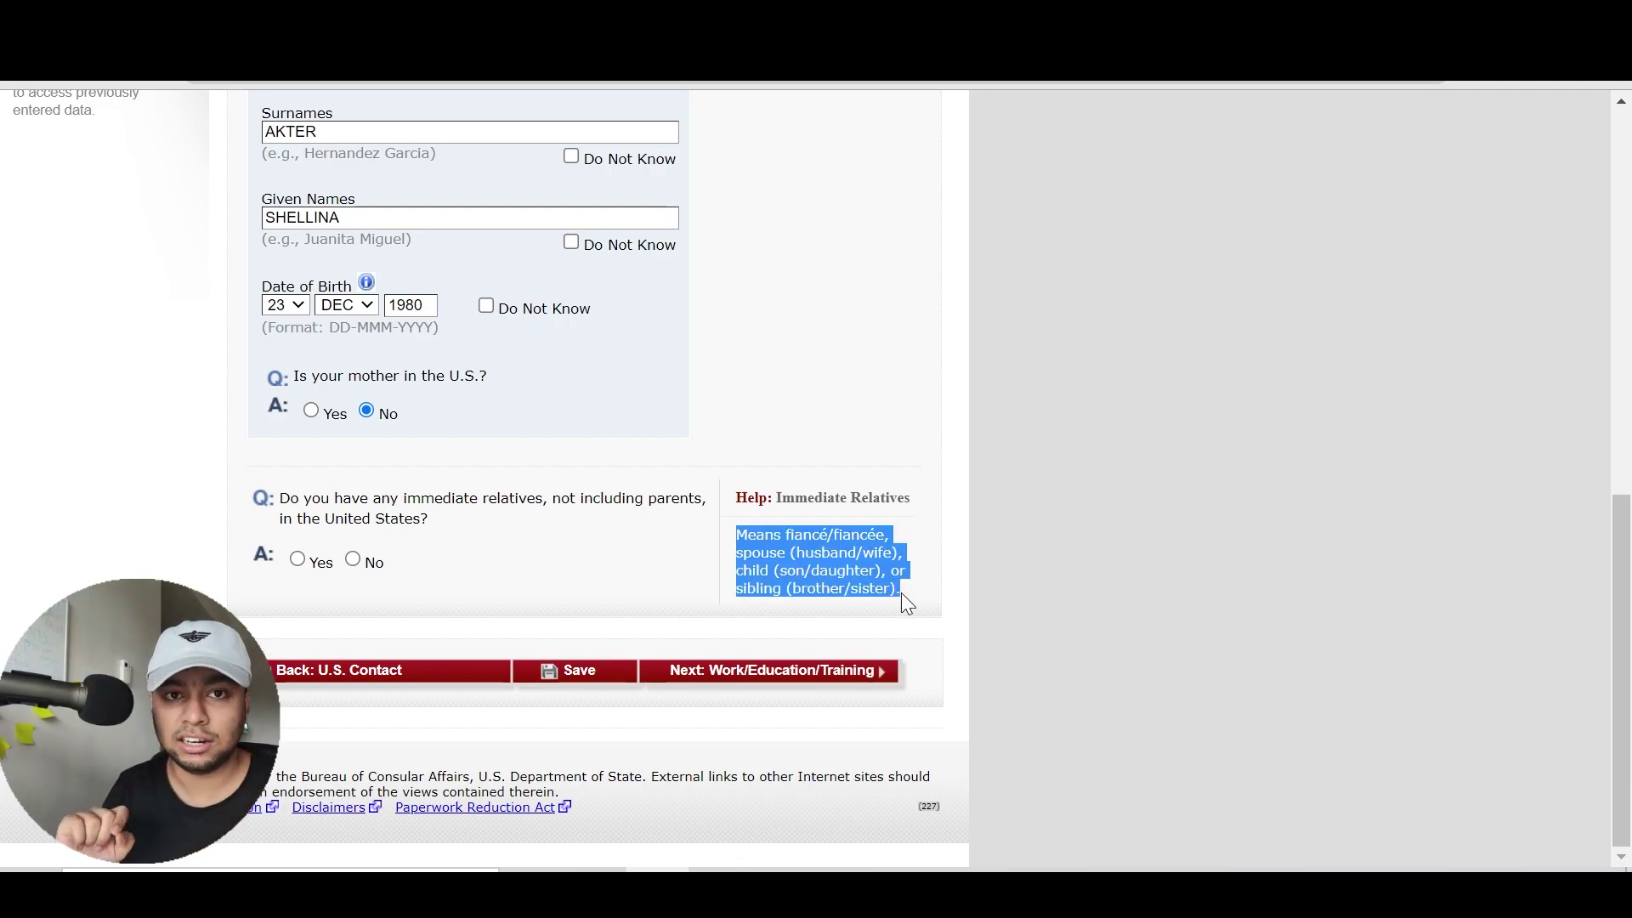
click(297, 559)
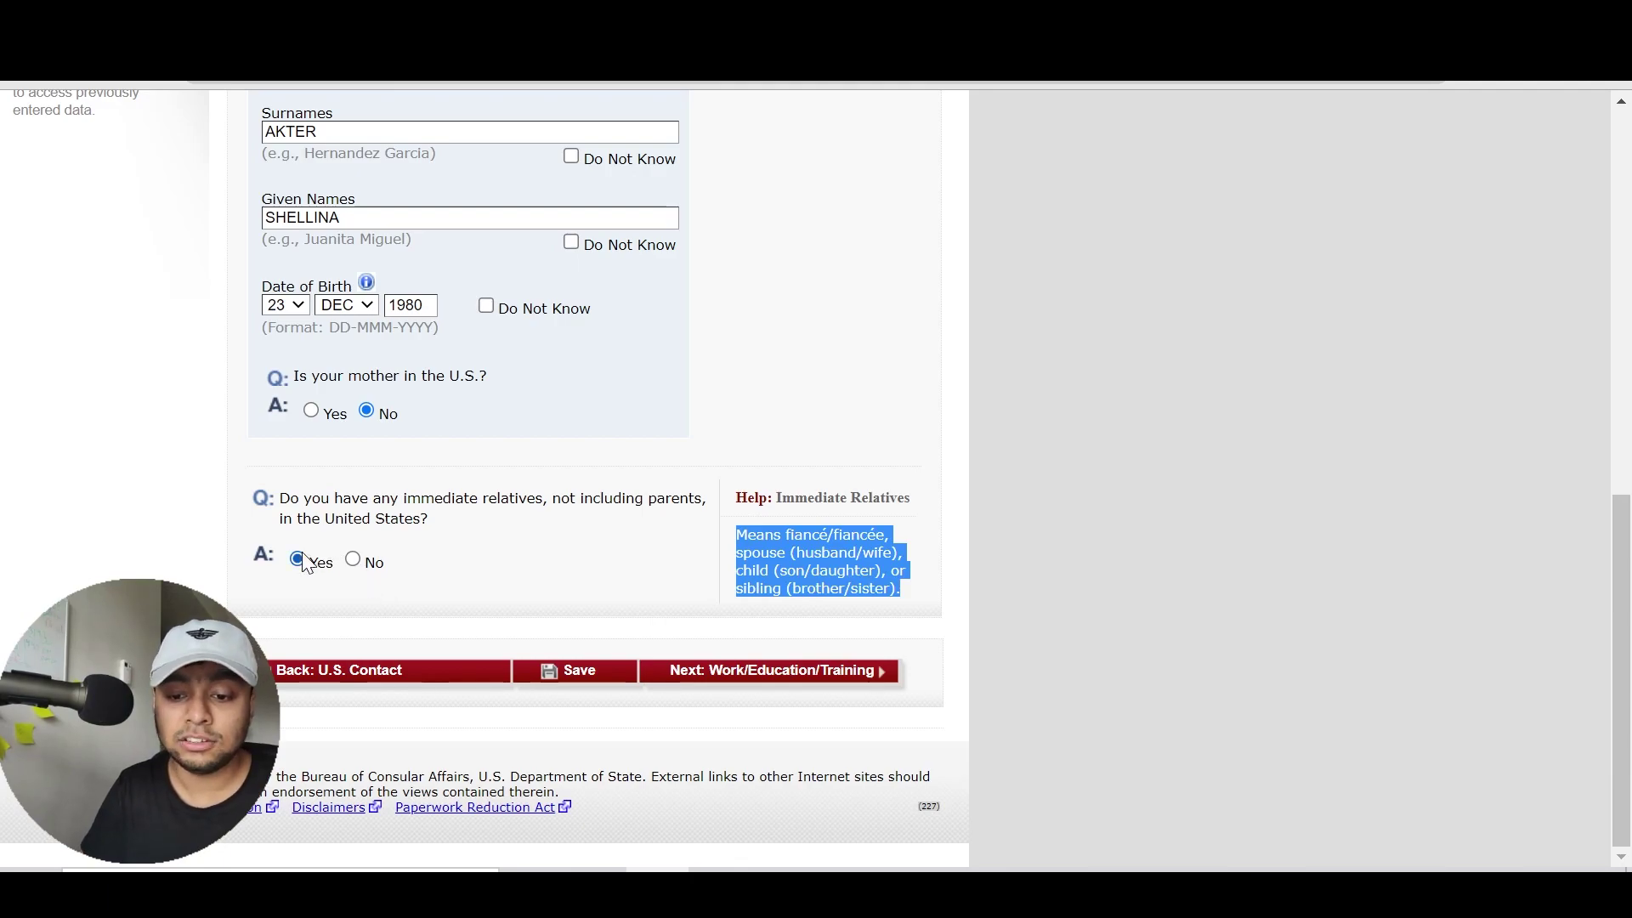
scroll(859, 569, up, 3)
drag(1615, 465, 1574, 837)
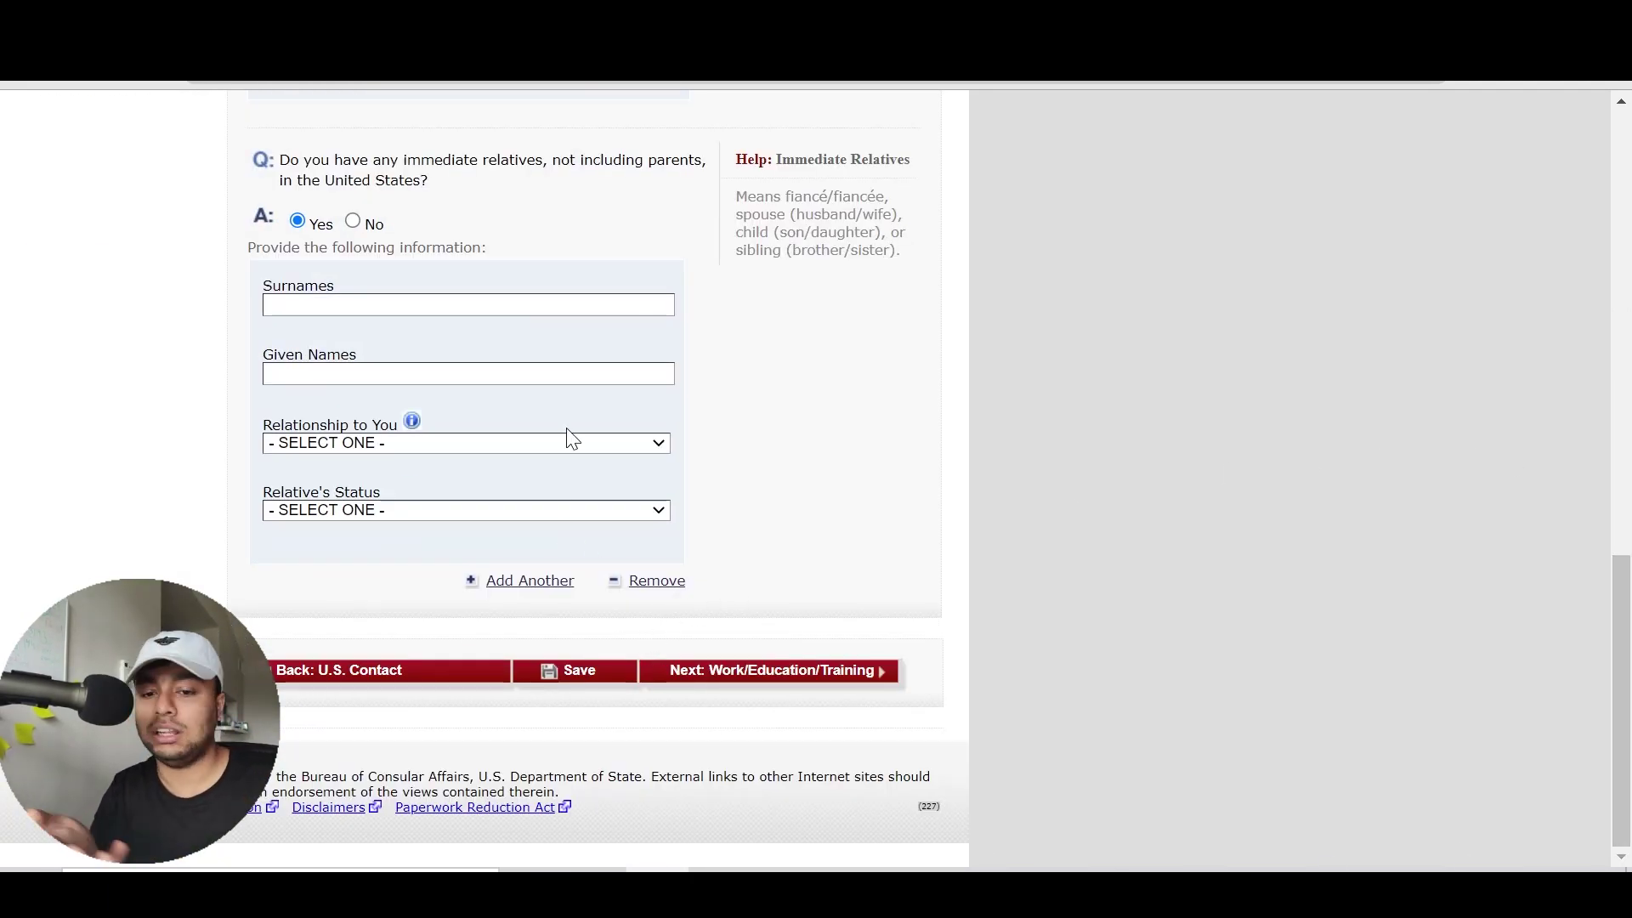
click(355, 222)
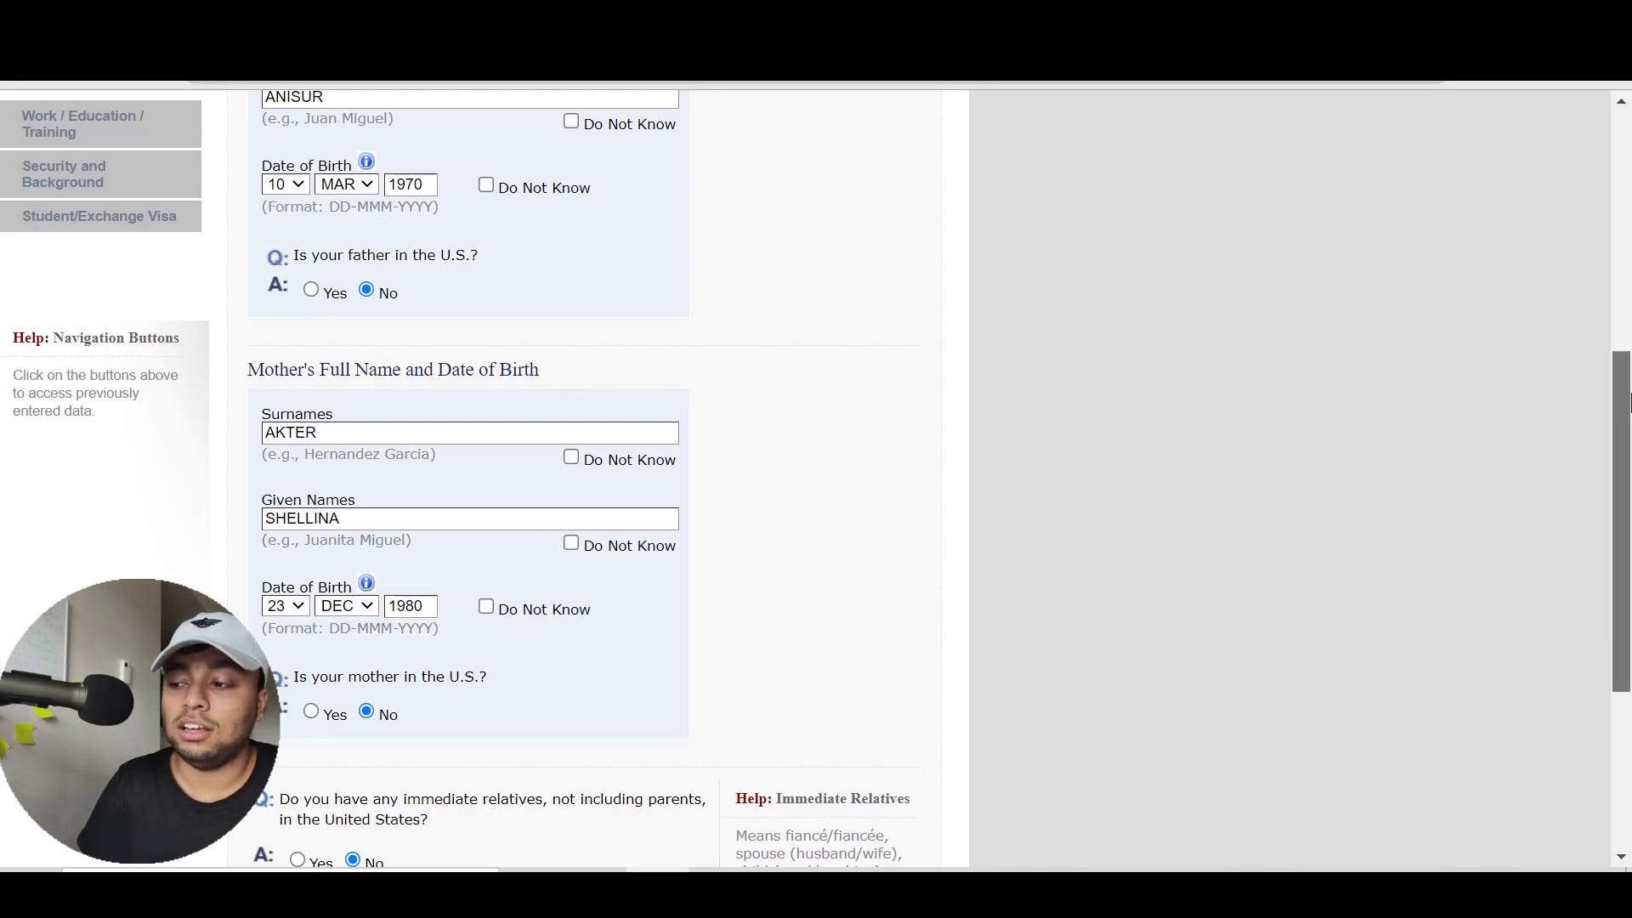
drag(1624, 401, 1624, 620)
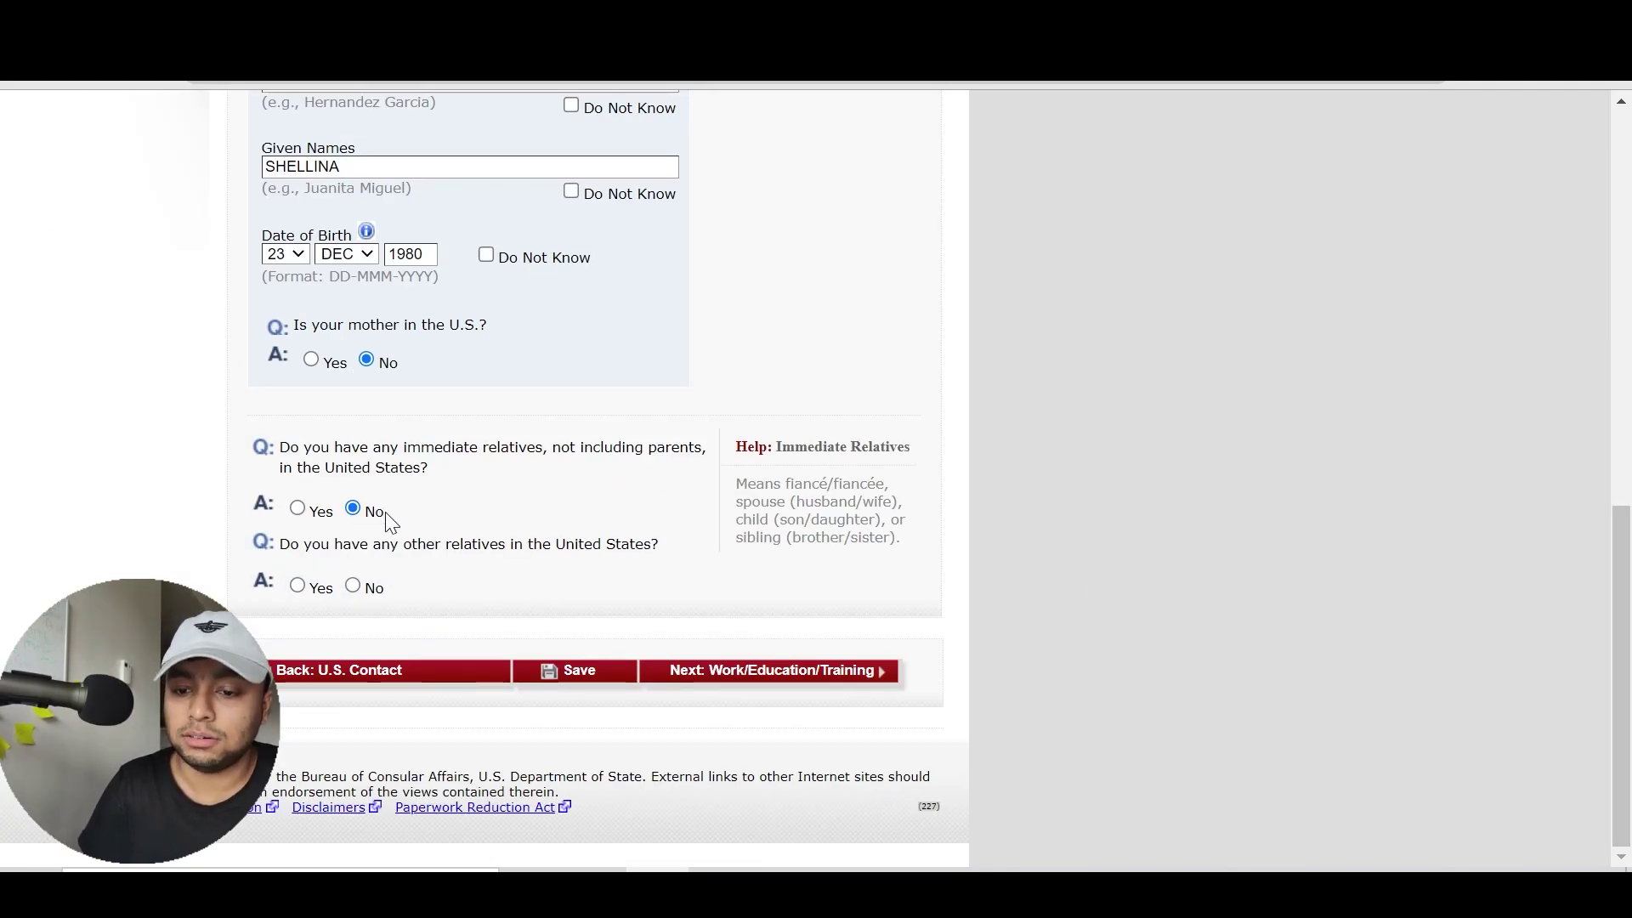
Answer Yes to having other relatives in the U.S. and continue to Work/Education/Training
drag(280, 544, 644, 545)
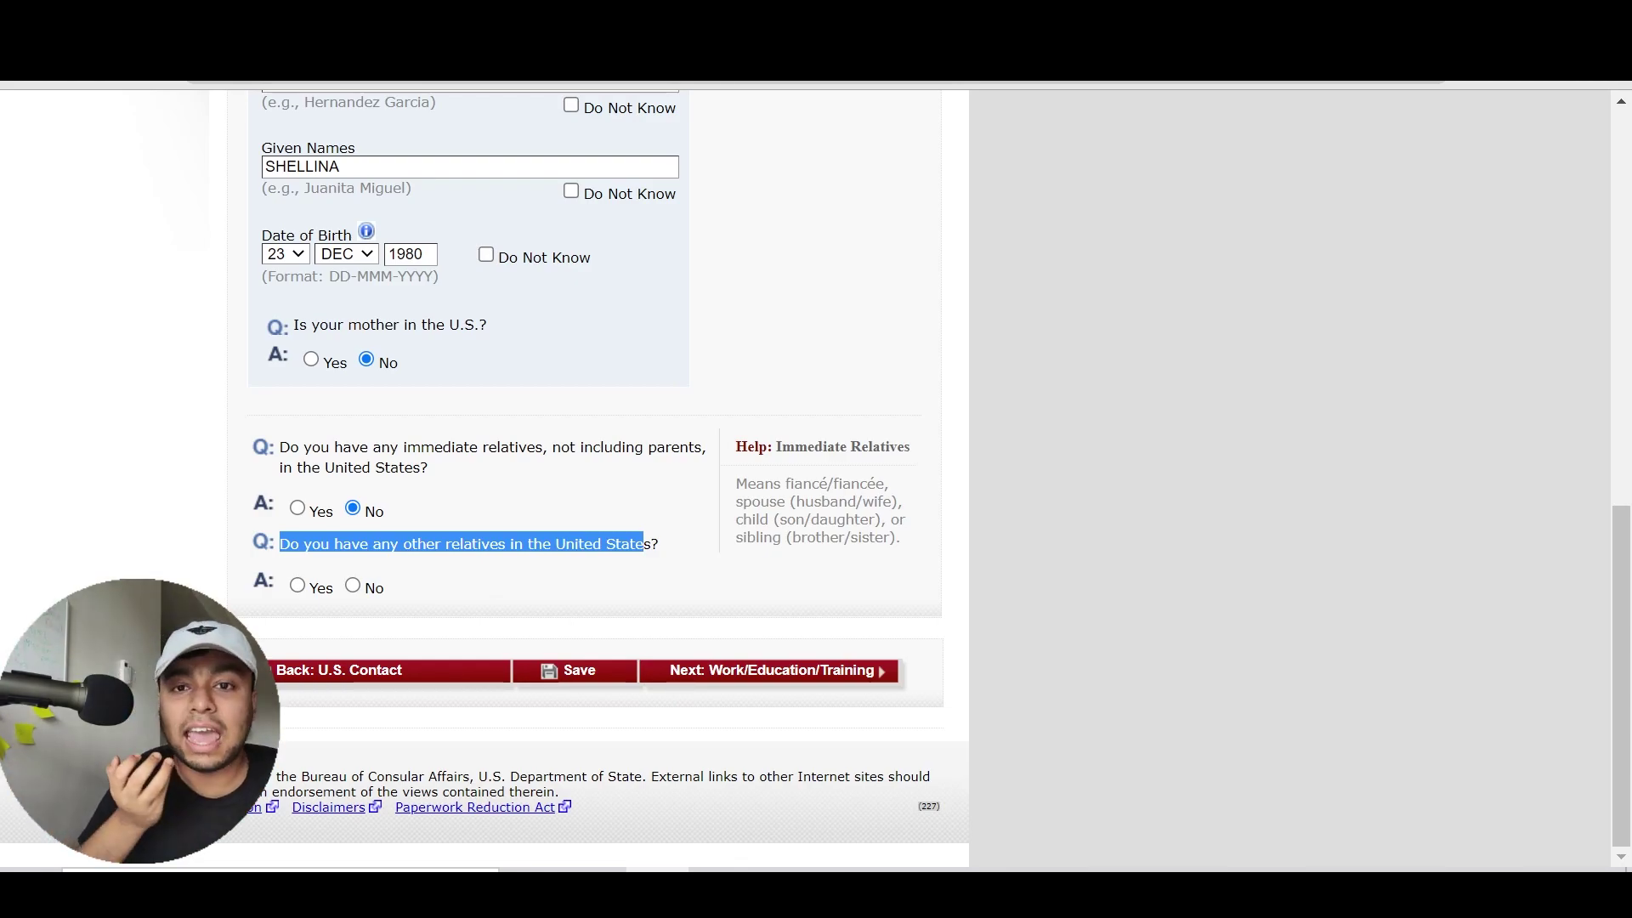
click(321, 589)
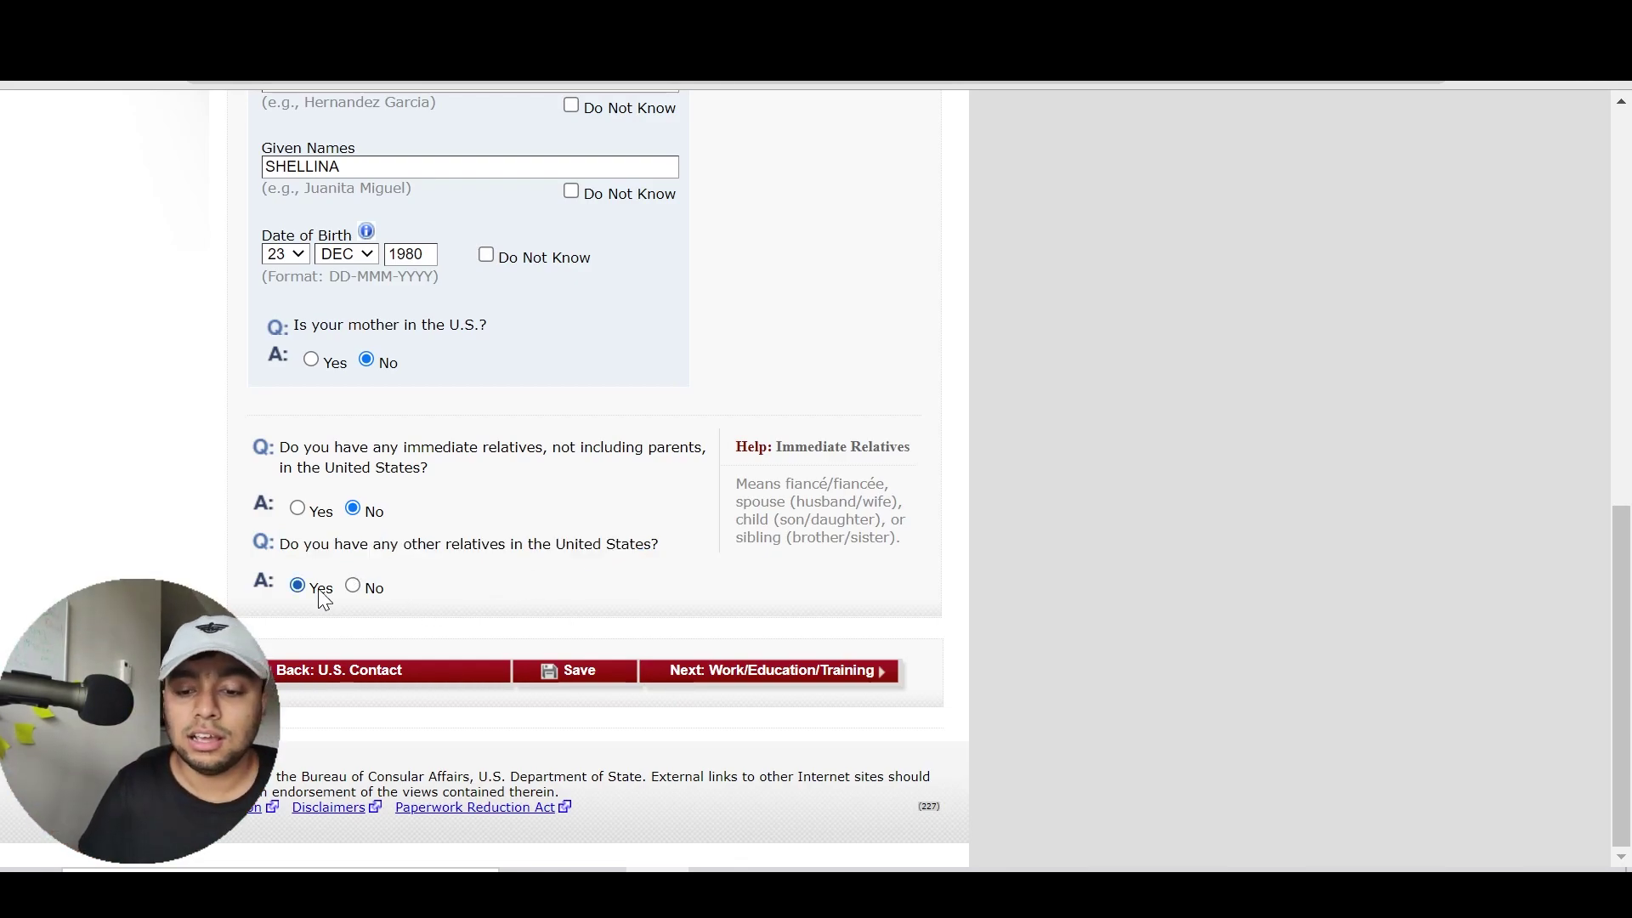
scroll(660, 565, up, 3)
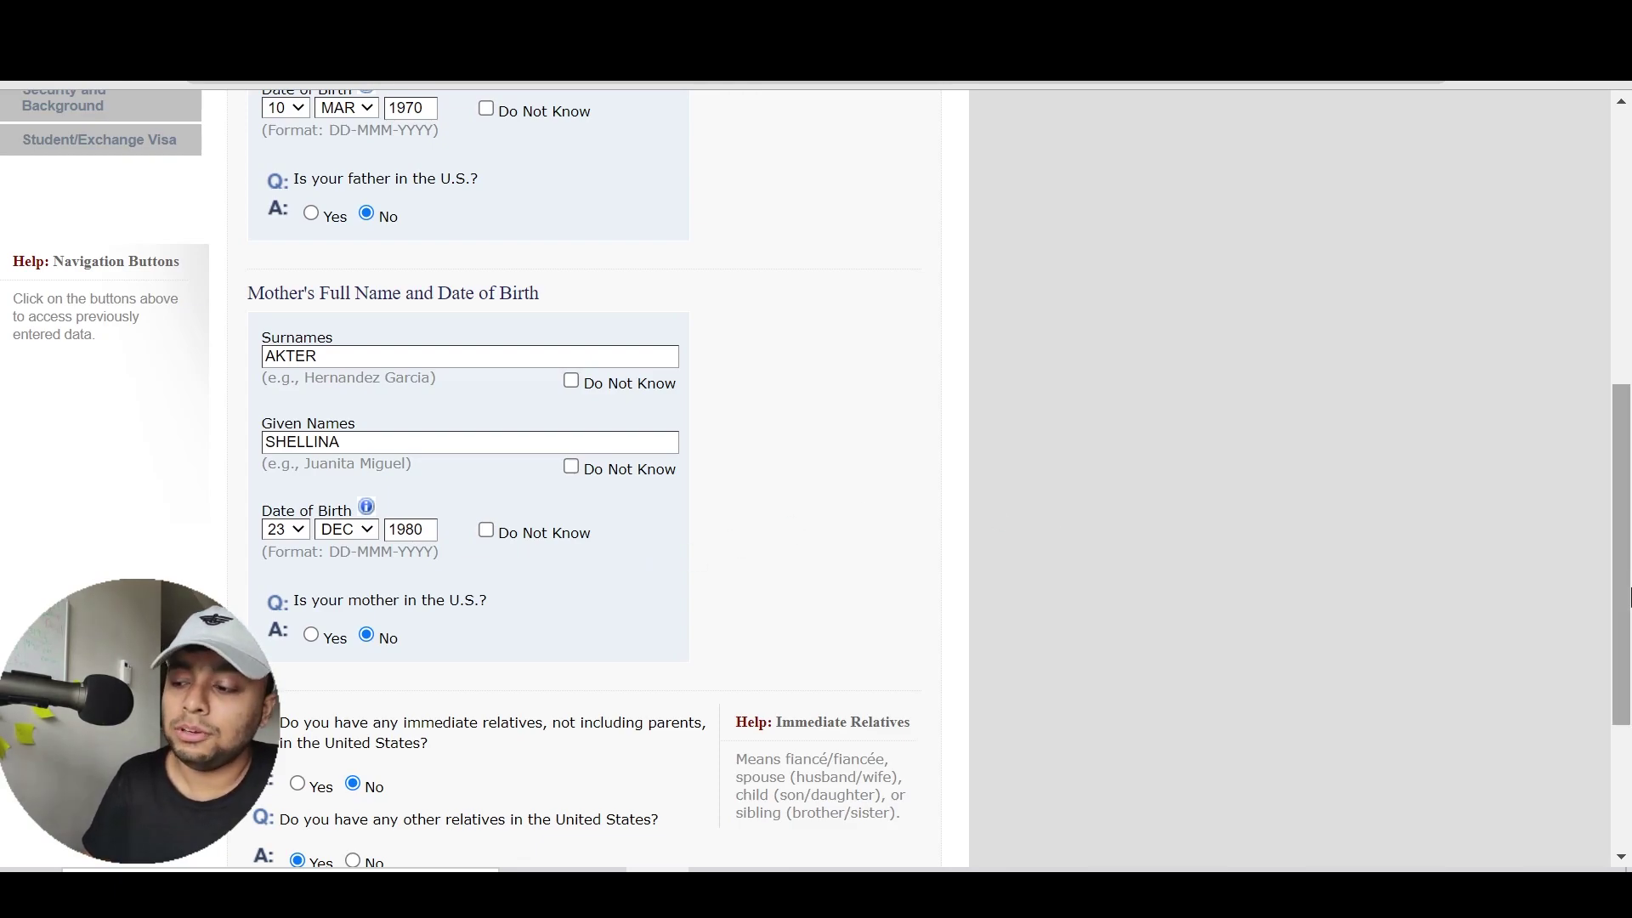
scroll(1088, 544, down, 3)
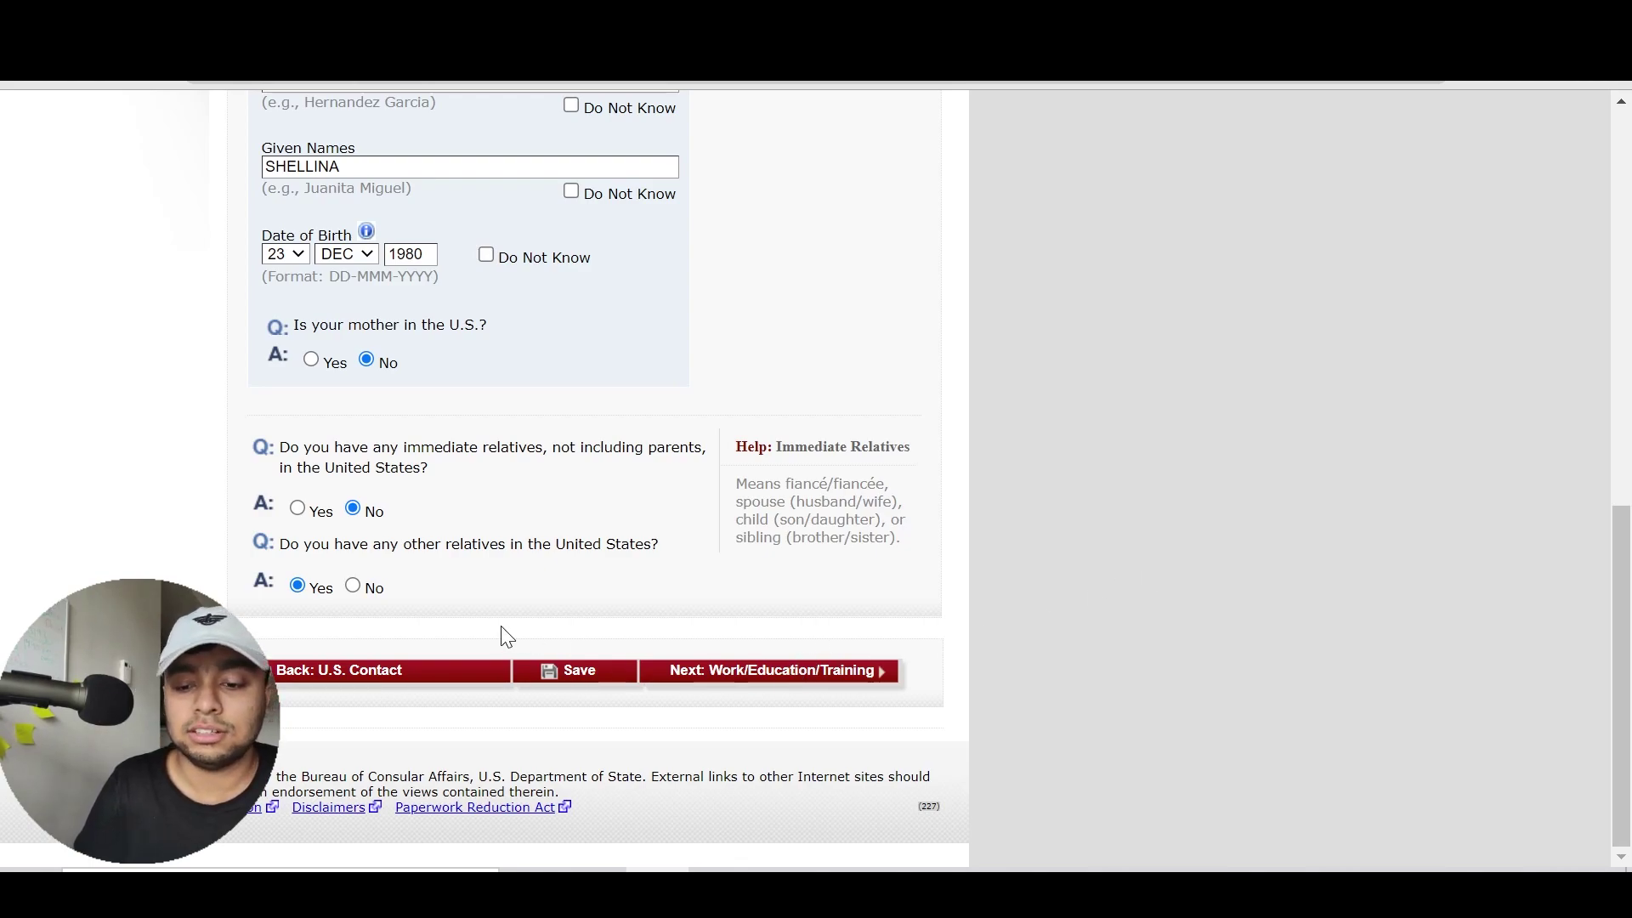
click(710, 674)
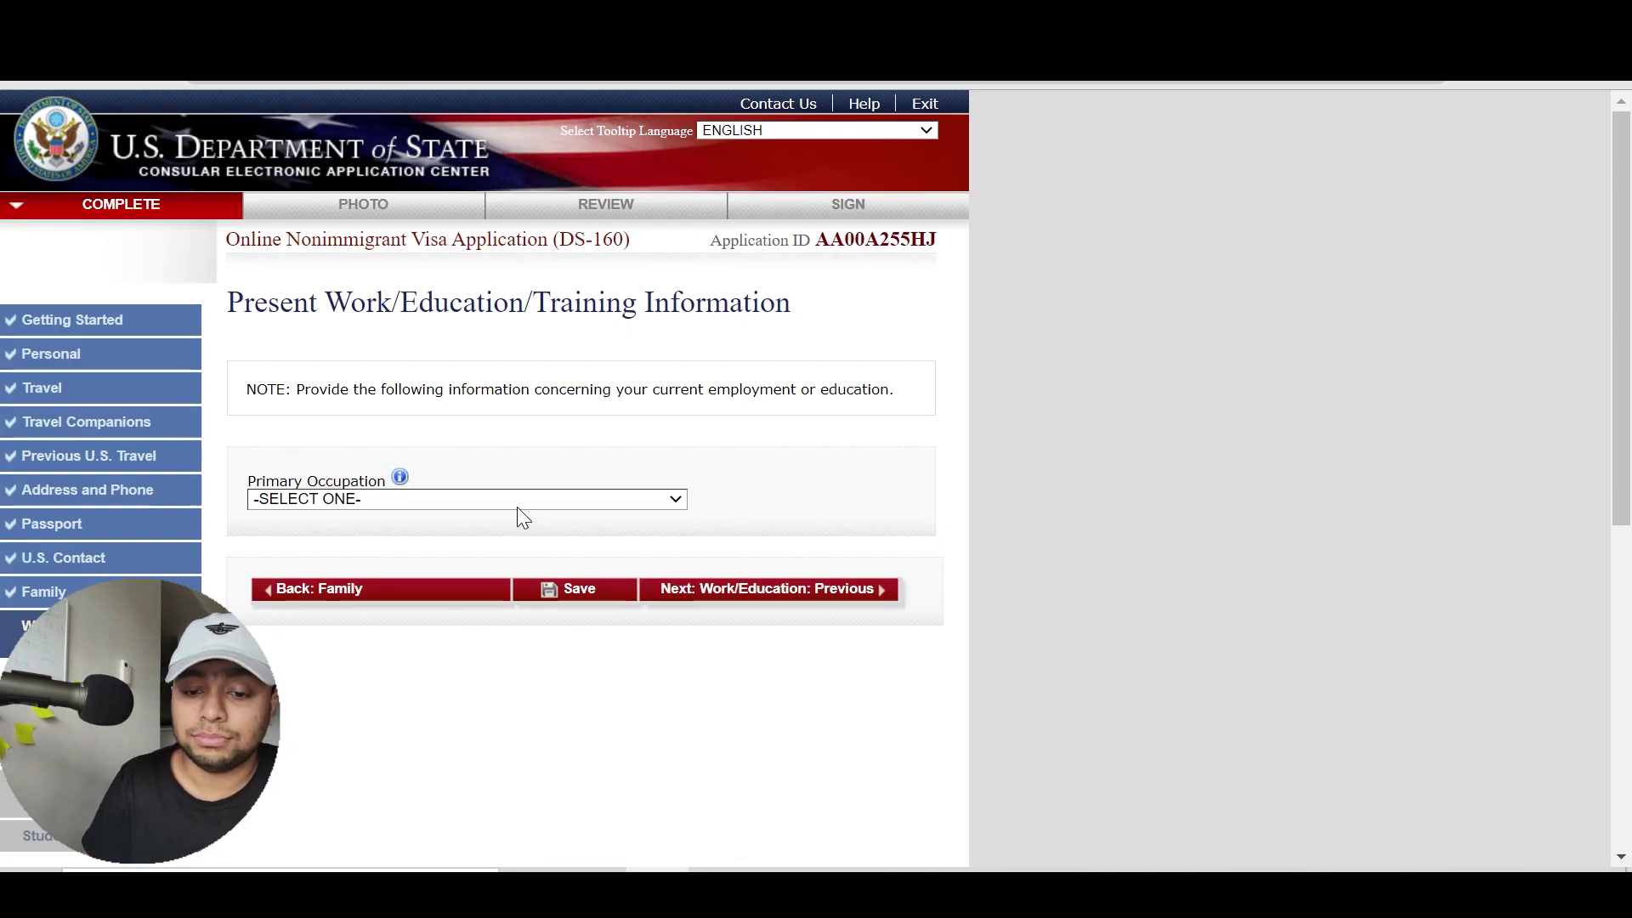
Choose EDUCATION as the primary occupation
click(482, 499)
key(b)
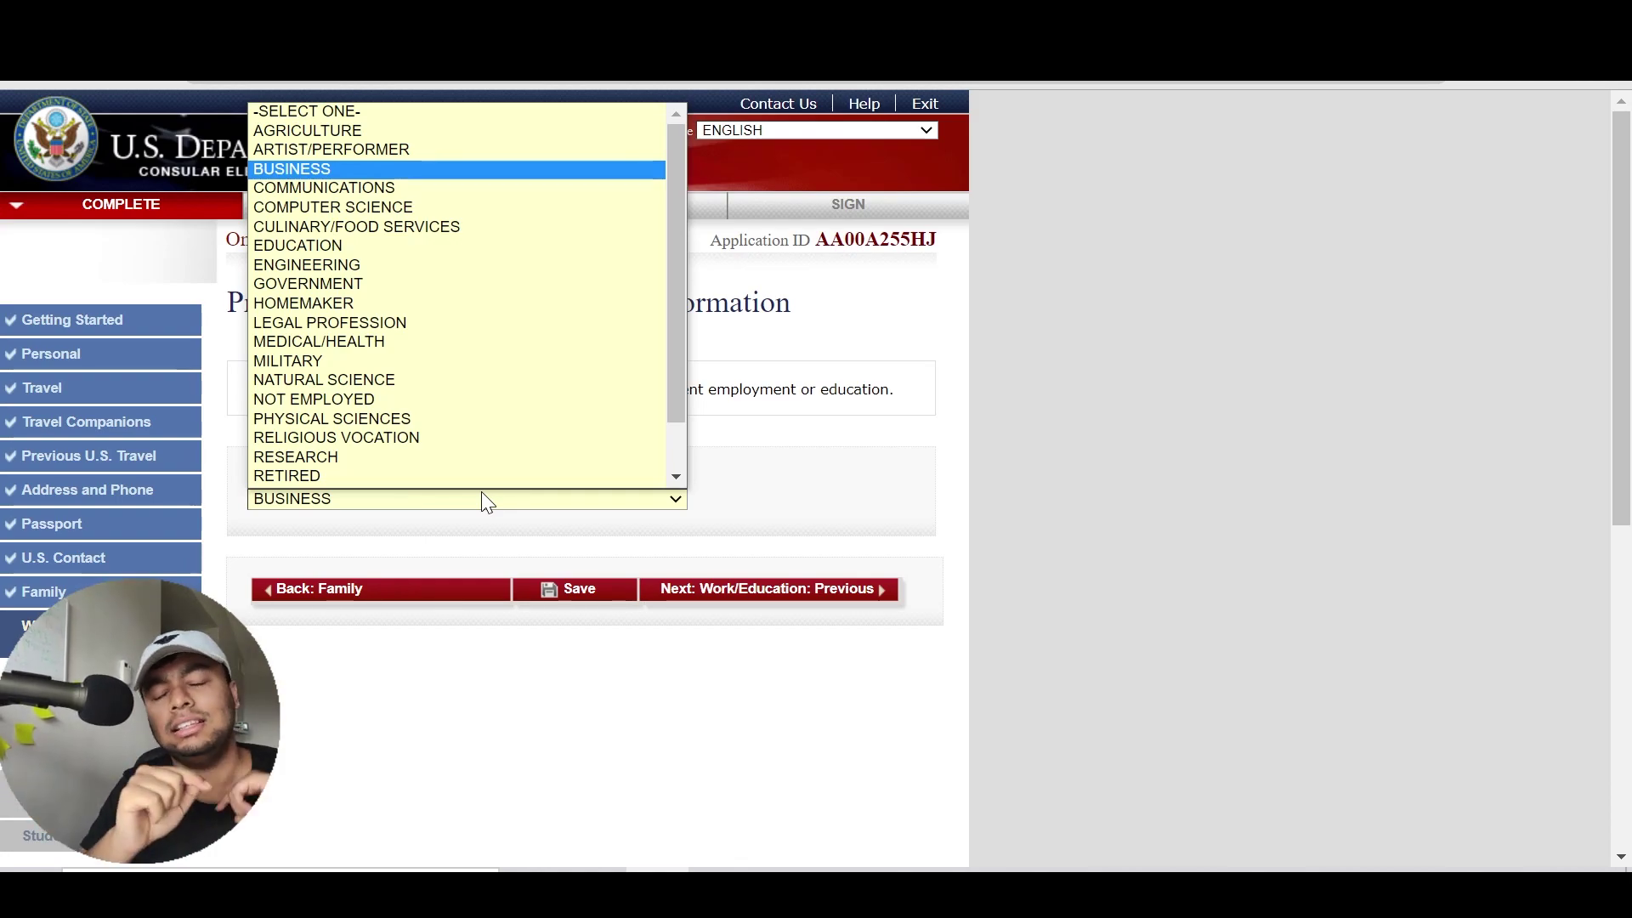
key(Down)
key(Down)
key(Down)
key(Down)
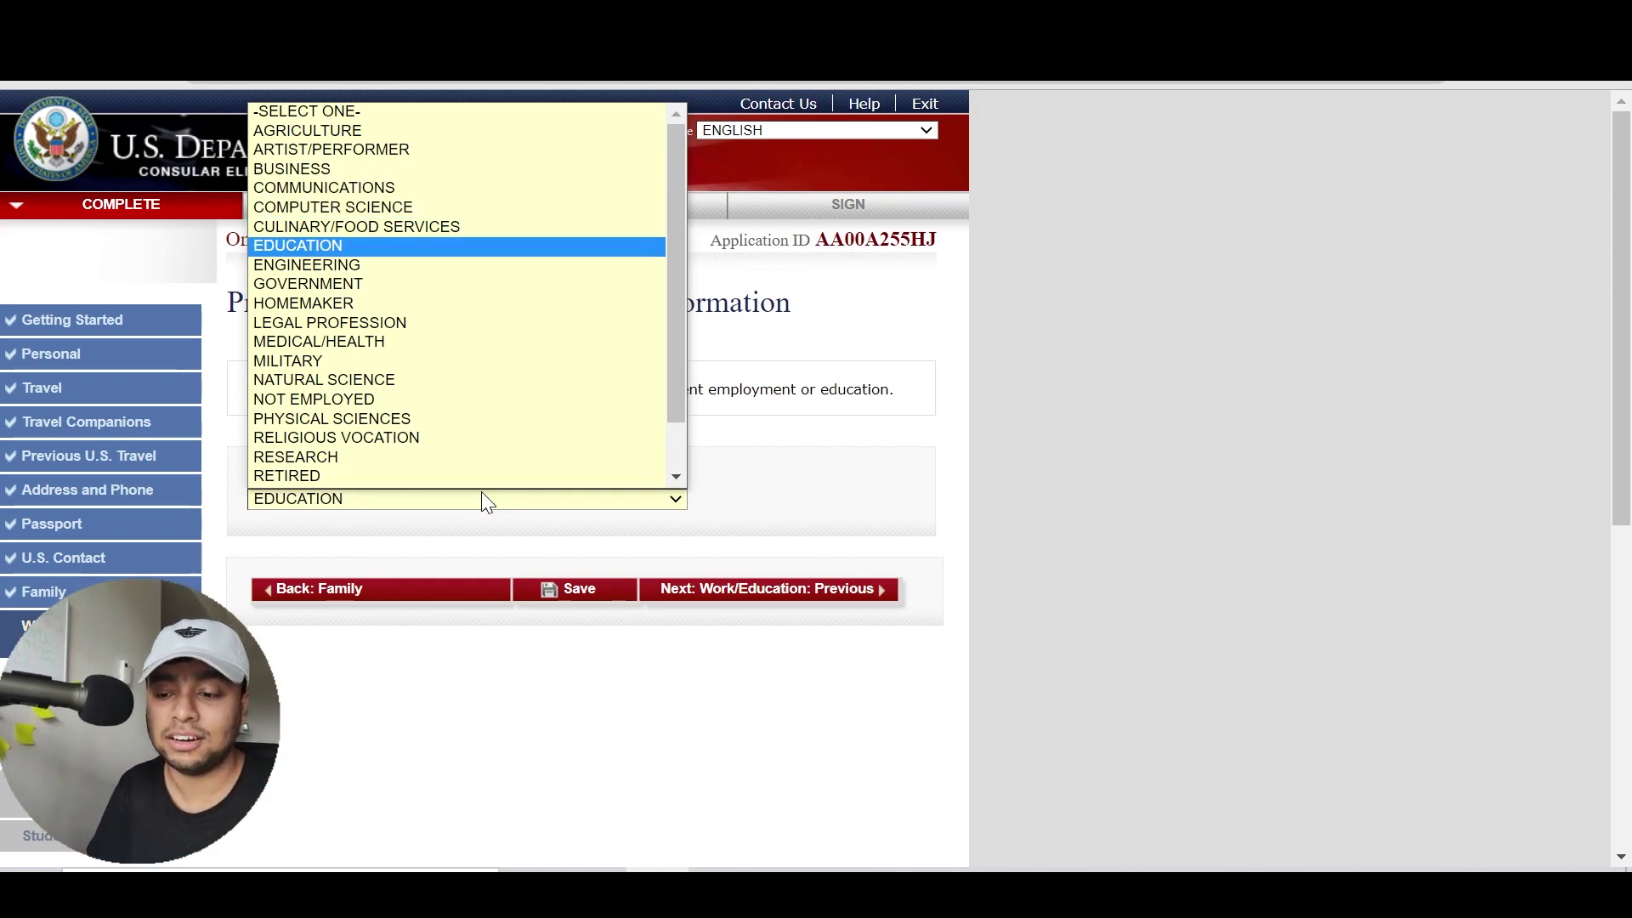
click(482, 493)
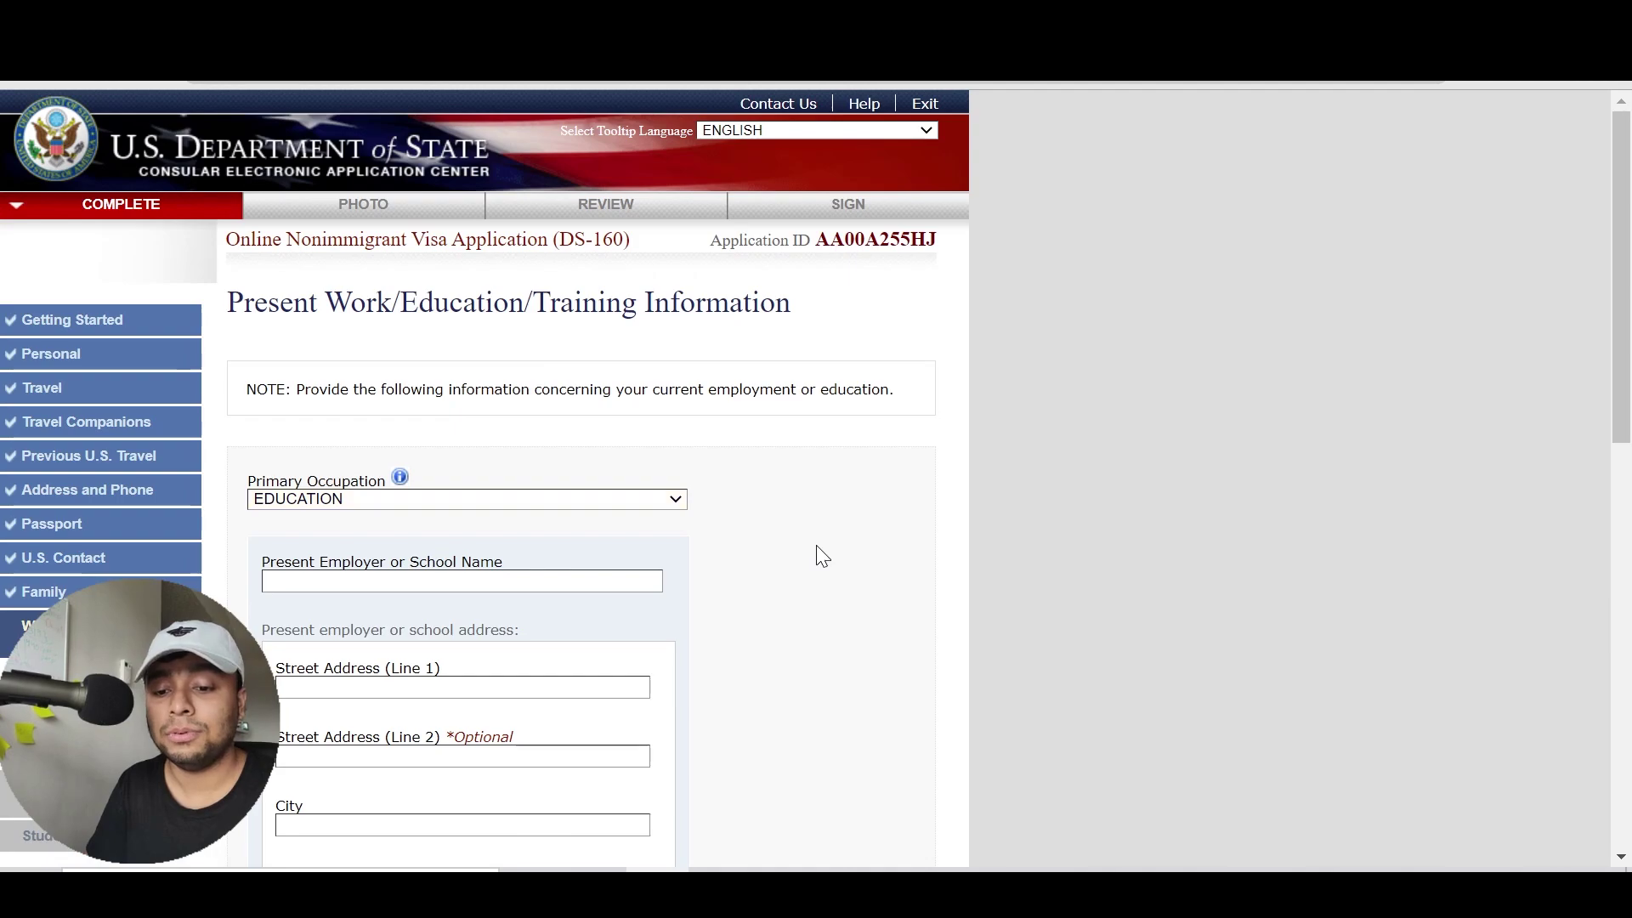
Browse the occupation list past GOVERNMENT and HOMEMAKER and select OTHER instead
click(493, 499)
key(Down)
key(Down)
key(Down)
key(Down)
key(Down)
key(Down)
key(Down)
key(Down)
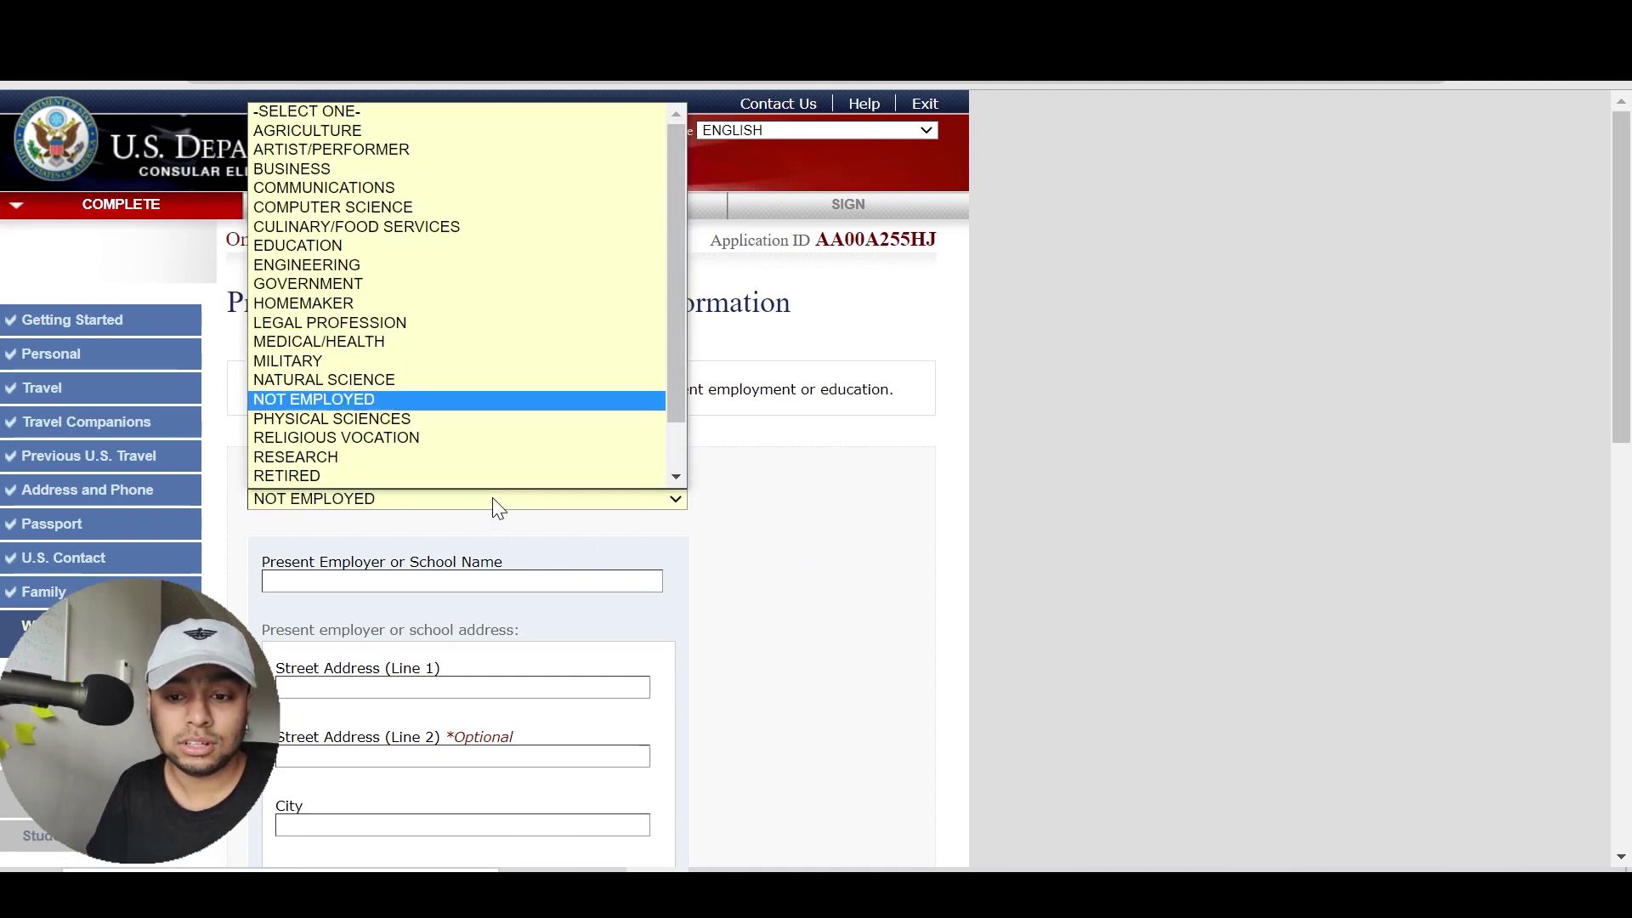
key(Down)
key(Down)
key(Down)
key(Down)
key(Down)
key(Down)
key(Down)
key(Up)
key(Up)
key(Up)
key(Up)
key(Up)
key(Up)
key(Up)
key(Up)
key(Up)
key(Up)
key(Up)
key(Up)
key(Up)
key(Up)
key(Up)
key(Up)
key(Up)
key(Up)
key(Up)
key(Up)
key(Up)
key(Up)
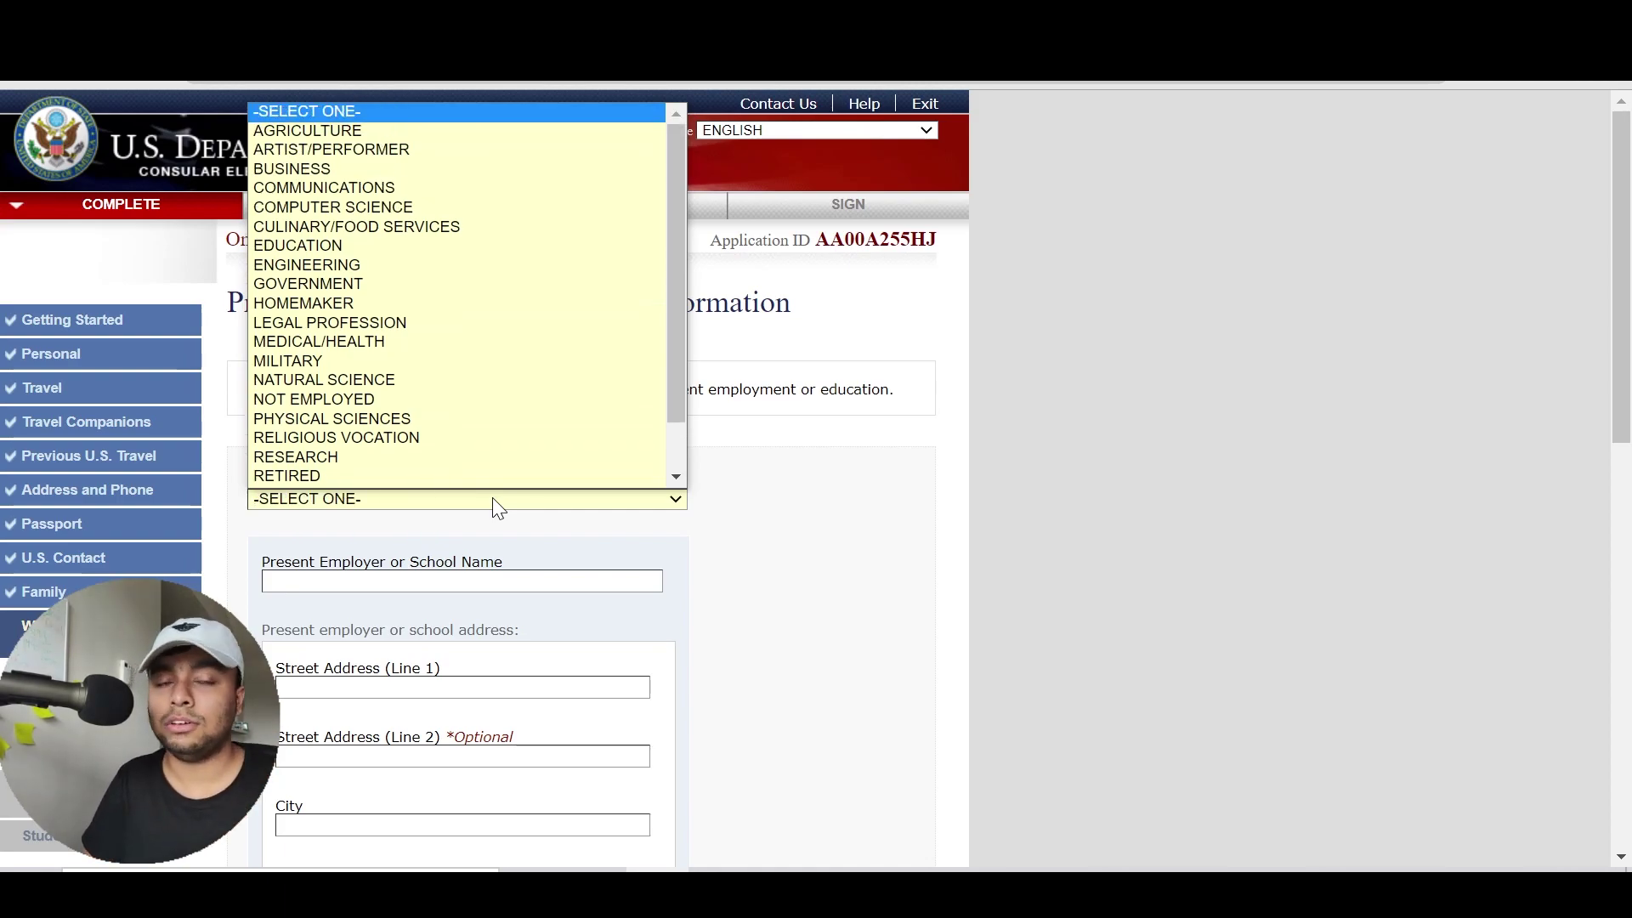
key(Down)
key(Down)
key(Down)
key(Down)
key(Down)
key(Down)
key(Down)
key(Down)
key(Down)
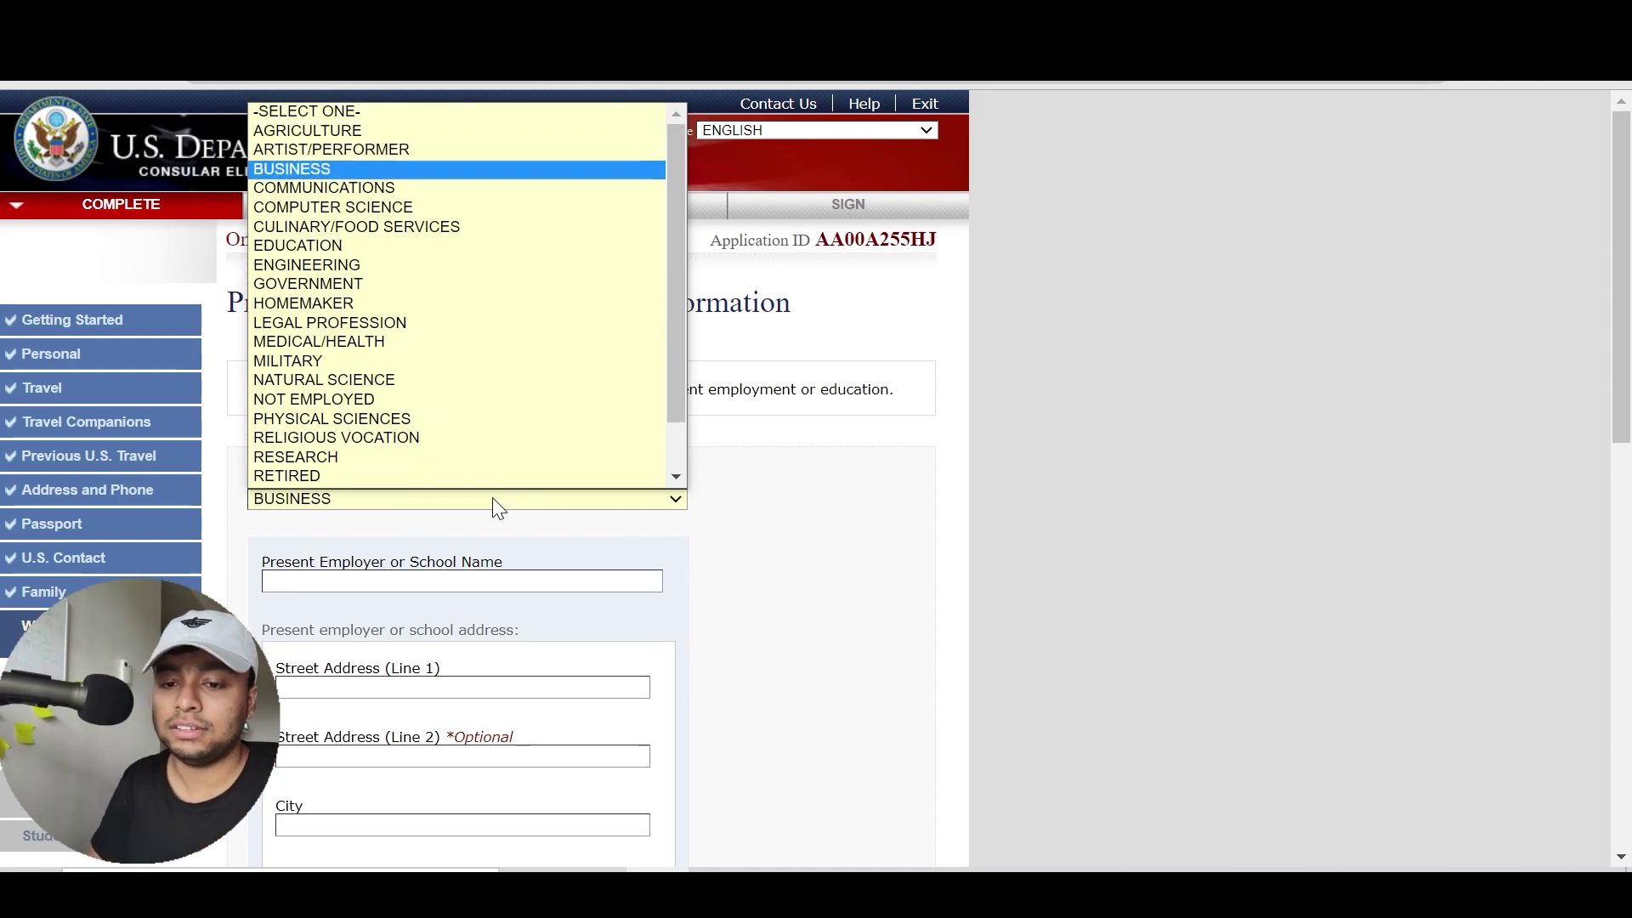
key(Down)
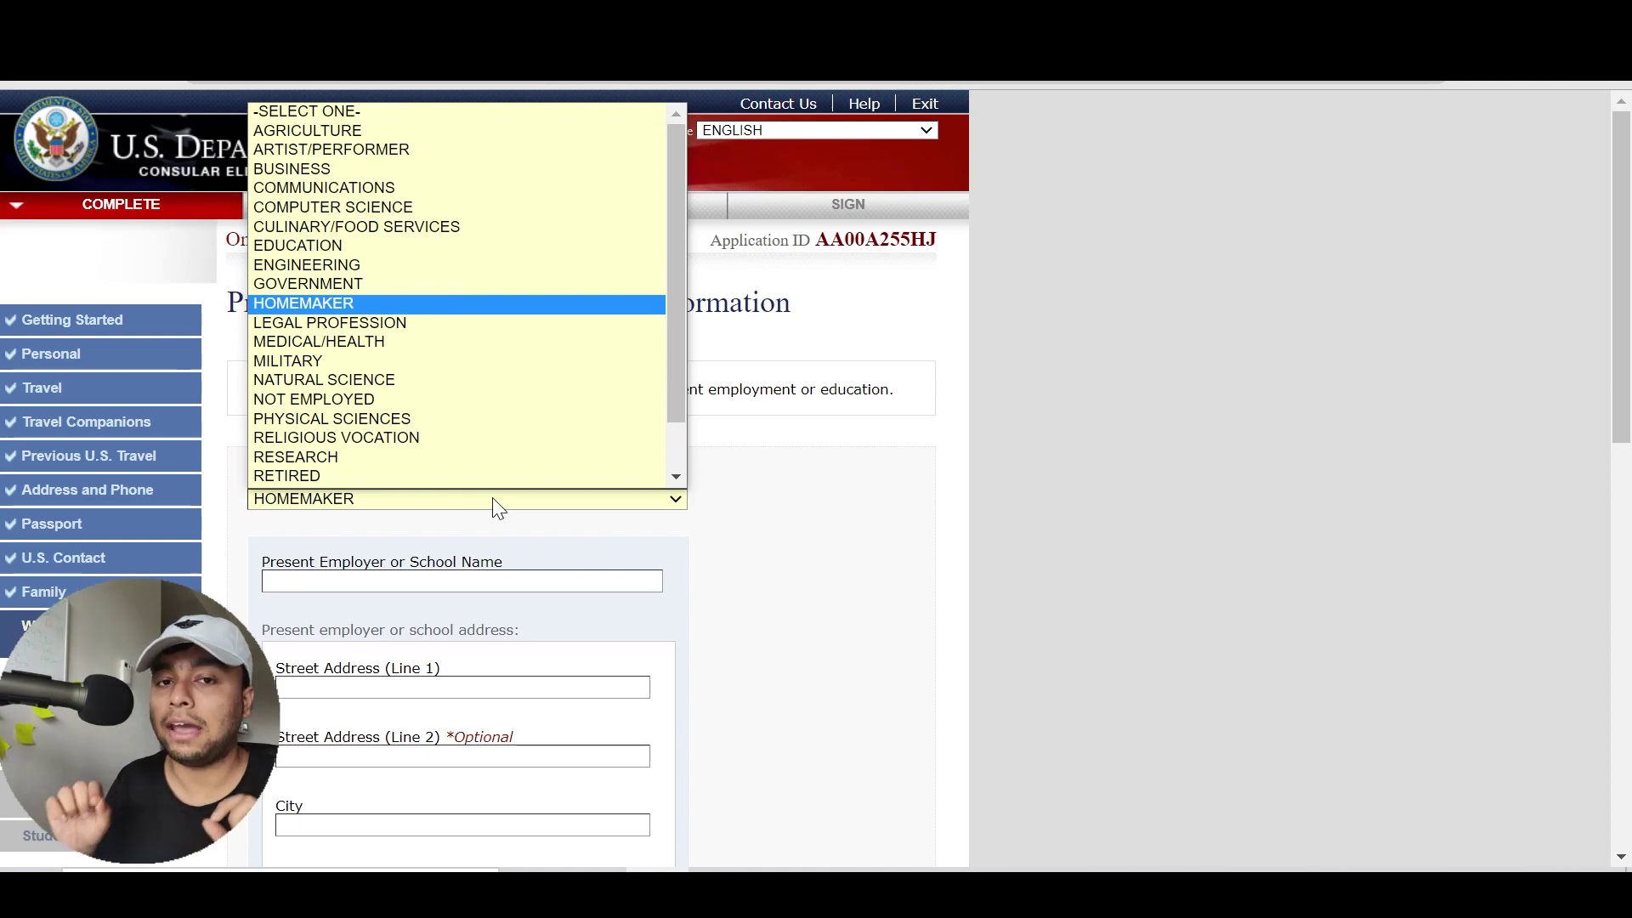
key(Up)
key(Up)
key(Up)
key(Down)
key(Down)
key(Down)
key(Down)
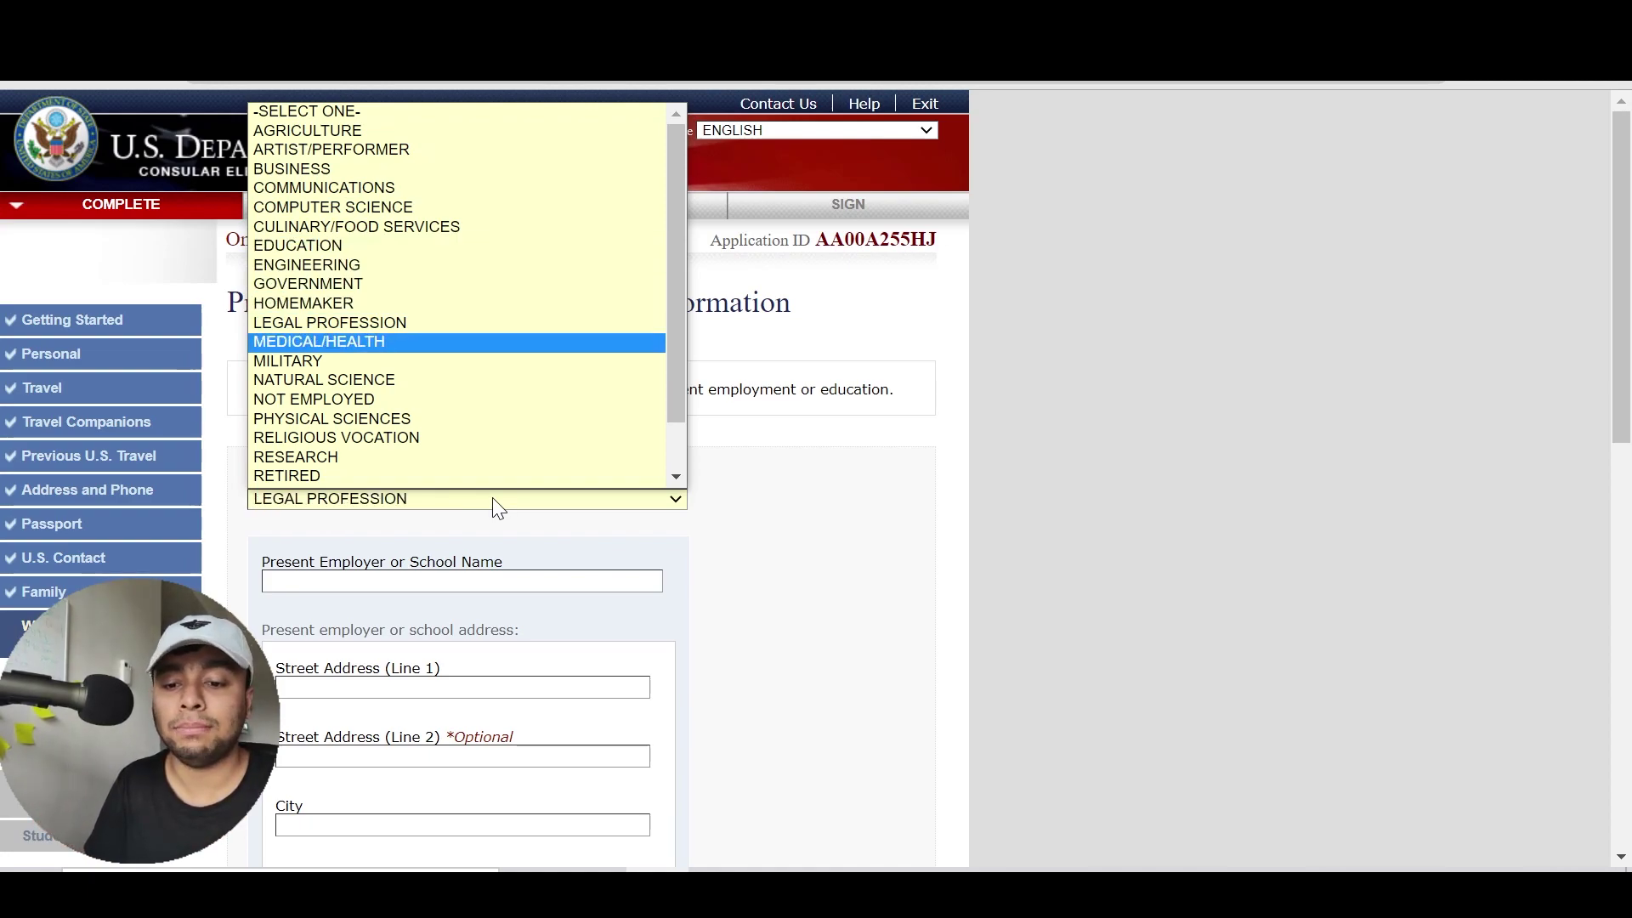
key(Down)
key(Down)
key(Down)
key(Down)
key(Down)
key(Down)
key(Down)
key(Down)
key(Down)
key(Down)
key(Down)
key(Up)
key(Up)
key(Up)
key(Up)
key(Up)
key(Up)
key(Up)
key(Up)
key(Up)
key(Up)
key(Up)
key(Up)
key(Up)
key(Up)
key(Up)
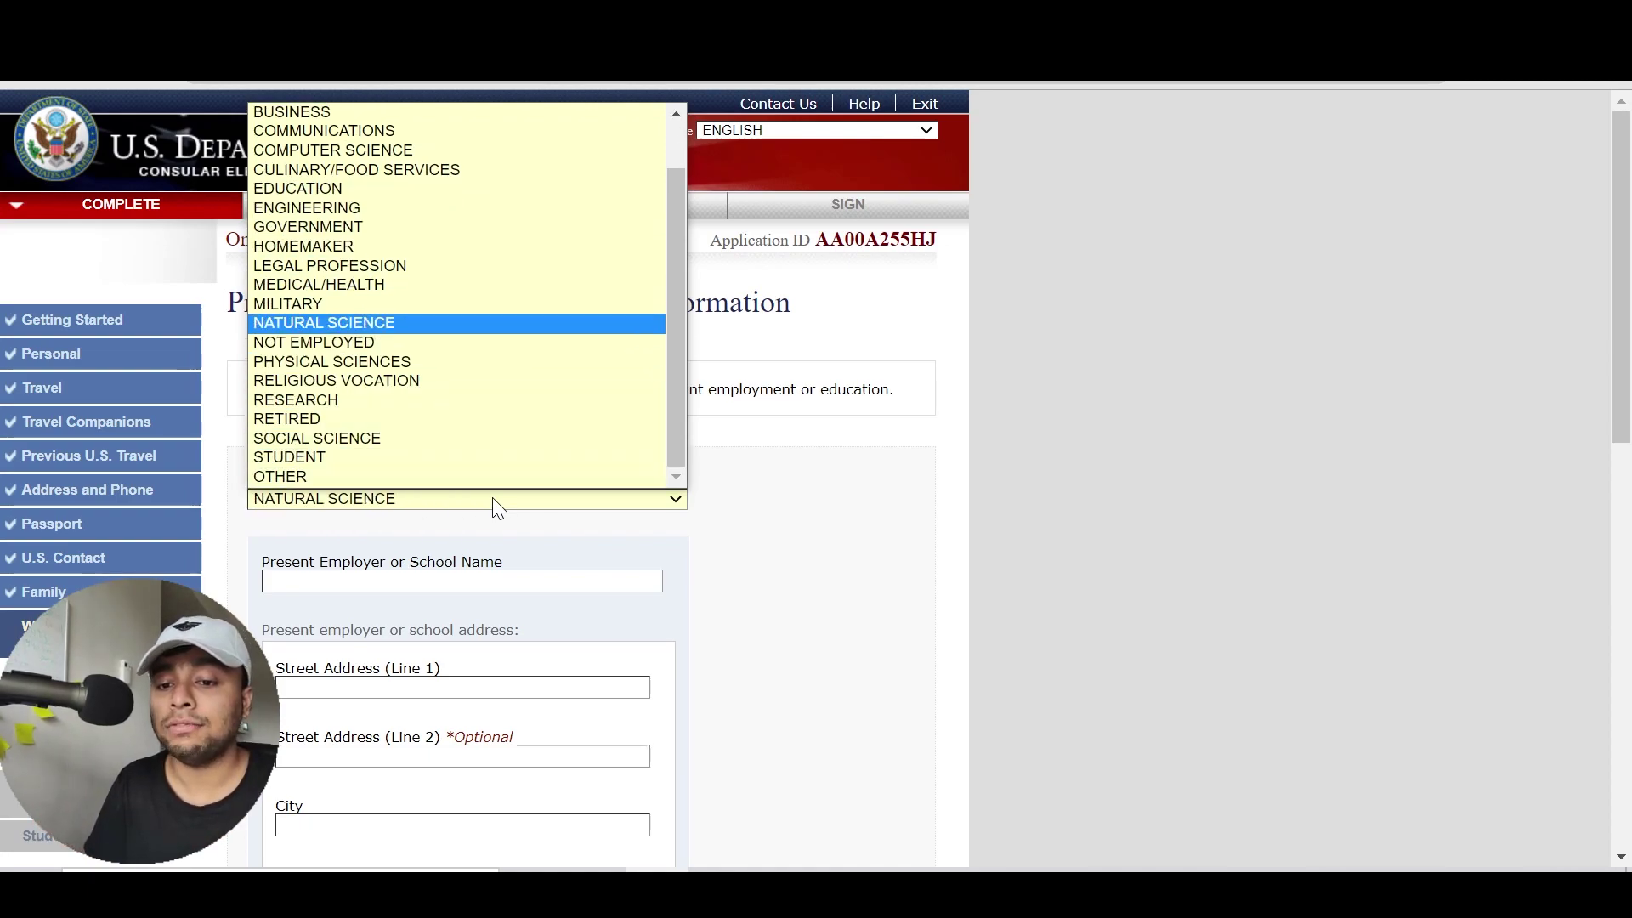
key(Down)
key(Down)
key(Down)
key(Down)
key(Down)
key(Down)
key(Down)
key(Down)
key(Down)
key(Down)
key(Down)
key(Down)
key(Down)
key(Down)
key(Down)
key(Up)
key(Down)
key(Return)
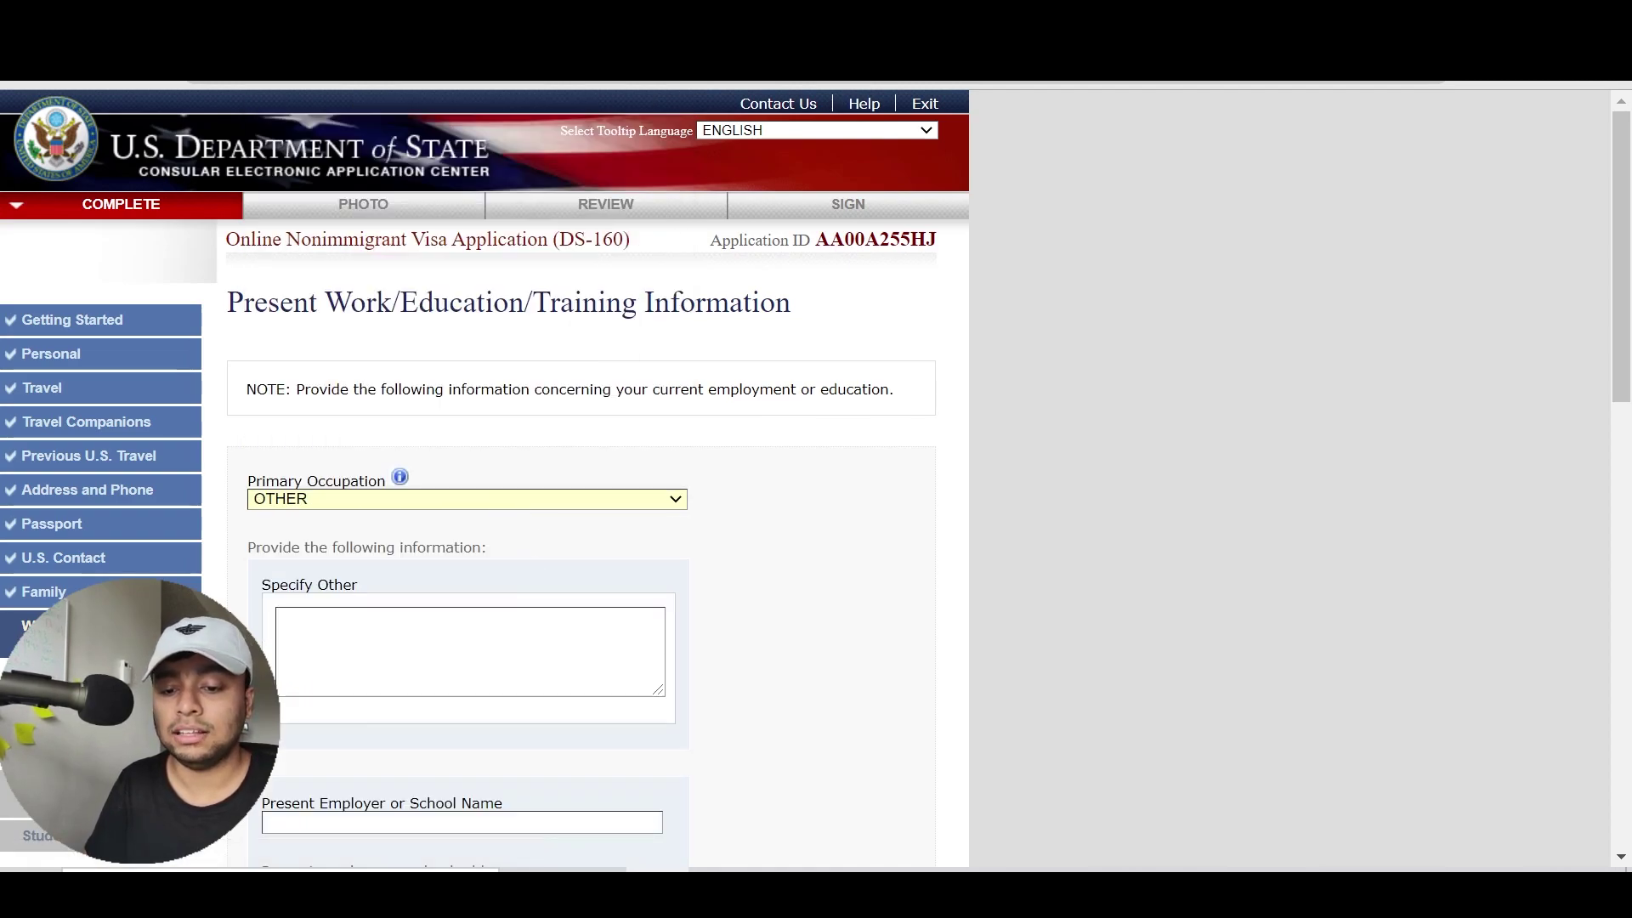
Change the primary occupation to STUDENT
click(482, 503)
key(Up)
key(Up)
key(Up)
key(Up)
key(Up)
key(Up)
key(Up)
key(Up)
key(Up)
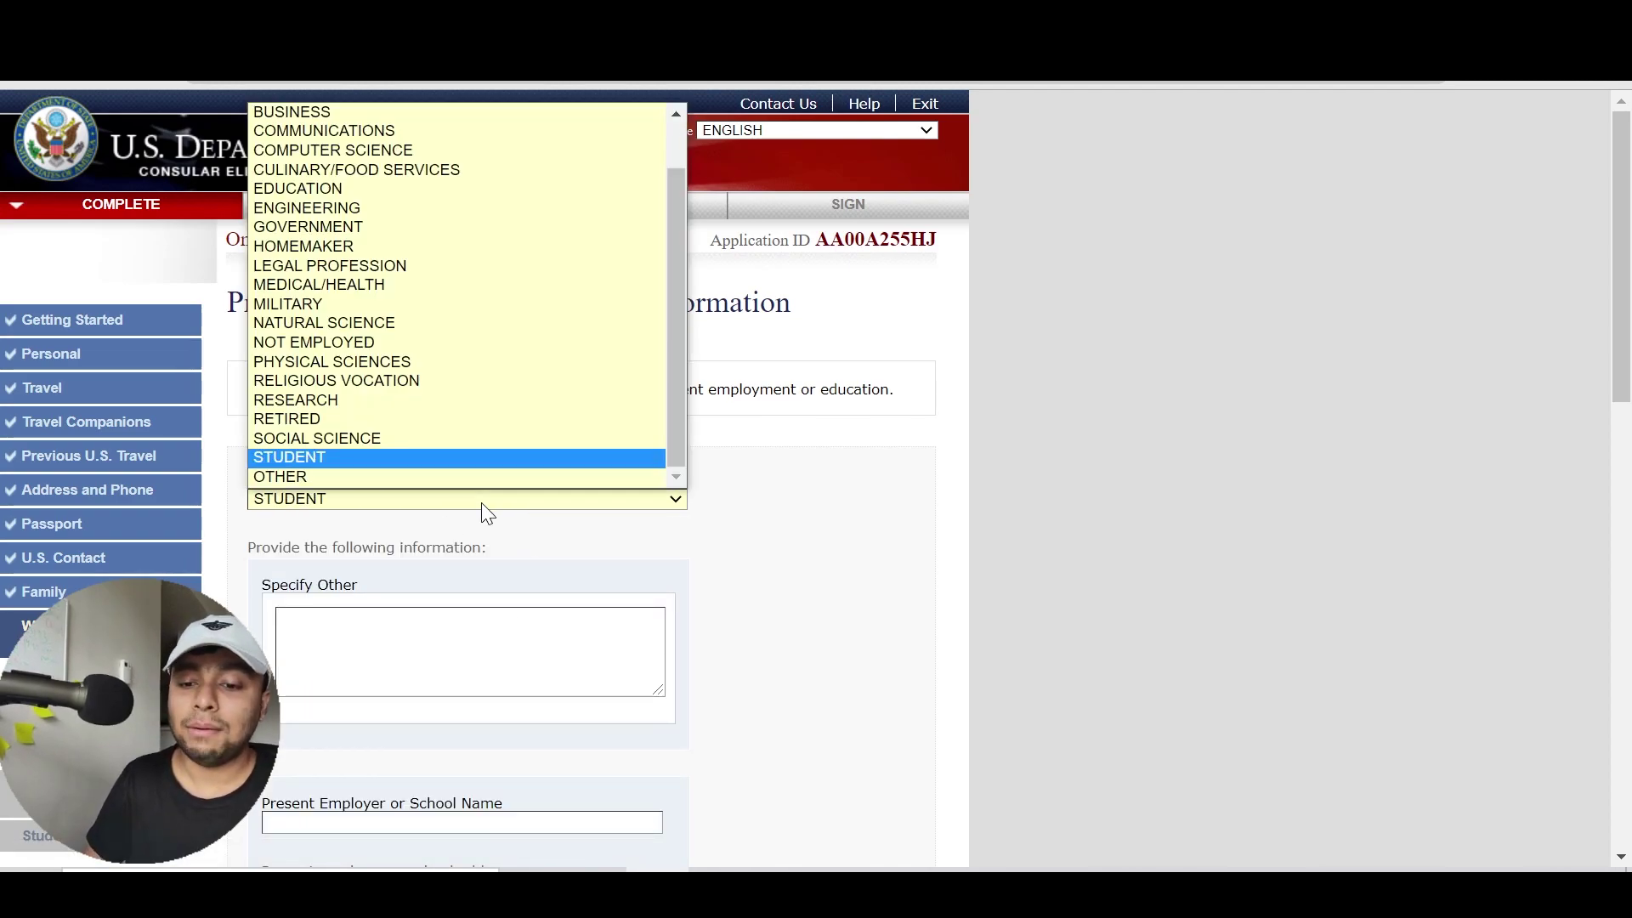
key(Up)
key(Up)
key(Up)
key(Up)
key(Up)
key(Up)
key(Up)
key(Up)
key(Up)
key(Up)
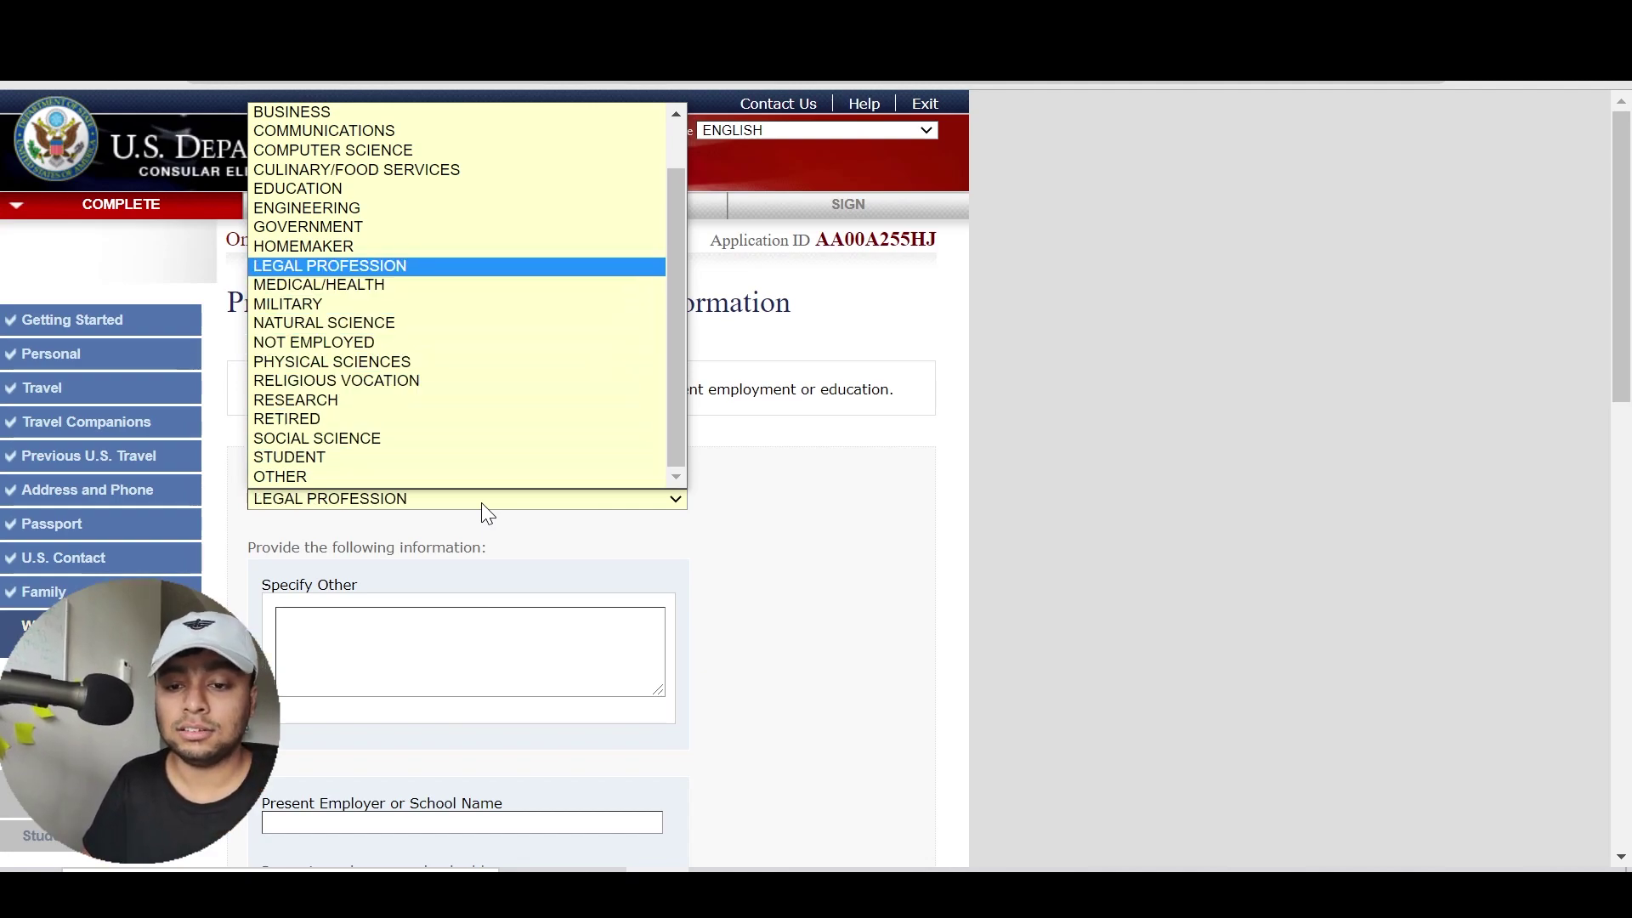
key(Up)
key(Up)
key(Down)
key(Down)
key(Down)
key(Down)
key(Down)
key(Down)
key(Down)
key(Down)
key(Down)
key(Down)
key(Down)
key(Down)
key(Down)
key(Down)
key(Down)
key(Down)
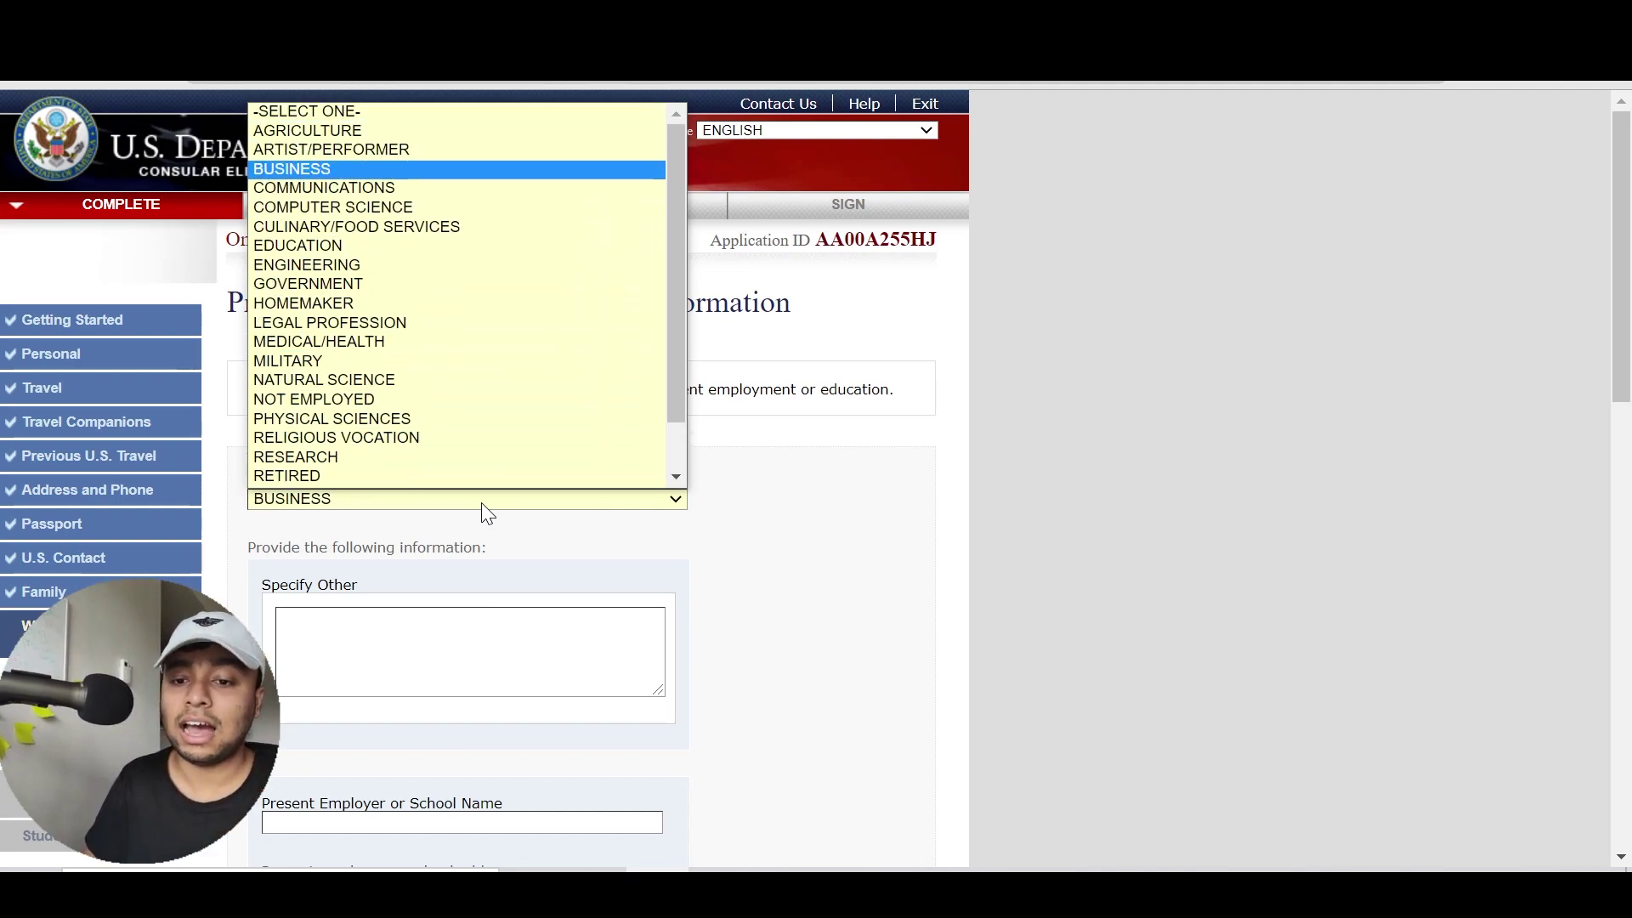
key(Up)
key(Up)
key(Up)
key(Up)
key(Up)
key(Up)
key(Up)
key(Up)
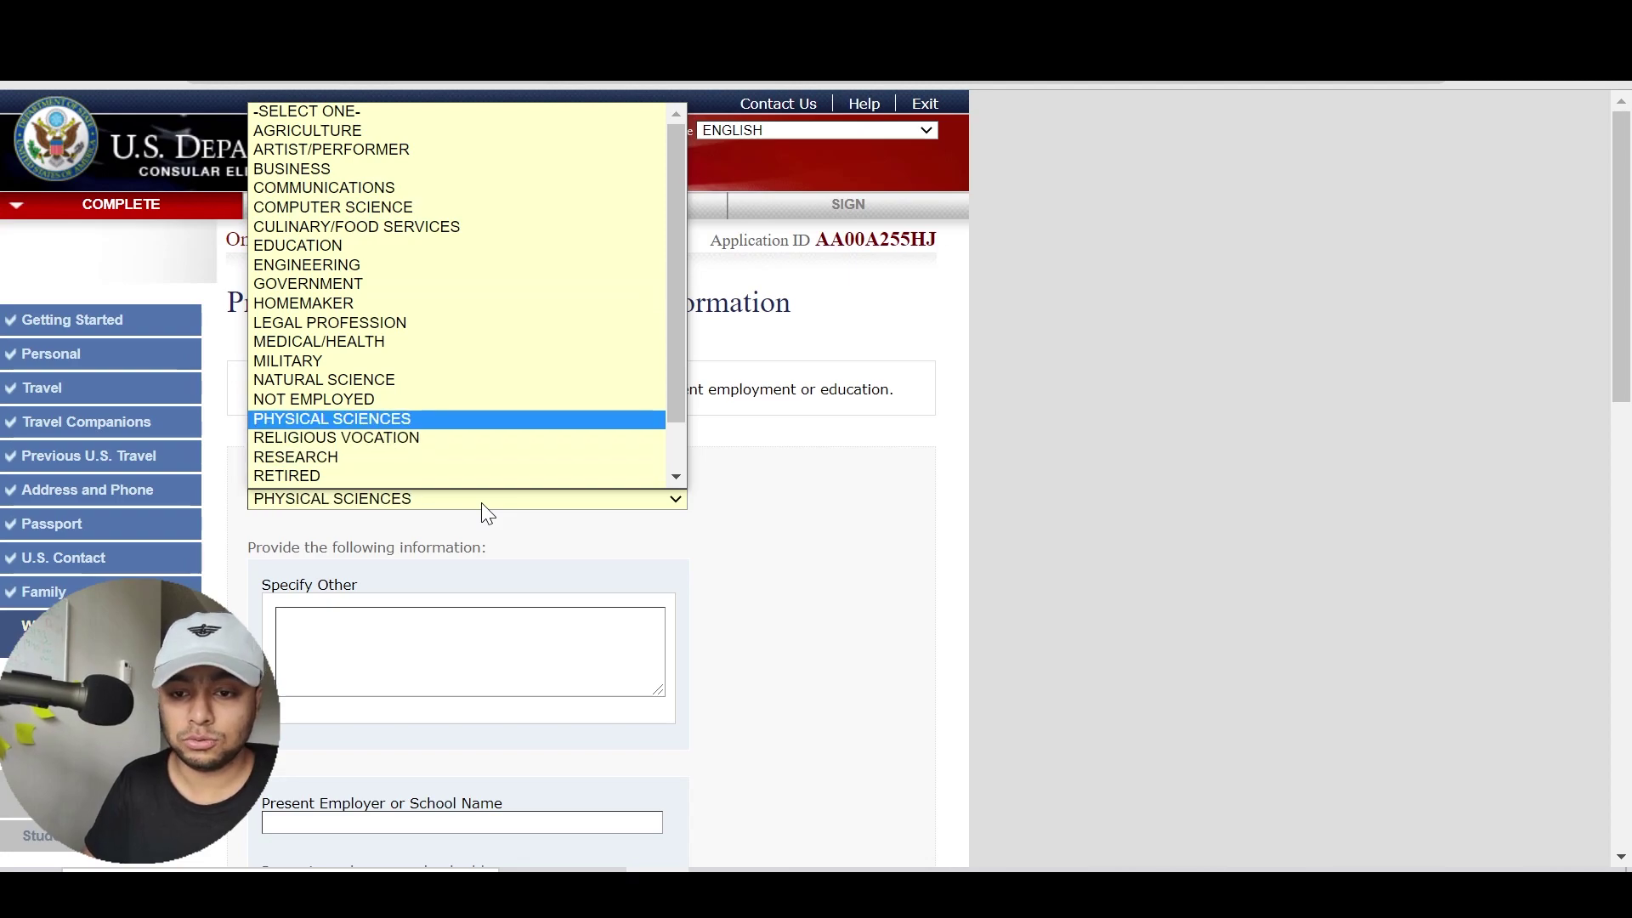
key(Down)
key(Down)
key(Down)
key(Down)
key(Down)
key(Down)
key(Down)
key(Down)
key(Down)
key(Down)
key(Down)
key(Down)
key(Return)
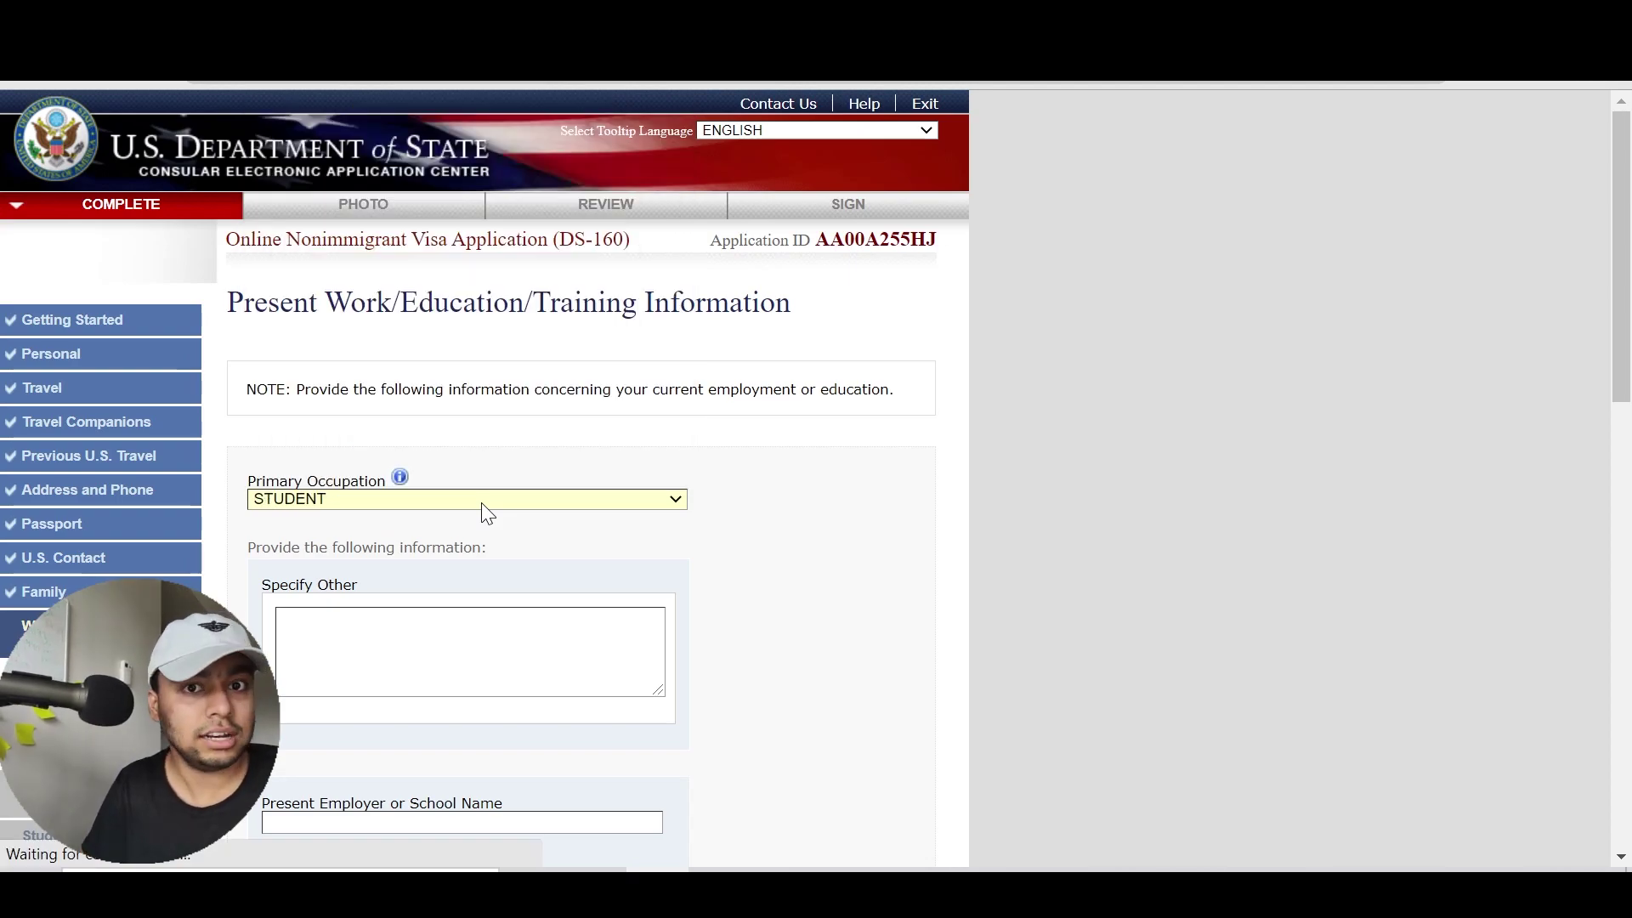
Enter MANARAT DHAKA INTERNATIONAL COLLEGE as the present school name
scroll(813, 599, down, 1)
scroll(813, 599, down, 3)
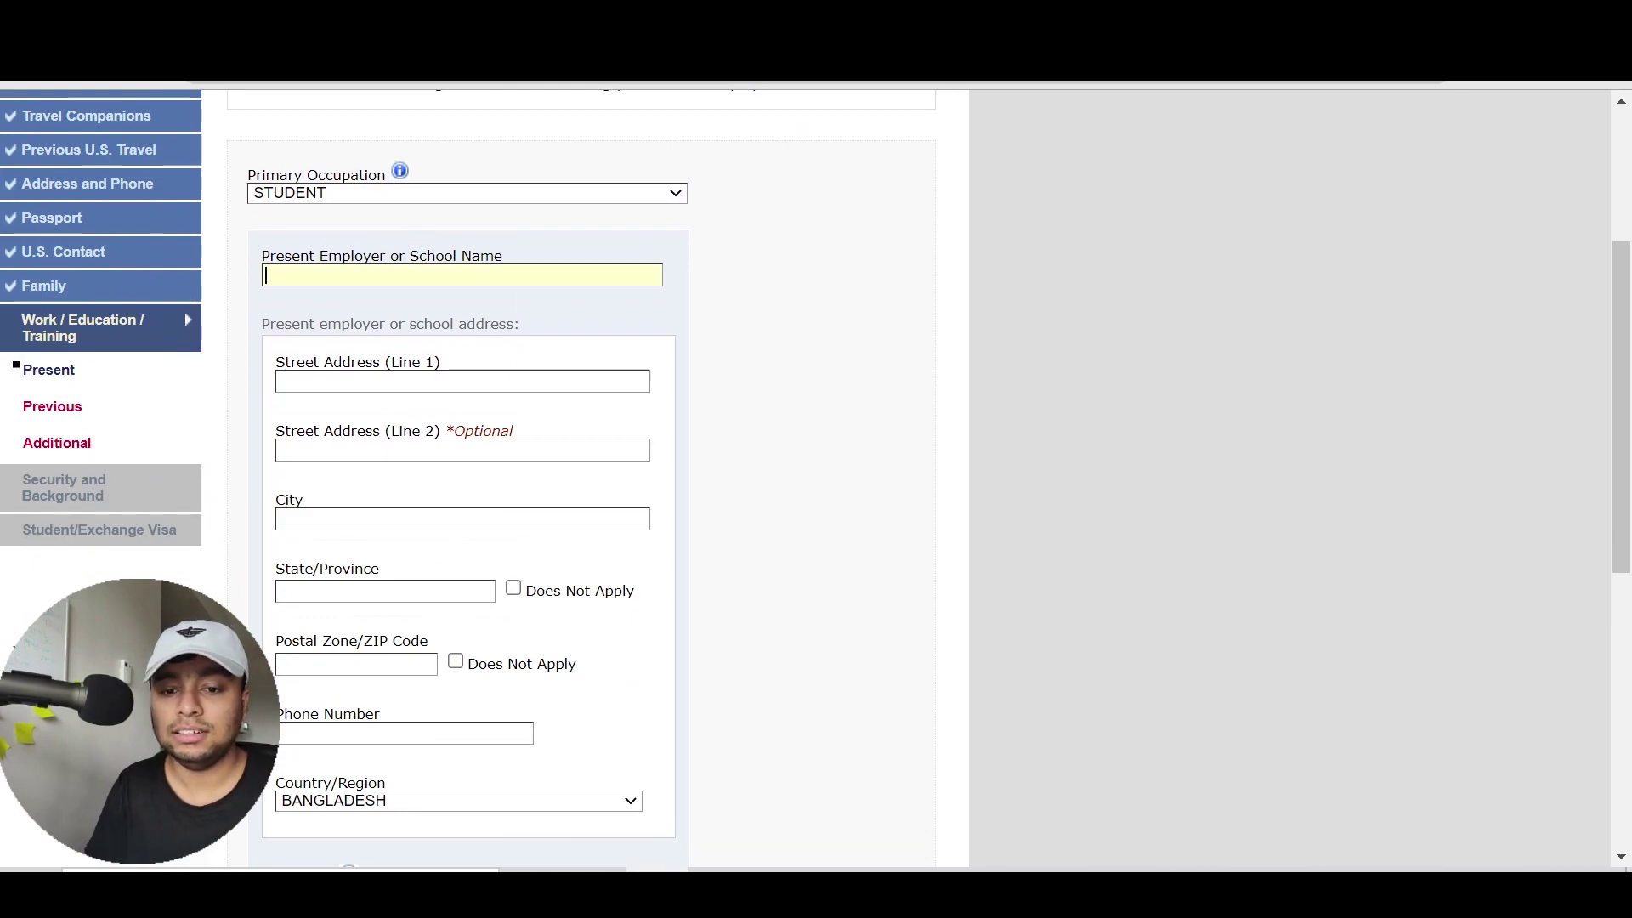
text(MANRA)
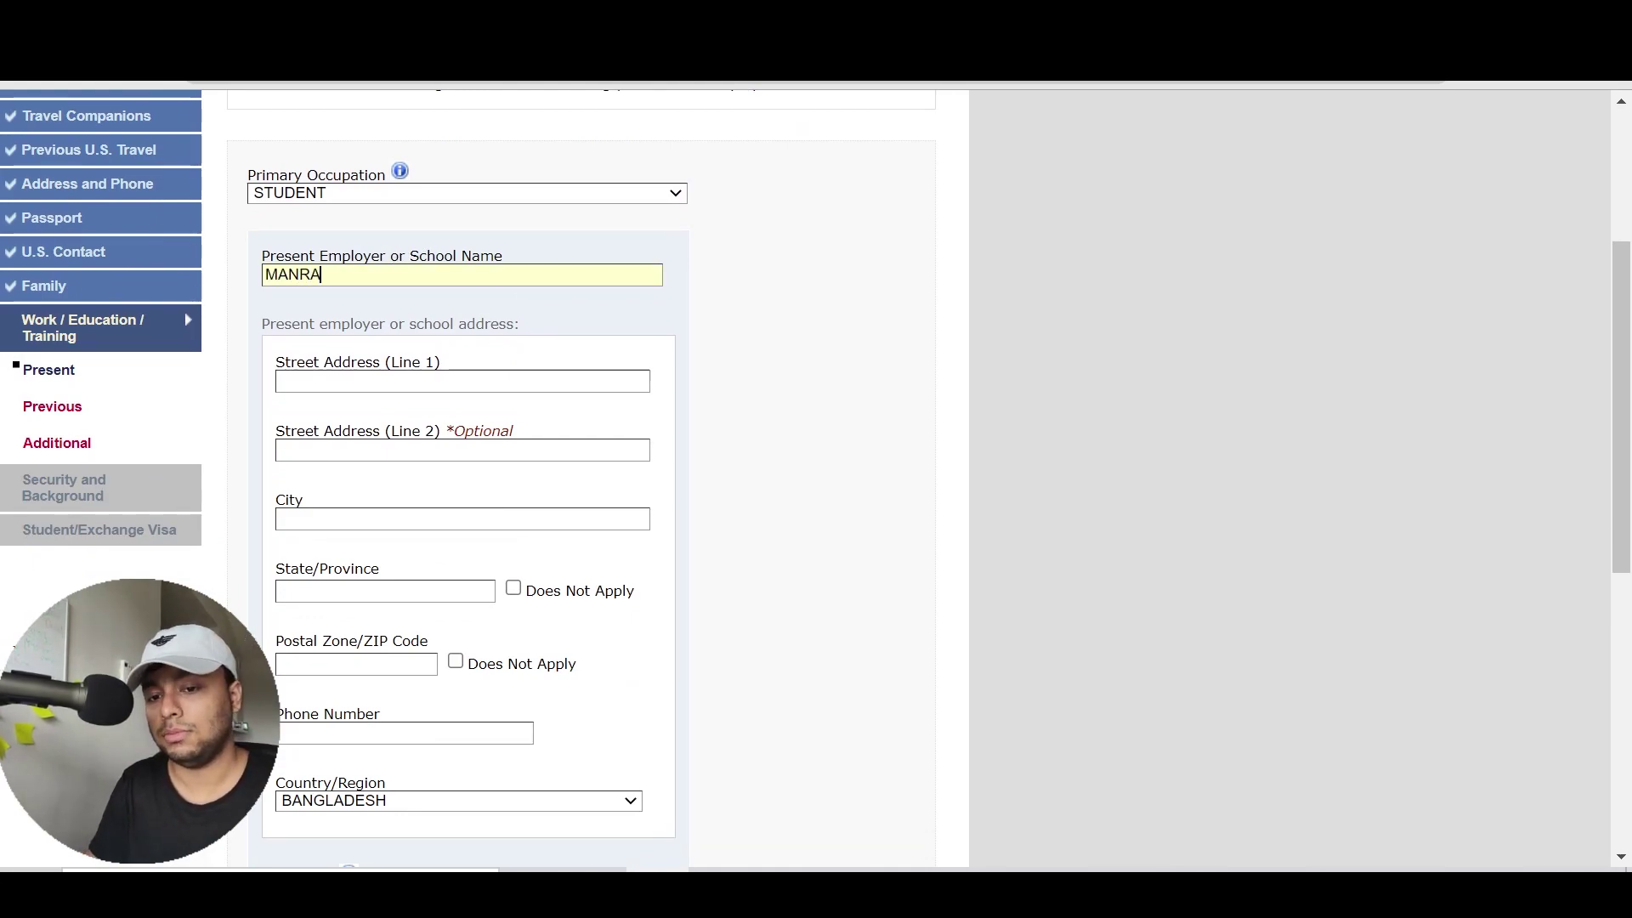
text(T ARAT DH)
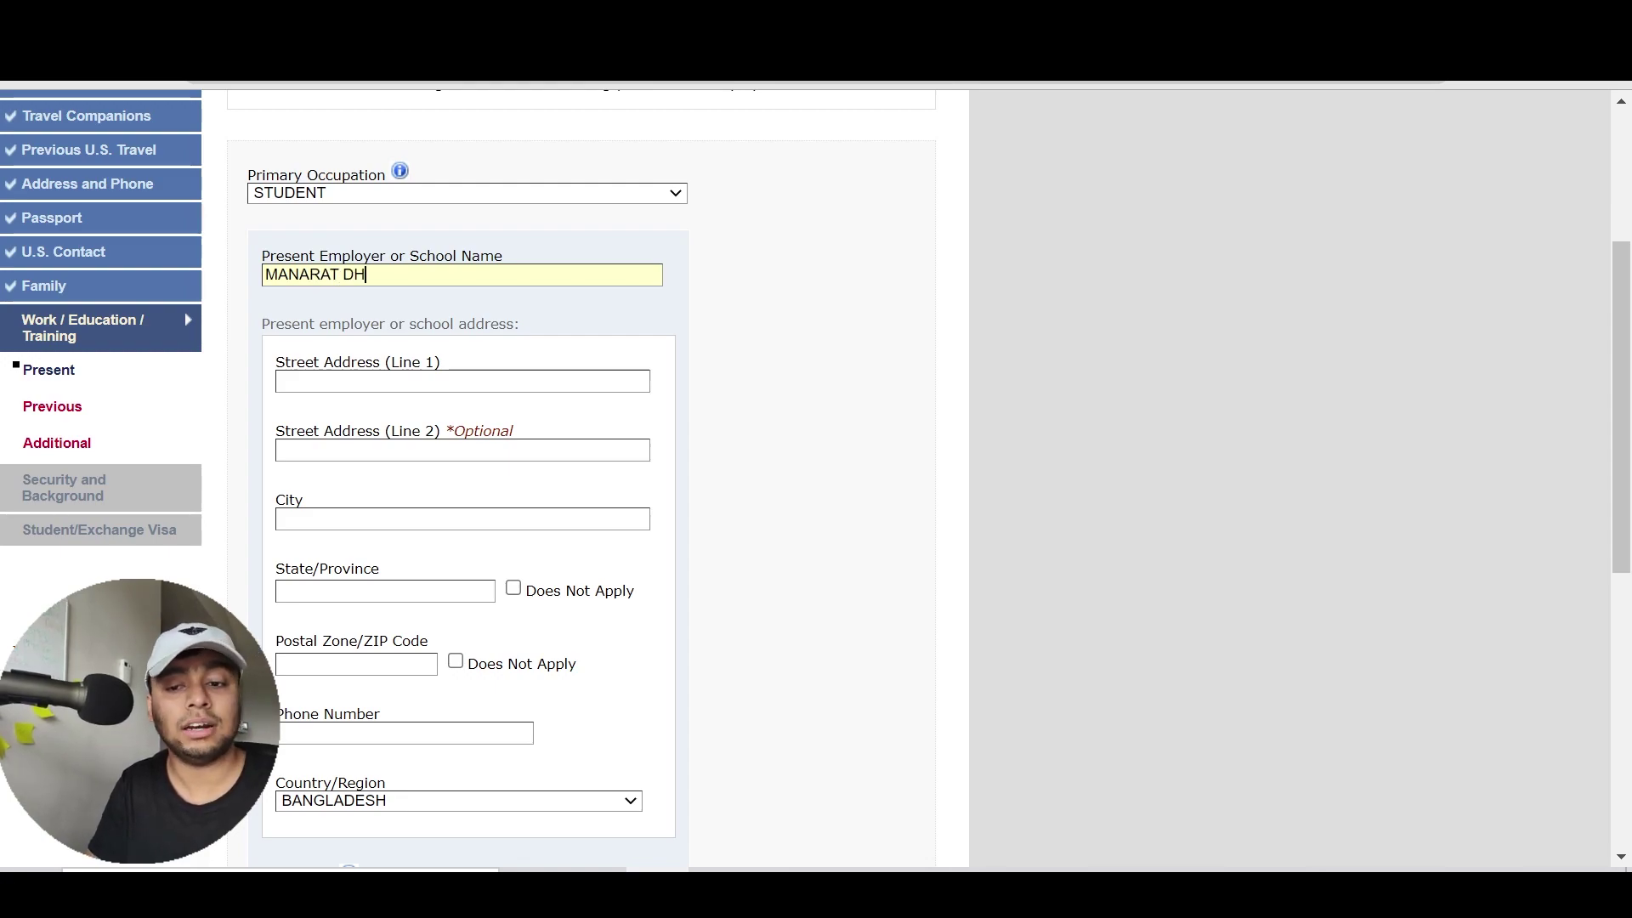
text(AKA INTERNATIONAL COLLEGE)
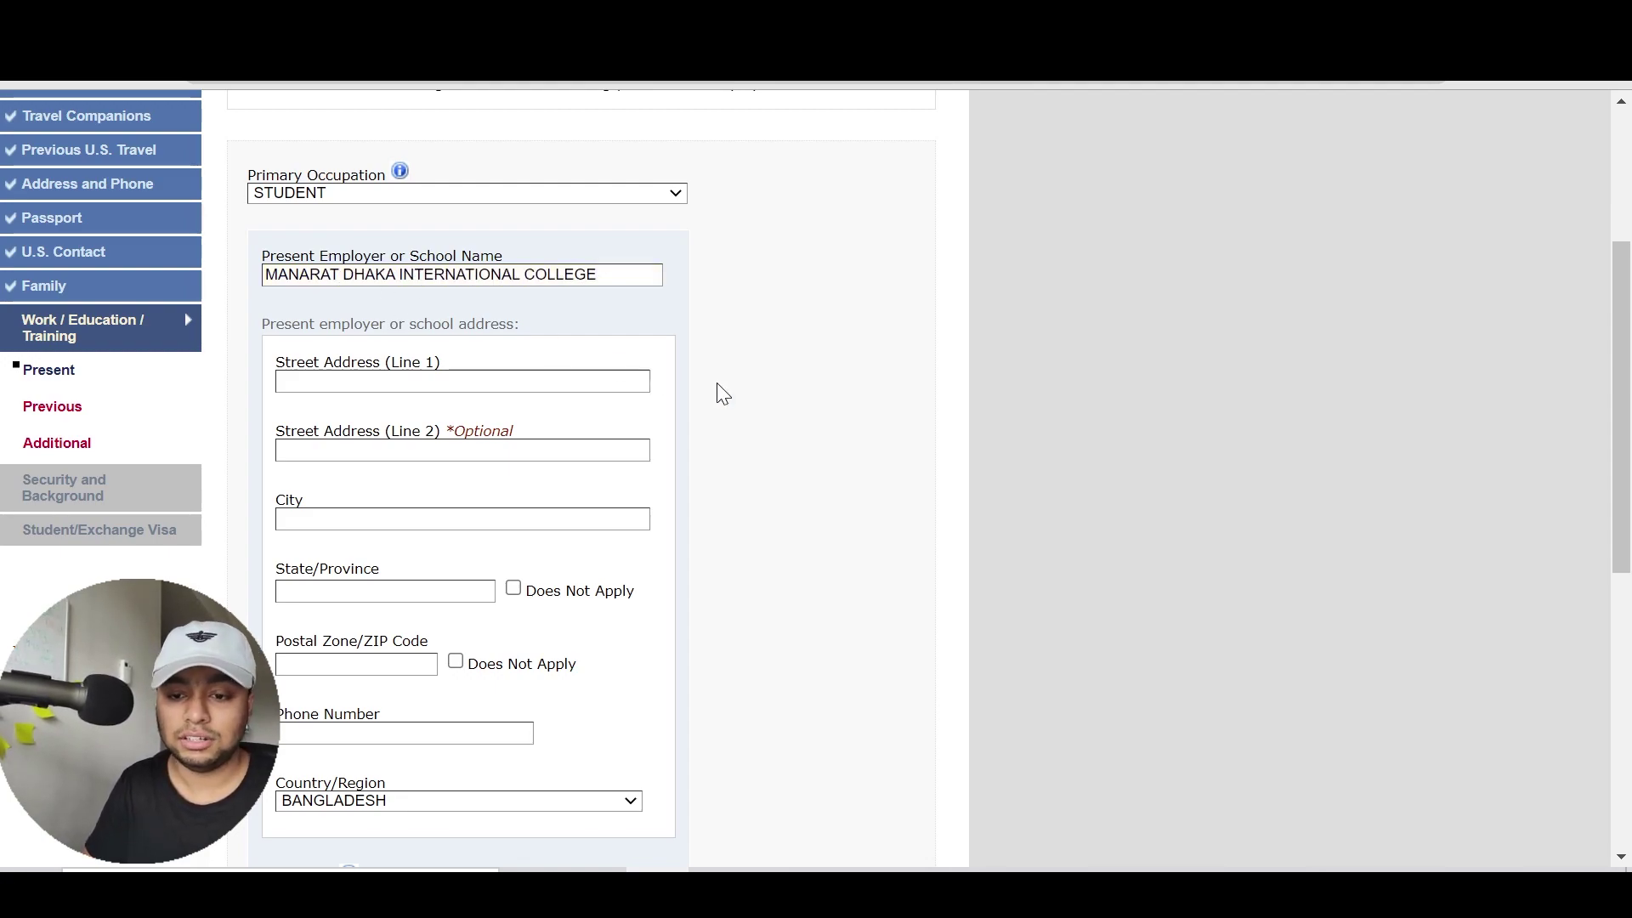
Enter street GULSHAN and city DHAKA, marking State/Province and Postal Code as Does Not Apply
scroll(723, 394, down, 2)
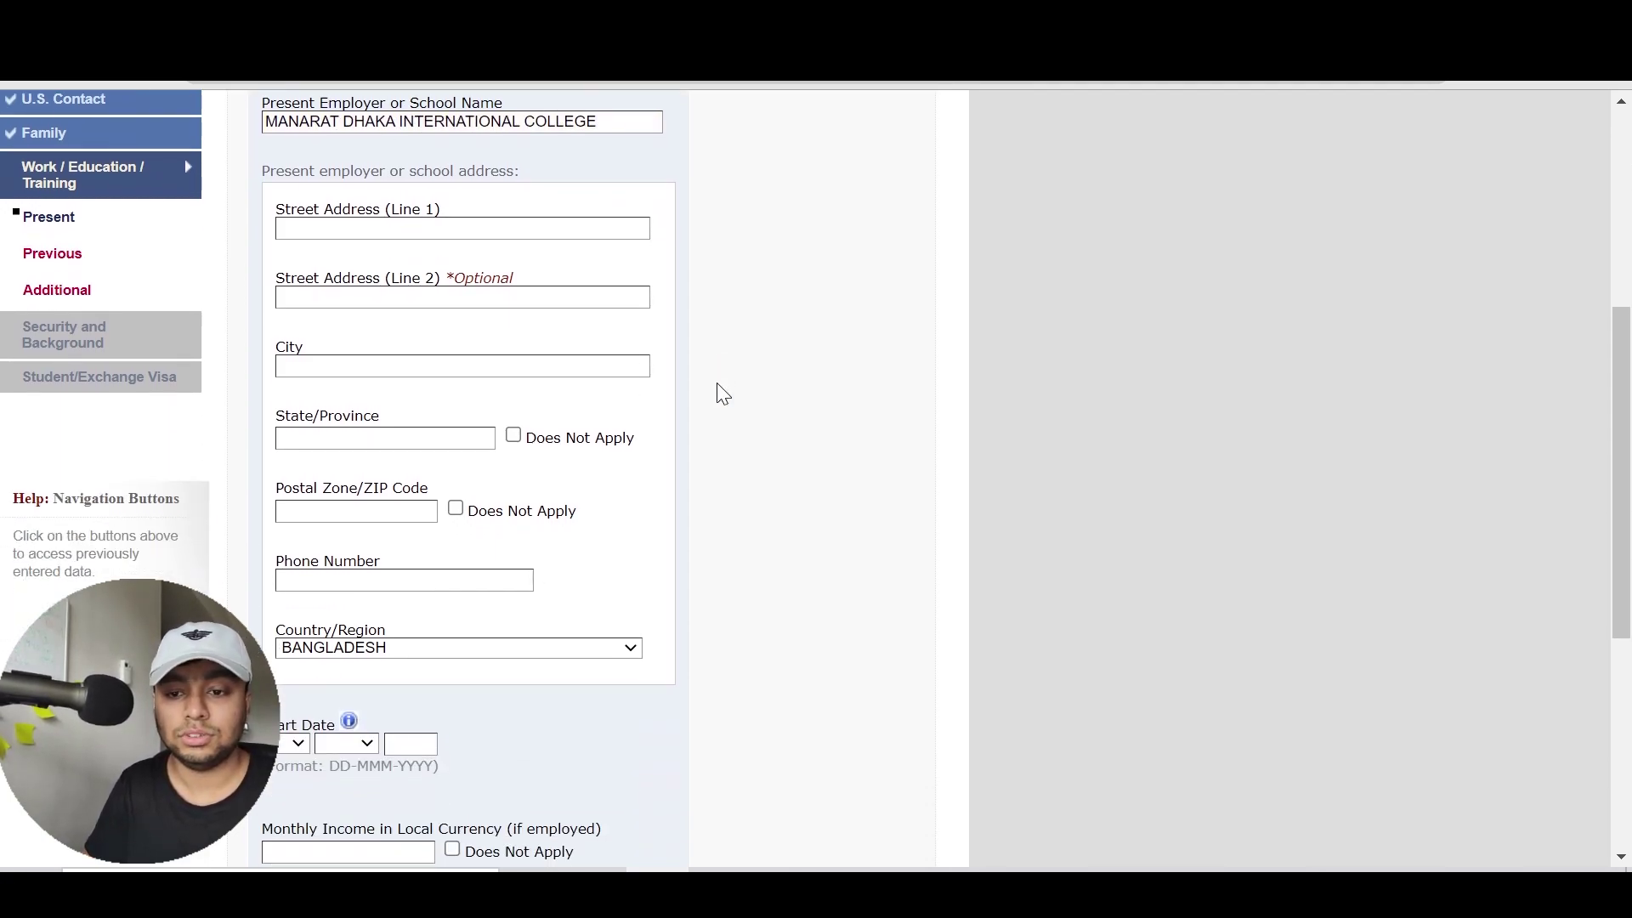
text(GULSHAN)
key(Tab)
text(DHAKA)
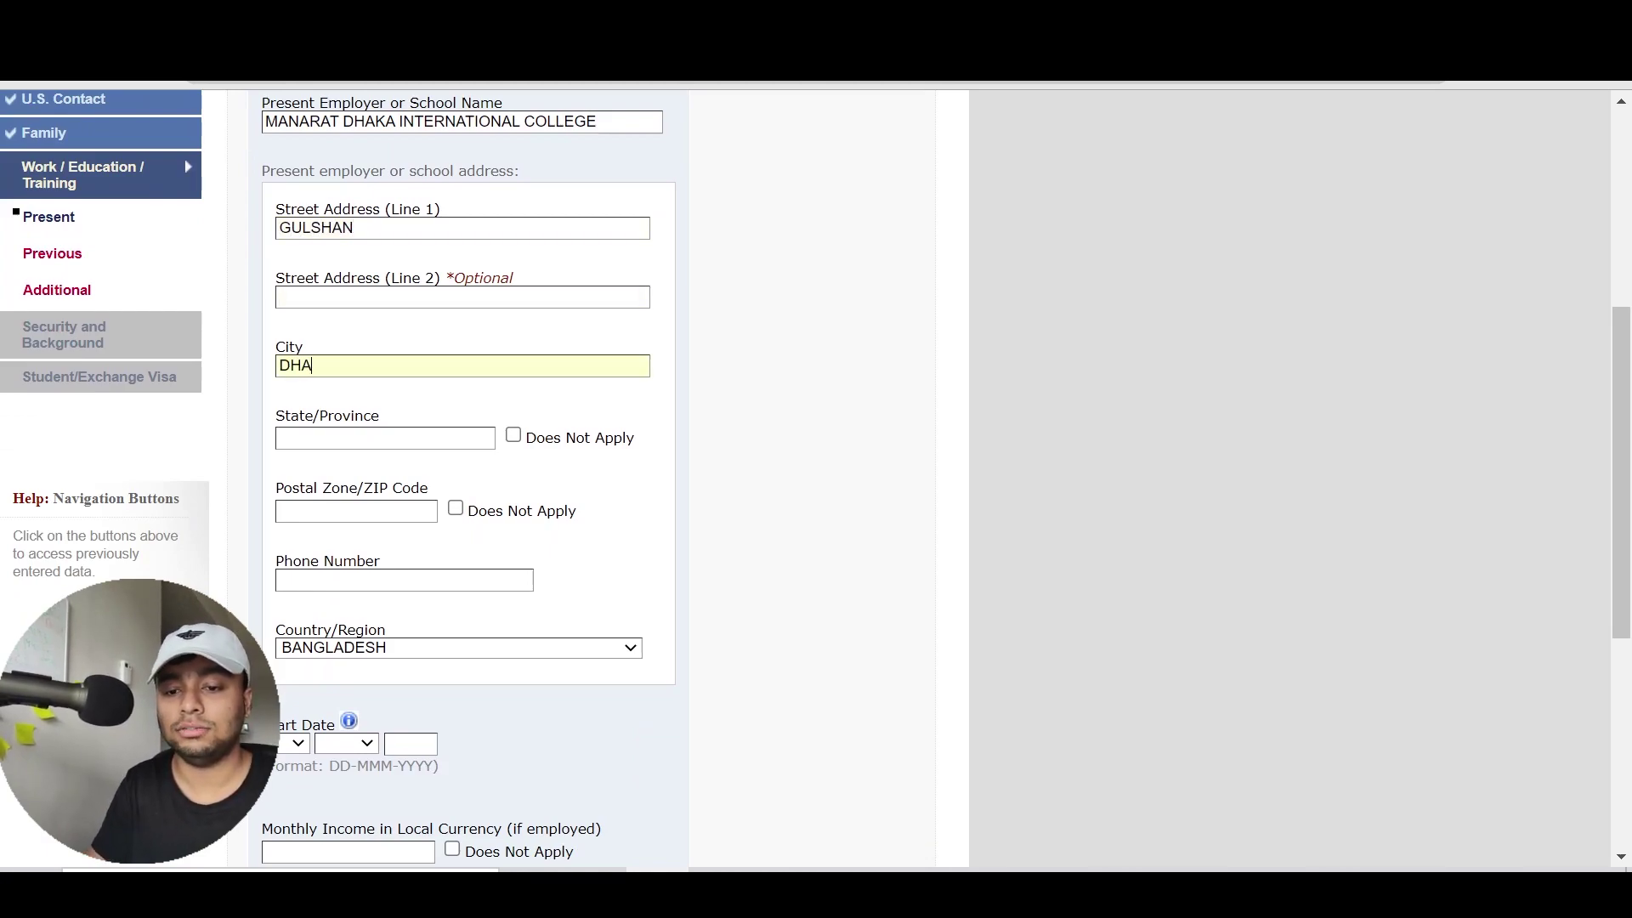
click(554, 434)
click(559, 518)
key(Tab)
Enter the school phone number and a start date of 11 JUN 2005
text(19289182)
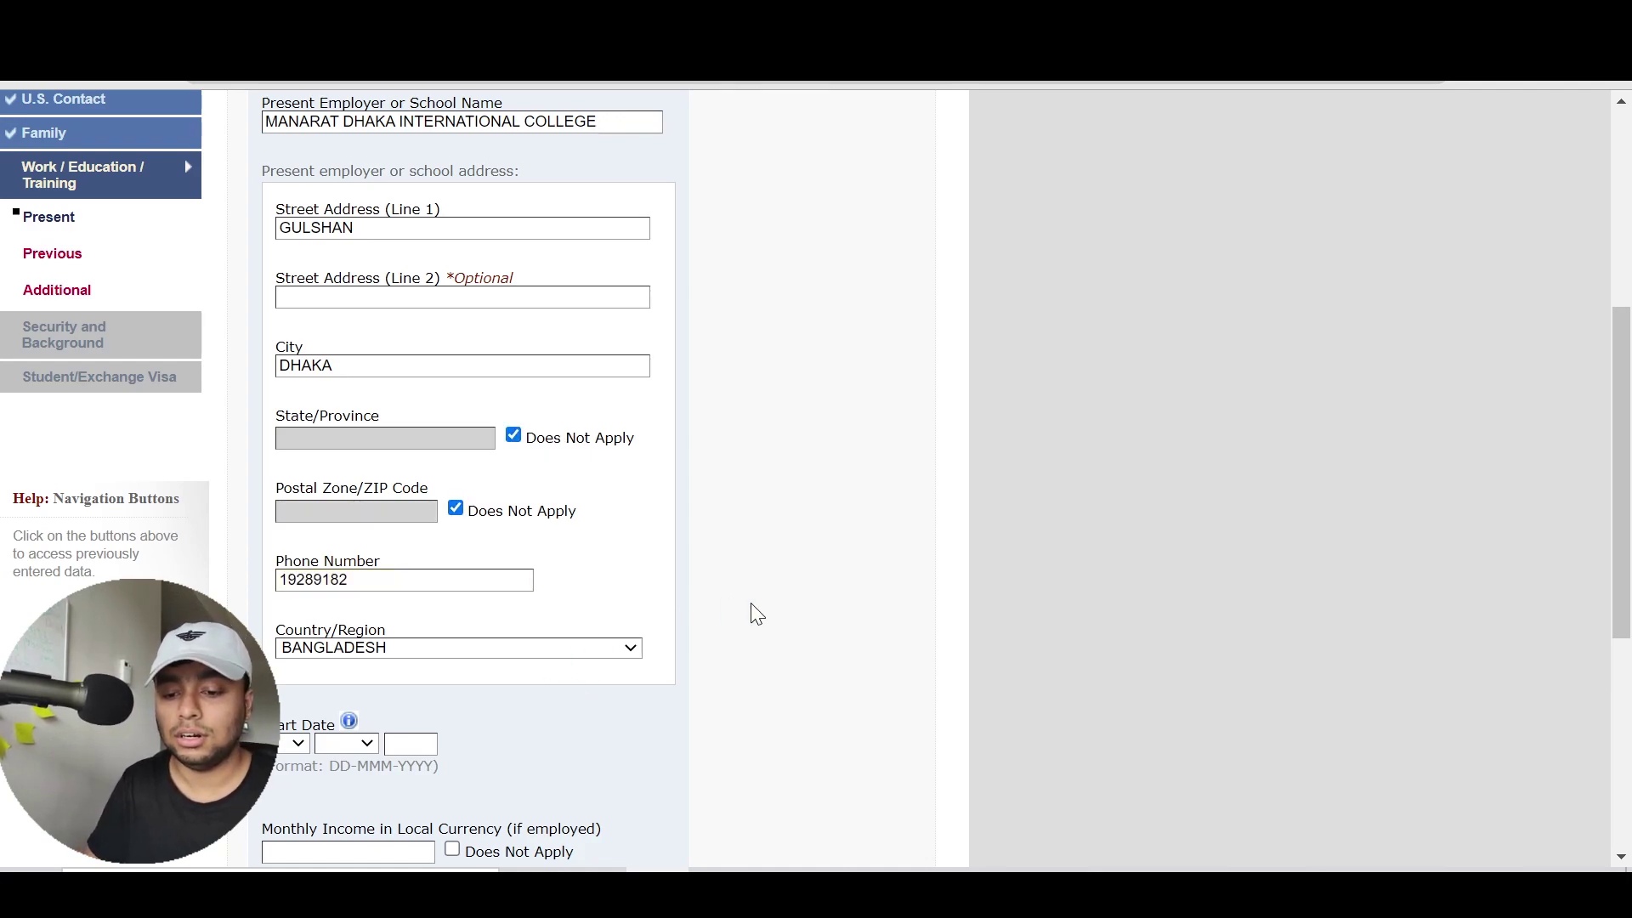
scroll(757, 614, down, 5)
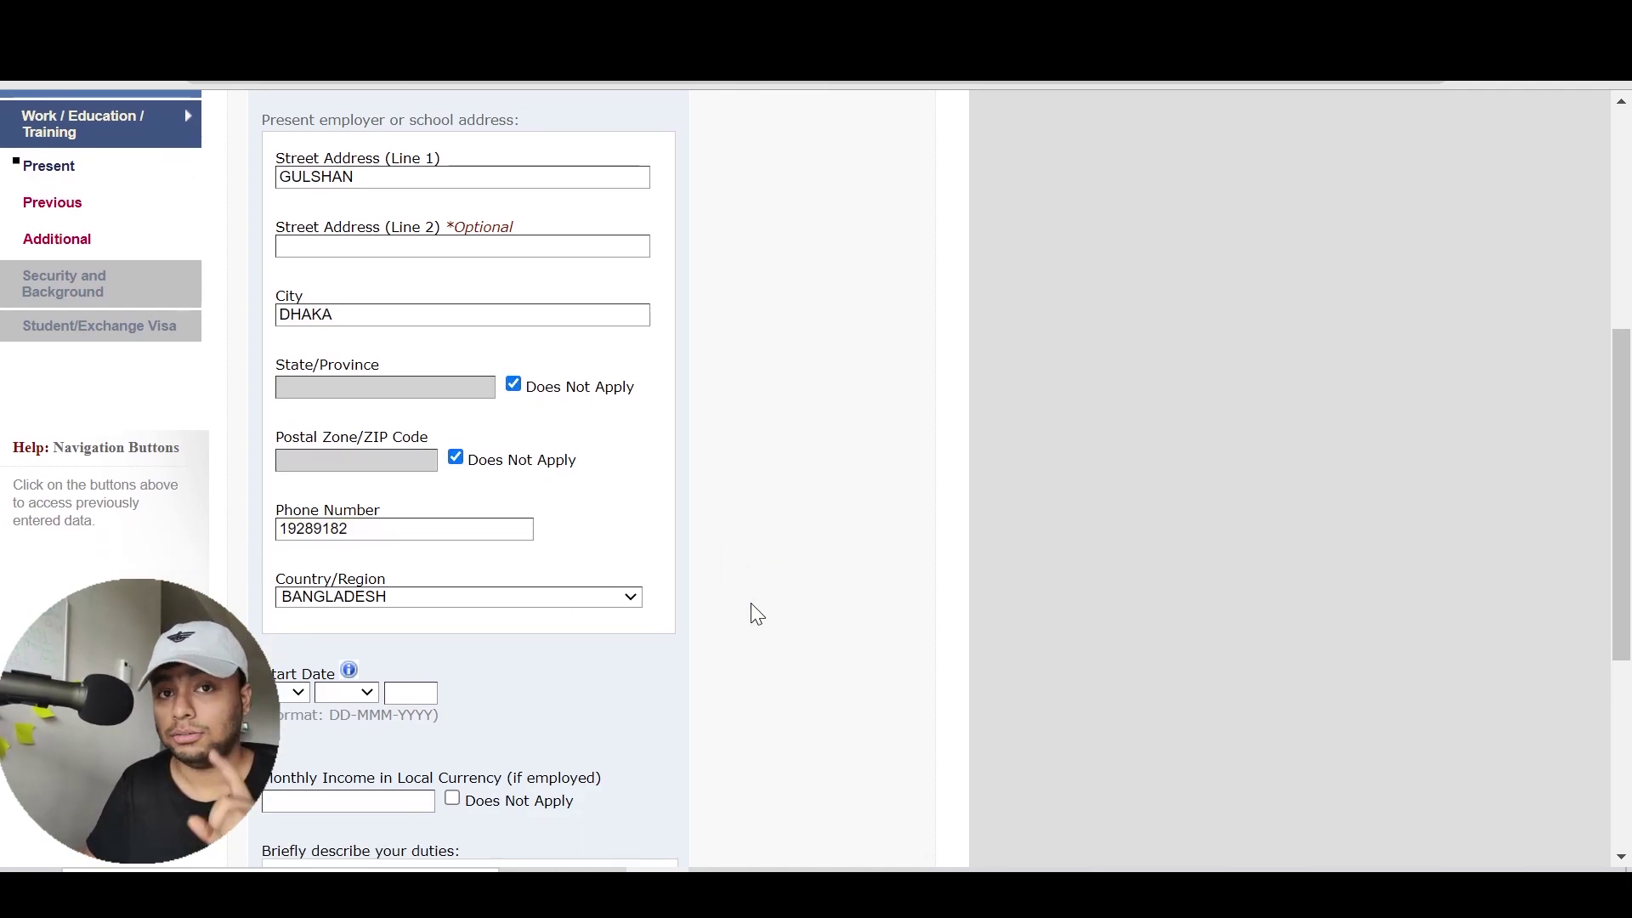
key(Down)
key(Down)
key(Down)
key(1)
key(1)
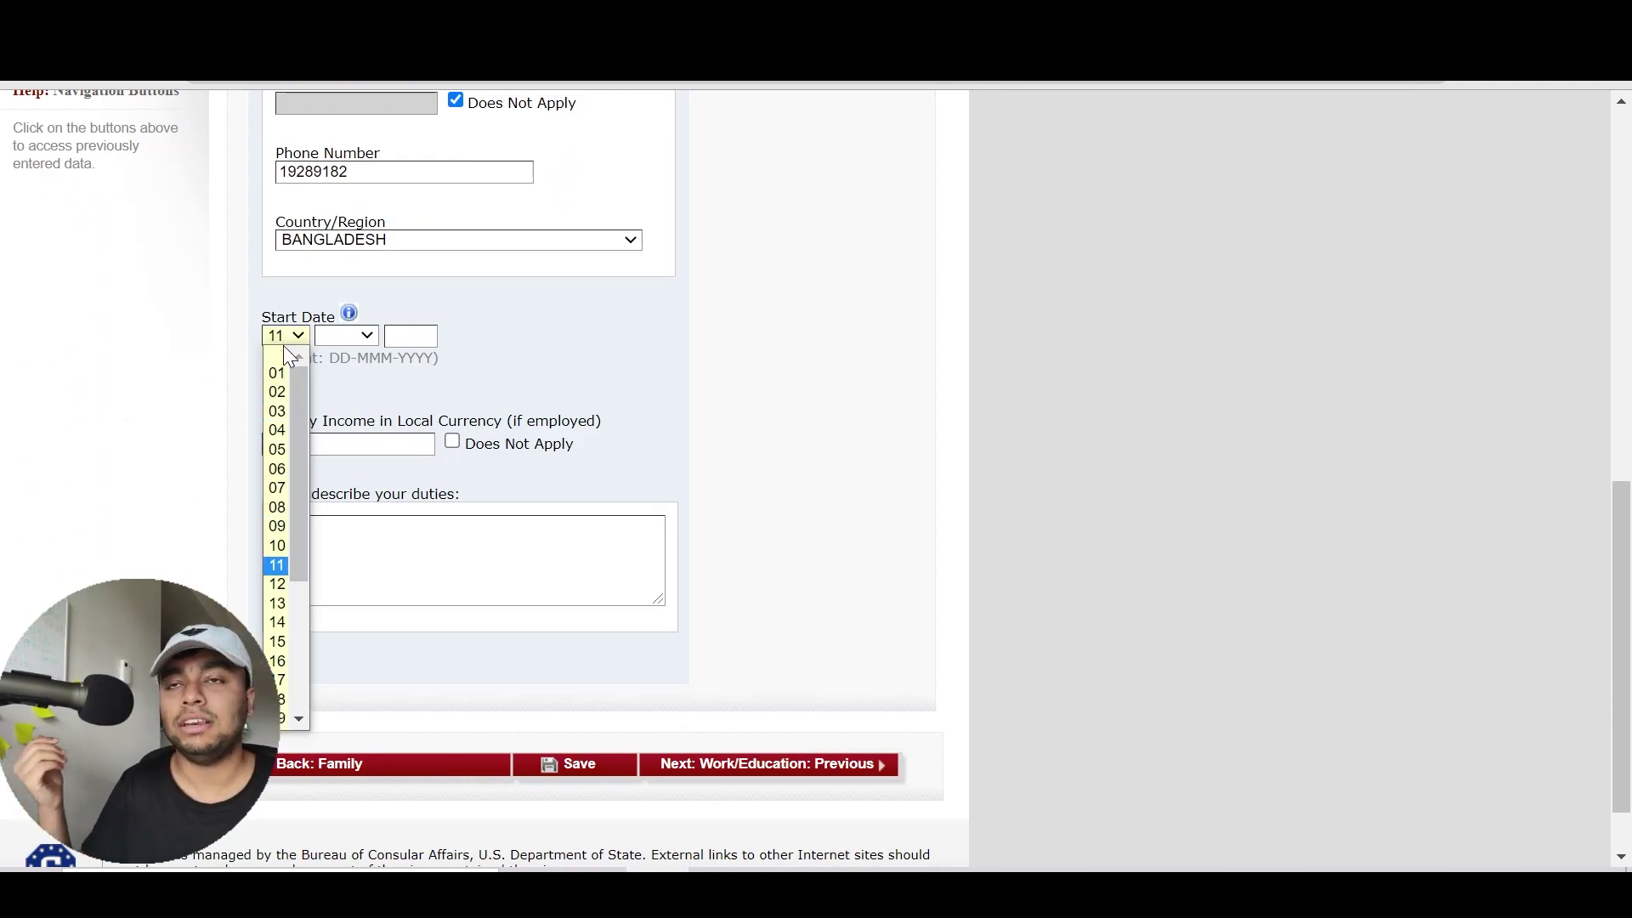
key(Return)
key(Tab)
text(jun)
key(Tab)
text(2005)
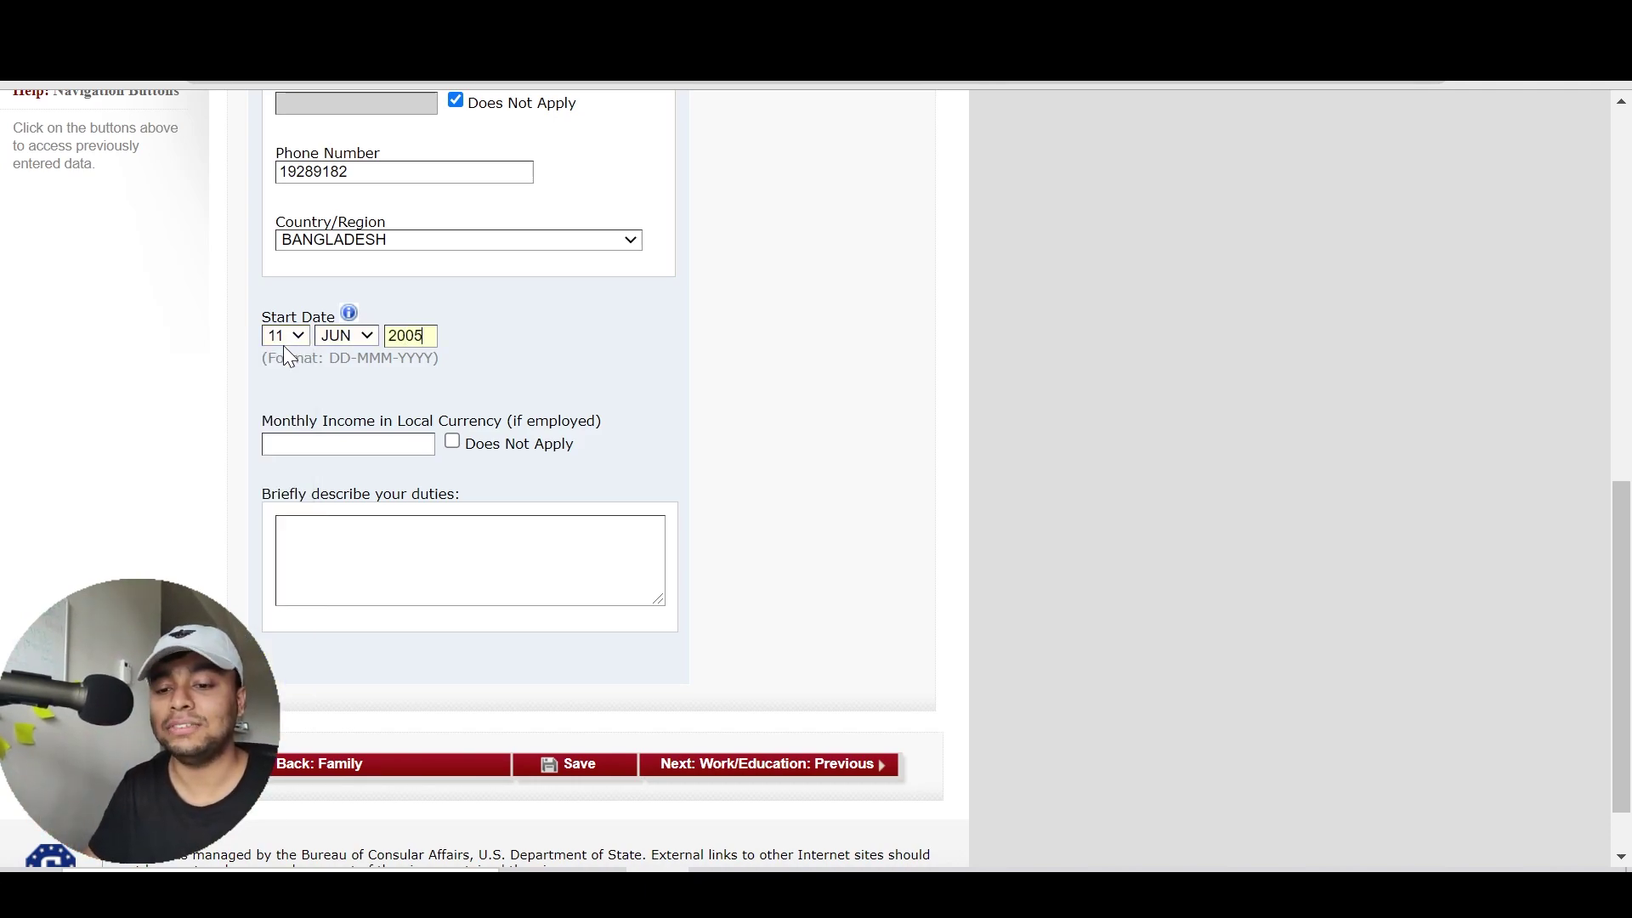
click(503, 376)
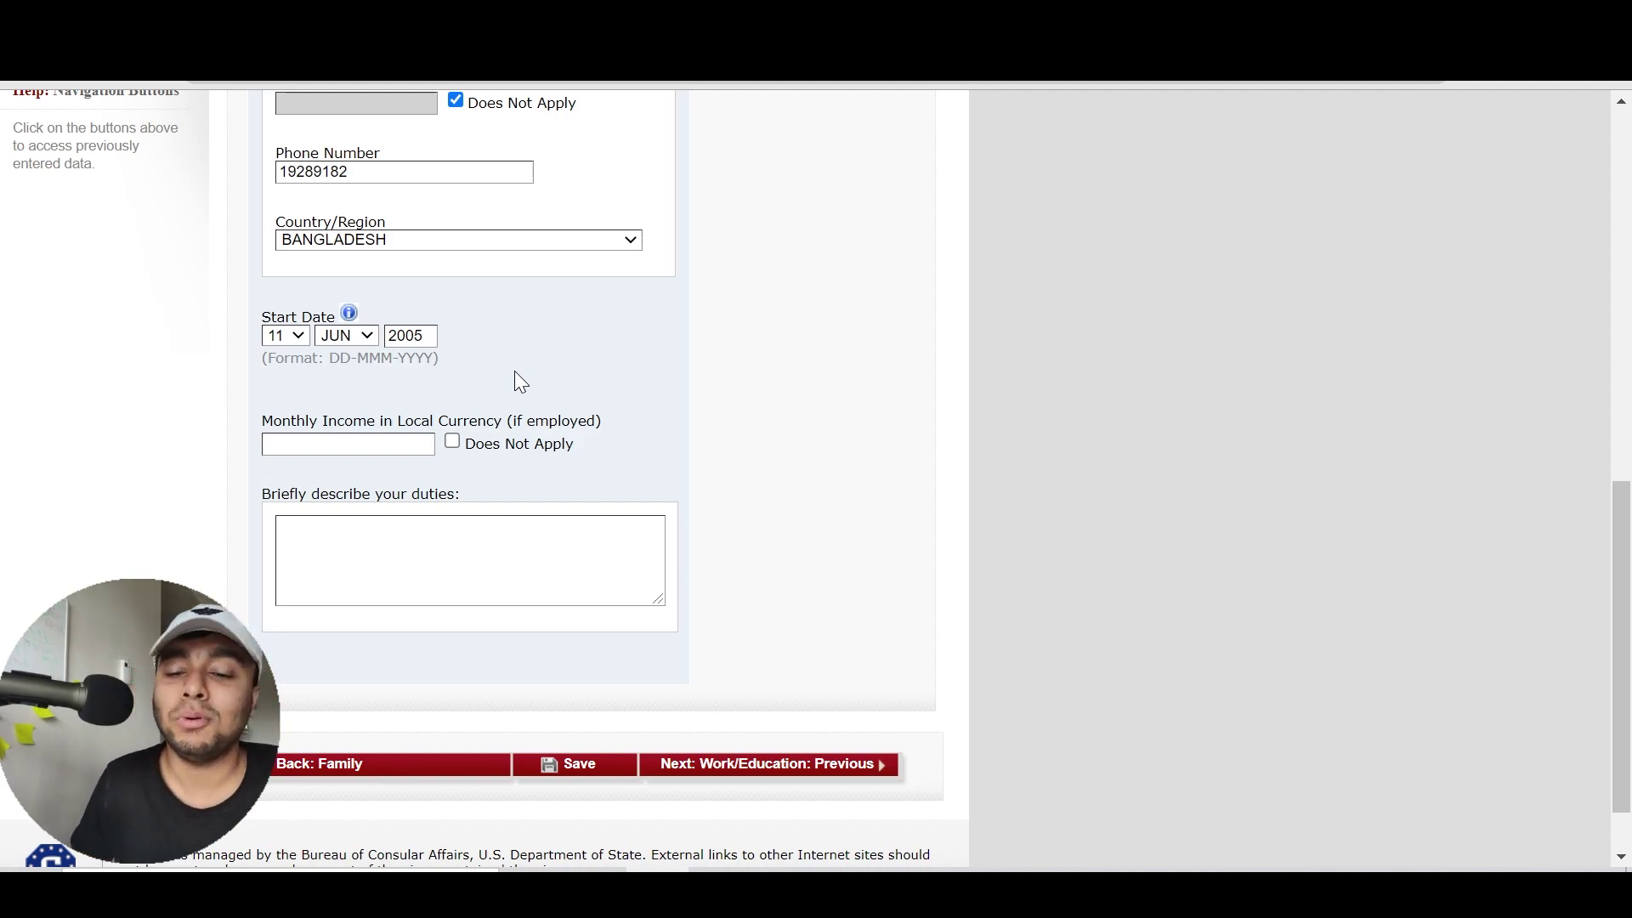
Correct the start date to 15 JUL 2005
click(298, 344)
key(Down)
key(Down)
key(Down)
key(Down)
key(Return)
click(342, 337)
key(Down)
key(Return)
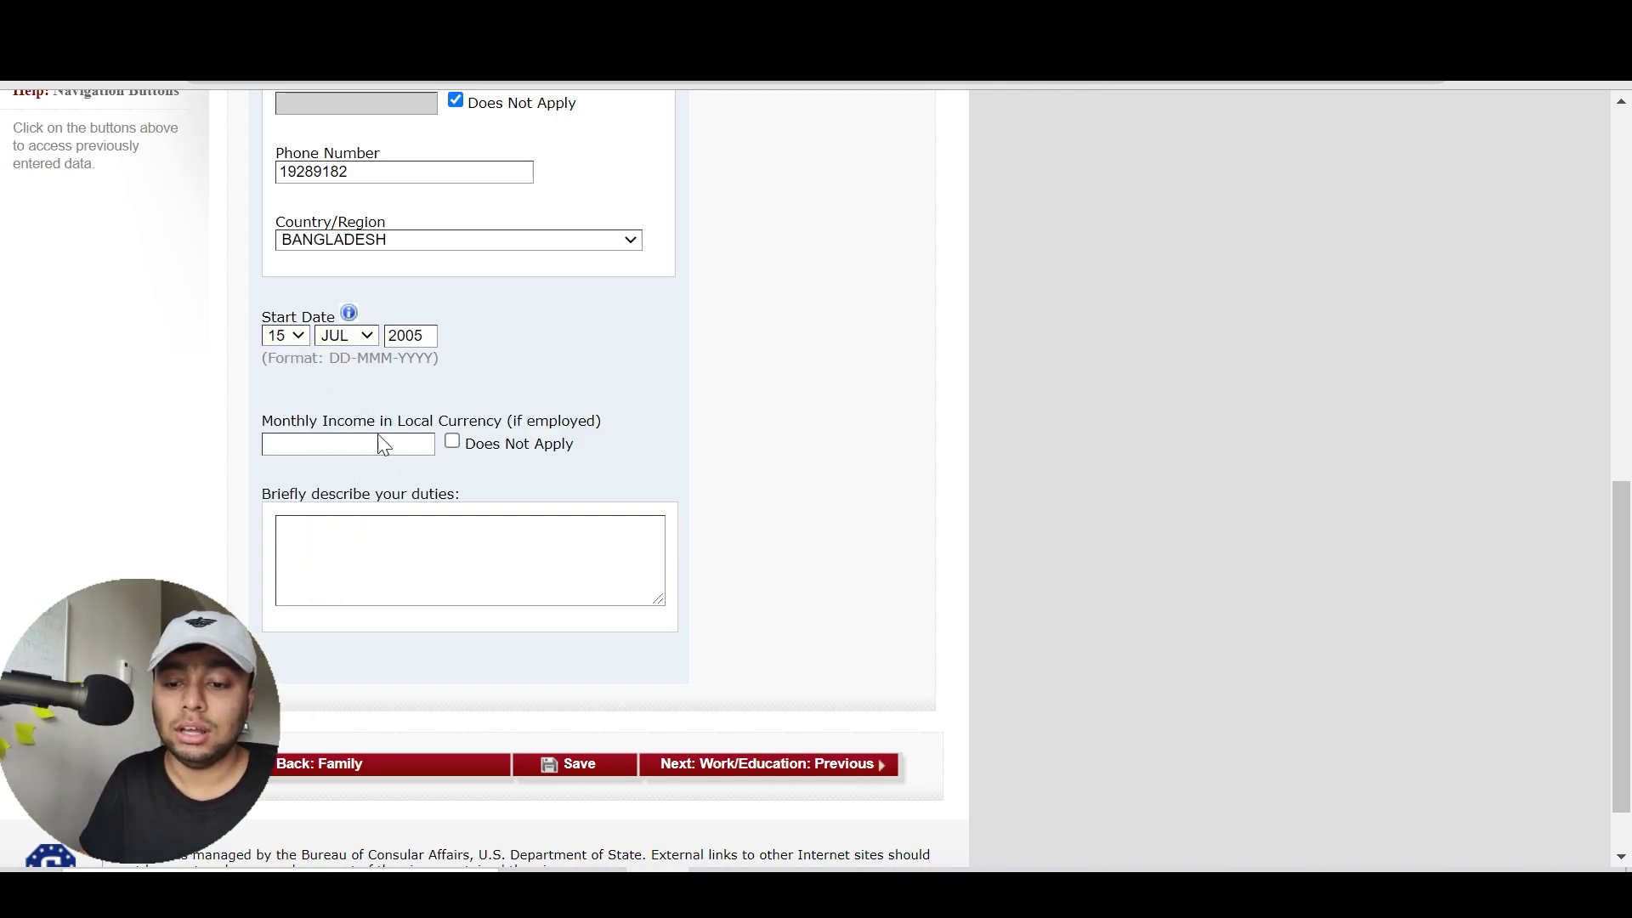
Mark Monthly Income as Does Not Apply, enter duties 'I AM A STUDENT', and continue
drag(263, 421, 507, 421)
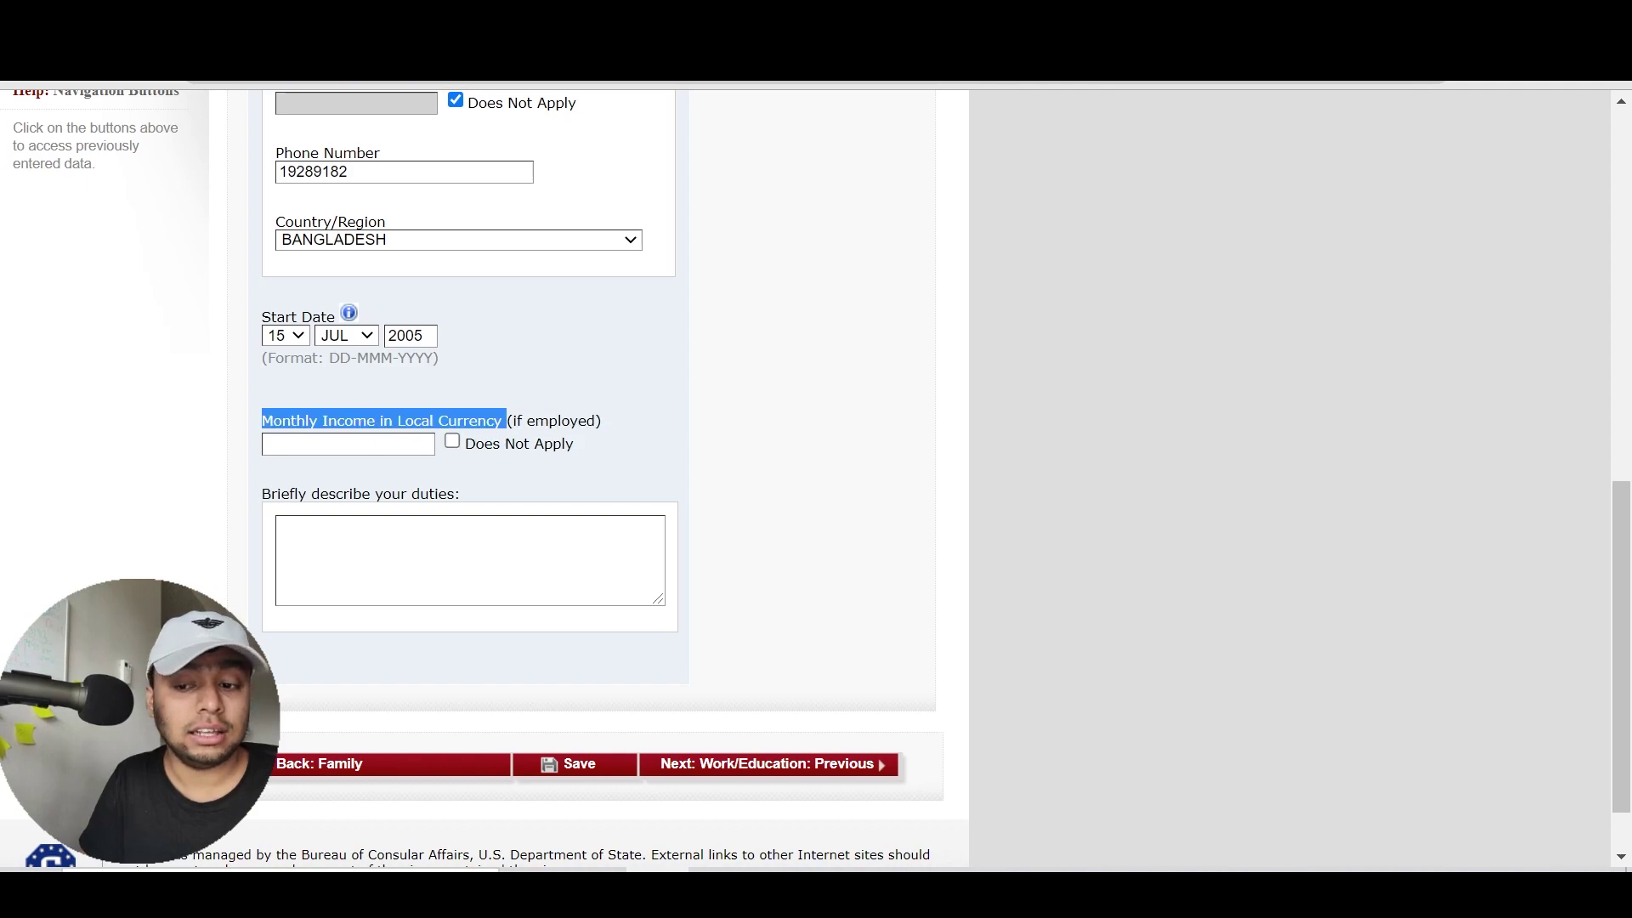
click(563, 409)
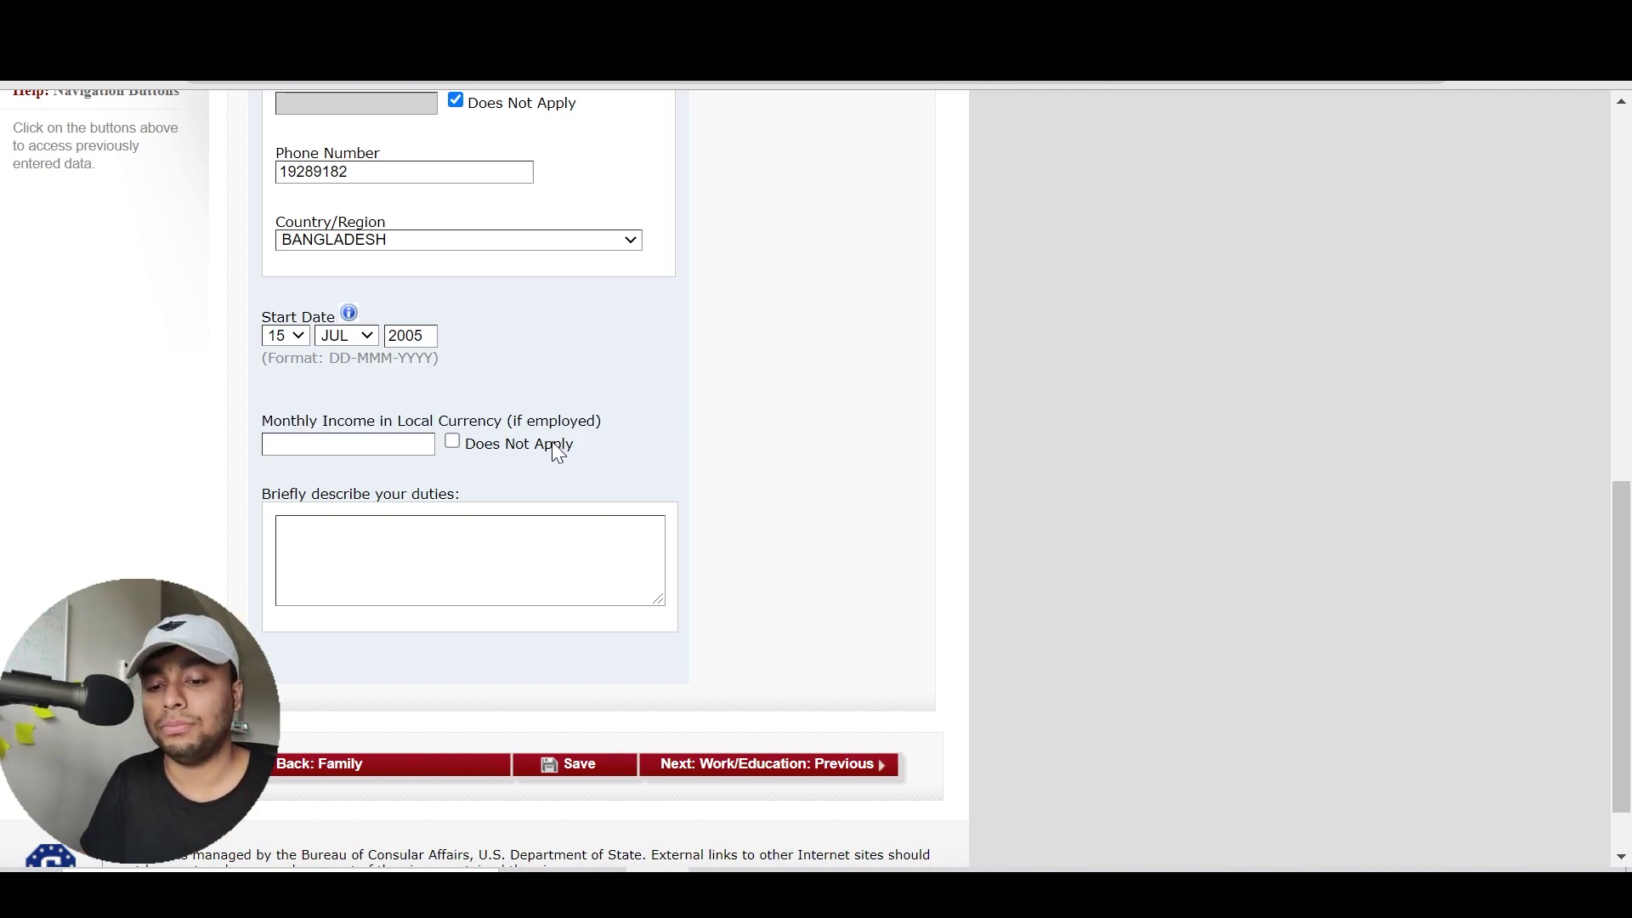
click(557, 444)
scroll(829, 516, up, 9)
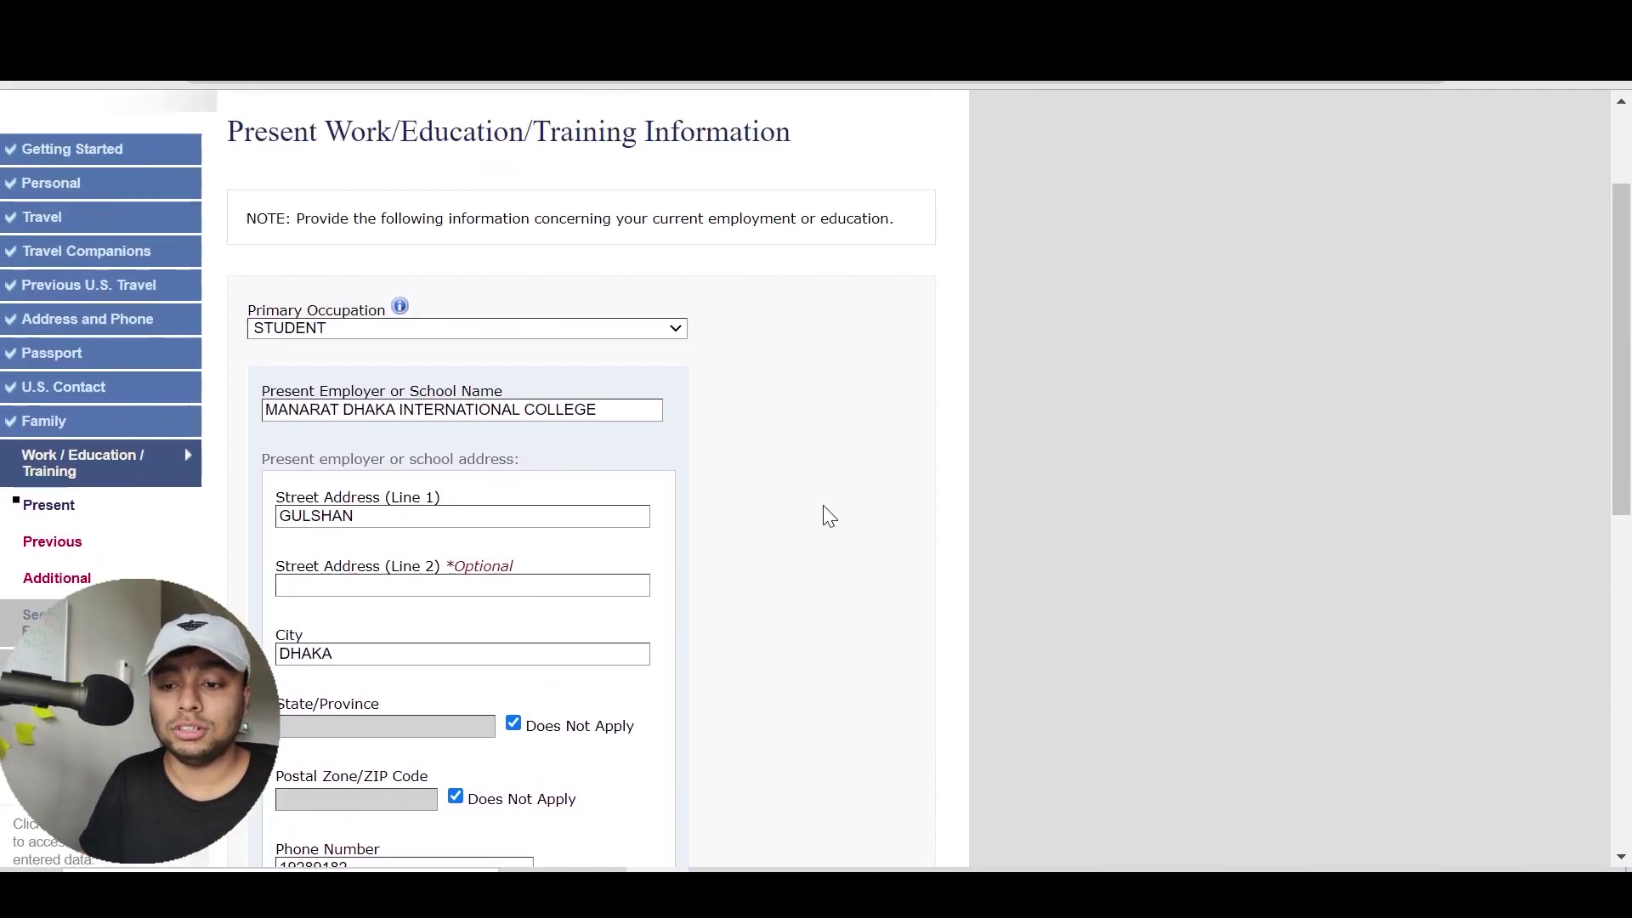
scroll(829, 516, down, 3)
scroll(829, 516, down, 6)
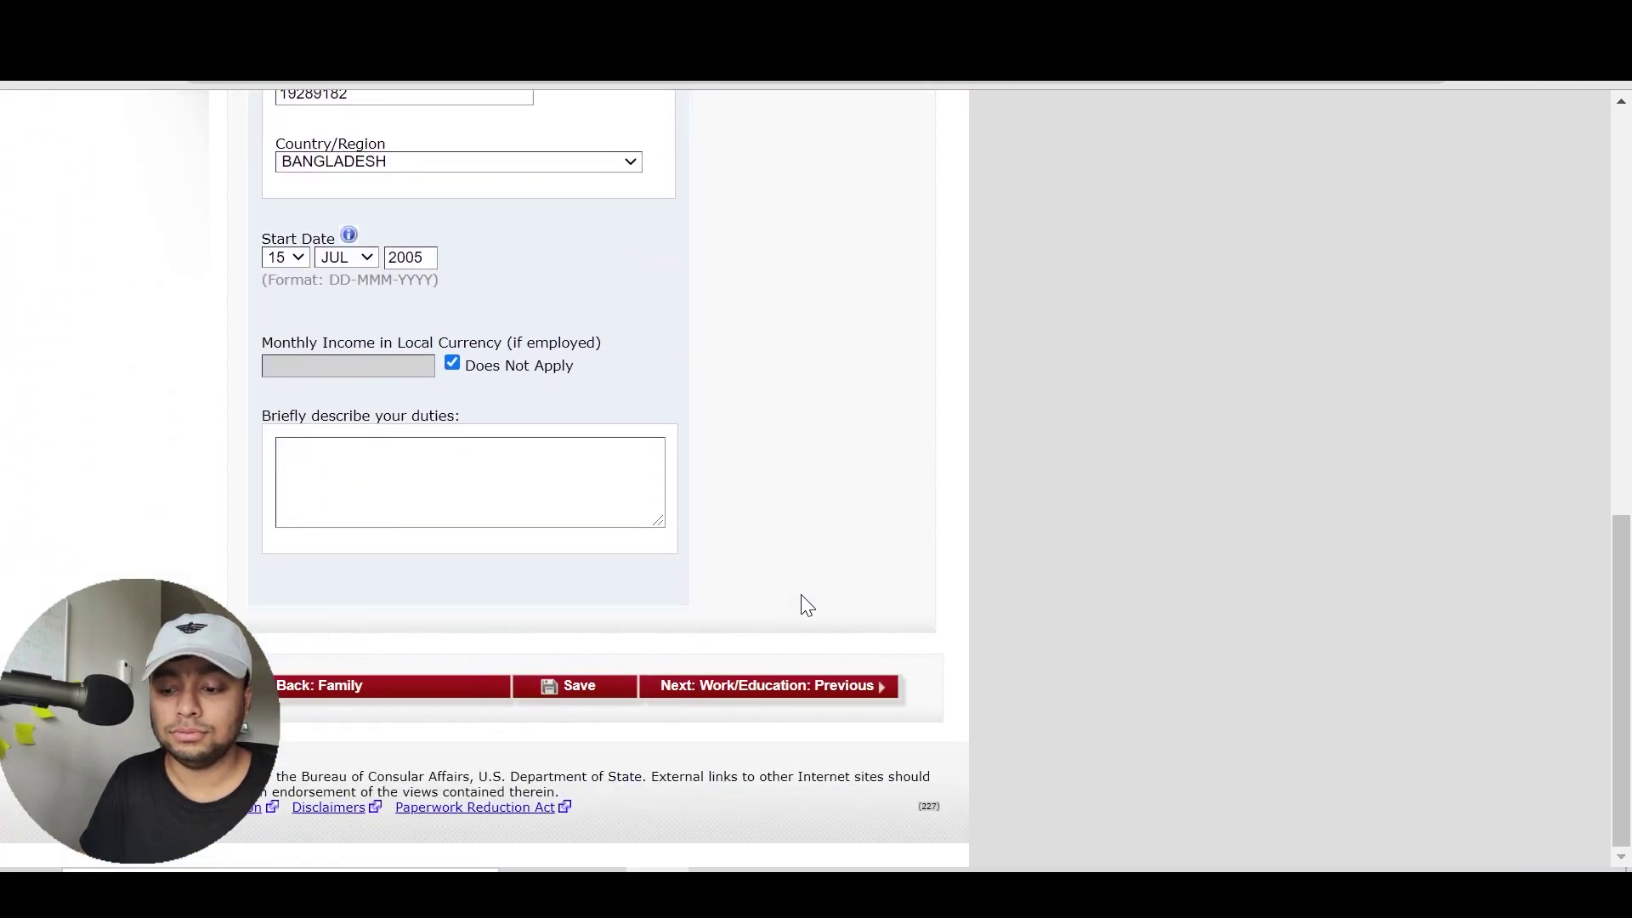
click(471, 481)
text(I AM A STUDENT)
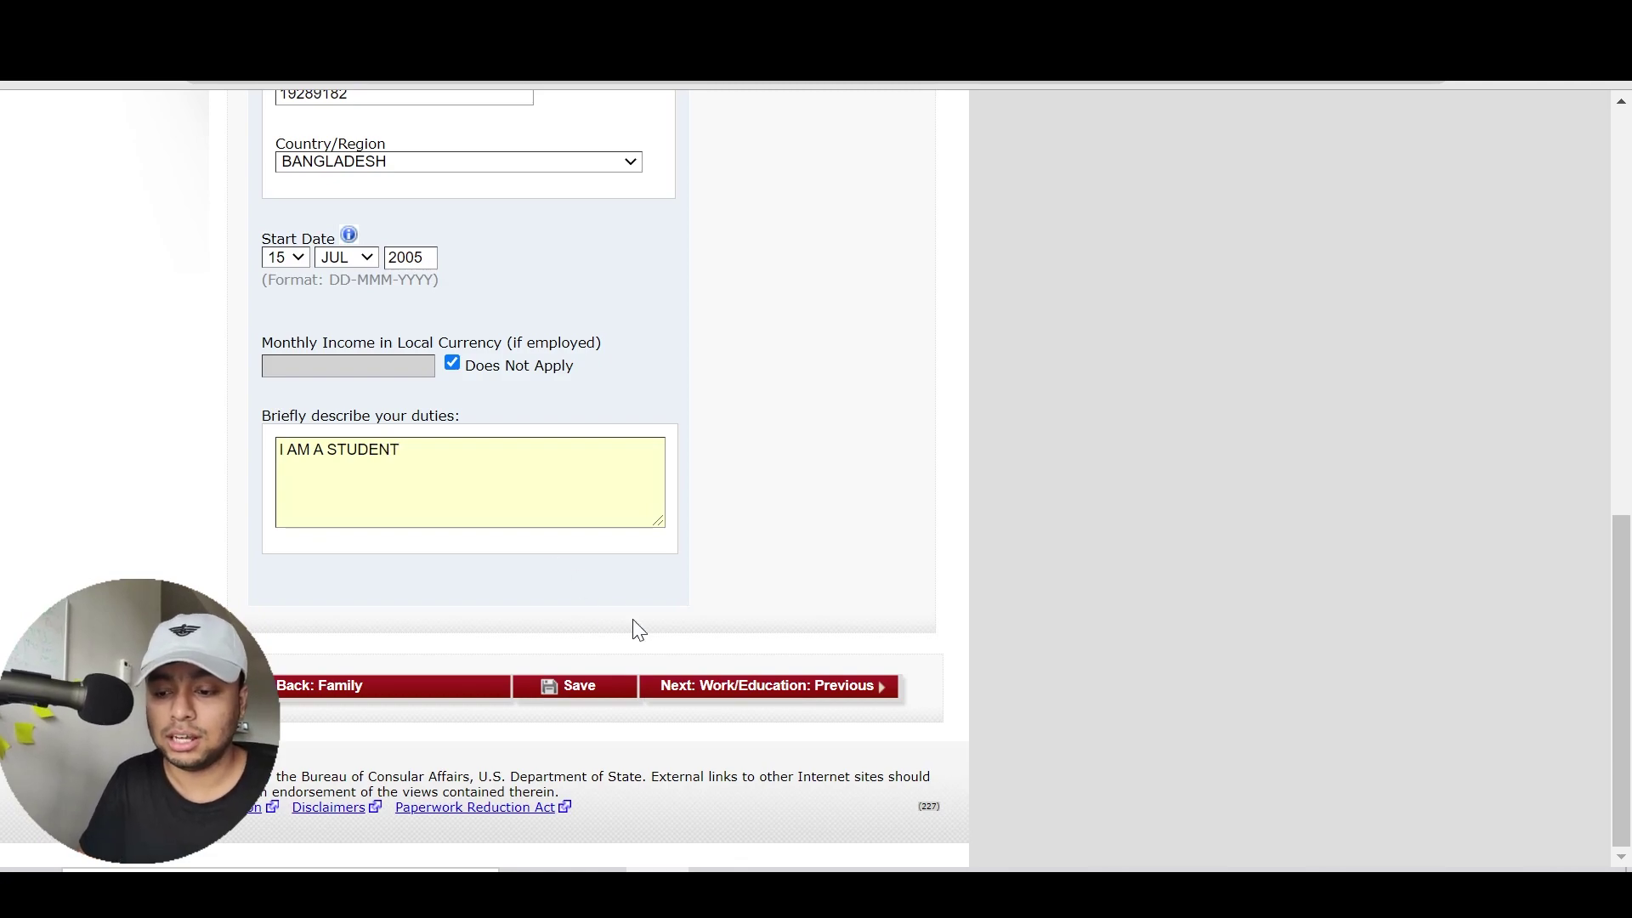
click(726, 686)
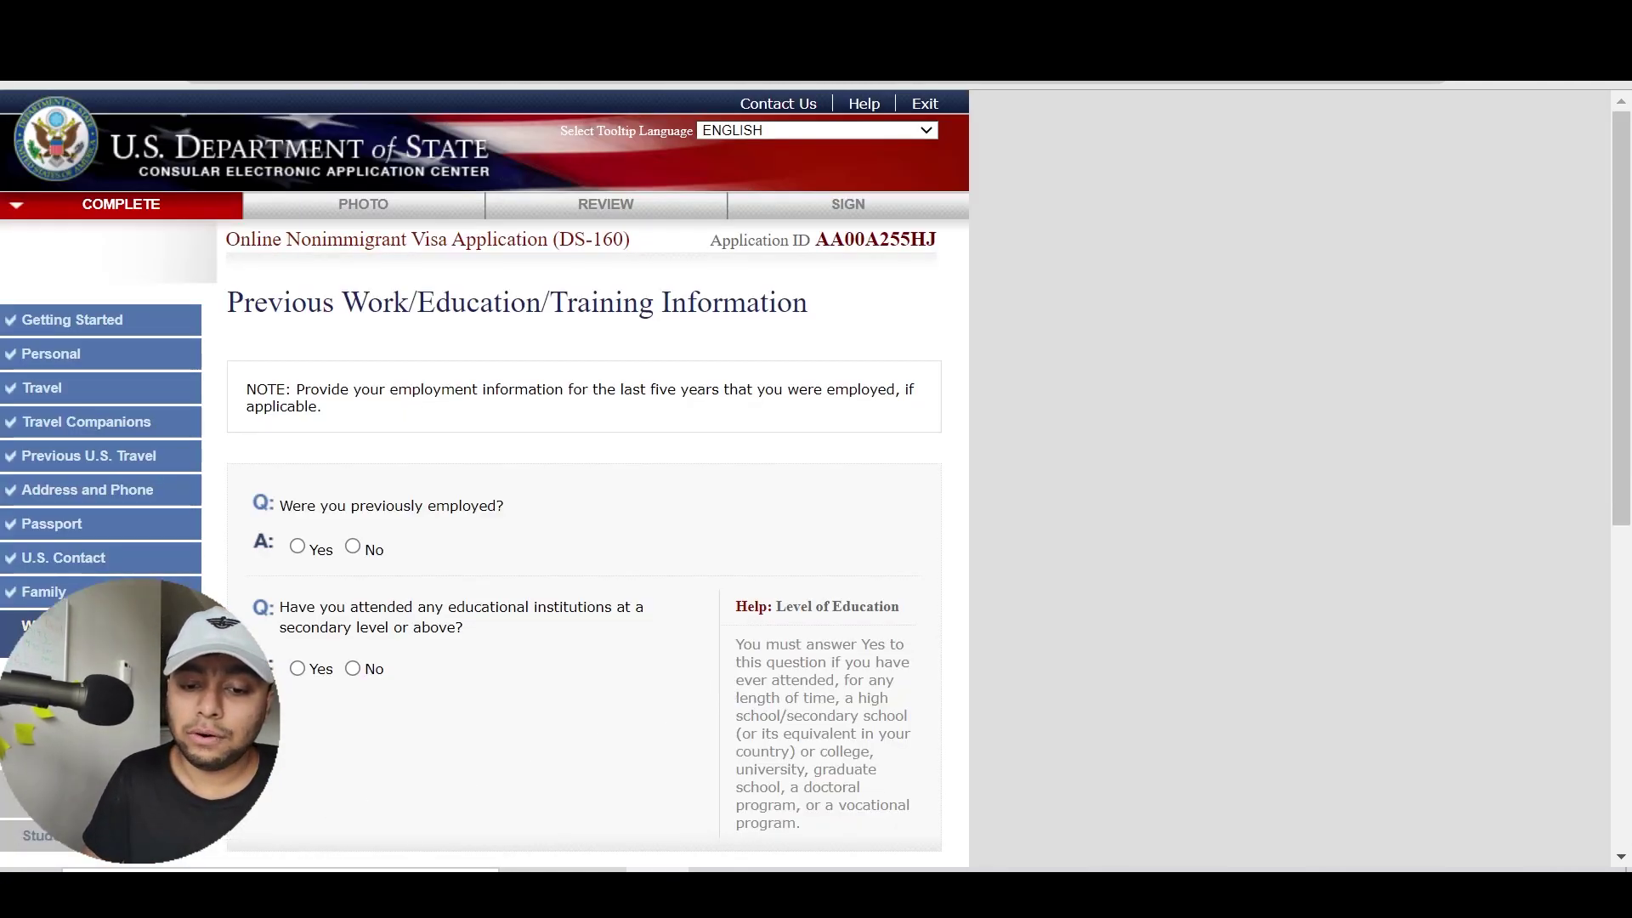
Go back to the Present Work/Education page from the sidebar
click(51, 677)
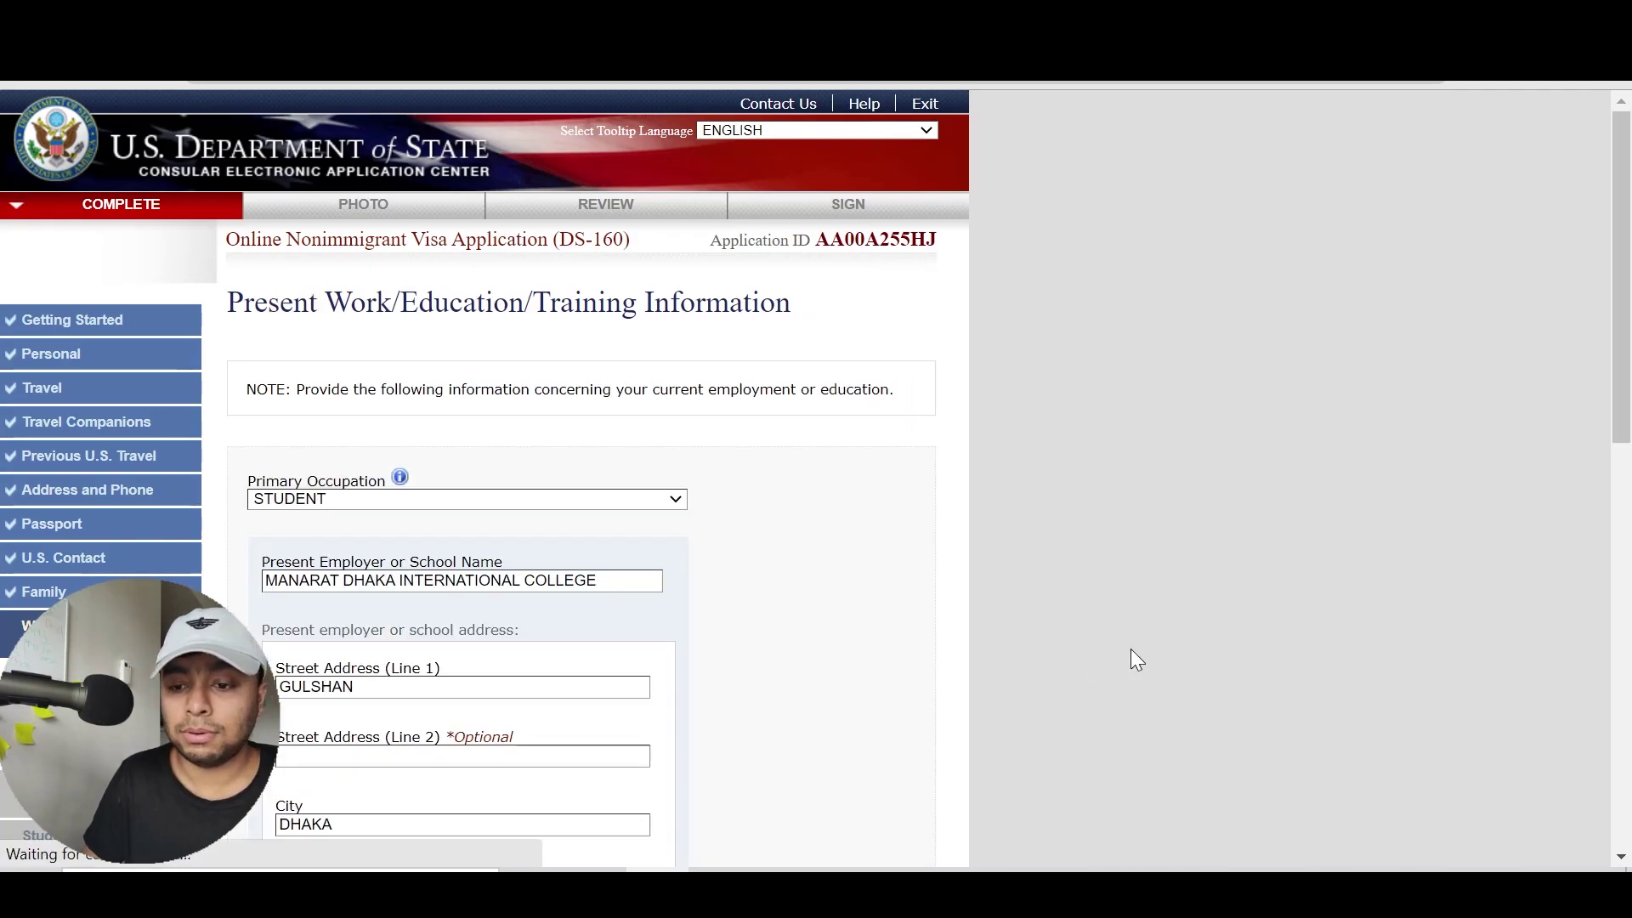
drag(1630, 259, 1171, 612)
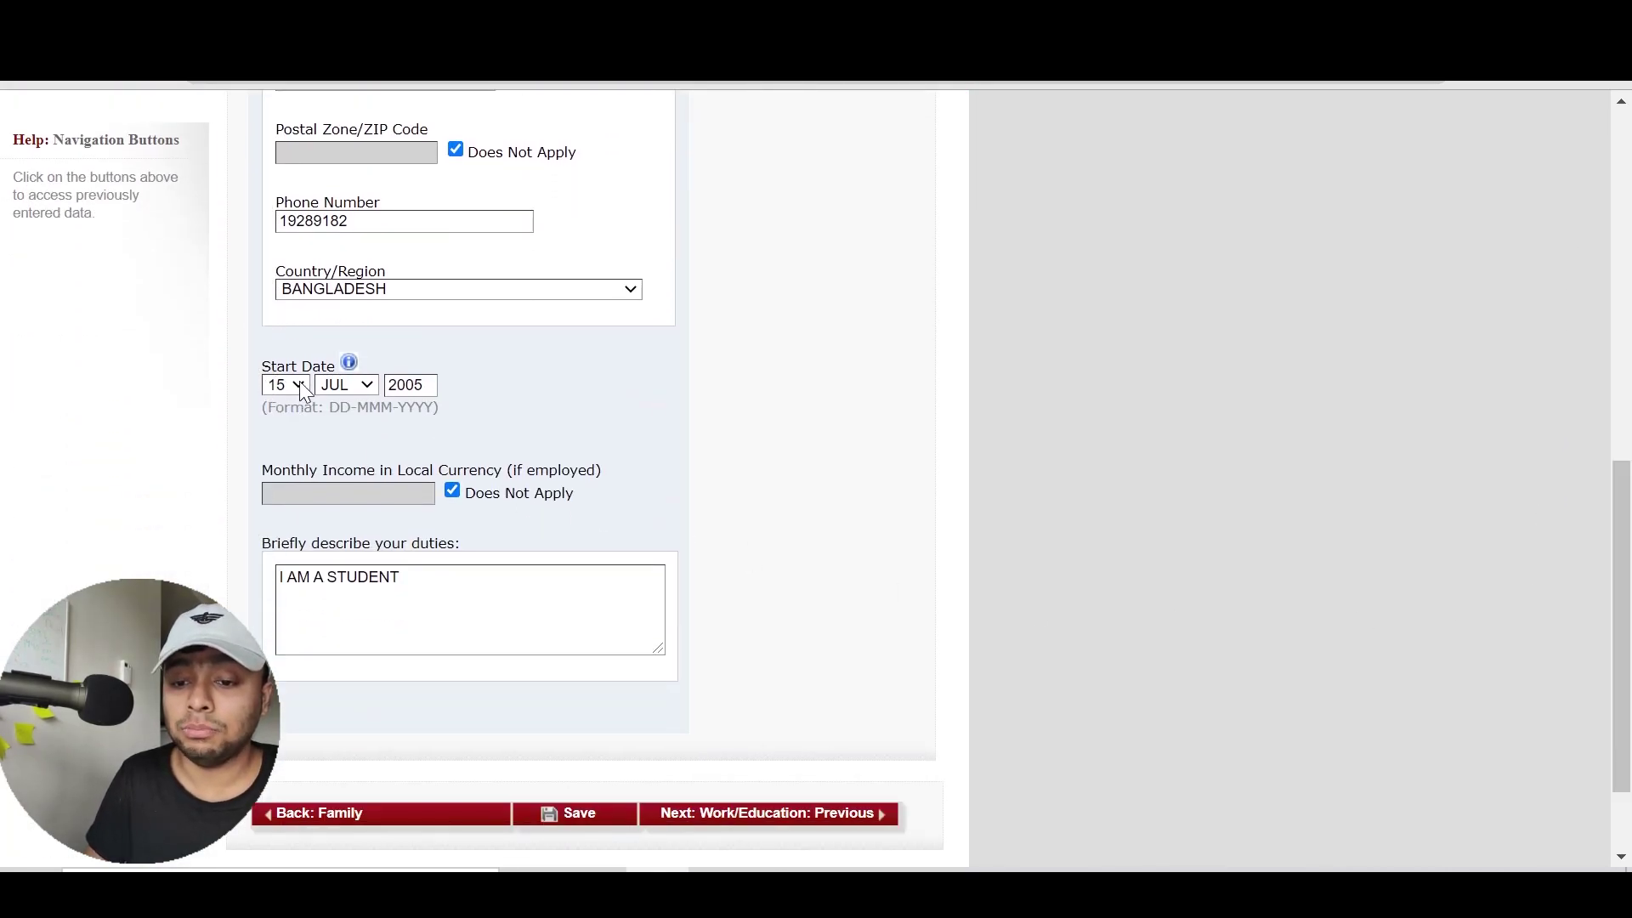
scroll(431, 425, up, 3)
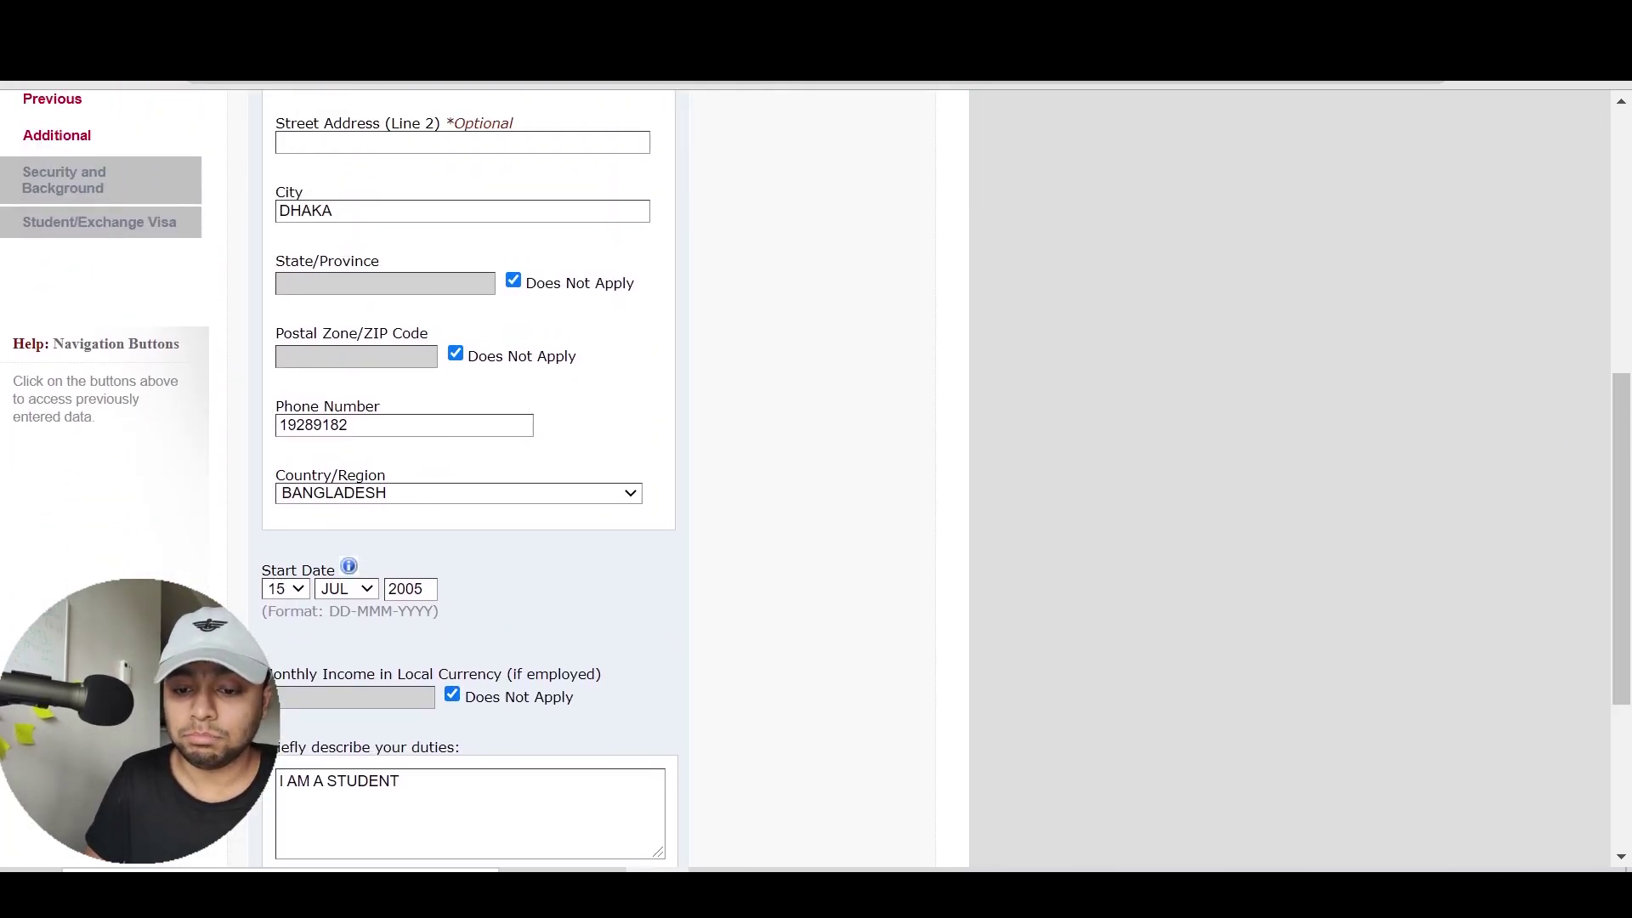
scroll(521, 608, up, 8)
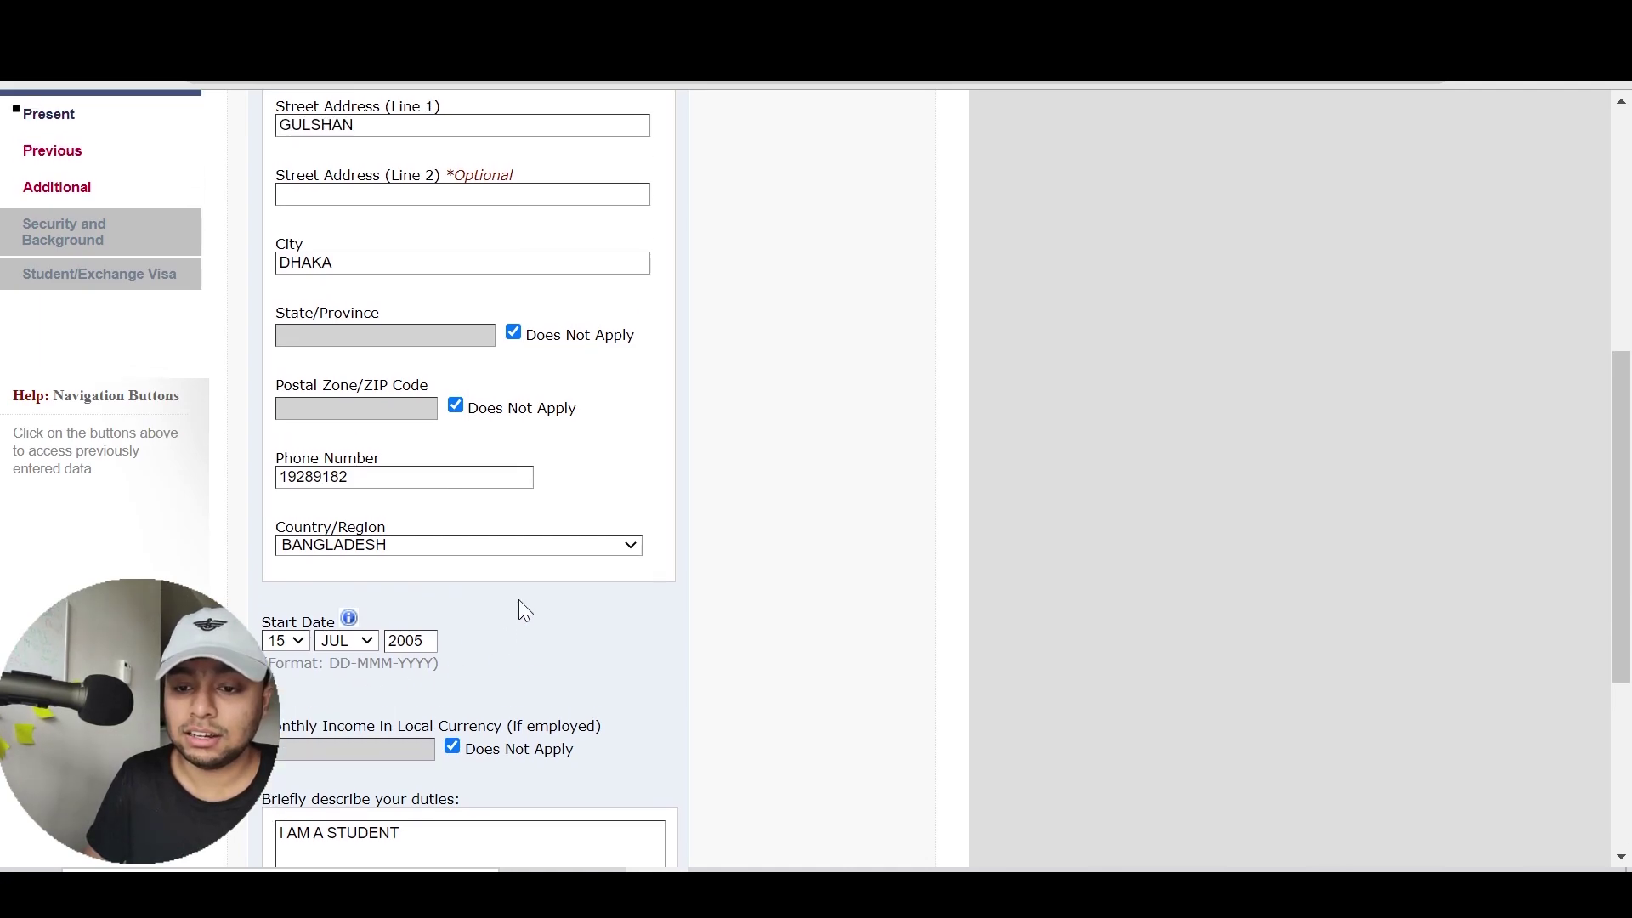
scroll(521, 608, down, 1)
scroll(521, 609, down, 2)
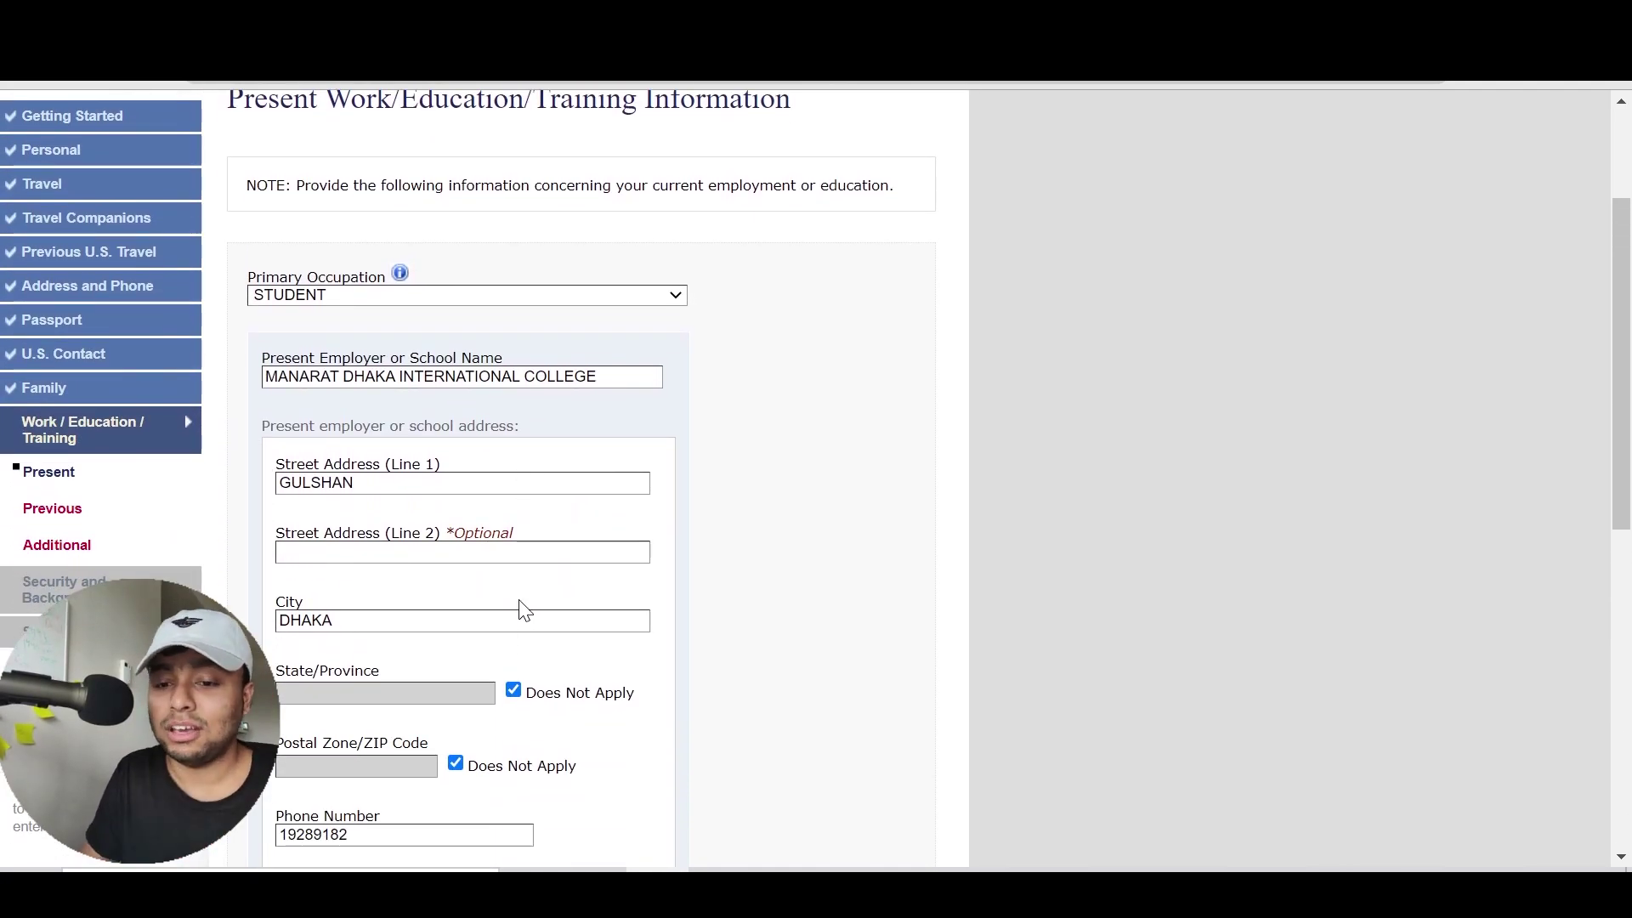
scroll(521, 609, down, 2)
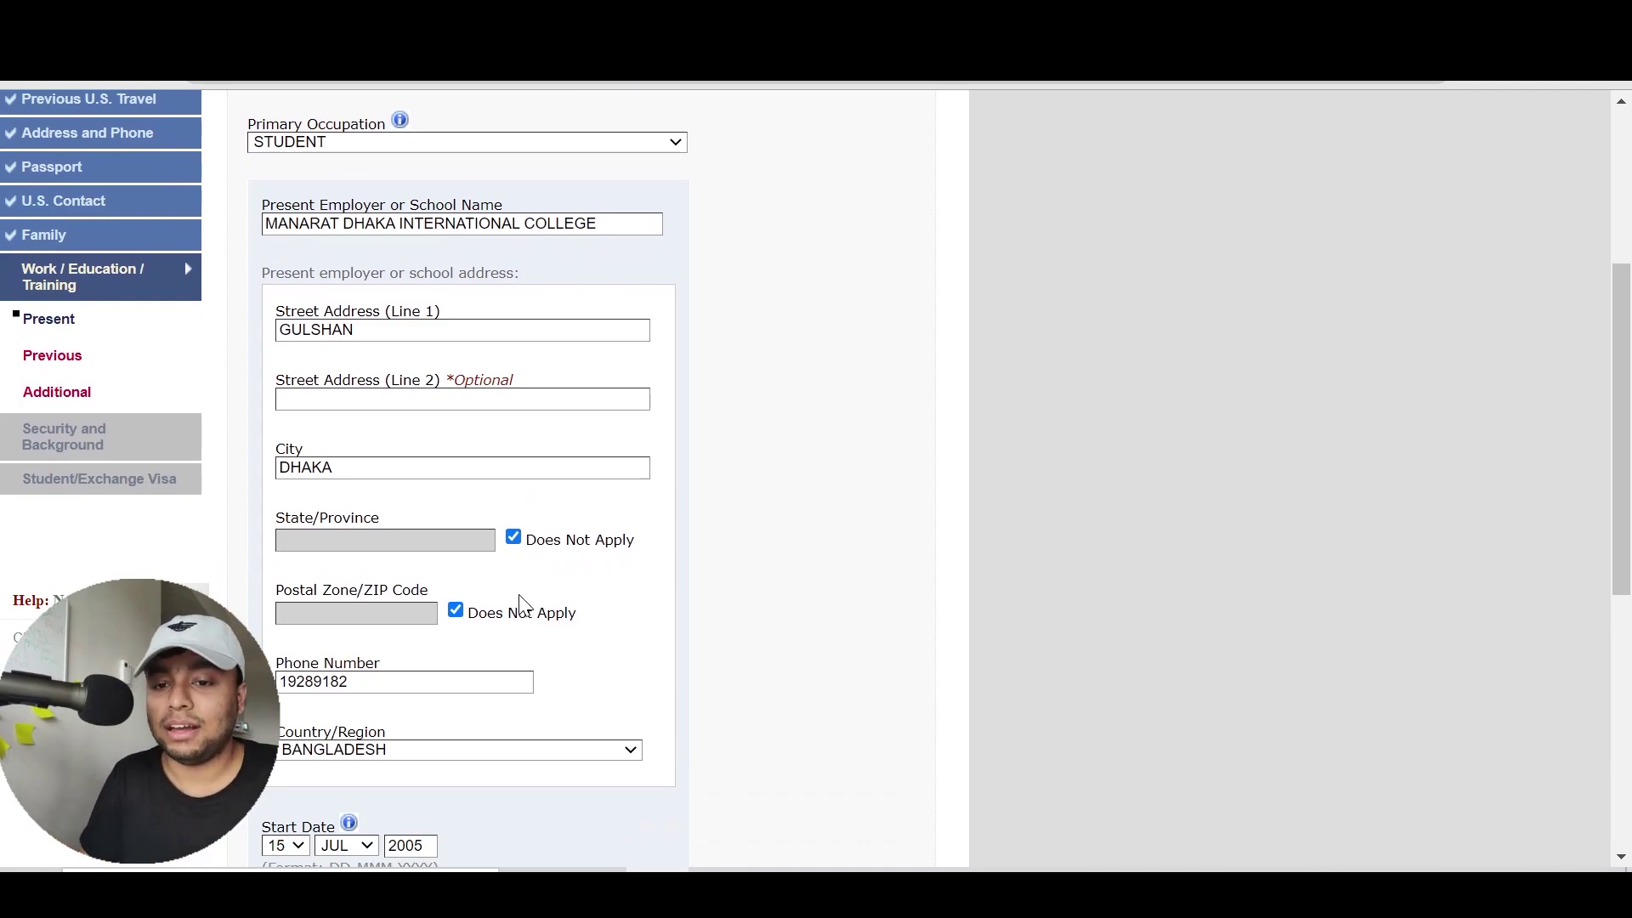
Set primary occupation to NOT EMPLOYED, then switch it to OTHER
click(348, 144)
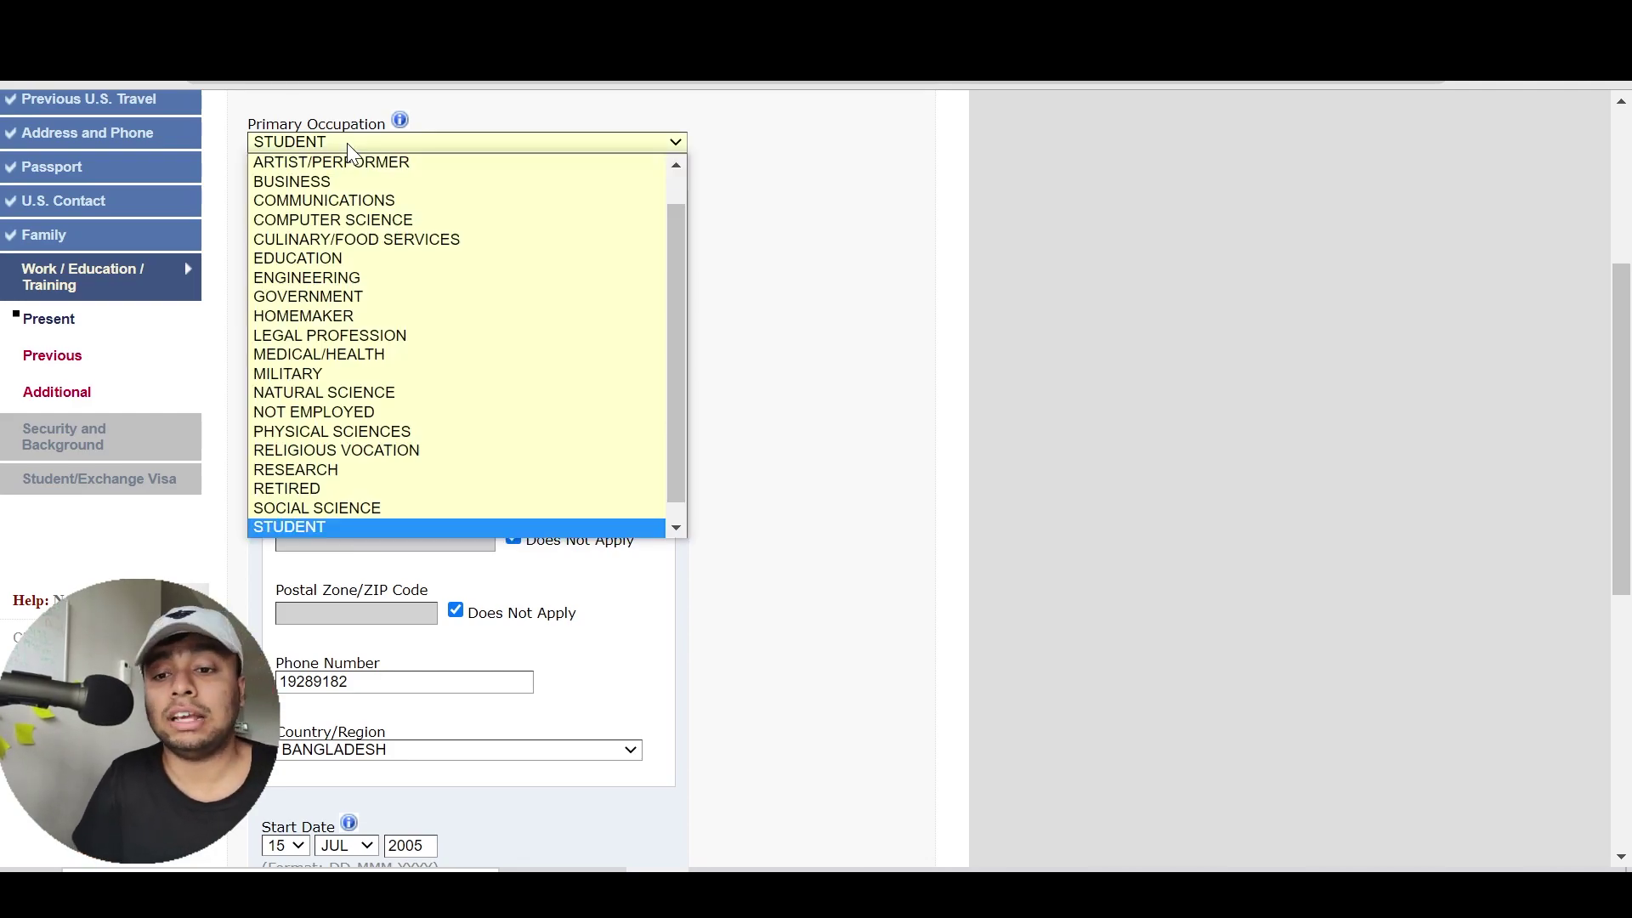
key(Up)
key(Up)
key(Up)
key(Up)
key(Up)
key(Up)
key(Up)
key(Down)
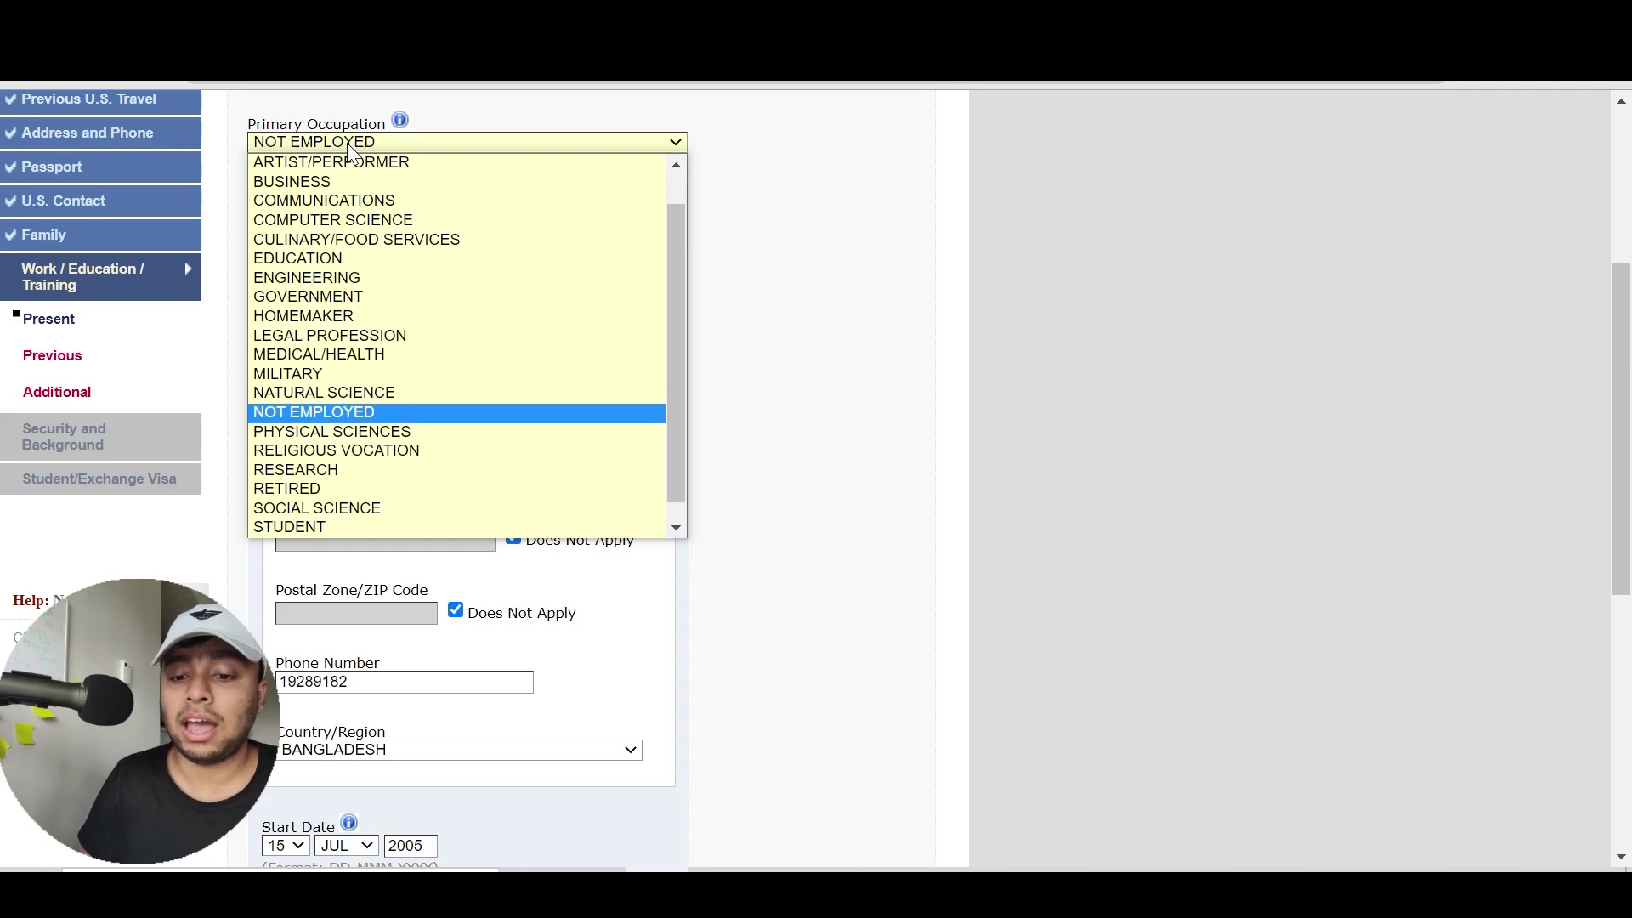
key(Return)
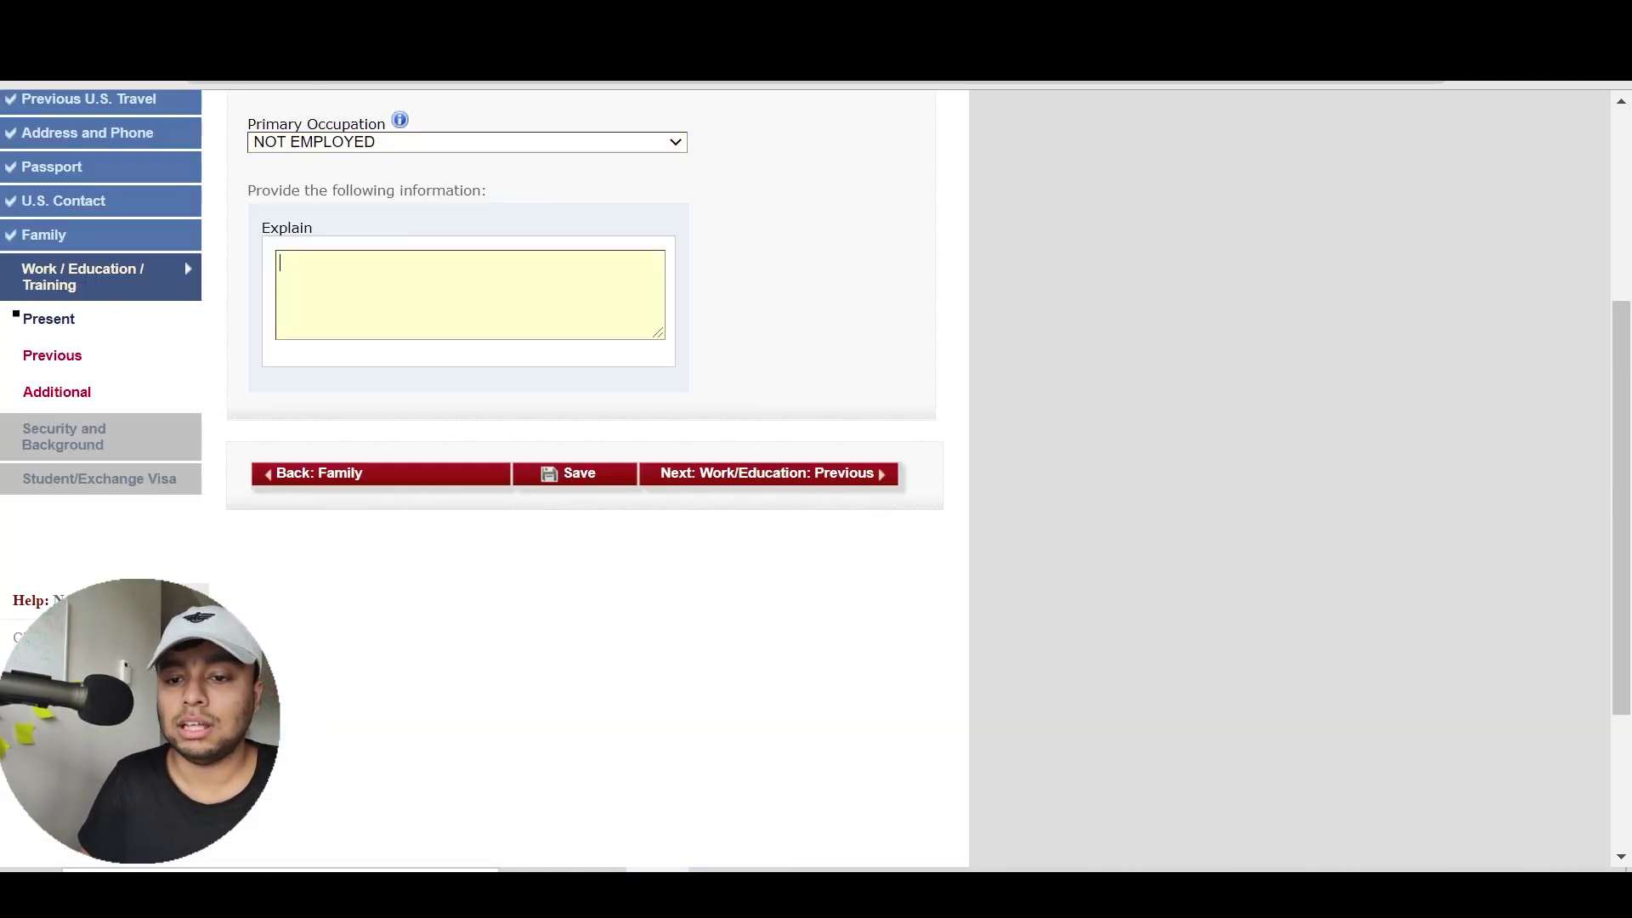
click(442, 138)
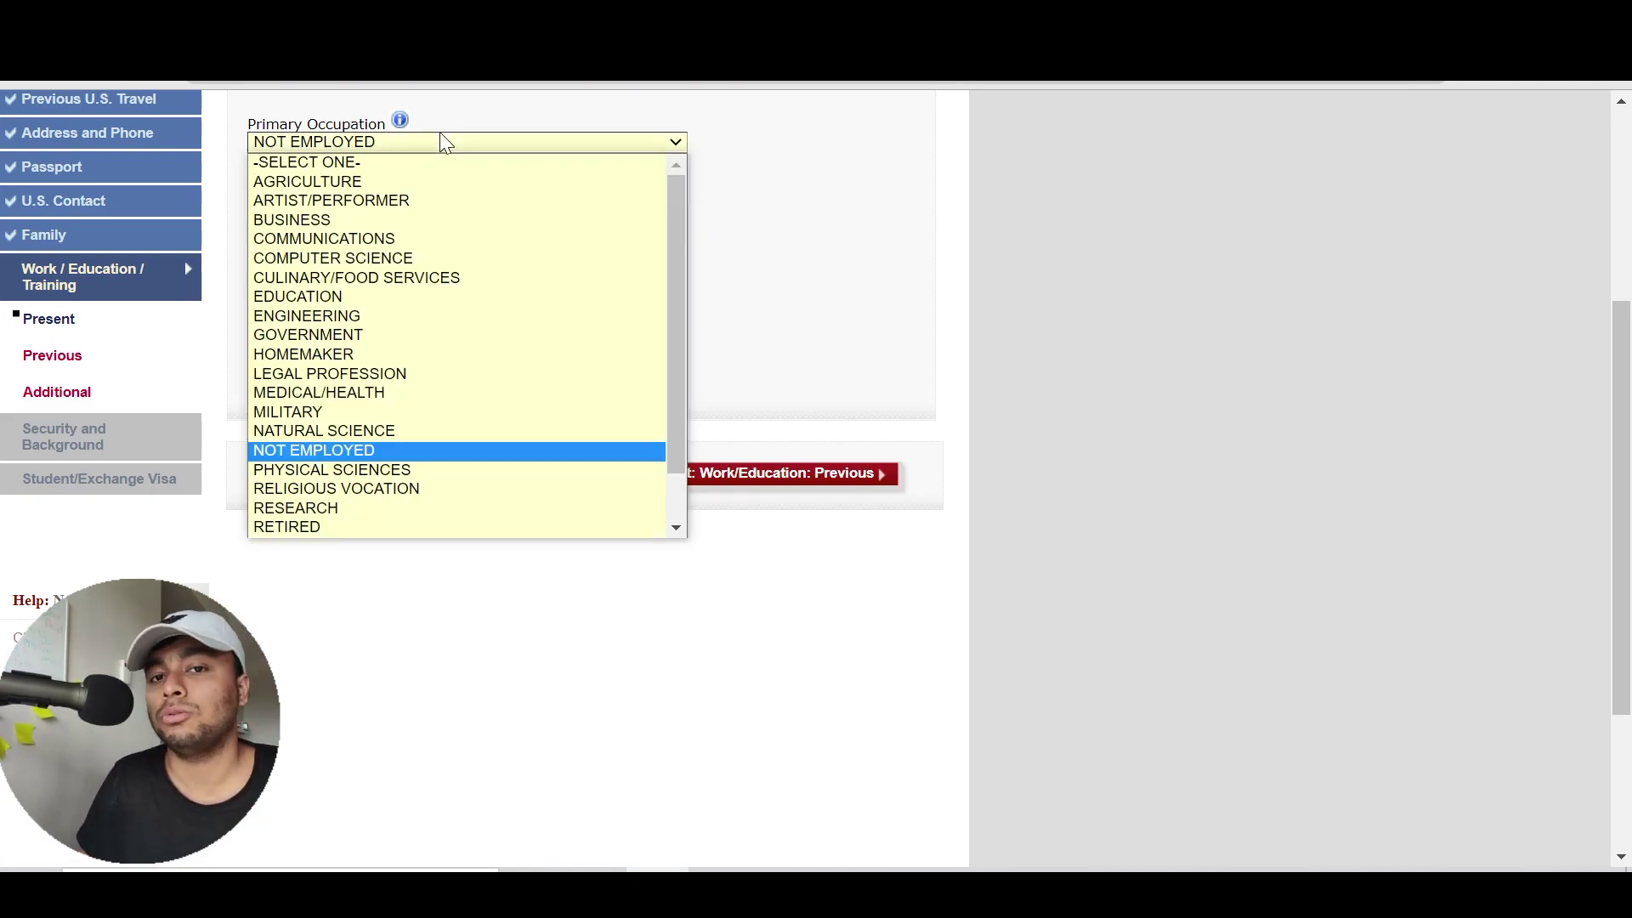
key(Down)
key(Down)
key(Down)
key(Down)
key(Down)
key(Down)
key(Down)
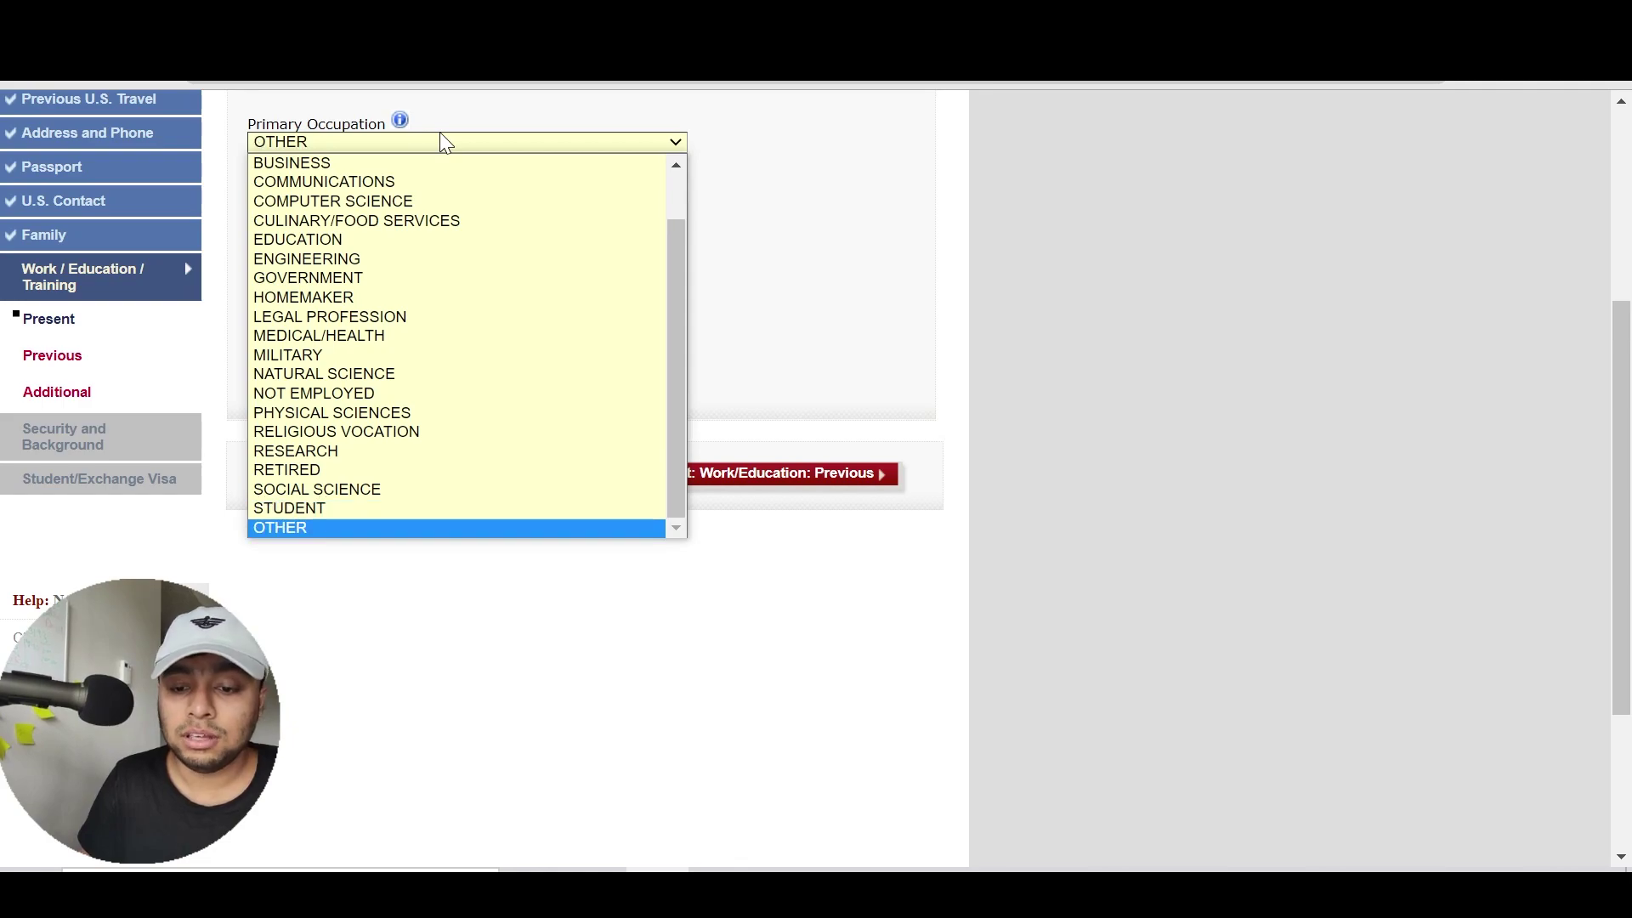
key(Return)
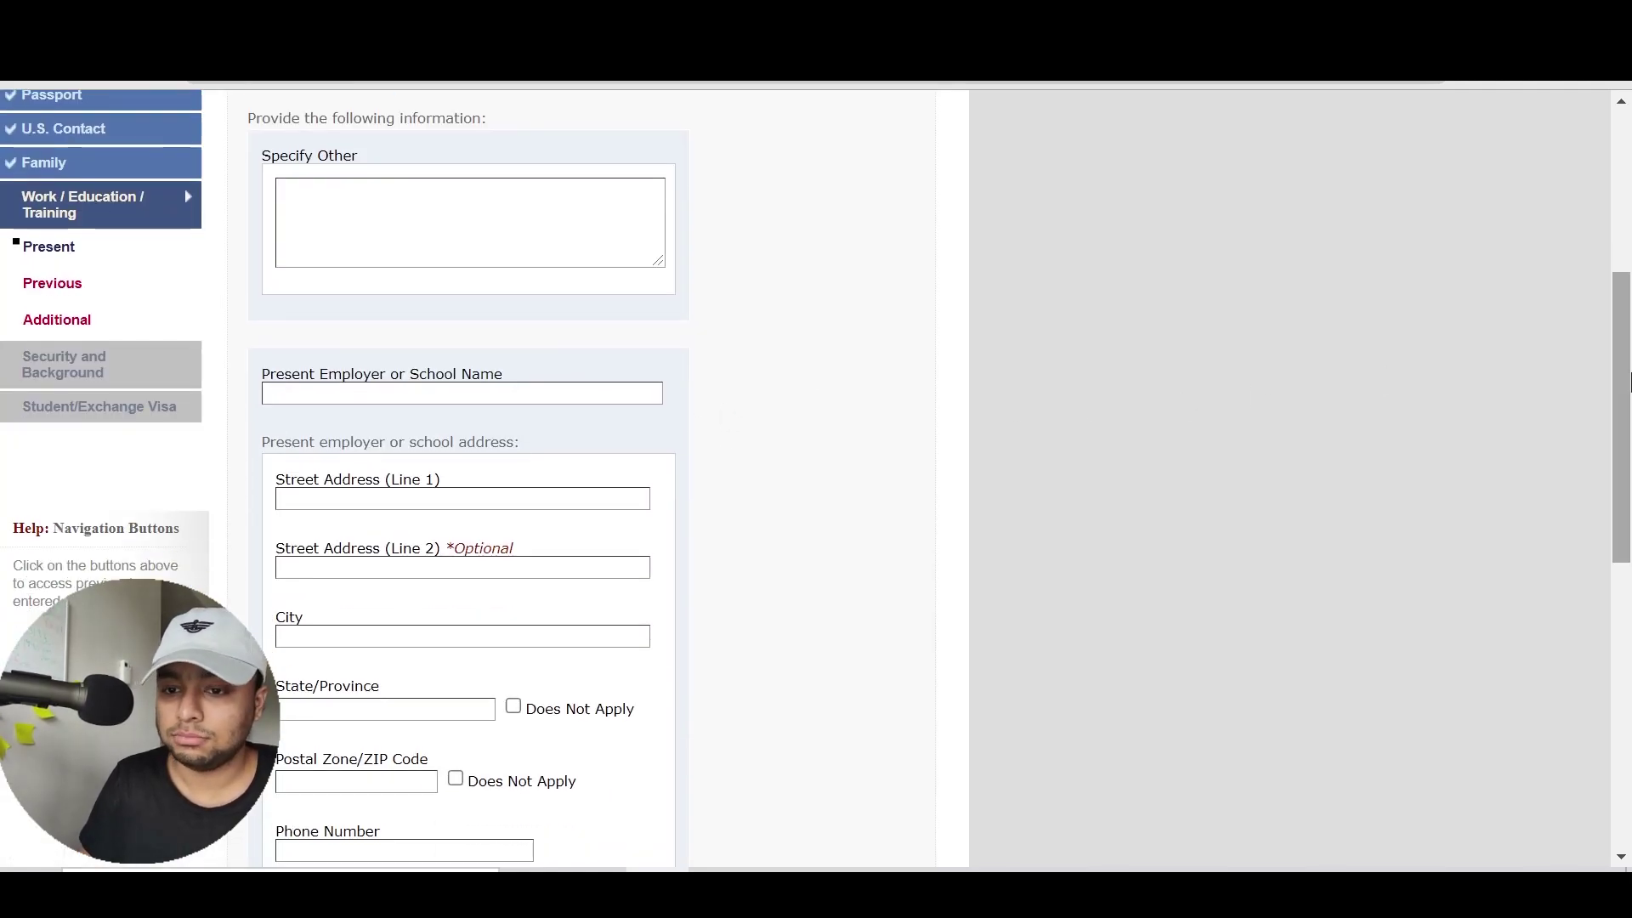
Review the page fields and set Primary Occupation back to NOT EMPLOYED
click(405, 394)
drag(1620, 443, 1587, 614)
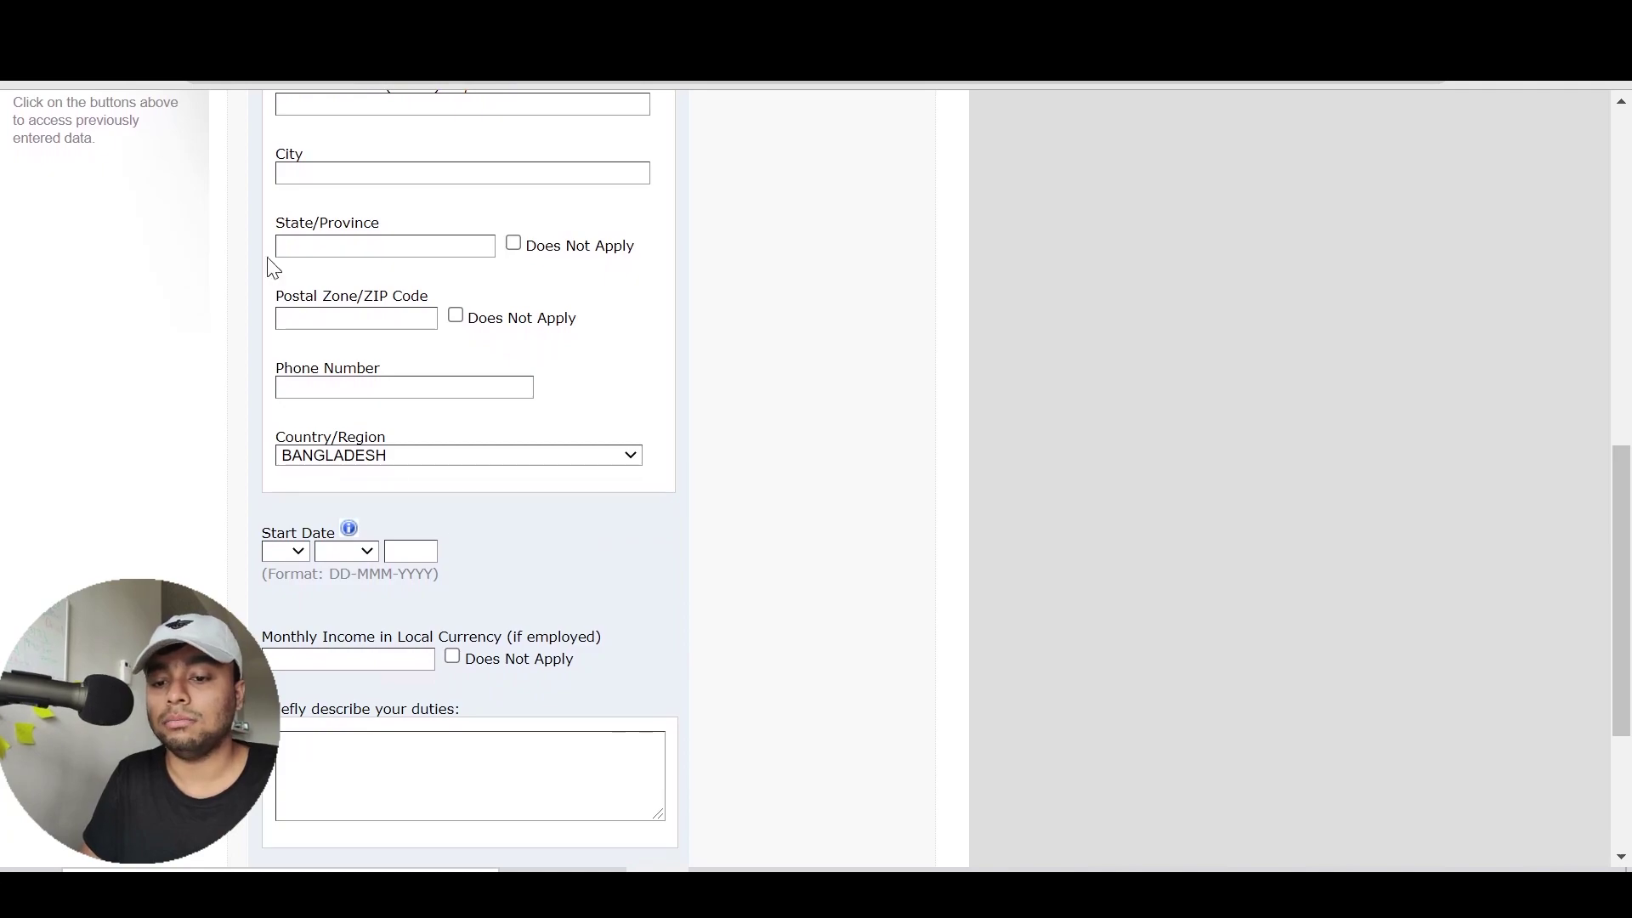
drag(1628, 568, 1627, 492)
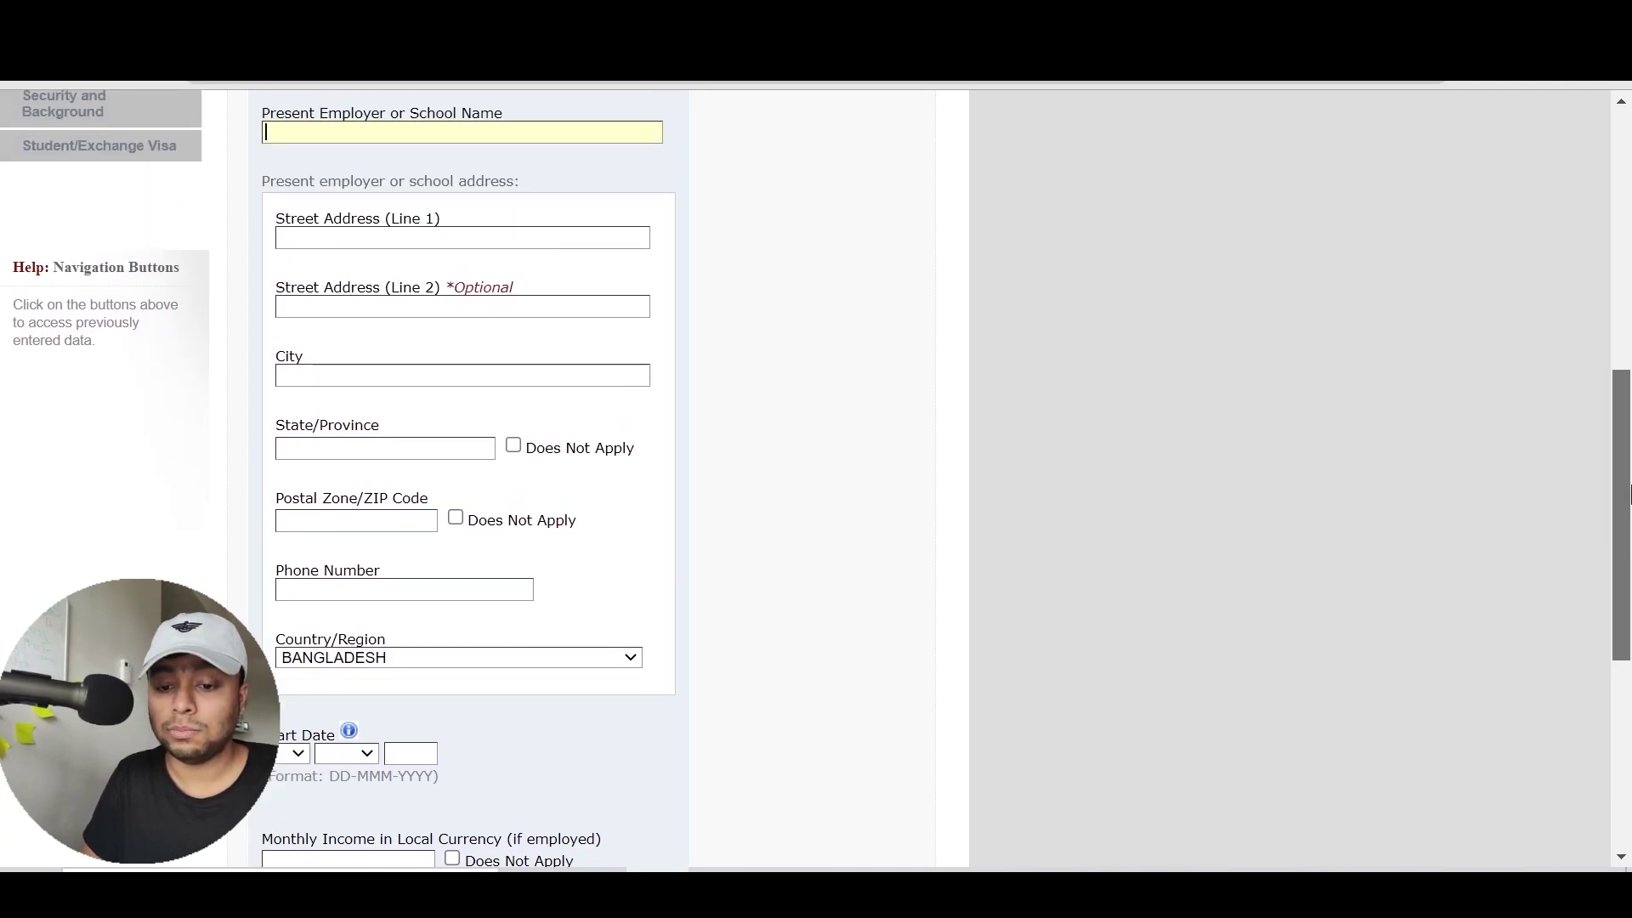
click(297, 754)
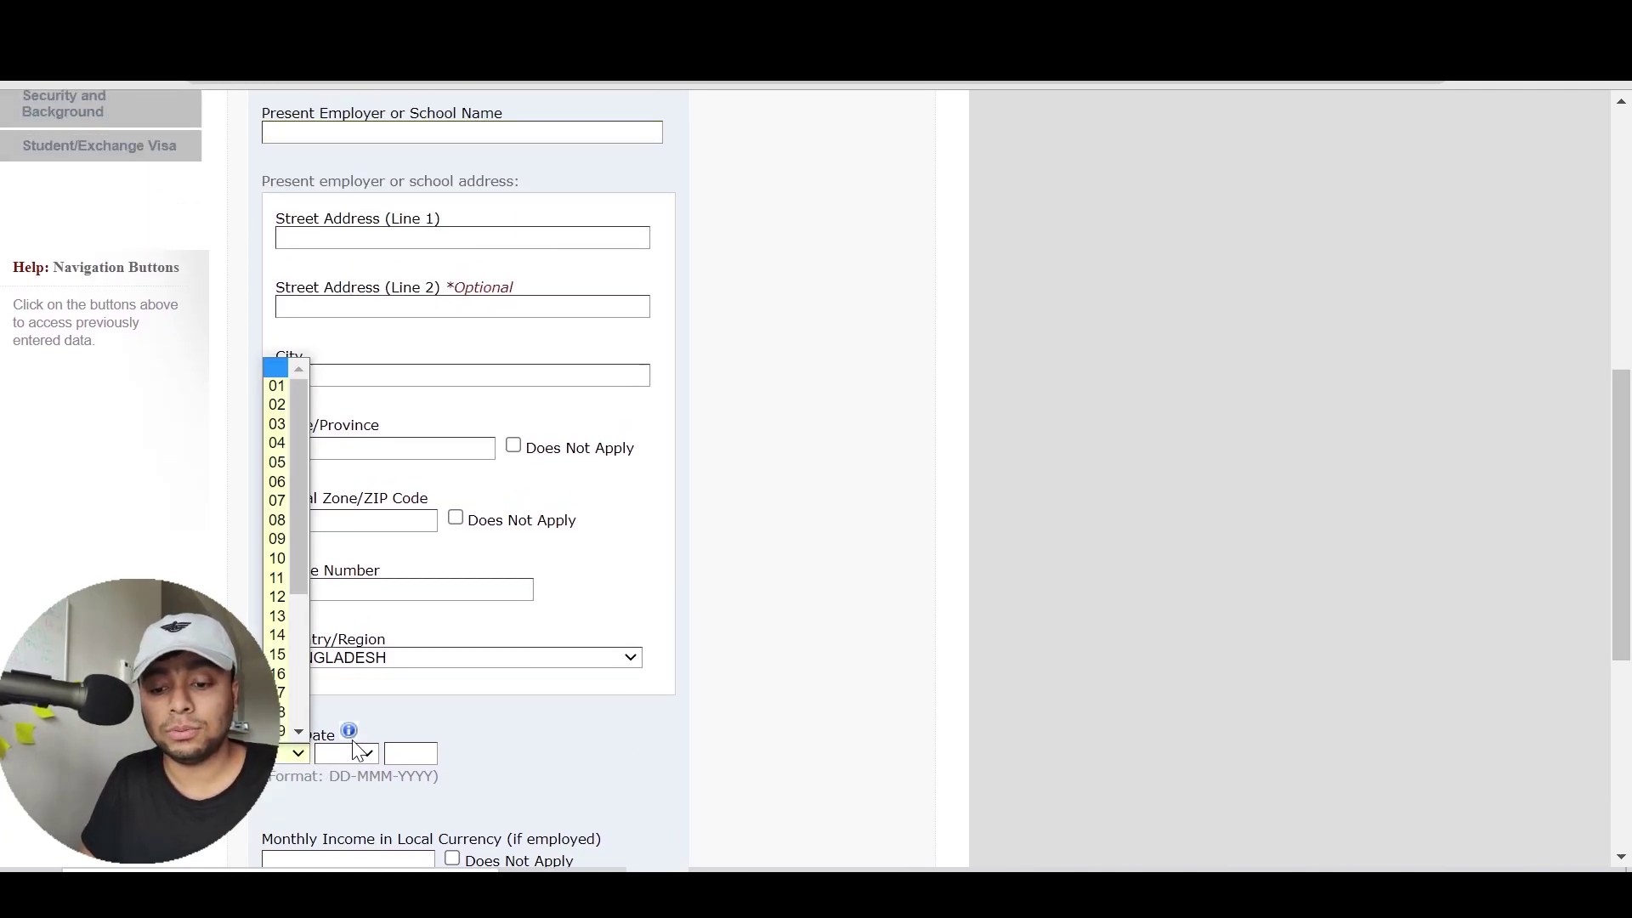
drag(1628, 634, 1628, 374)
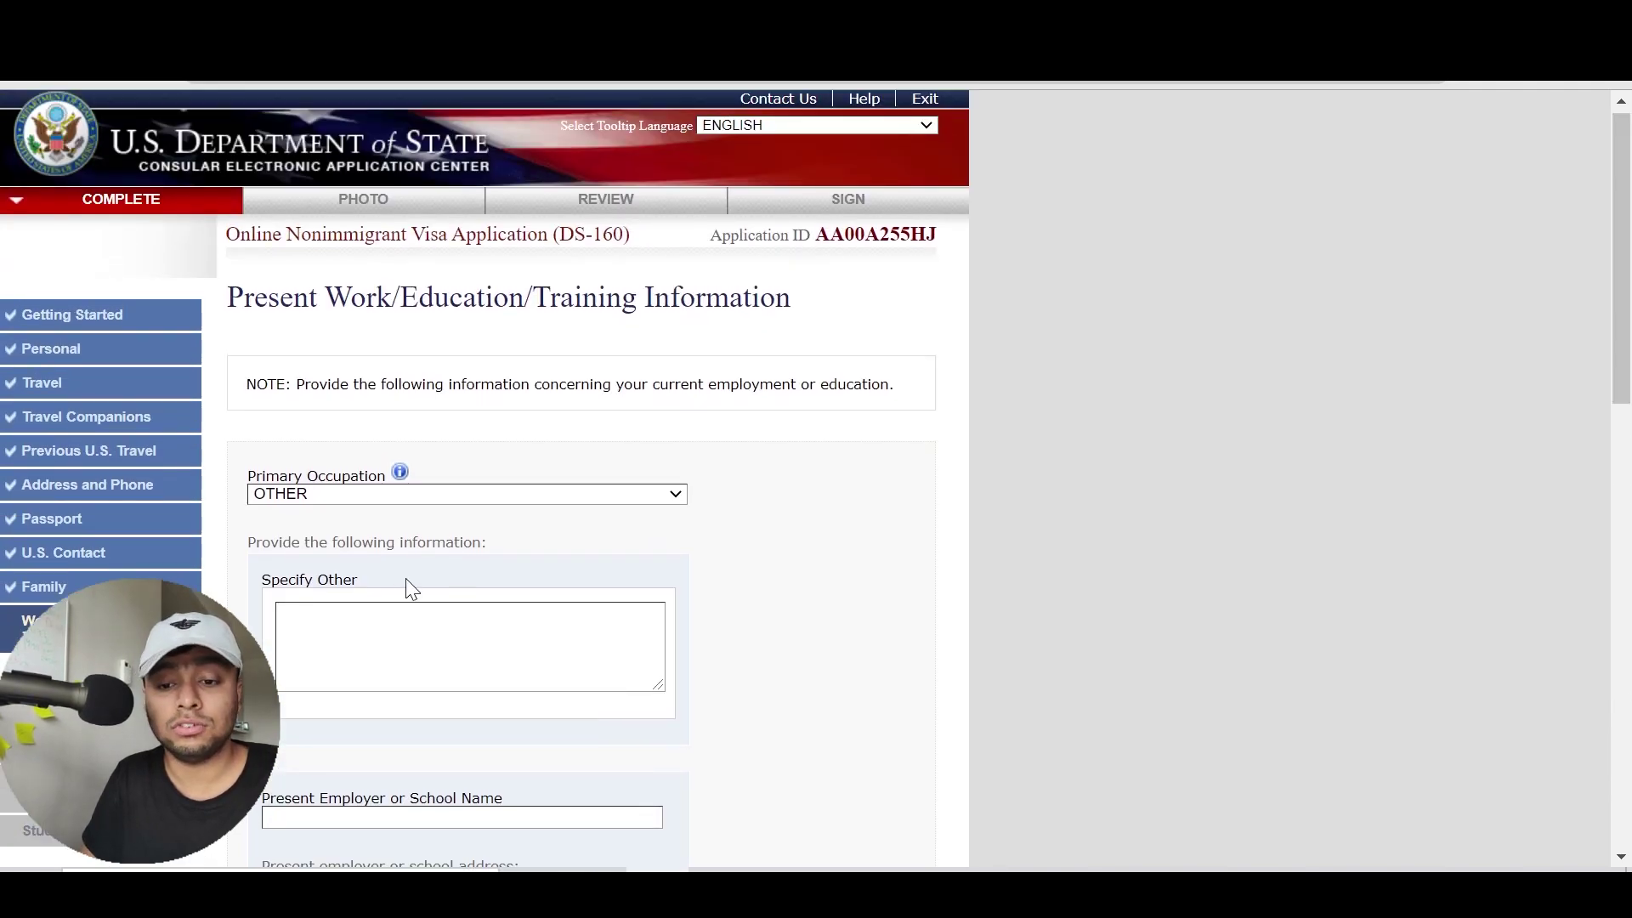
click(410, 495)
key(Up)
key(Up)
key(Up)
key(Down)
key(Down)
key(Up)
key(Up)
key(Up)
key(Up)
key(Up)
key(Up)
key(Up)
key(Up)
key(Up)
key(Up)
key(Up)
key(Up)
key(Up)
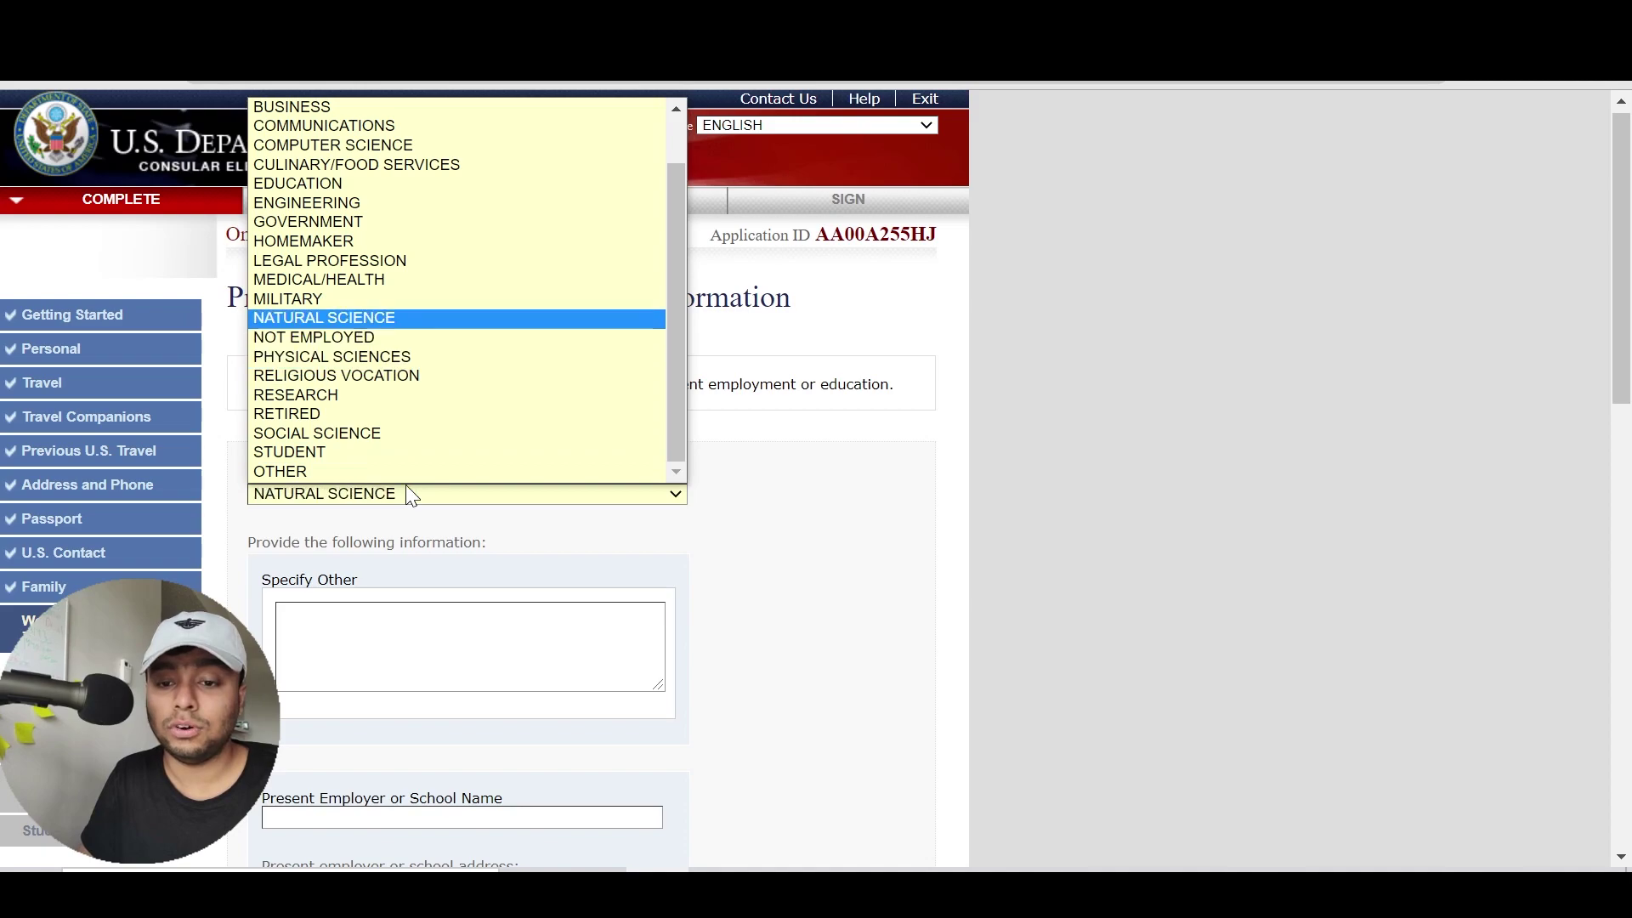
key(Down)
key(Down)
key(Down)
key(Down)
key(Down)
key(Down)
key(Down)
key(Return)
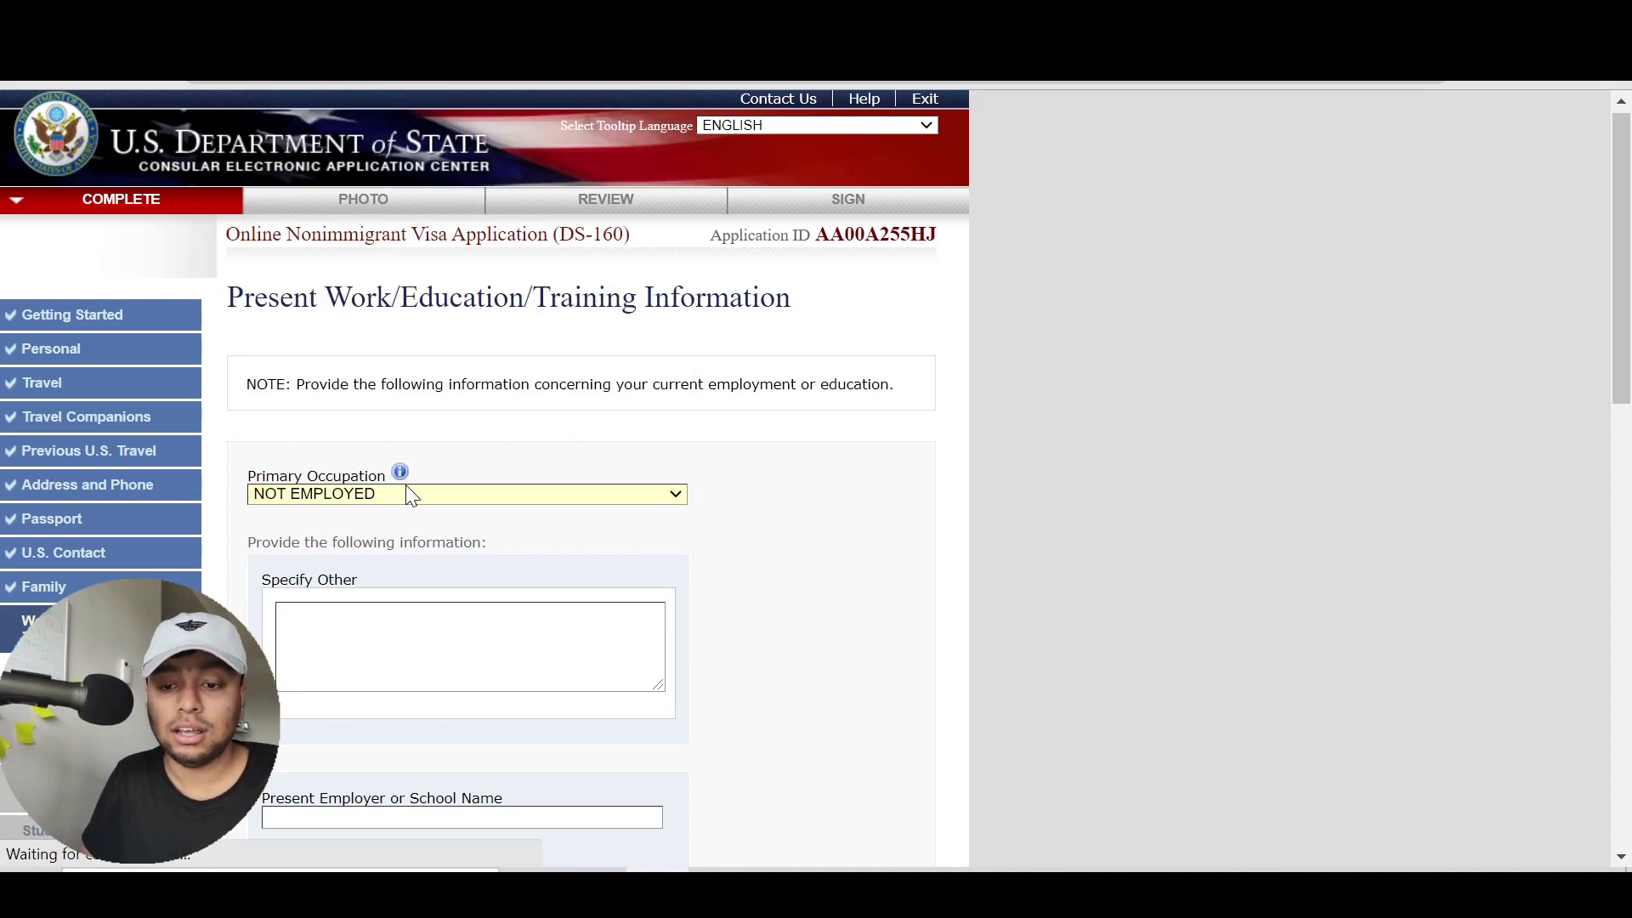
key(Tab)
Type HI as the explanation and save, moving on to the Previous Work page
text(HI)
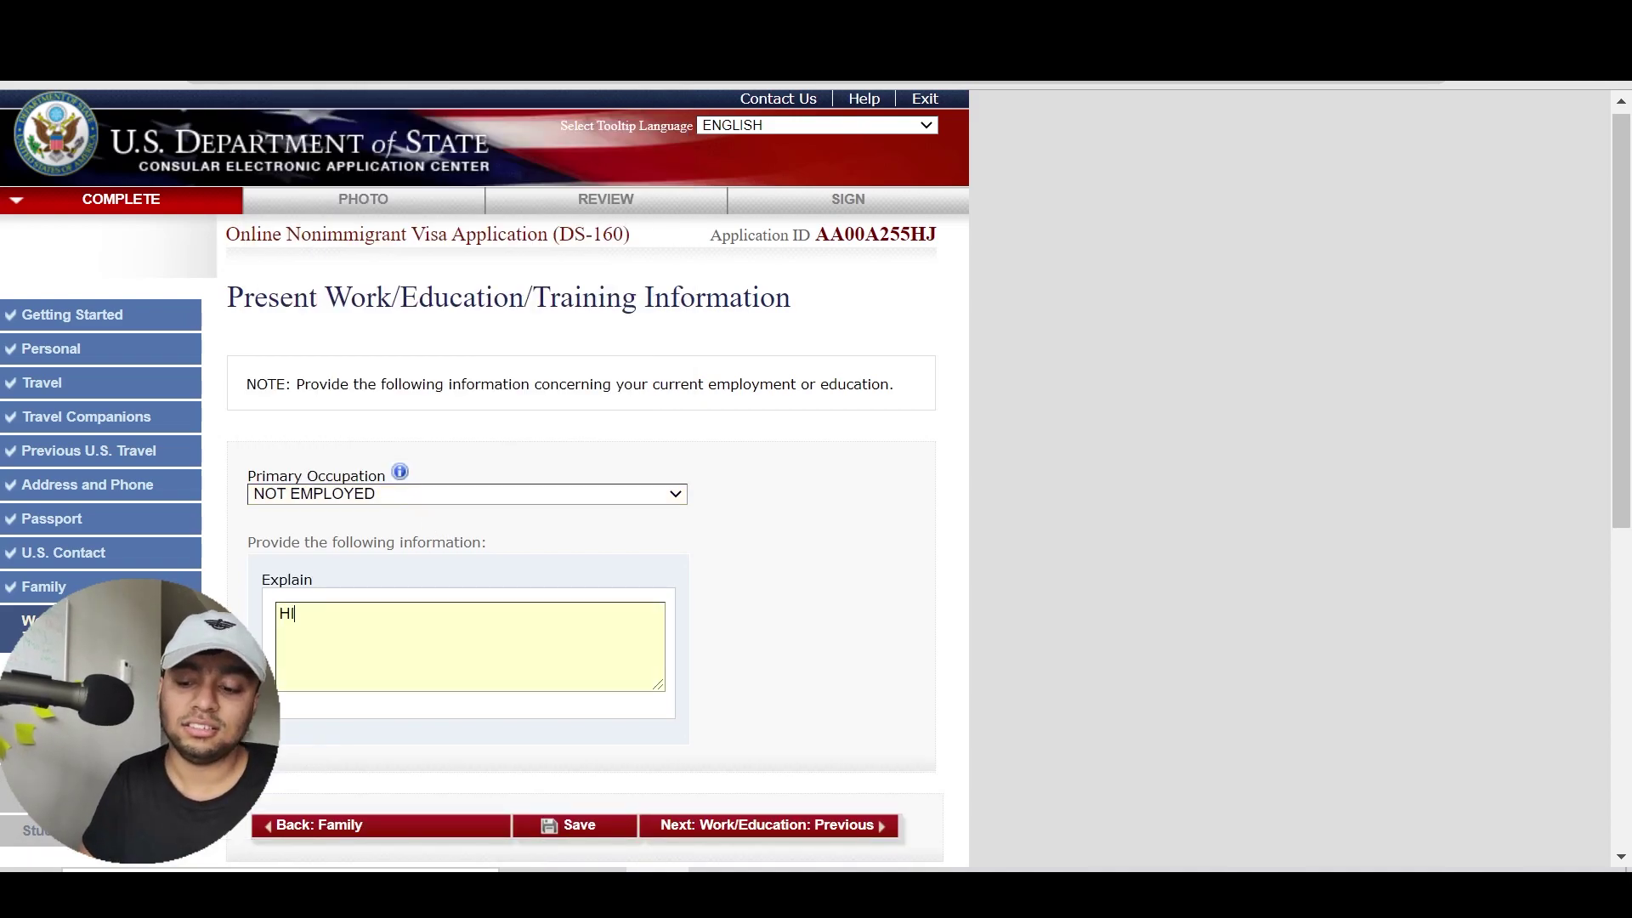
click(752, 831)
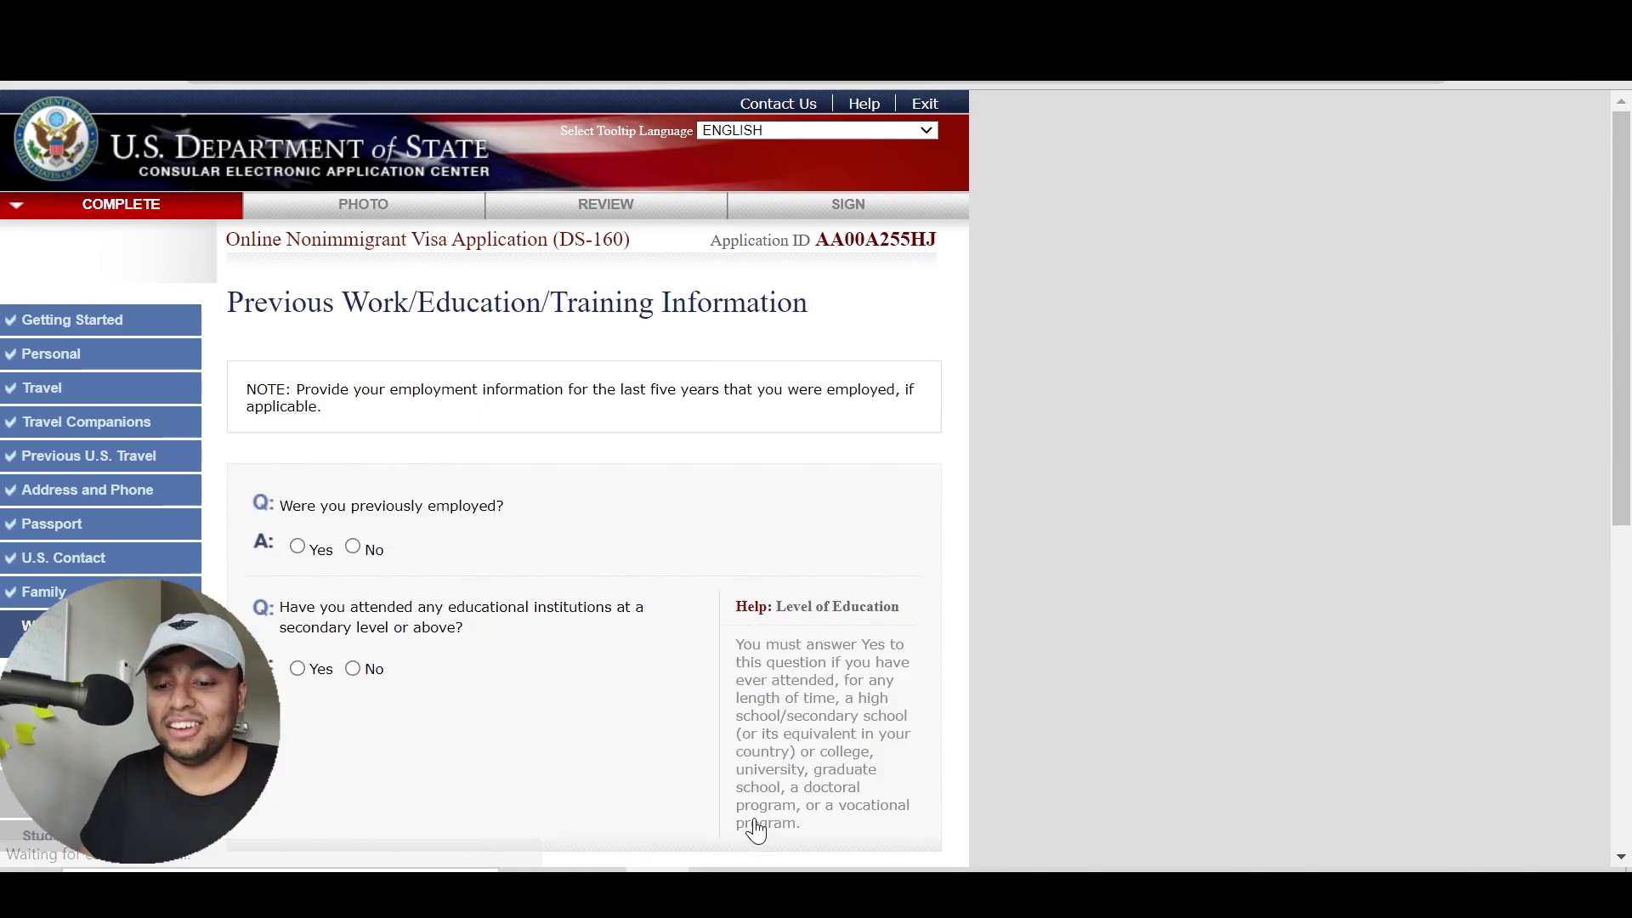
scroll(499, 491, down, 3)
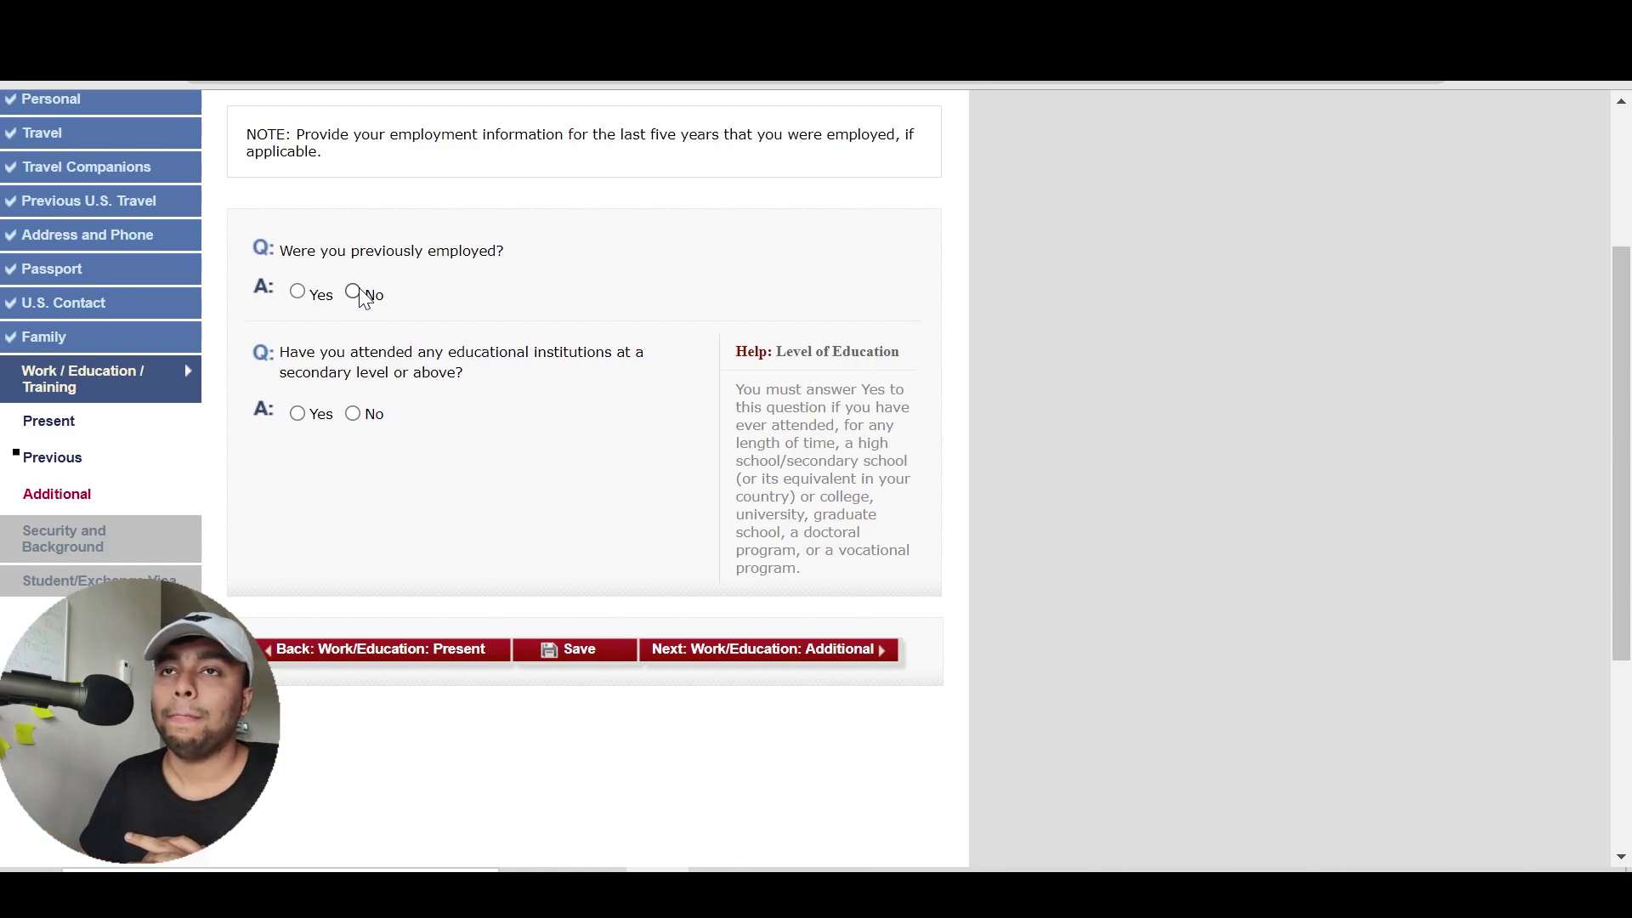
Answer No to 'Were you previously employed?'
click(299, 293)
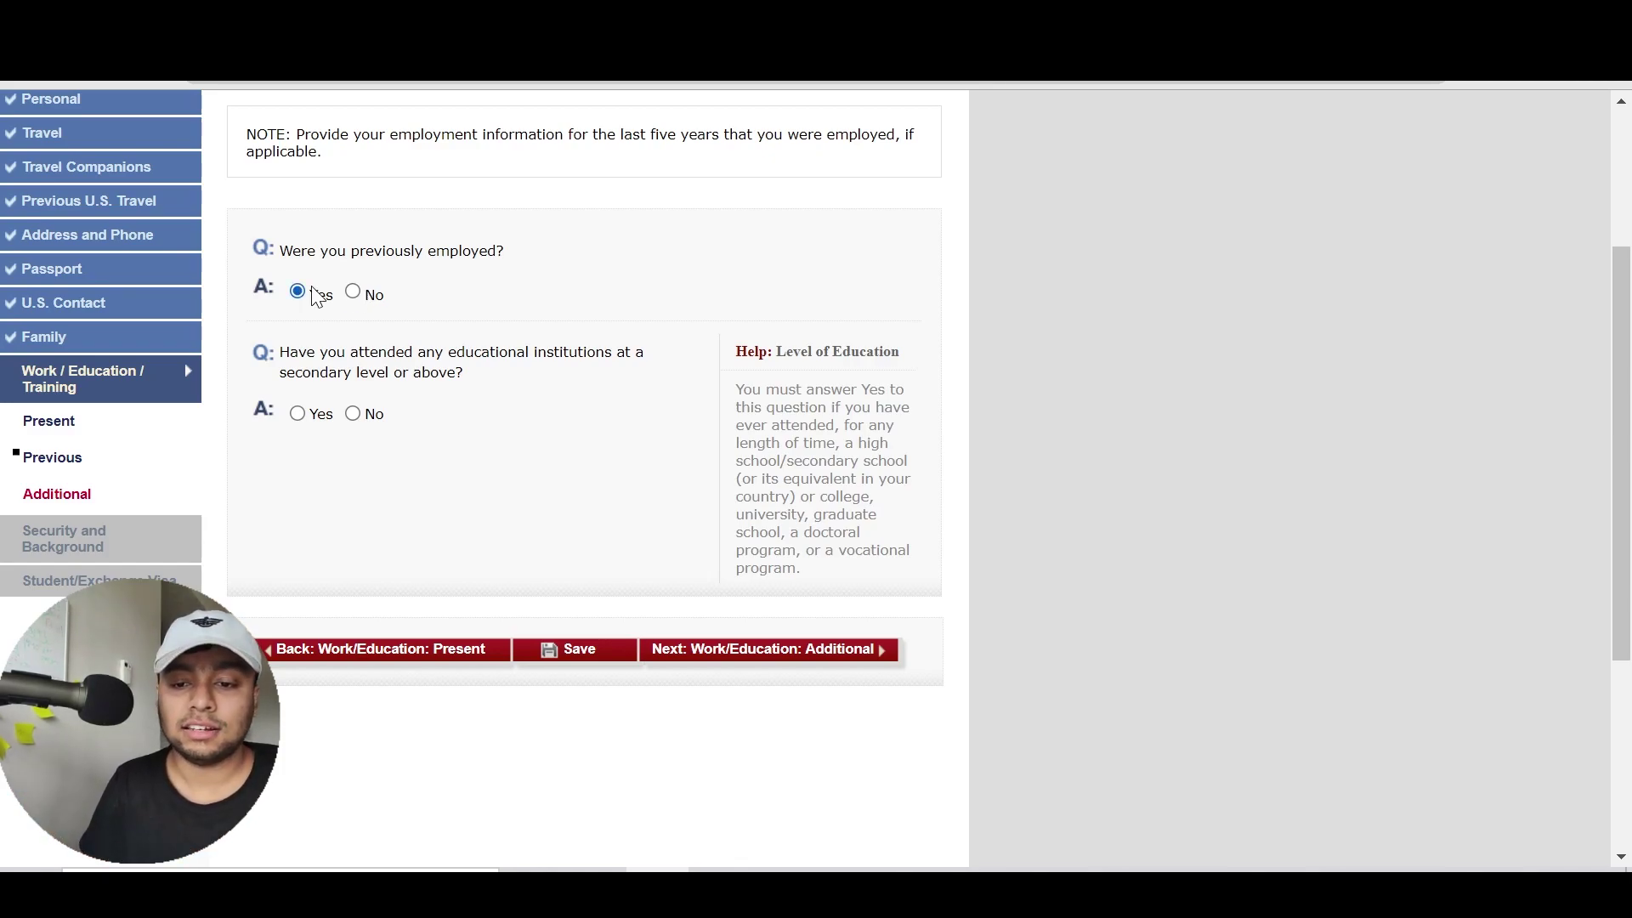
scroll(646, 437, down, 3)
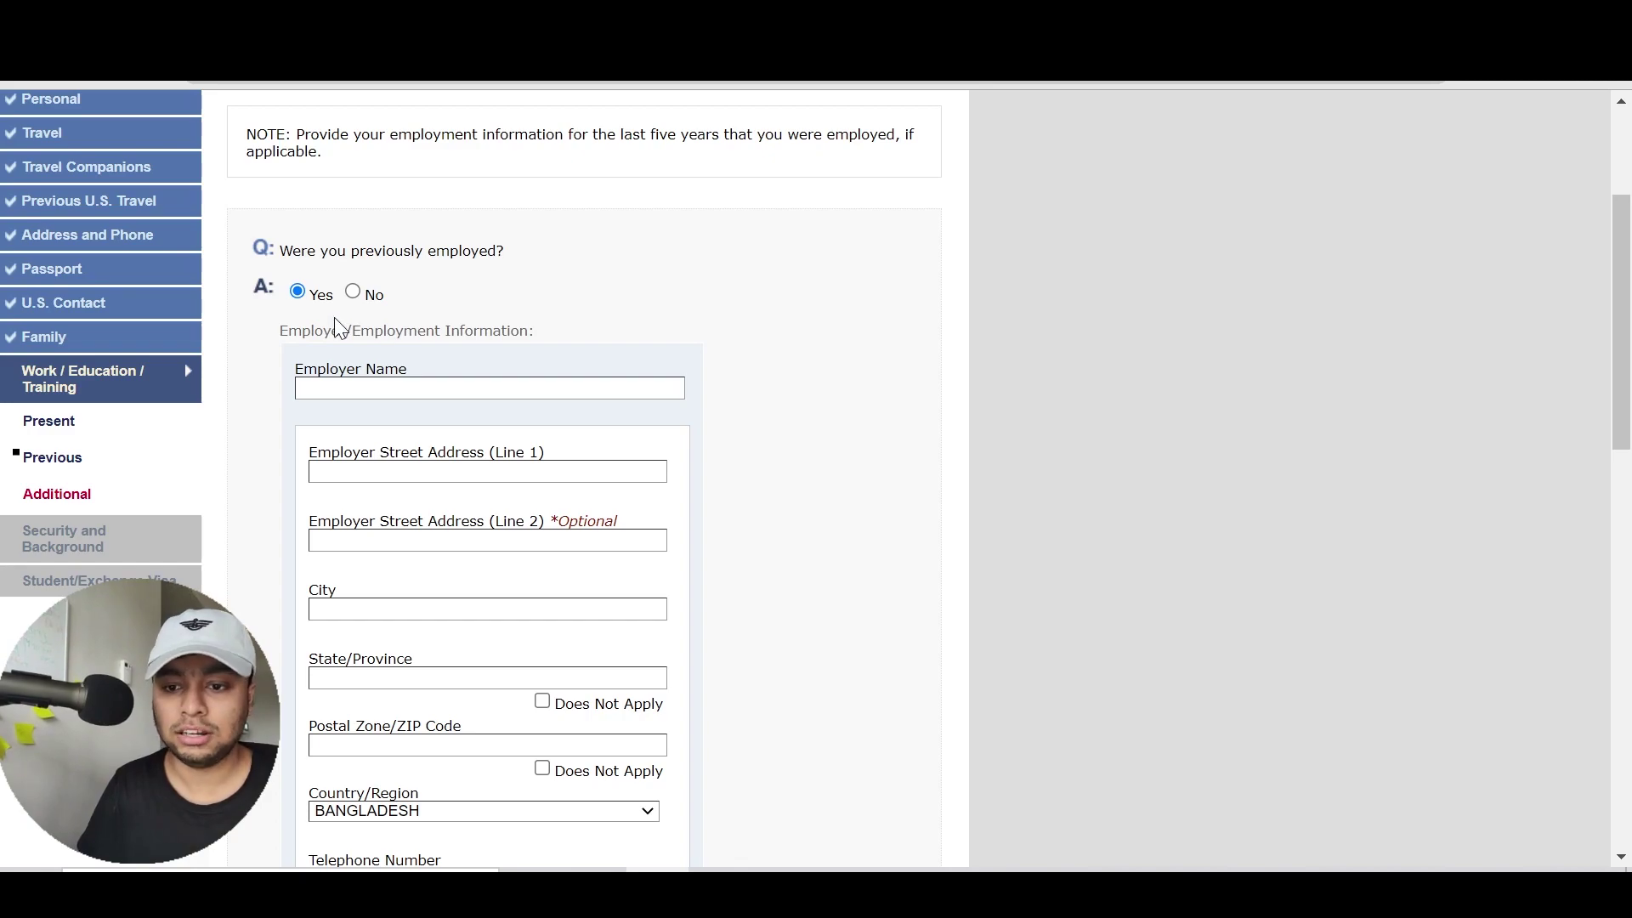
click(355, 299)
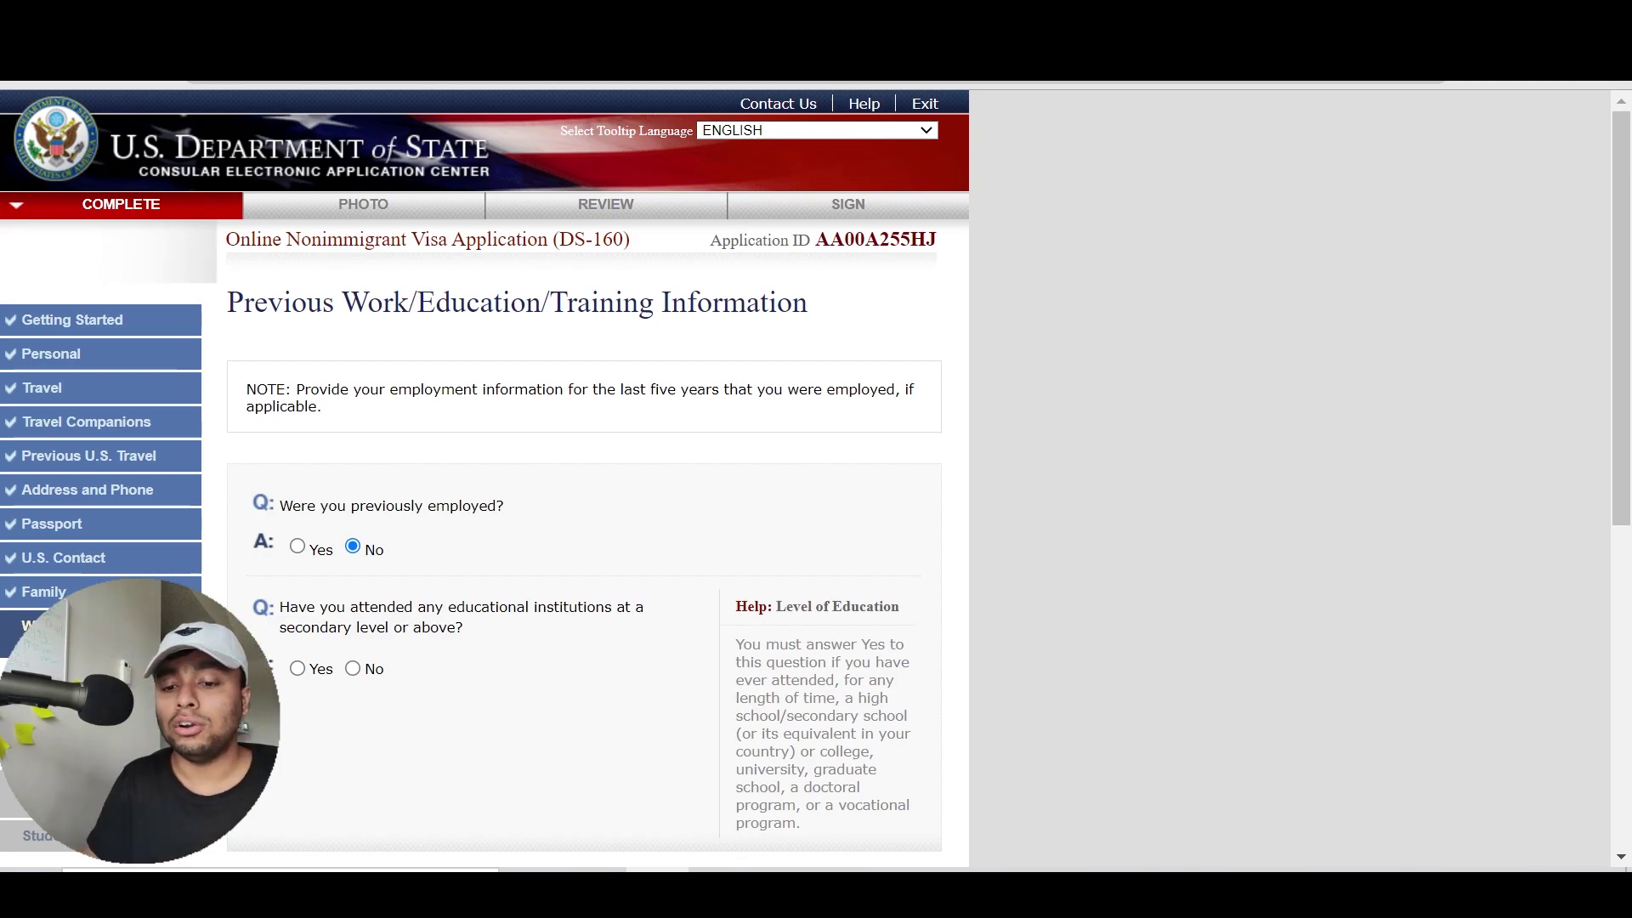
scroll(485, 451, down, 2)
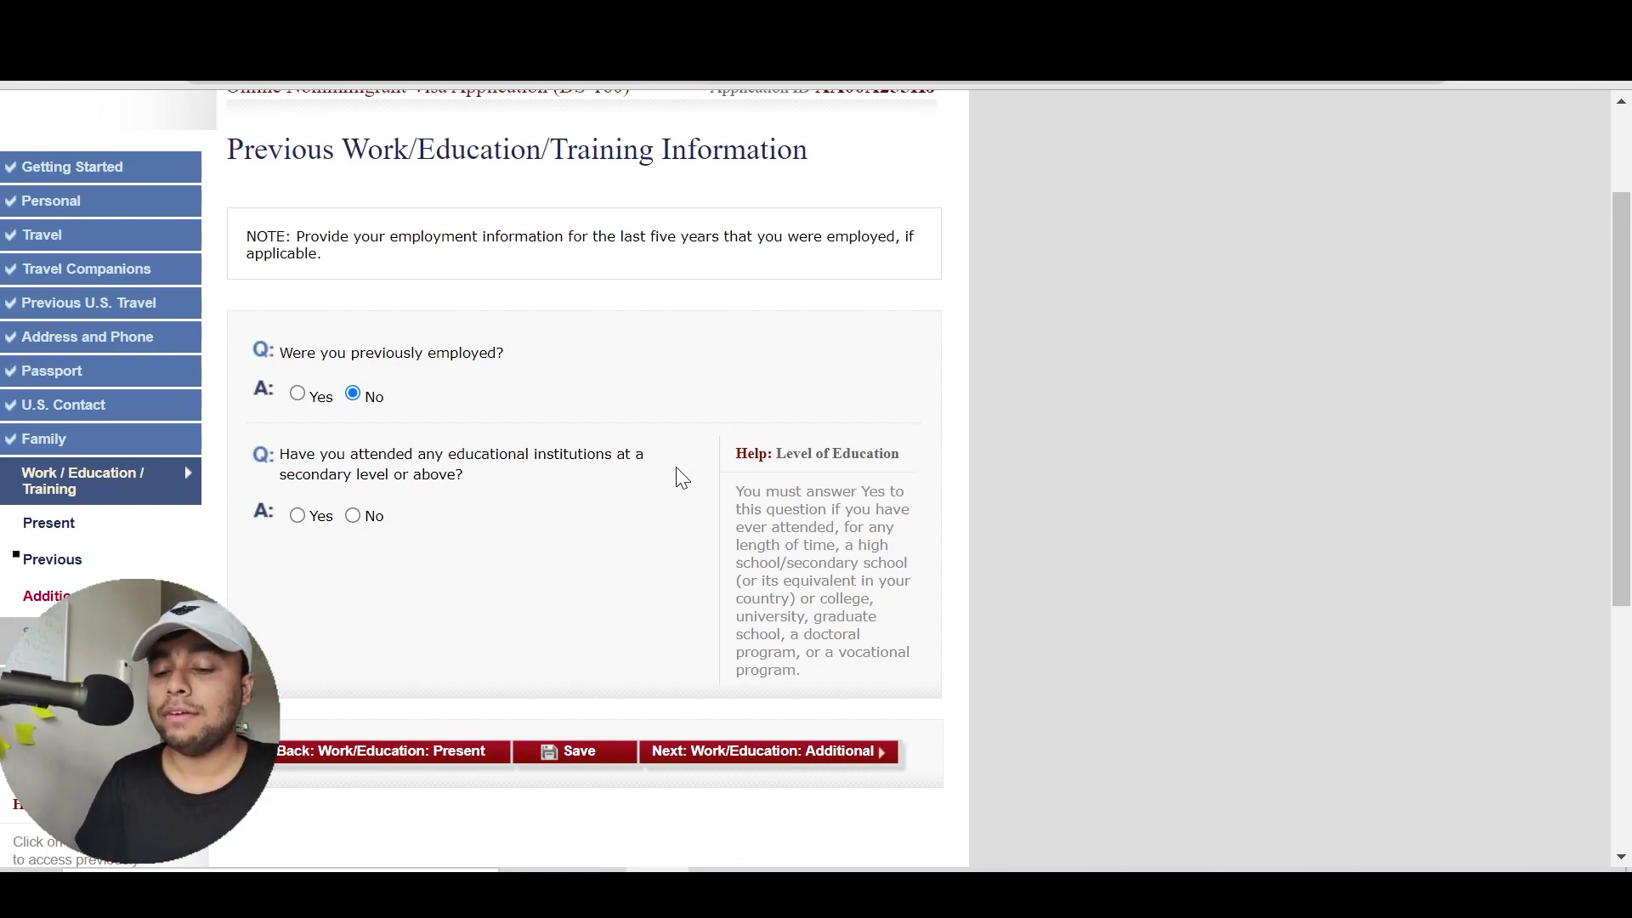
scroll(683, 479, down, 1)
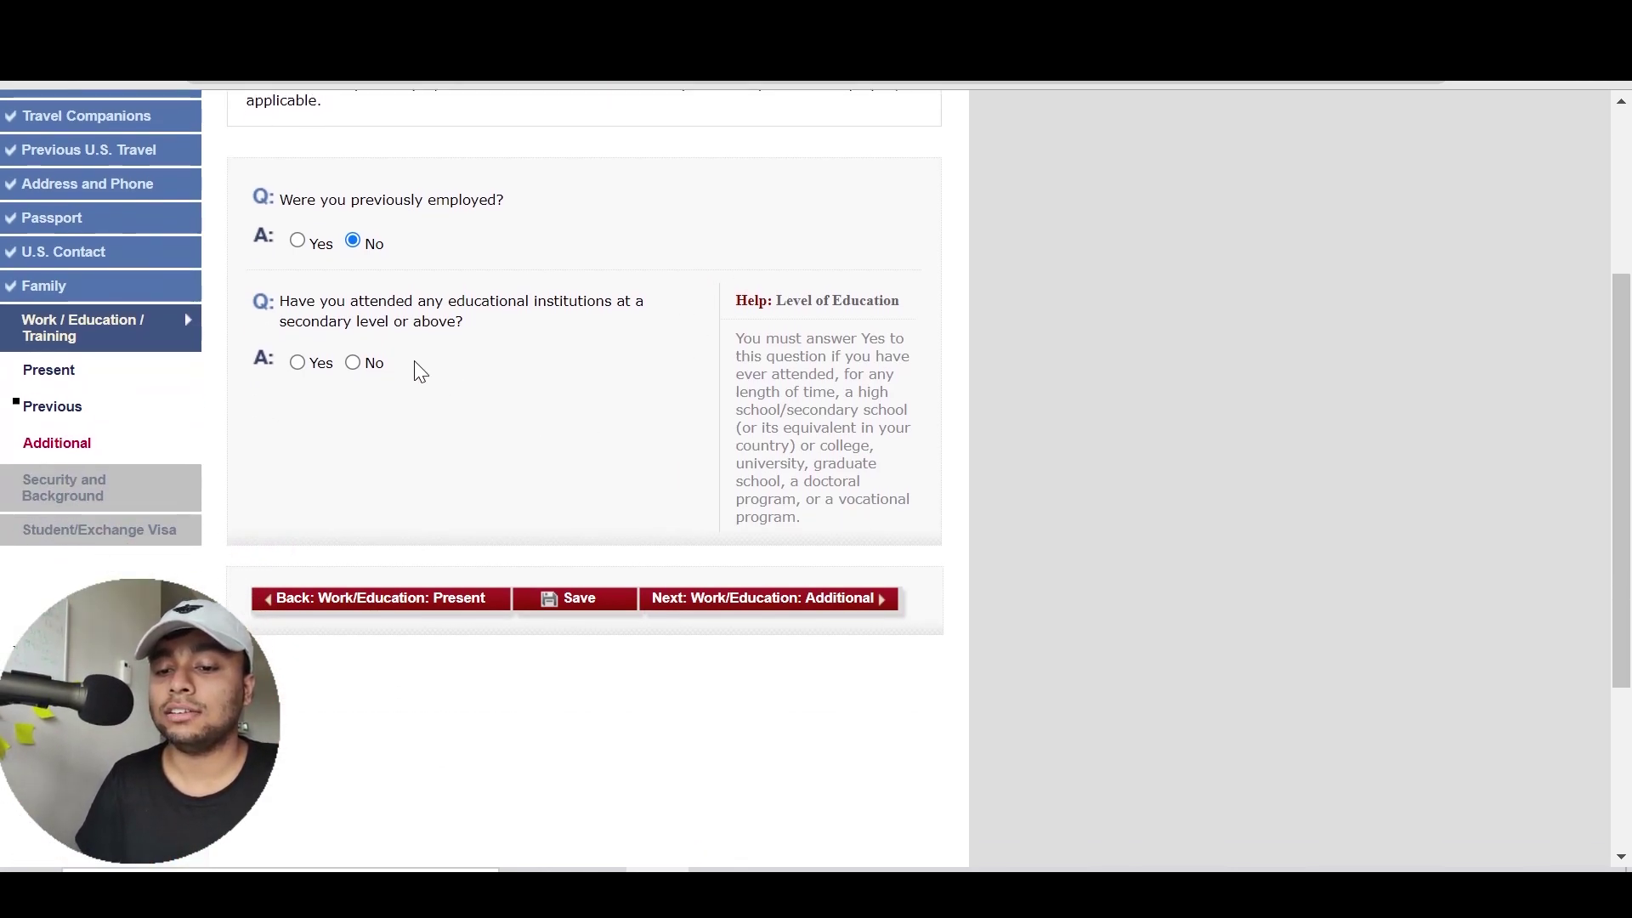
Select Yes for secondary-level education, review the institution fields, and add a second blank institution
drag(476, 337, 406, 302)
click(387, 328)
click(297, 363)
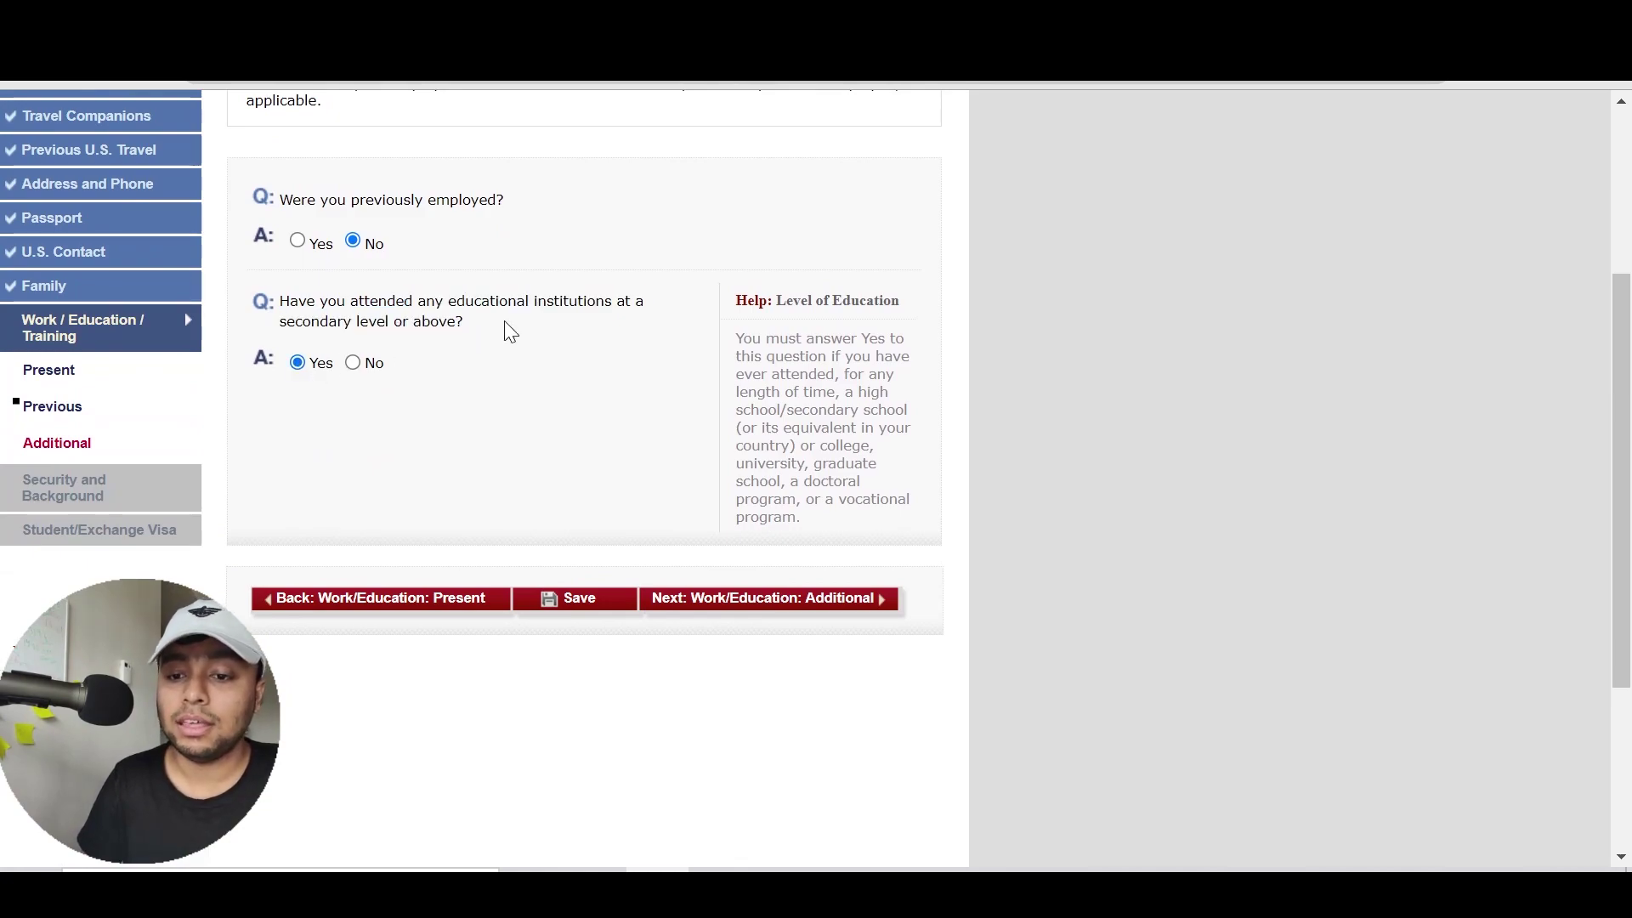
scroll(507, 329, down, 6)
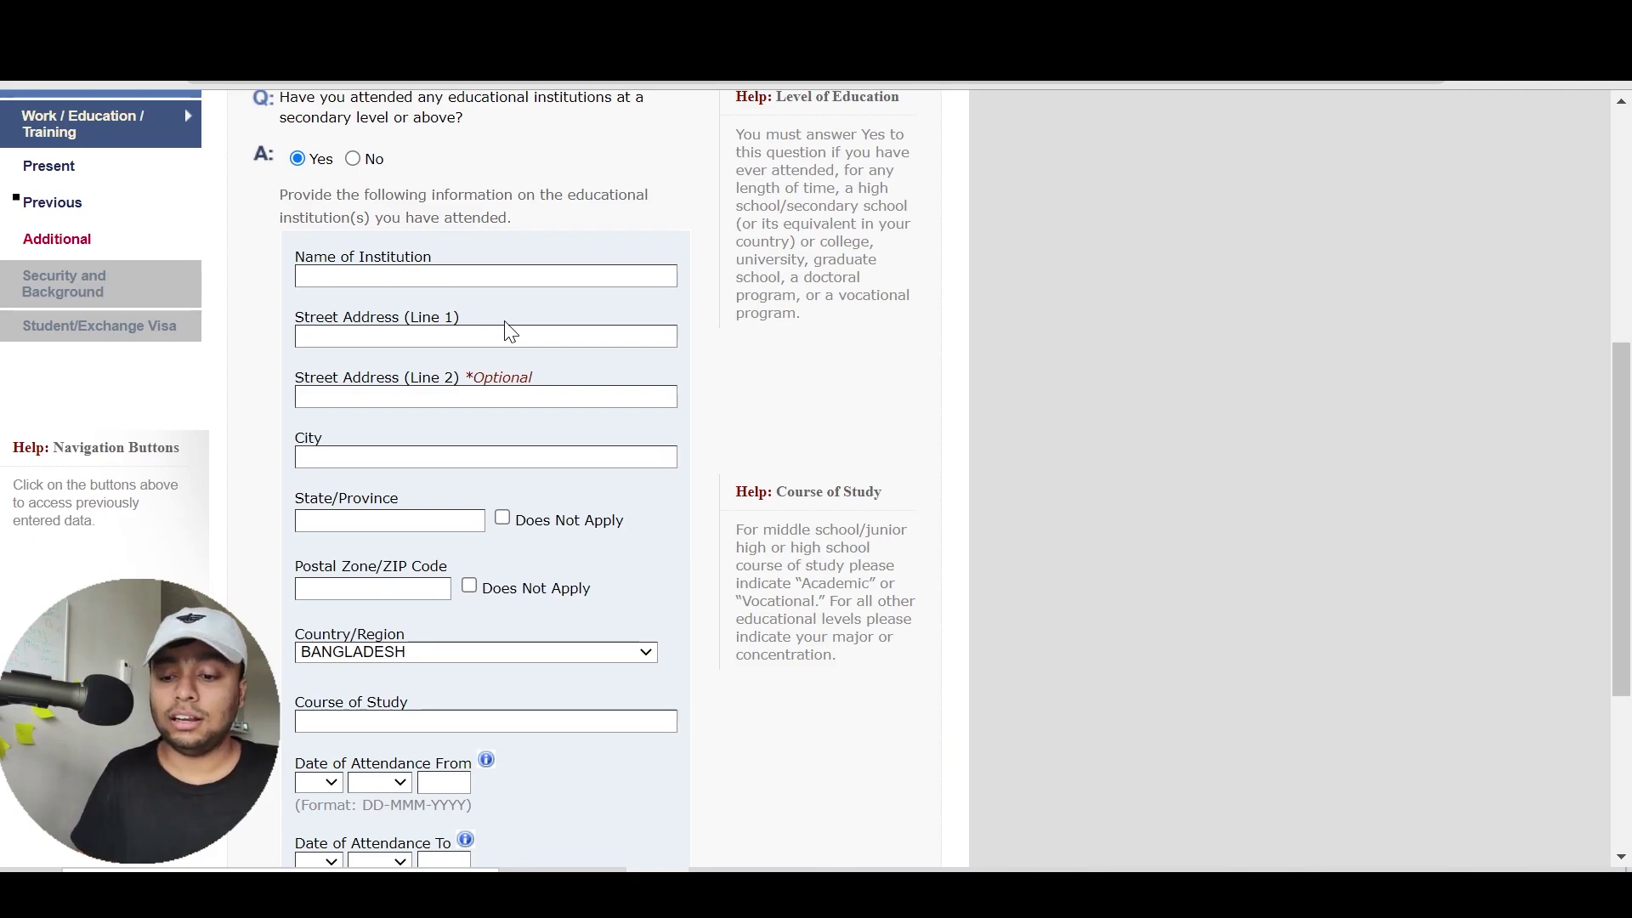
scroll(802, 321, down, 3)
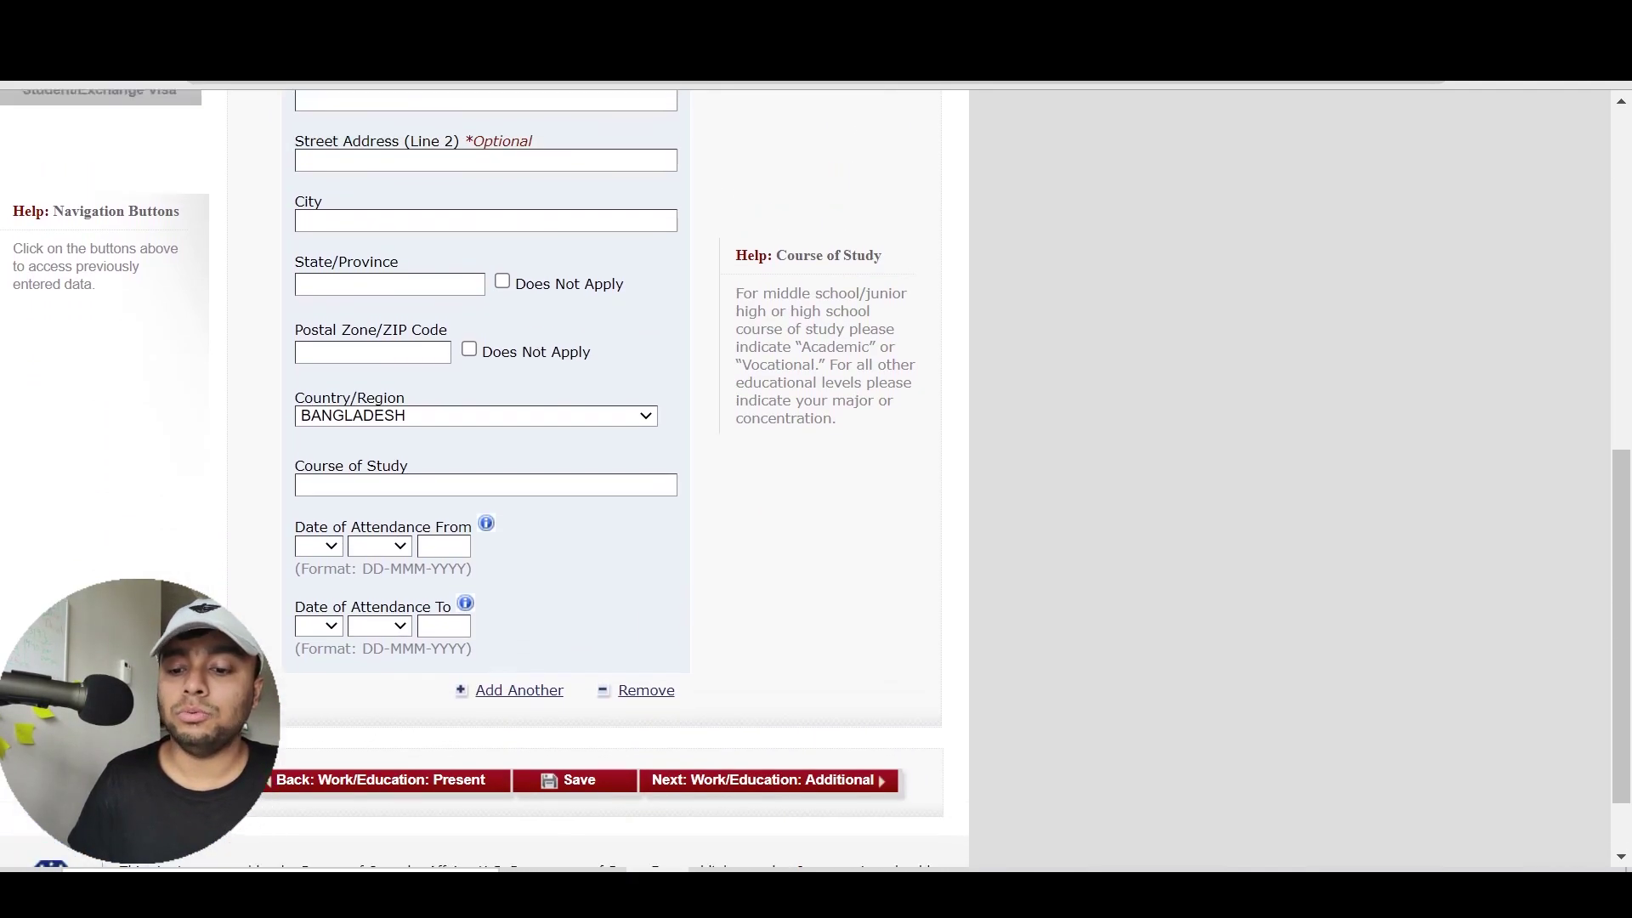
scroll(803, 320, up, 3)
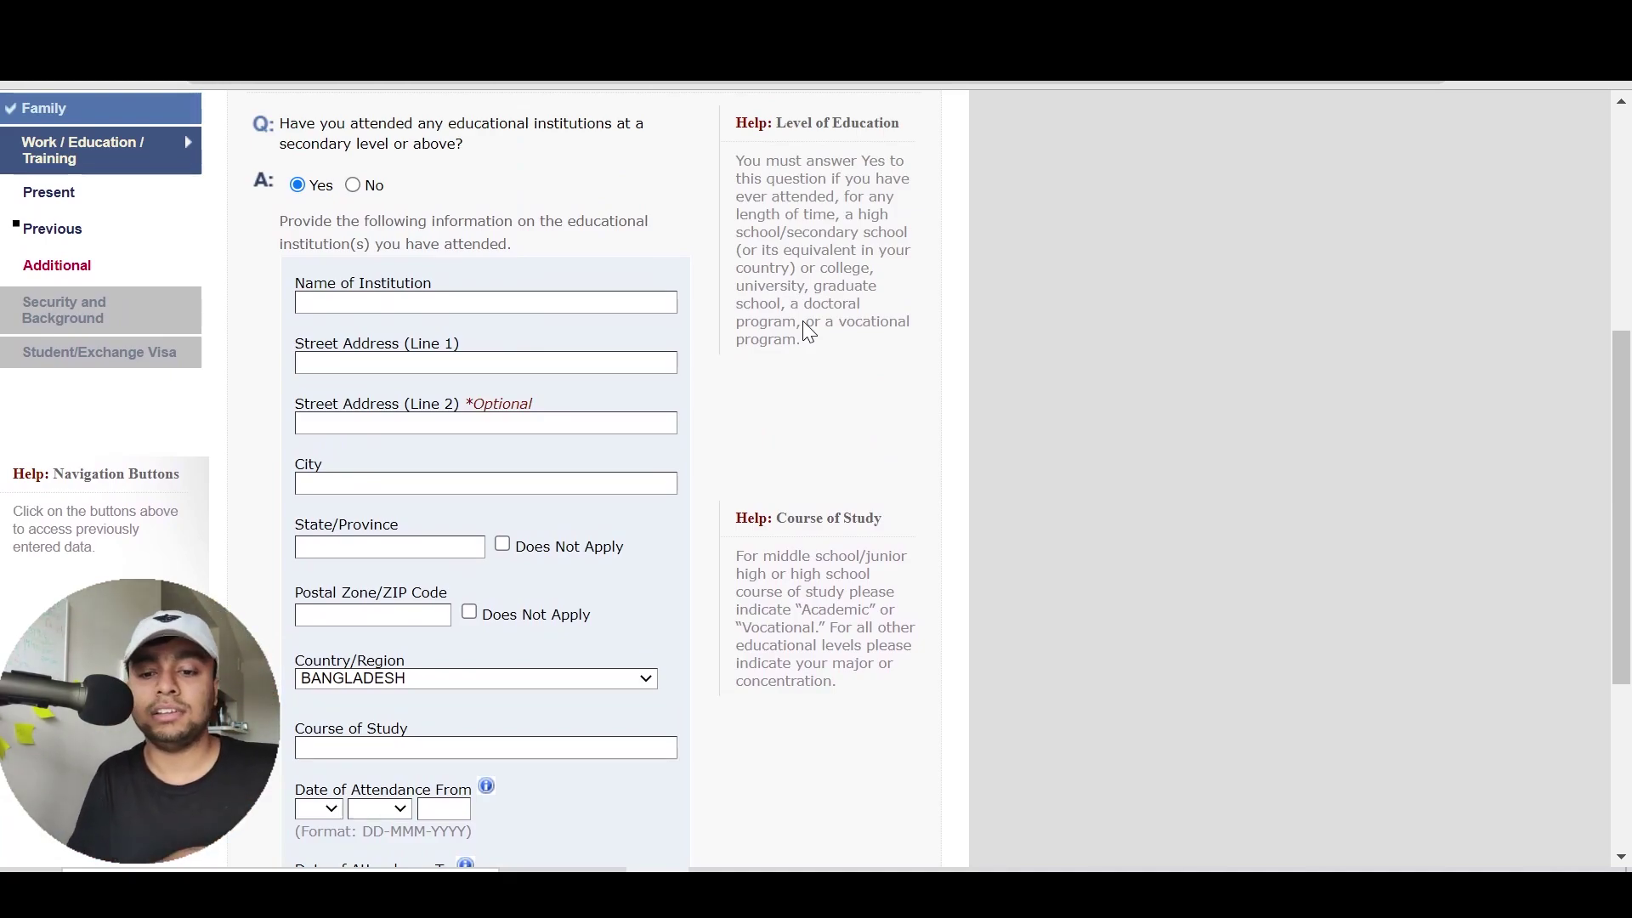
scroll(802, 321, down, 1)
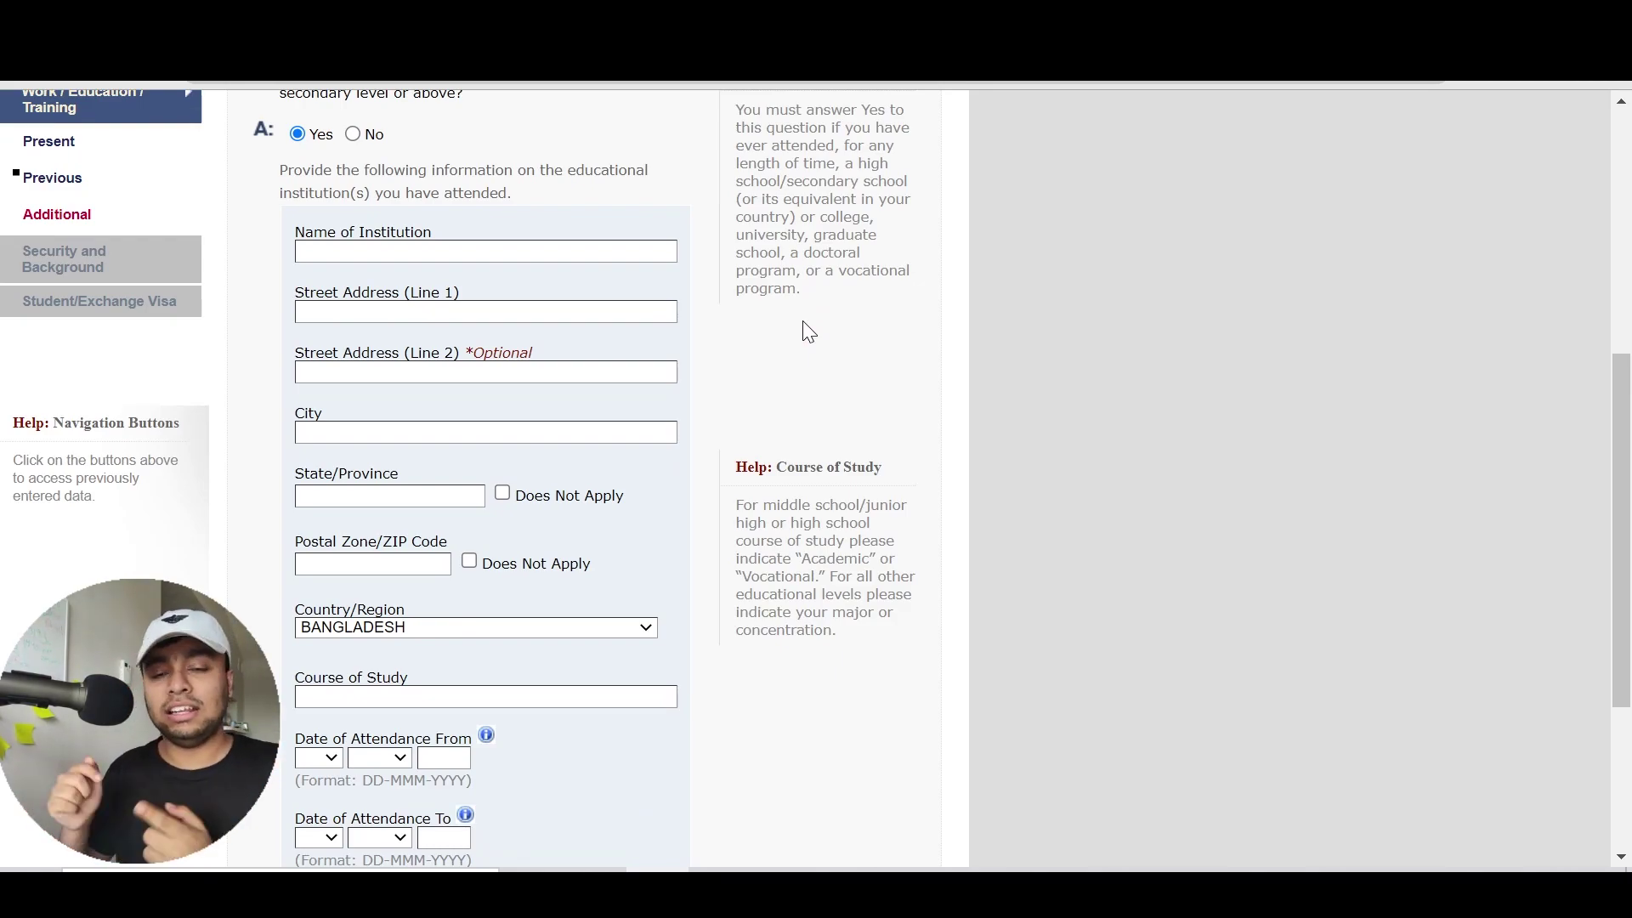
scroll(805, 329, down, 2)
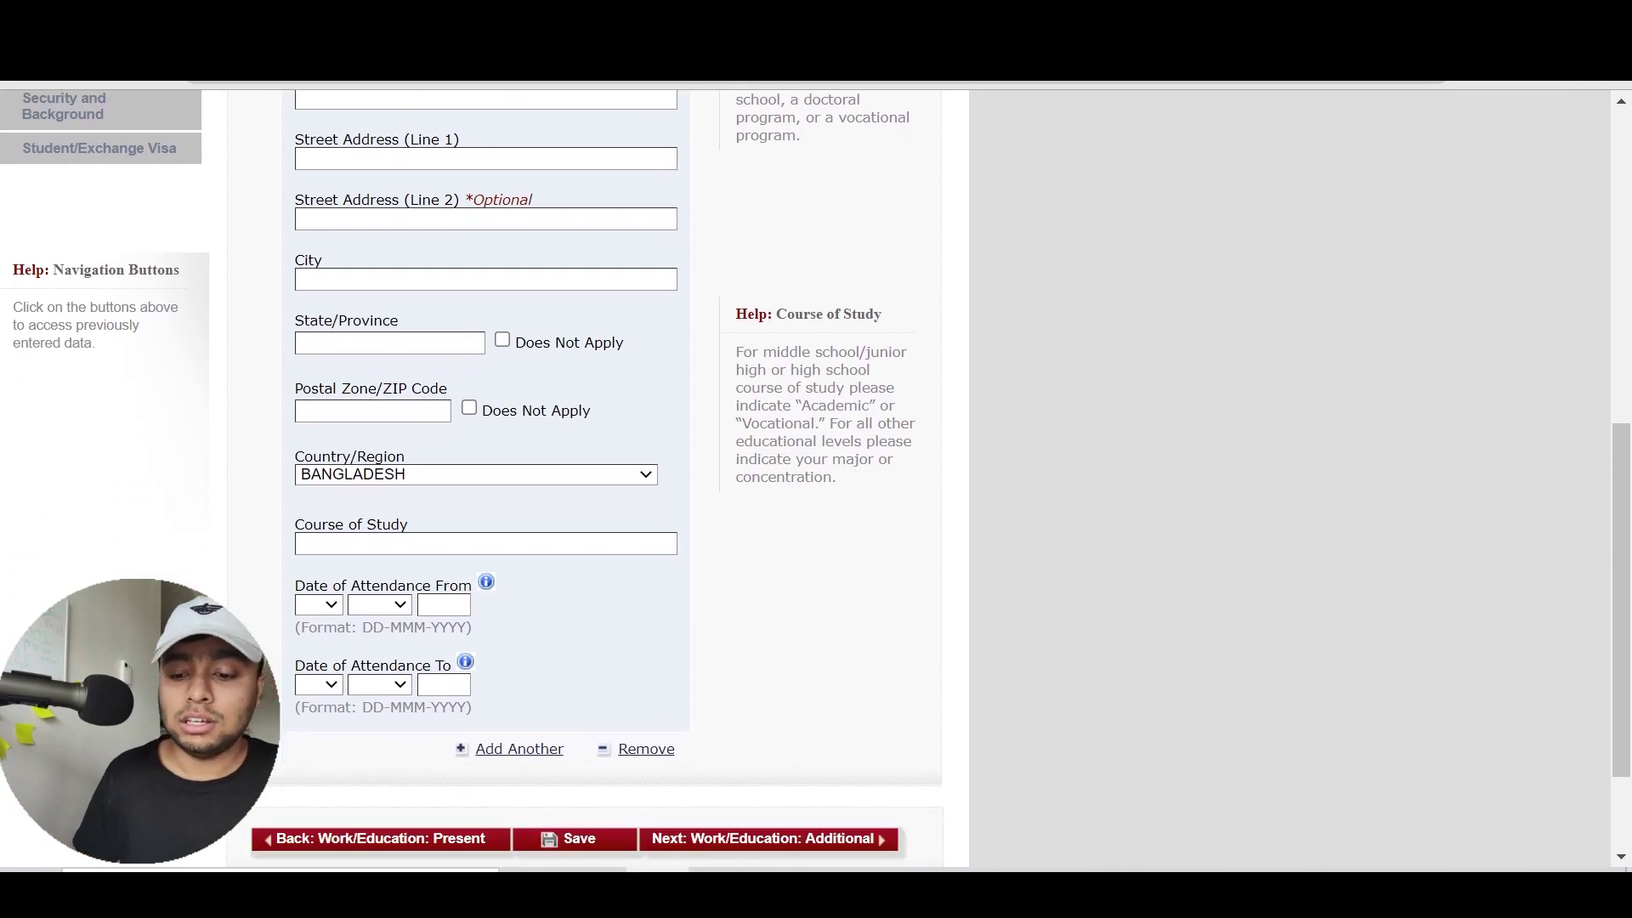
click(537, 752)
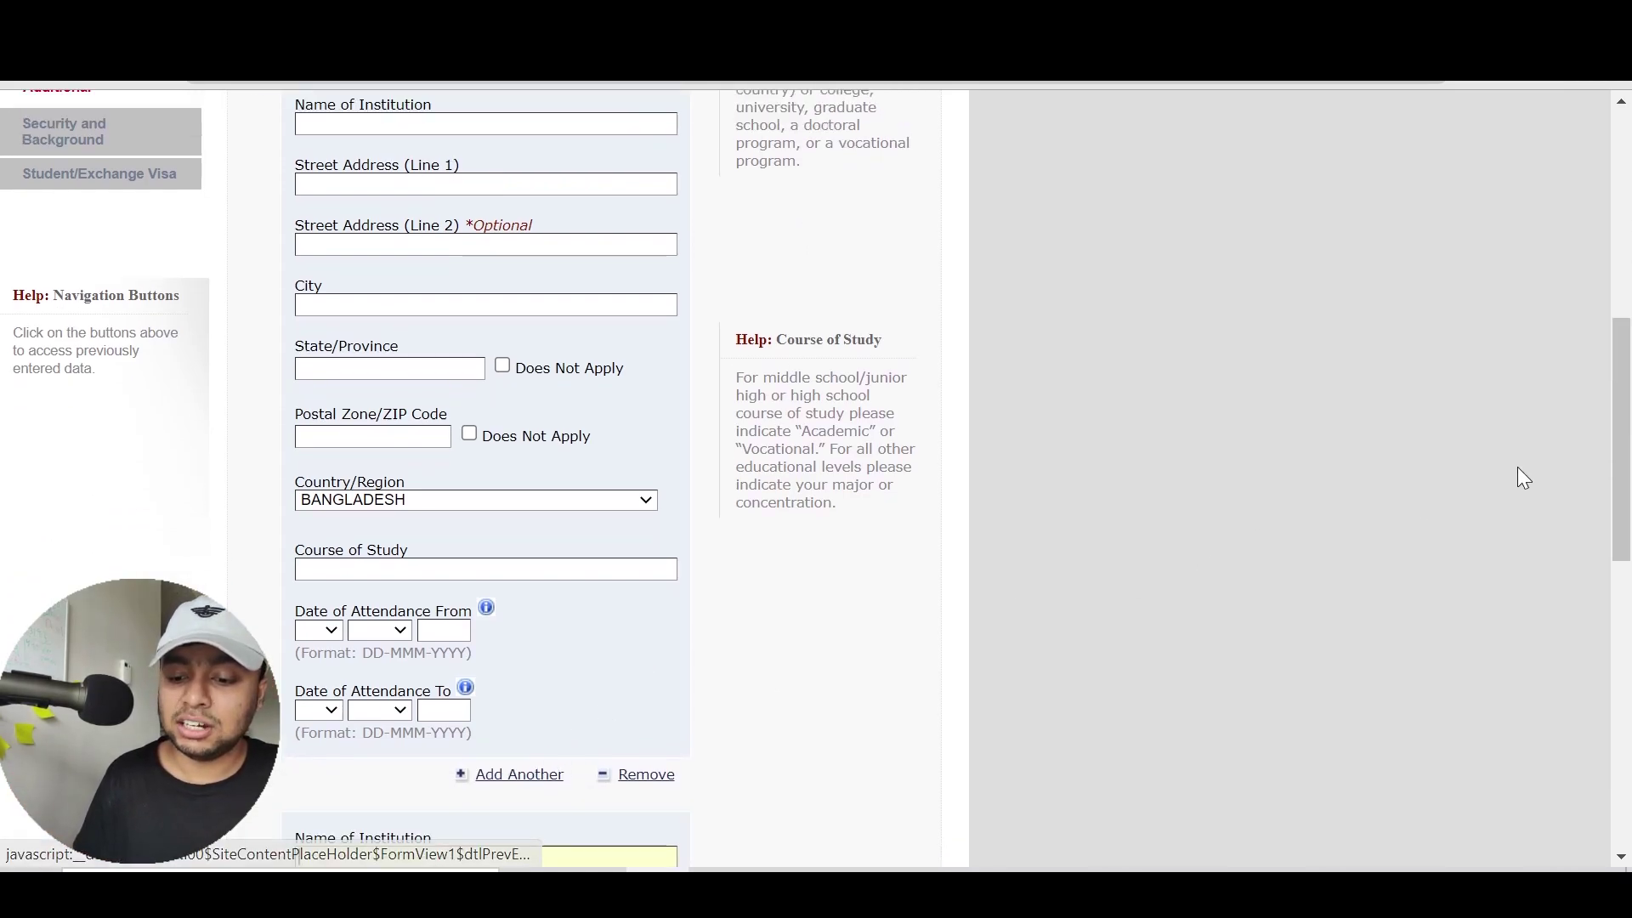
drag(1623, 362, 1628, 631)
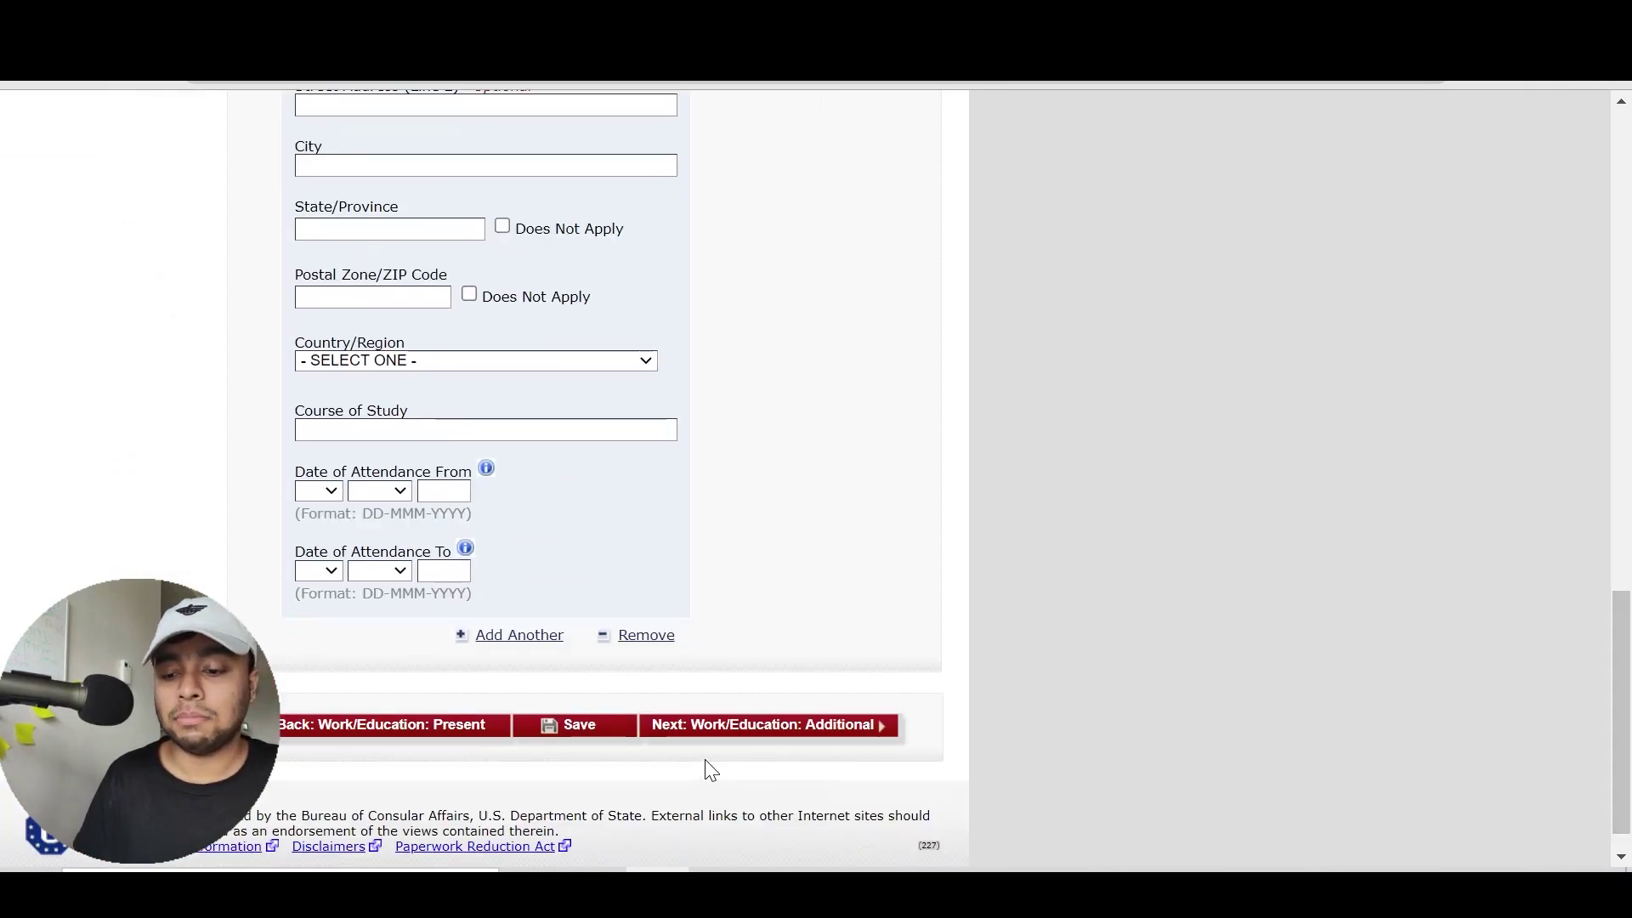
Remove the extra institution entry and enter the name MANARAT DHAKA INTERNATIONAL COLLEGE
click(642, 638)
drag(1629, 435, 1619, 619)
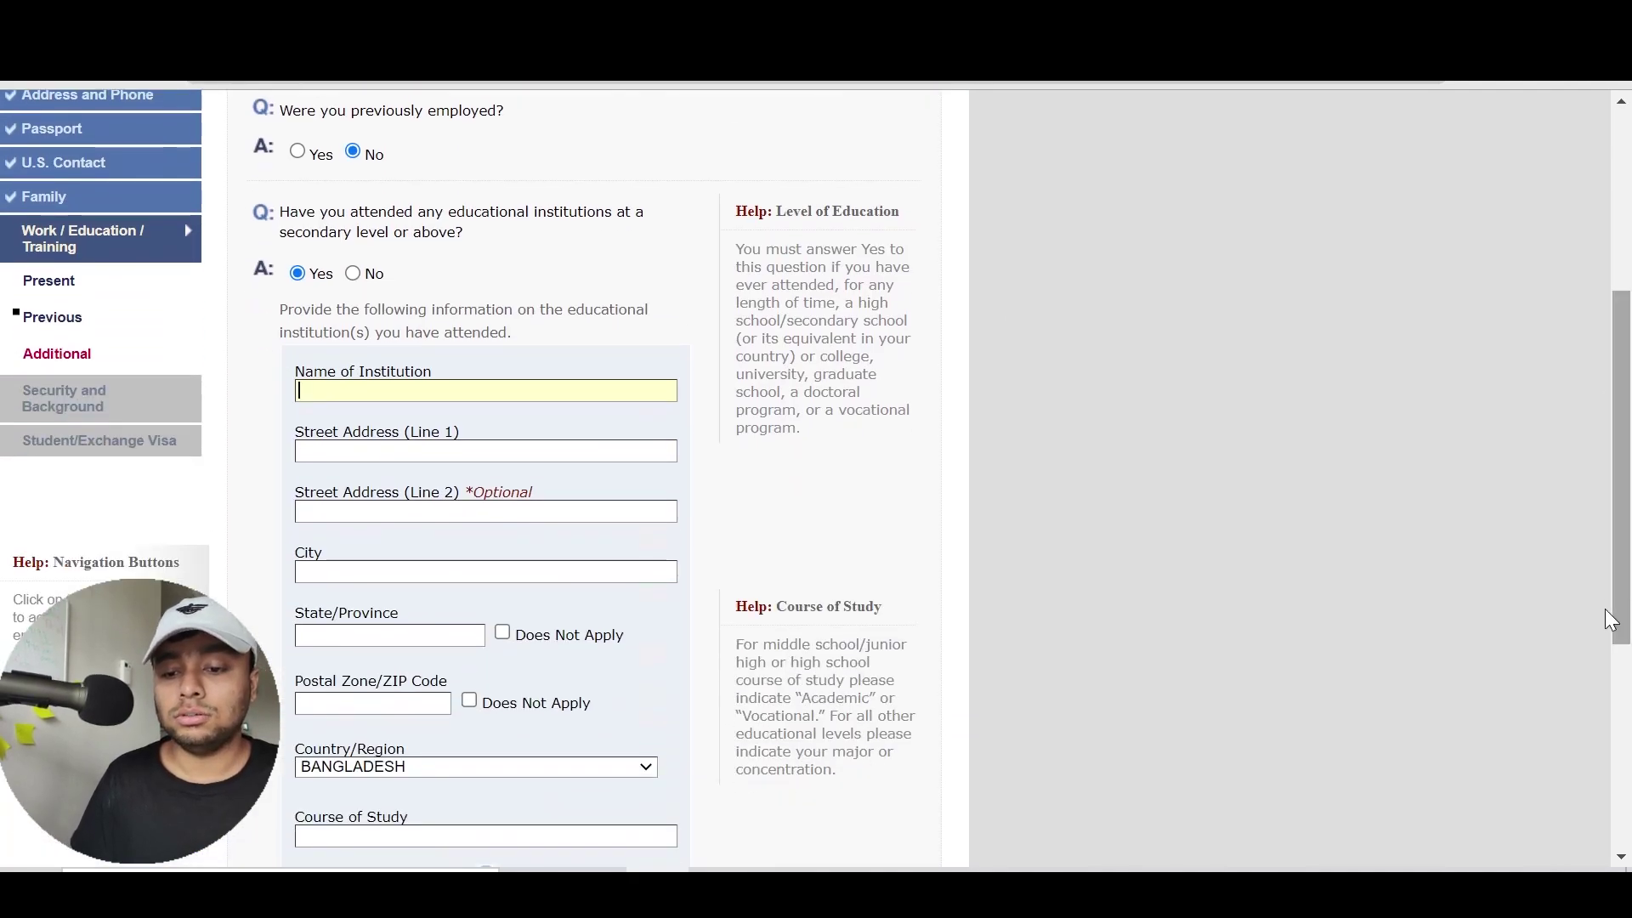
text(MANARAT DHAKA INER)
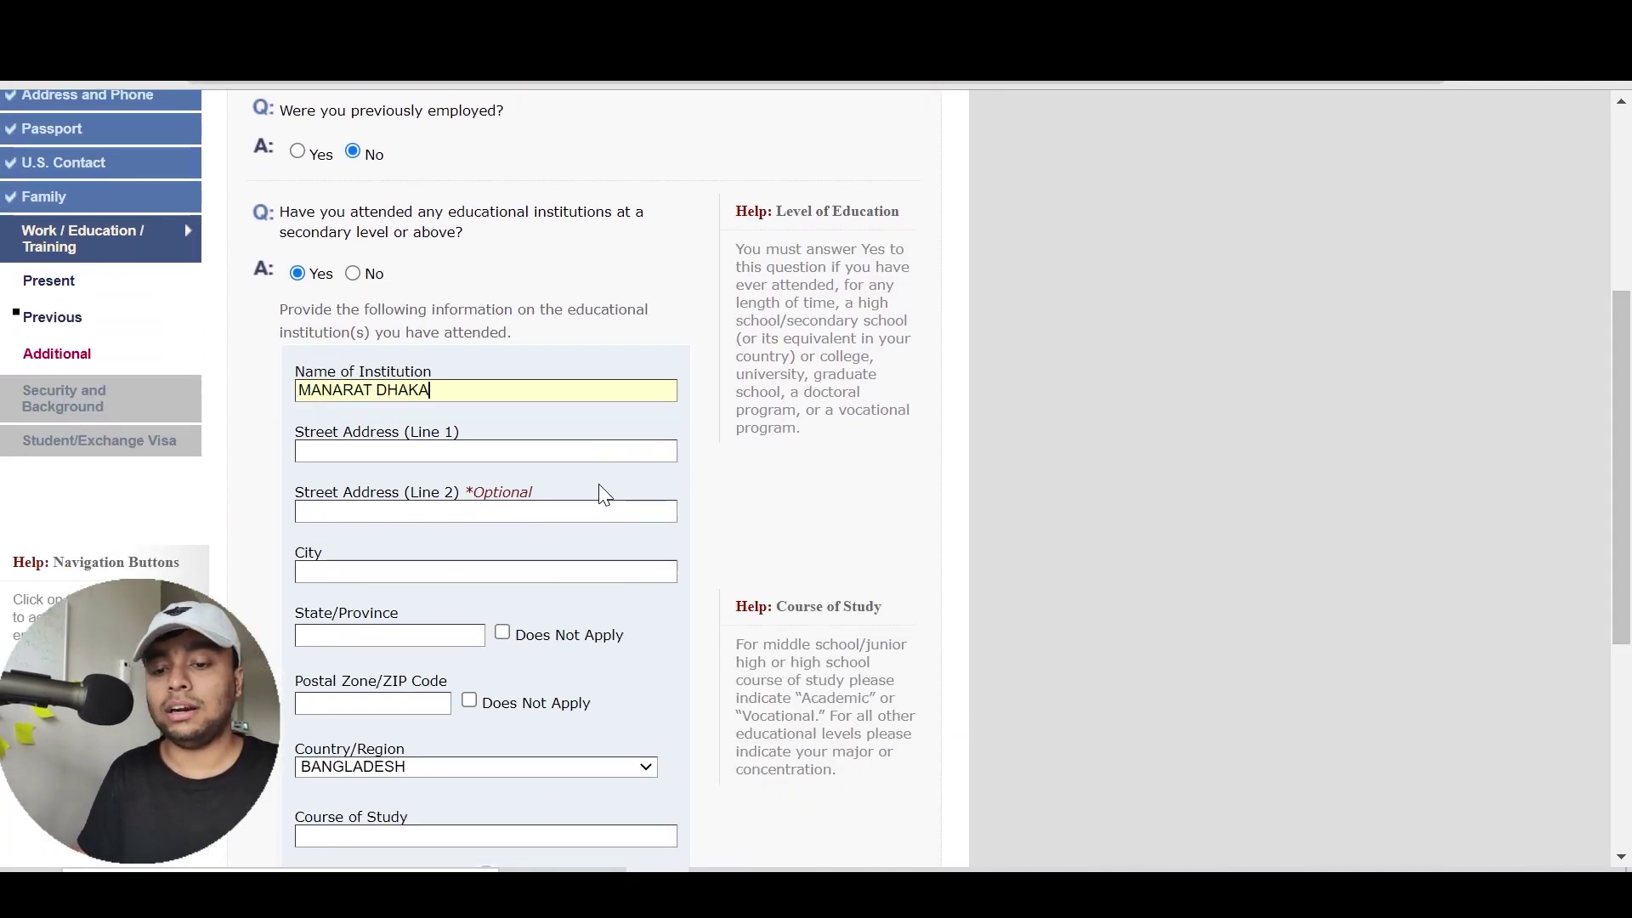
key(BackSpace)
key(BackSpace)
text(TERNATIONAK)
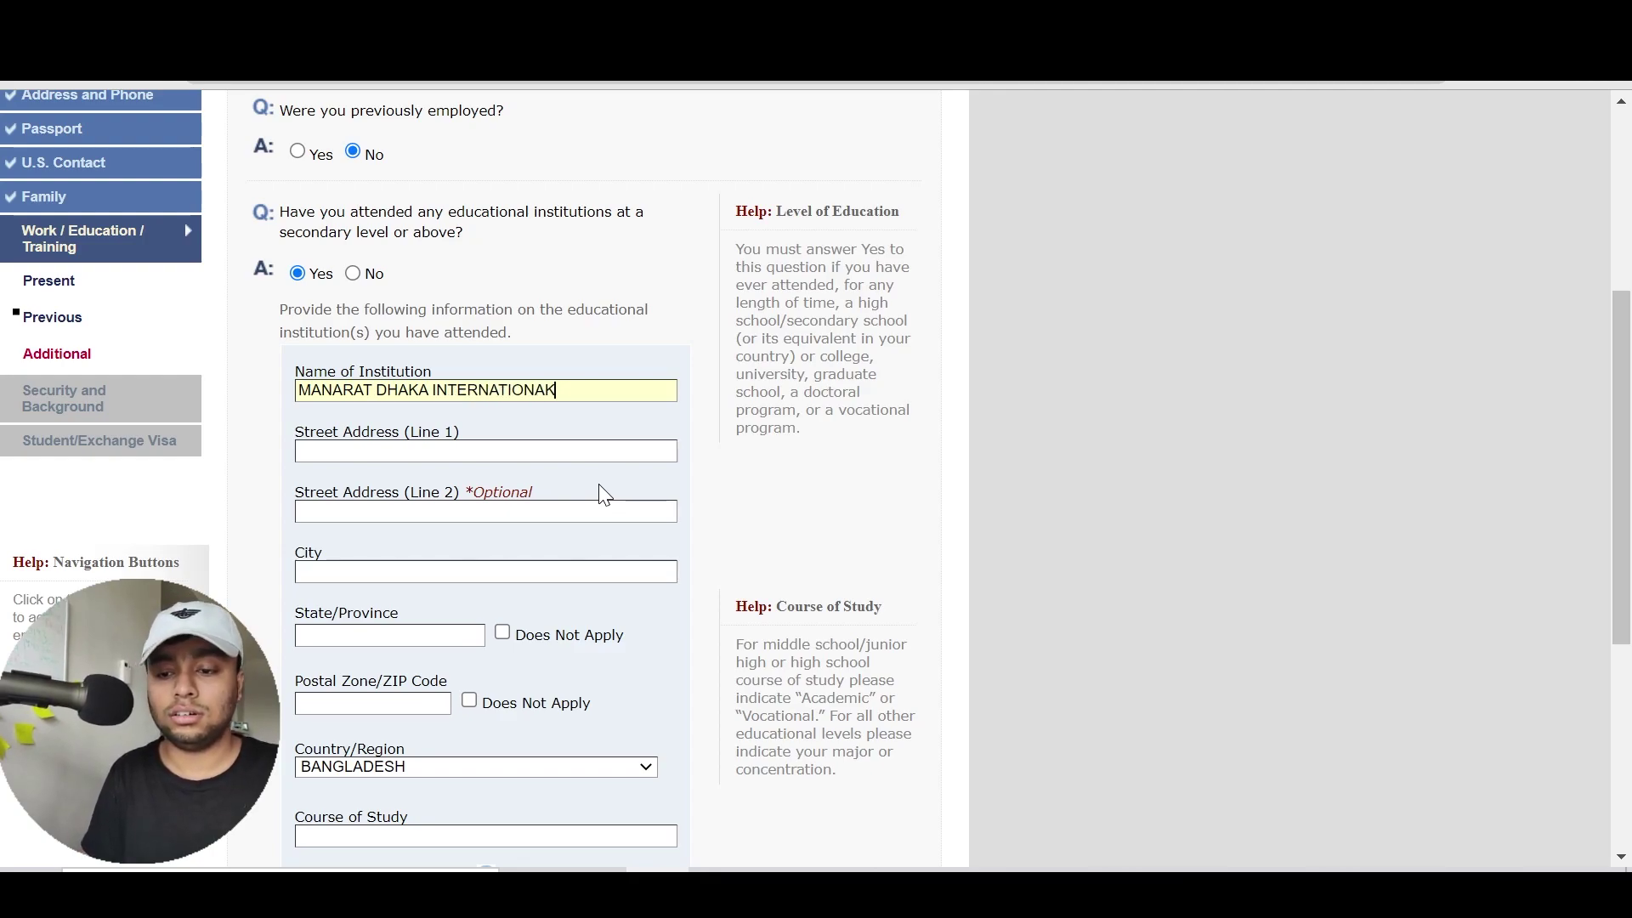
key(BackSpace)
text(L COLLEGE)
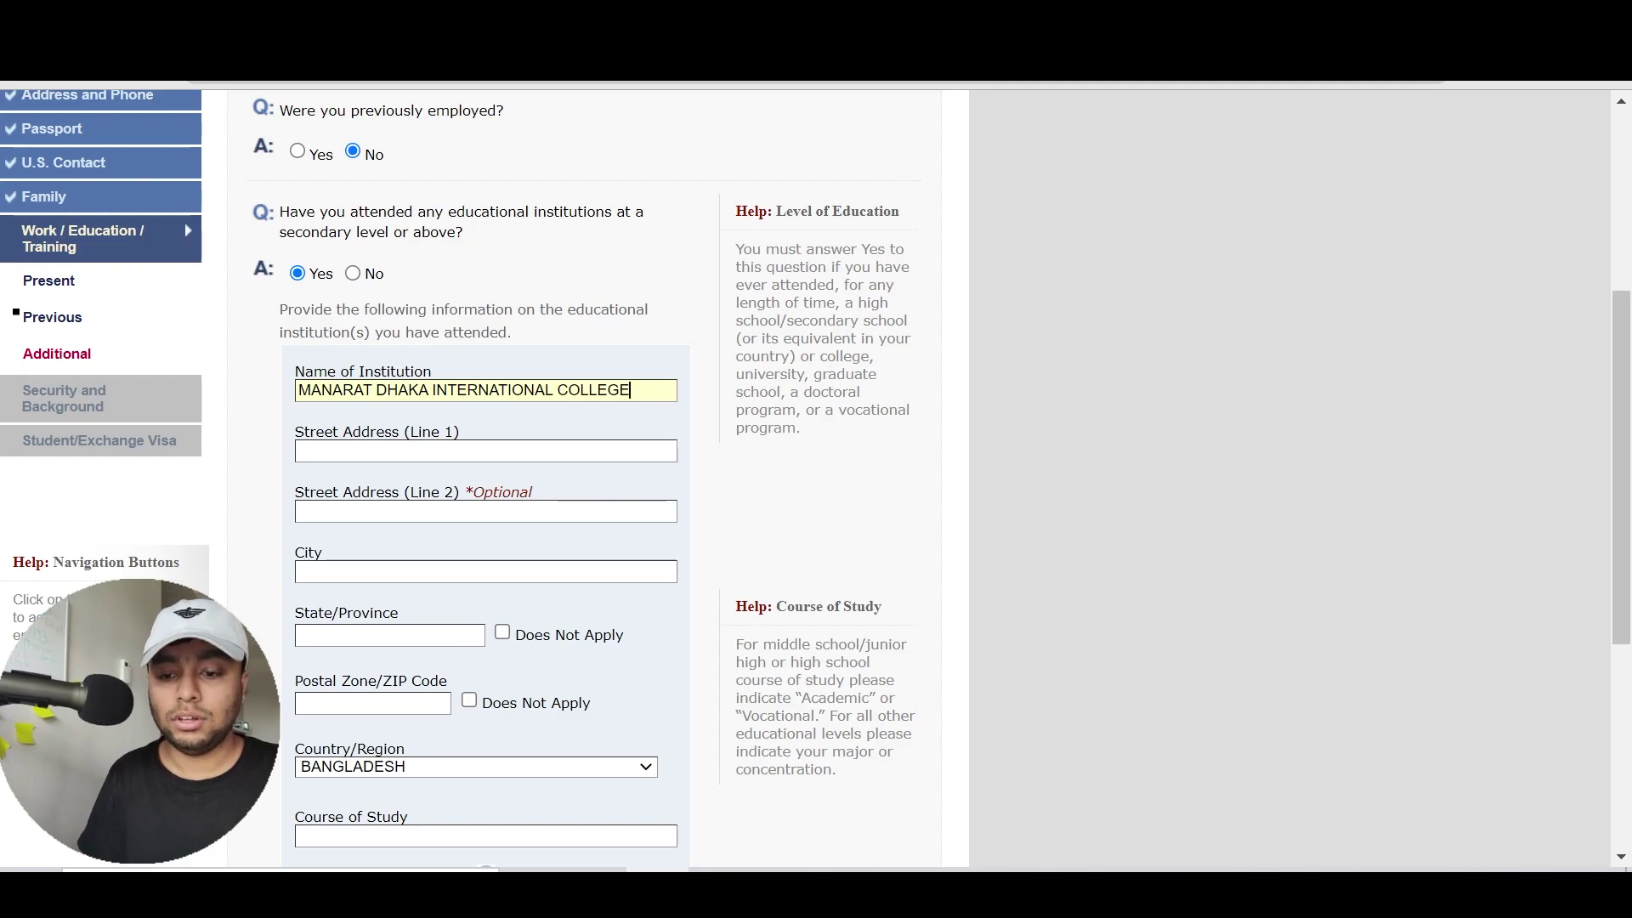
Enter street GULSHAN and city DHAKA, and mark state and postal code as not applicable
key(Tab)
text(GULSHAN)
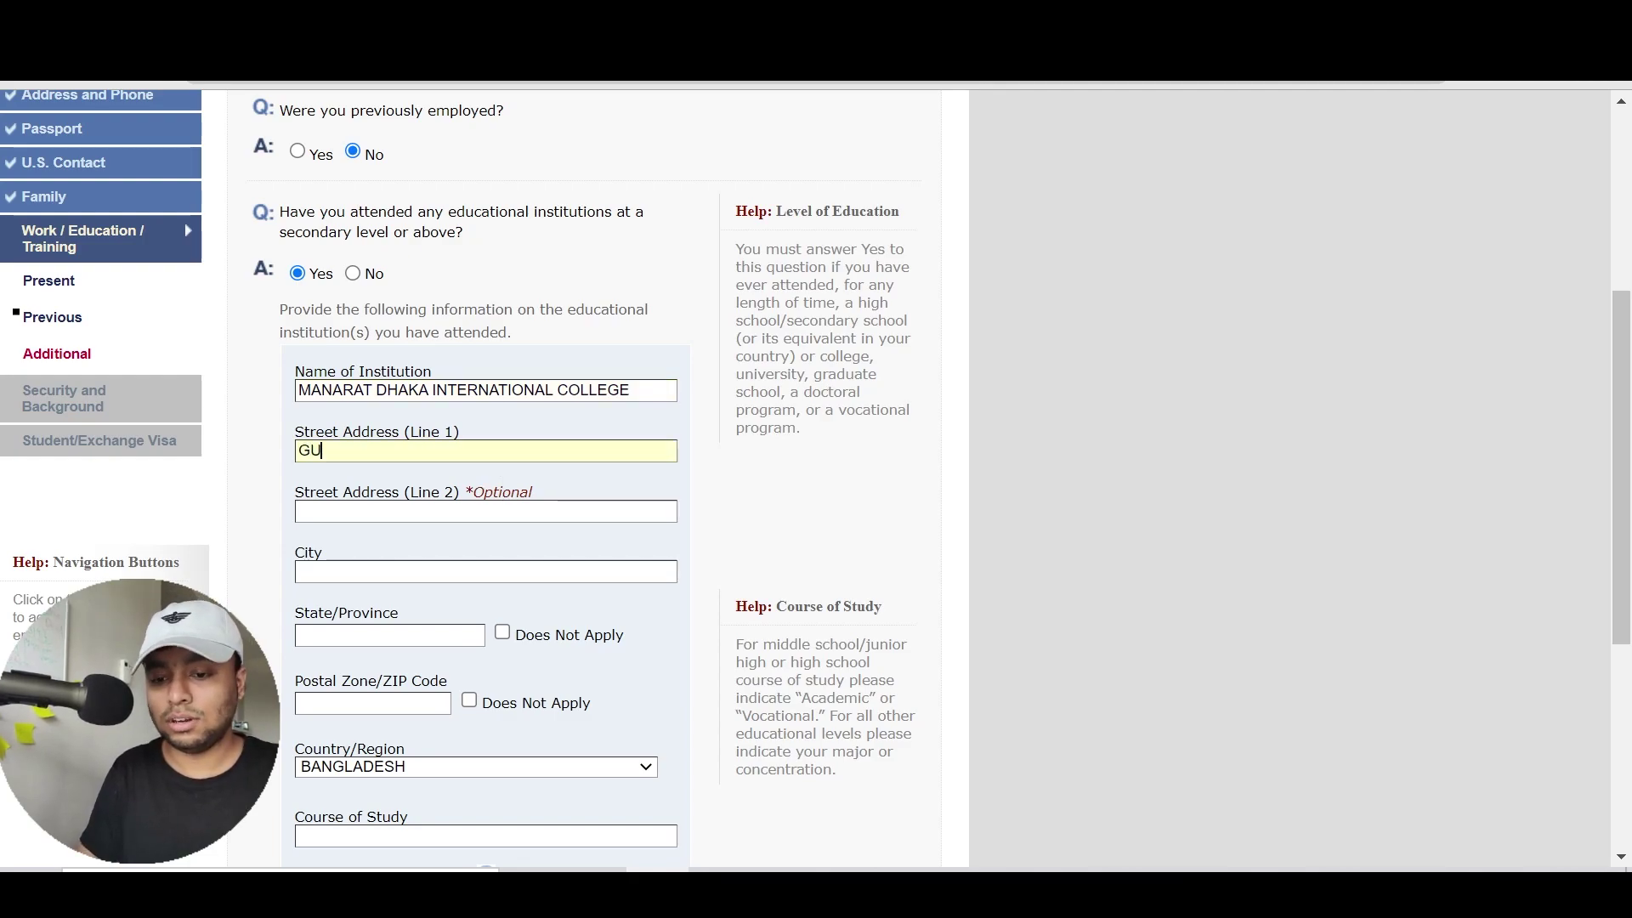
key(Tab)
key(Tab)
text(DHAKA)
key(Tab)
click(574, 651)
click(572, 643)
click(545, 707)
Review the Course of Study help, which suggests 'Academic' or a concentration
drag(1623, 419, 1624, 521)
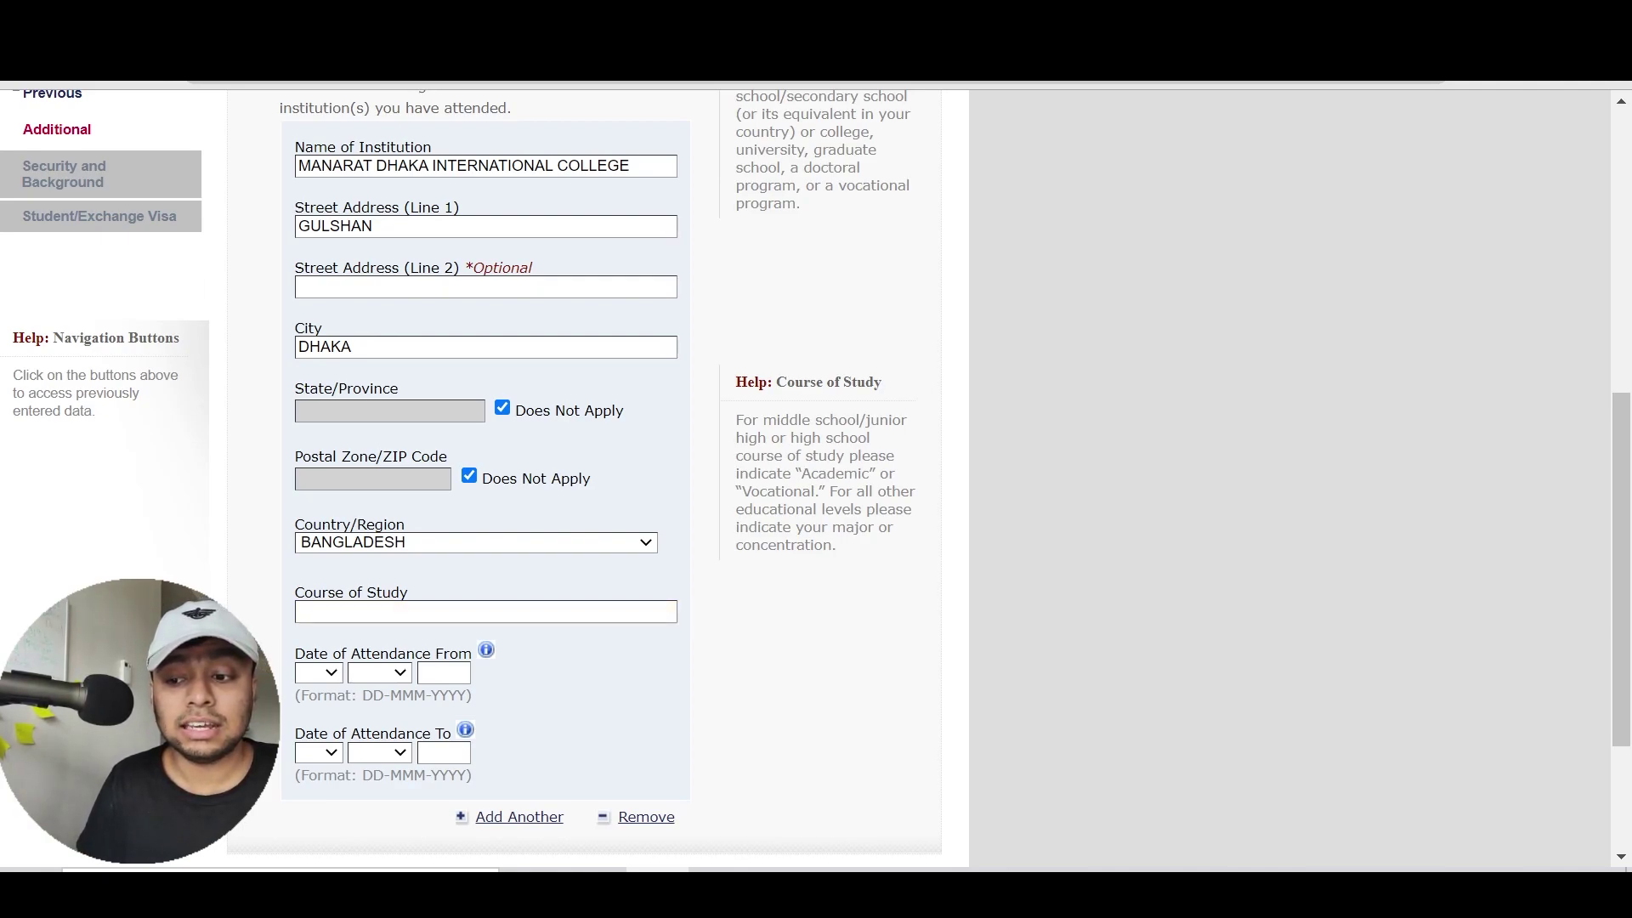
double_click(835, 475)
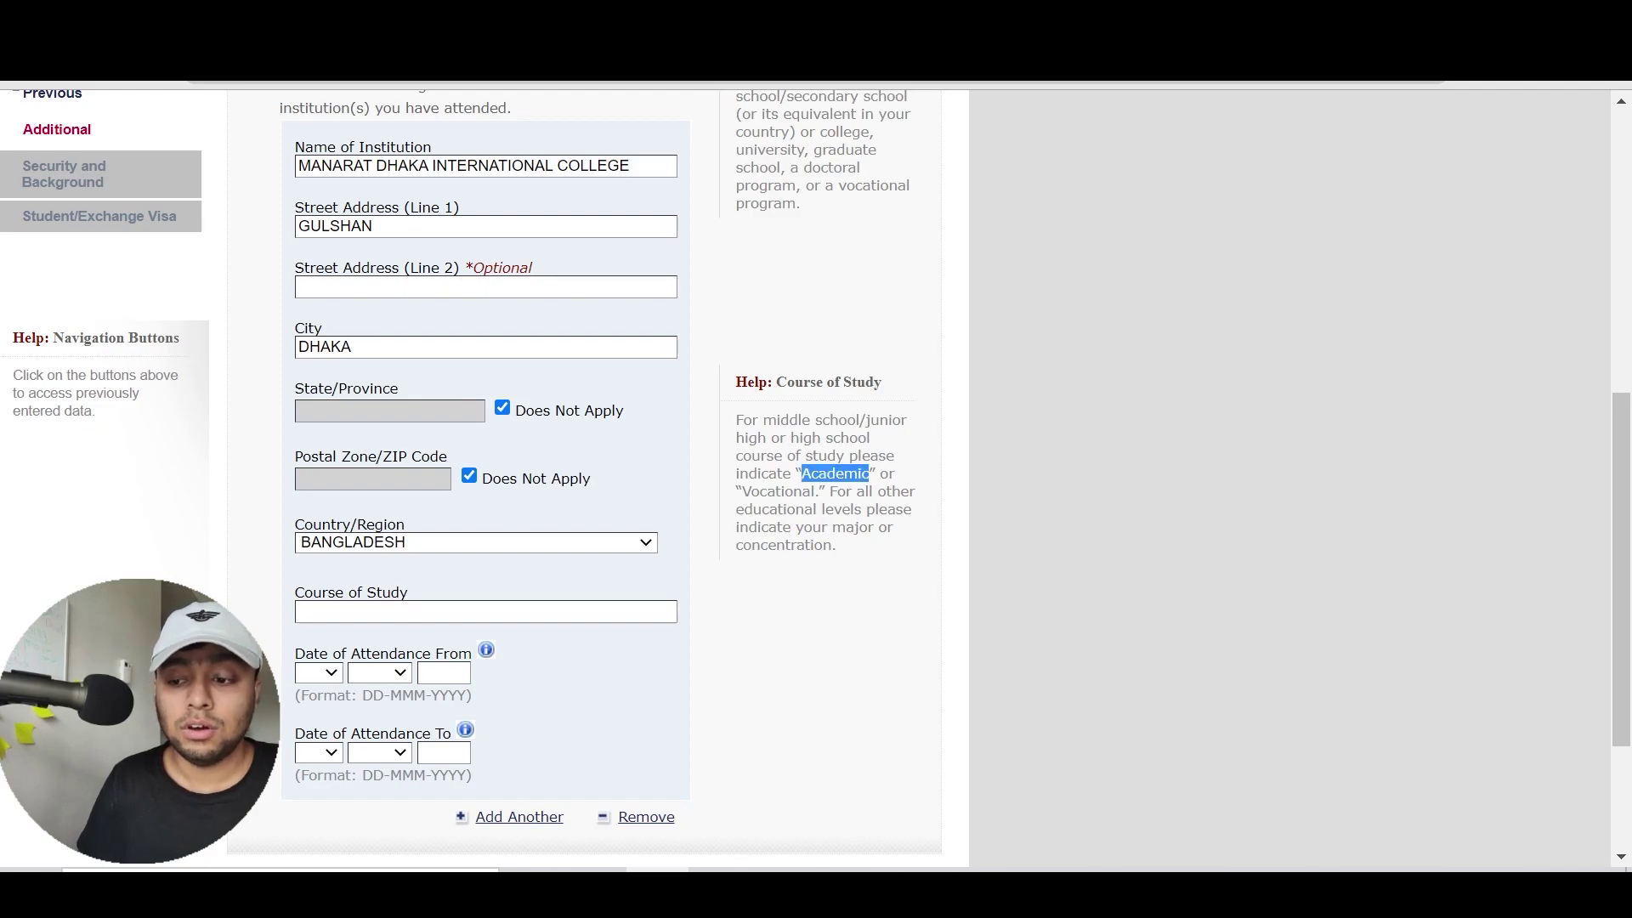
double_click(783, 545)
click(963, 571)
scroll(963, 571, up, 2)
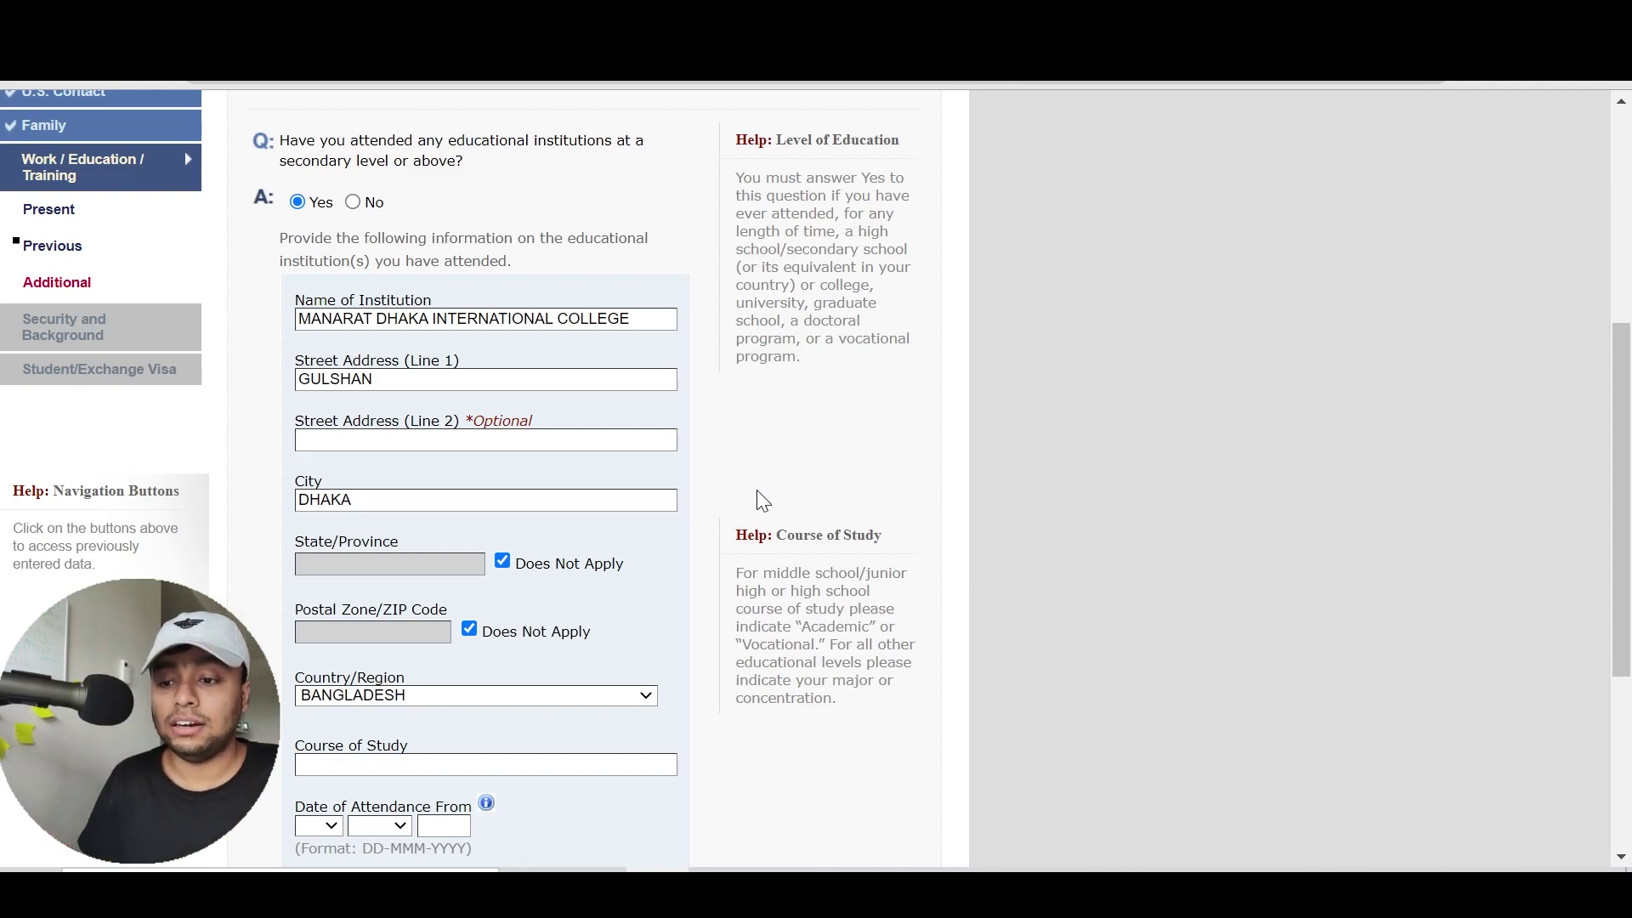
scroll(756, 490, down, 1)
scroll(756, 490, up, 1)
scroll(612, 655, down, 4)
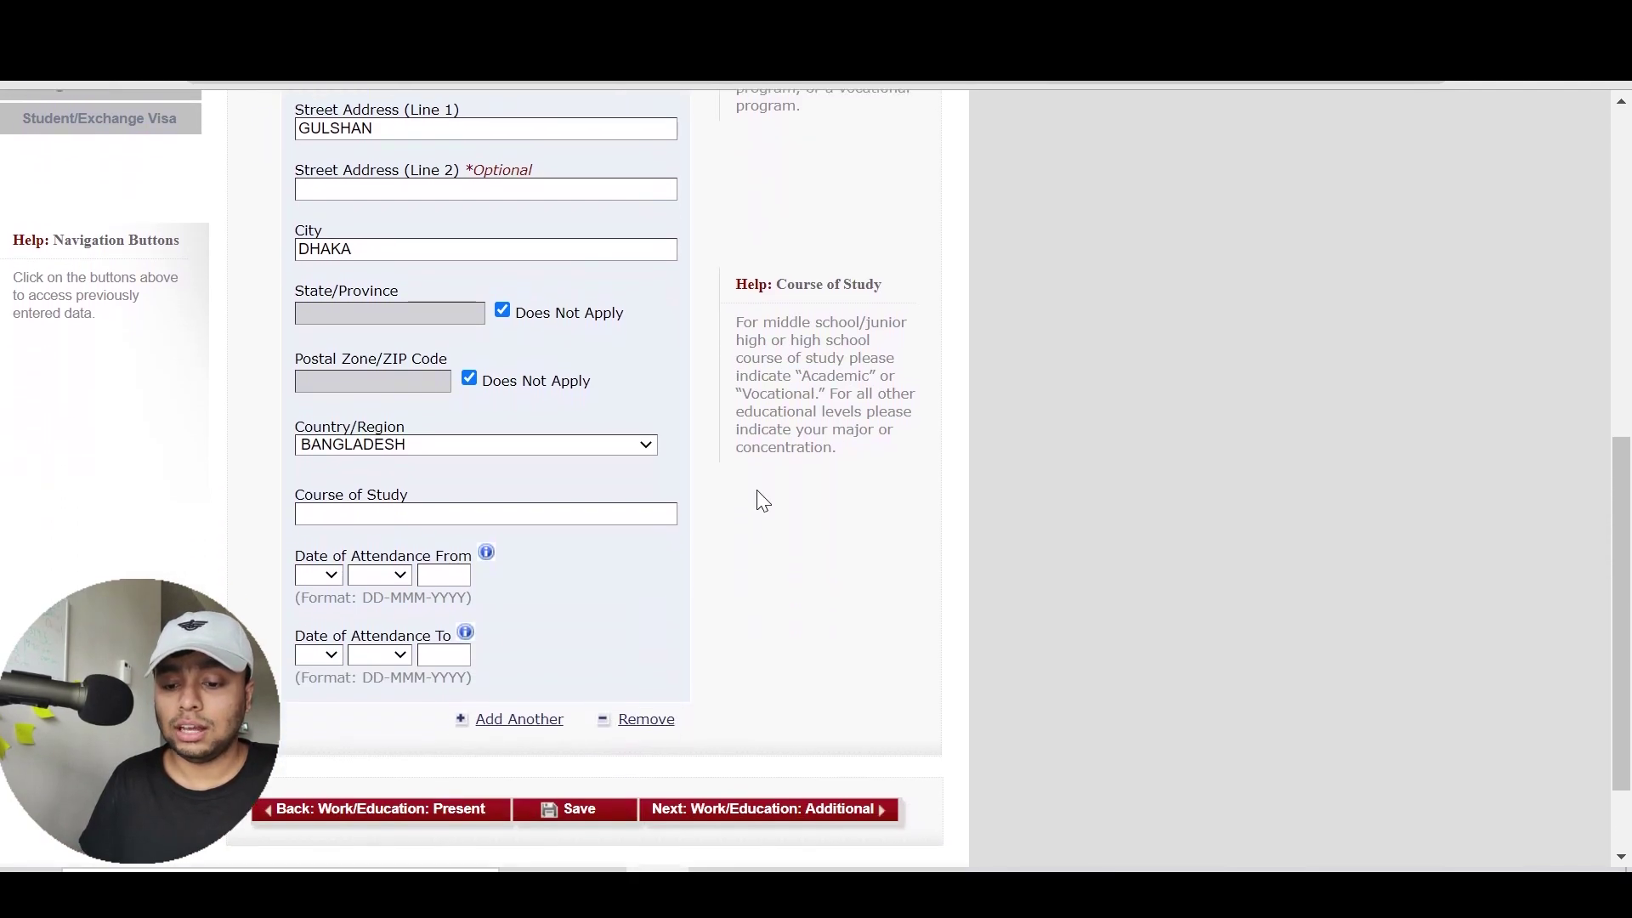
scroll(1187, 565, up, 2)
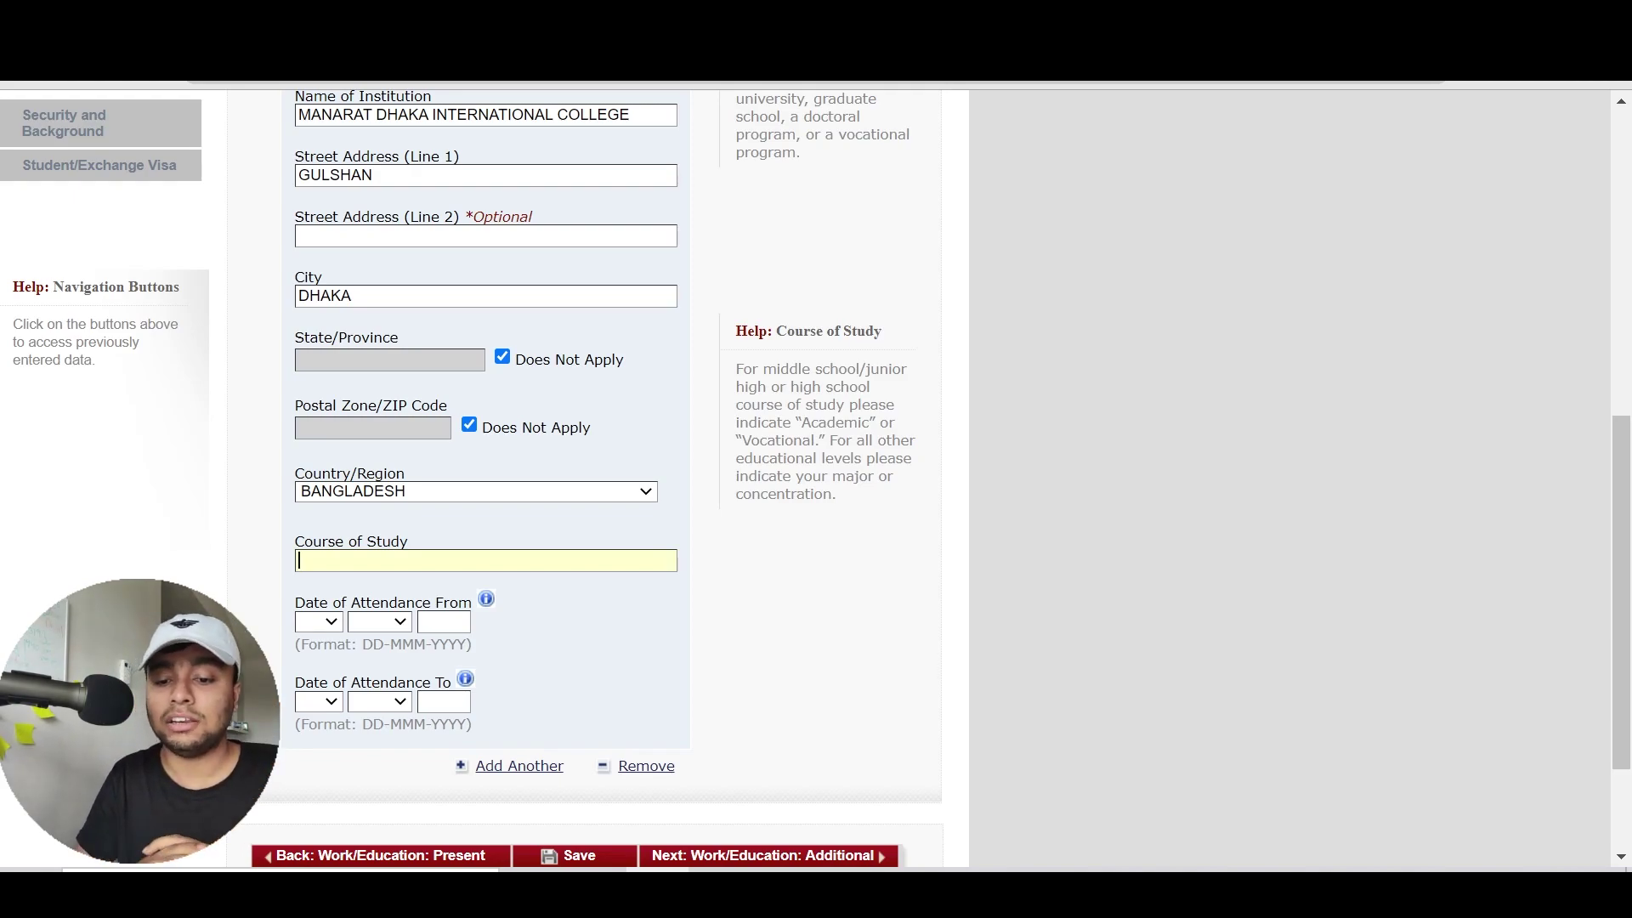
Enter ACADEMIC as the course of study, replacing the first attempt MATHEMATICS
text(MAHTE)
key(BackSpace)
key(BackSpace)
key(BackSpace)
text(T)
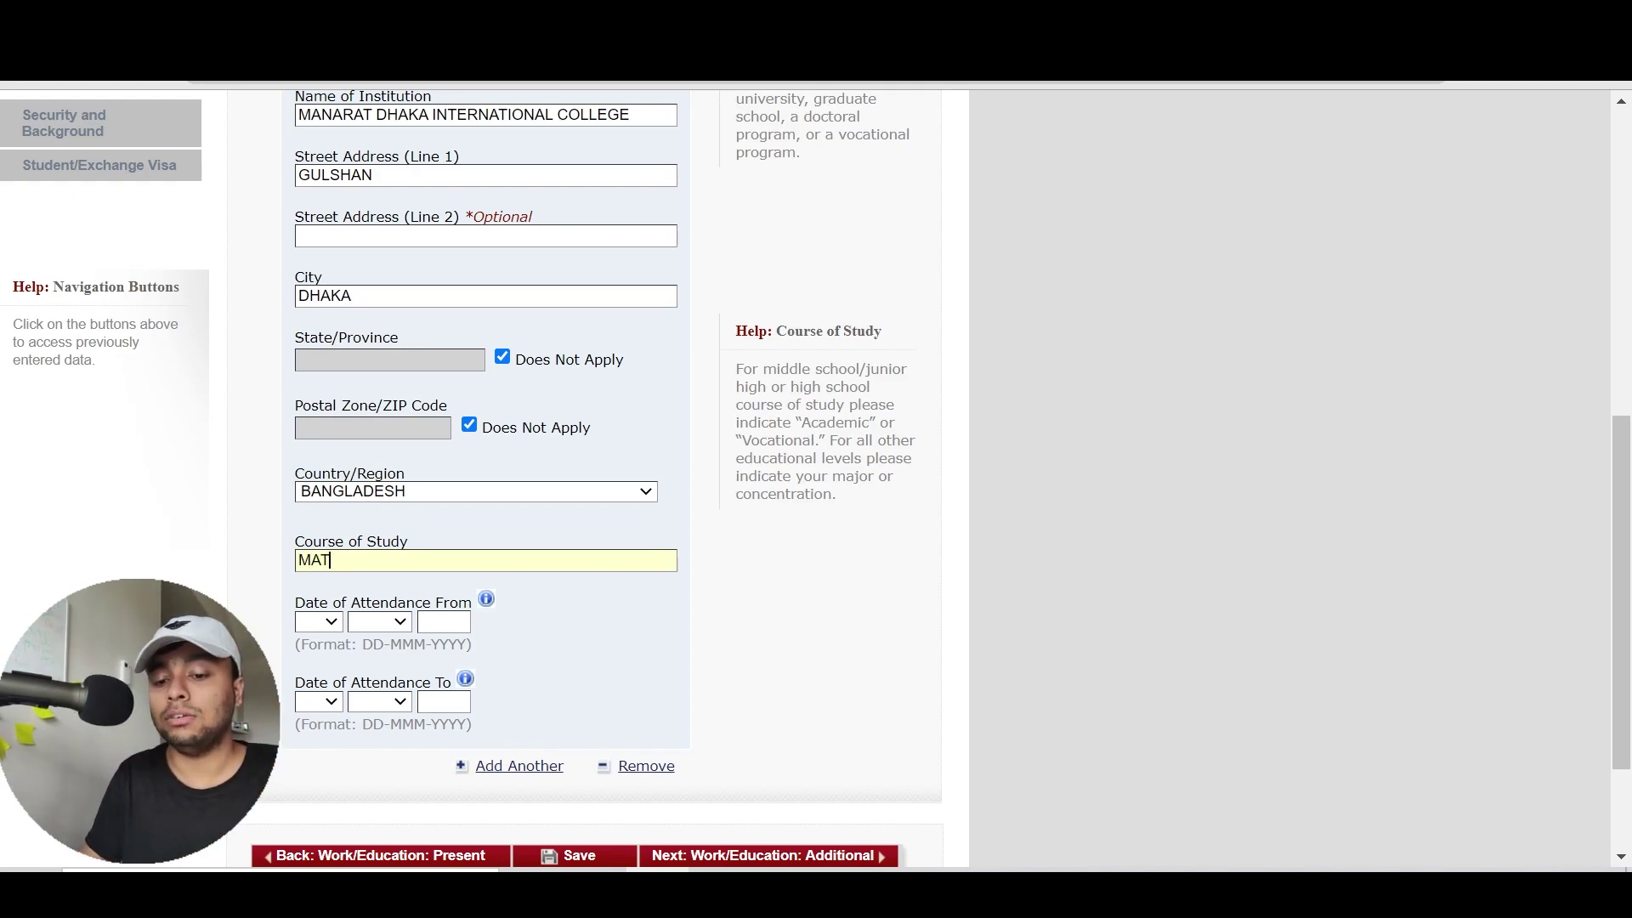
text(HEMATICS)
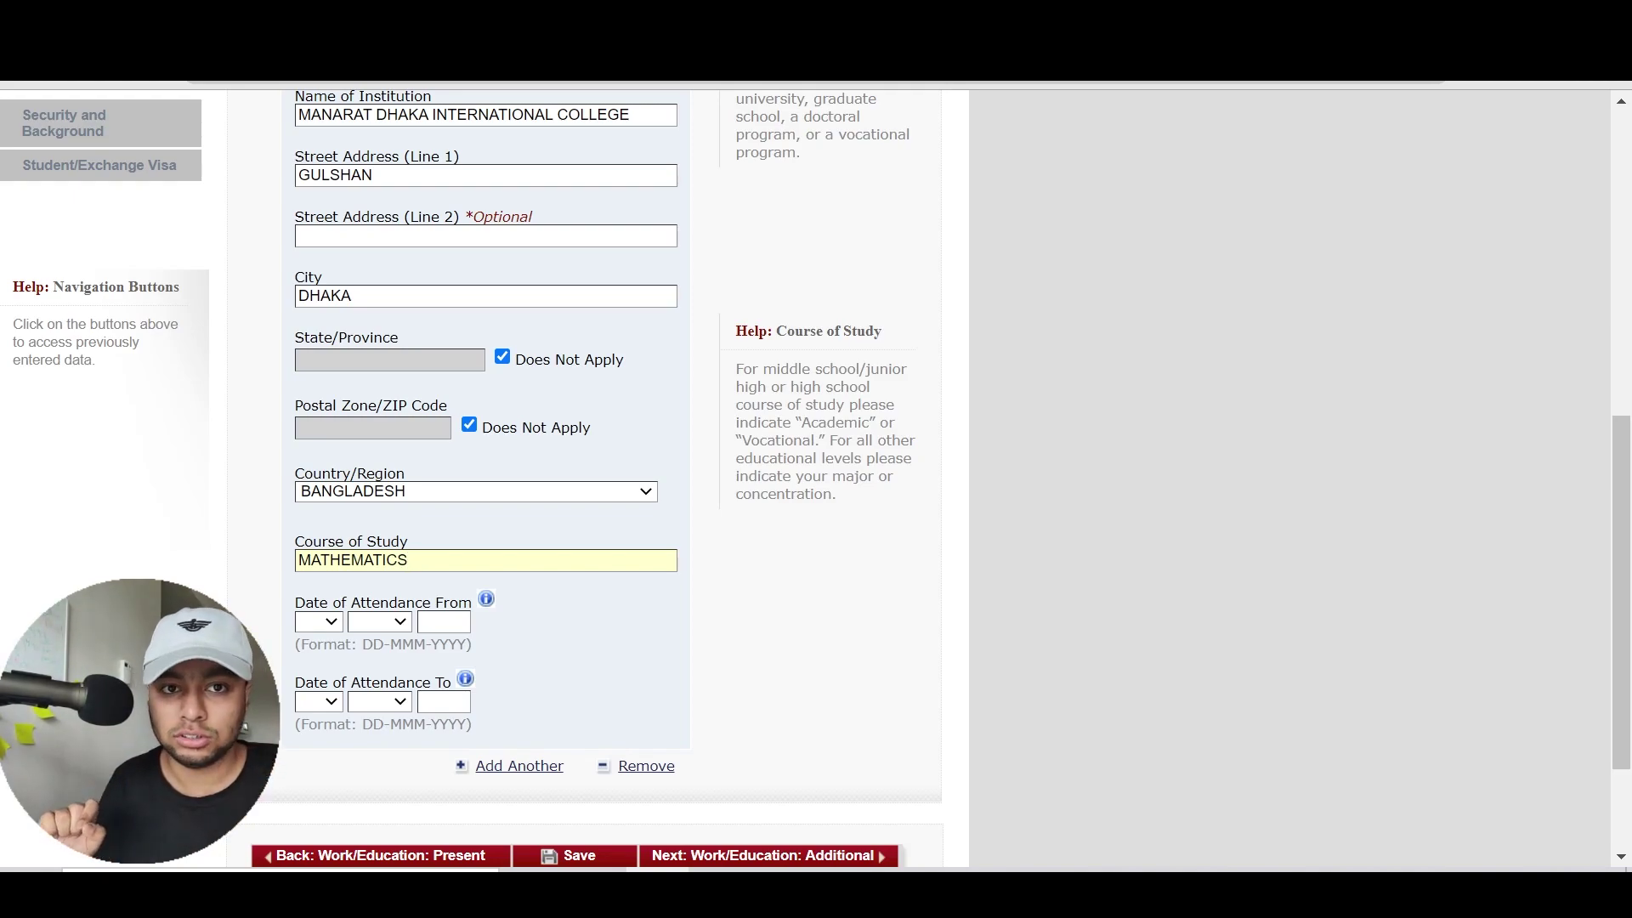
key(BackSpace)
key(BackSpace)
key(BackSpace)
key(BackSpace)
key(BackSpace)
key(BackSpace)
key(BackSpace)
key(BackSpace)
key(BackSpace)
key(BackSpace)
key(BackSpace)
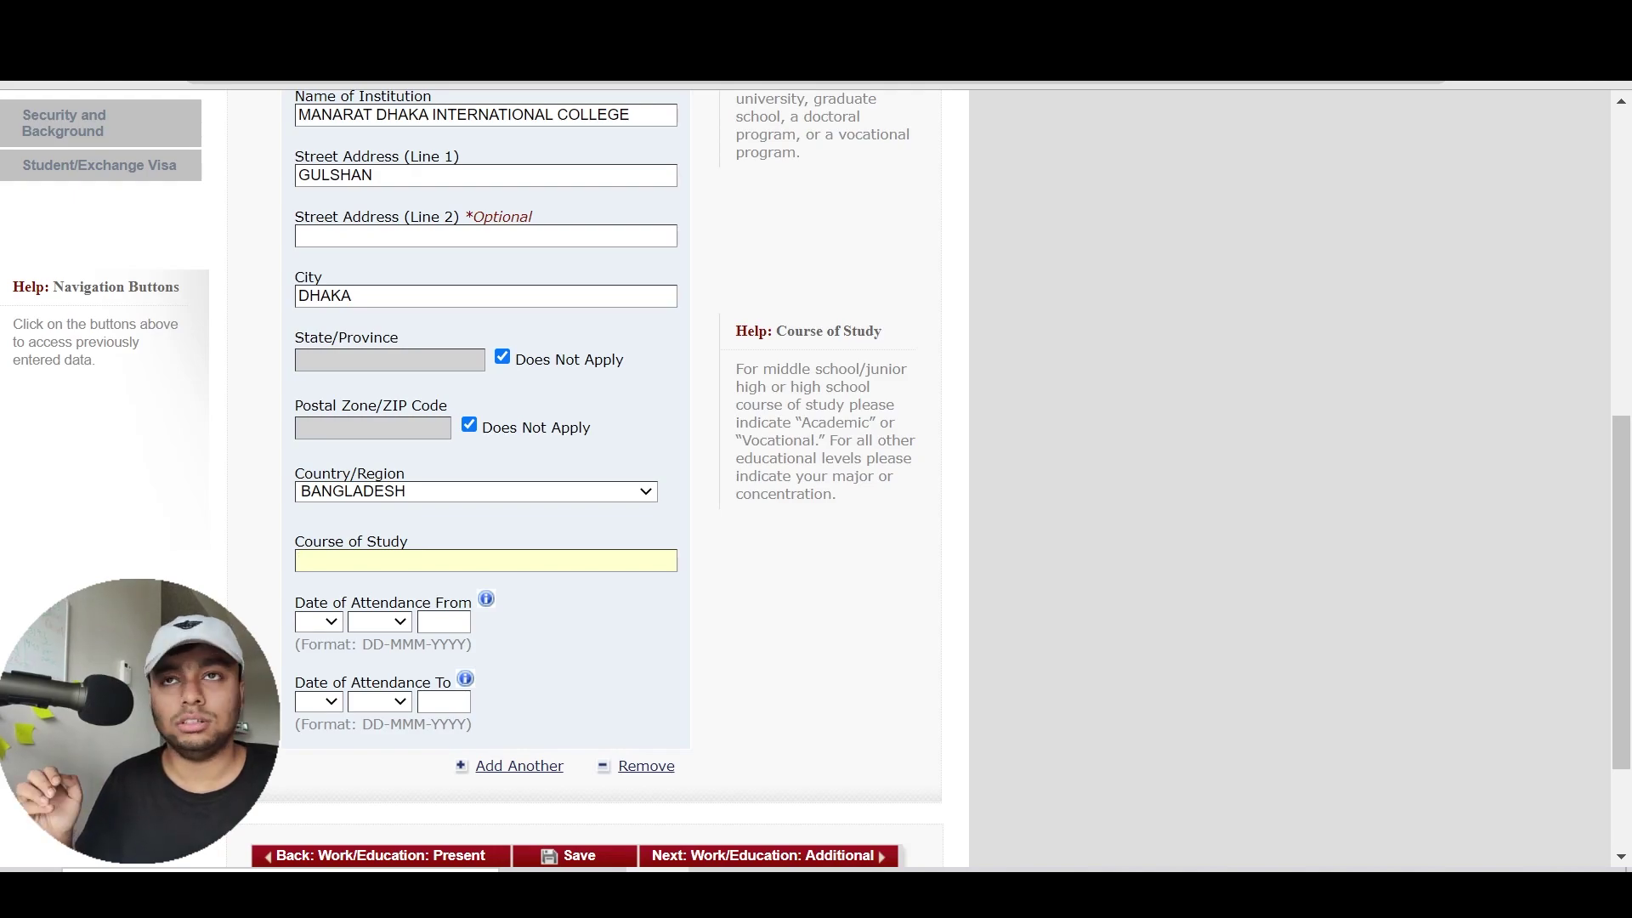
text(ACADEMIC)
click(716, 583)
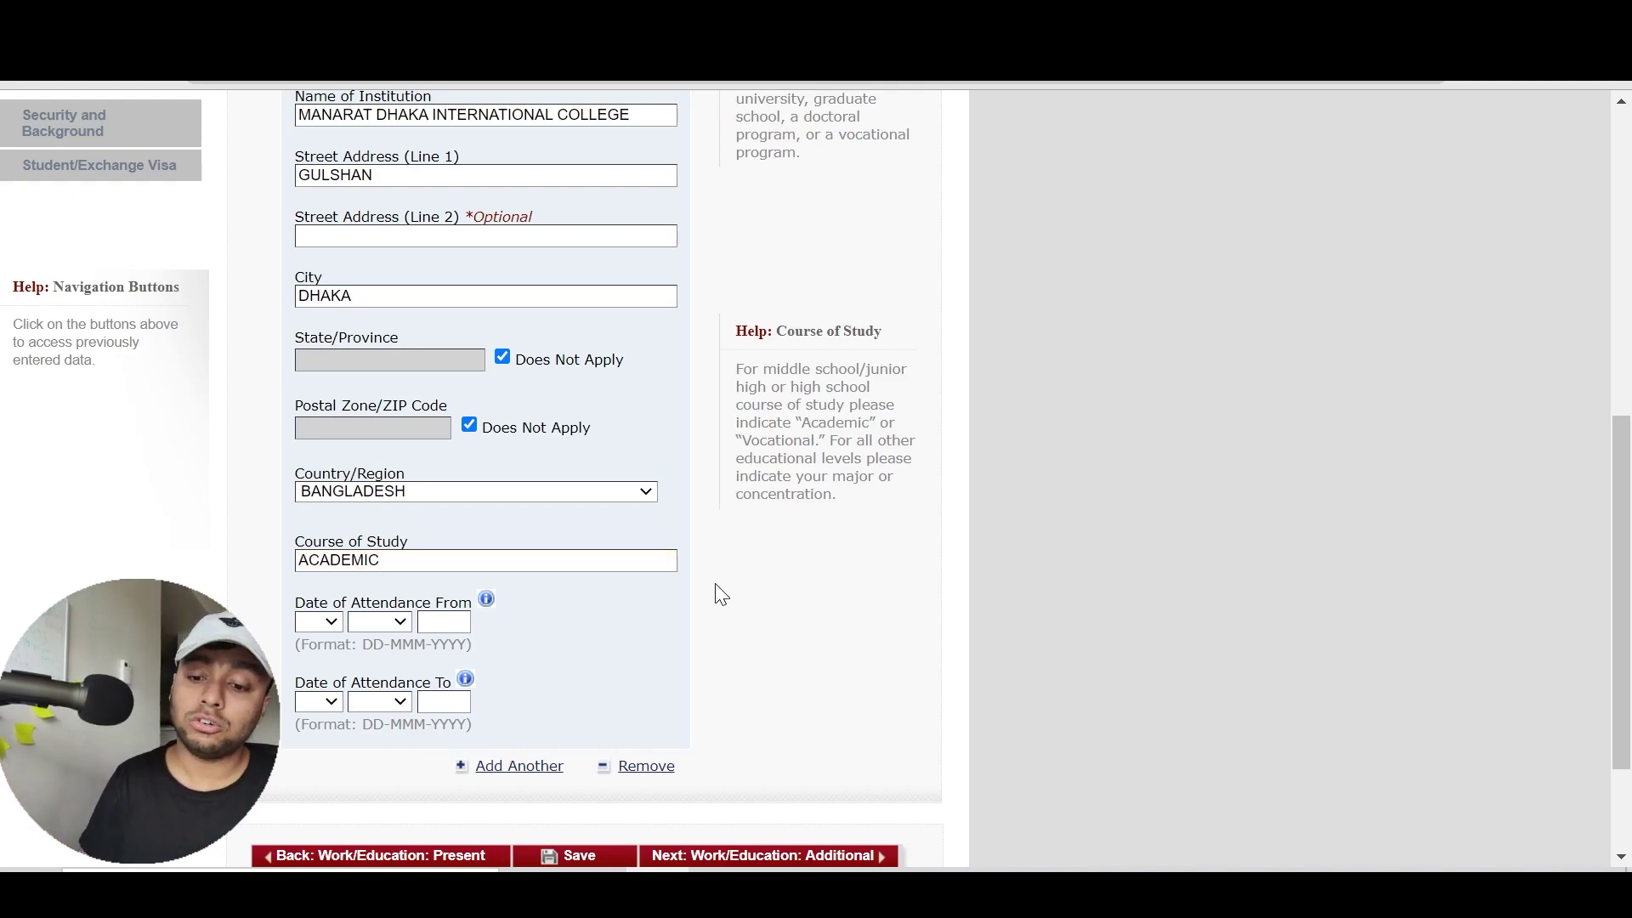
Set the attendance start date to 15 JUN 2005
scroll(716, 583, up, 3)
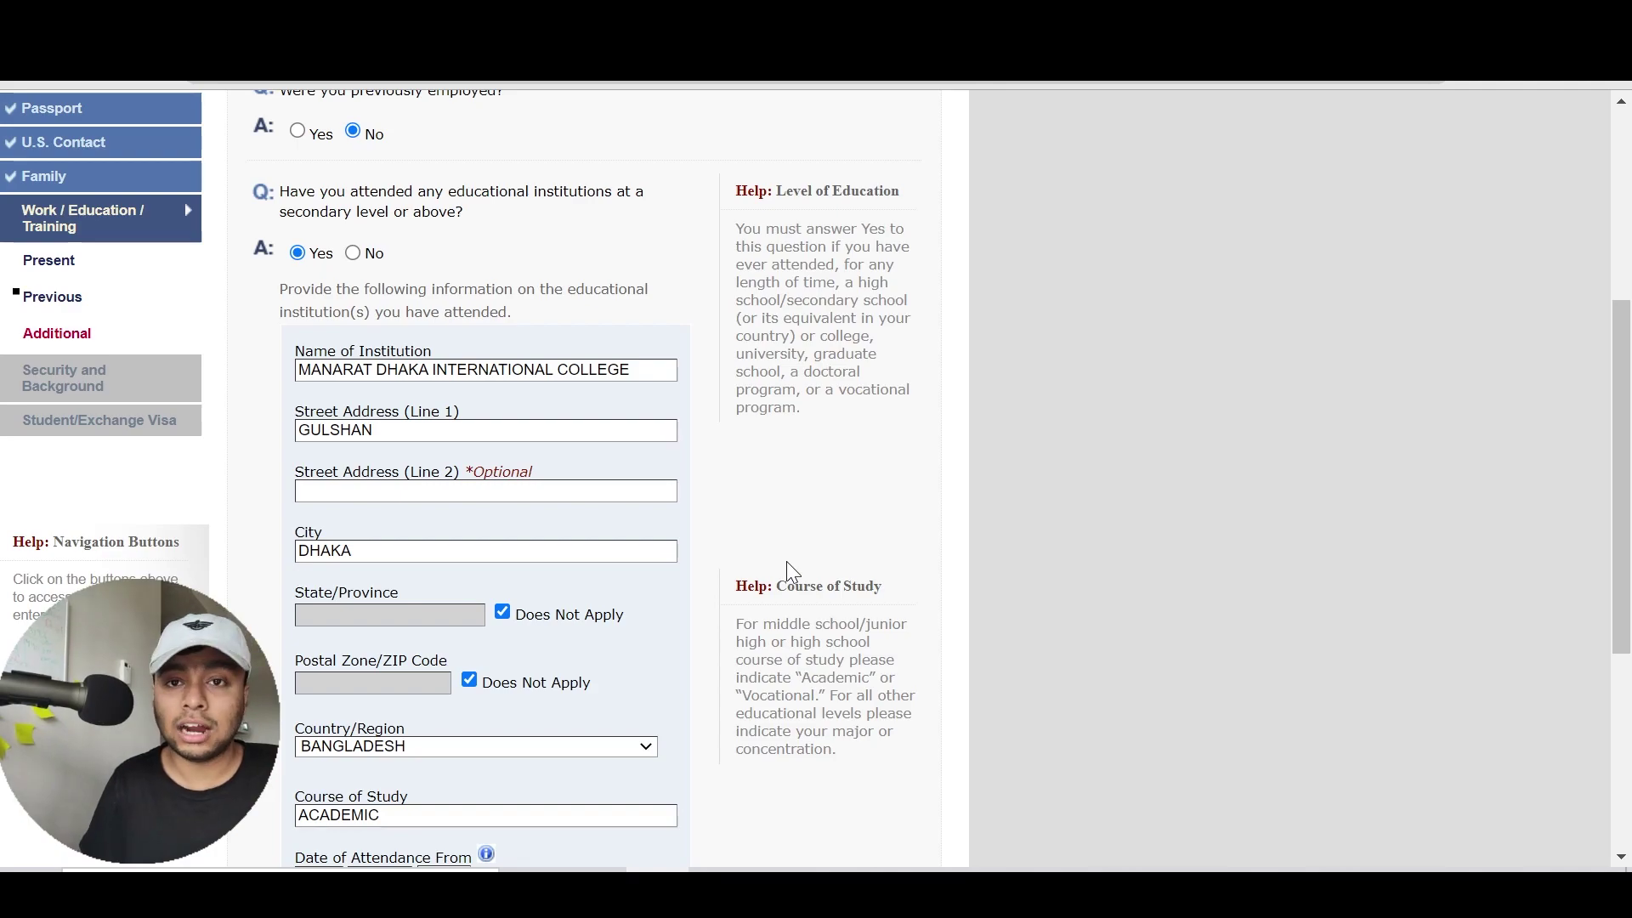
scroll(790, 569, down, 4)
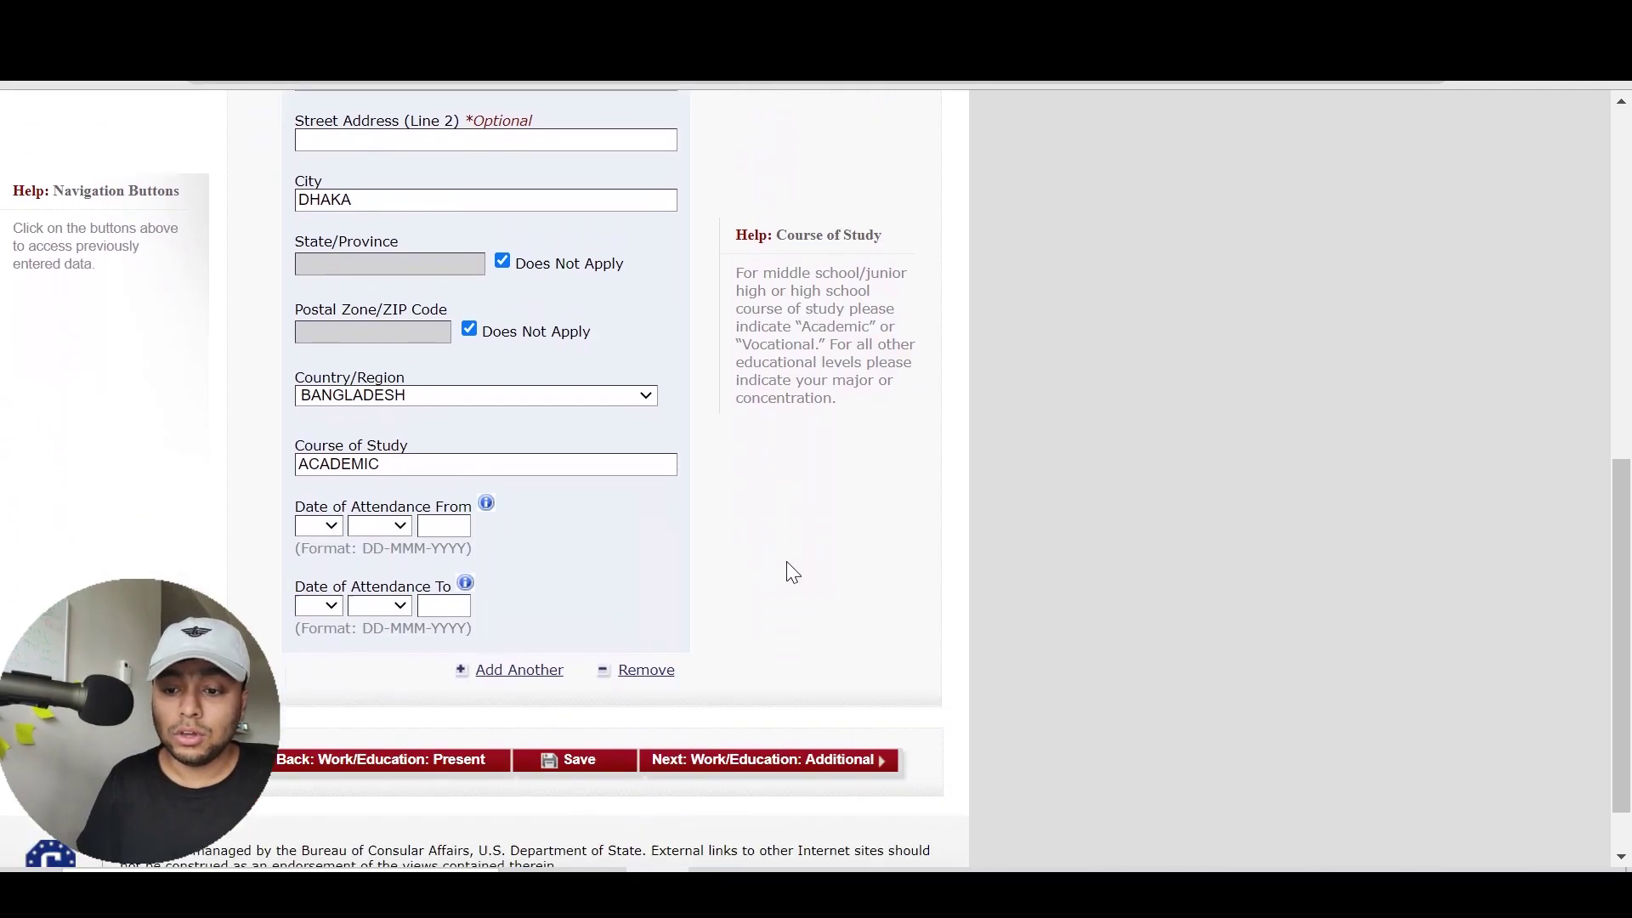
scroll(790, 570, down, 1)
click(303, 469)
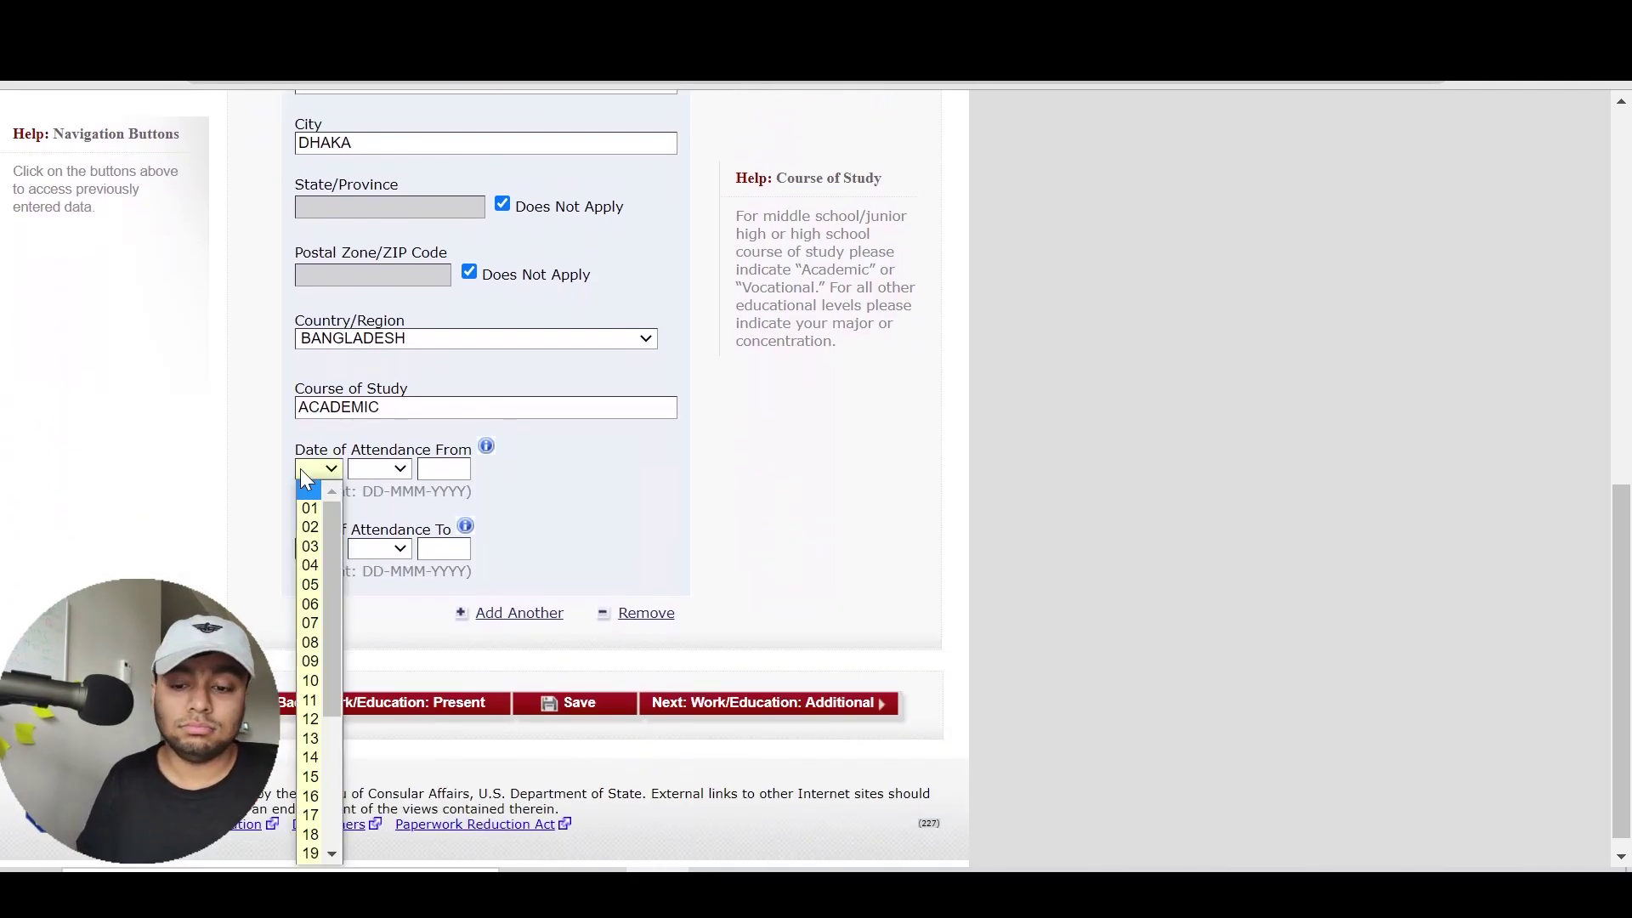
text(15)
key(Tab)
text(jun)
key(Tab)
text(2005)
key(Tab)
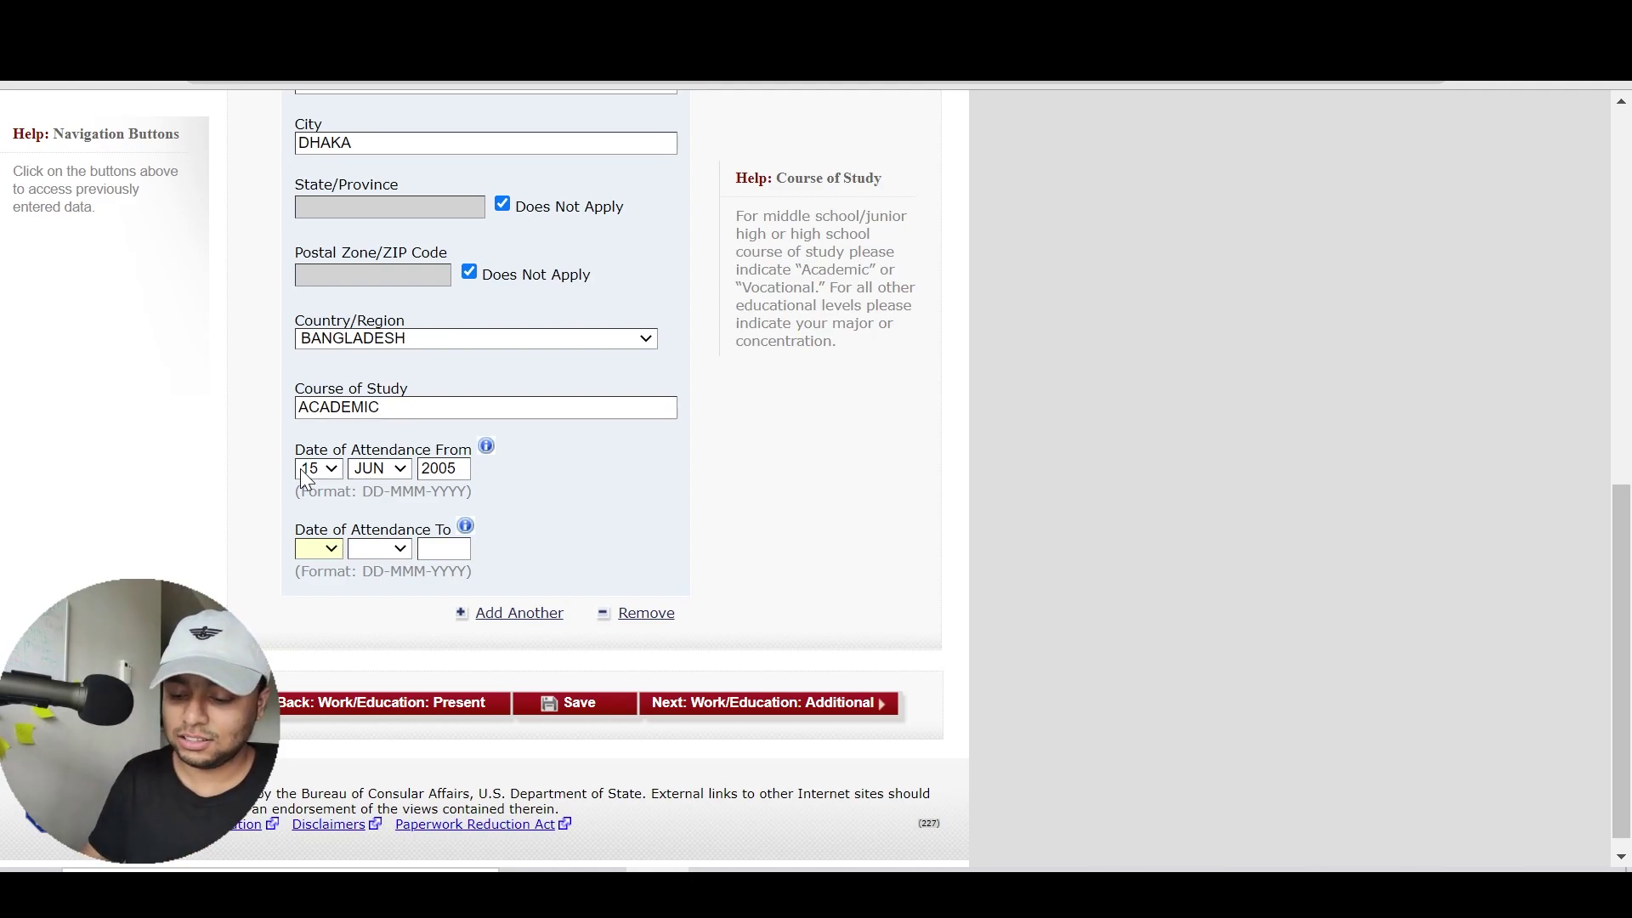
Set the attendance end date to 15 JUN 2020
text(15)
key(Tab)
text(jun)
key(Tab)
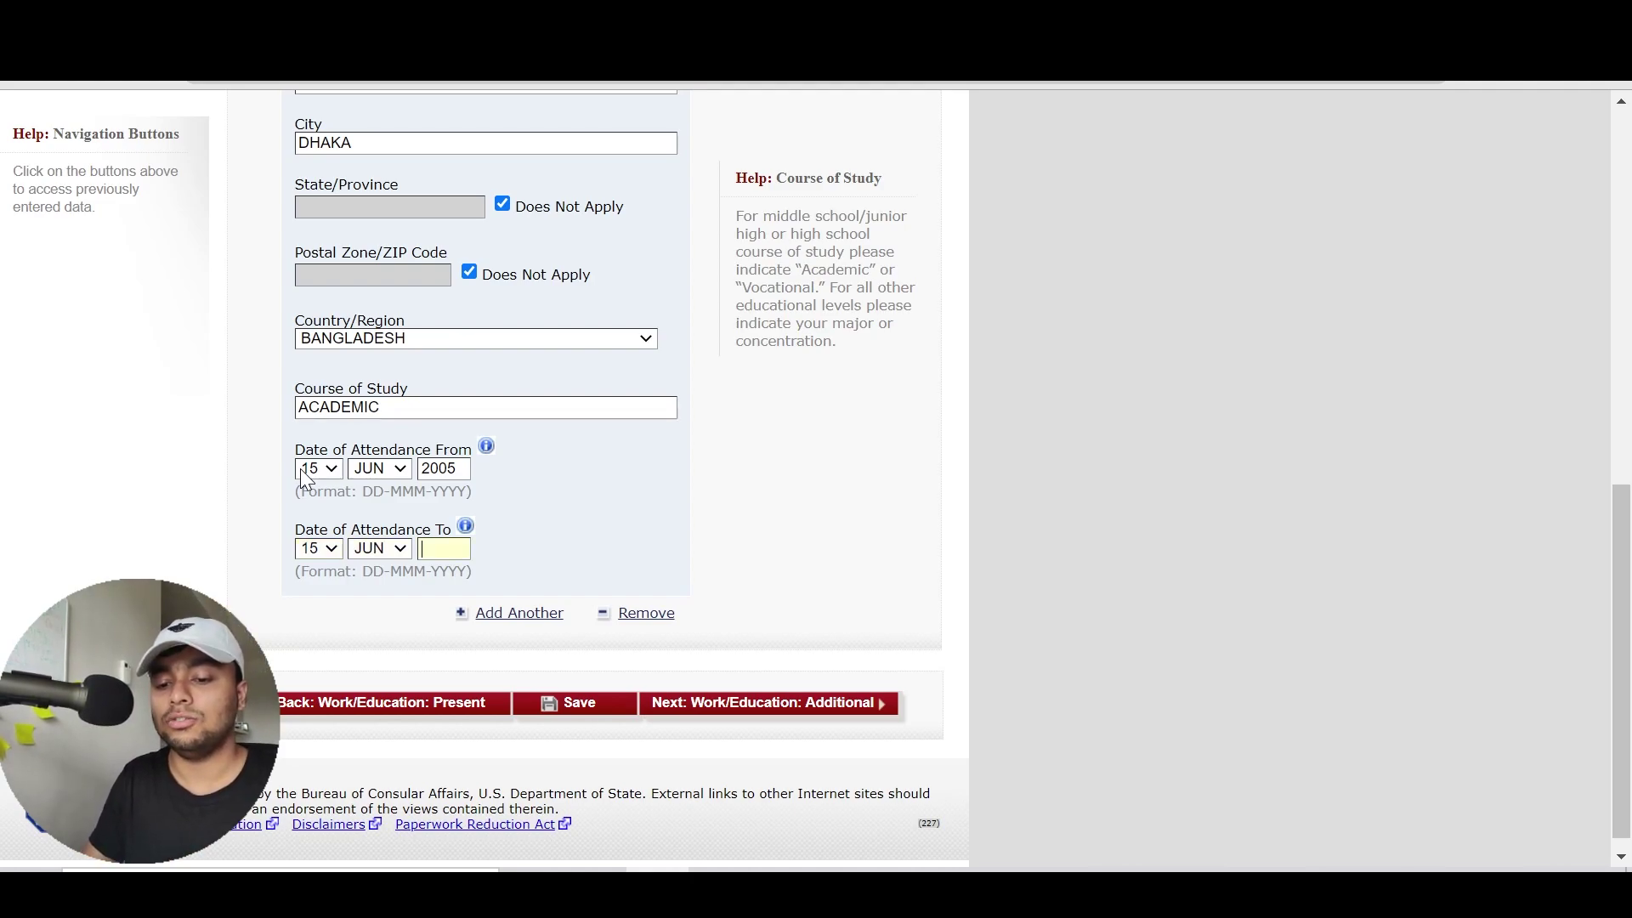
text(201)
key(BackSpace)
text(20)
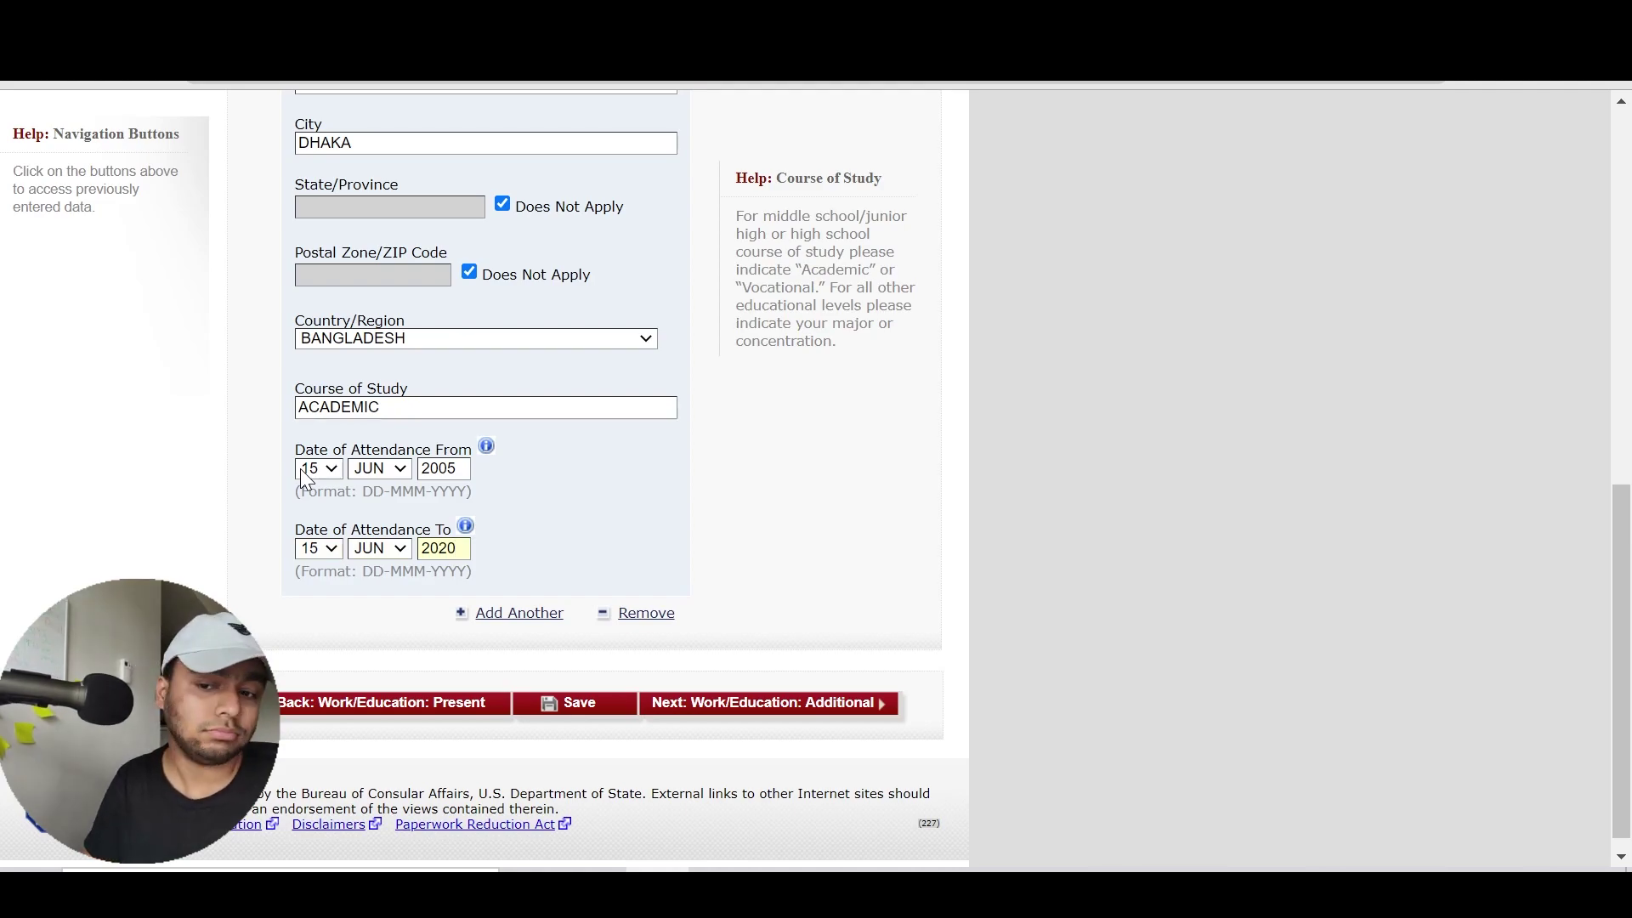
click(796, 710)
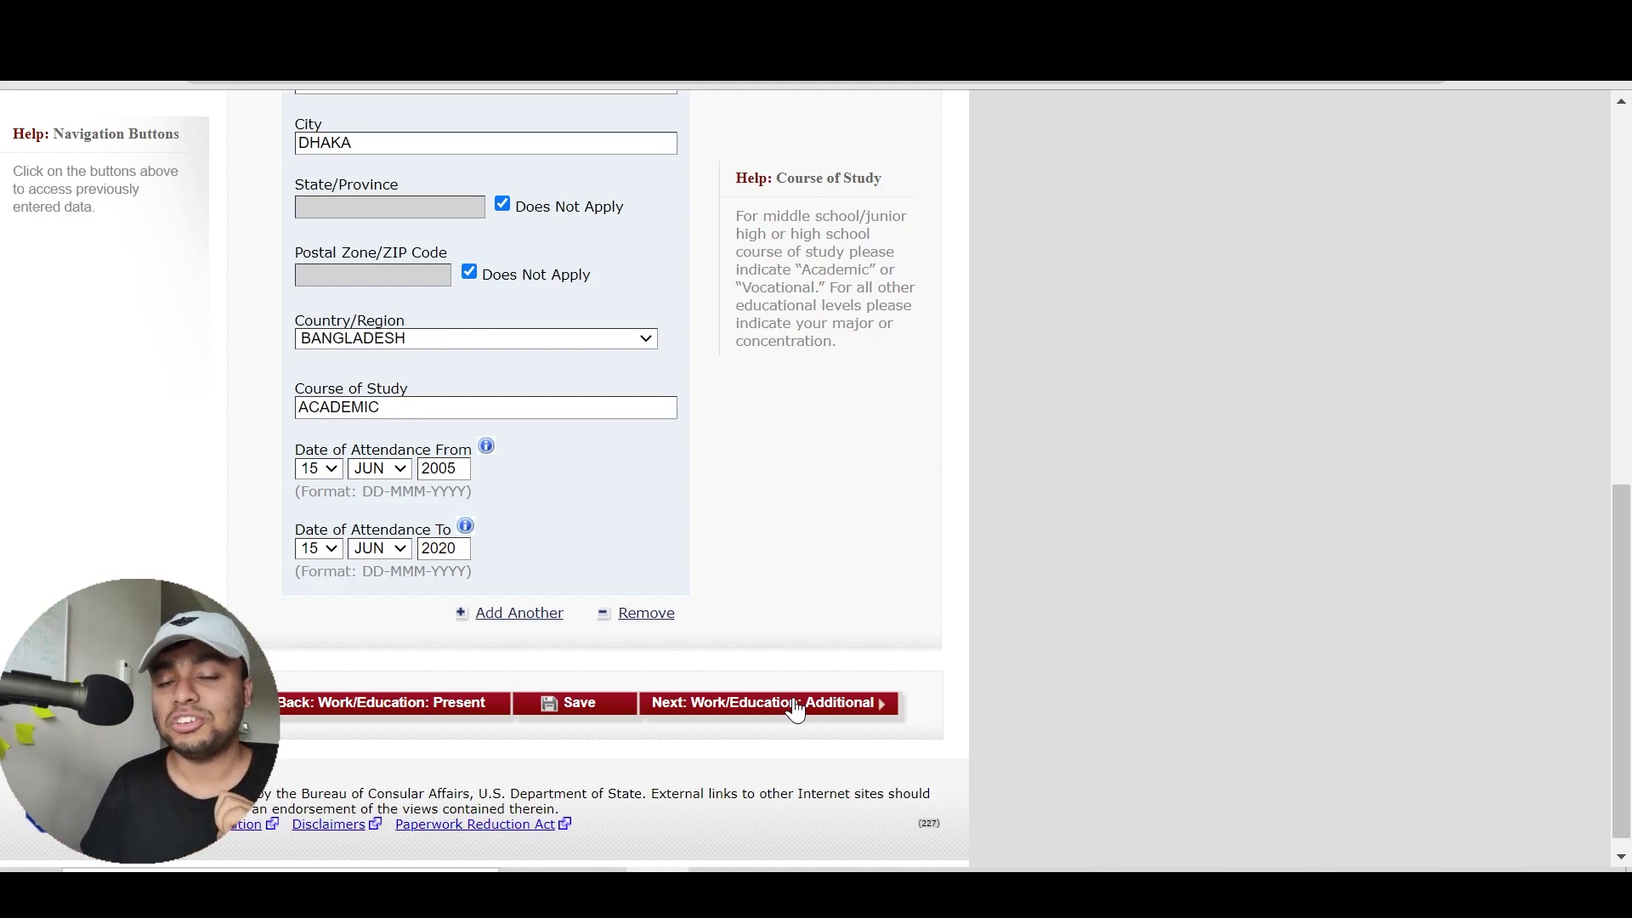
Continue to the Additional Work/Education page and answer No to the clan or tribe question
click(795, 708)
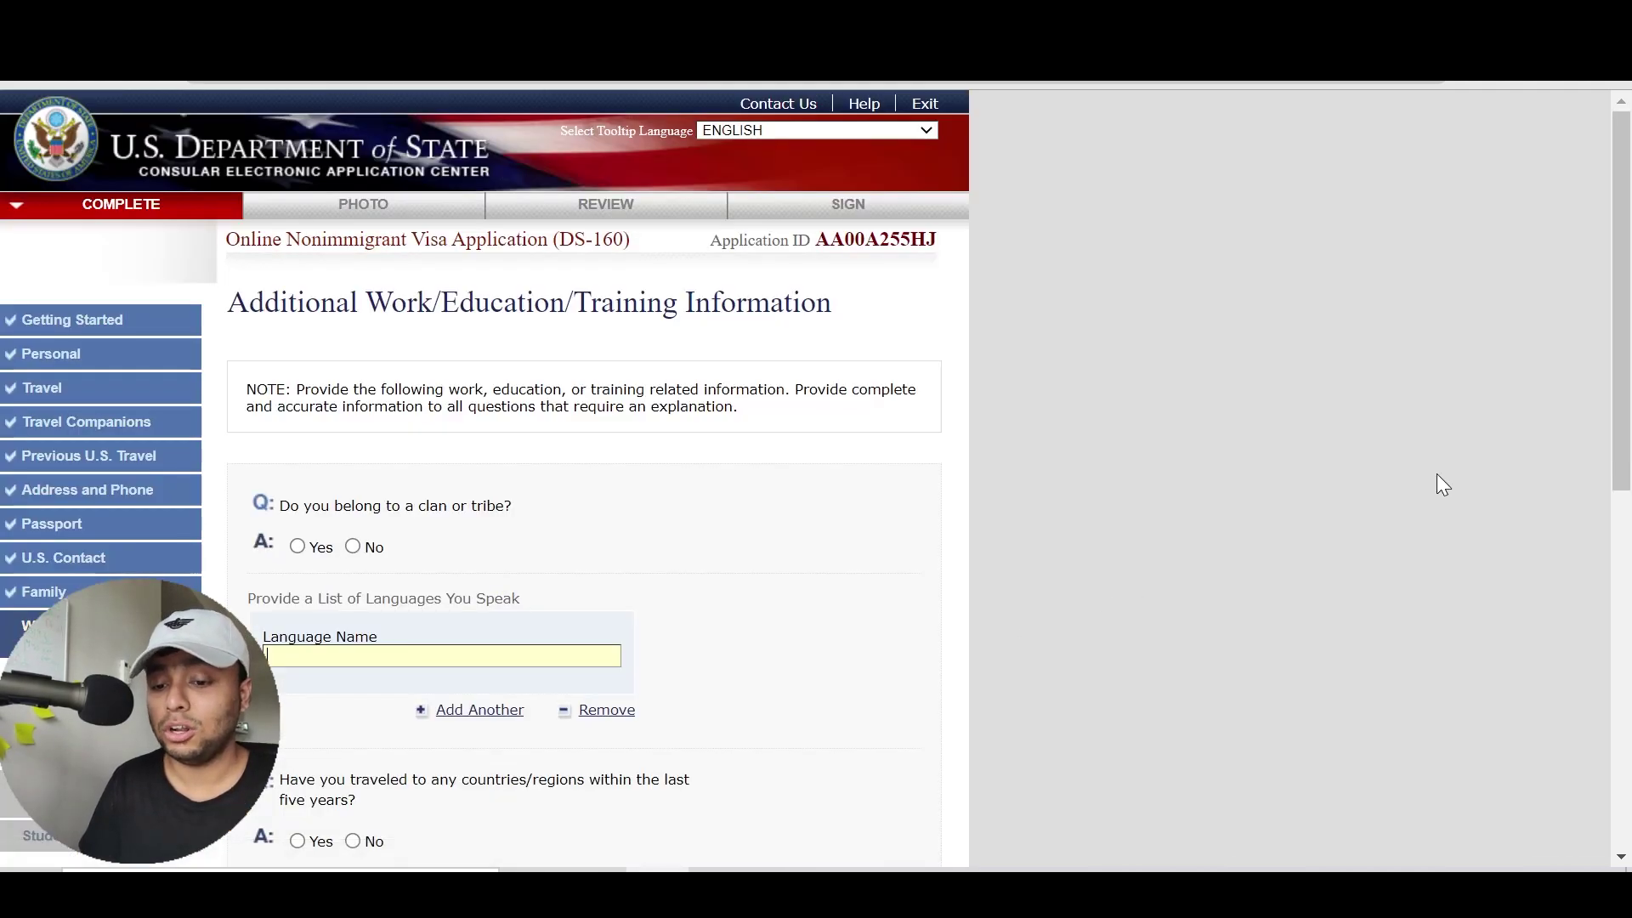
scroll(1628, 319, down, 3)
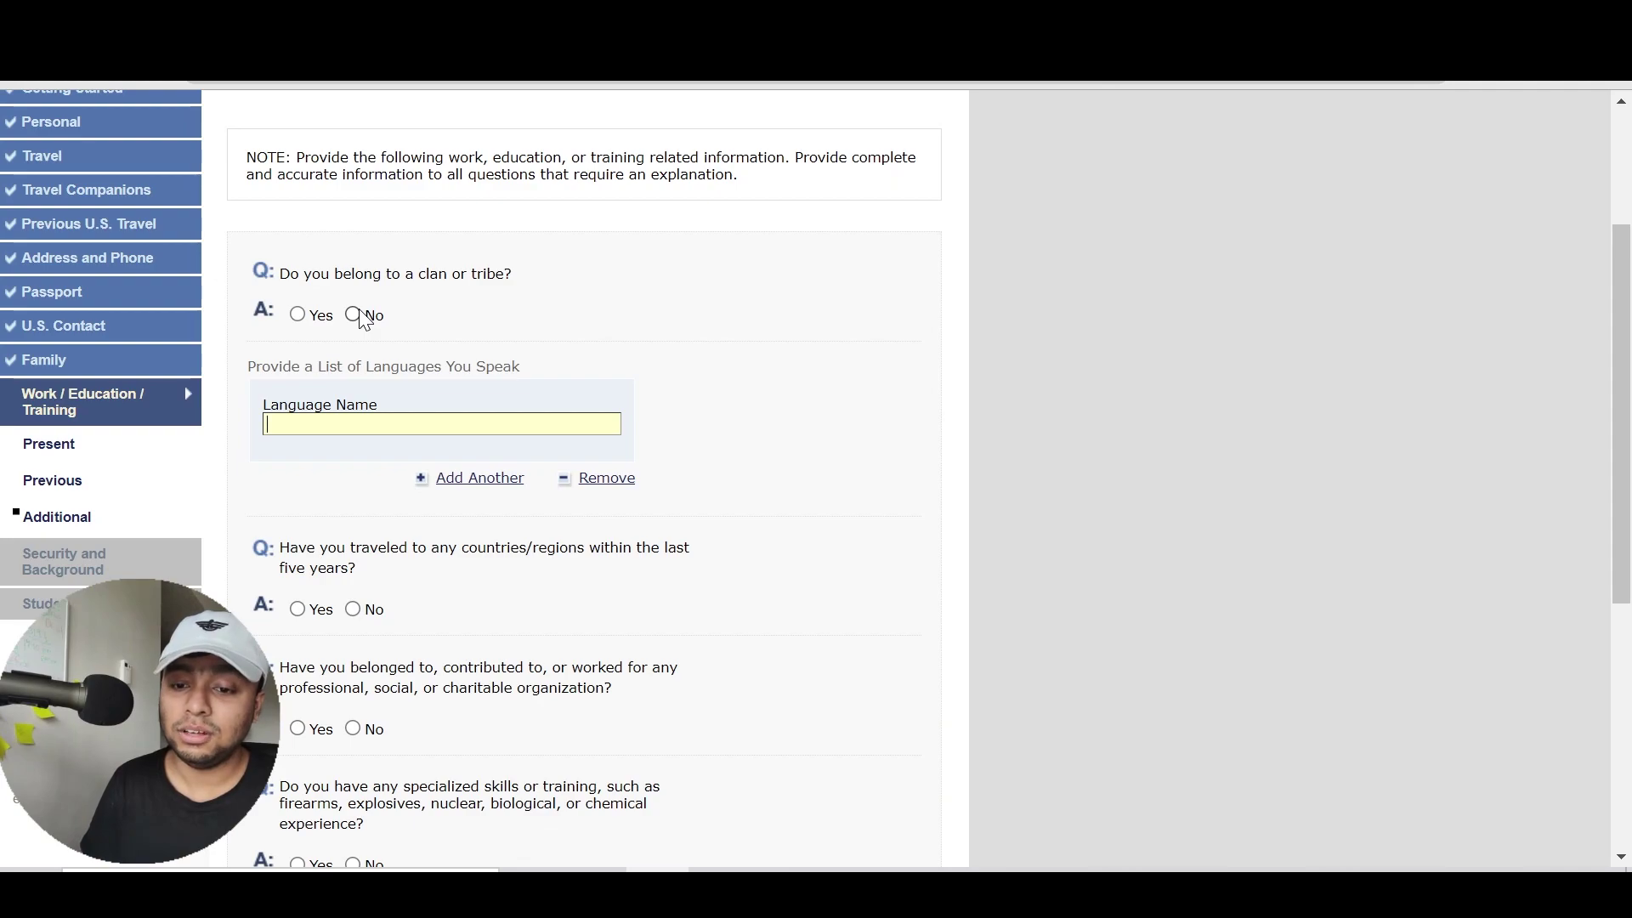
click(358, 318)
click(297, 316)
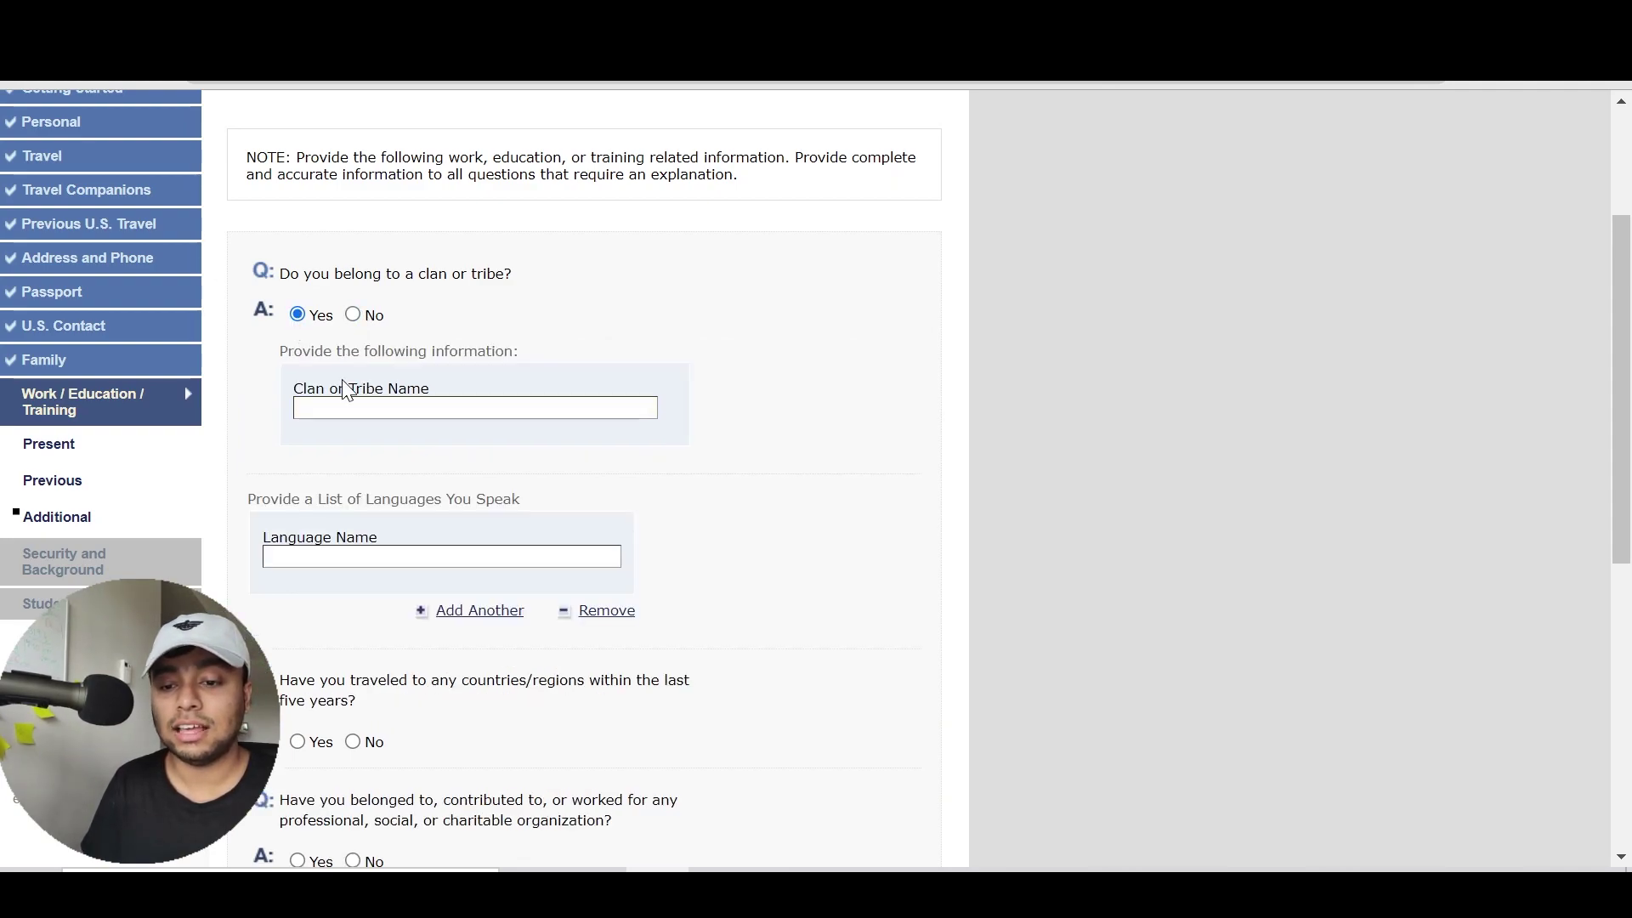
click(353, 315)
List BENGALI and ENGLISH as the first two languages spoken
click(395, 423)
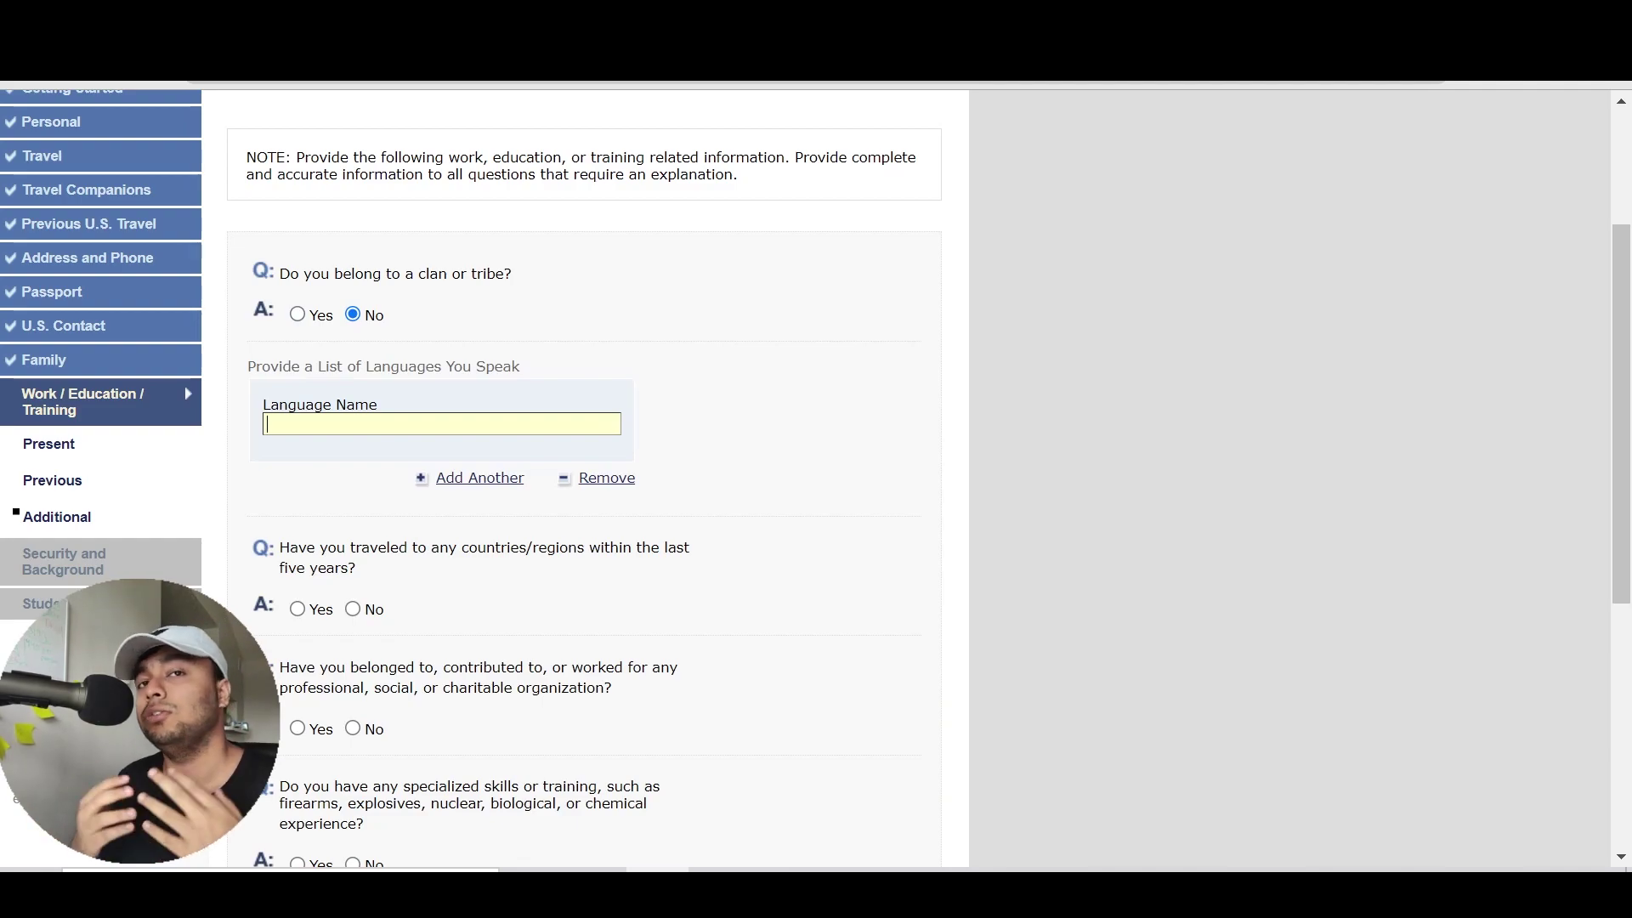
text(BENGALI)
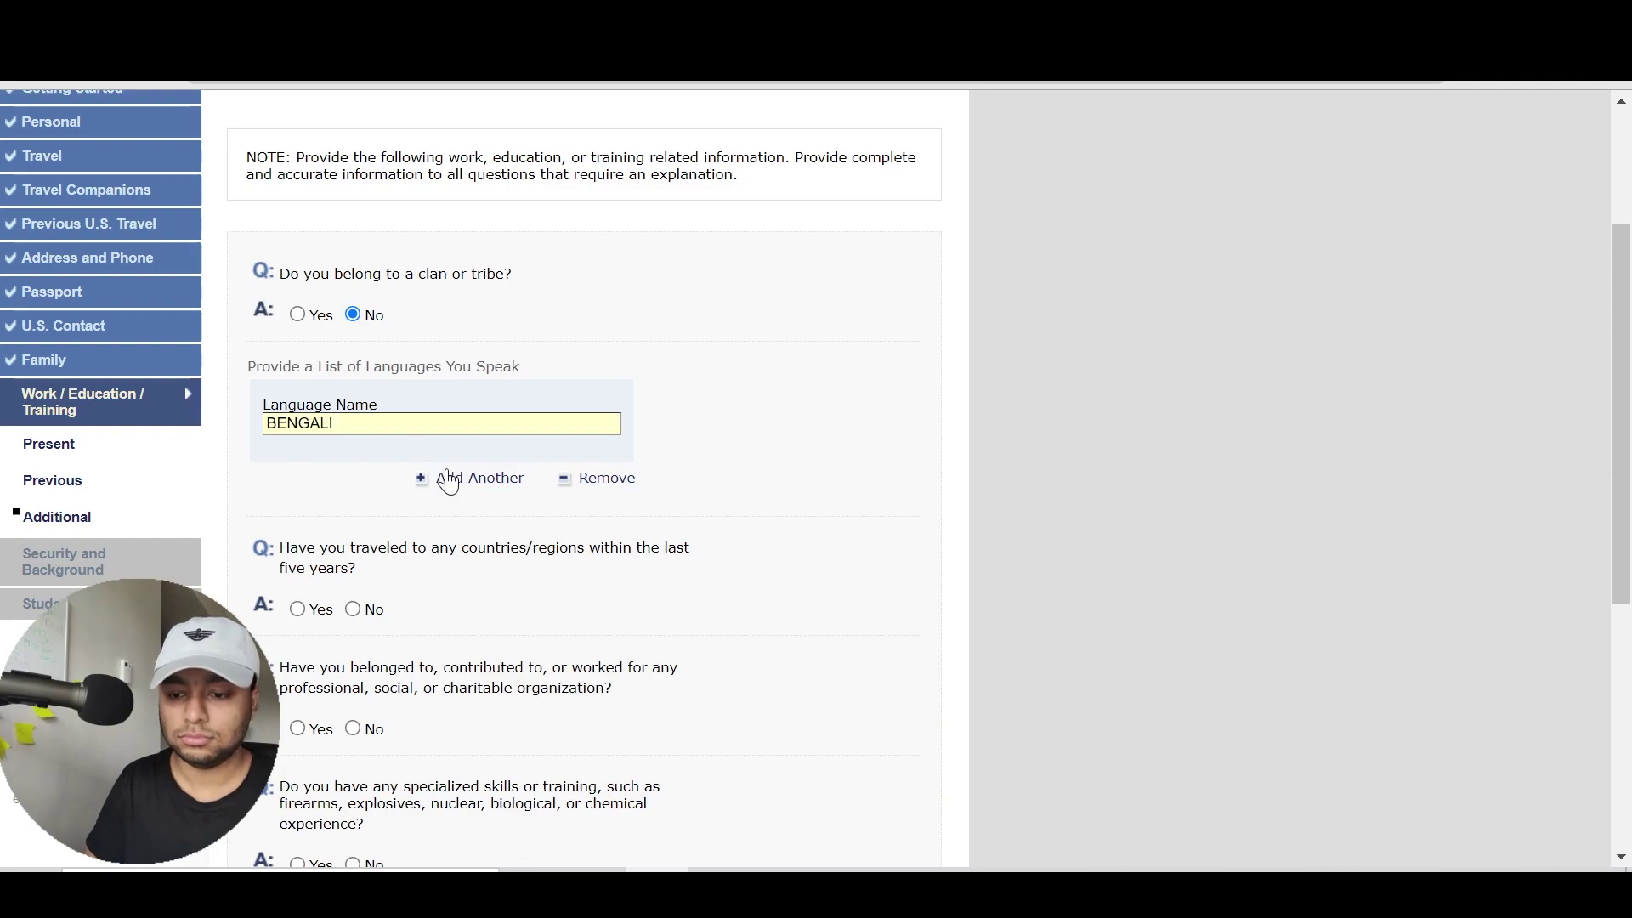
click(448, 478)
text(ENGLISJ)
key(BackSpace)
text(H)
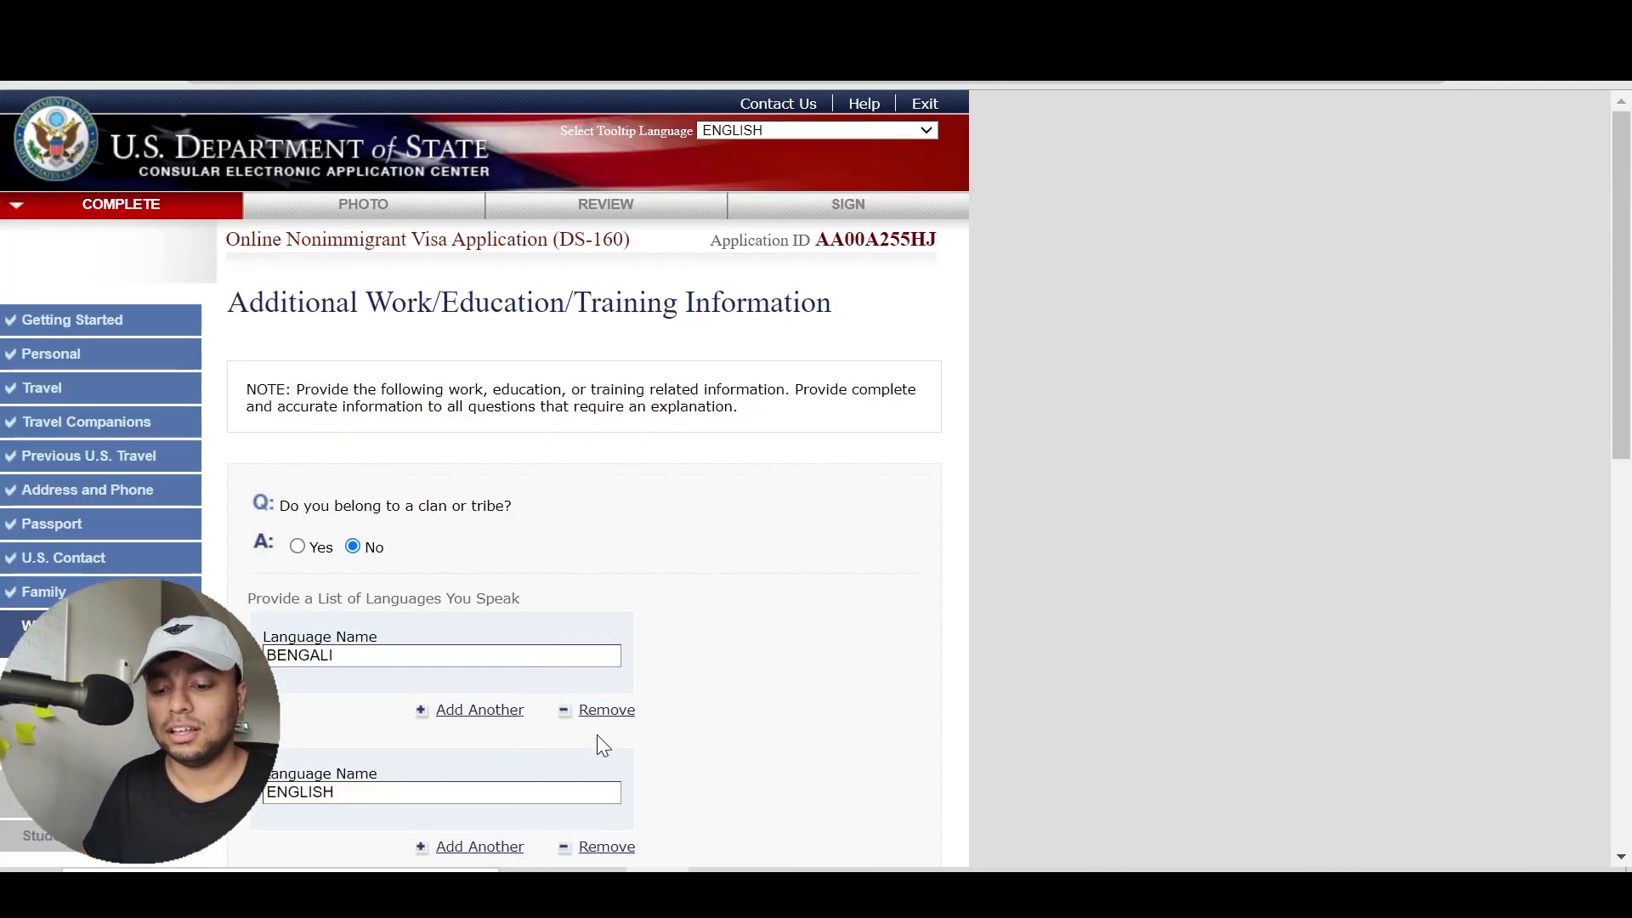
Add language entries three to five, with FRENCH as the fifth
scroll(598, 739, down, 1)
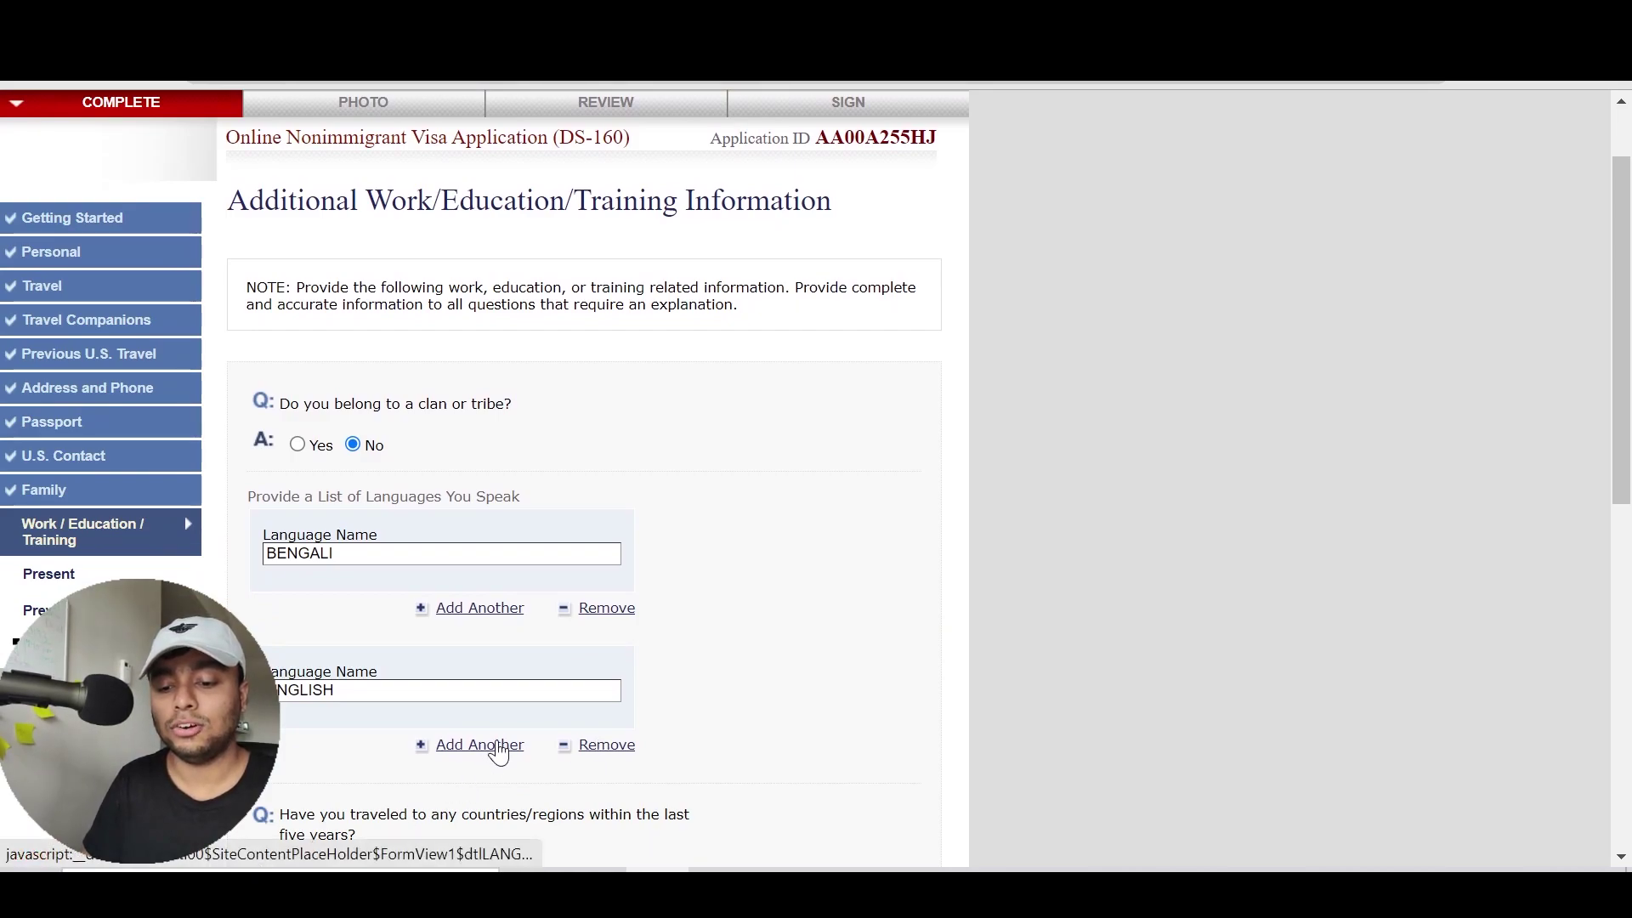
click(498, 752)
scroll(867, 674, down, 3)
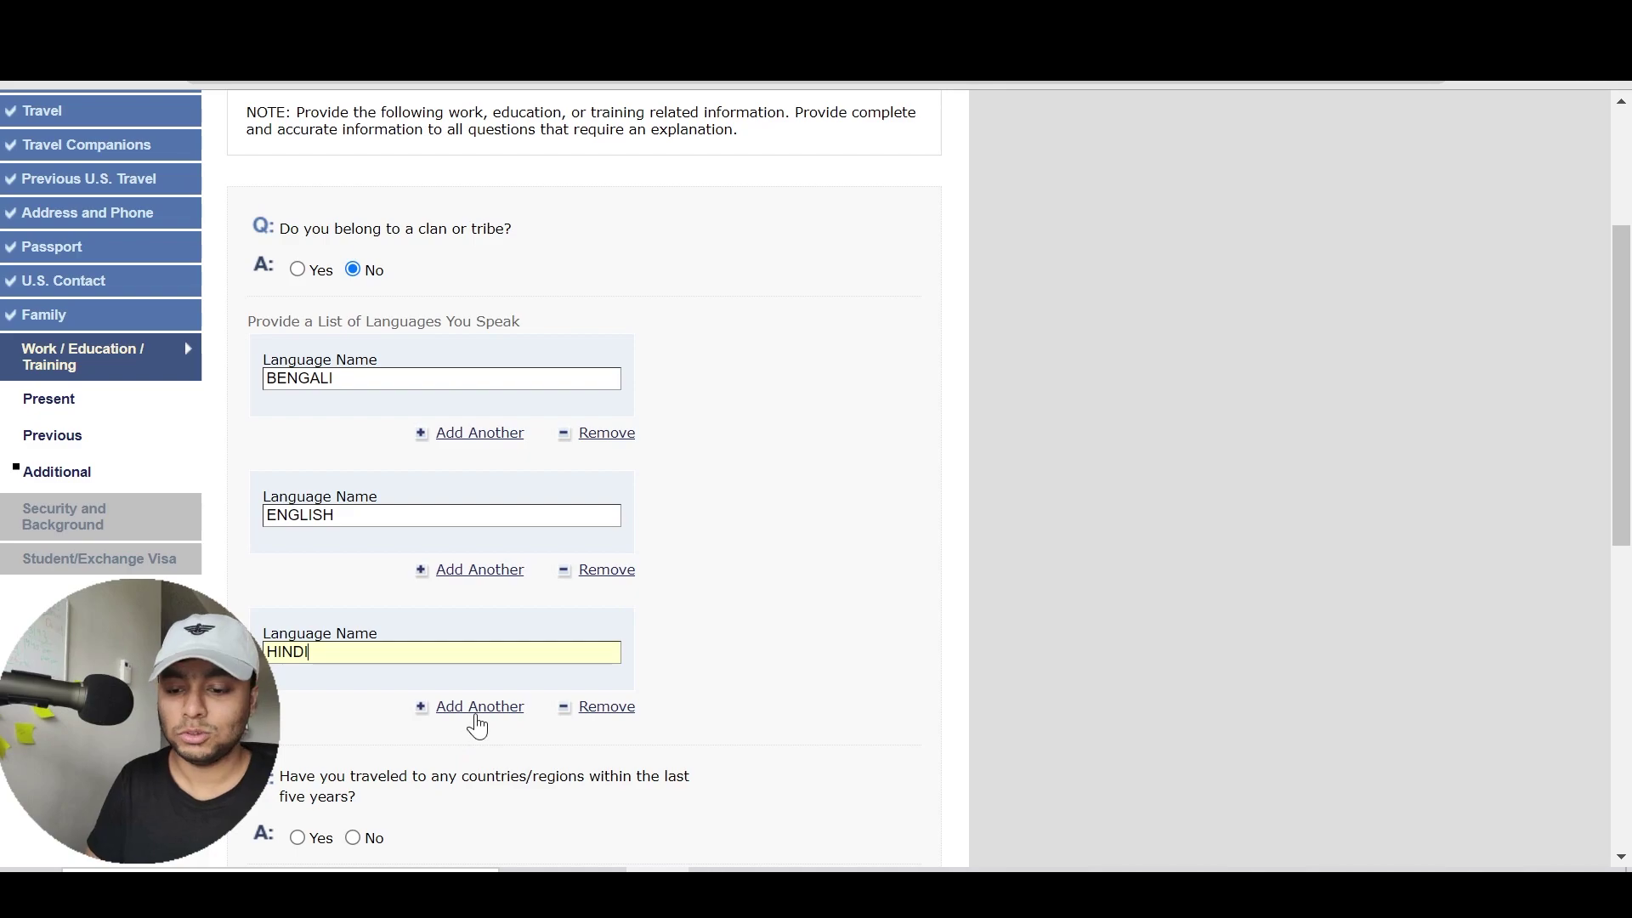
click(481, 710)
scroll(910, 633, down, 2)
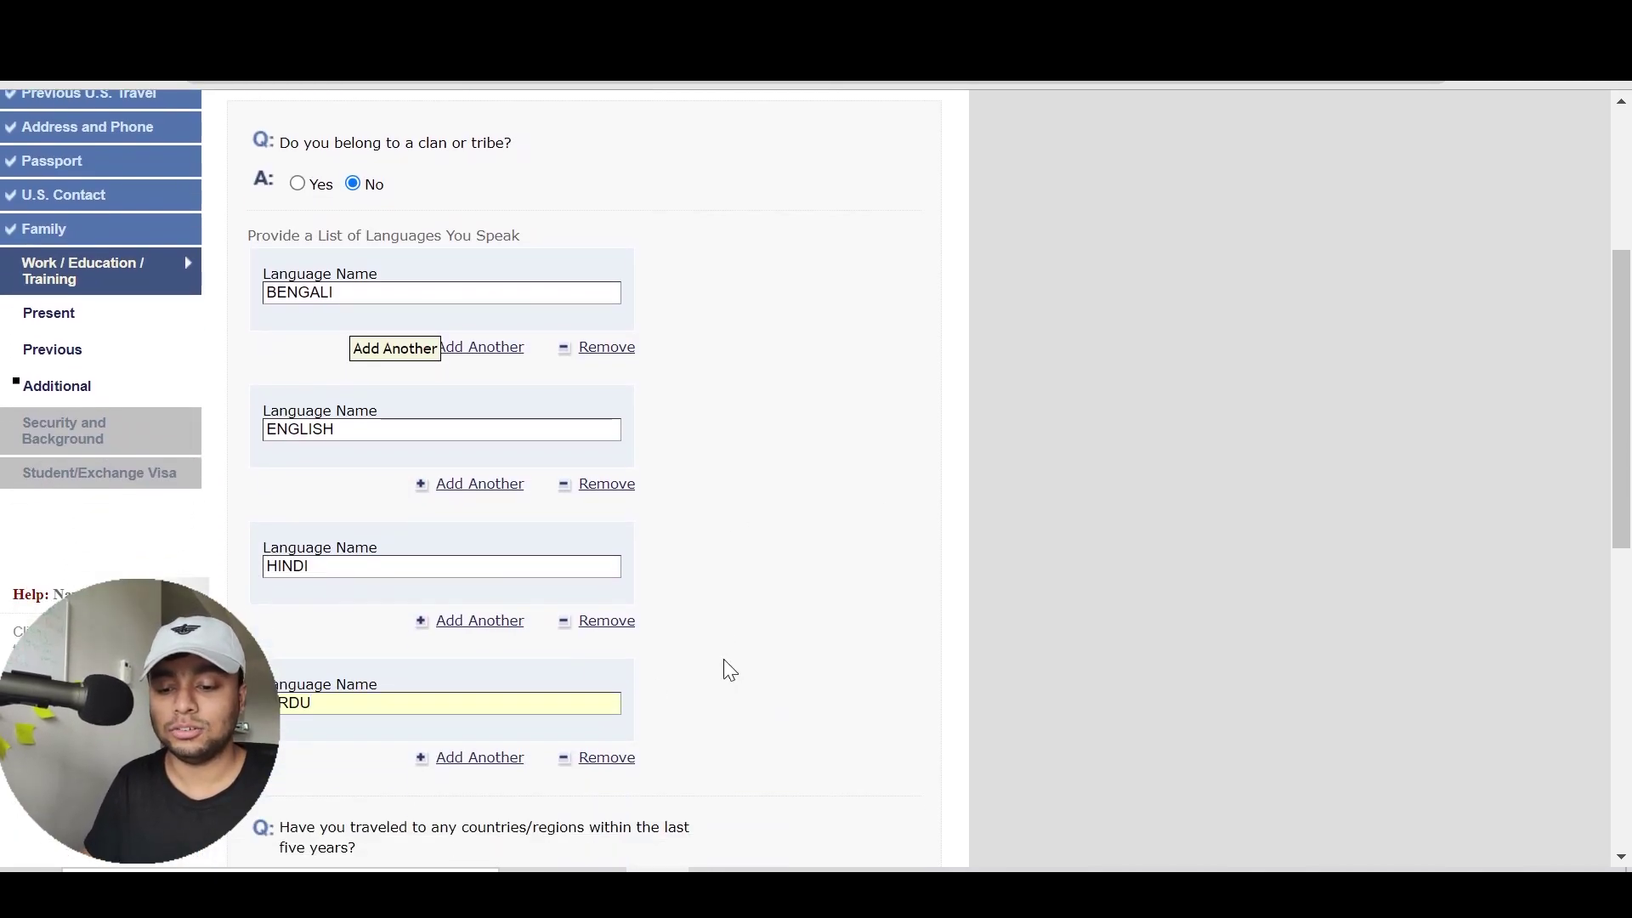
scroll(722, 670, down, 2)
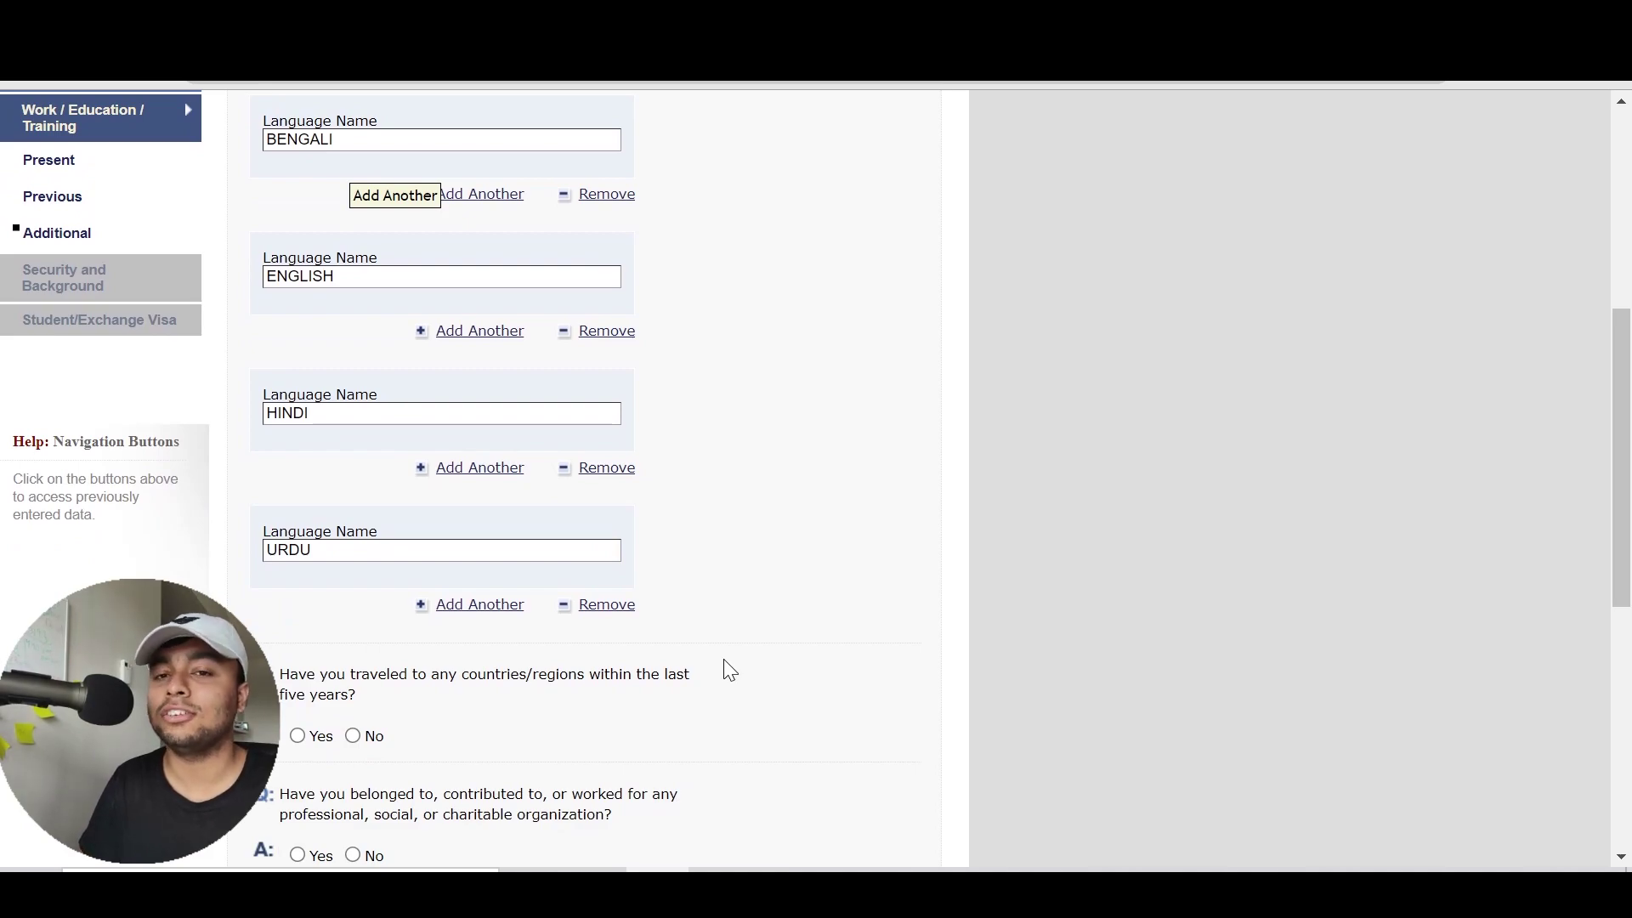
click(492, 608)
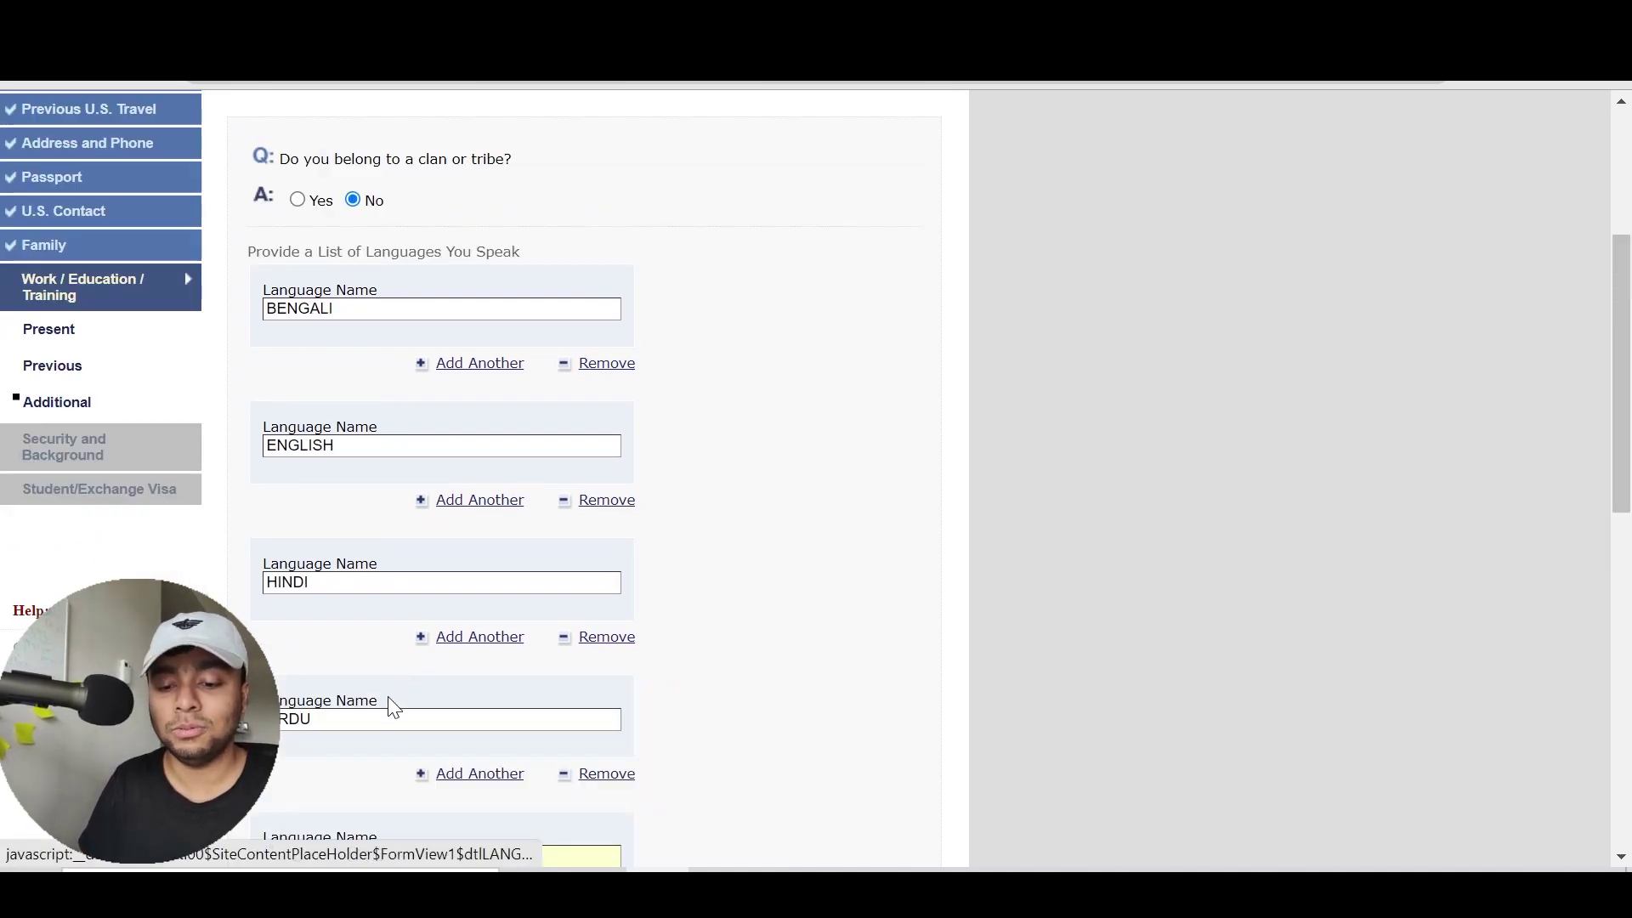
click(576, 853)
text(FEENCH)
key(Tab)
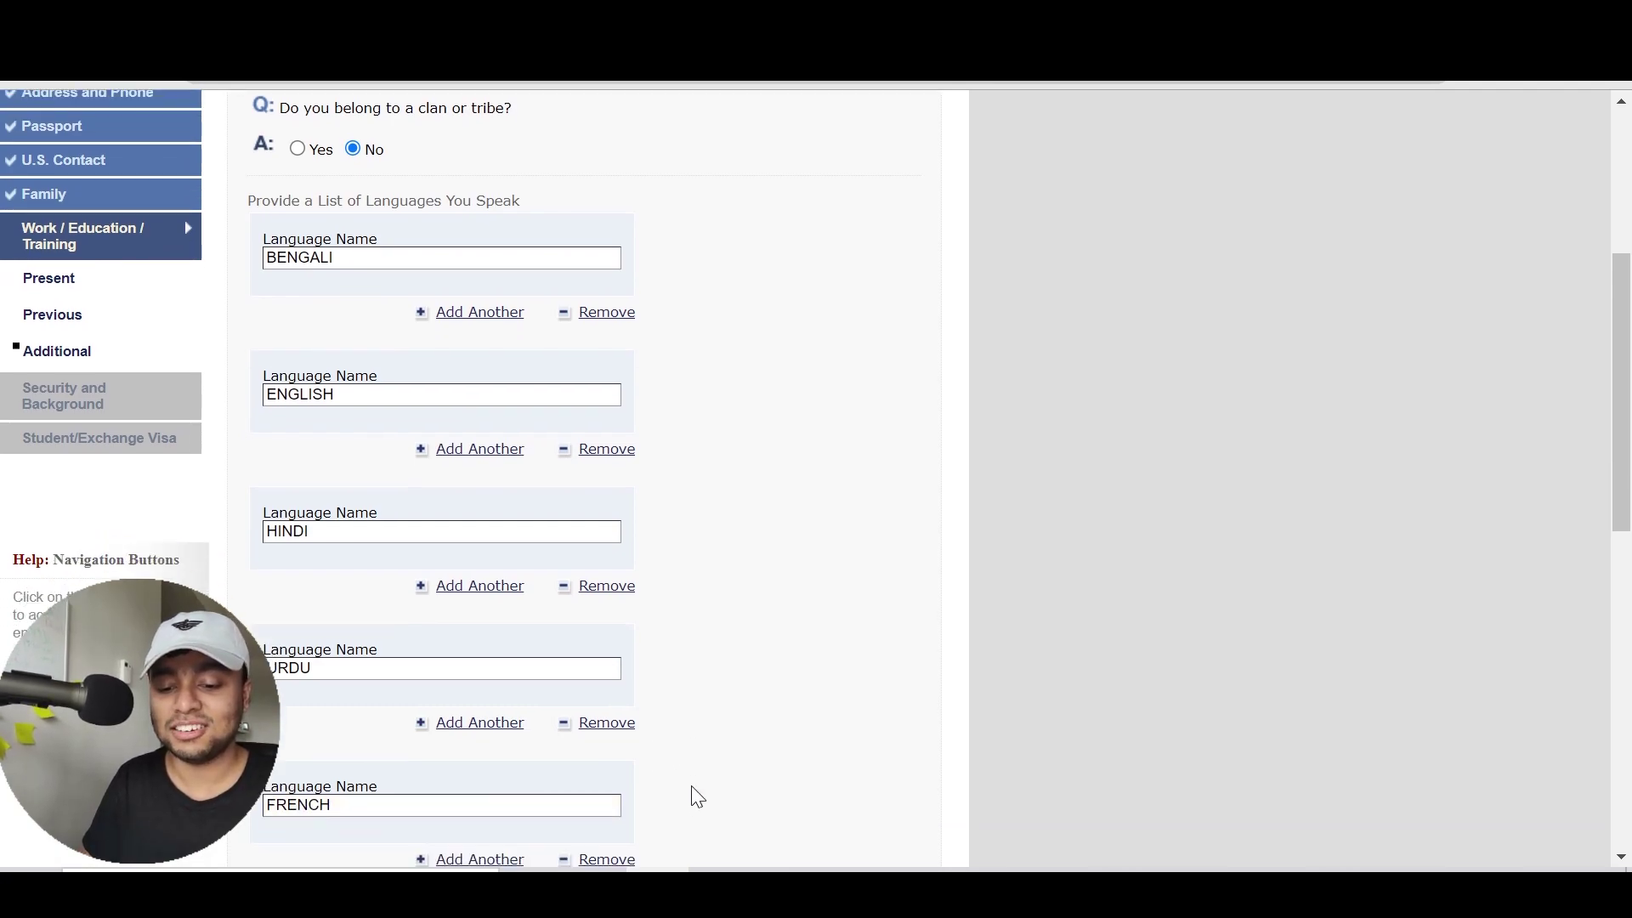
Add a sixth language entry, SPANISH
scroll(693, 788, down, 5)
click(509, 403)
scroll(492, 506, down, 2)
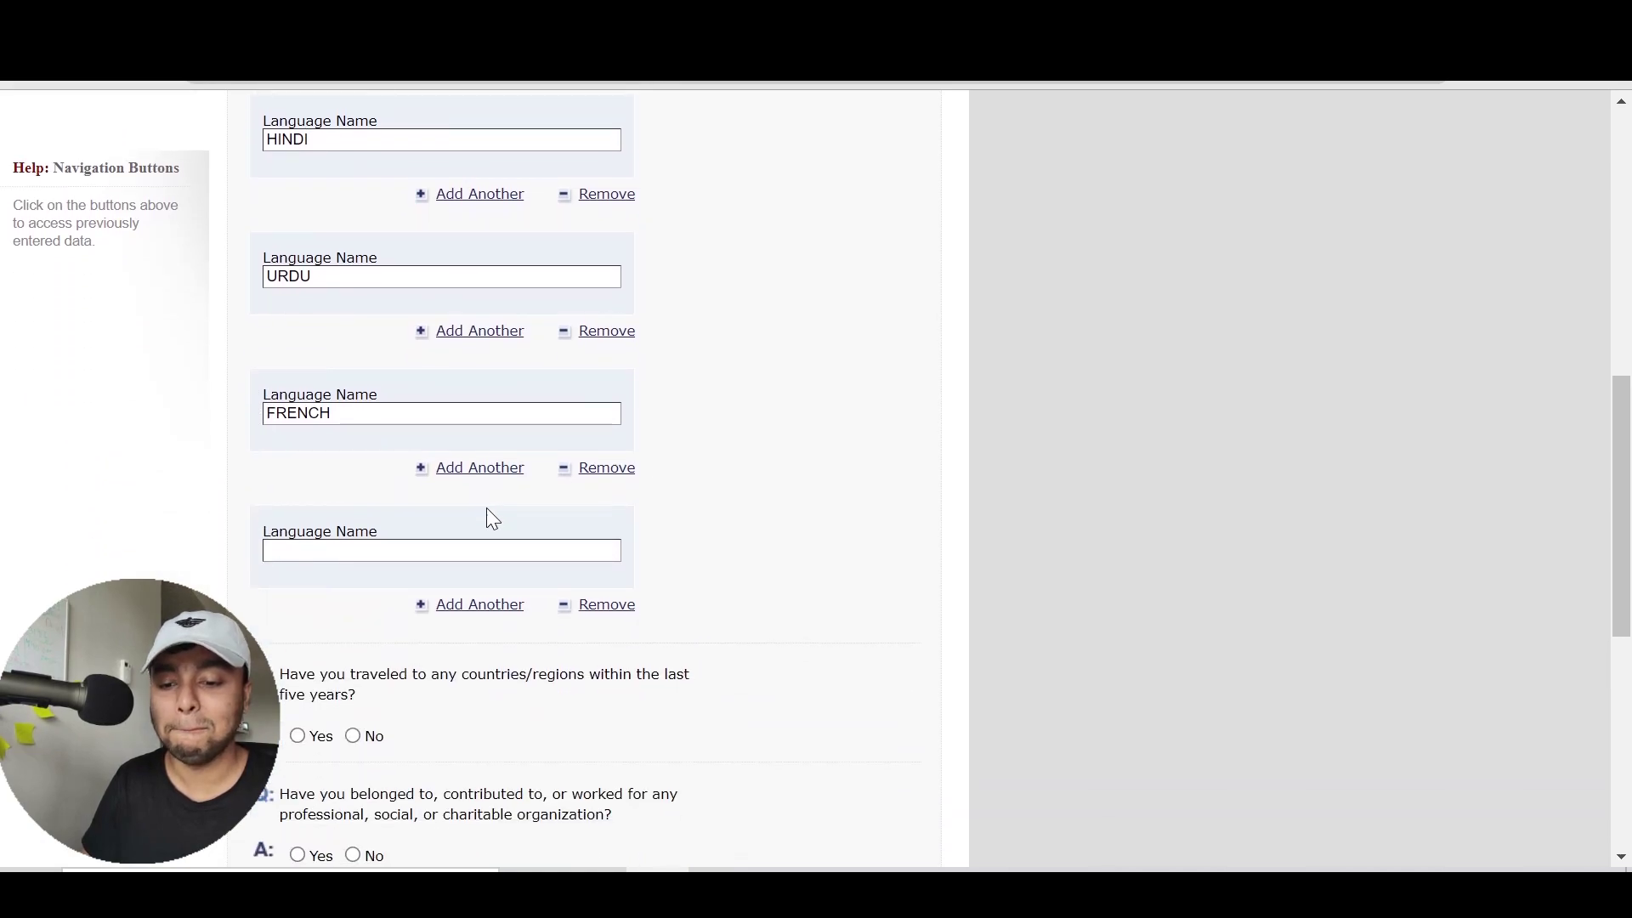
text(SPANISH)
click(738, 512)
scroll(738, 512, down, 5)
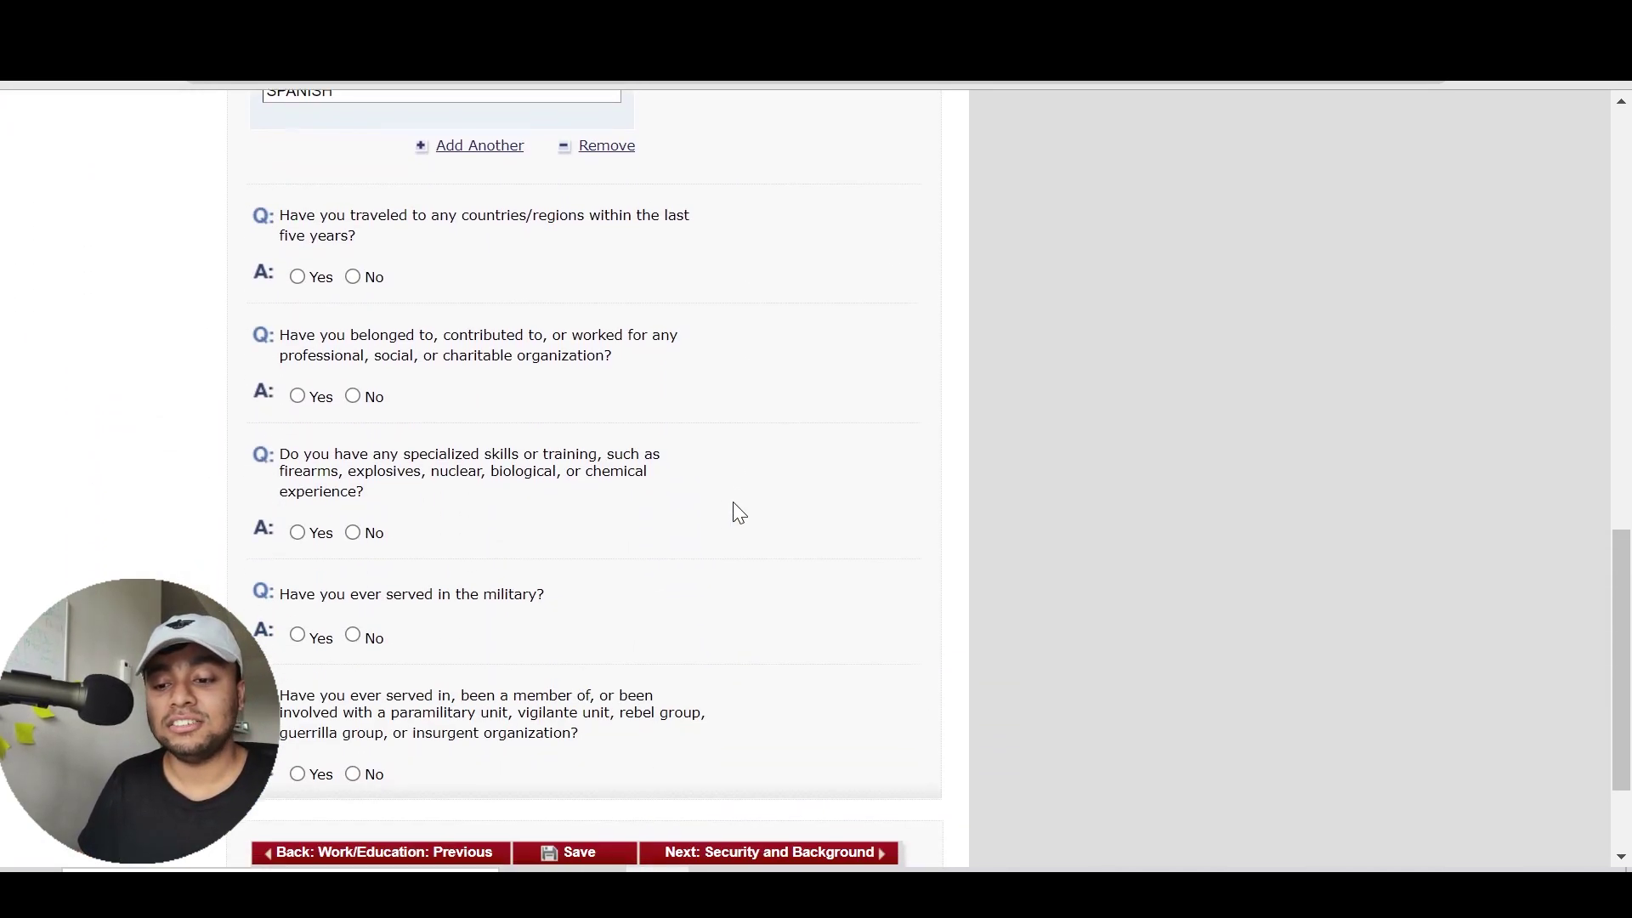
Answer Yes to travel in the last five years and choose THAILAND as the first country
drag(362, 238, 664, 216)
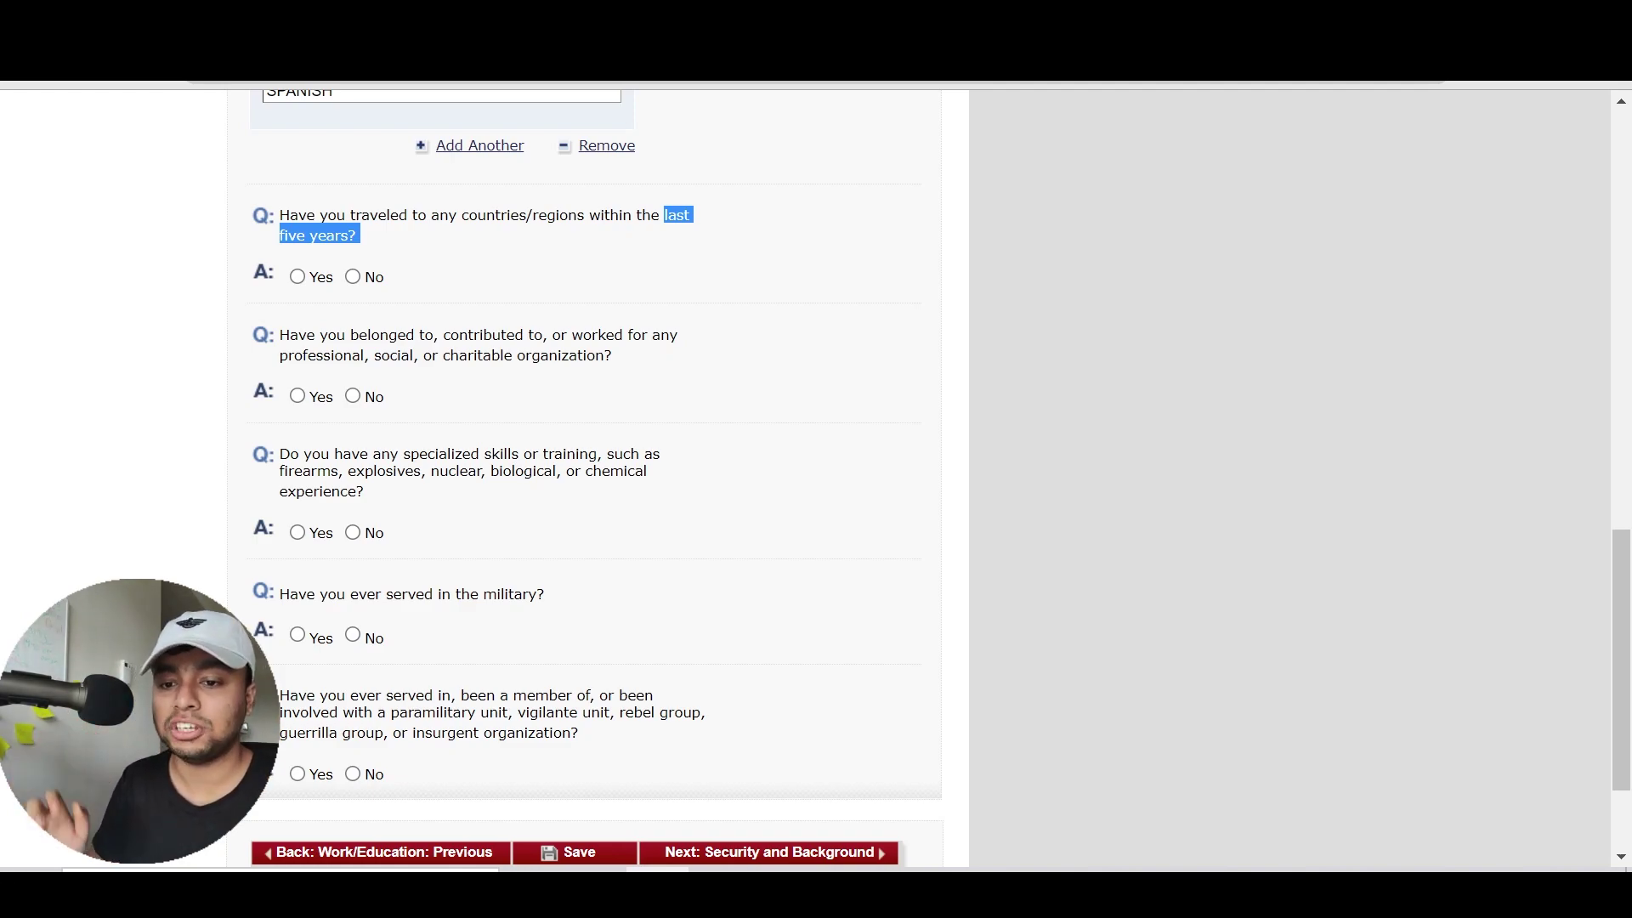
click(316, 278)
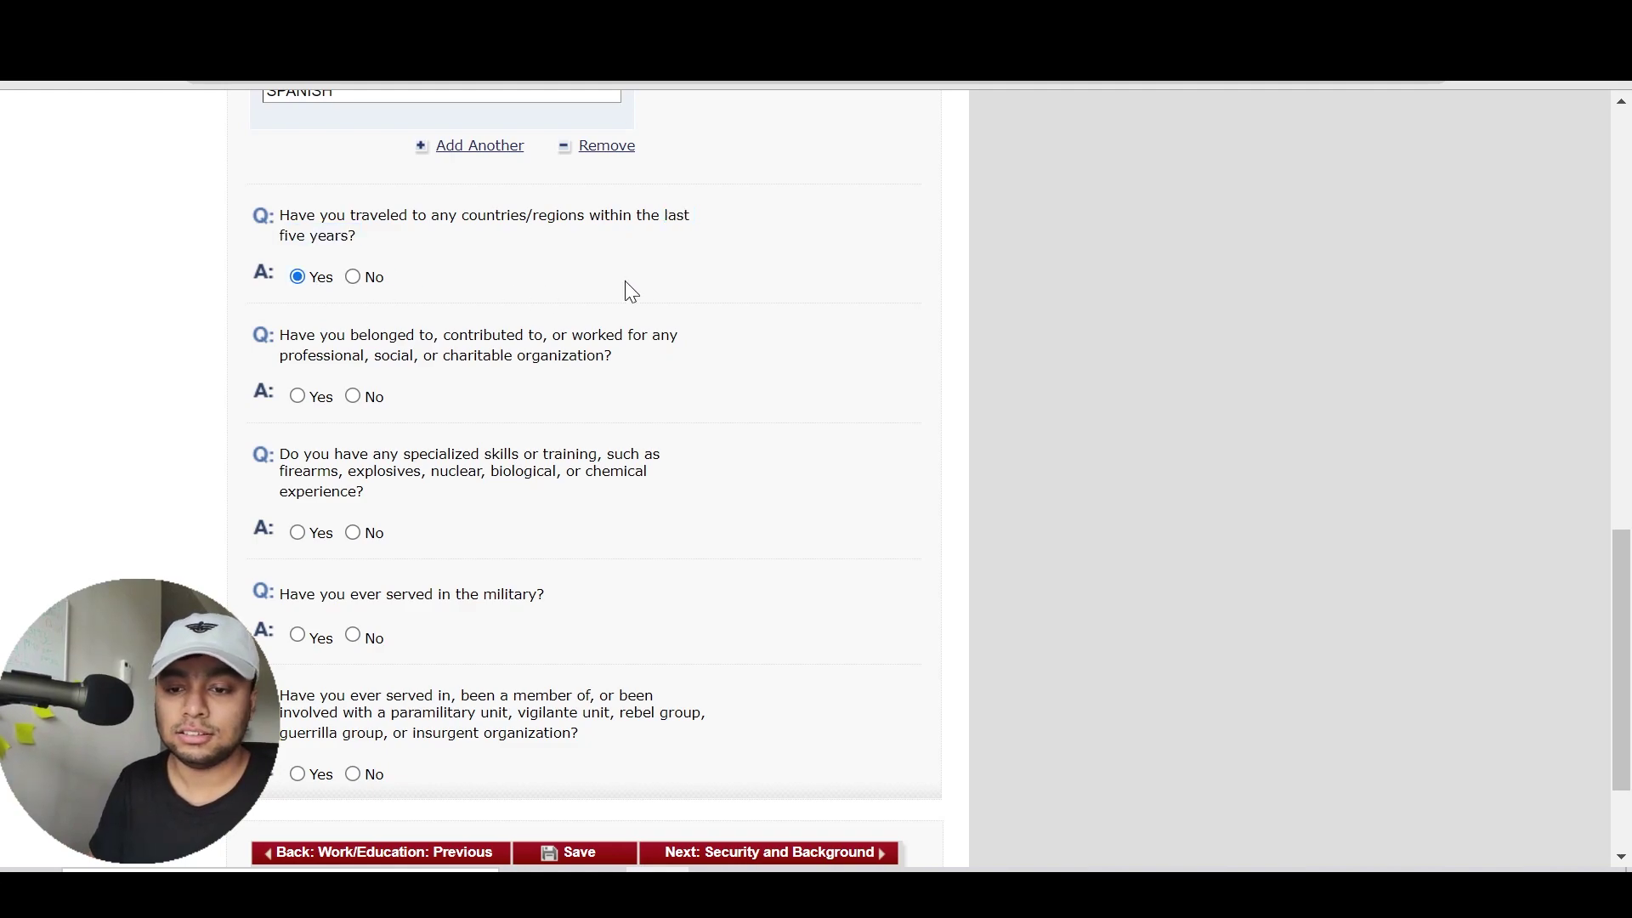
scroll(629, 284, up, 7)
scroll(649, 289, down, 7)
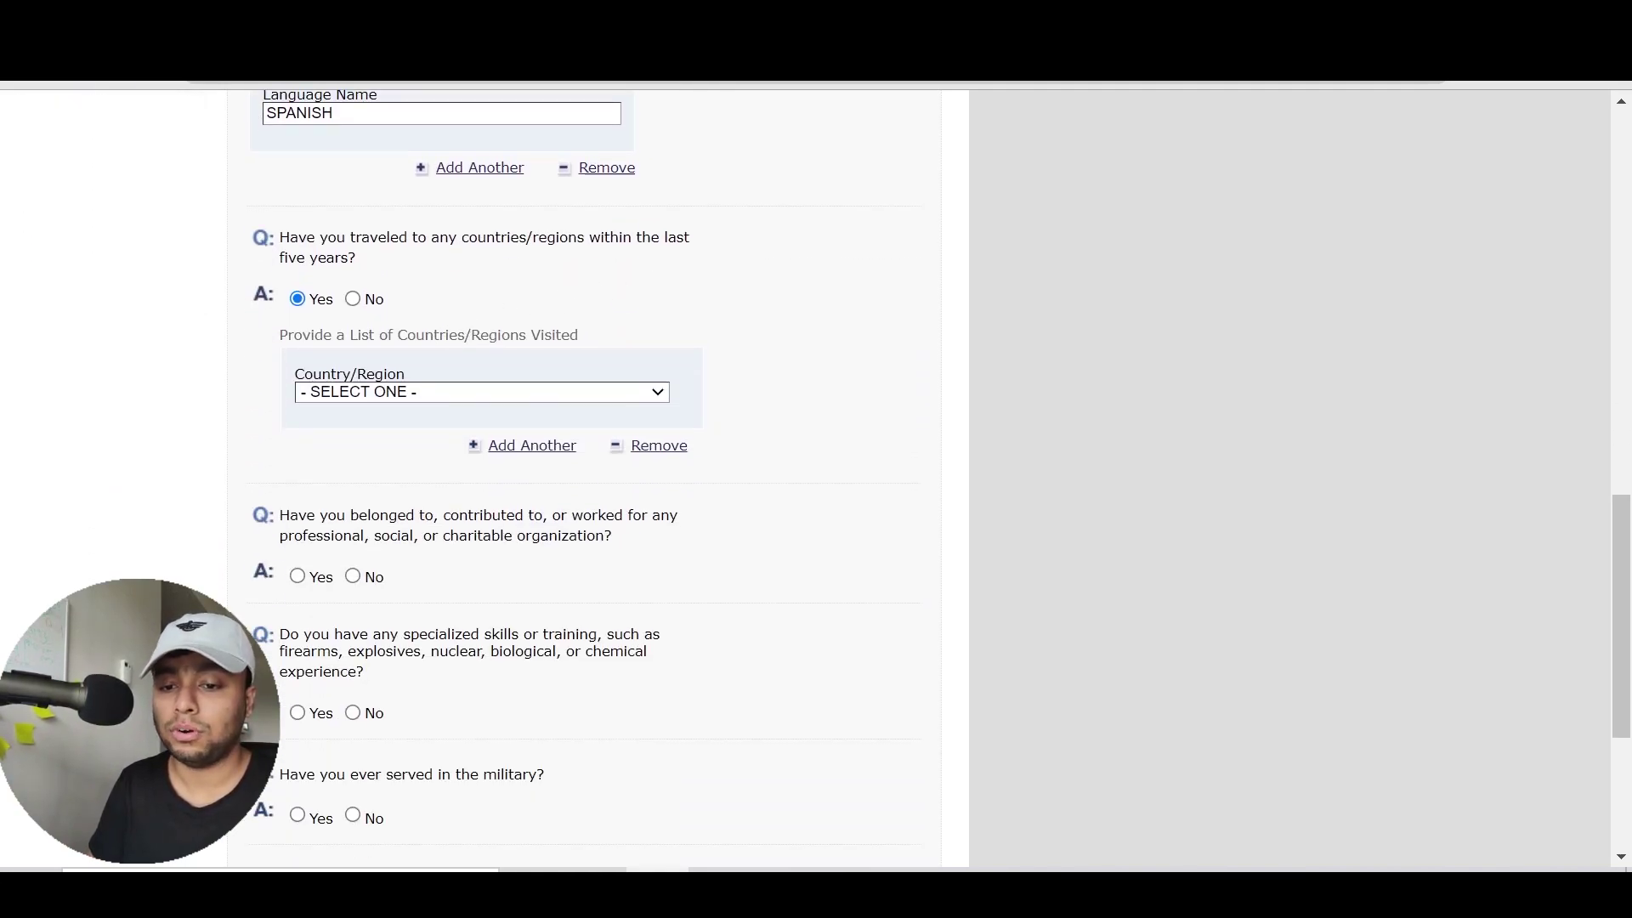
click(411, 391)
key(Down)
key(Down)
key(Down)
key(Down)
key(Down)
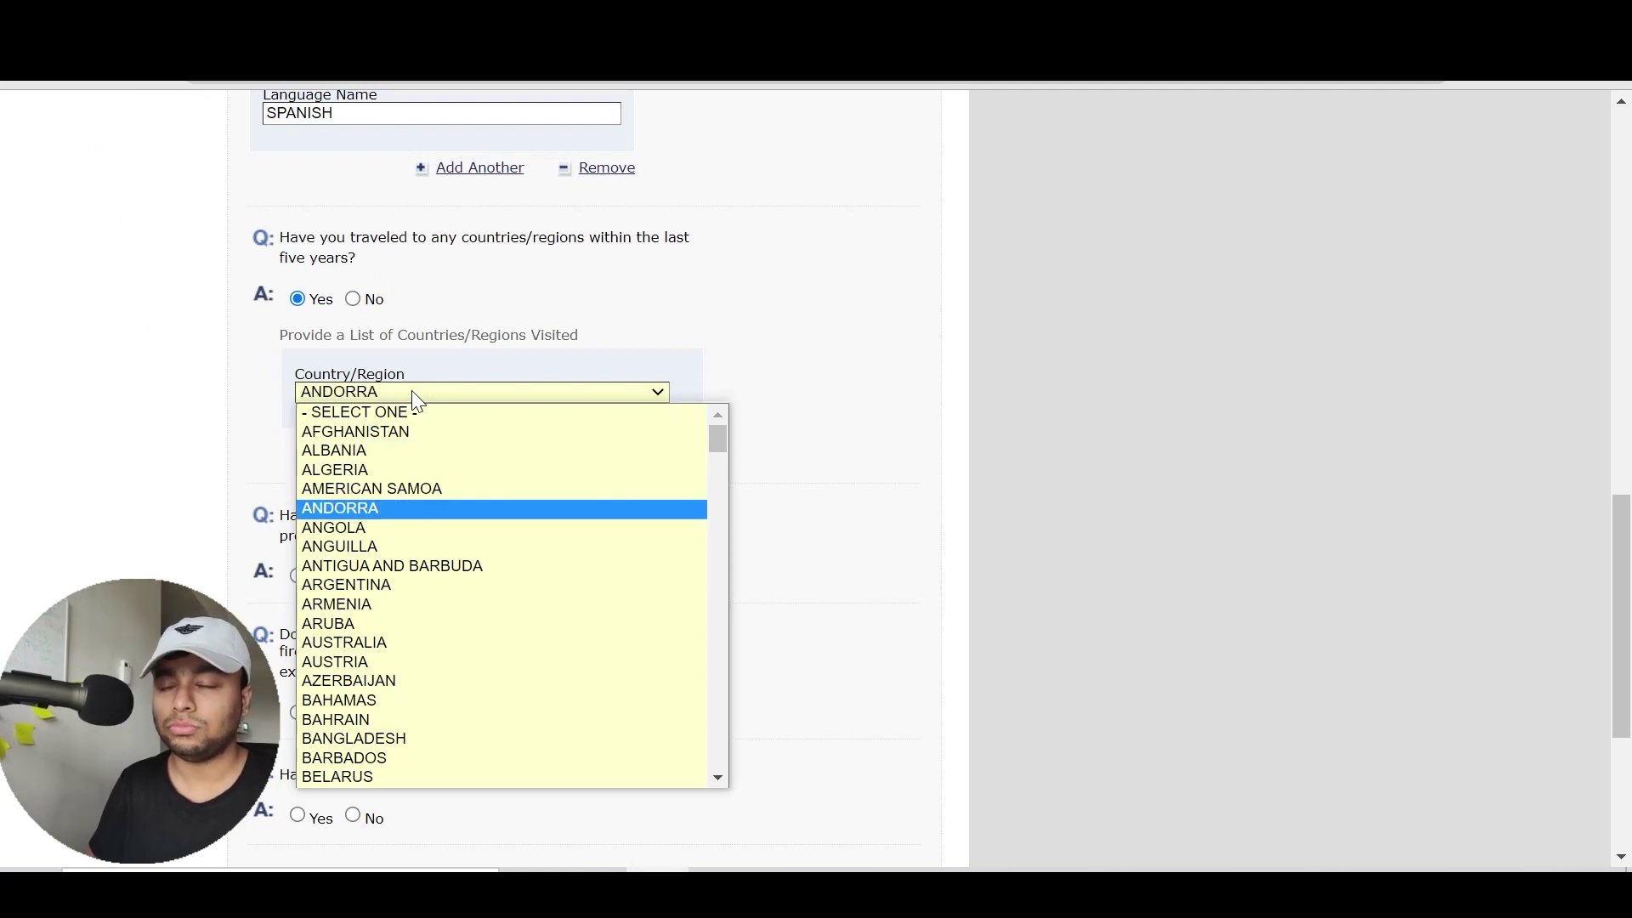
text(thai)
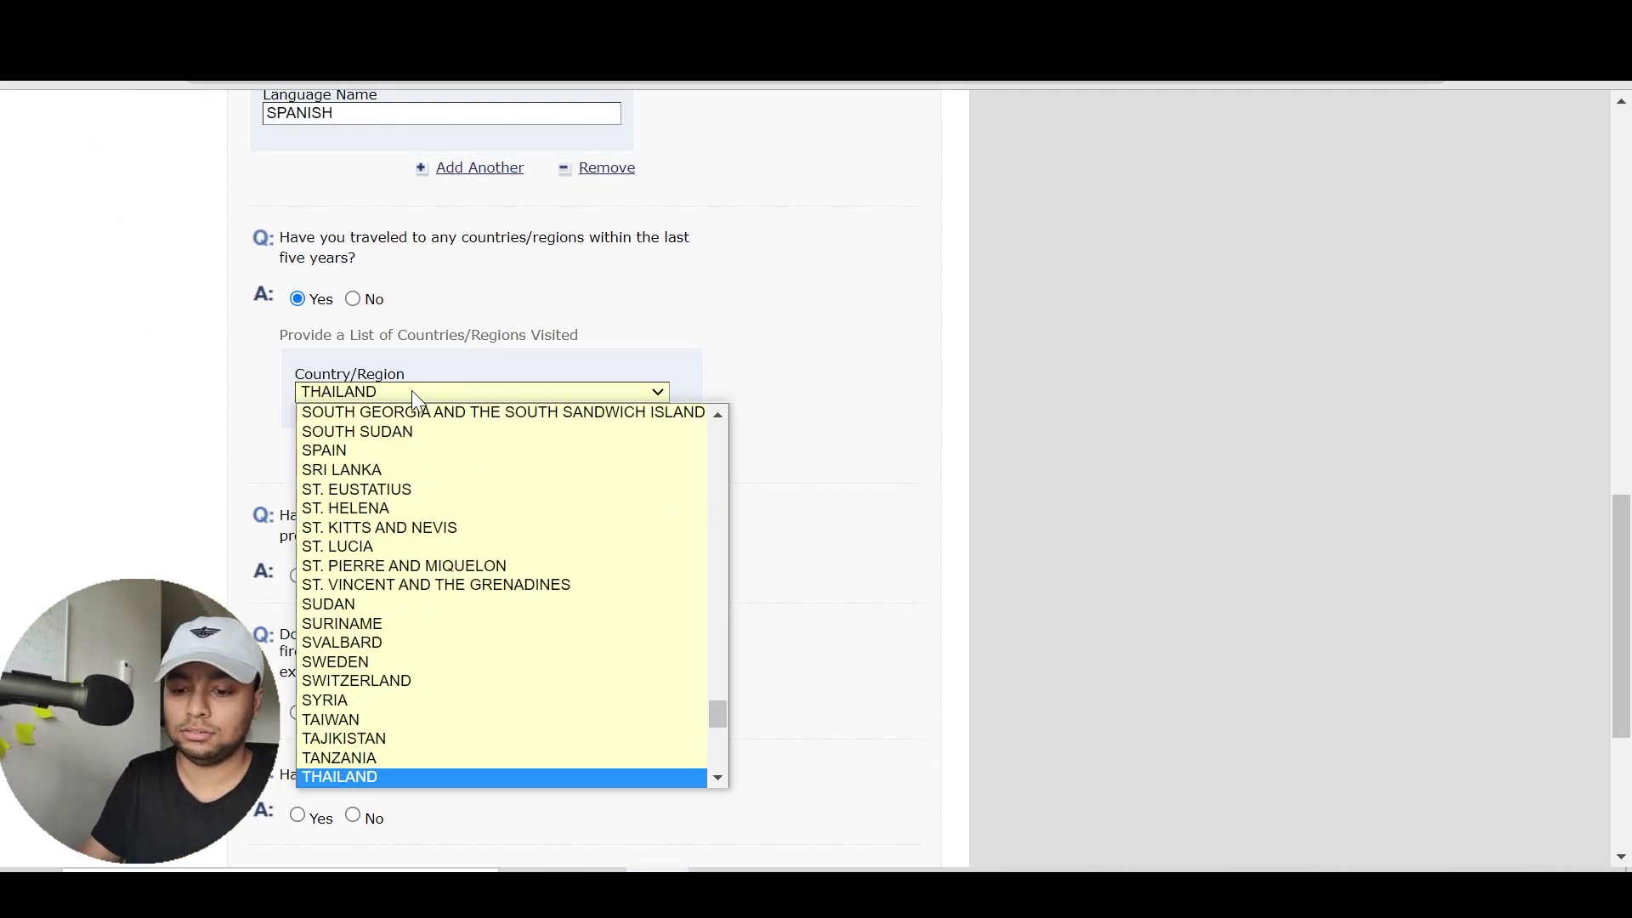
key(Return)
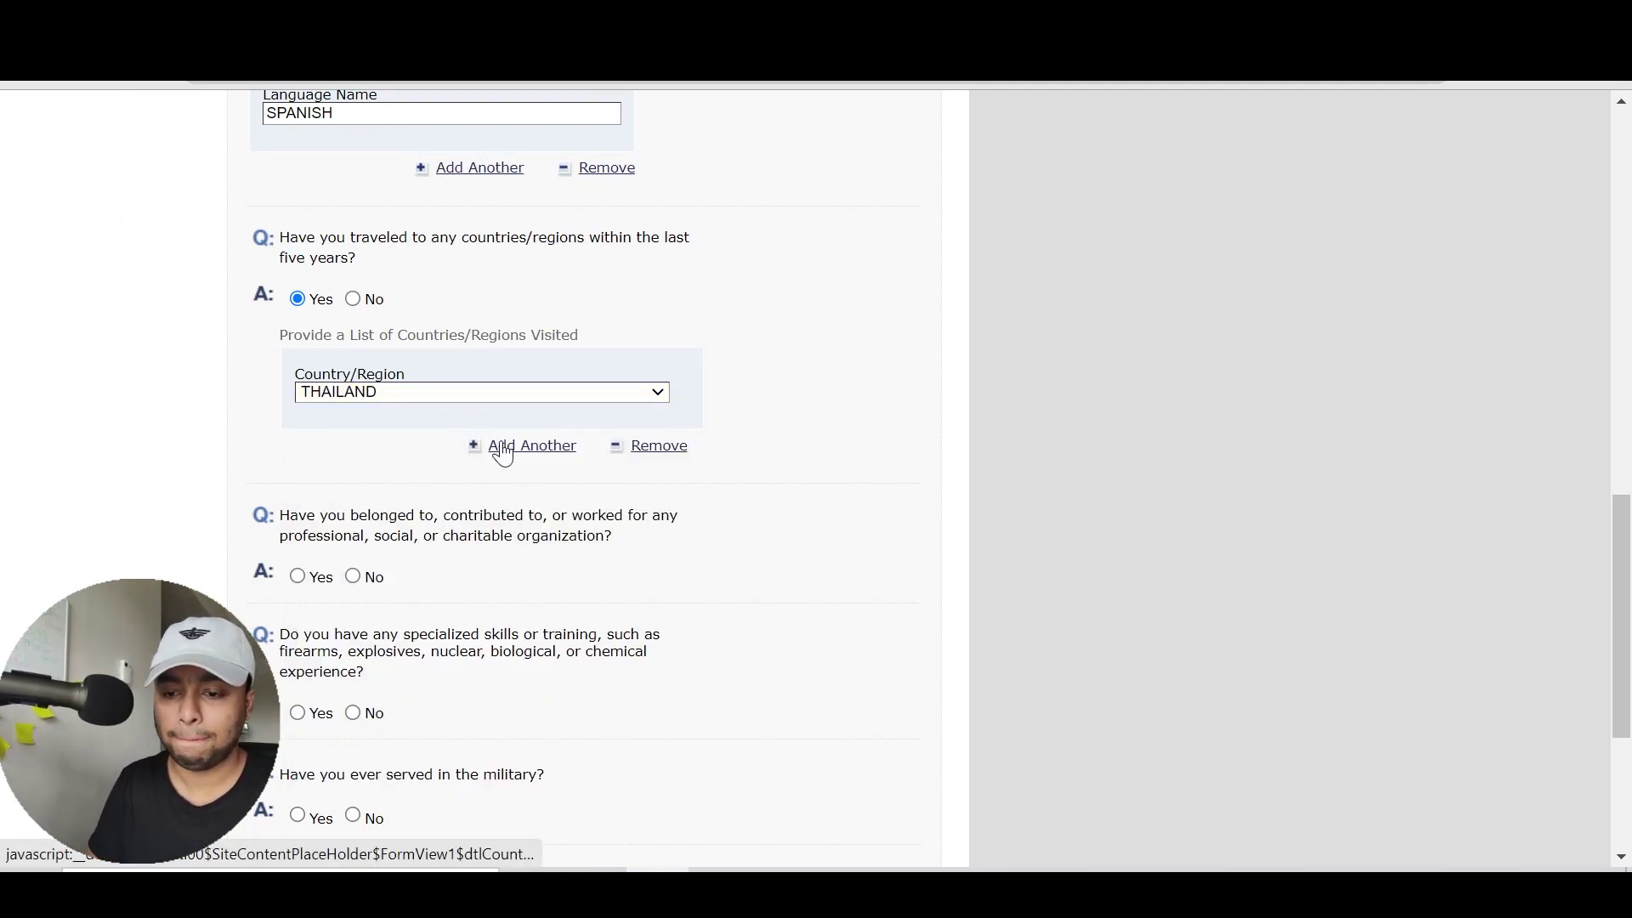
Add a second visited country entry set to INDIA
click(503, 448)
scroll(850, 493, down, 2)
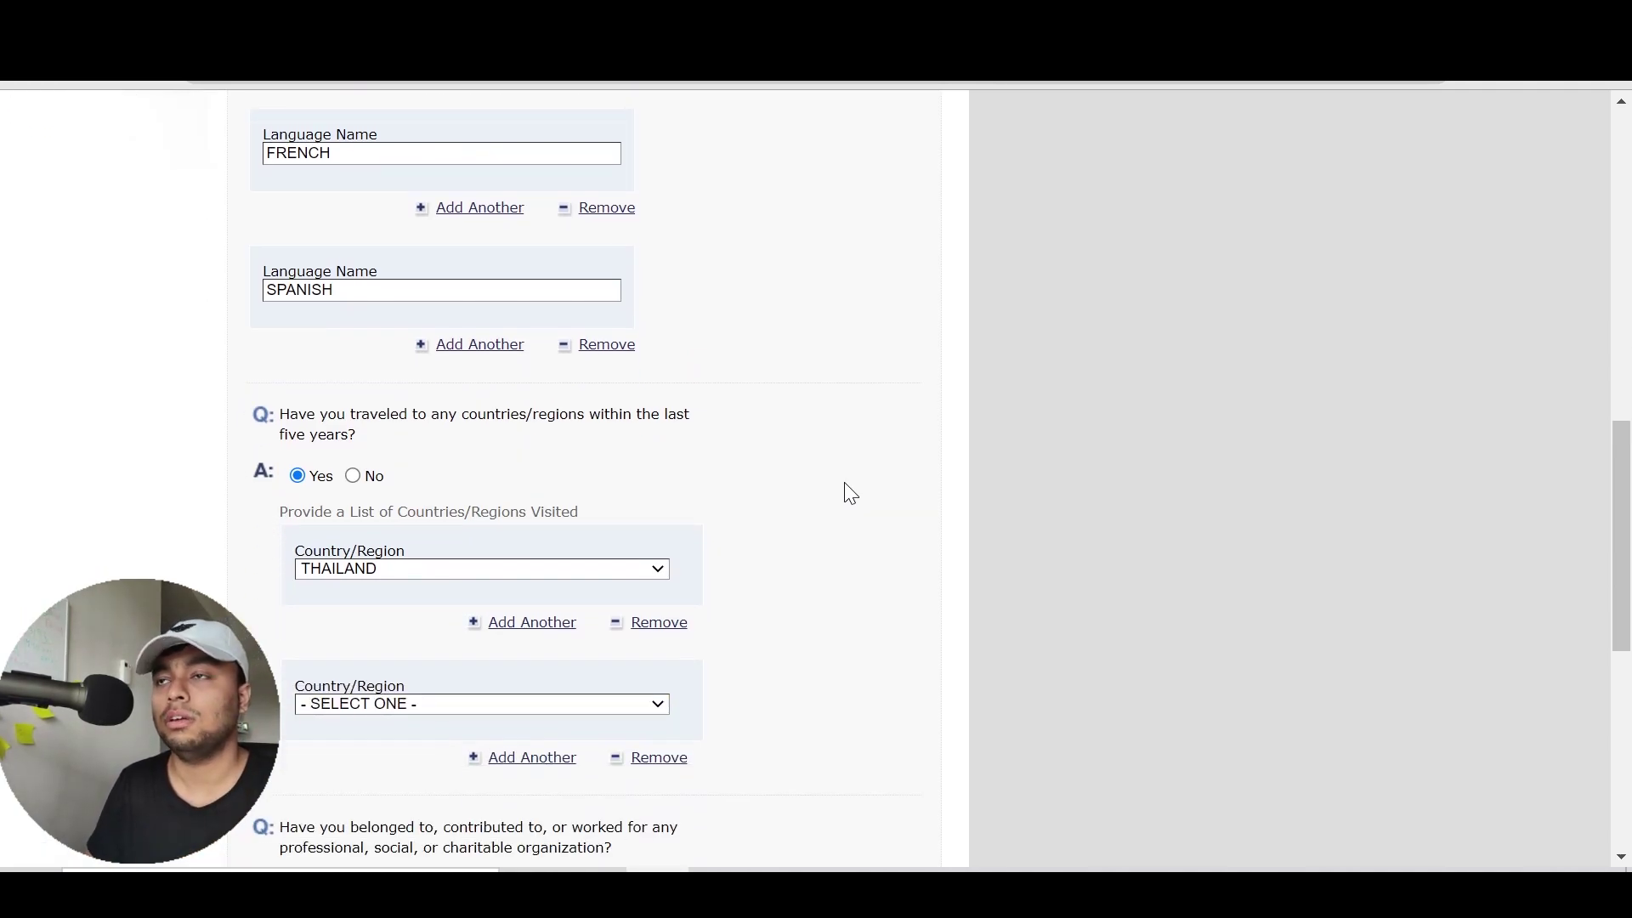
scroll(850, 493, down, 1)
click(410, 654)
text(india)
key(Return)
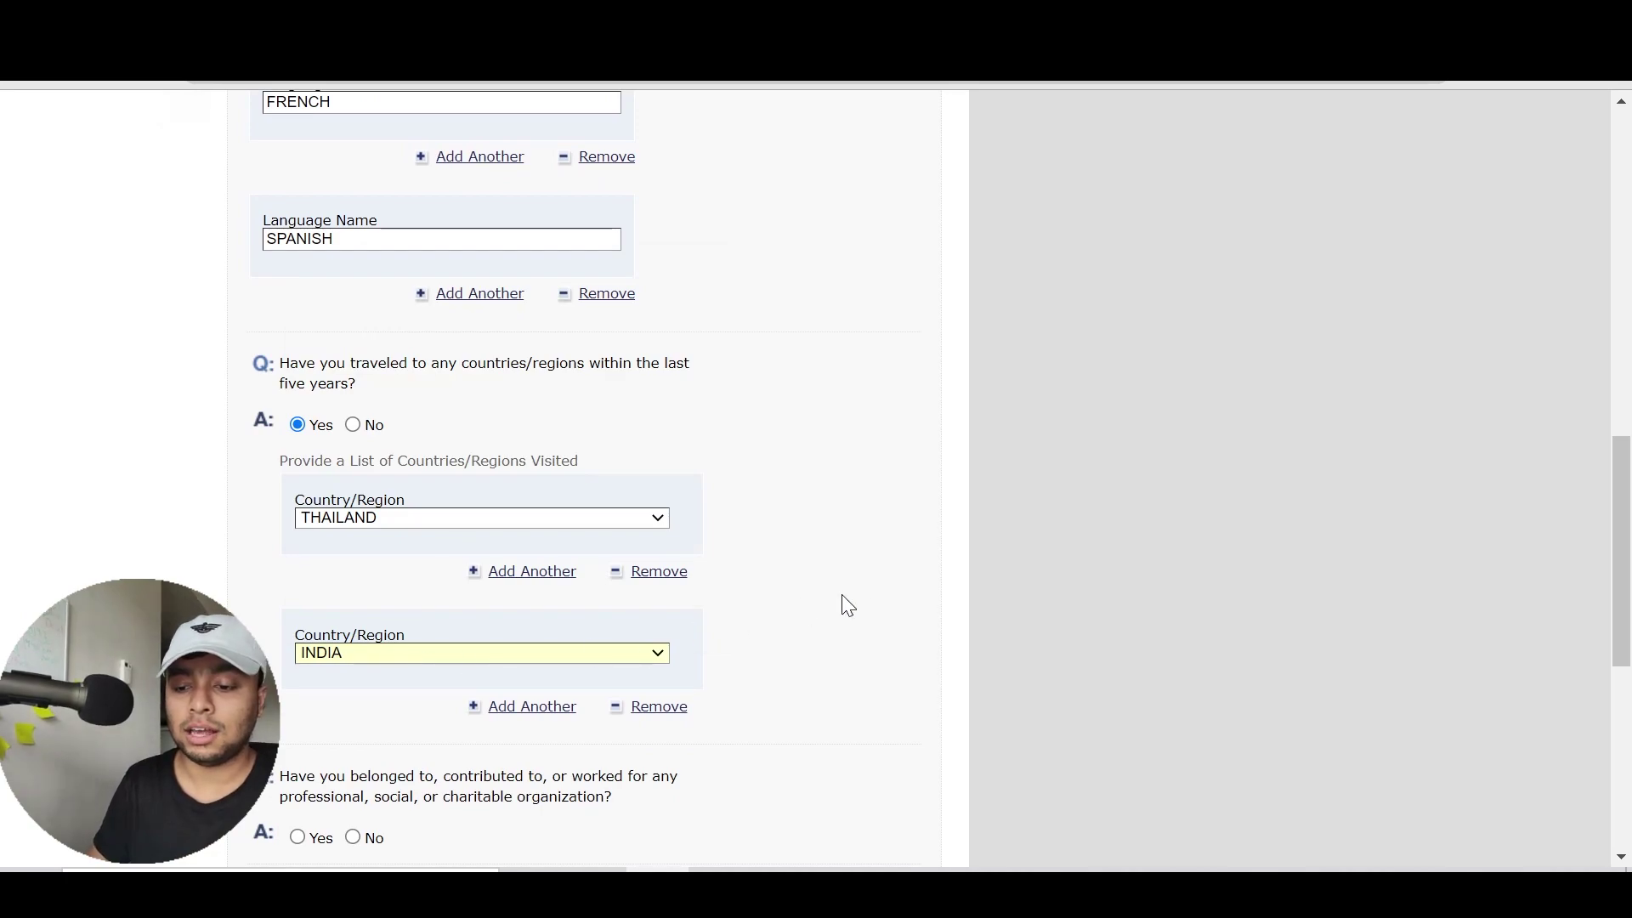
scroll(869, 605, down, 1)
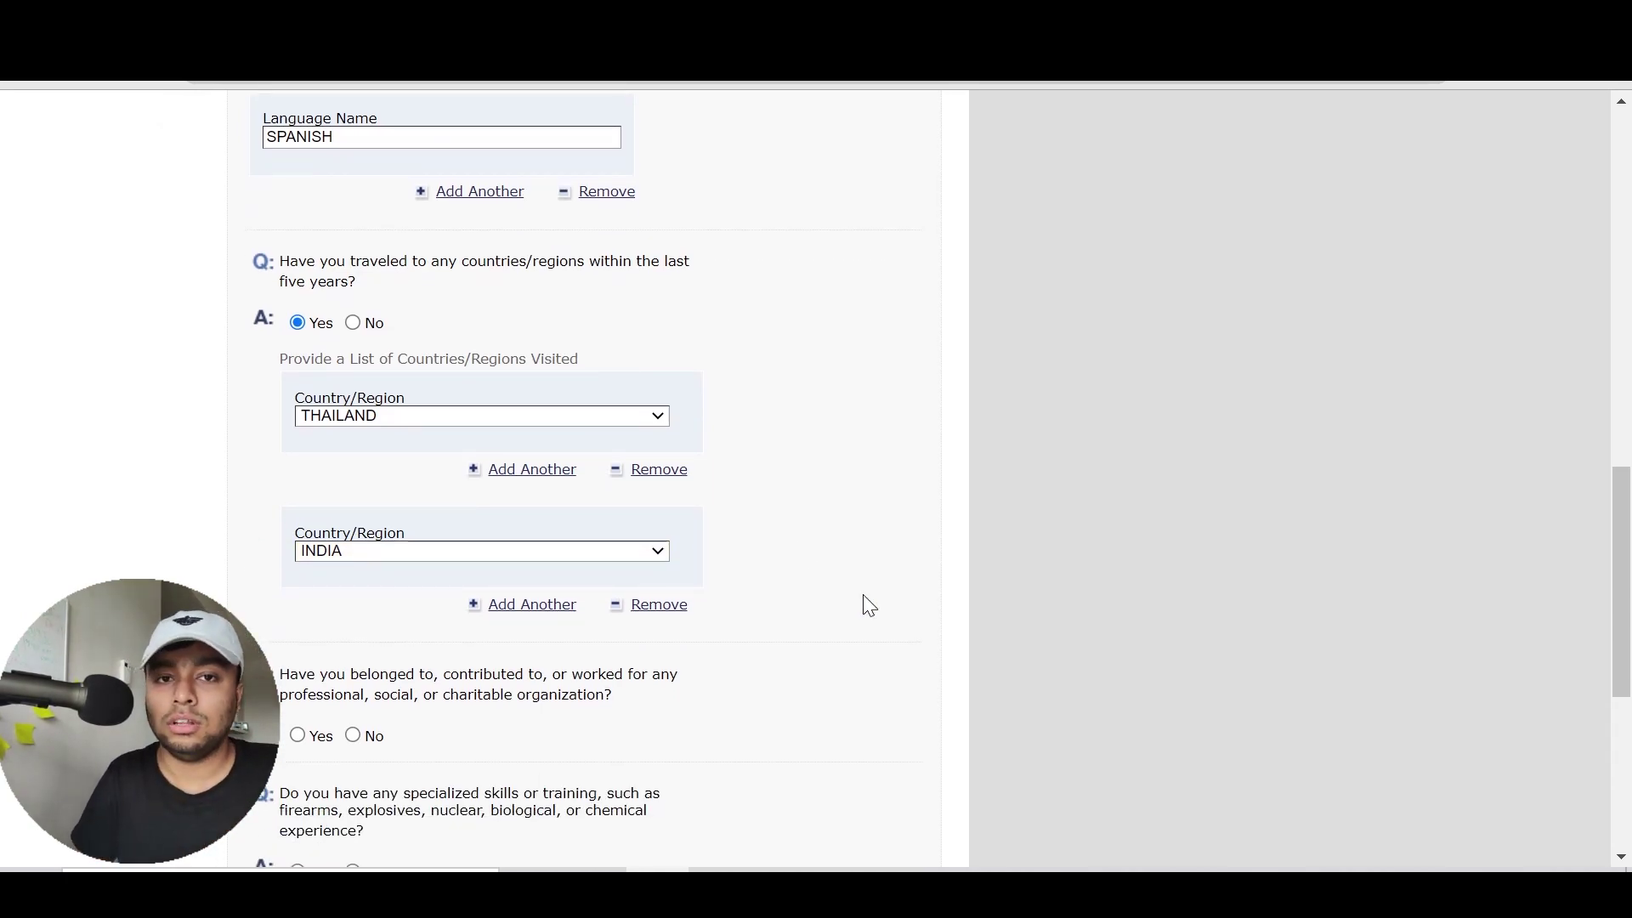
scroll(869, 606, down, 1)
Scroll down and highlight the organization and specialized skills questions while reading them
scroll(868, 605, down, 4)
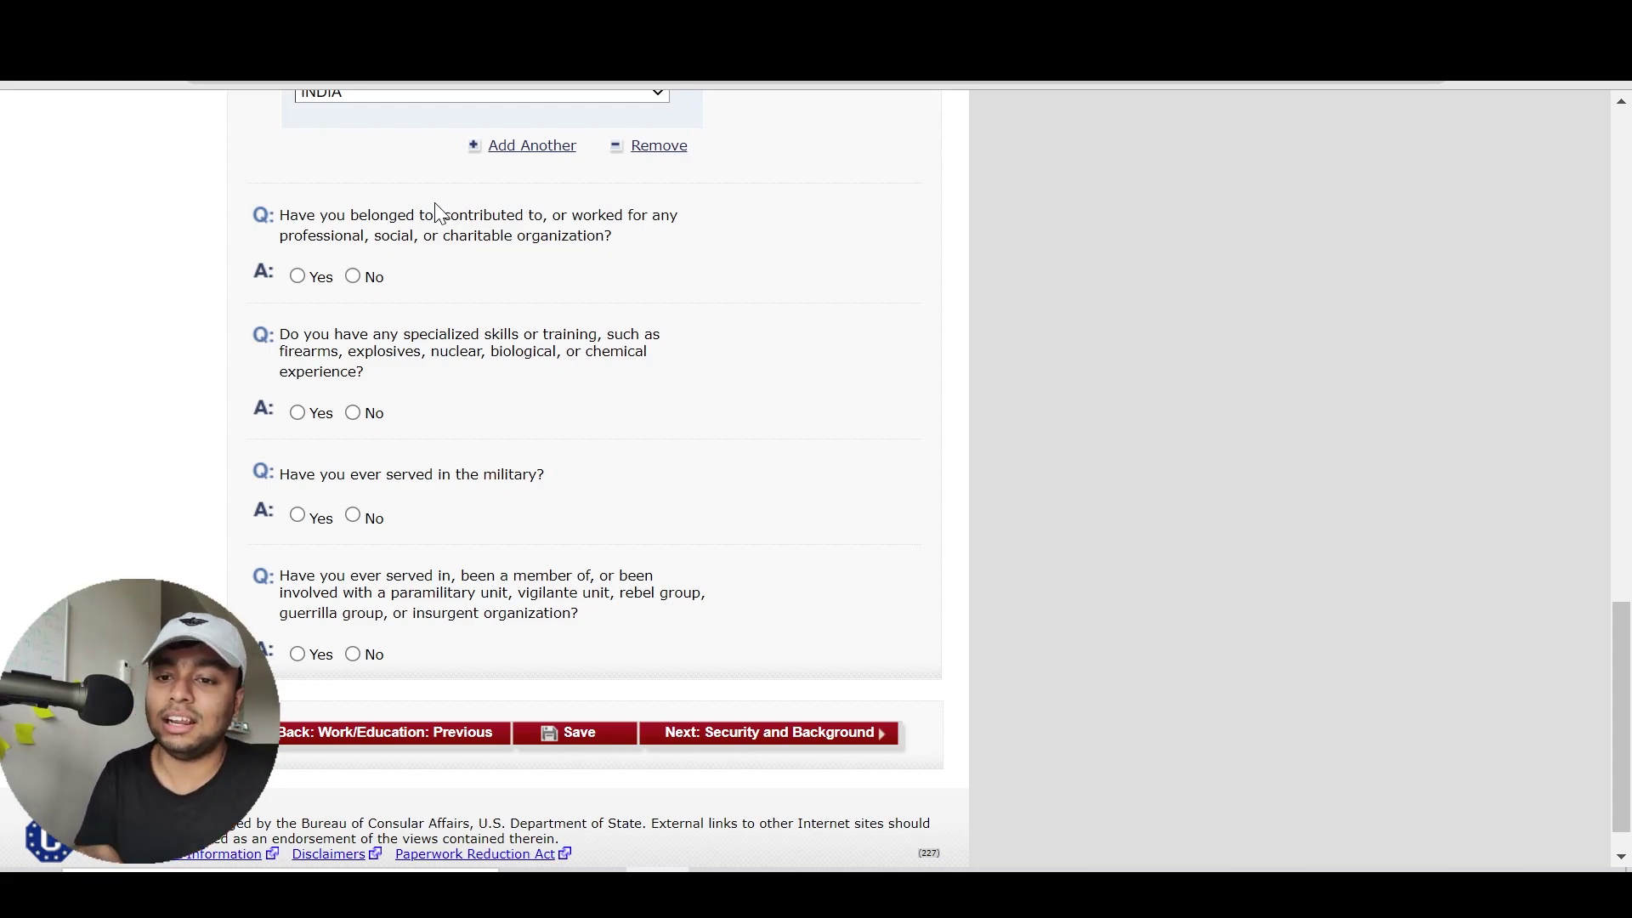
drag(416, 214, 513, 235)
click(513, 235)
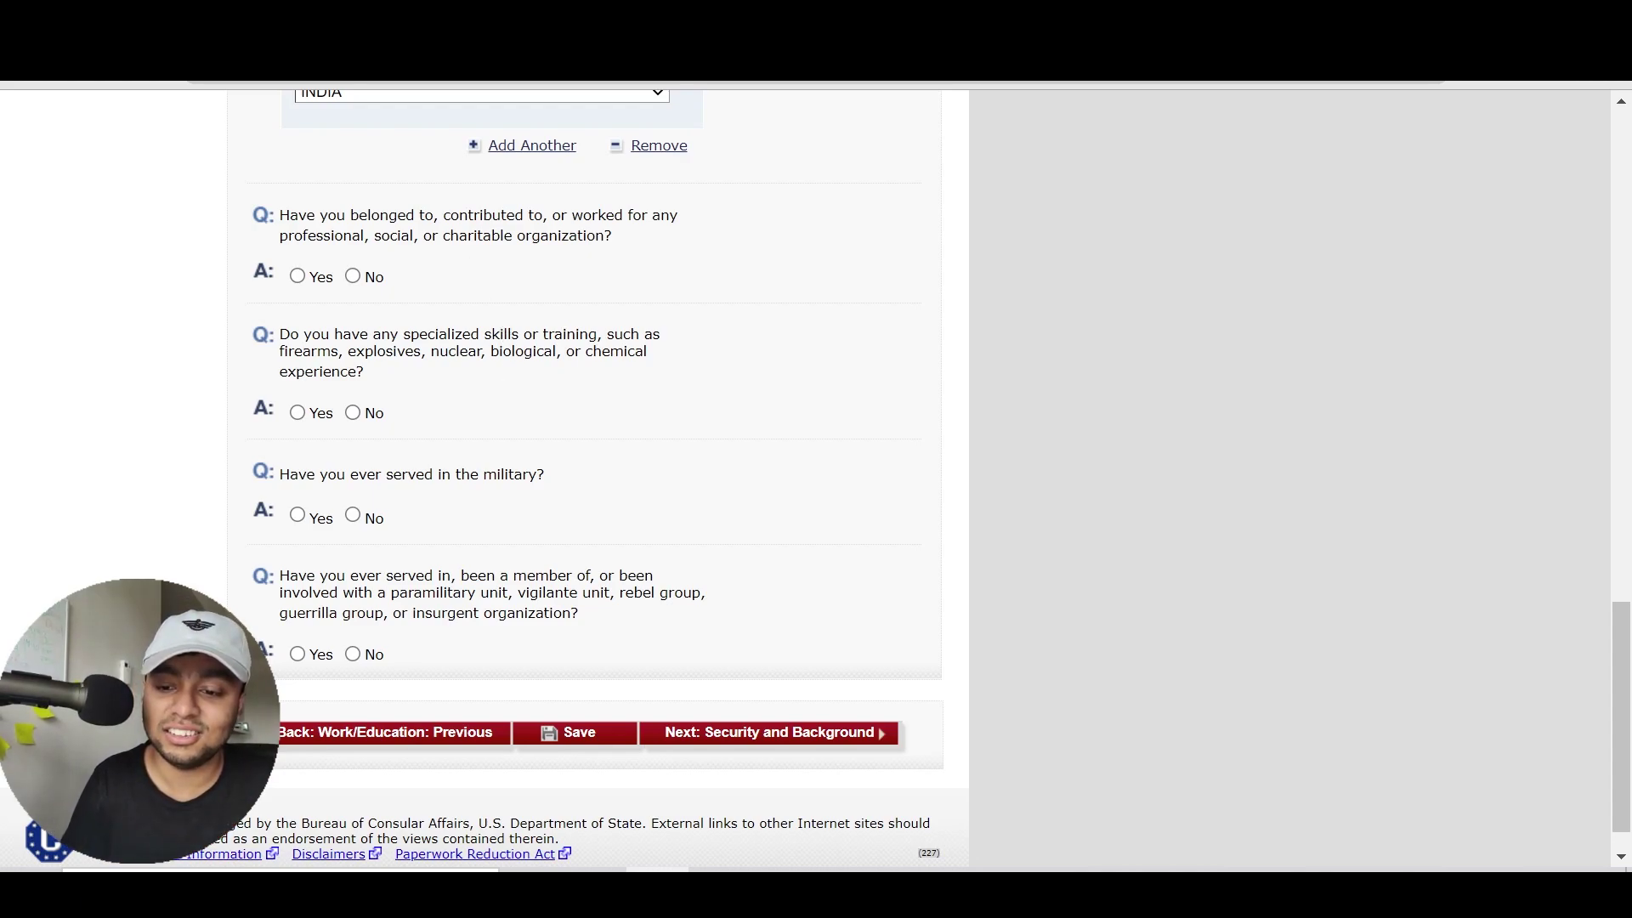
drag(451, 334, 467, 366)
click(466, 361)
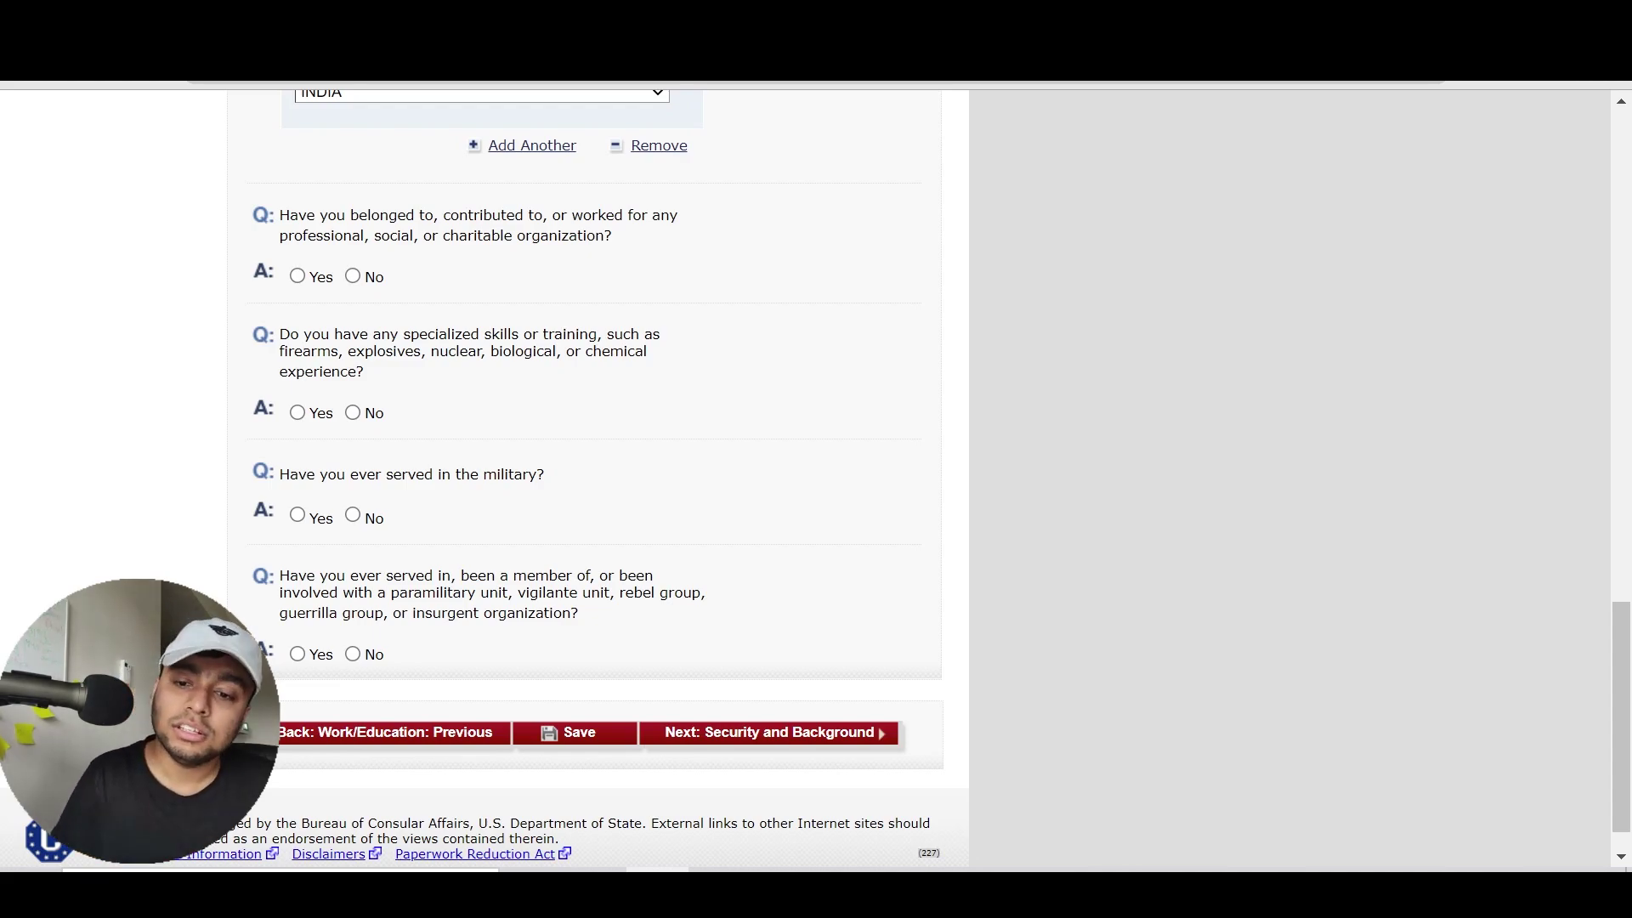
Switch the professional, social or charitable organization answer from Yes to No
click(315, 280)
scroll(575, 342, up, 6)
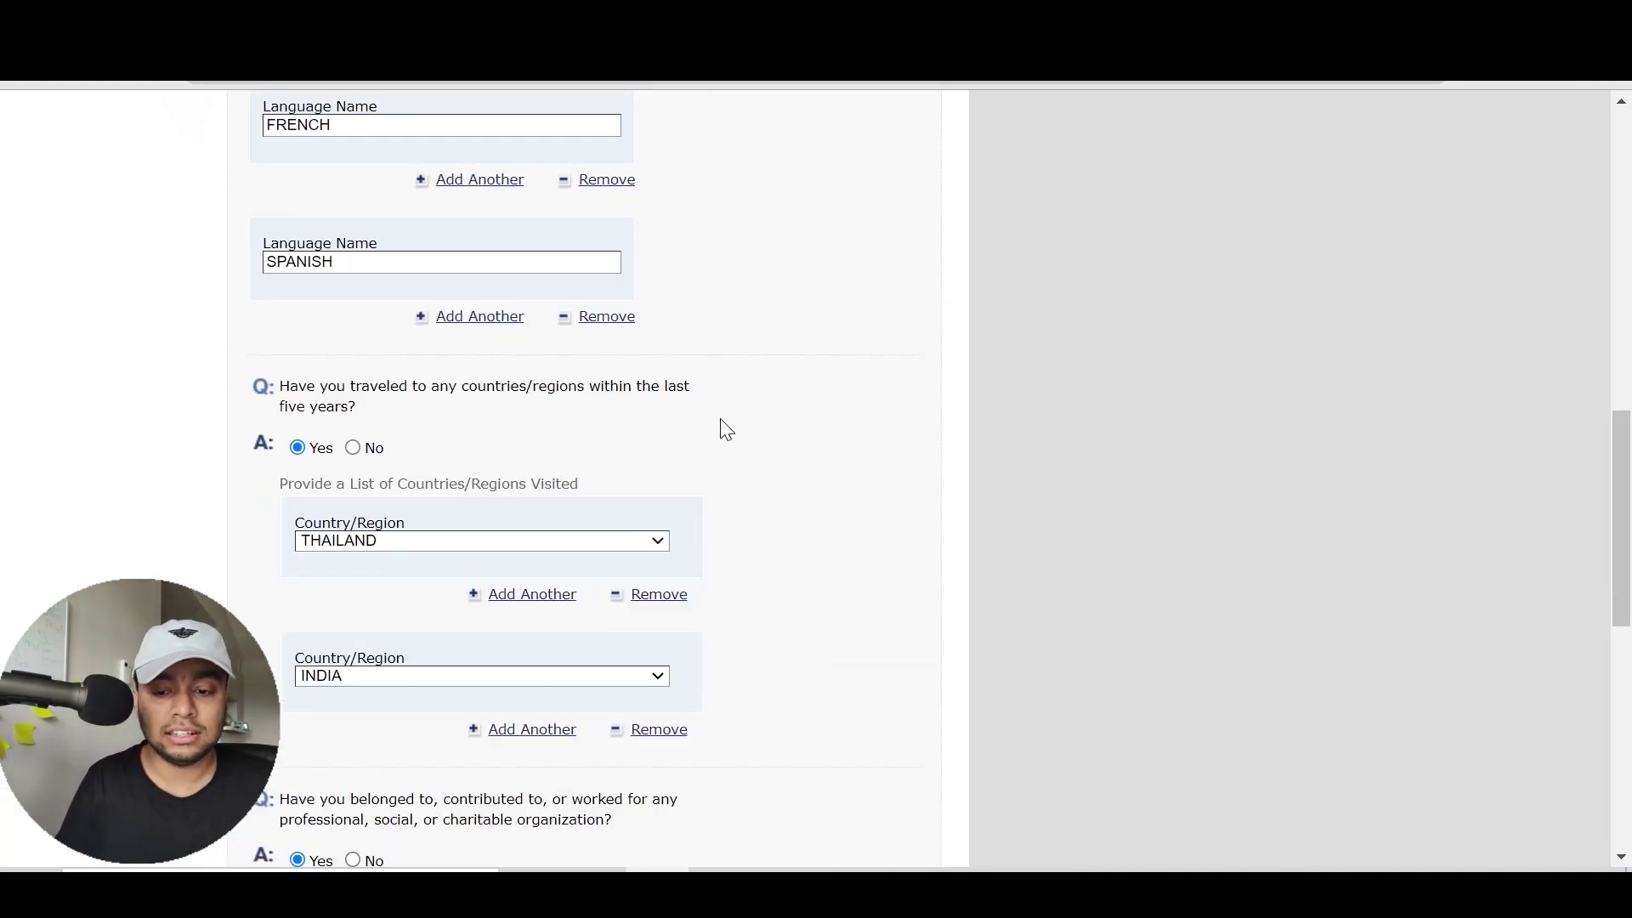
scroll(723, 425, down, 5)
scroll(721, 418, down, 1)
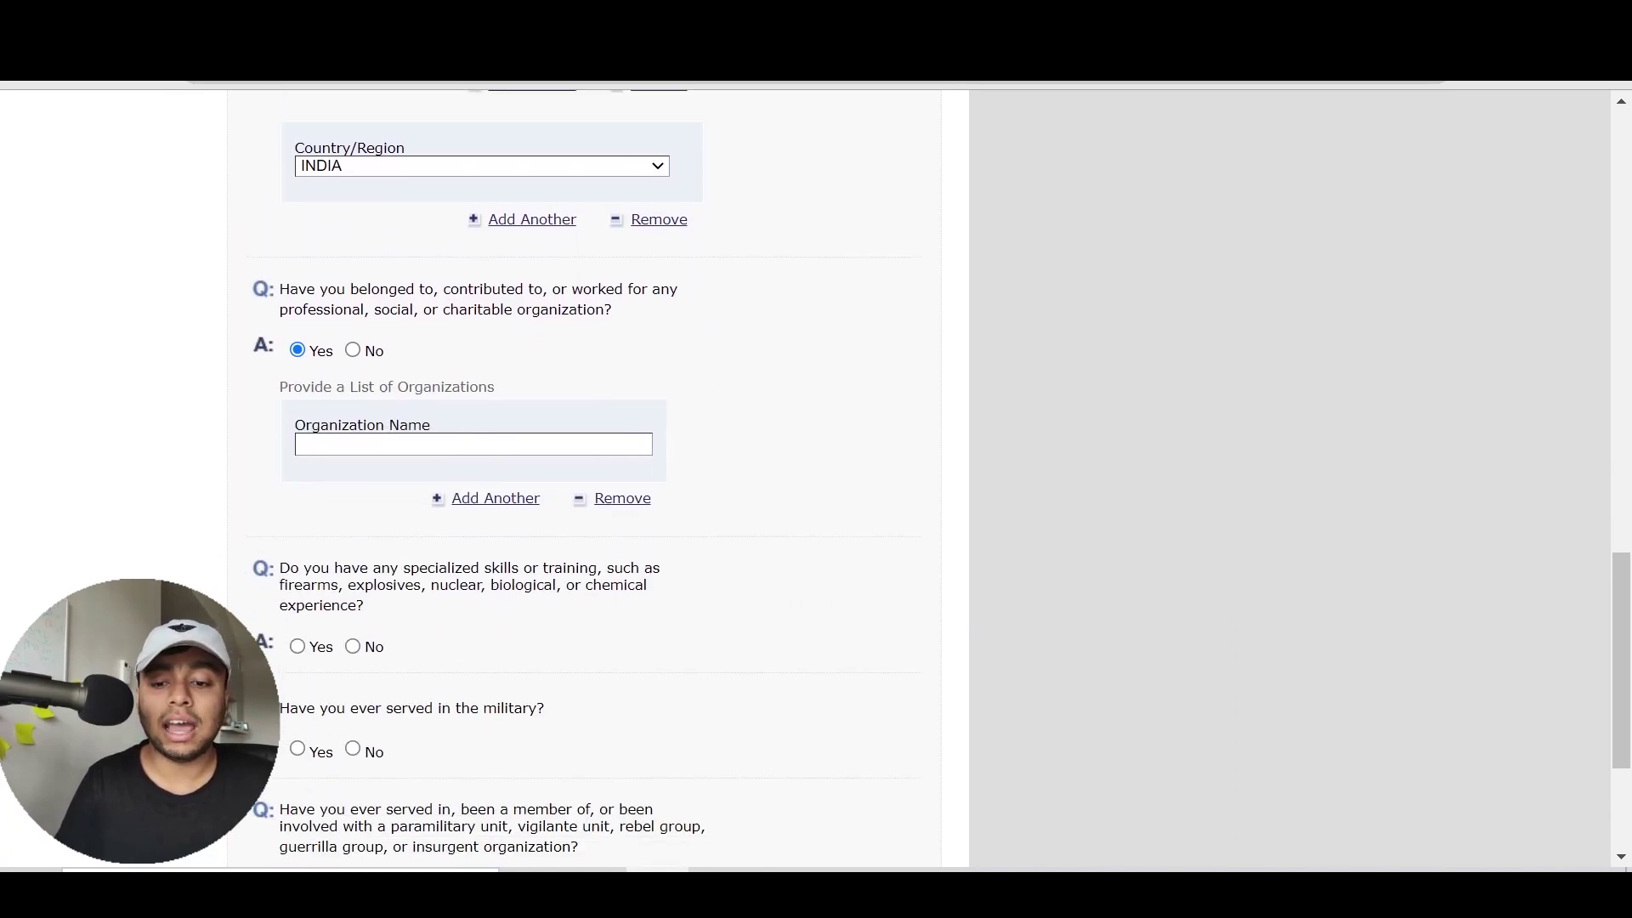
click(373, 351)
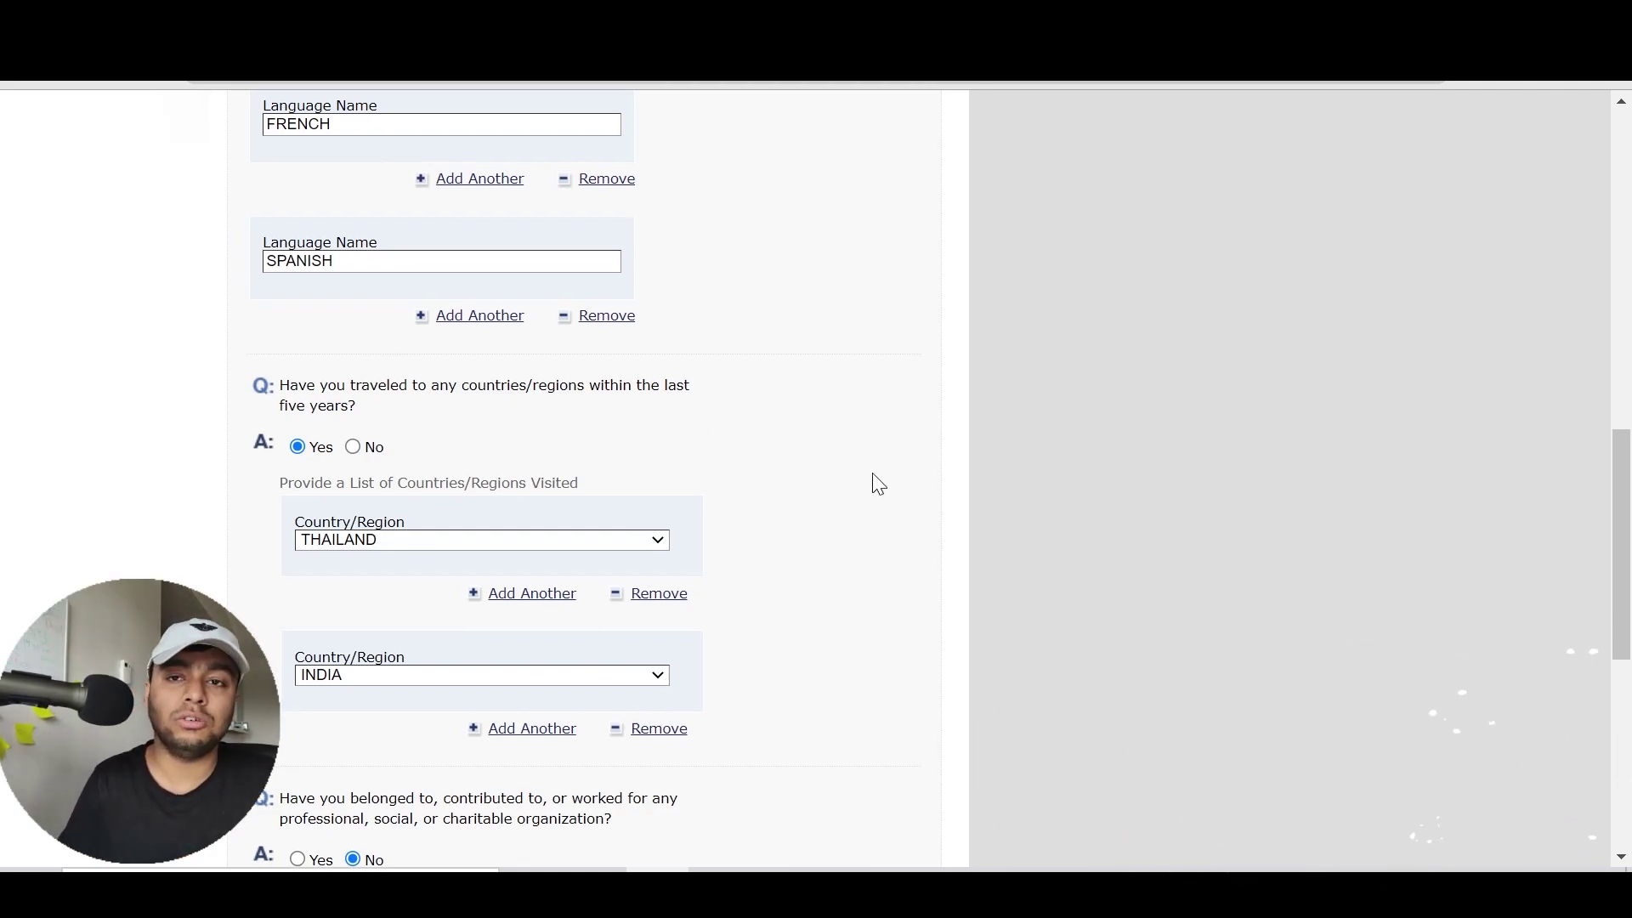
scroll(878, 483, down, 3)
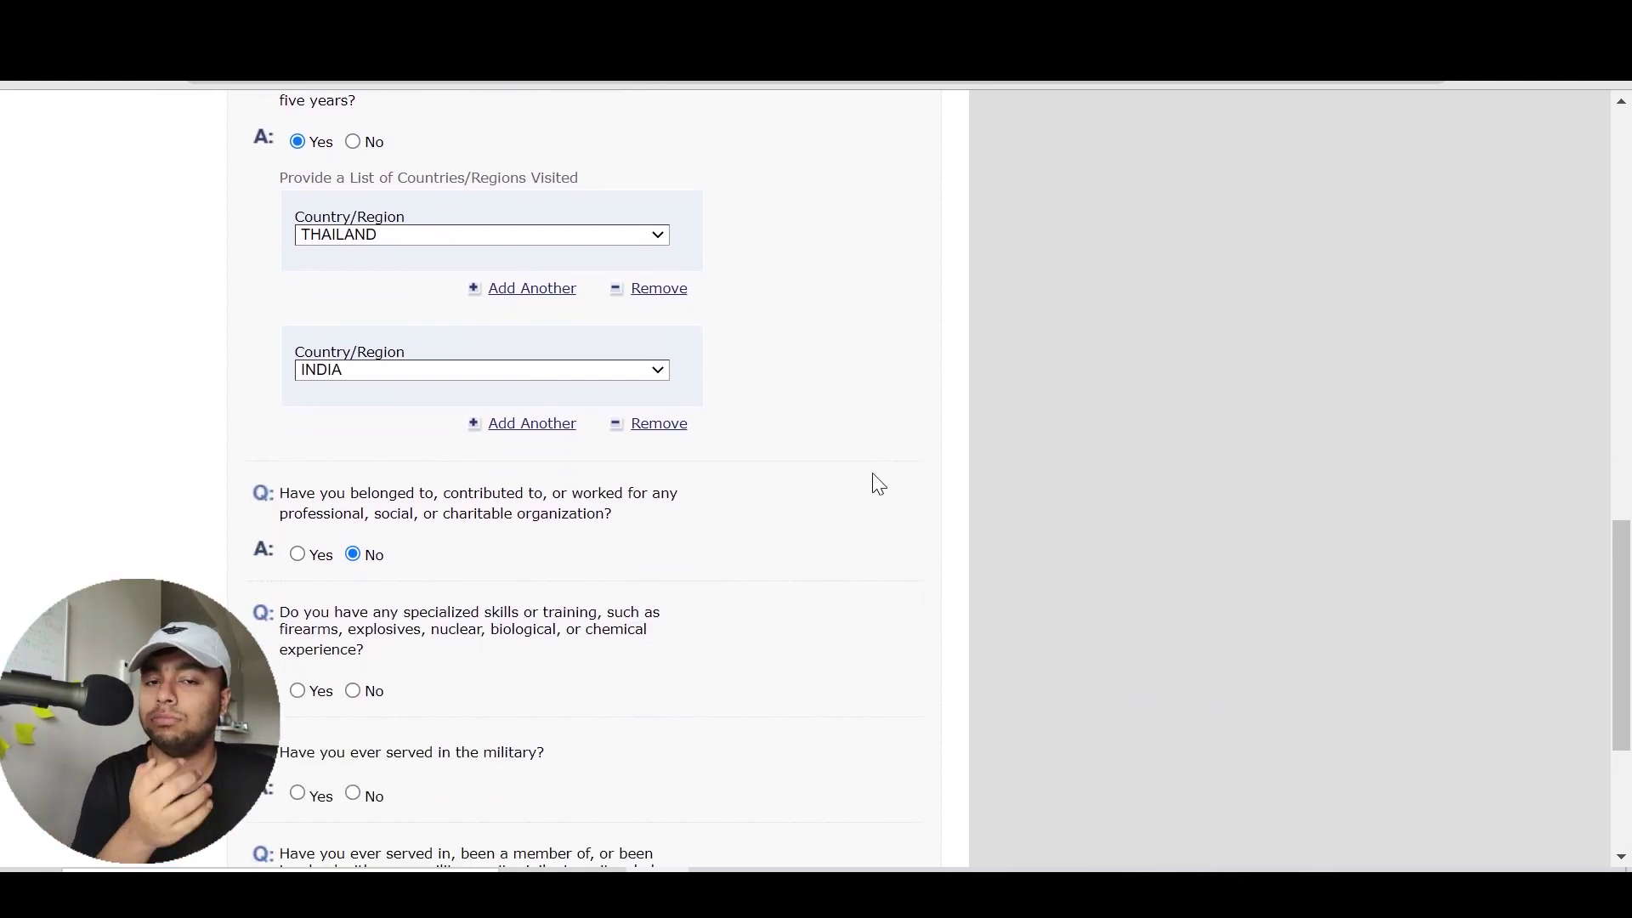
scroll(878, 483, down, 1)
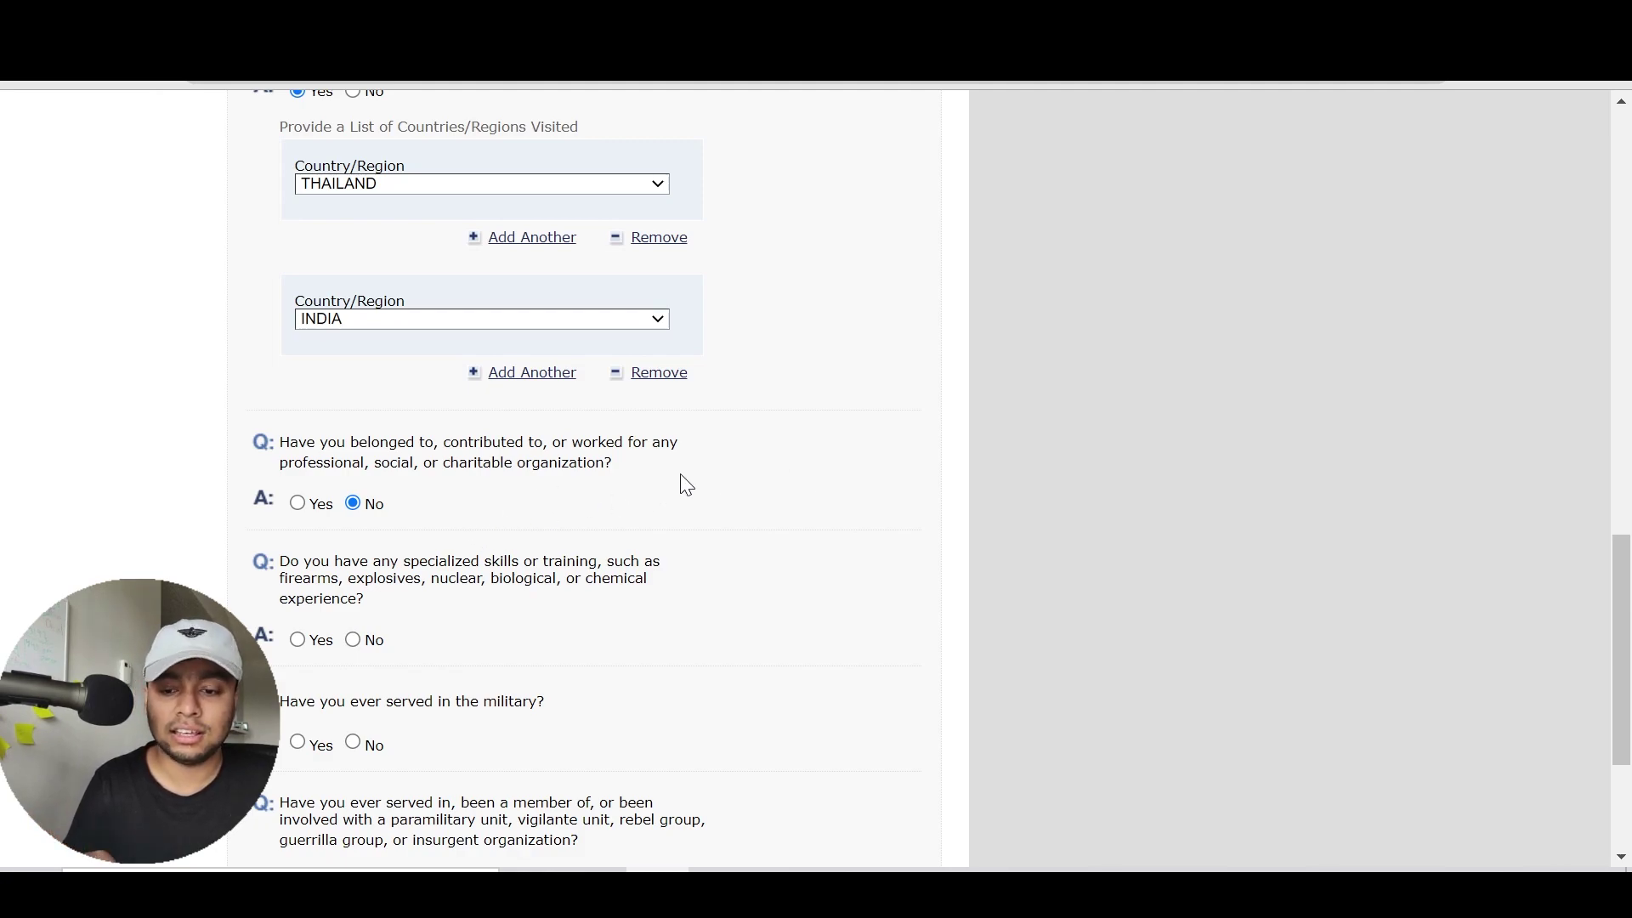
scroll(686, 484, down, 3)
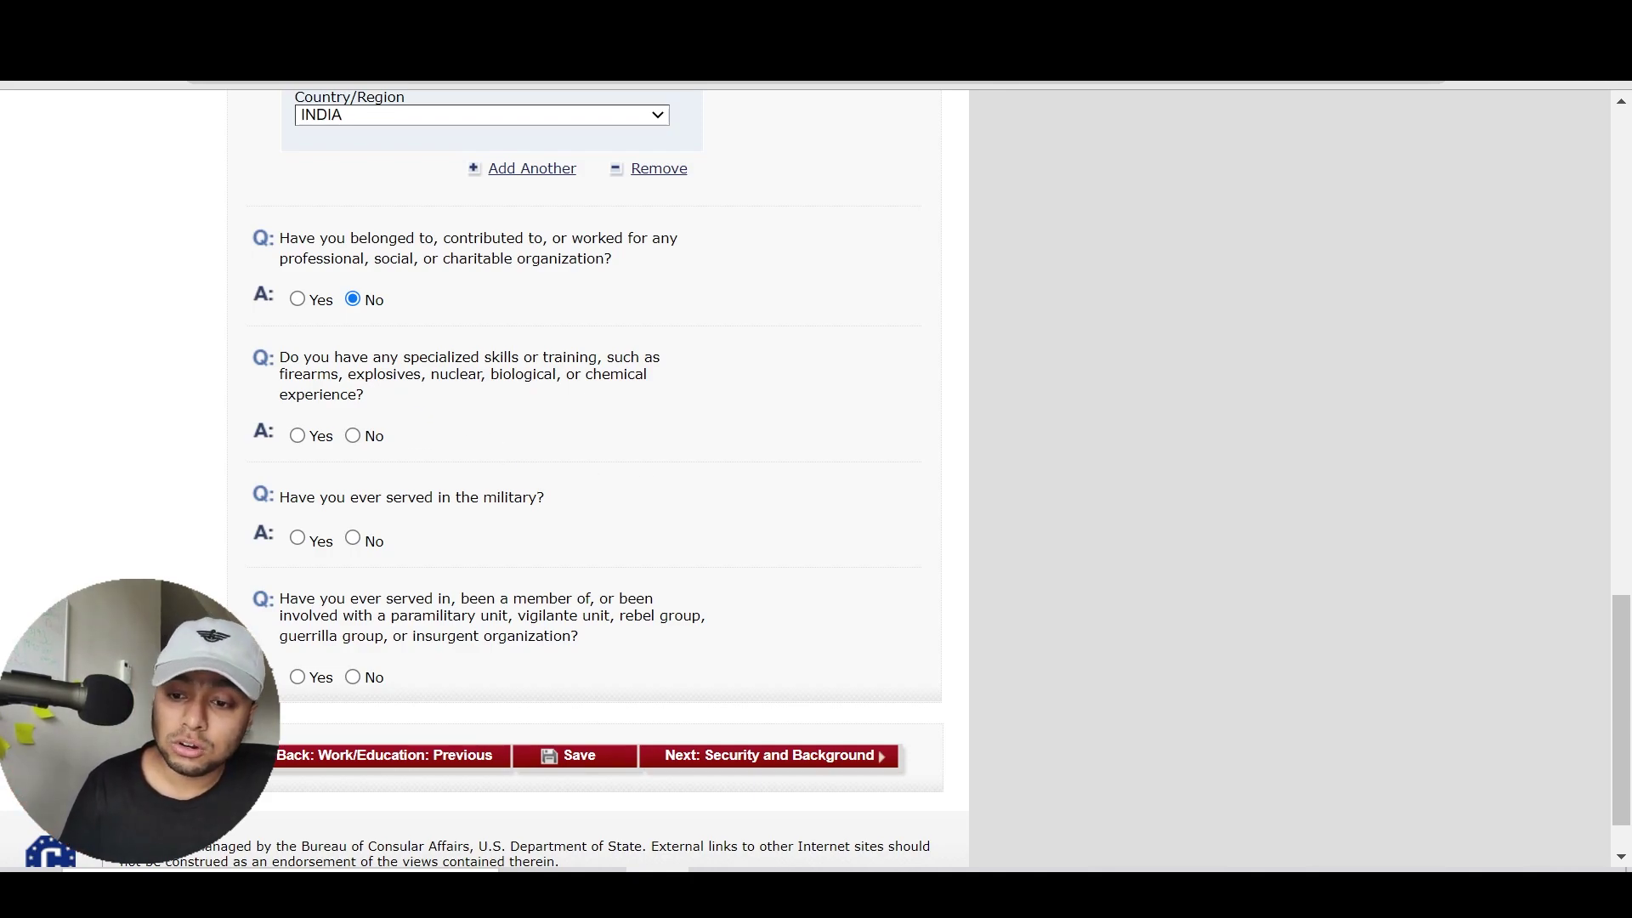
Answer No to the specialized skills question
triple_click(391, 396)
click(394, 403)
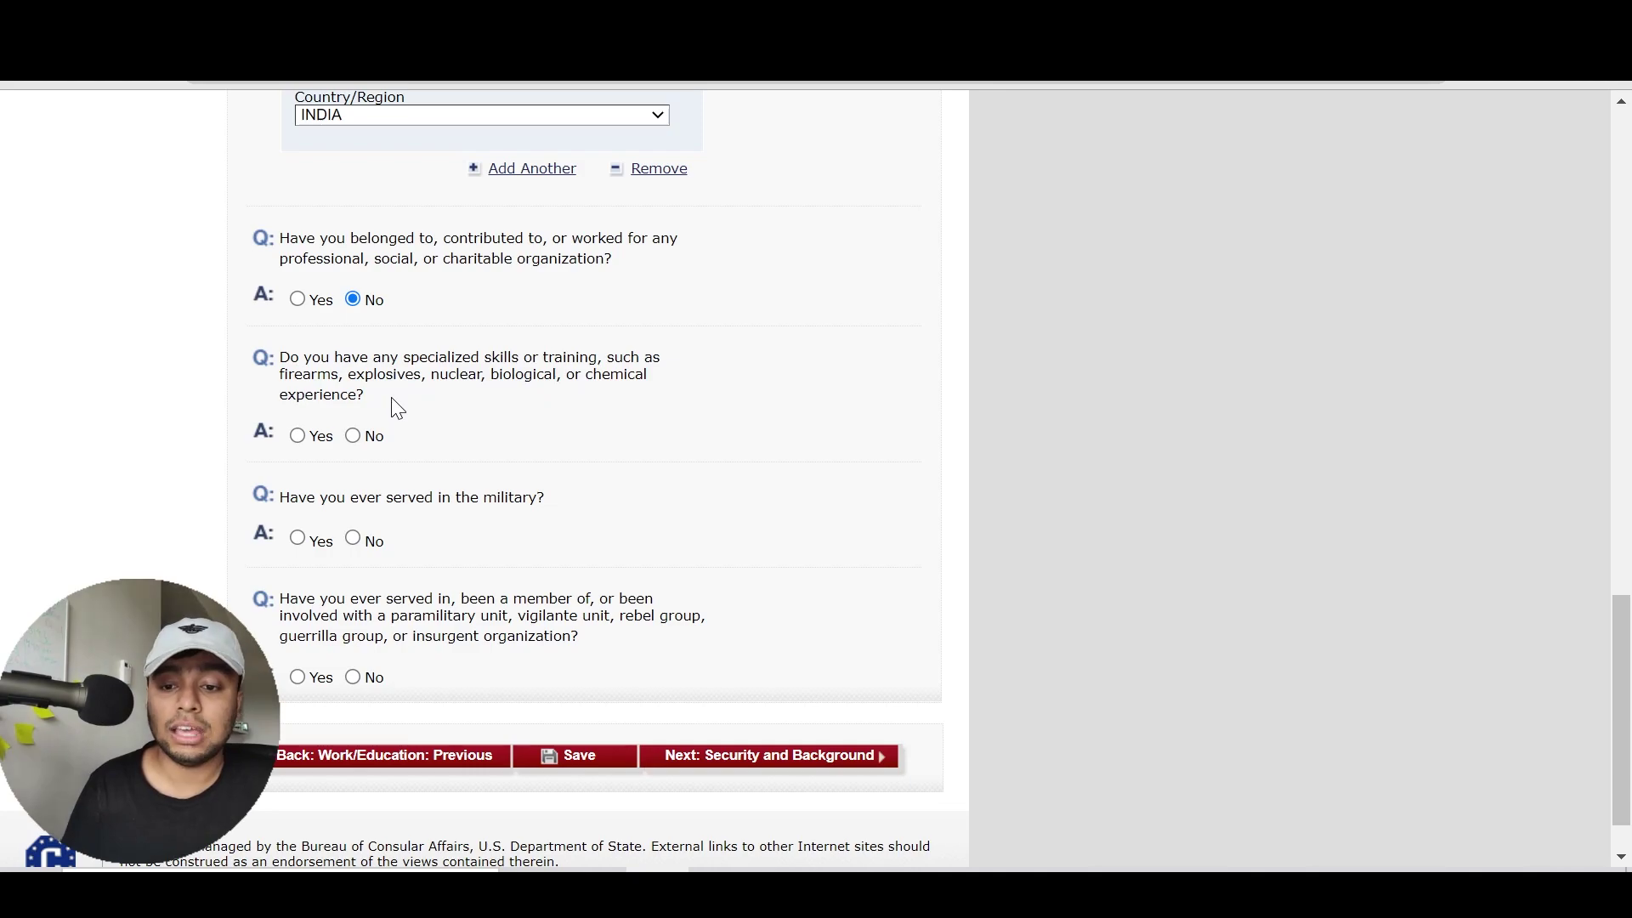
click(331, 438)
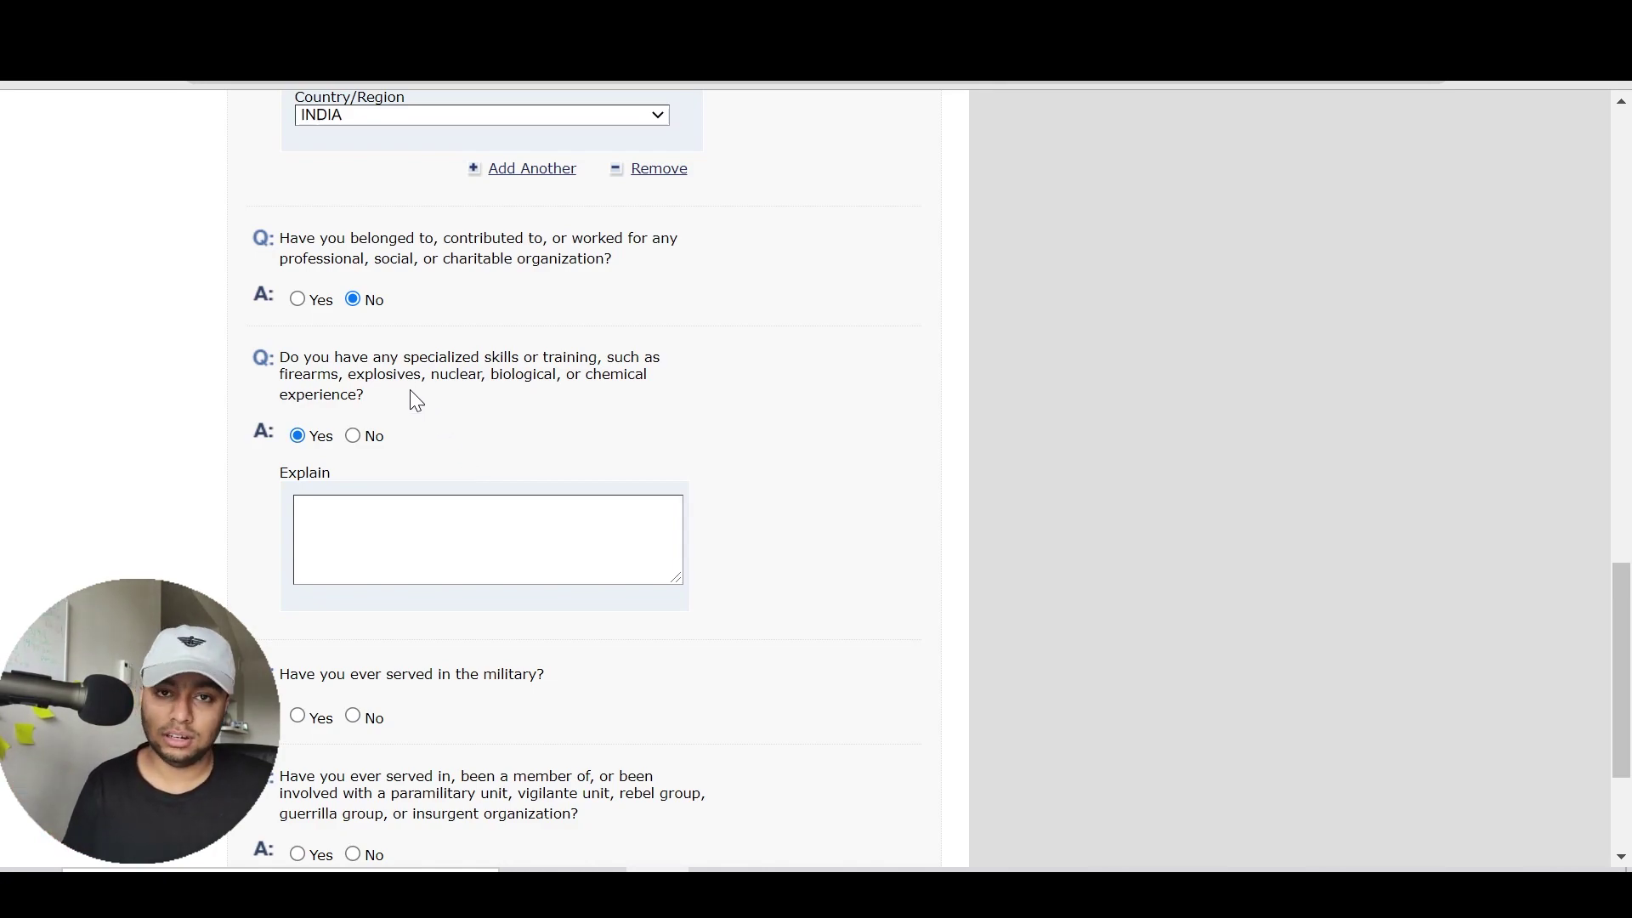
click(372, 439)
Answer No to the military service and paramilitary questions, then continue to Security and Background
scroll(646, 476, down, 1)
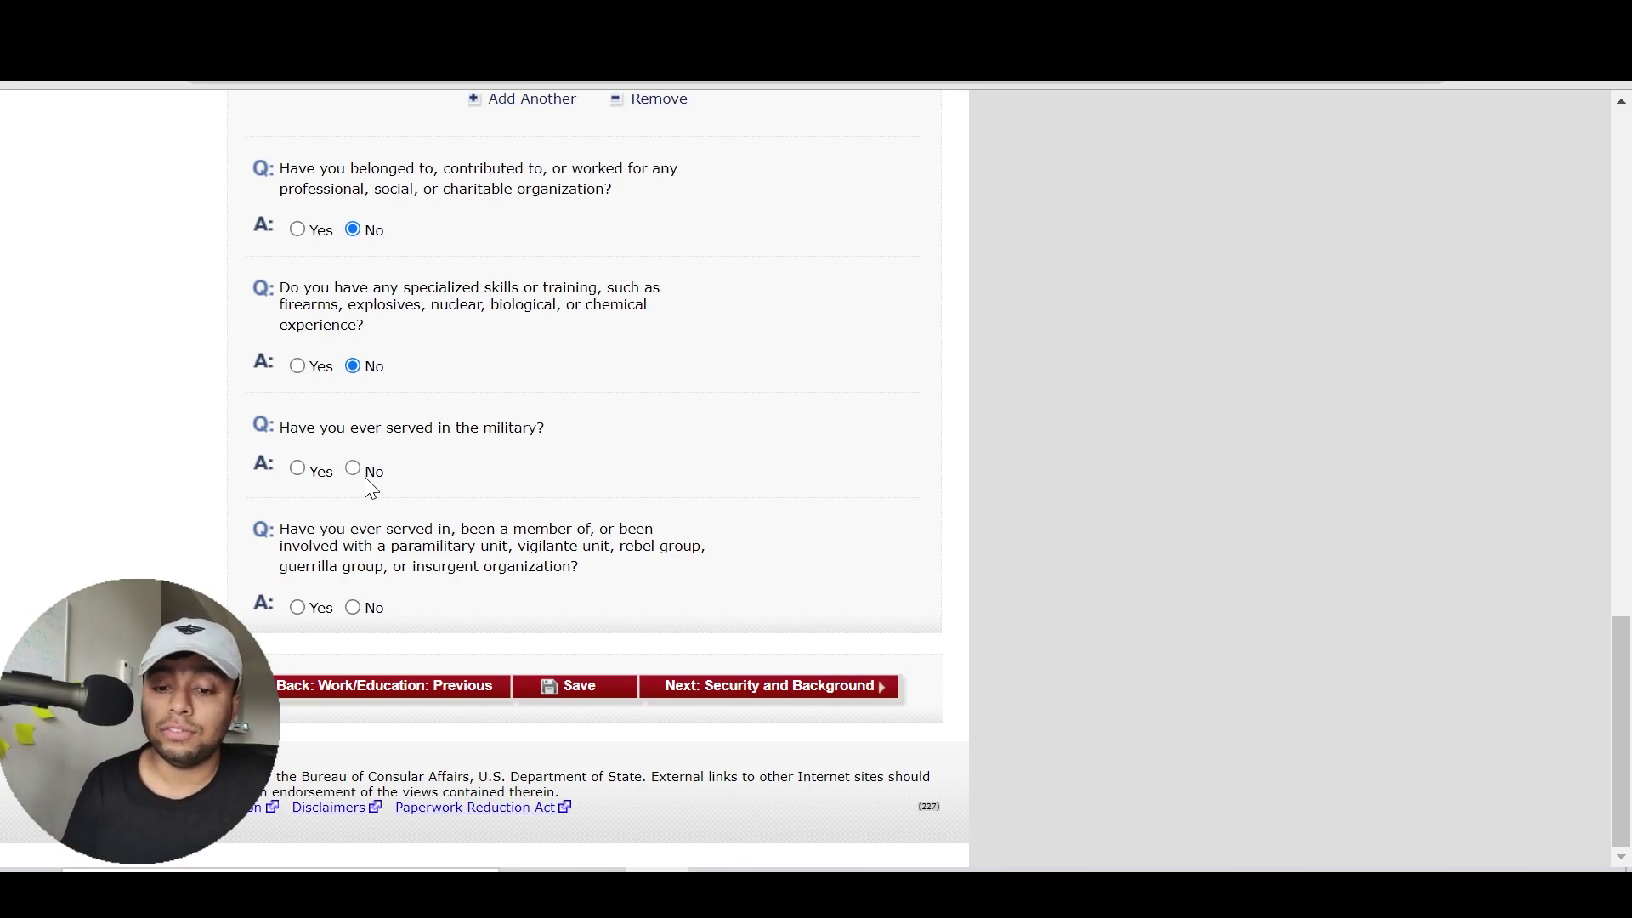
click(366, 478)
scroll(838, 558, down, 1)
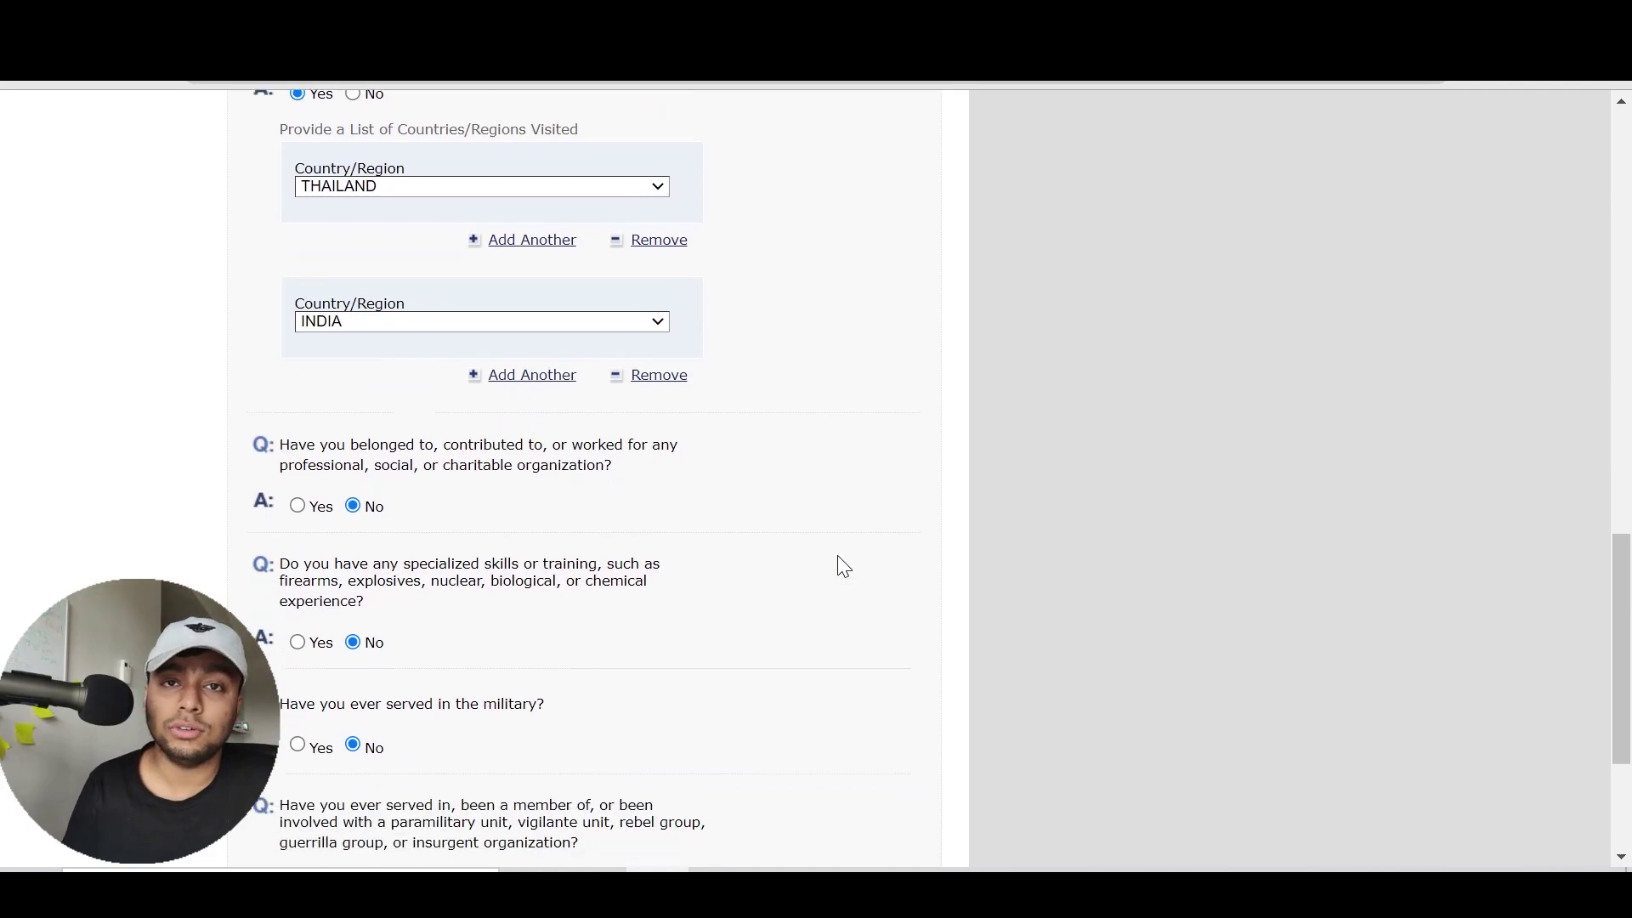
scroll(838, 554, down, 3)
mouse_move(595, 569)
mouse_down()
mouse_move(400, 565)
mouse_move(351, 529)
mouse_move(568, 574)
mouse_up()
click(568, 576)
click(363, 609)
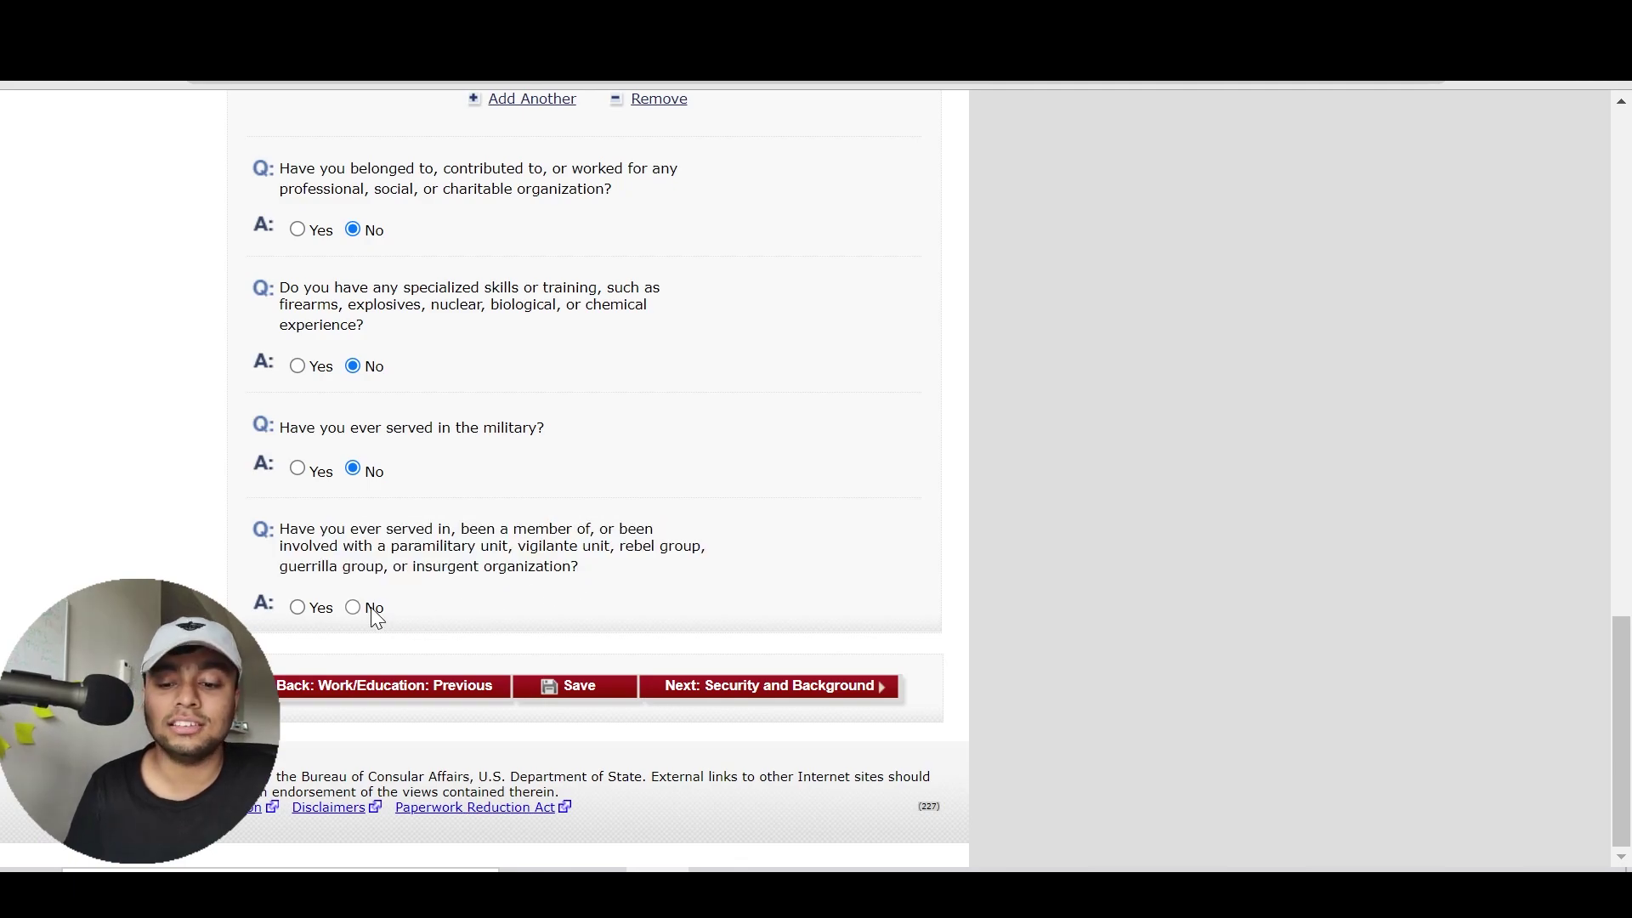
click(816, 687)
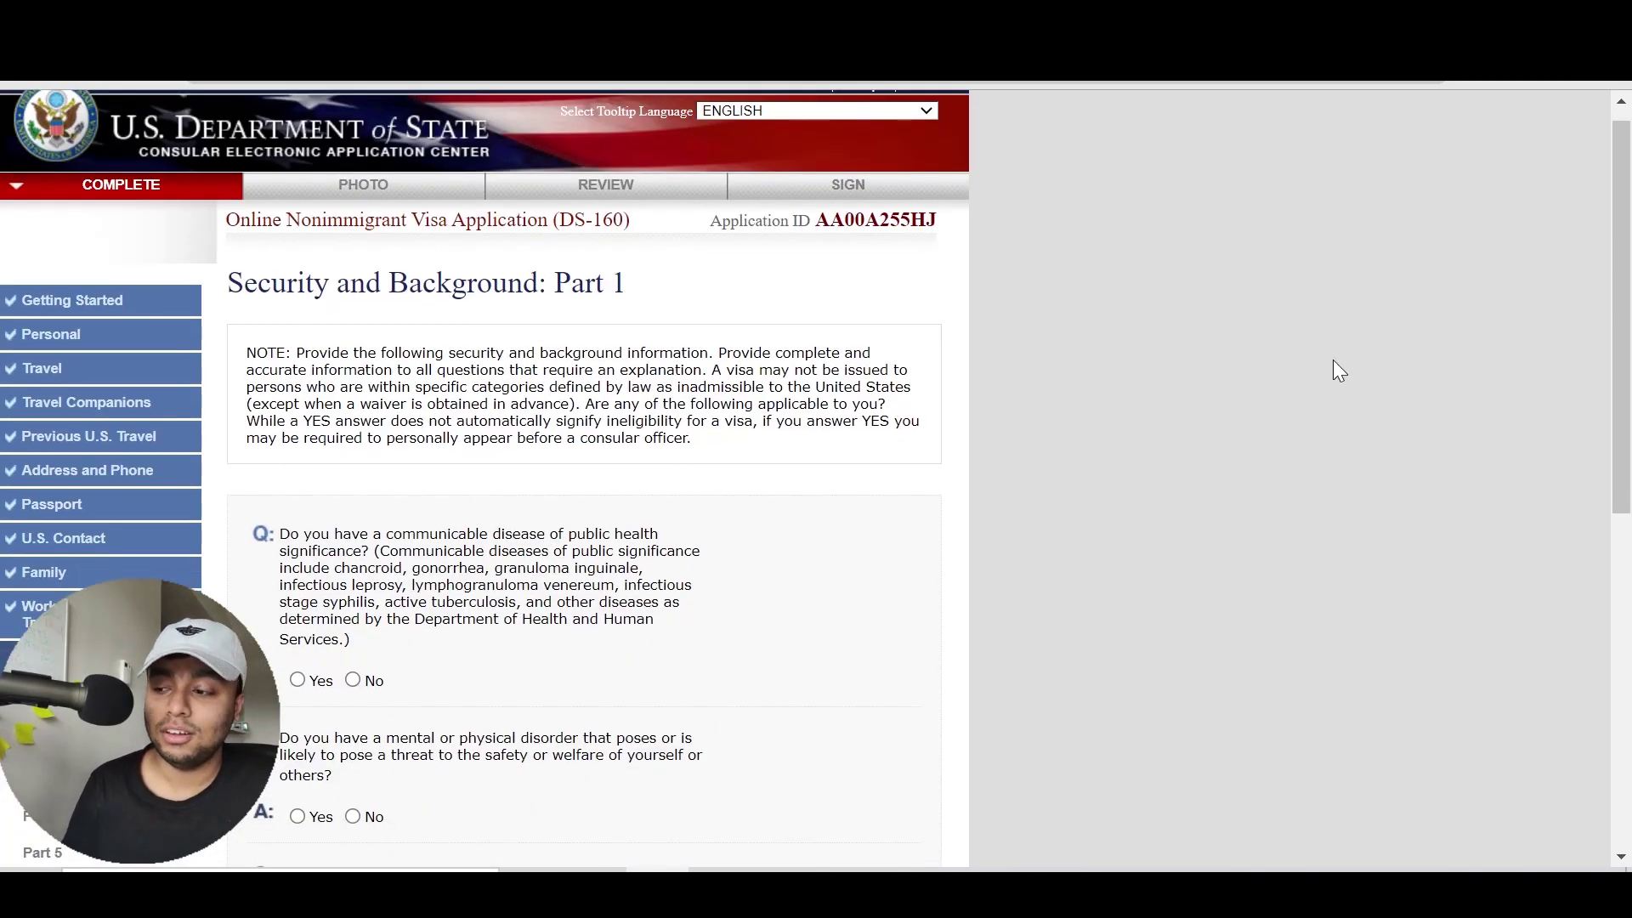
Answer No to the communicable disease, mental or physical disorder and drug abuse questions, then continue to Part 2
drag(1622, 351, 1624, 444)
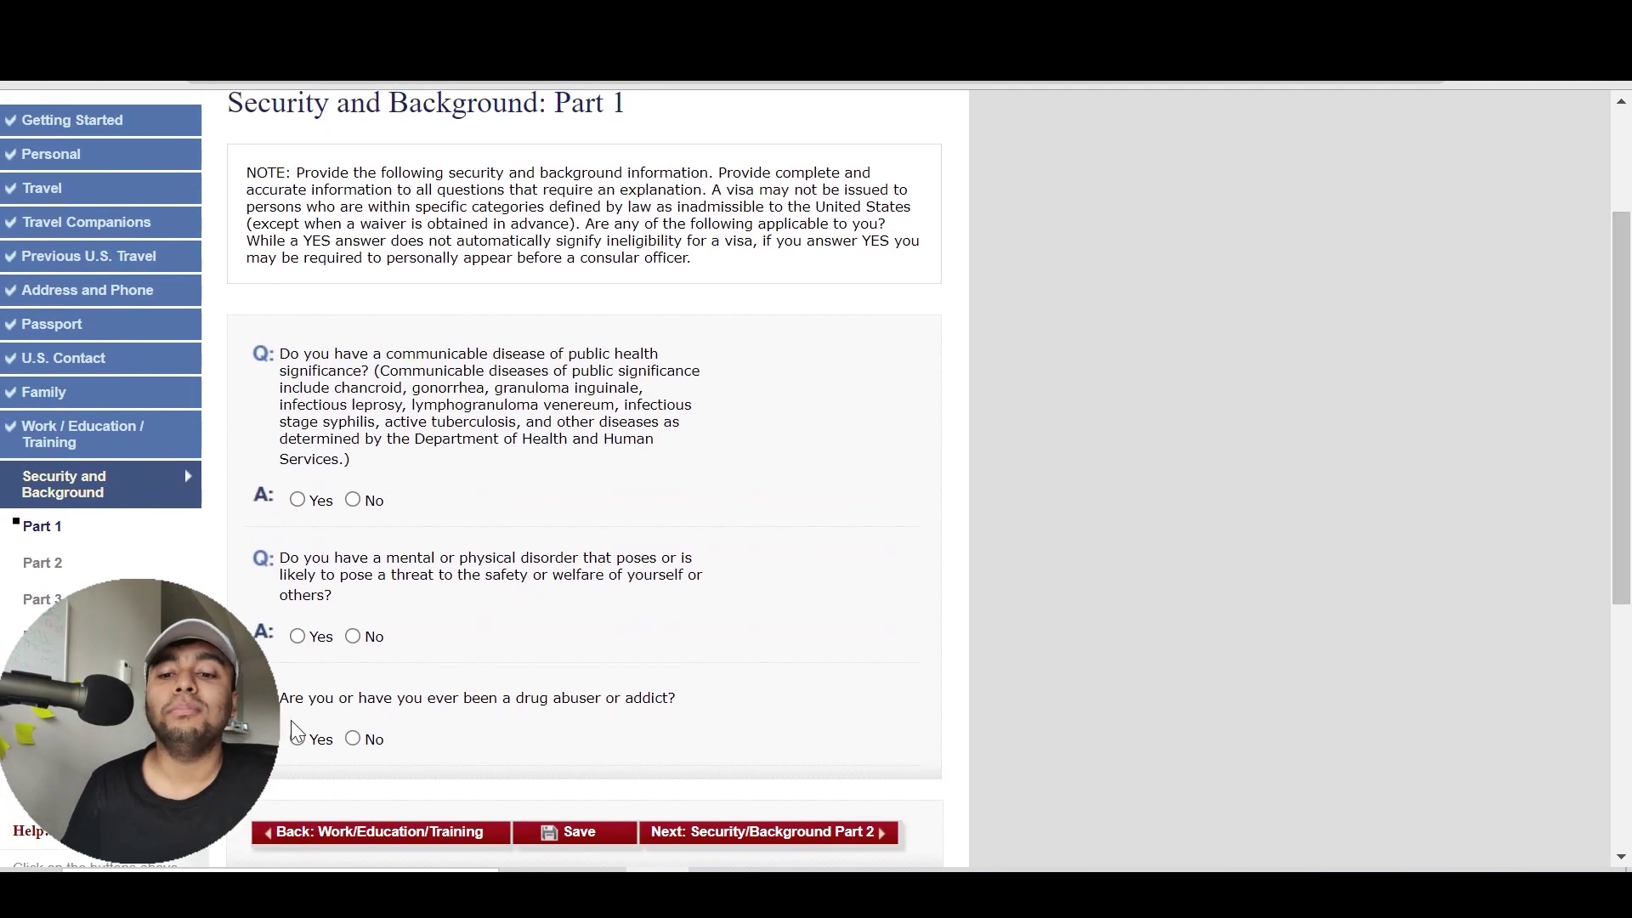
click(374, 507)
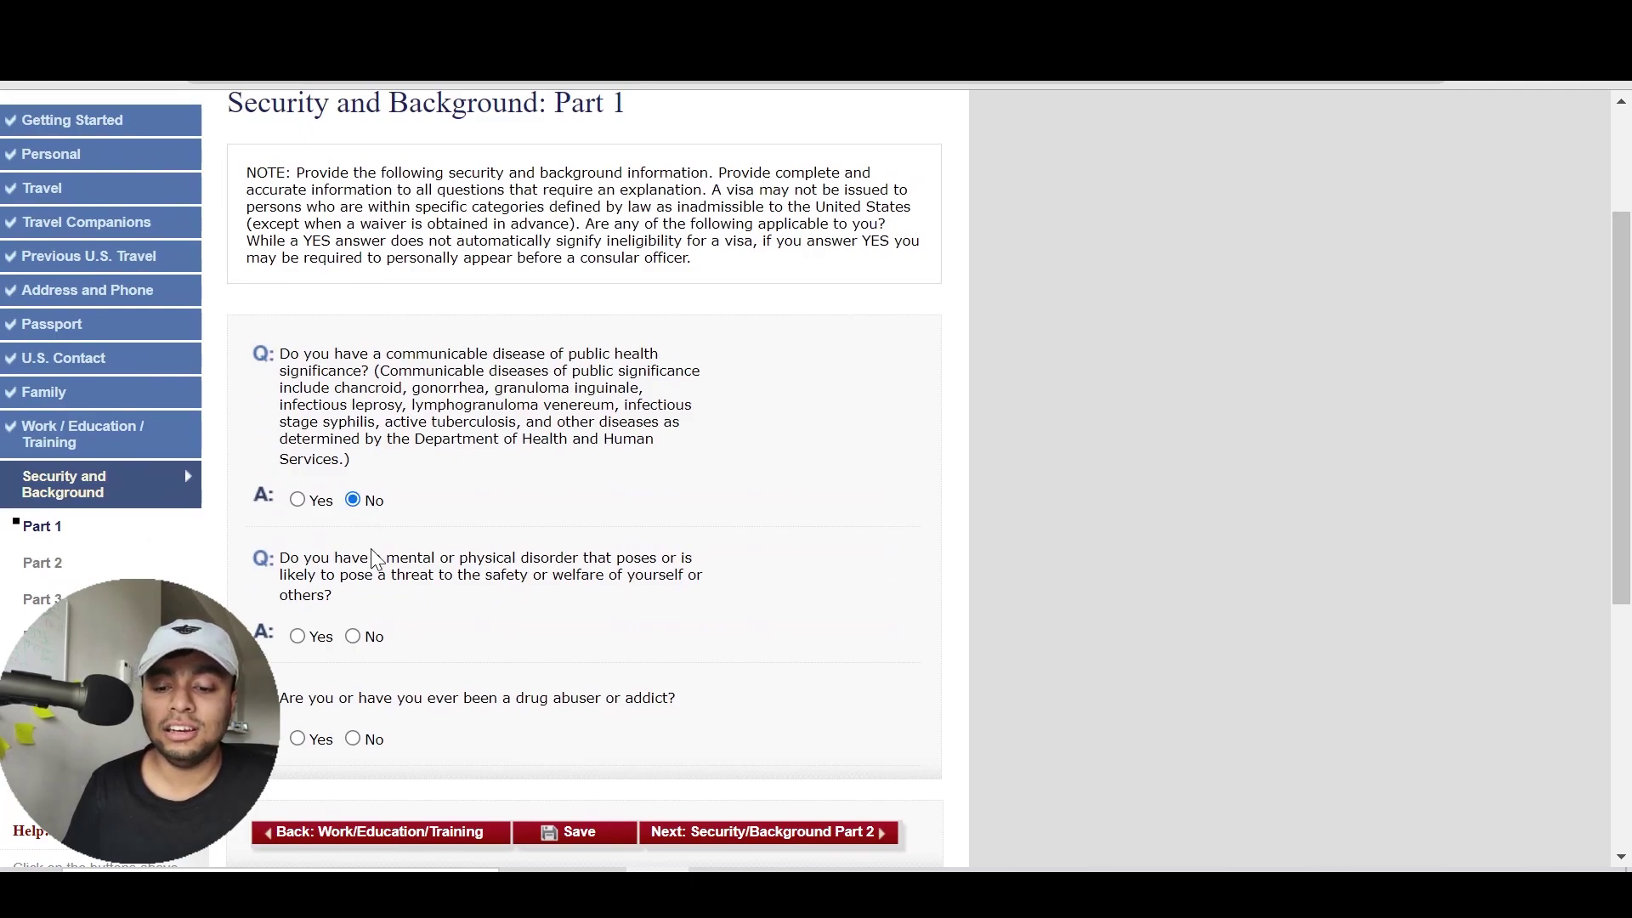
click(380, 641)
click(375, 741)
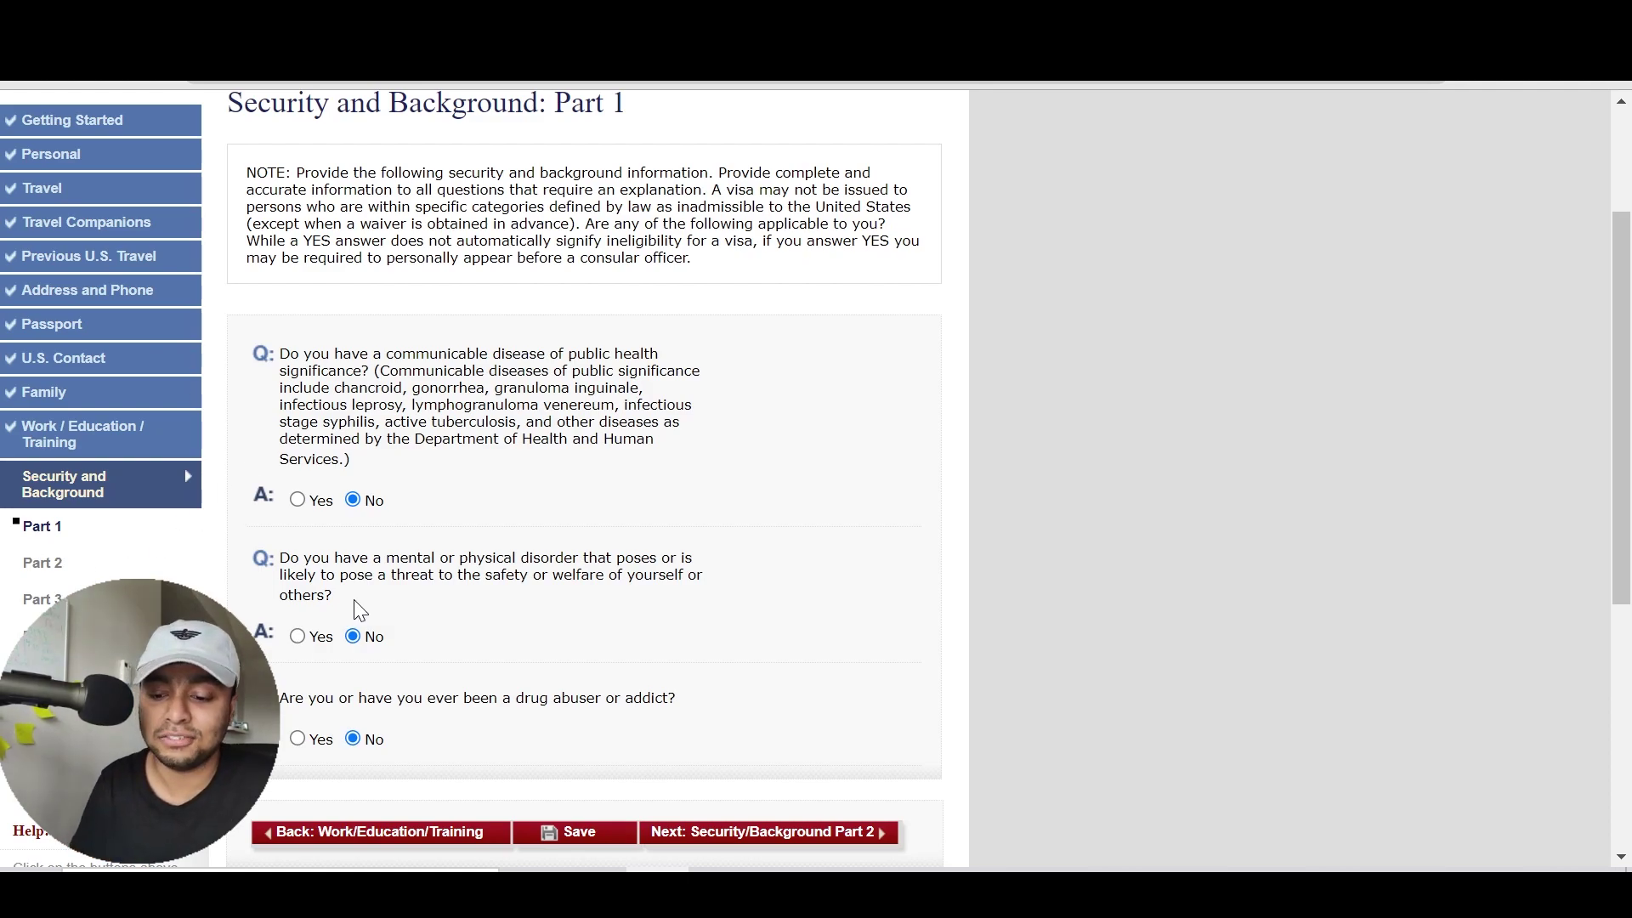
click(771, 848)
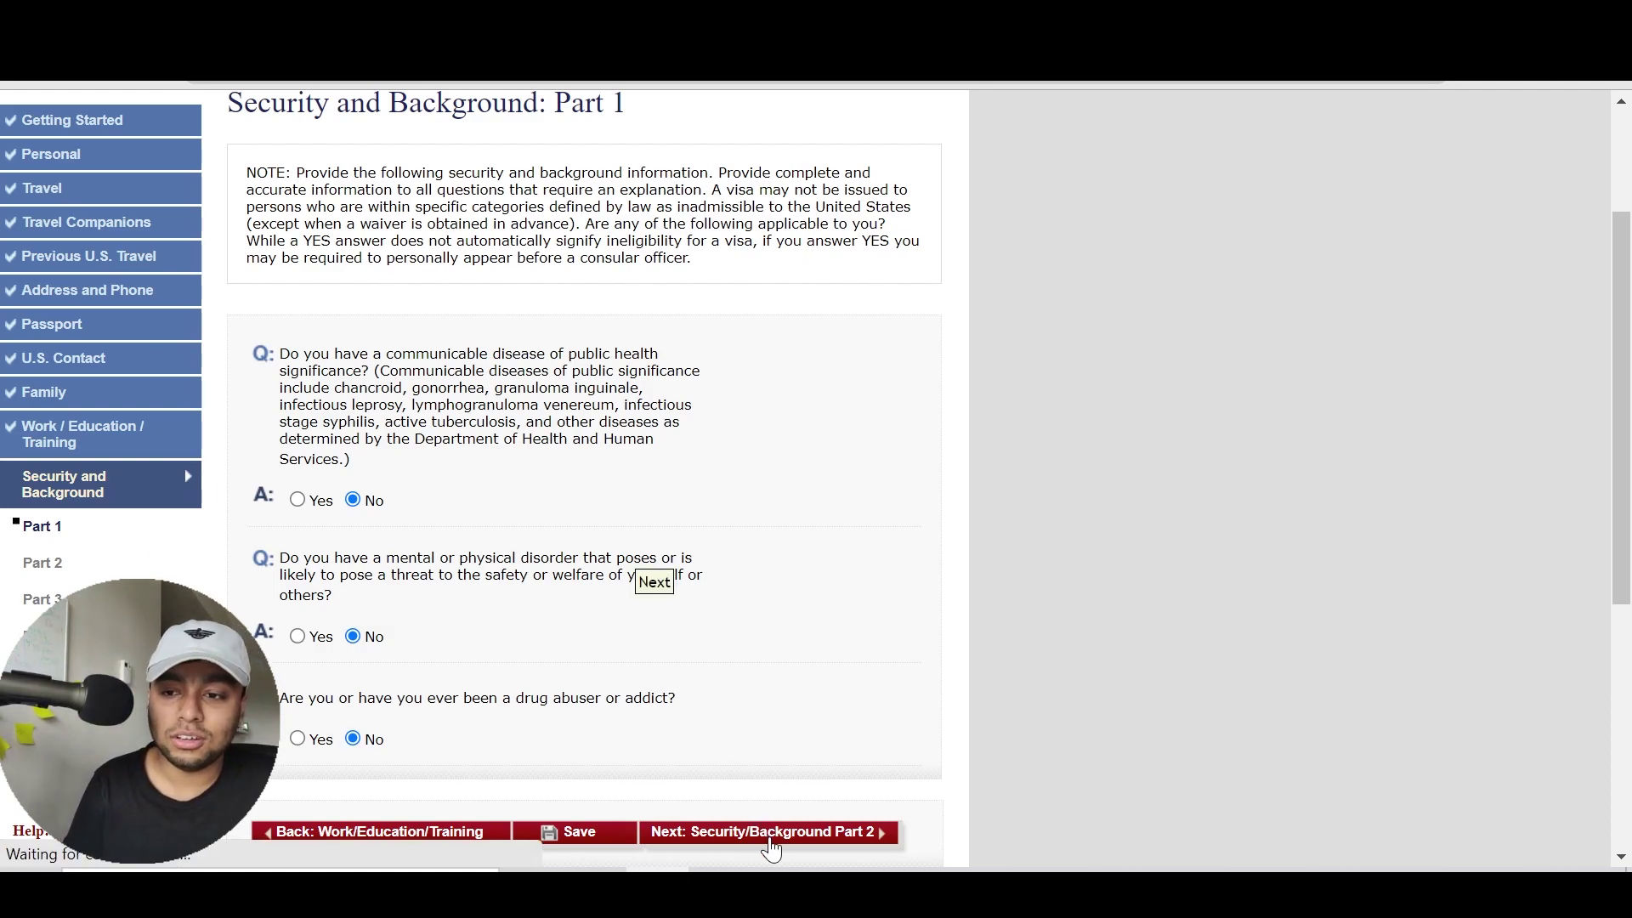
scroll(382, 385, down, 3)
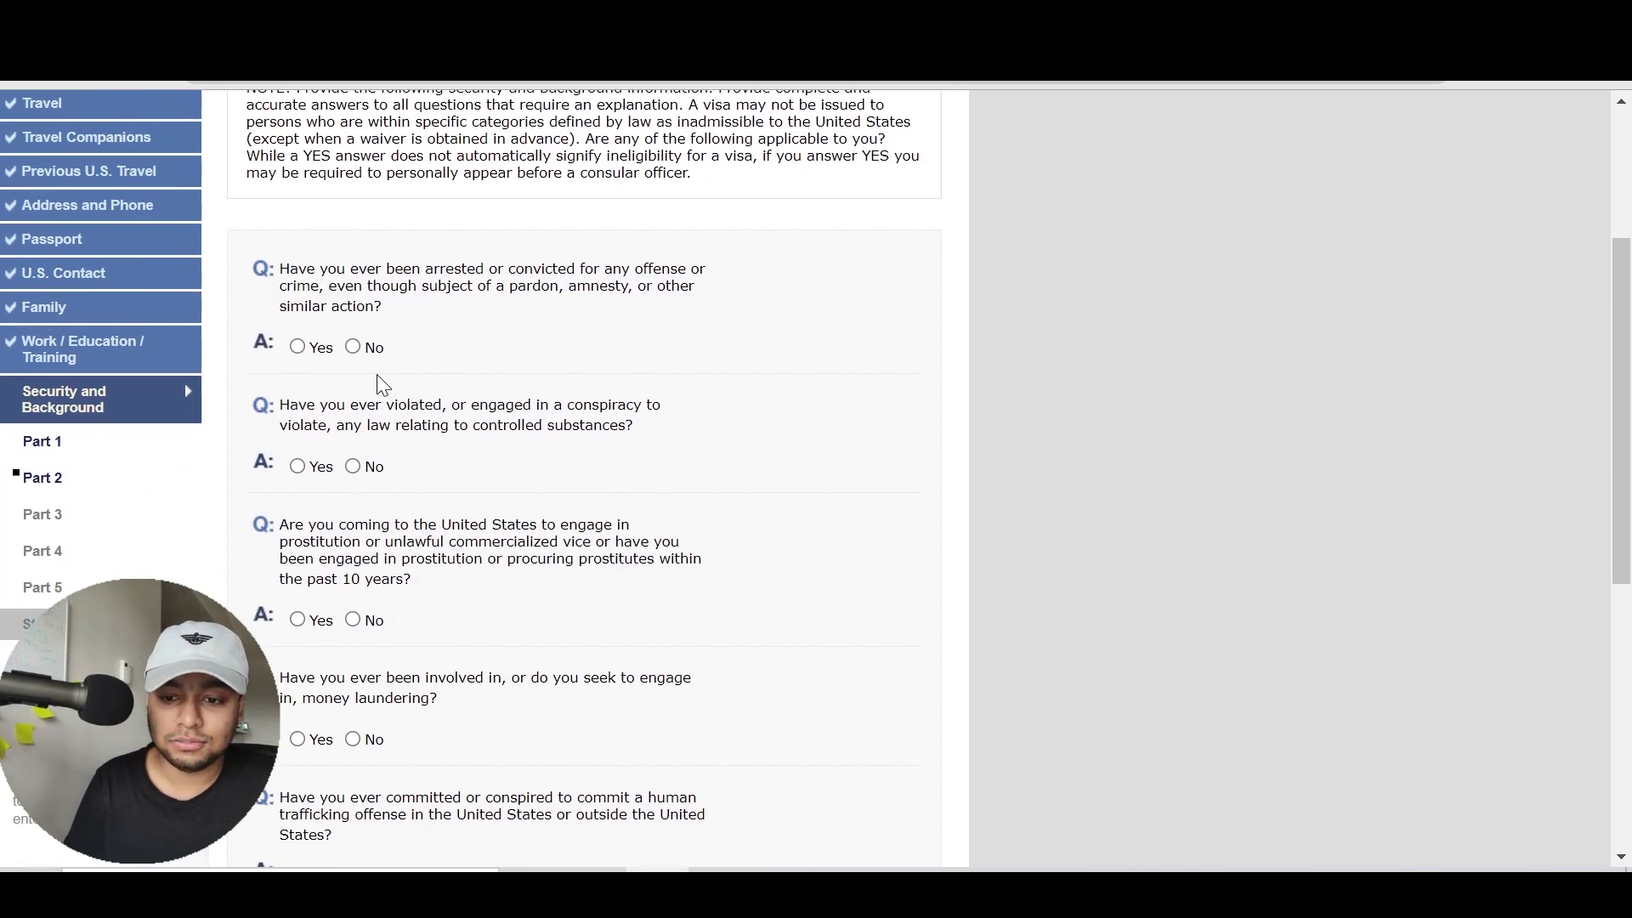
Answer No to the arrest, controlled substance, prostitution, trafficking and money laundering questions, then continue to Part 3
click(355, 347)
click(364, 468)
click(357, 621)
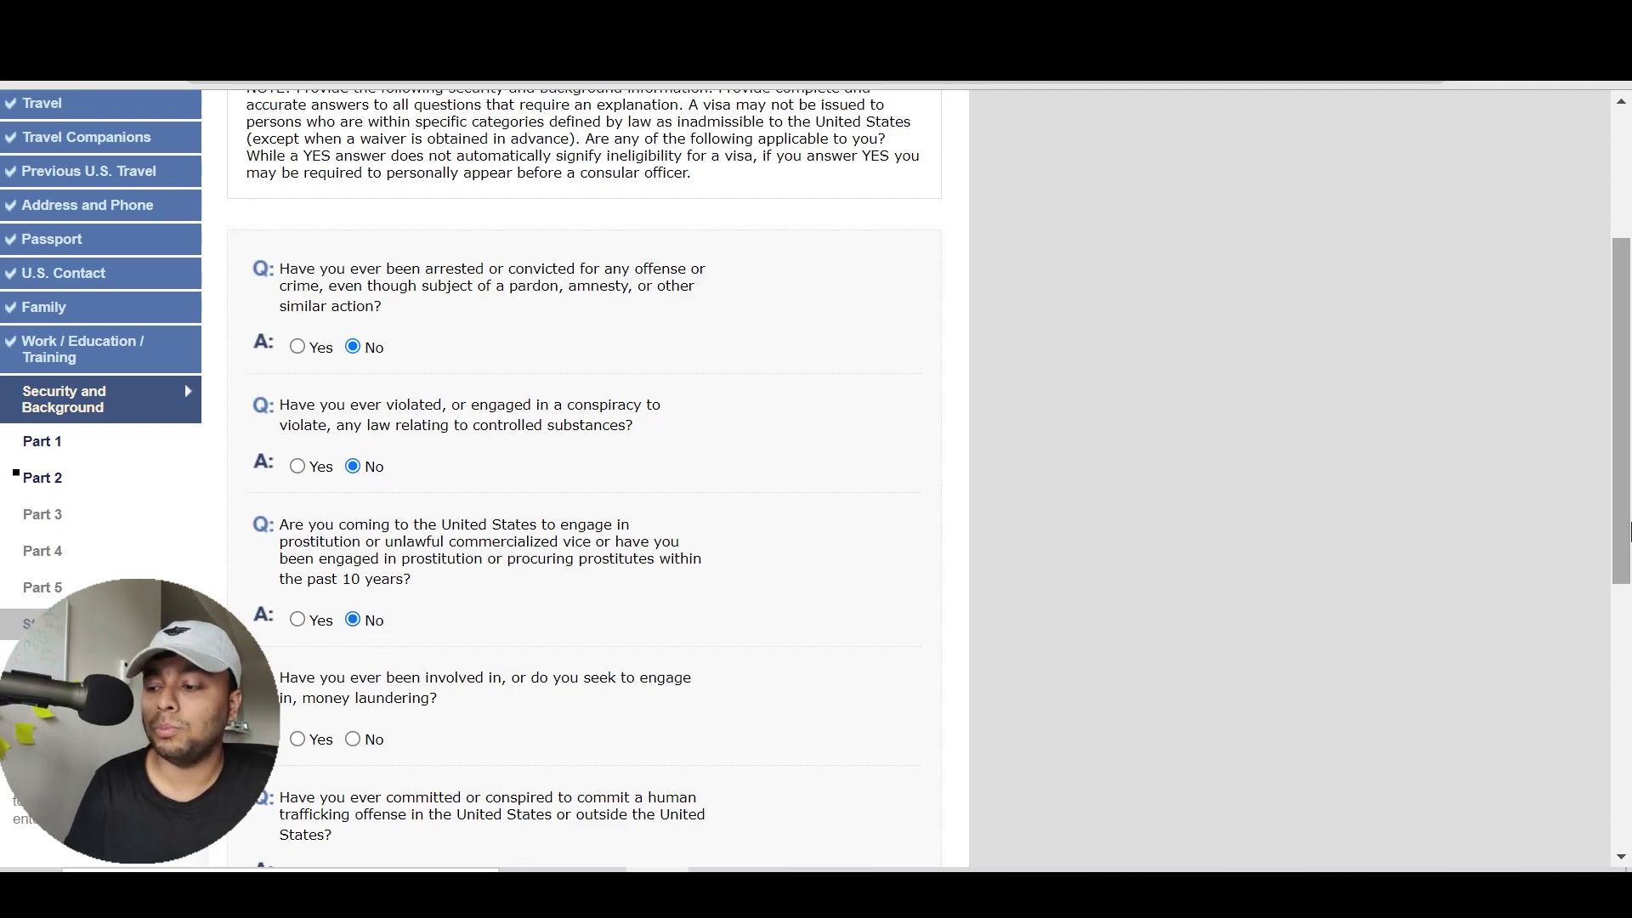
drag(1628, 531, 1627, 720)
click(376, 774)
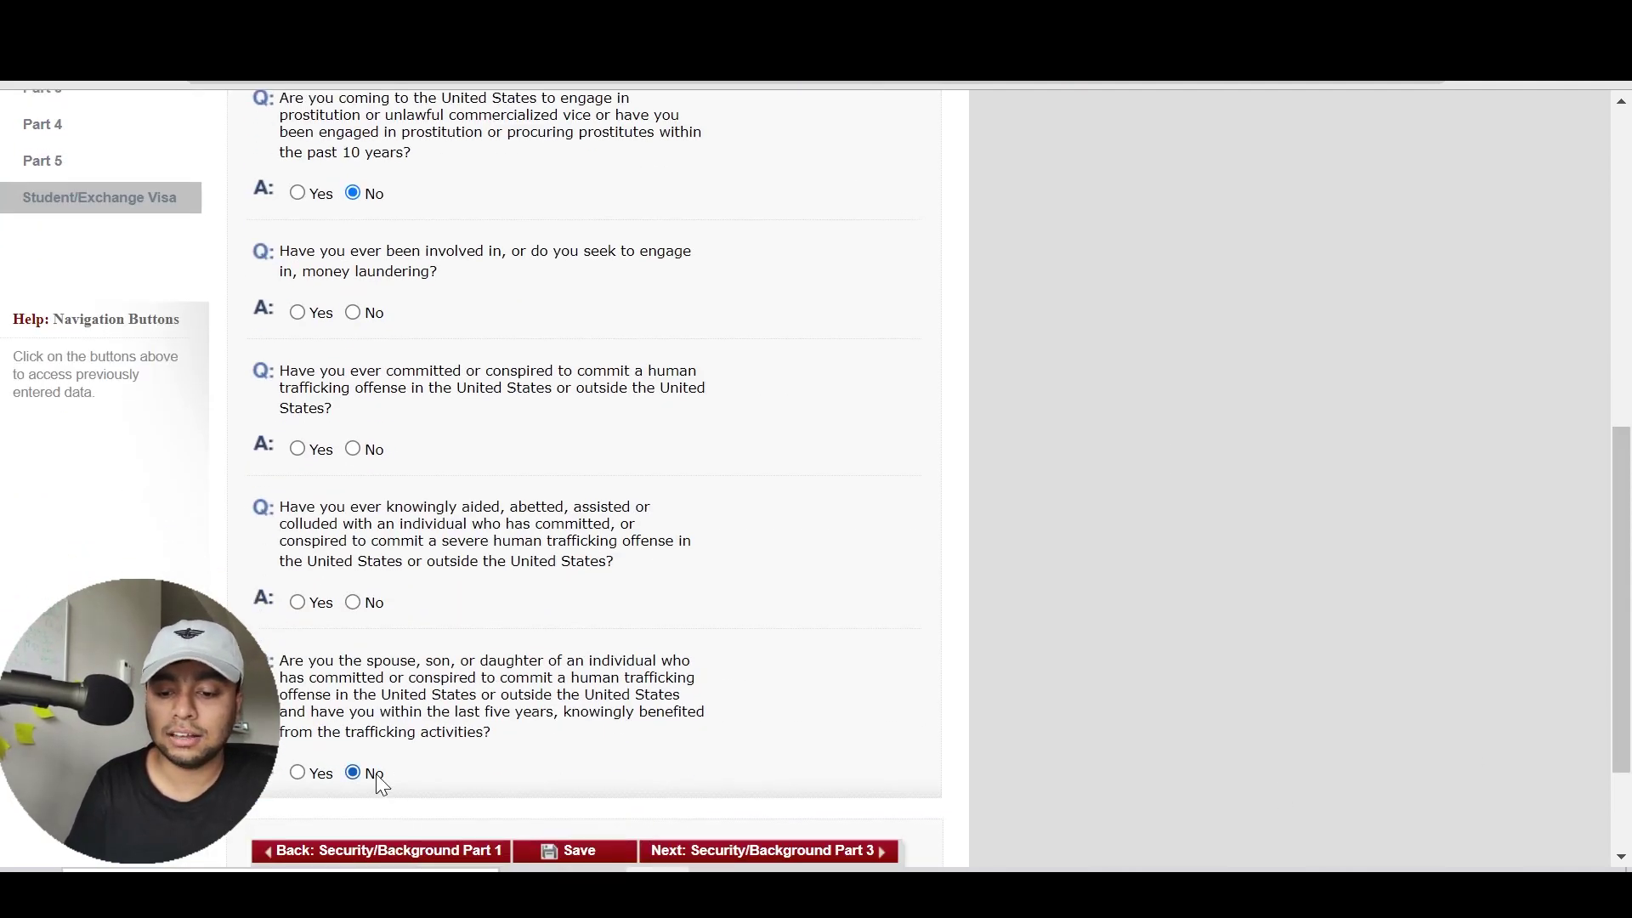
click(354, 603)
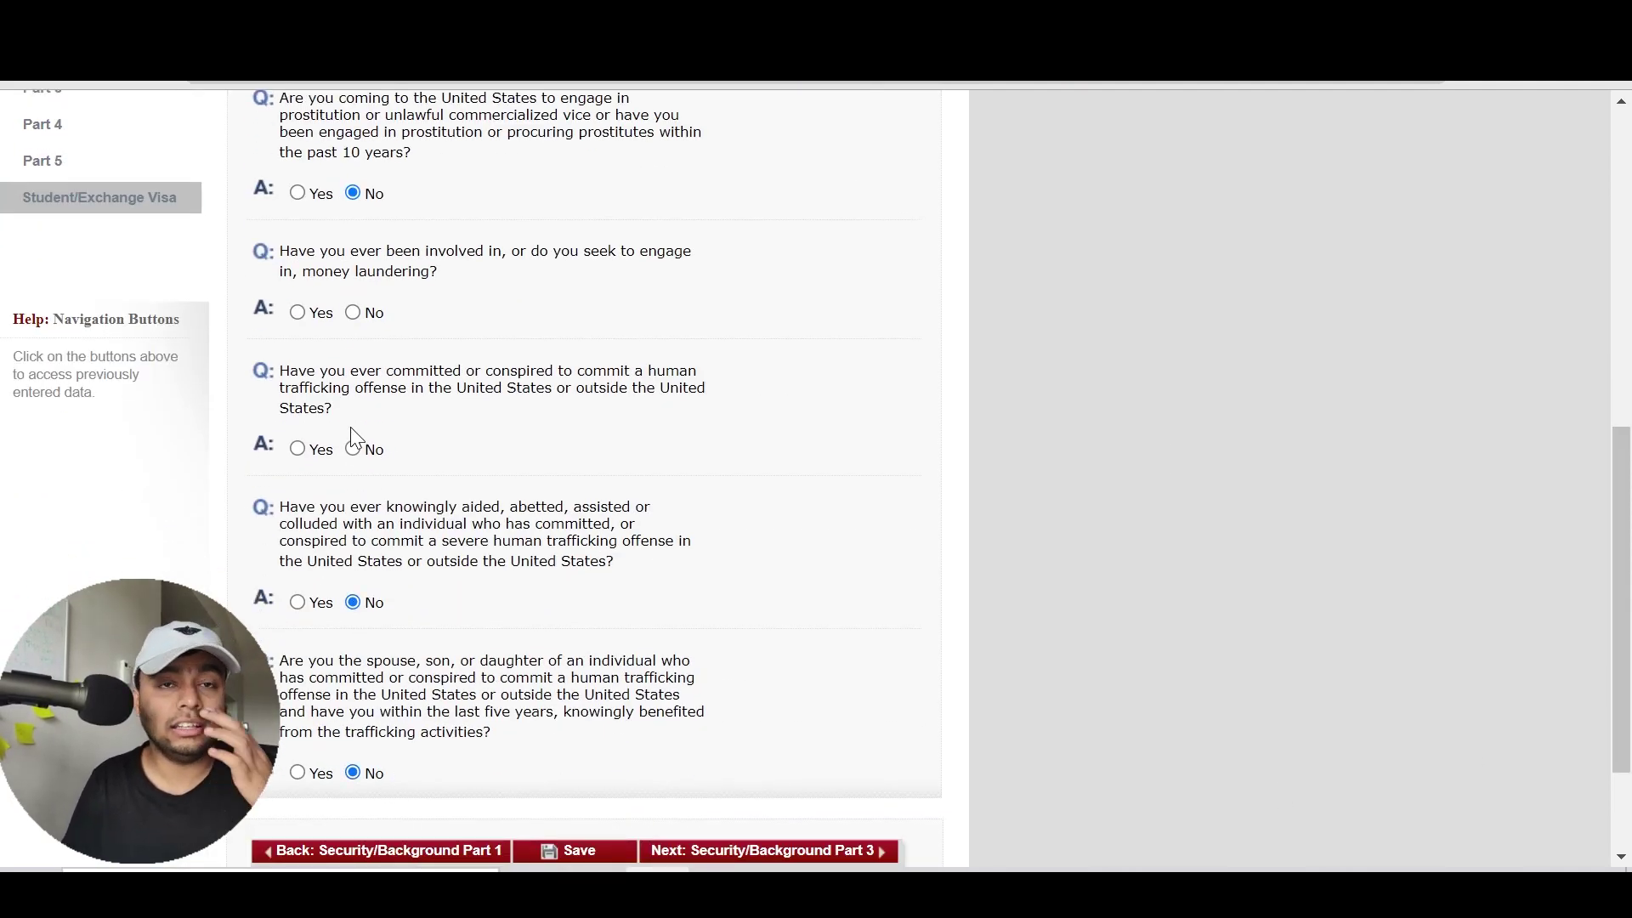
click(352, 311)
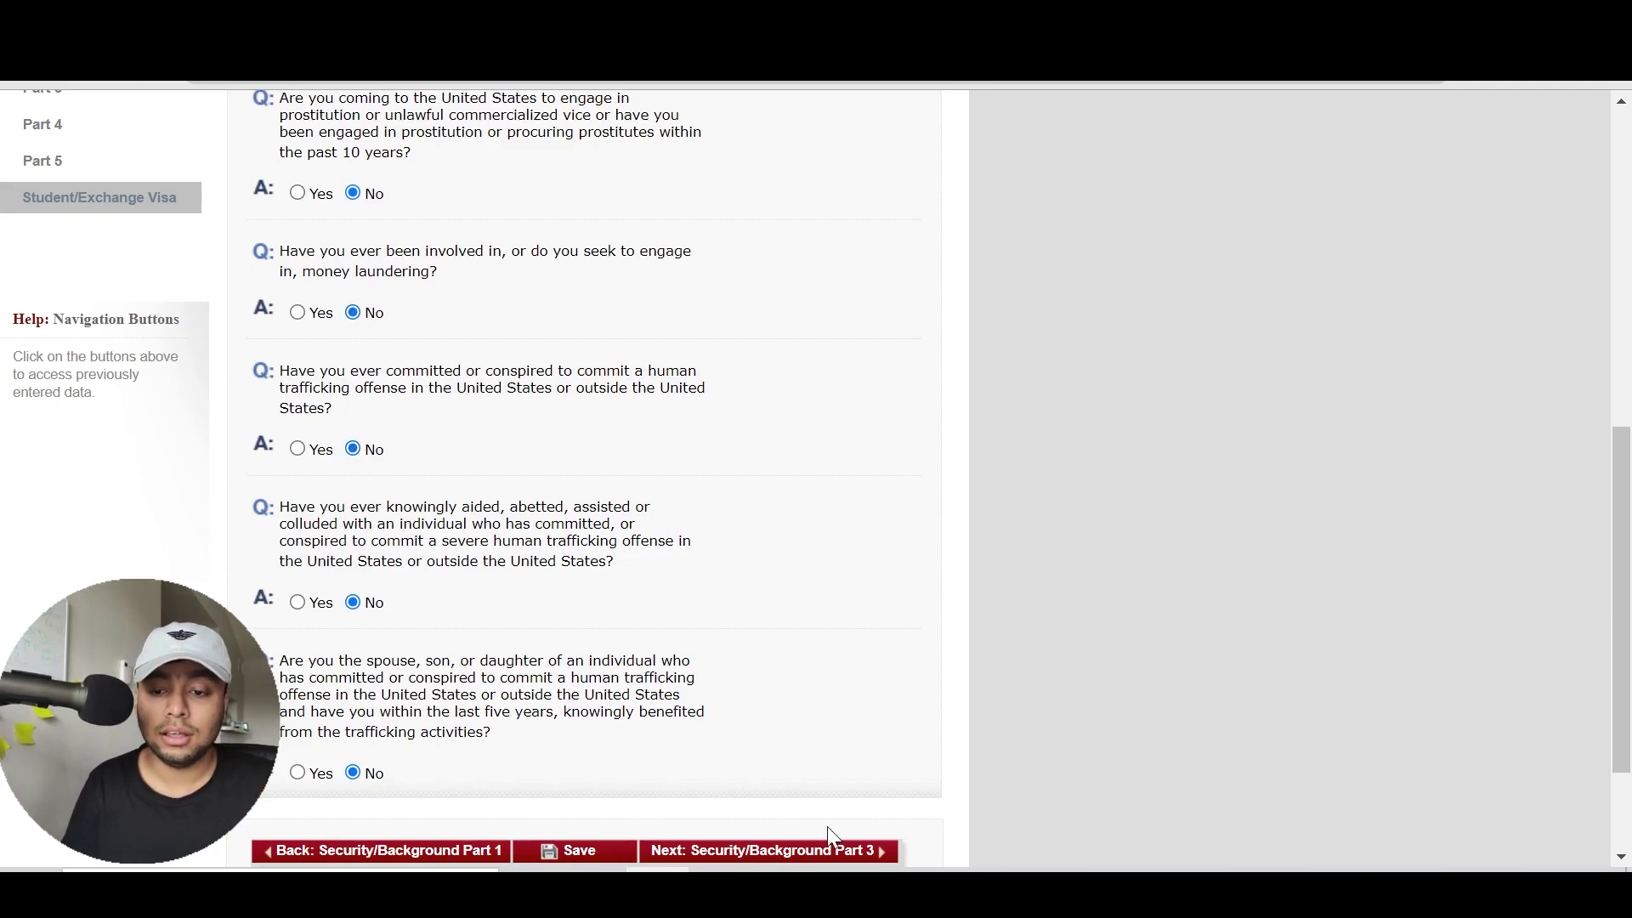
click(852, 851)
Answer No to organ transplantation, population controls, child soldiers, extrajudicial killings, torture, genocide and terrorist relative
scroll(1628, 481, down, 8)
scroll(1627, 480, down, 8)
click(353, 649)
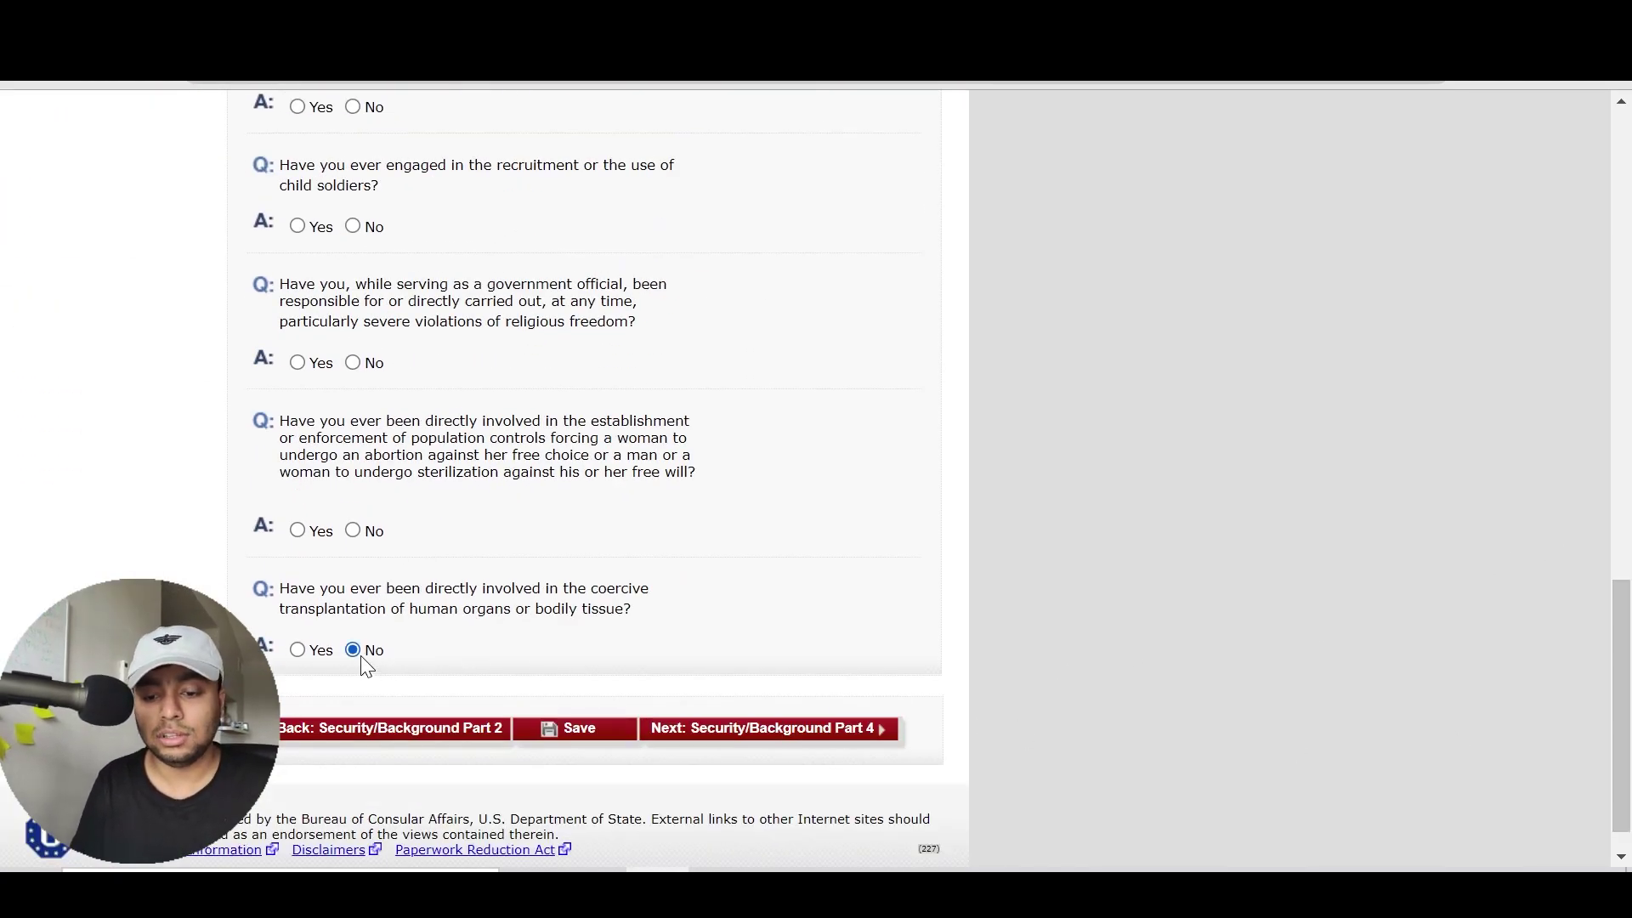
click(353, 532)
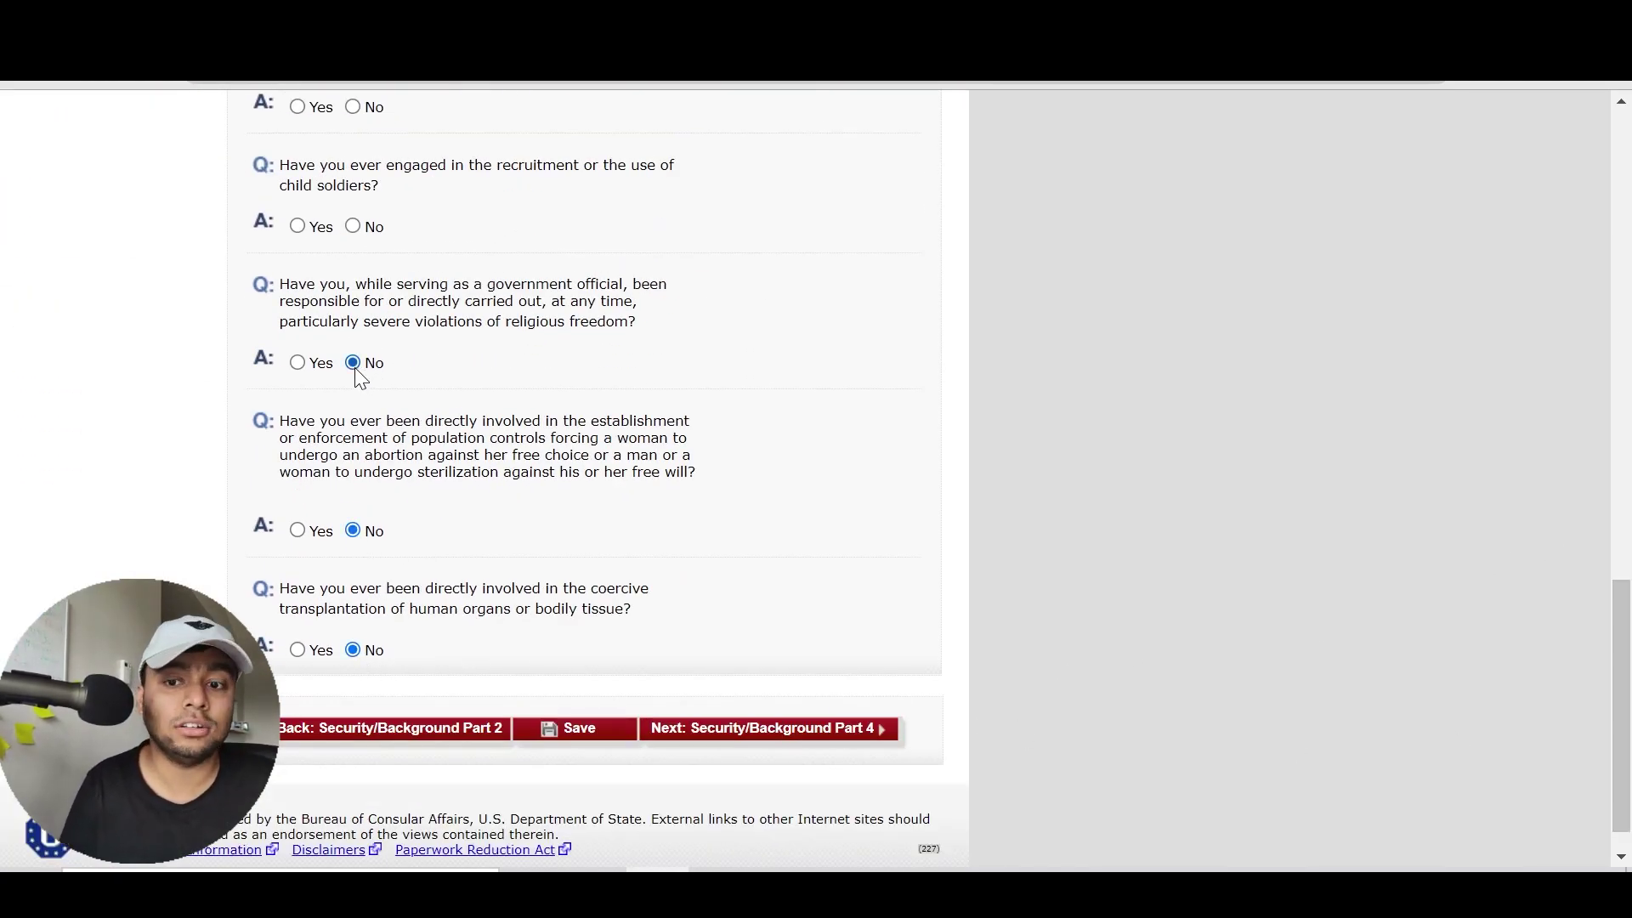
click(354, 227)
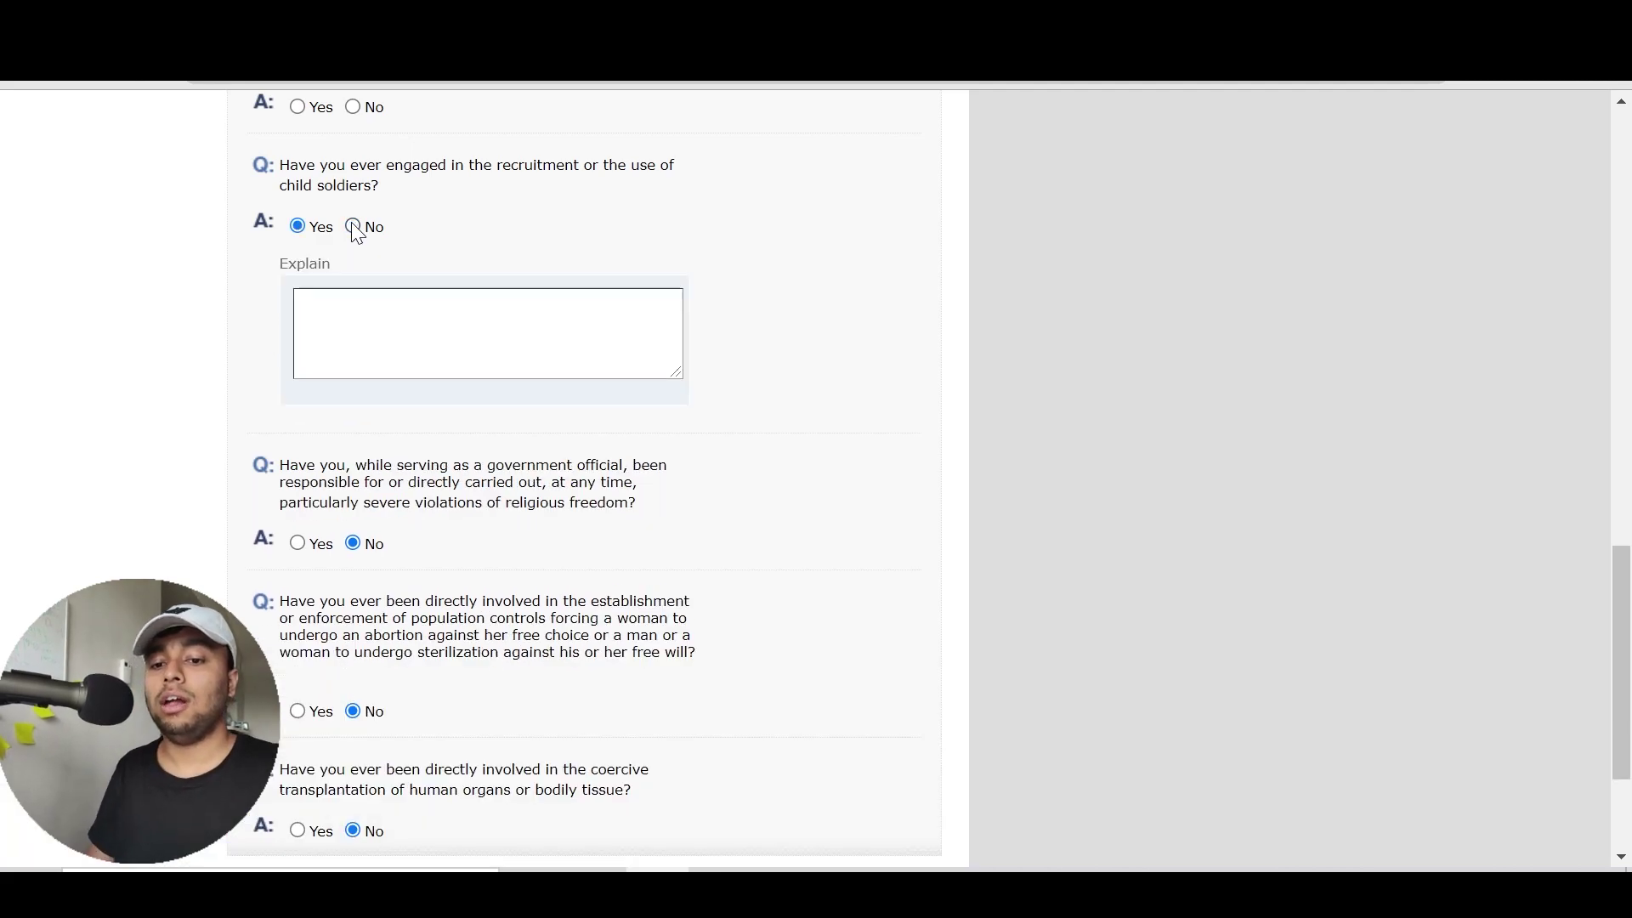
click(354, 227)
scroll(646, 248, up, 7)
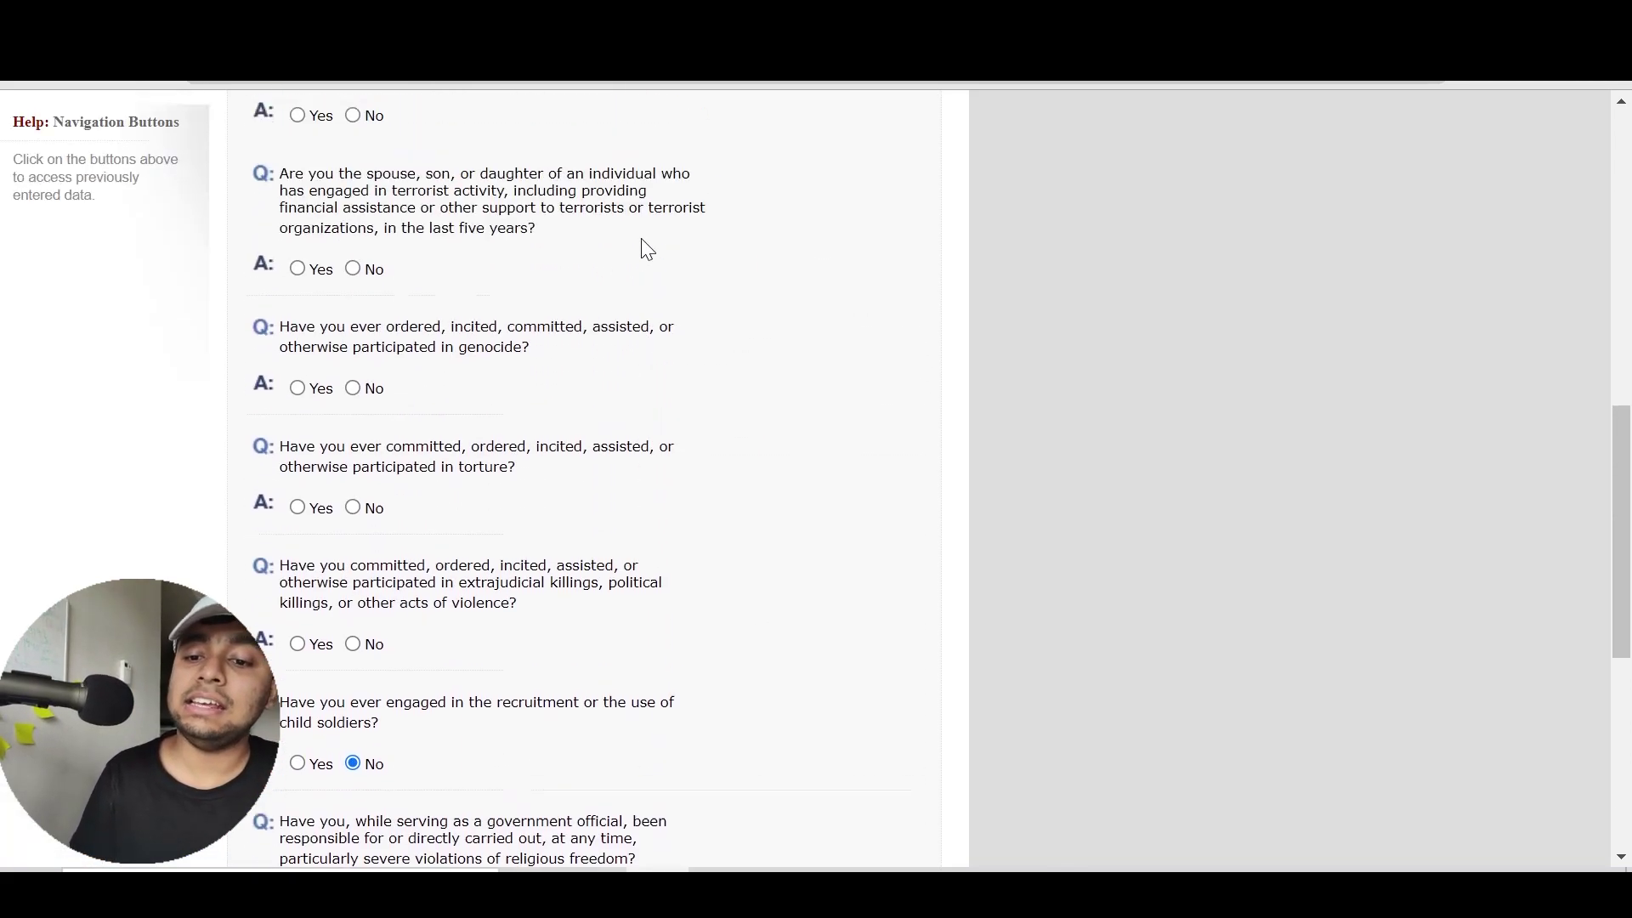
click(354, 667)
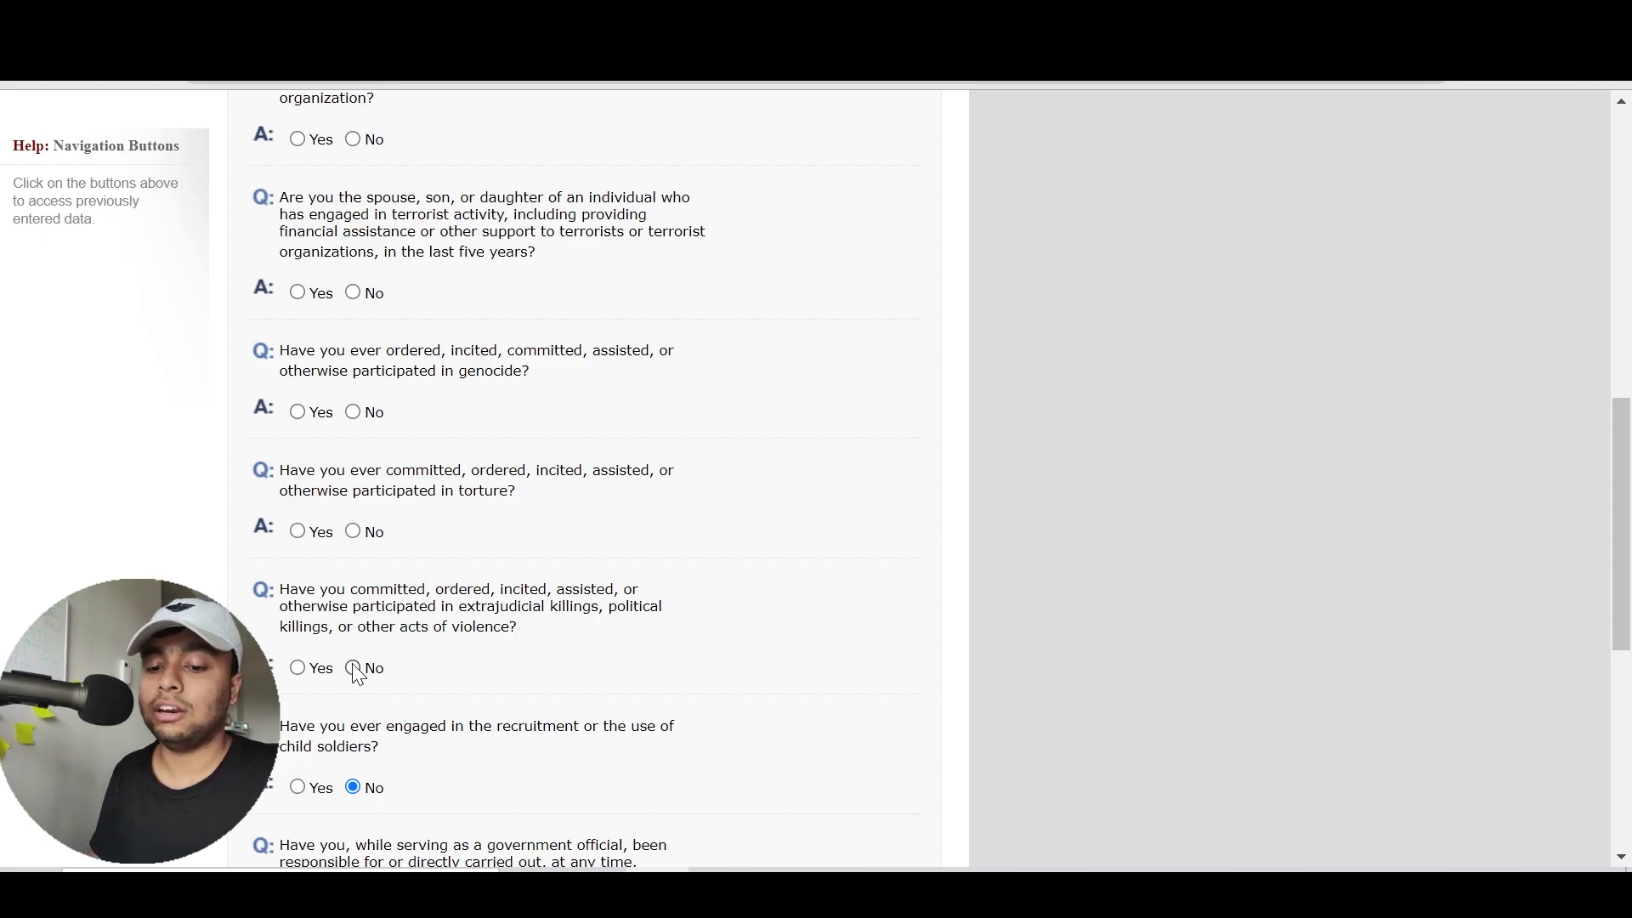
click(353, 532)
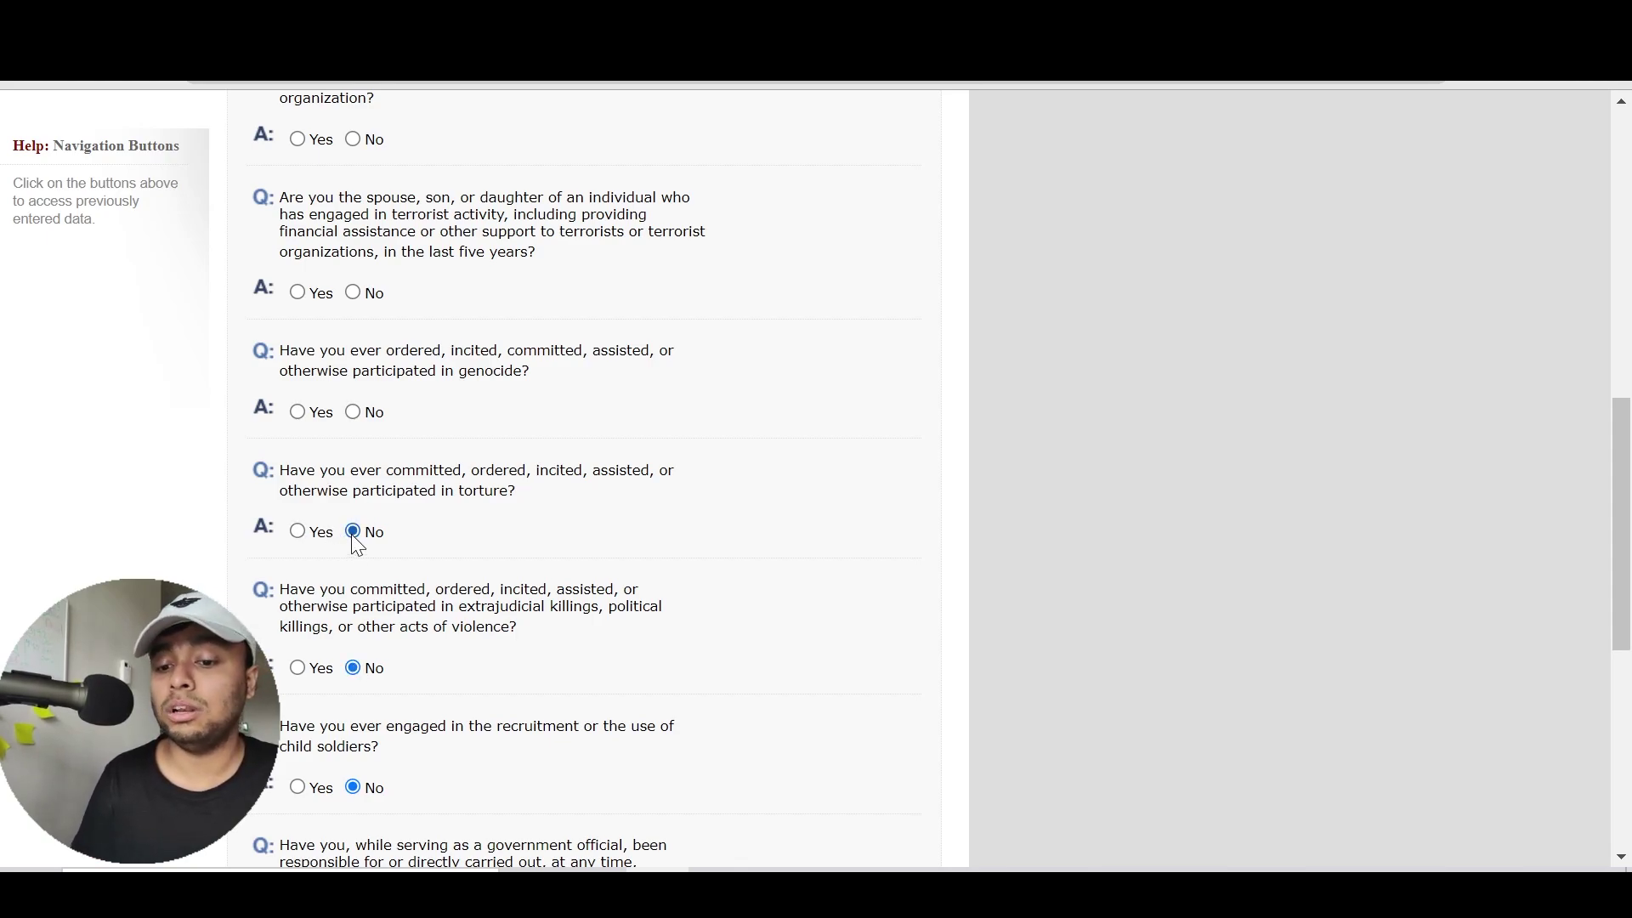
click(367, 419)
click(363, 300)
Answer No to financial support, terrorist membership, terrorist activities and espionage, then continue to Part 4
scroll(361, 297, up, 3)
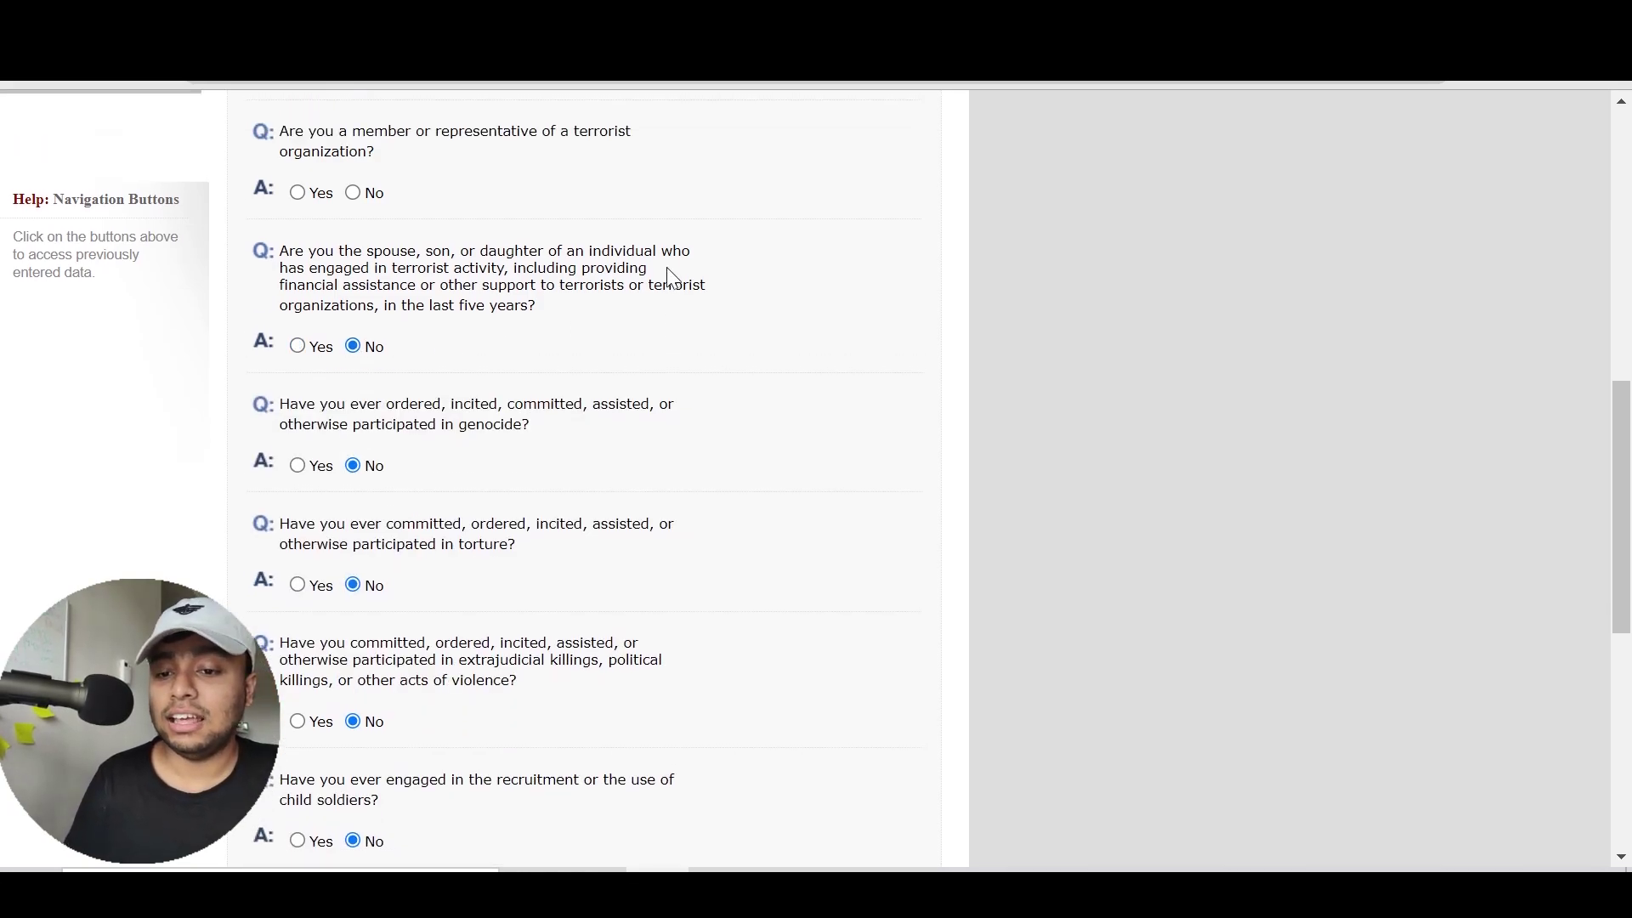
click(354, 275)
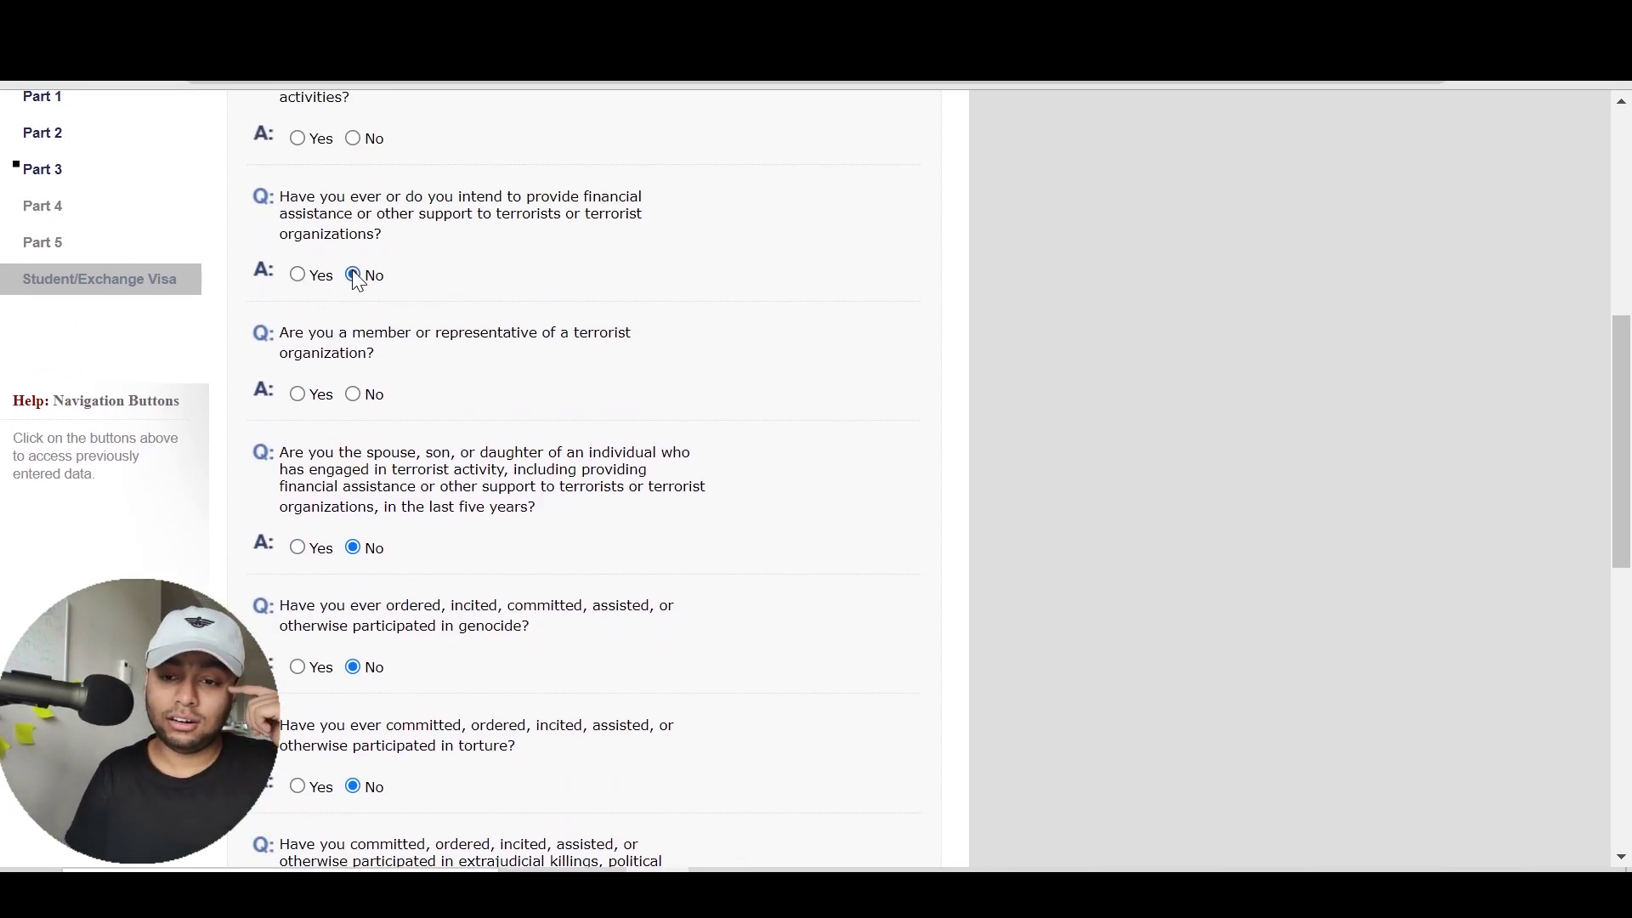
click(353, 394)
scroll(788, 396, up, 3)
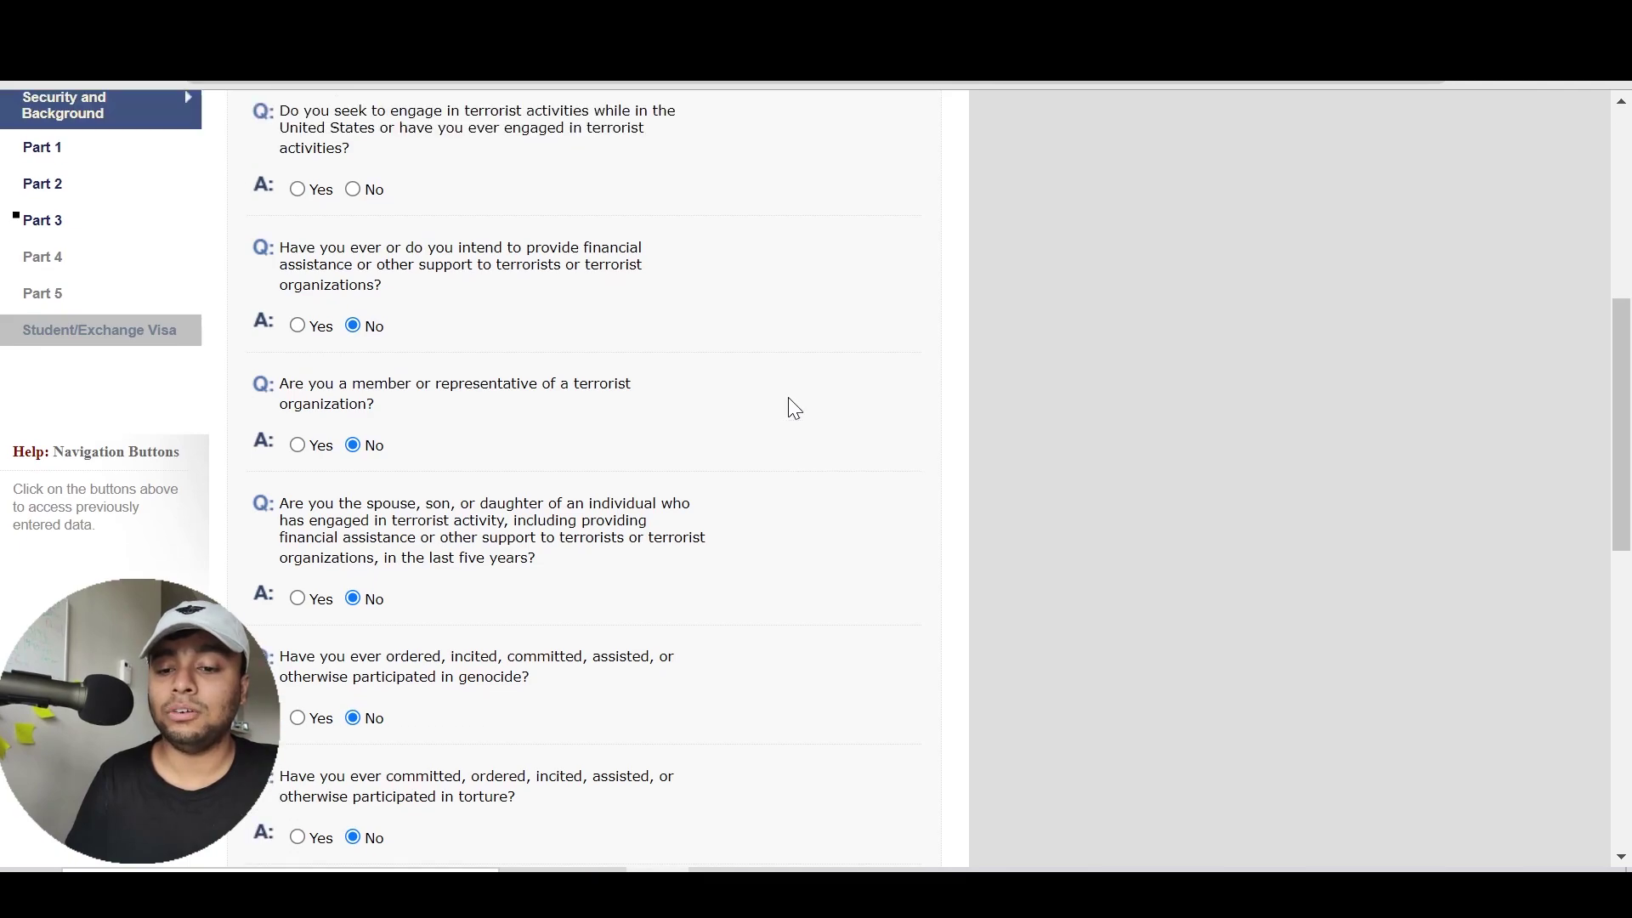
click(359, 342)
click(355, 207)
scroll(758, 327, up, 2)
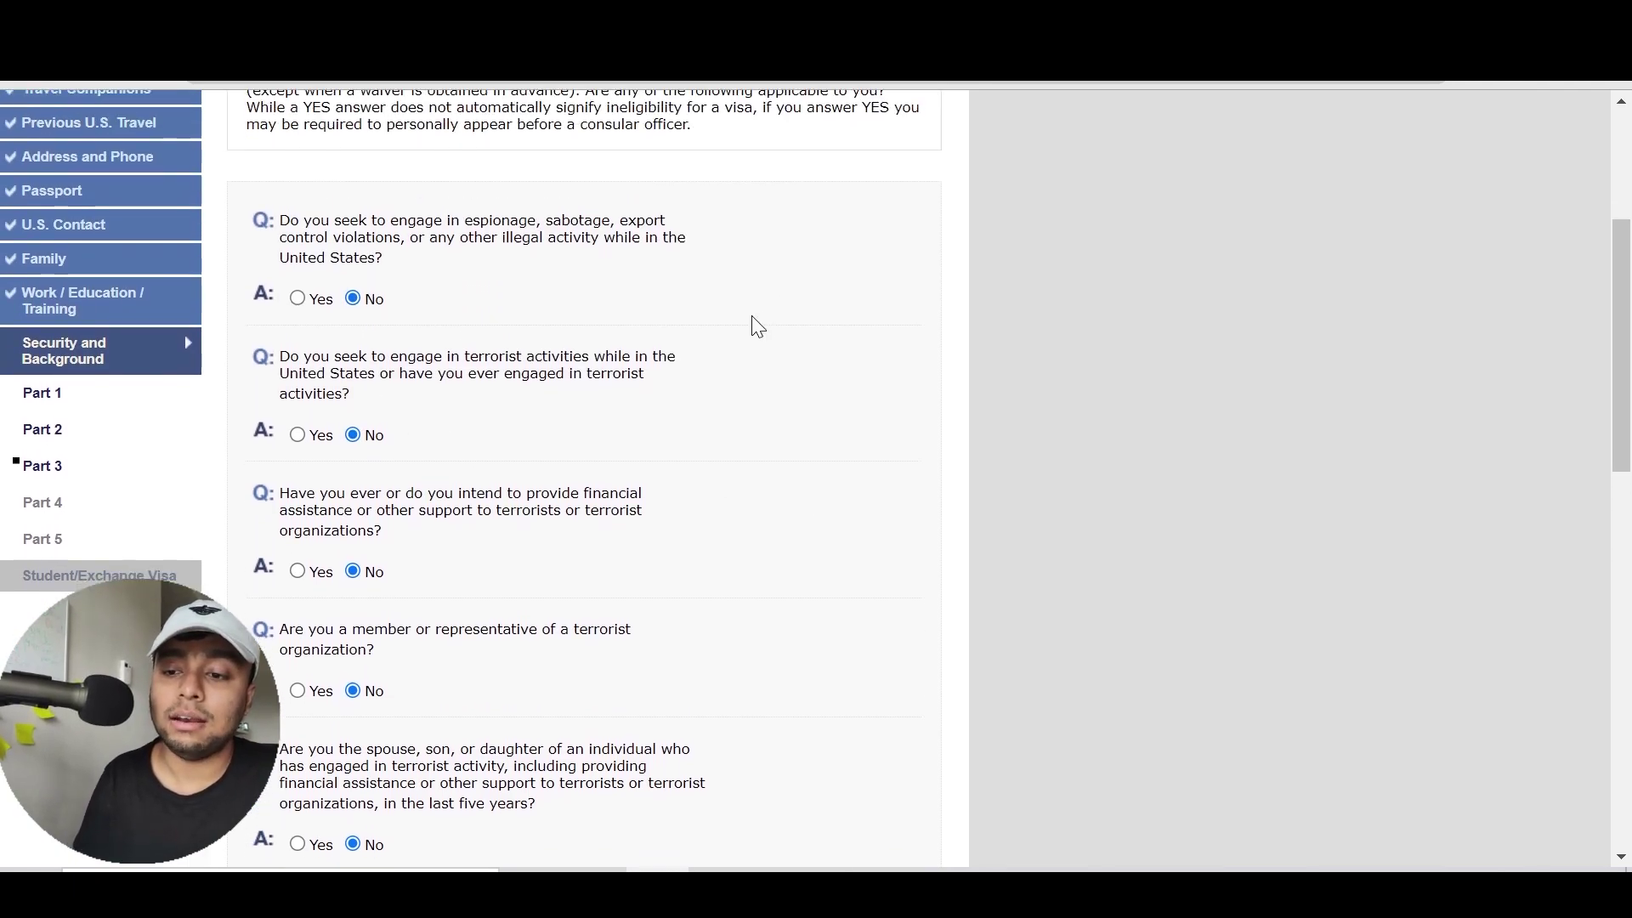
scroll(758, 328, down, 10)
scroll(753, 325, down, 5)
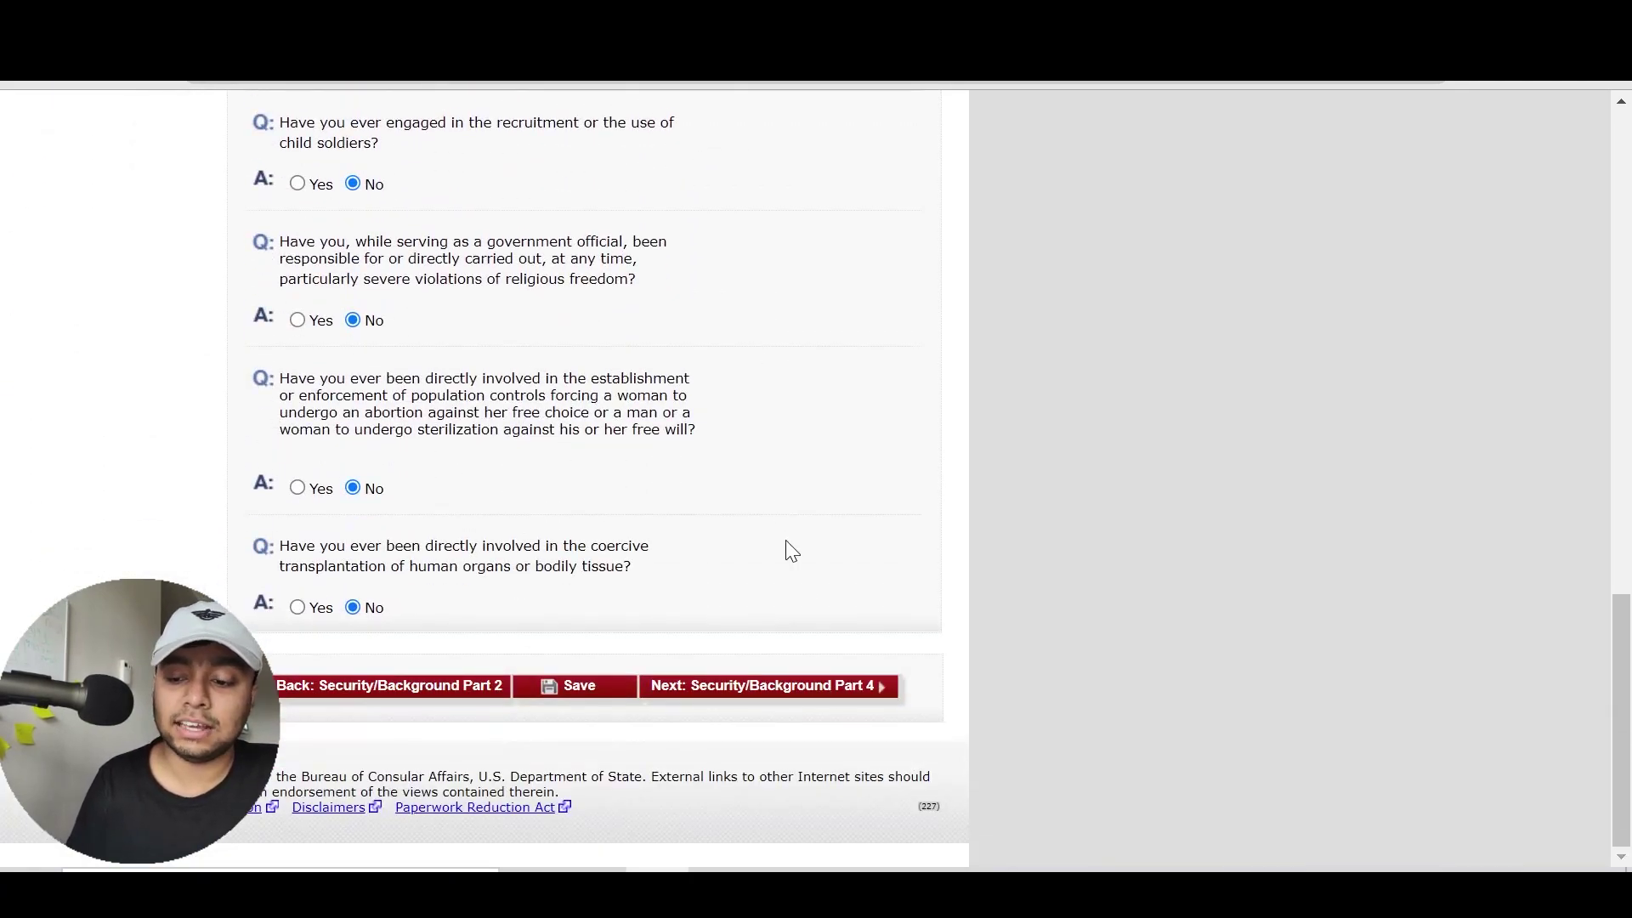
click(823, 692)
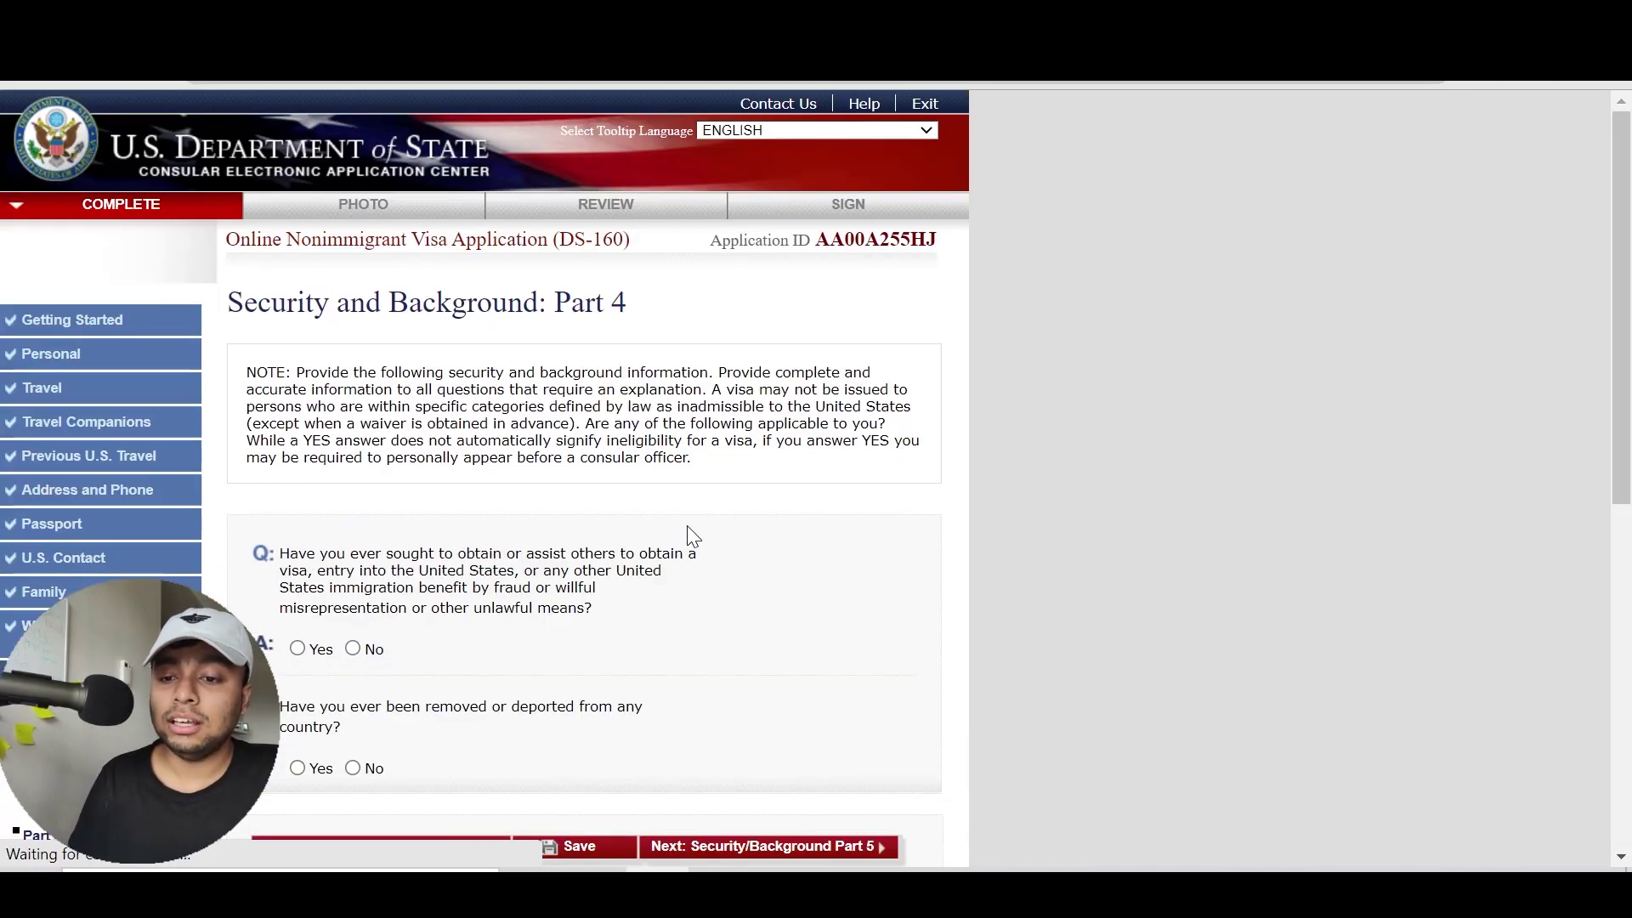
Answer No to the deportation and visa fraud questions, highlighting the deportation wording
scroll(1579, 383, down, 2)
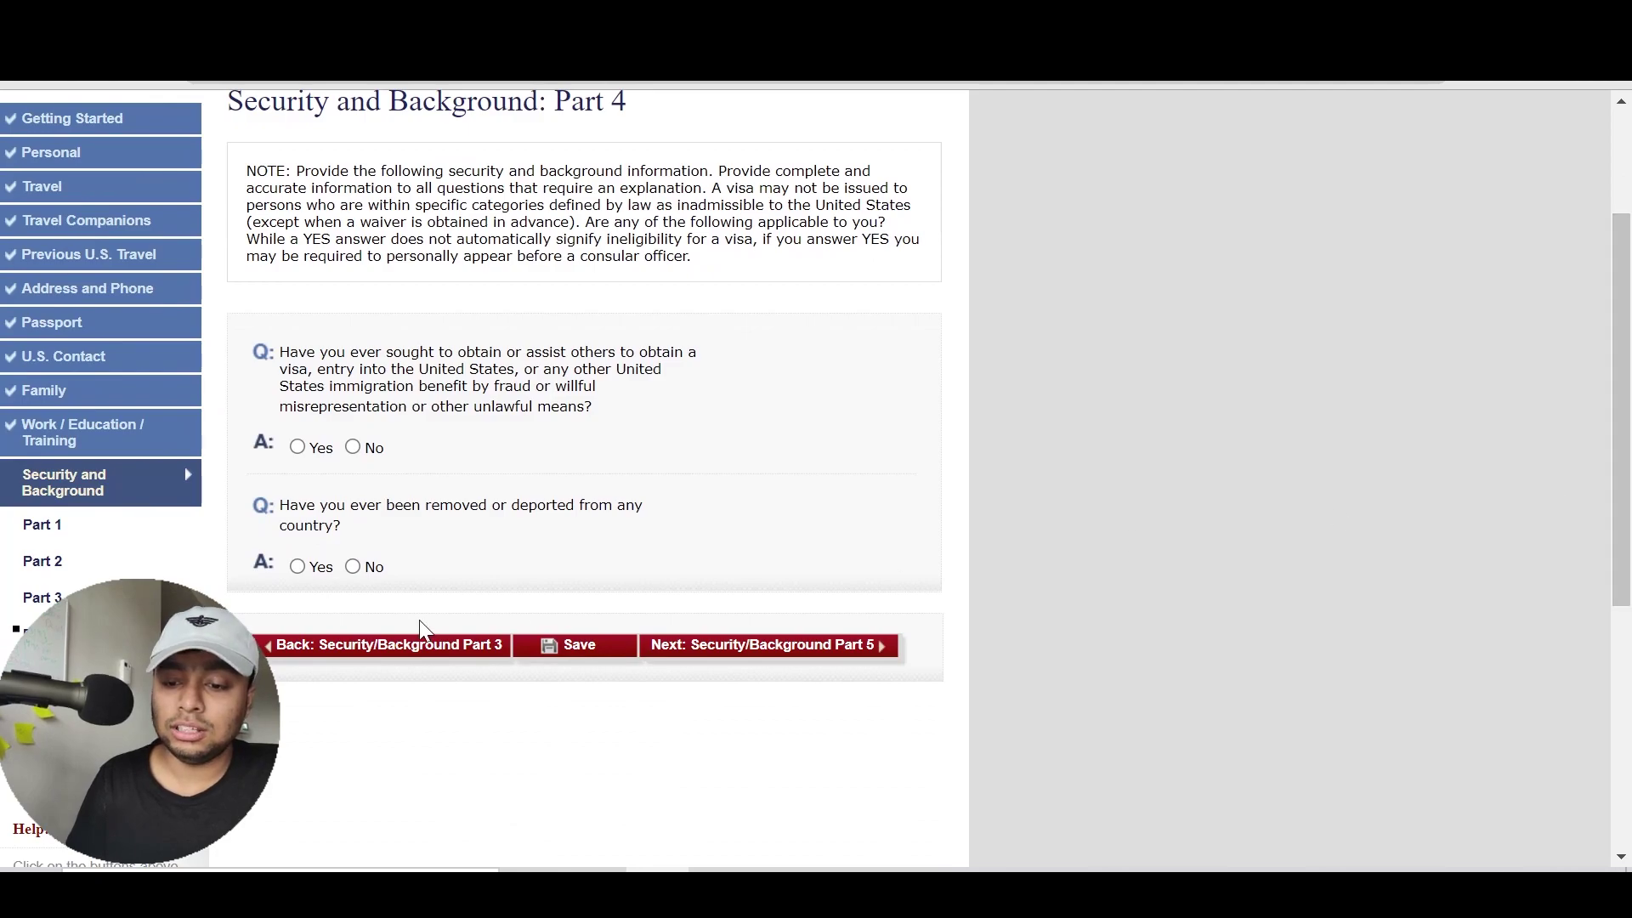
click(374, 576)
click(354, 447)
drag(429, 532, 389, 501)
click(389, 500)
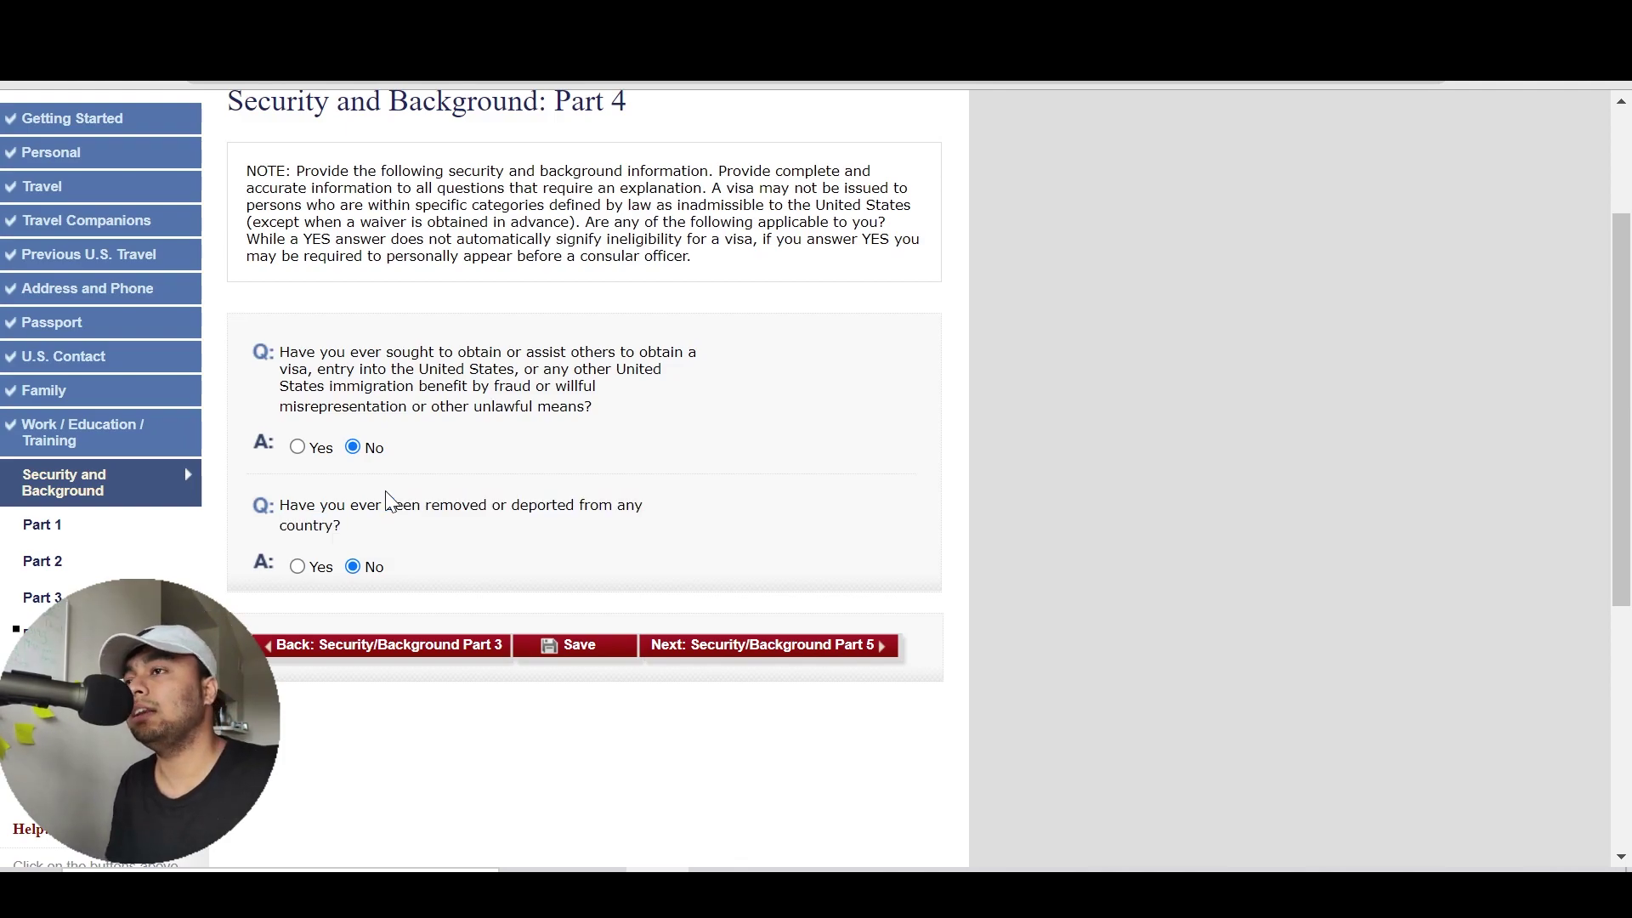
drag(357, 534, 288, 506)
triple_click(287, 507)
click(287, 506)
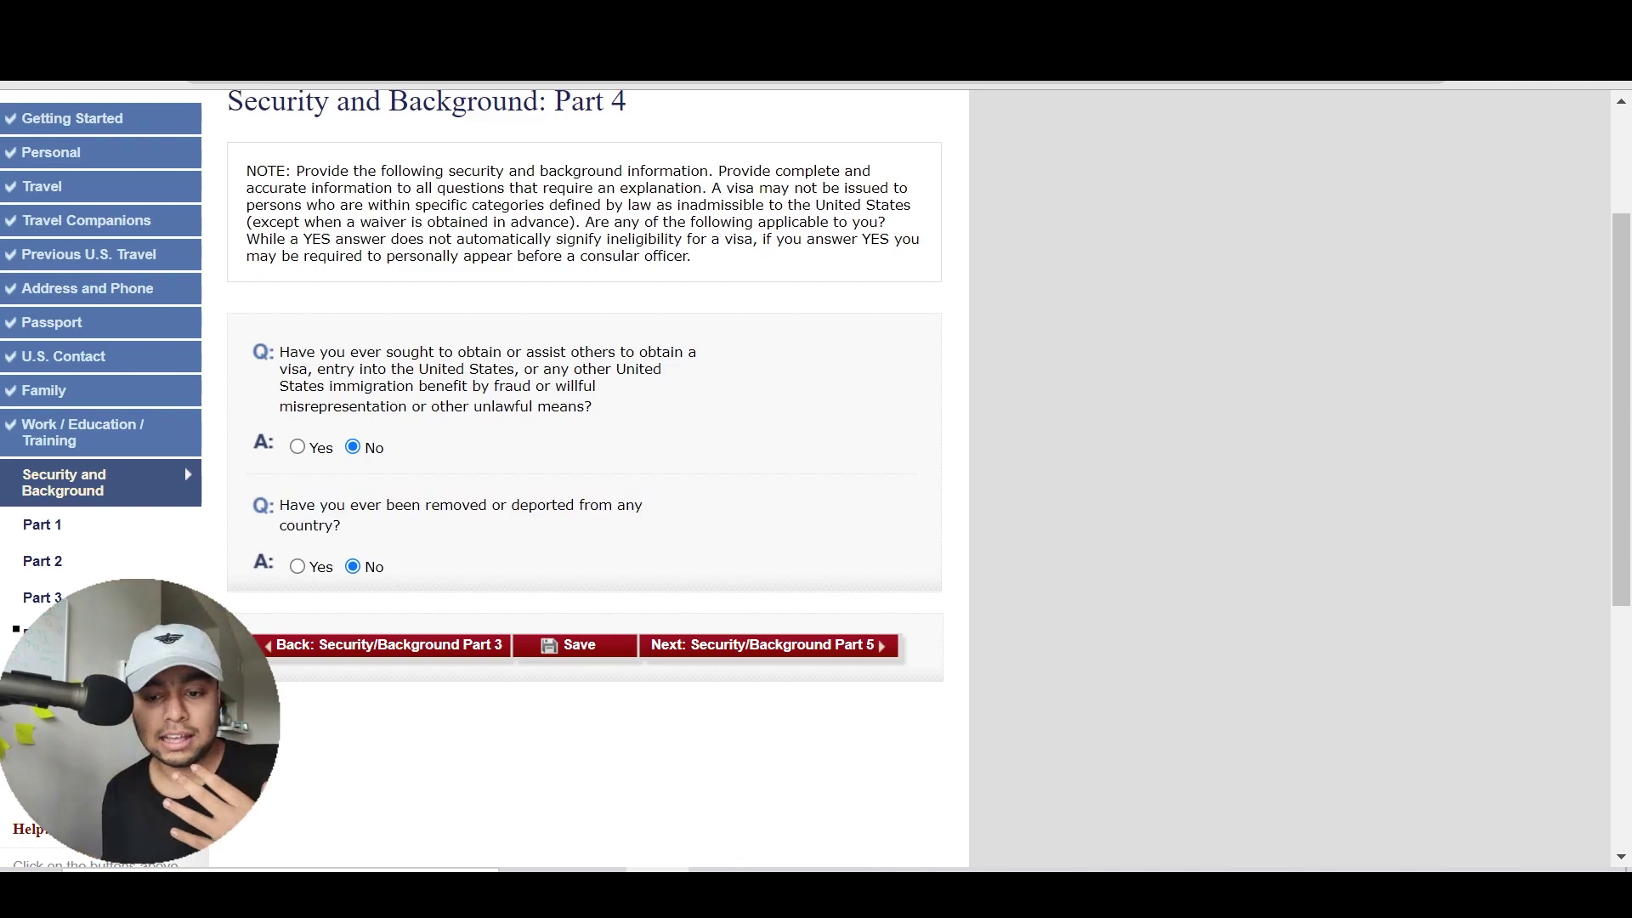
Briefly set deportation to Yes to reveal the Explain box, revert to No, and continue to Part 5
click(321, 568)
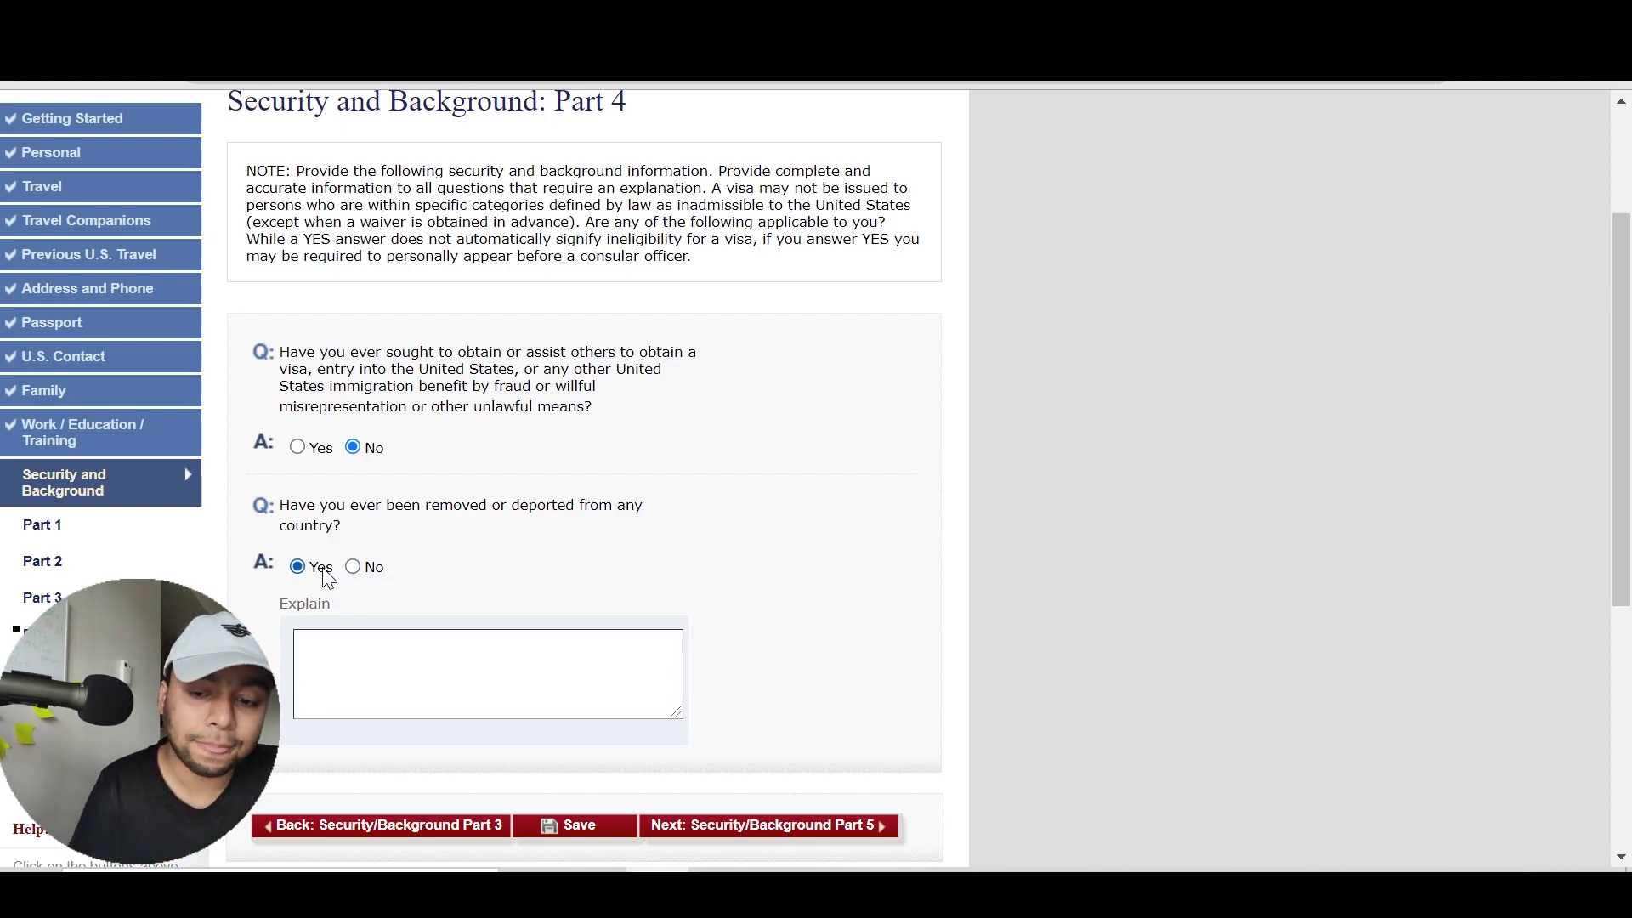
click(379, 573)
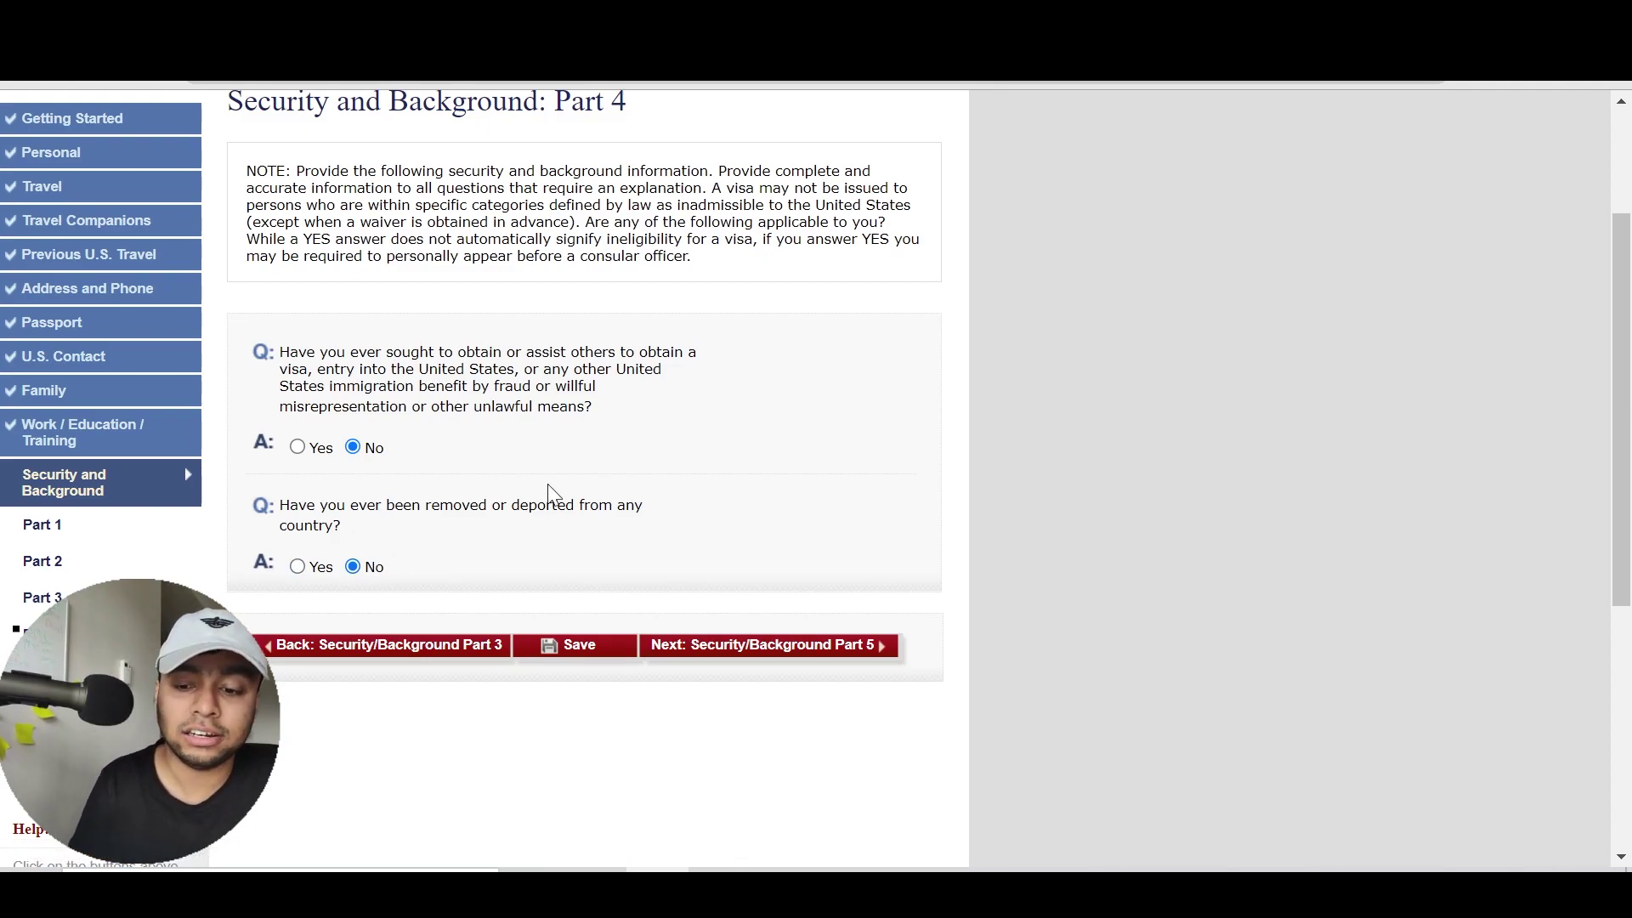
click(788, 663)
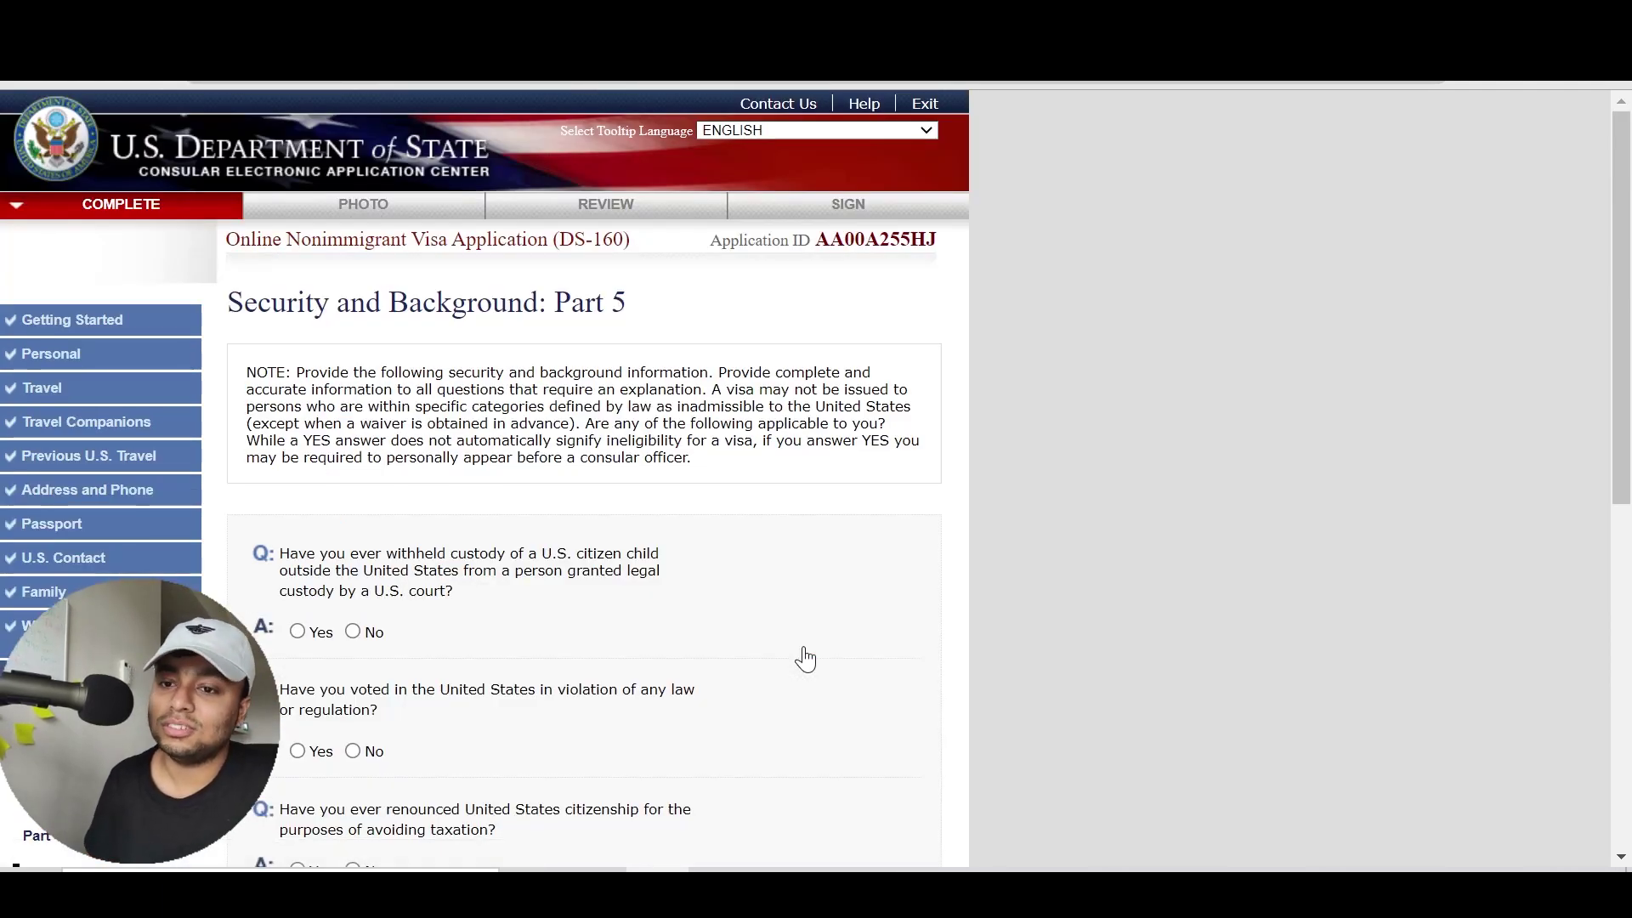
Answer No to renouncing citizenship, unlawful voting and child custody, then continue to the next section
scroll(805, 659, down, 5)
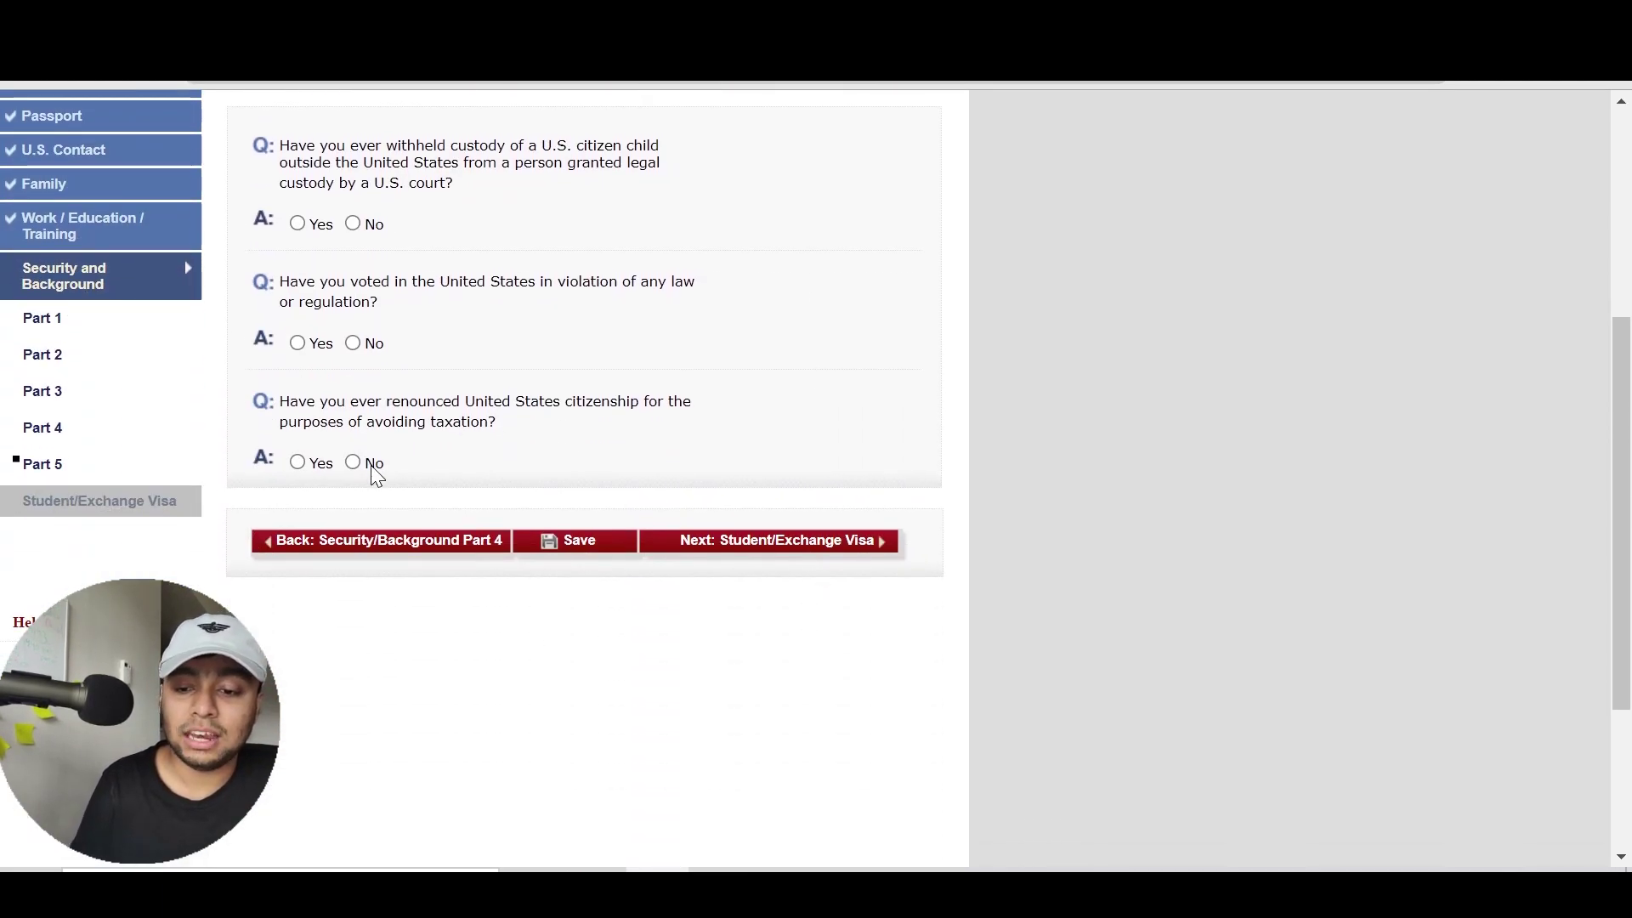
click(352, 462)
click(351, 343)
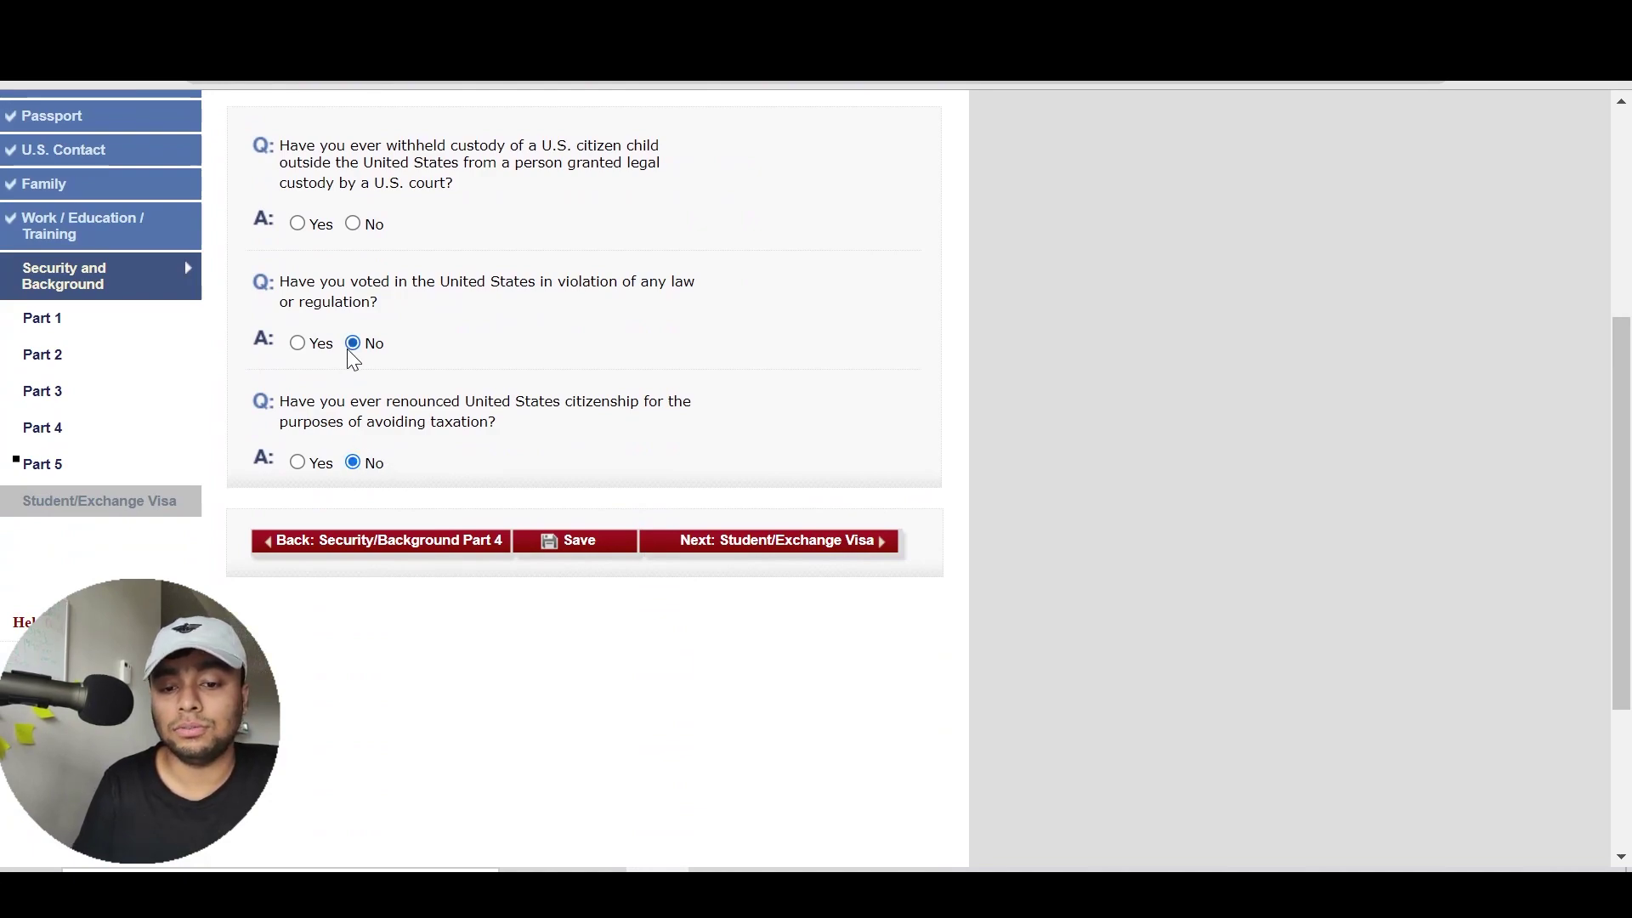
click(352, 224)
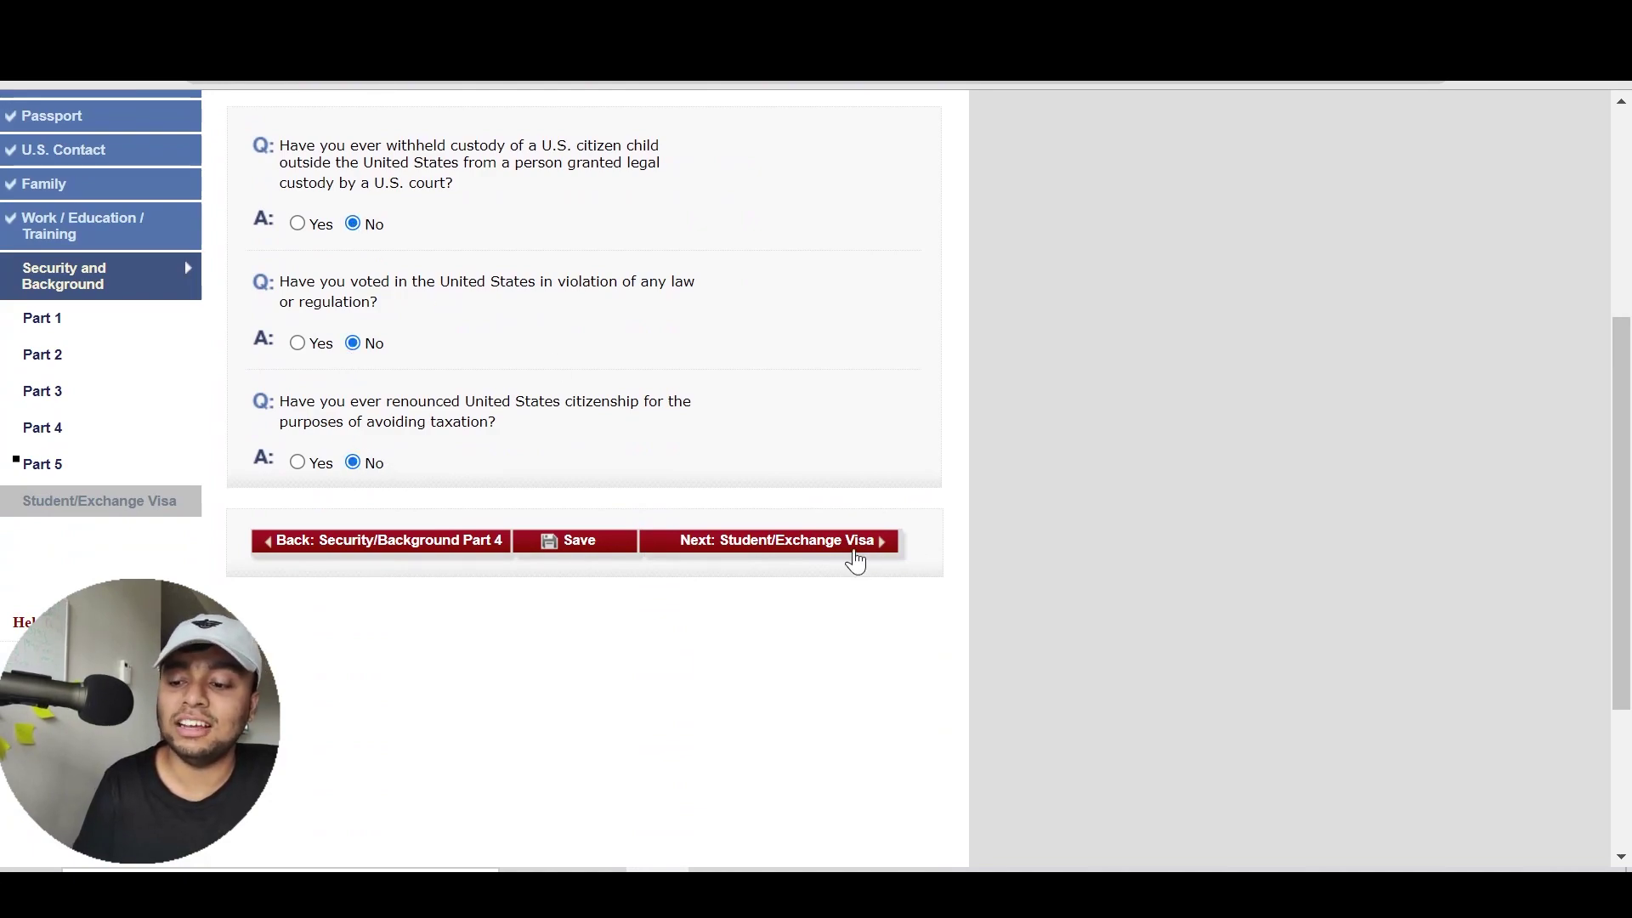
click(856, 557)
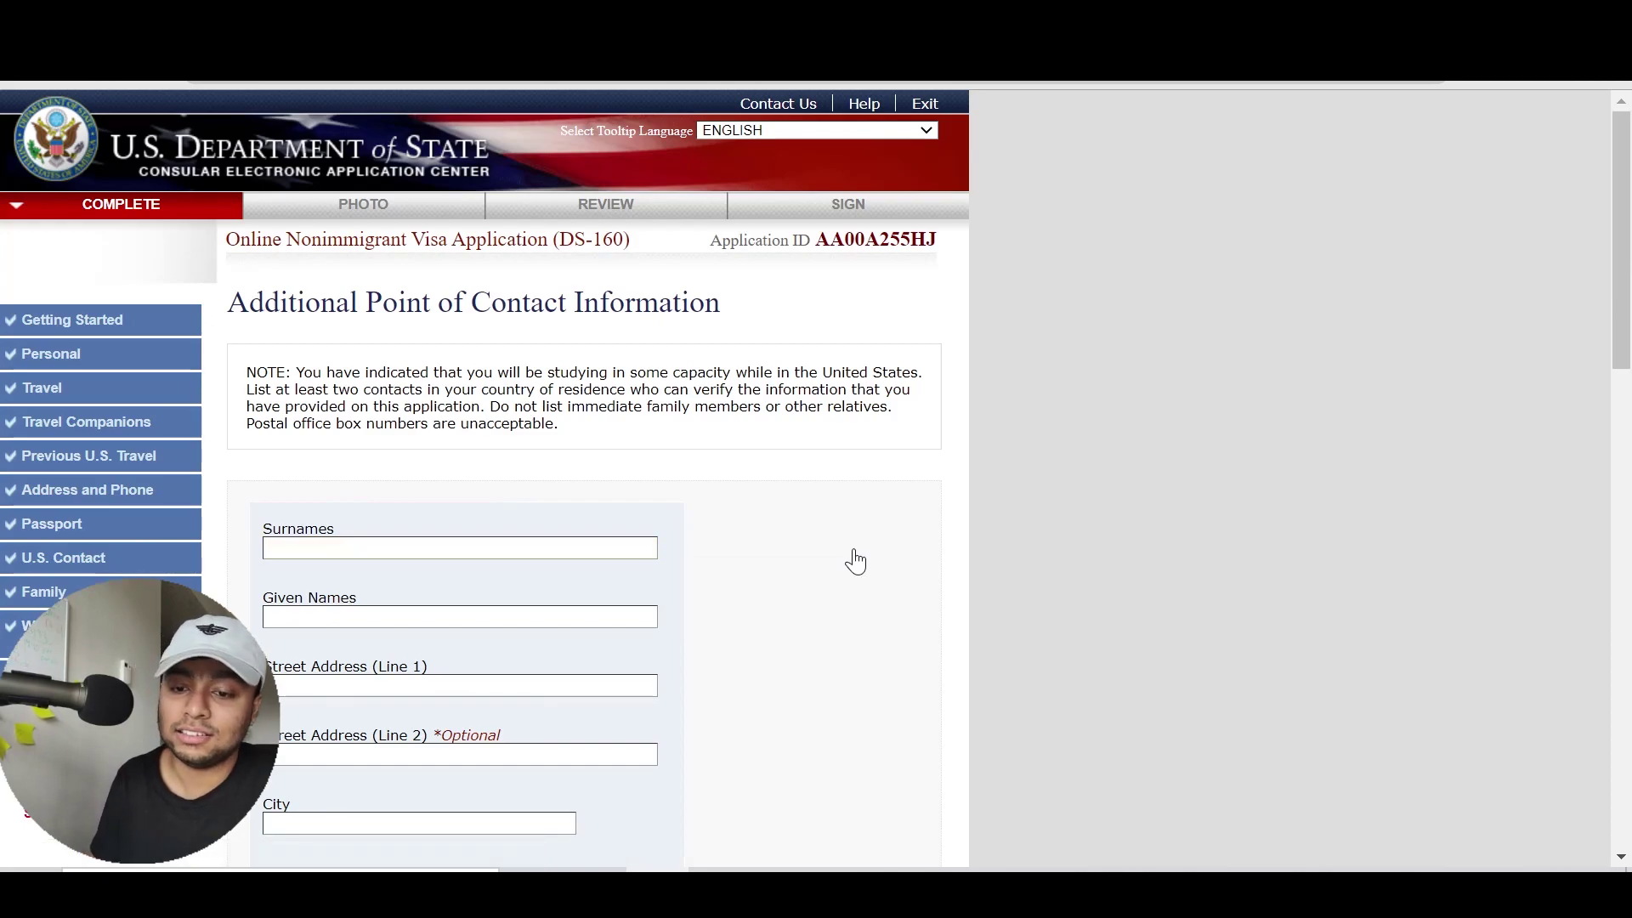
scroll(856, 557, down, 2)
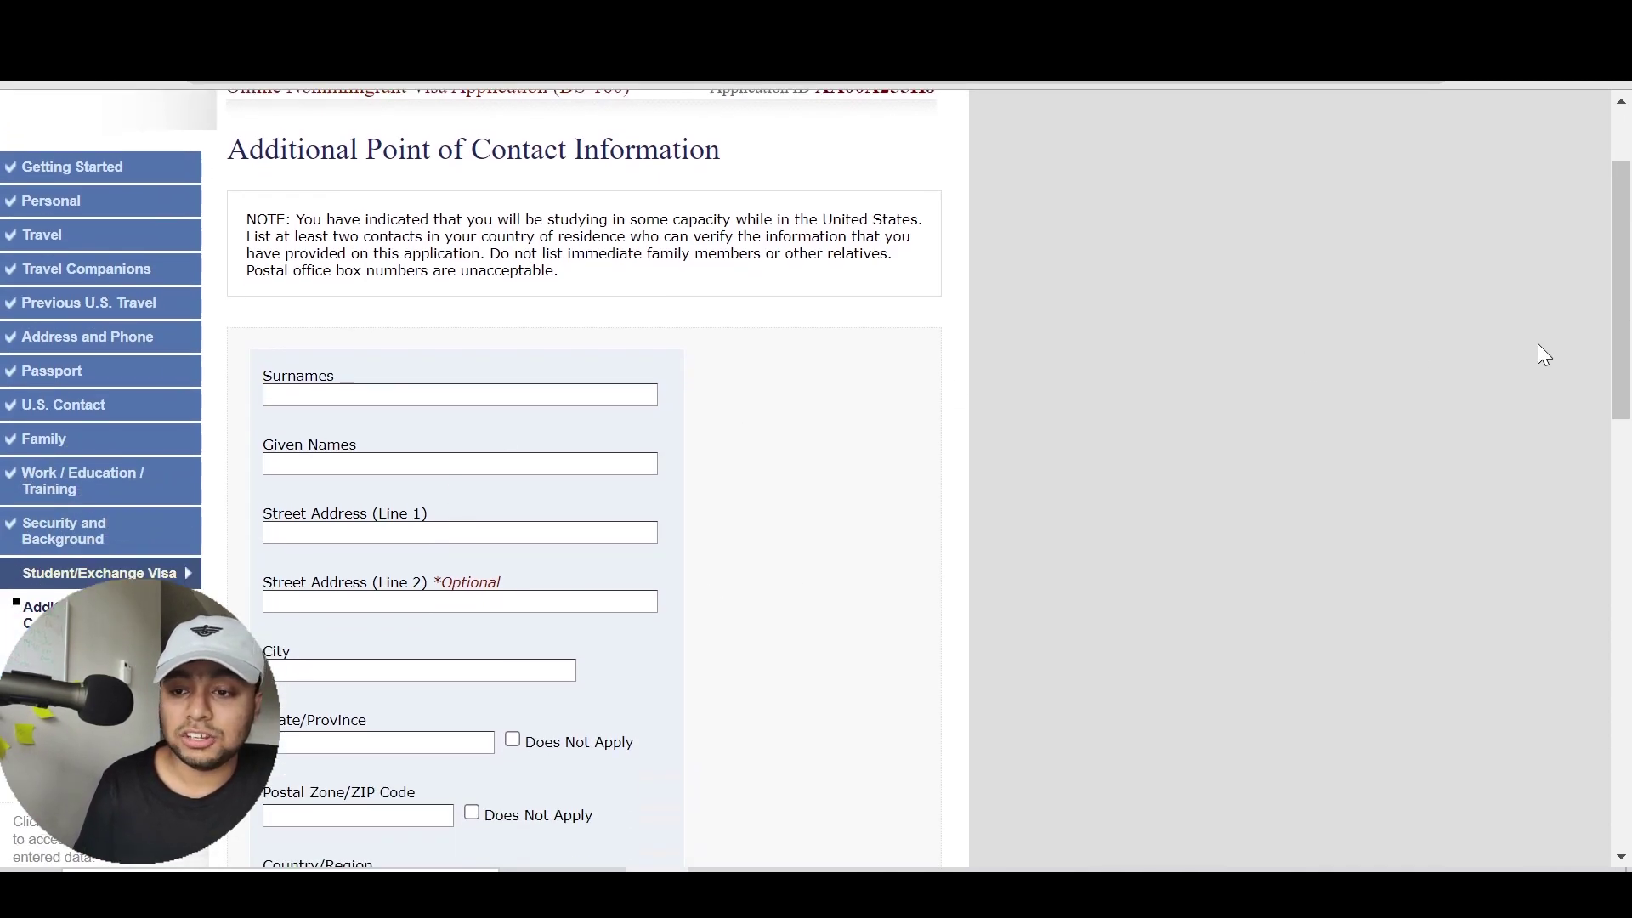
drag(1620, 396, 1591, 377)
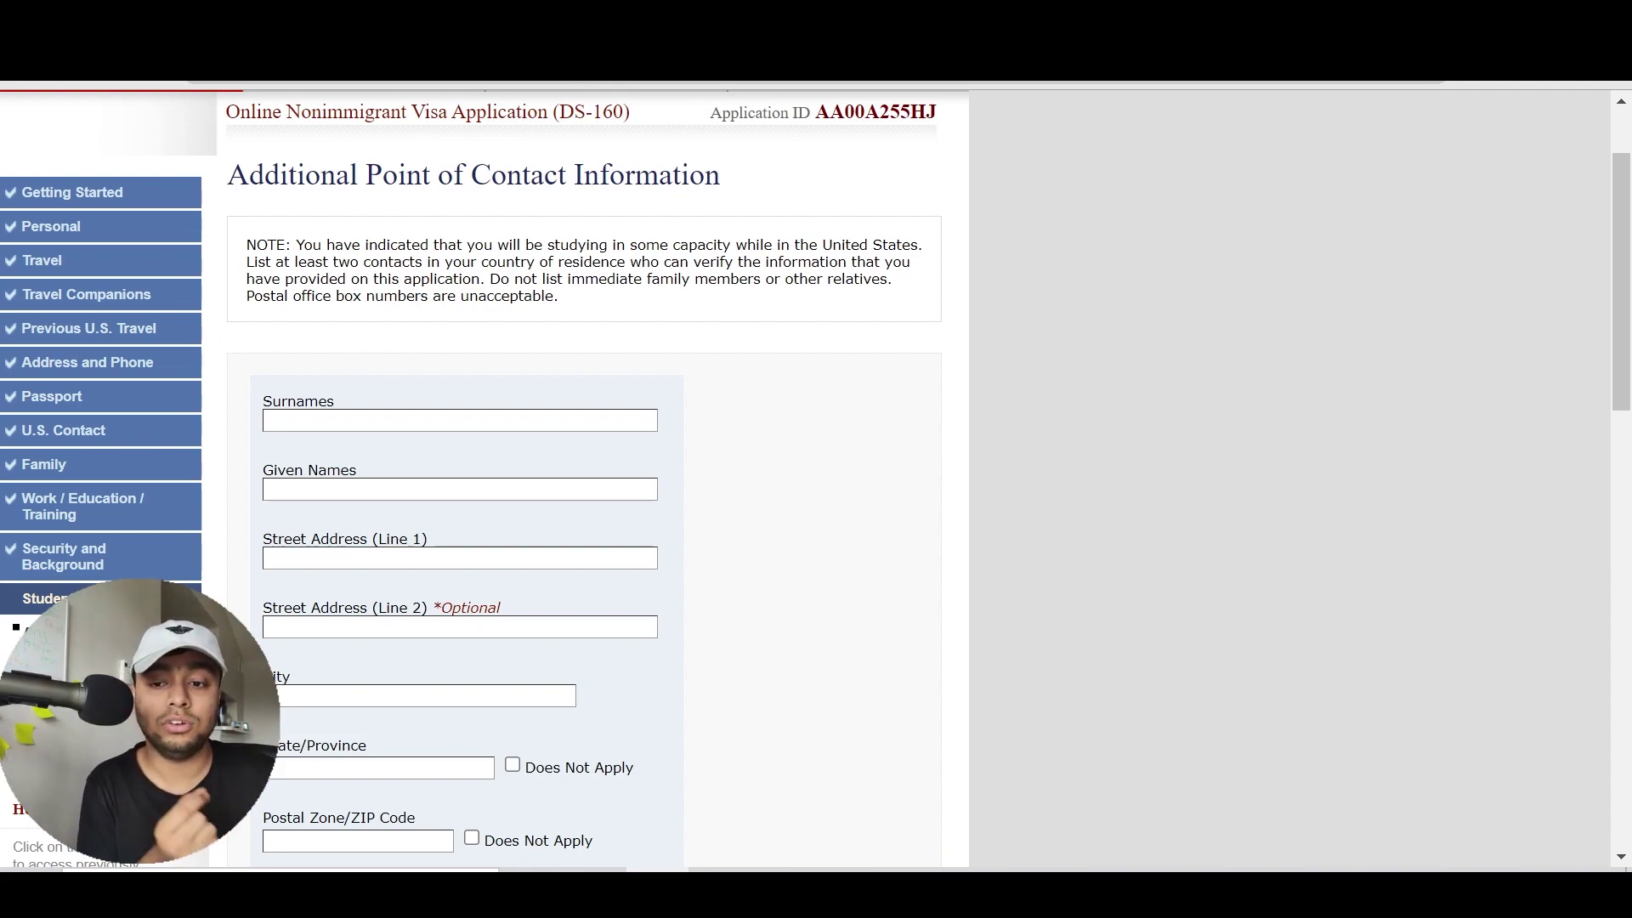
drag(1619, 331, 1595, 226)
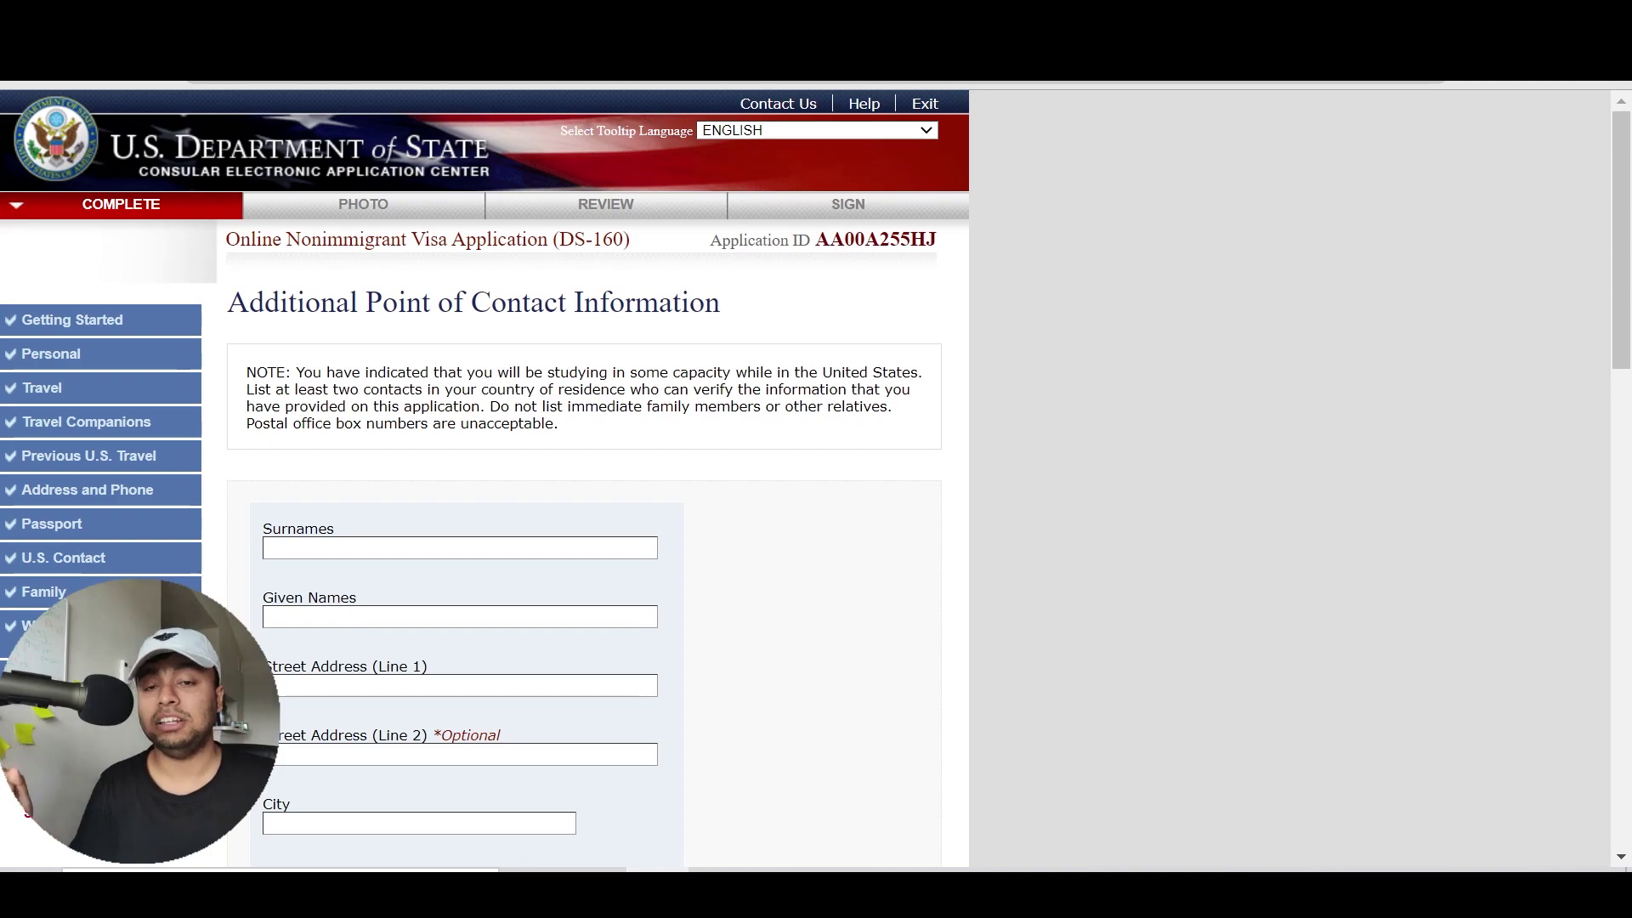
Enter the first contact's name, street address and city, correcting typos
scroll(431, 464, down, 3)
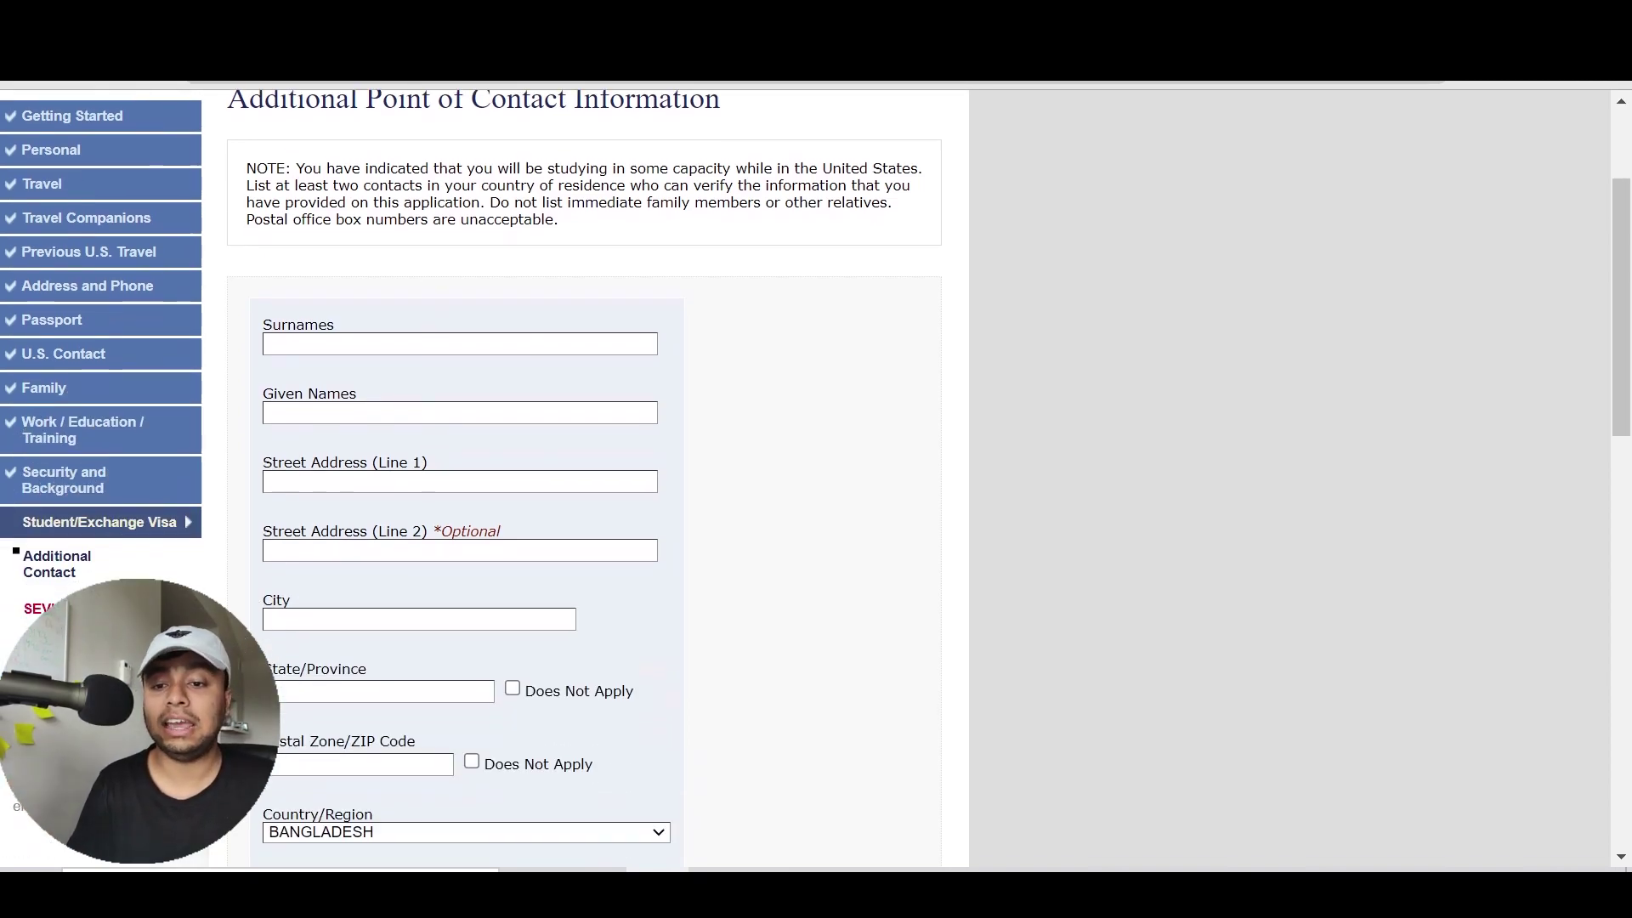
scroll(431, 463, down, 1)
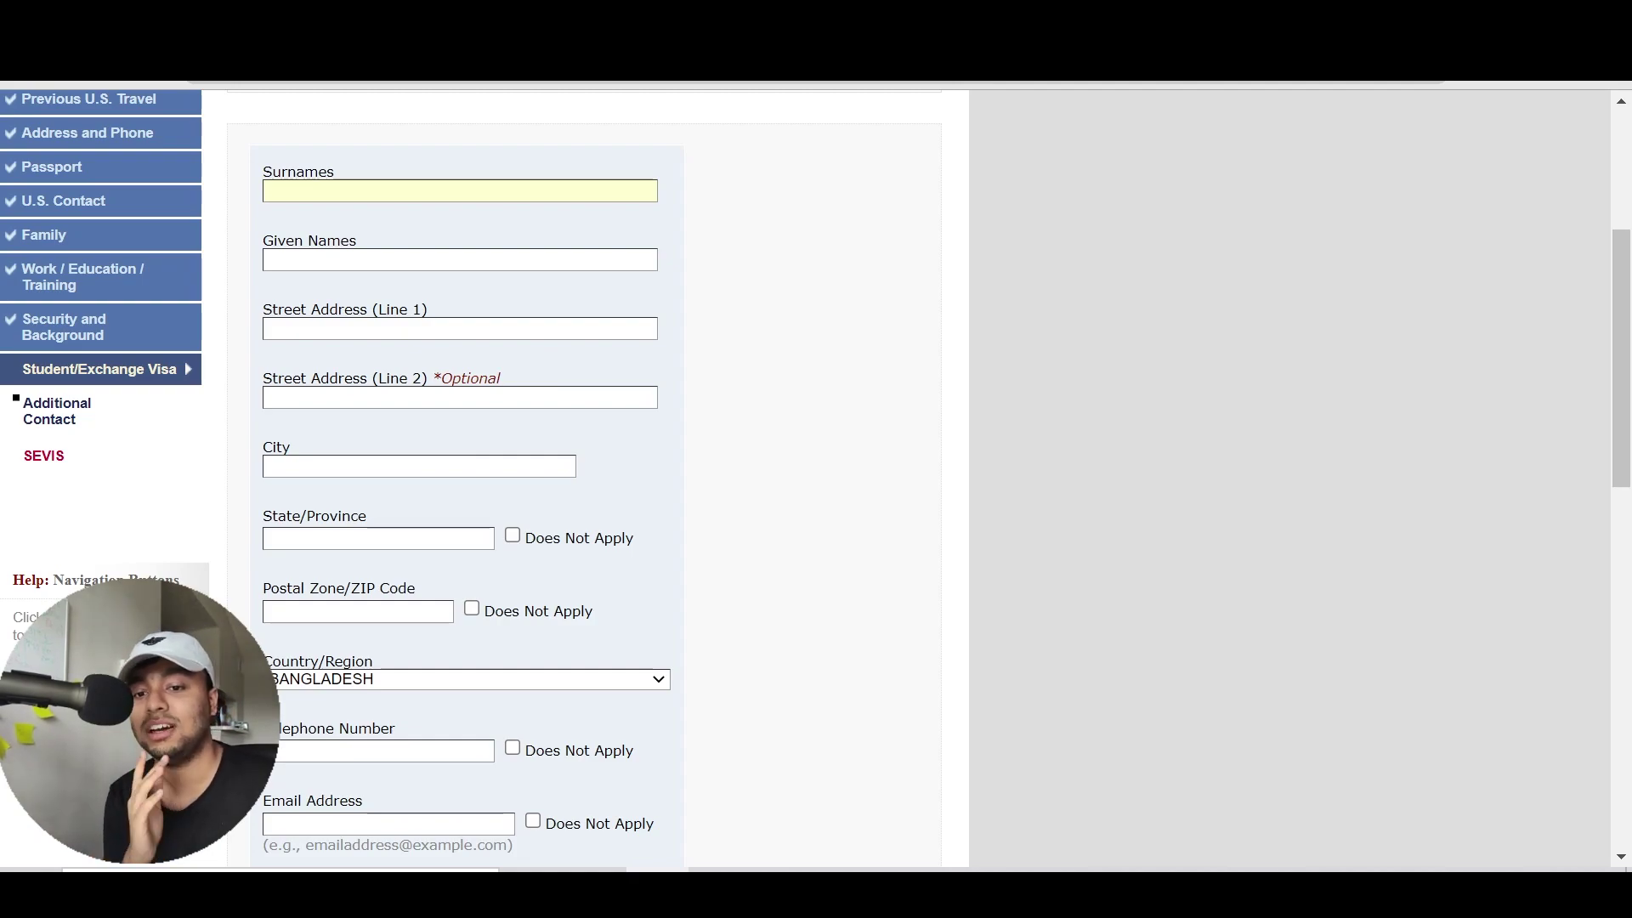
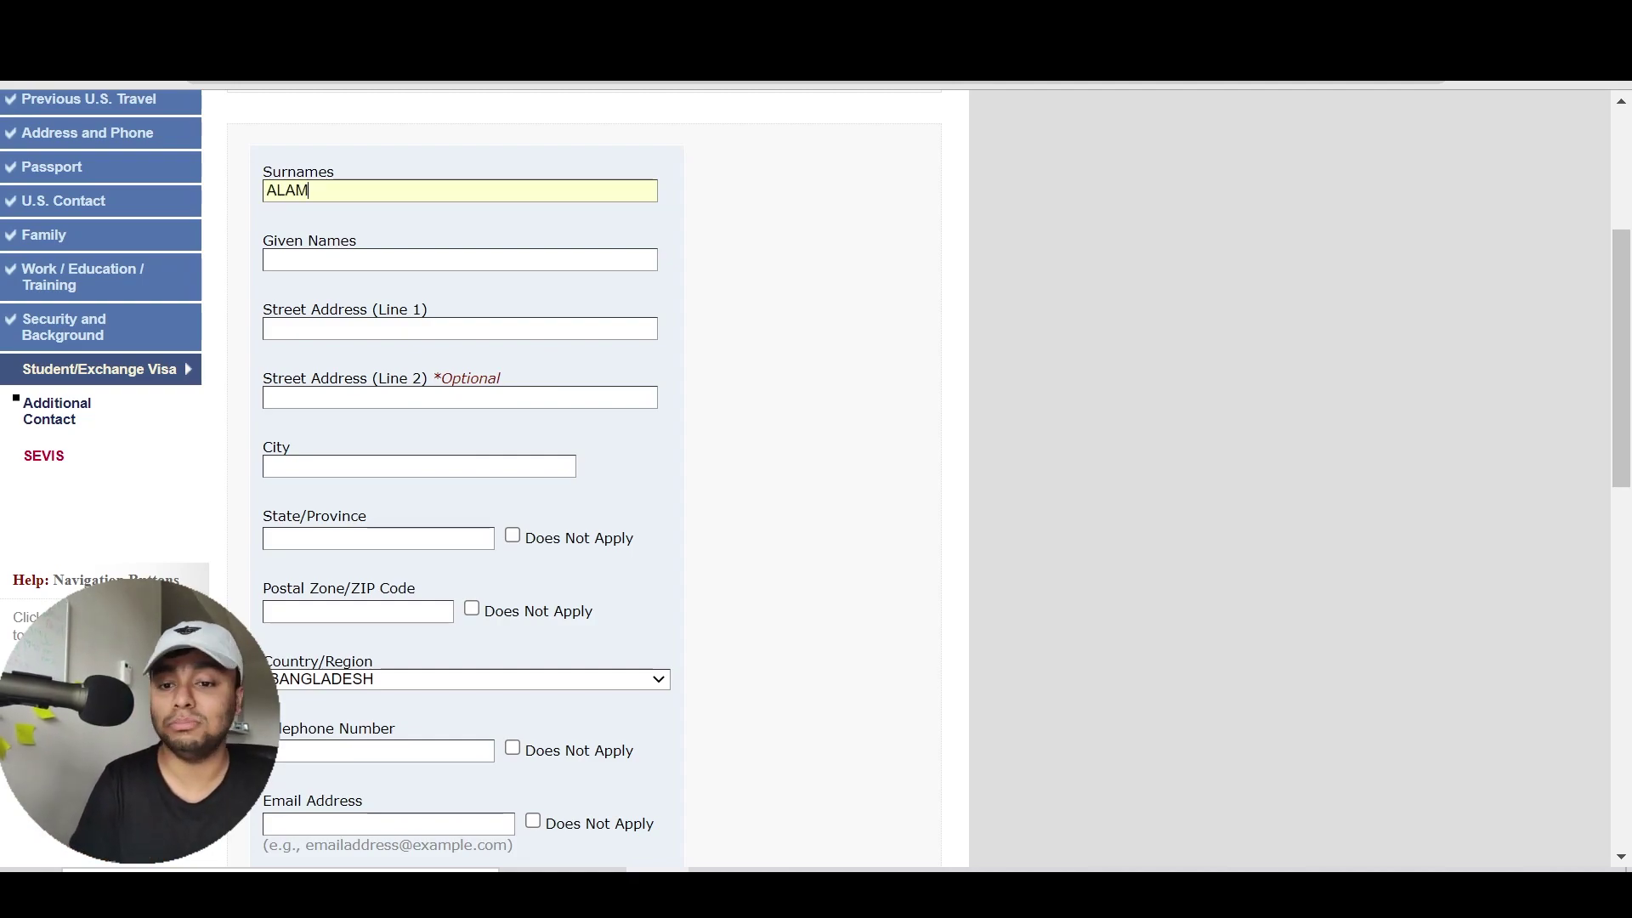
text(A)
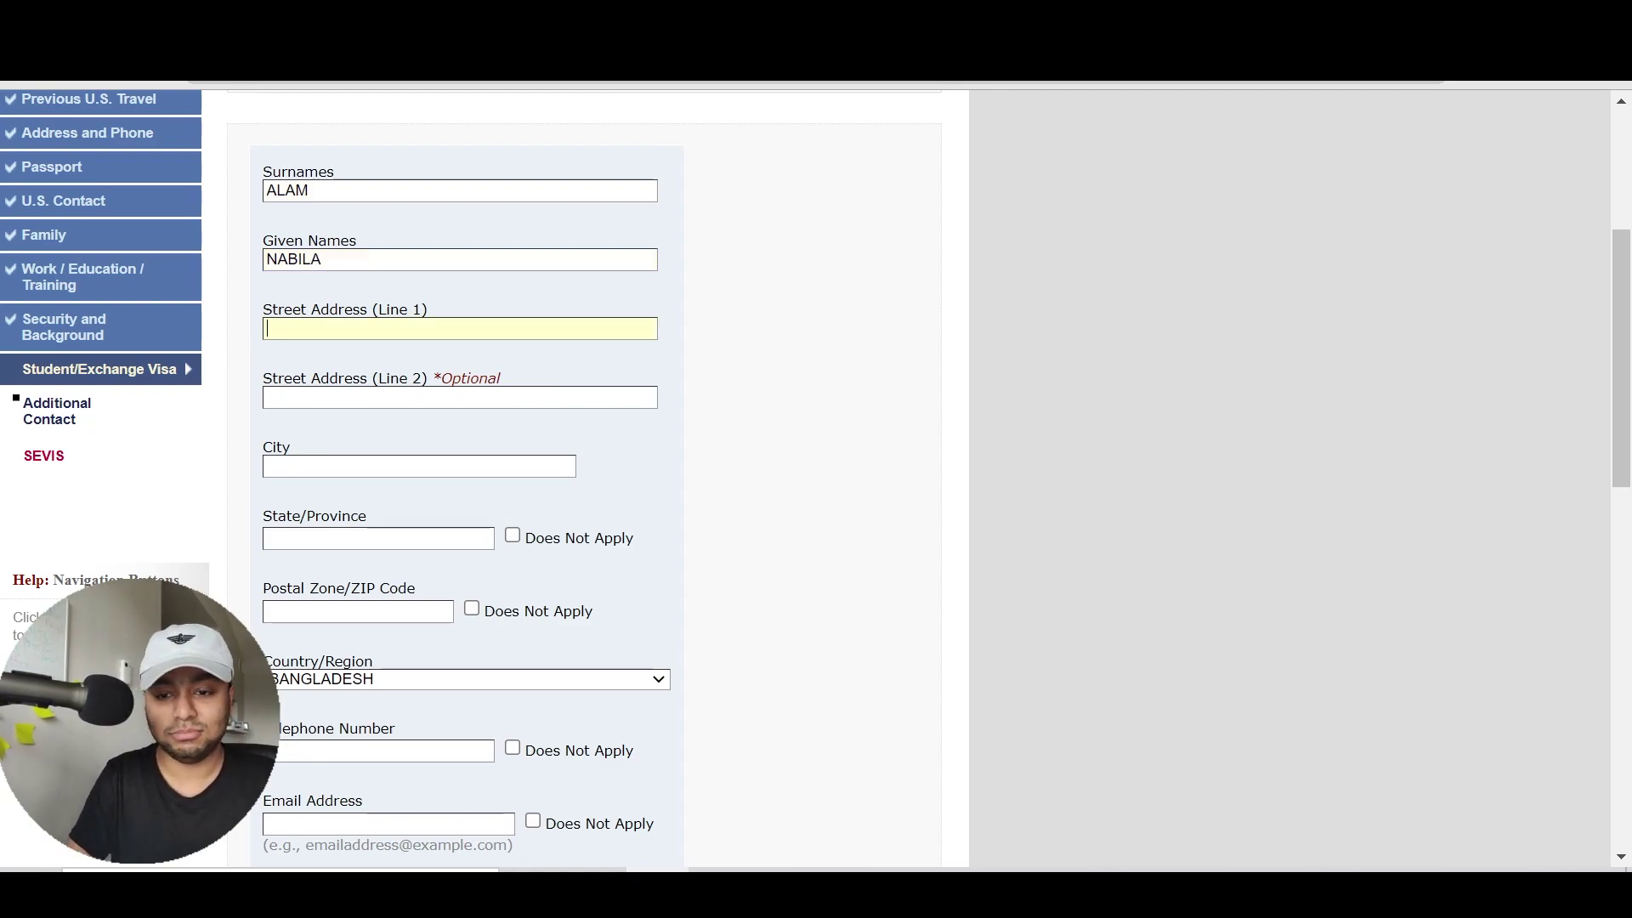
text(91823)
key(BackSpace)
key(BackSpace)
key(BackSpace)
key(BackSpace)
key(BackSpace)
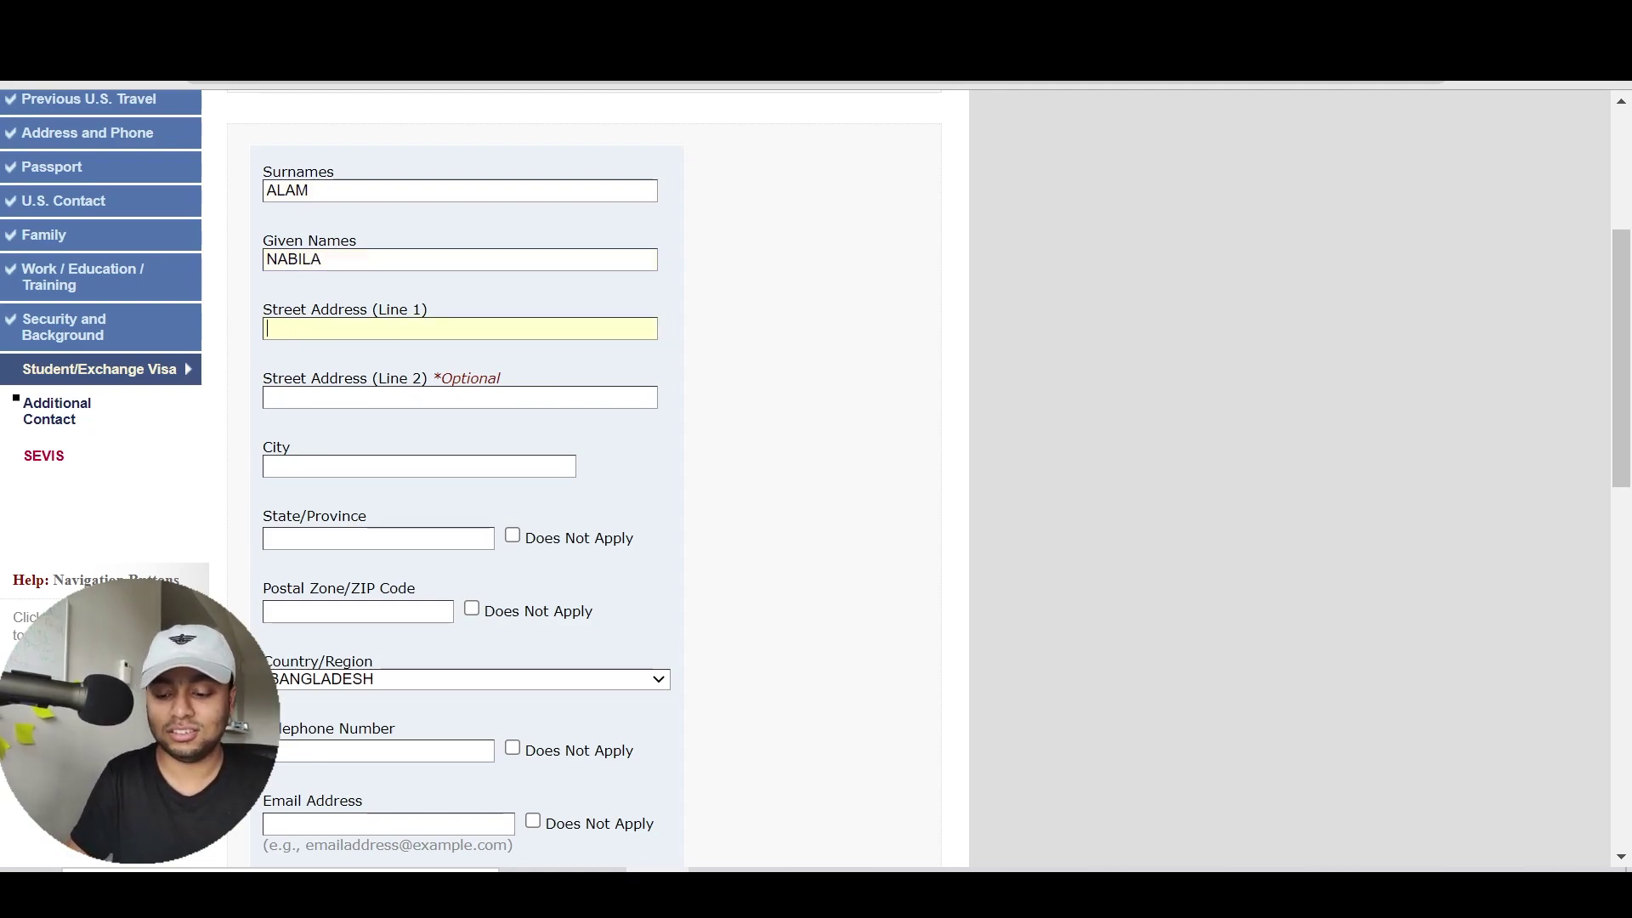
text(U)
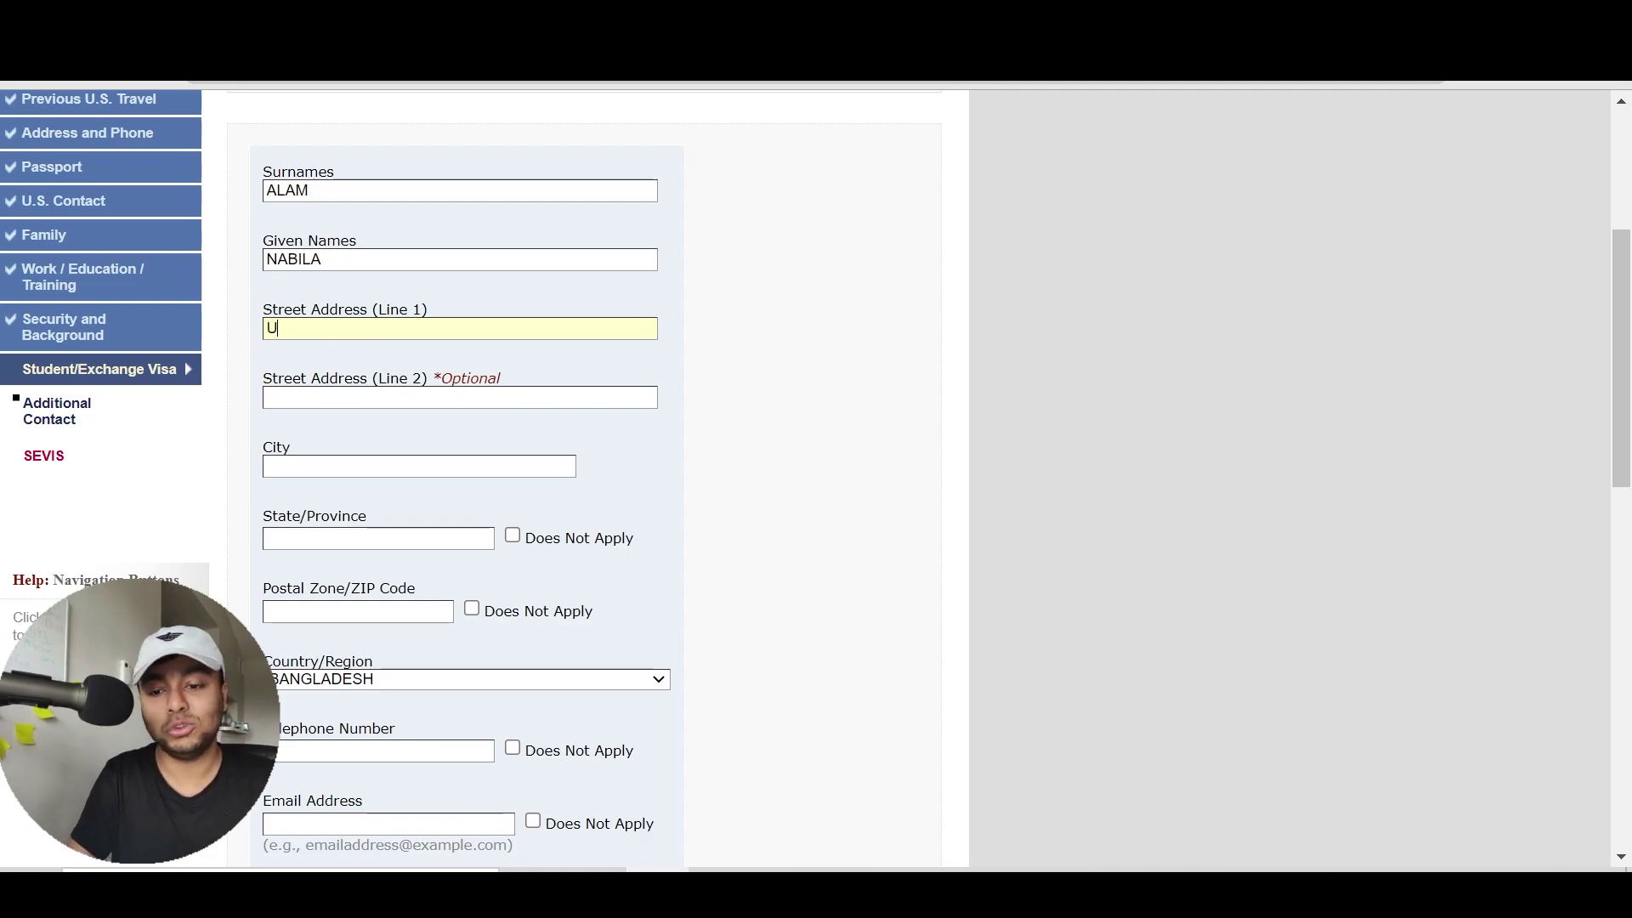
text(TTARADHAKA)
key(Tab)
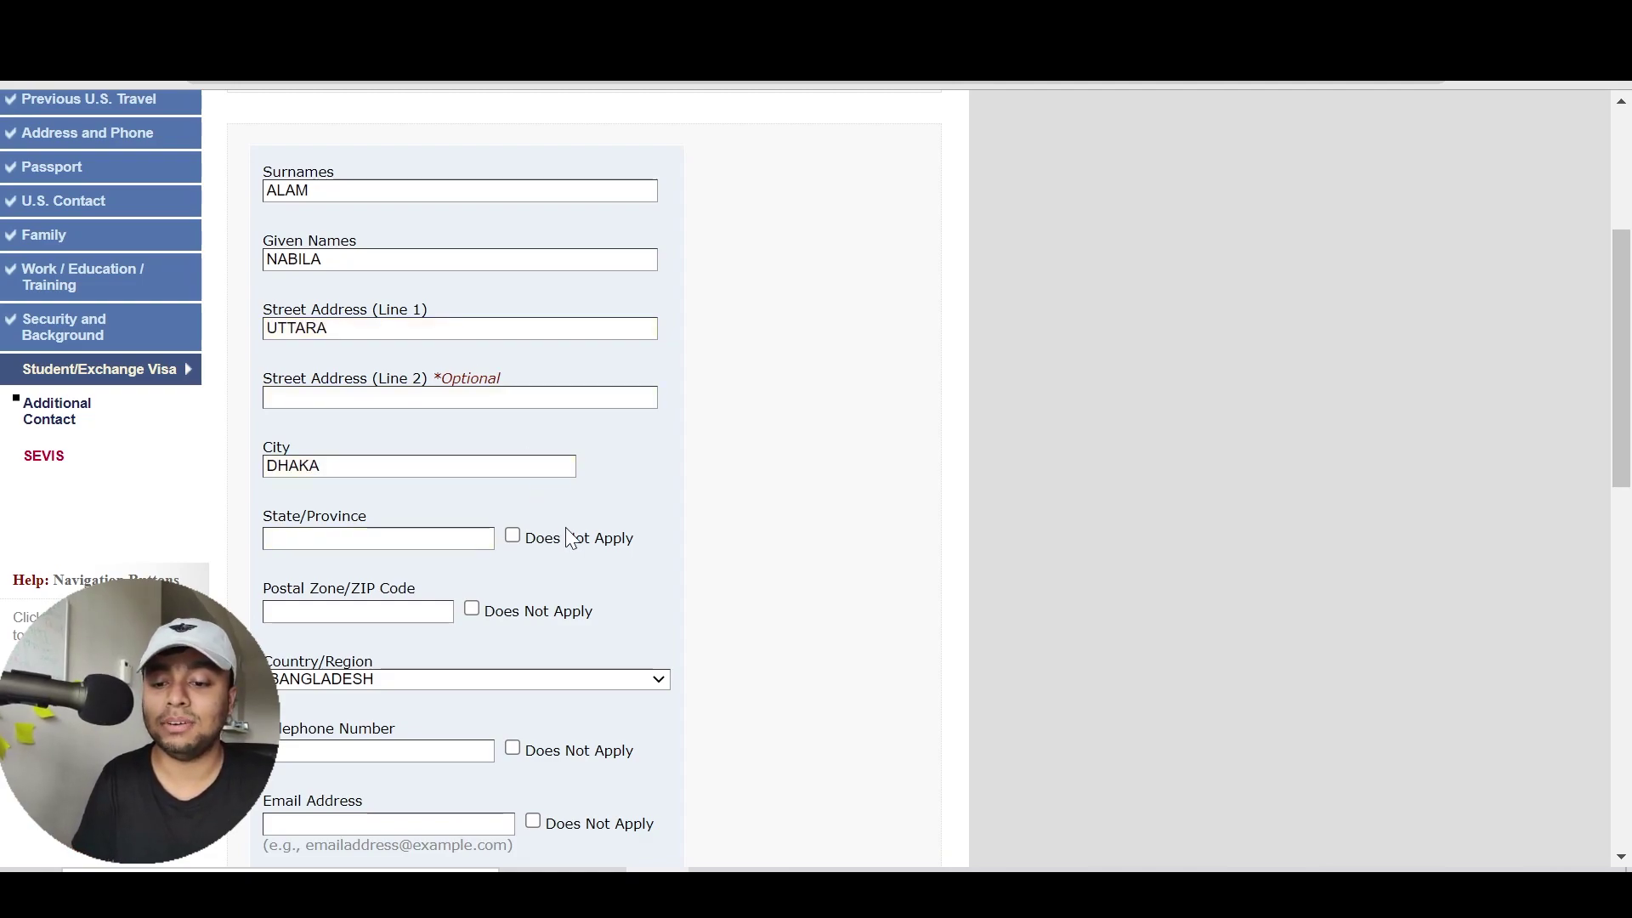
Mark ZIP code, state/province, telephone and email as Does Not Apply
click(572, 612)
click(593, 547)
scroll(764, 559, down, 4)
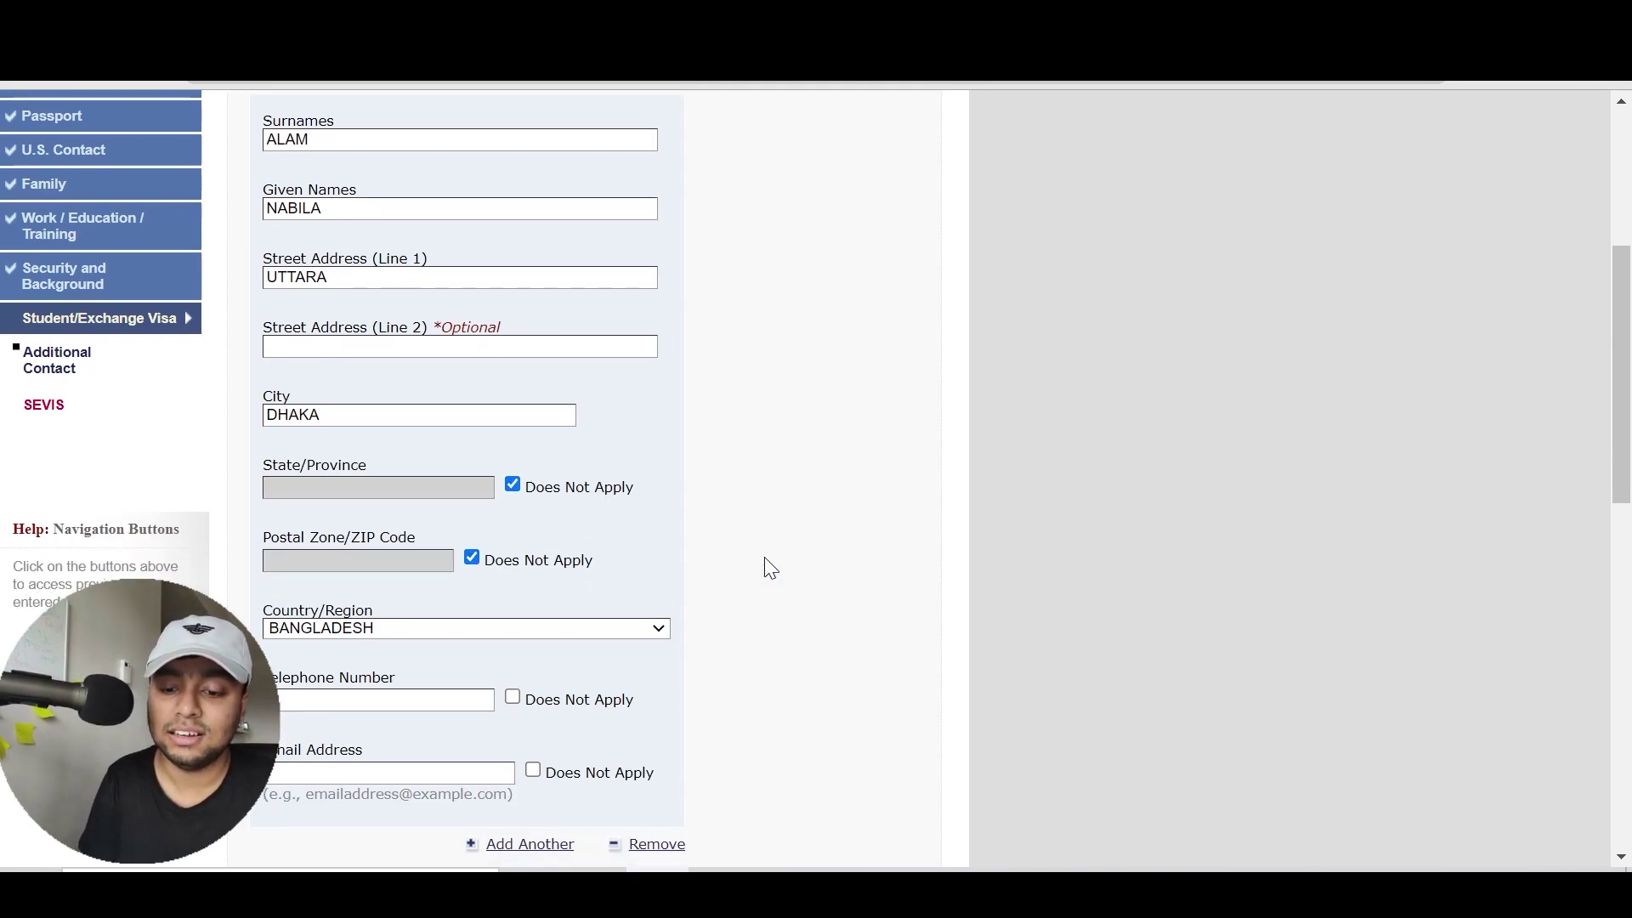
click(578, 395)
click(618, 467)
Enter the second contact's surname and move to the given names field
scroll(747, 527, down, 1)
scroll(754, 534, down, 3)
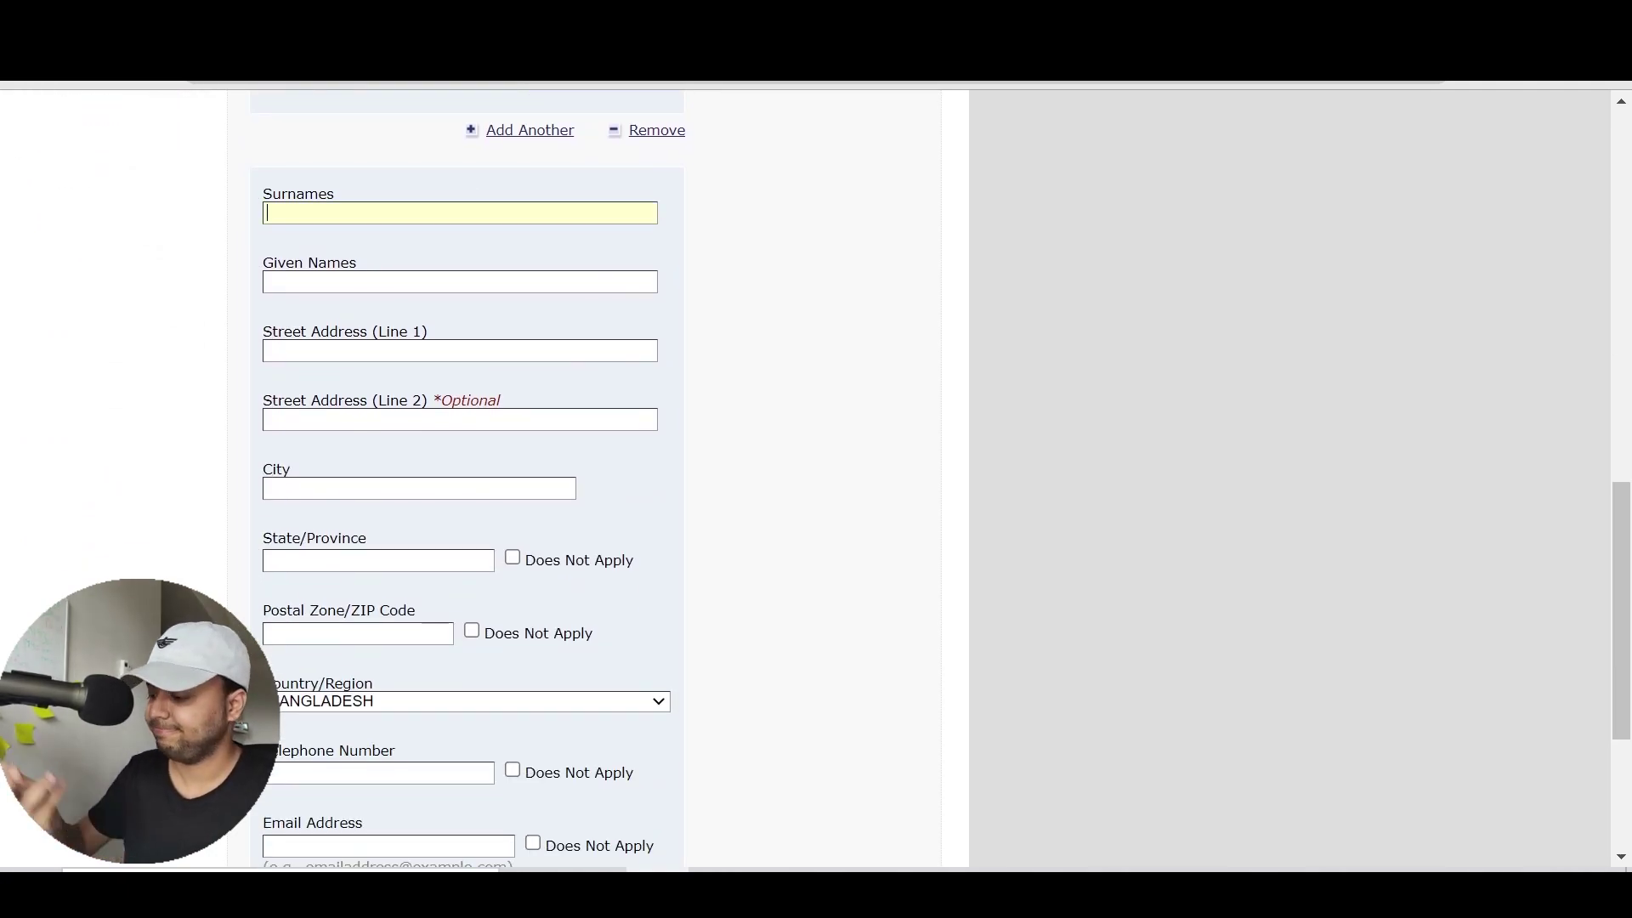
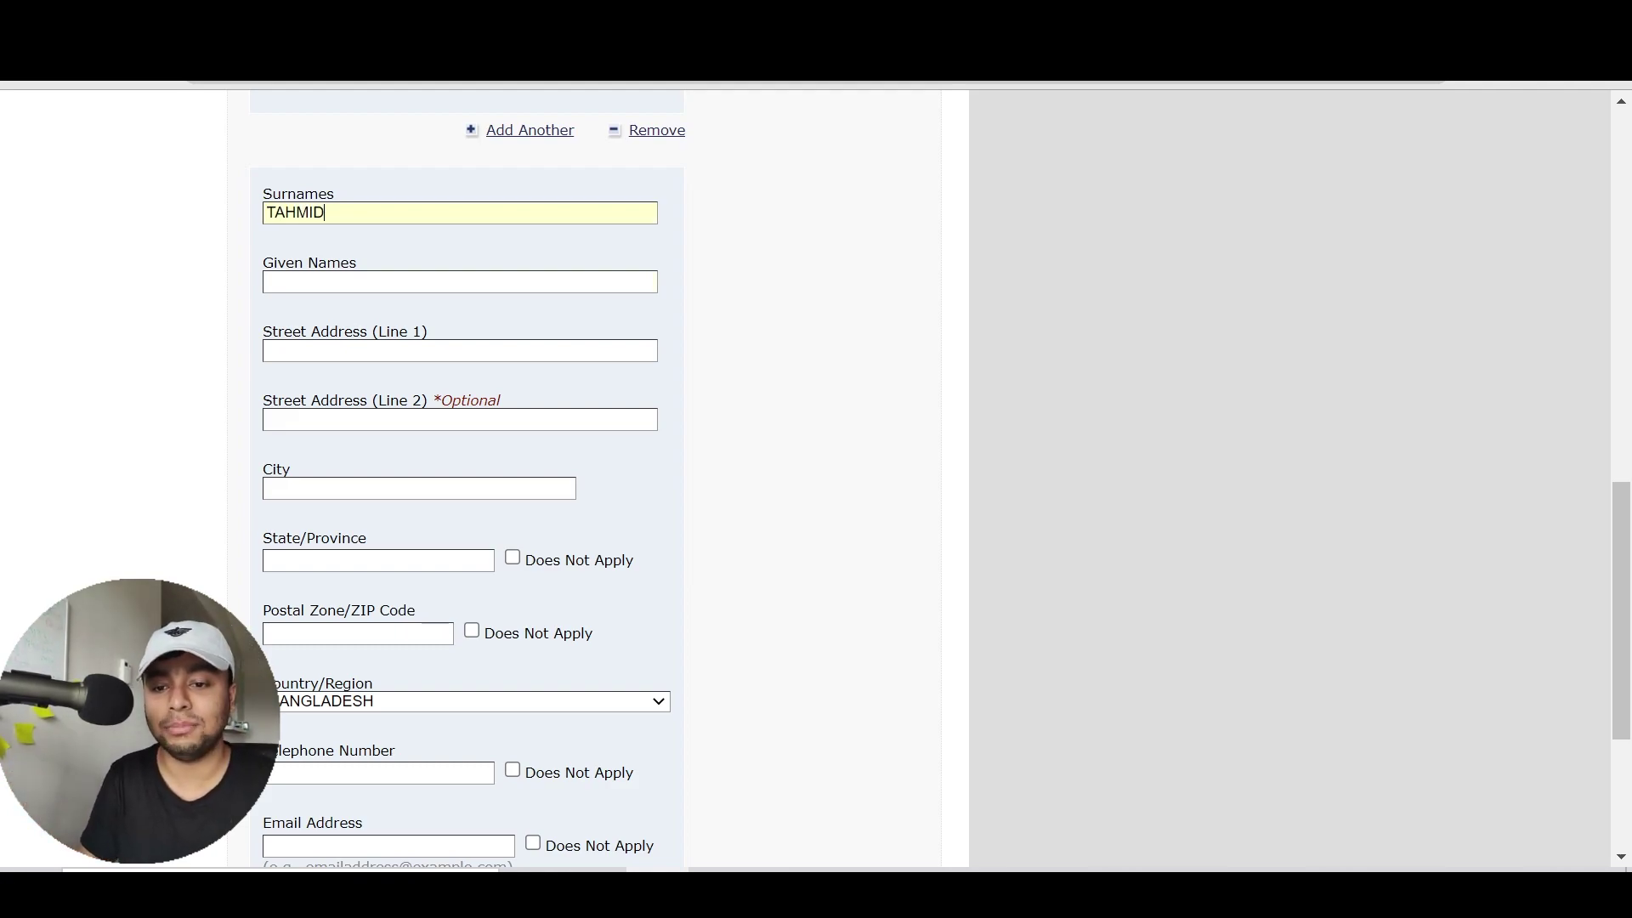
key(Tab)
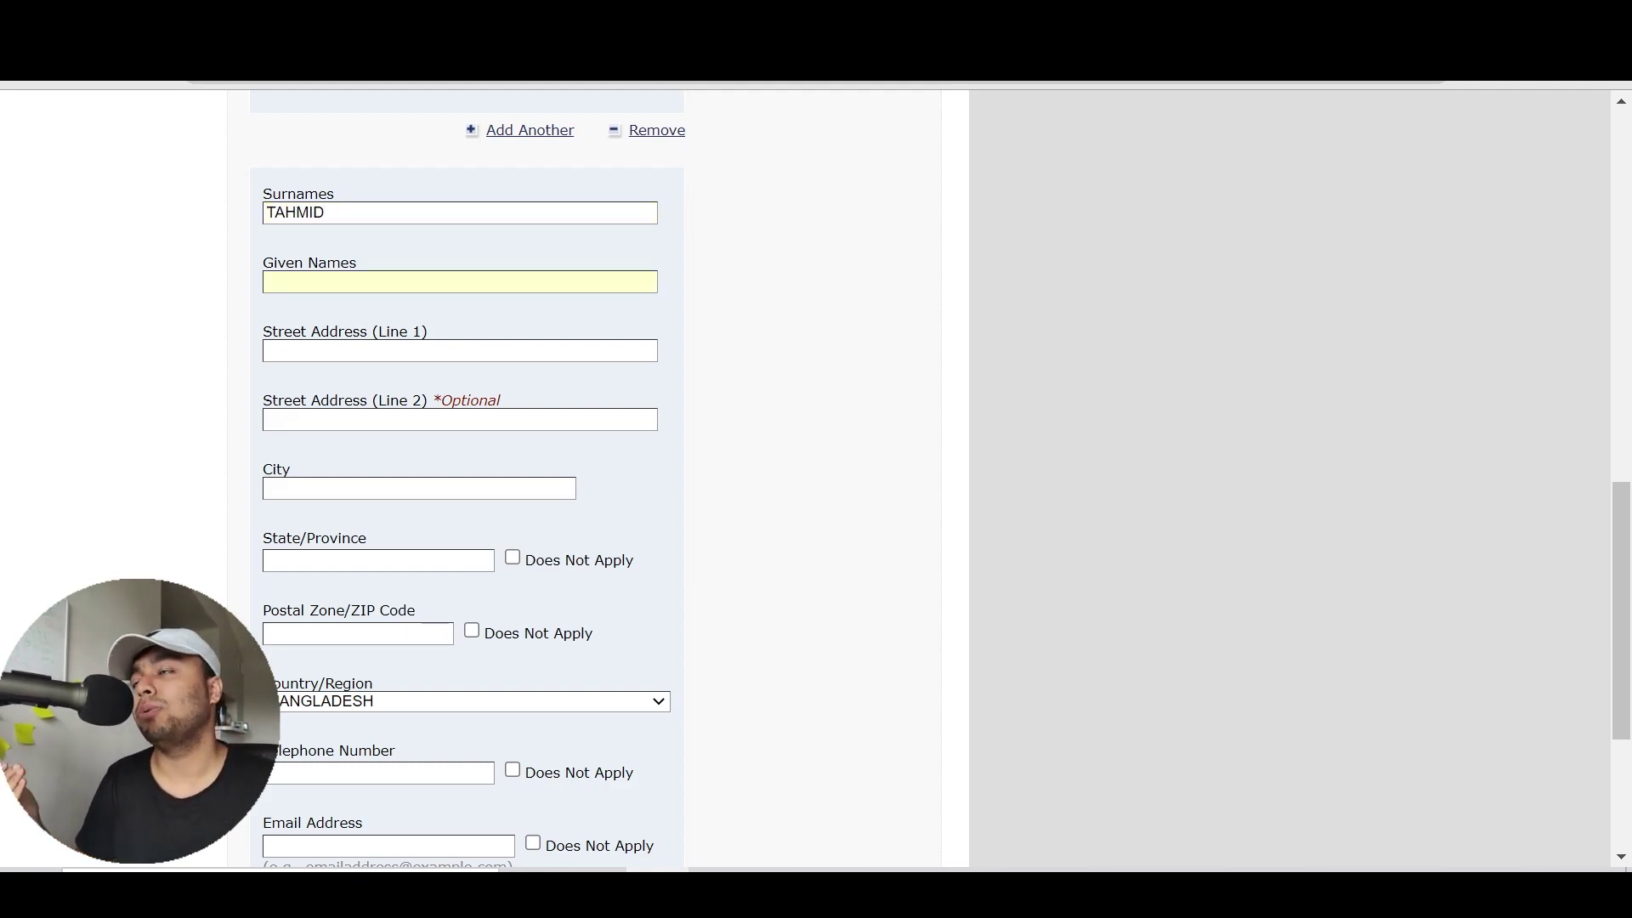
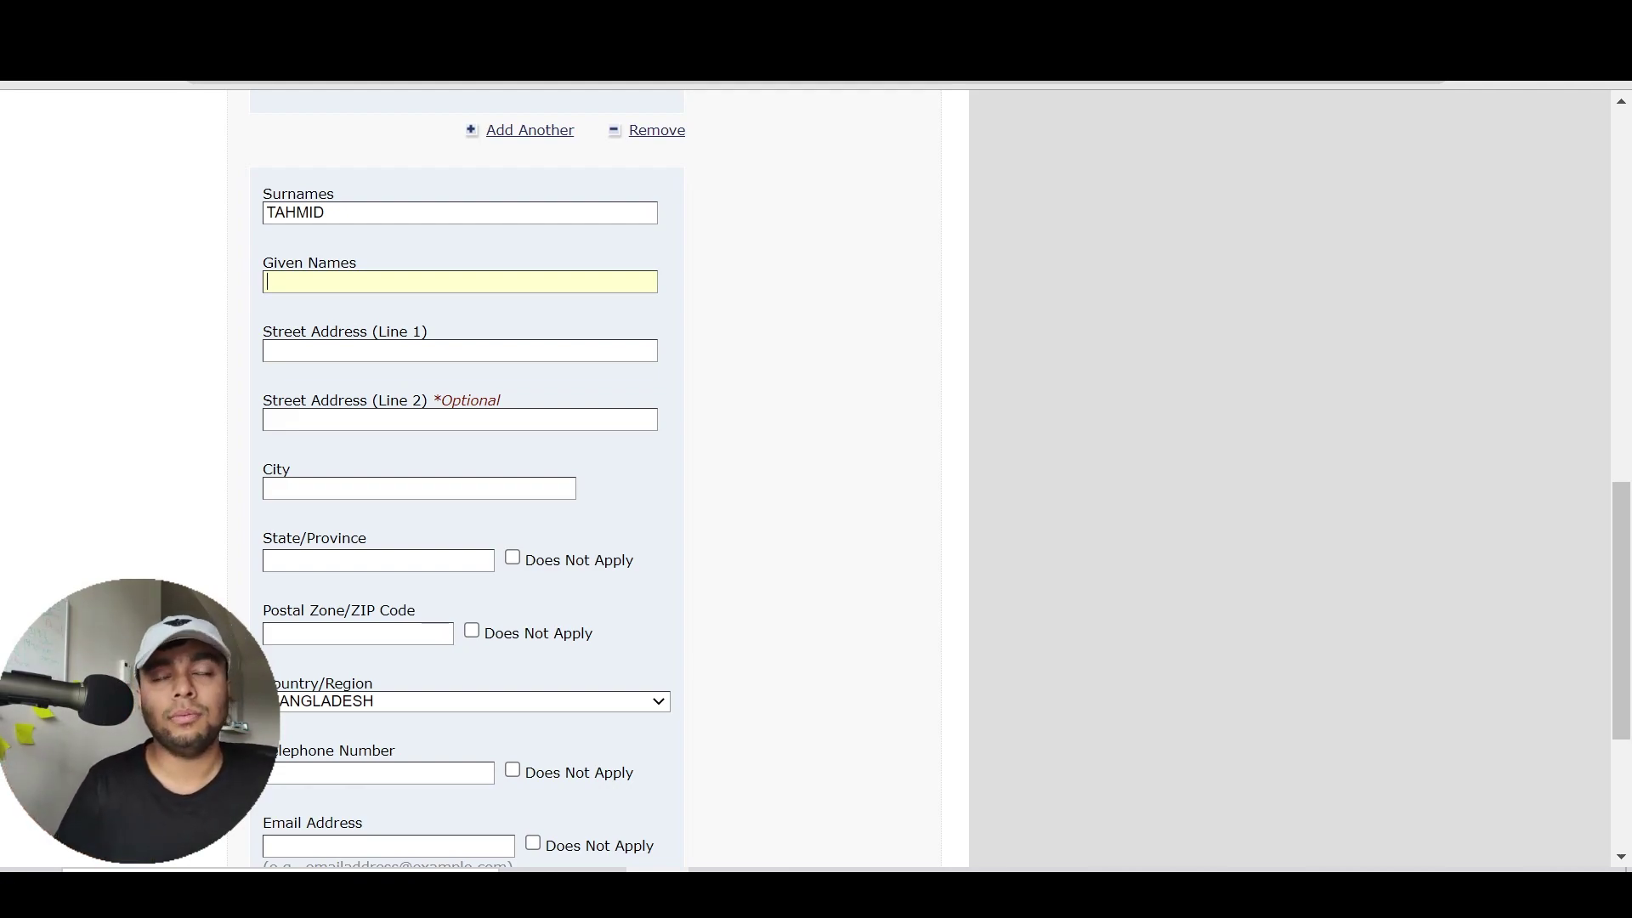
Enter the second contact's given name, street address and city
key(Tab)
key(Tab)
text(UTTARA)
key(Tab)
key(Tab)
text(DHAKA)
key(Tab)
Mark the second contact's state/province, ZIP code, telephone and email as Does Not Apply
click(512, 558)
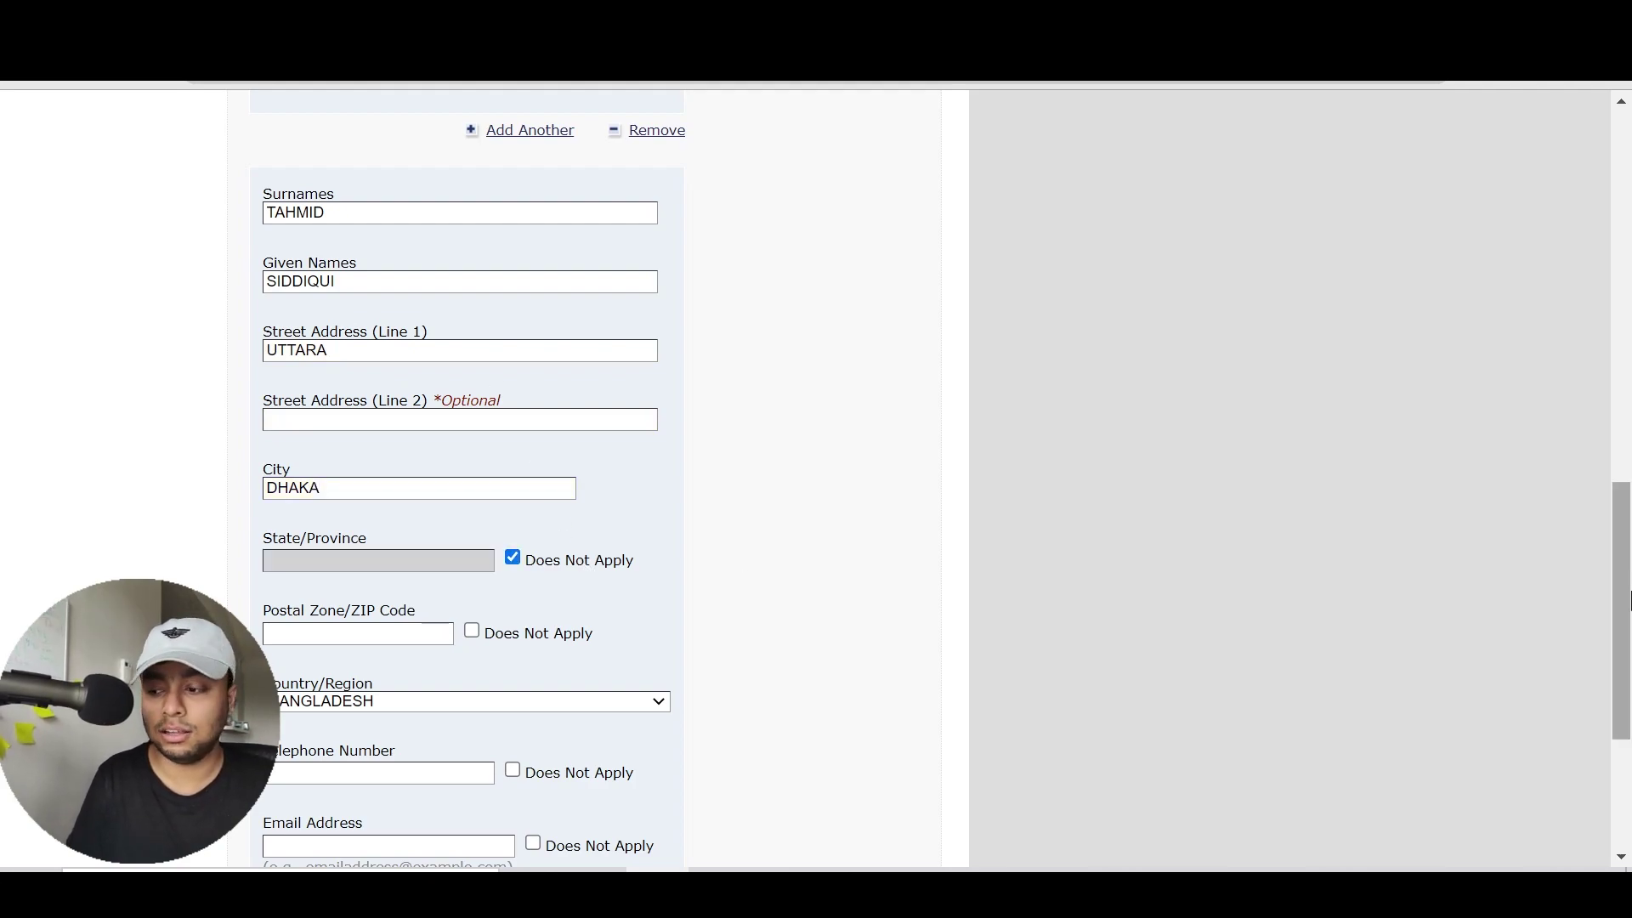
scroll(513, 558, down, 3)
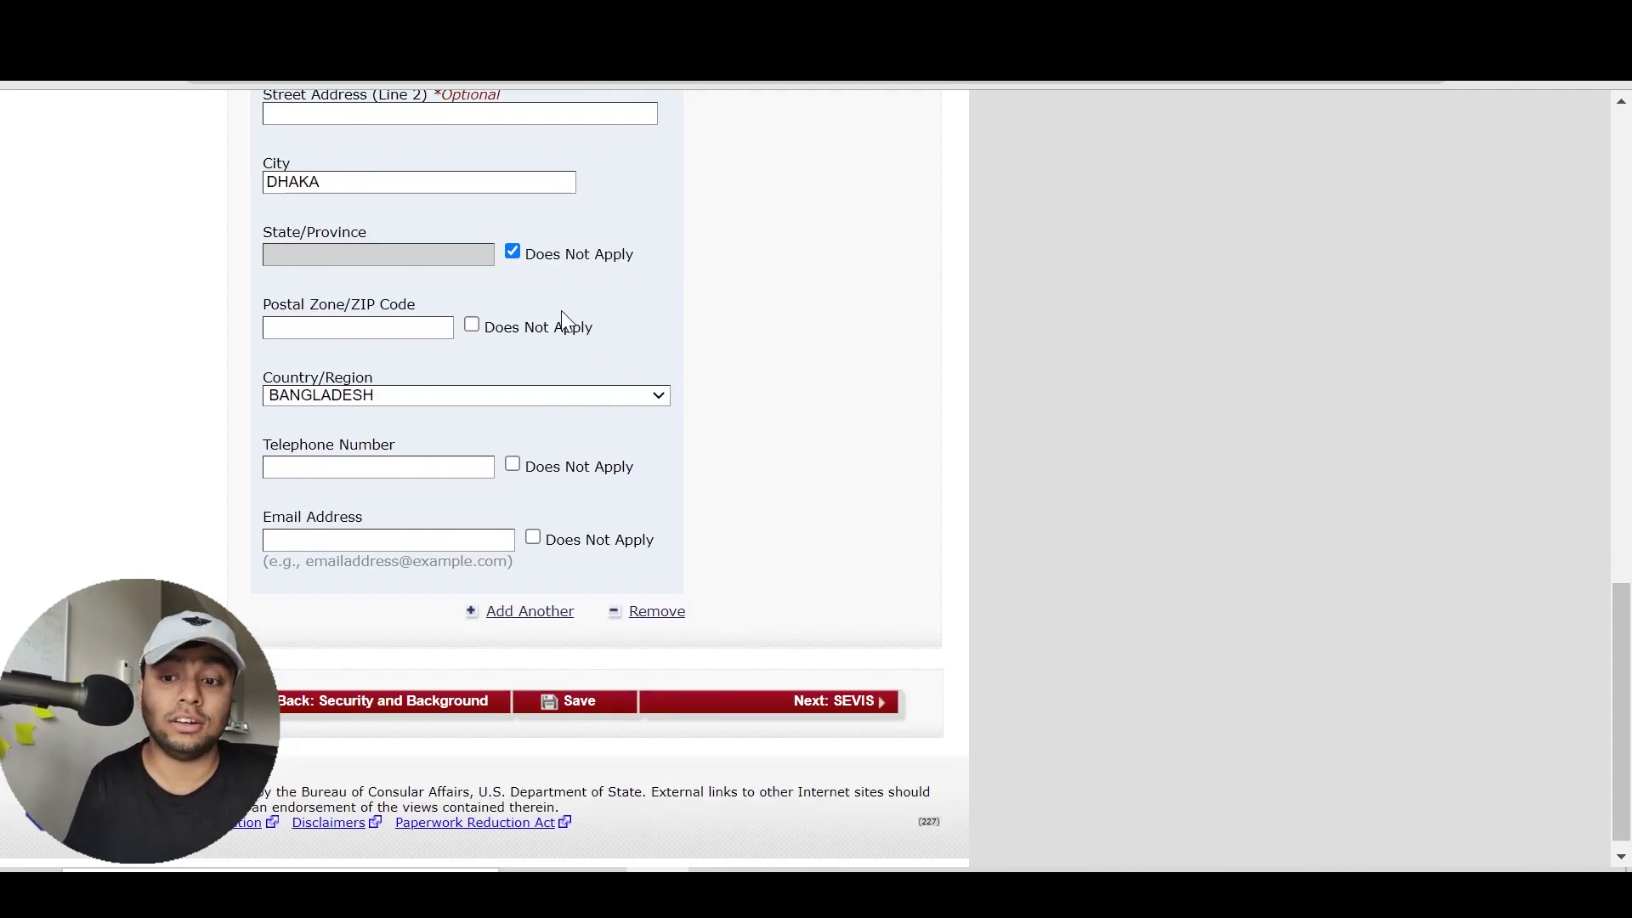
click(570, 325)
click(601, 466)
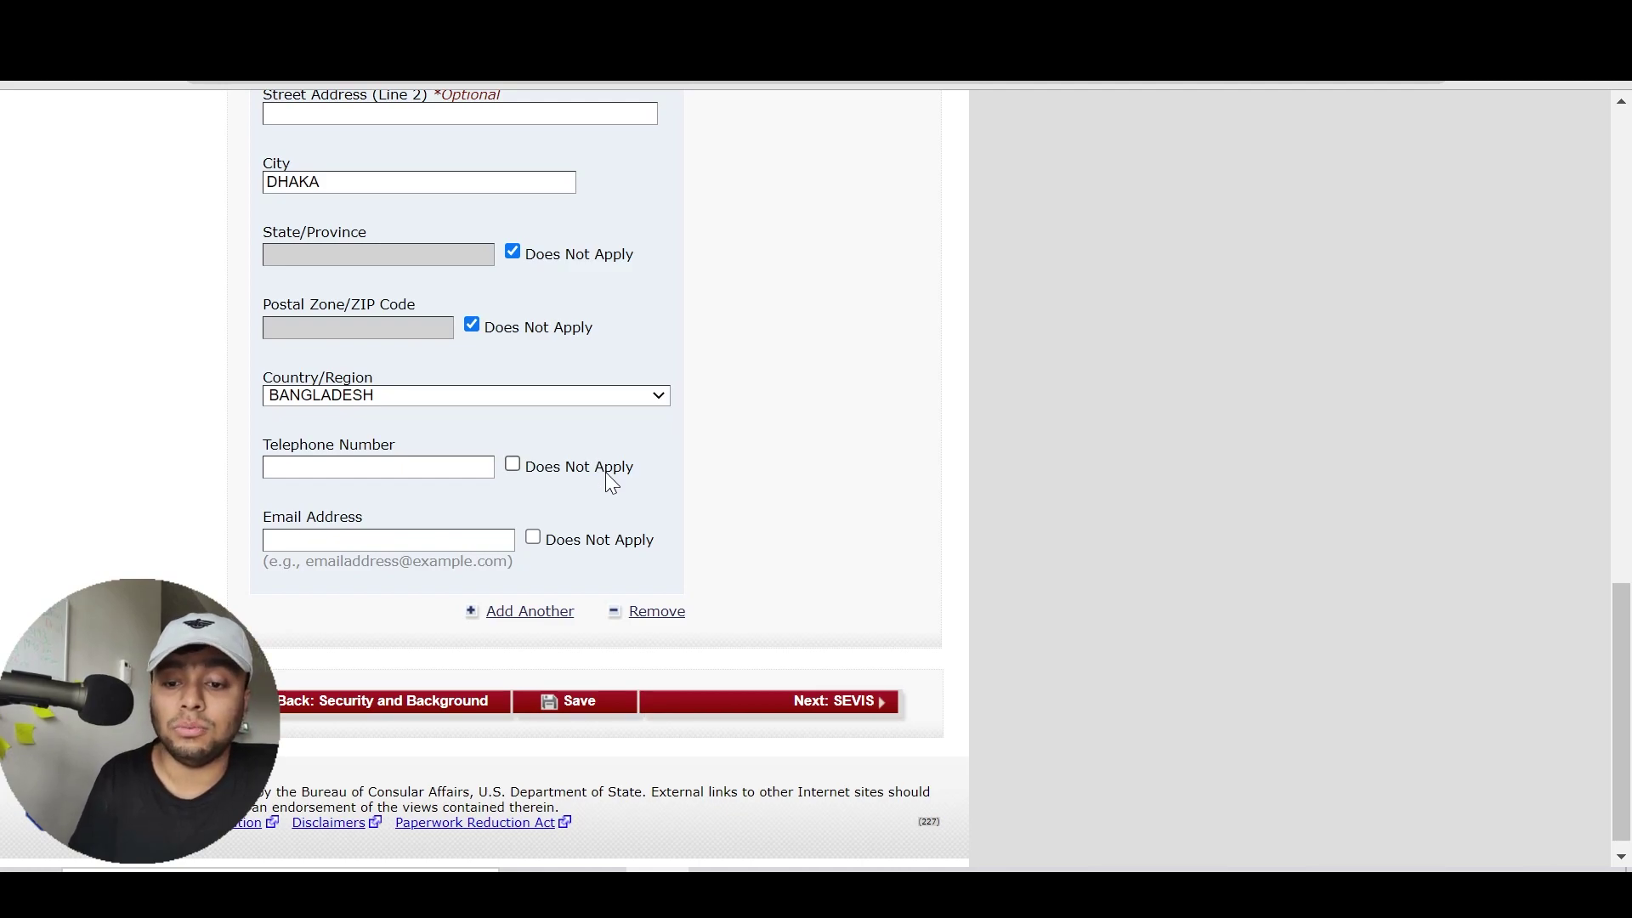
click(632, 548)
click(1627, 350)
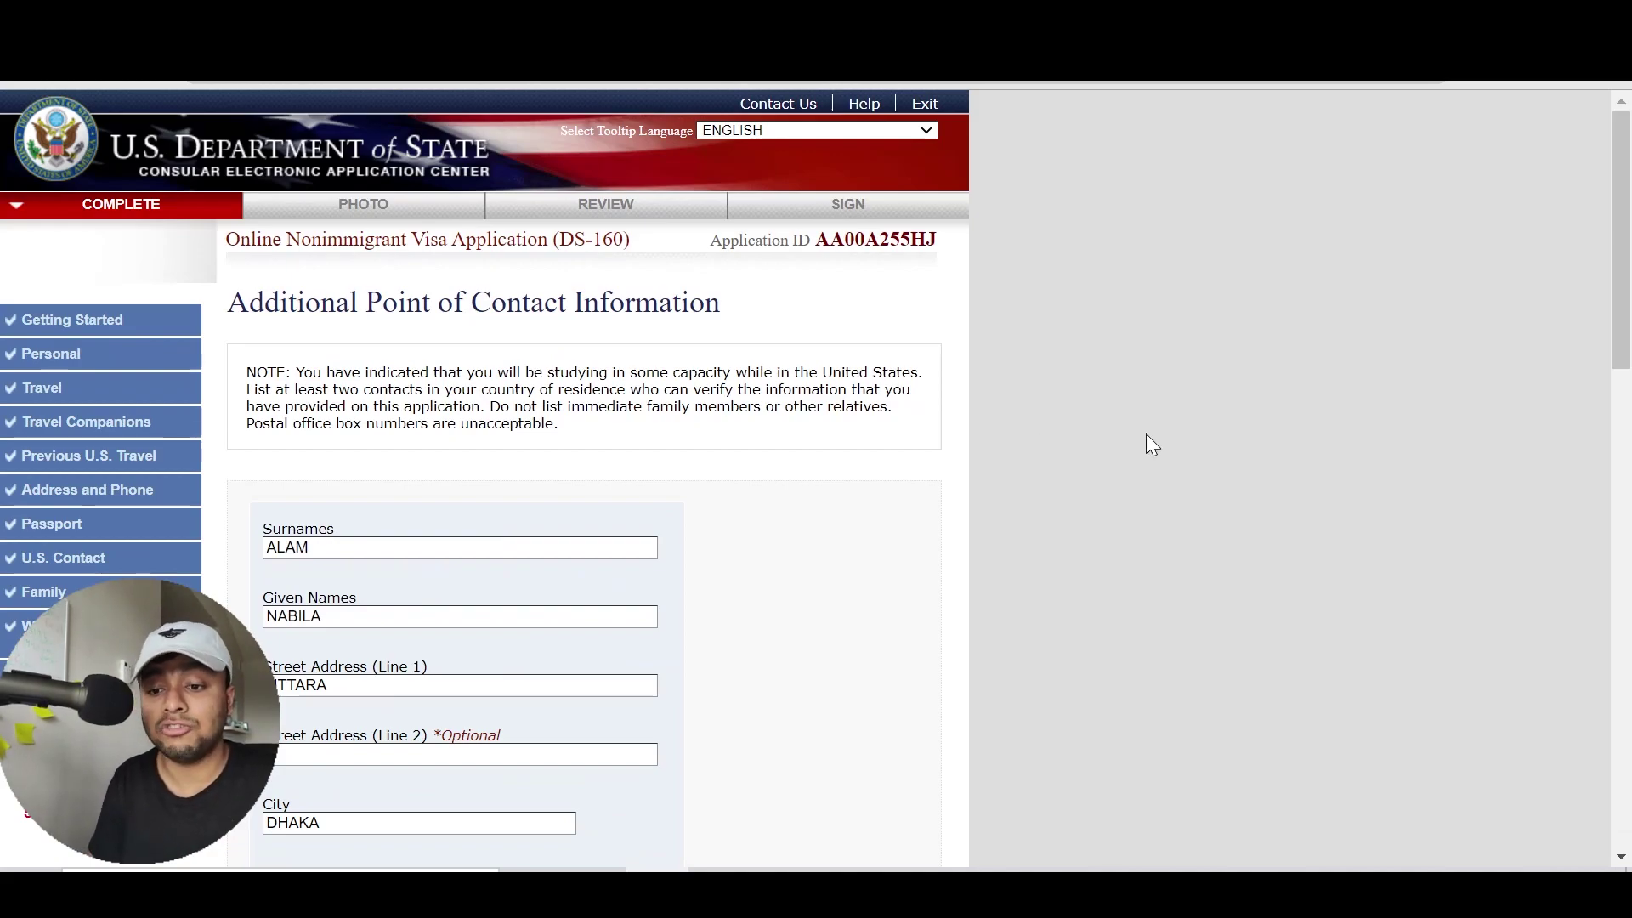
drag(1622, 243, 1578, 702)
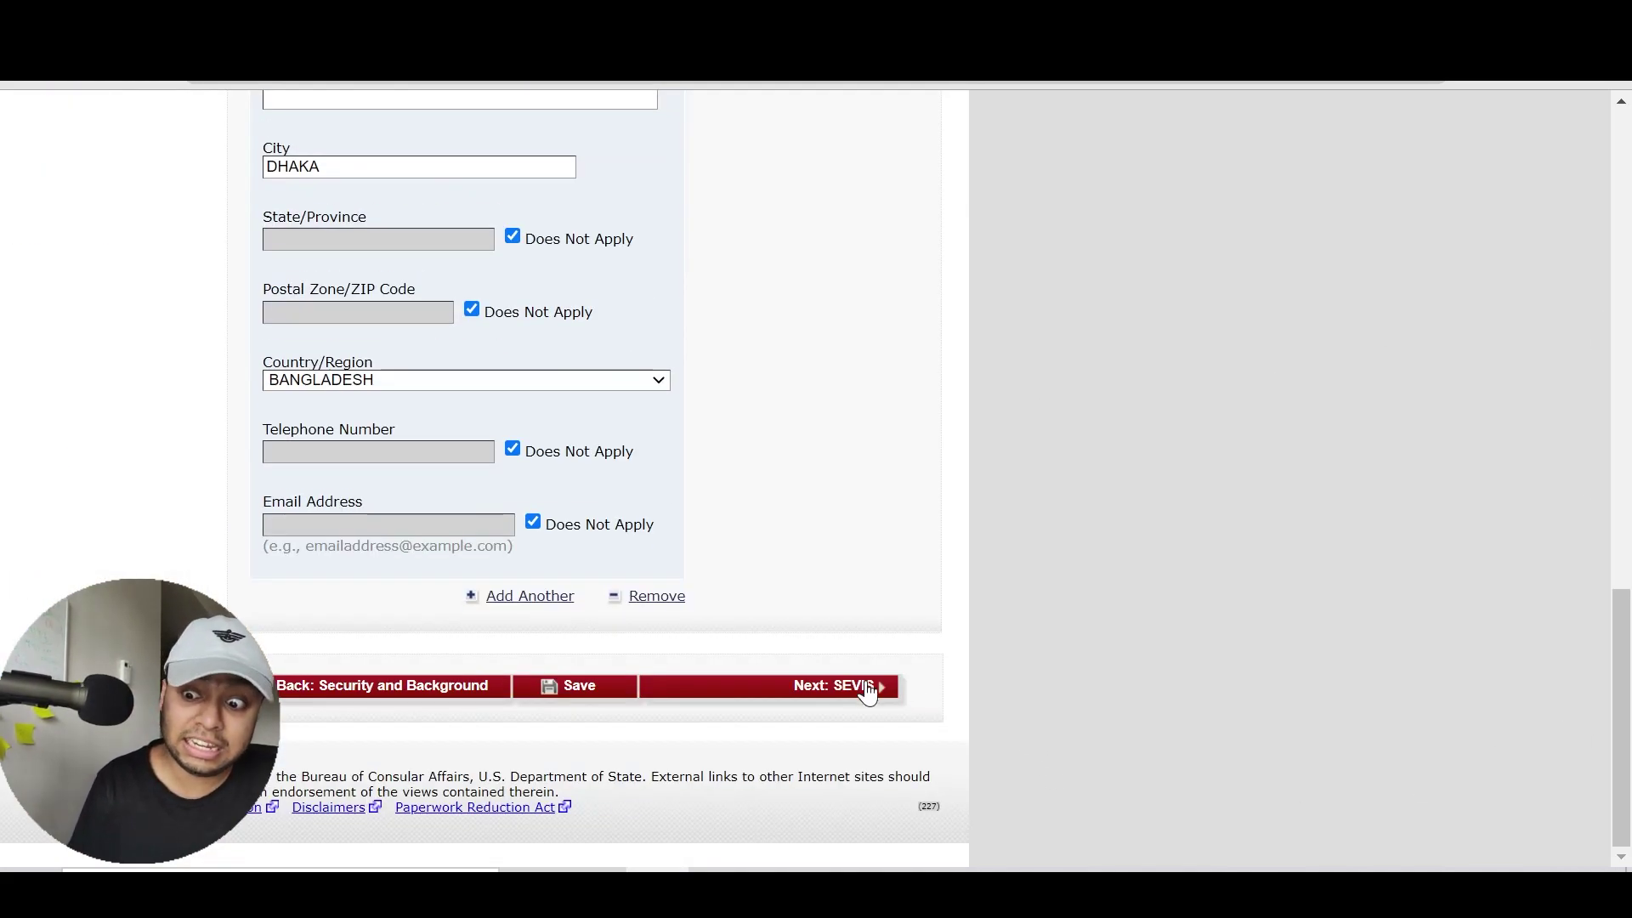
Continue to the SEVIS Information page and bring up the sample I-20 PDF
click(856, 685)
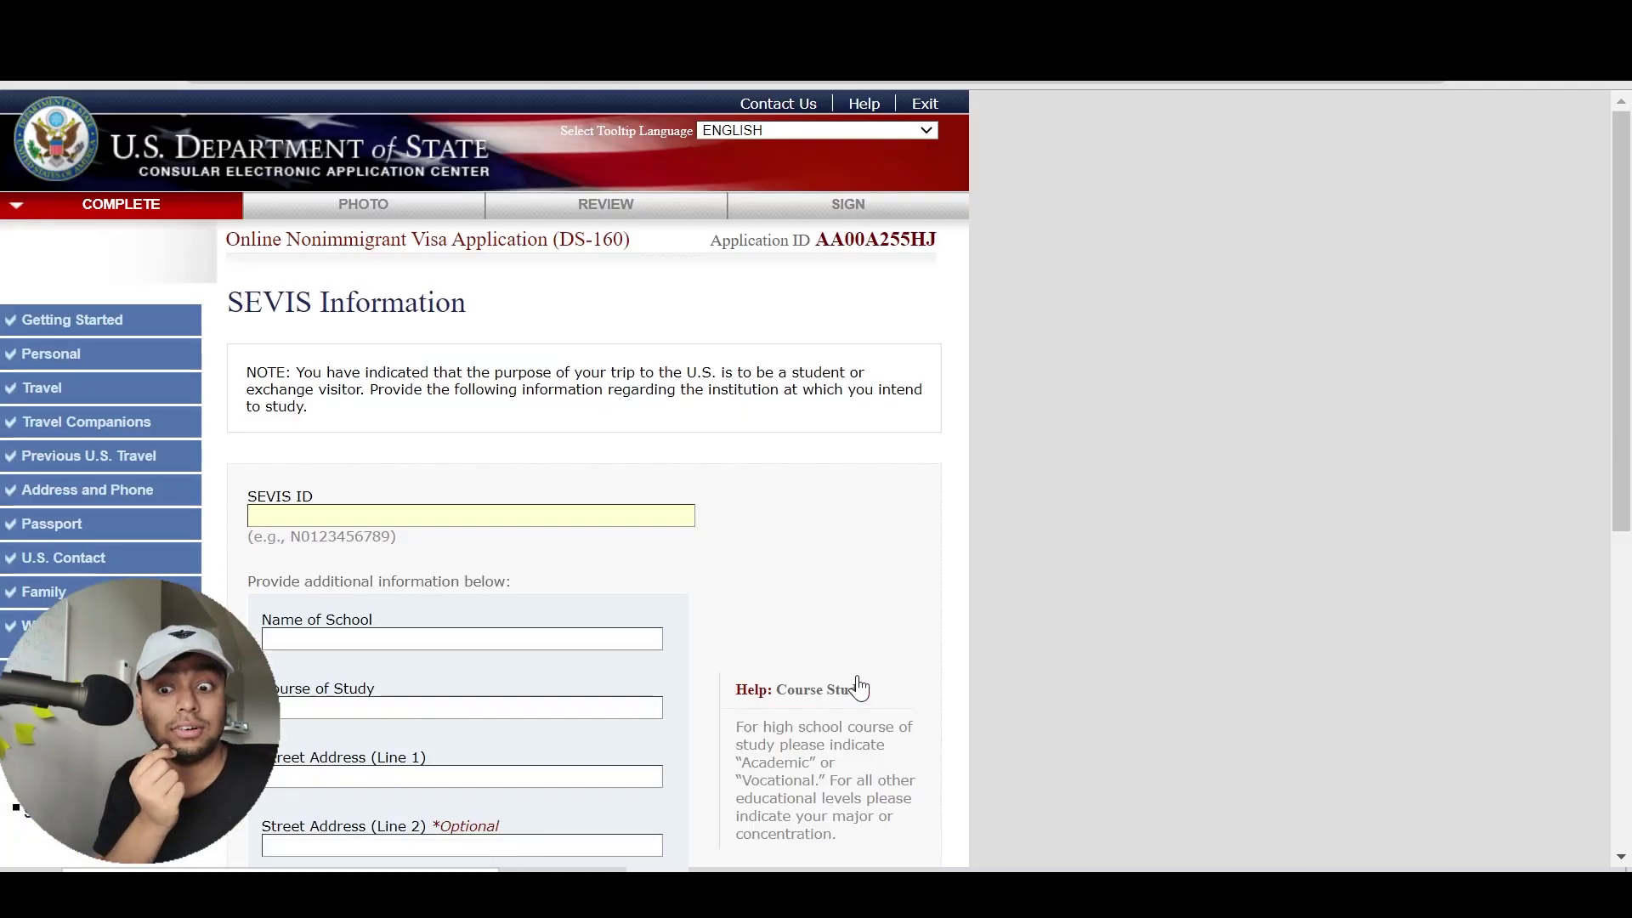
click(838, 572)
scroll(839, 573, down, 3)
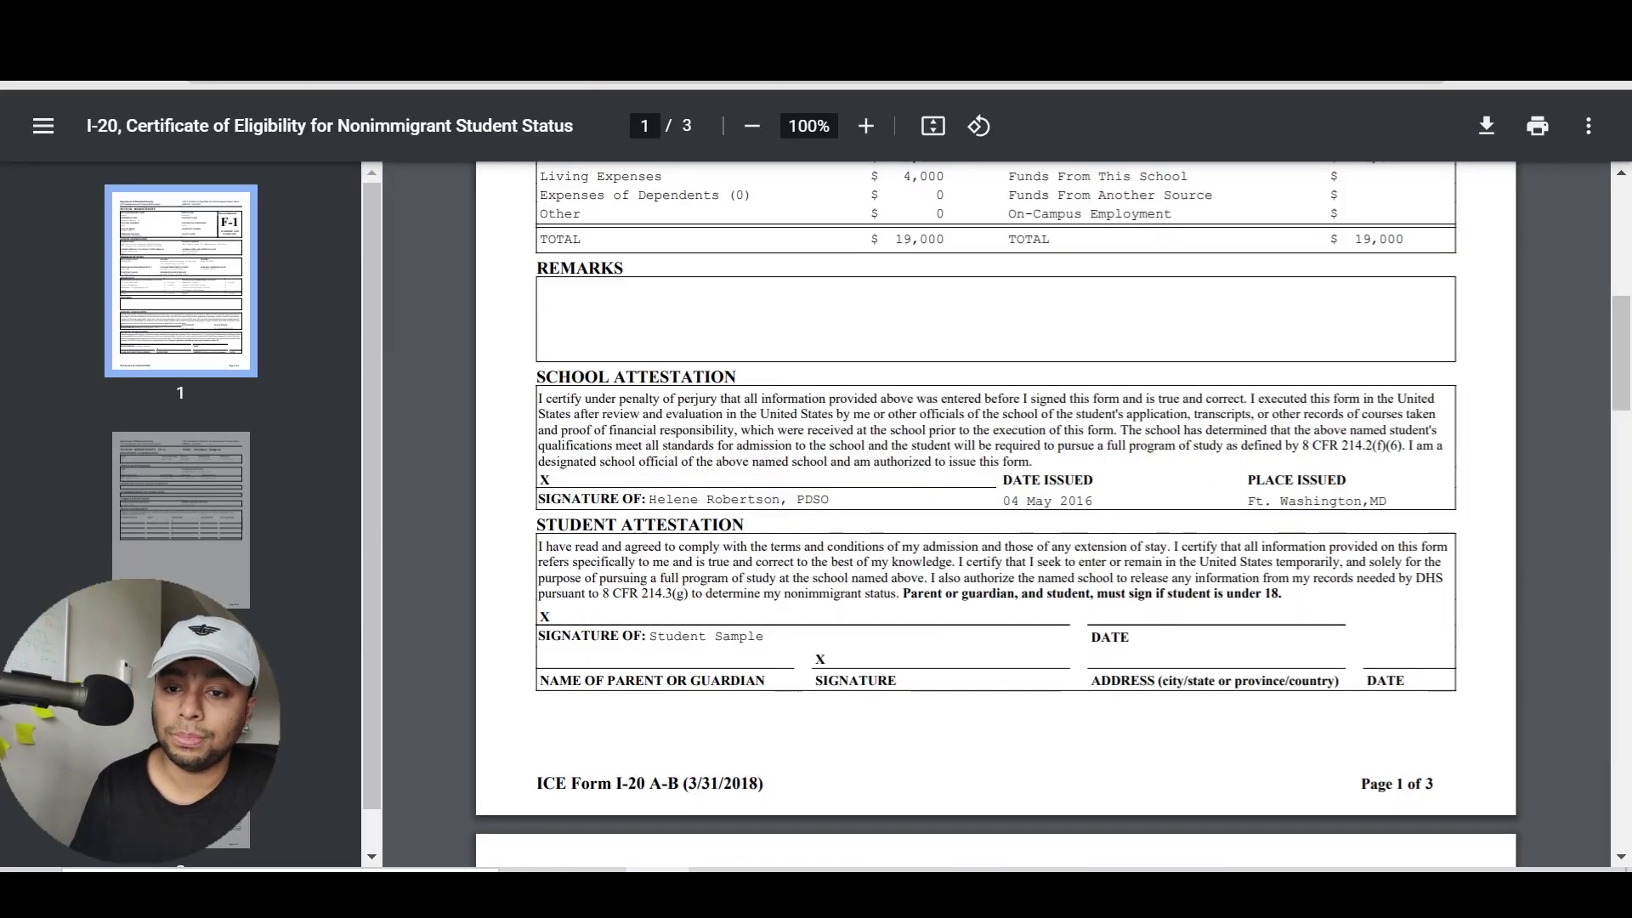
Copy the SEVIS ID from the top of the I-20 and return to the form
scroll(1630, 539, down, 8)
scroll(1630, 539, down, 7)
scroll(1627, 383, up, 20)
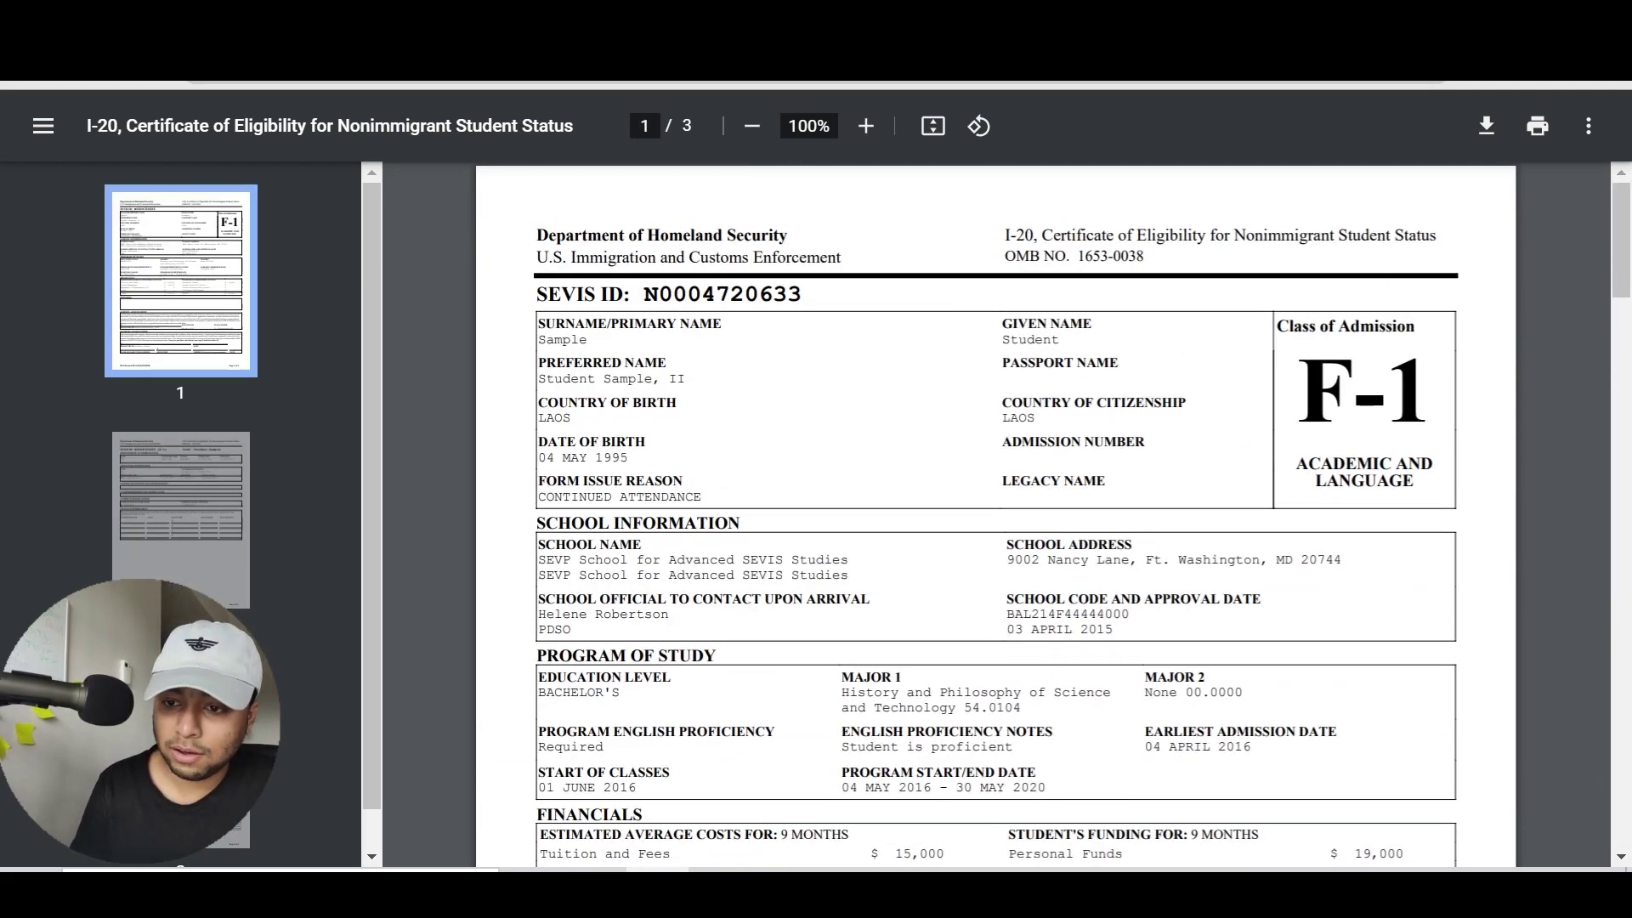
drag(644, 293, 801, 293)
key(ctrl+c)
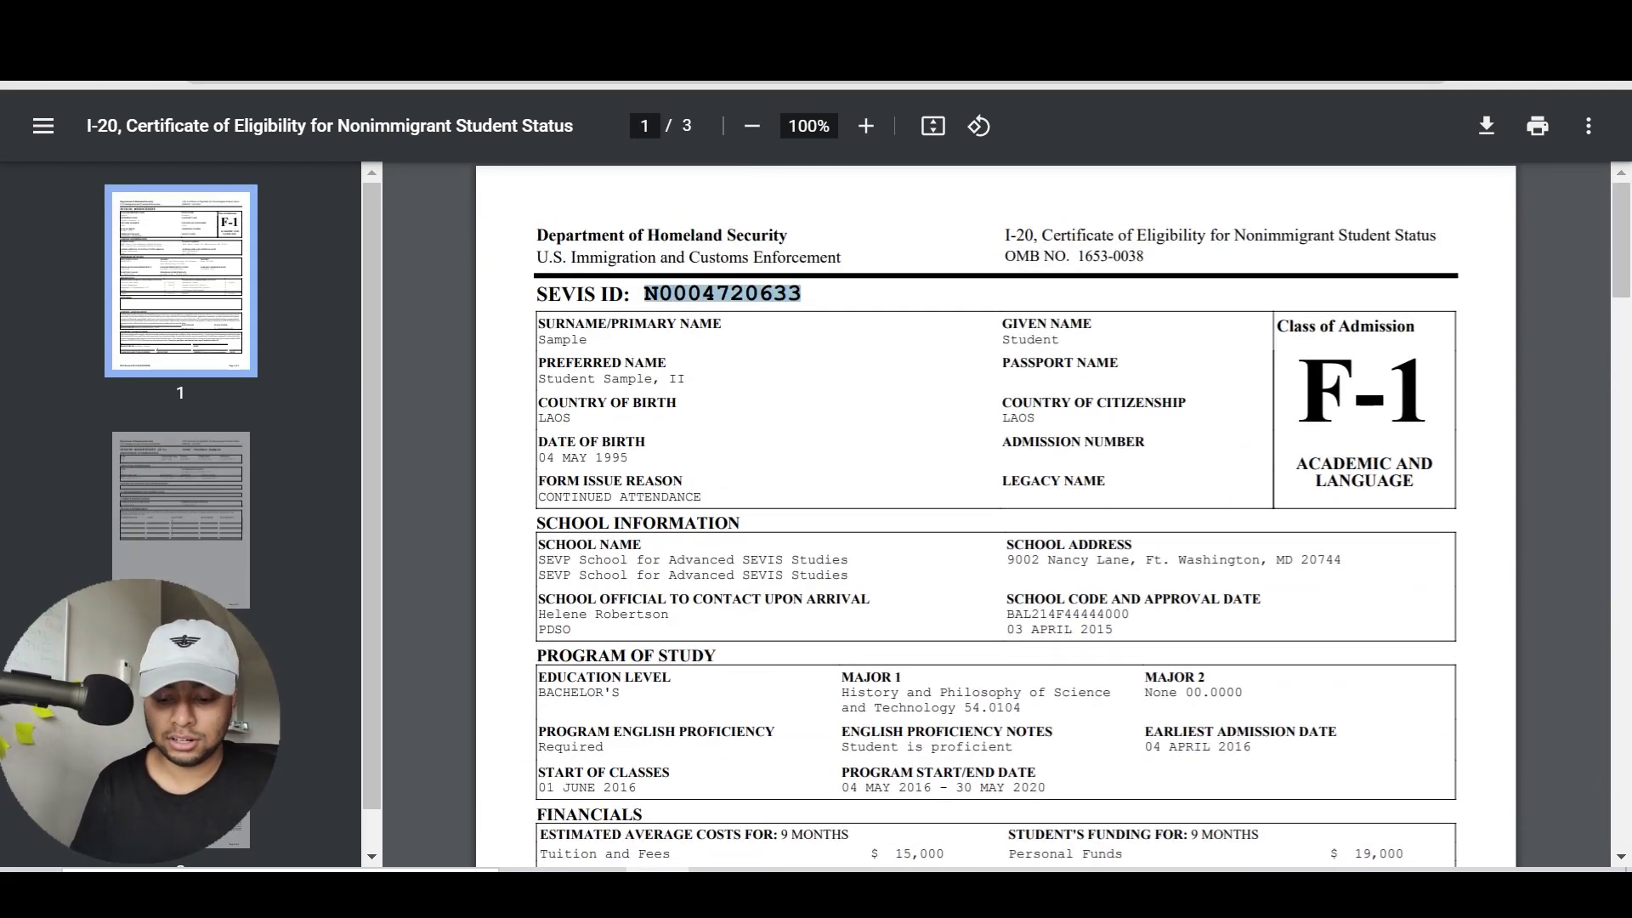
key(alt+Tab)
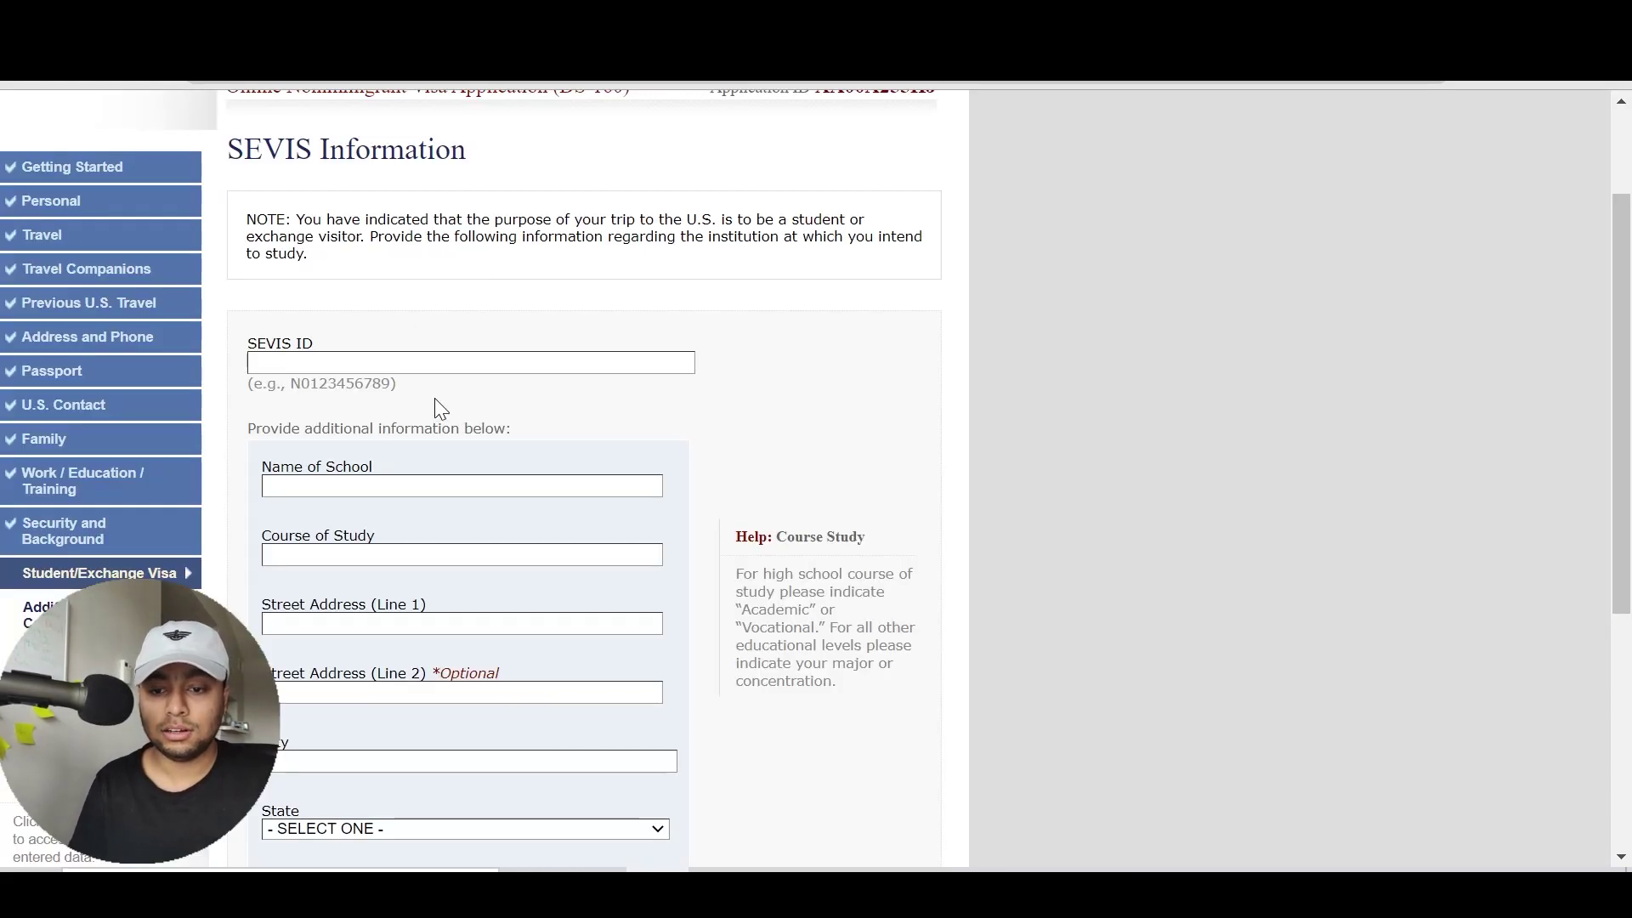
Paste the I-20's SEVIS ID into the DS-160 SEVIS ID field
click(342, 362)
key(ctrl+v)
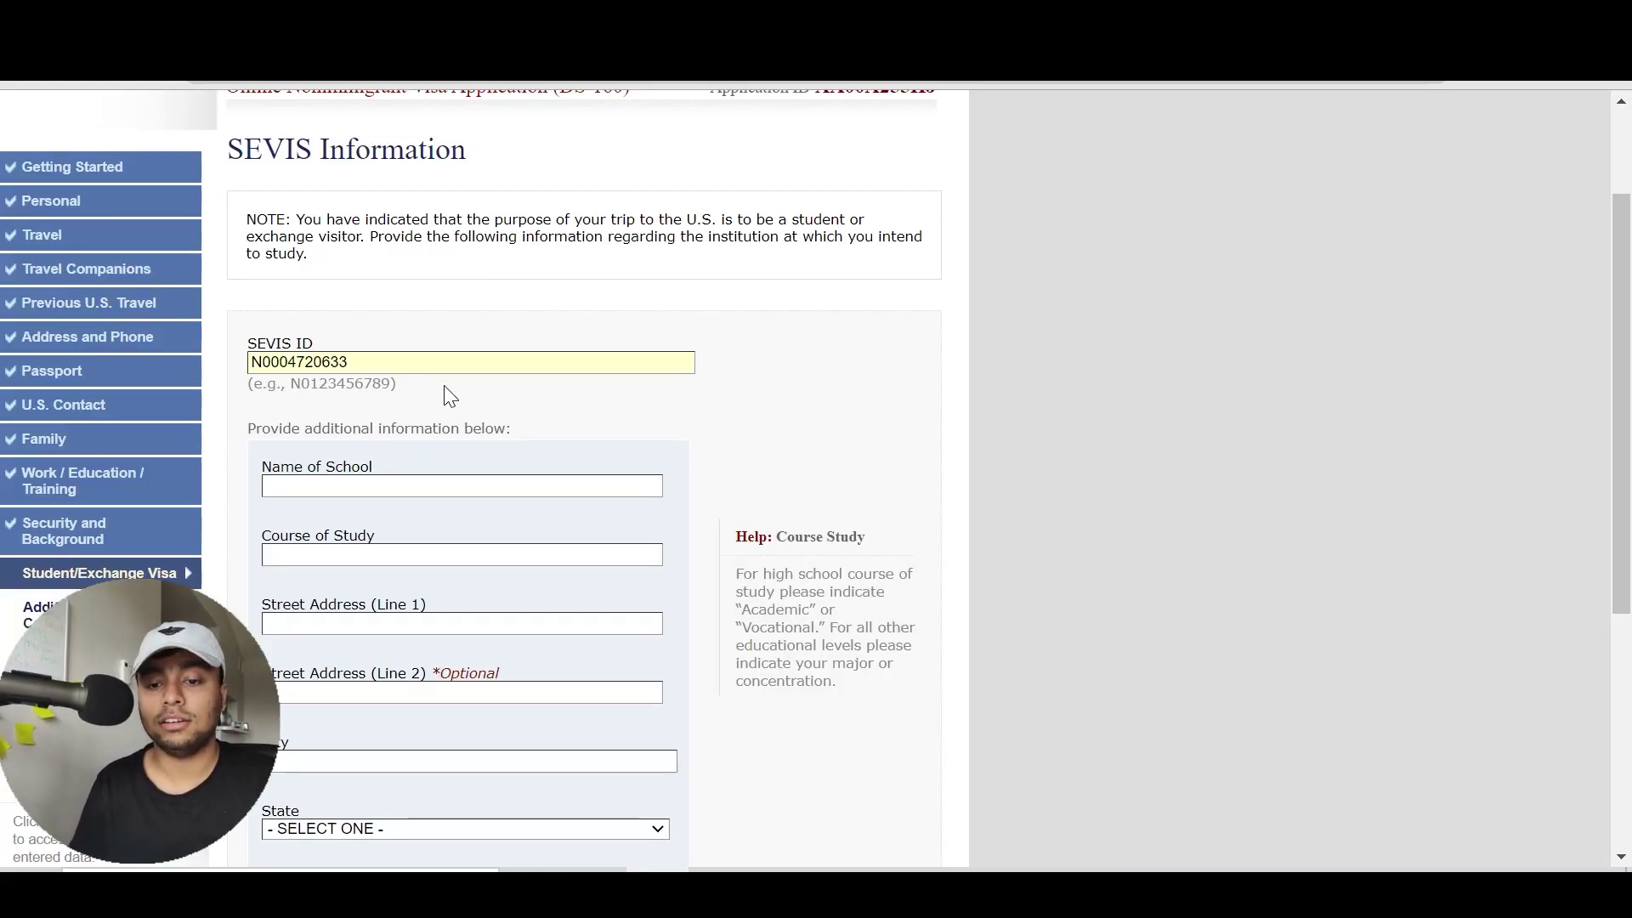
click(444, 385)
scroll(444, 385, down, 2)
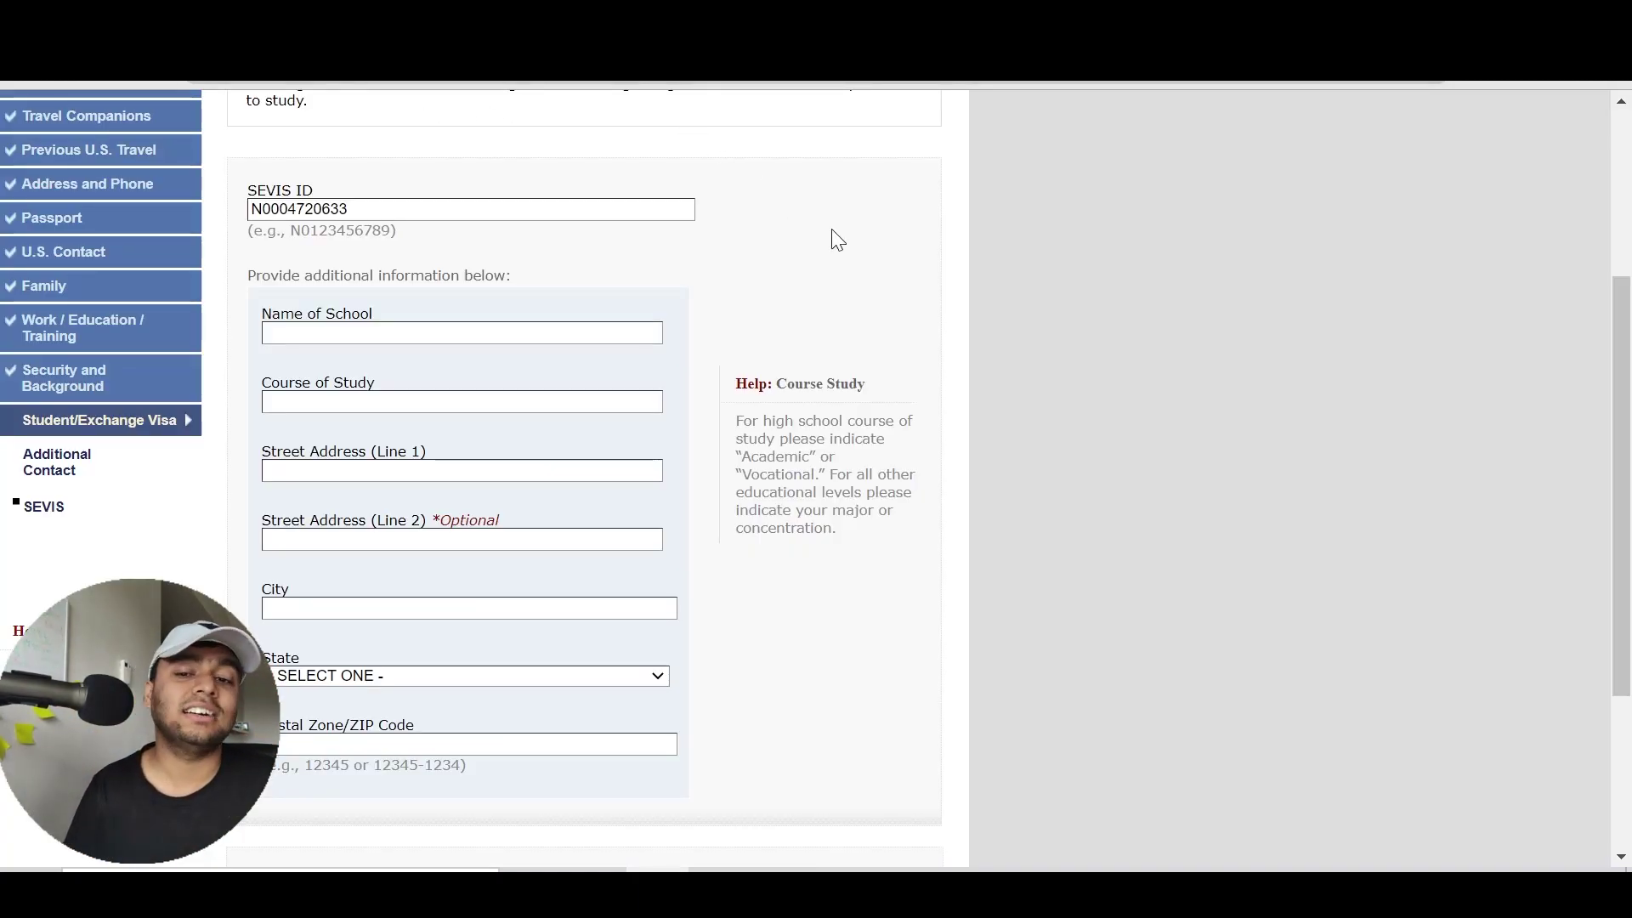
scroll(832, 228, up, 2)
scroll(834, 236, down, 2)
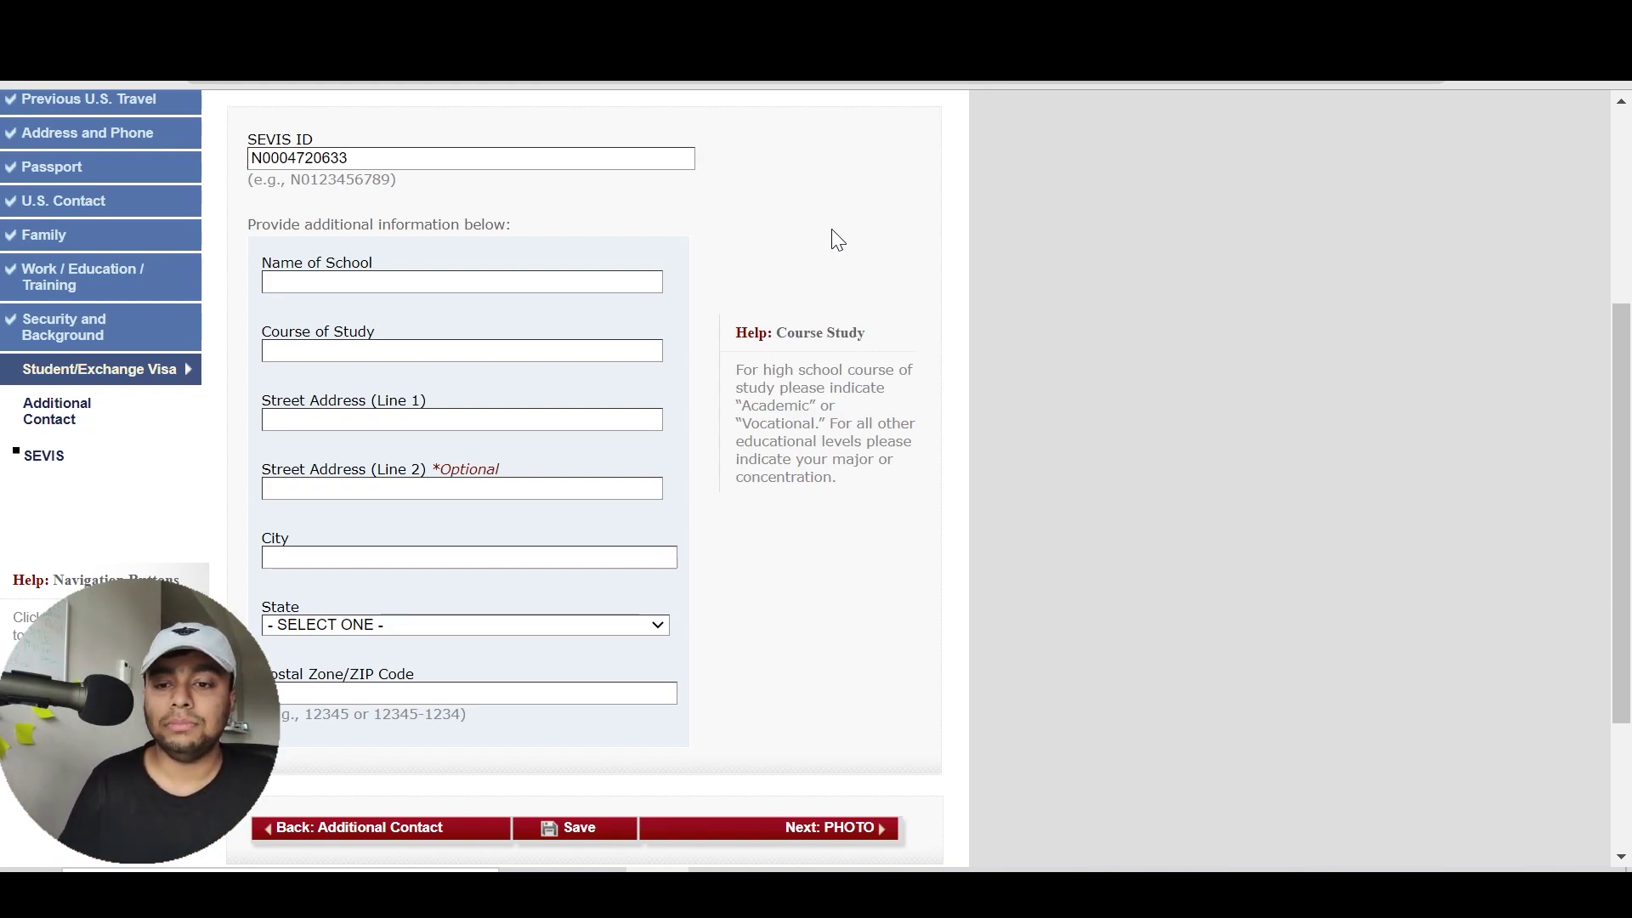
scroll(837, 241, down, 1)
scroll(837, 241, up, 2)
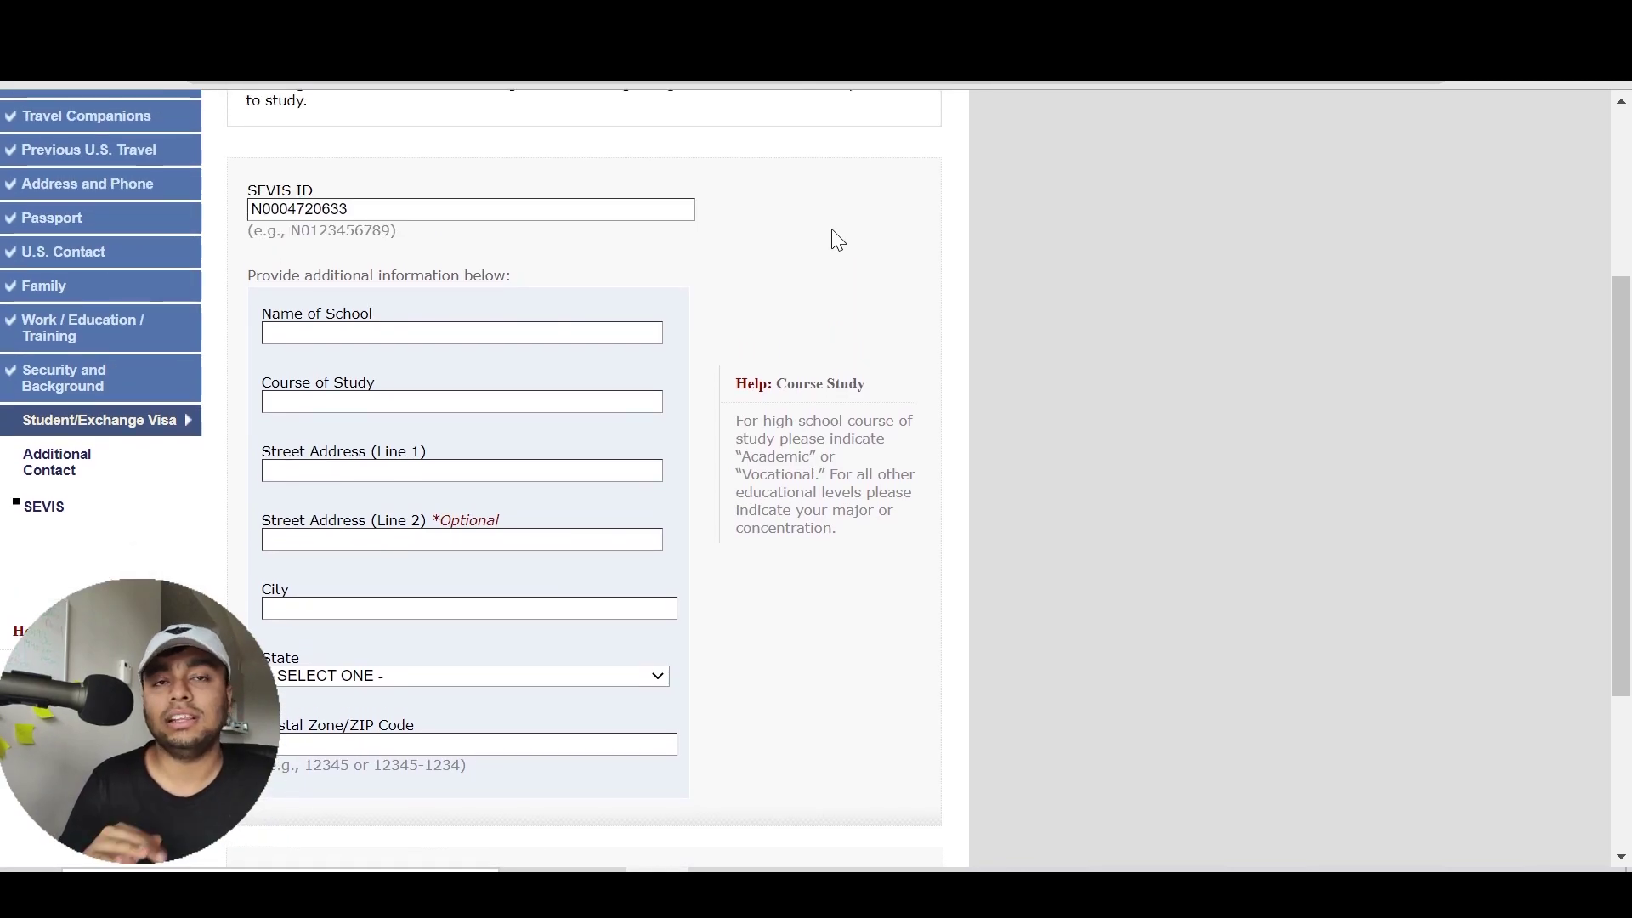
click(469, 332)
Review the I-20's School Information and Program of Study sections
key(ctrl+Tab)
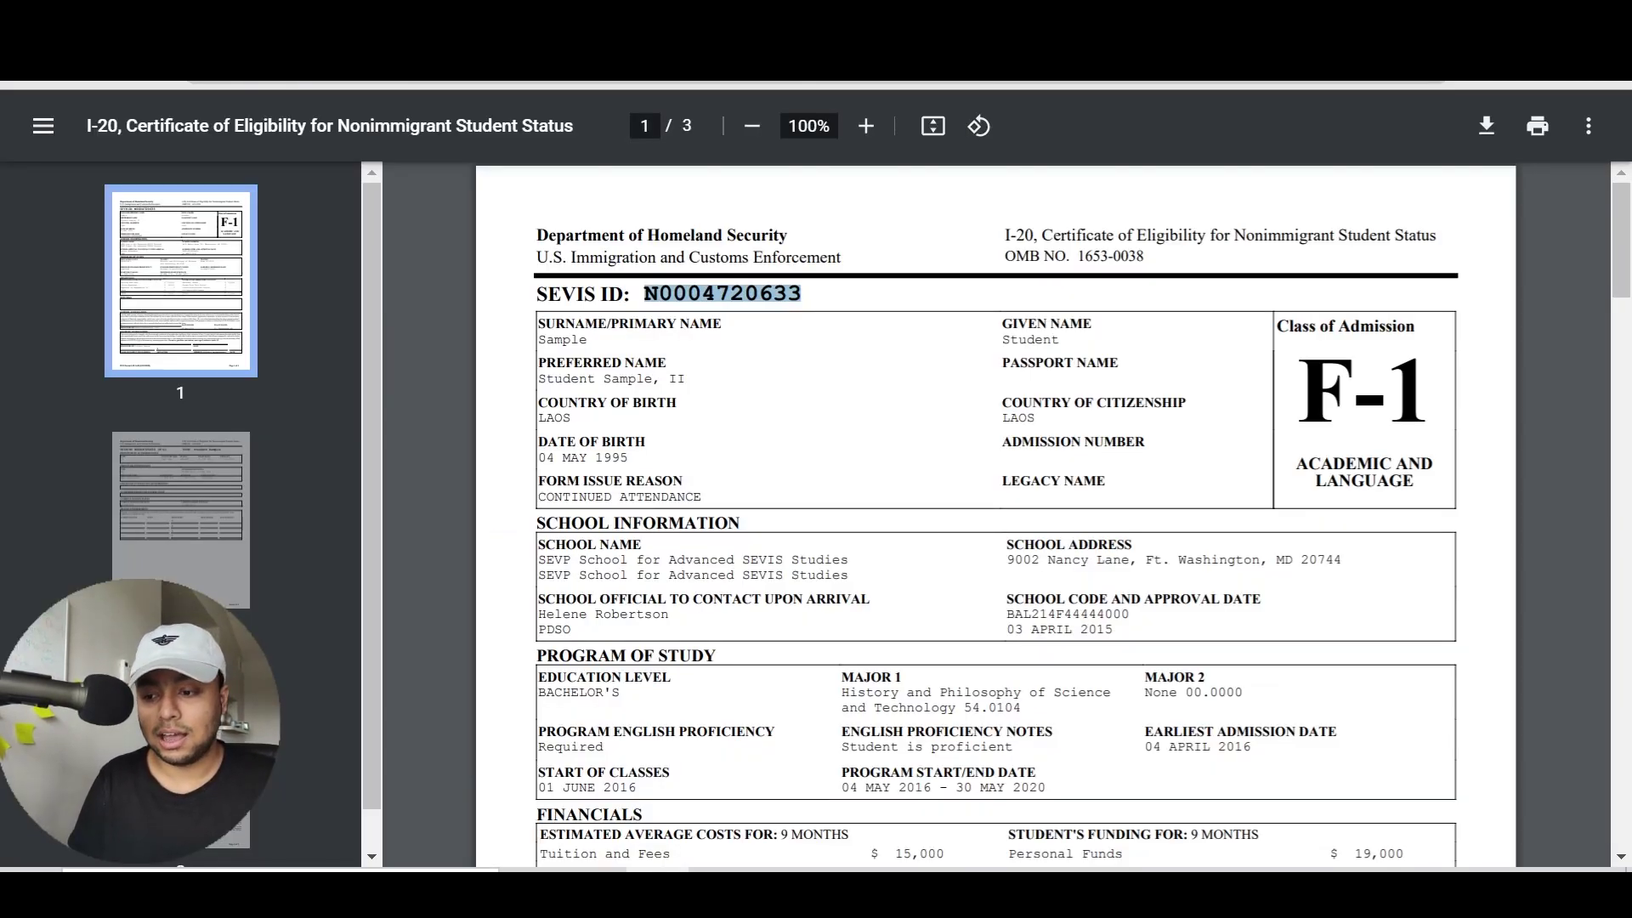
scroll(753, 634, down, 3)
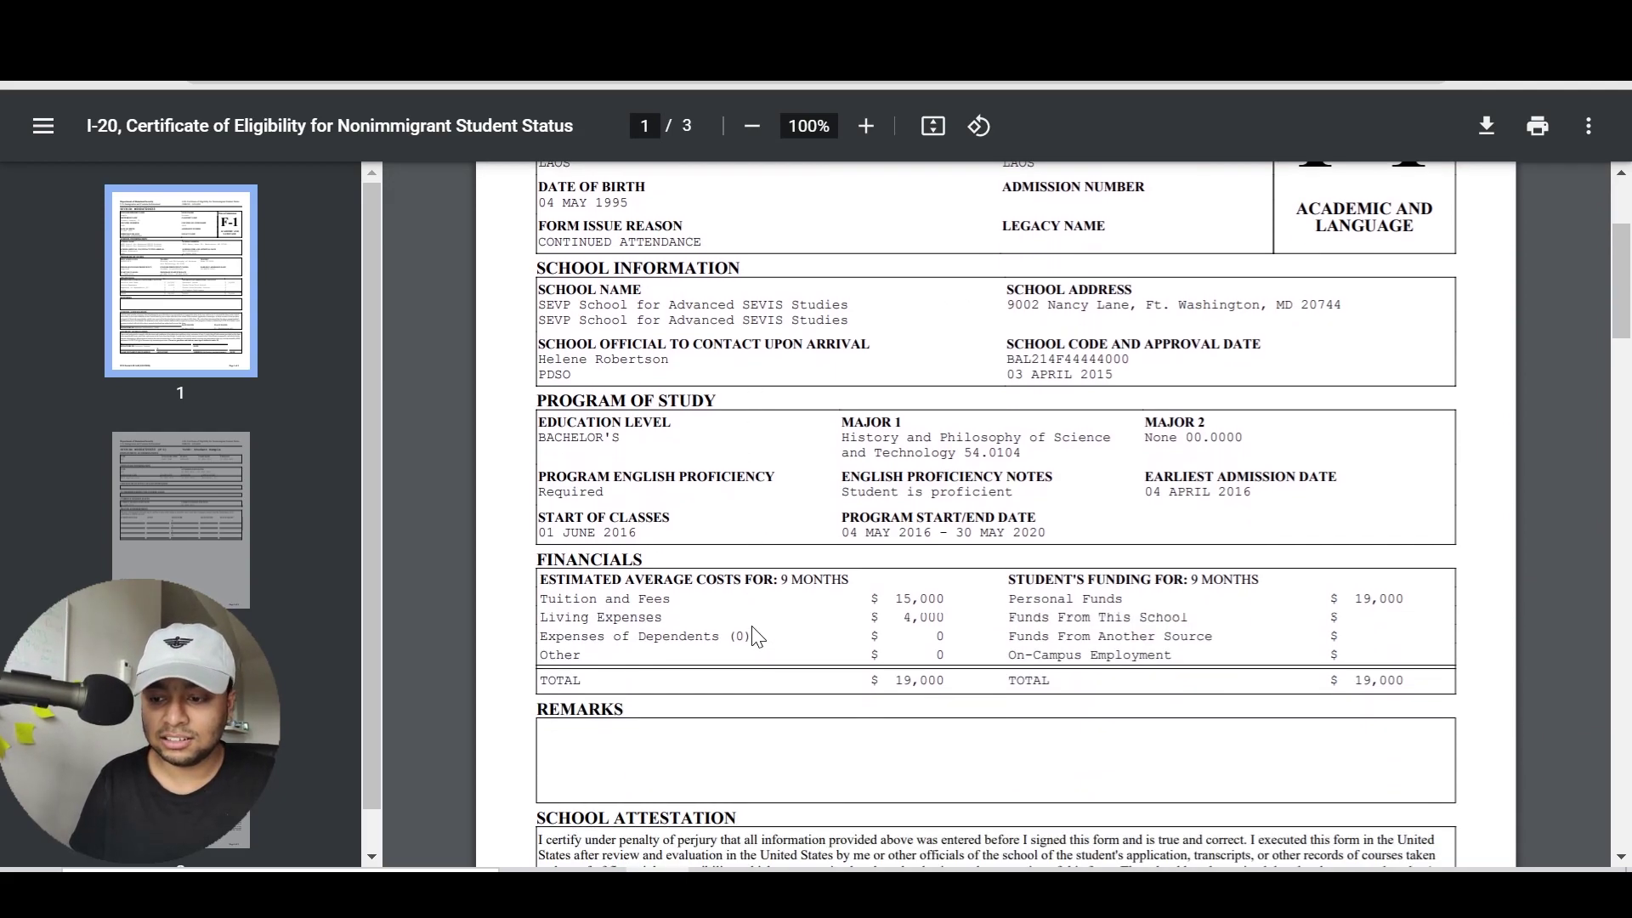
scroll(995, 510, up, 2)
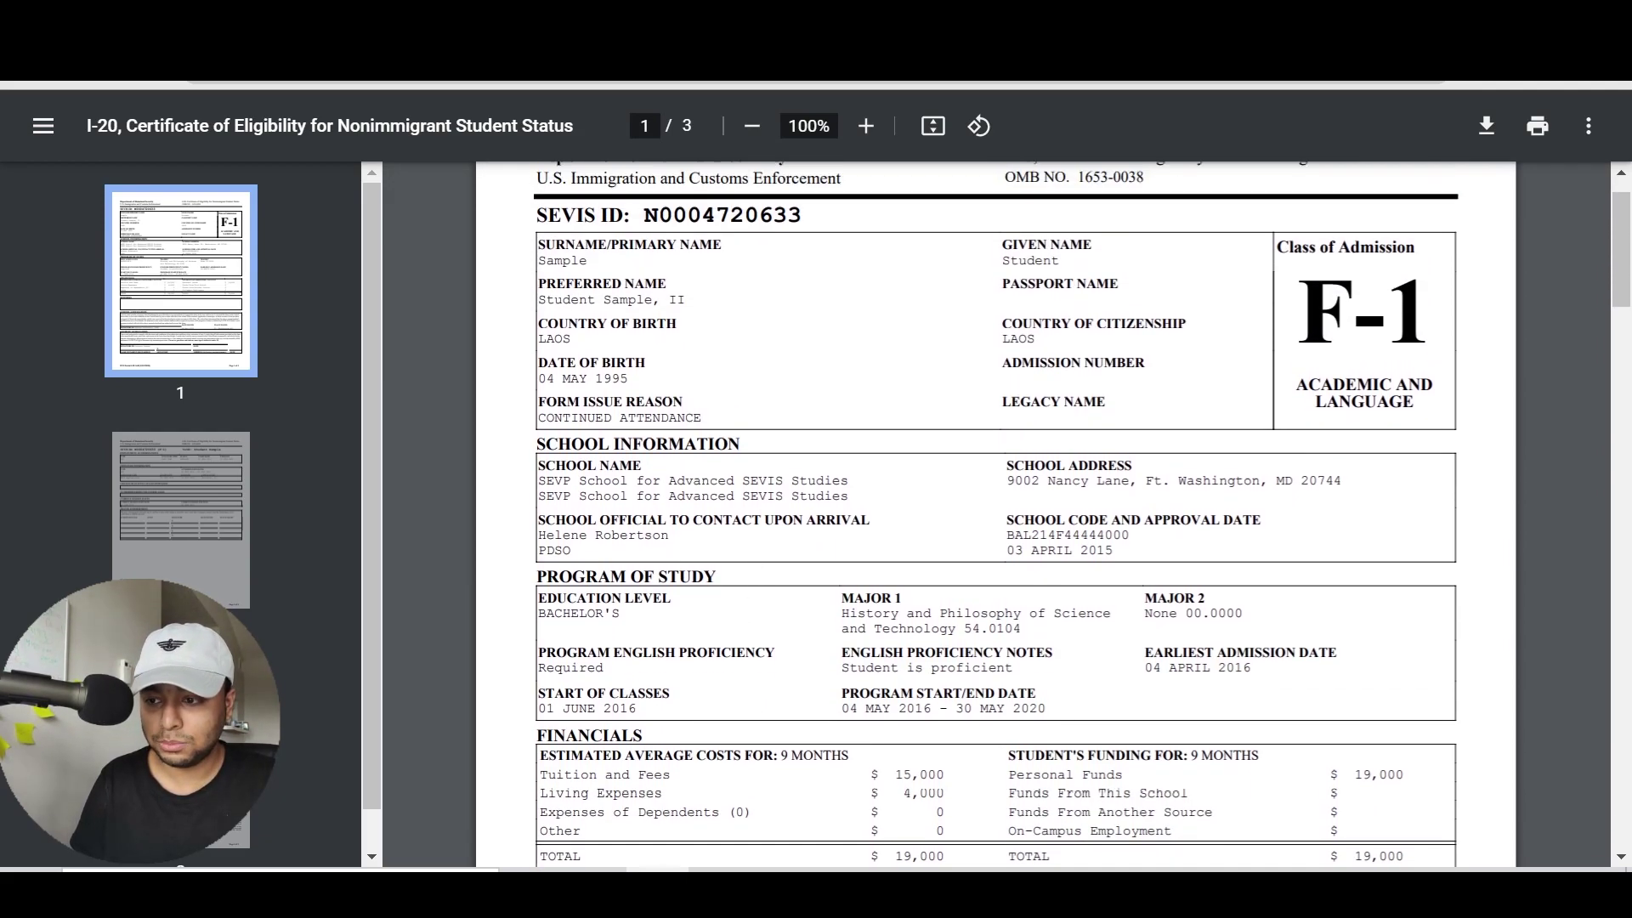
scroll(994, 510, down, 1)
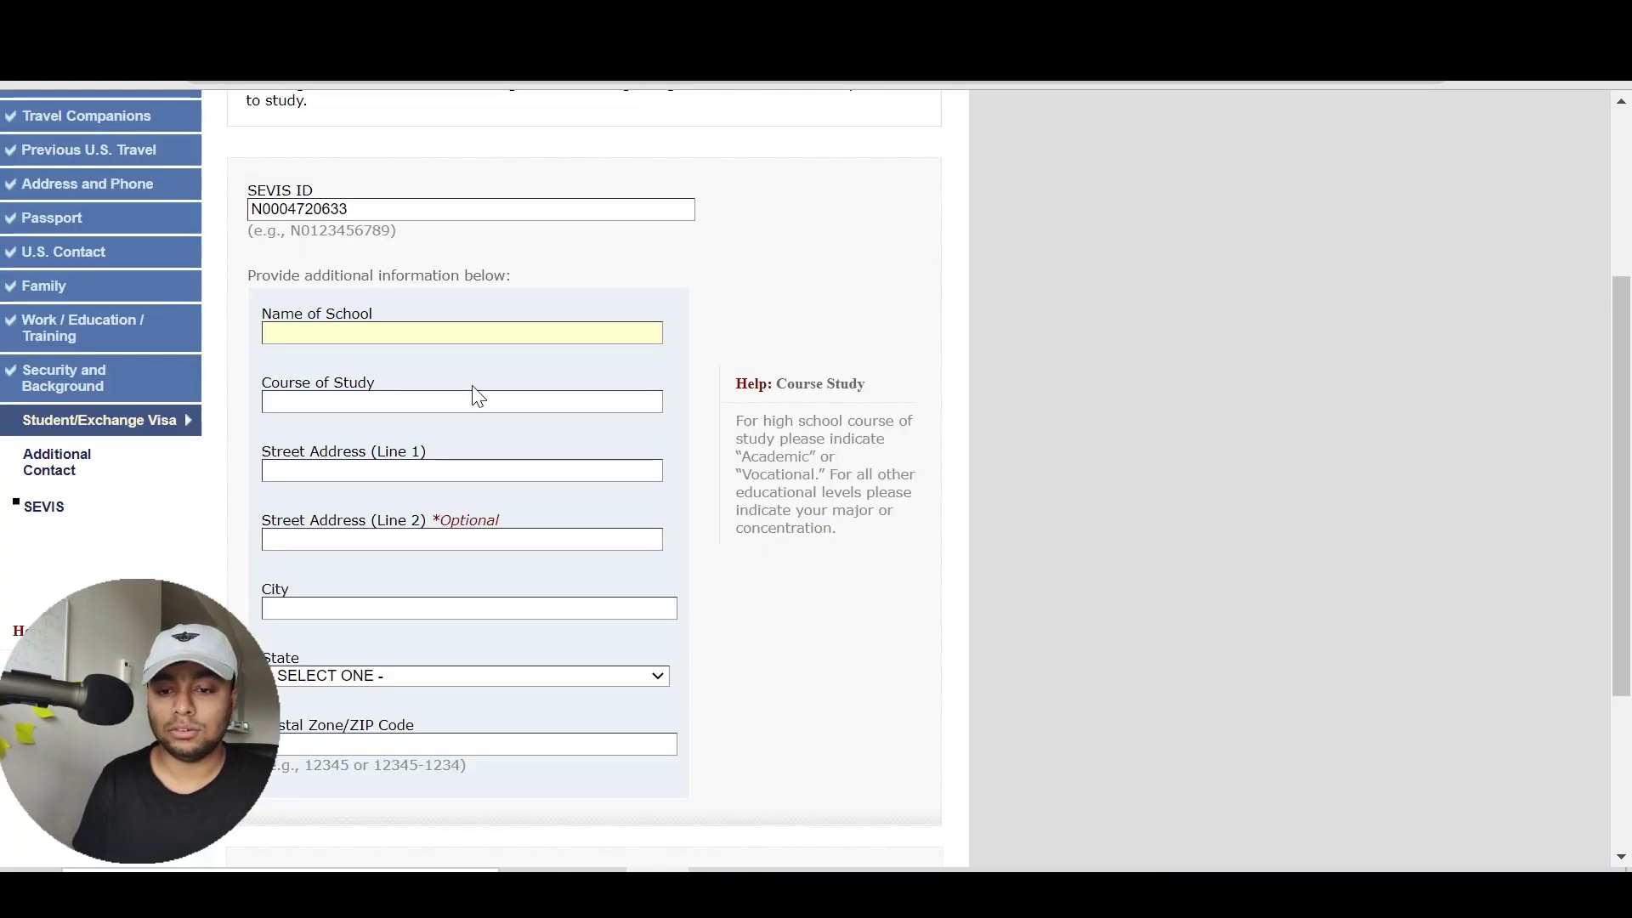
Enter school University of Texas at Dallas and course History and Philosophy of Science and Technology
text(UN)
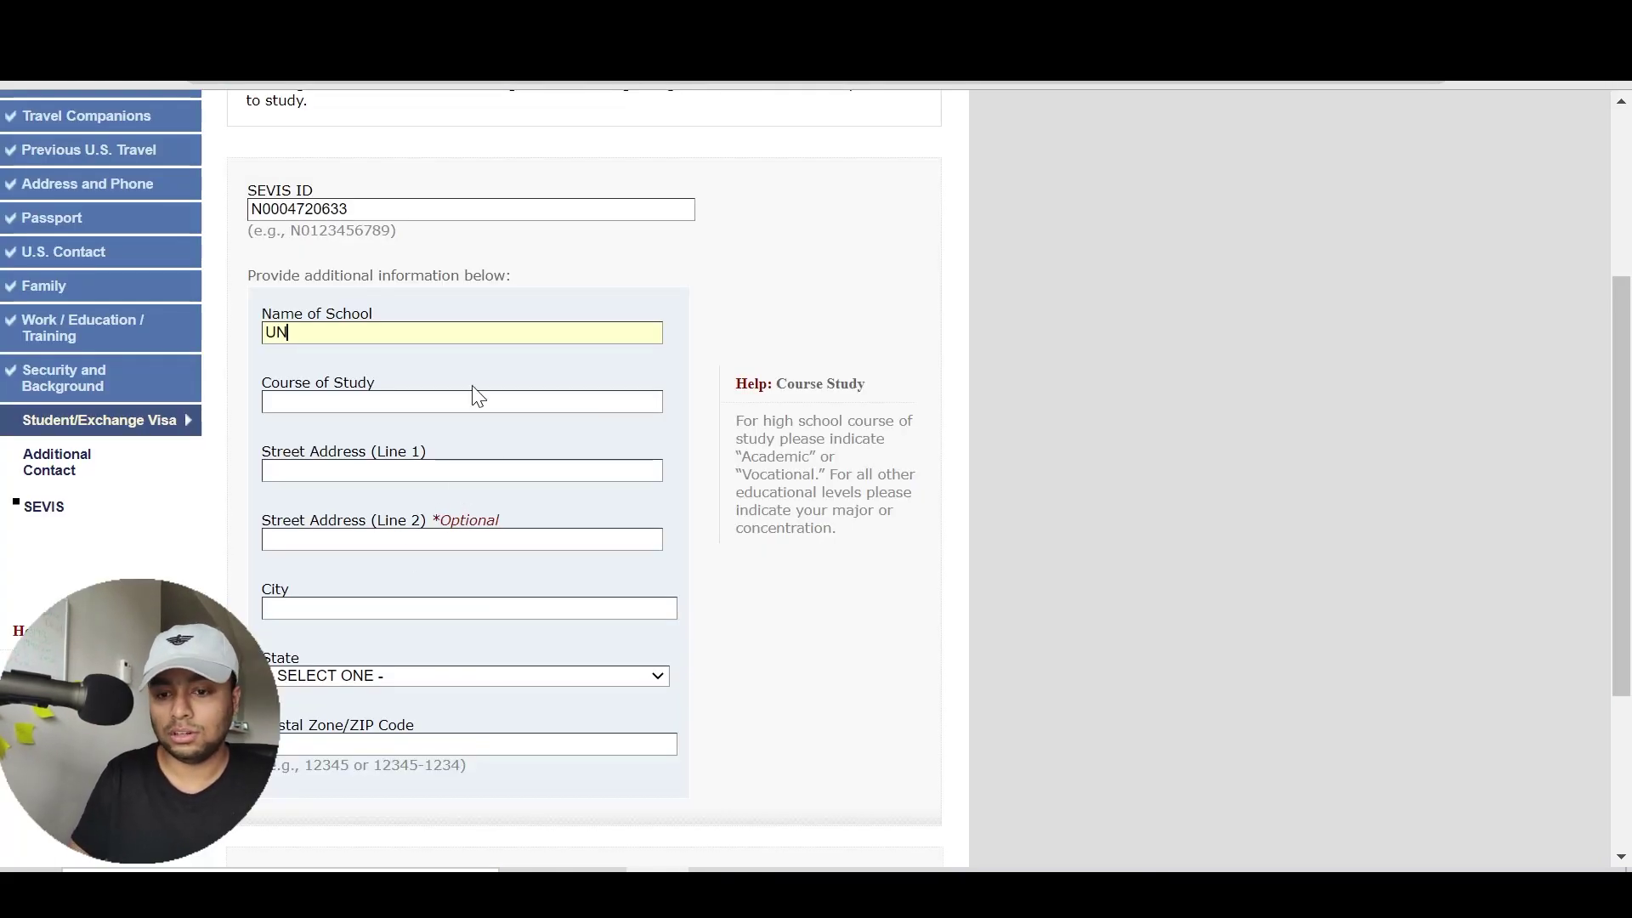
text(IVIERSITY OF TEXAS AT DALLAS)
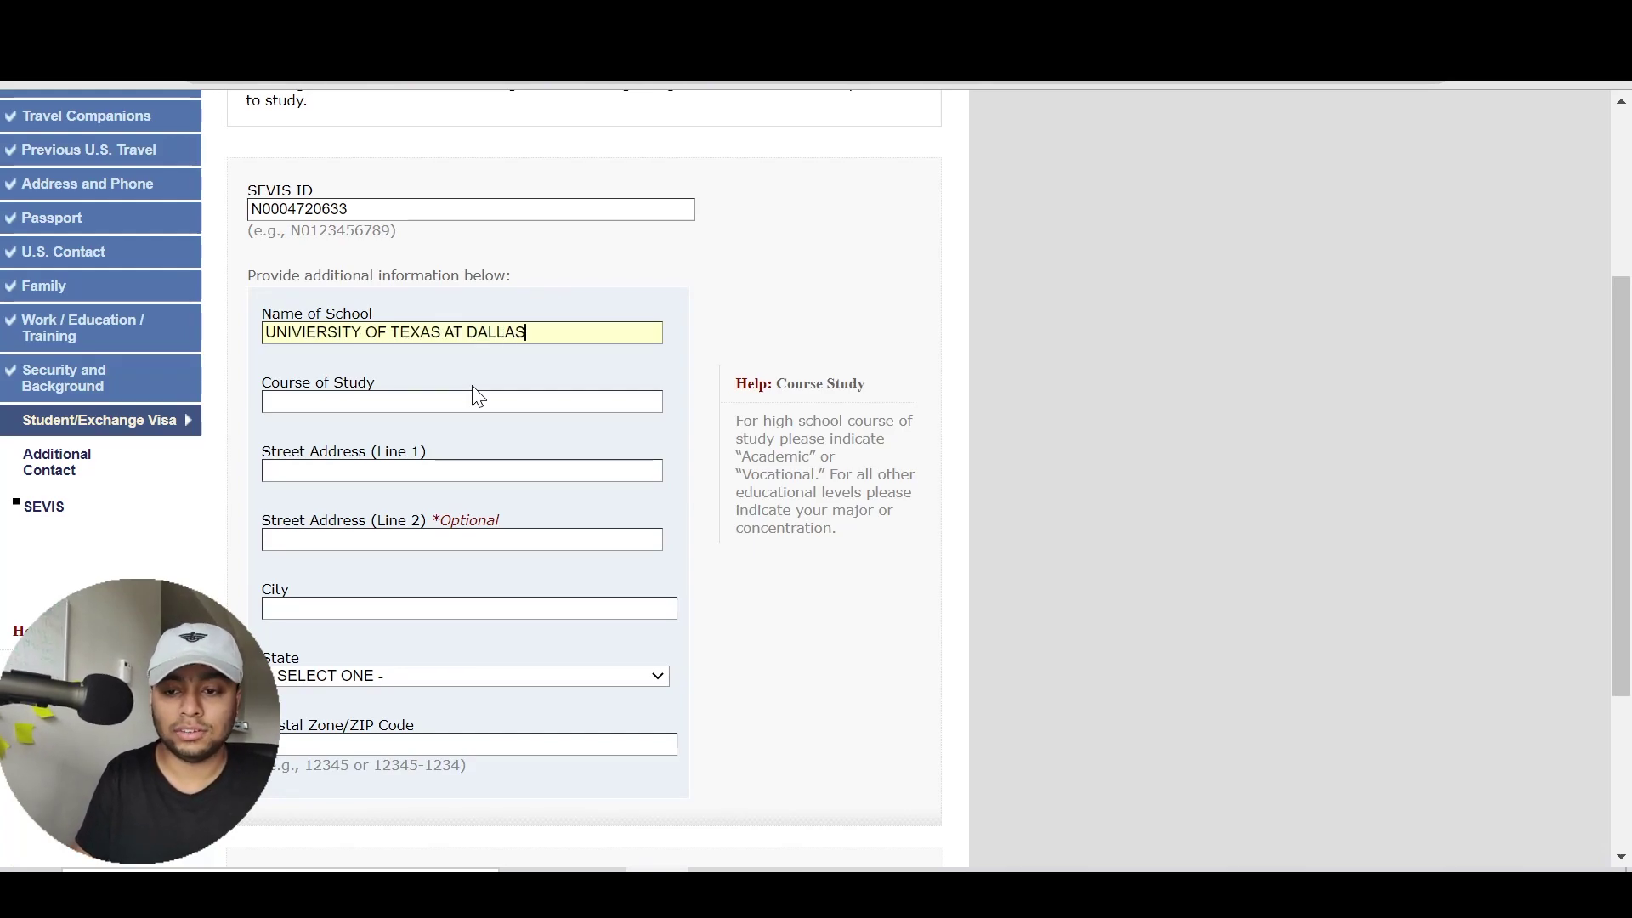
key(Tab)
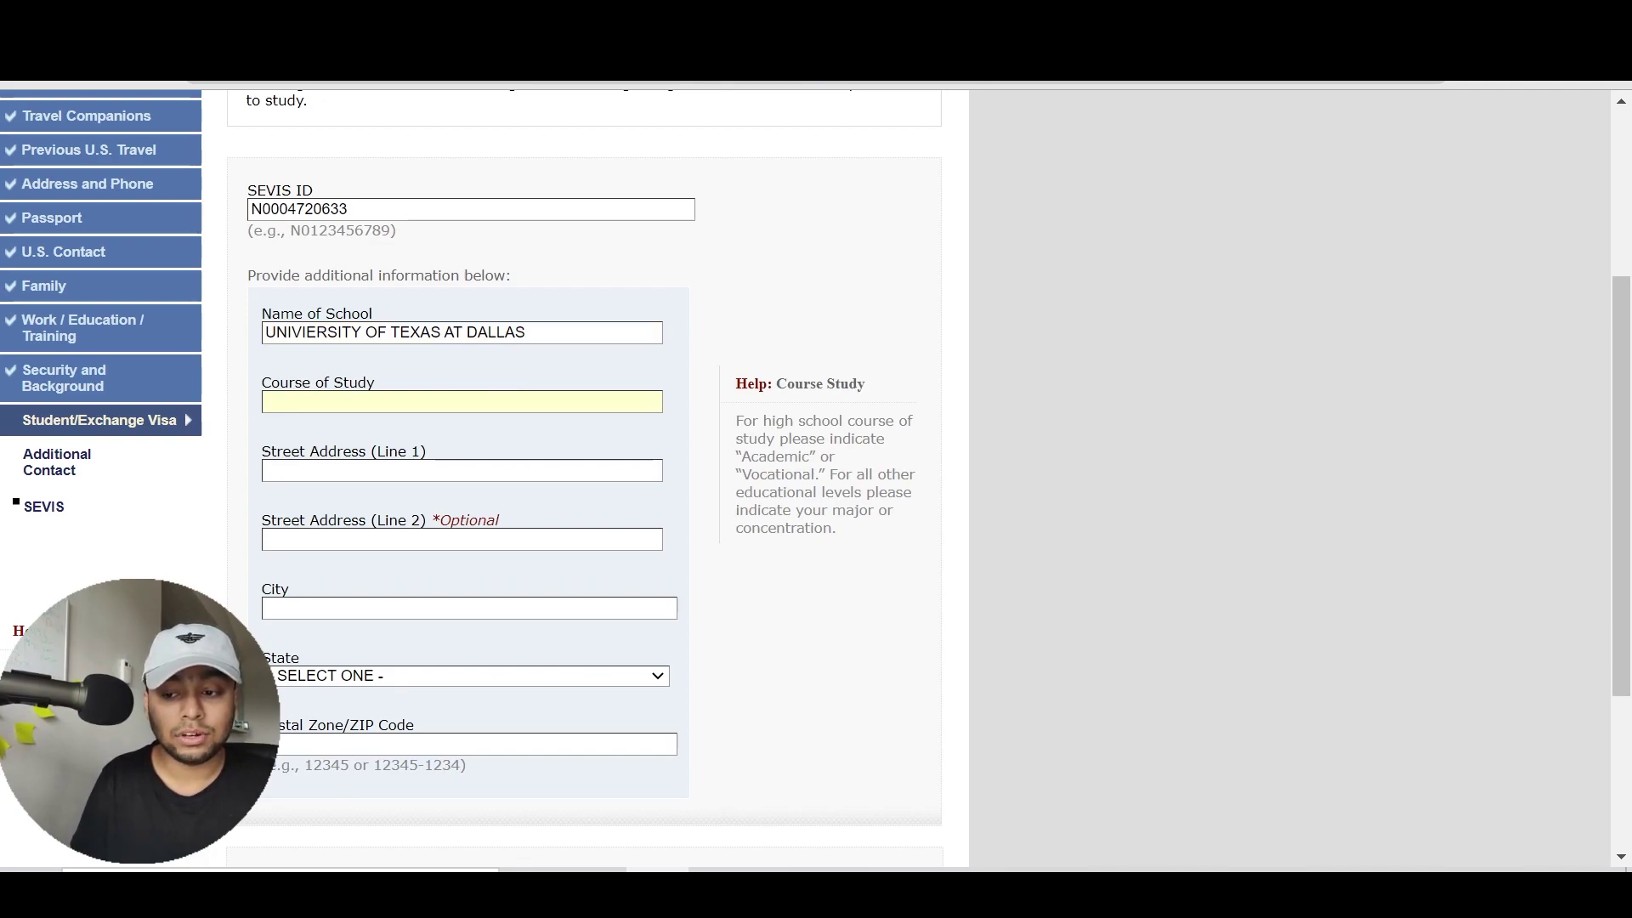
drag(832, 528, 741, 456)
click(742, 456)
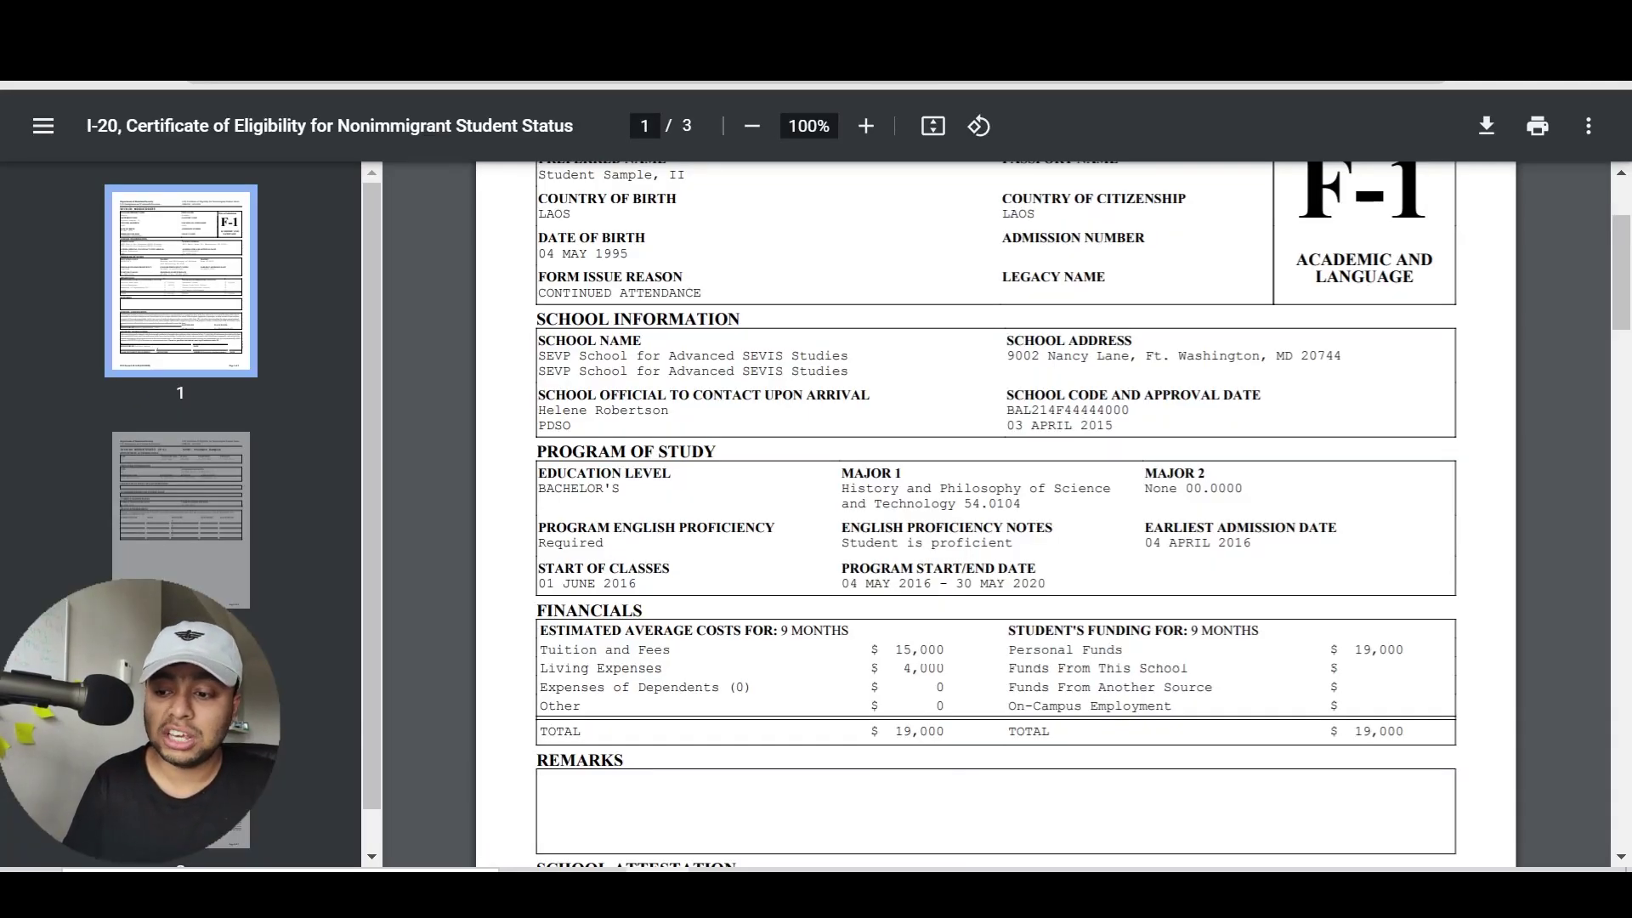
drag(1030, 488, 841, 488)
click(850, 489)
double_click(869, 488)
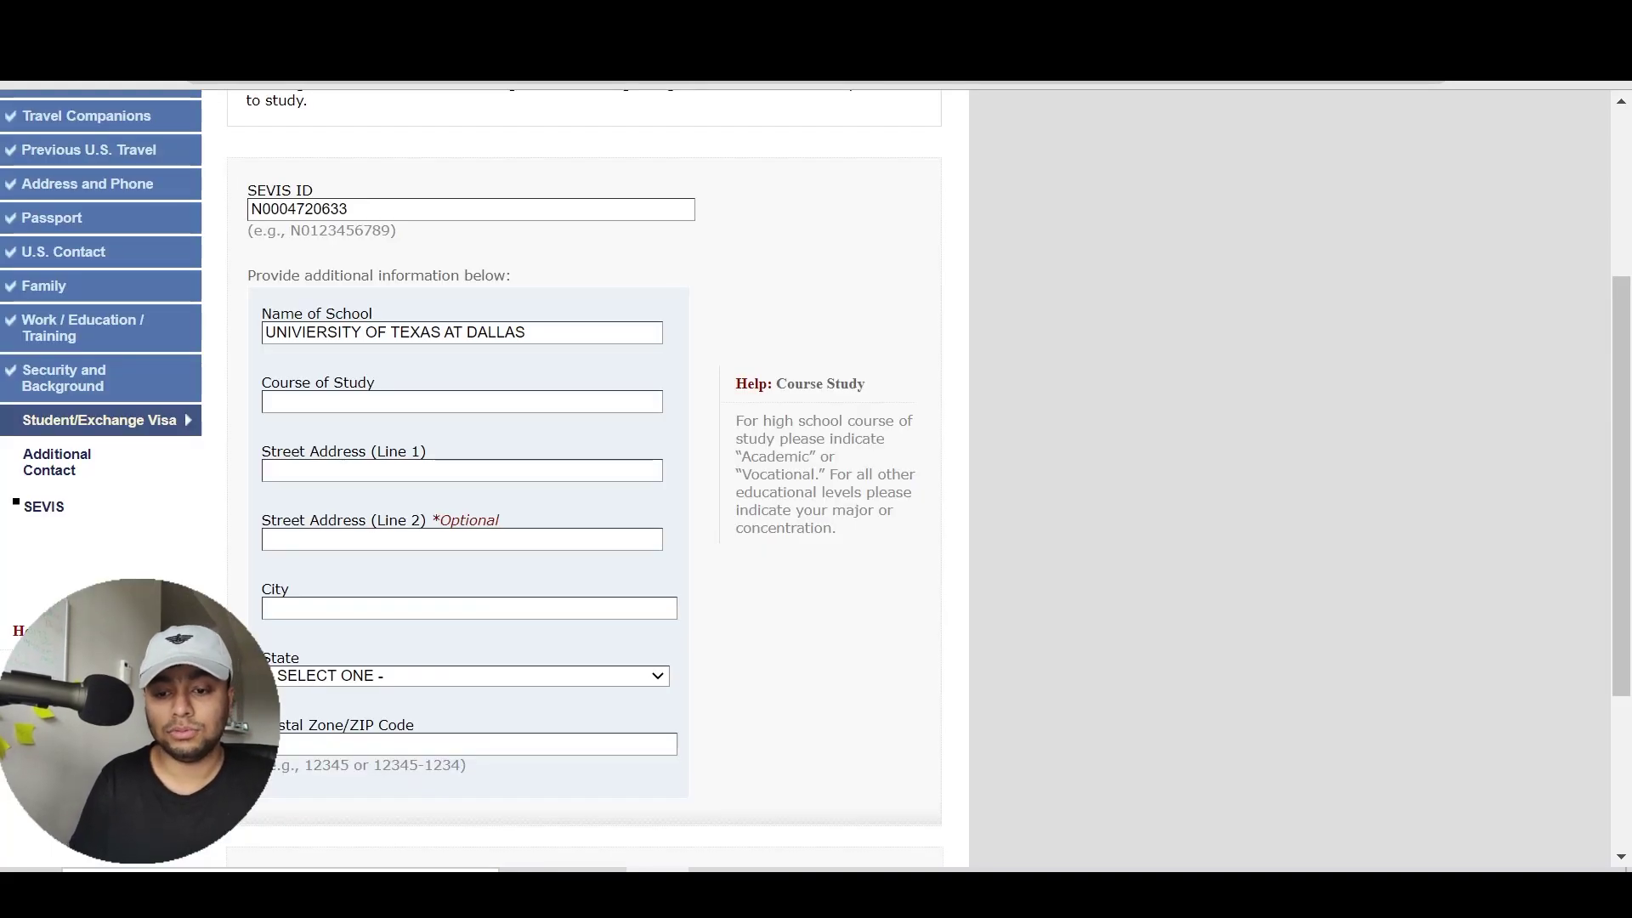
text(HISTORY AND PHILOSOPGY)
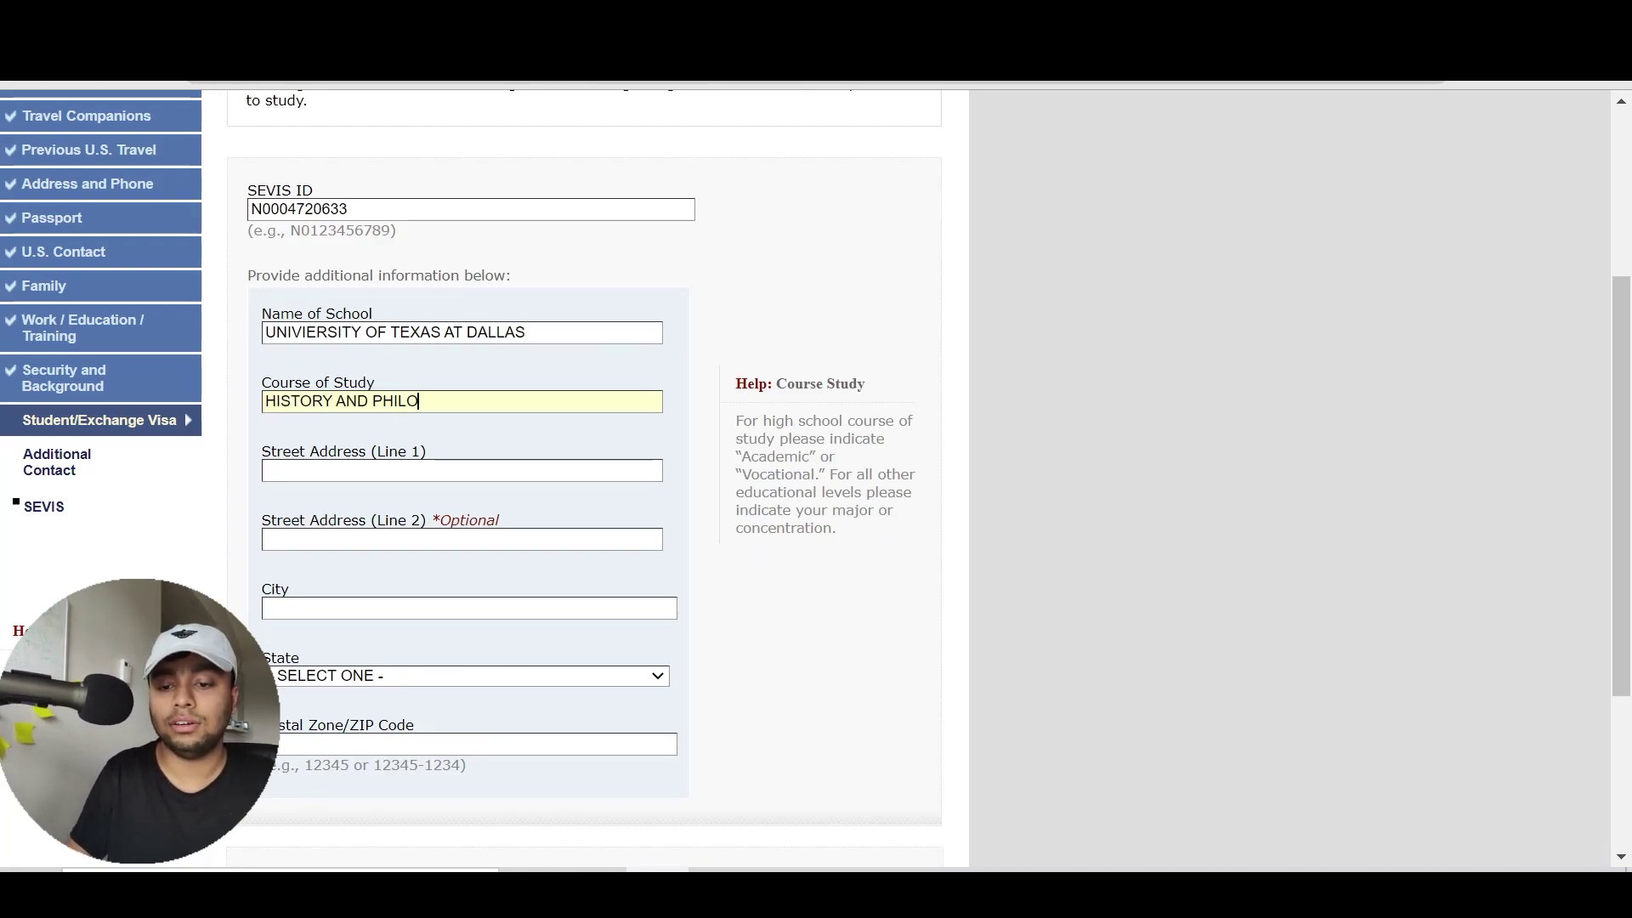
key(BackSpace)
key(BackSpace)
text(HY OF SCIEN)
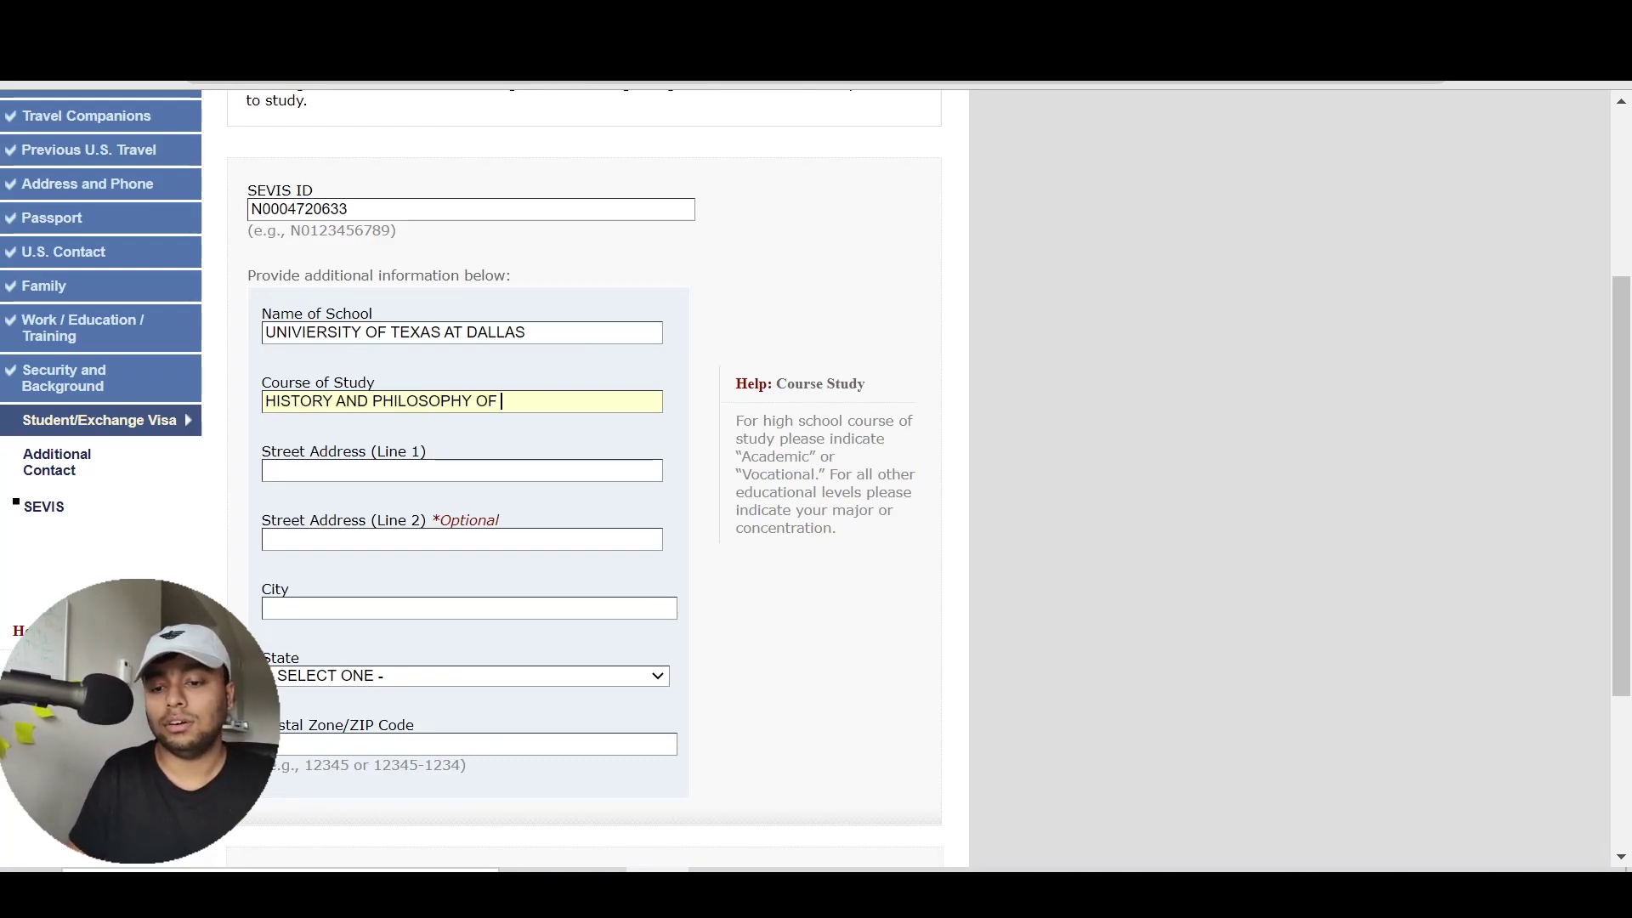
text(CE AND TECHNOLOGY)
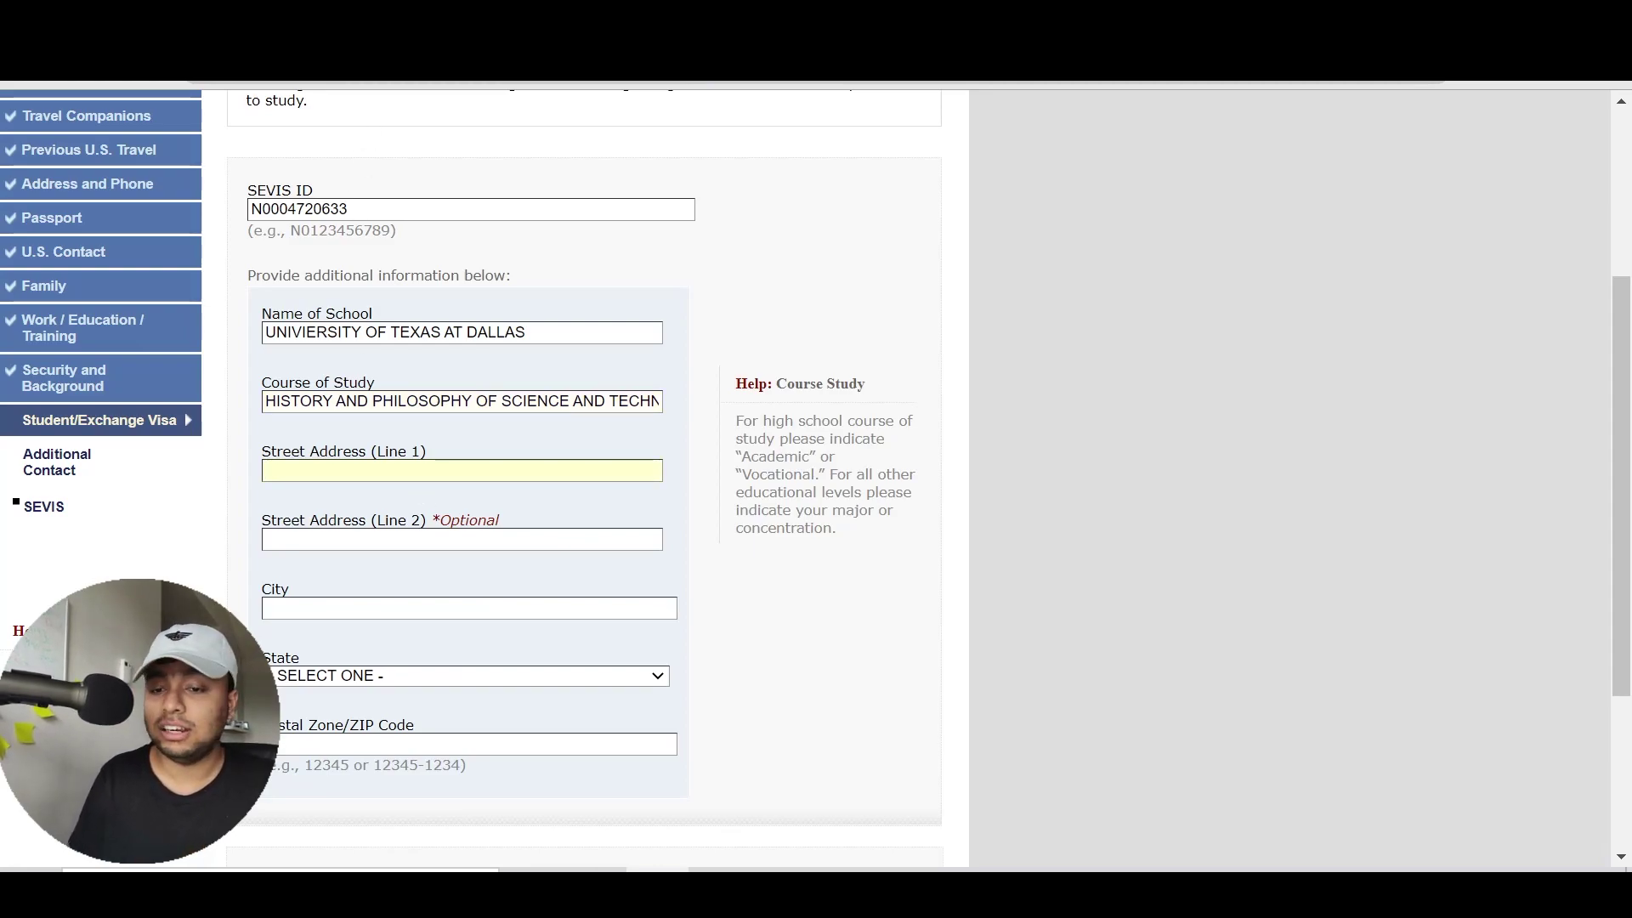
Enter the school address 800 W CAMPBELL ROAD, RICHARDSON, TEXAS
text(800 W C)
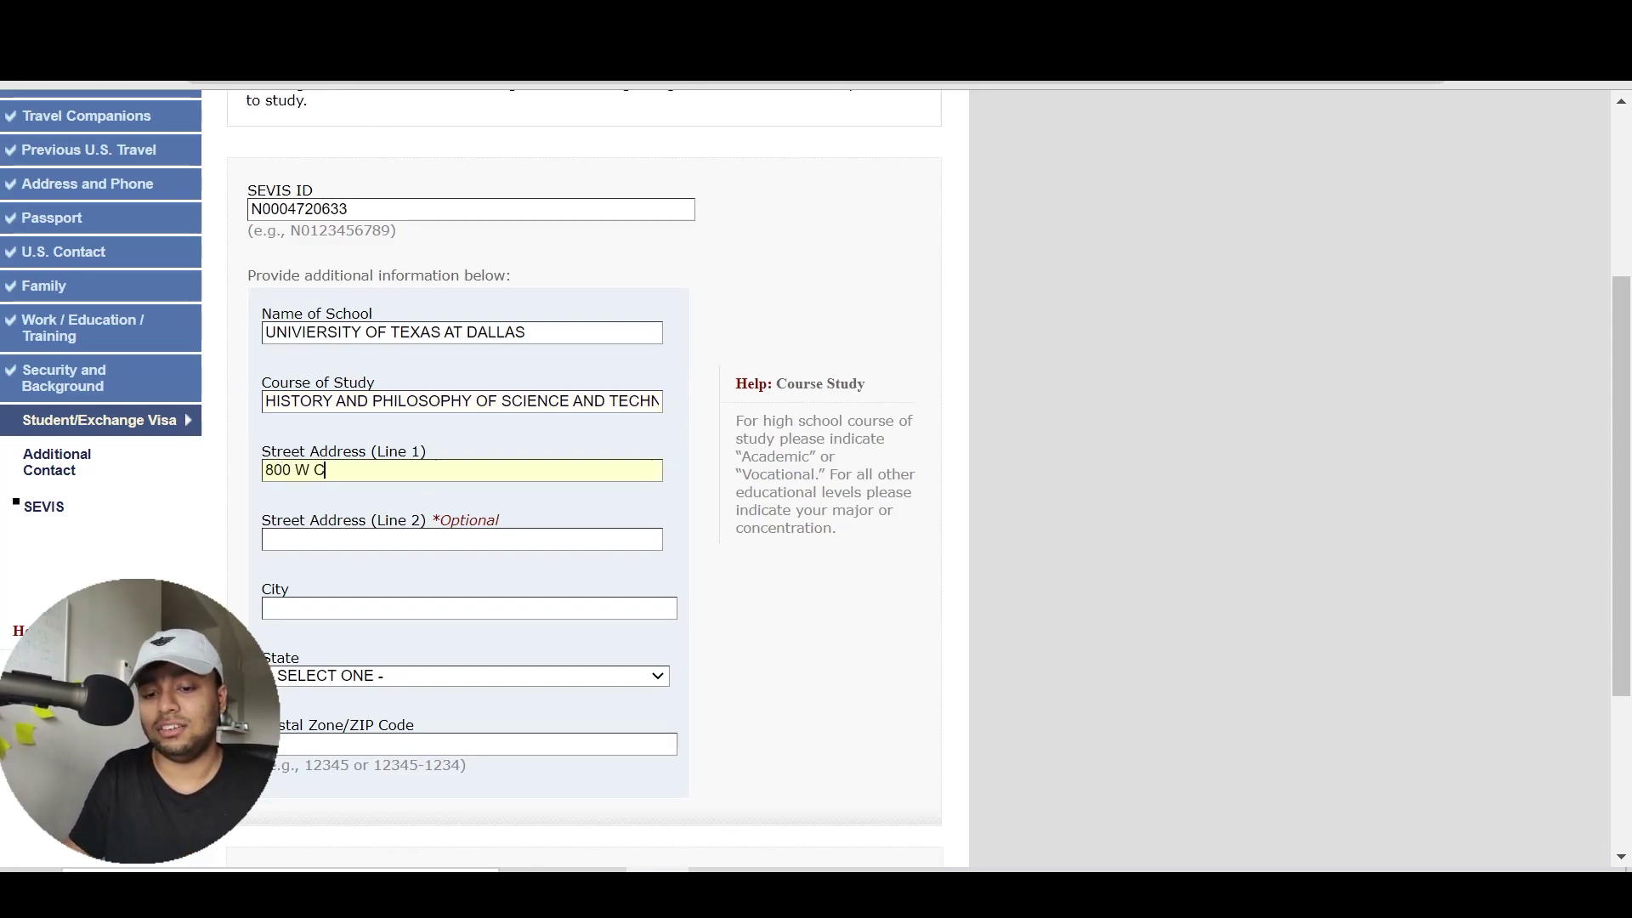
text(AMPBELL ROAD)
click(266, 539)
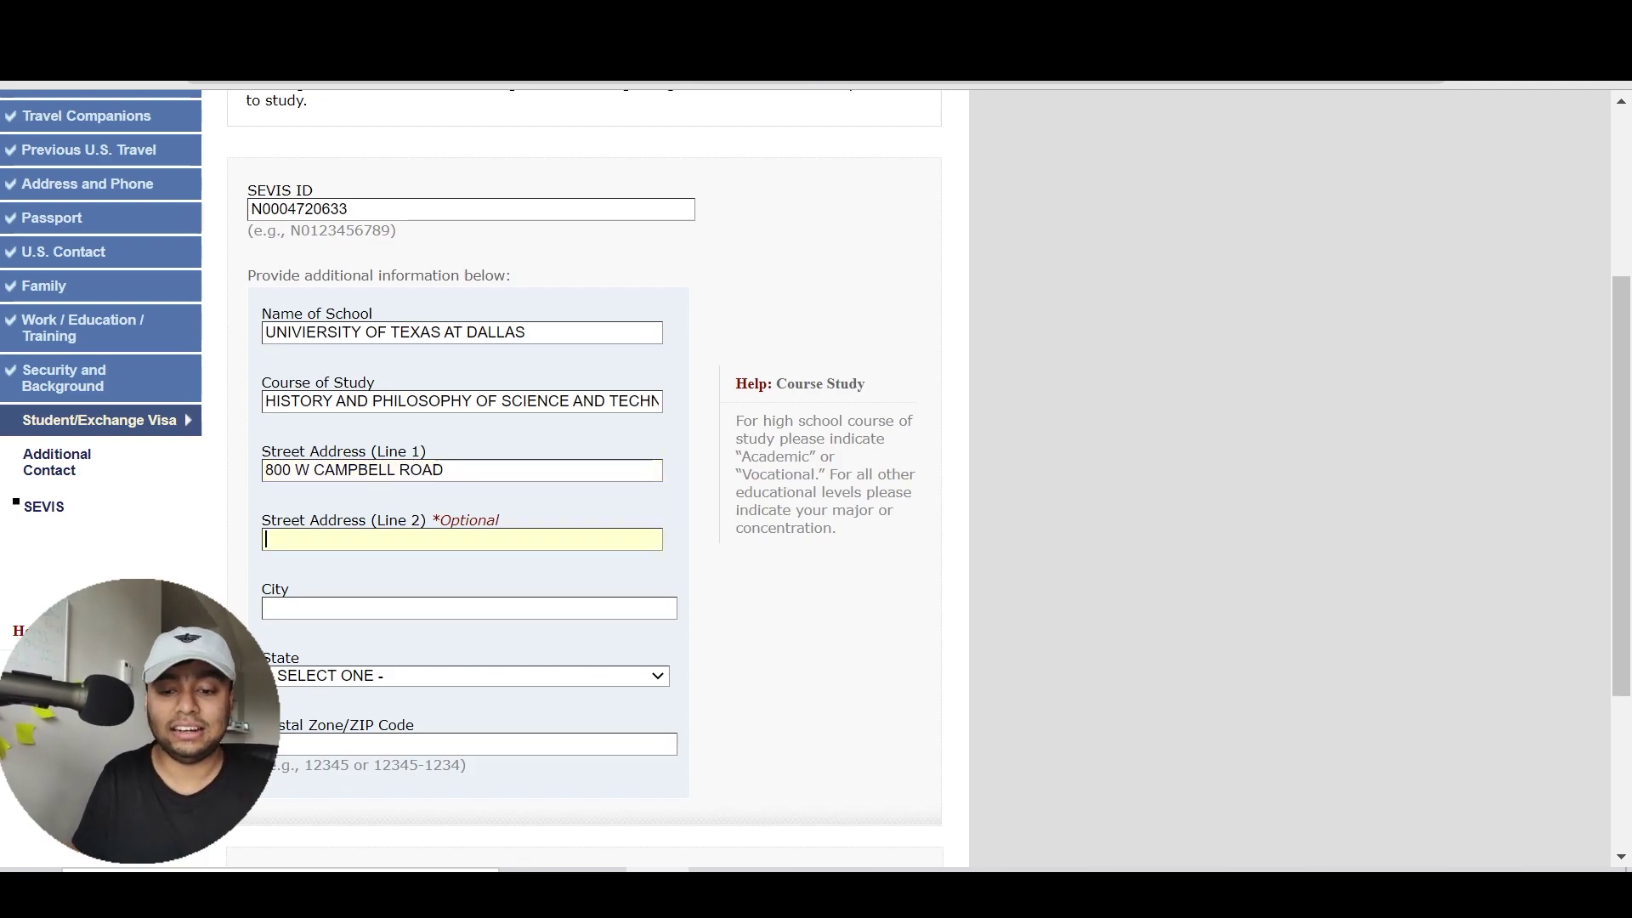
text(RICHARDSOtexas)
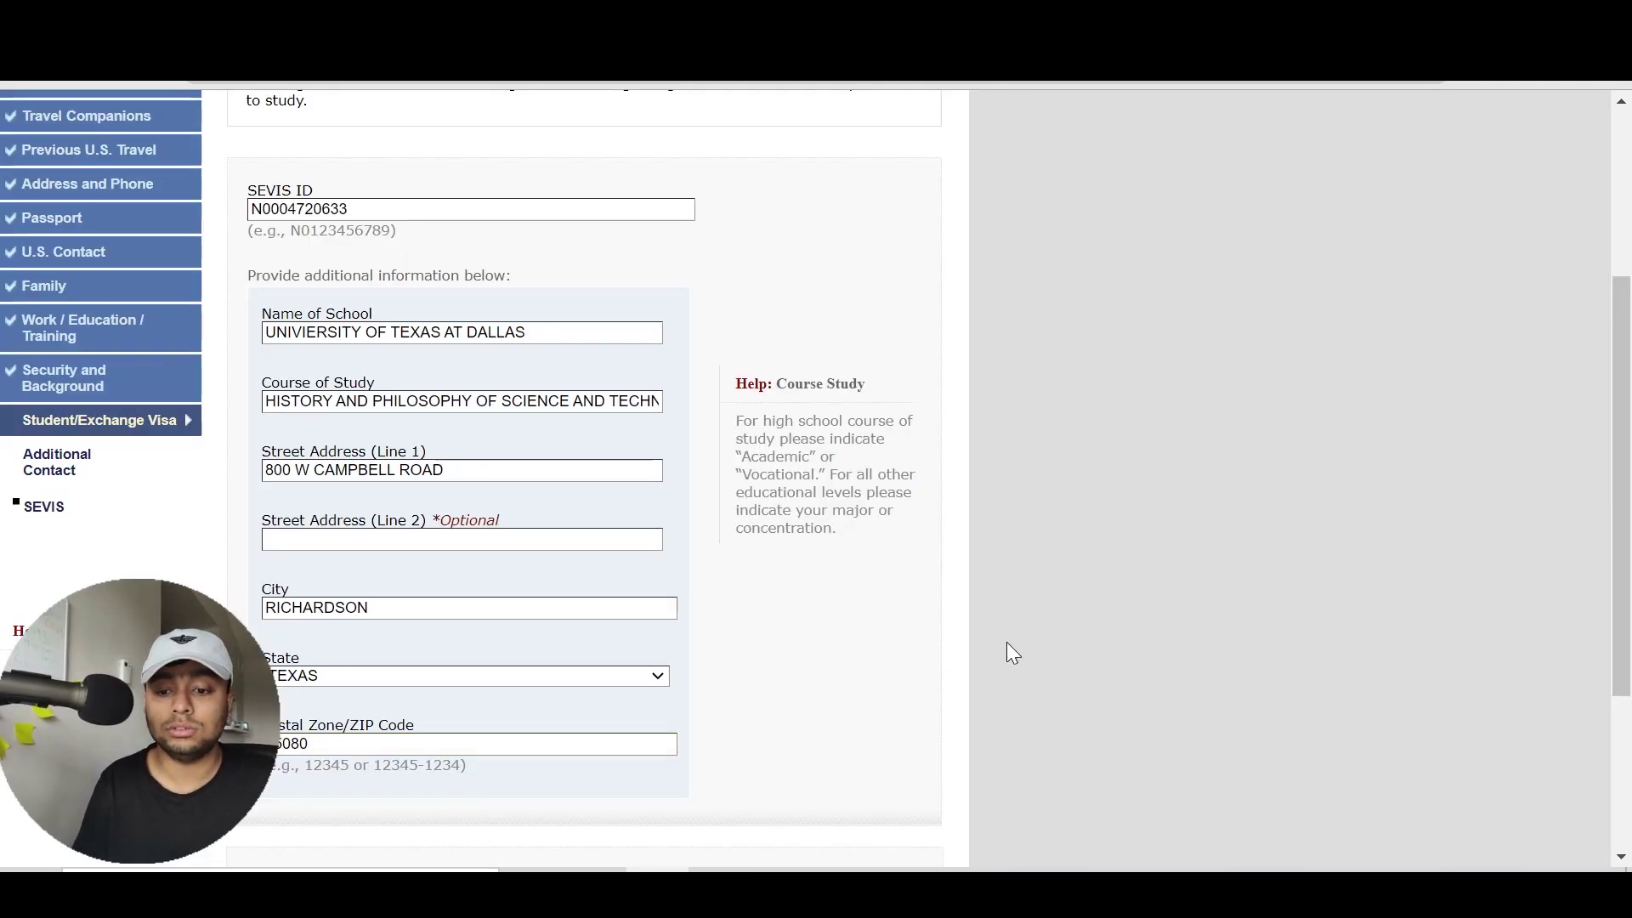
scroll(1008, 646, down, 3)
Advance to Next: PHOTO, choose Upload Your Photo, and view the photo quality standards guide
click(852, 731)
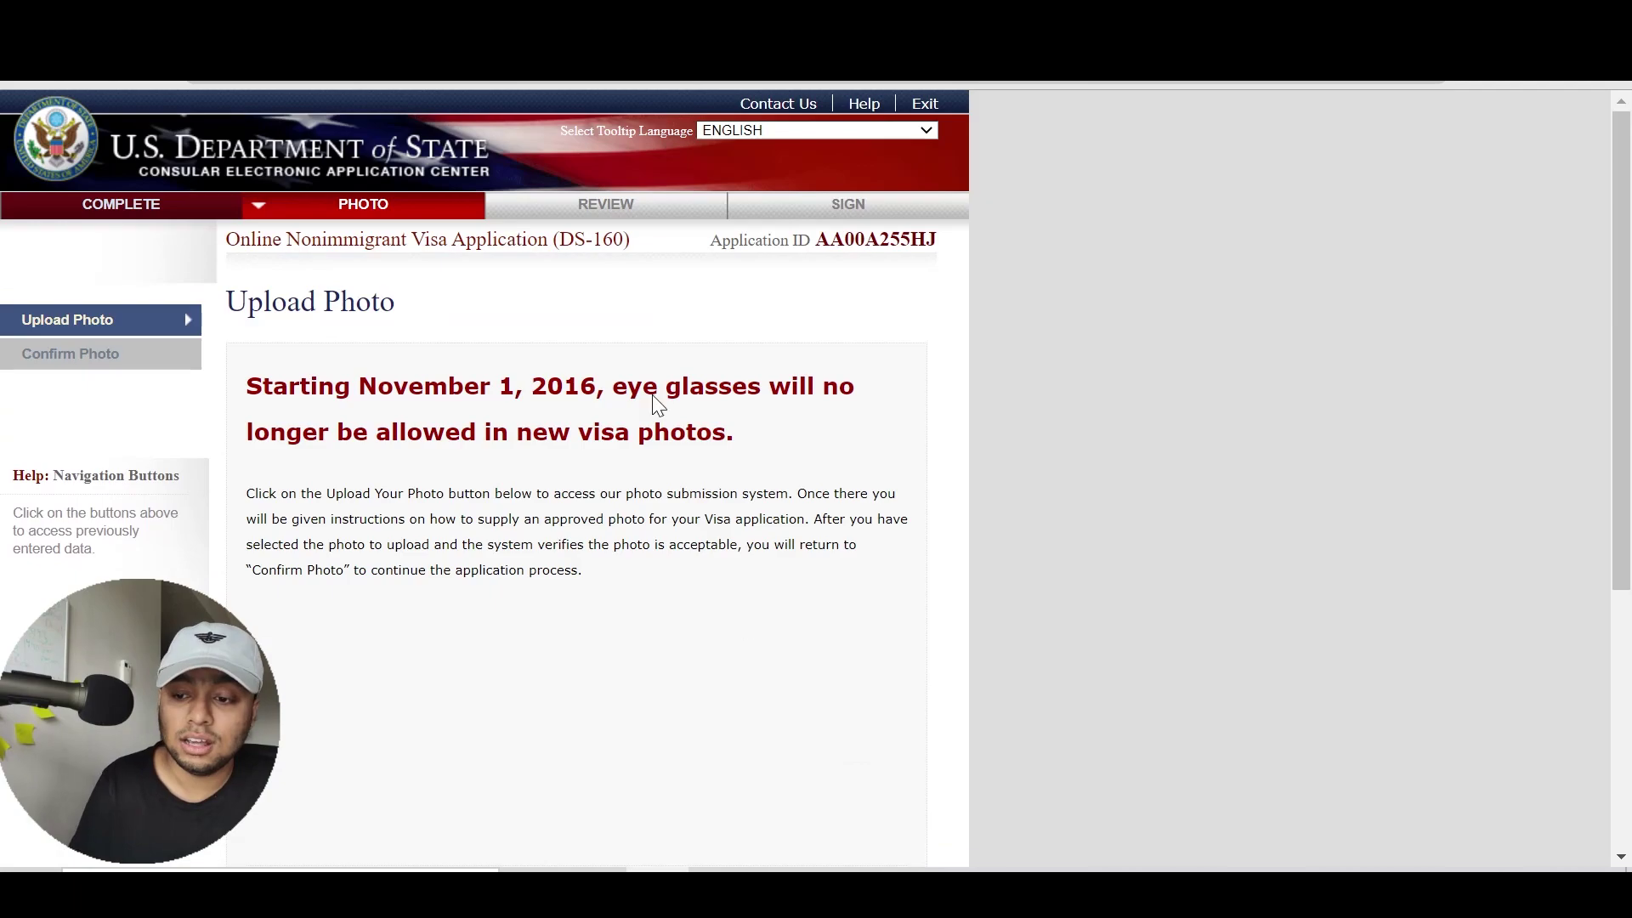
scroll(654, 677, down, 3)
click(588, 756)
scroll(886, 341, up, 3)
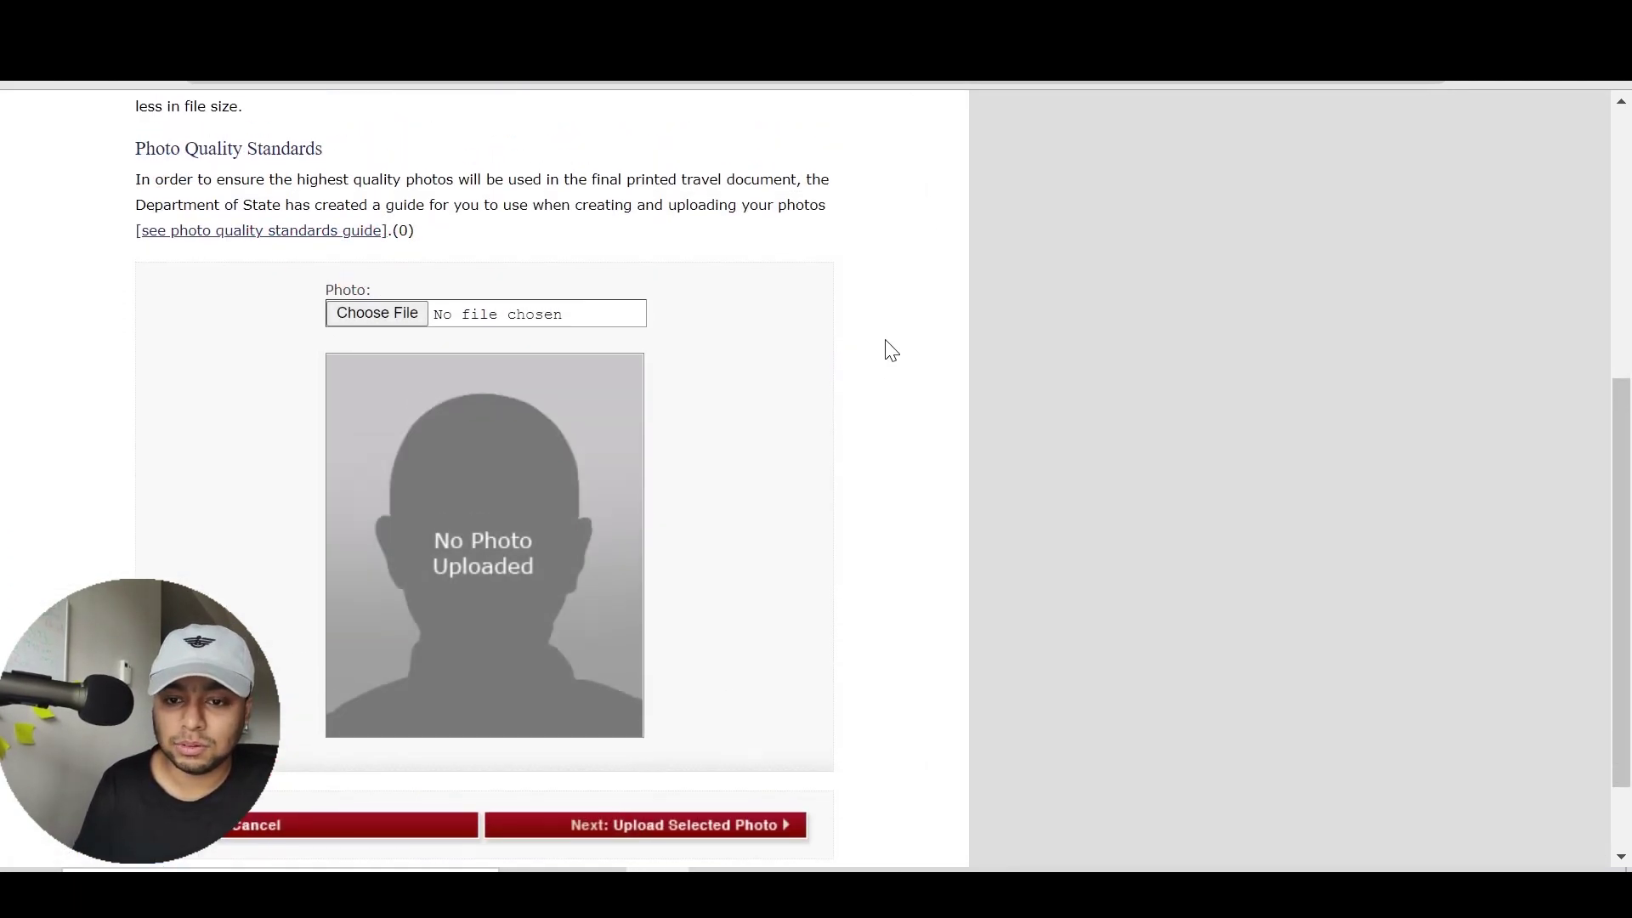
click(260, 441)
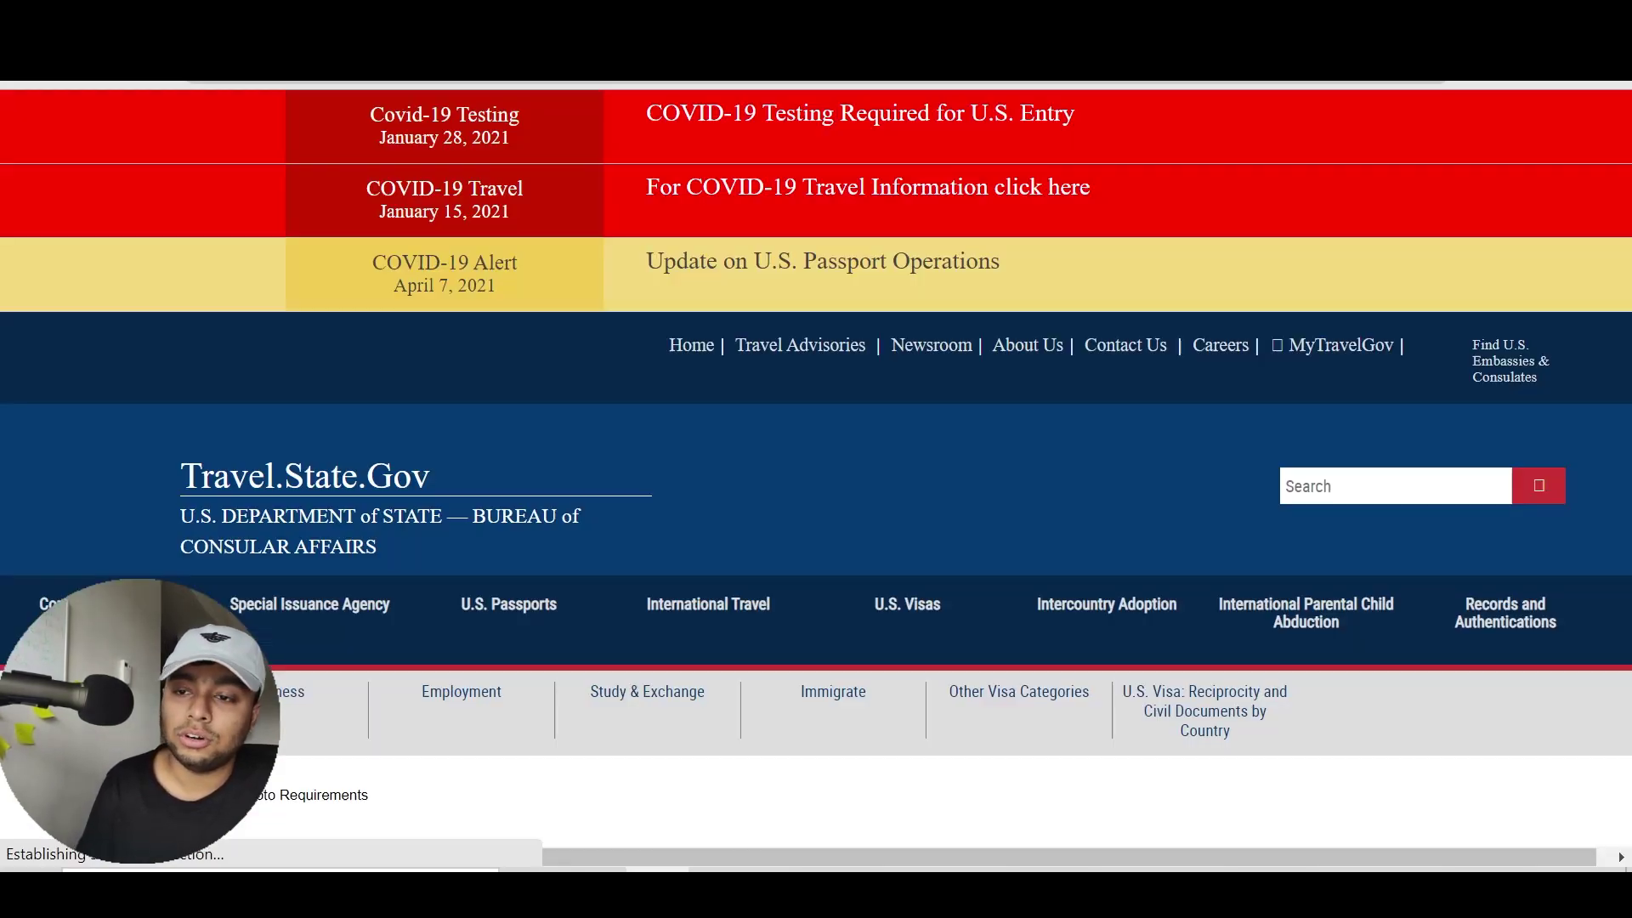
Read the photo rules on headphones, eyeglasses, head coverings and plain white backgrounds
scroll(1623, 183, down, 4)
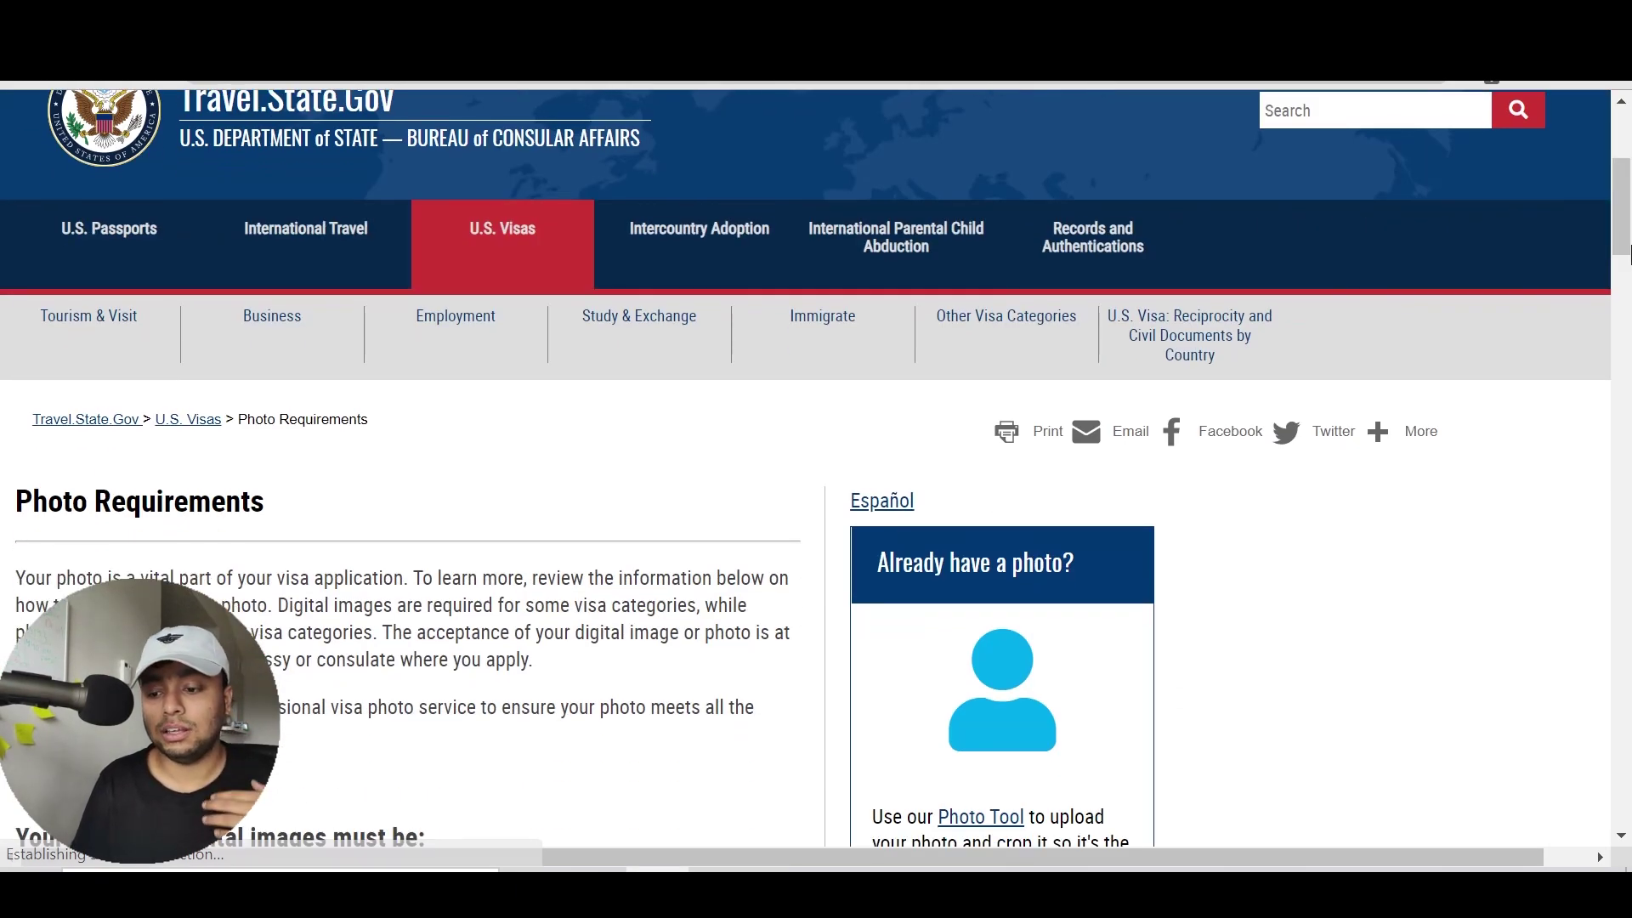
scroll(1624, 293, down, 10)
scroll(1625, 293, up, 1)
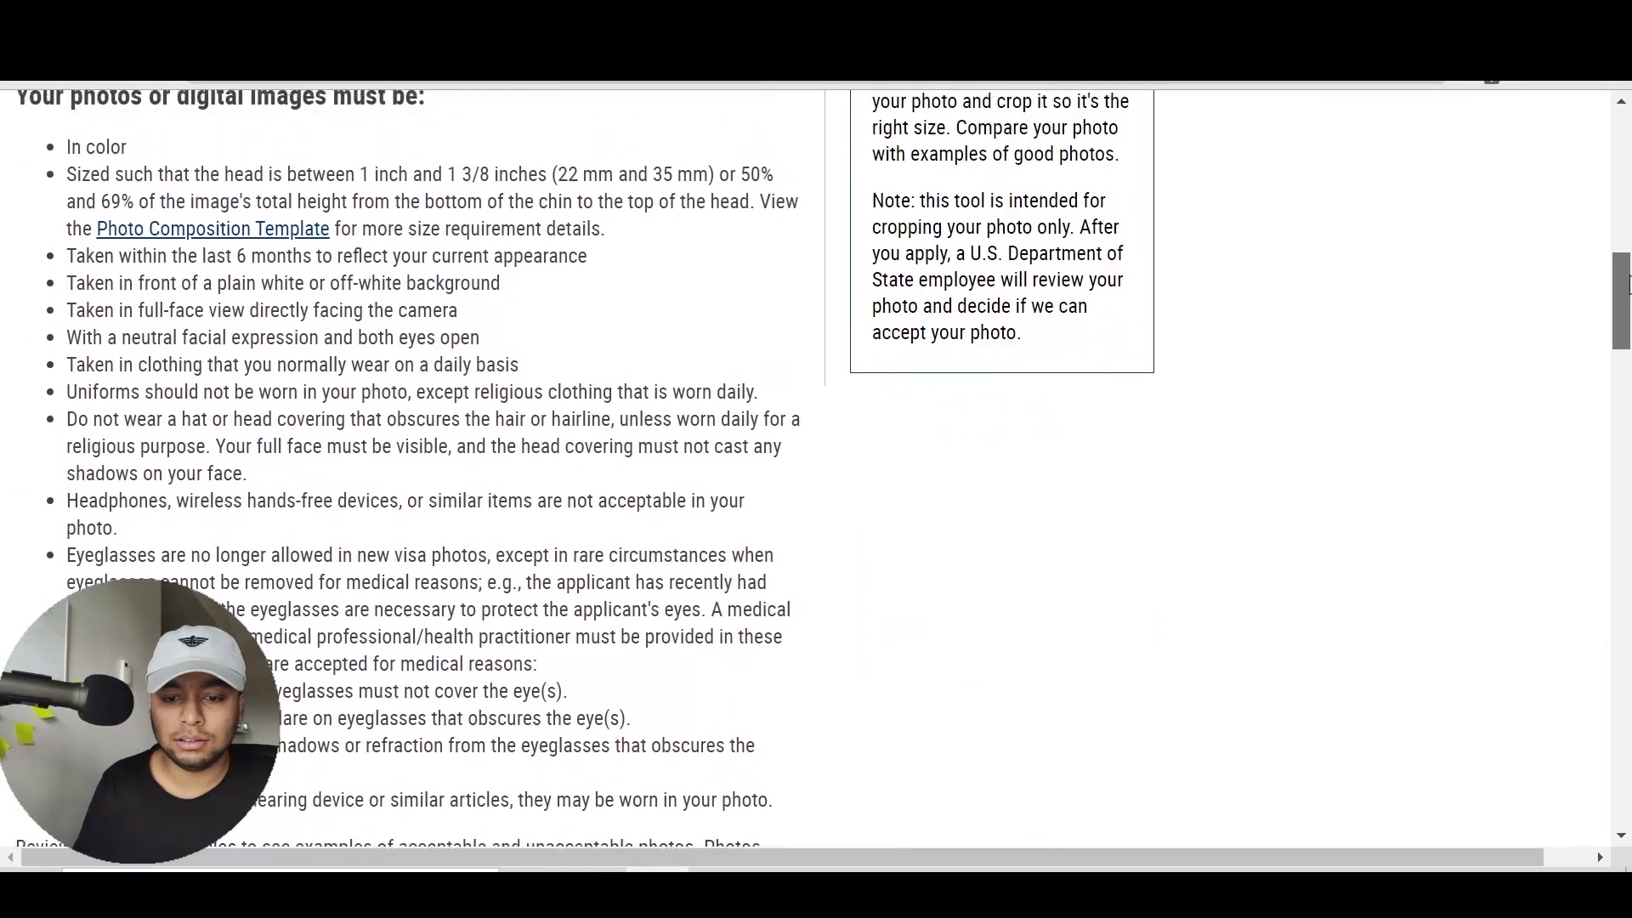
drag(171, 515, 778, 570)
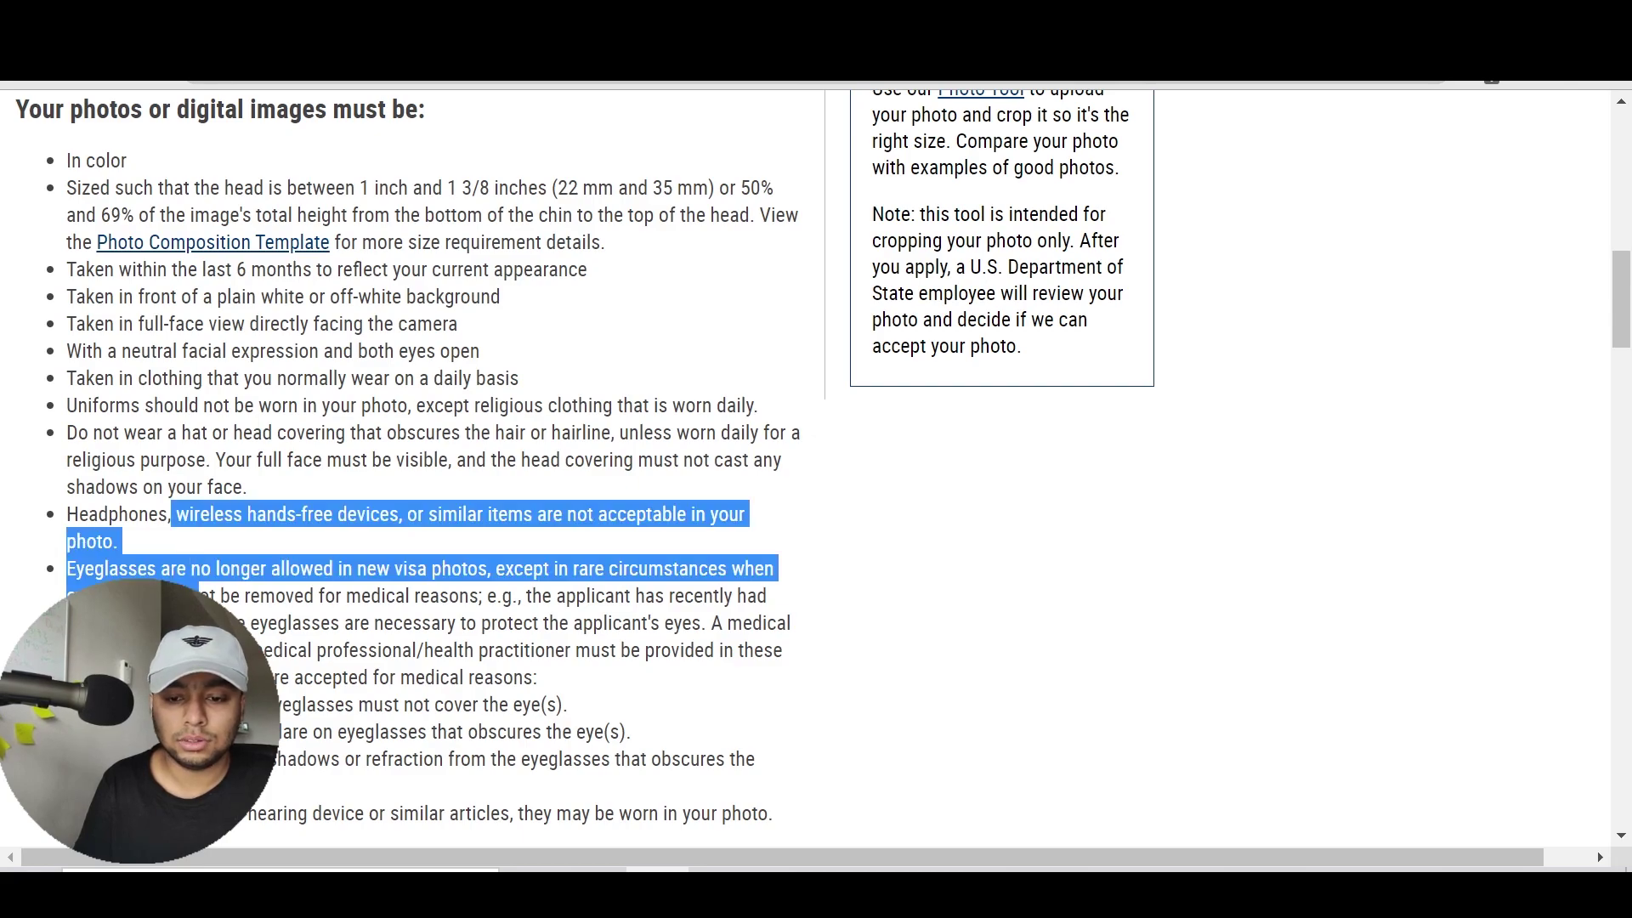
drag(140, 537, 66, 460)
click(67, 460)
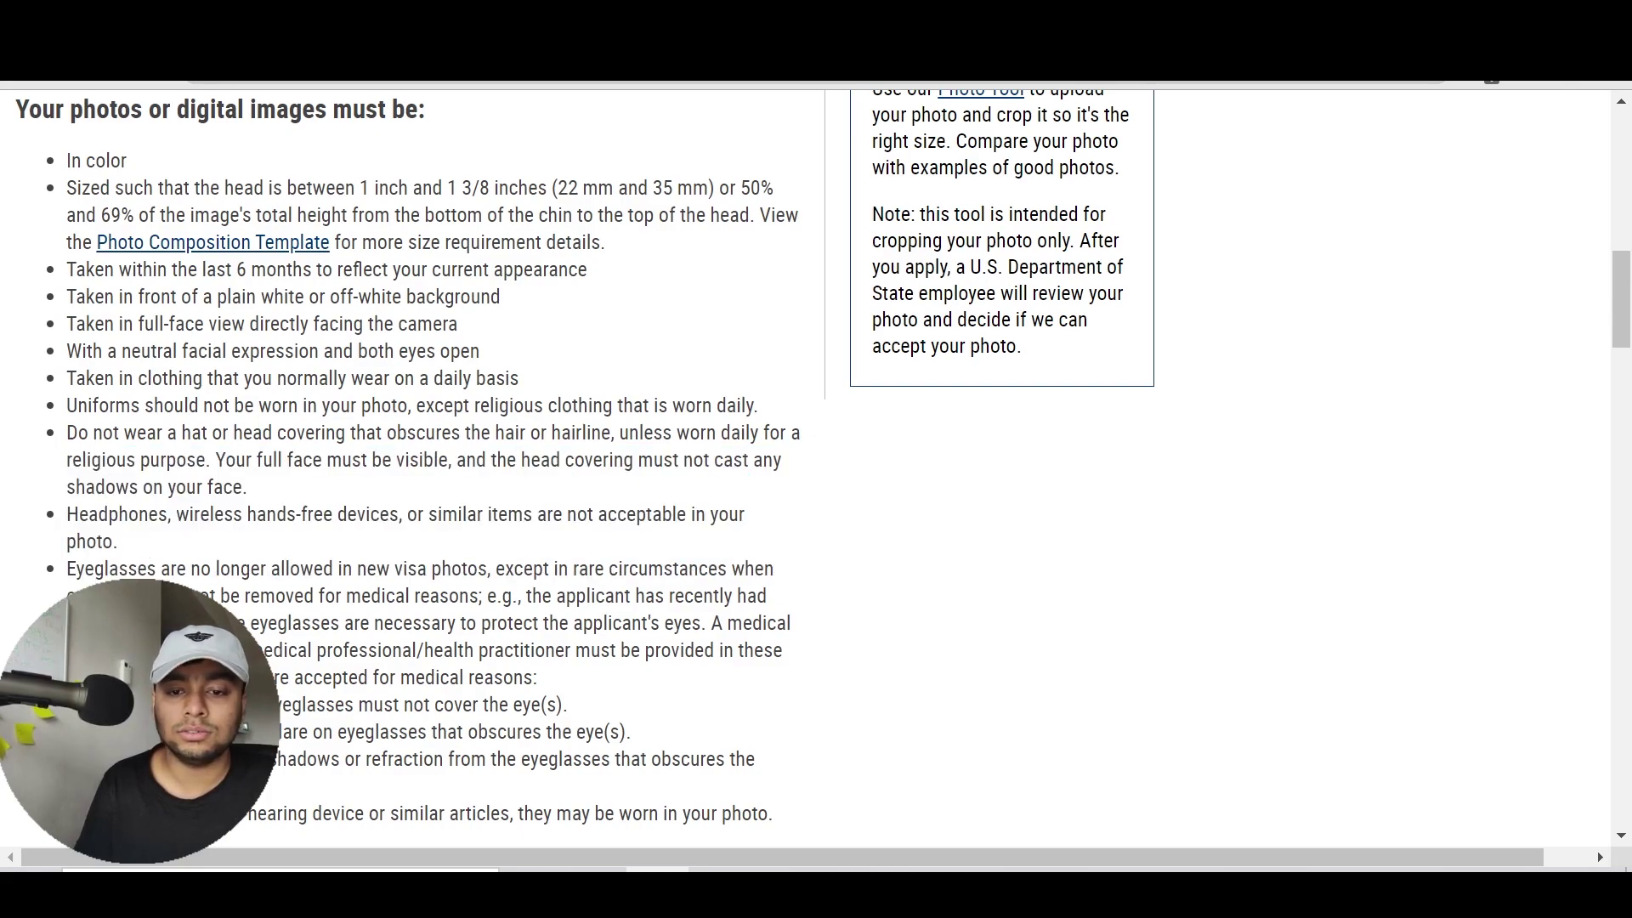
drag(181, 297, 119, 270)
double_click(142, 269)
drag(540, 270, 303, 297)
click(303, 297)
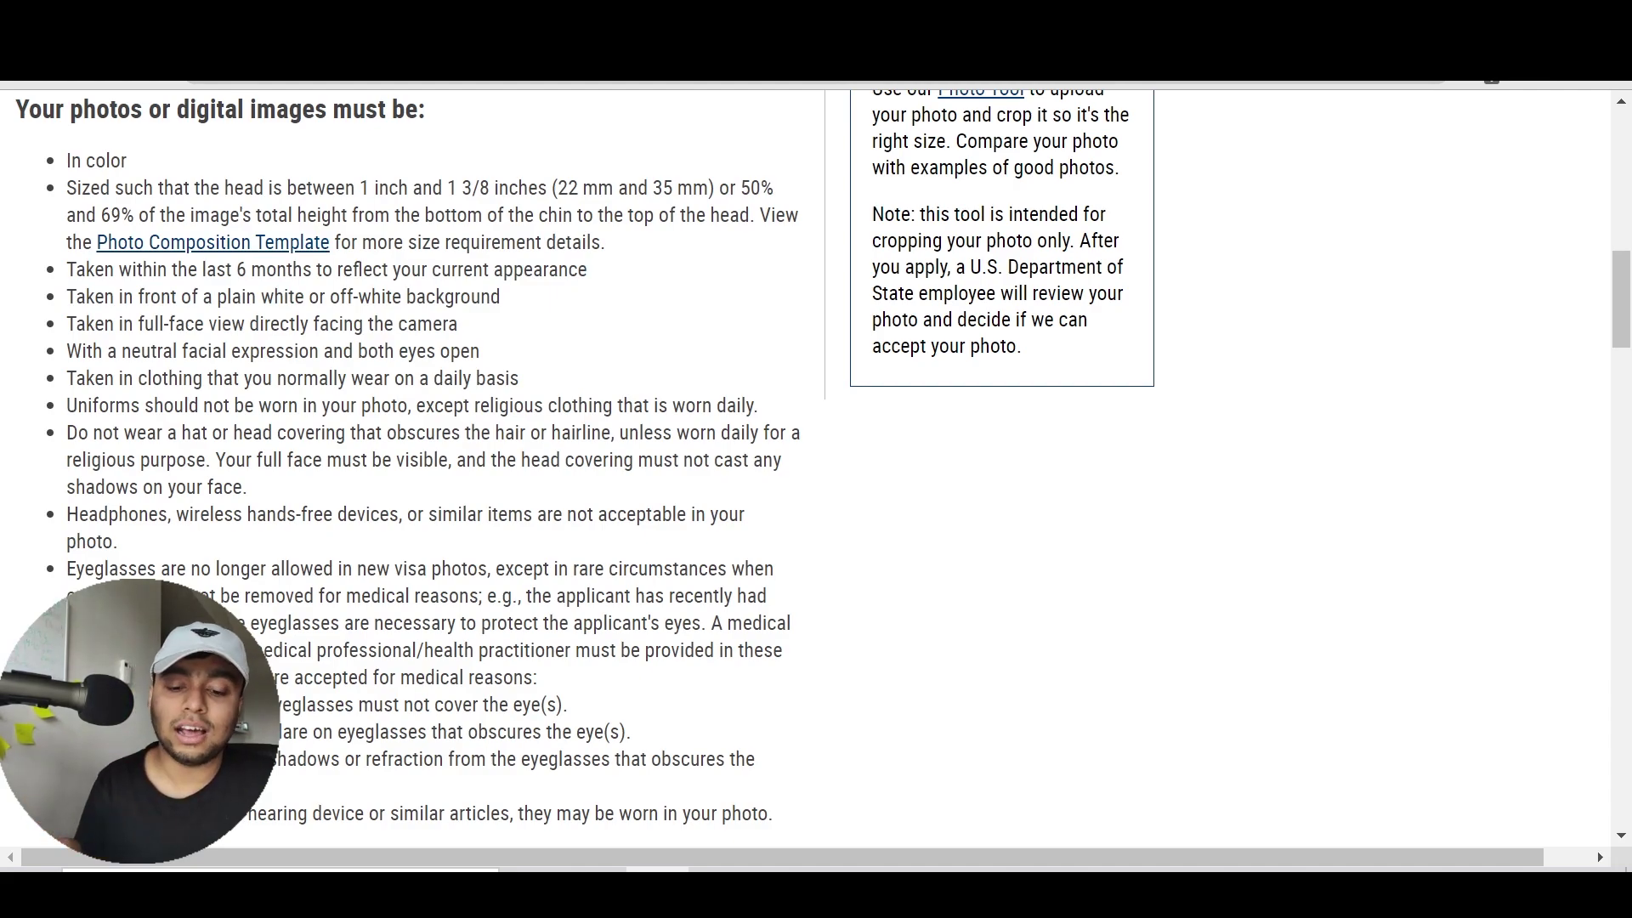
Review the remaining photo requirements and return to the DS-160 upload page
scroll(371, 393, down, 2)
scroll(371, 394, up, 2)
scroll(90, 233, up, 1)
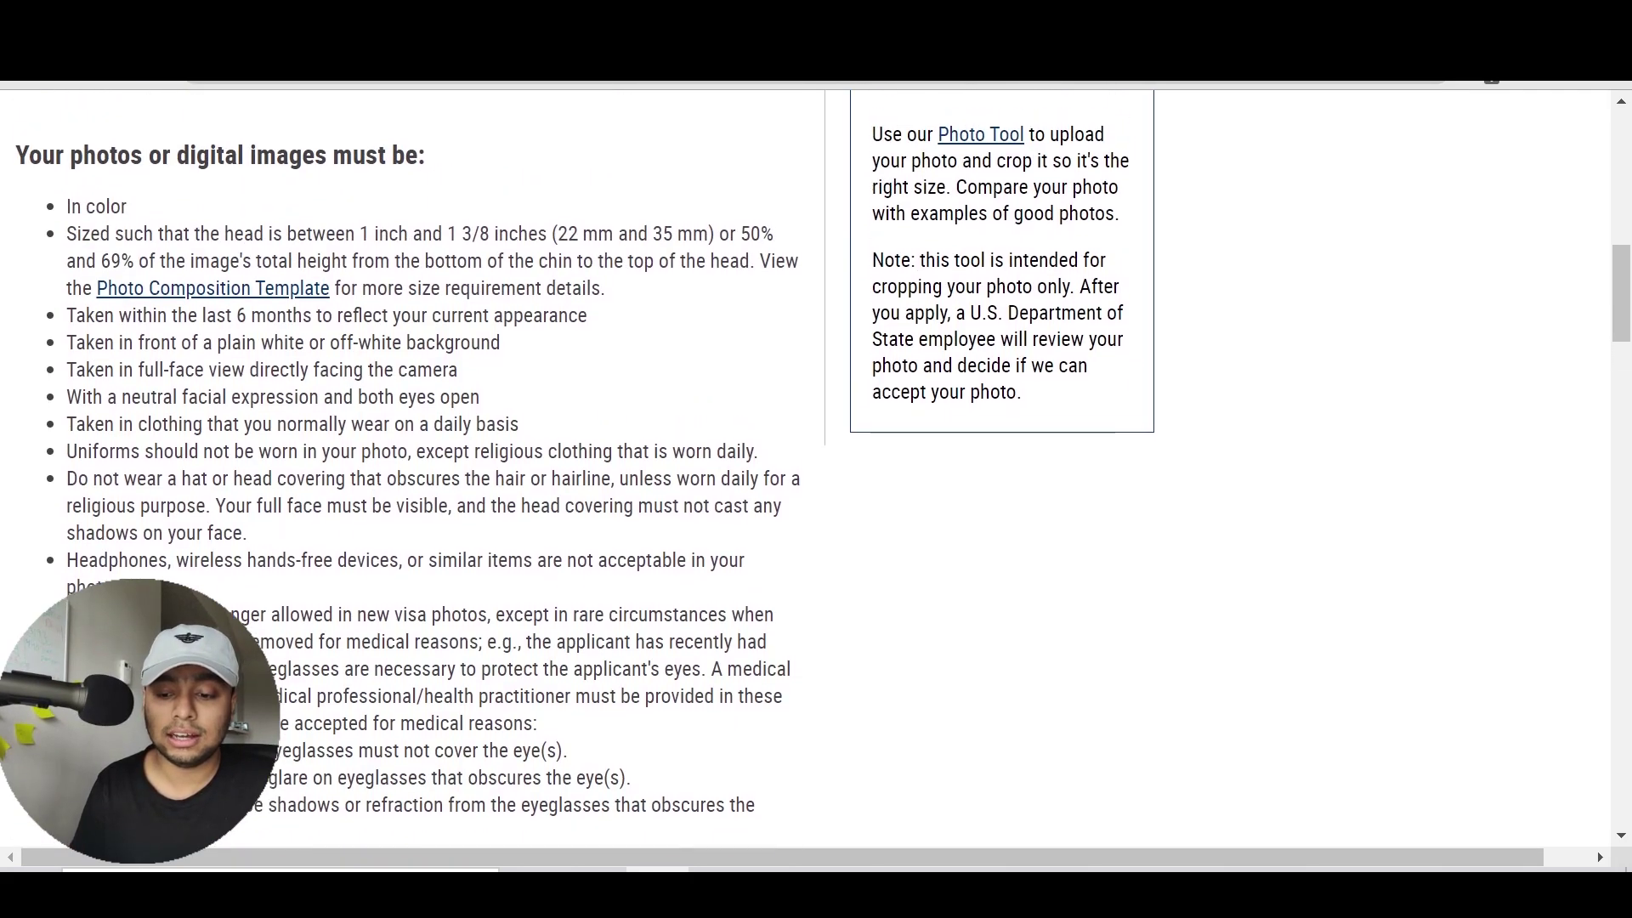
drag(68, 219, 292, 237)
click(300, 219)
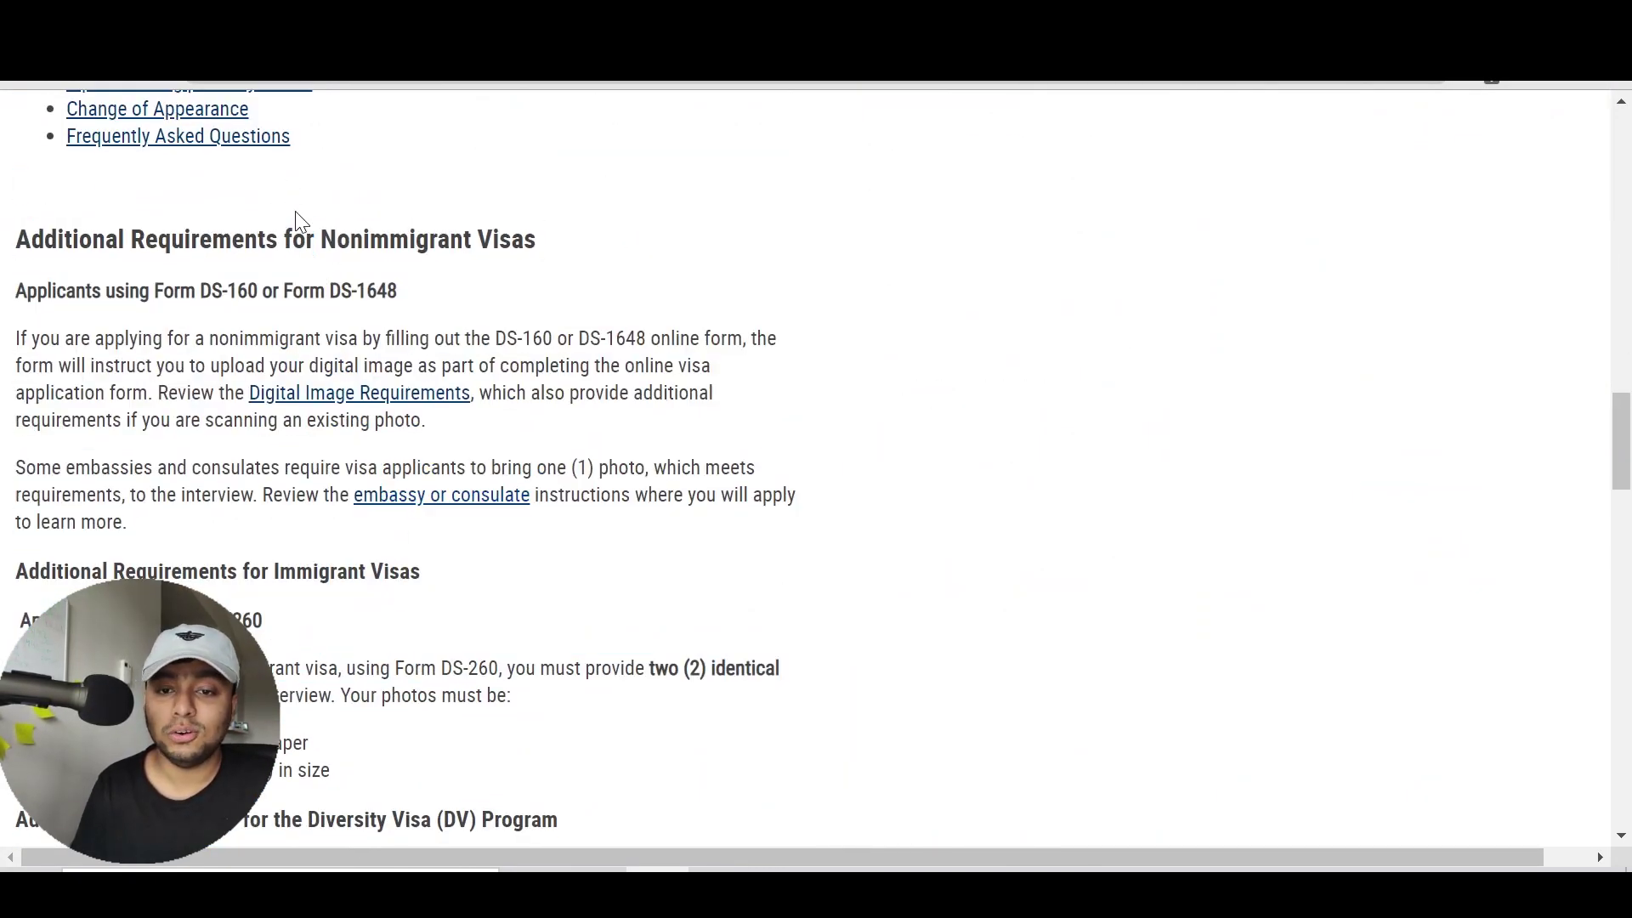
scroll(300, 219, up, 15)
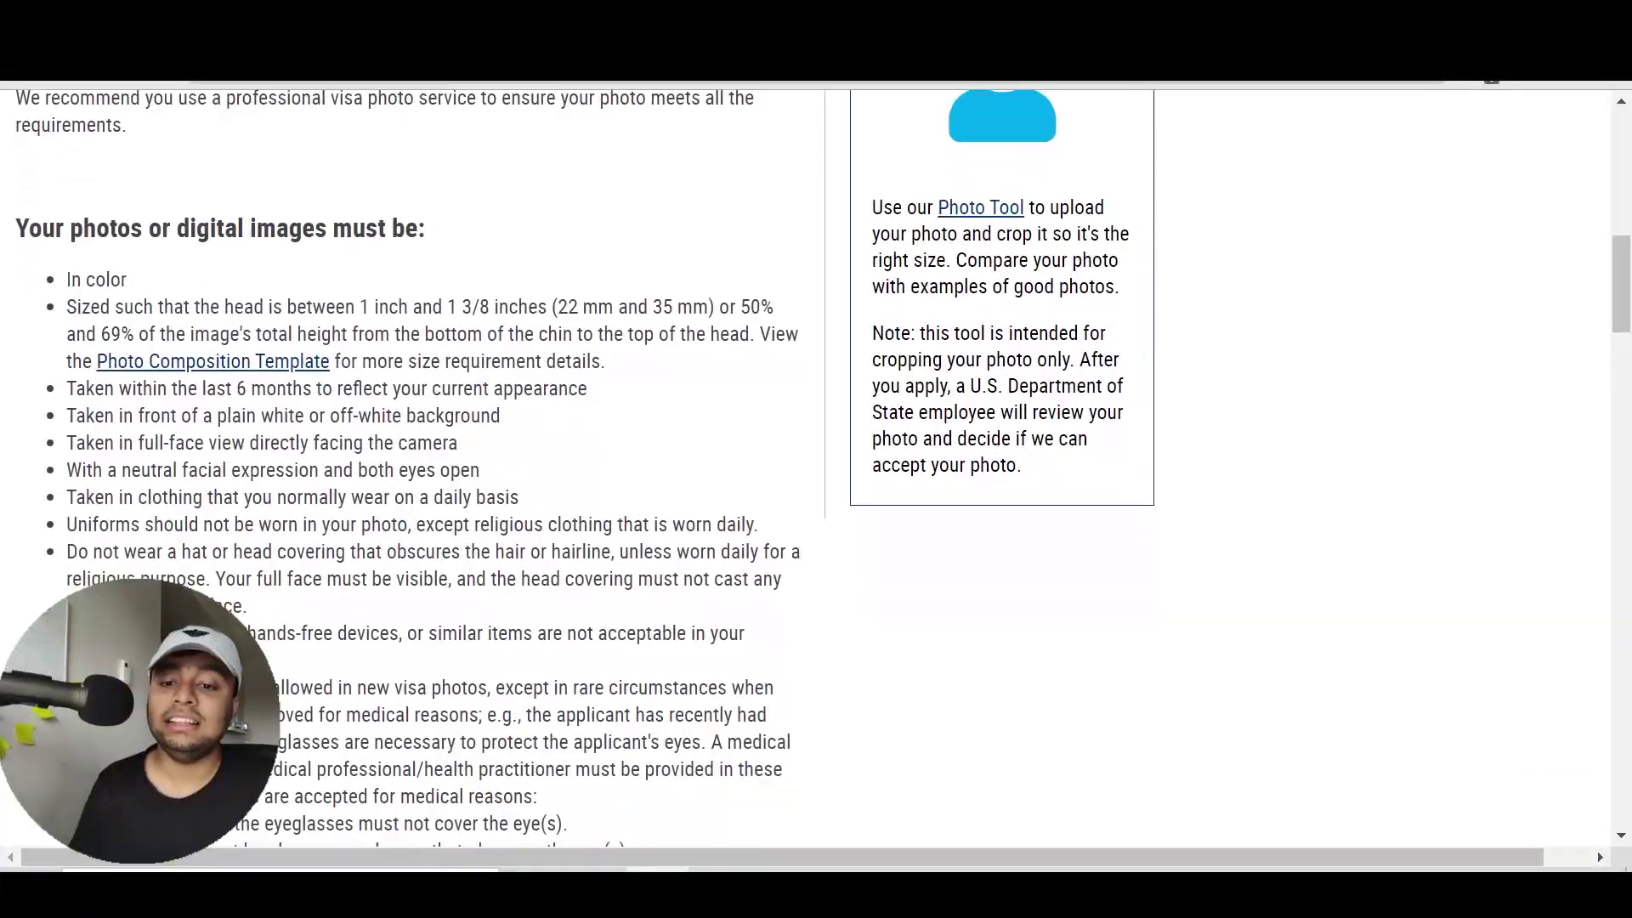
scroll(299, 223, down, 1)
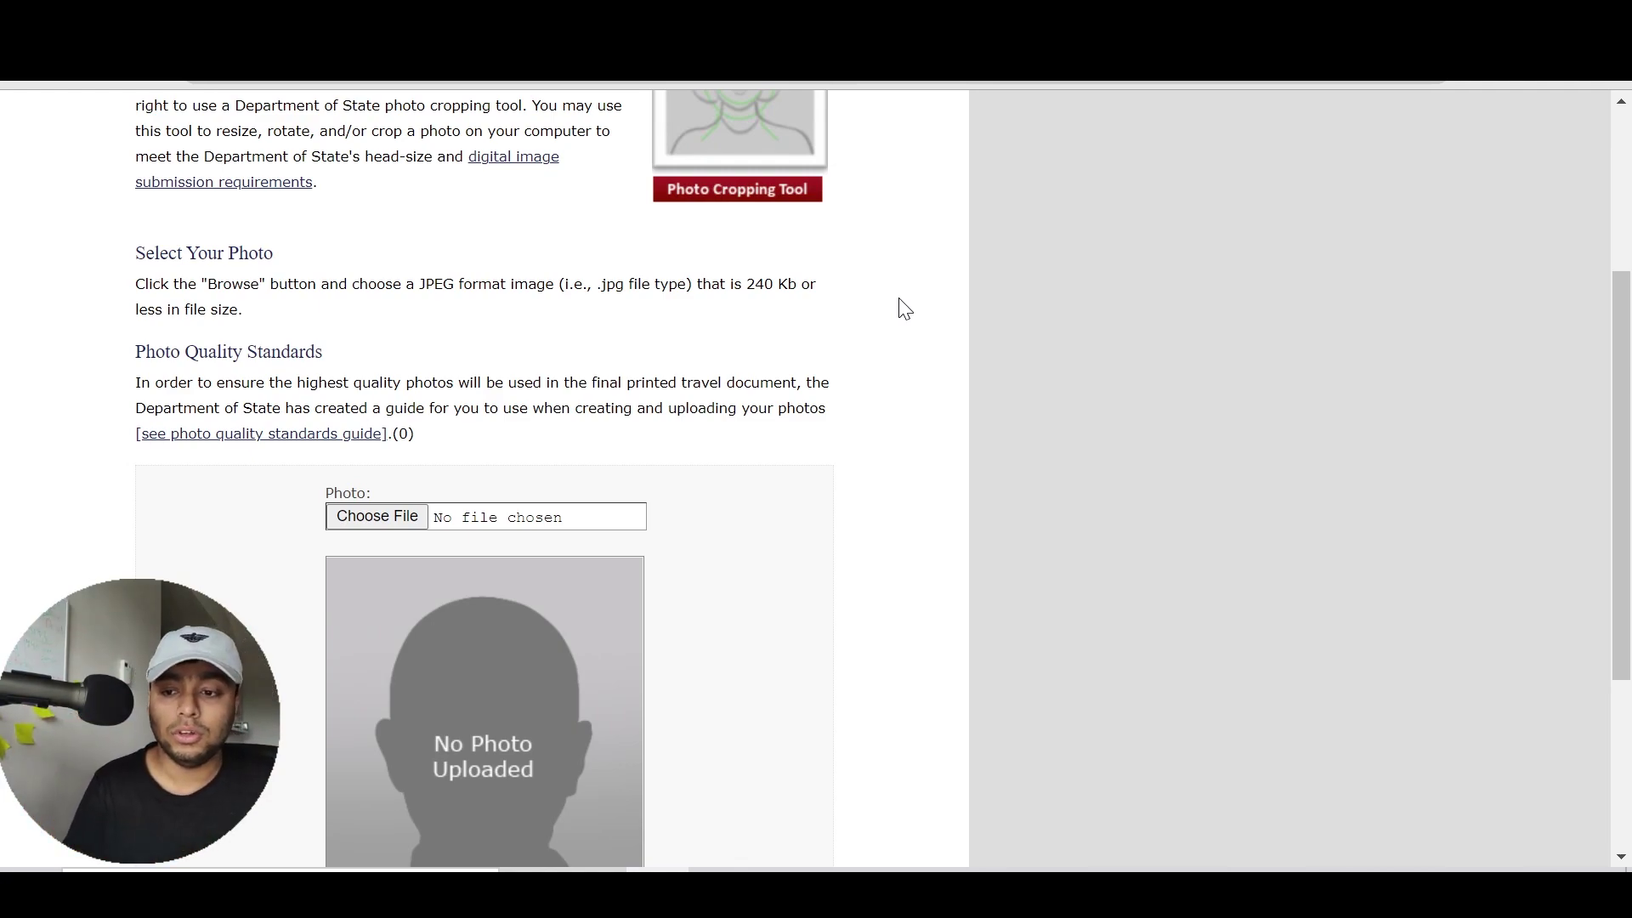
scroll(905, 308, down, 4)
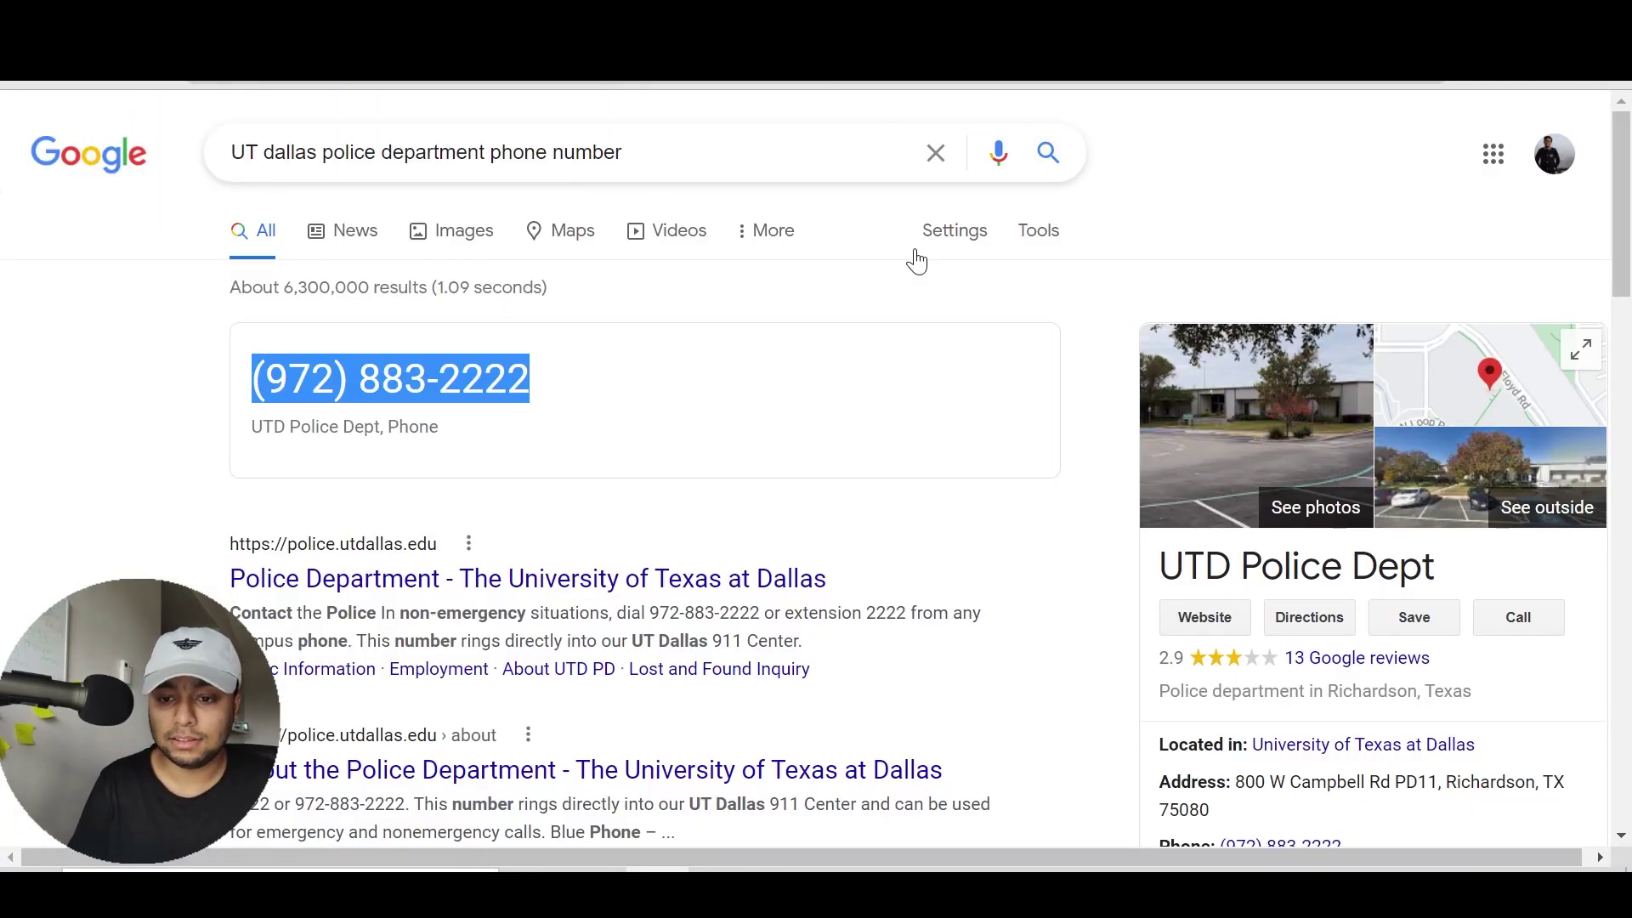
Browse the Google image results for sample DS-160 photos
click(925, 310)
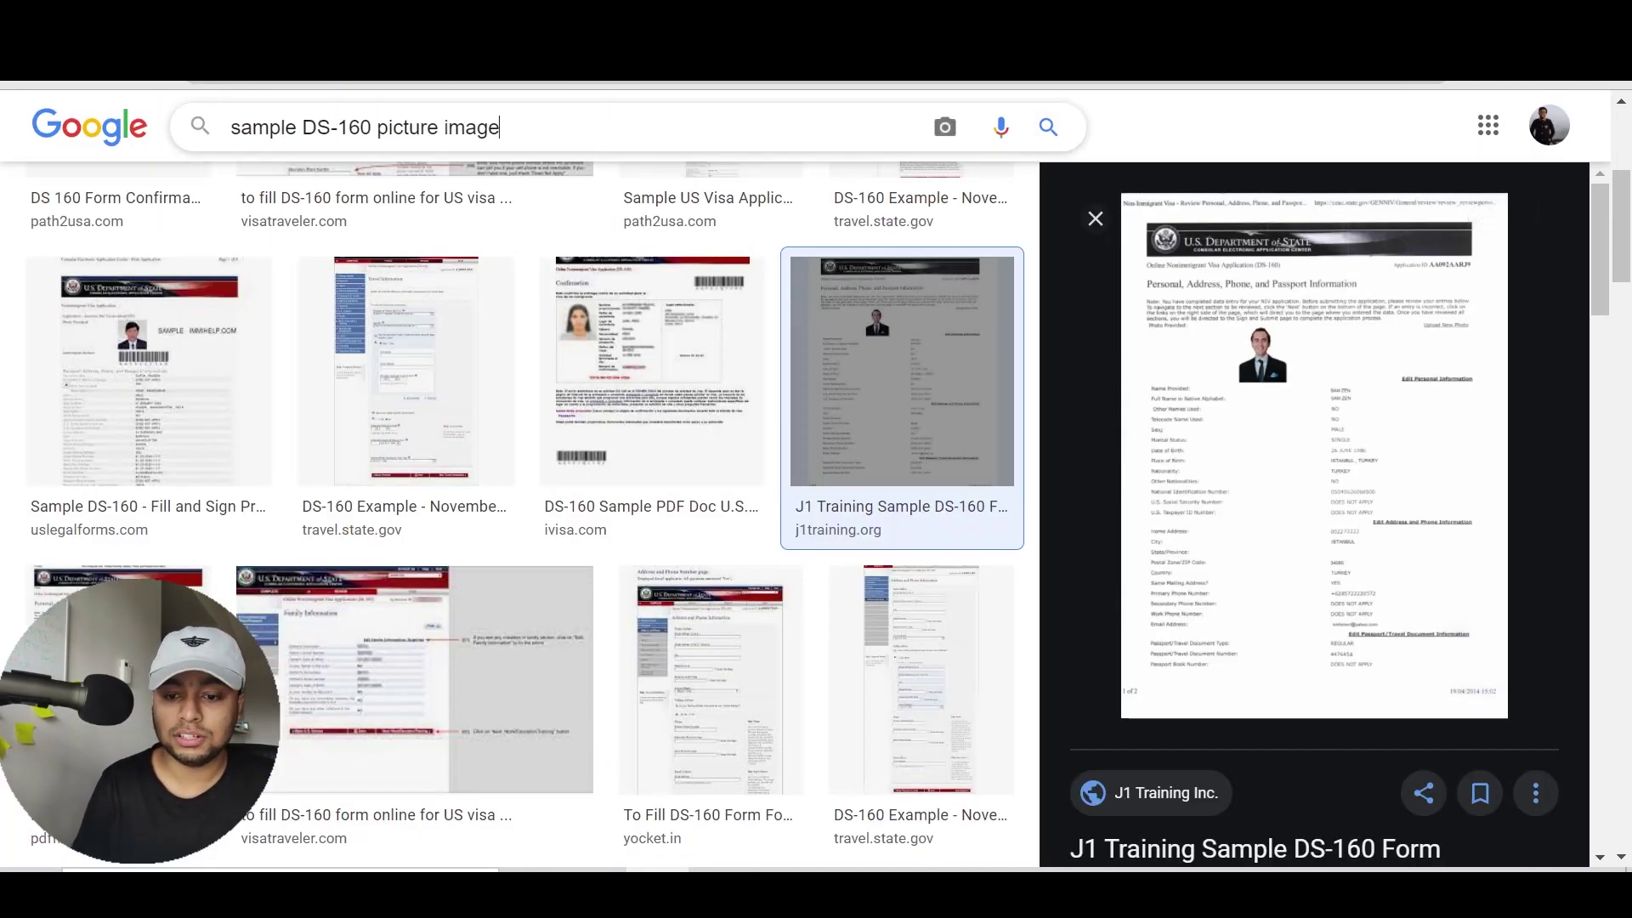
key(Return)
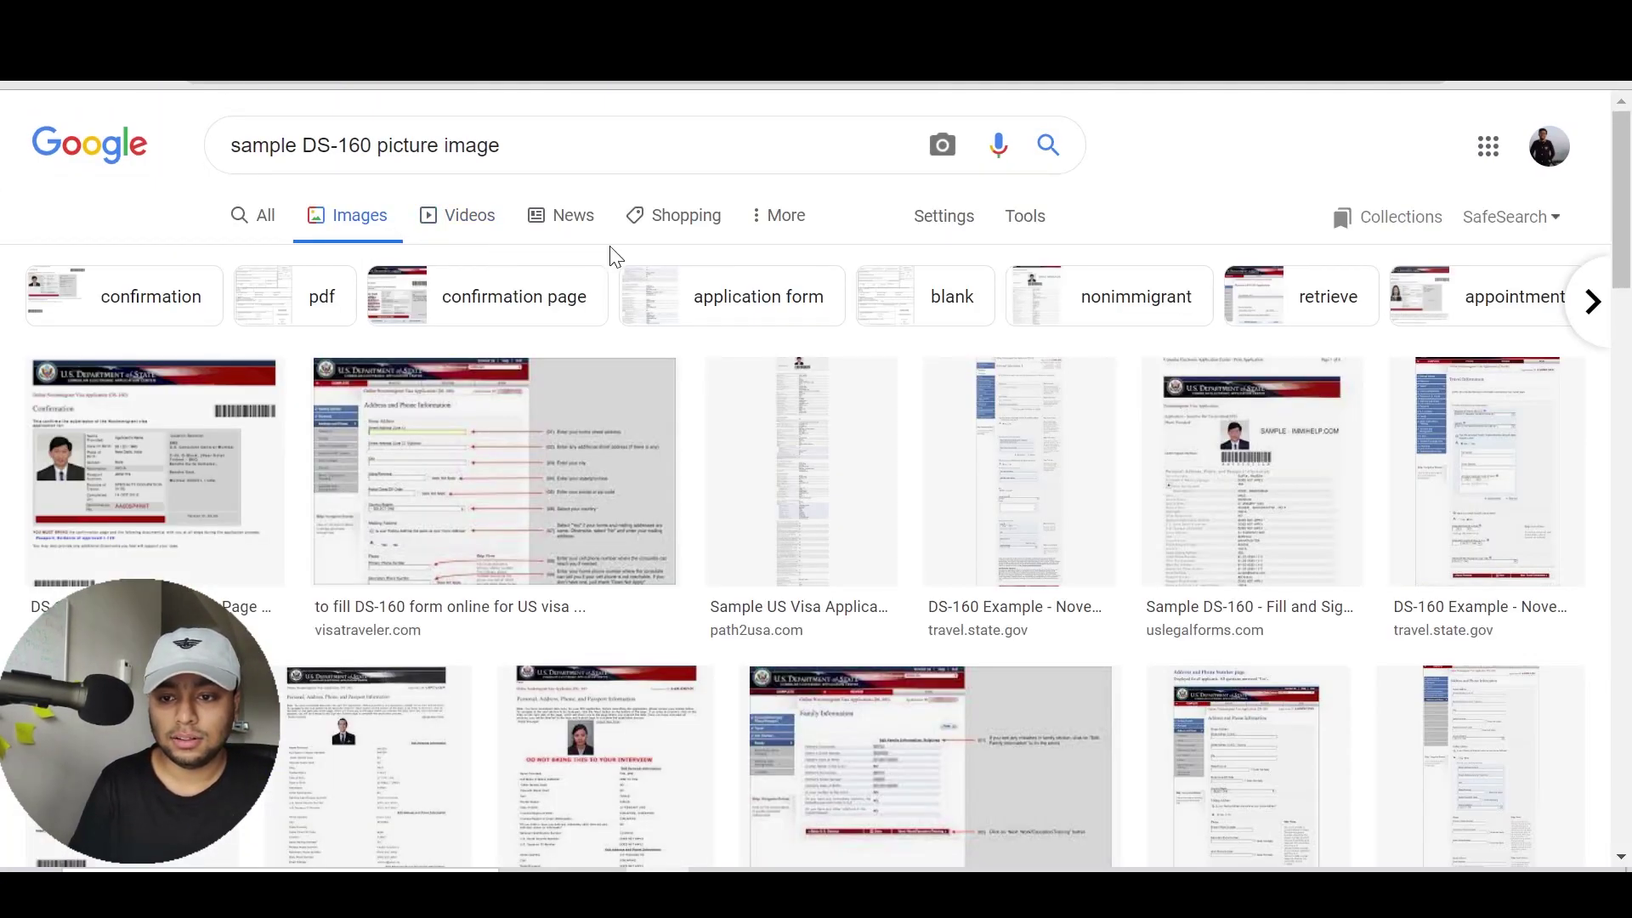
drag(1621, 280, 1625, 230)
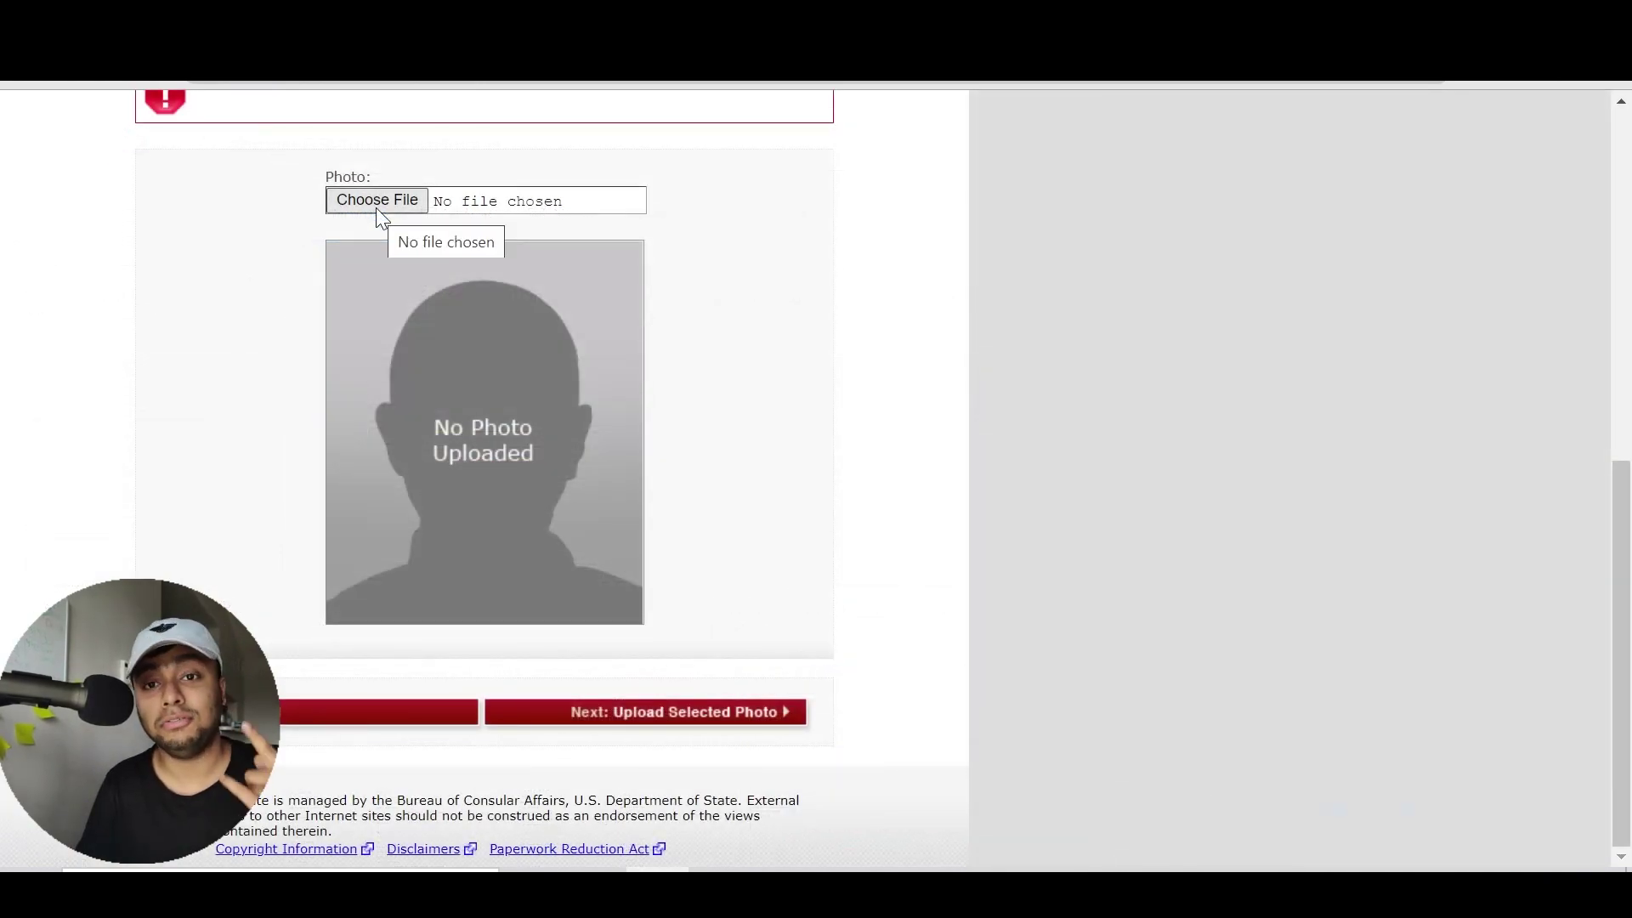
Select Passport Pic.jpg and upload it for quality checking
click(378, 204)
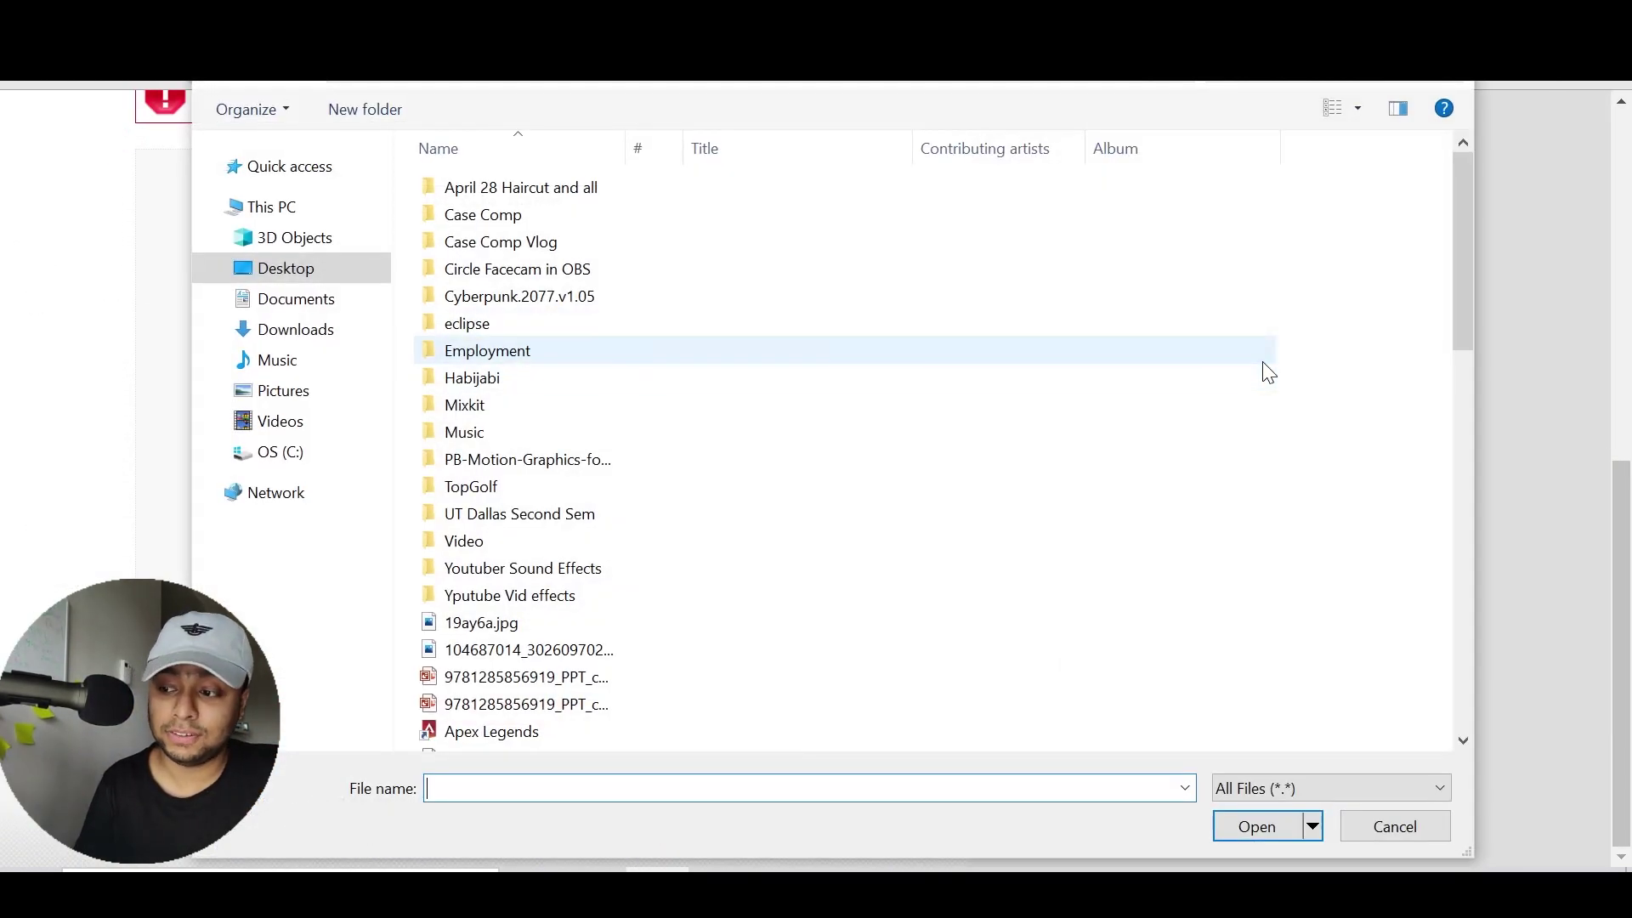
drag(1462, 294, 1450, 390)
text(passport)
key(Down)
key(Down)
key(Return)
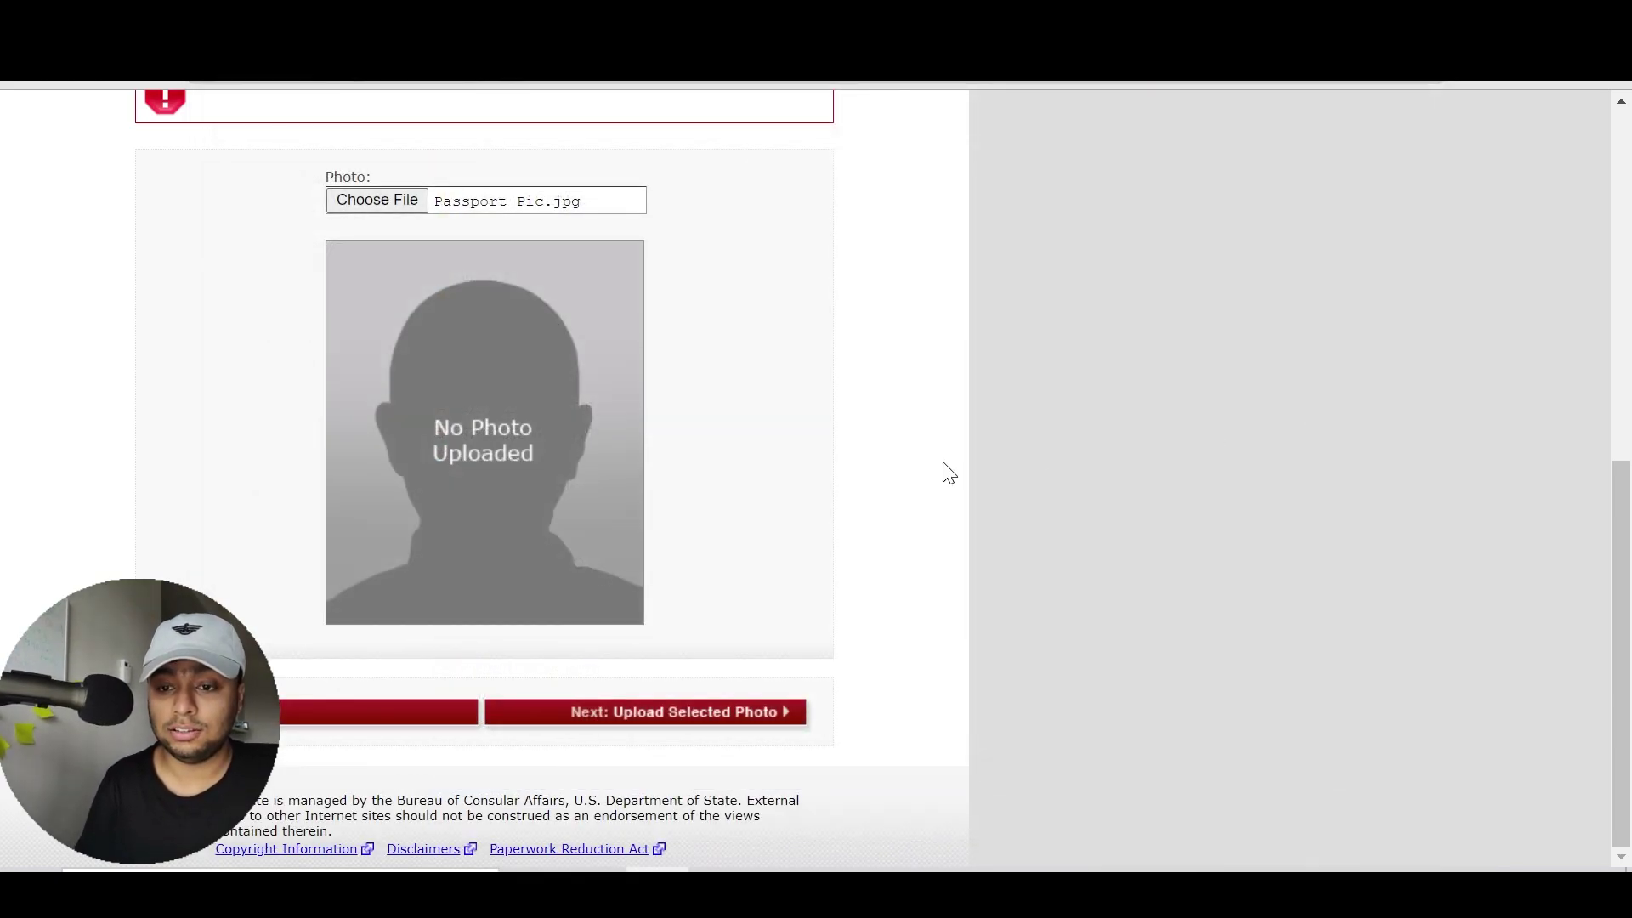
click(718, 714)
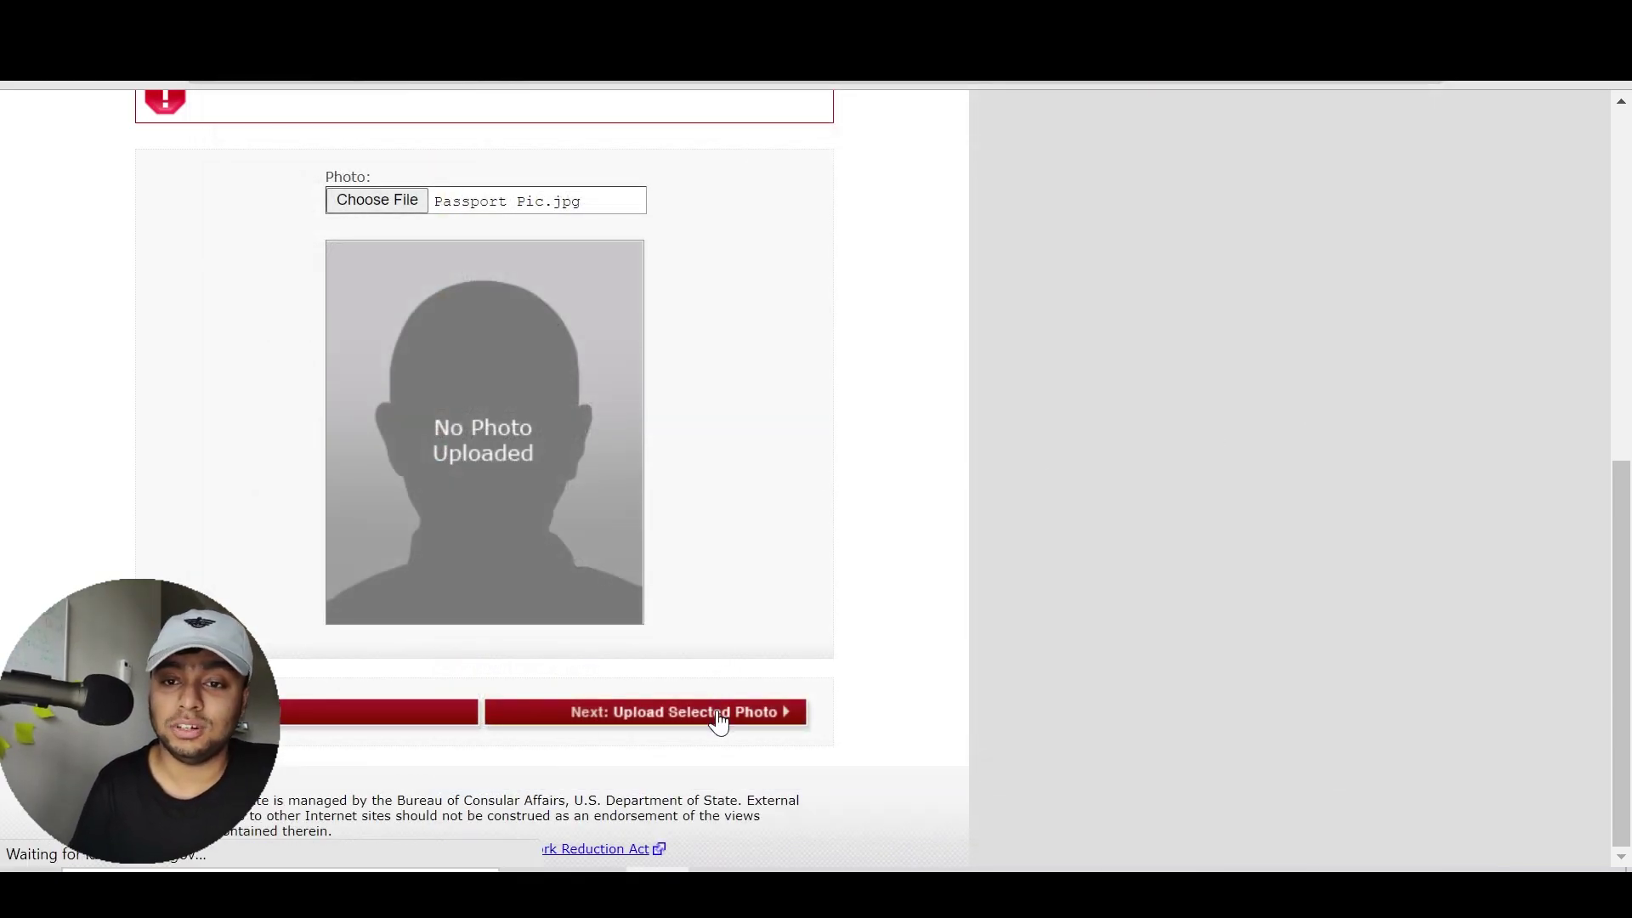
Confirm the photo passed quality standards and continue using it
scroll(1630, 316, down, 1)
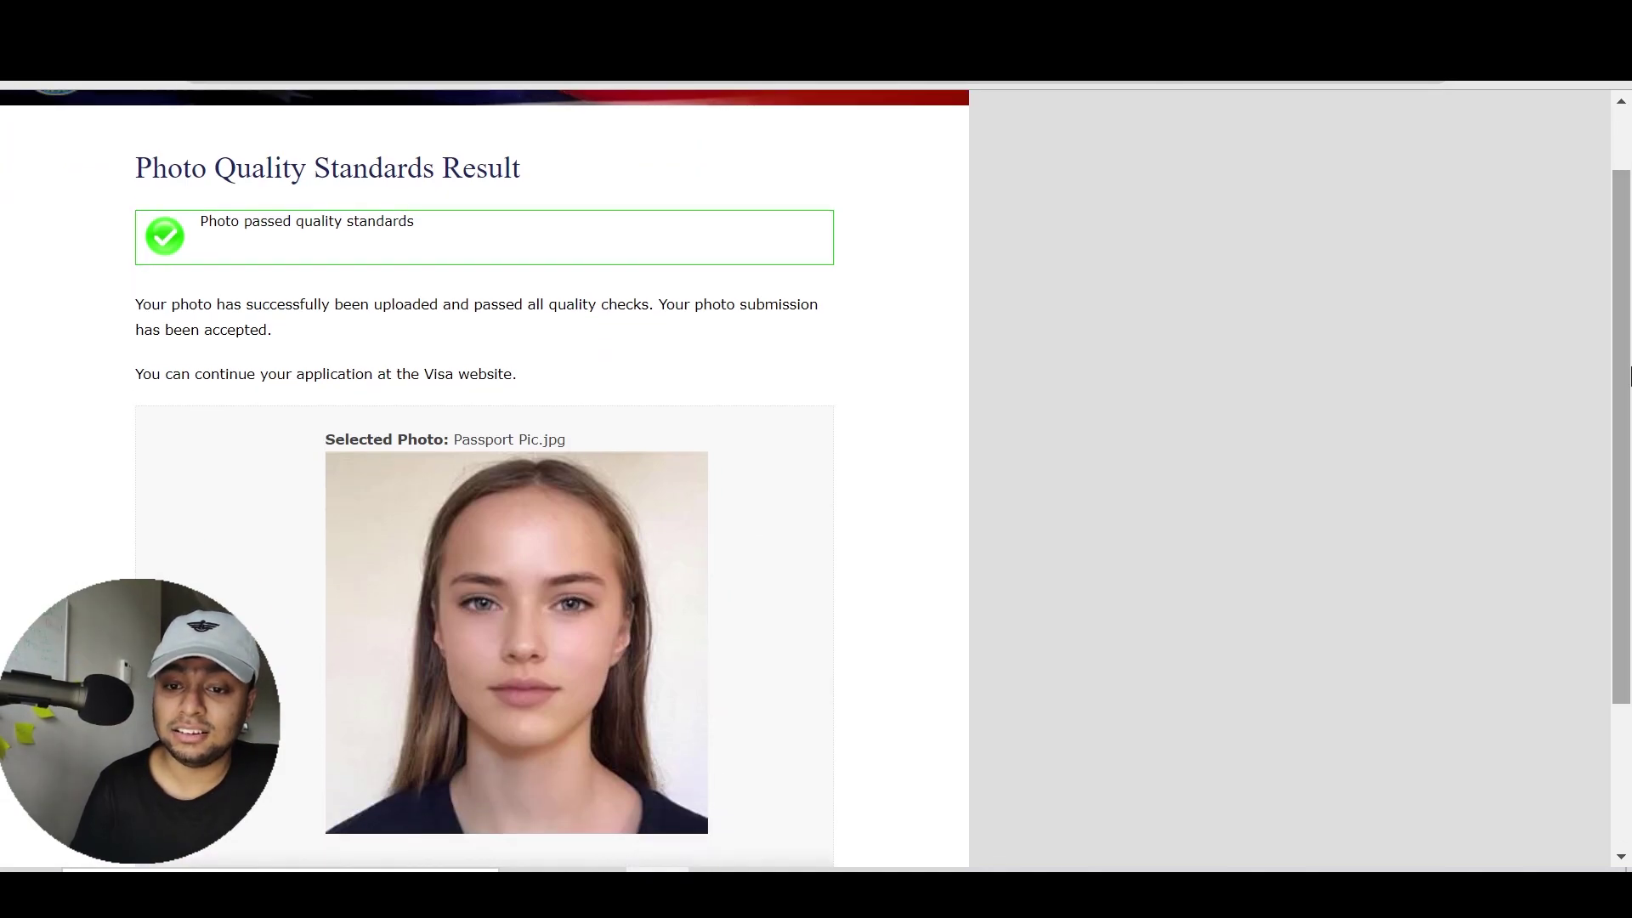
drag(200, 221, 416, 221)
click(415, 221)
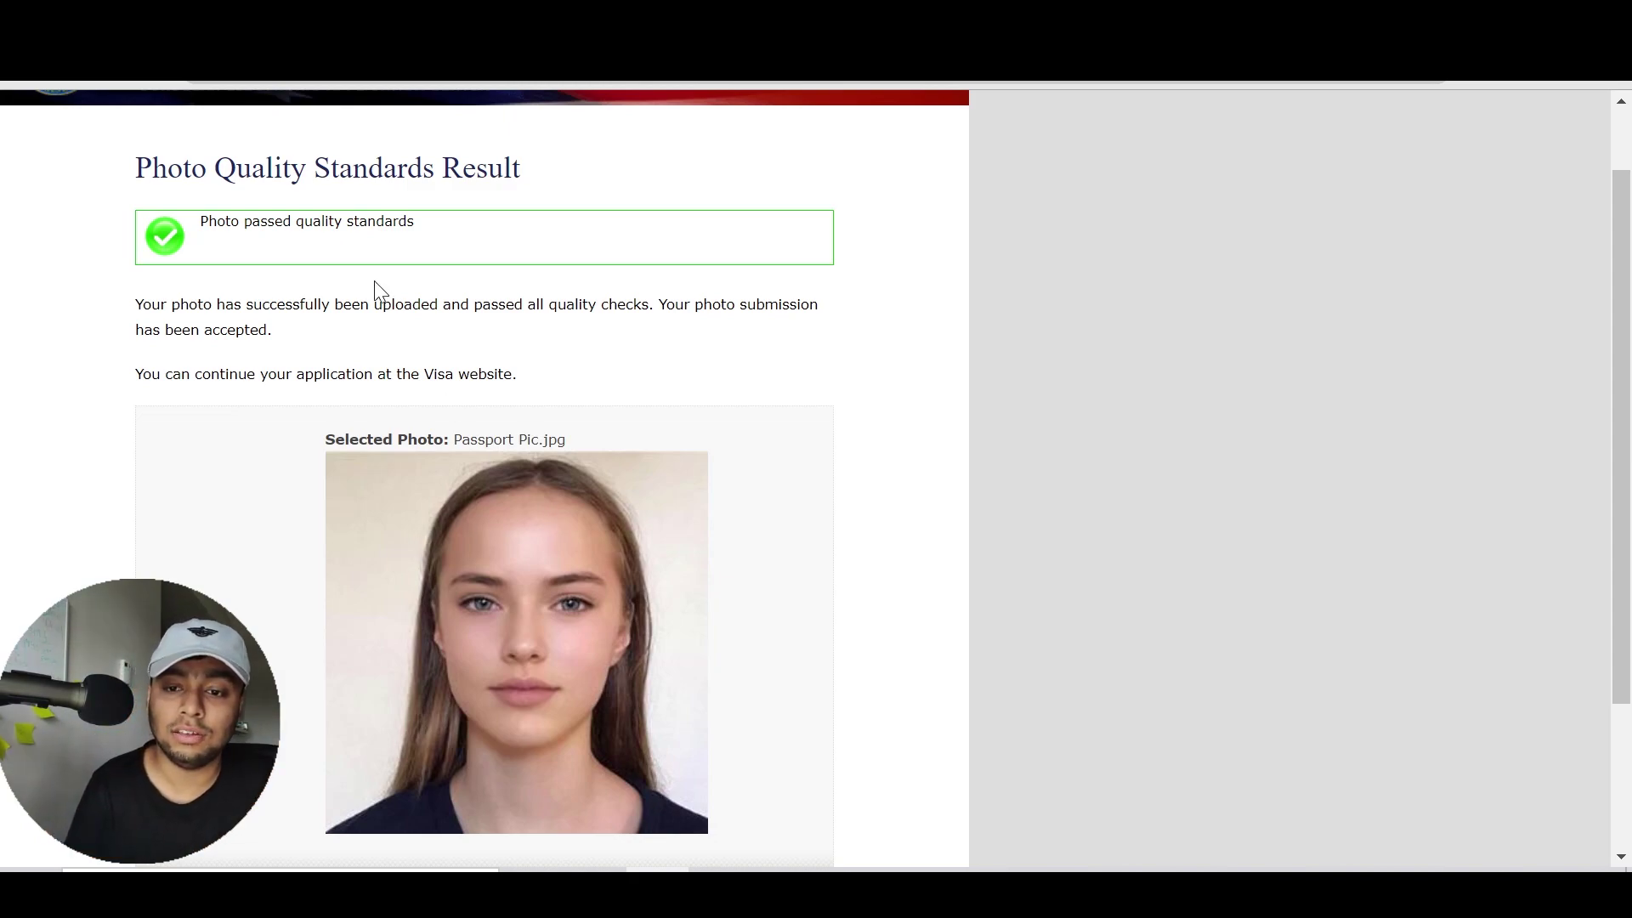
drag(340, 243, 247, 247)
click(252, 248)
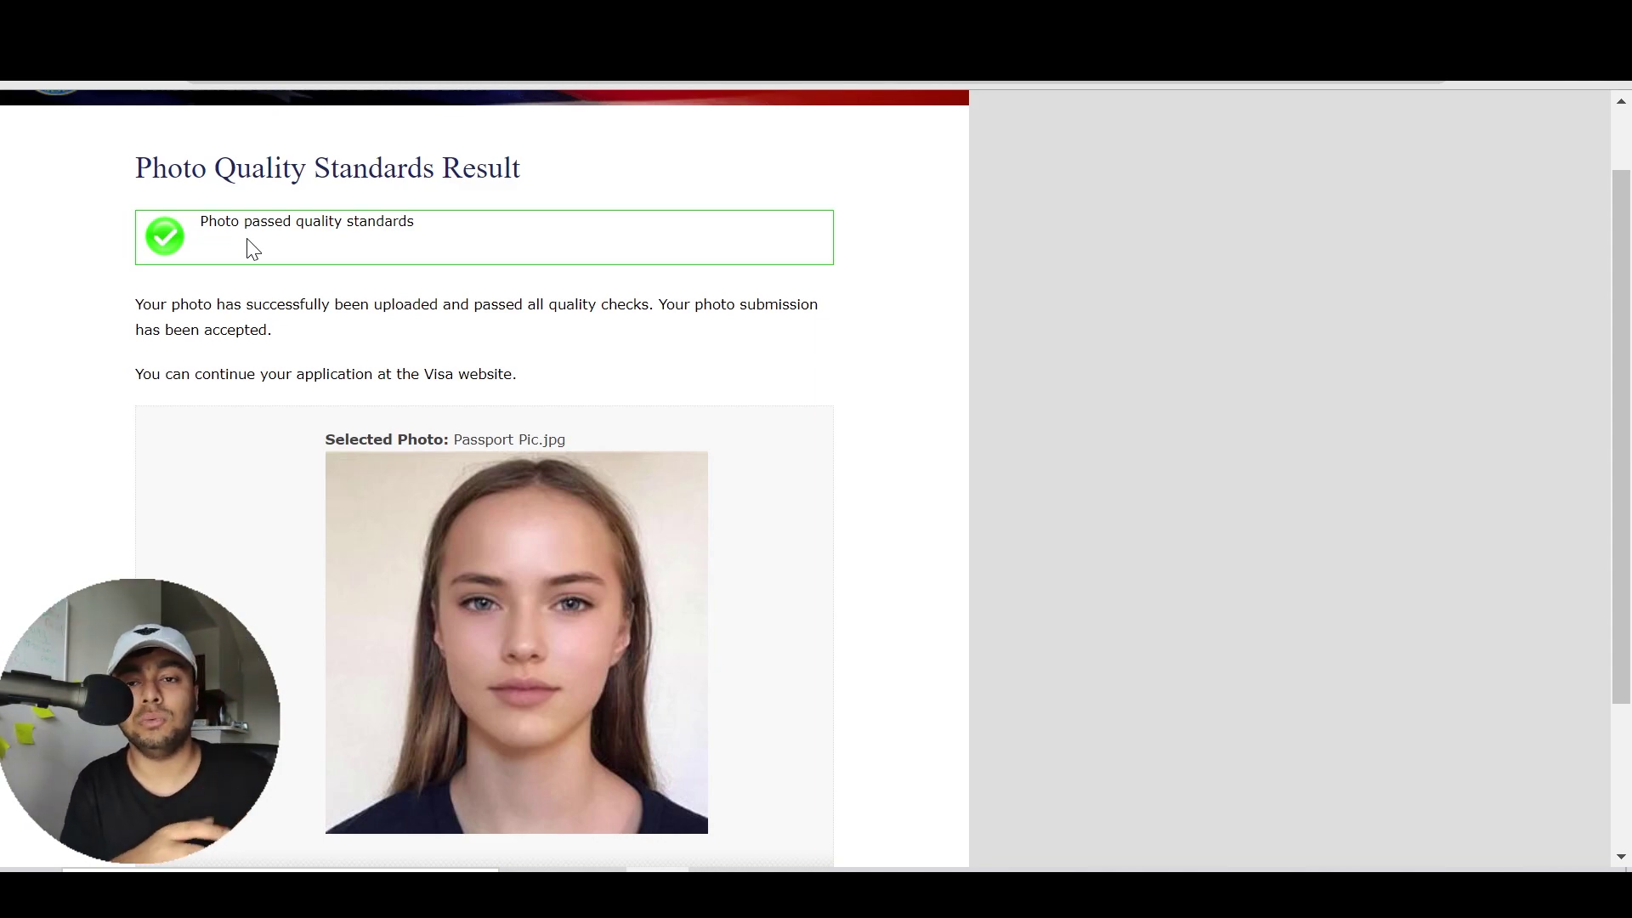
scroll(779, 354, down, 2)
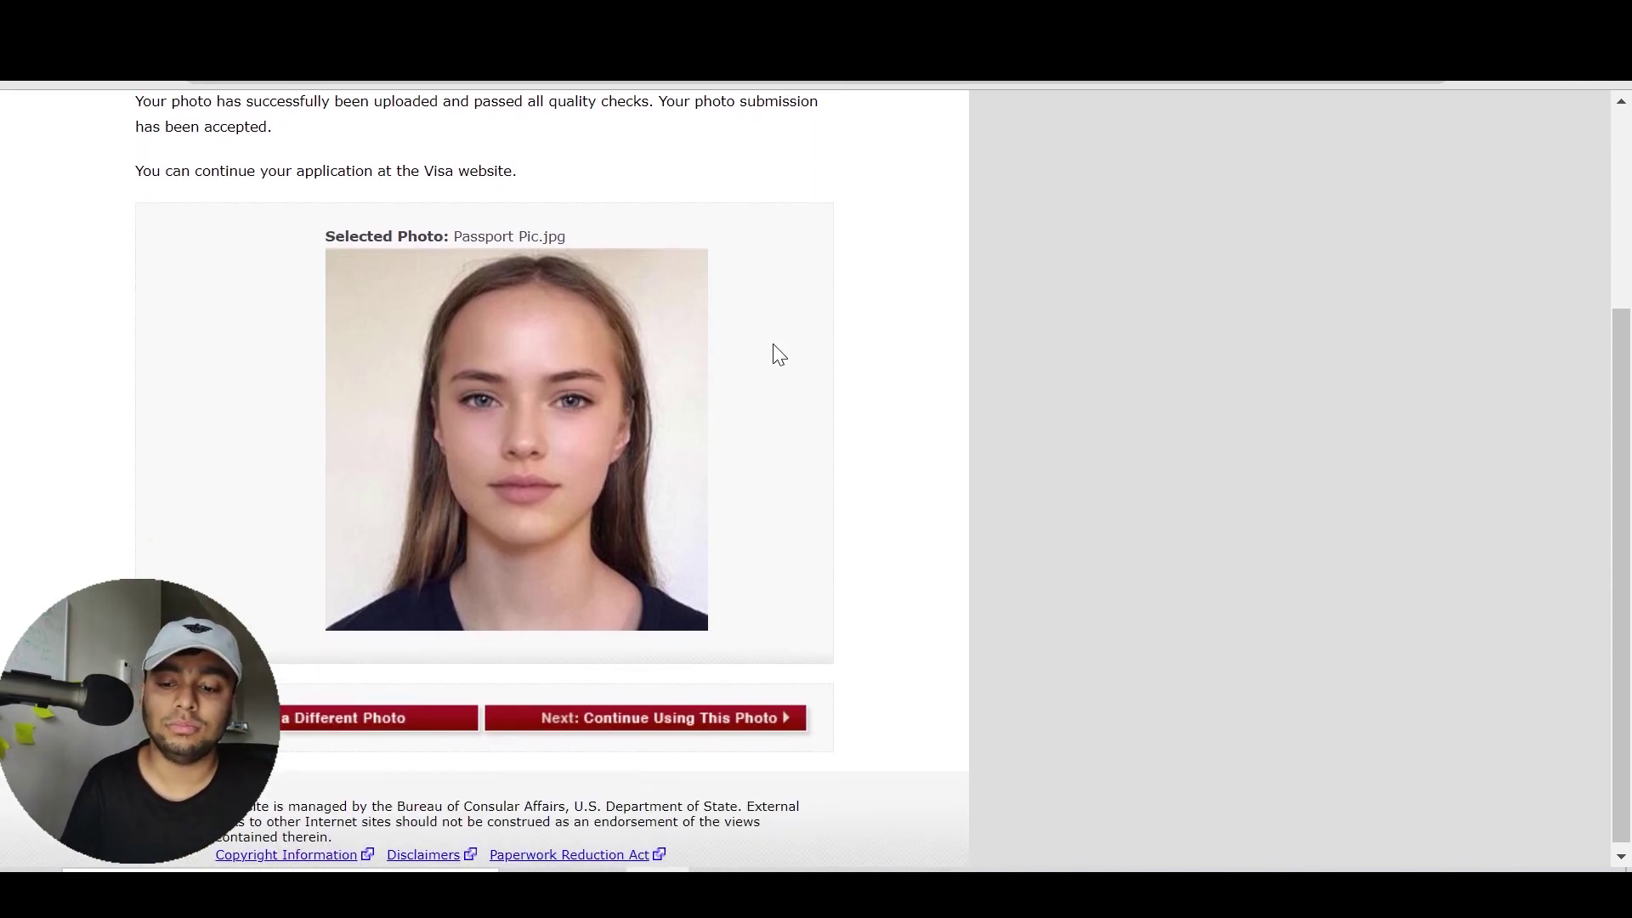
click(759, 719)
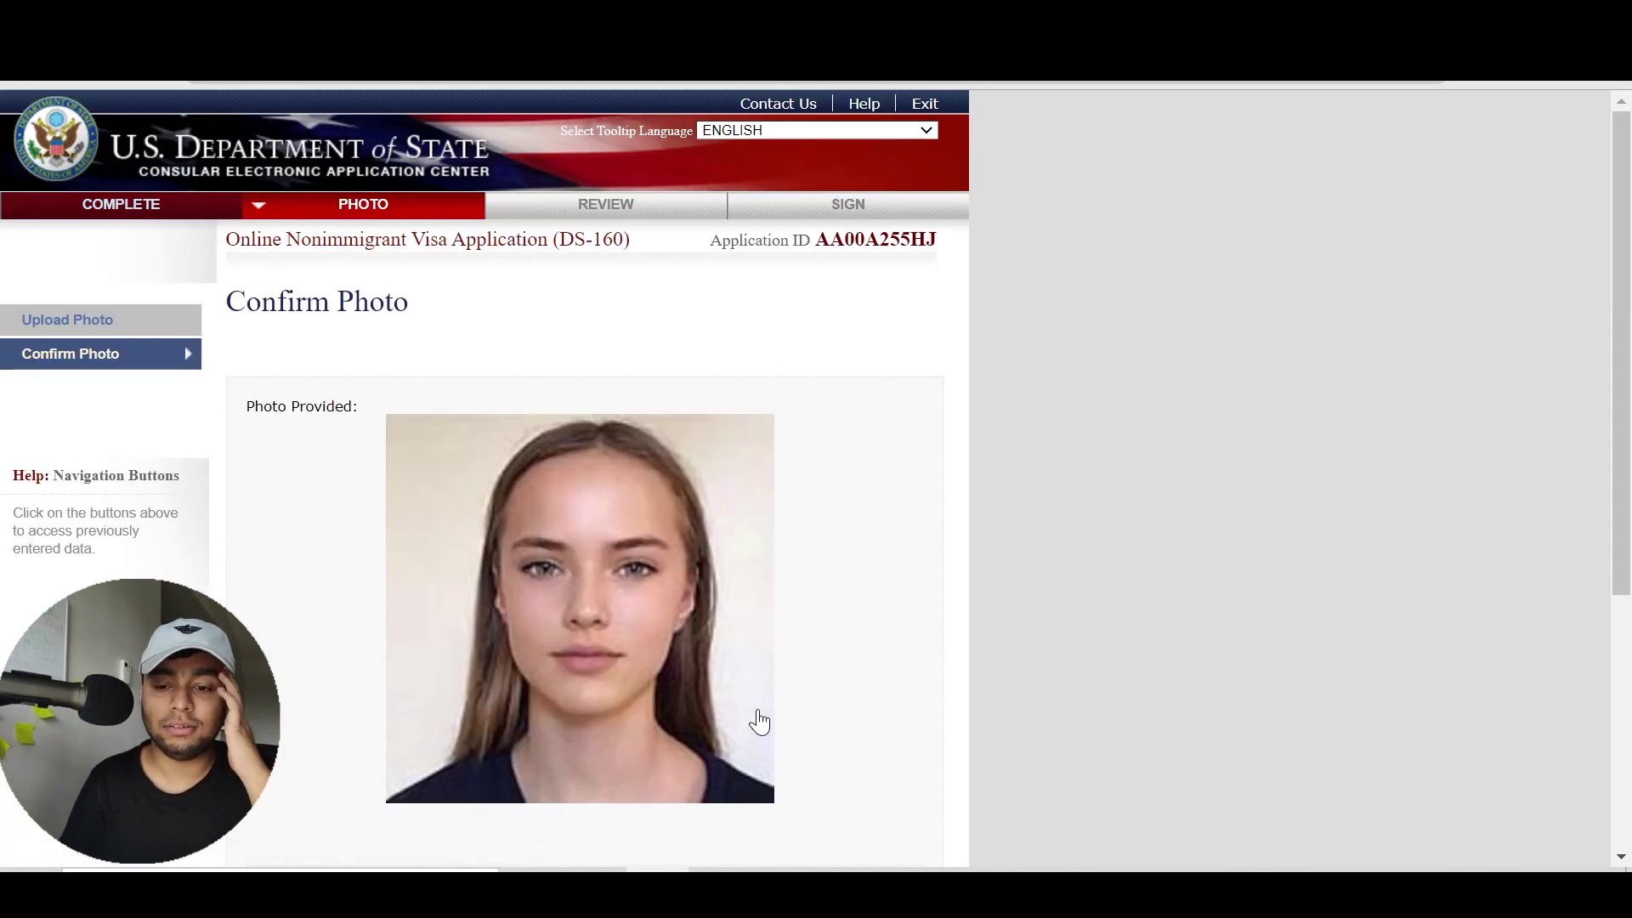
Proceed to the Review page showing the personal information
scroll(1057, 564, down, 2)
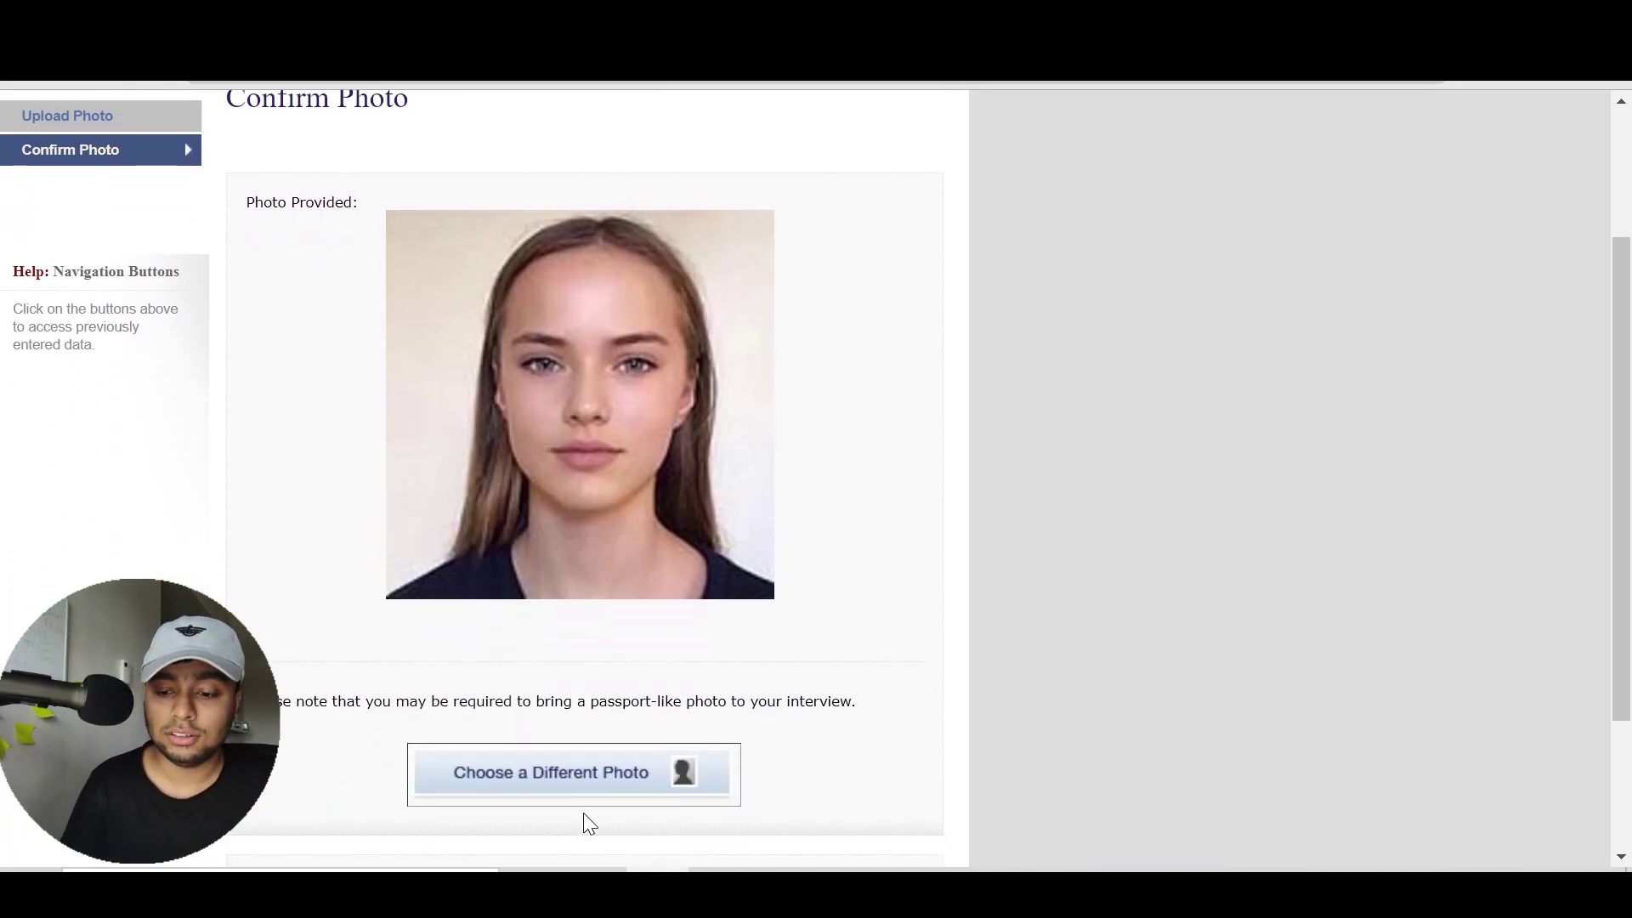
scroll(926, 690, down, 3)
click(851, 689)
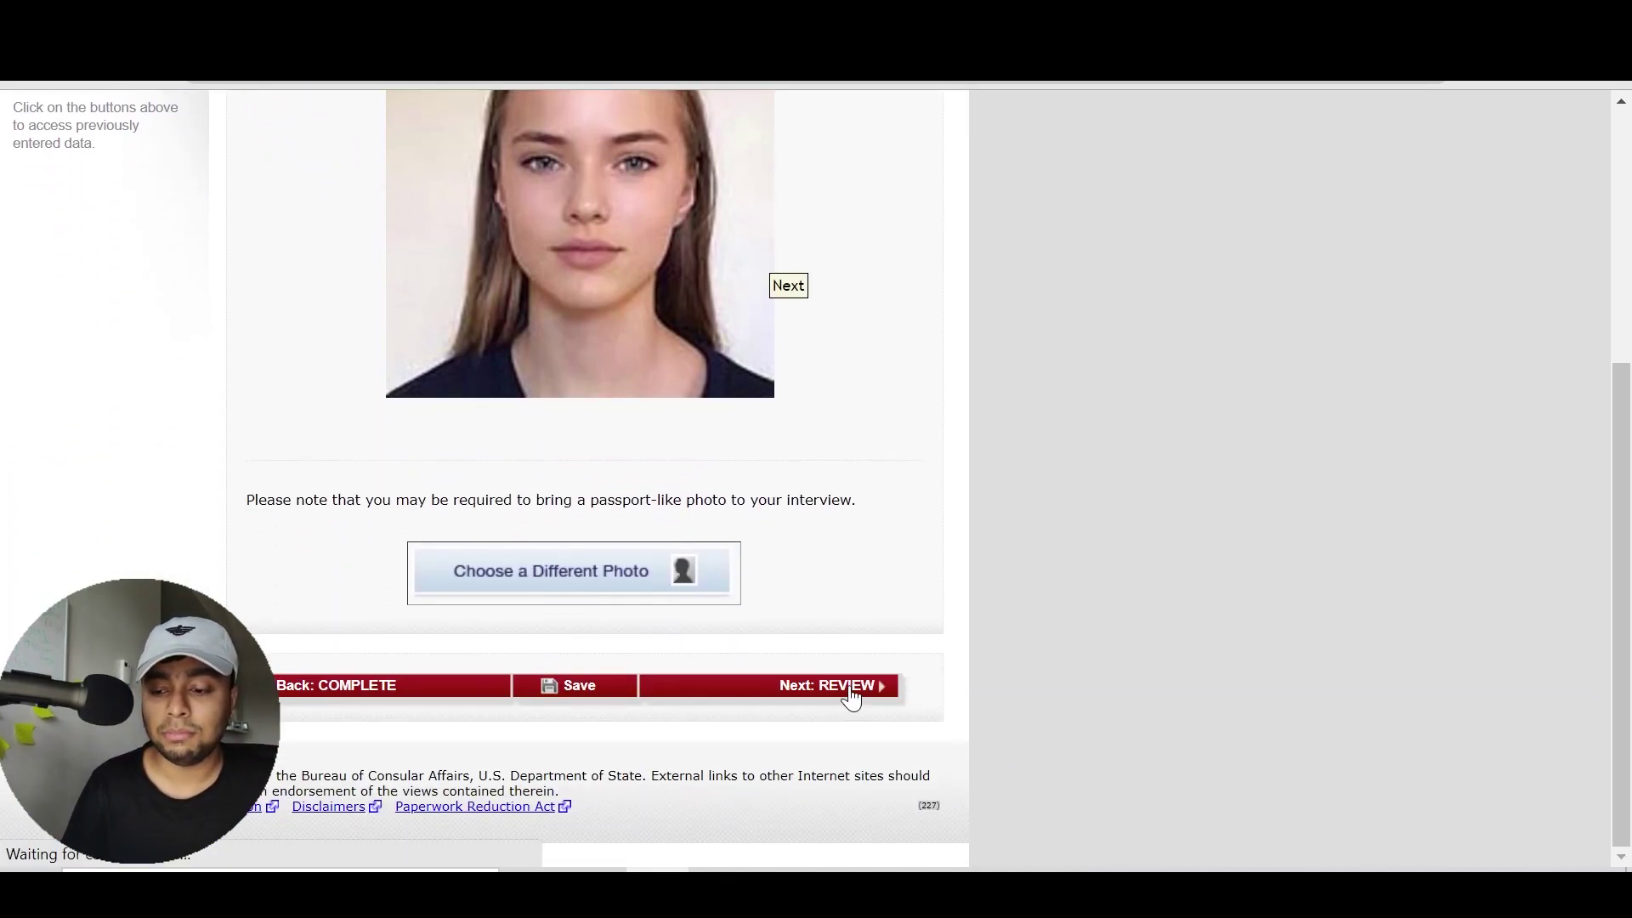
drag(1622, 260, 1623, 748)
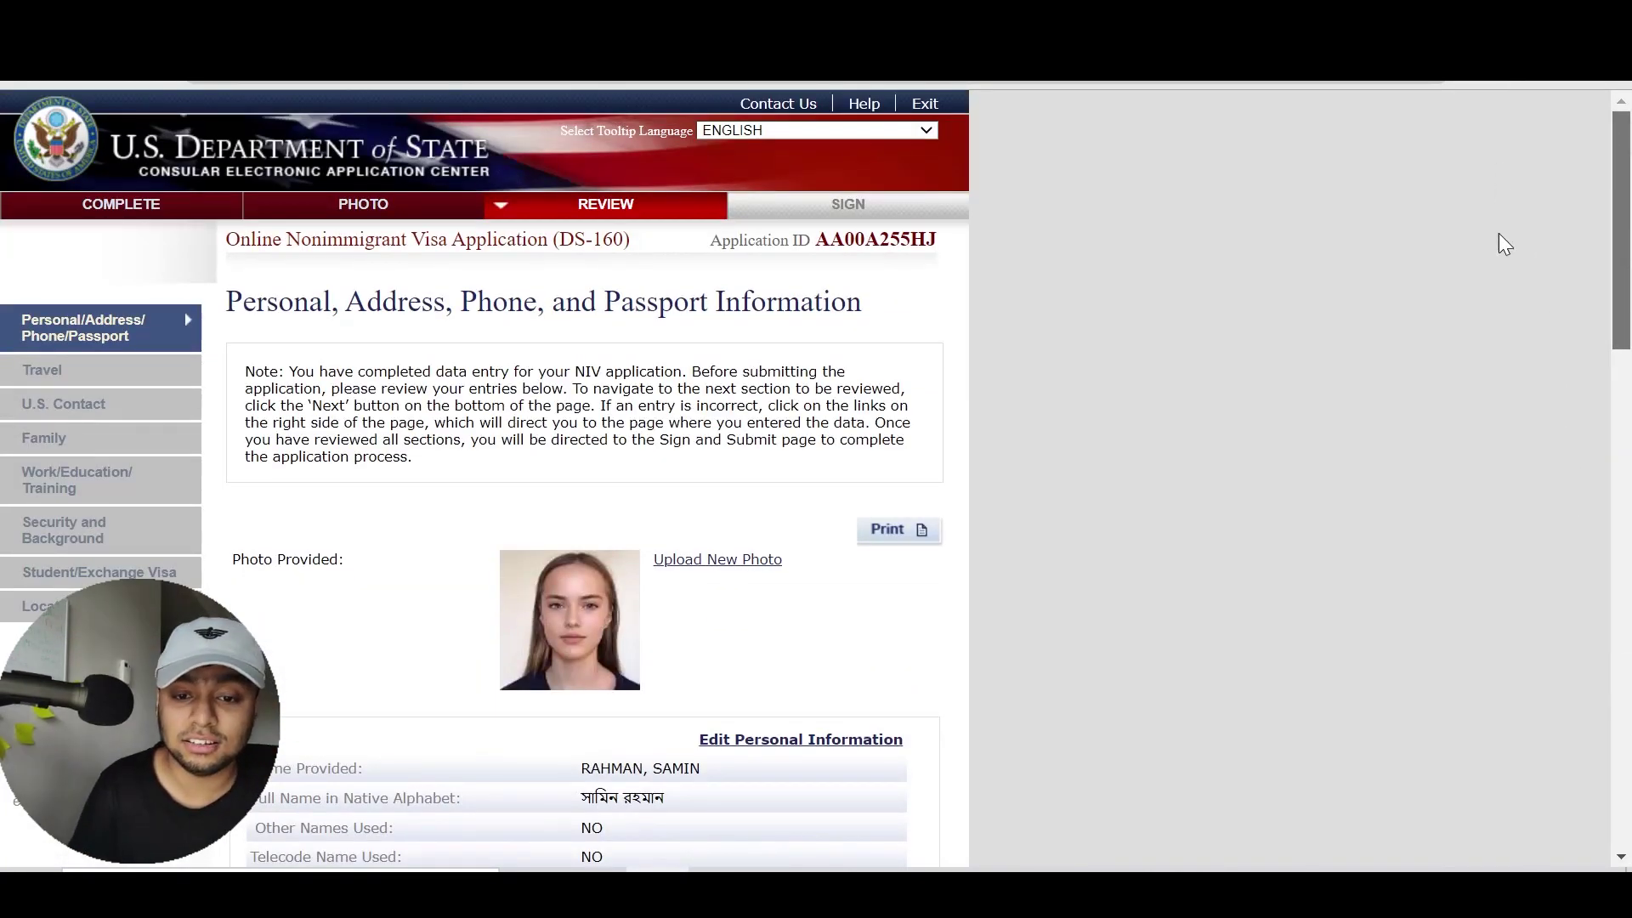
scroll(1563, 558, down, 10)
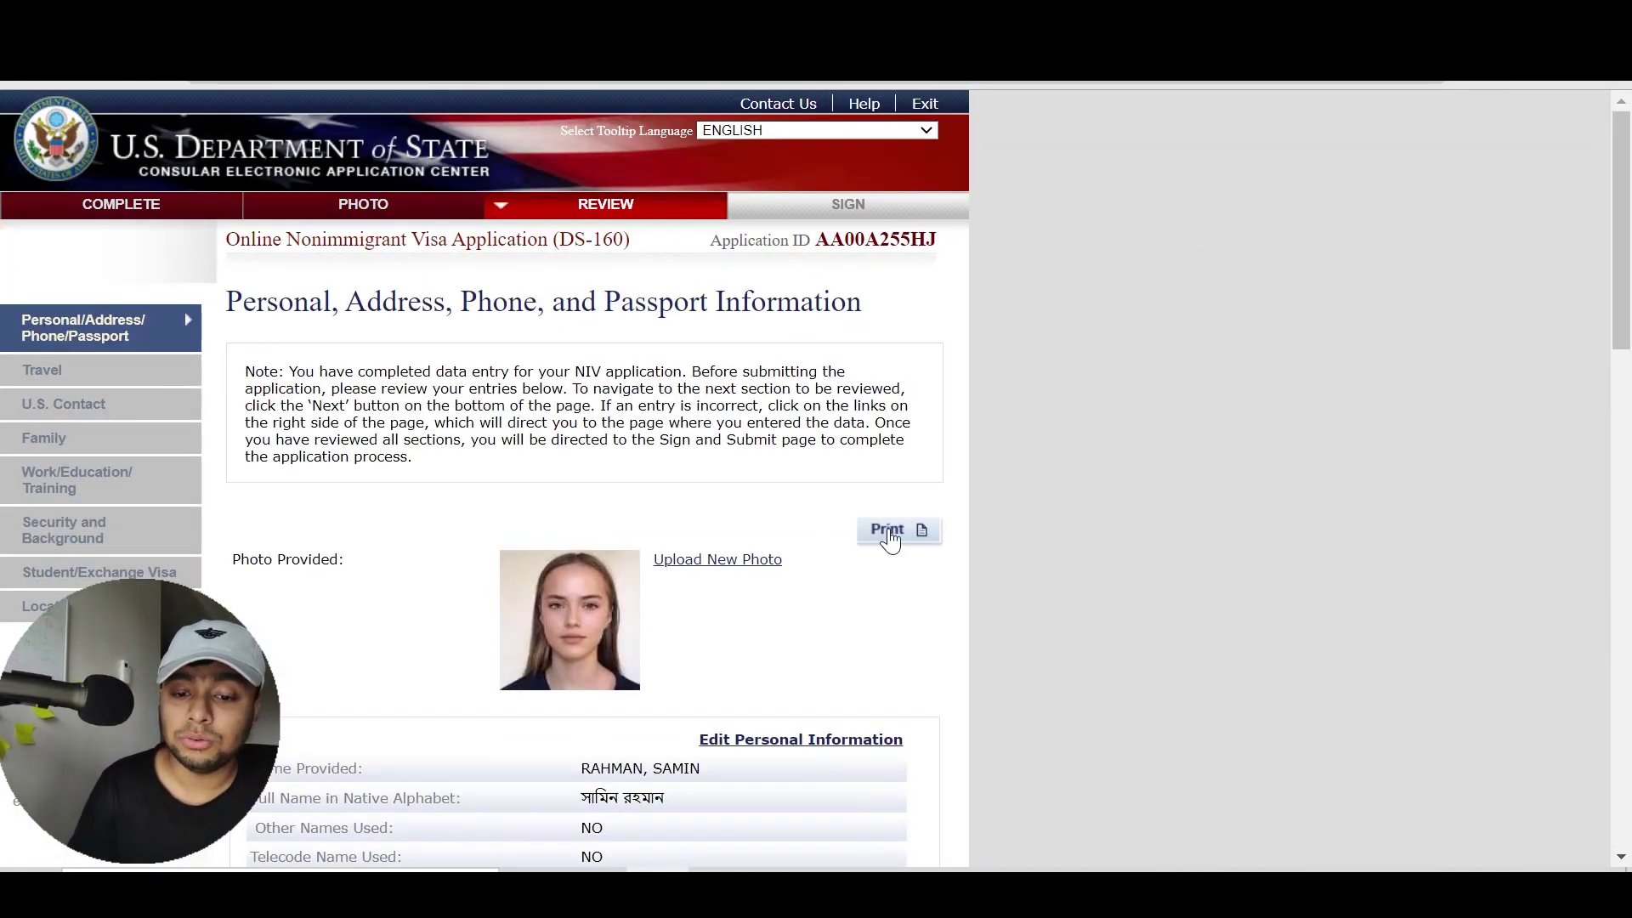
Preview the personal information review as a two-page printout, then cancel without printing
click(887, 534)
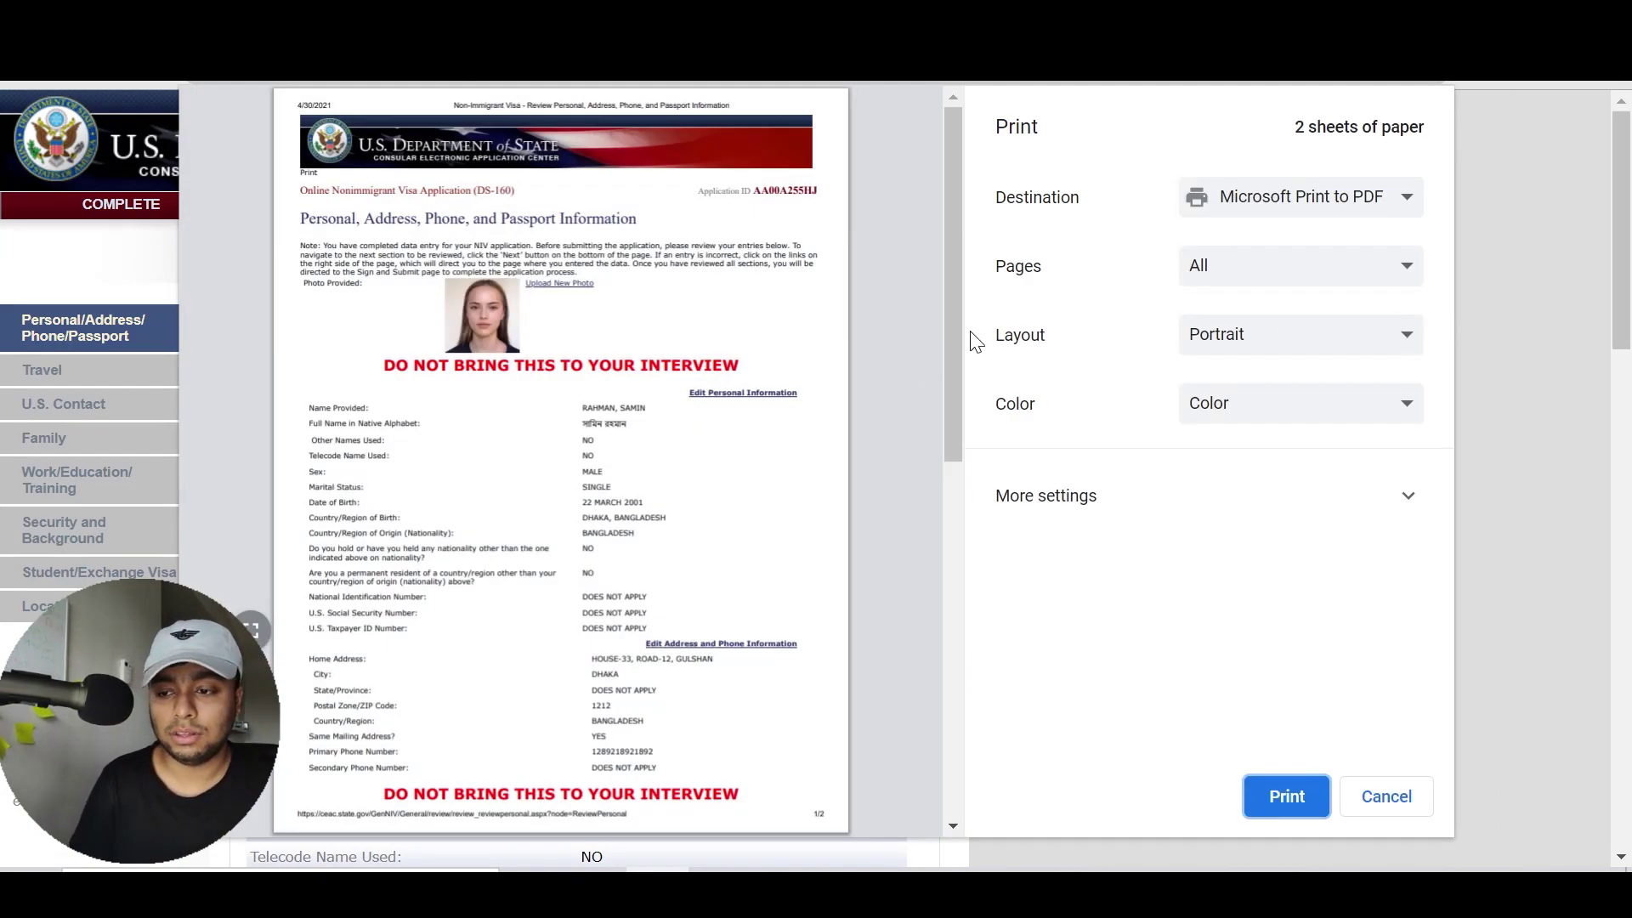
drag(946, 340, 884, 276)
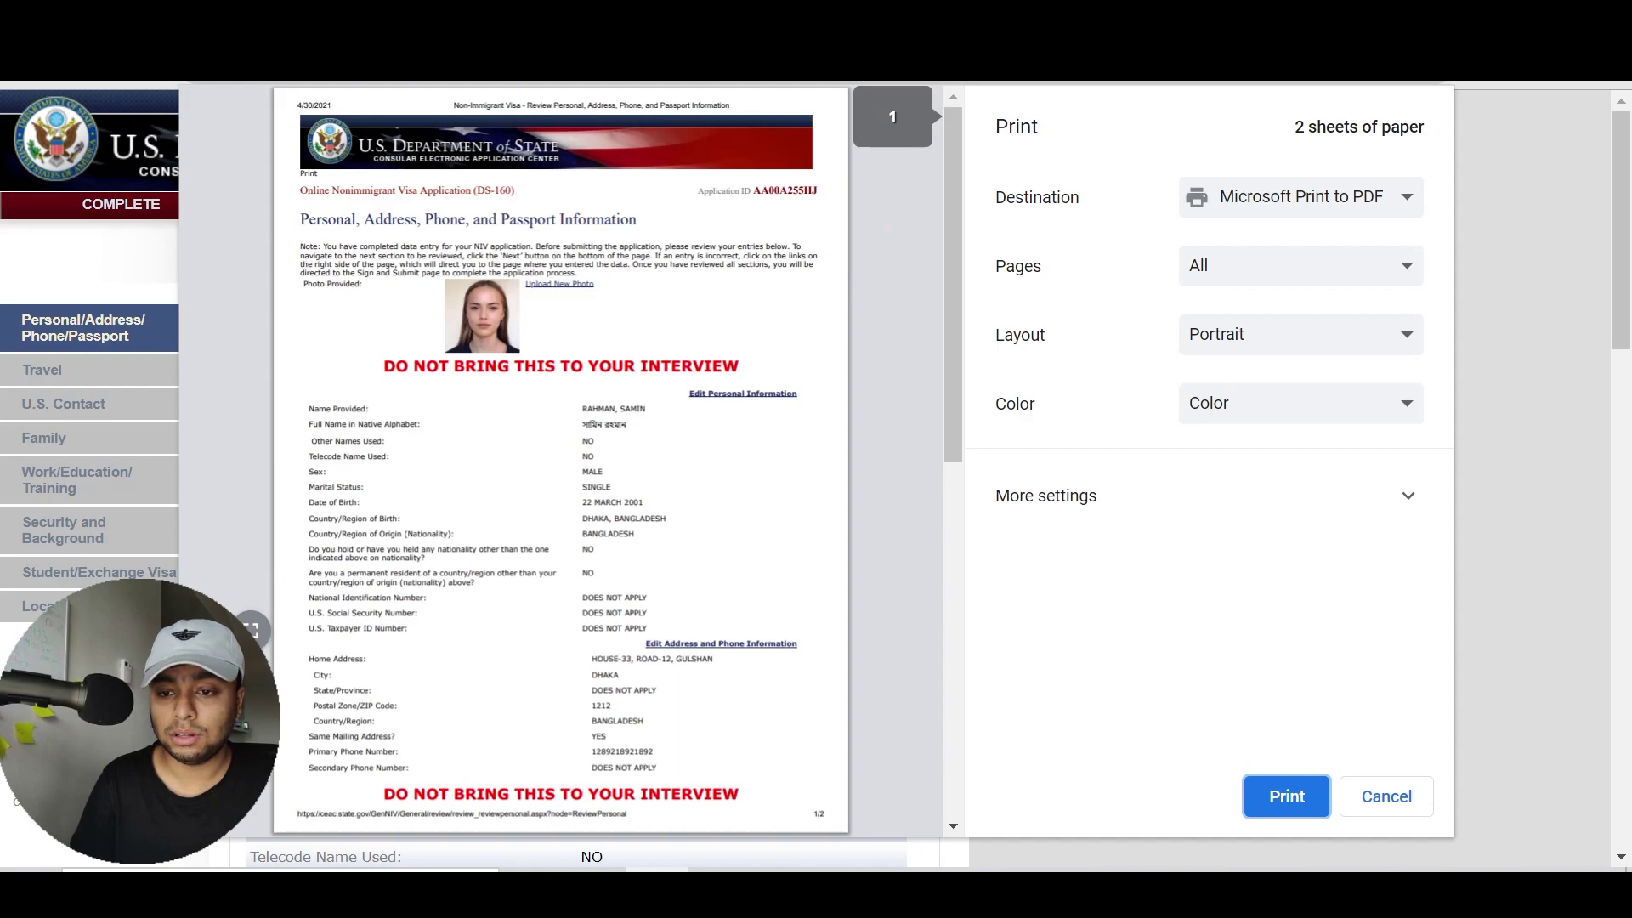
drag(952, 371, 914, 803)
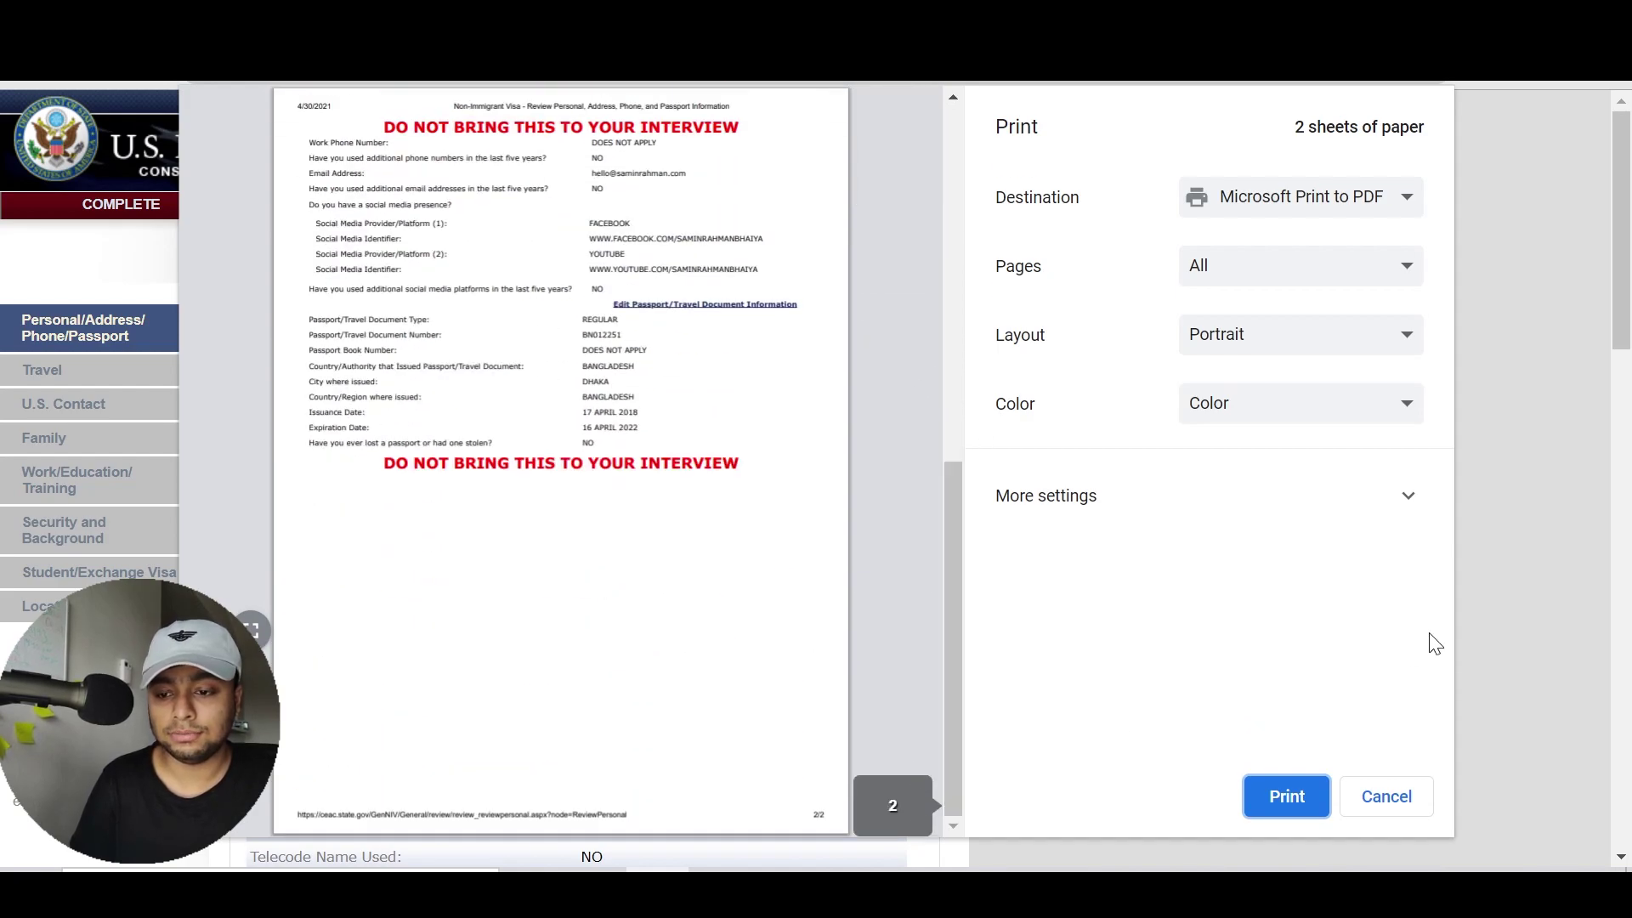
scroll(959, 676, up, 8)
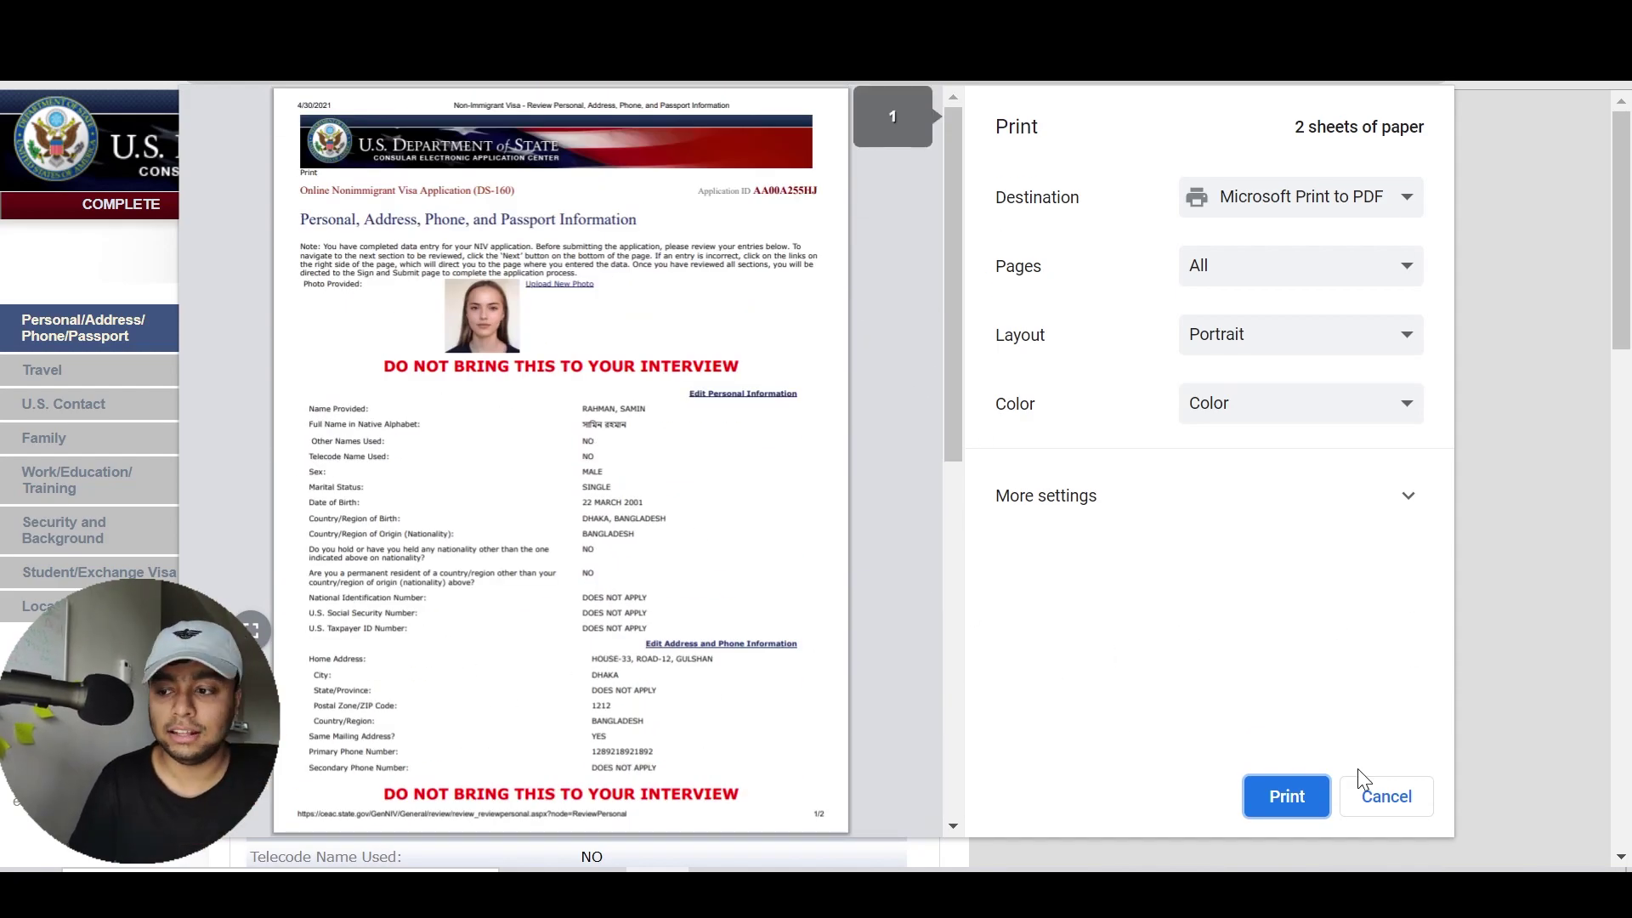
click(1390, 796)
drag(1628, 281, 1628, 777)
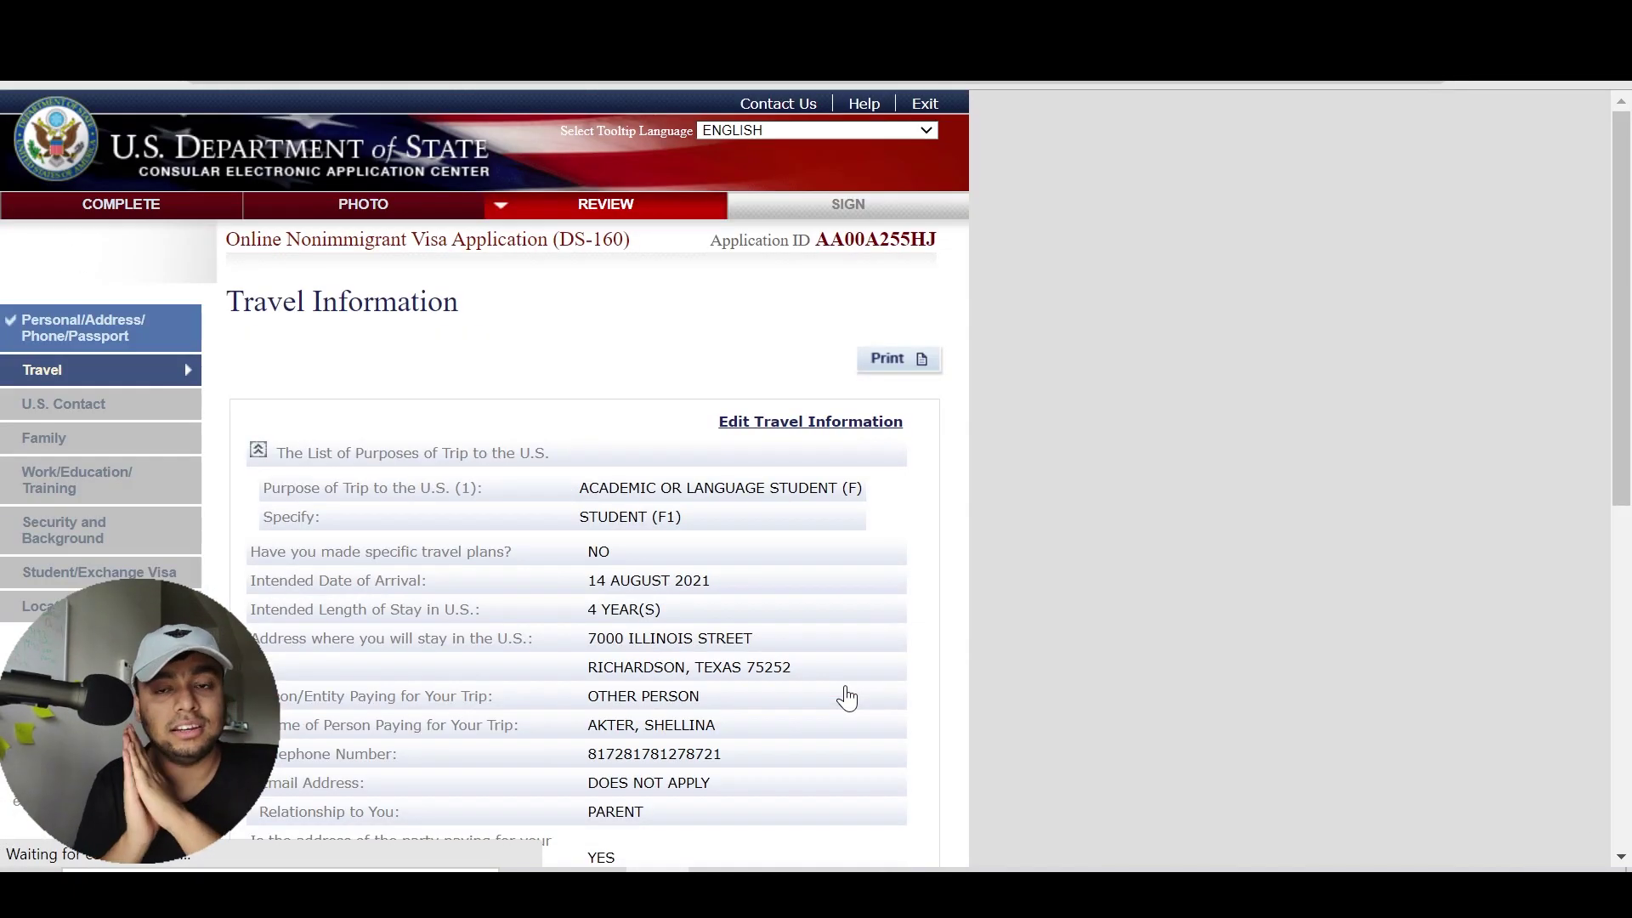
Mark the Travel review done and page through the U.S. Contact, Family and Work/Education reviews
drag(1628, 289, 1627, 646)
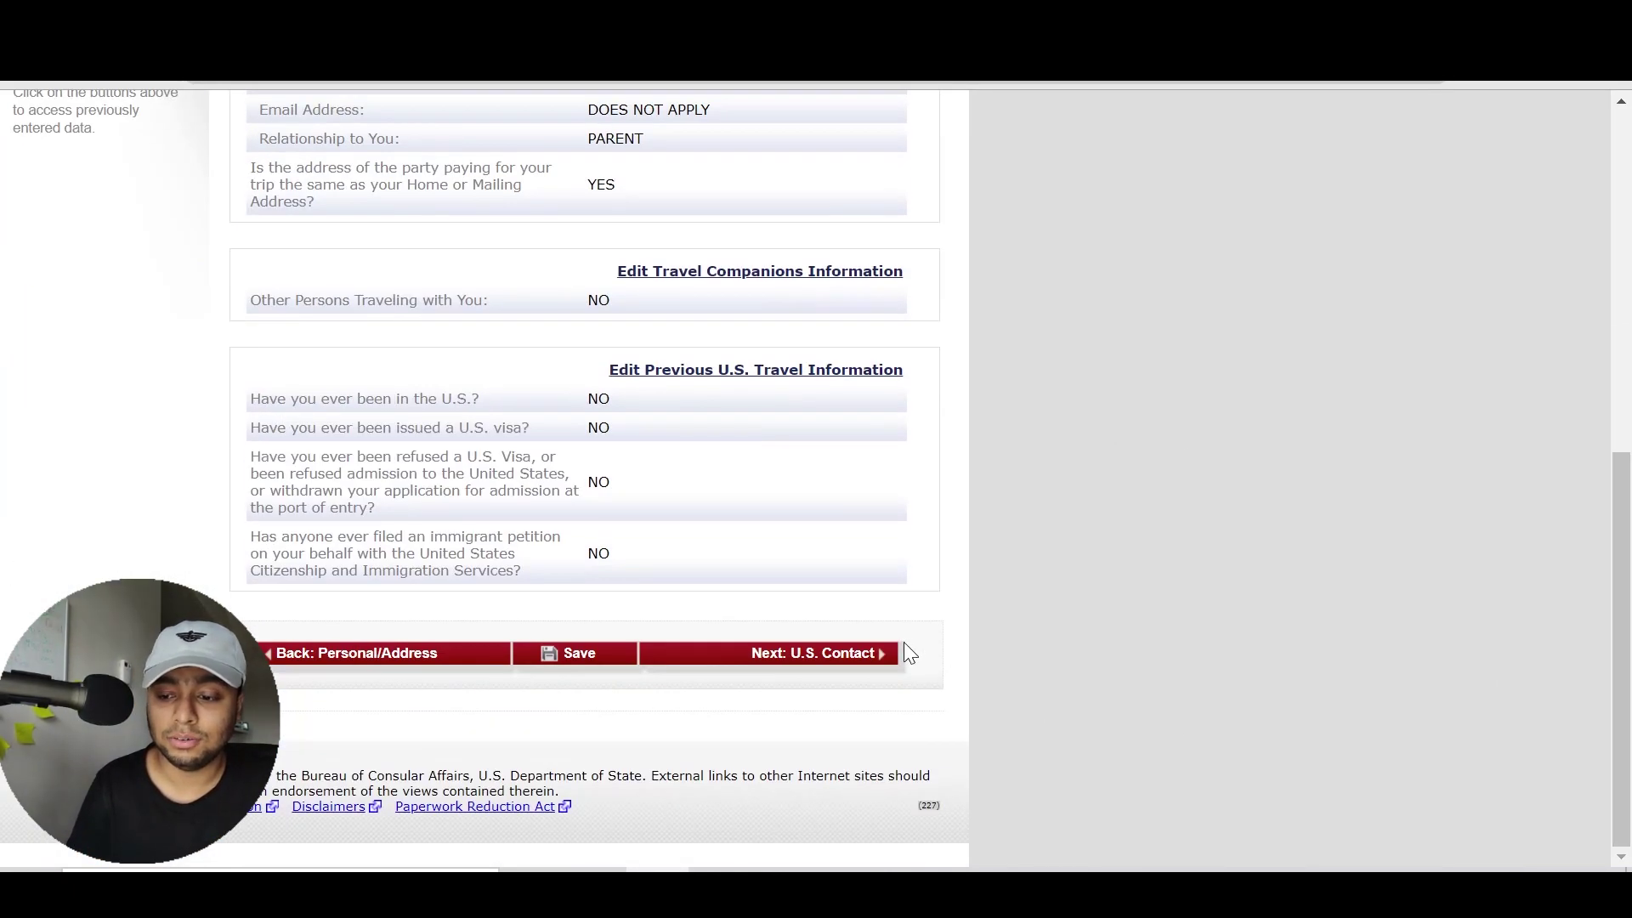
click(846, 659)
scroll(1623, 383, down, 1)
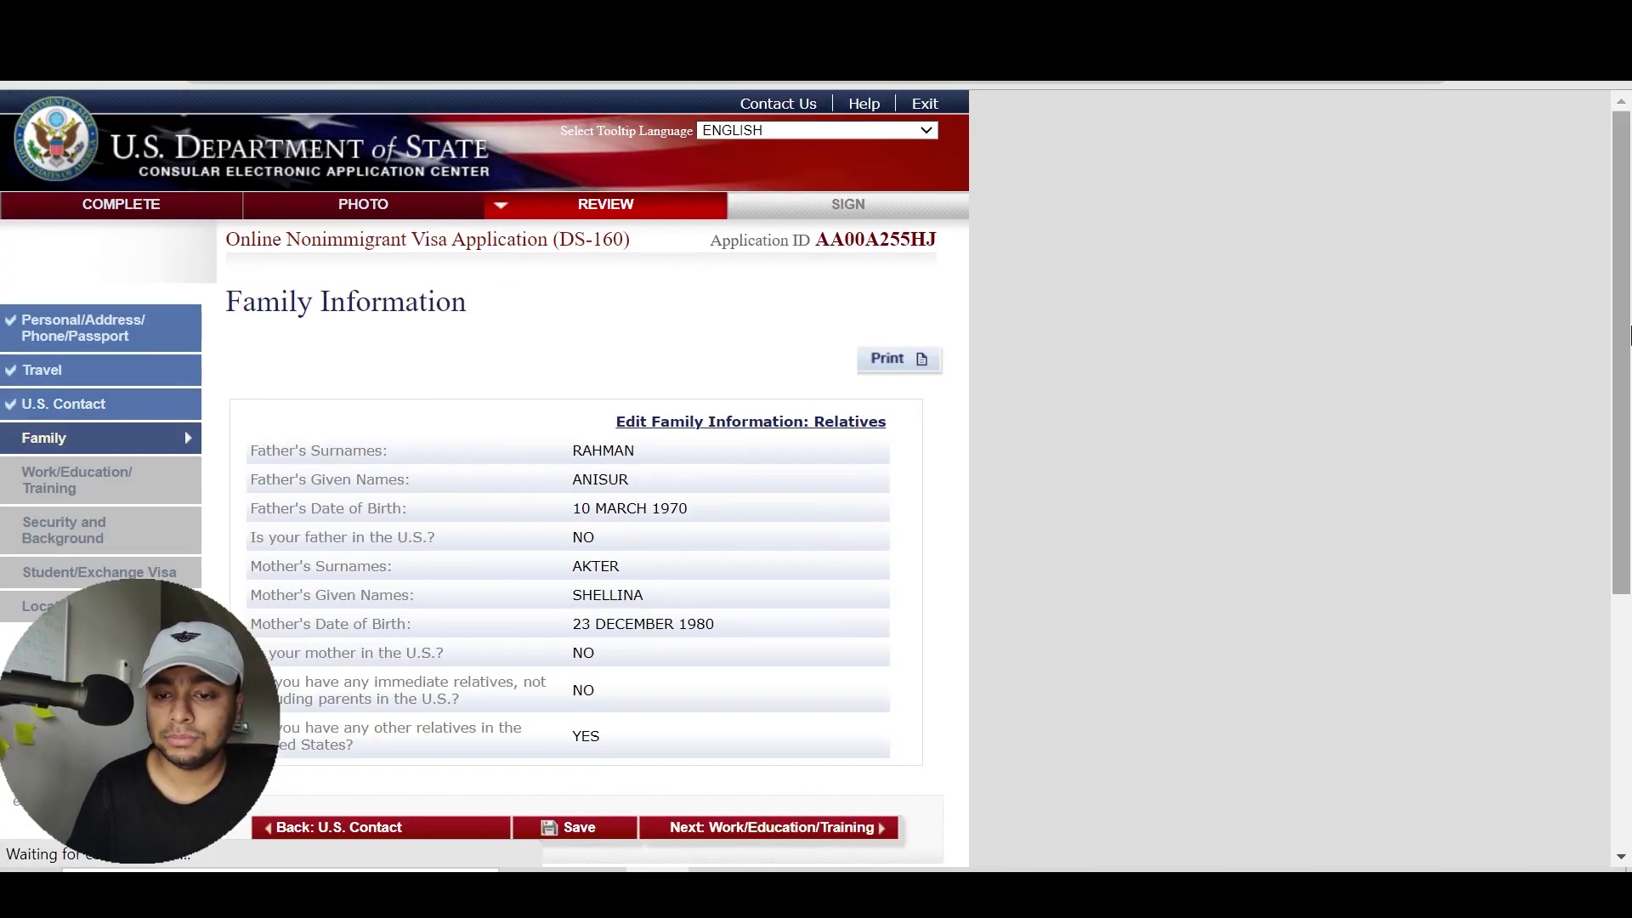
scroll(1063, 522, down, 3)
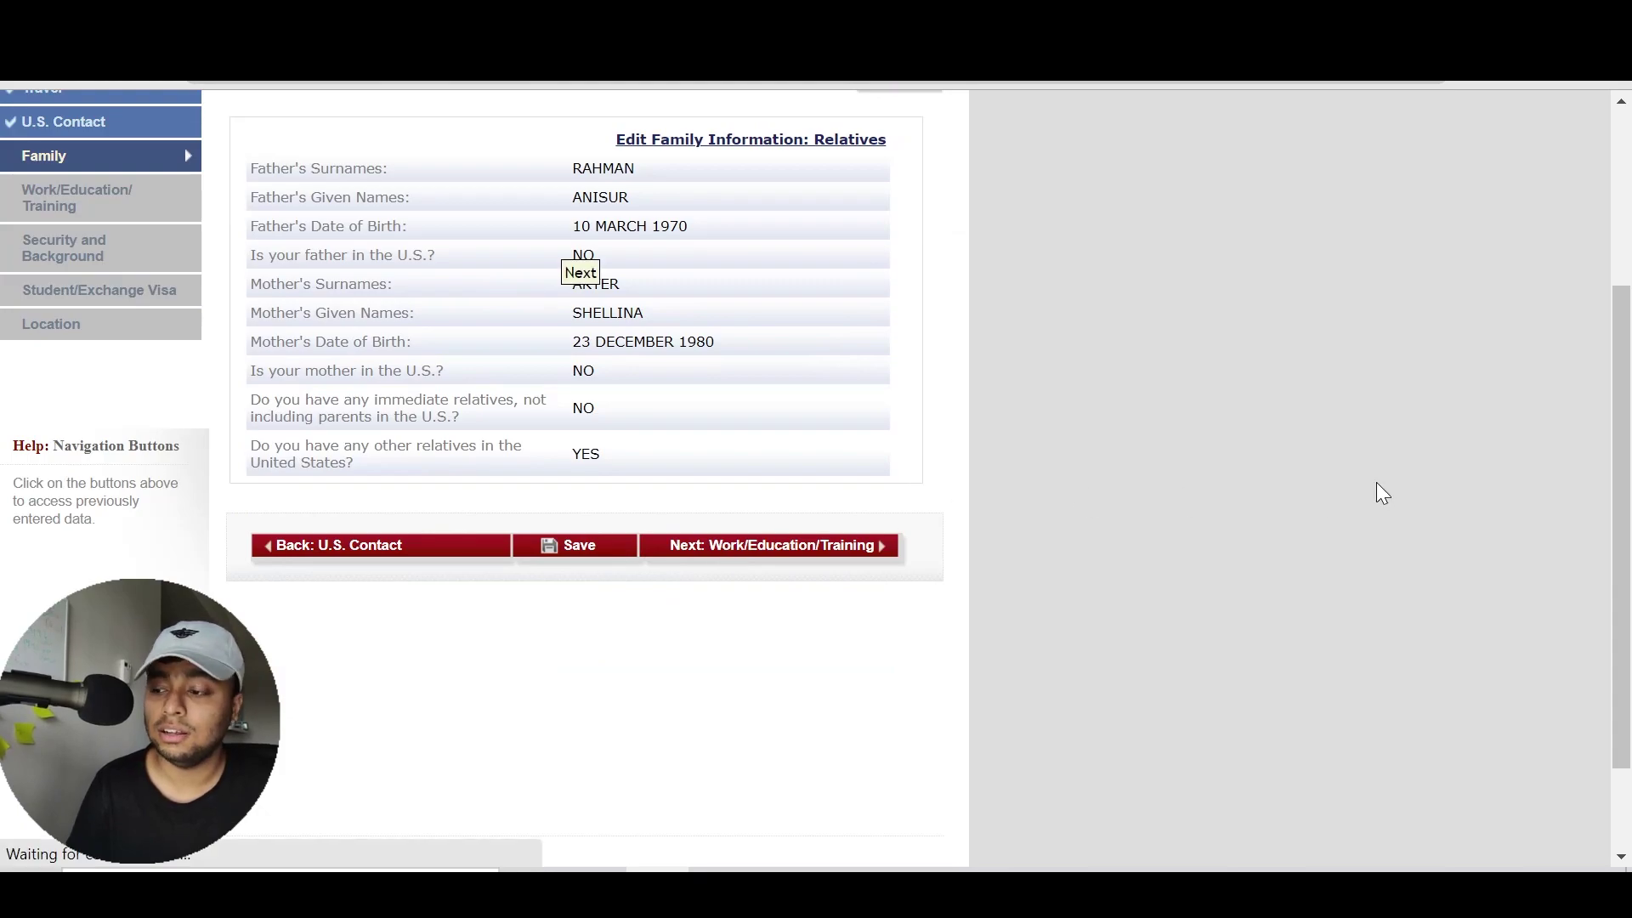
scroll(1584, 568, down, 7)
scroll(1628, 498, down, 5)
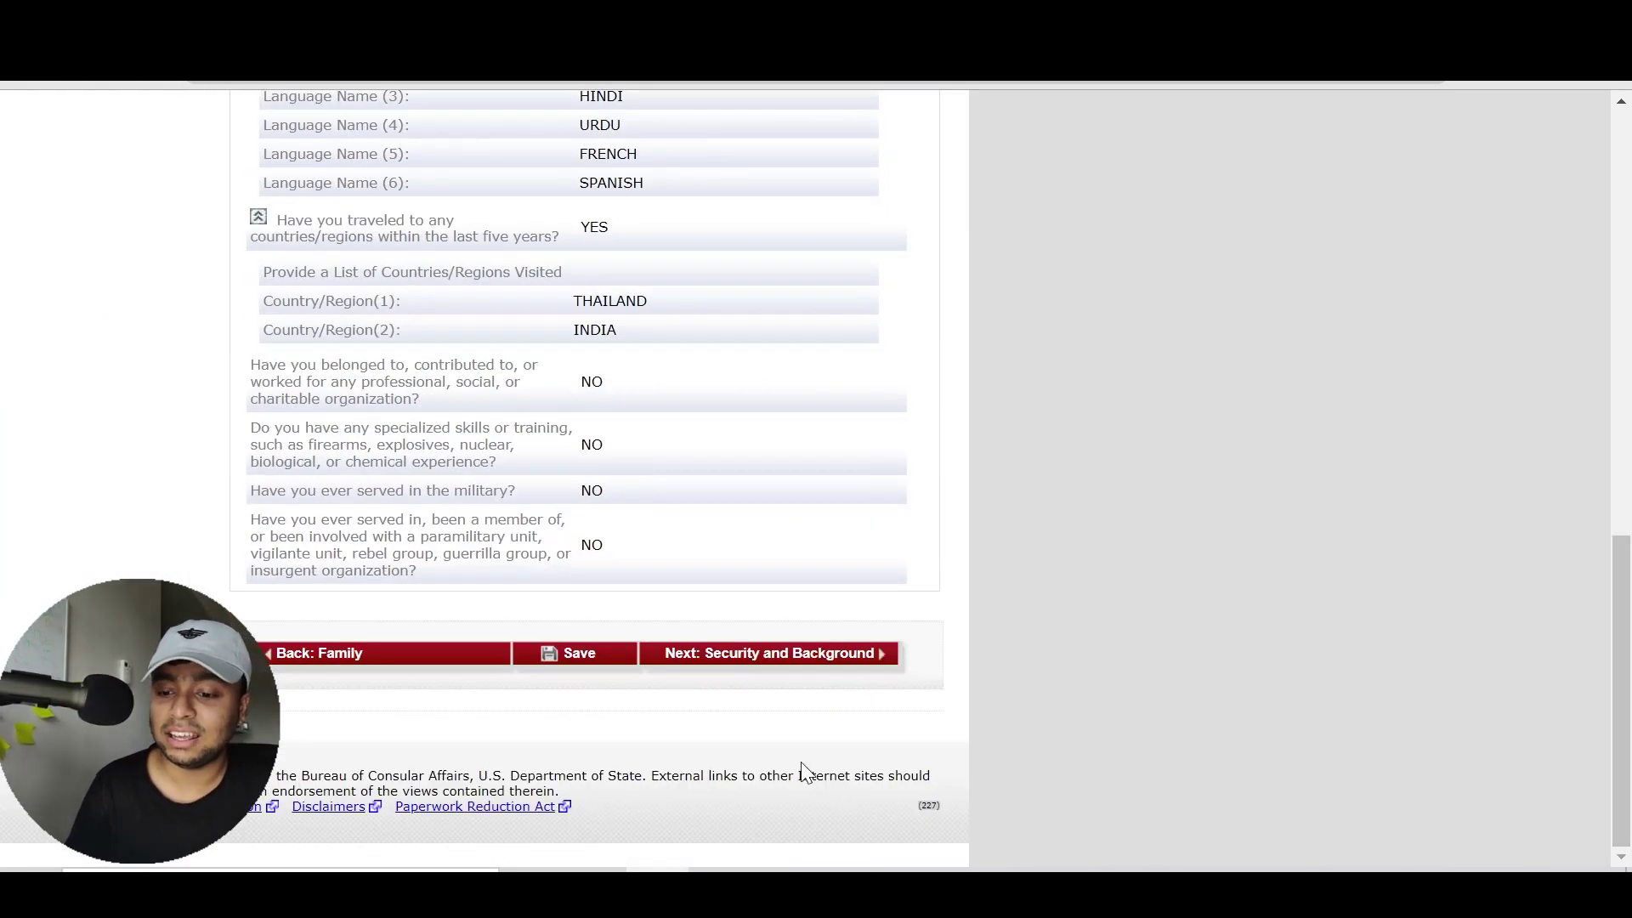
Advance through the Security and Background and Student Visa reviews to Location Information
click(796, 653)
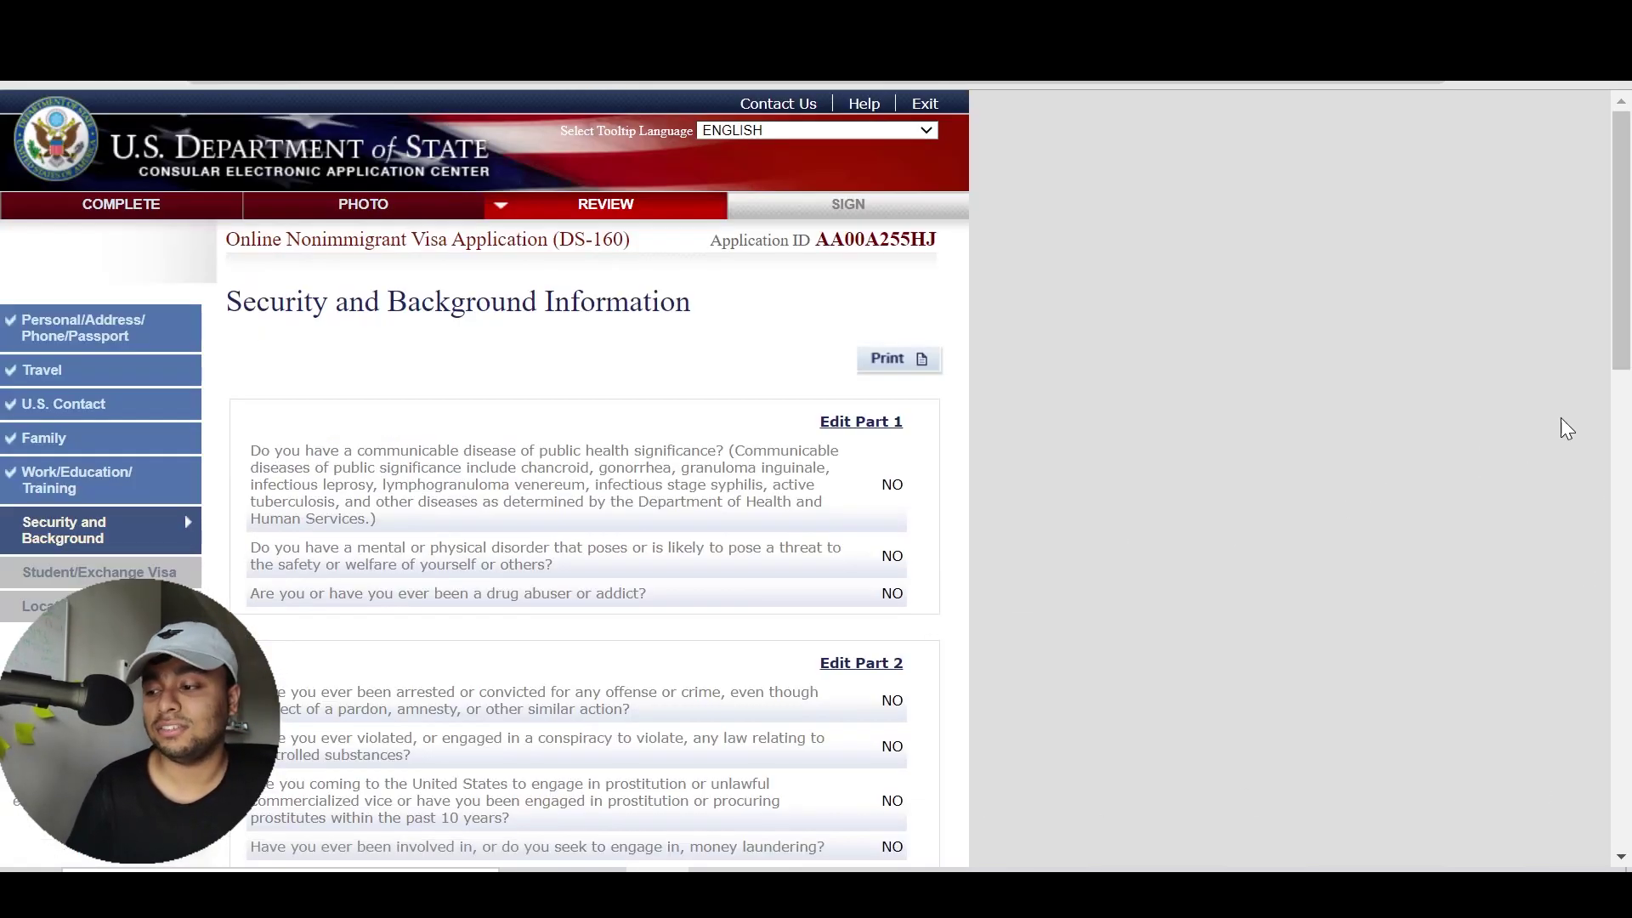
scroll(1628, 378, down, 1)
scroll(1628, 378, down, 15)
click(797, 853)
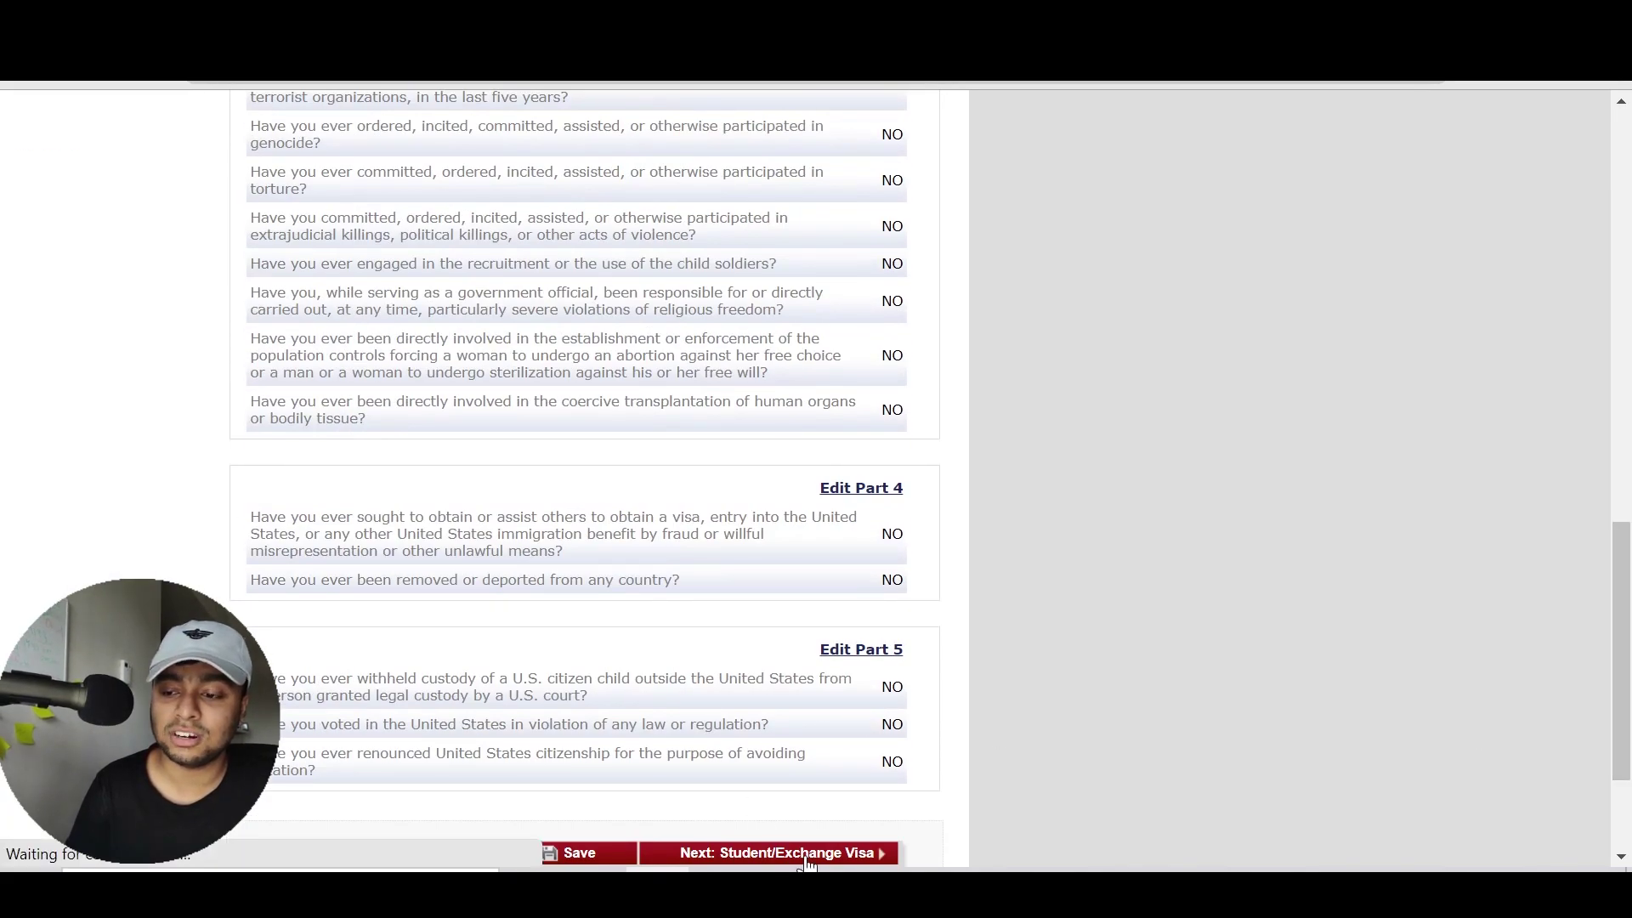
scroll(1190, 477, down, 15)
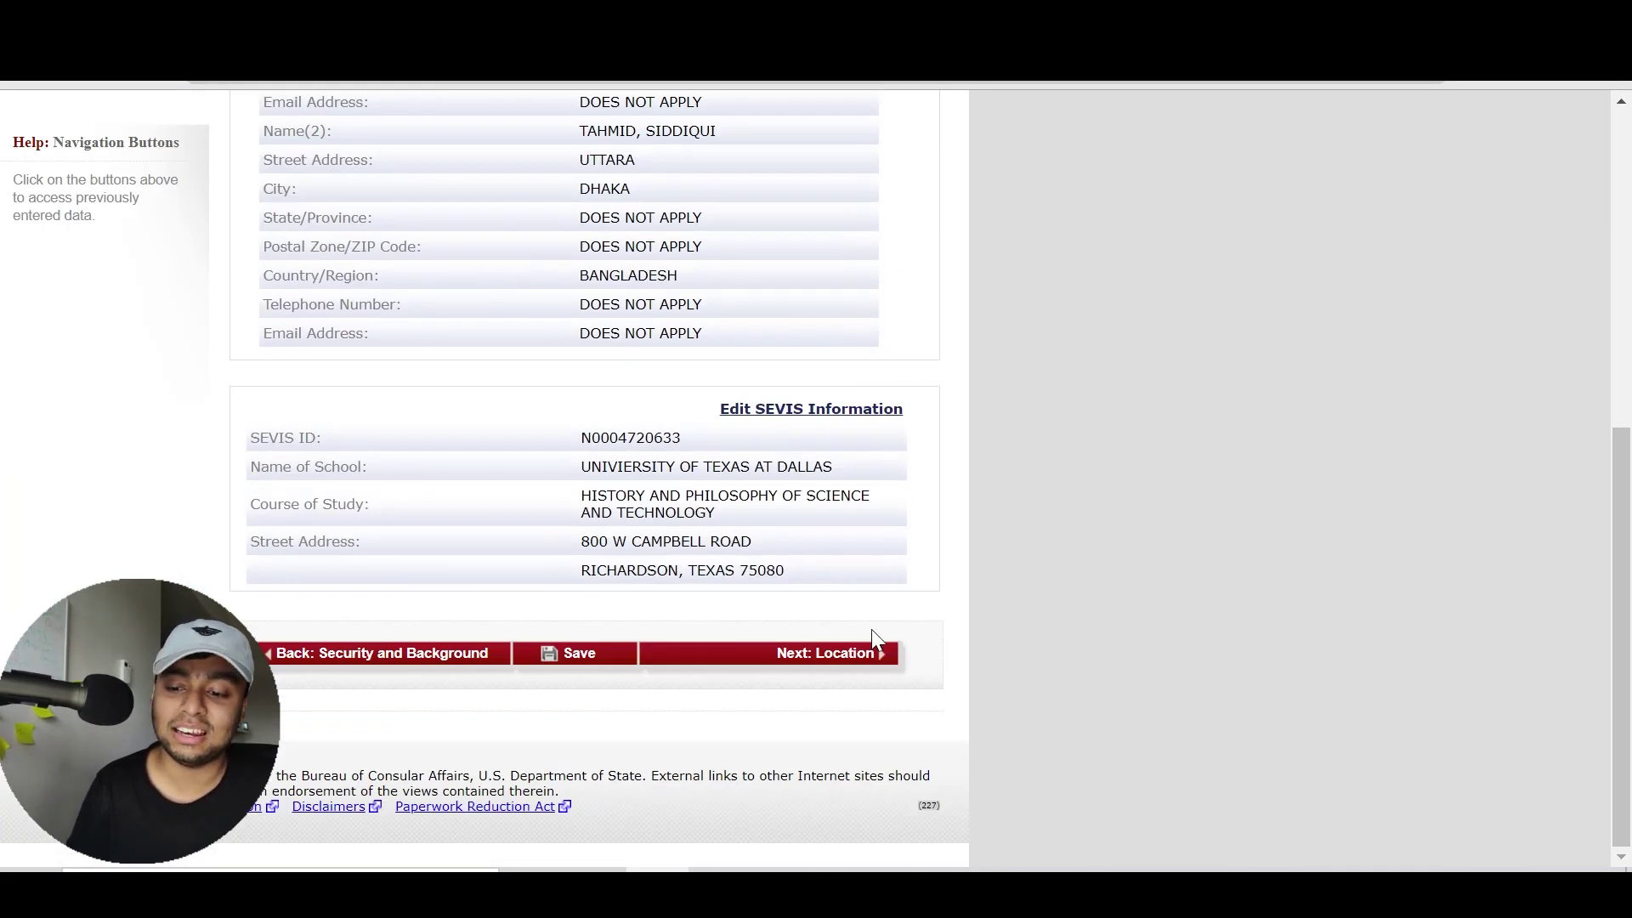
click(808, 663)
scroll(1507, 448, down, 2)
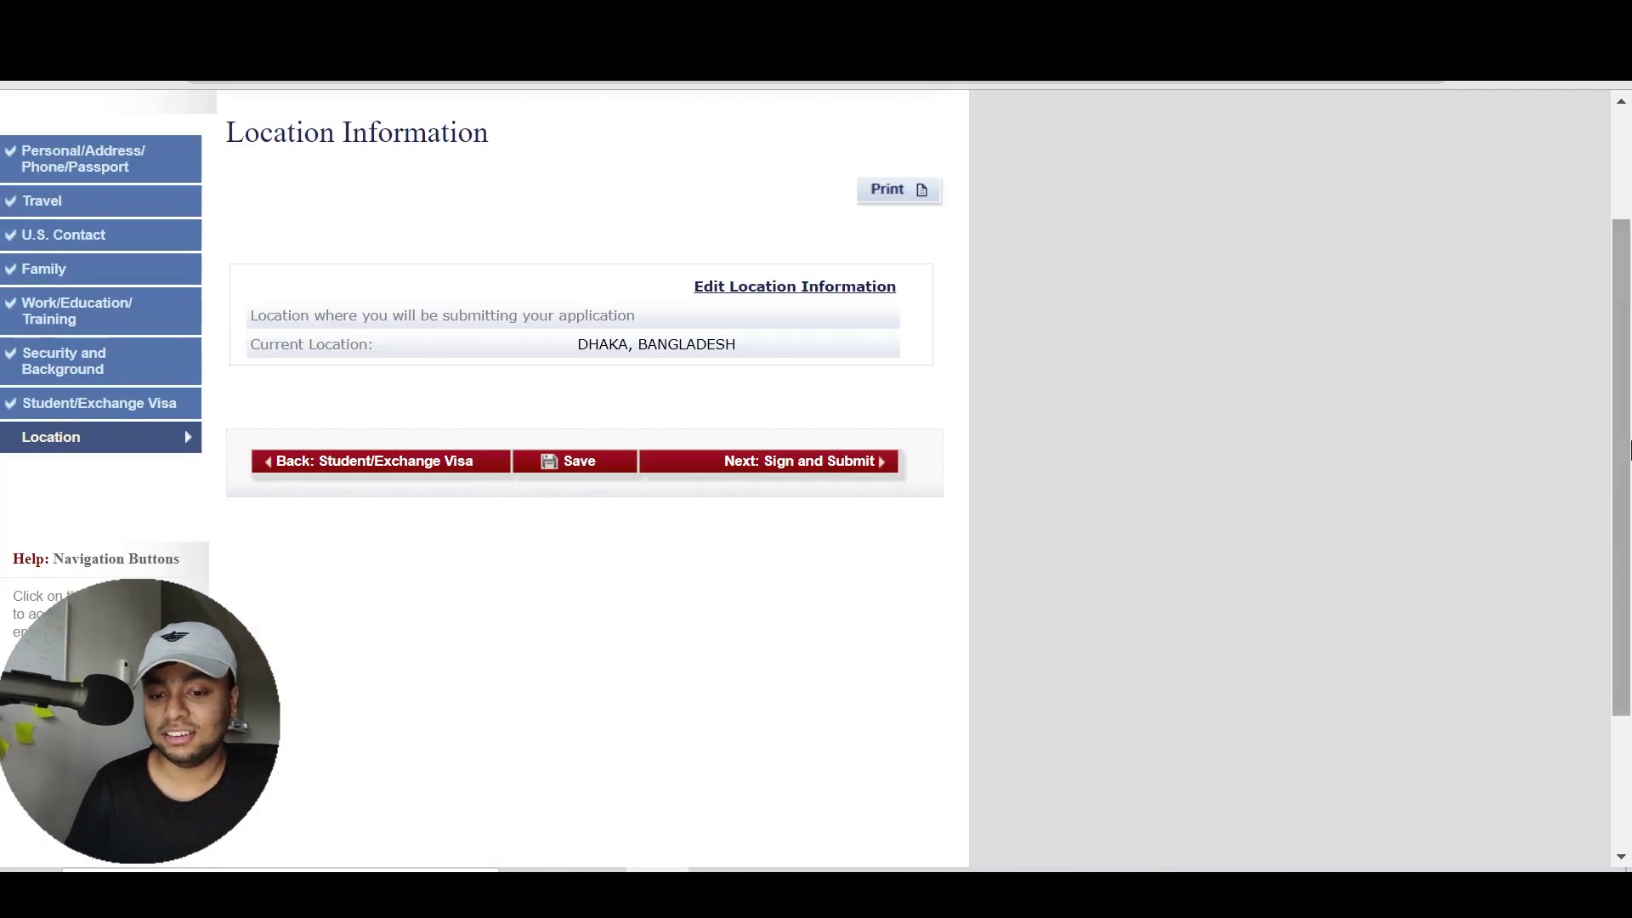
On the Sign and Submit page, answer the question about a preparer helping with the application
click(783, 462)
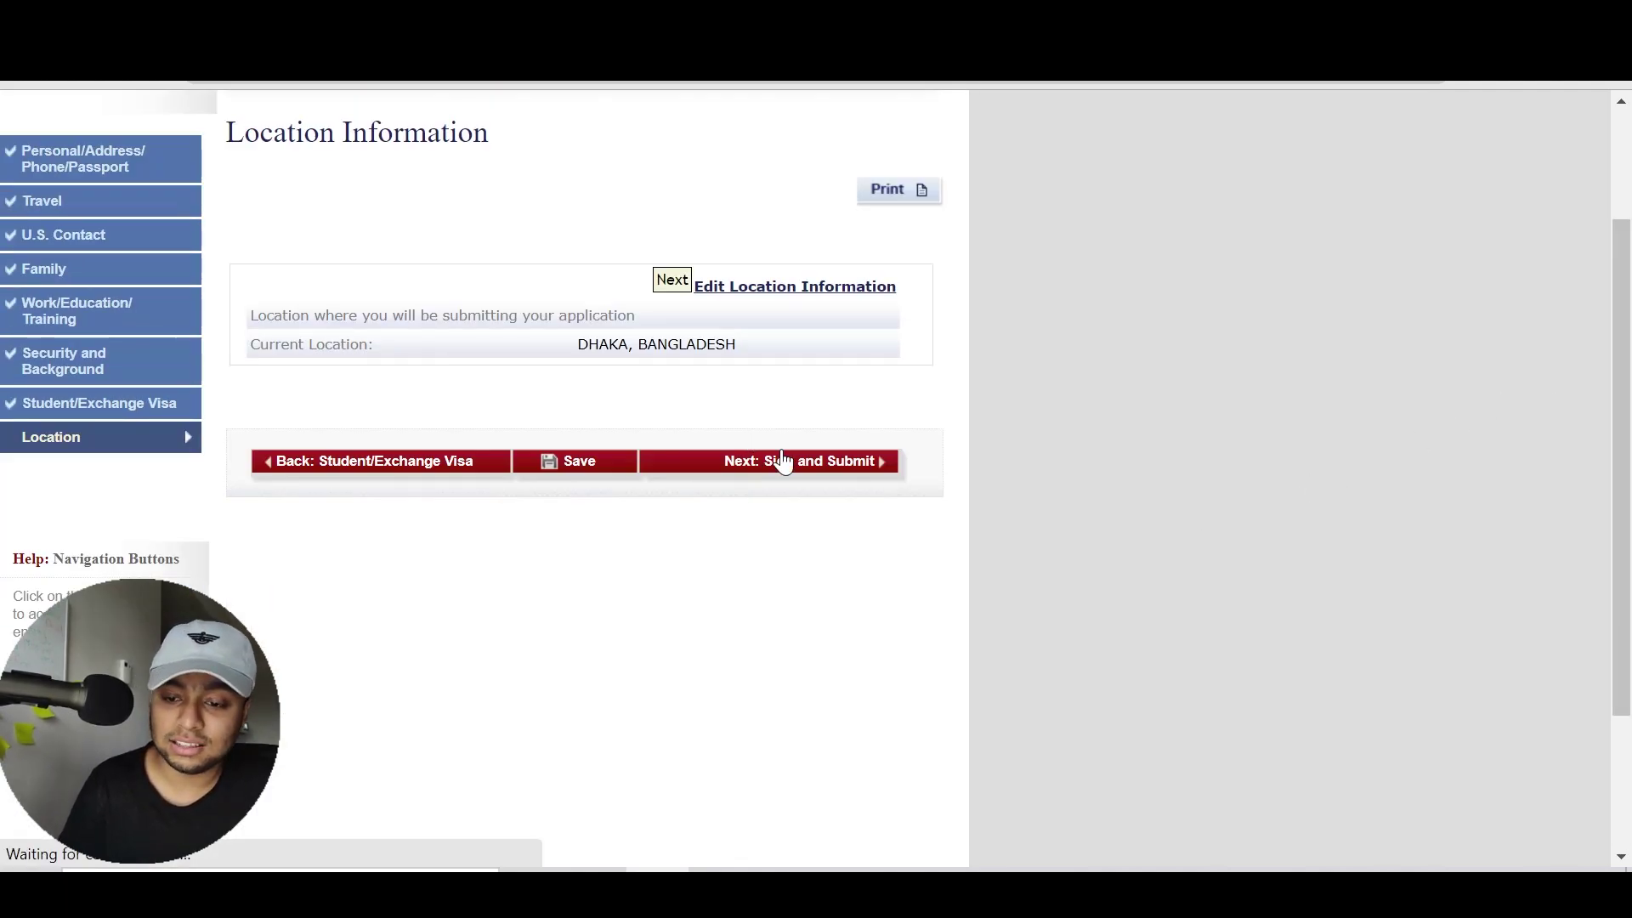
mouse_move(1622, 212)
mouse_down()
mouse_move(1631, 712)
mouse_move(1628, 667)
mouse_up()
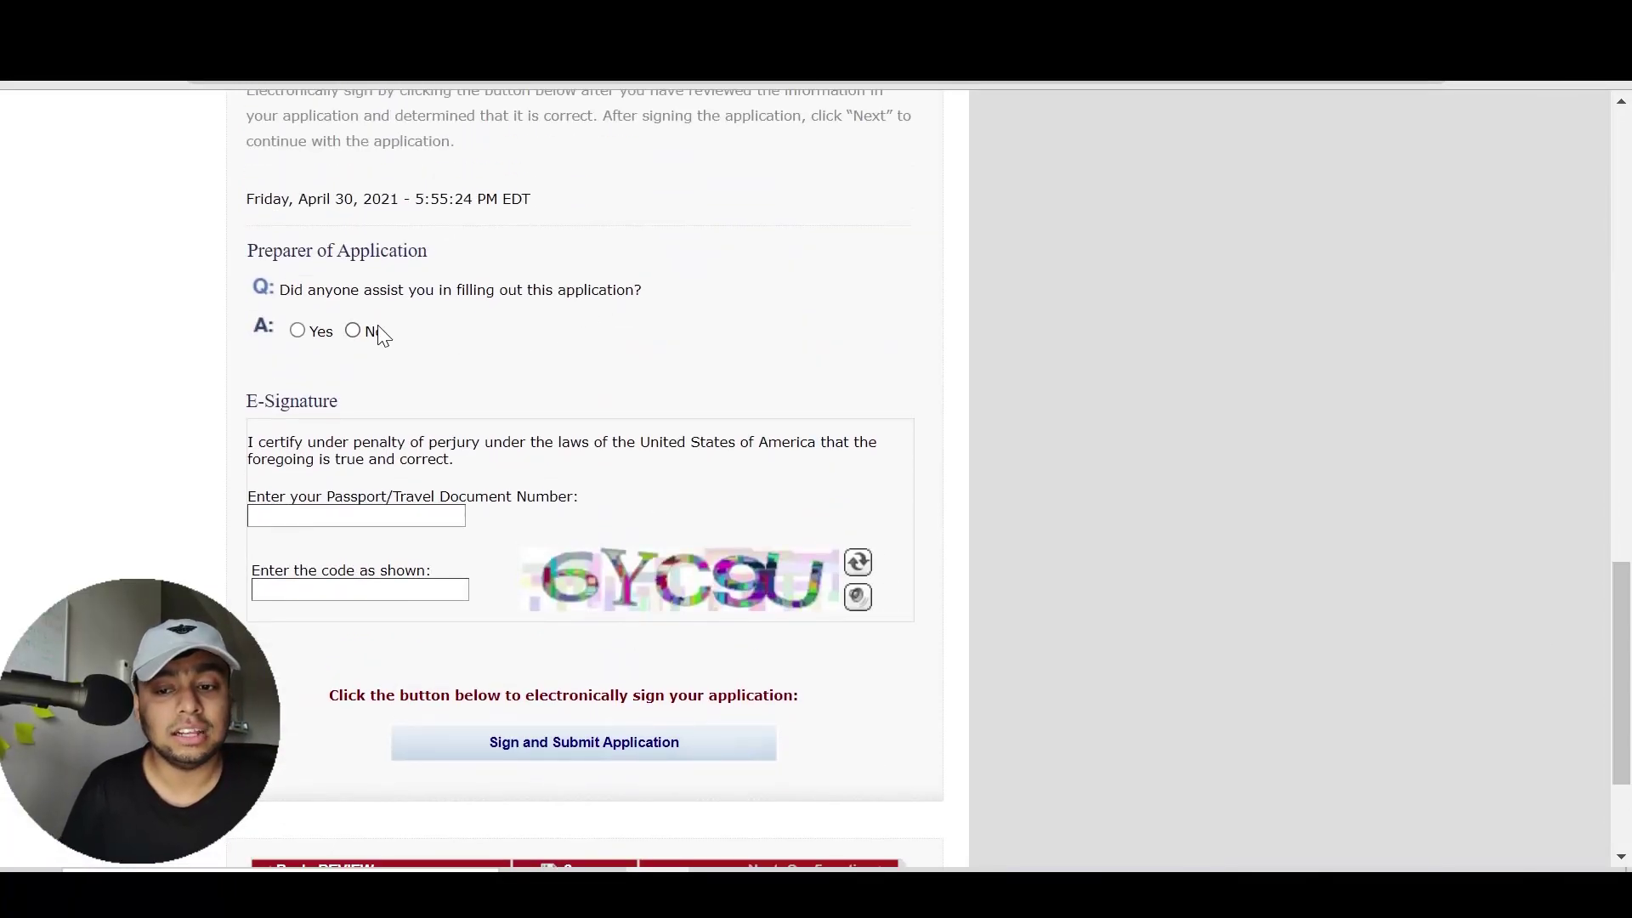
click(297, 330)
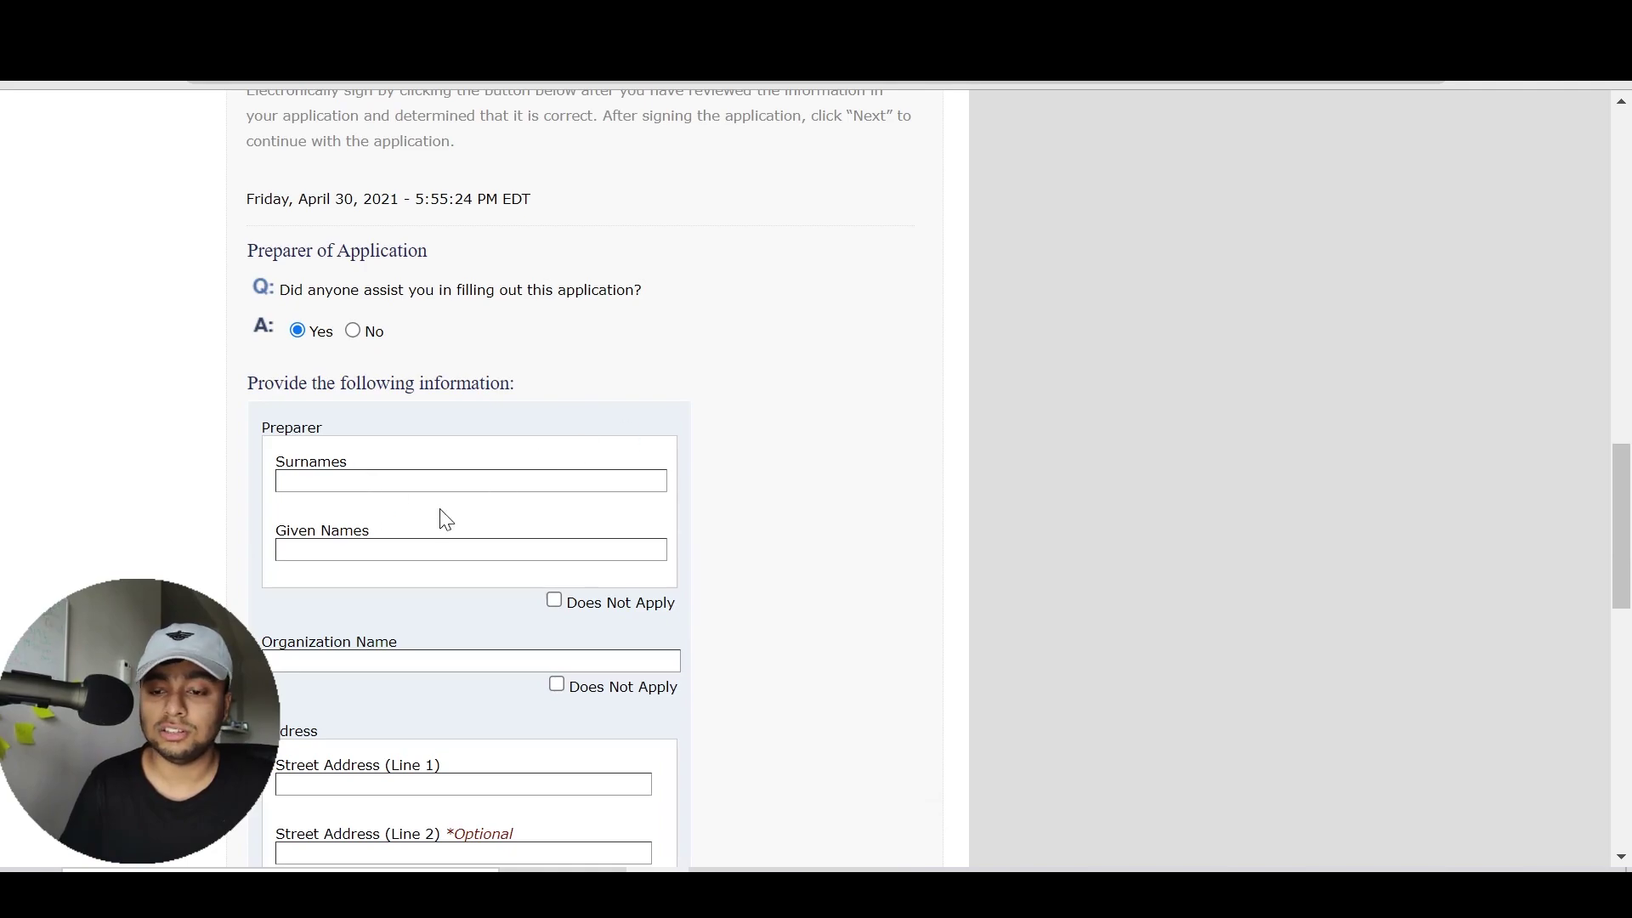
drag(1625, 423, 1625, 576)
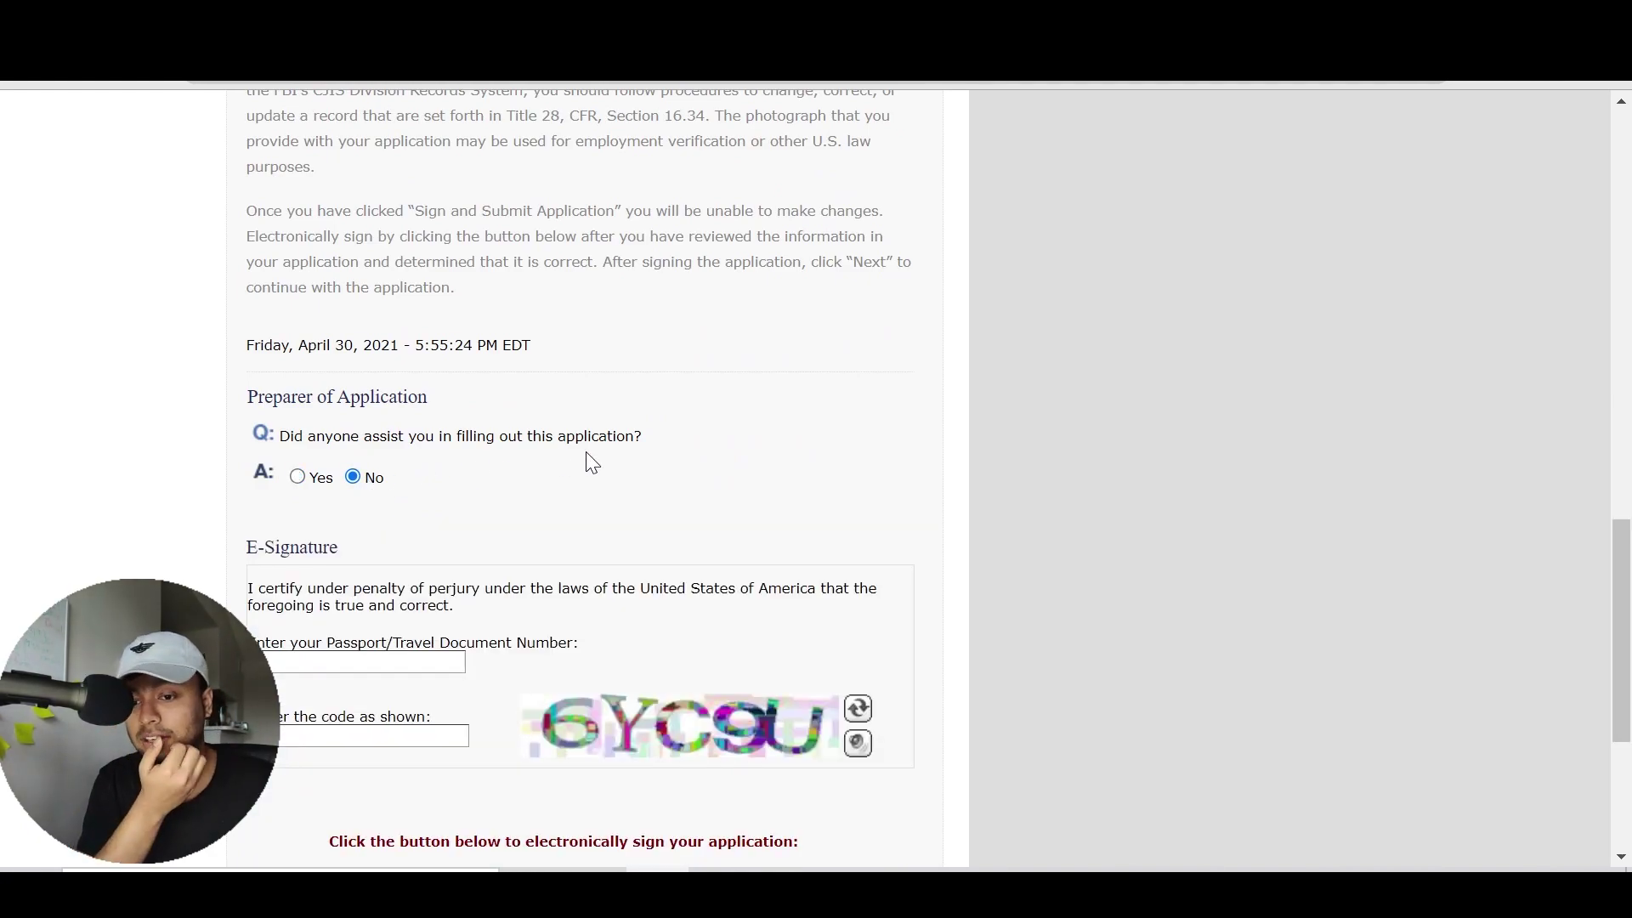
Enter the displayed verification code and attempt to sign and submit the application
scroll(681, 402, down, 2)
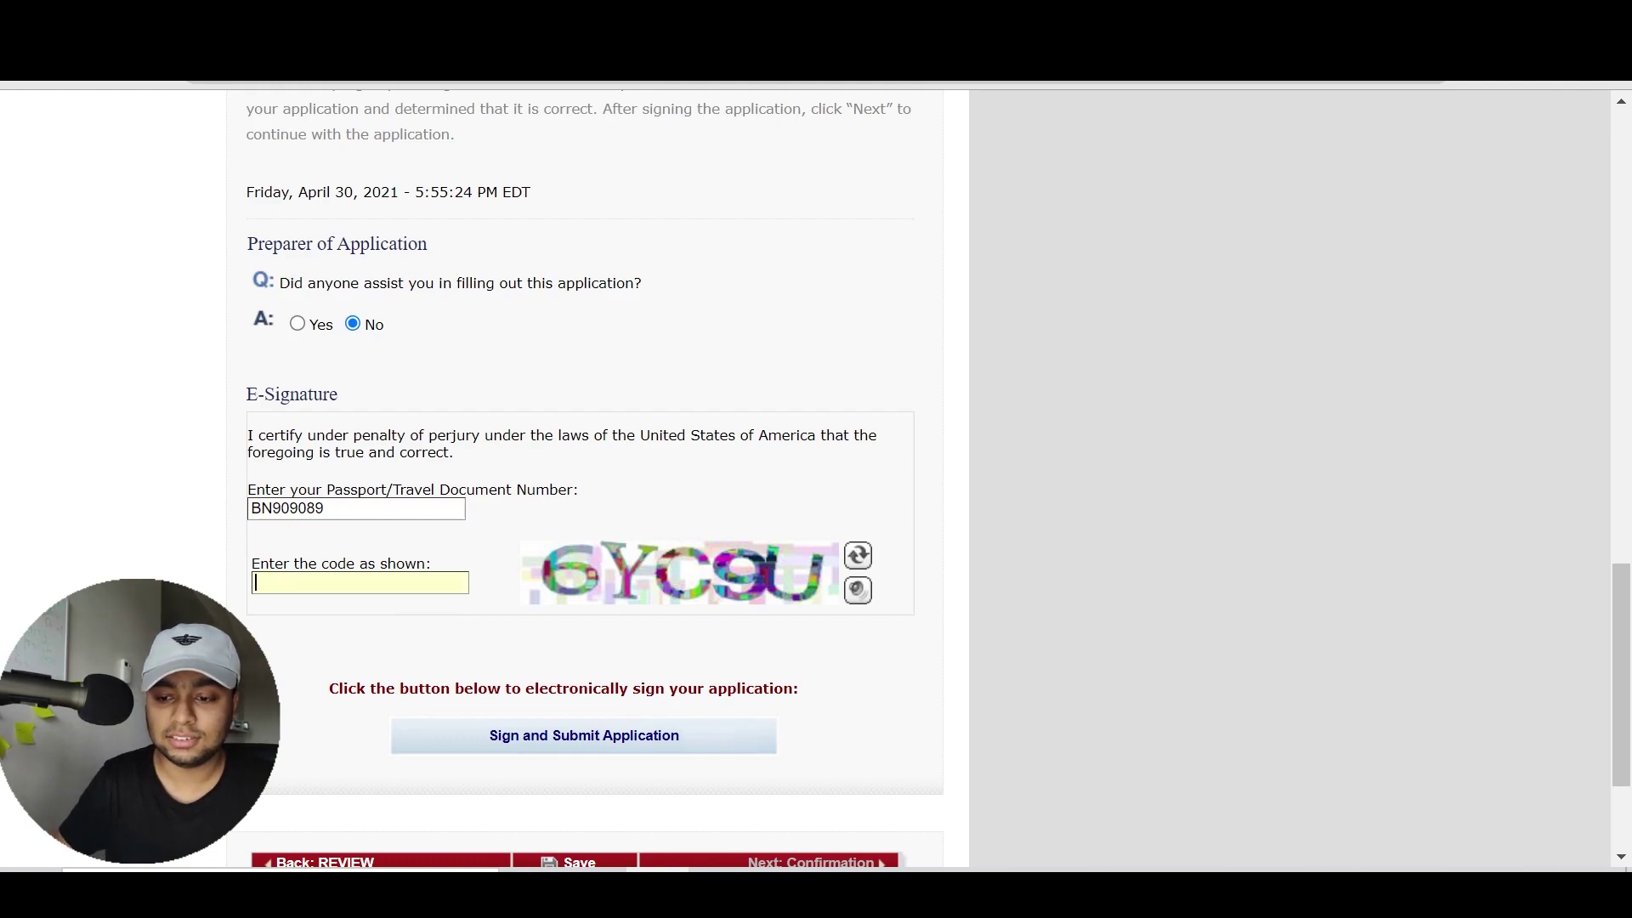
text(C9U)
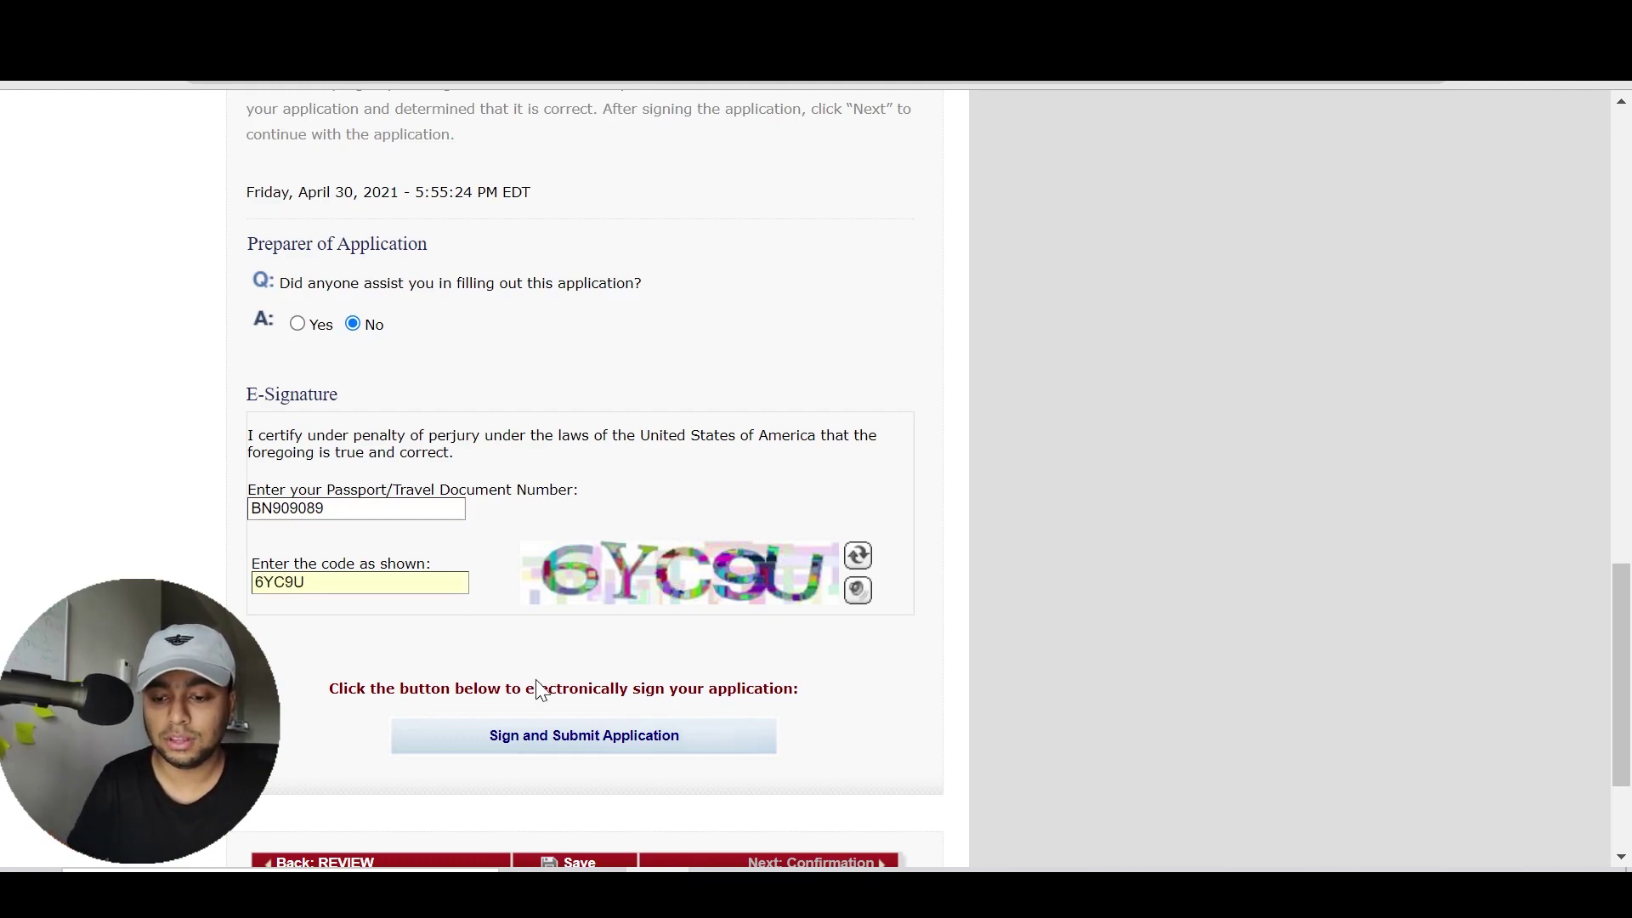
click(576, 743)
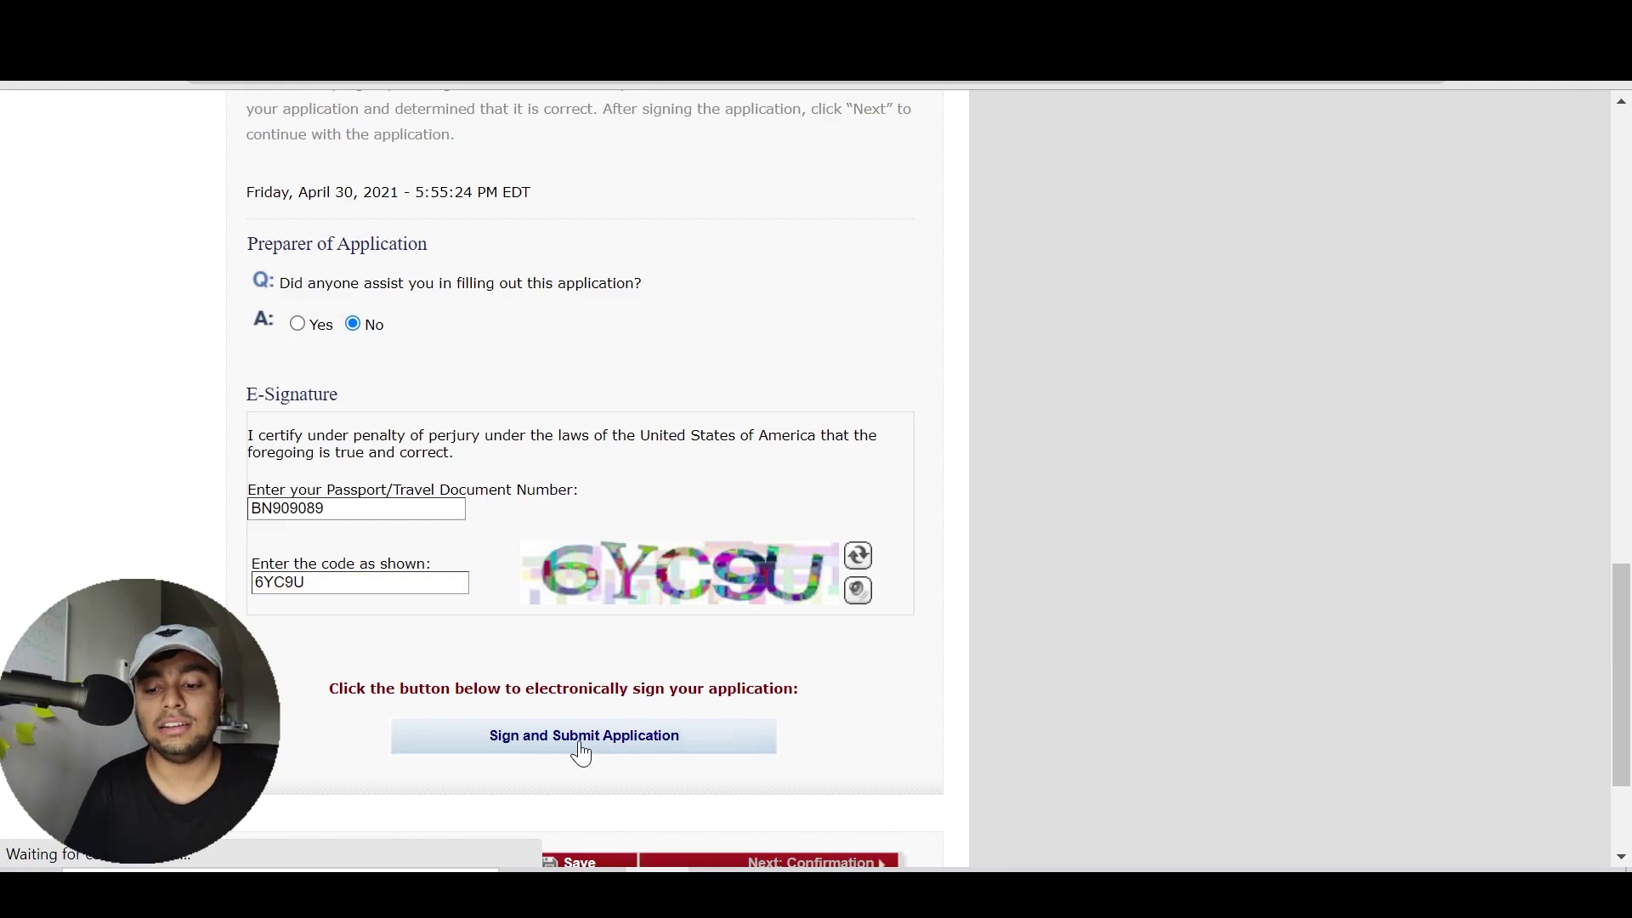
Go back to the review and return to the Sign and Submit page
mouse_move(1621, 644)
mouse_down()
mouse_move(1586, 258)
mouse_move(1599, 189)
mouse_up()
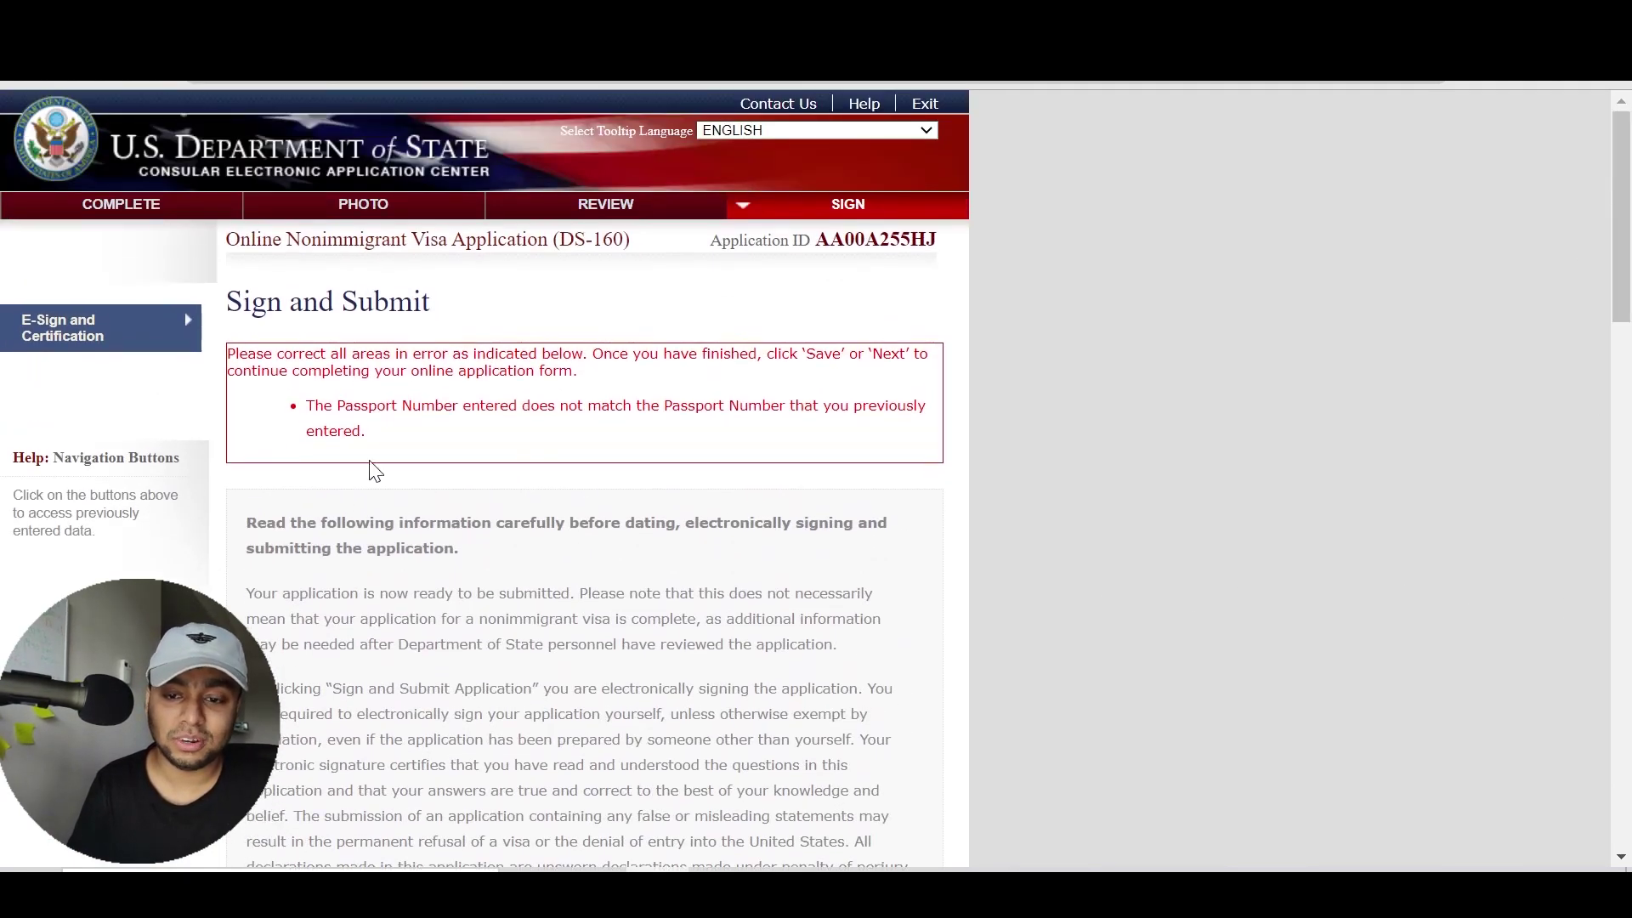
drag(1621, 279, 1621, 692)
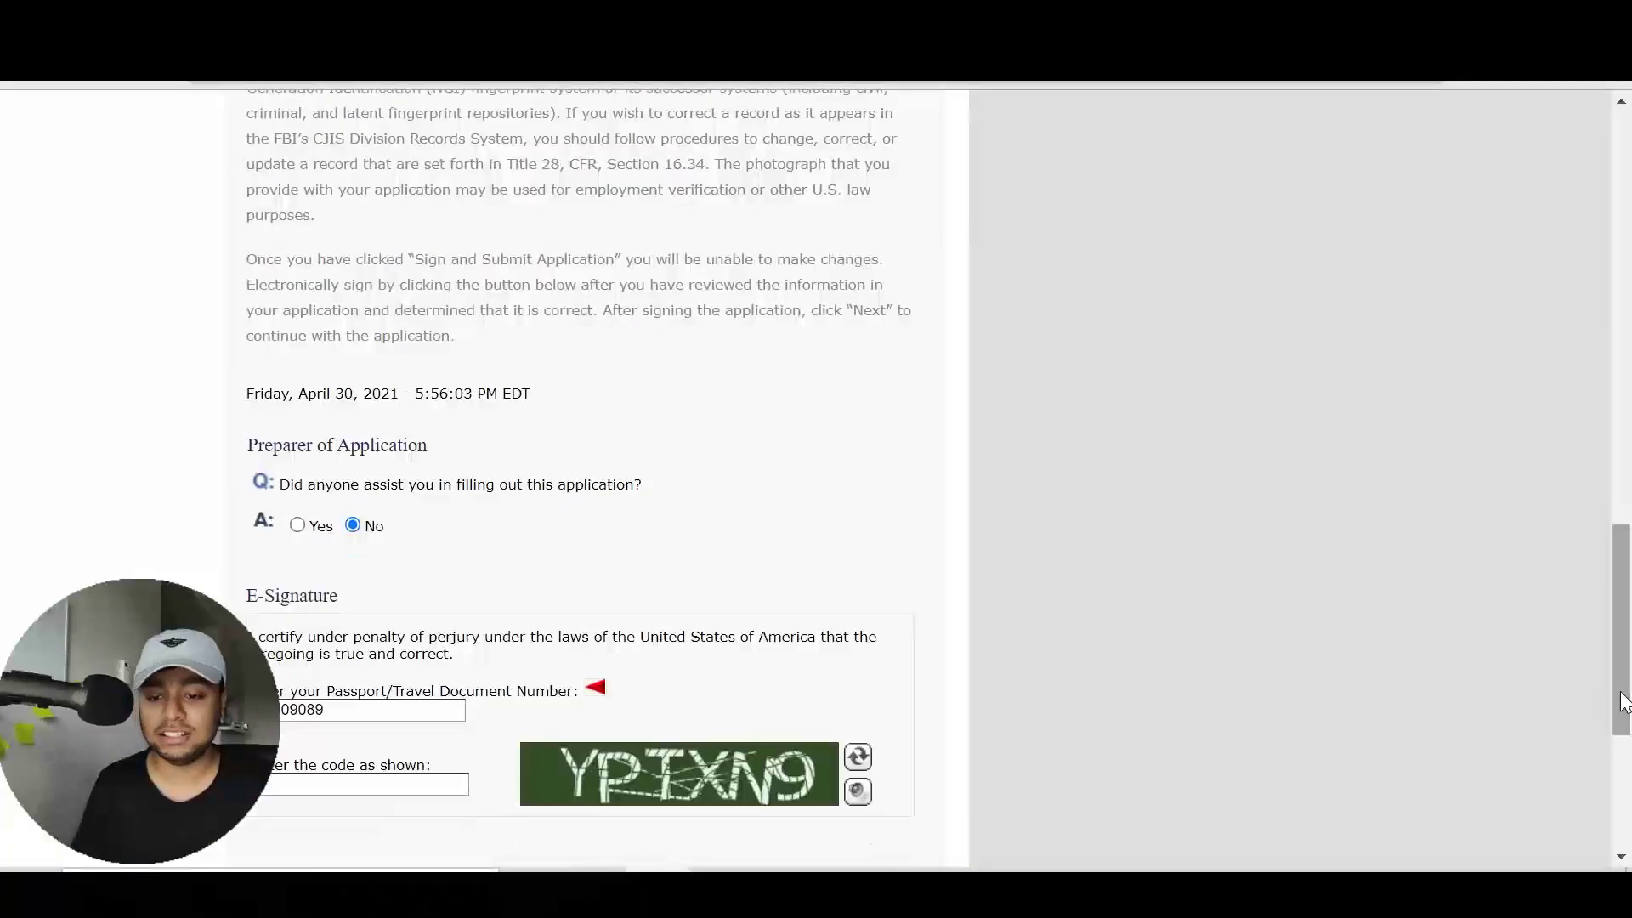
drag(1627, 595, 1624, 680)
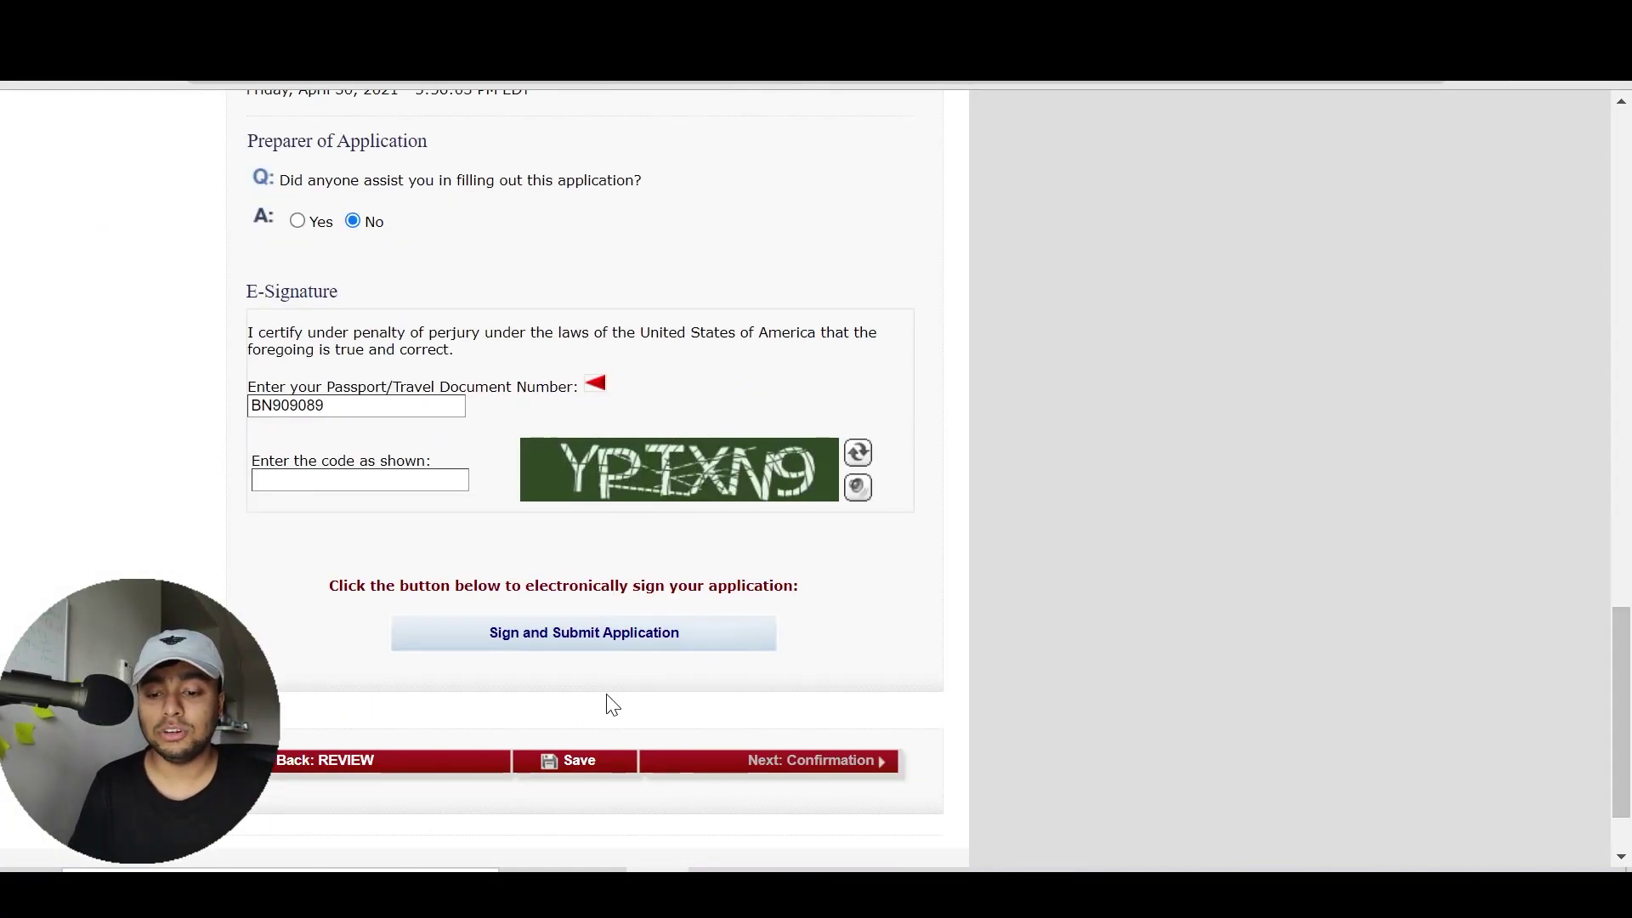
mouse_move(1622, 665)
mouse_down()
mouse_move(1623, 180)
mouse_move(1627, 735)
mouse_up()
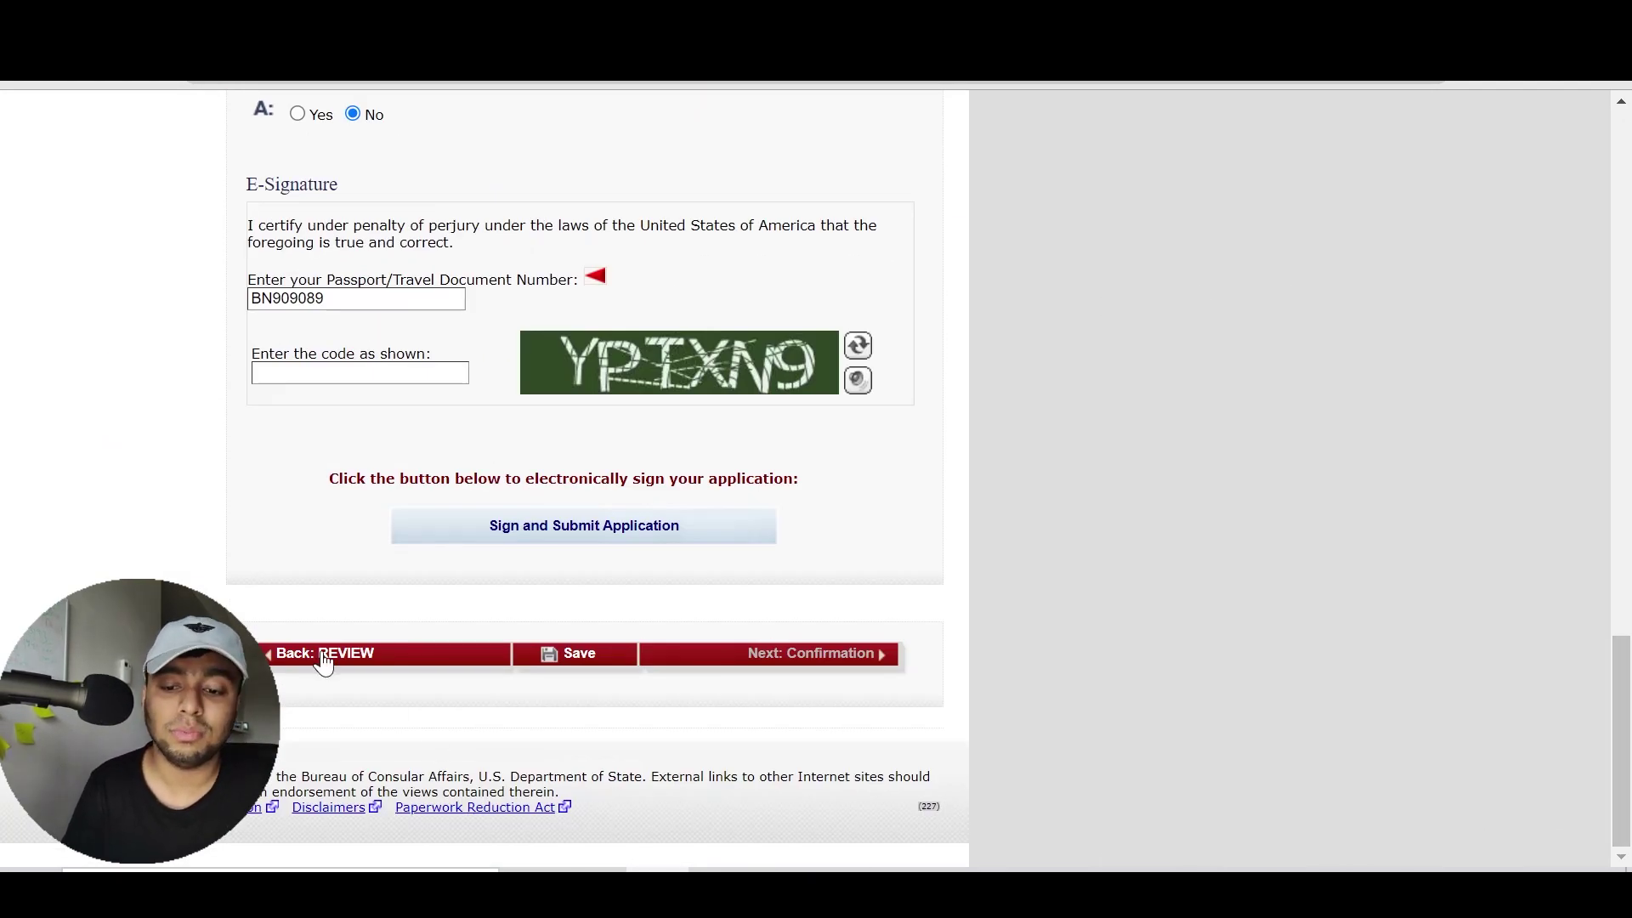
click(320, 656)
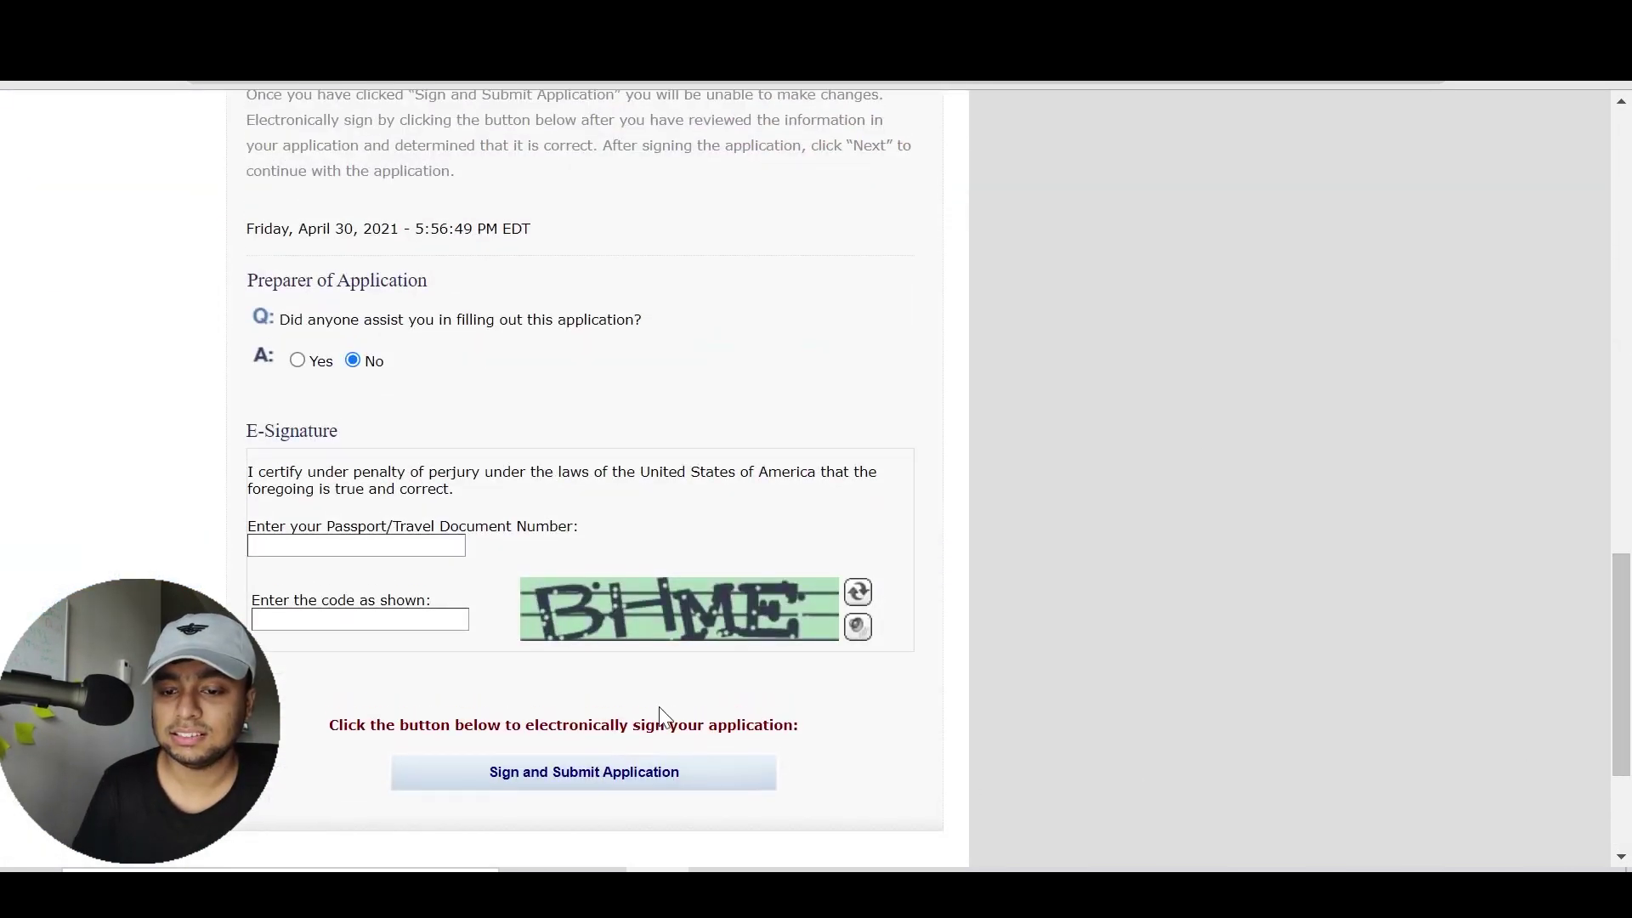
Paste the passport number without leading blanks and type the new verification code
click(348, 550)
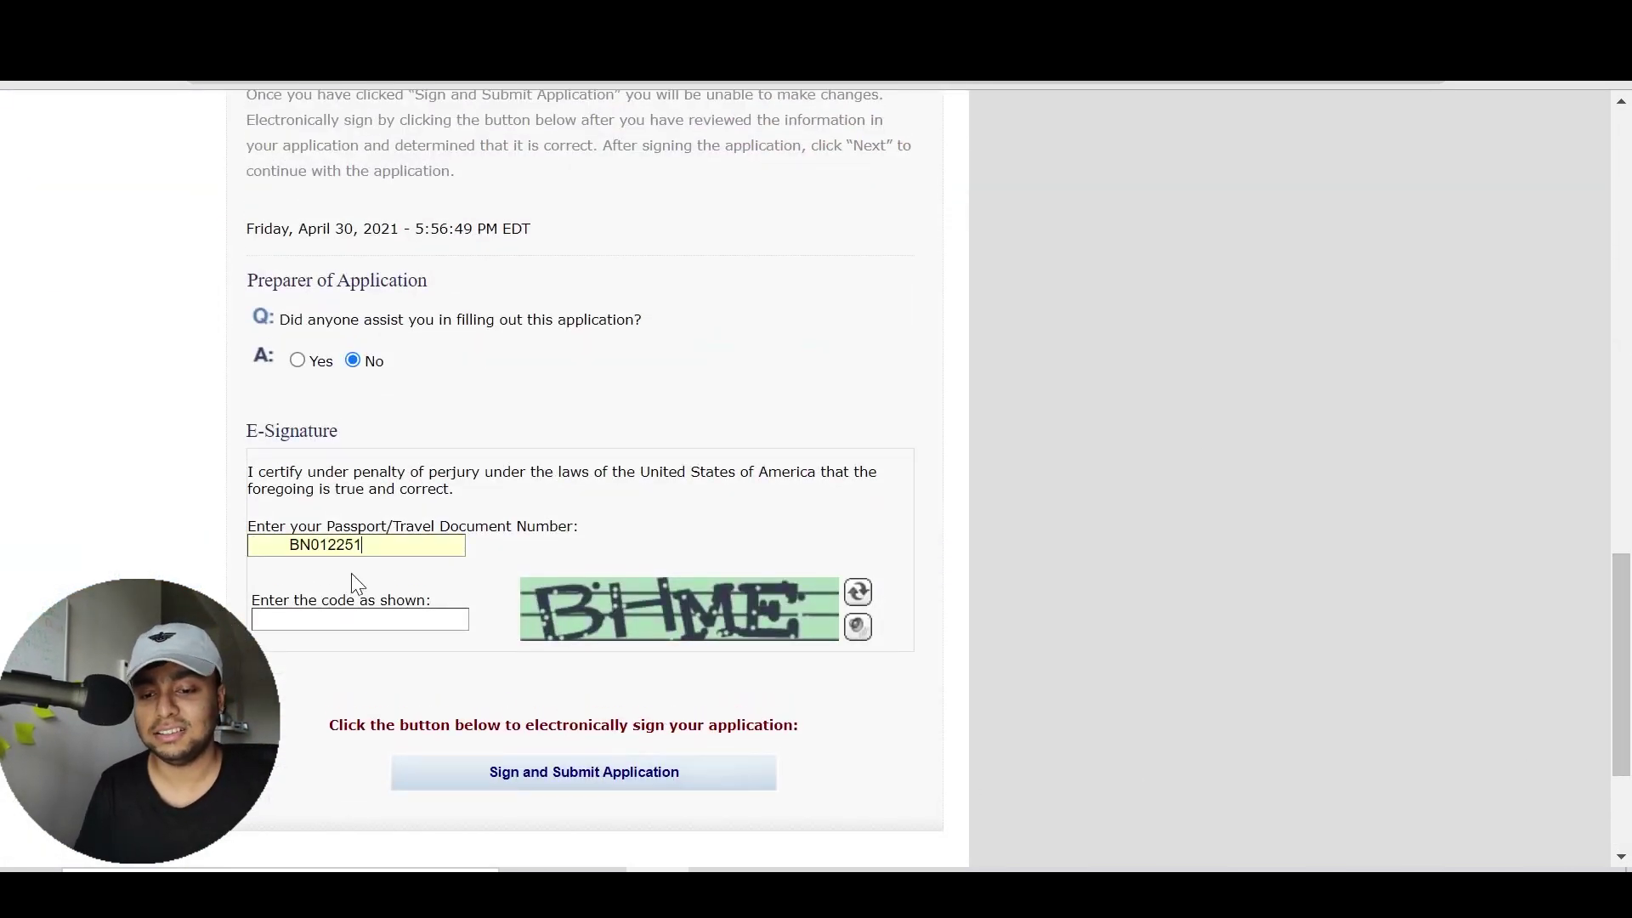
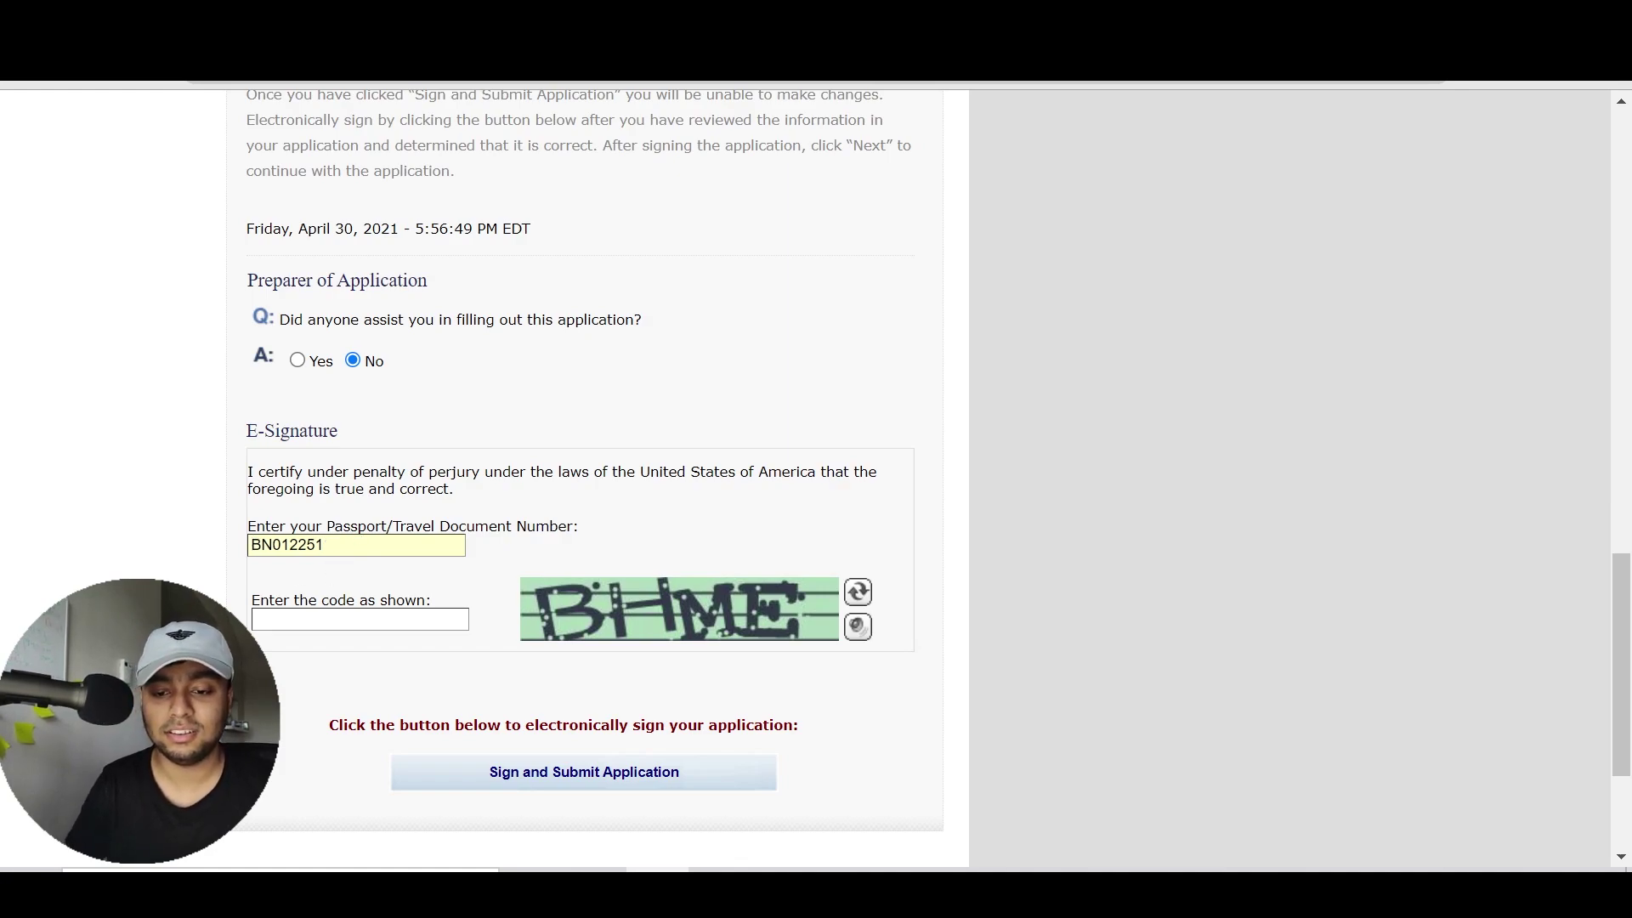
key(Tab)
text(BHME)
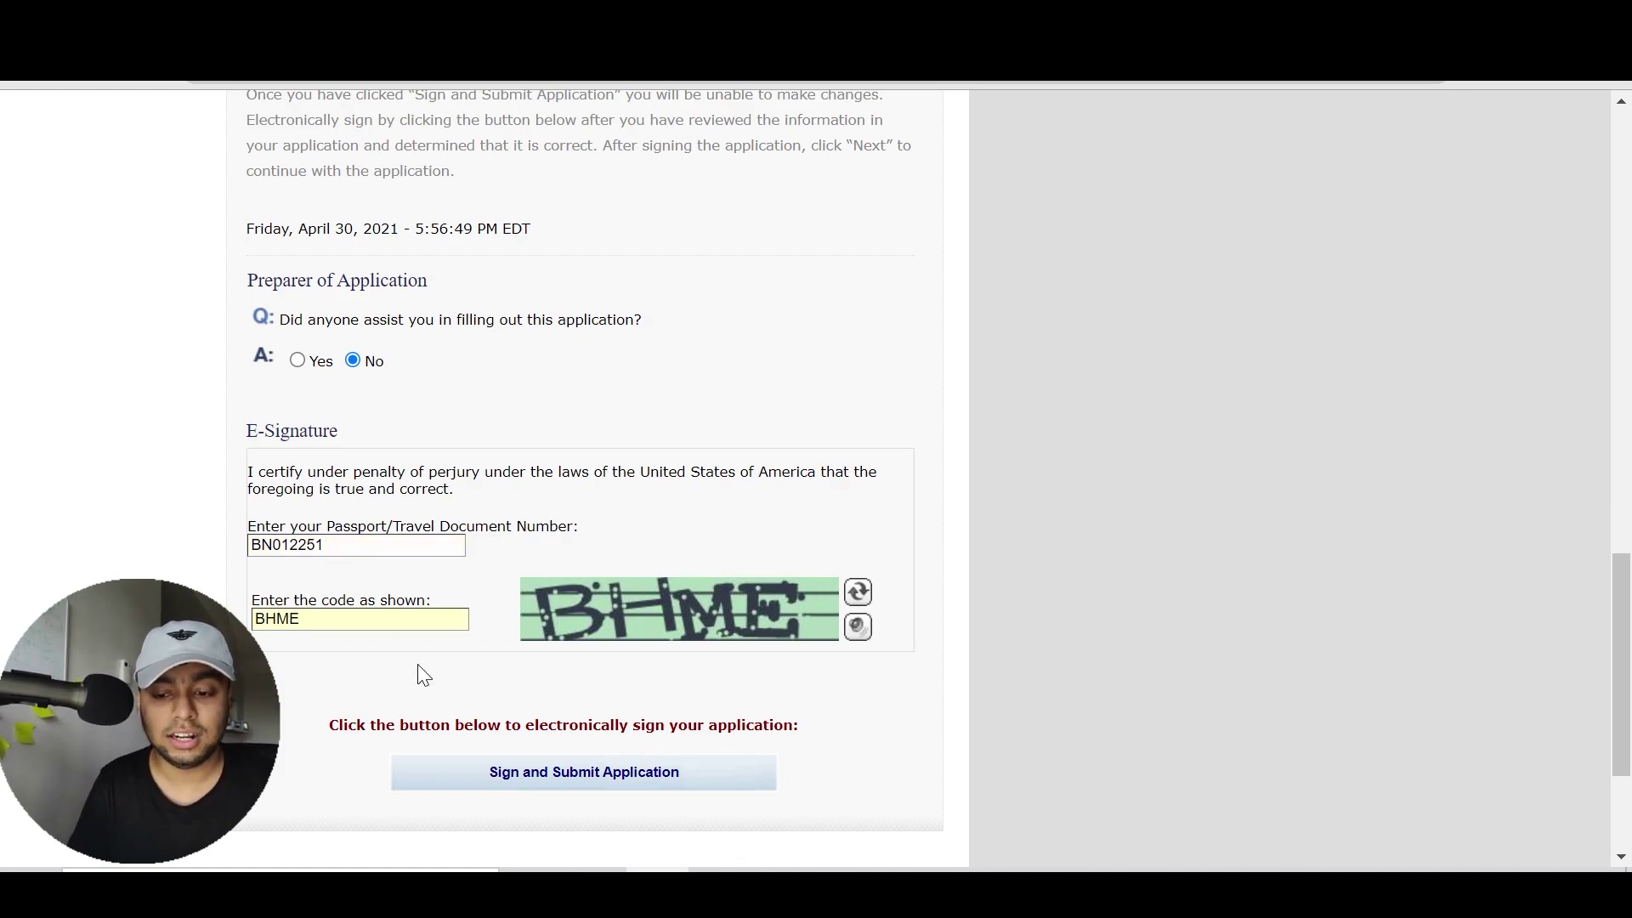
Sign and submit the application and continue to the Confirmation page
click(531, 775)
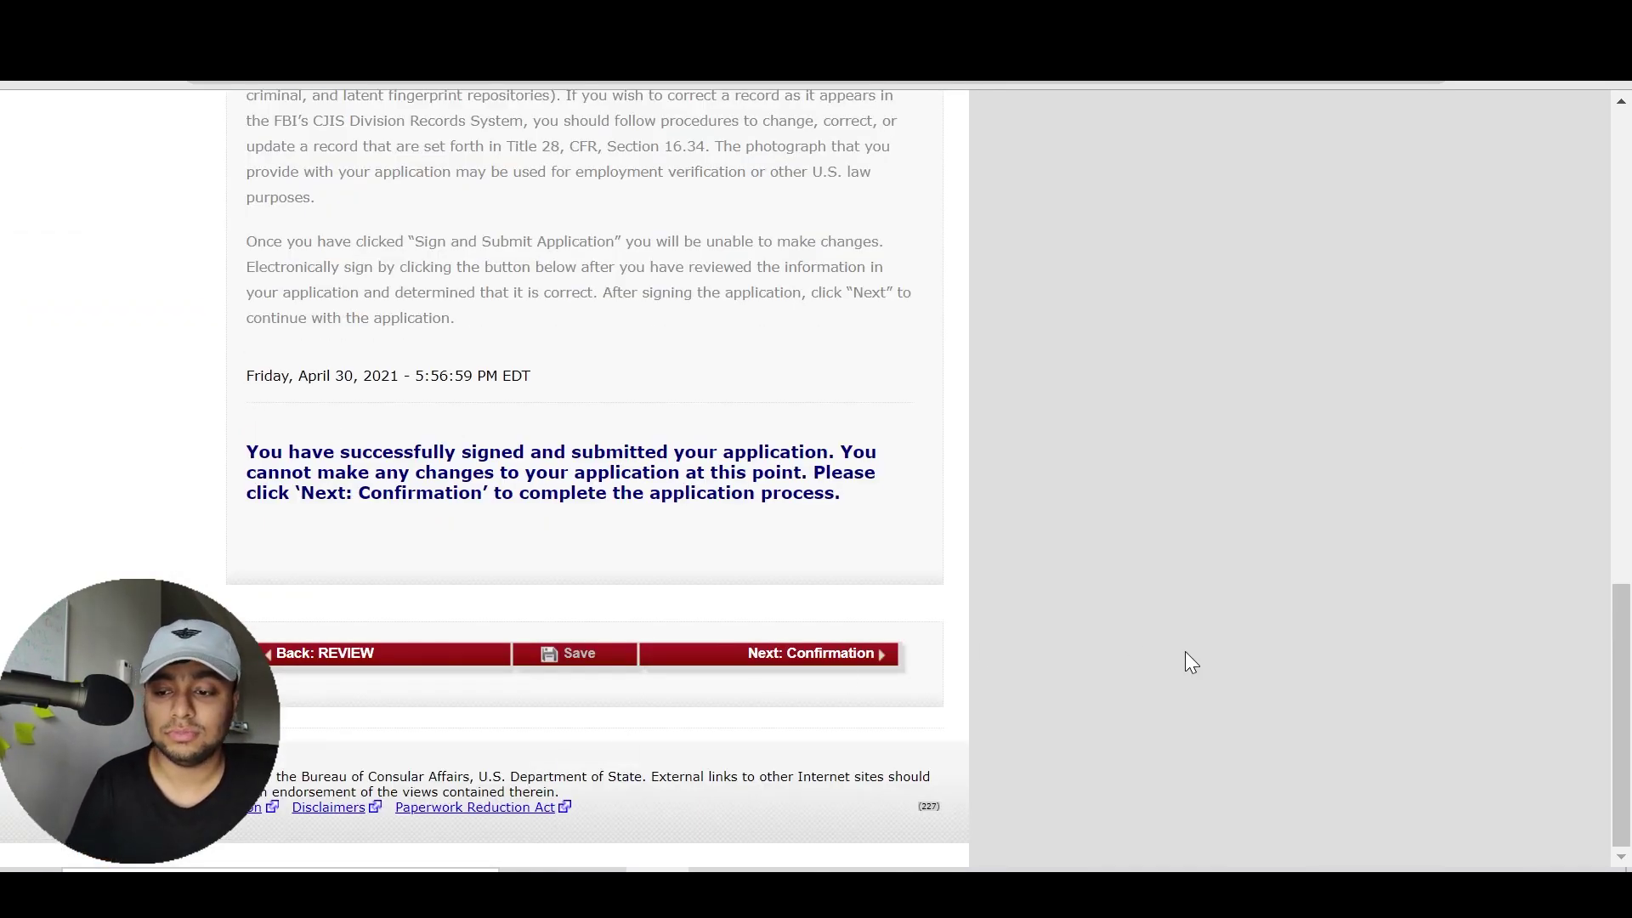
mouse_move(1622, 646)
mouse_down()
mouse_move(1627, 169)
mouse_move(1622, 672)
mouse_up()
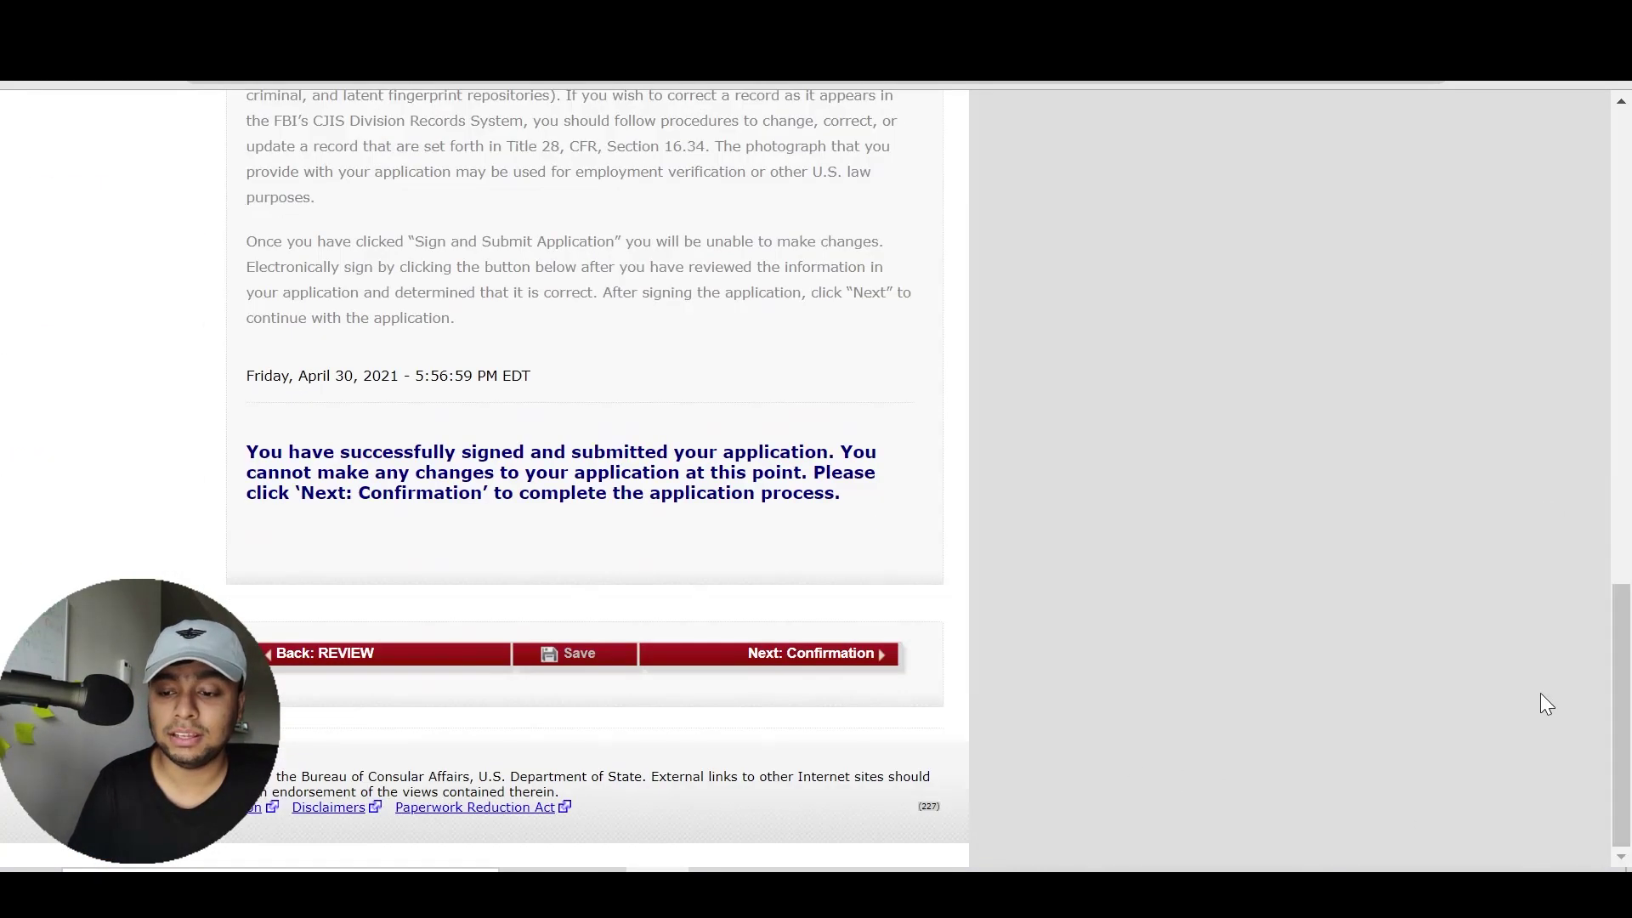
click(803, 671)
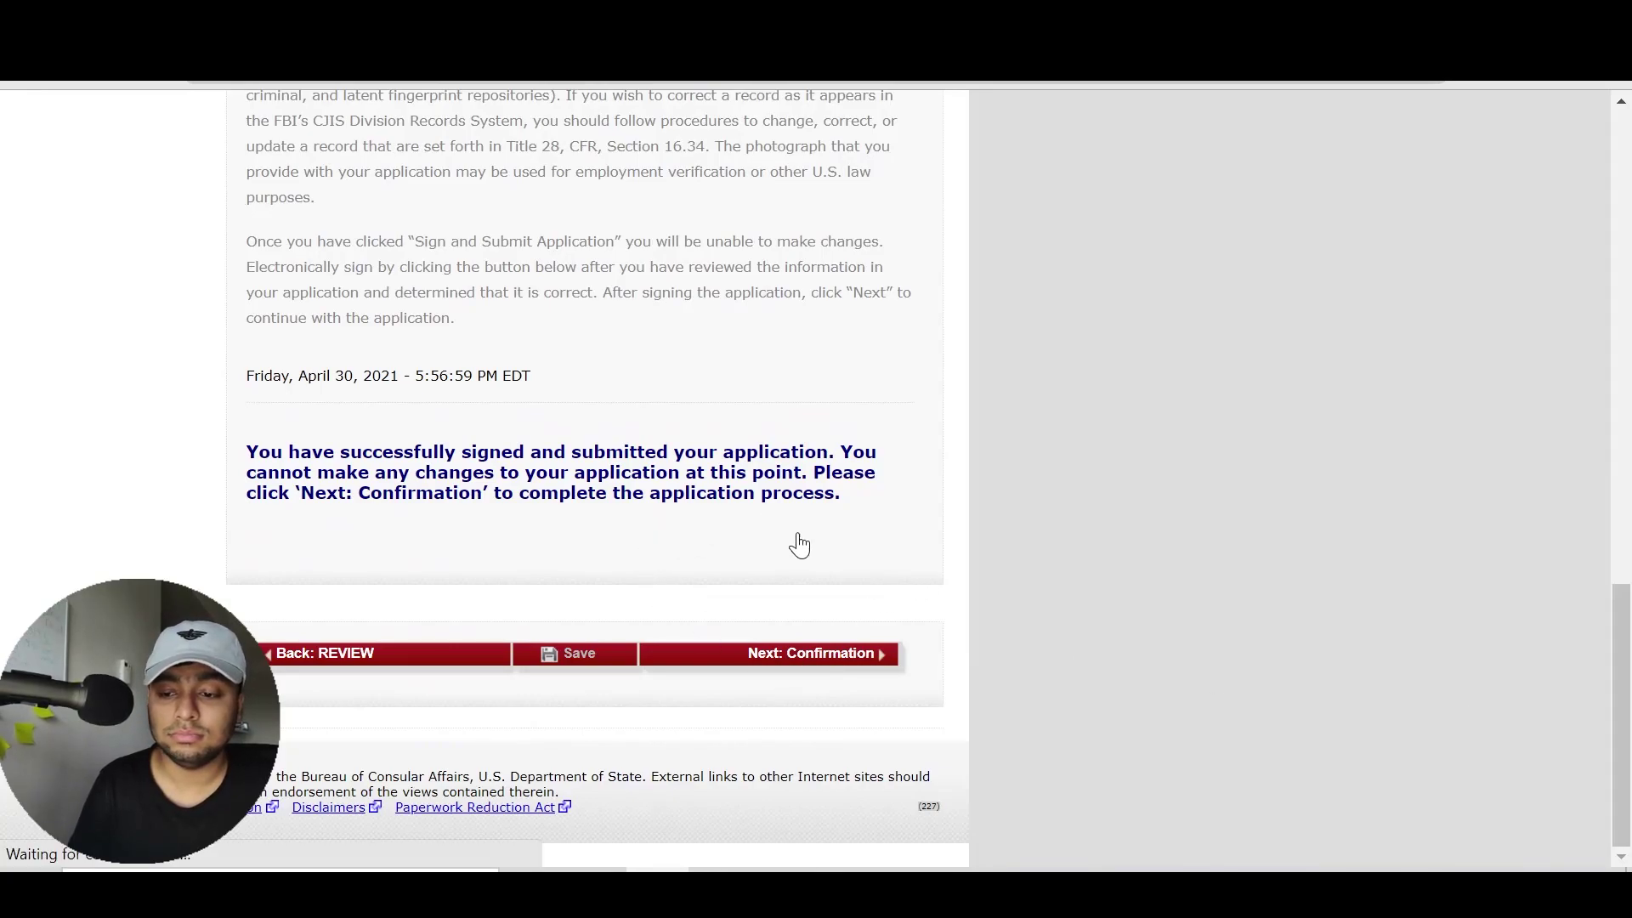
scroll(1629, 338, down, 2)
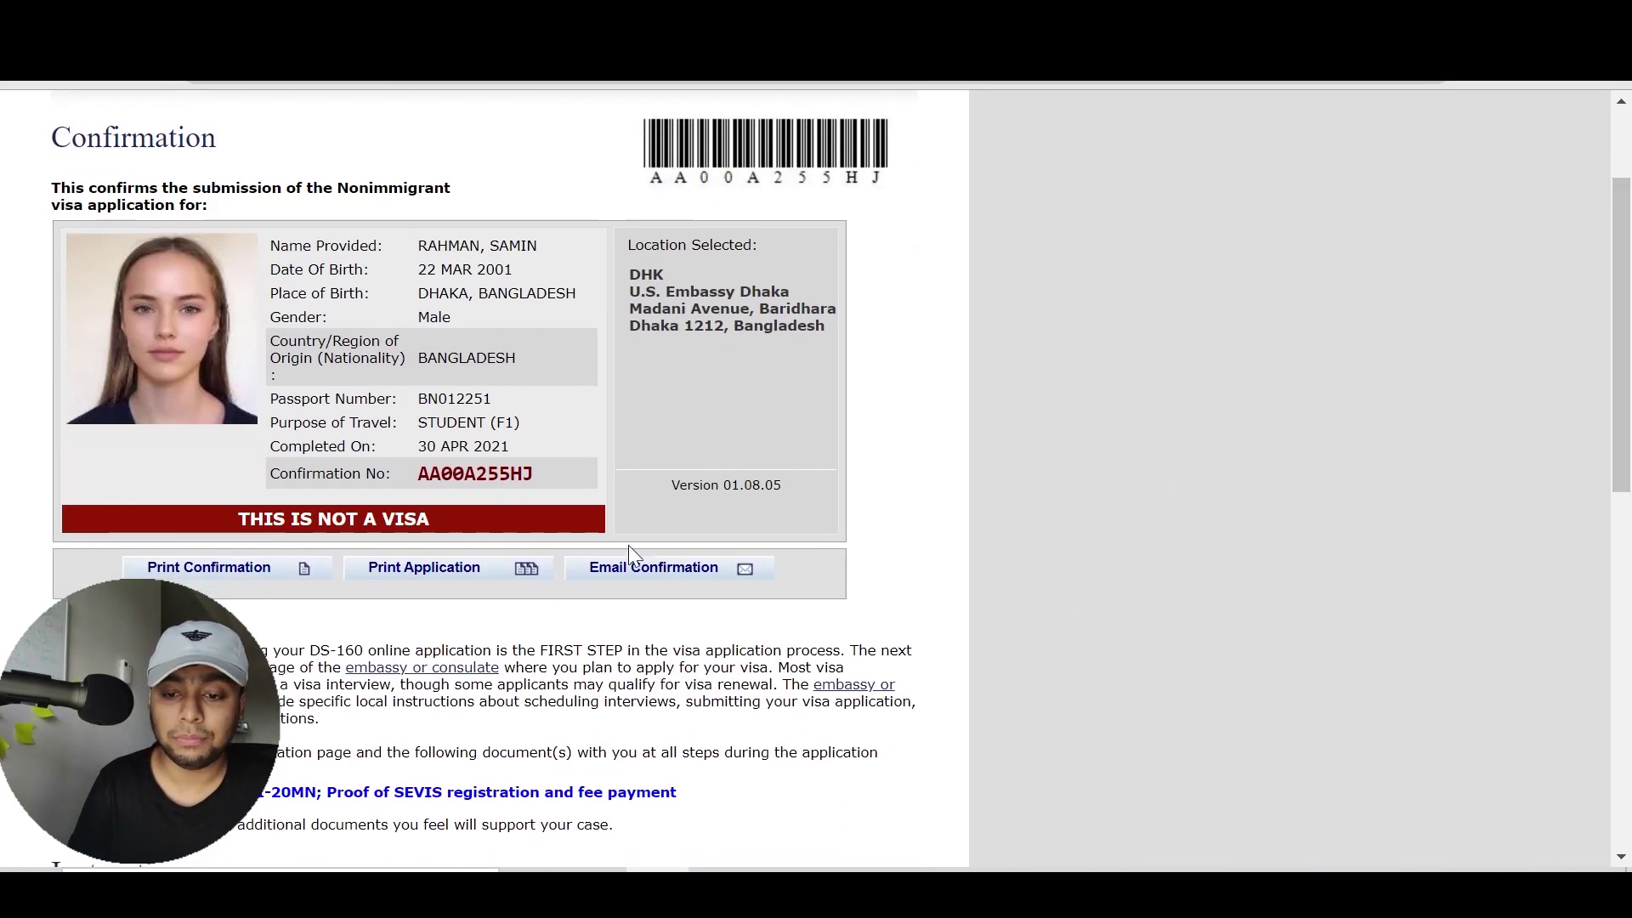
drag(534, 474, 412, 474)
click(411, 474)
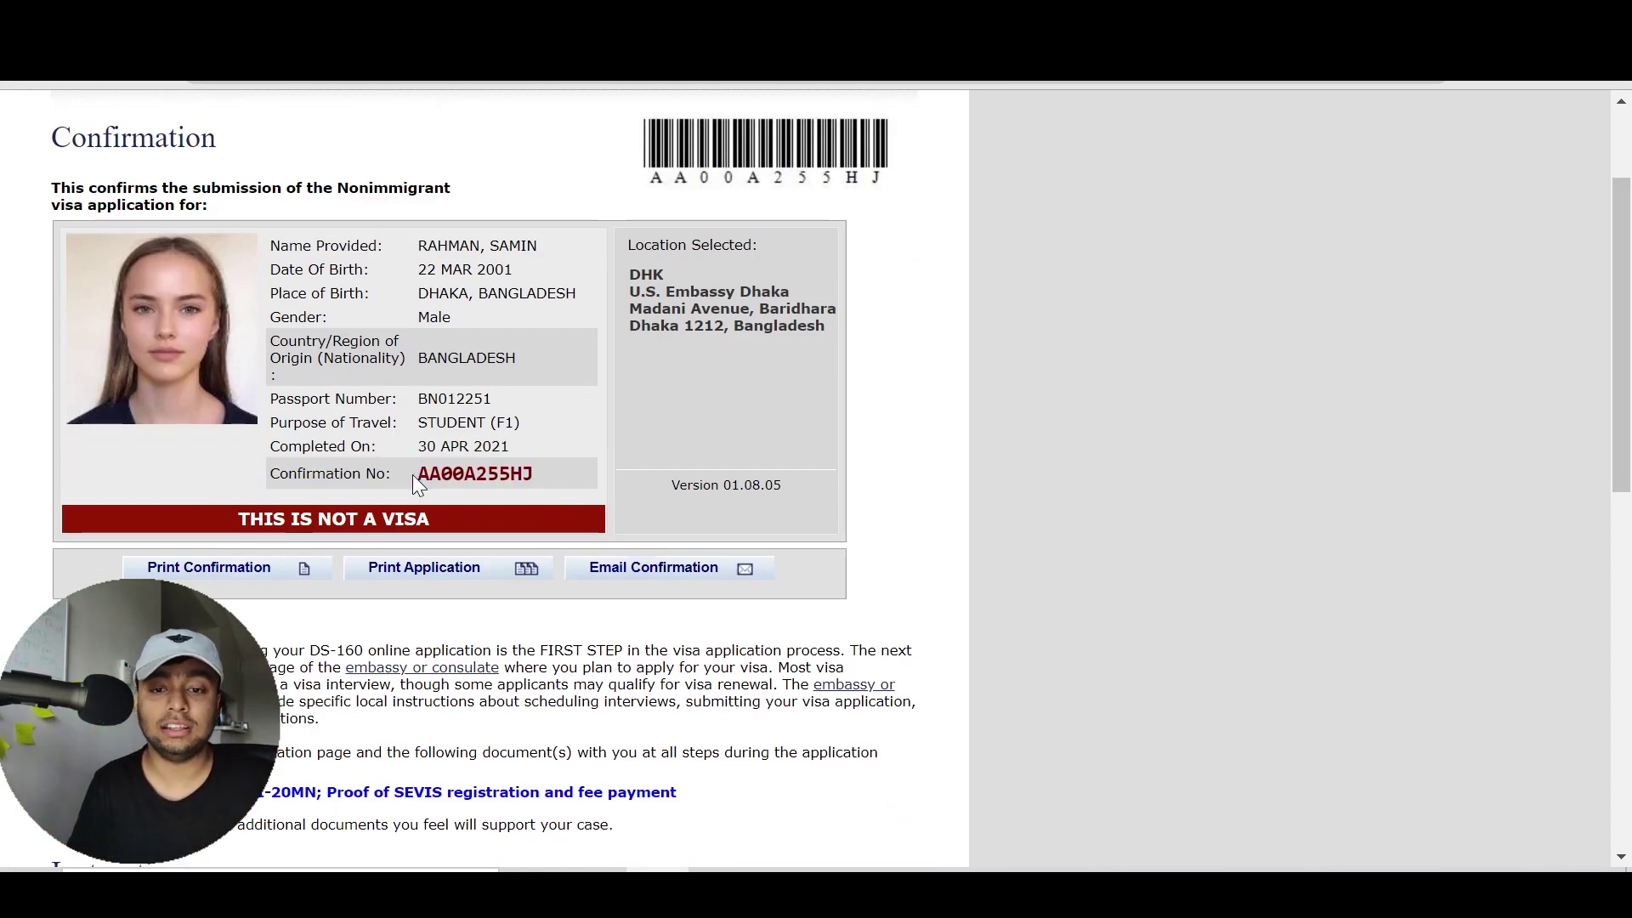
click(273, 567)
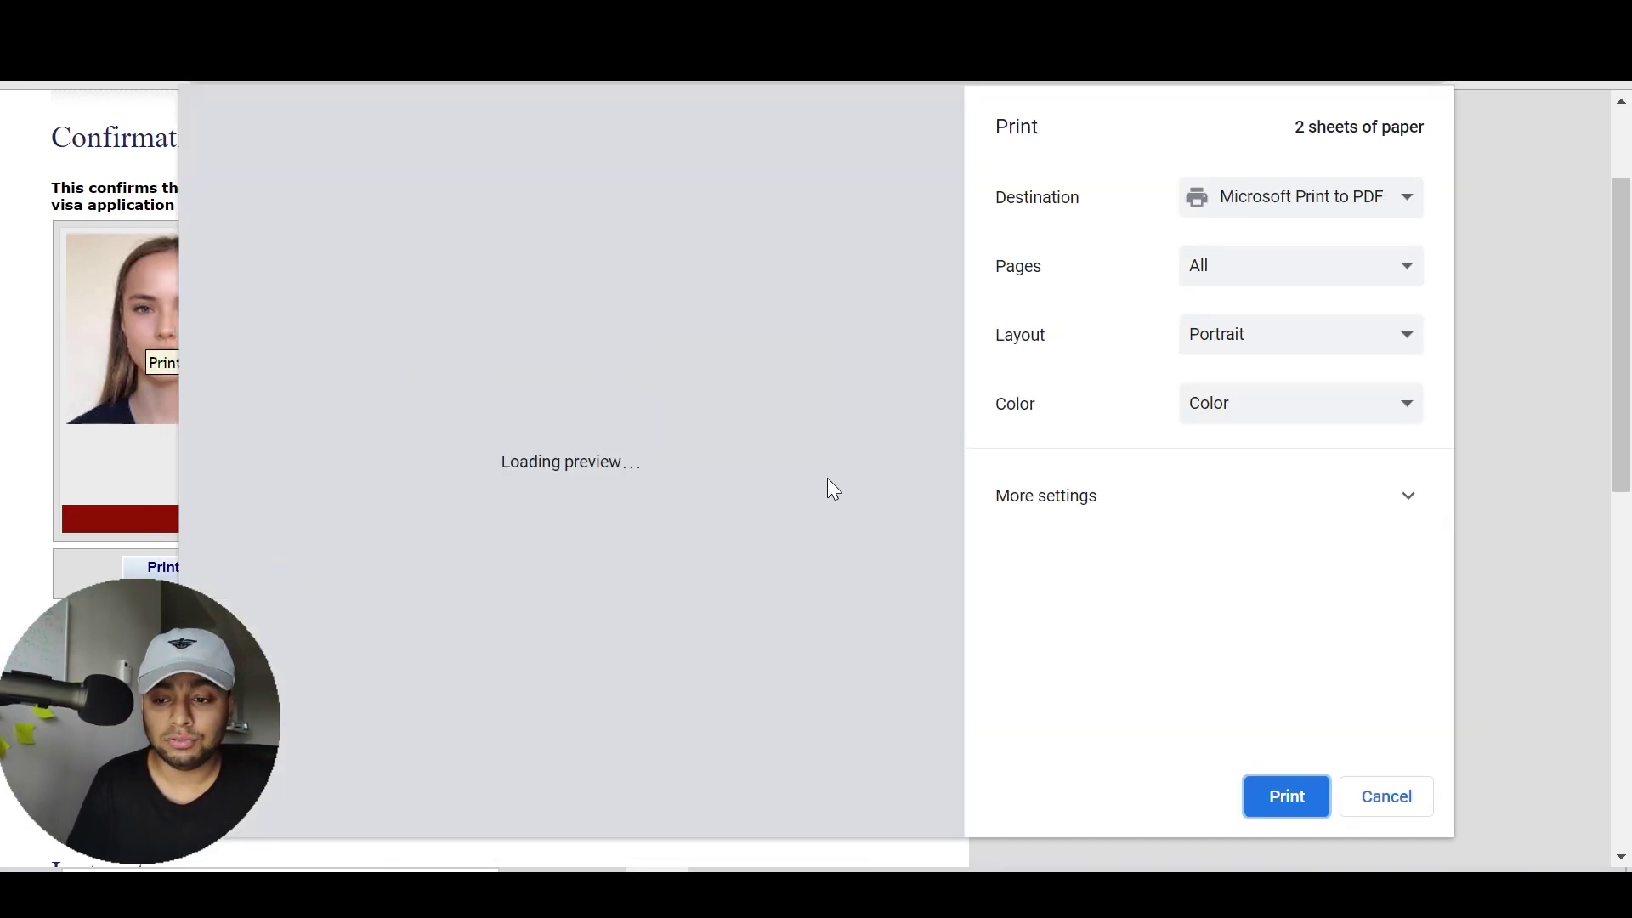
mouse_move(951, 335)
mouse_down()
mouse_move(919, 746)
mouse_move(922, 335)
mouse_up()
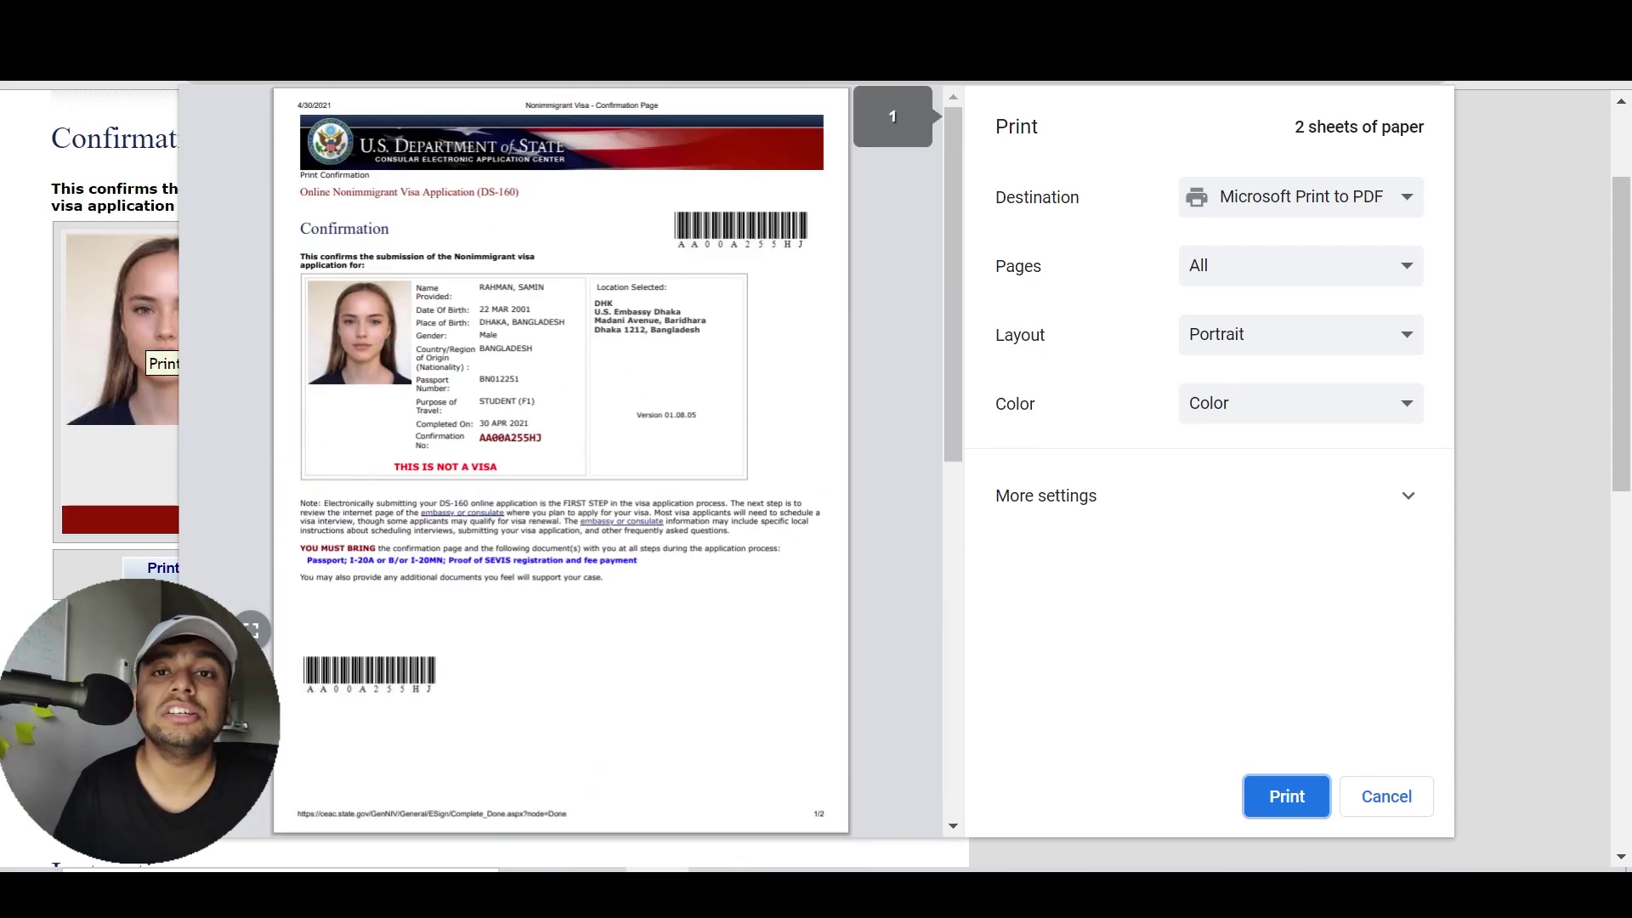
click(1379, 799)
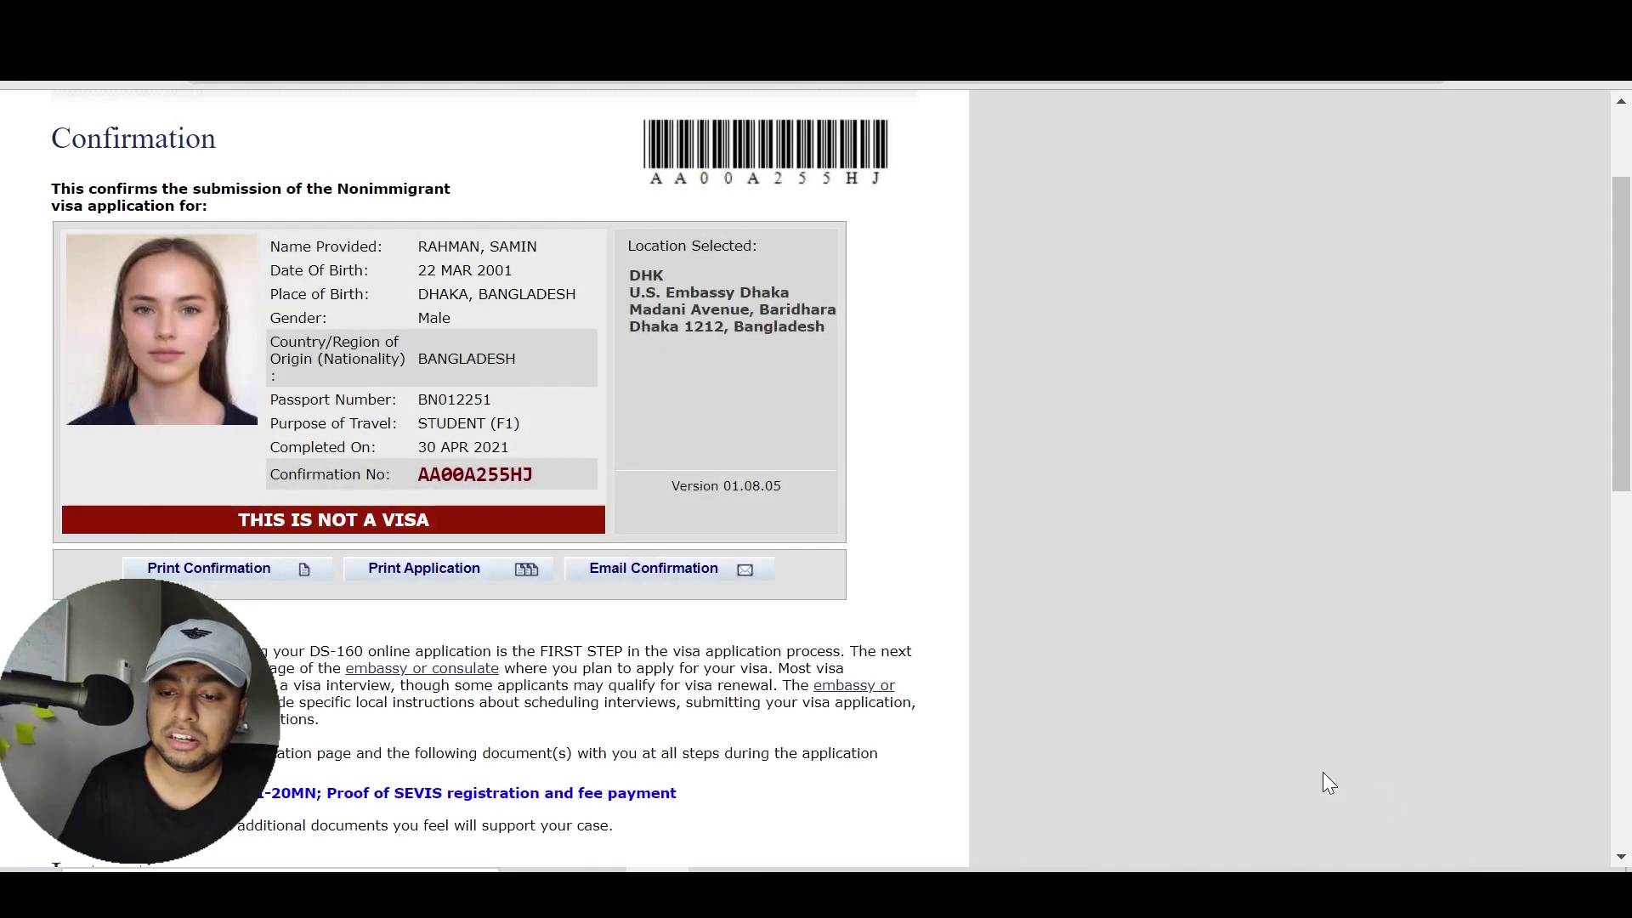
click(642, 577)
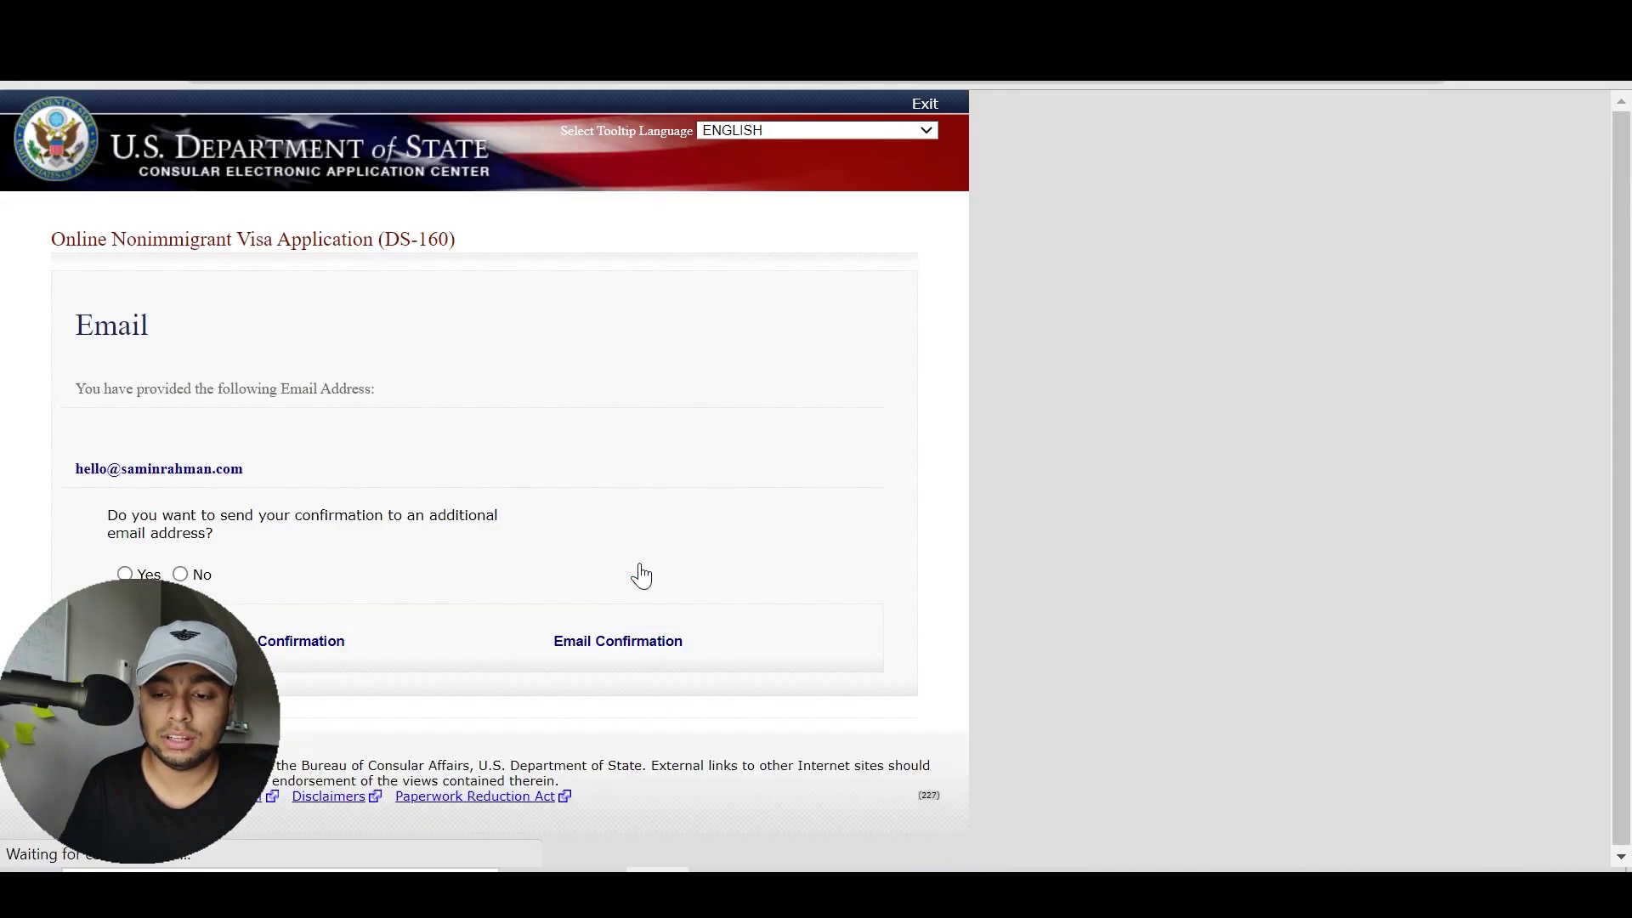
click(272, 641)
mouse_move(1613, 237)
mouse_down()
mouse_move(1613, 386)
mouse_move(1613, 237)
mouse_up()
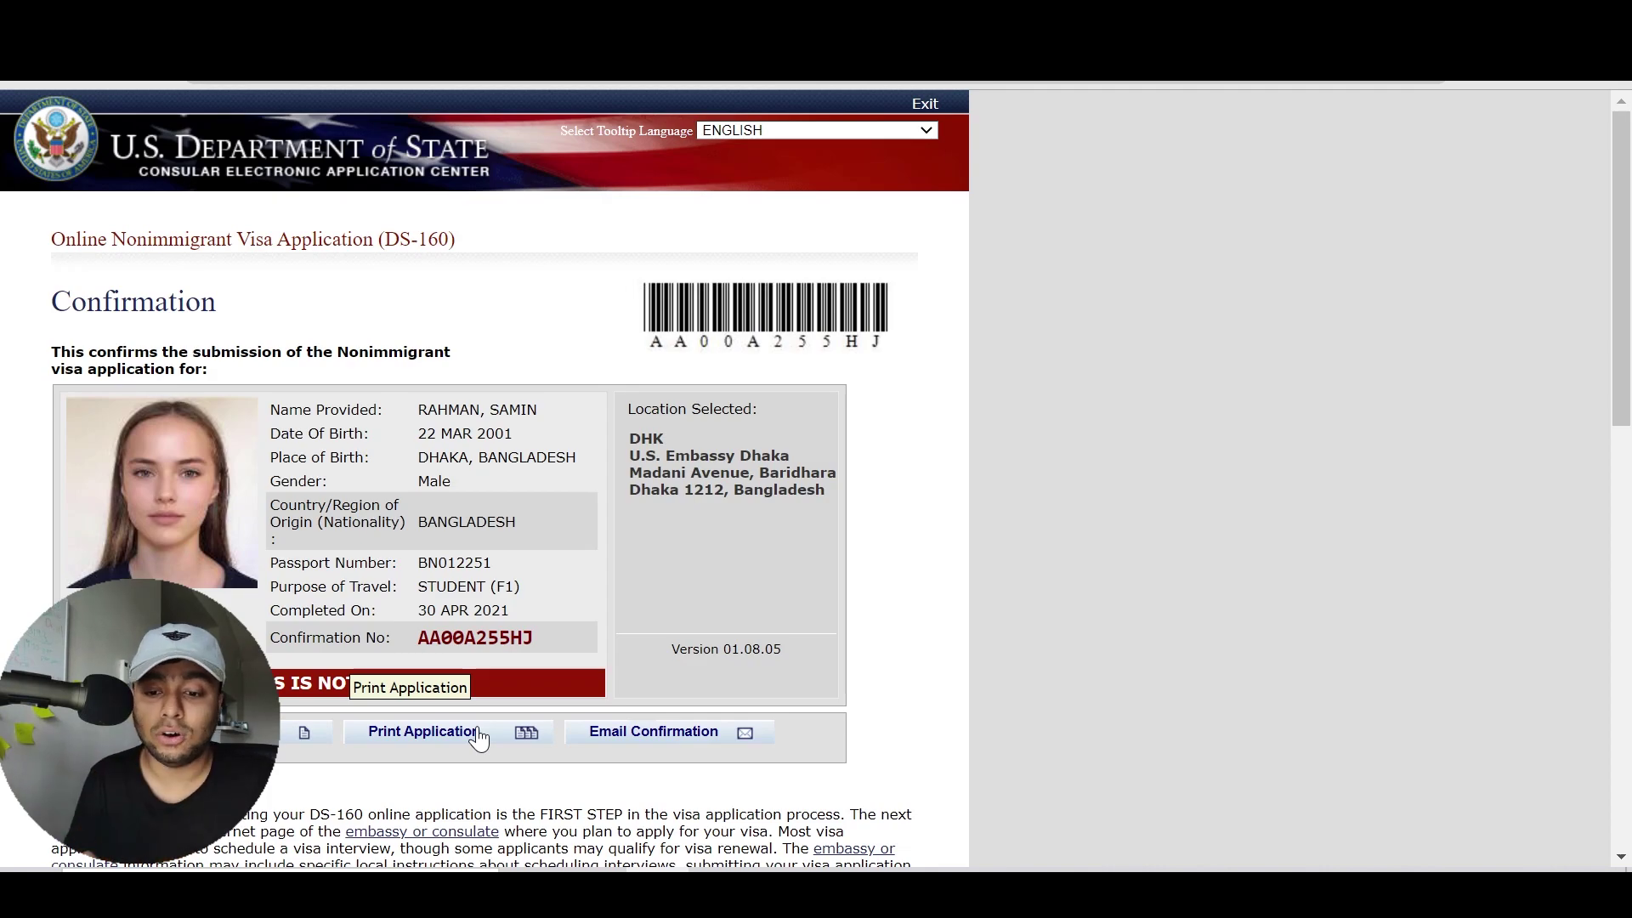
Read the post-submission notes and highlight the list of documents to bring
scroll(803, 634, down, 5)
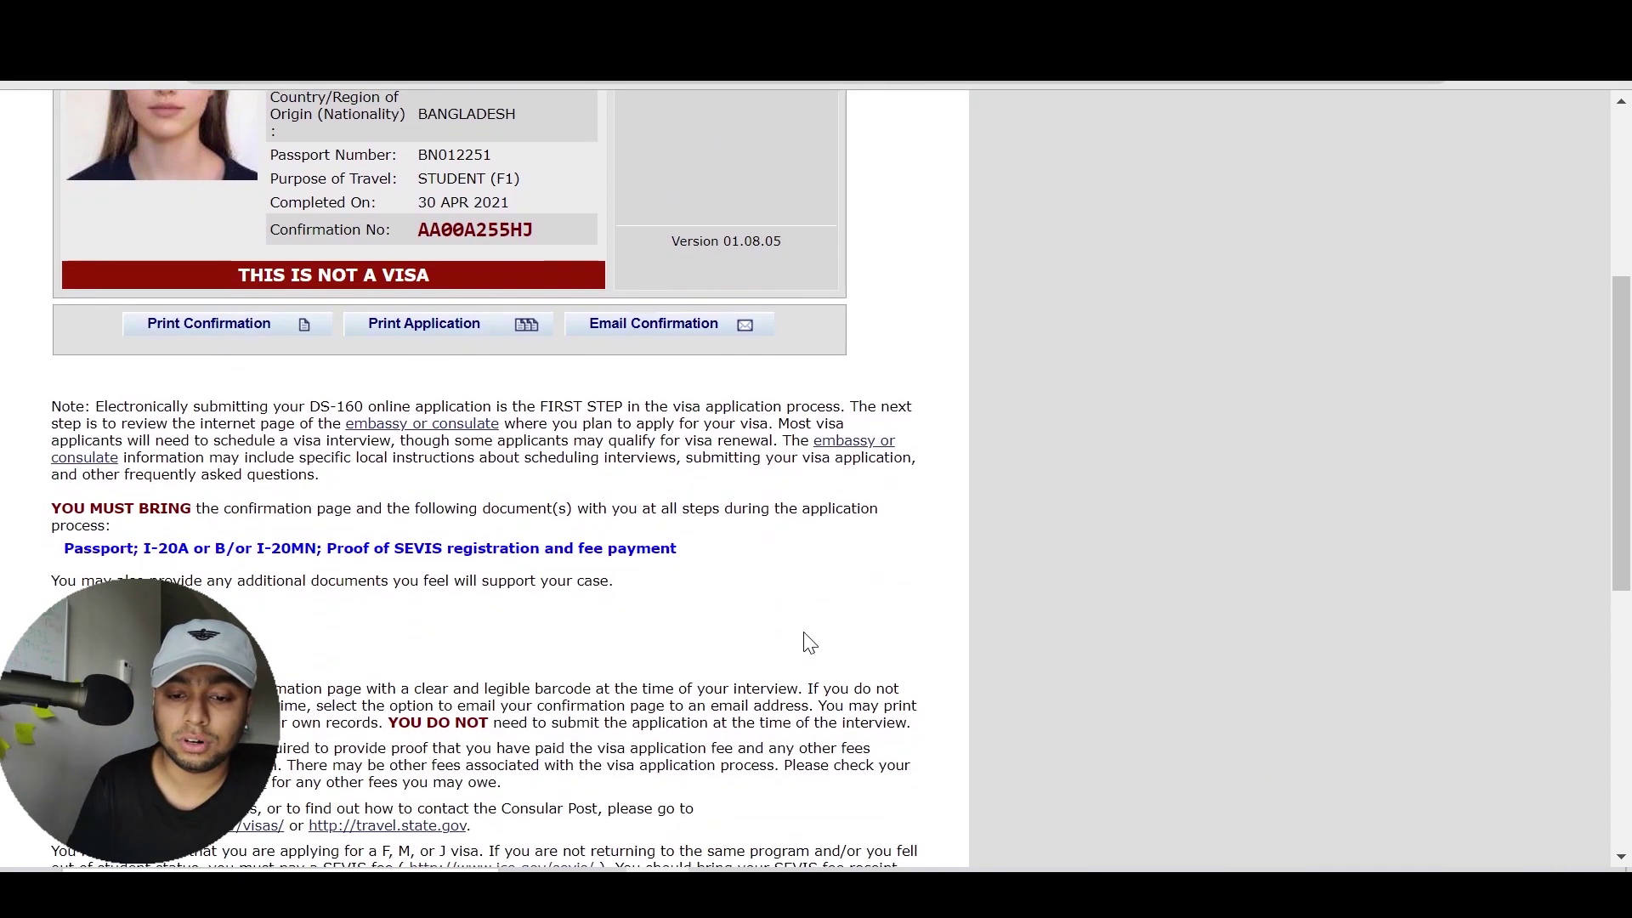
scroll(809, 642, up, 3)
scroll(809, 643, down, 1)
mouse_move(690, 757)
mouse_down()
mouse_move(503, 778)
mouse_move(264, 755)
mouse_move(671, 751)
mouse_up()
click(264, 755)
click(675, 744)
Highlight the confirmation number, cancel the confirmation print, and load the printable full application
scroll(677, 750, down, 3)
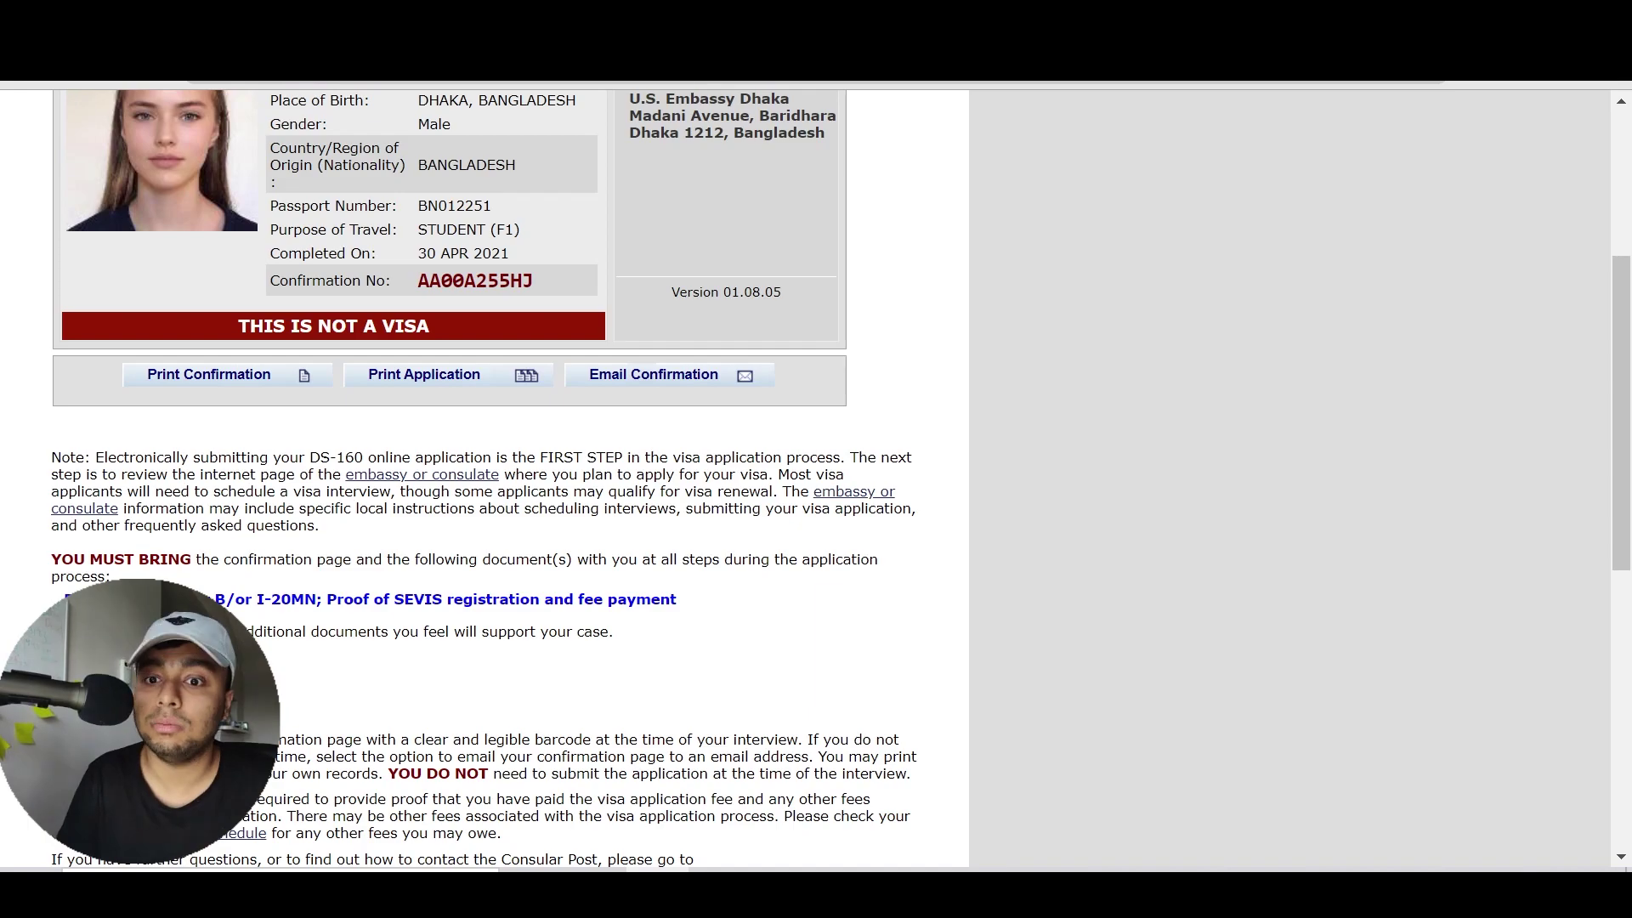
scroll(680, 753, up, 3)
scroll(680, 754, up, 3)
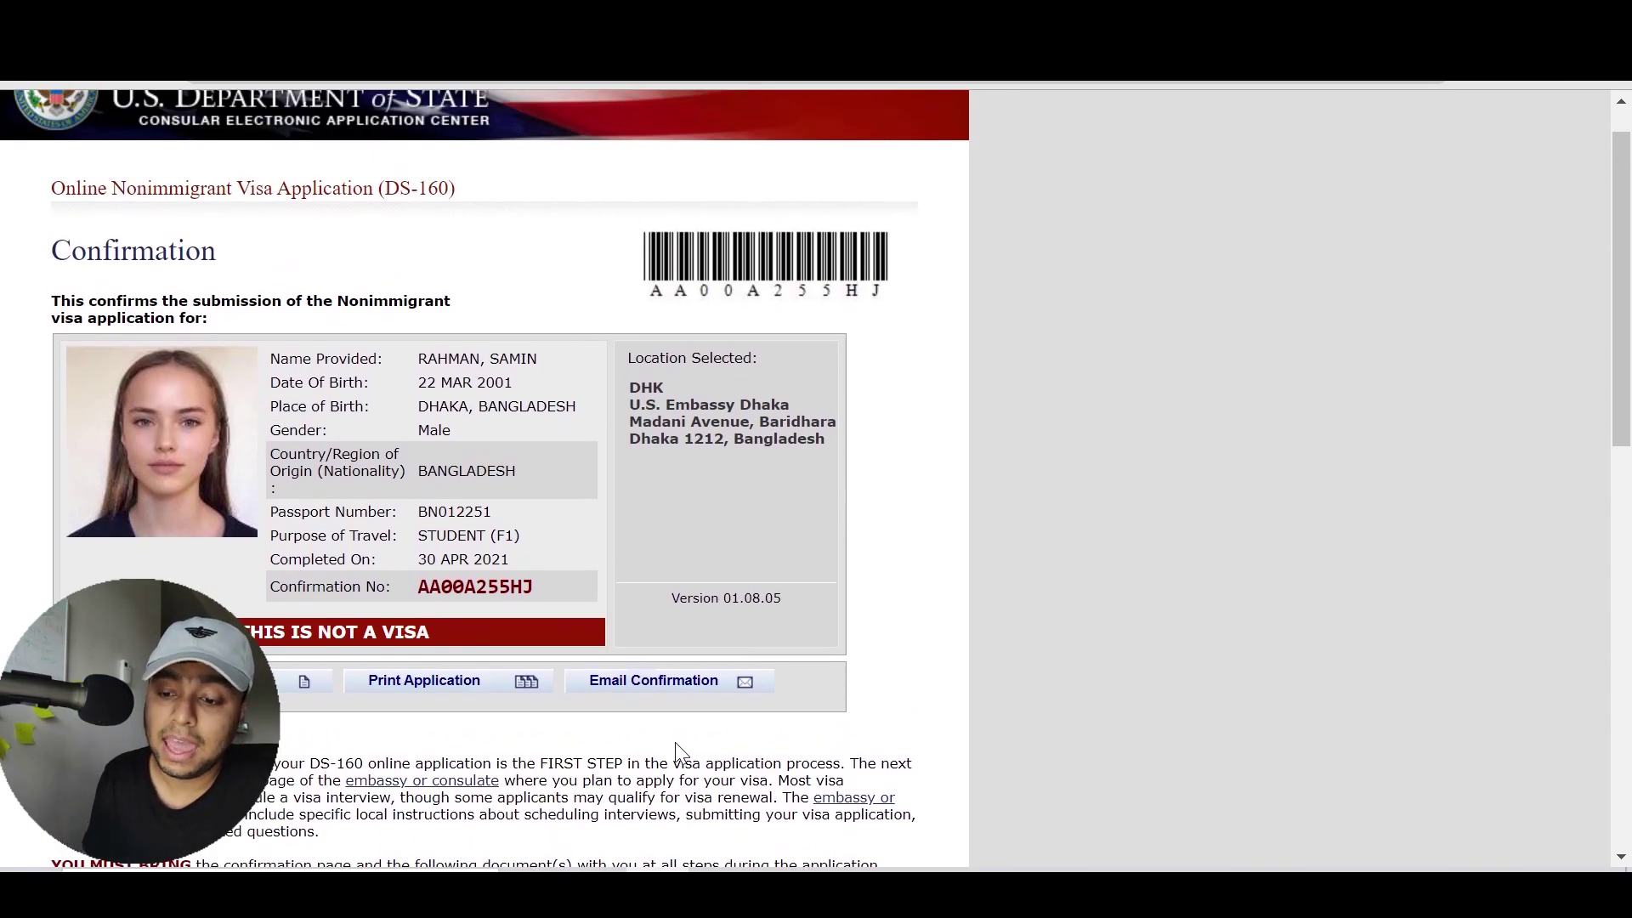
drag(549, 592, 417, 589)
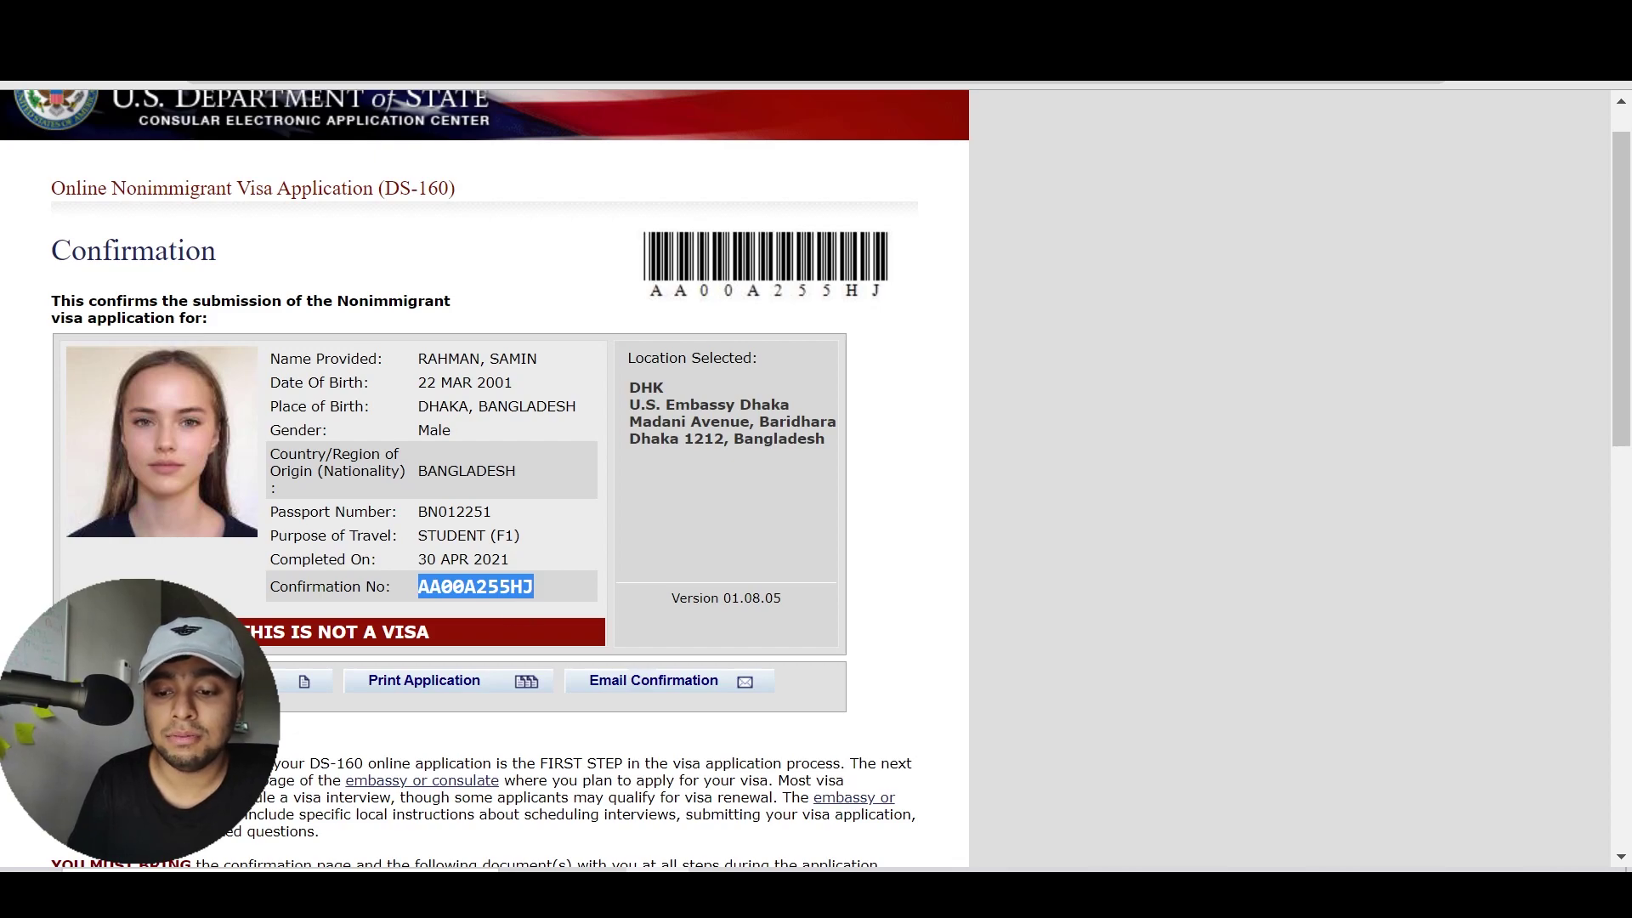
click(281, 678)
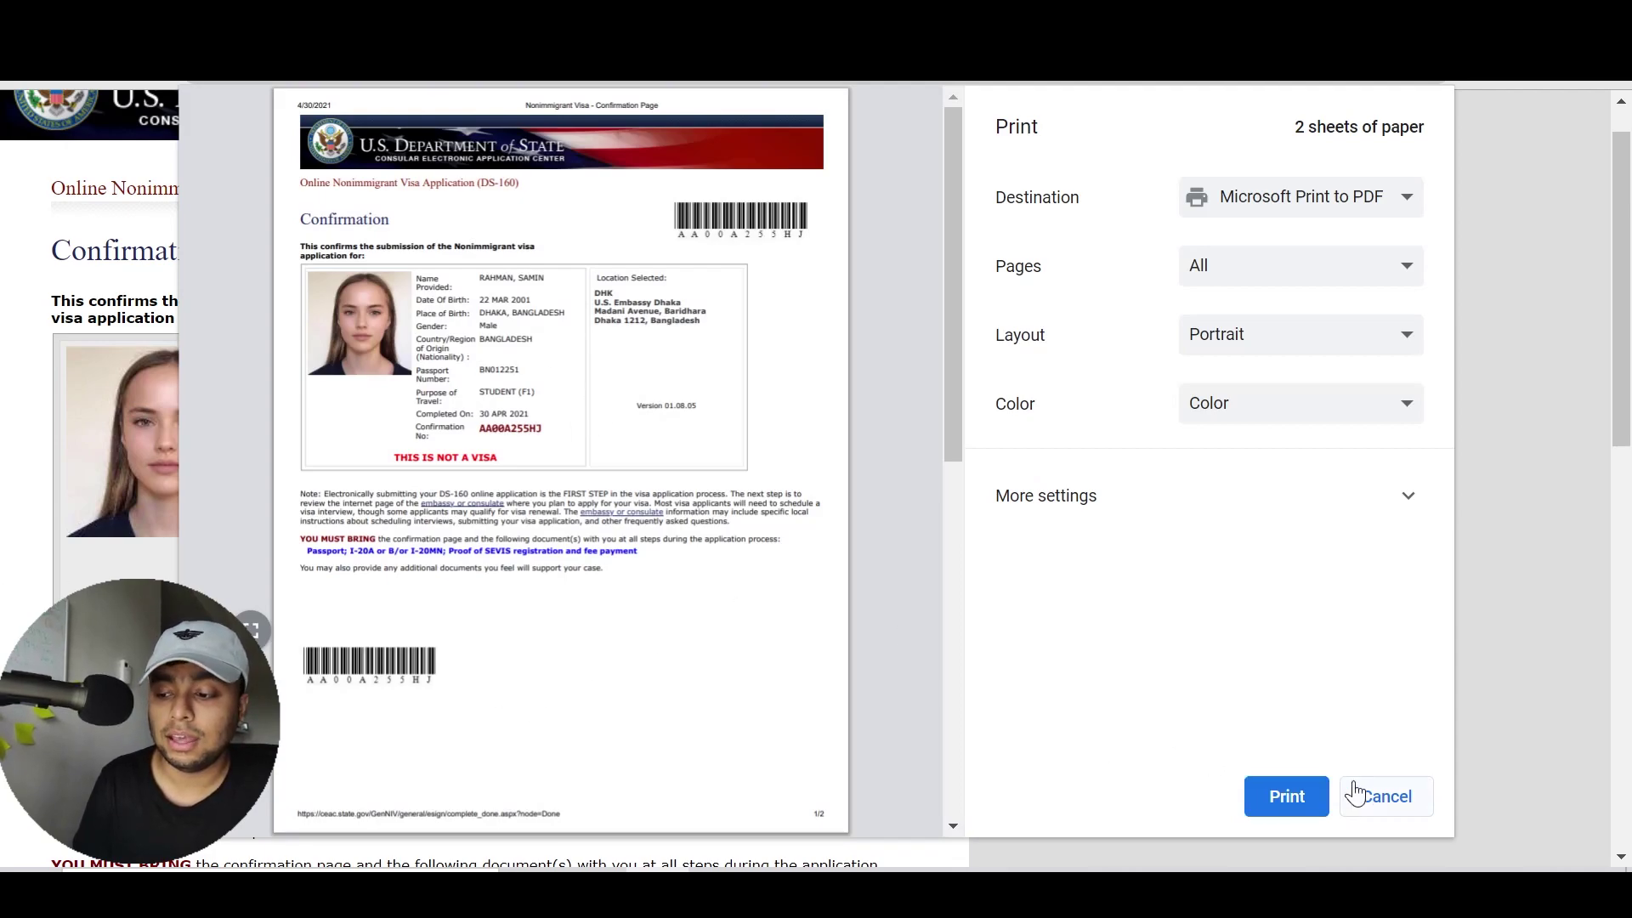
click(1388, 799)
click(442, 680)
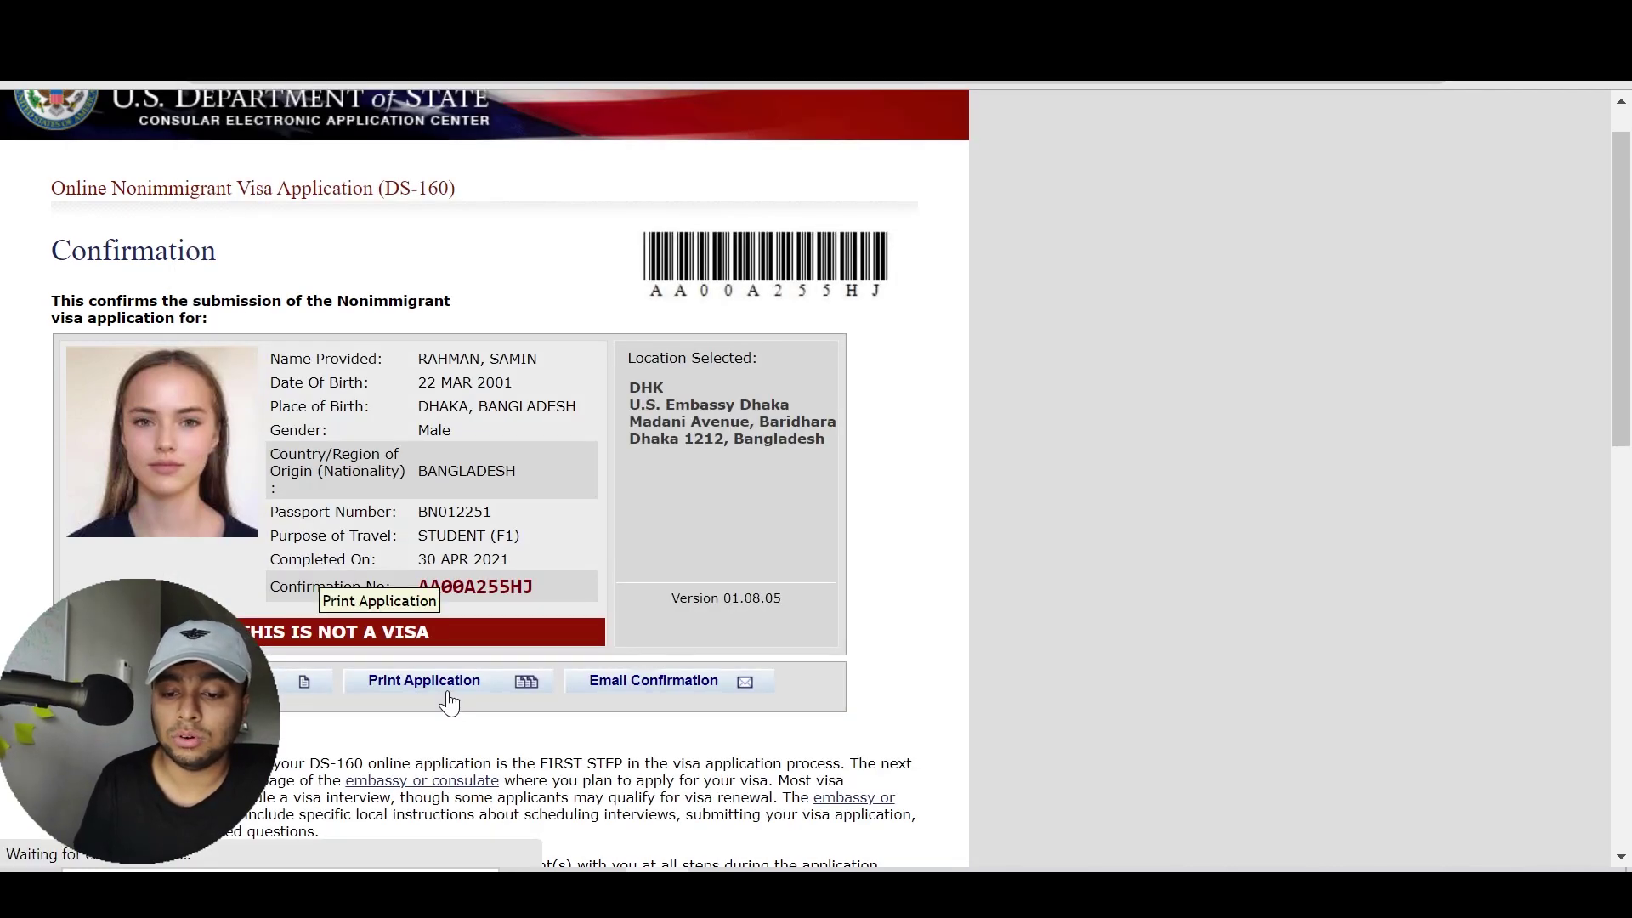
click(756, 422)
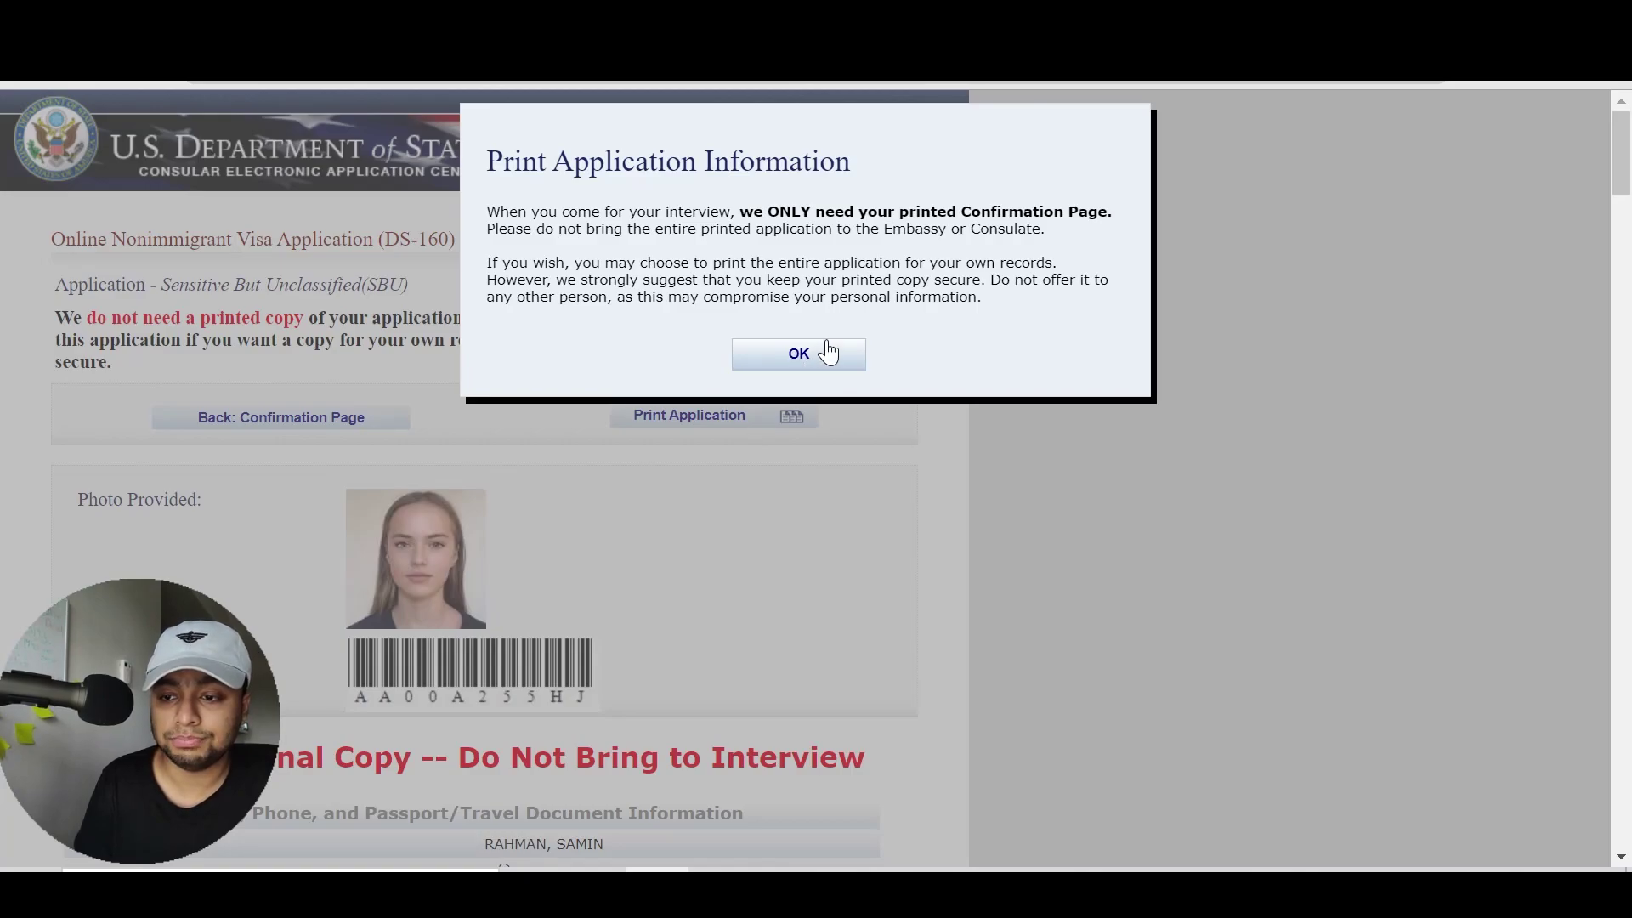
Acknowledge the Print Application notice and scroll through the printable application
click(796, 357)
drag(1624, 140, 1428, 226)
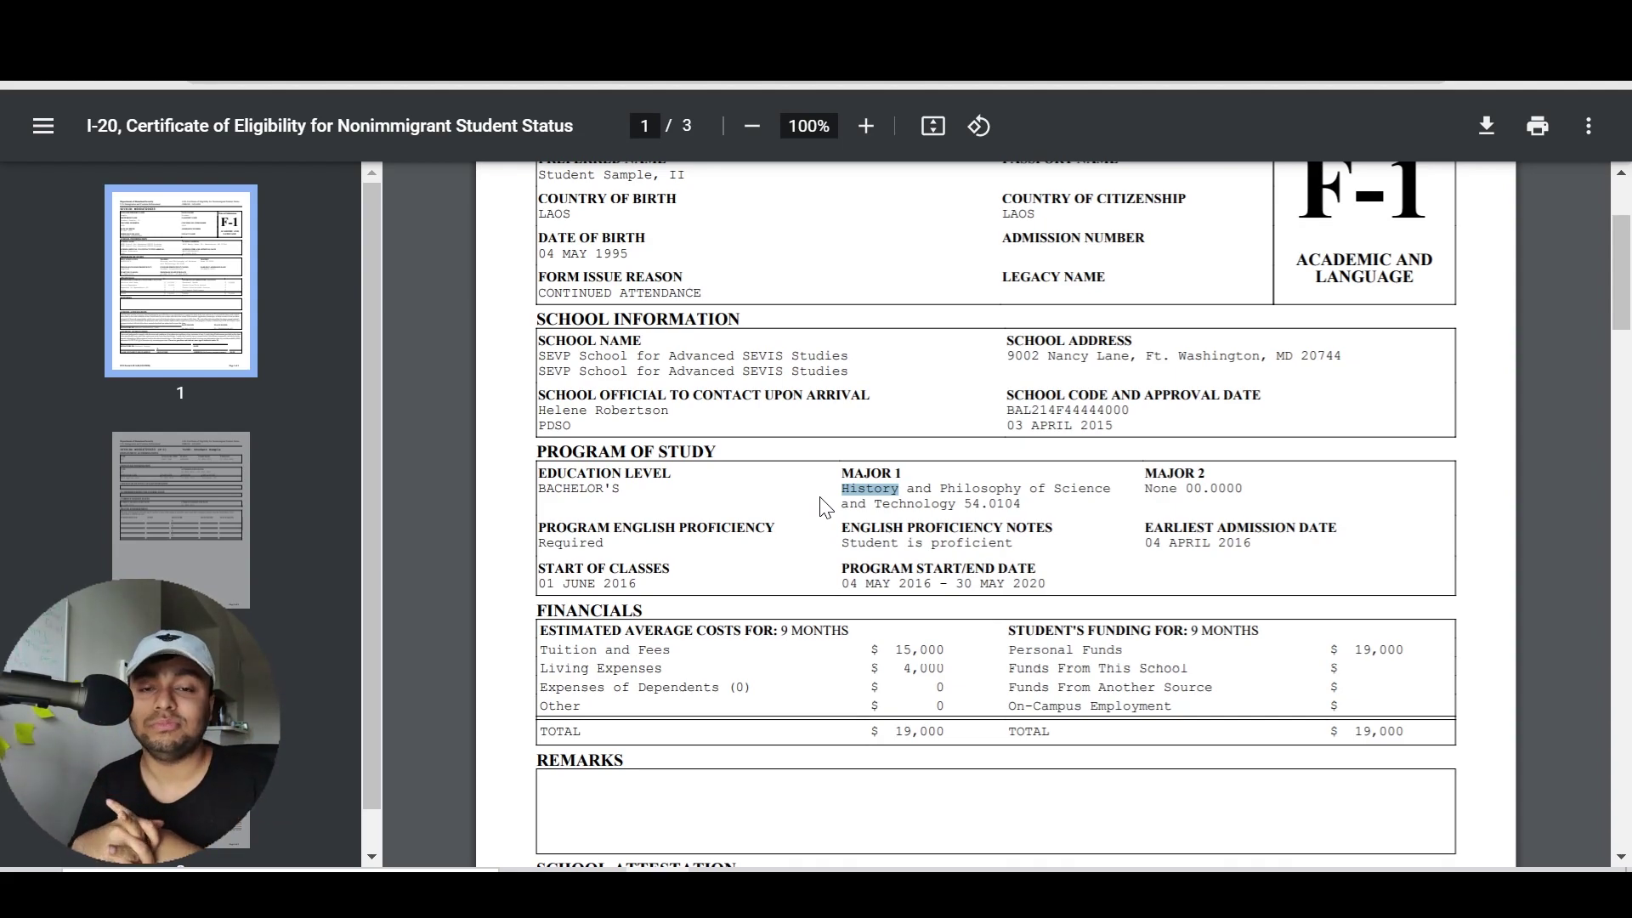
Deselect the highlighted word History in the I-20's Major 1 field
click(885, 433)
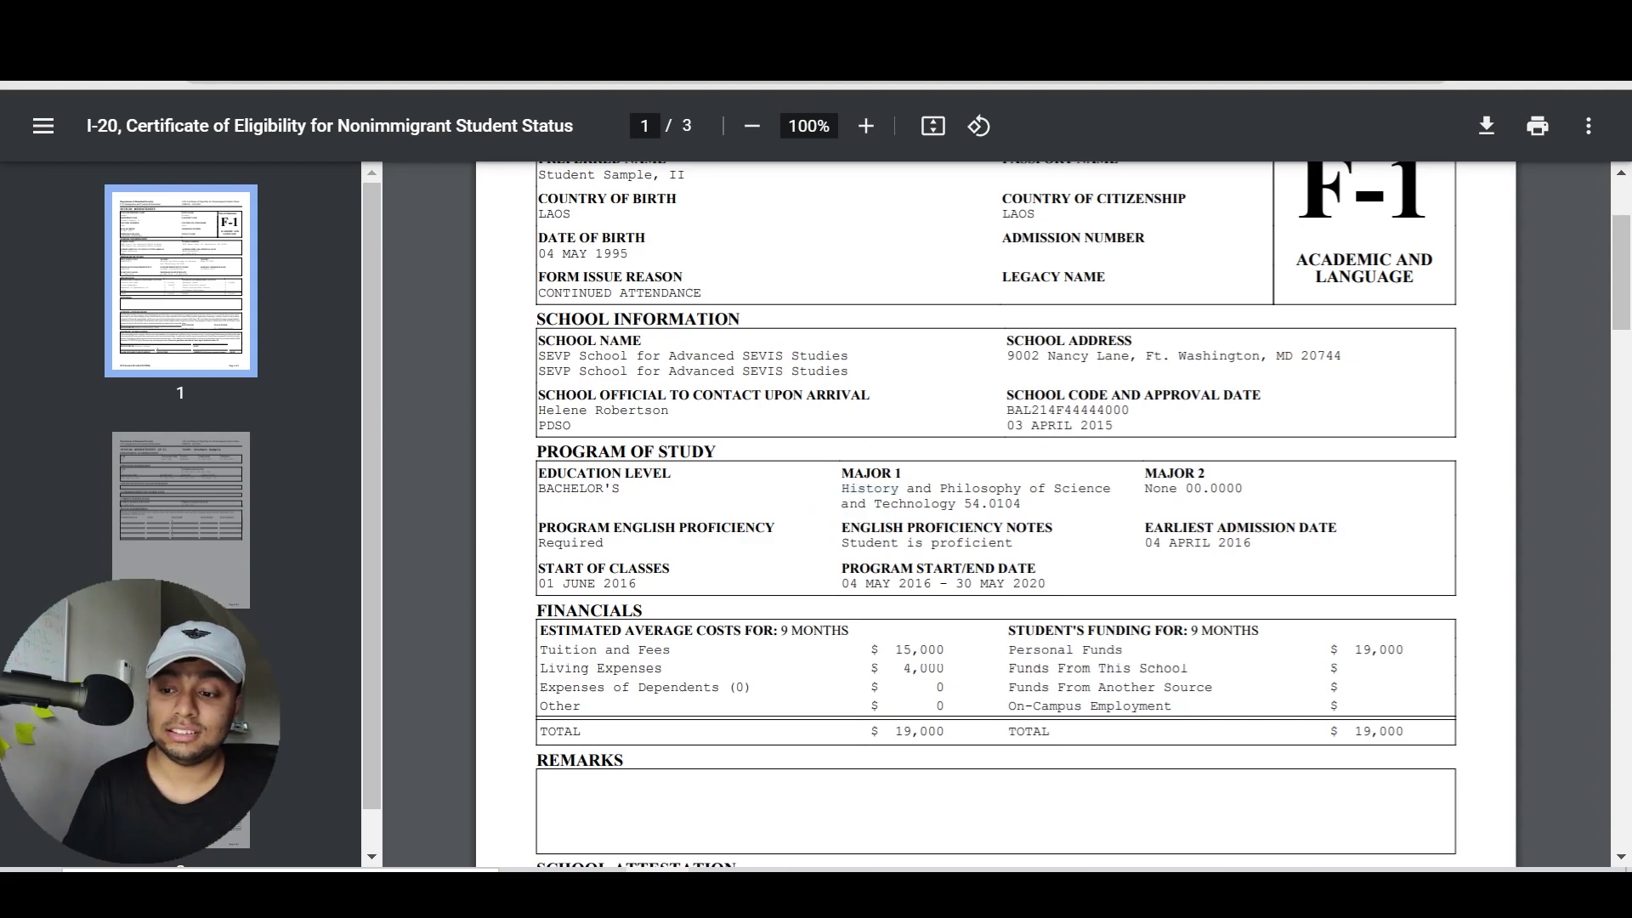